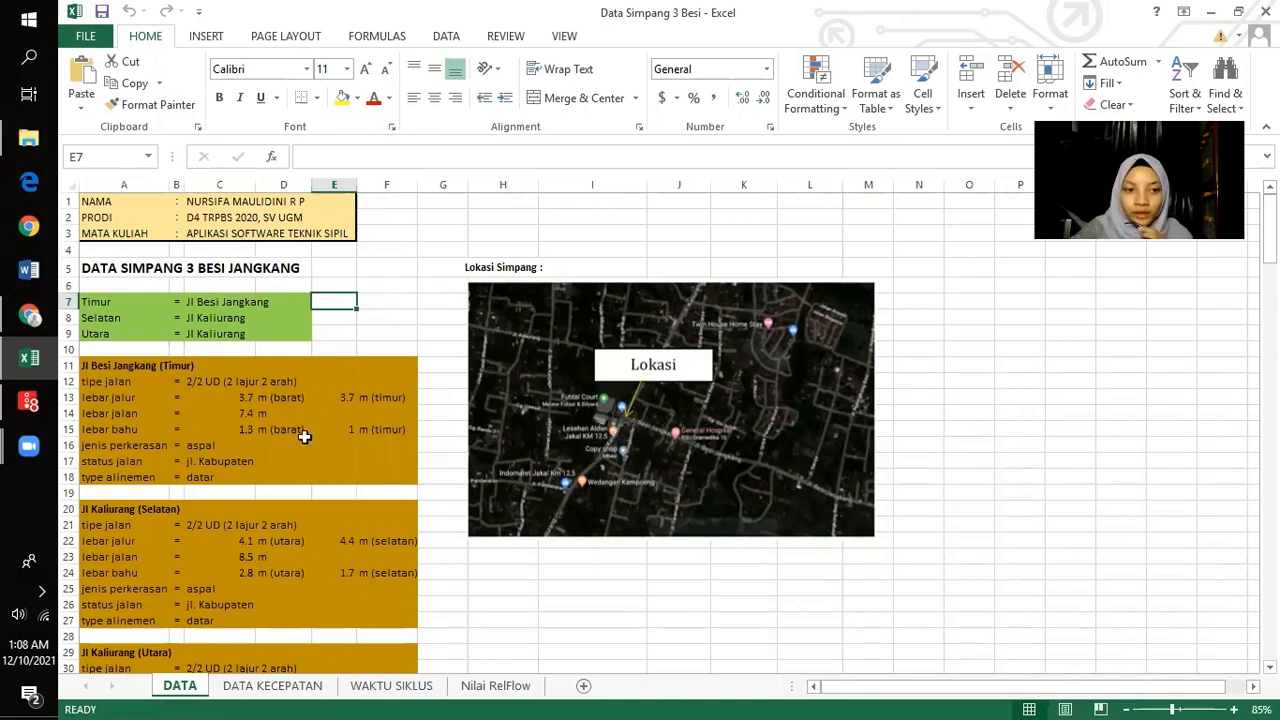
- Review the road geometry data for the Simpang 3 Besi Jangkang approaches in the DATA sheet
{"action": "scroll", "coordinate": [293, 407], "scroll_direction": "down", "scroll_amount": 1}
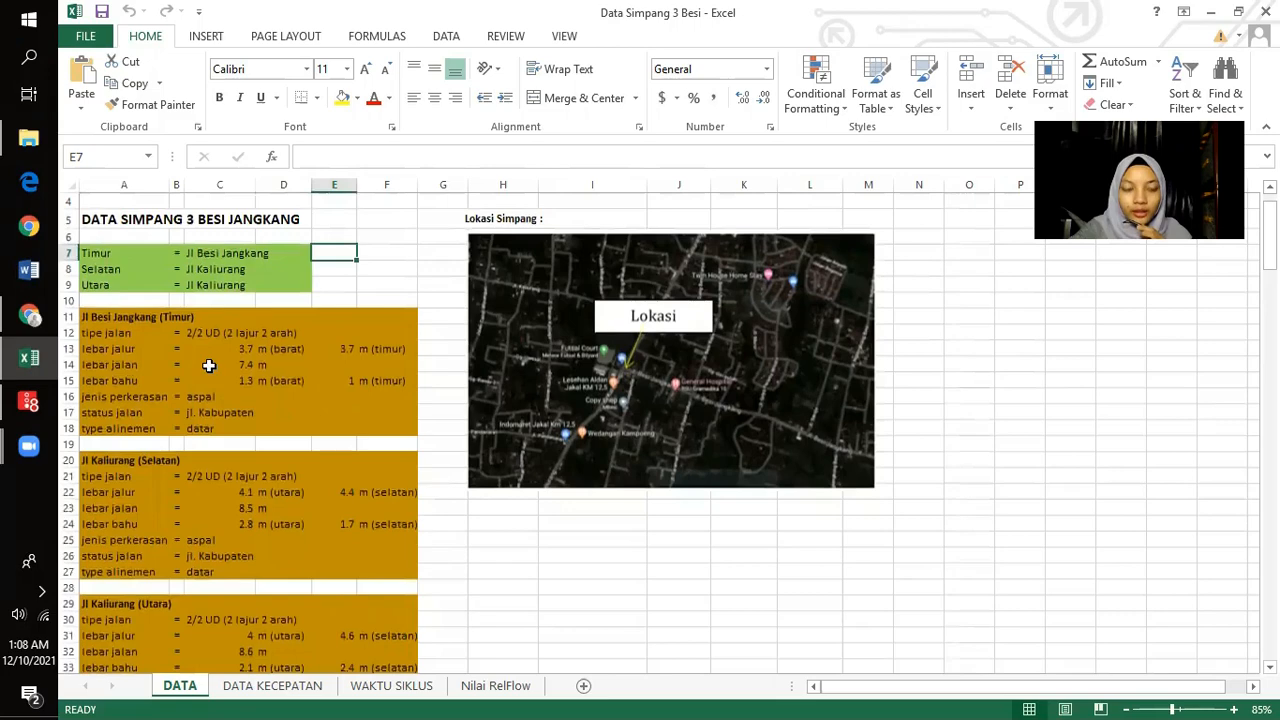
{"action": "scroll", "coordinate": [209, 366], "scroll_direction": "down", "scroll_amount": 4}
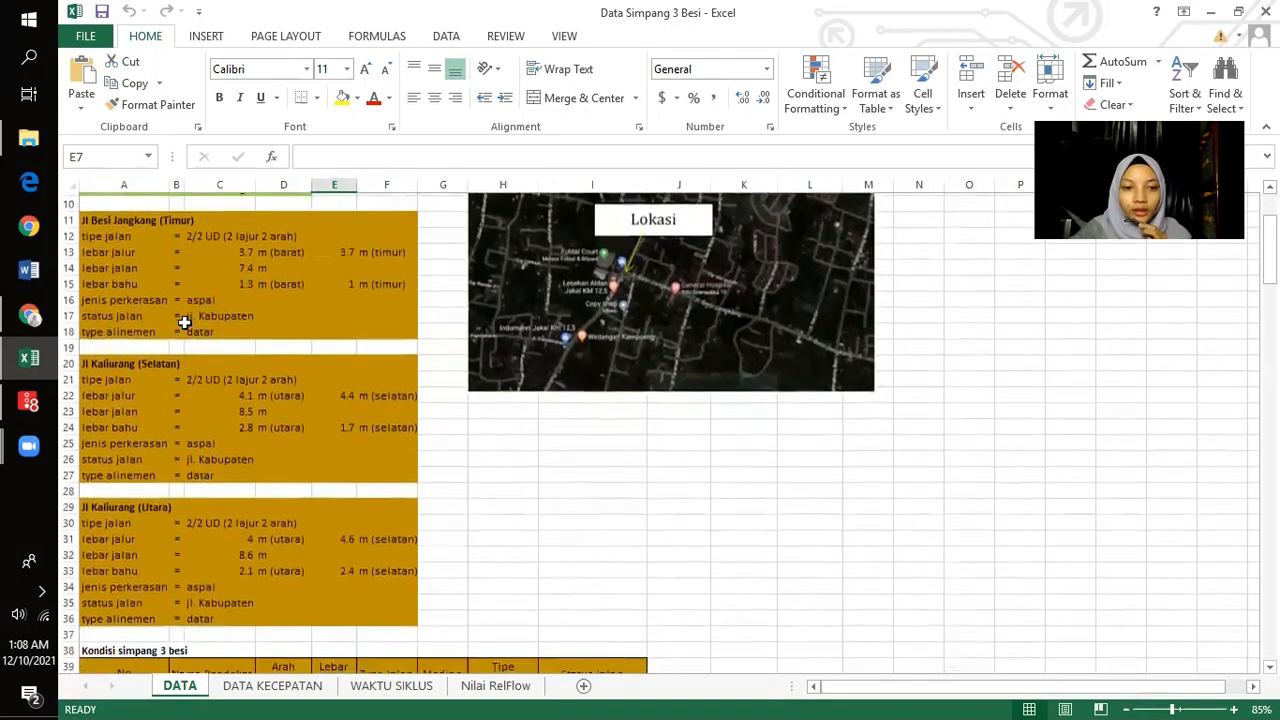
{"action": "scroll", "coordinate": [182, 340], "scroll_direction": "down", "scroll_amount": 10}
{"action": "scroll", "coordinate": [200, 345], "scroll_direction": "up", "scroll_amount": 13}
{"action": "scroll", "coordinate": [212, 340], "scroll_direction": "up", "scroll_amount": 2}
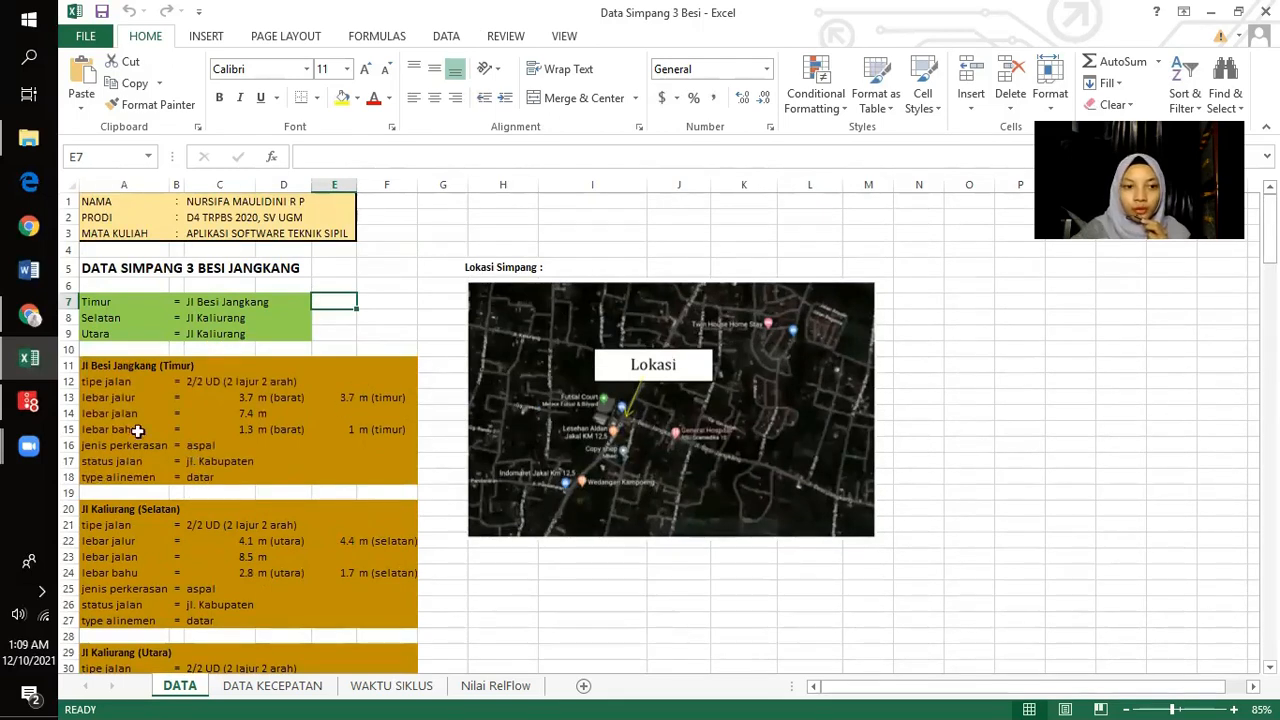
- Switch to PTV Vissim and set the network's traffic regulations to left-hand traffic, accepting the required driving behavior adjustment
{"action": "mouse_move", "coordinate": [29, 402]}
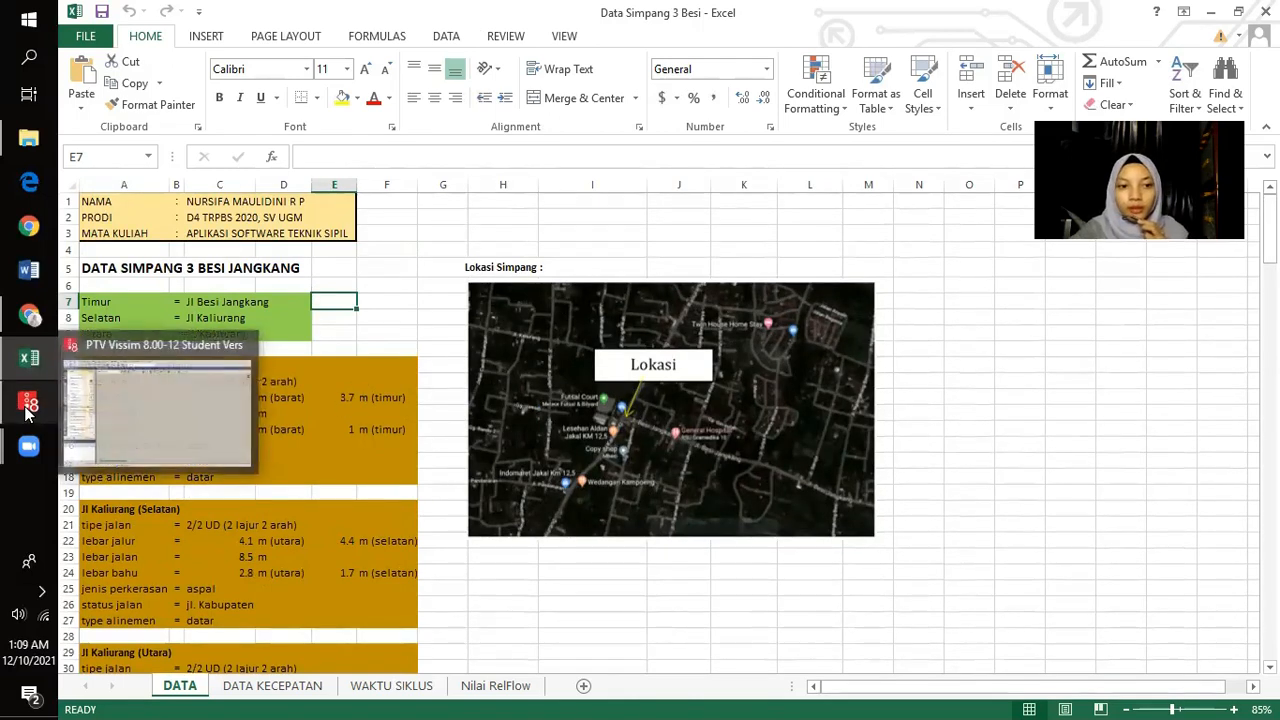
{"action": "left_click", "coordinate": [129, 397]}
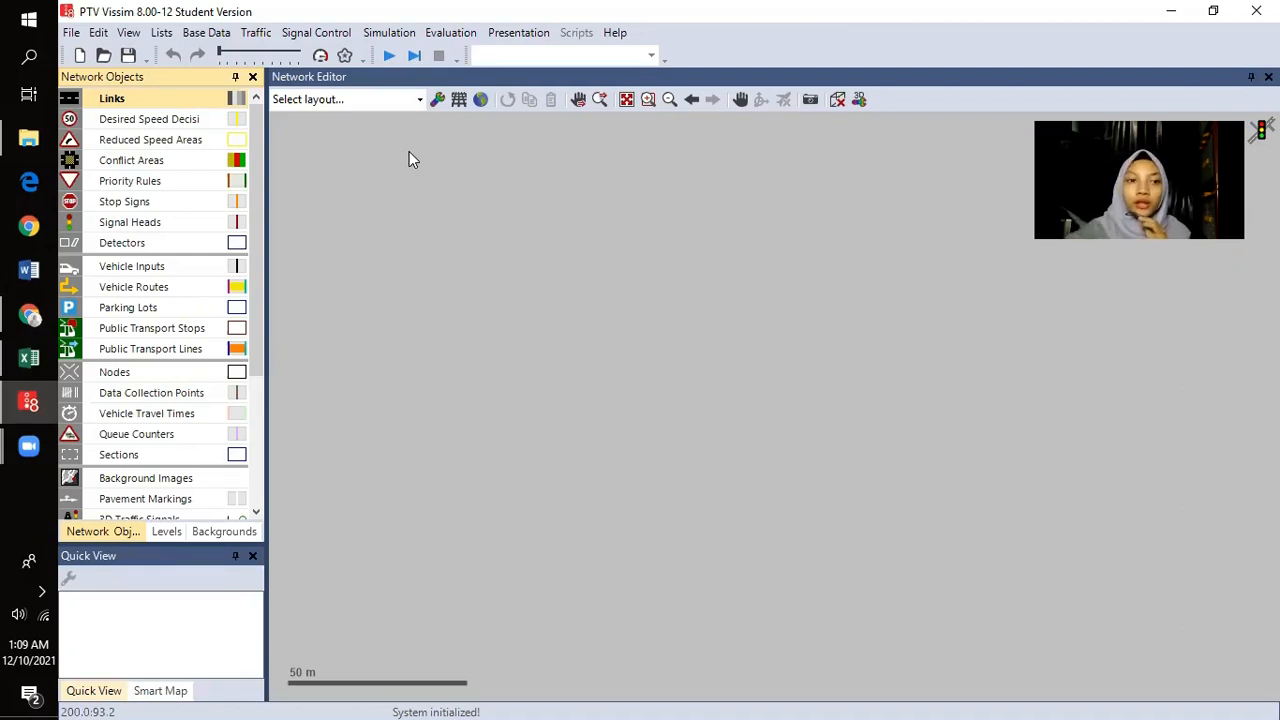
{"action": "left_click", "coordinate": [212, 36]}
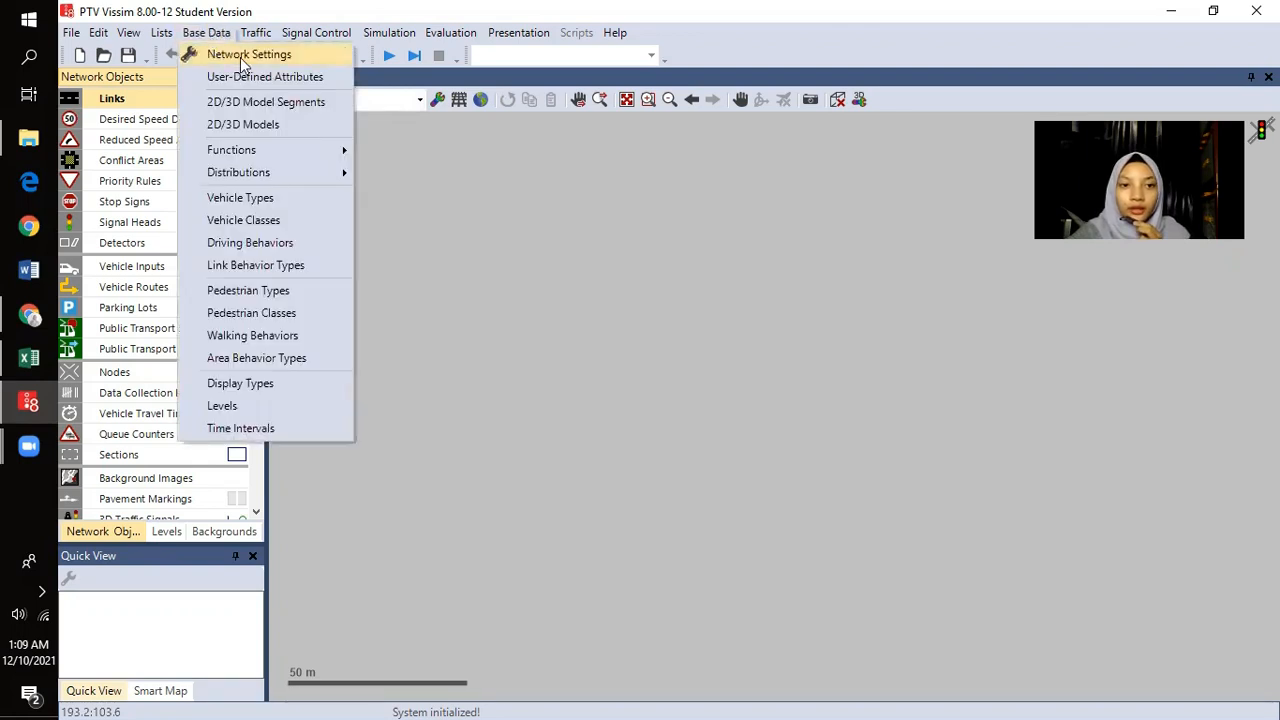
{"action": "left_click", "coordinate": [240, 57]}
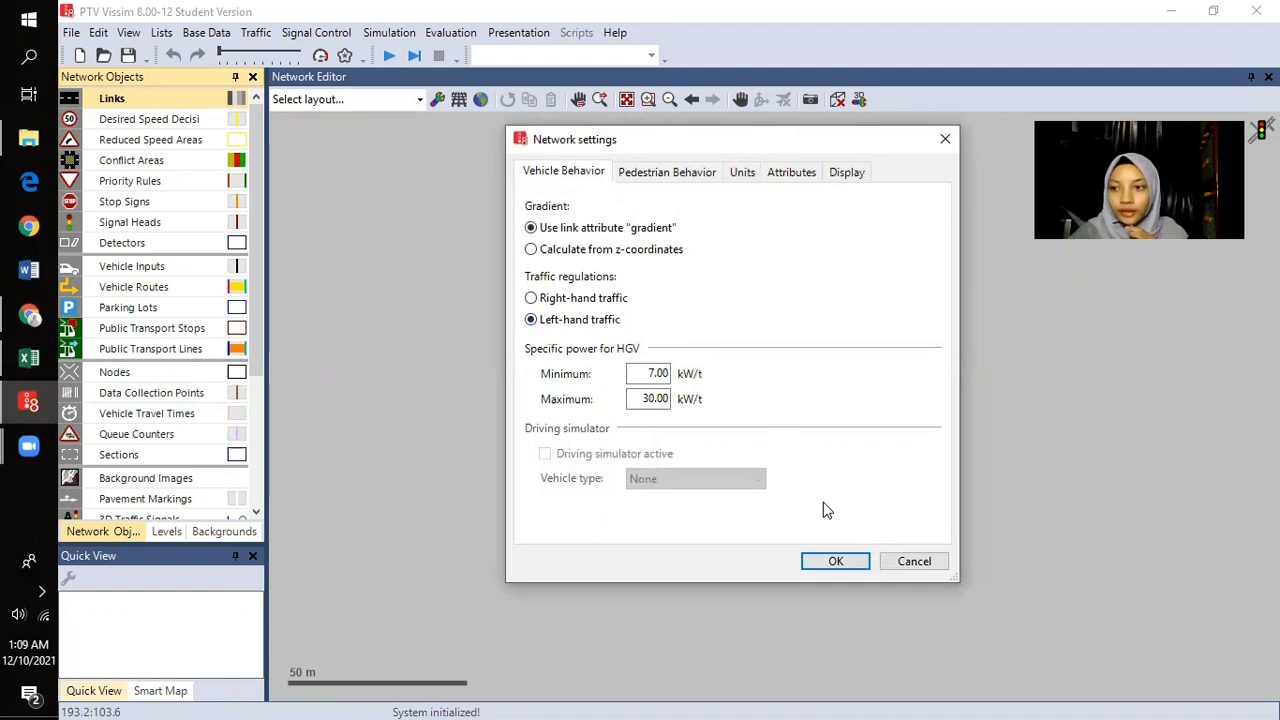
{"action": "left_click", "coordinate": [833, 572]}
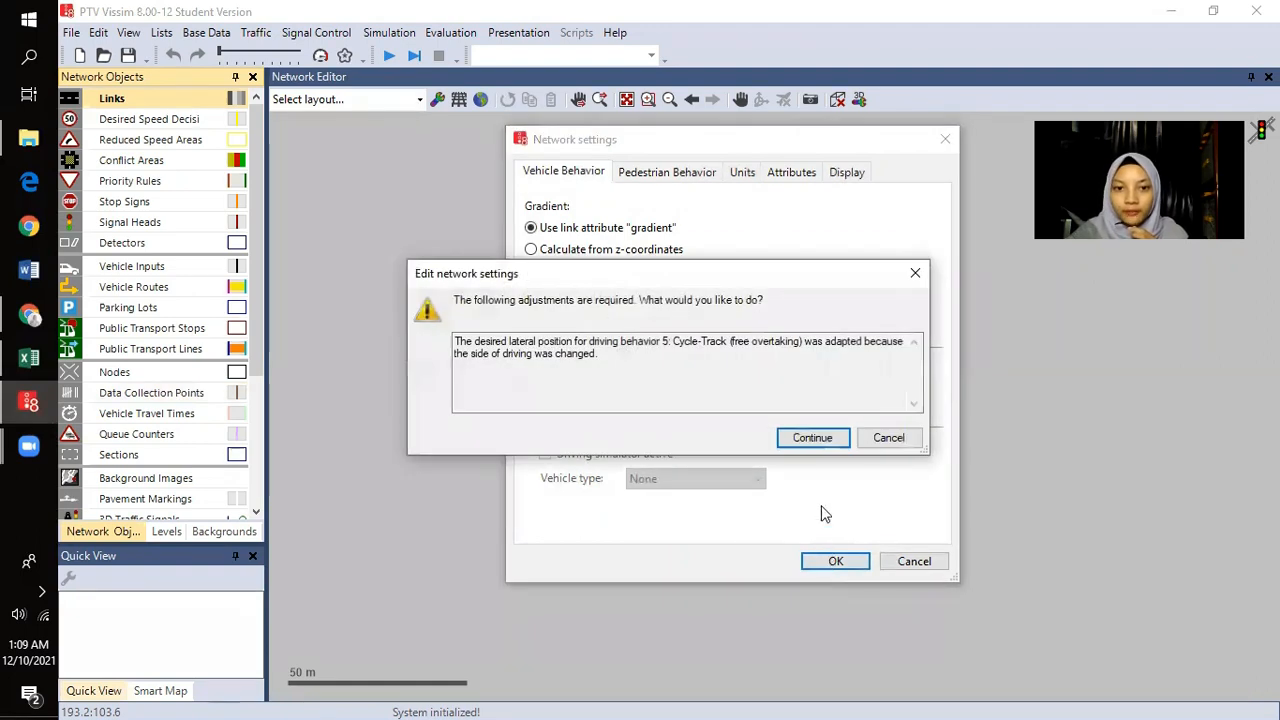
{"action": "left_click", "coordinate": [817, 441]}
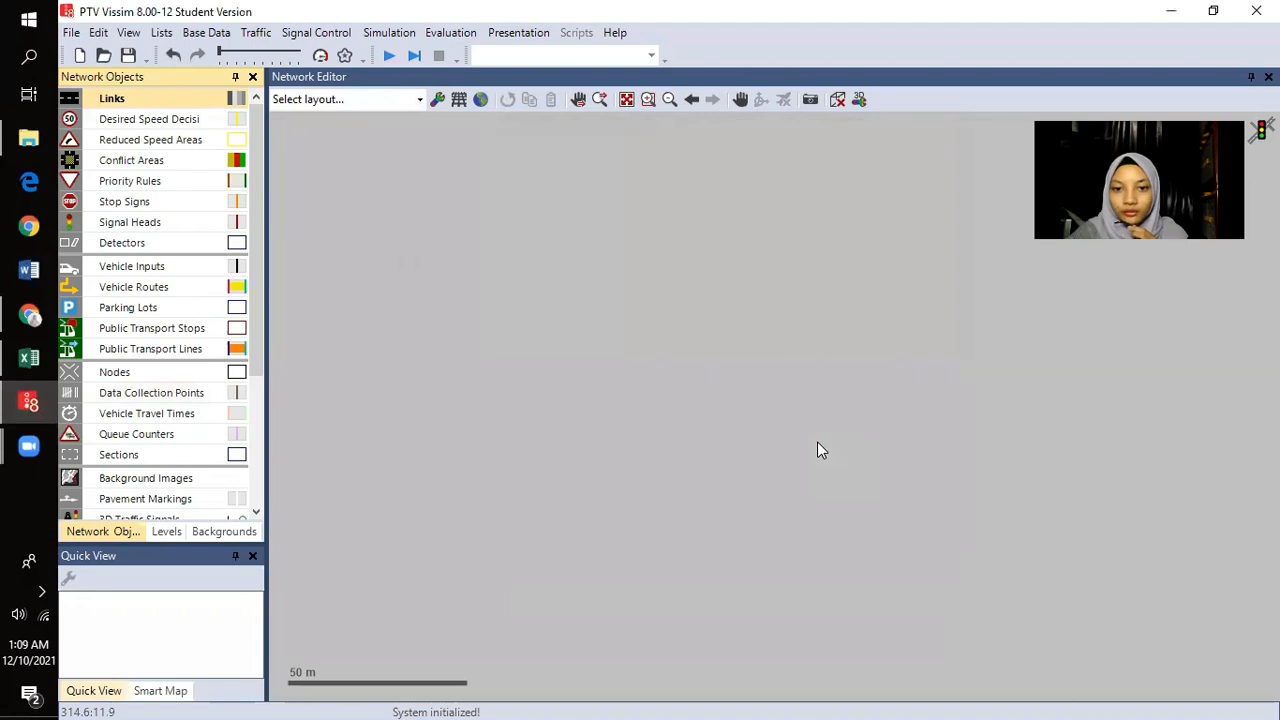
{"action": "left_click", "coordinate": [635, 373]}
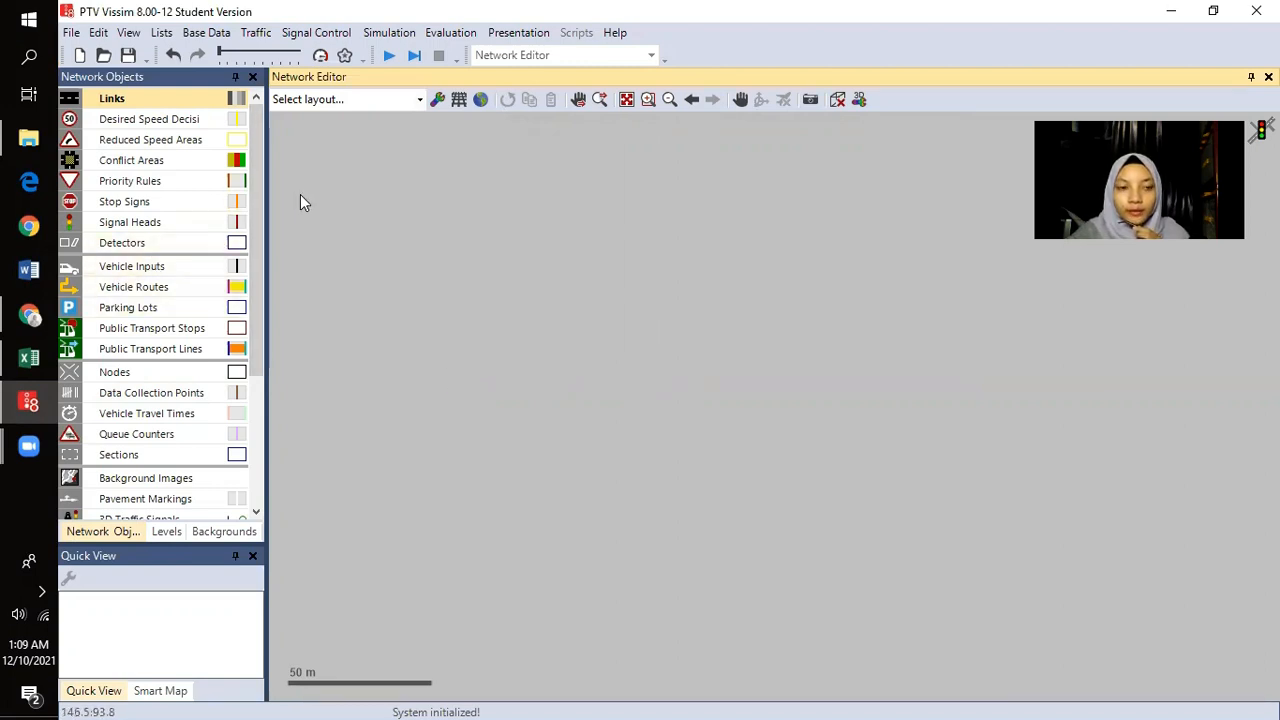
- Check the location map in the Excel workbook, return to Vissim and start adding a background image from the Data folder
{"action": "left_click", "coordinate": [24, 364]}
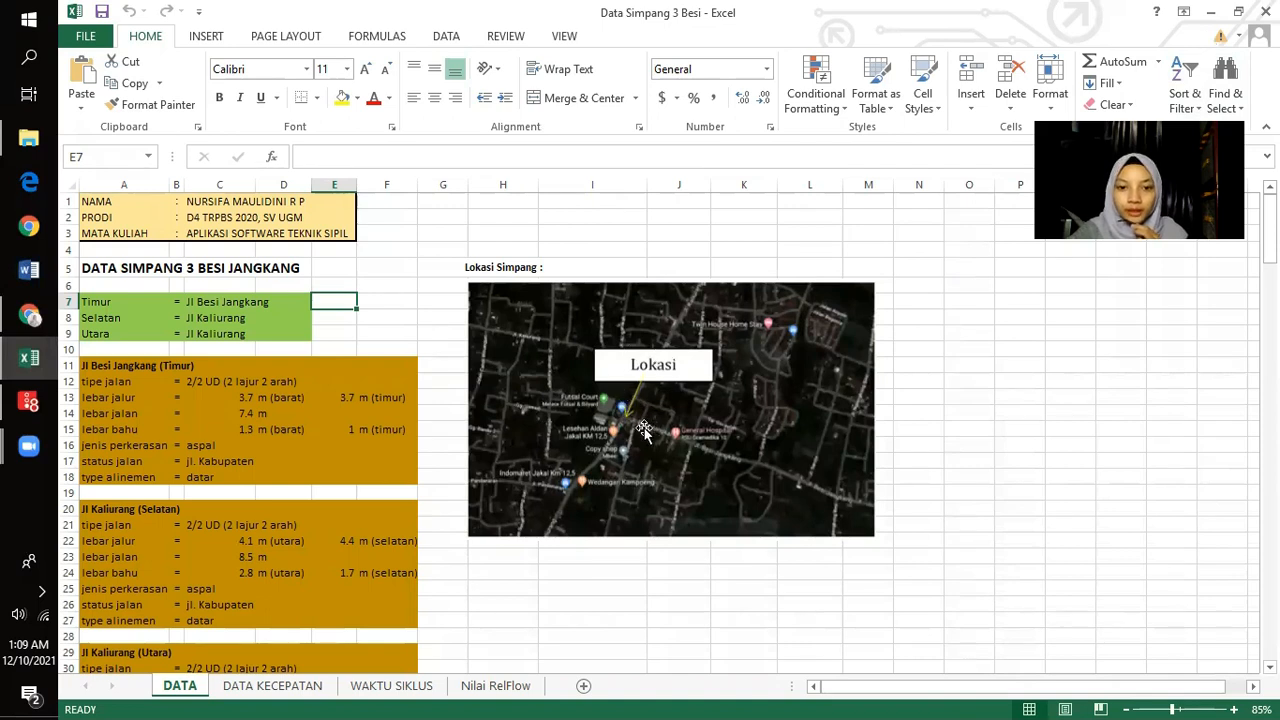
{"action": "left_click", "coordinate": [1209, 16]}
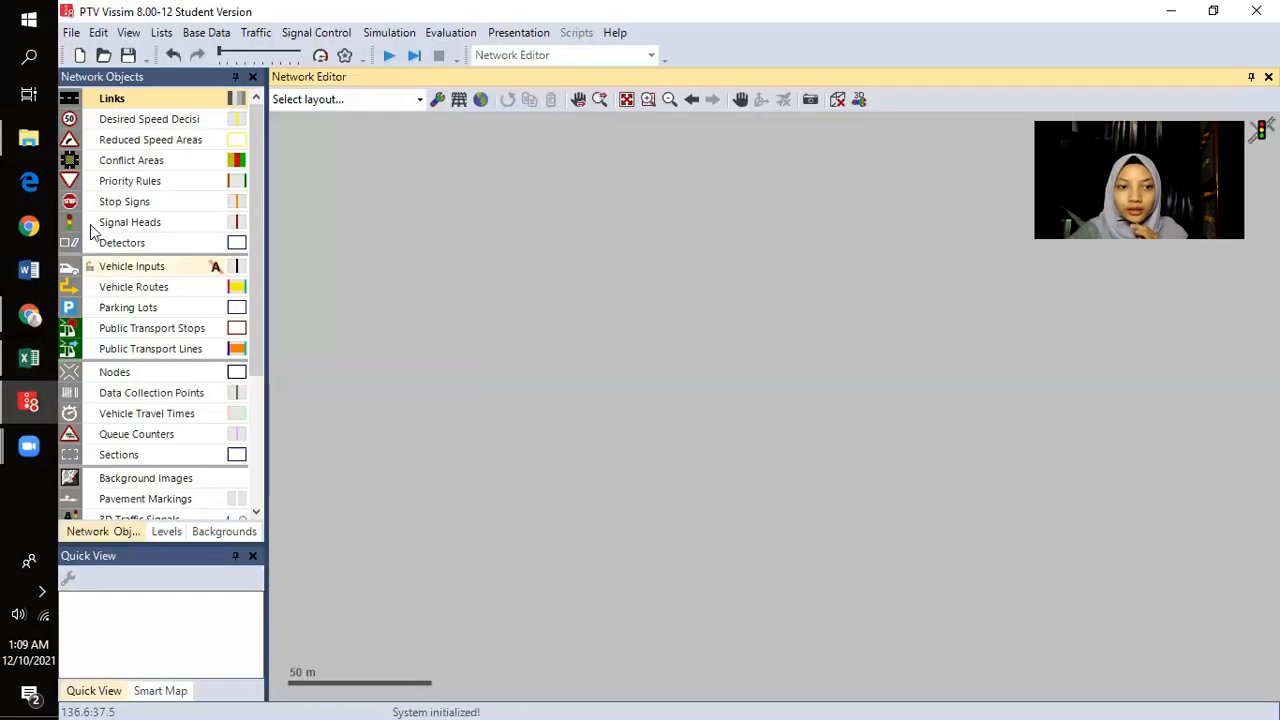
{"action": "scroll", "coordinate": [190, 340], "scroll_direction": "down", "scroll_amount": 1}
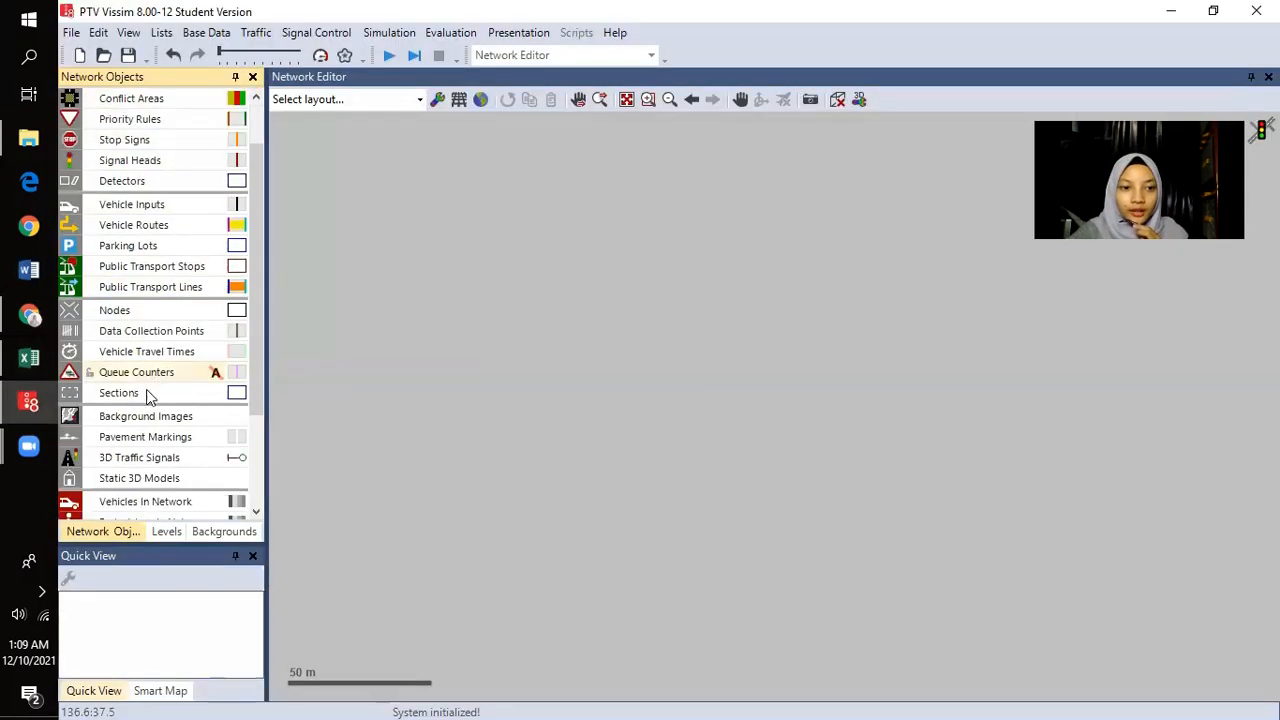
{"action": "scroll", "coordinate": [184, 391], "scroll_direction": "down", "scroll_amount": 1}
{"action": "left_click", "coordinate": [153, 360]}
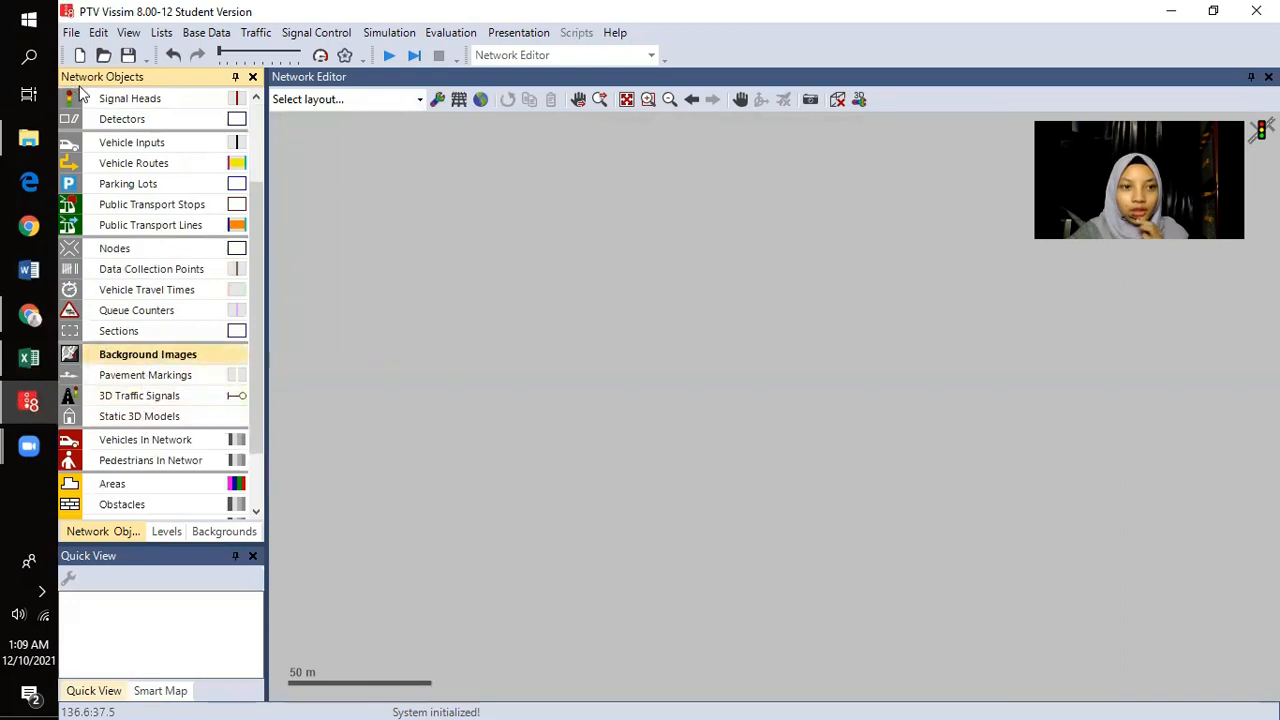
{"action": "right_click", "coordinate": [567, 272]}
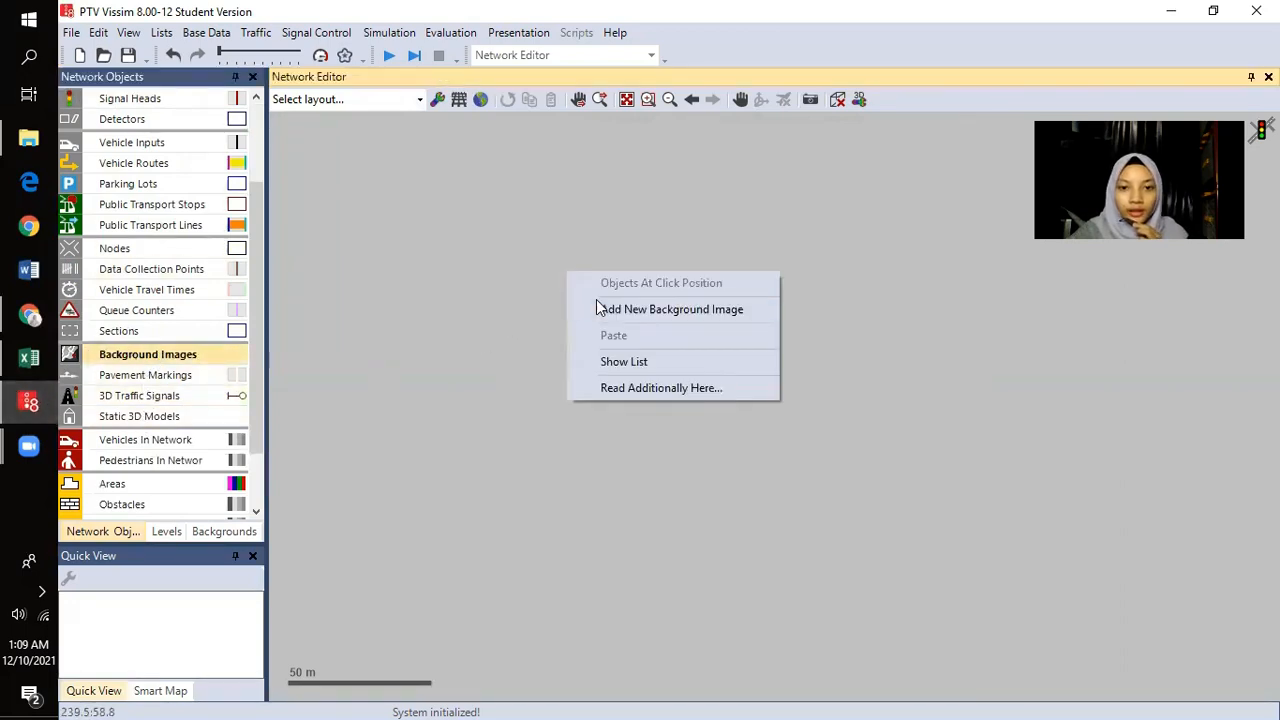
{"action": "left_click", "coordinate": [606, 312]}
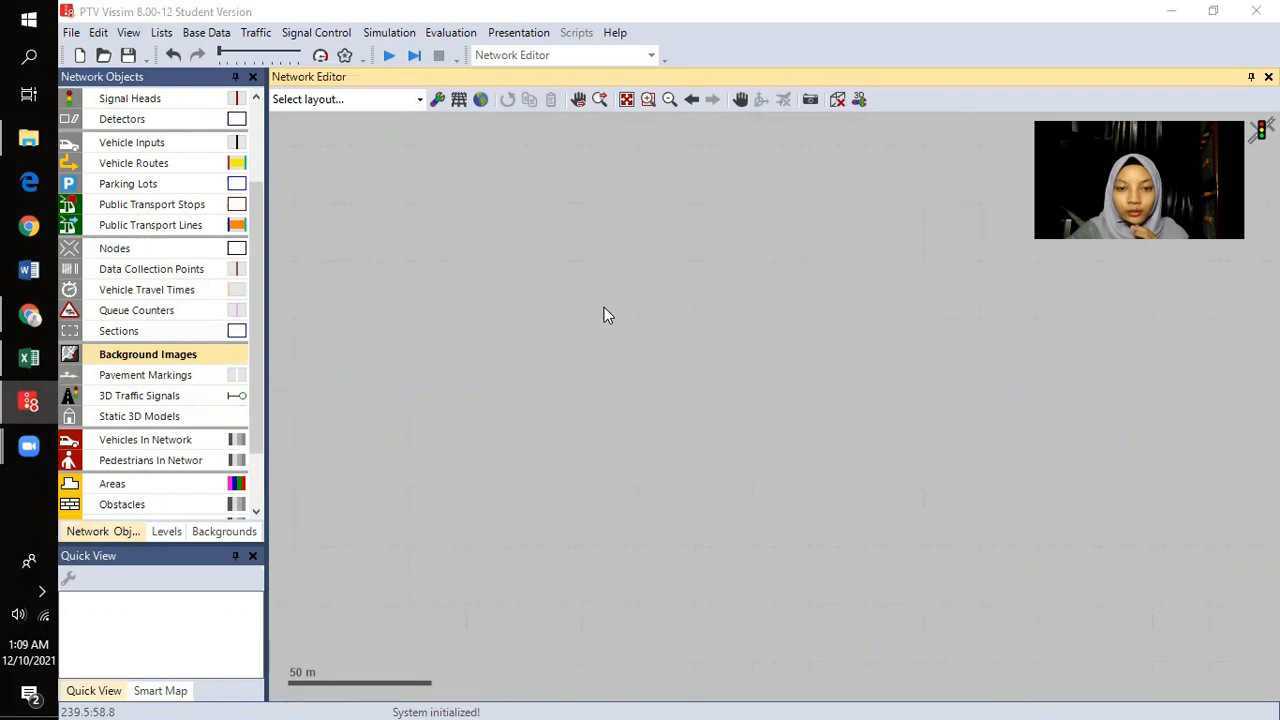
{"action": "left_click_drag", "start_coordinate": [251, 280], "coordinate": [259, 186]}
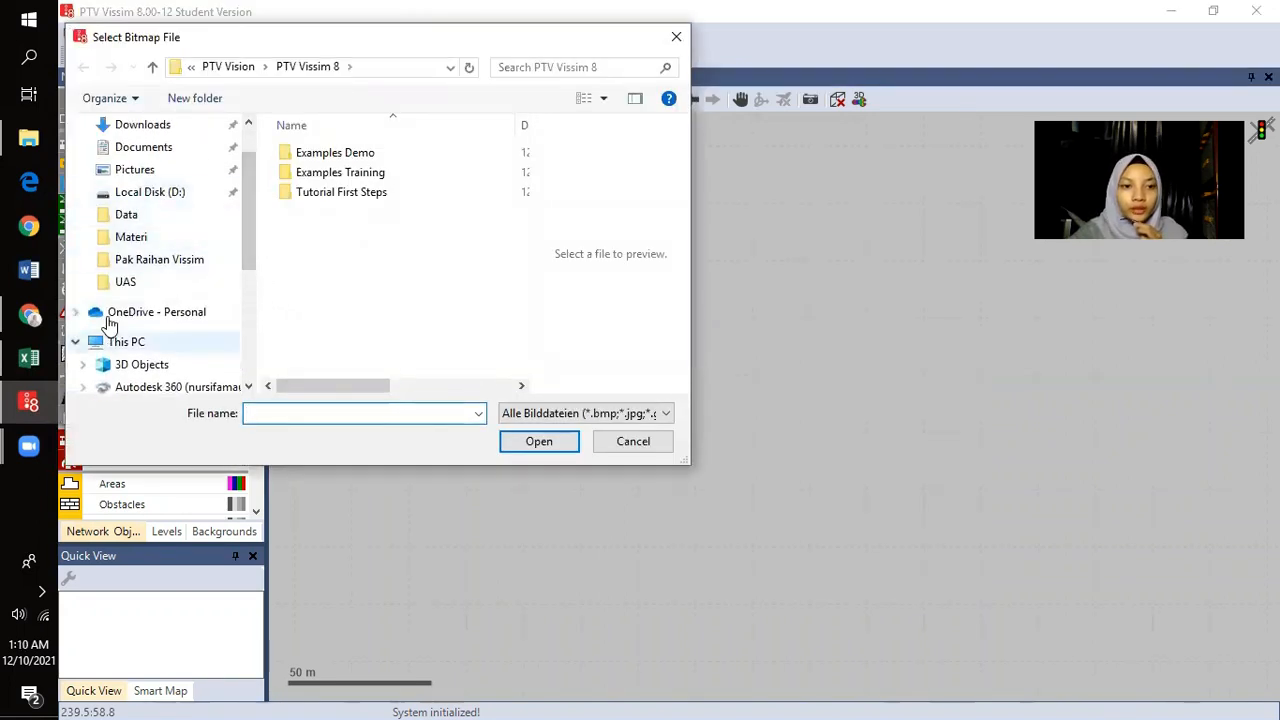
{"action": "left_click", "coordinate": [145, 217]}
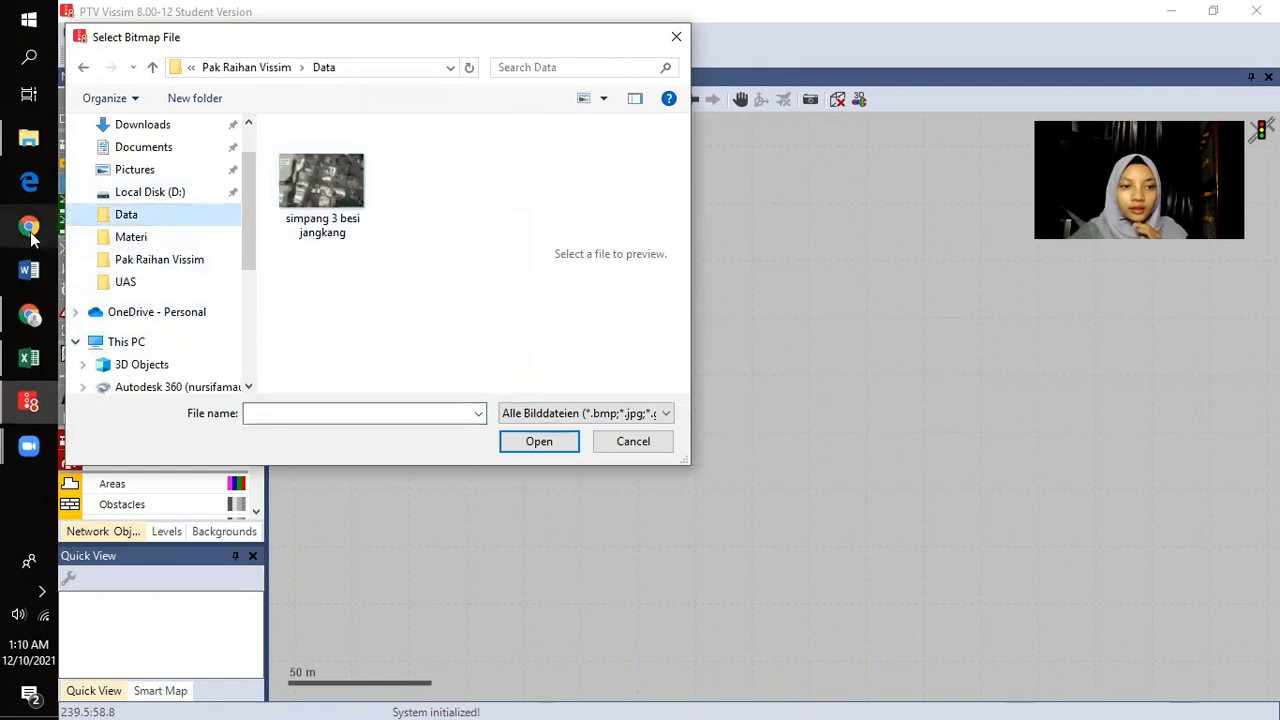
- Open the Data folder in File Explorer and view the simpang 3 besi jangkang image
{"action": "left_click", "coordinate": [30, 145]}
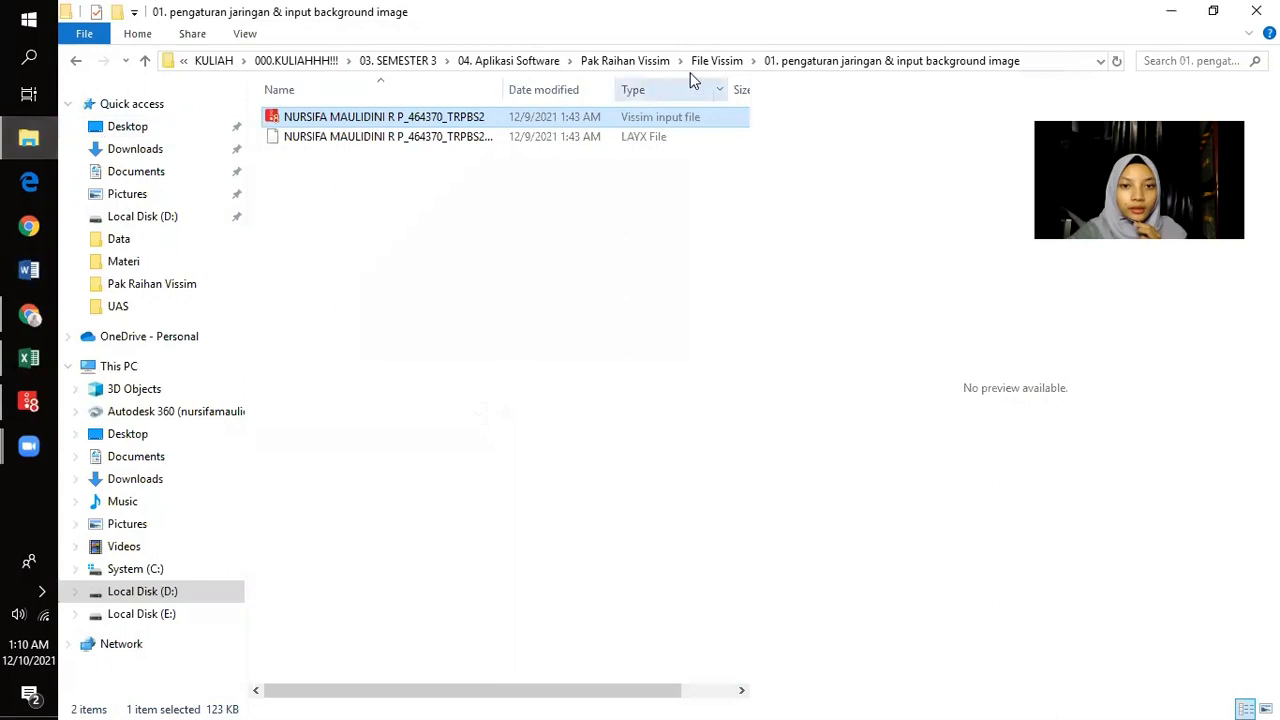
{"action": "left_click", "coordinate": [38, 140]}
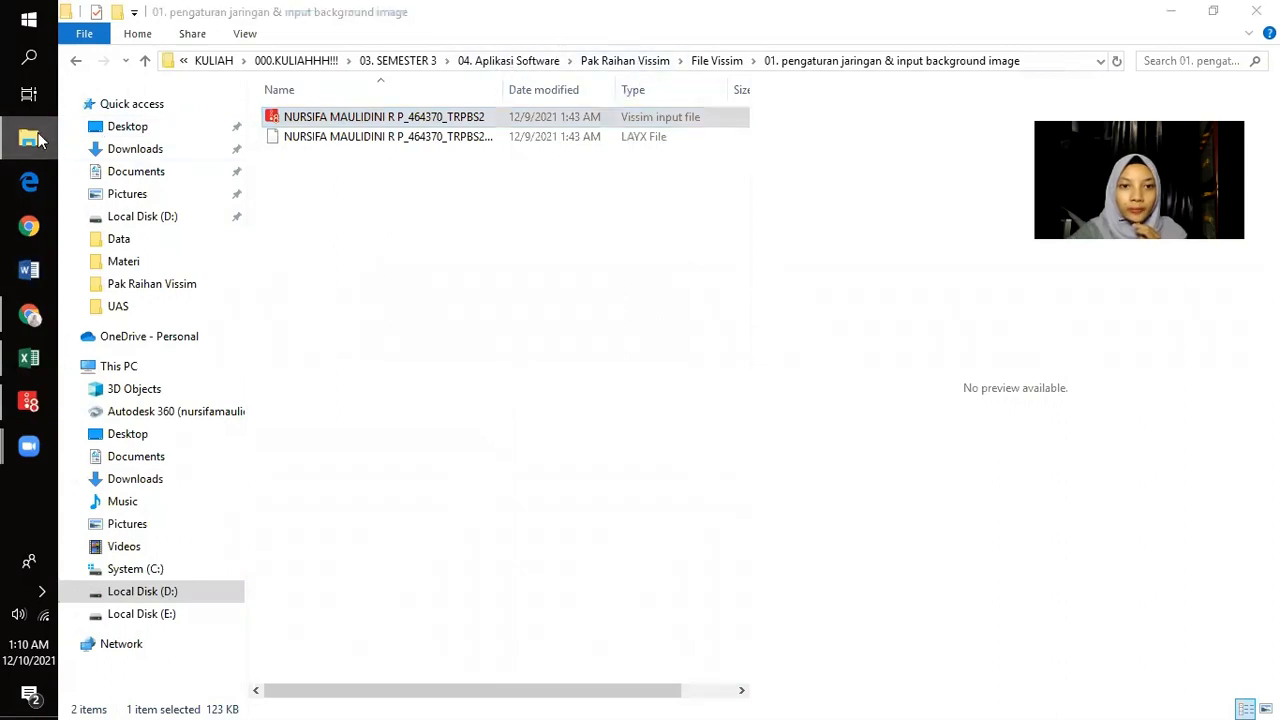
{"action": "right_click", "coordinate": [38, 140]}
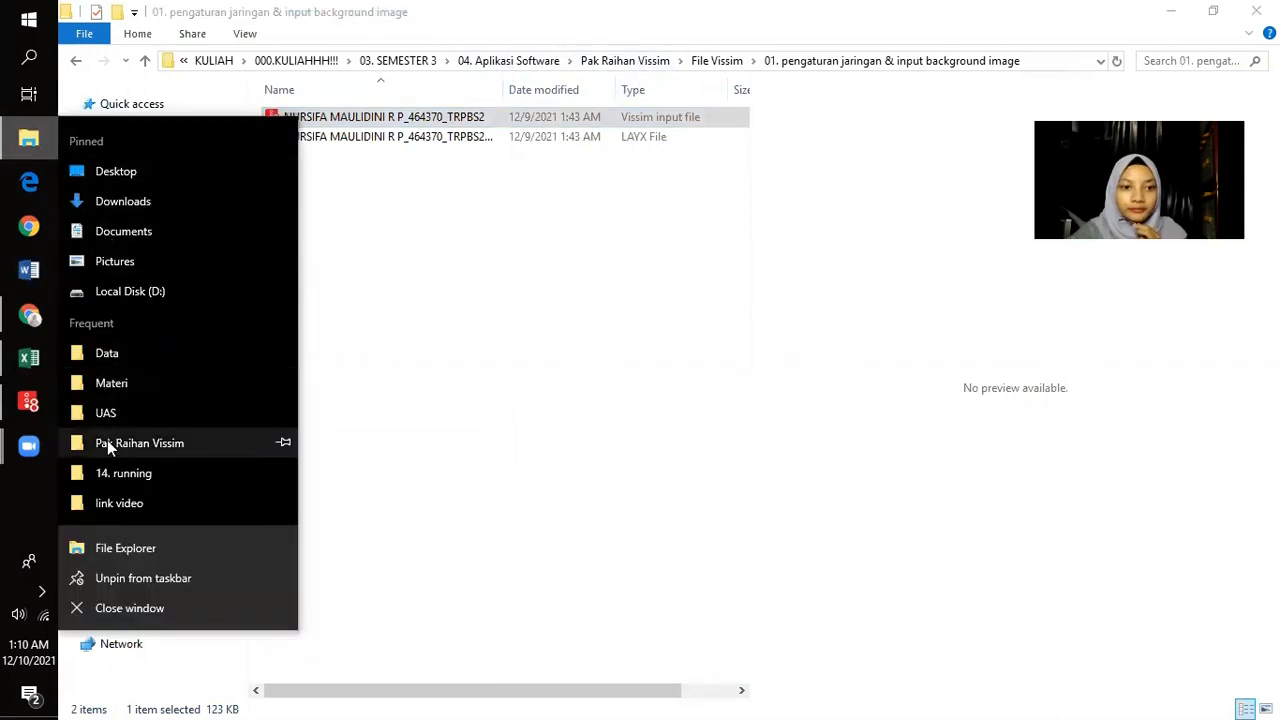
{"action": "left_click", "coordinate": [116, 363]}
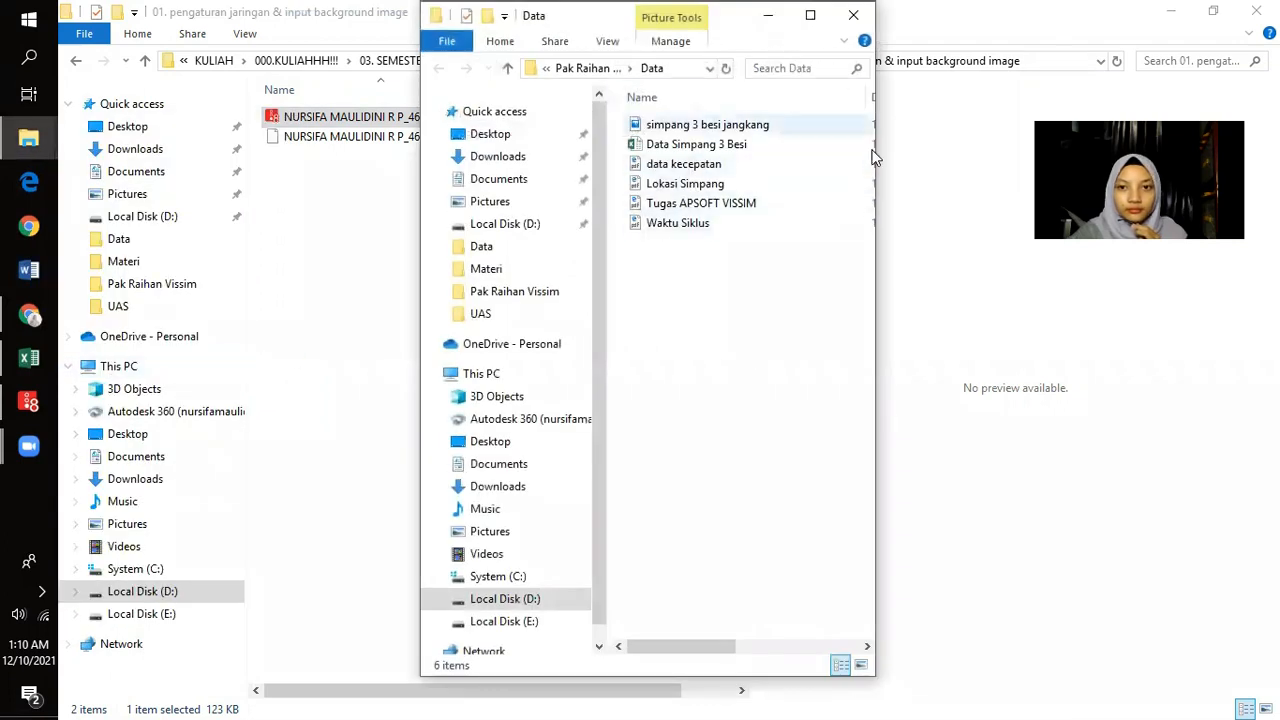
{"action": "left_click_drag", "start_coordinate": [875, 162], "coordinate": [965, 162]}
{"action": "left_click", "coordinate": [900, 14]}
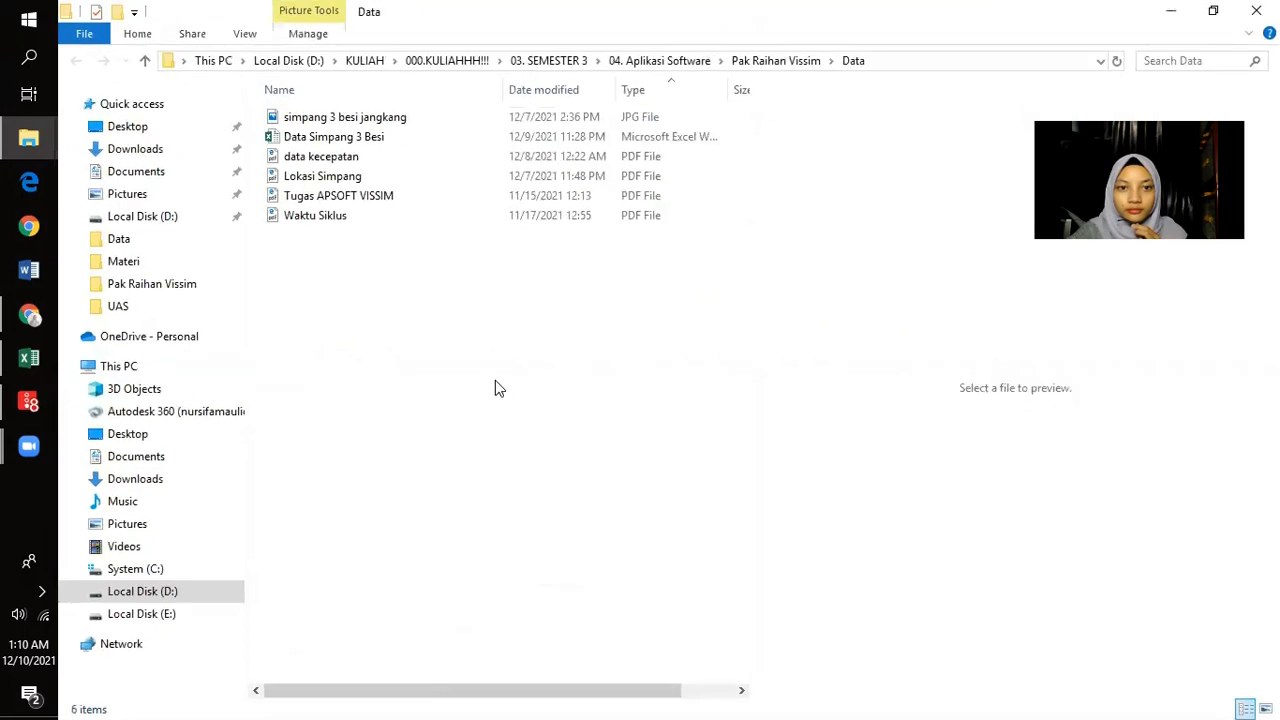
{"action": "double_click", "coordinate": [342, 118]}
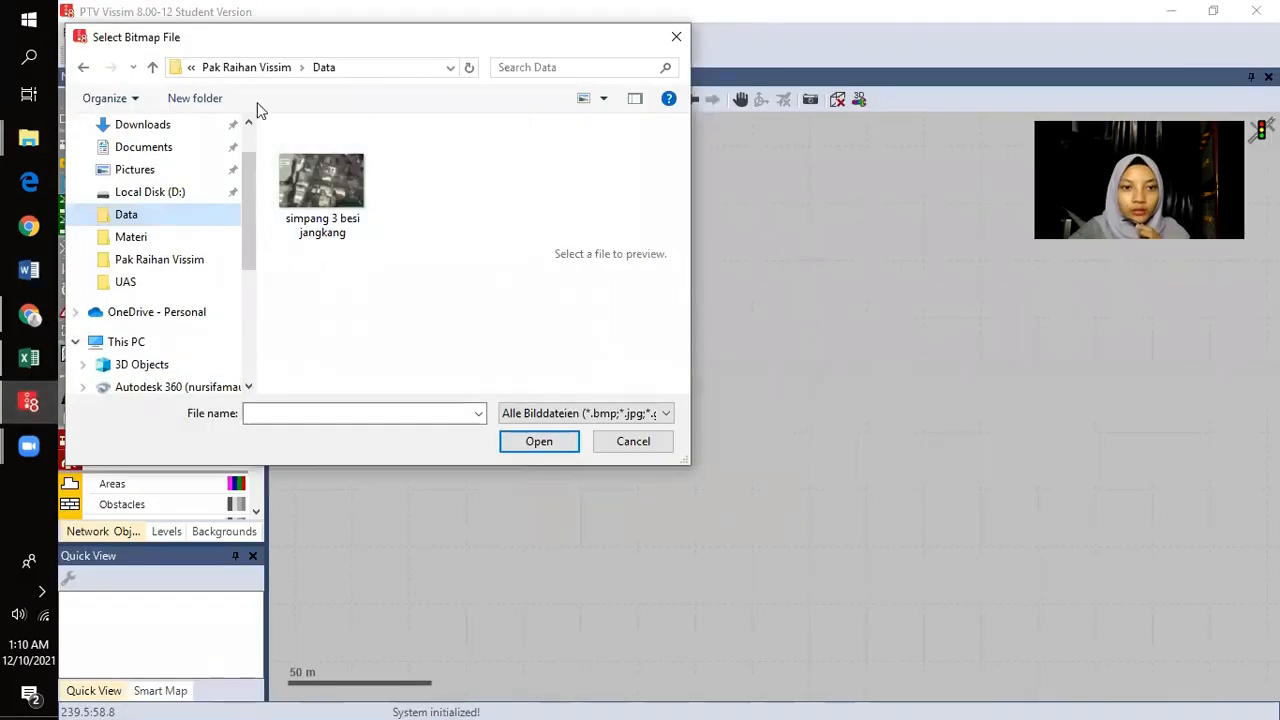
- Load simpang 3 besi jangkang as the network's background image
{"action": "left_click", "coordinate": [320, 190]}
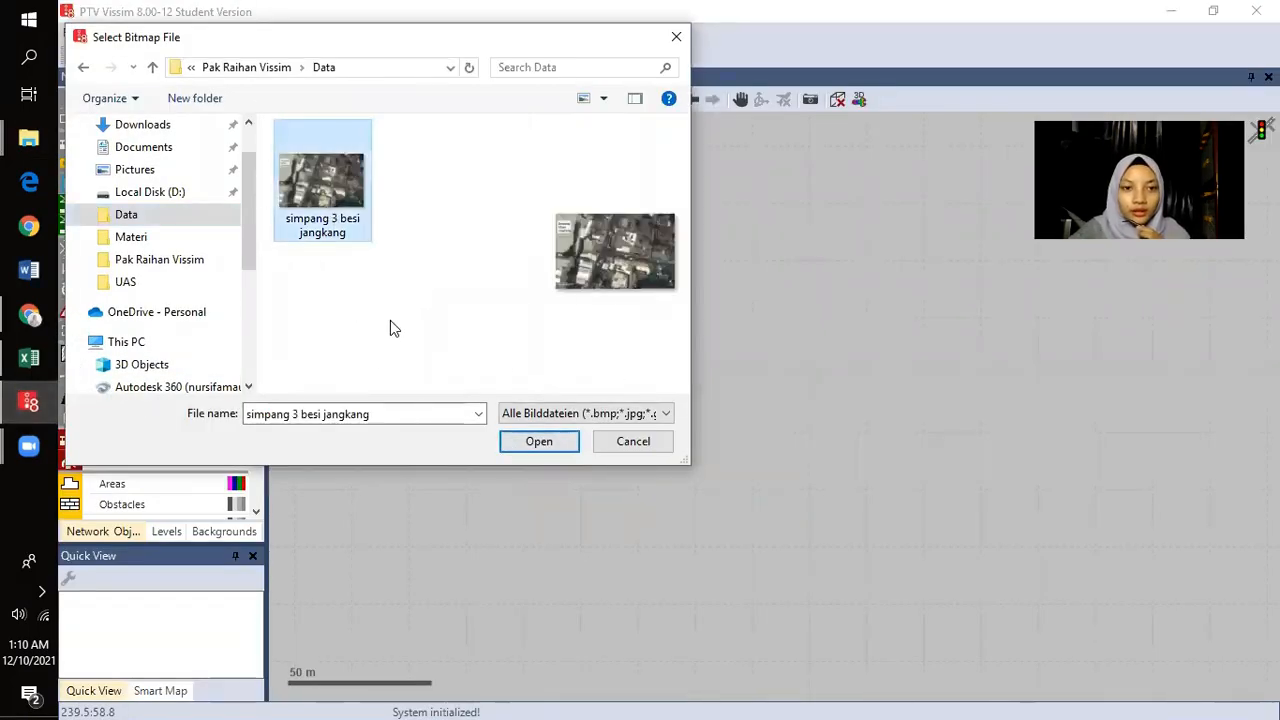
{"action": "left_click_drag", "start_coordinate": [434, 40], "coordinate": [748, 53]}
{"action": "left_click", "coordinate": [853, 456]}
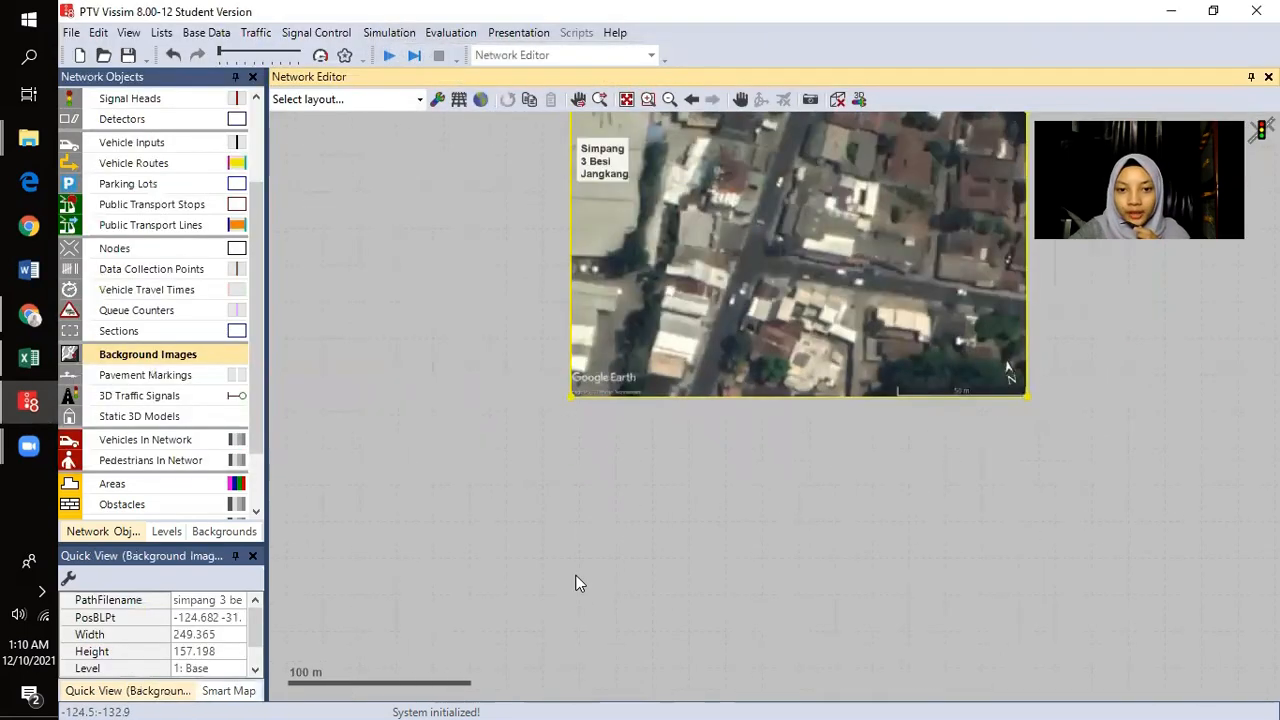
{"action": "scroll", "coordinate": [580, 583], "scroll_direction": "down", "scroll_amount": 2}
{"action": "left_click_drag", "start_coordinate": [684, 430], "coordinate": [631, 477]}
{"action": "scroll", "coordinate": [631, 475], "scroll_direction": "up", "scroll_amount": 2}
{"action": "scroll", "coordinate": [686, 441], "scroll_direction": "up", "scroll_amount": 1}
{"action": "mouse_move", "coordinate": [685, 444]}
{"action": "left_mouse_down"}
{"action": "mouse_move", "coordinate": [681, 458]}
{"action": "mouse_move", "coordinate": [633, 456]}
{"action": "left_mouse_up"}
{"action": "left_click_drag", "start_coordinate": [560, 500], "coordinate": [546, 463]}
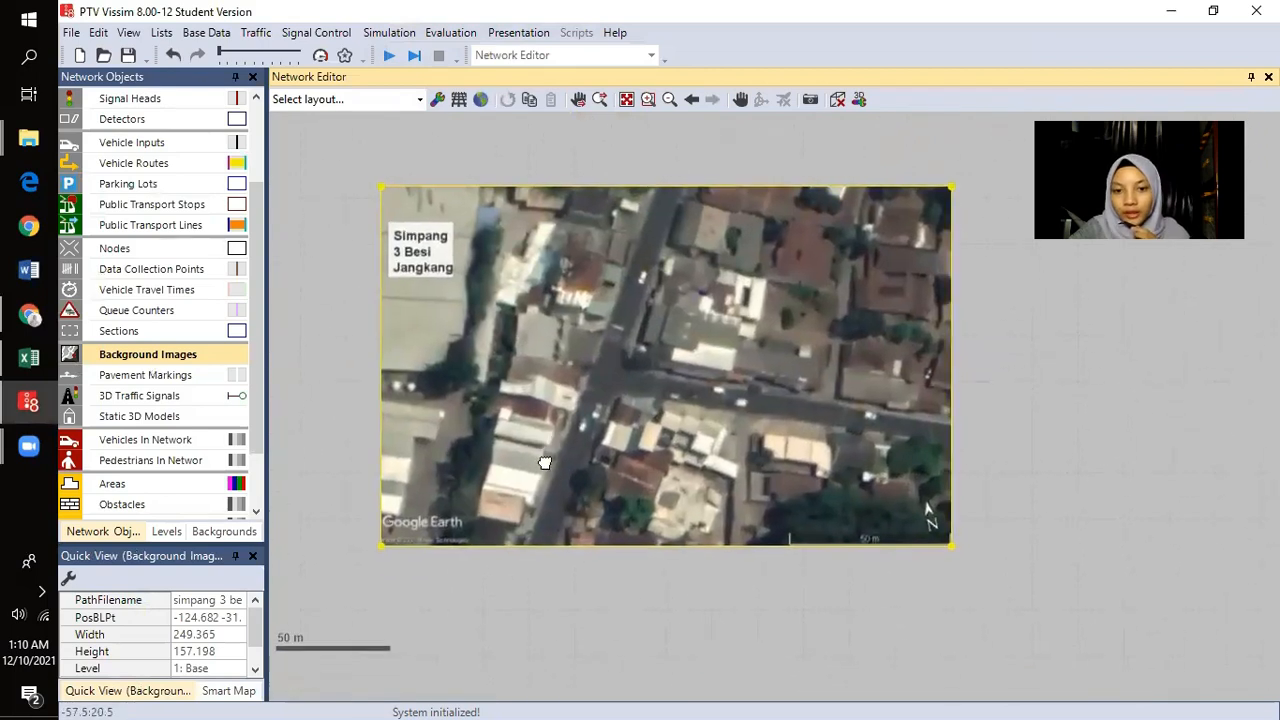
{"action": "left_click", "coordinate": [1044, 503]}
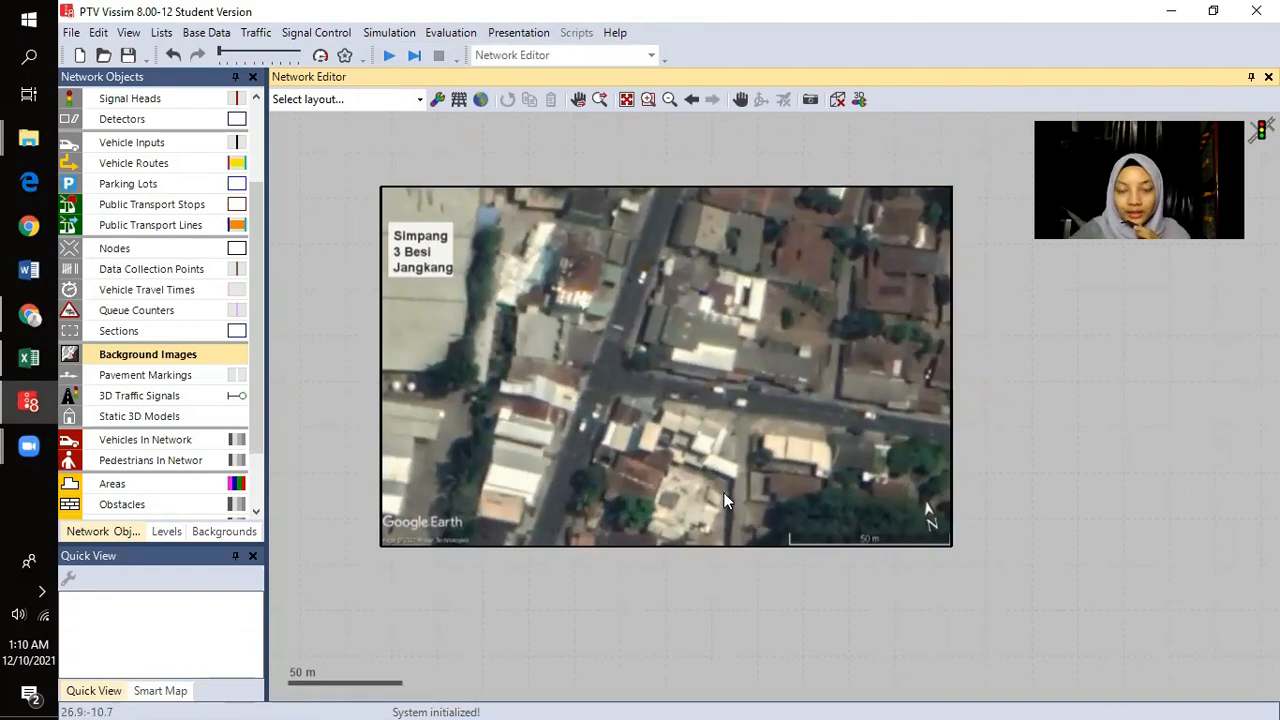
{"action": "left_click_drag", "start_coordinate": [723, 492], "coordinate": [742, 490]}
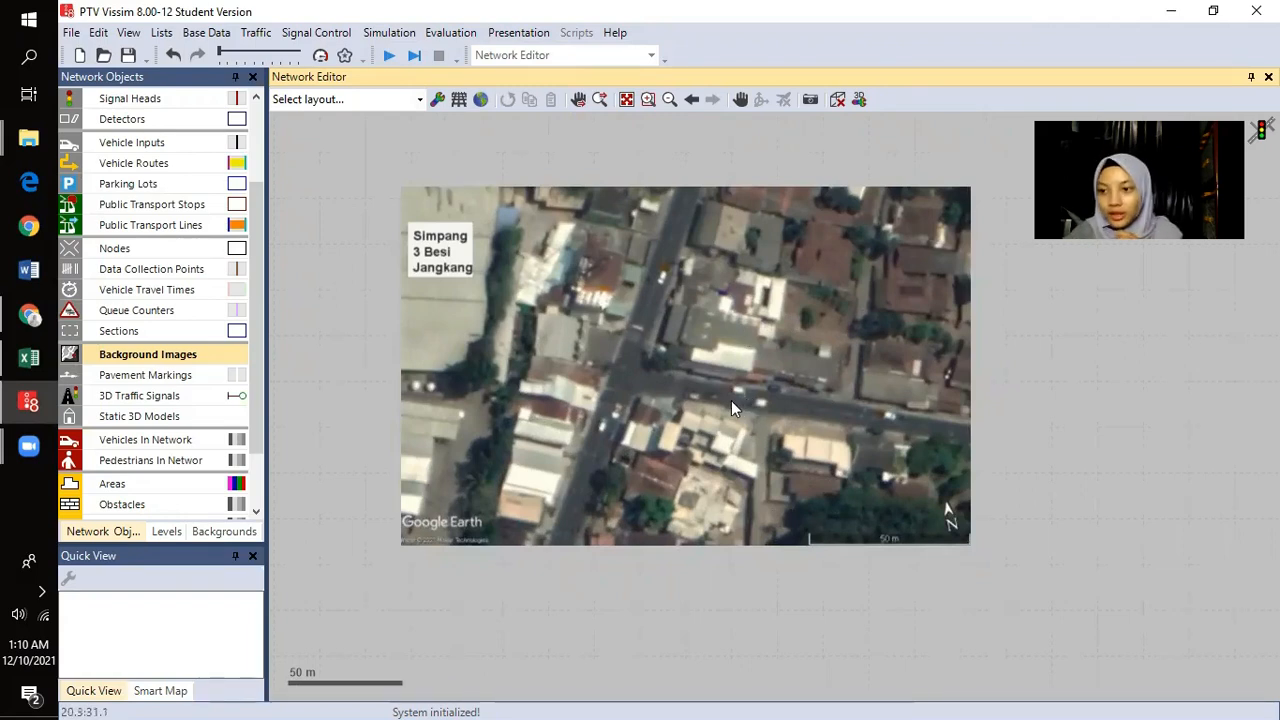
- Scale the background image by tracing its 50 m scale bar and setting the distance to 50 m
{"action": "left_click_drag", "start_coordinate": [819, 415], "coordinate": [761, 422]}
{"action": "right_click", "coordinate": [808, 437]}
{"action": "left_click", "coordinate": [860, 594]}
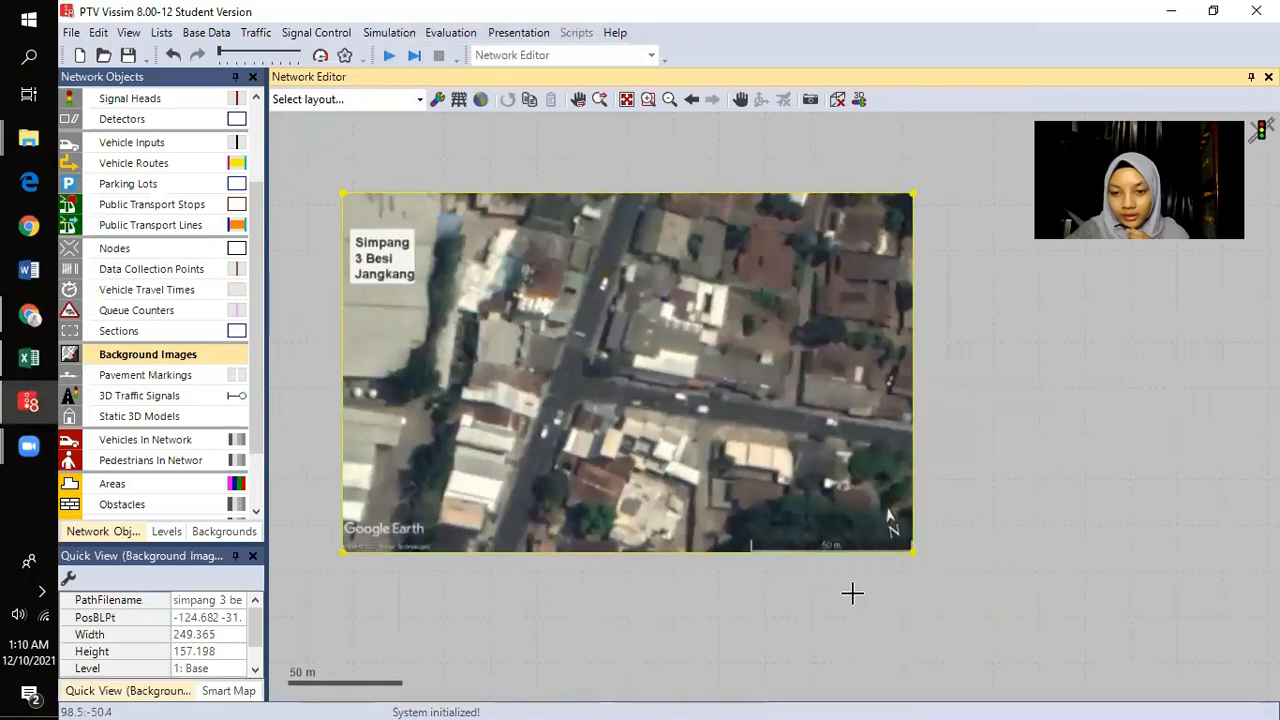
{"action": "scroll", "coordinate": [885, 530], "scroll_direction": "up", "scroll_amount": 5}
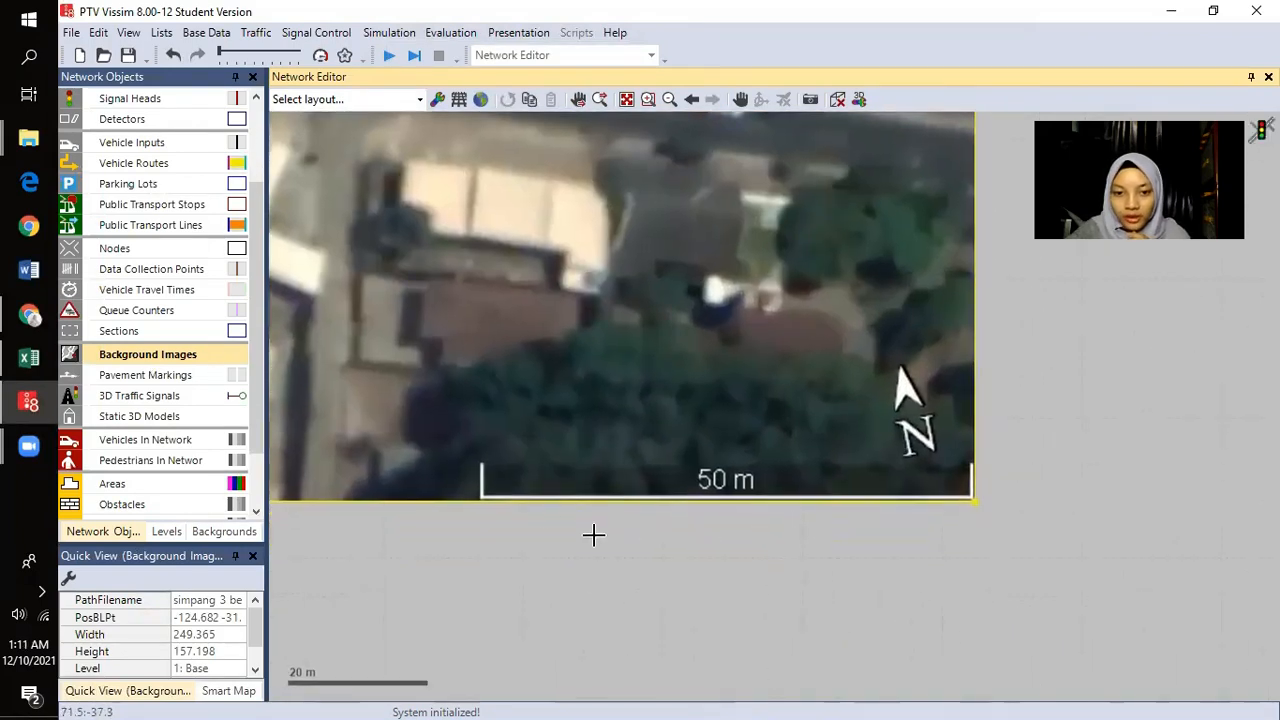
{"action": "left_click_drag", "start_coordinate": [481, 494], "coordinate": [968, 498]}
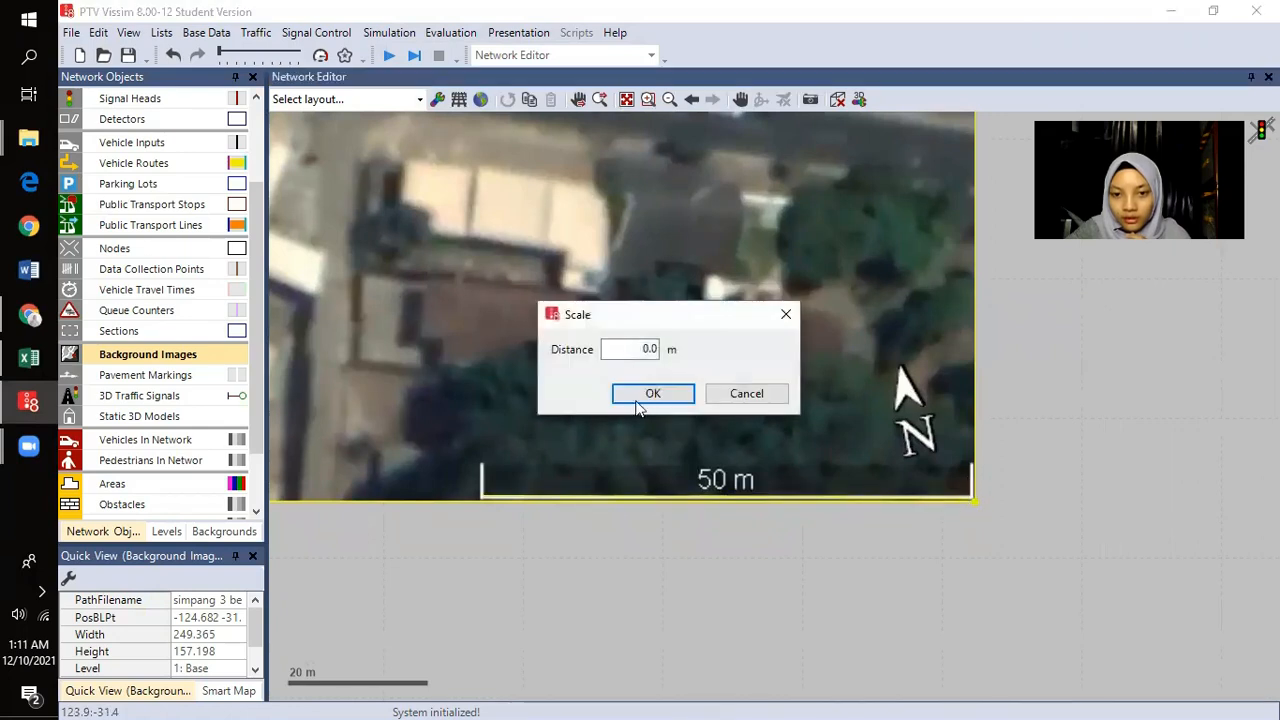
{"action": "left_click_drag", "start_coordinate": [633, 348], "coordinate": [708, 350]}
{"action": "type", "text": "5"}
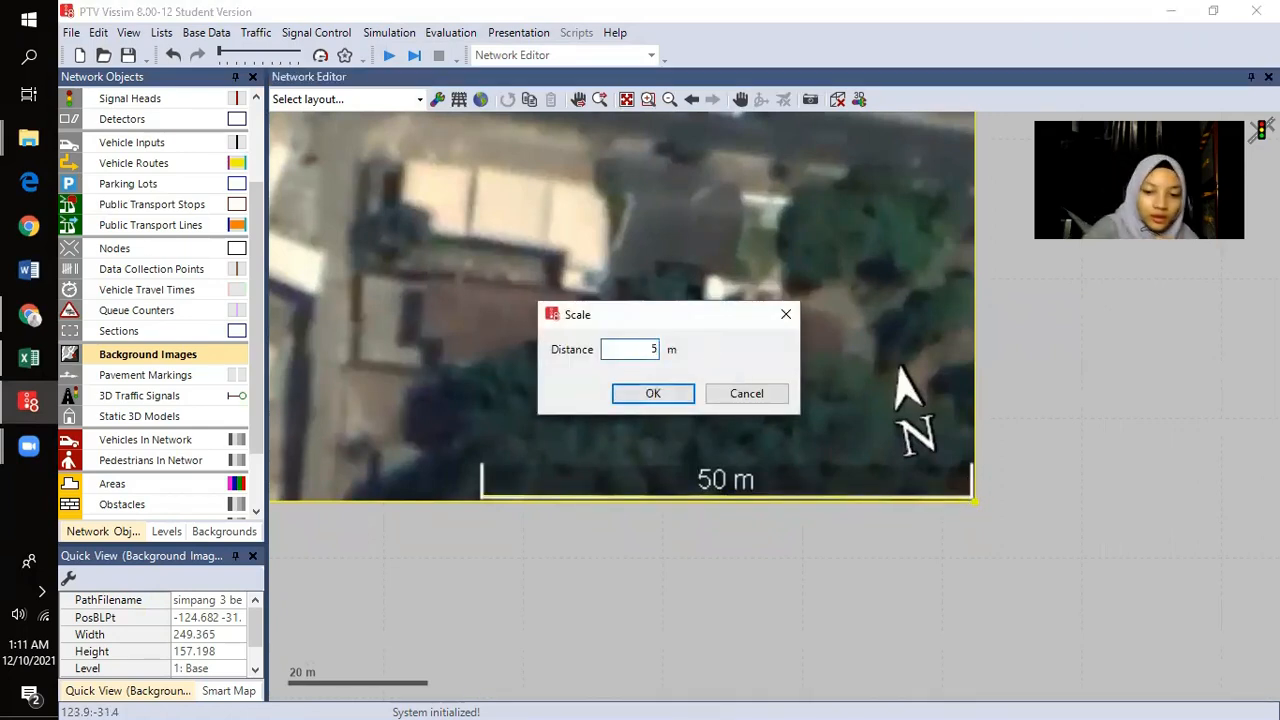
{"action": "type", "text": "0"}
{"action": "left_click", "coordinate": [676, 397]}
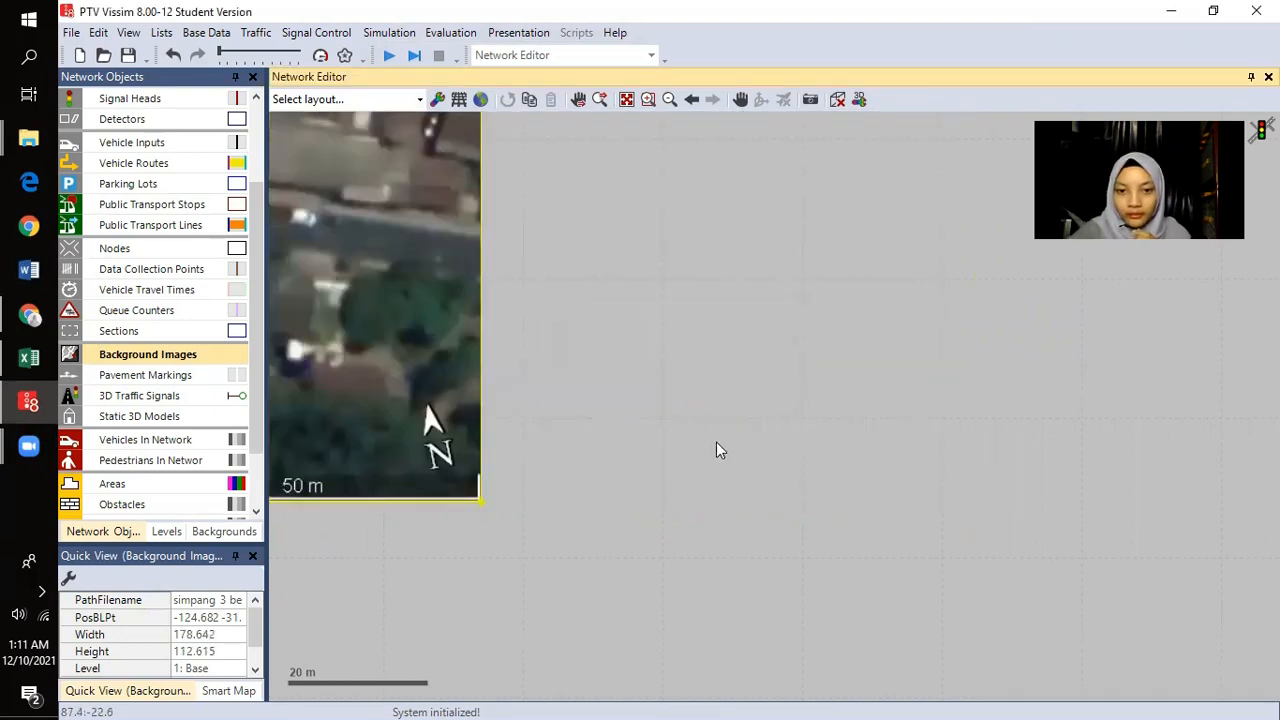
{"action": "scroll", "coordinate": [737, 571], "scroll_direction": "down", "scroll_amount": 4}
{"action": "left_click_drag", "start_coordinate": [631, 571], "coordinate": [851, 568]}
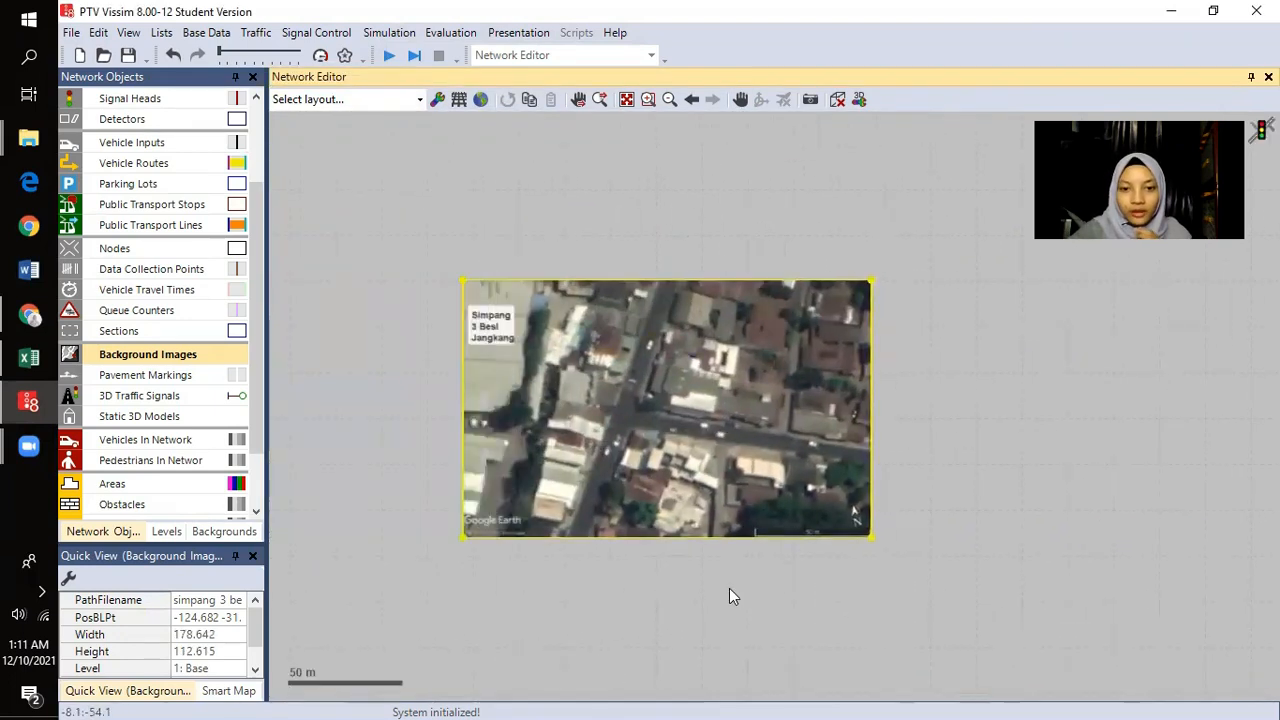
- Deselect the background image and make Links the active network object type
{"action": "left_click", "coordinate": [729, 588]}
{"action": "scroll", "coordinate": [596, 466], "scroll_direction": "up", "scroll_amount": 2}
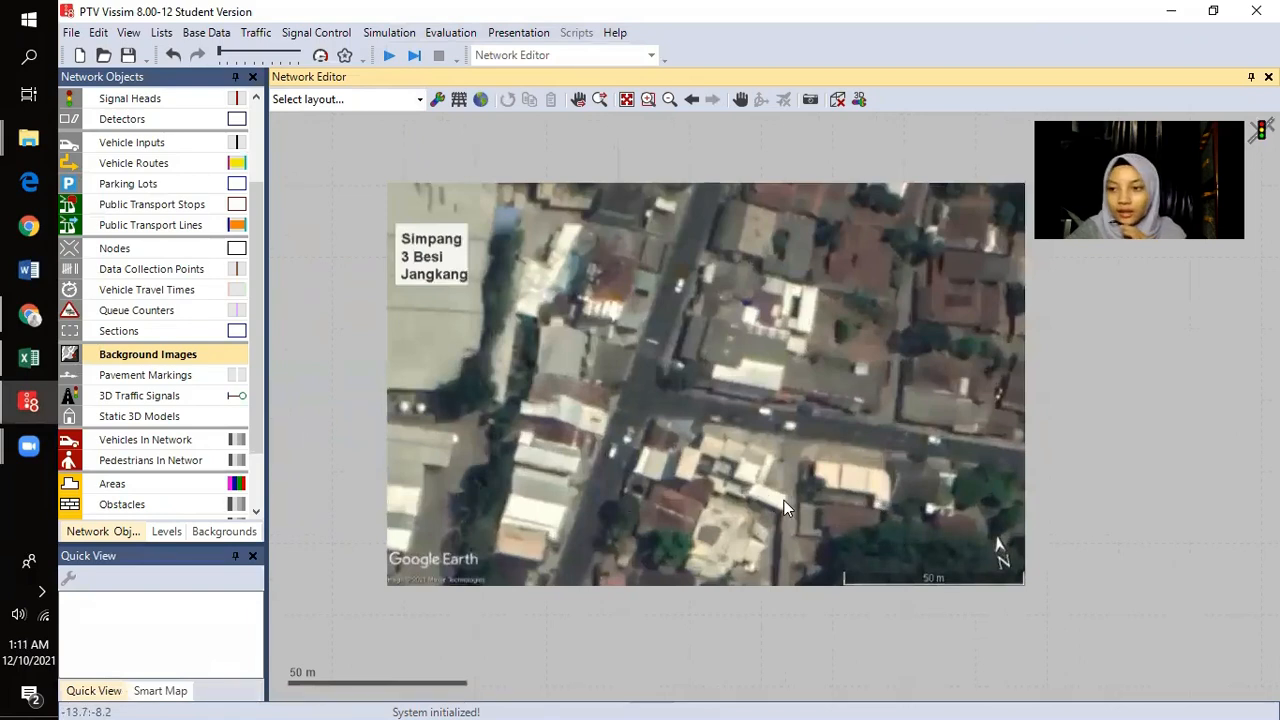
{"action": "scroll", "coordinate": [742, 517], "scroll_direction": "down", "scroll_amount": 1}
{"action": "scroll", "coordinate": [722, 520], "scroll_direction": "up", "scroll_amount": 1}
{"action": "left_click_drag", "start_coordinate": [760, 500], "coordinate": [746, 488]}
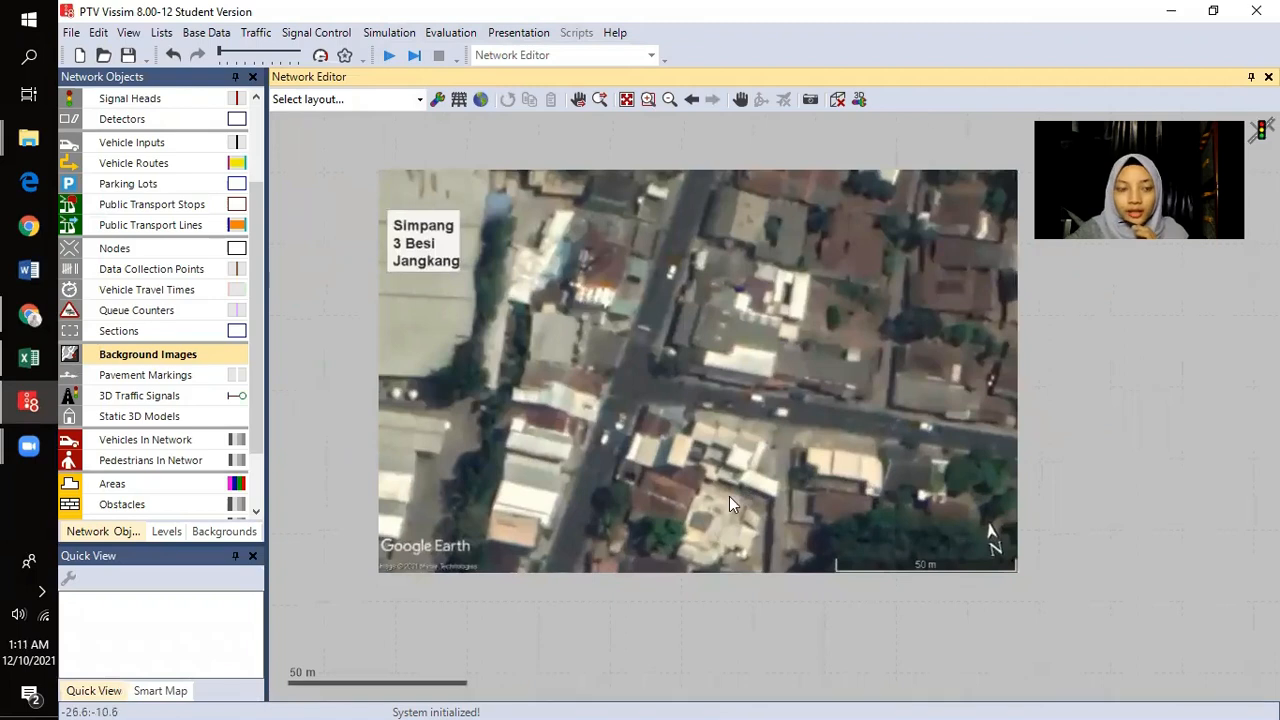
{"action": "scroll", "coordinate": [667, 522], "scroll_direction": "up", "scroll_amount": 1}
{"action": "left_click_drag", "start_coordinate": [643, 462], "coordinate": [580, 500]}
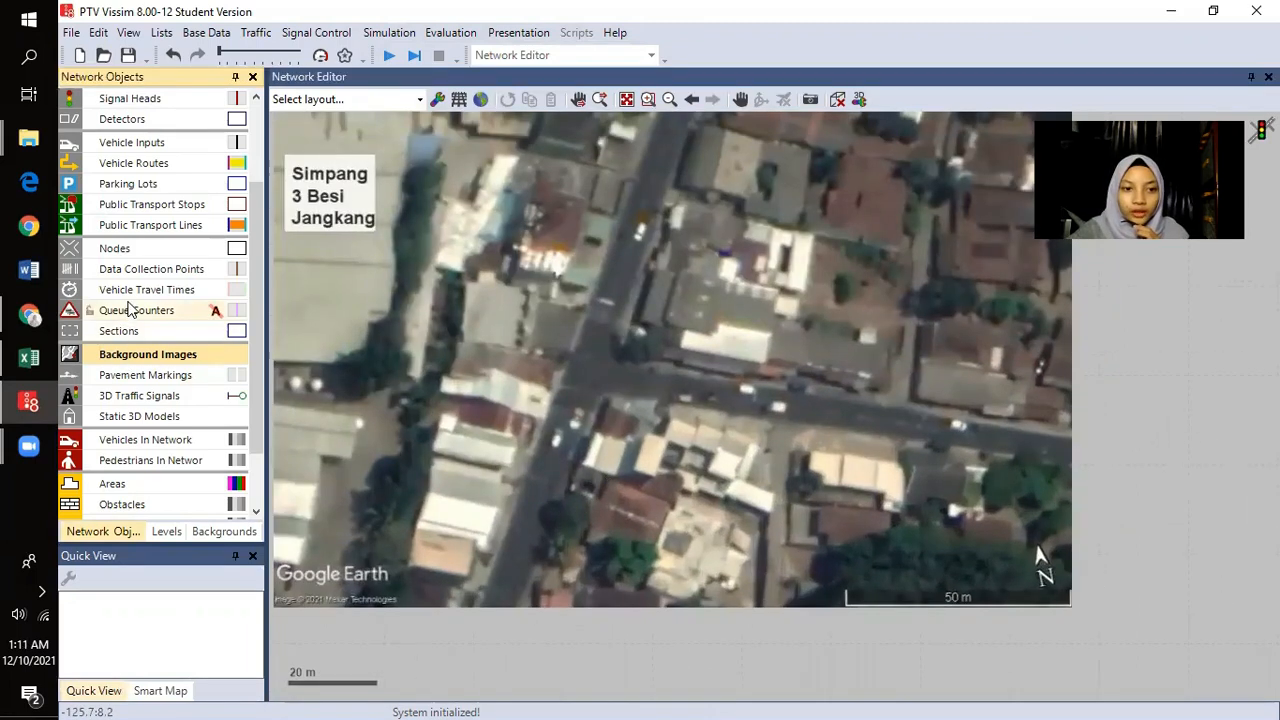
{"action": "scroll", "coordinate": [130, 310], "scroll_direction": "up", "scroll_amount": 2}
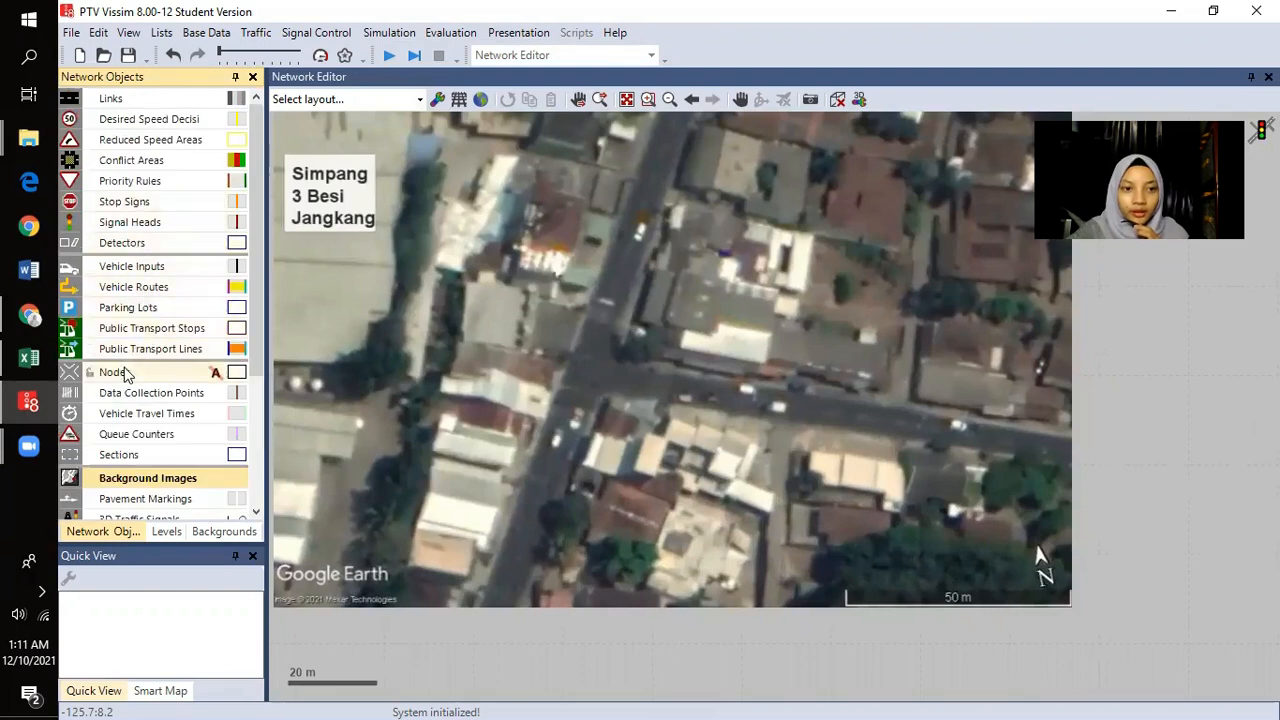
{"action": "left_click", "coordinate": [148, 100]}
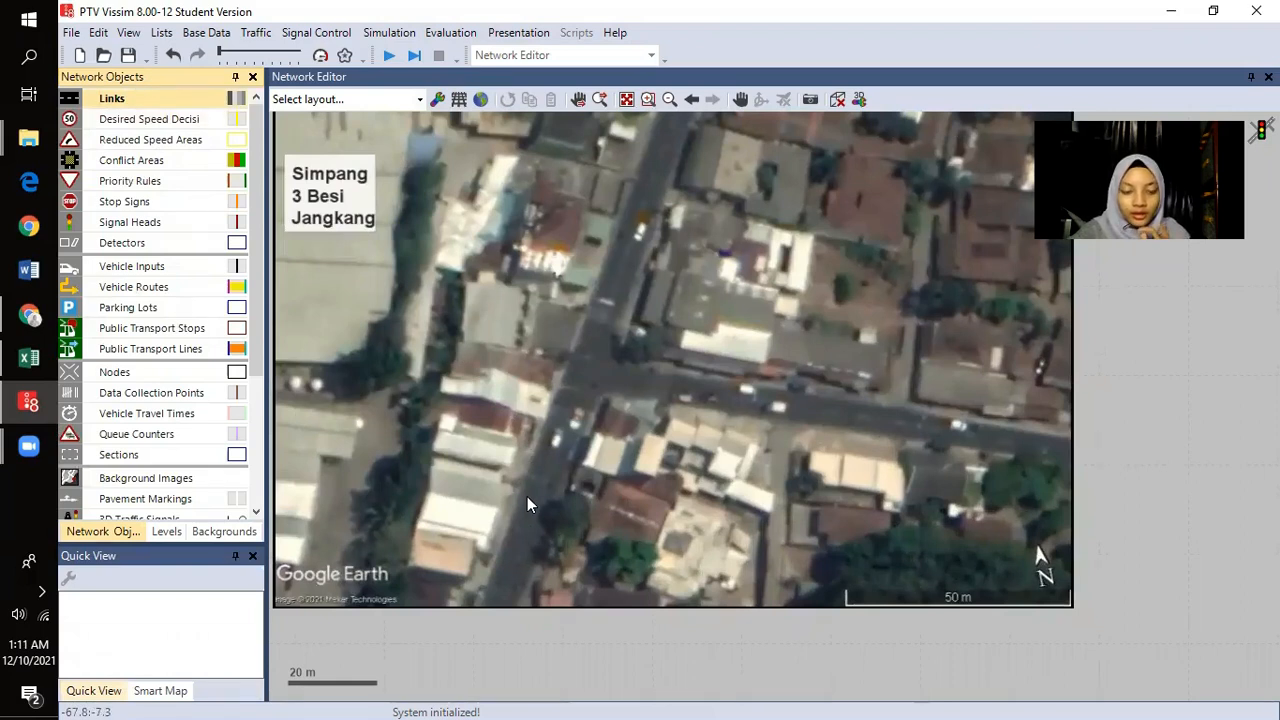
- Draw a link about 54 m long along the west side of the southern road, from the image's lower edge up to the junction
{"action": "left_click_drag", "start_coordinate": [490, 553], "coordinate": [497, 515]}
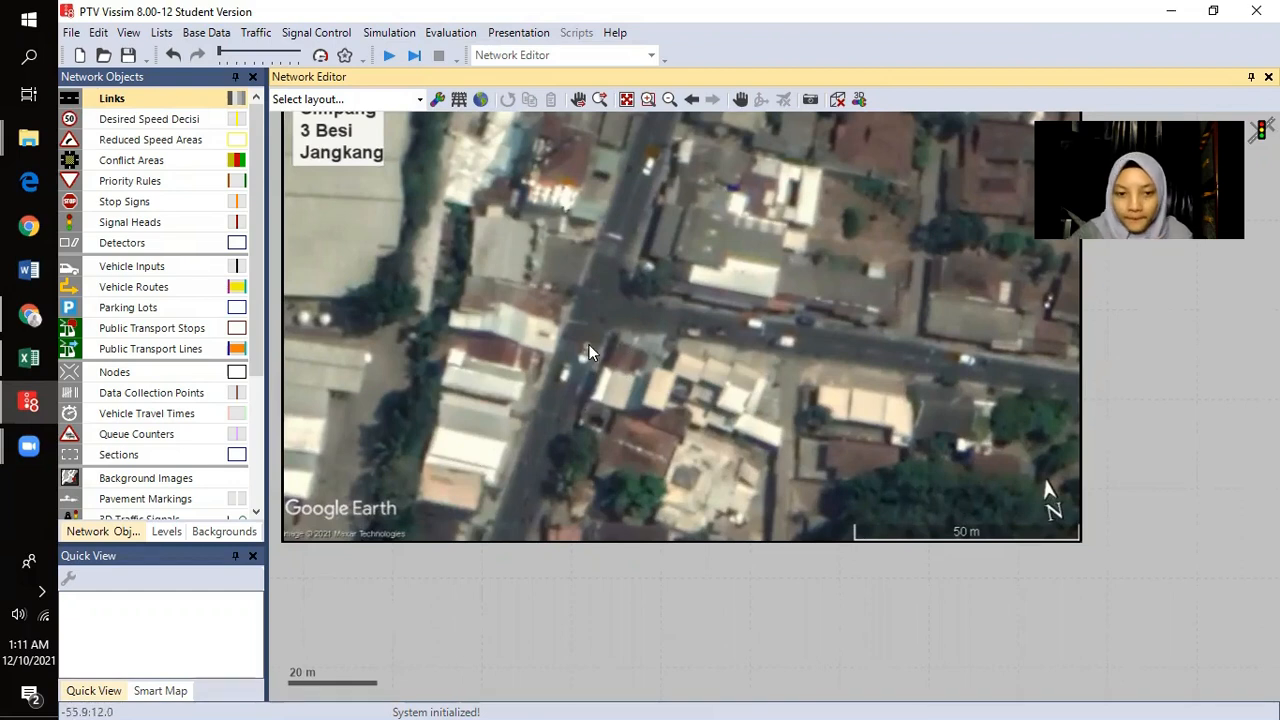
{"action": "left_click_drag", "start_coordinate": [554, 442], "coordinate": [571, 461]}
{"action": "scroll", "coordinate": [534, 530], "scroll_direction": "up", "scroll_amount": 2}
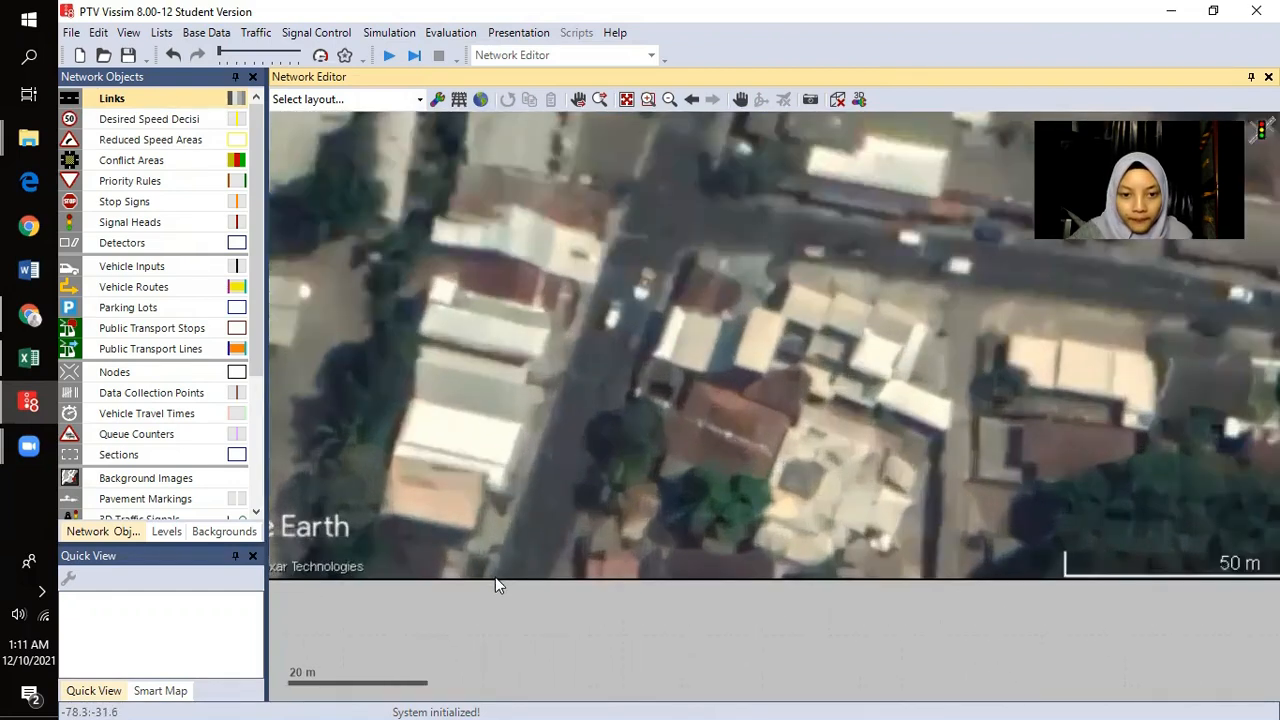
{"action": "left_click_drag", "start_coordinate": [517, 546], "coordinate": [635, 229]}
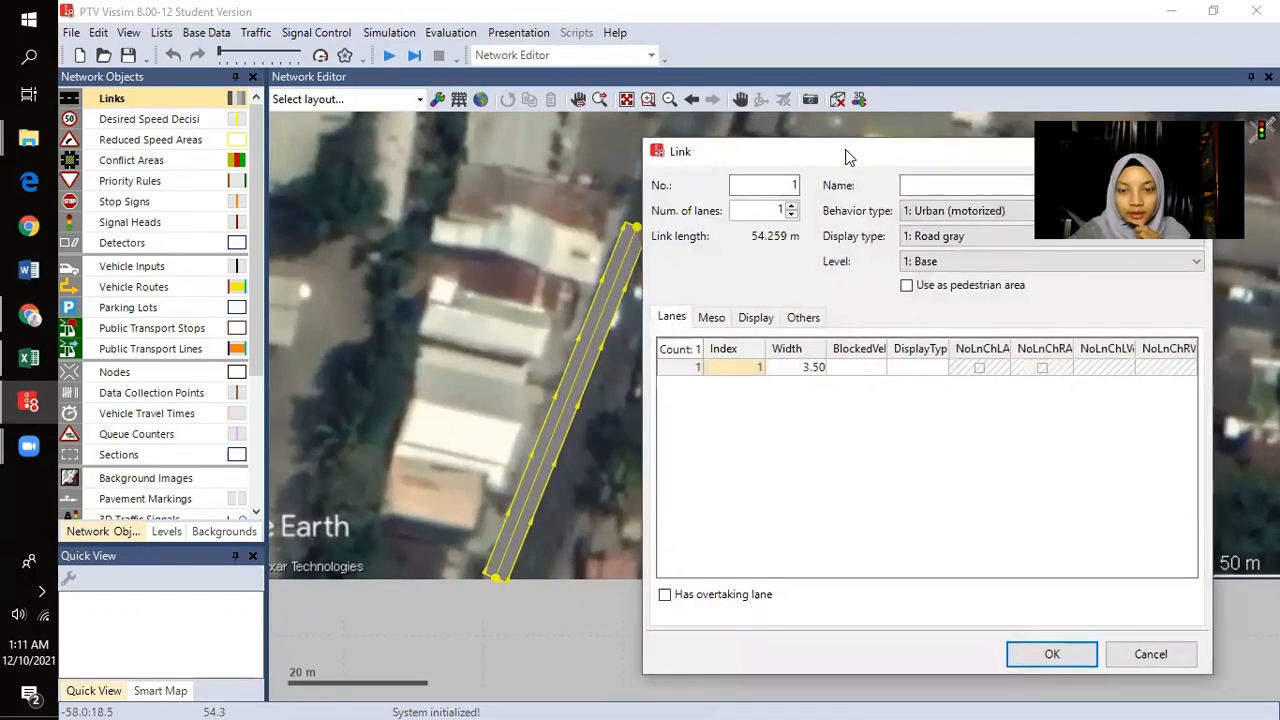
{"action": "left_click_drag", "start_coordinate": [866, 158], "coordinate": [723, 131]}
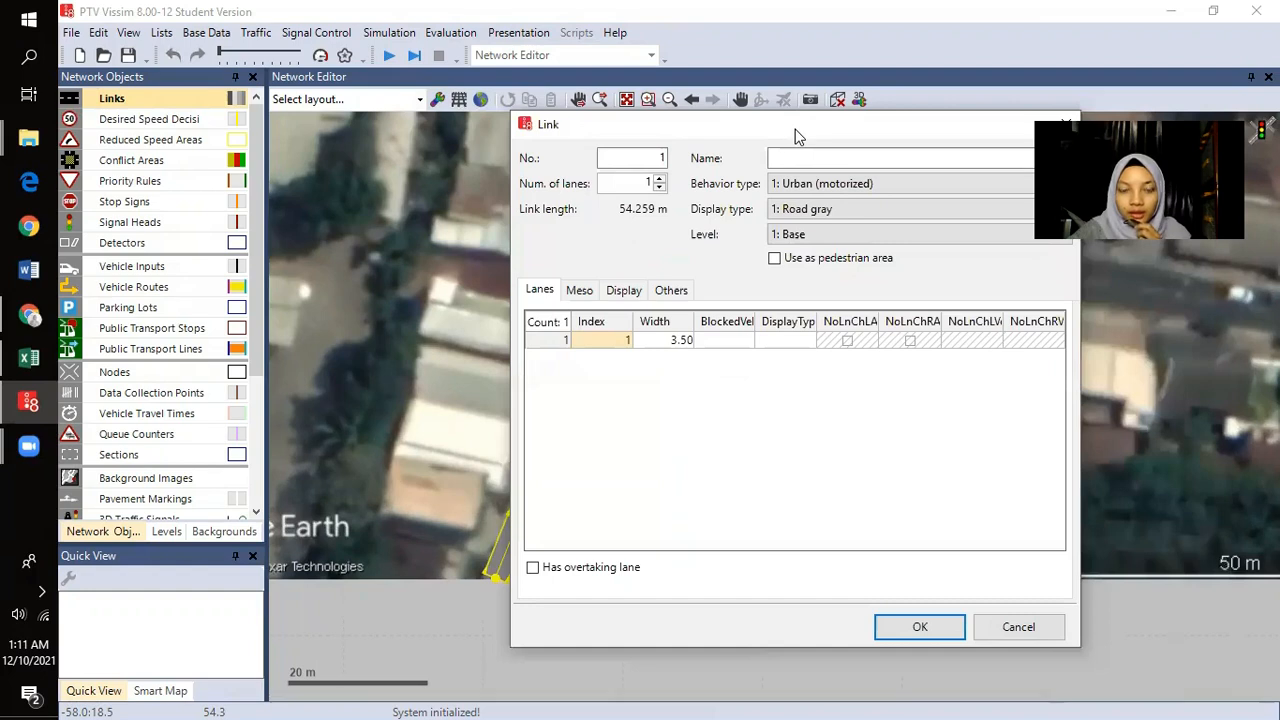
{"action": "left_click_drag", "start_coordinate": [954, 131], "coordinate": [1114, 128]}
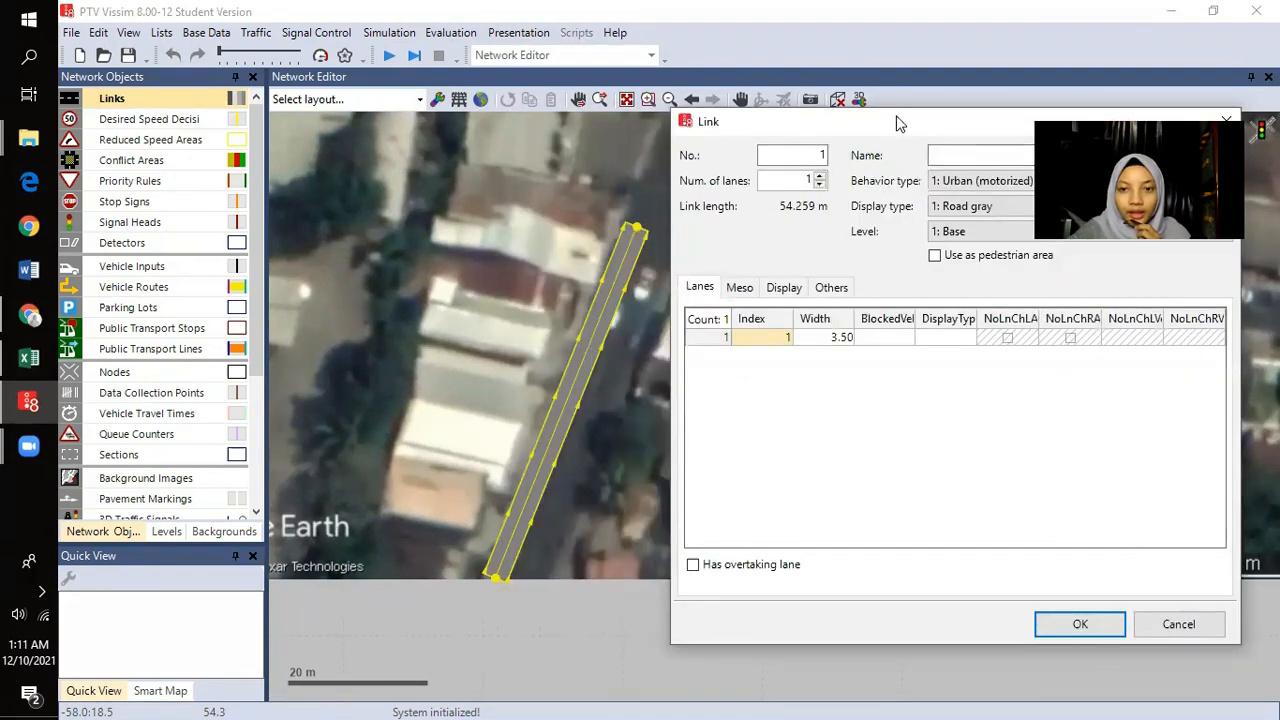
{"action": "left_click_drag", "start_coordinate": [918, 130], "coordinate": [910, 154]}
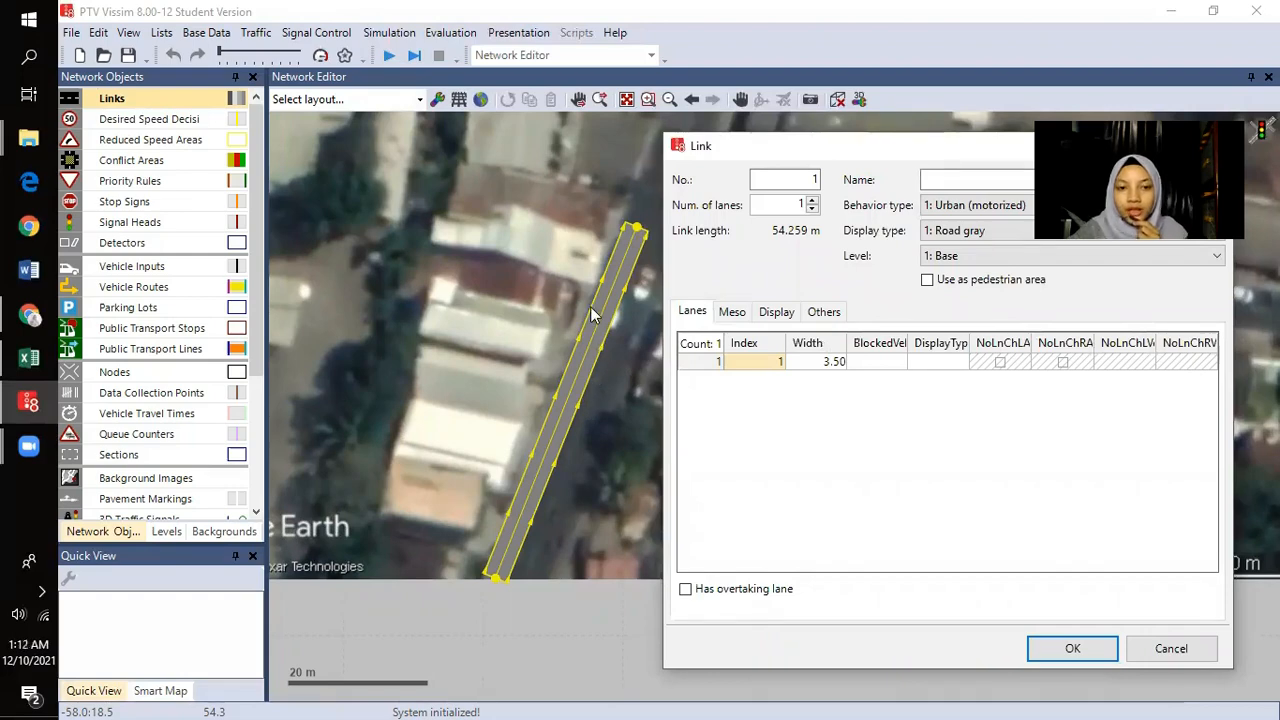
- Switch to the Excel workbook and look up the lane width of Jl Kaliurang (Selatan) on the DATA sheet
{"action": "left_click", "coordinate": [28, 357]}
{"action": "scroll", "coordinate": [385, 468], "scroll_direction": "down", "scroll_amount": 5}
{"action": "scroll", "coordinate": [383, 466], "scroll_direction": "up", "scroll_amount": 4}
{"action": "left_click", "coordinate": [400, 313]}
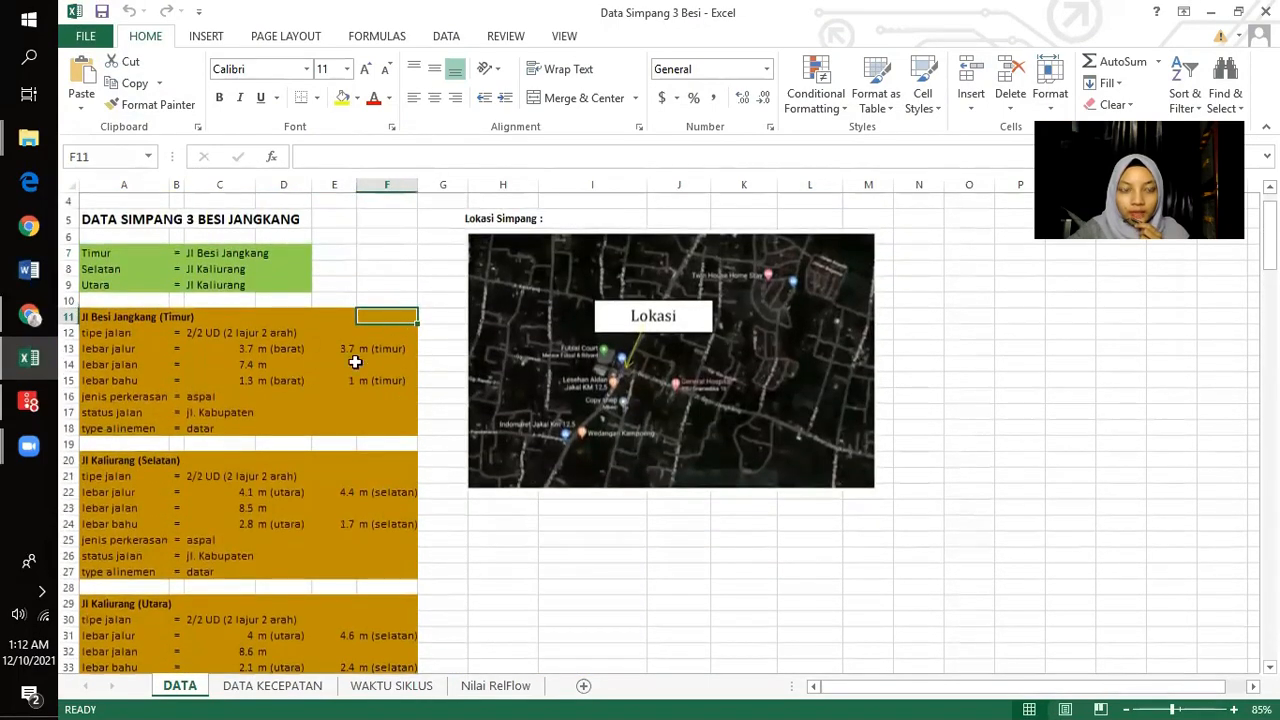
{"action": "left_click", "coordinate": [1233, 707]}
{"action": "left_click", "coordinate": [1229, 708]}
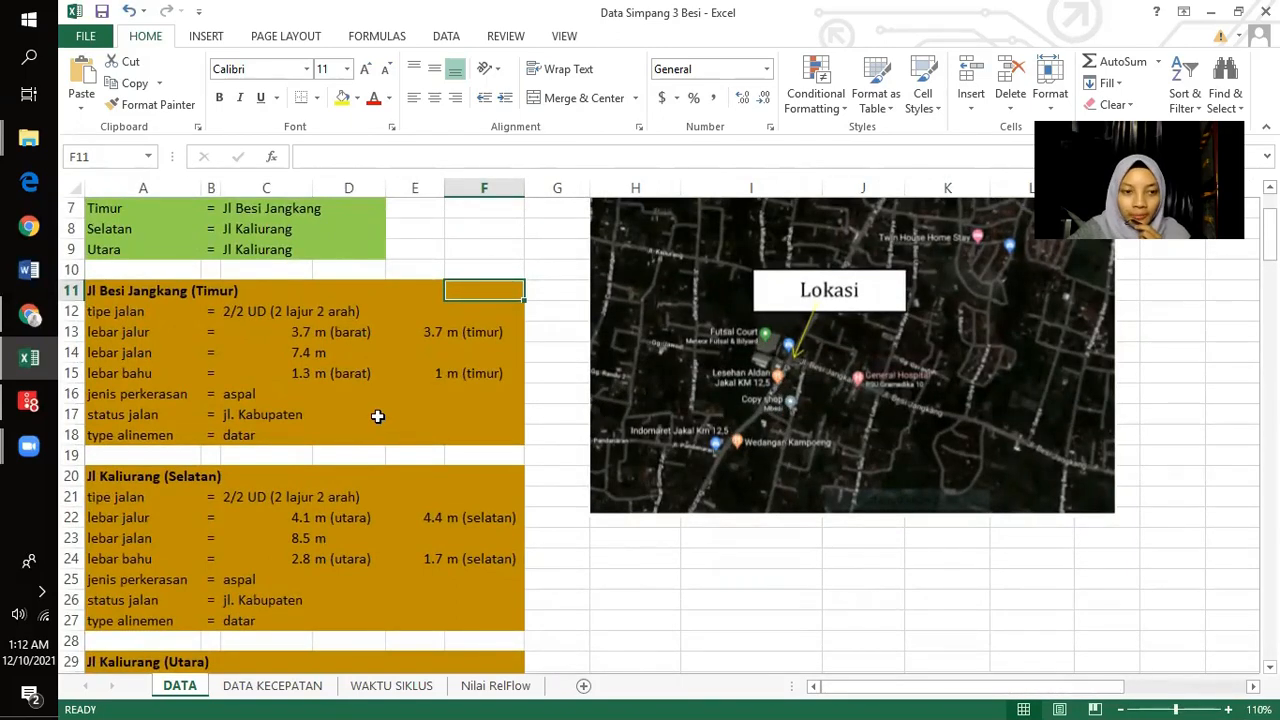
{"action": "scroll", "coordinate": [377, 416], "scroll_direction": "down", "scroll_amount": 1}
{"action": "scroll", "coordinate": [377, 414], "scroll_direction": "up", "scroll_amount": 1}
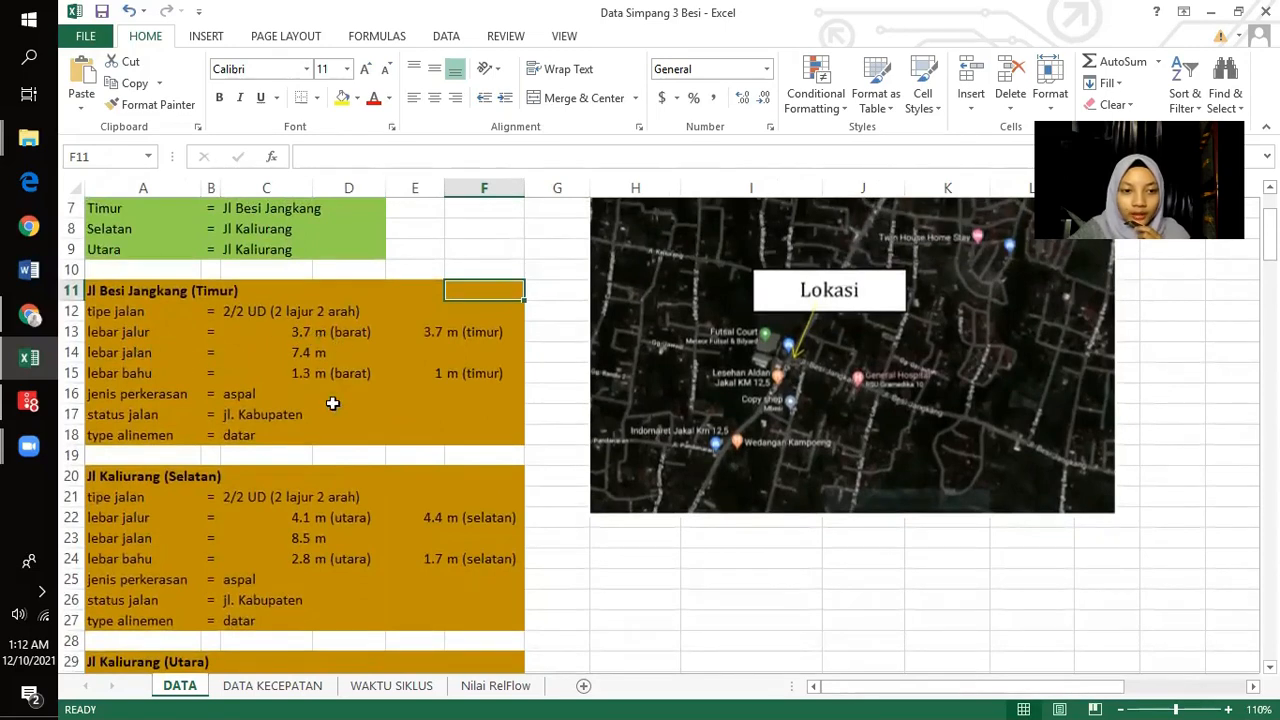
{"action": "scroll", "coordinate": [340, 420], "scroll_direction": "down", "scroll_amount": 3}
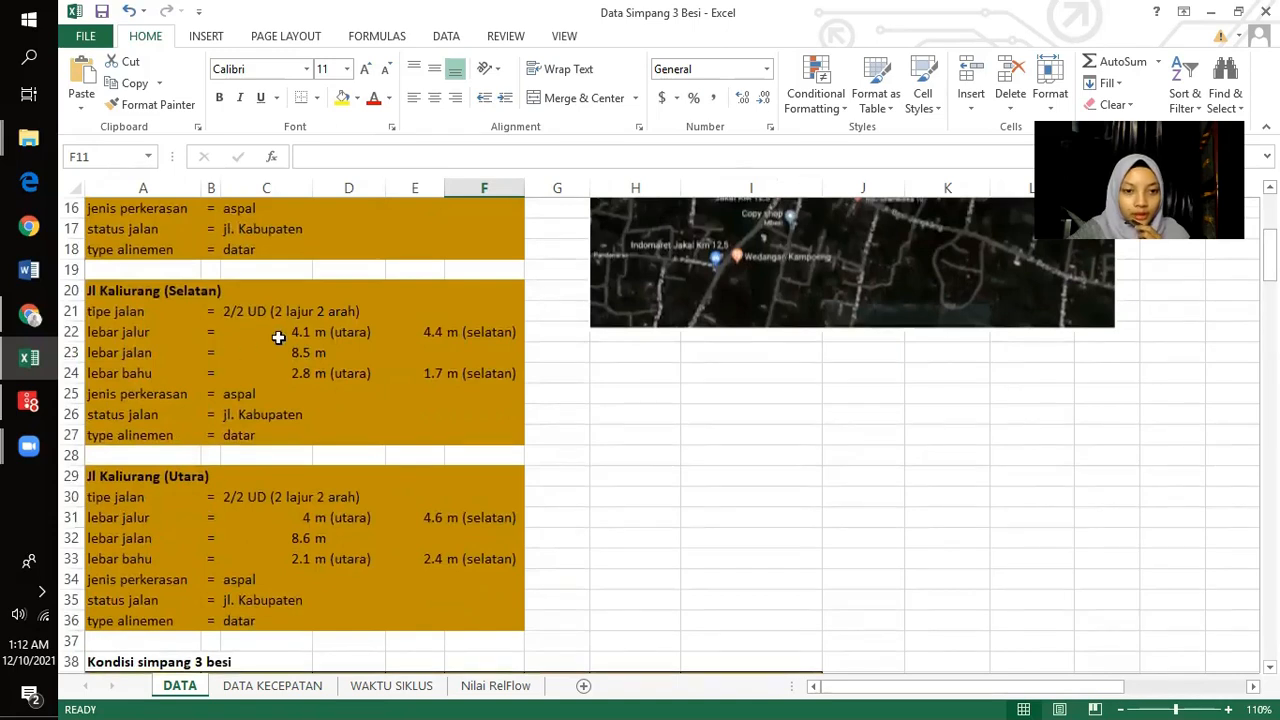
{"action": "scroll", "coordinate": [277, 337], "scroll_direction": "up", "scroll_amount": 1}
{"action": "left_click", "coordinate": [300, 394]}
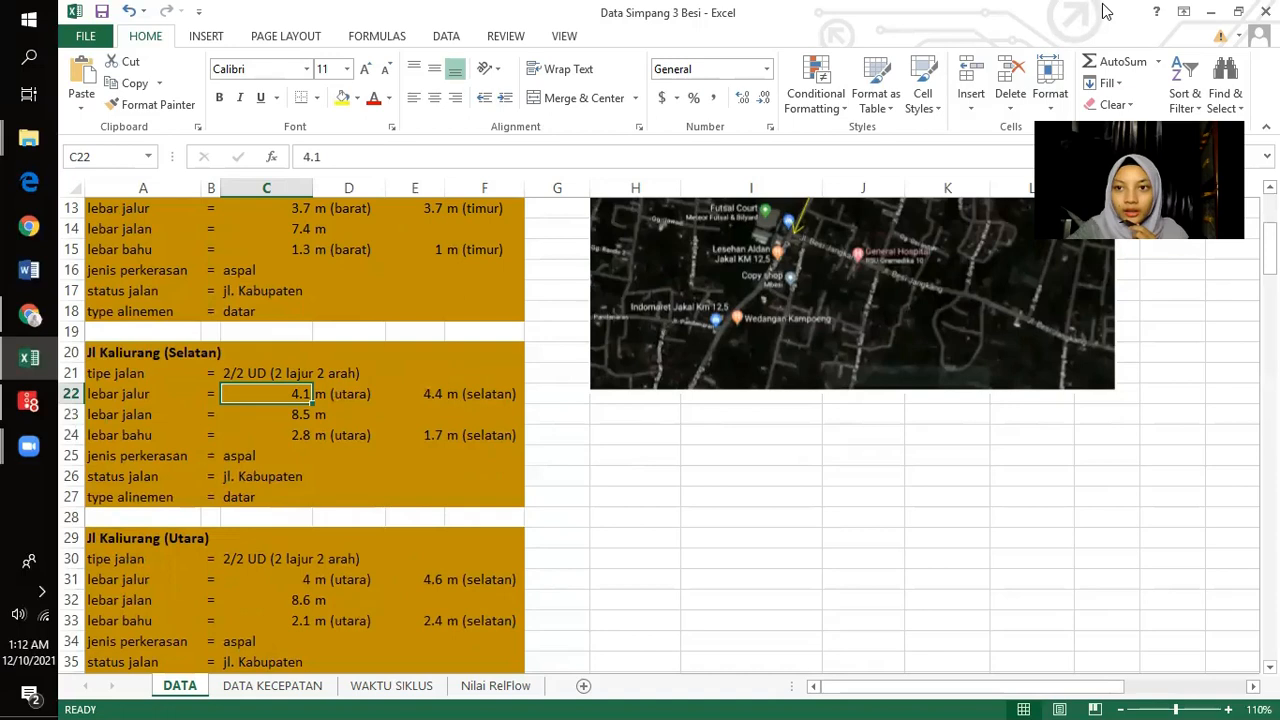
- Shrink the Excel window and widen it so the road data sits beside the Vissim Link dialog
{"action": "left_click_drag", "start_coordinate": [475, 106], "coordinate": [482, 102]}
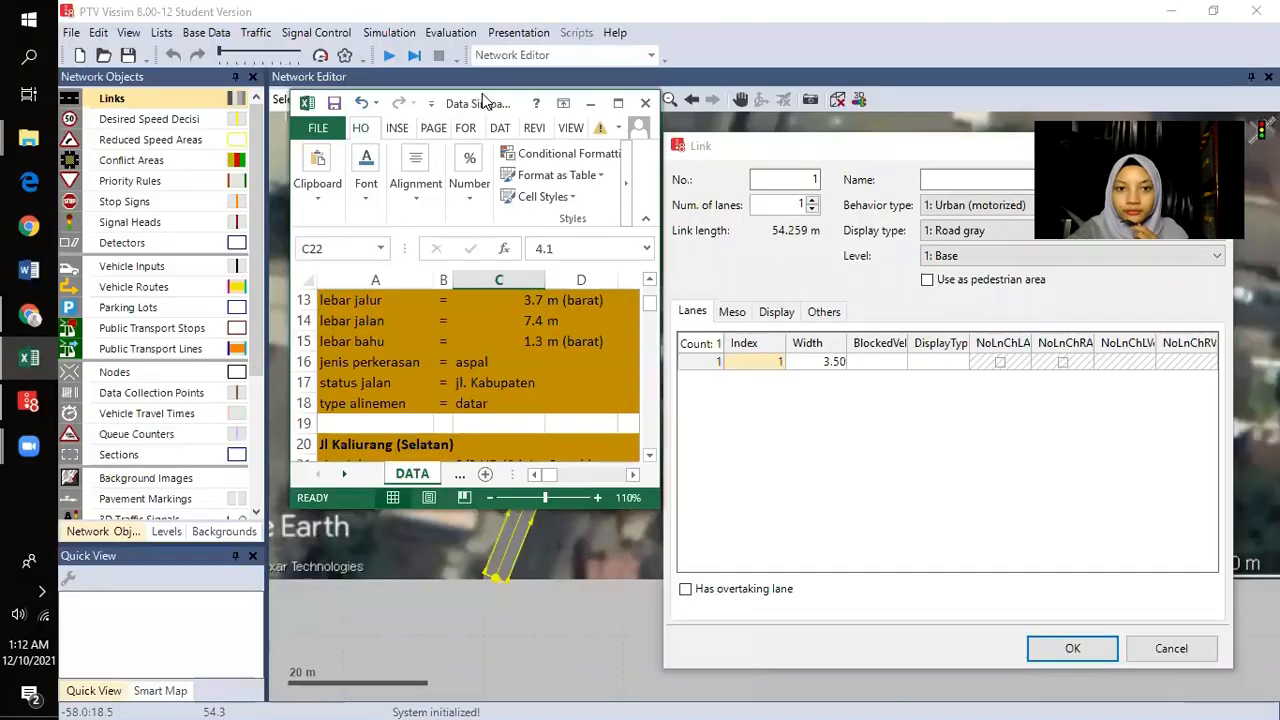
{"action": "double_click", "coordinate": [483, 89]}
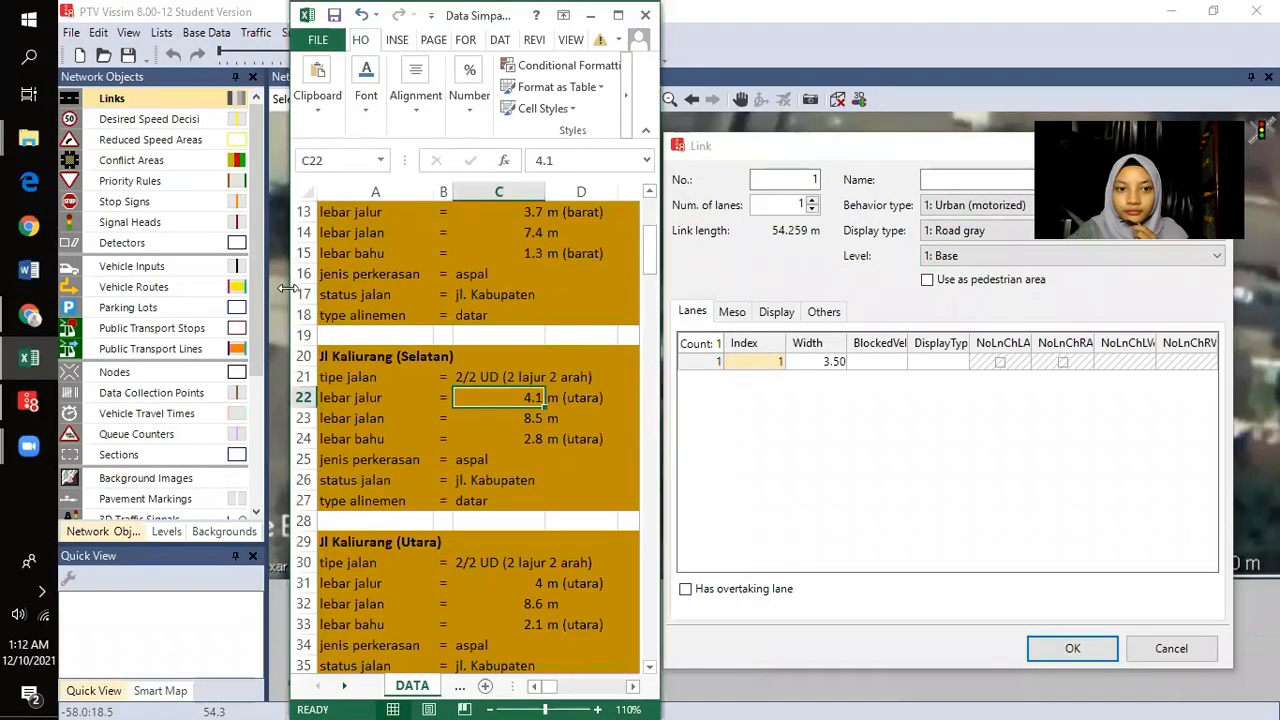
{"action": "left_click_drag", "start_coordinate": [291, 287], "coordinate": [60, 287]}
{"action": "scroll", "coordinate": [240, 430], "scroll_direction": "up", "scroll_amount": 1}
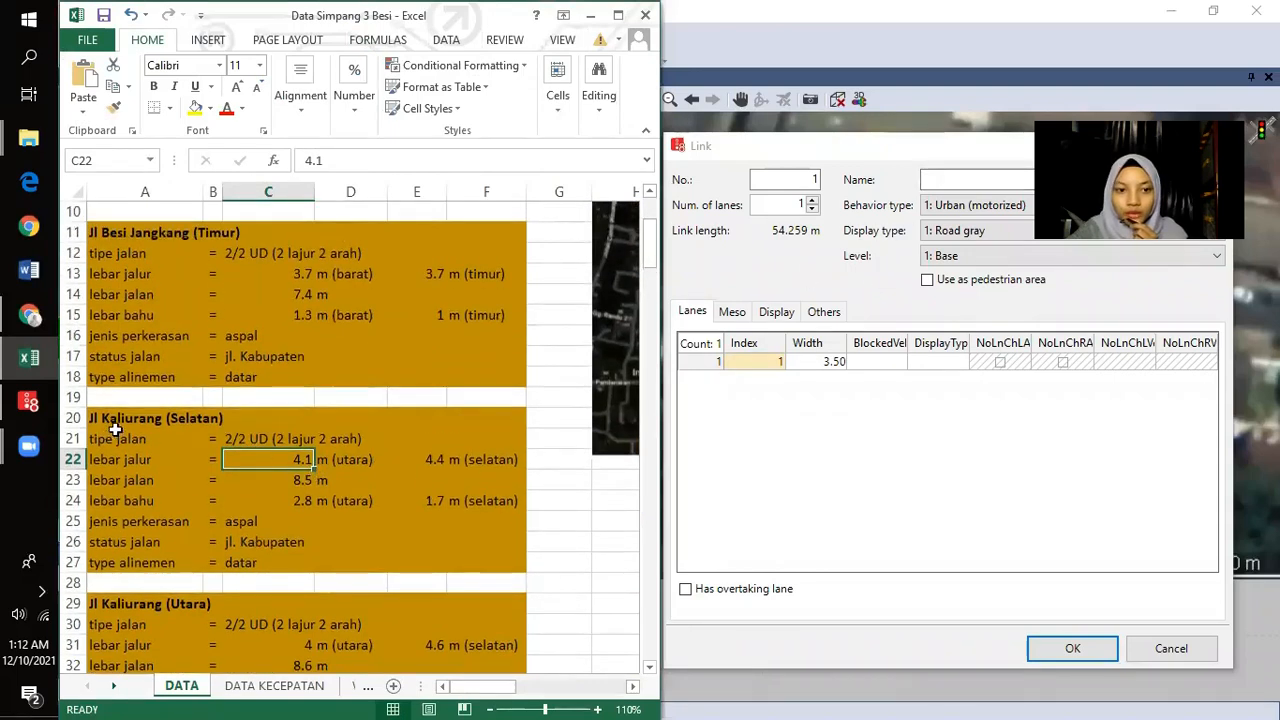
- Return to the Vissim Link dialog and name the link Jl Kaliurang Selatan
{"action": "left_click", "coordinate": [960, 178]}
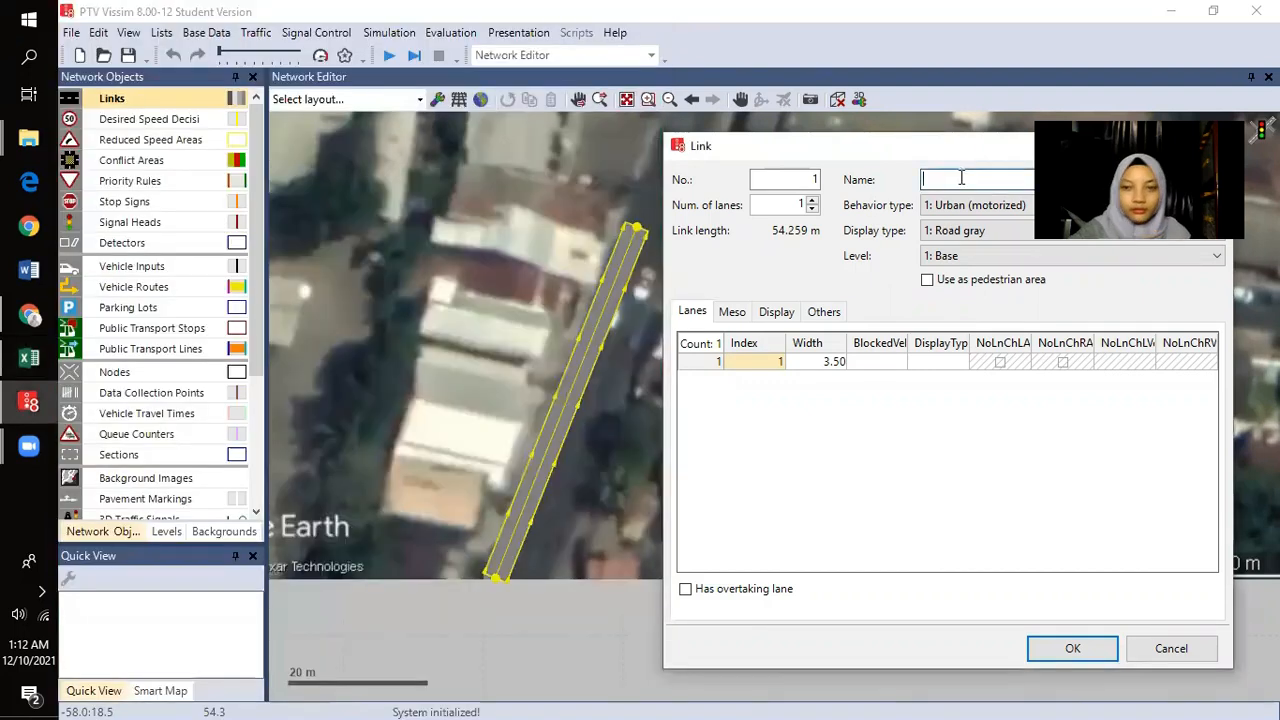
{"action": "type", "text": "Jalan"}
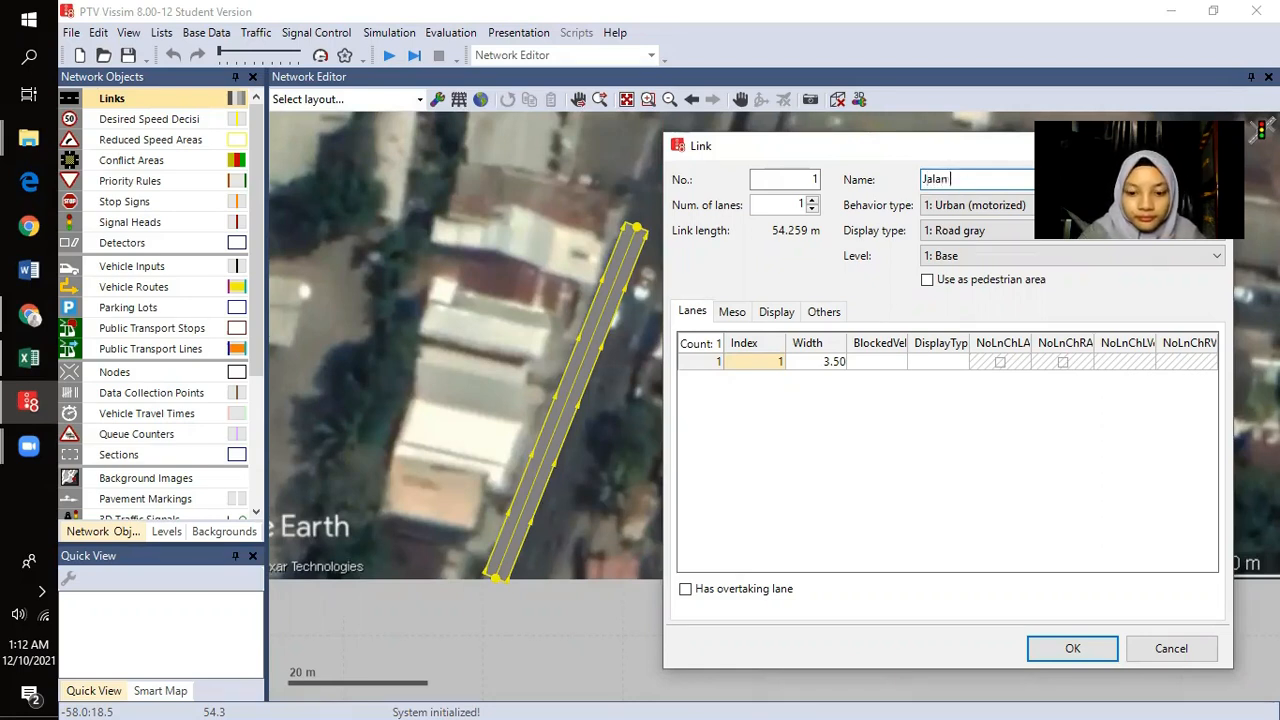
{"action": "key", "text": "BackSpace"}
{"action": "key", "text": "BackSpace"}
{"action": "key", "text": "BackSpace"}
{"action": "key", "text": "BackSpace"}
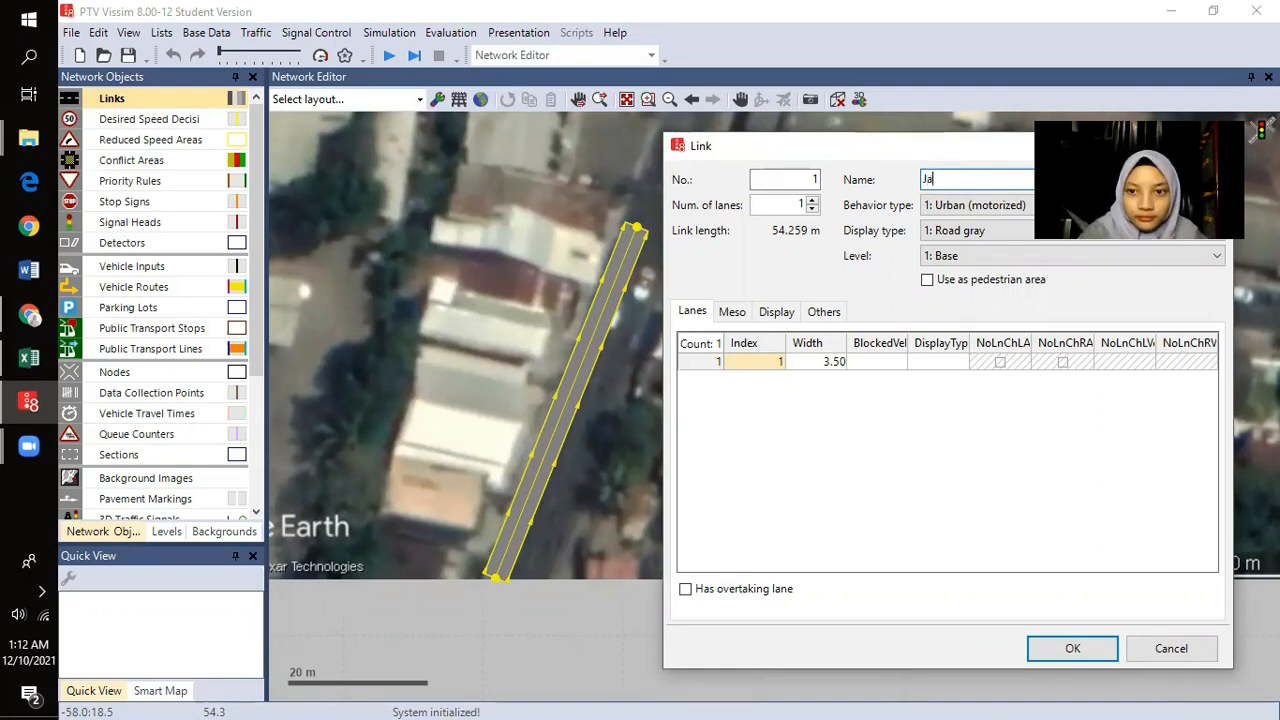
{"action": "type", "text": "l Kaliurang Selatan"}
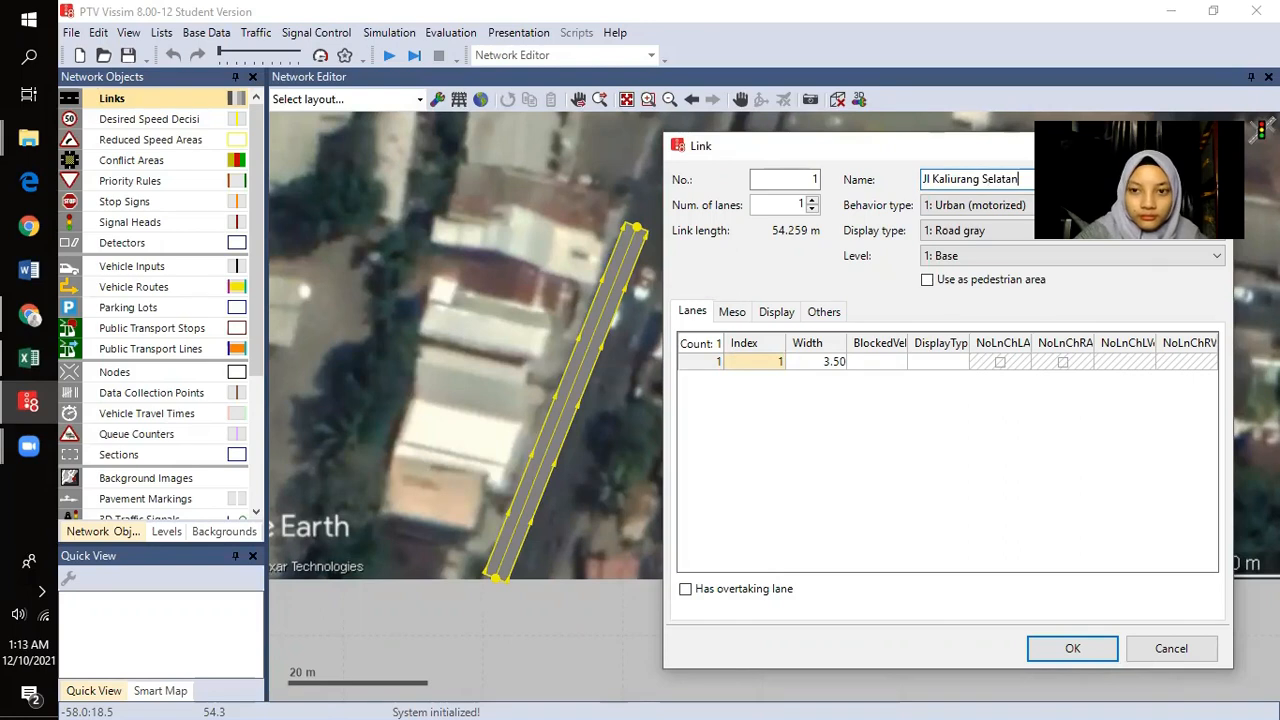
{"action": "left_click", "coordinate": [931, 179]}
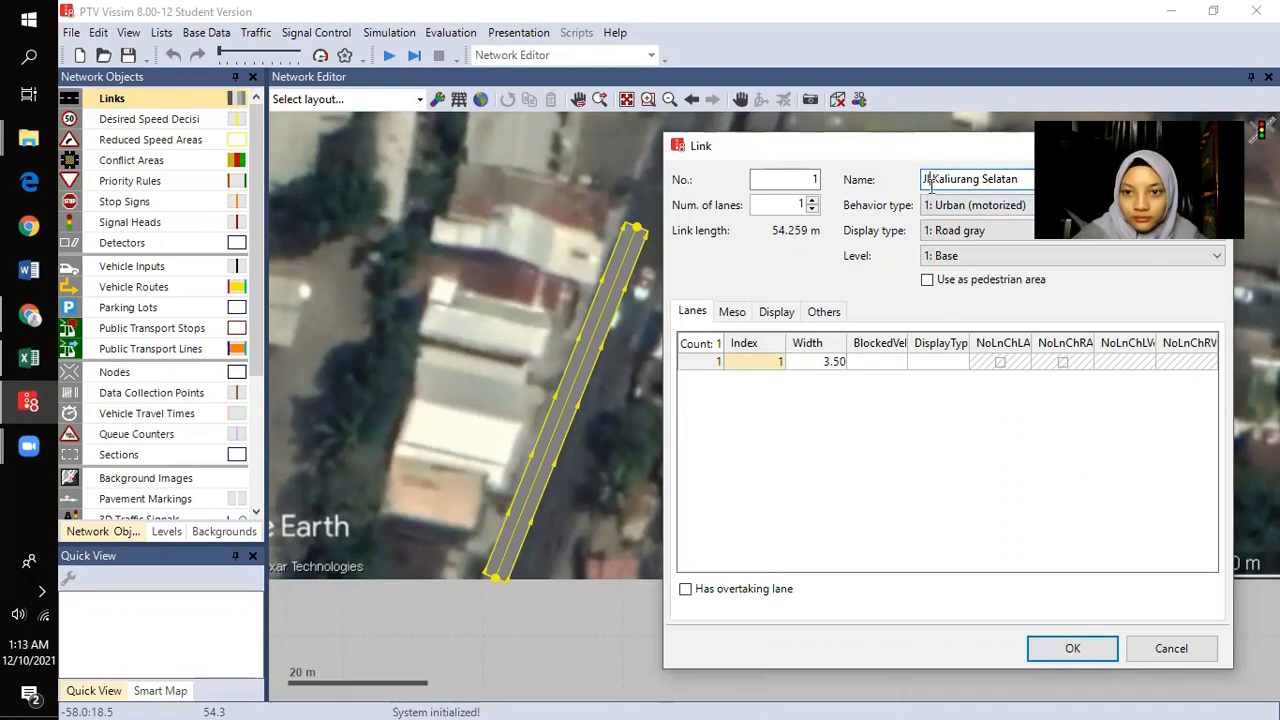
- Recheck the lane width in the Excel data and set the link's lane width to 4.1 m
{"action": "left_click", "coordinate": [829, 365]}
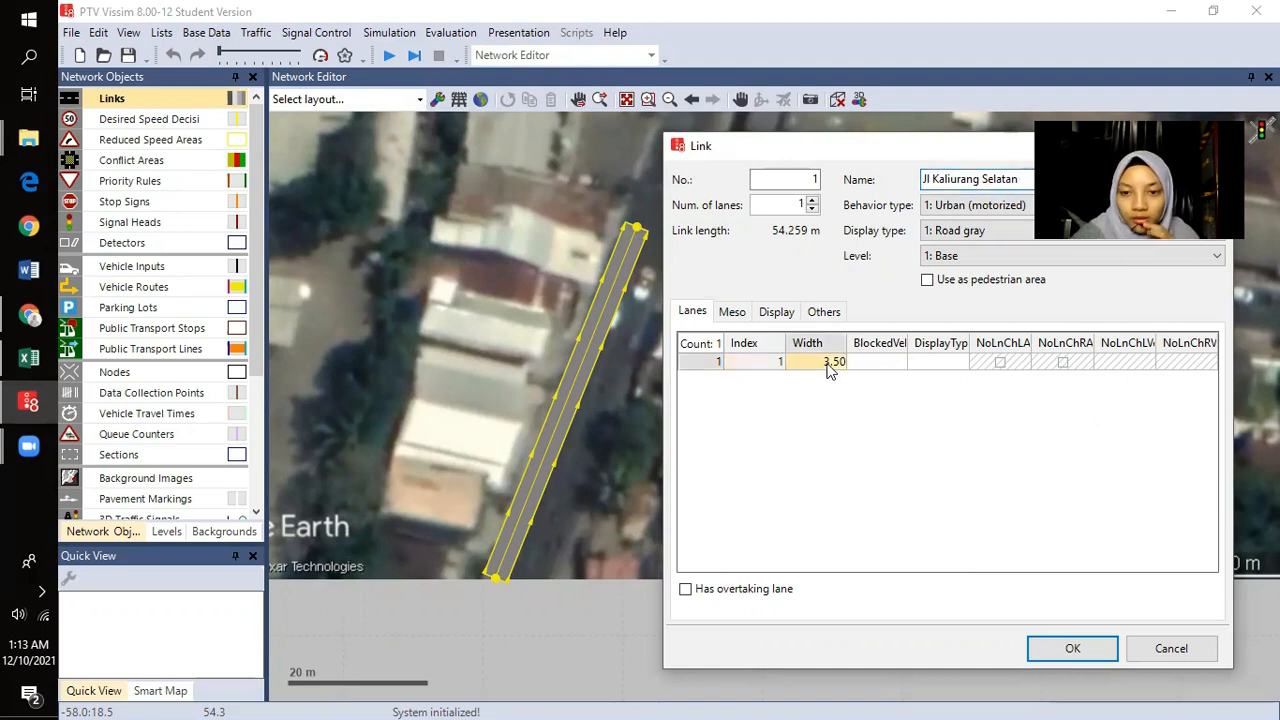
{"action": "left_click", "coordinate": [30, 358]}
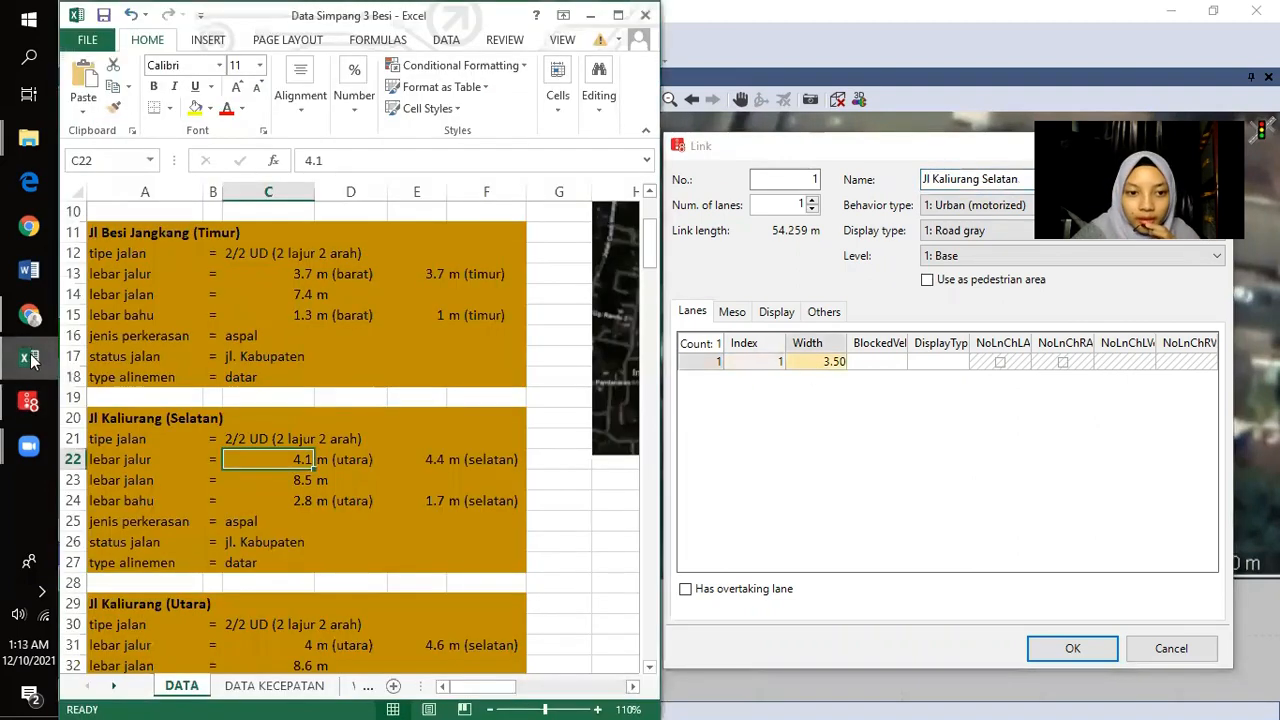
{"action": "left_click", "coordinate": [823, 365]}
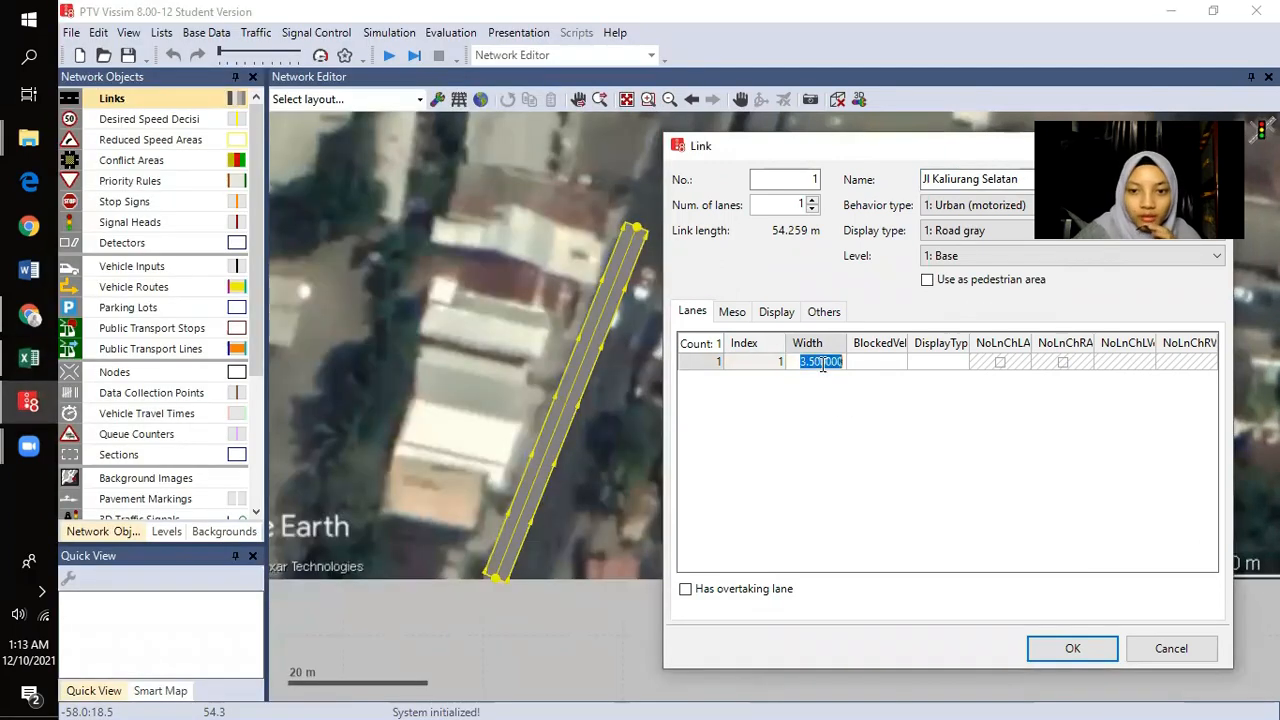
{"action": "type", "text": "4"}
{"action": "key", "text": "Return"}
{"action": "type", "text": "."}
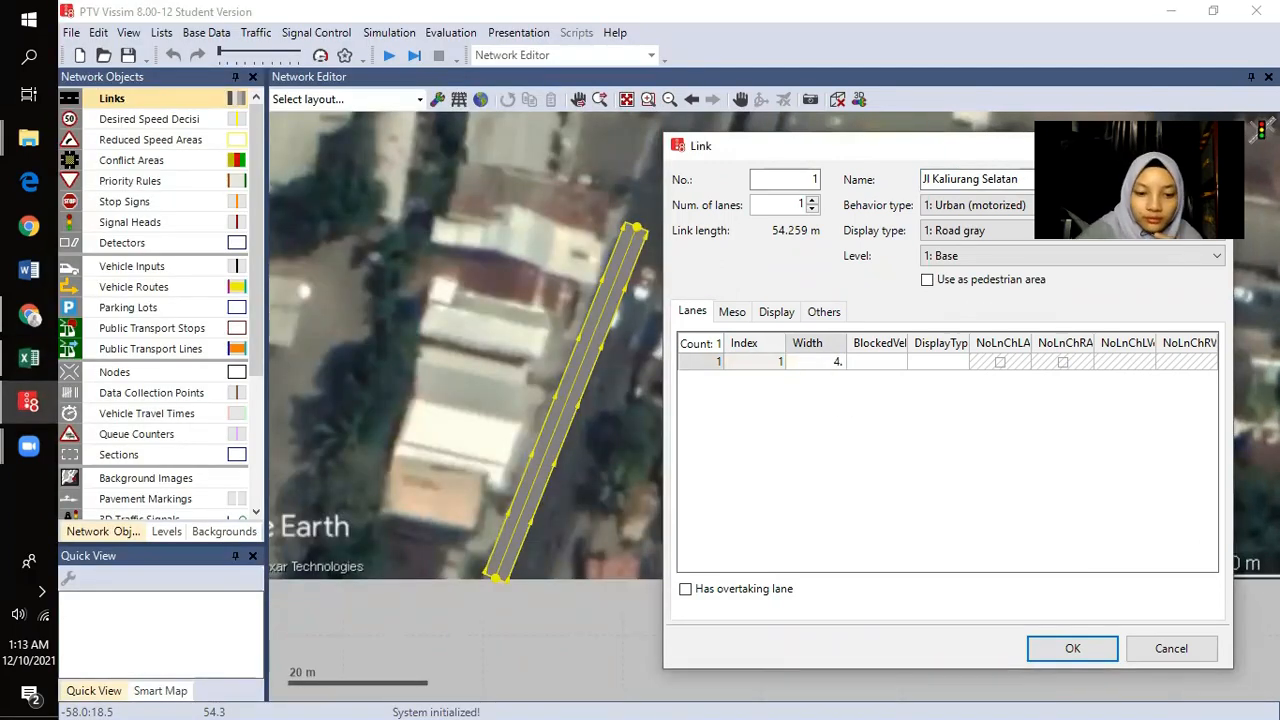
{"action": "key", "text": "BackSpace"}
{"action": "key", "text": "BackSpace"}
{"action": "type", "text": ".1"}
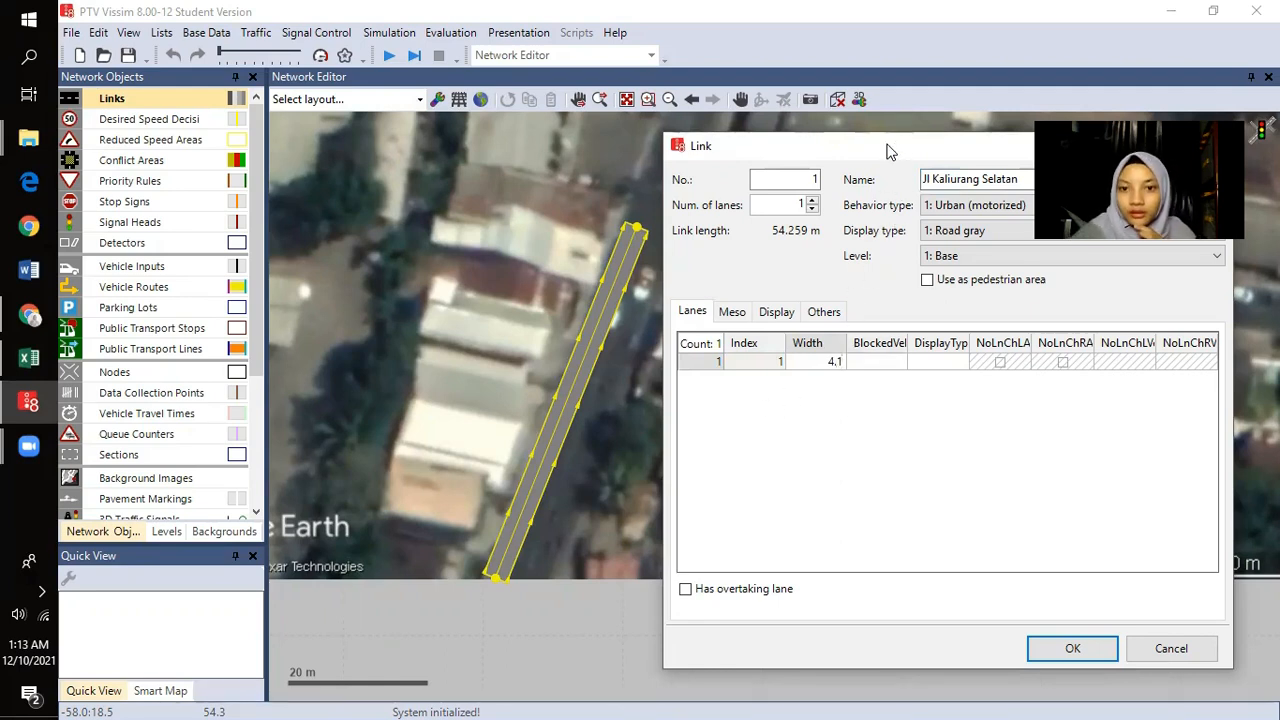
- Keep the link's behavior type as 1: Urban (motorized) and confirm the link
{"action": "left_click_drag", "start_coordinate": [886, 152], "coordinate": [765, 136]}
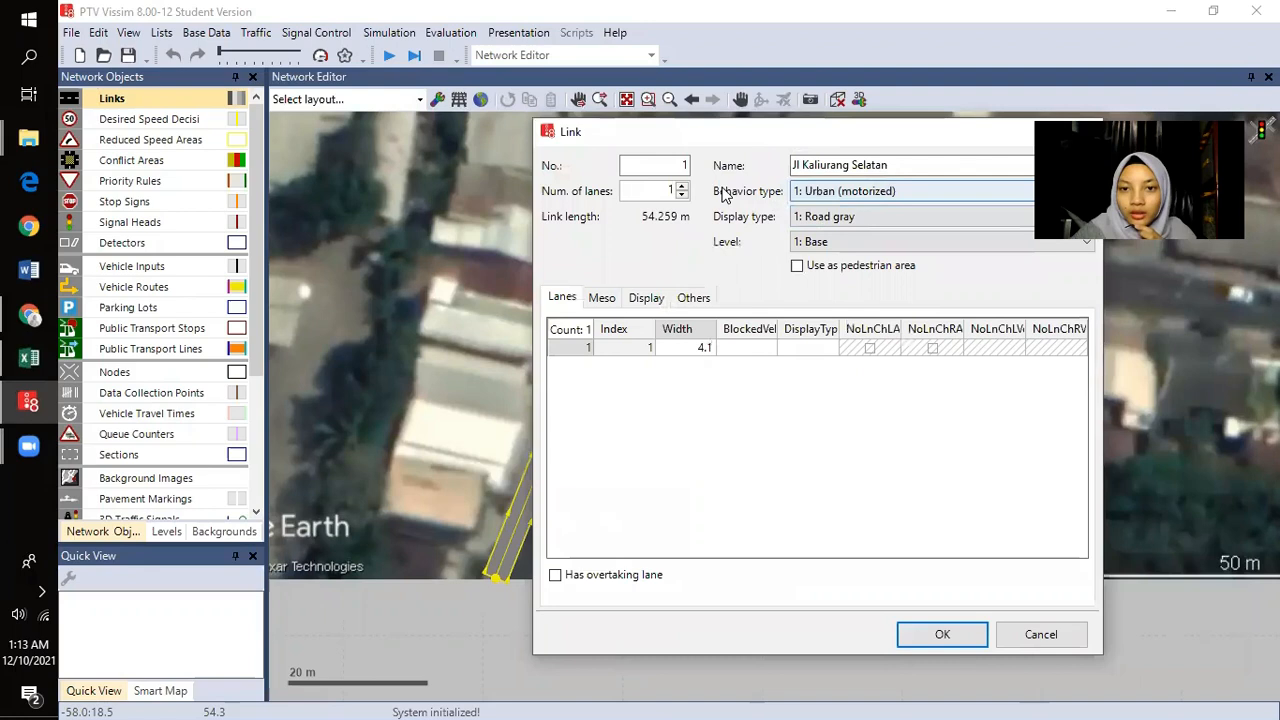
{"action": "left_click", "coordinate": [818, 193]}
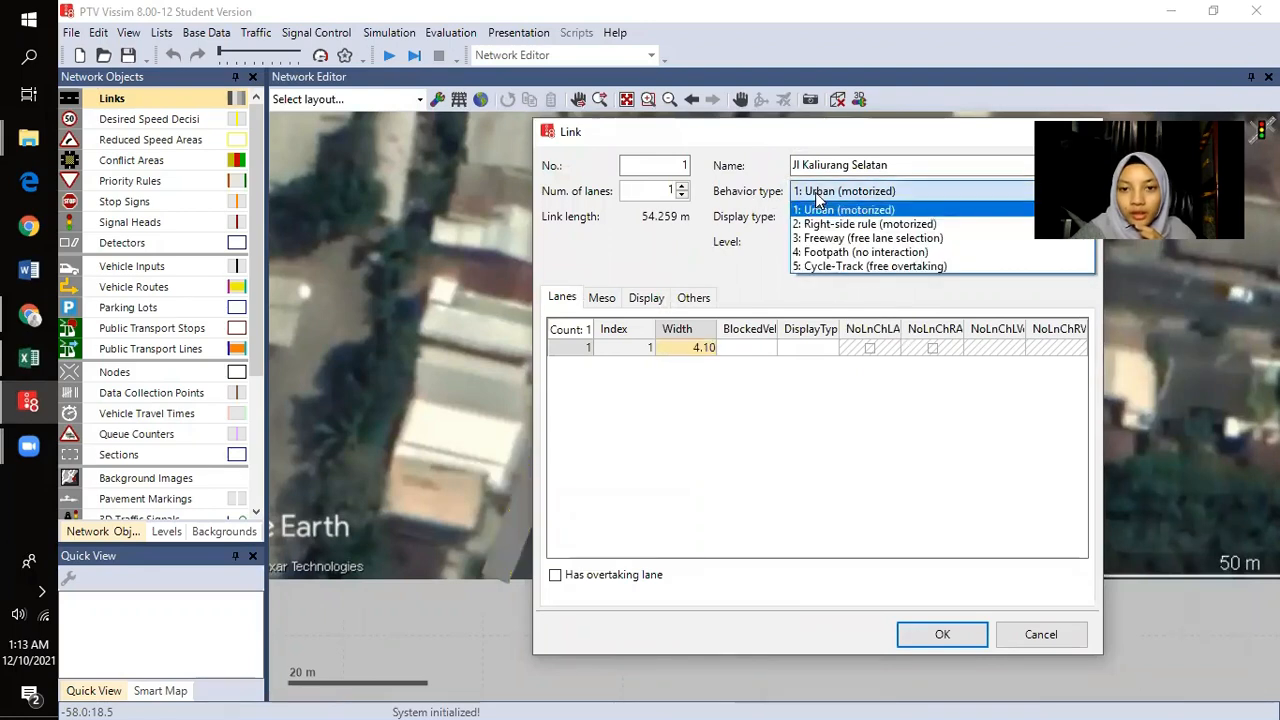
{"action": "left_click", "coordinate": [825, 211]}
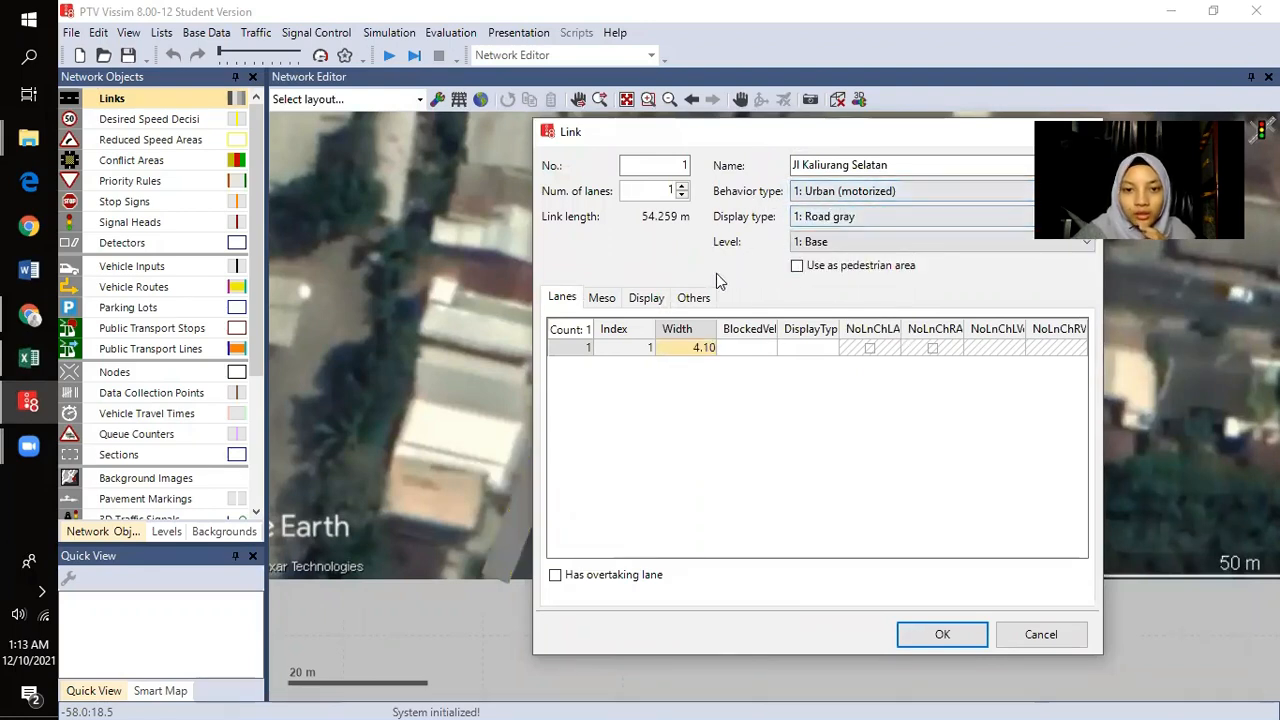
{"action": "left_click", "coordinate": [918, 636]}
- Extend the southern end of the Jl Kaliurang Selatan link beyond the lower edge of the background image
{"action": "scroll", "coordinate": [595, 280], "scroll_direction": "up", "scroll_amount": 4}
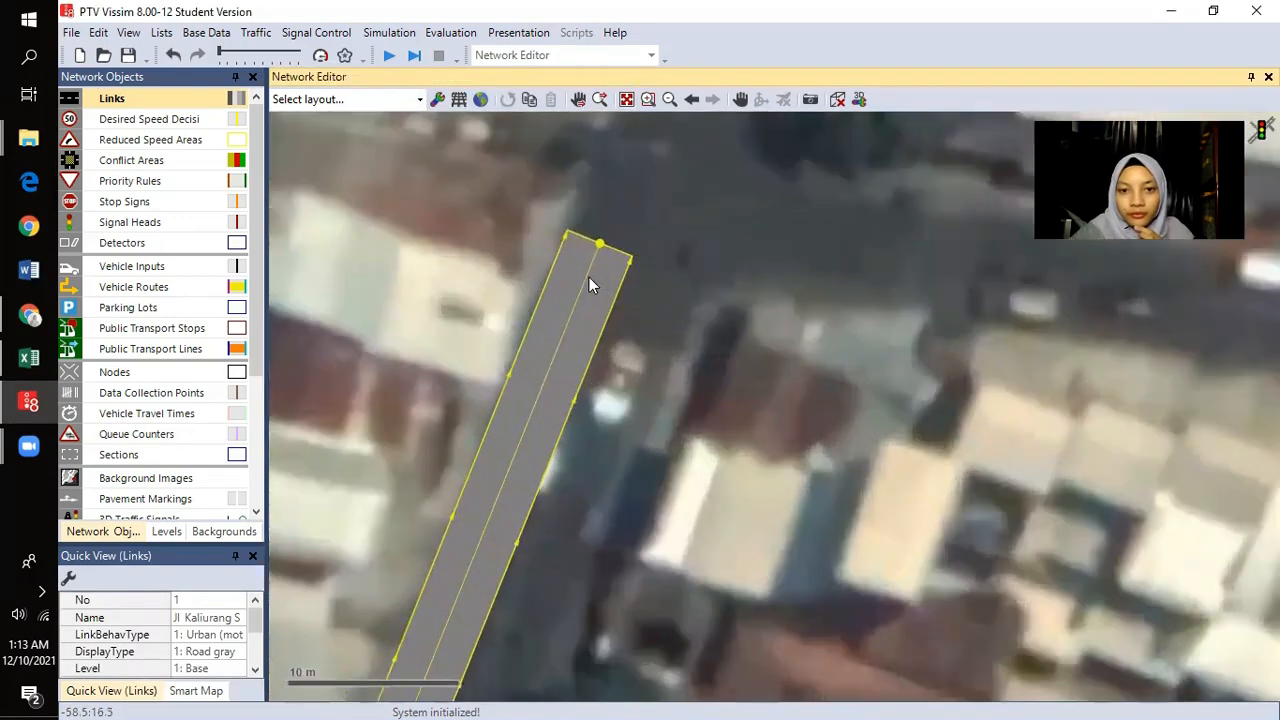
{"action": "left_click_drag", "start_coordinate": [564, 306], "coordinate": [726, 114]}
{"action": "scroll", "coordinate": [616, 300], "scroll_direction": "down", "scroll_amount": 2}
{"action": "left_click_drag", "start_coordinate": [587, 399], "coordinate": [629, 324]}
{"action": "left_click_drag", "start_coordinate": [538, 518], "coordinate": [537, 557]}
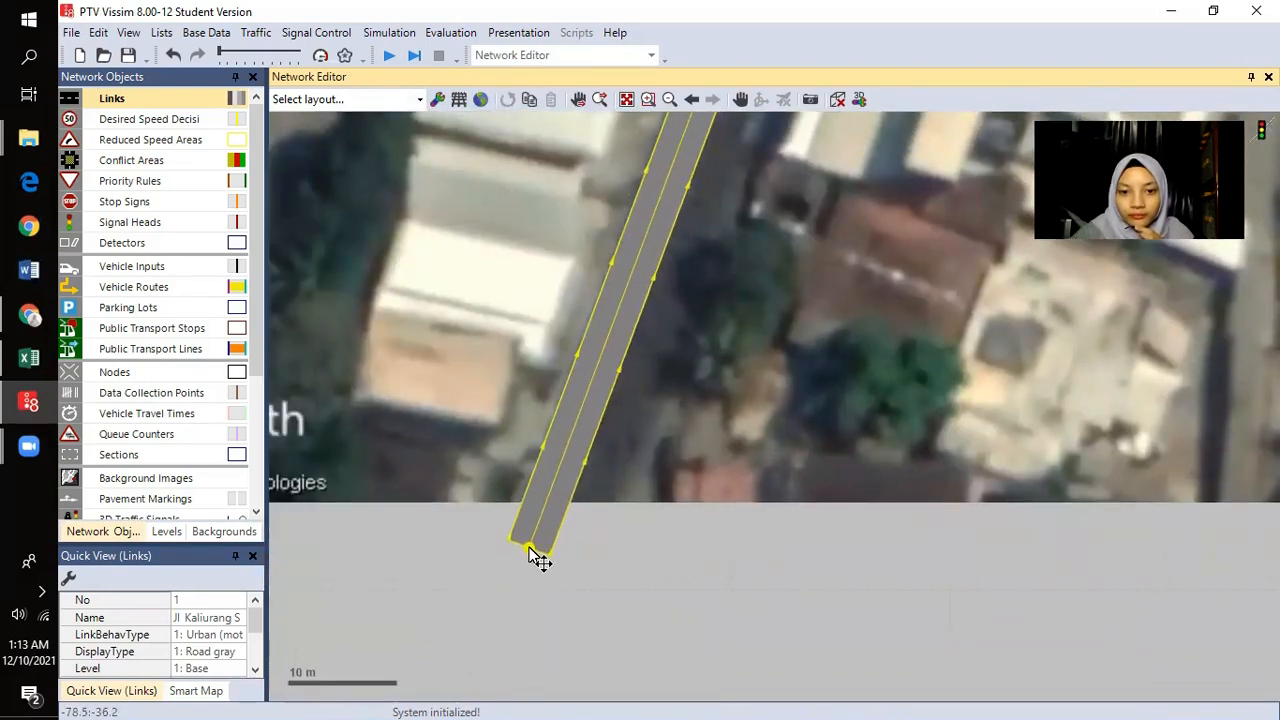
{"action": "left_click", "coordinate": [643, 517]}
{"action": "scroll", "coordinate": [673, 452], "scroll_direction": "down", "scroll_amount": 1}
{"action": "scroll", "coordinate": [671, 445], "scroll_direction": "down", "scroll_amount": 1}
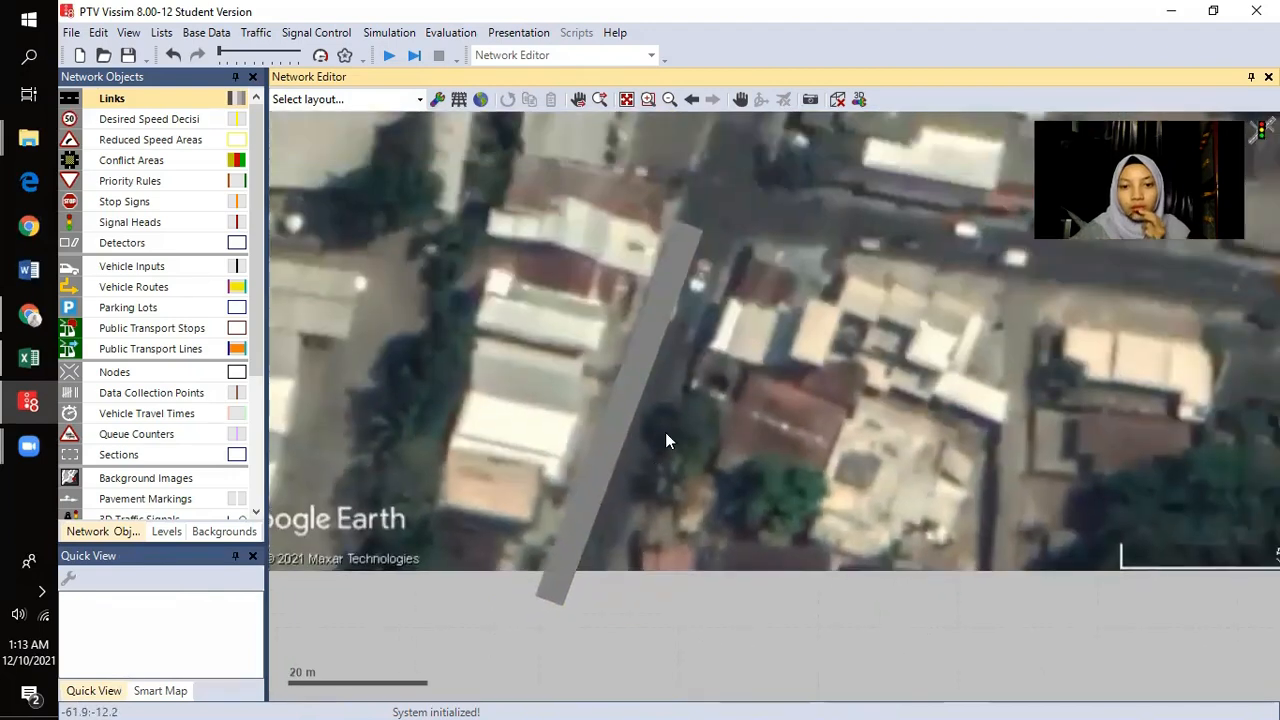
- Duplicate the Jl Kaliurang Selatan link to its east and invert the copy's direction
{"action": "scroll", "coordinate": [676, 432], "scroll_direction": "up", "scroll_amount": 1}
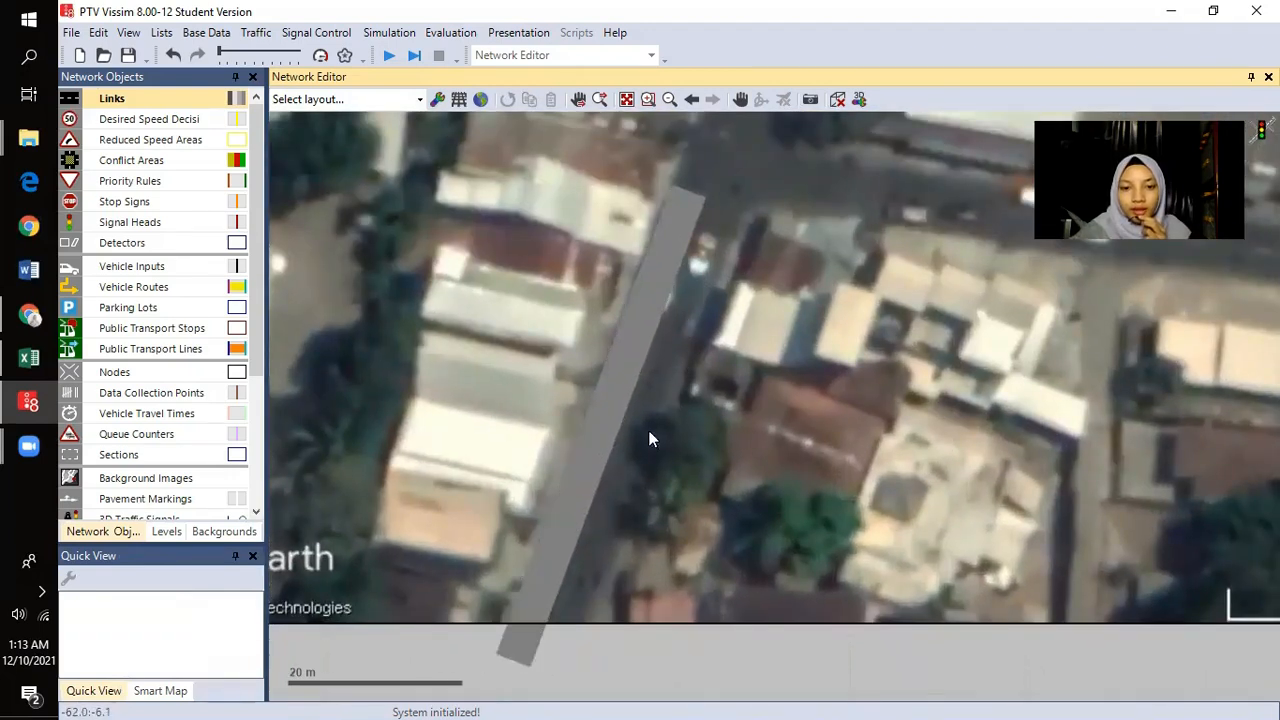
{"action": "left_click", "coordinate": [596, 449]}
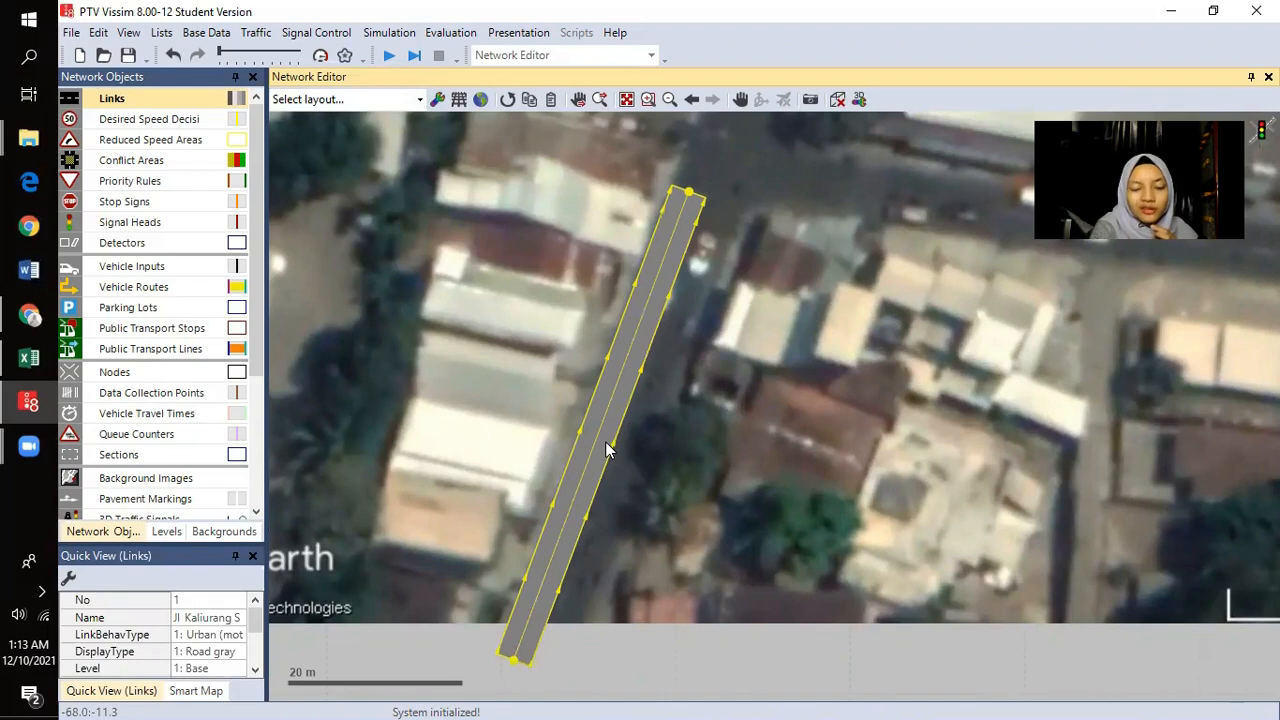
{"action": "left_click_drag", "start_coordinate": [605, 441], "coordinate": [708, 428]}
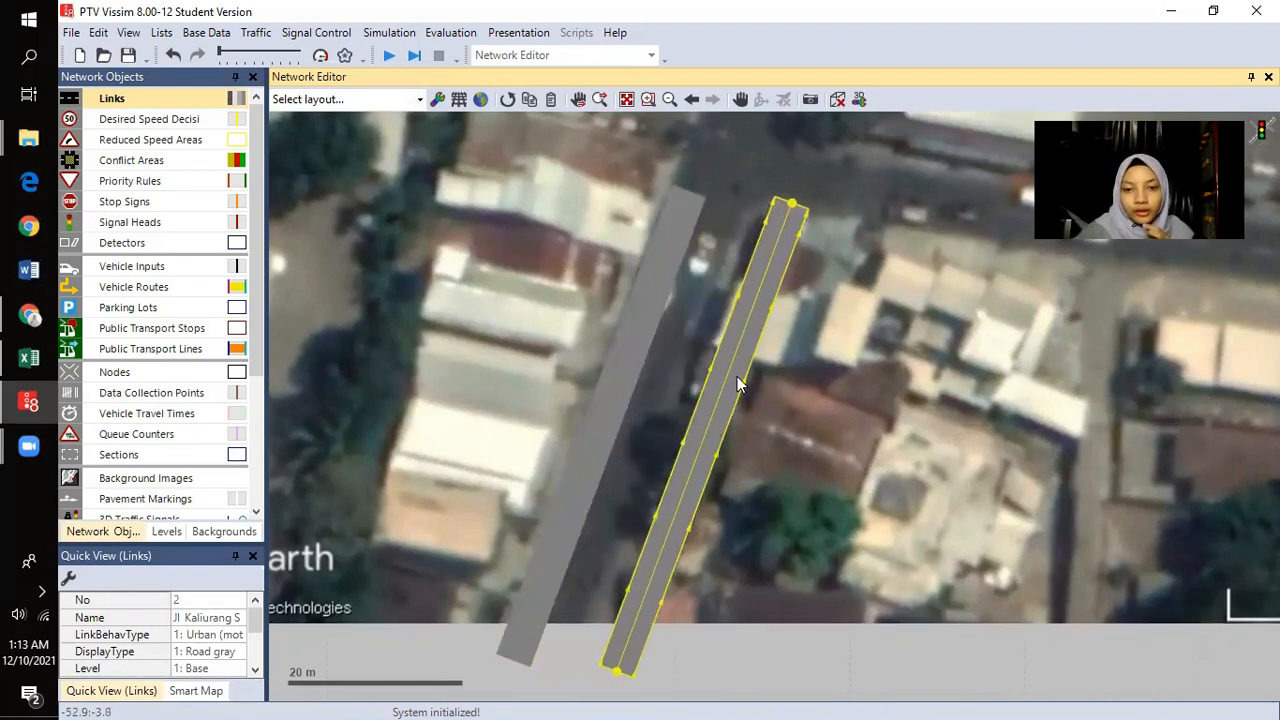
{"action": "right_click", "coordinate": [750, 330]}
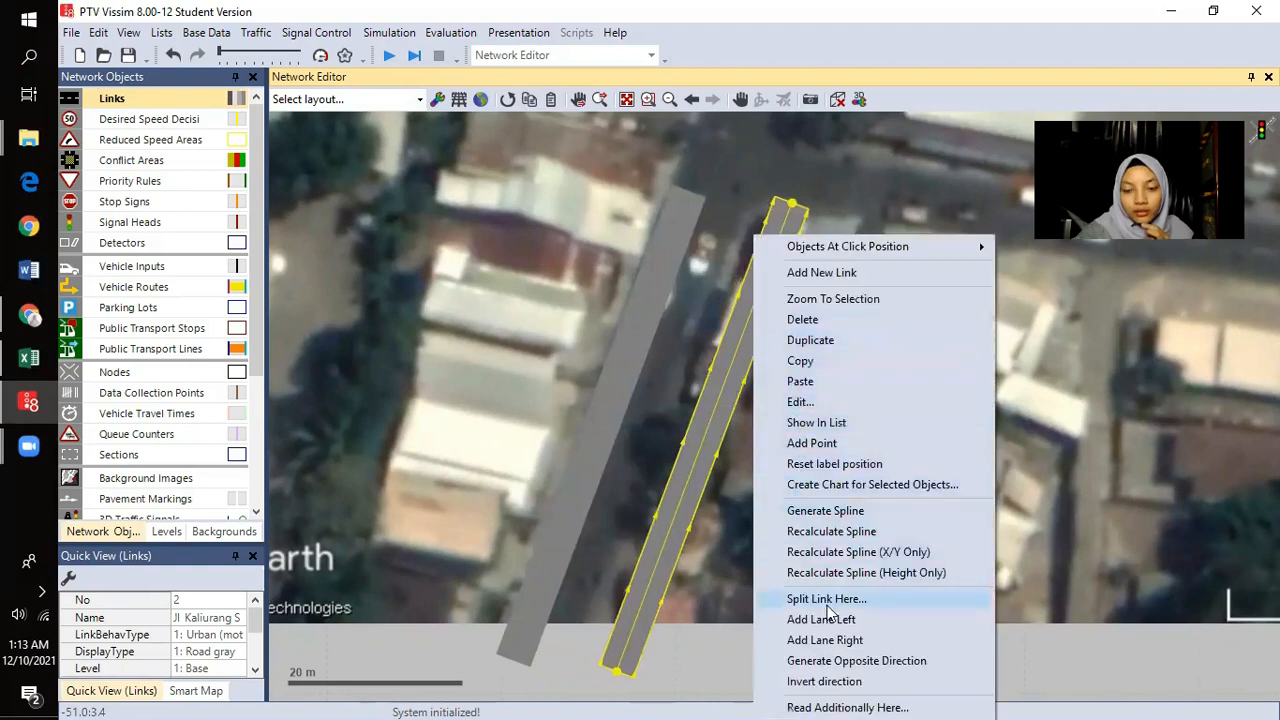
{"action": "left_click", "coordinate": [810, 684]}
- Move the copied link flush against the east edge of the original Jl Kaliurang Selatan link, aligning their ends
{"action": "left_click_drag", "start_coordinate": [761, 293], "coordinate": [697, 312]}
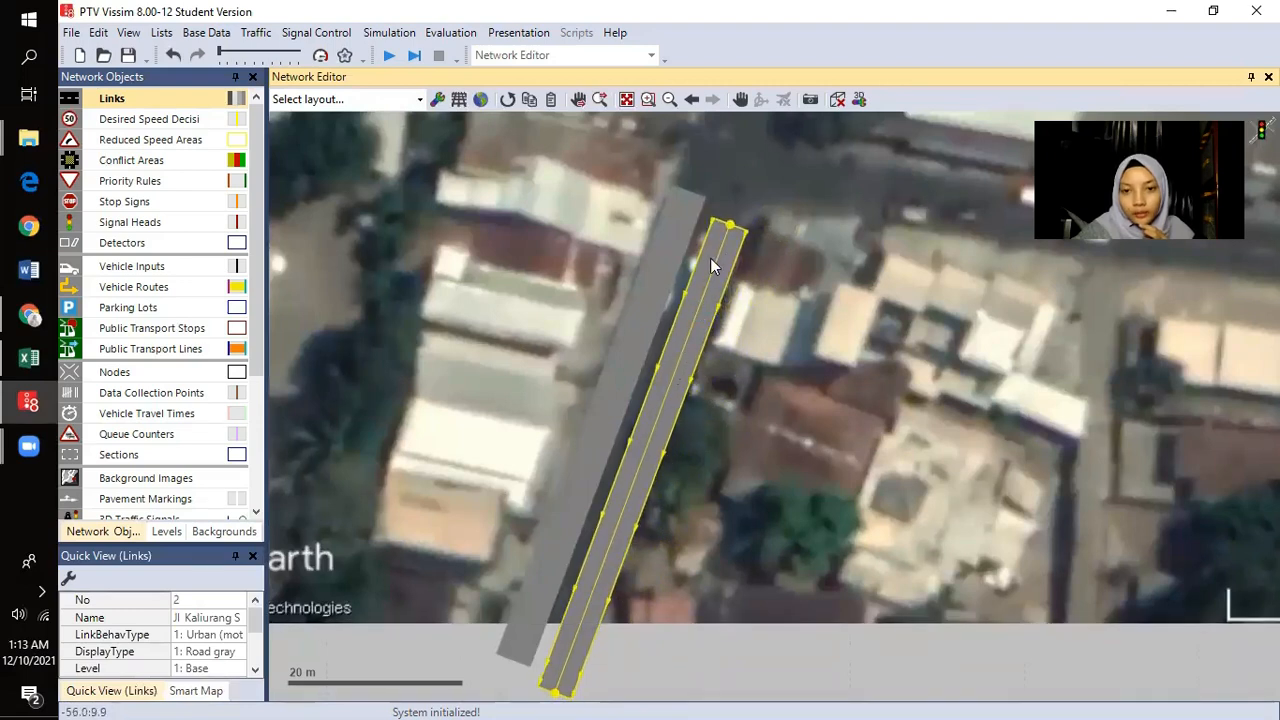
{"action": "scroll", "coordinate": [735, 283], "scroll_direction": "up", "scroll_amount": 2}
{"action": "mouse_move", "coordinate": [738, 286]}
{"action": "left_mouse_down"}
{"action": "mouse_move", "coordinate": [700, 286]}
{"action": "mouse_move", "coordinate": [725, 261]}
{"action": "mouse_move", "coordinate": [733, 275]}
{"action": "left_mouse_up"}
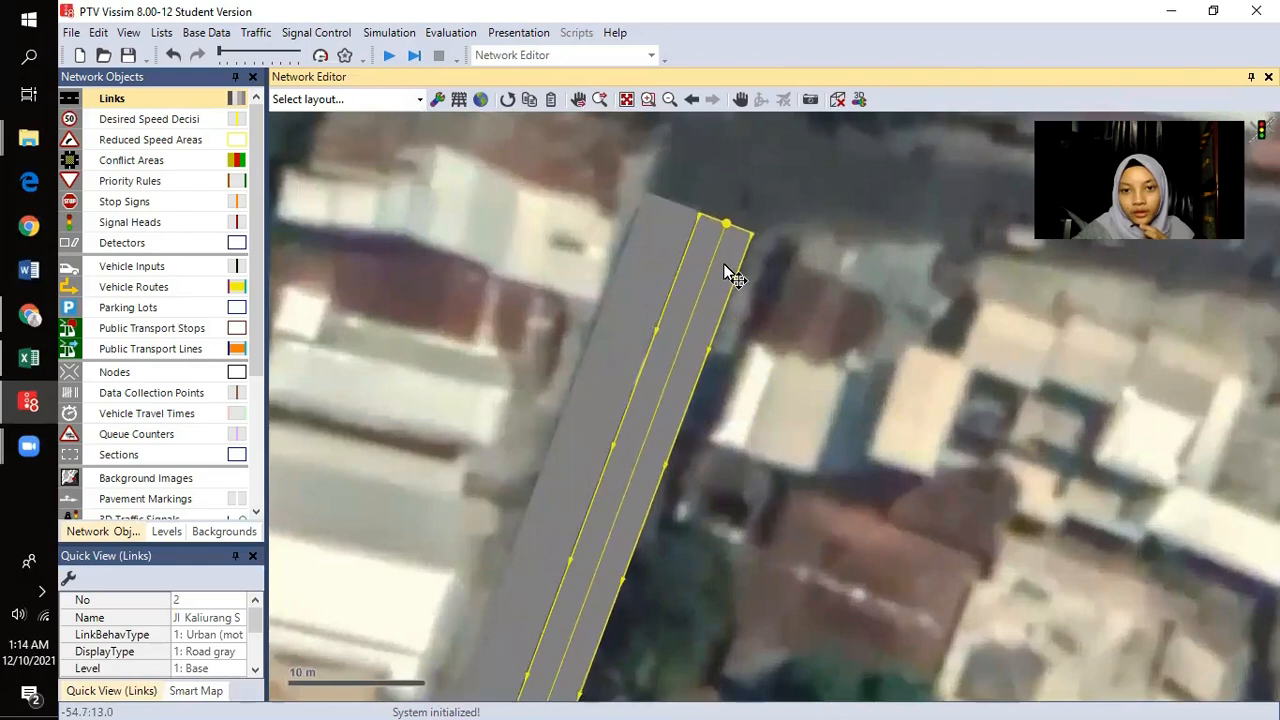
{"action": "scroll", "coordinate": [709, 232], "scroll_direction": "up", "scroll_amount": 2}
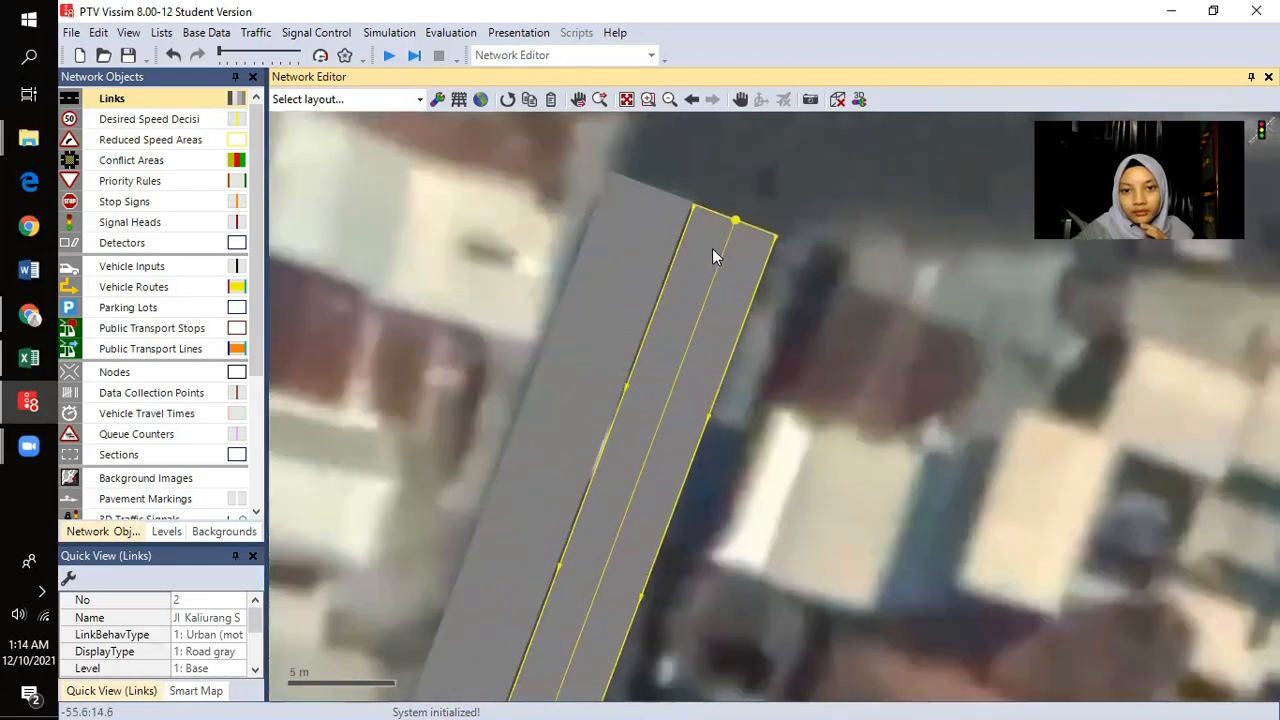
{"action": "scroll", "coordinate": [712, 250], "scroll_direction": "down", "scroll_amount": 4}
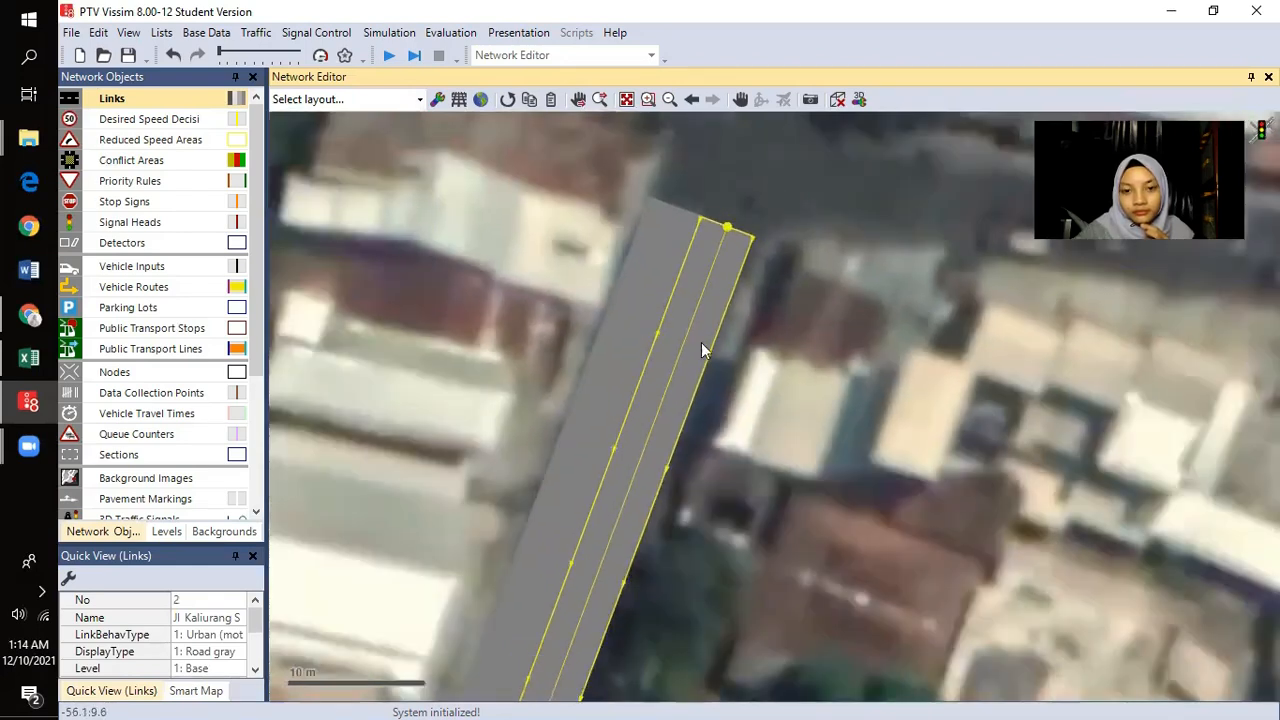
{"action": "left_click_drag", "start_coordinate": [715, 257], "coordinate": [727, 207]}
{"action": "left_click", "coordinate": [631, 528]}
{"action": "scroll", "coordinate": [630, 530], "scroll_direction": "down", "scroll_amount": 2}
{"action": "left_click_drag", "start_coordinate": [772, 286], "coordinate": [666, 457]}
{"action": "left_click_drag", "start_coordinate": [687, 324], "coordinate": [519, 530]}
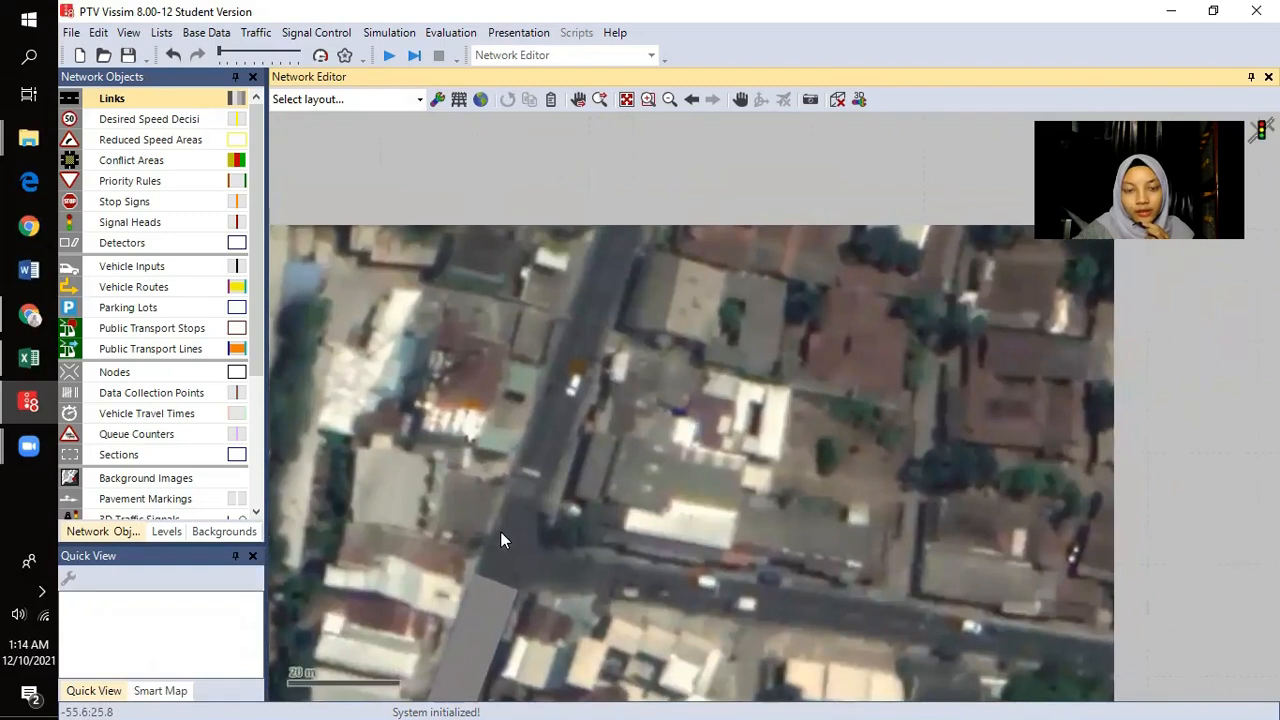
{"action": "left_click_drag", "start_coordinate": [508, 577], "coordinate": [673, 414]}
{"action": "scroll", "coordinate": [668, 378], "scroll_direction": "up", "scroll_amount": 1}
- Look up the Jl Kaliurang (Selatan) southern lane width in the Excel data and set the copied link's lane width to 4.4 m
{"action": "left_click", "coordinate": [668, 380]}
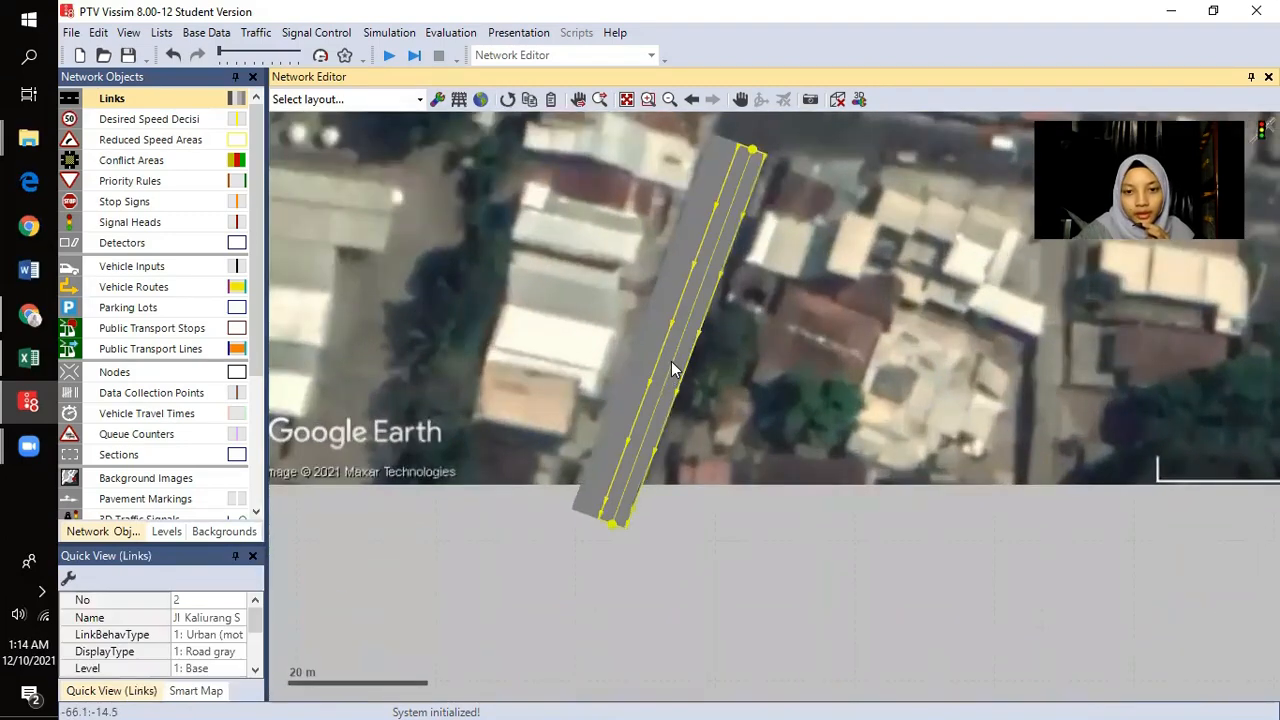
{"action": "right_click", "coordinate": [671, 380]}
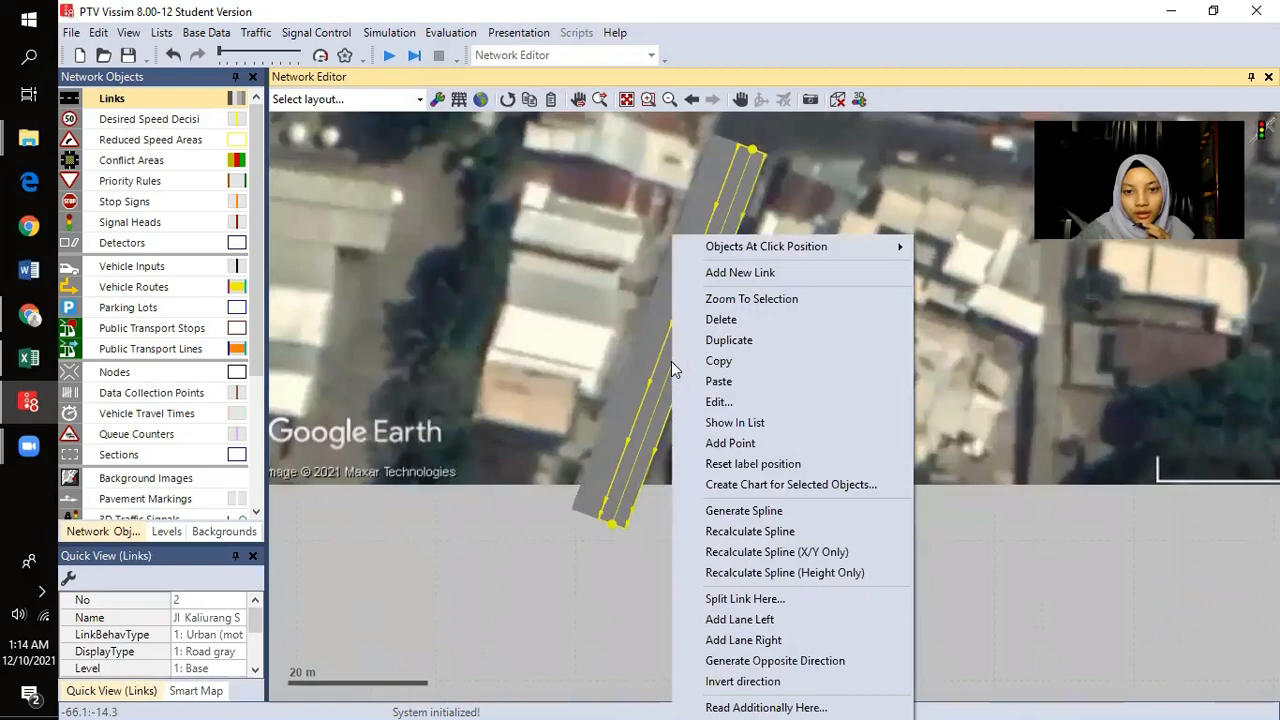
{"action": "left_click", "coordinate": [737, 399]}
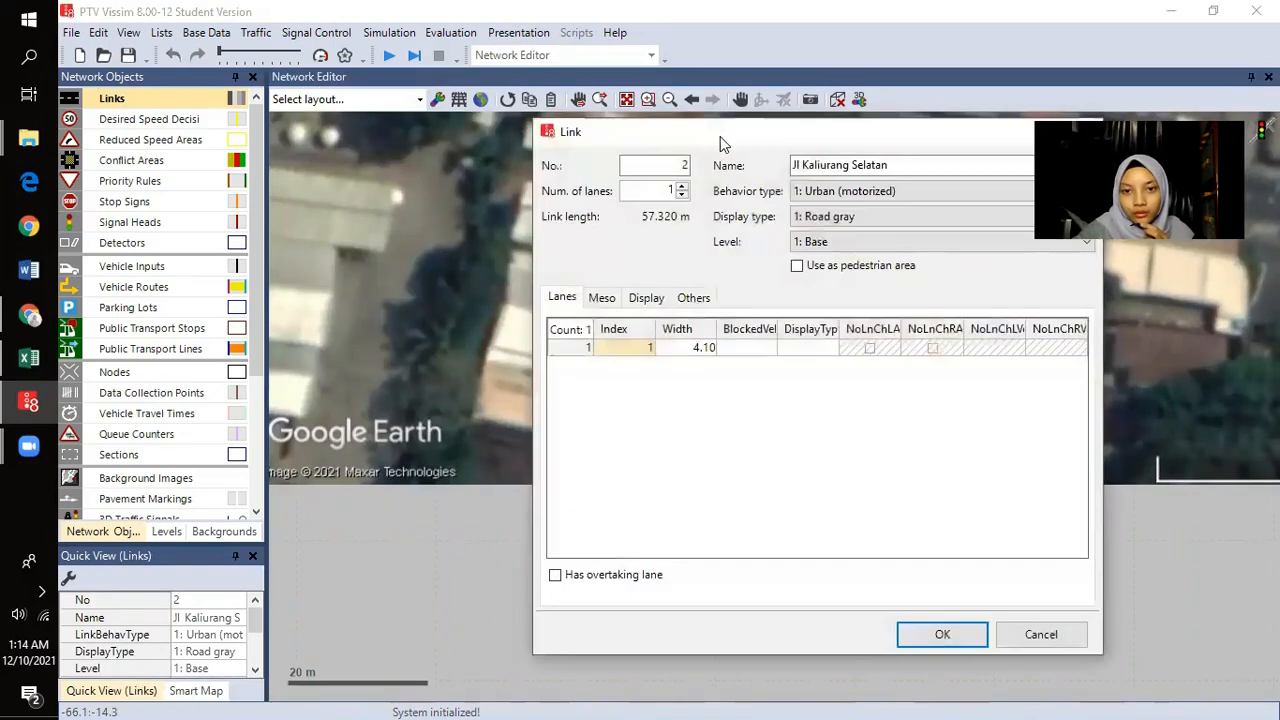
{"action": "left_click_drag", "start_coordinate": [720, 136], "coordinate": [762, 130]}
{"action": "left_click", "coordinate": [28, 358]}
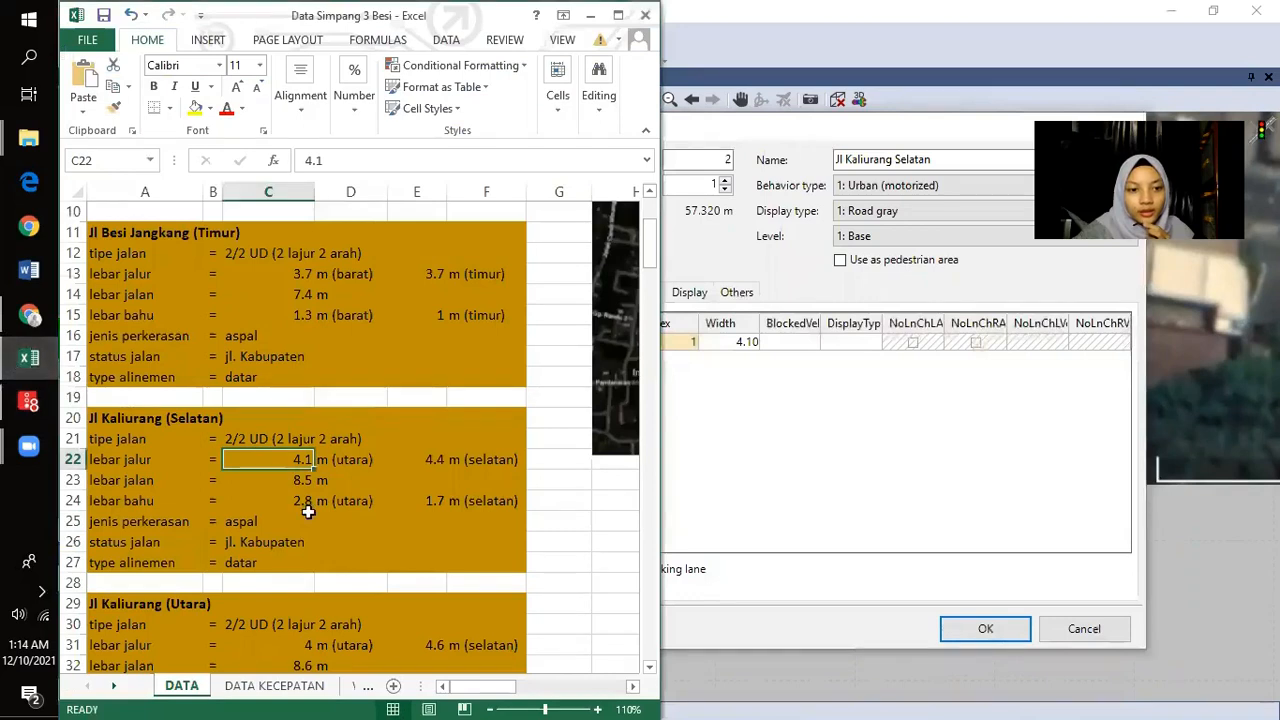
{"action": "left_click", "coordinate": [430, 460]}
{"action": "left_click", "coordinate": [728, 348]}
{"action": "left_click", "coordinate": [729, 346]}
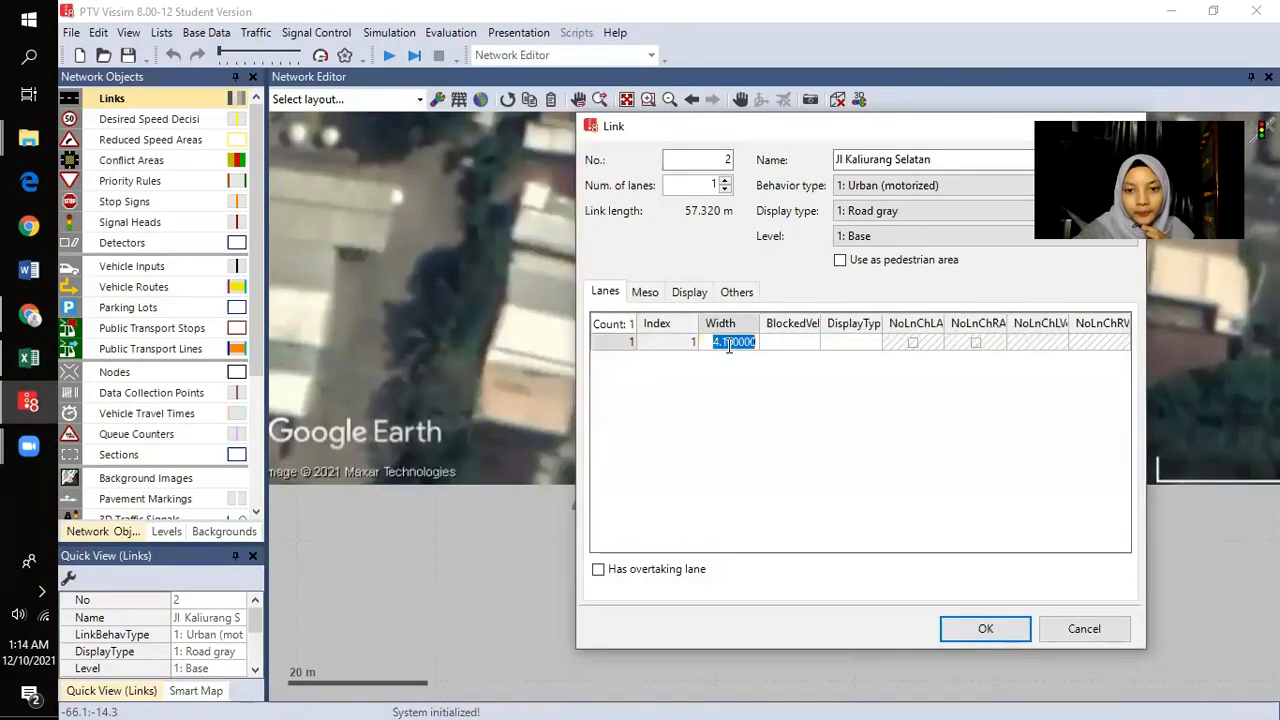
{"action": "type", "text": "4.4"}
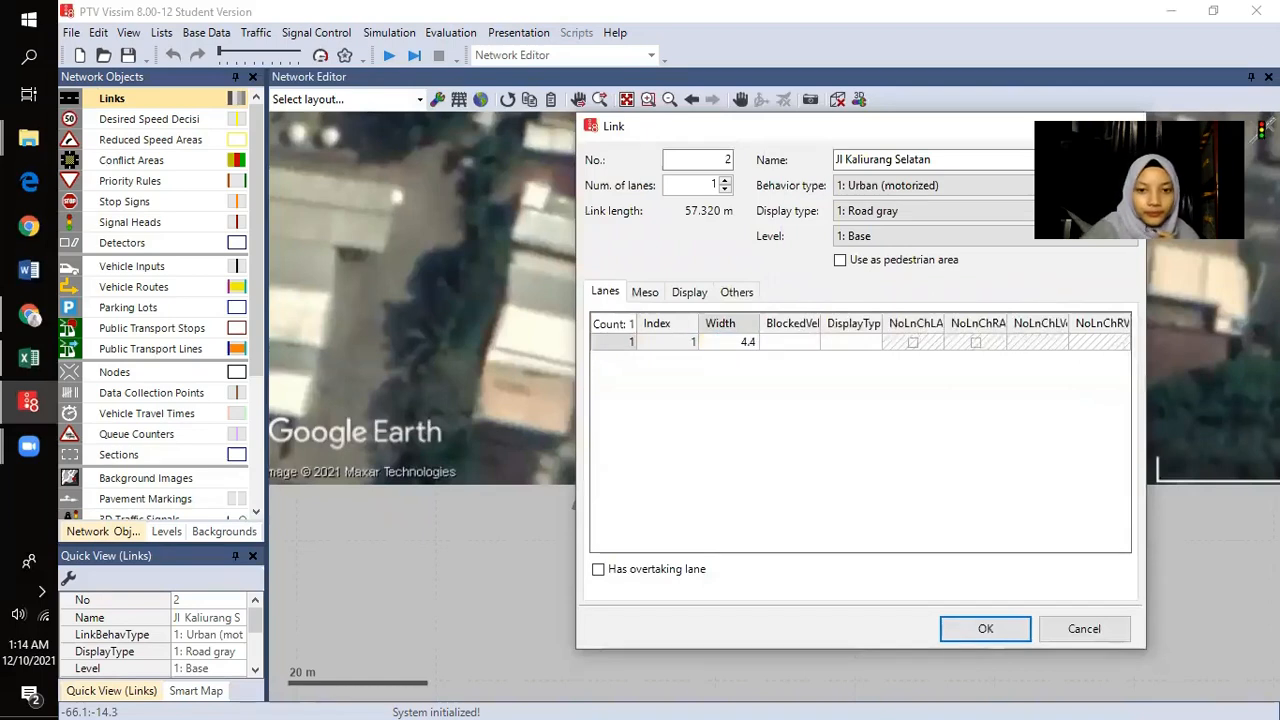
{"action": "left_click", "coordinate": [966, 630]}
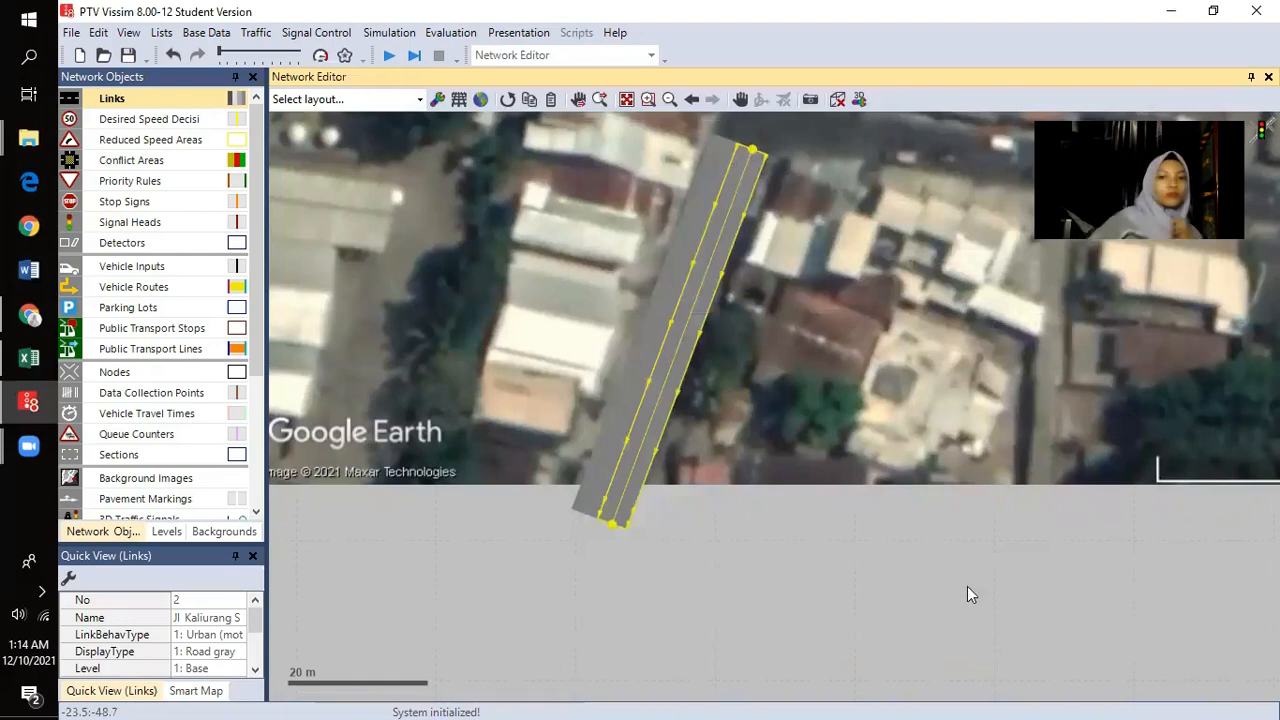
- Draw a link about 64 m long from the junction northward along the west side of the northern road, past the image's upper edge
{"action": "scroll", "coordinate": [671, 305], "scroll_direction": "up", "scroll_amount": 6}
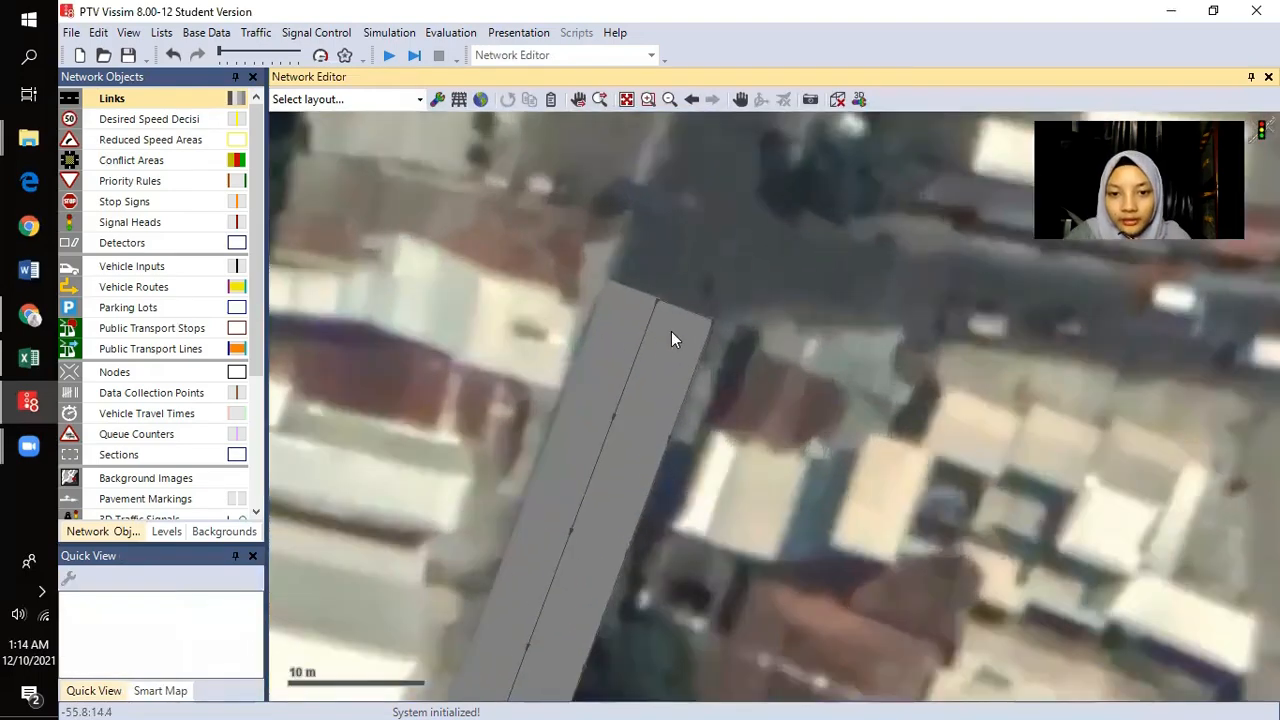
{"action": "scroll", "coordinate": [667, 308], "scroll_direction": "up", "scroll_amount": 1}
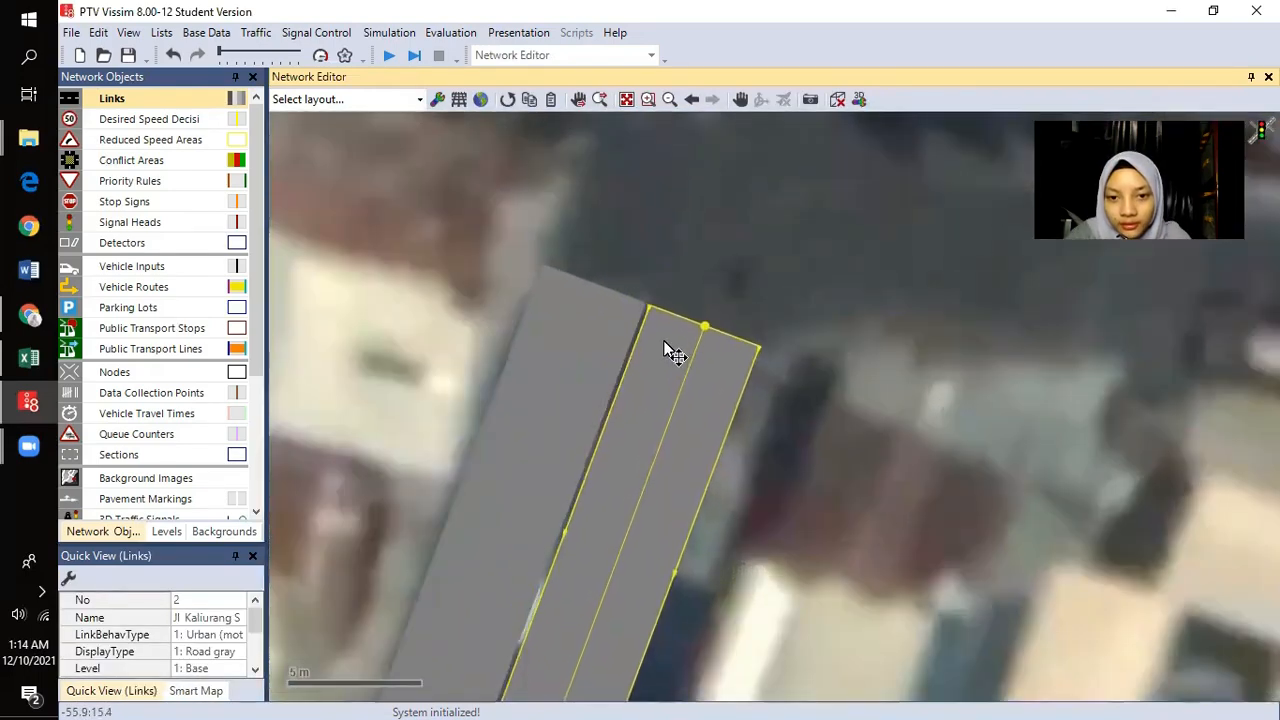
{"action": "scroll", "coordinate": [672, 262], "scroll_direction": "down", "scroll_amount": 6}
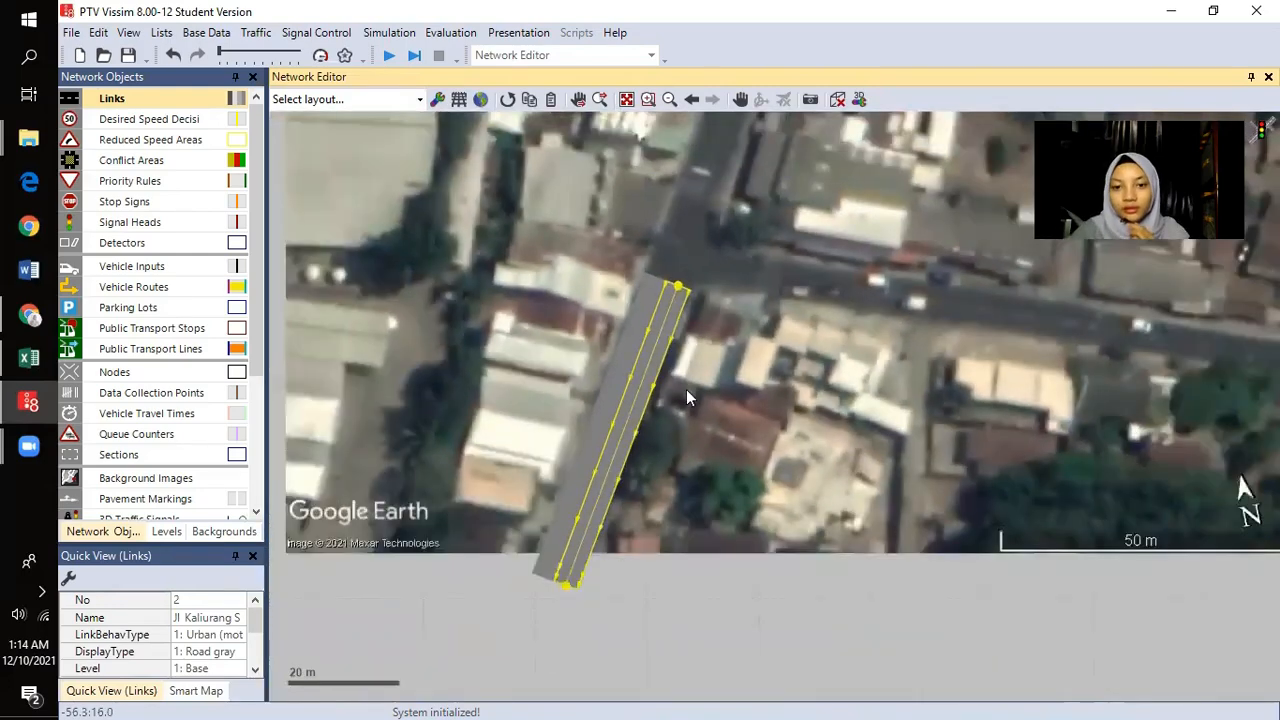
{"action": "left_click", "coordinate": [755, 322]}
{"action": "left_click_drag", "start_coordinate": [752, 325], "coordinate": [698, 511]}
{"action": "left_click_drag", "start_coordinate": [670, 393], "coordinate": [664, 445]}
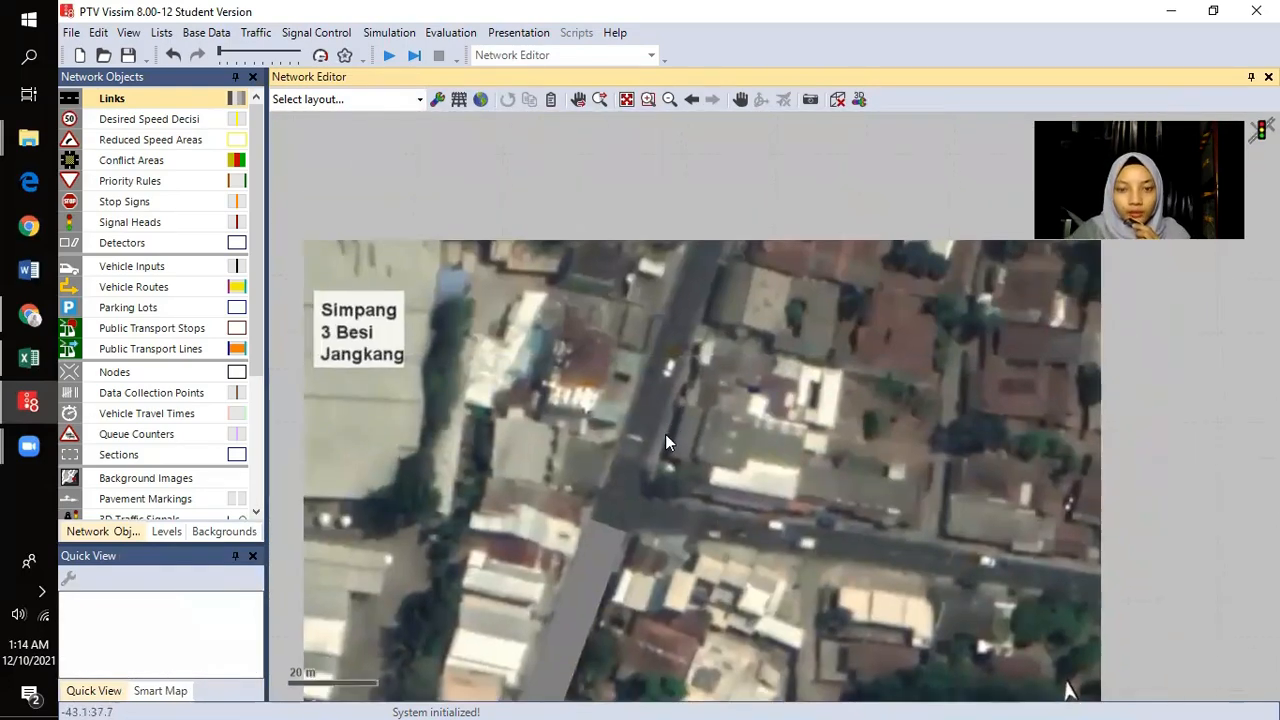
{"action": "scroll", "coordinate": [663, 445], "scroll_direction": "up", "scroll_amount": 2}
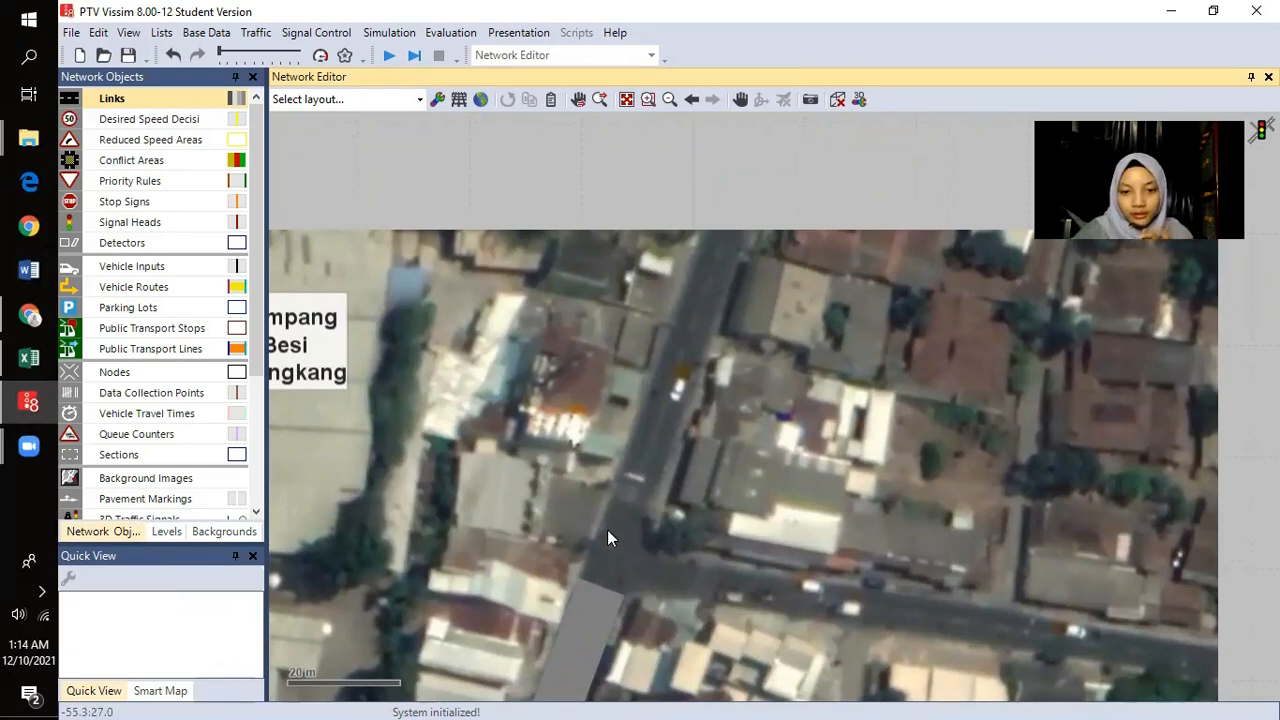
{"action": "mouse_move", "coordinate": [607, 531]}
{"action": "left_mouse_down"}
{"action": "mouse_move", "coordinate": [665, 409]}
{"action": "mouse_move", "coordinate": [732, 200]}
{"action": "left_mouse_up"}
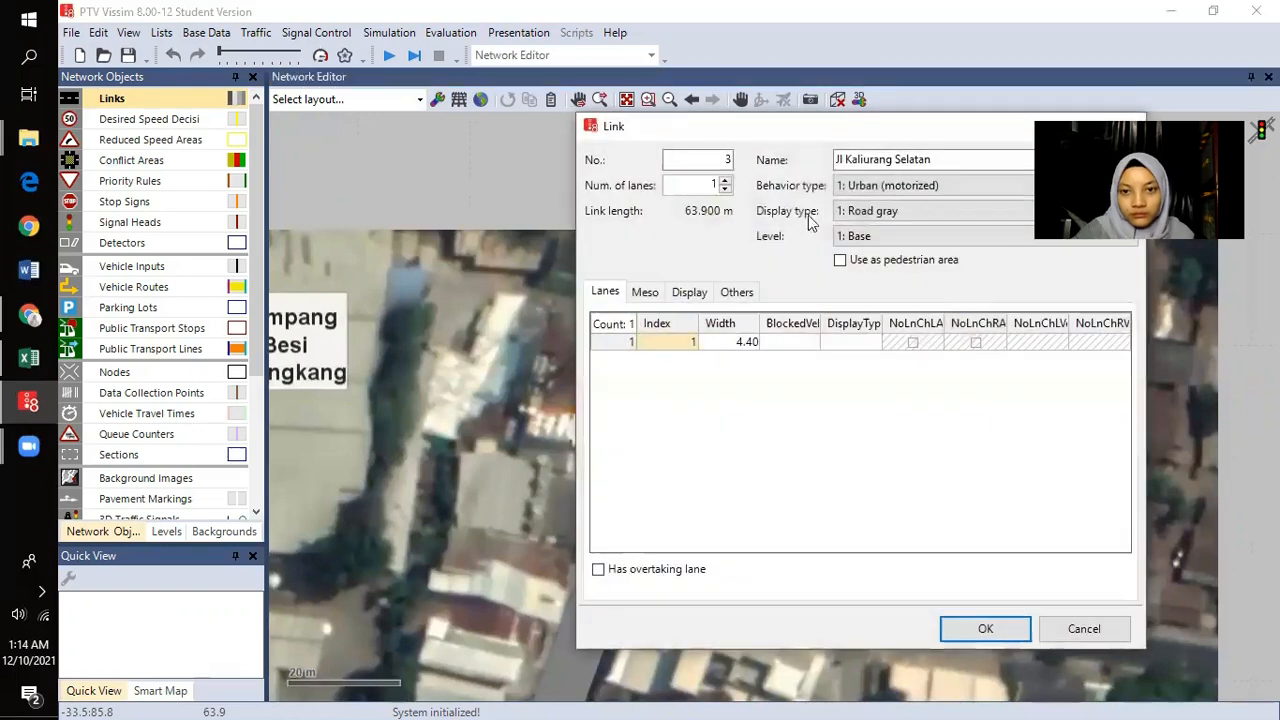
- Name the new link Jl Kaliurang Utara, look up its lane width in the Excel data, and set it to 4 m
{"action": "left_click_drag", "start_coordinate": [941, 160], "coordinate": [896, 160]}
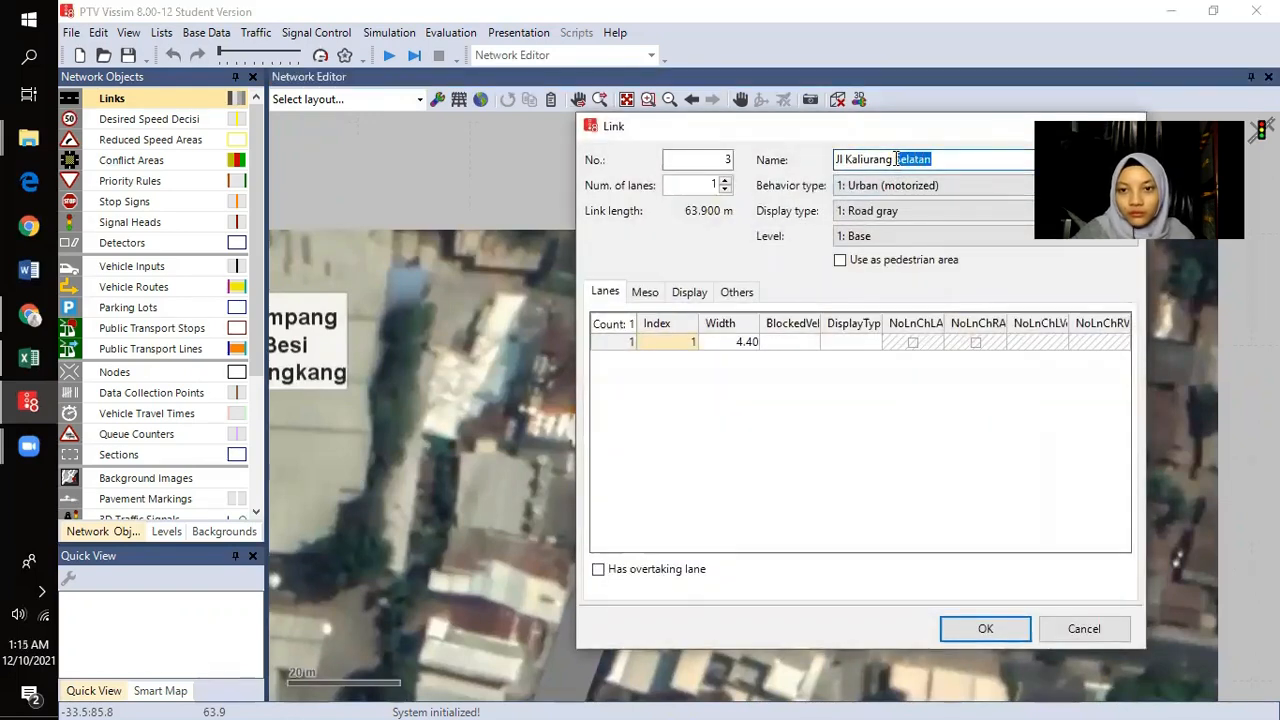
{"action": "type", "text": "Utara"}
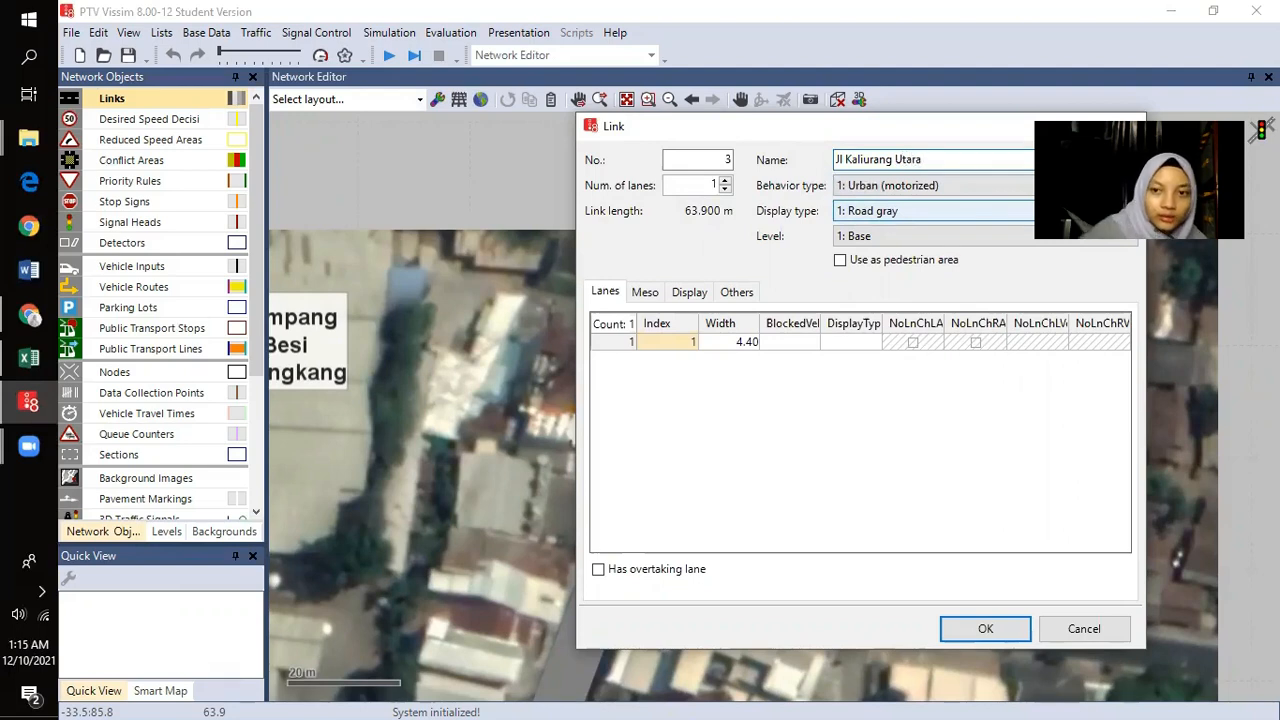
{"action": "left_click", "coordinate": [22, 362]}
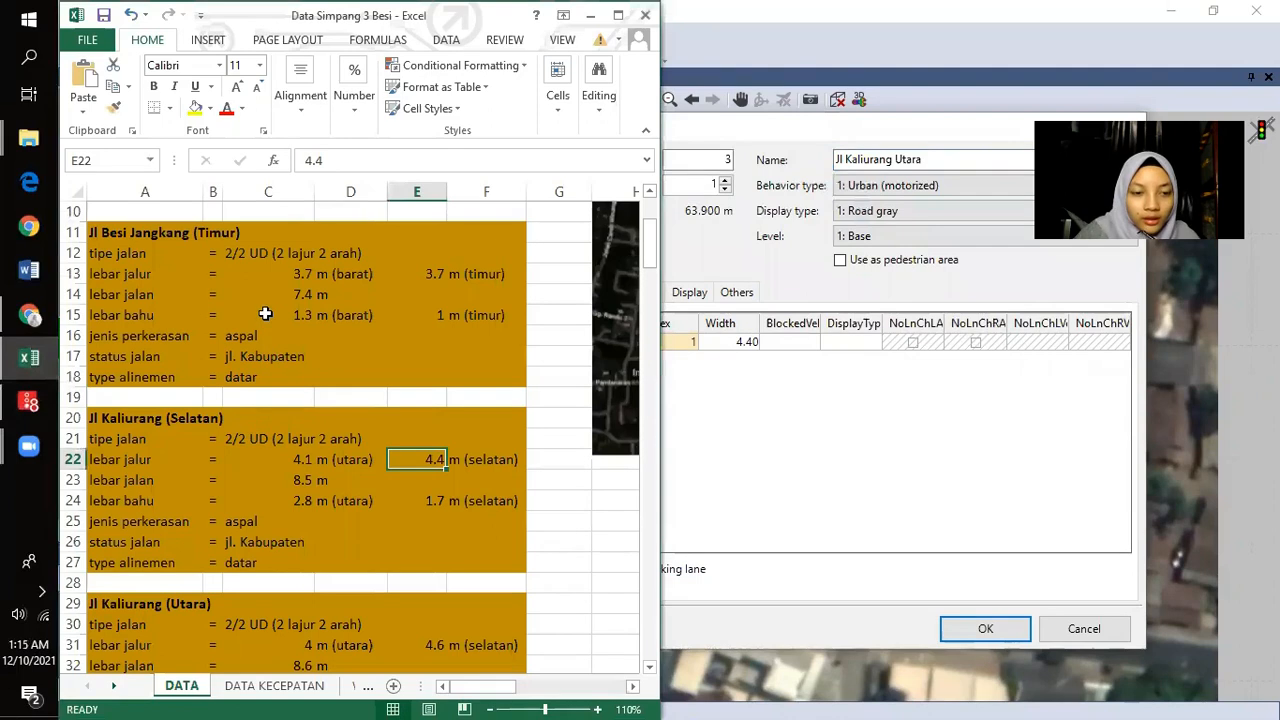
{"action": "scroll", "coordinate": [265, 314], "scroll_direction": "down", "scroll_amount": 4}
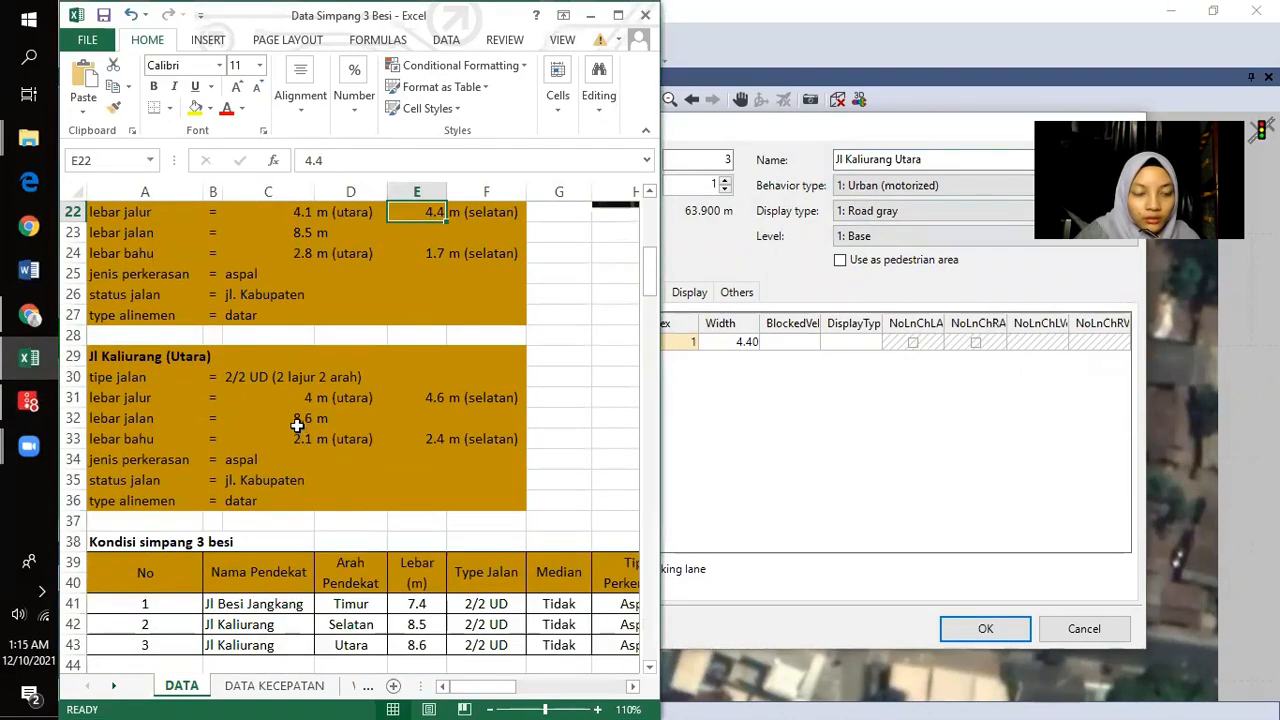
{"action": "left_click", "coordinate": [302, 399]}
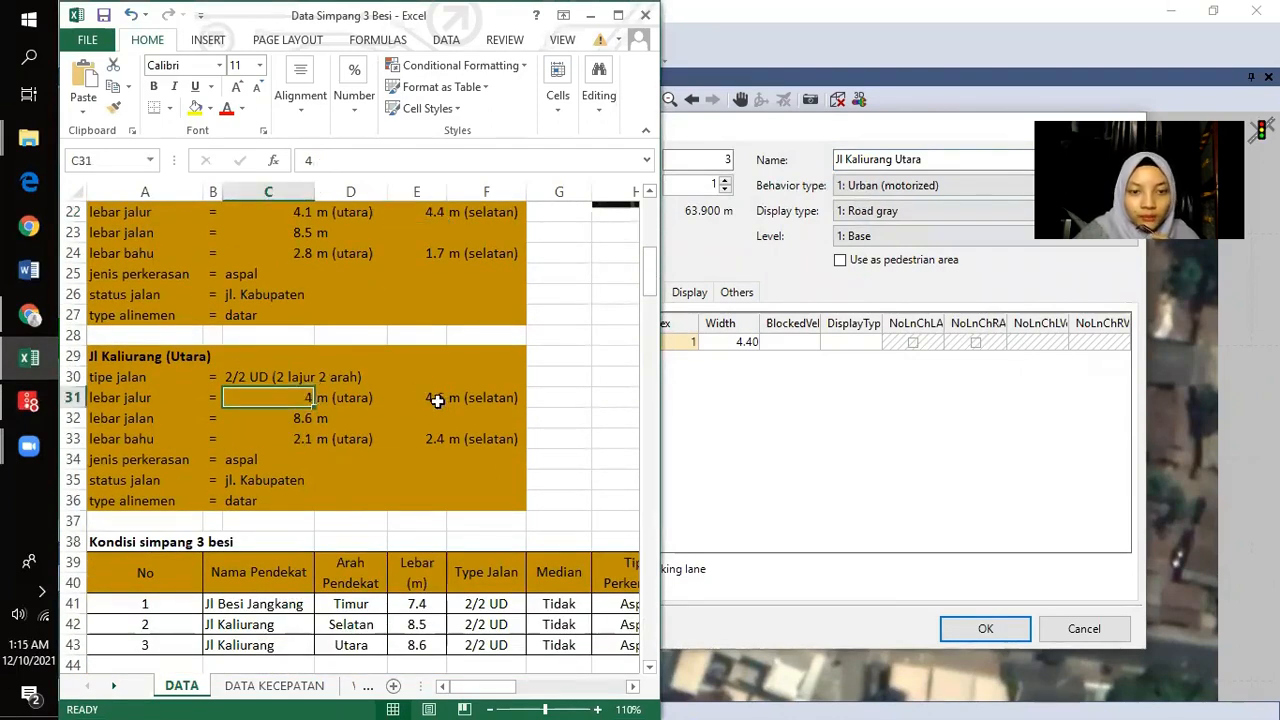
{"action": "left_click", "coordinate": [789, 416]}
{"action": "left_click", "coordinate": [745, 343]}
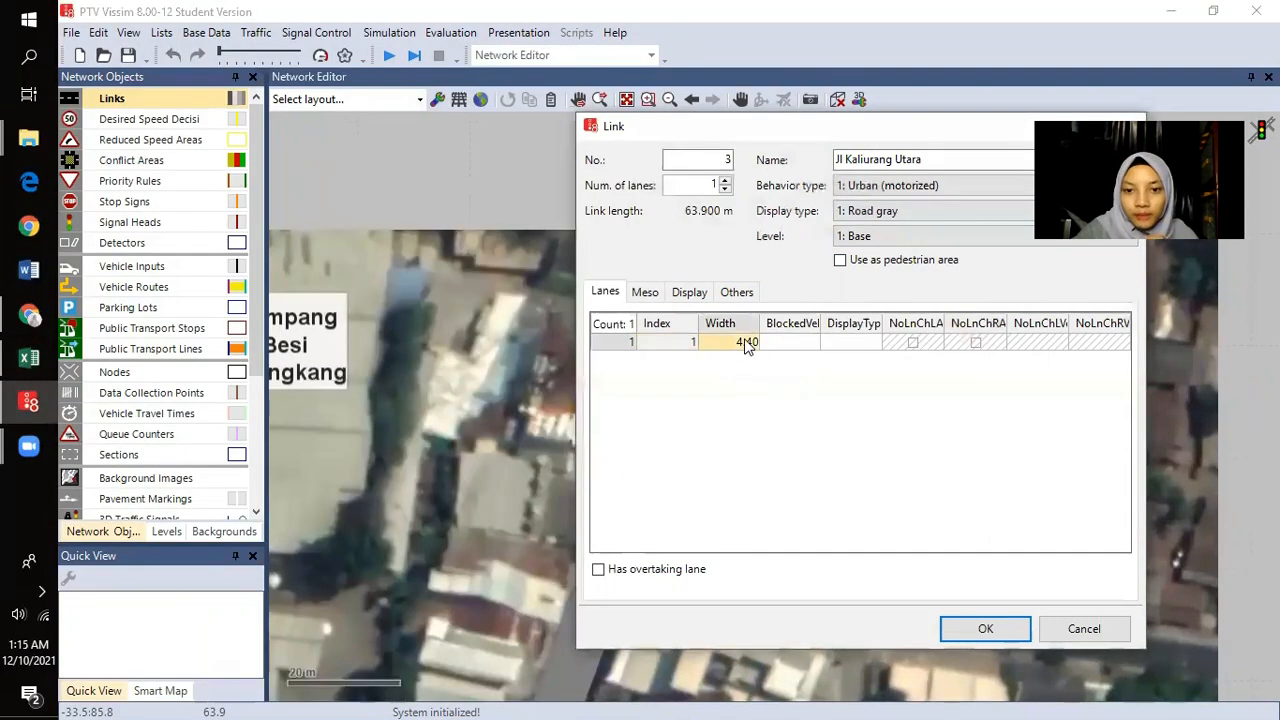
{"action": "left_click", "coordinate": [751, 342]}
{"action": "left_click", "coordinate": [985, 628]}
- Duplicate the Jl Kaliurang Utara link and place the copy alongside the original's east edge
{"action": "scroll", "coordinate": [635, 410], "scroll_direction": "up", "scroll_amount": 1}
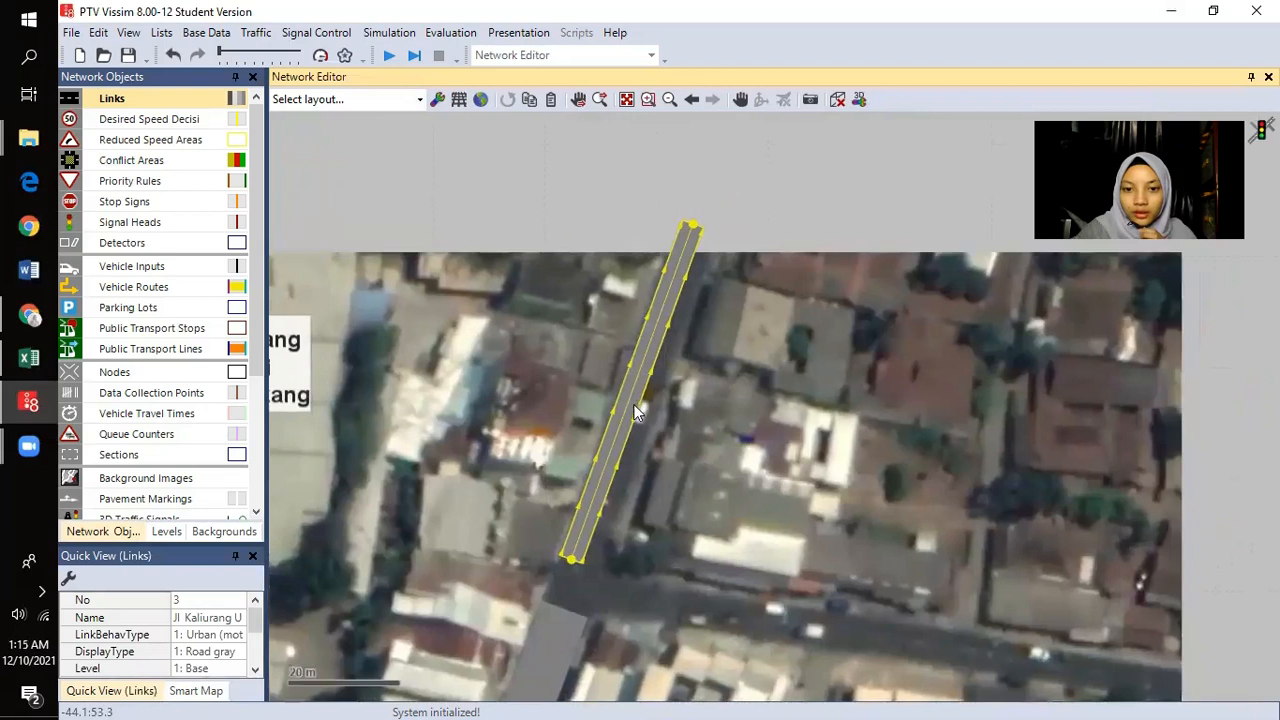
{"action": "right_click", "coordinate": [631, 402]}
{"action": "key", "text": "Escape"}
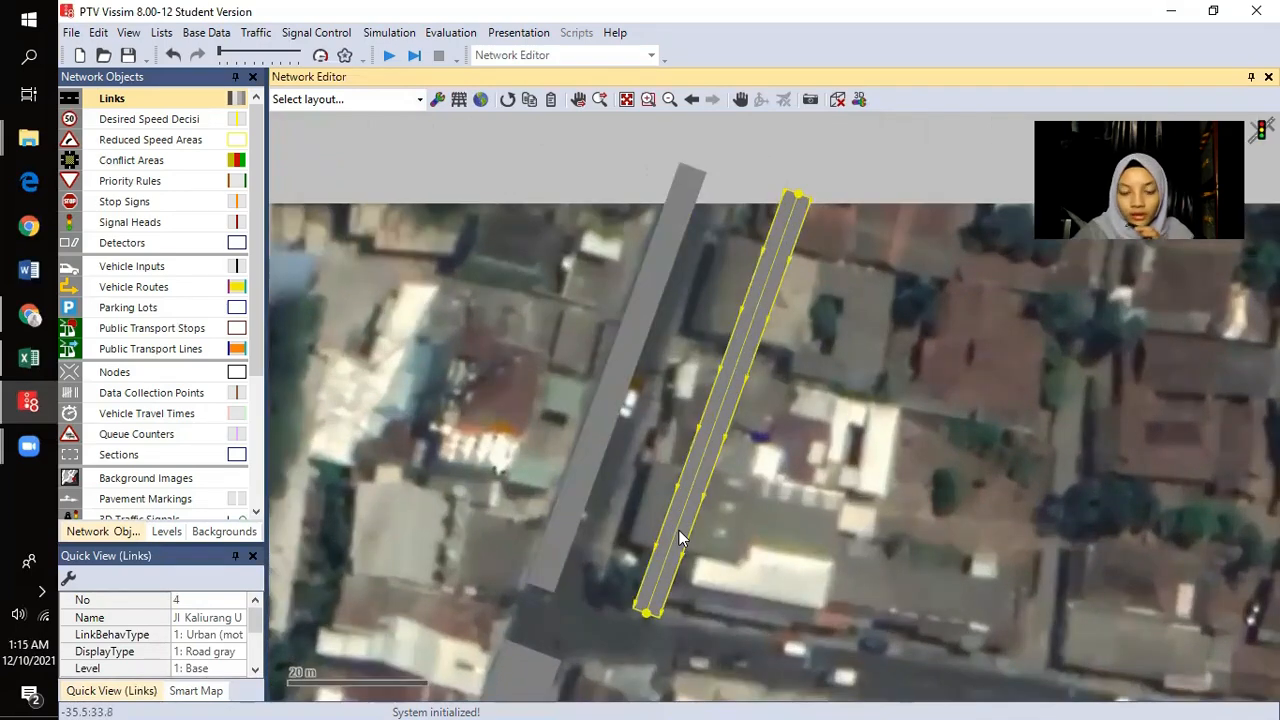
{"action": "left_click_drag", "start_coordinate": [679, 530], "coordinate": [701, 451]}
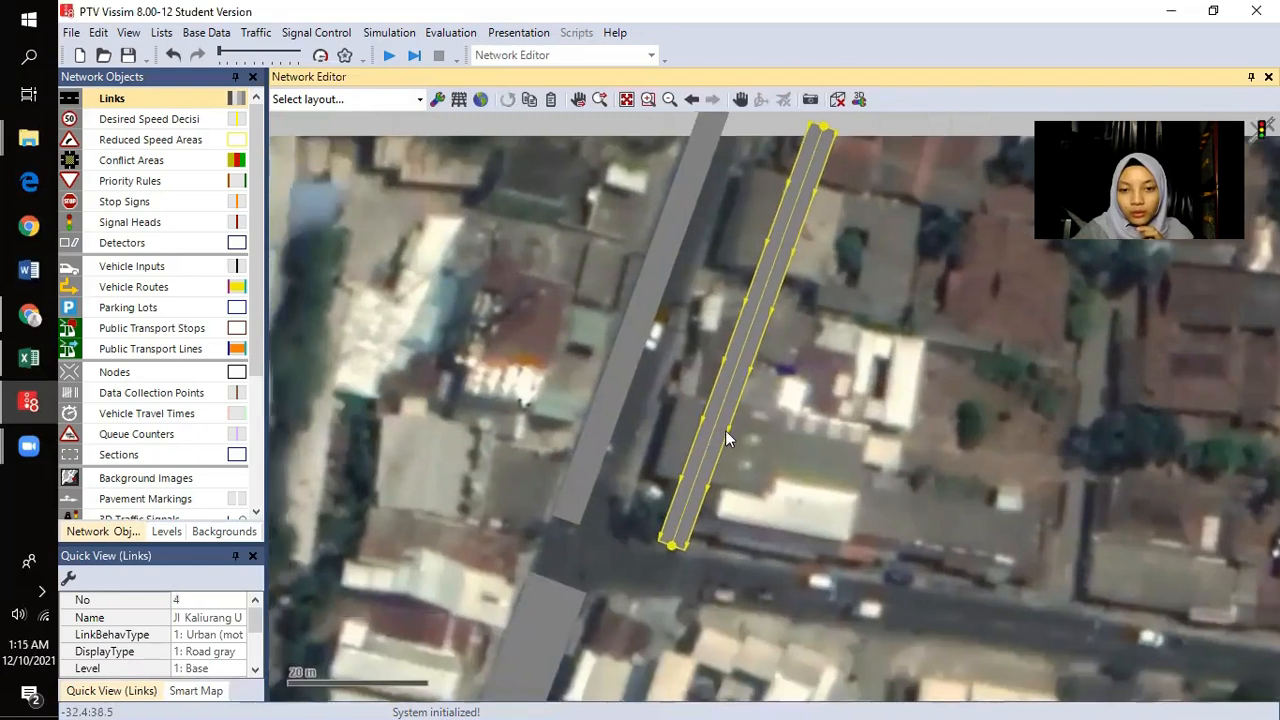
{"action": "left_click_drag", "start_coordinate": [714, 436], "coordinate": [647, 421]}
- Look up the Jl Kaliurang (Utara) southern lane width in the Excel data and set the copied link's lane width to 4.6 m
{"action": "right_click", "coordinate": [647, 421]}
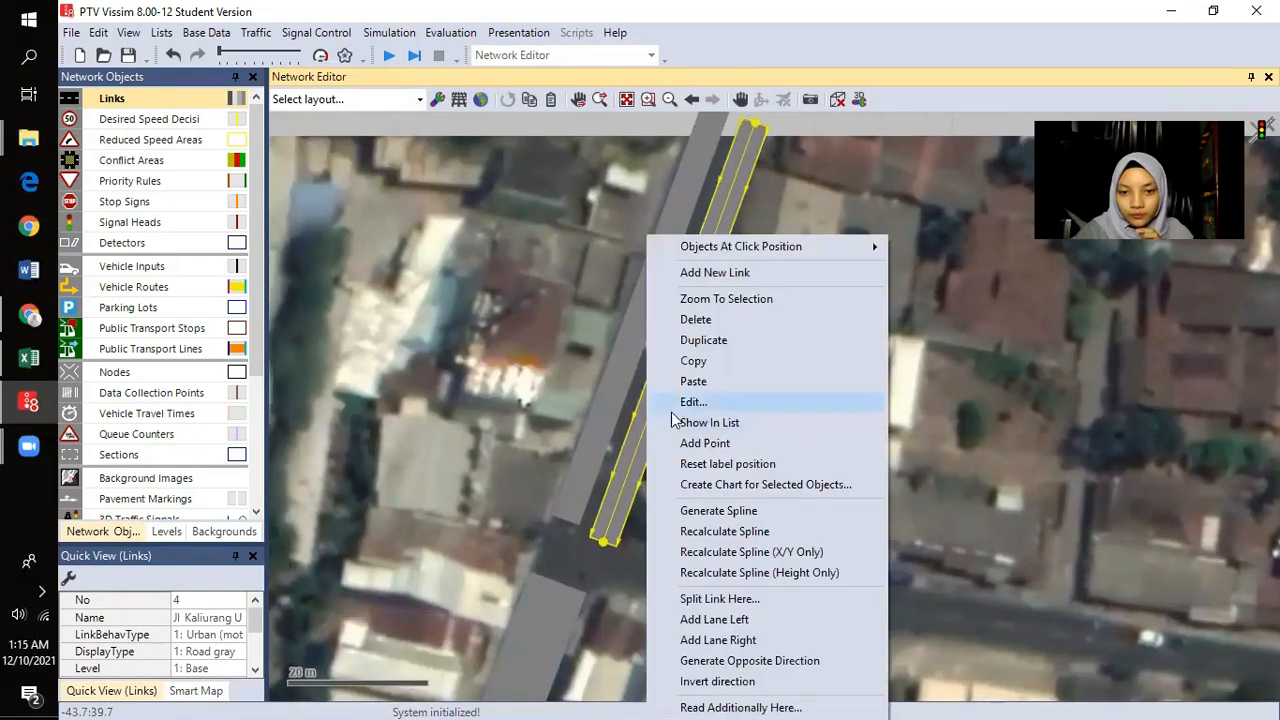
{"action": "left_click", "coordinate": [715, 404]}
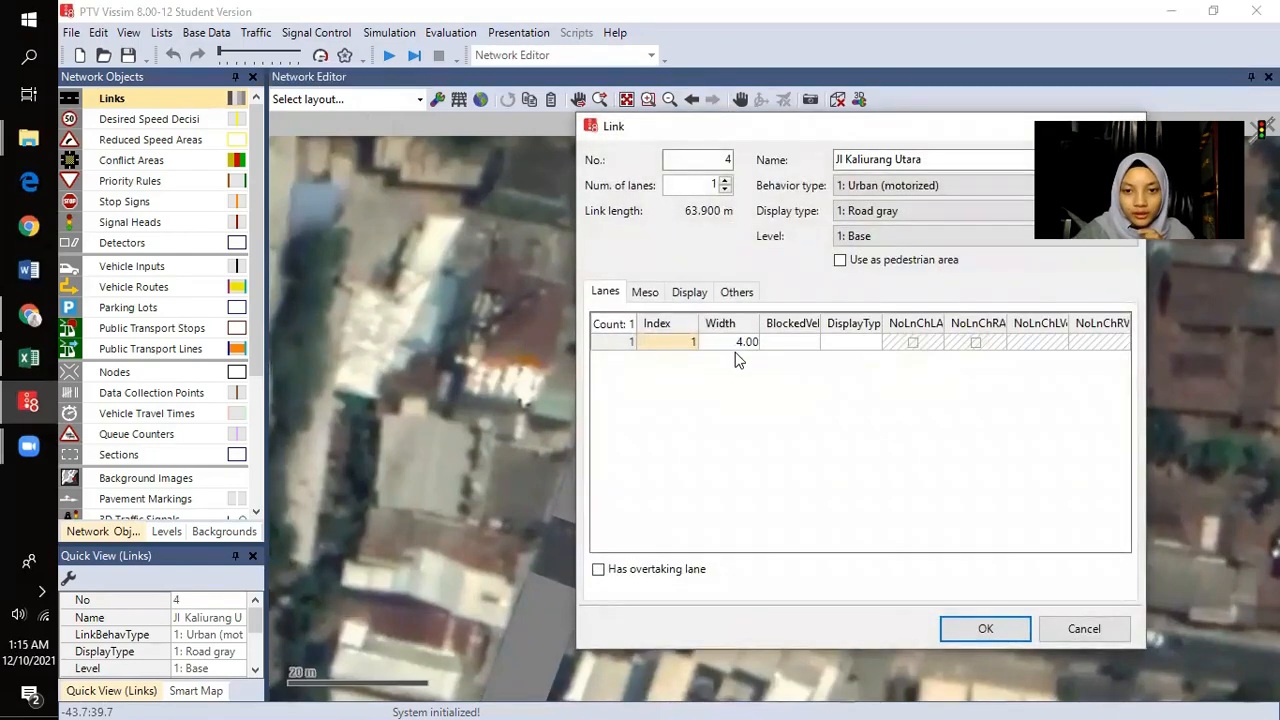
{"action": "left_click", "coordinate": [738, 343]}
{"action": "left_click", "coordinate": [29, 360]}
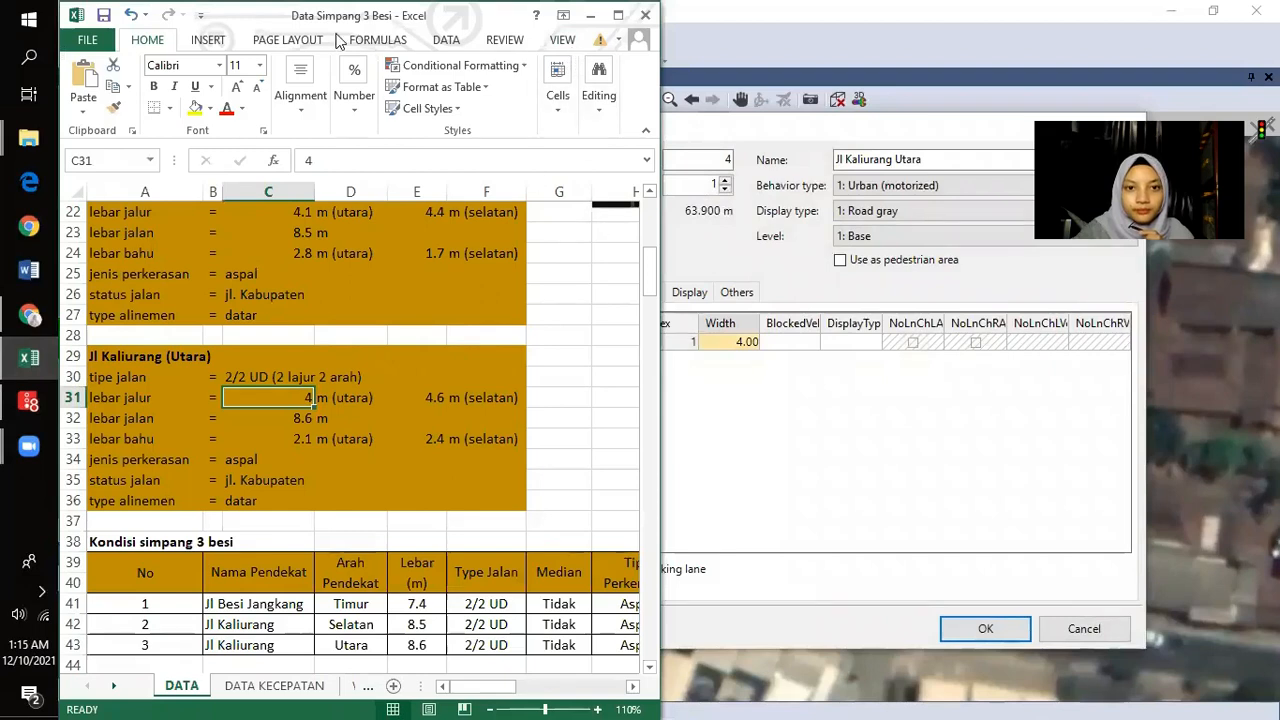
{"action": "left_click", "coordinate": [590, 15]}
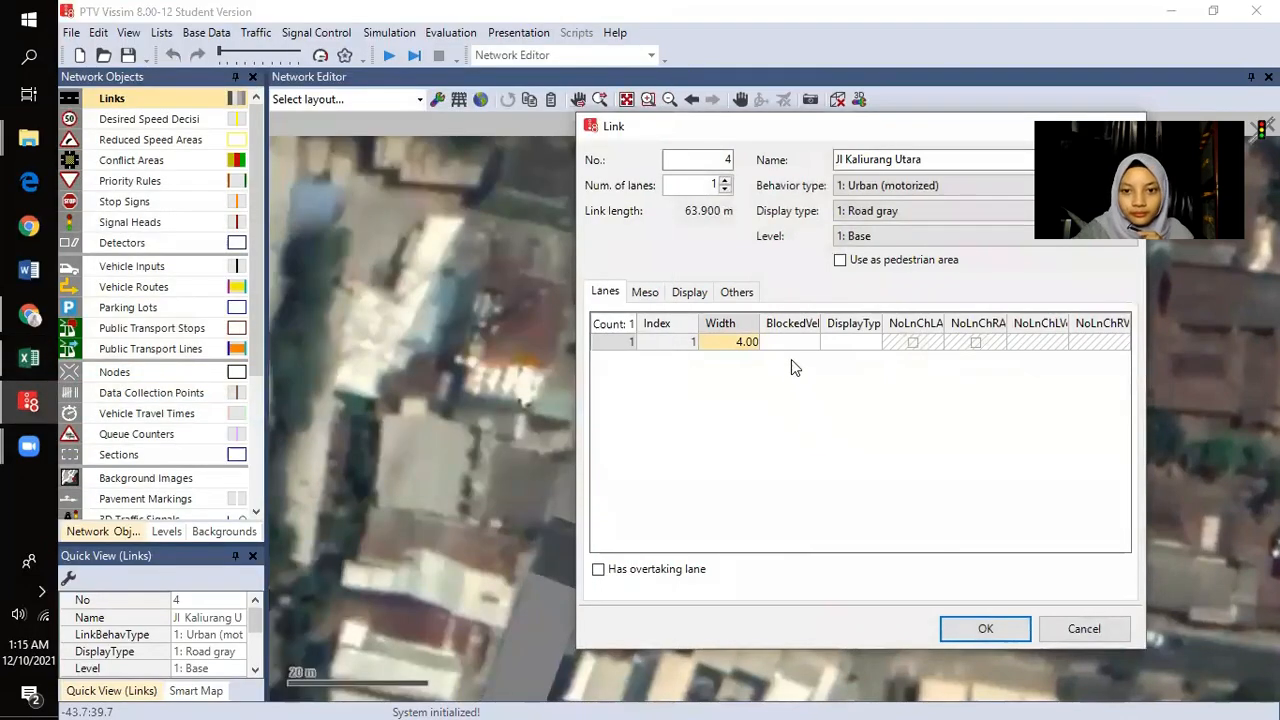
{"action": "double_click", "coordinate": [744, 338]}
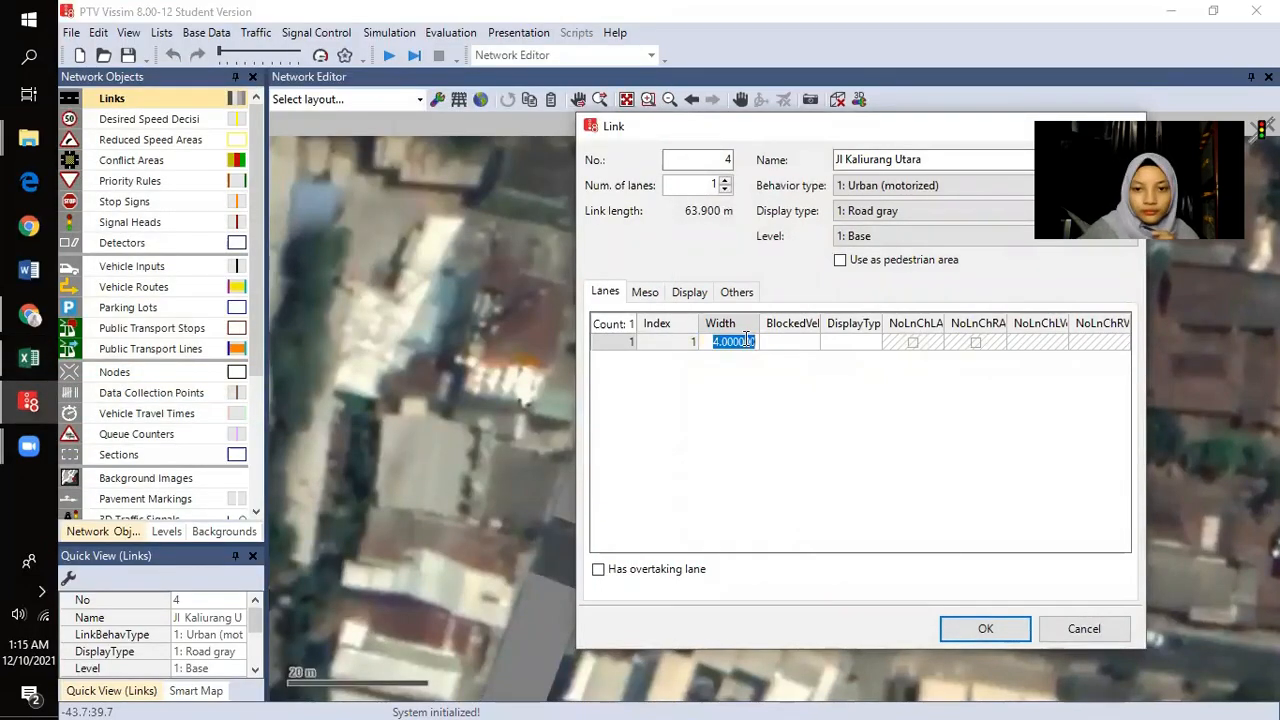
{"action": "type", "text": "4.6"}
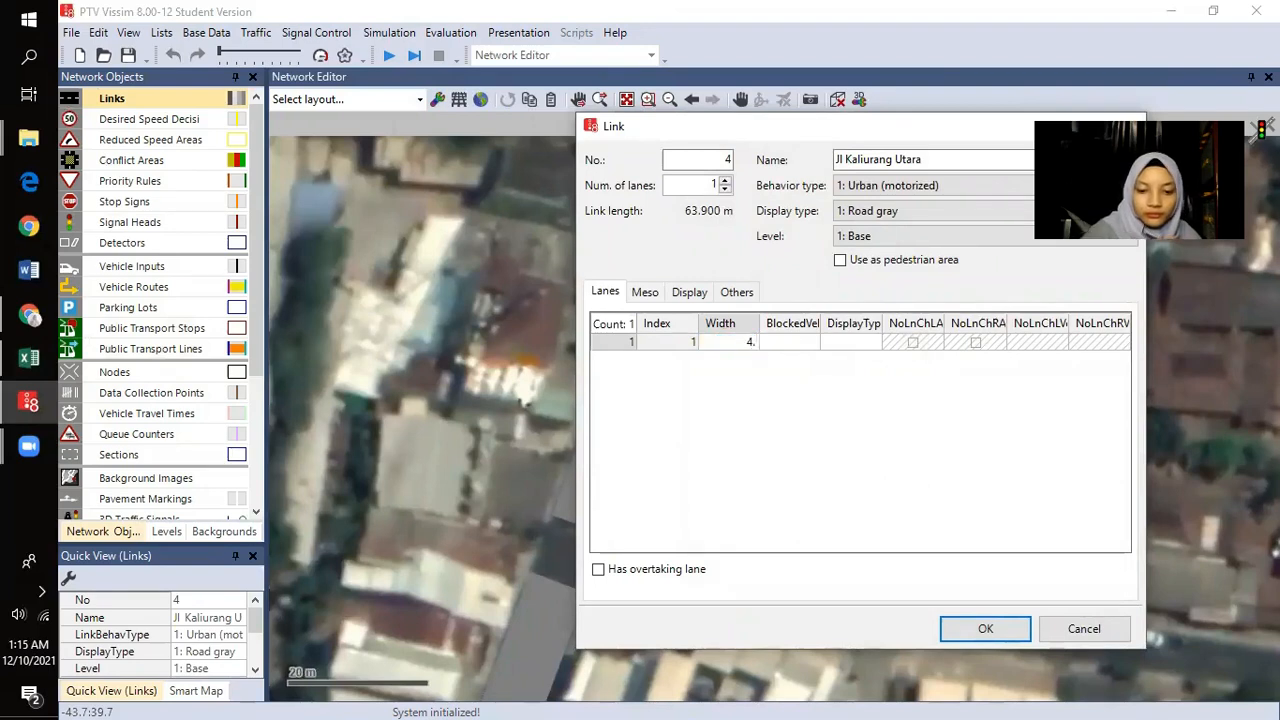
{"action": "left_click", "coordinate": [965, 631]}
- Reposition the two Jl Kaliurang Utara links so they lie edge to edge over the northern road with their junction ends aligned
{"action": "scroll", "coordinate": [613, 562], "scroll_direction": "up", "scroll_amount": 3}
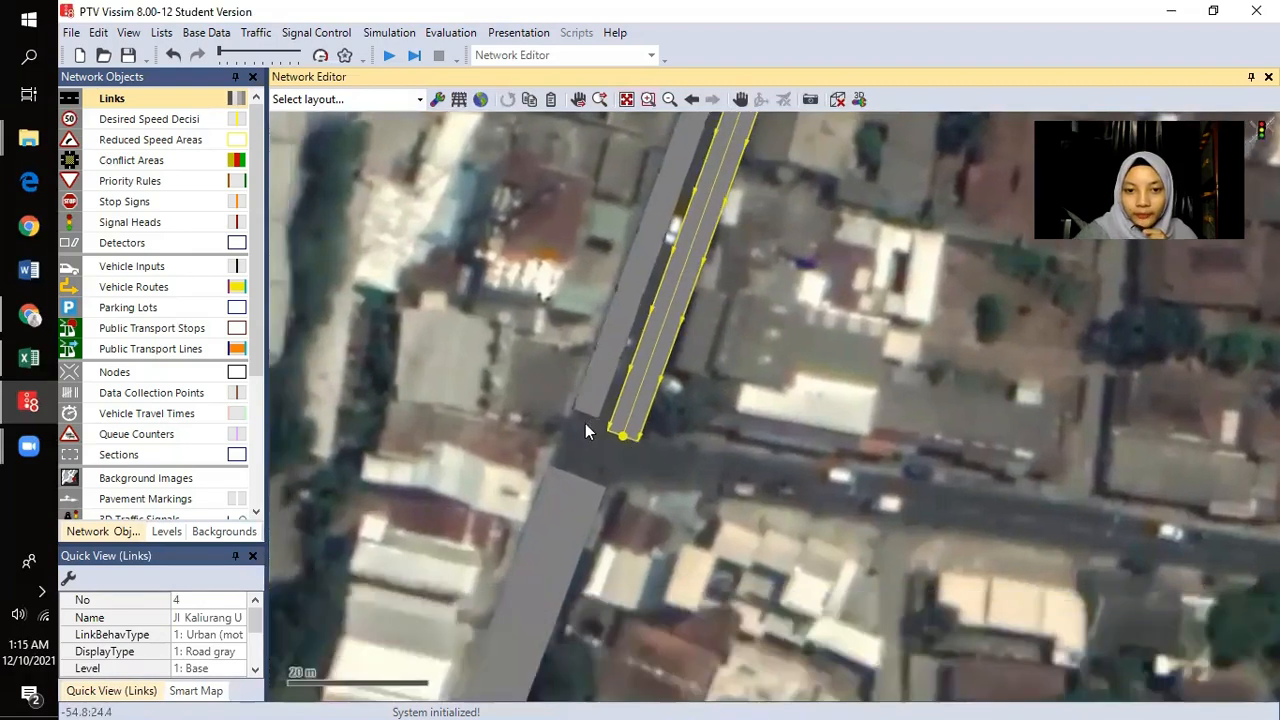
{"action": "left_click_drag", "start_coordinate": [604, 360], "coordinate": [622, 444]}
{"action": "left_click", "coordinate": [654, 389]}
{"action": "left_click", "coordinate": [606, 363]}
{"action": "scroll", "coordinate": [604, 412], "scroll_direction": "down", "scroll_amount": 2}
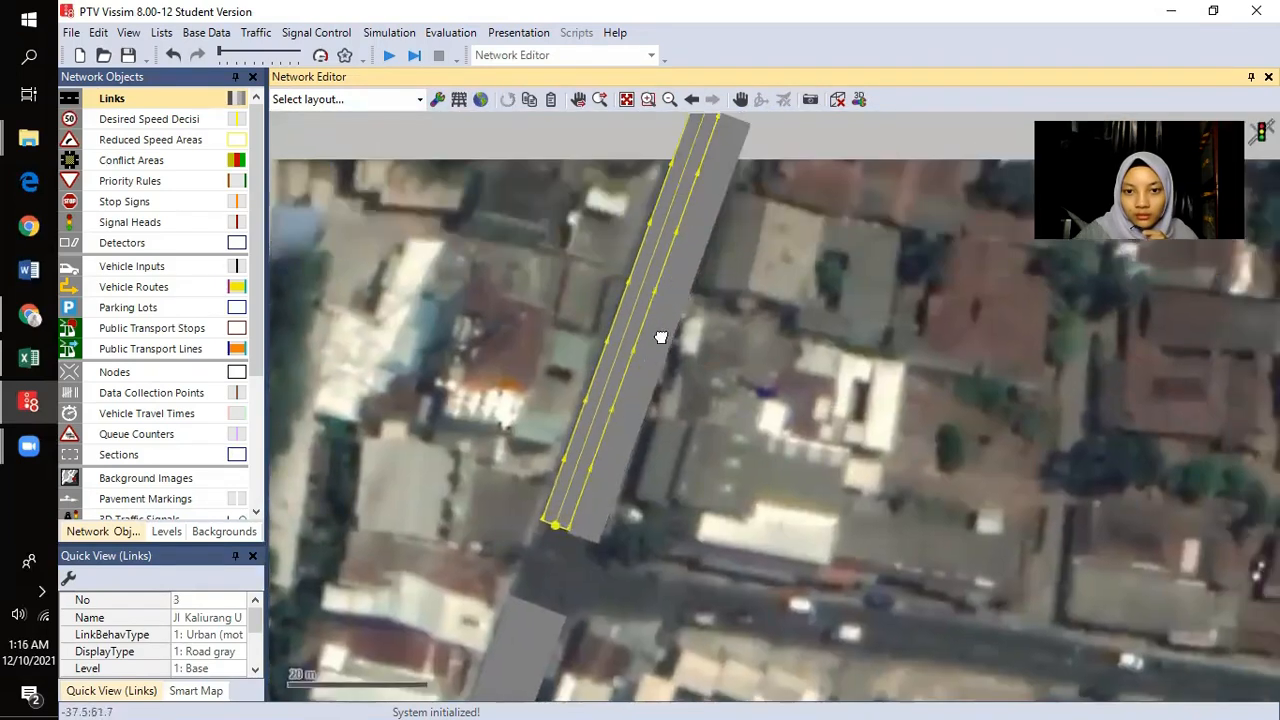
{"action": "left_click_drag", "start_coordinate": [660, 337], "coordinate": [643, 405]}
{"action": "left_click_drag", "start_coordinate": [684, 248], "coordinate": [671, 278]}
{"action": "left_click", "coordinate": [808, 182]}
- Examine the junction end of the eastern Jl Kaliurang Utara link and the course of the eastern road
{"action": "scroll", "coordinate": [753, 340], "scroll_direction": "down", "scroll_amount": 2}
{"action": "left_click_drag", "start_coordinate": [729, 364], "coordinate": [623, 268]}
{"action": "left_click_drag", "start_coordinate": [686, 451], "coordinate": [644, 388]}
{"action": "scroll", "coordinate": [590, 438], "scroll_direction": "up", "scroll_amount": 2}
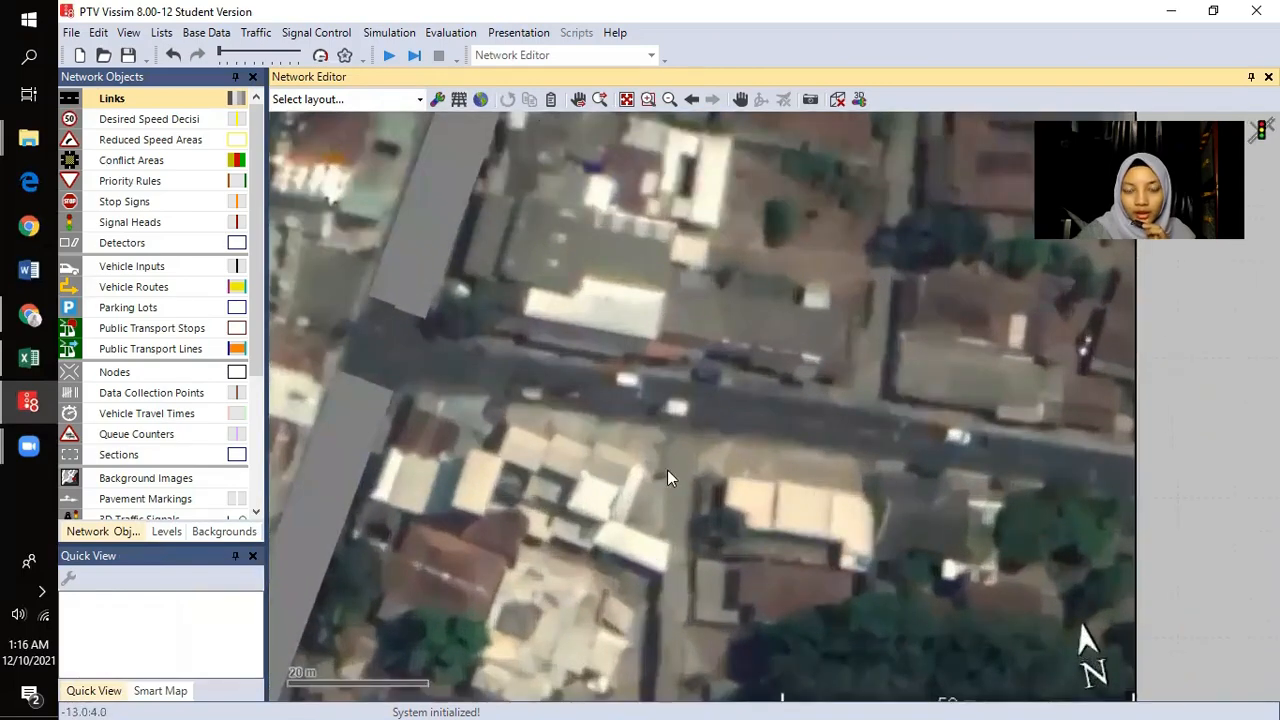
{"action": "scroll", "coordinate": [392, 317], "scroll_direction": "up", "scroll_amount": 2}
{"action": "left_click", "coordinate": [476, 255]}
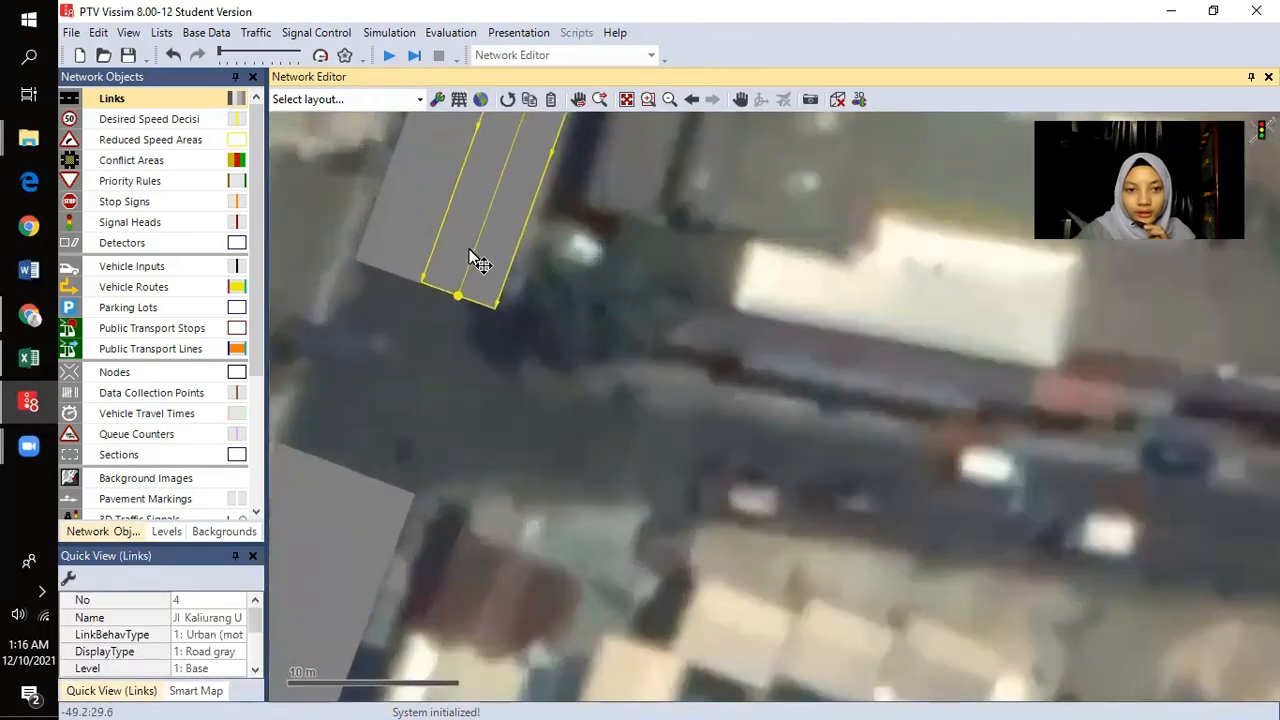
{"action": "scroll", "coordinate": [505, 365], "scroll_direction": "down", "scroll_amount": 3}
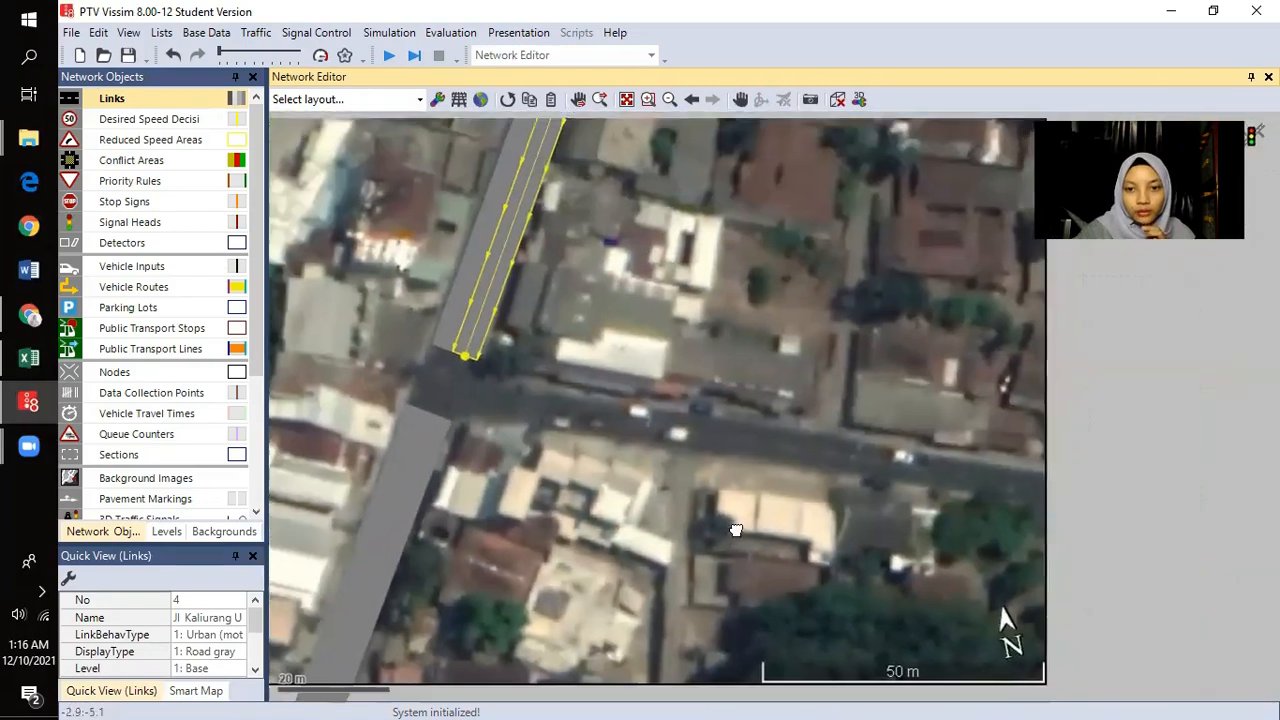
{"action": "left_click", "coordinate": [1113, 483]}
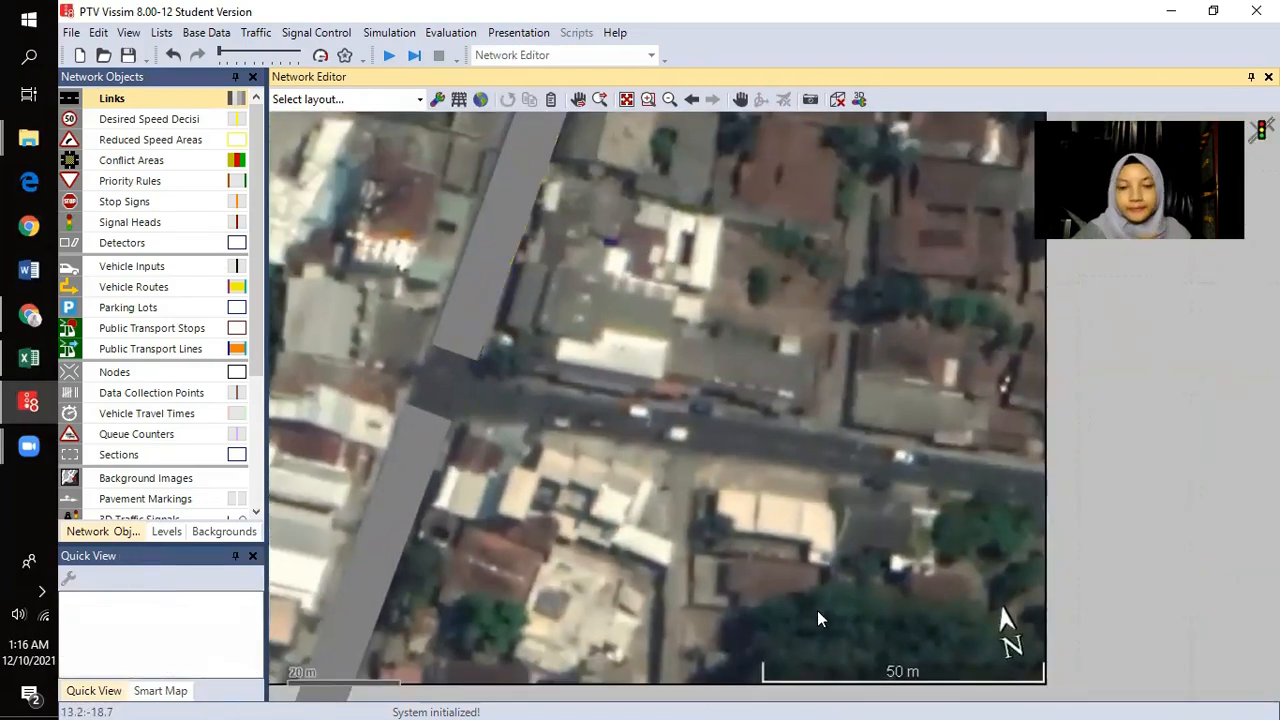
- Draw a link about 104 m long from the junction eastward along the eastern road's north side and name it Jl Besi Jangkang
{"action": "left_click_drag", "start_coordinate": [656, 503], "coordinate": [632, 496]}
{"action": "left_click_drag", "start_coordinate": [467, 377], "coordinate": [1038, 462]}
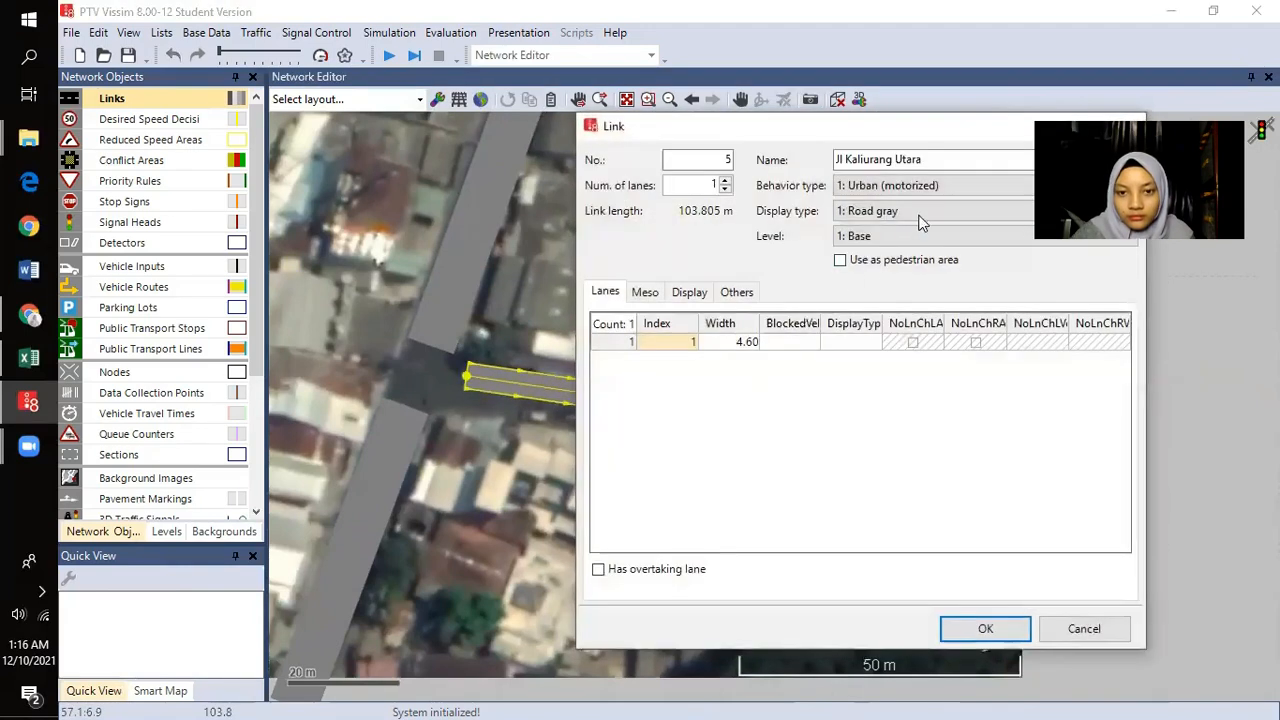
{"action": "left_click_drag", "start_coordinate": [927, 160], "coordinate": [850, 163]}
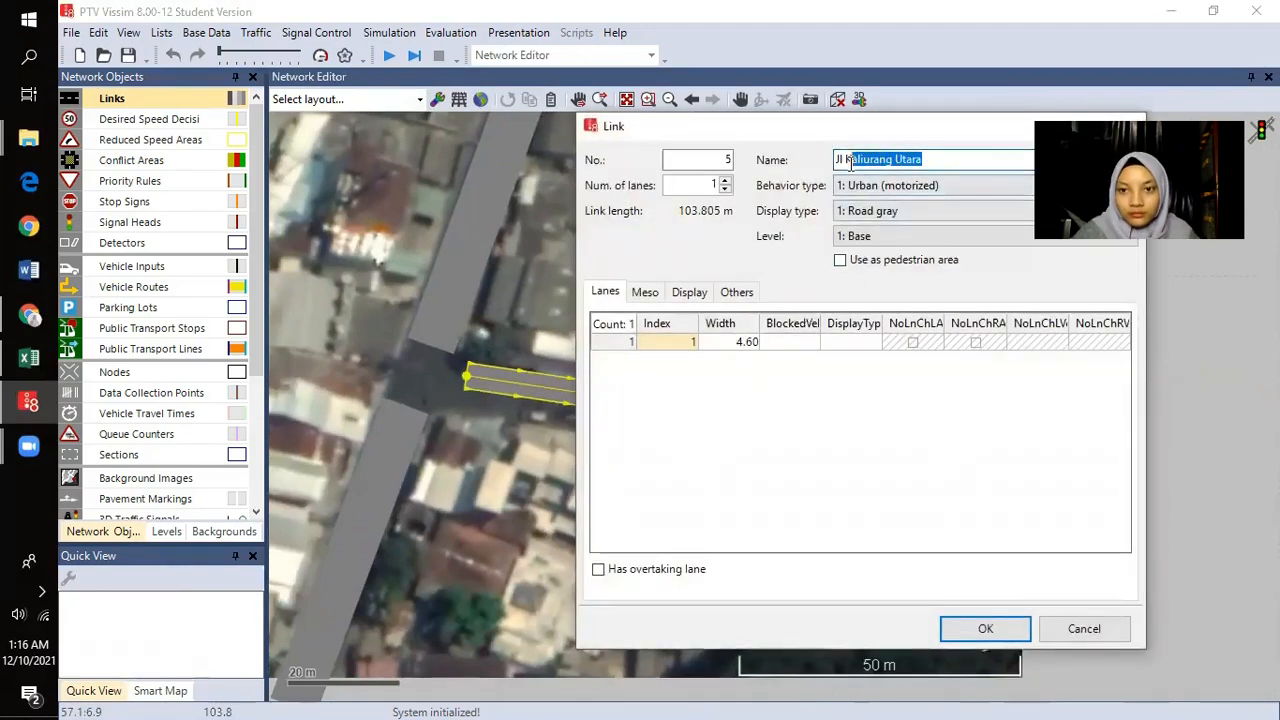
{"action": "type", "text": "Bwe"}
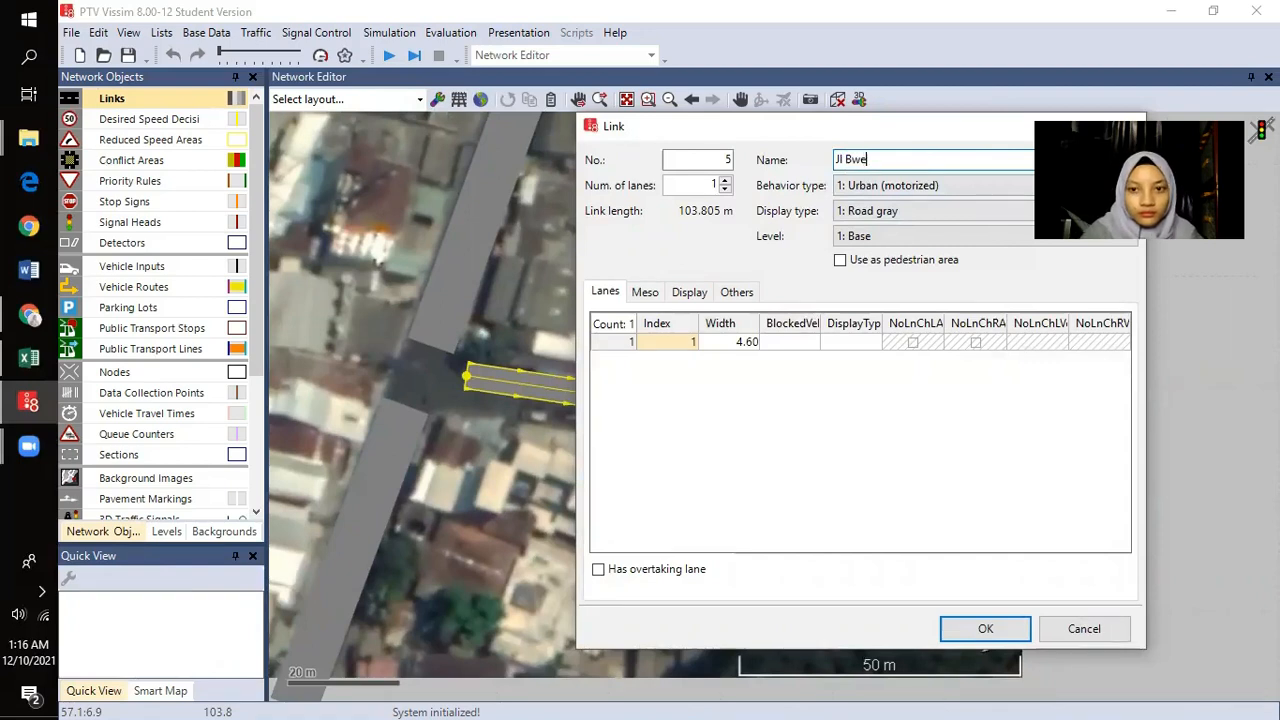
{"action": "key", "text": "BackSpace"}
{"action": "key", "text": "BackSpace"}
{"action": "type", "text": "esi Jangkang"}
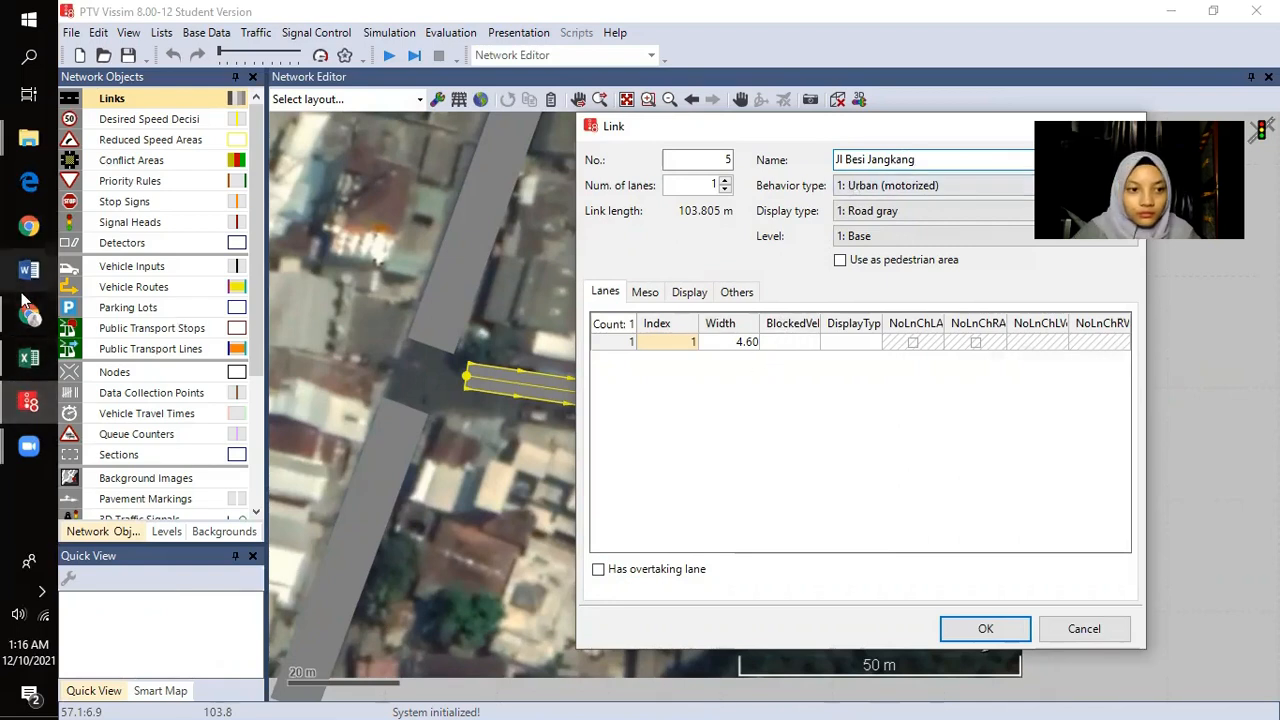
- Look up the Jl Besi Jangkang (Timur) lane width in the Excel data and set the new link's lane width to 3.7 m
{"action": "left_click", "coordinate": [29, 357]}
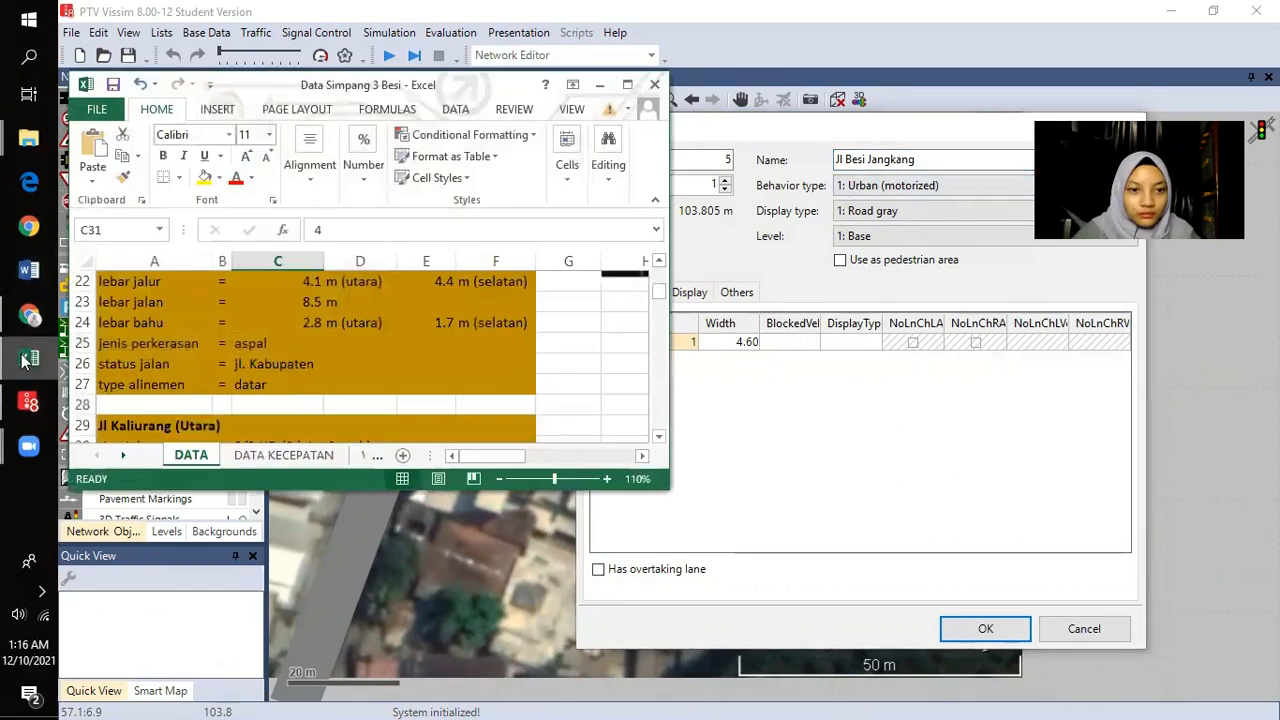
{"action": "double_click", "coordinate": [420, 66]}
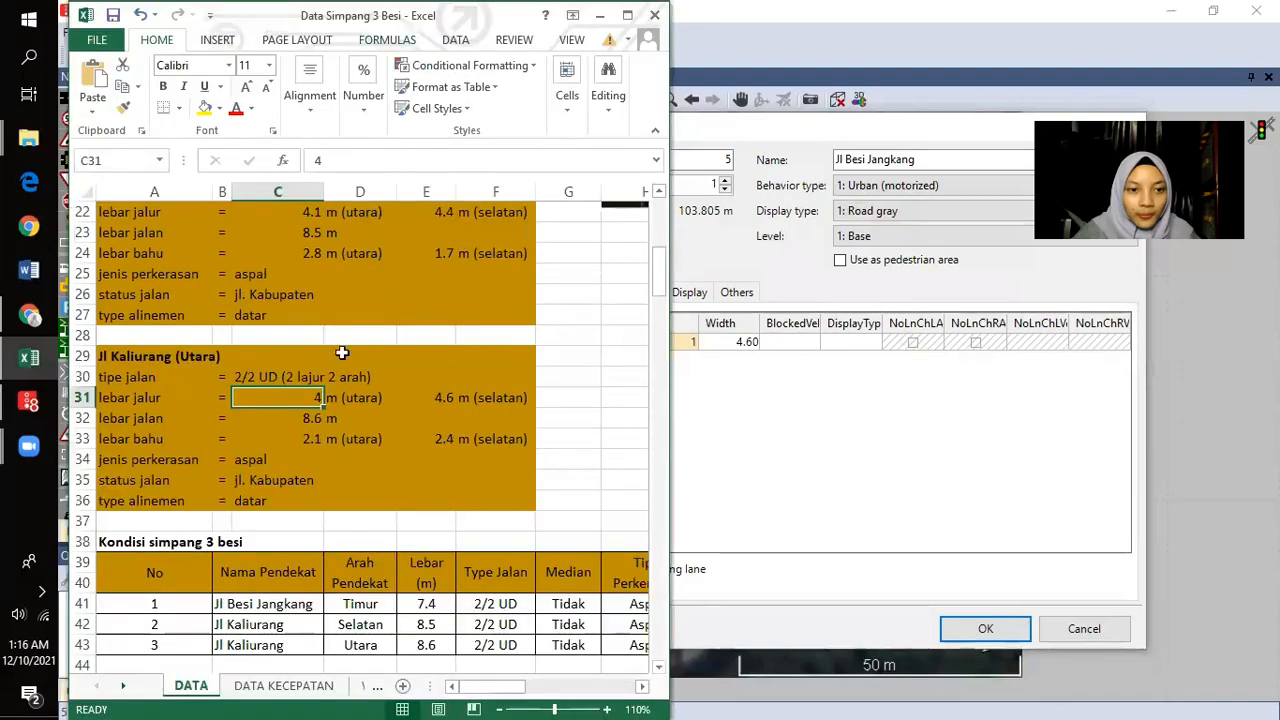
{"action": "scroll", "coordinate": [327, 393], "scroll_direction": "up", "scroll_amount": 6}
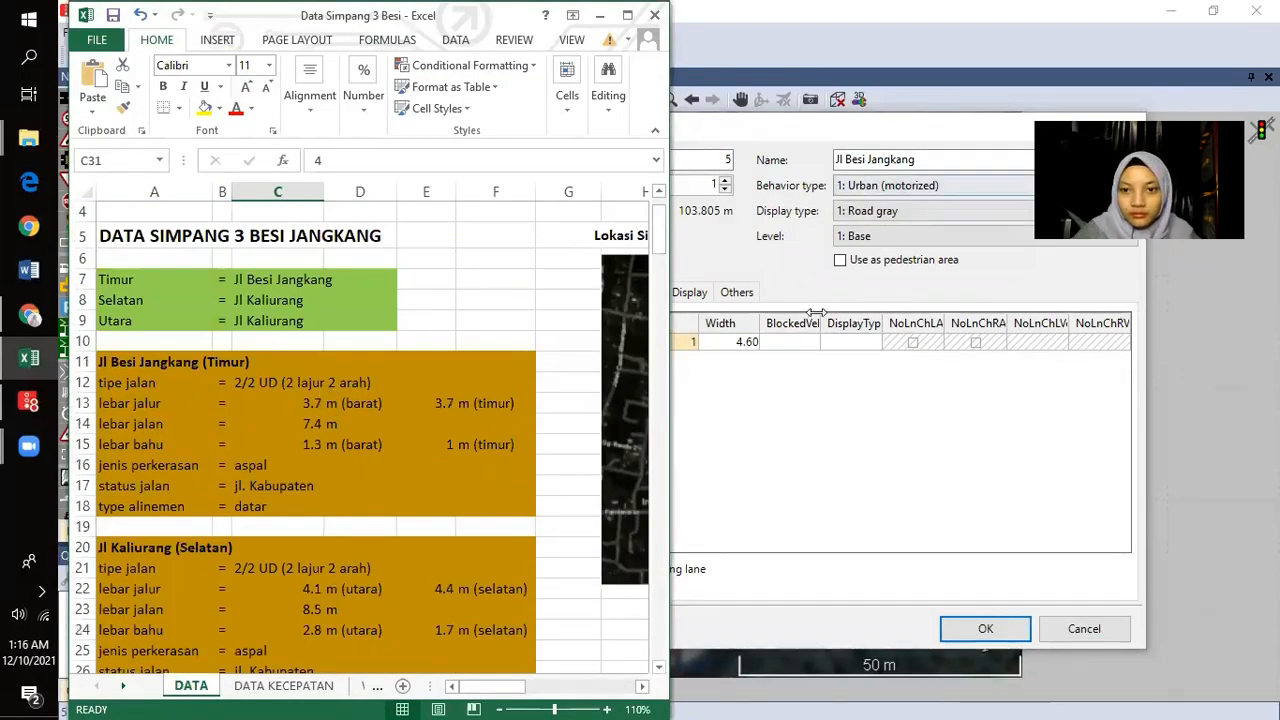
{"action": "left_click", "coordinate": [742, 342]}
{"action": "type", "text": "3"}
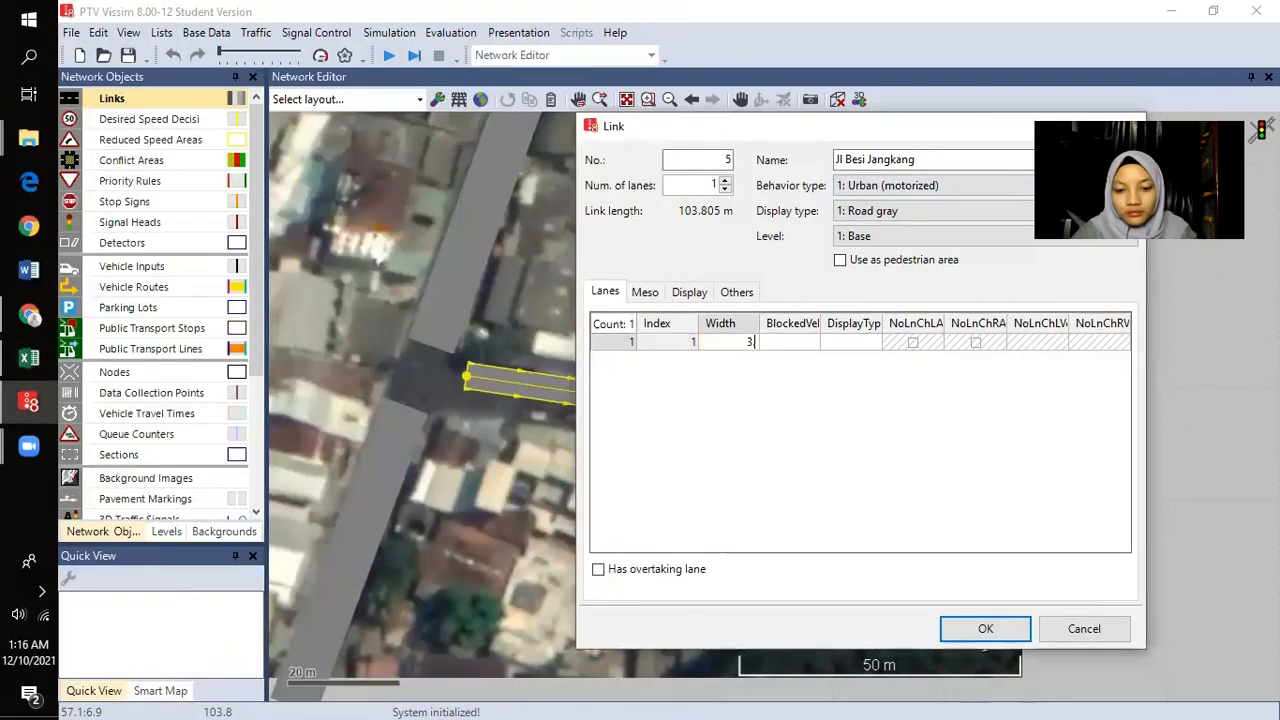
{"action": "type", "text": ".7"}
{"action": "left_click", "coordinate": [985, 628]}
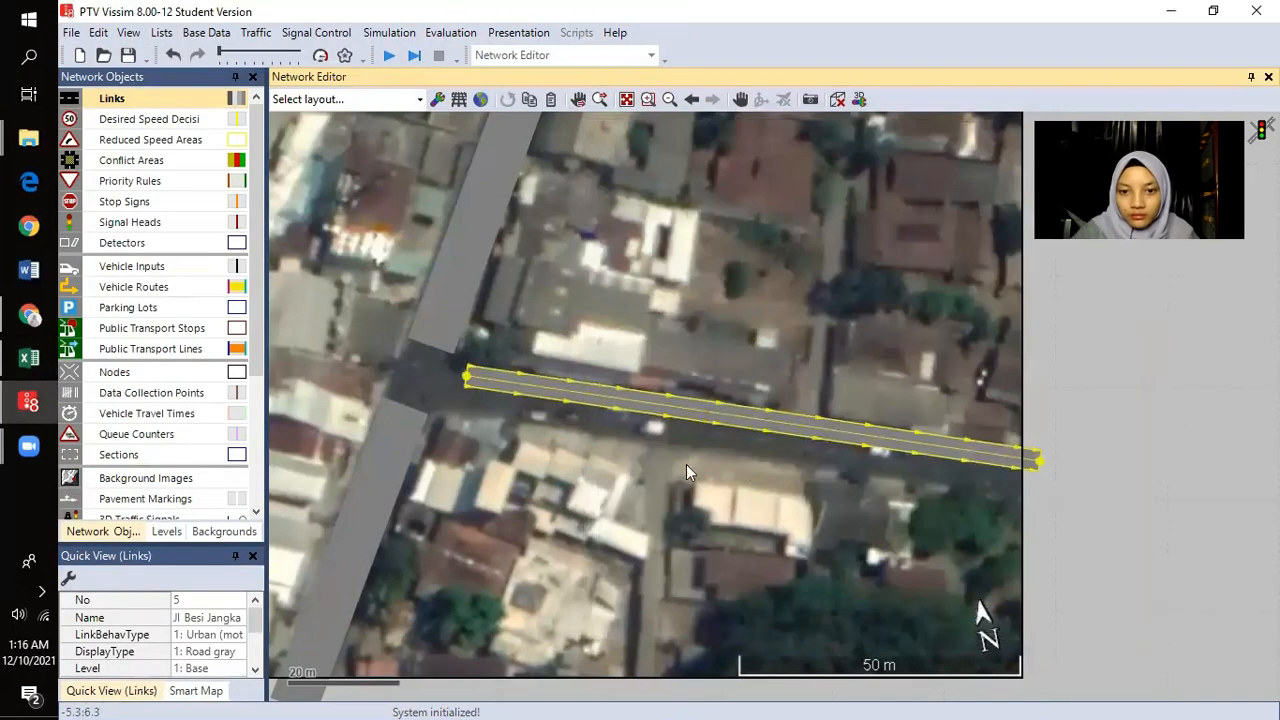
- Duplicate the Jl Besi Jangkang link and invert the copy's direction
{"action": "key", "text": "ctrl+v"}
{"action": "right_click", "coordinate": [640, 458]}
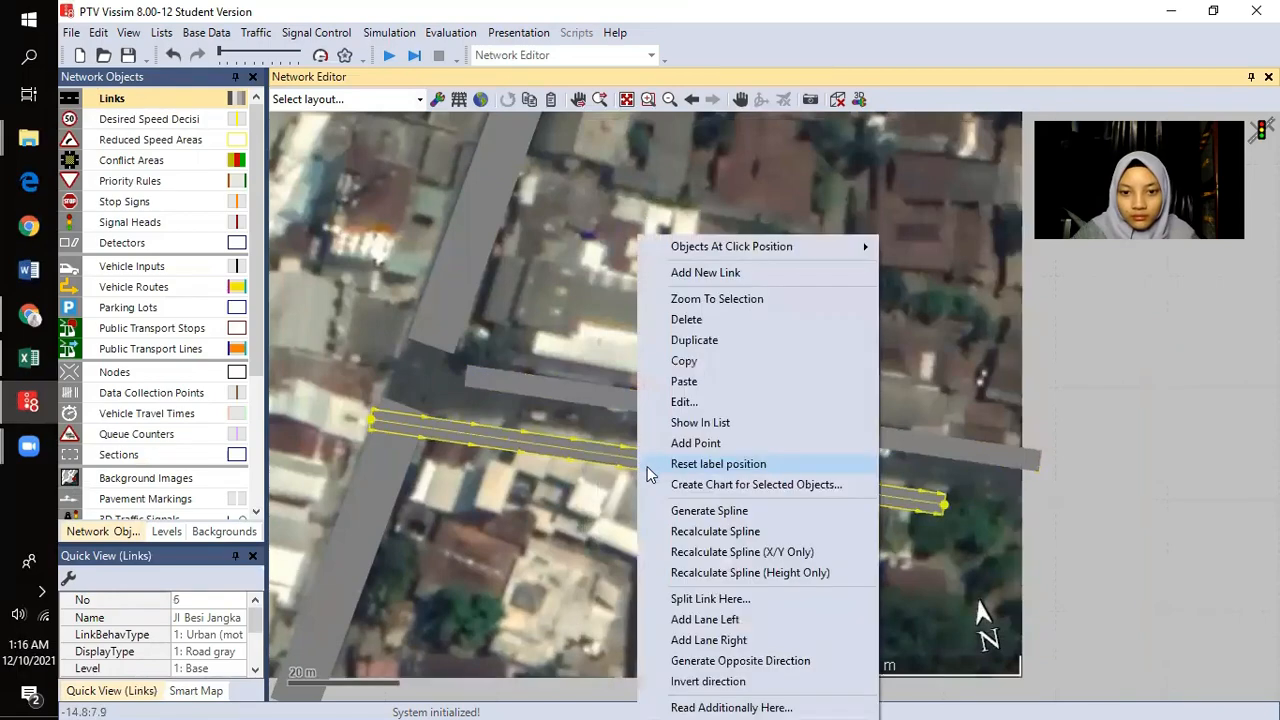
{"action": "left_click", "coordinate": [706, 681]}
- Reposition the two Jl Besi Jangkang links so they lie edge to edge over the eastern road, with the copy on the south side
{"action": "scroll", "coordinate": [442, 432], "scroll_direction": "up", "scroll_amount": 3}
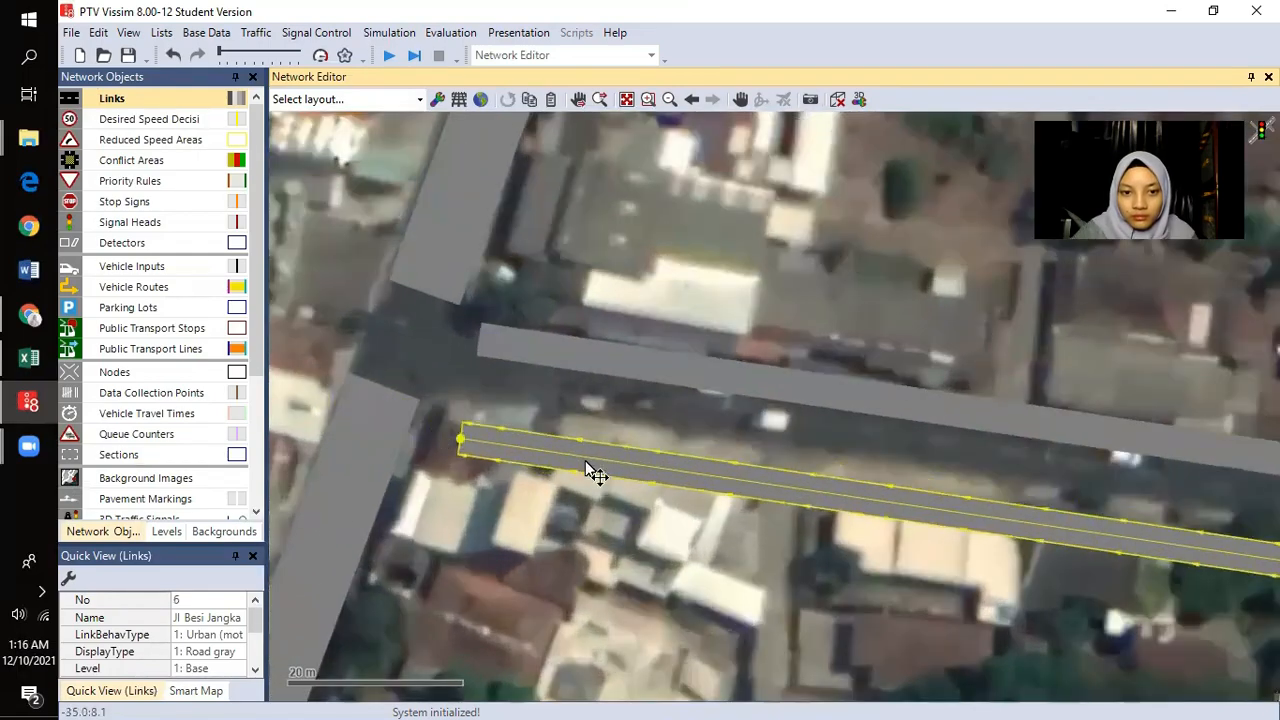
{"action": "scroll", "coordinate": [495, 445], "scroll_direction": "down", "scroll_amount": 3}
{"action": "left_click", "coordinate": [731, 421]}
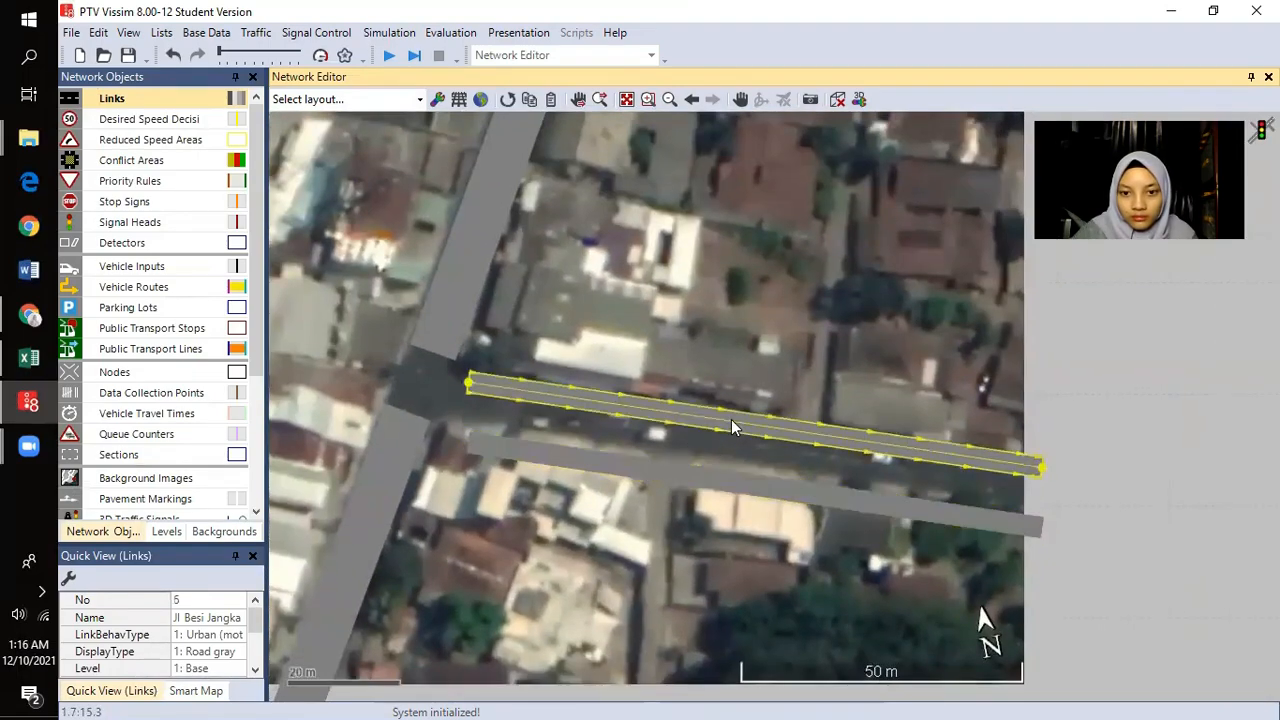
{"action": "left_click_drag", "start_coordinate": [736, 460], "coordinate": [729, 443]}
{"action": "mouse_move", "coordinate": [465, 402]}
{"action": "left_mouse_down"}
{"action": "mouse_move", "coordinate": [455, 413]}
{"action": "mouse_move", "coordinate": [457, 387]}
{"action": "left_mouse_up"}
{"action": "left_click", "coordinate": [579, 458]}
{"action": "mouse_move", "coordinate": [596, 470]}
{"action": "left_mouse_down"}
{"action": "mouse_move", "coordinate": [583, 455]}
{"action": "mouse_move", "coordinate": [596, 446]}
{"action": "left_mouse_up"}
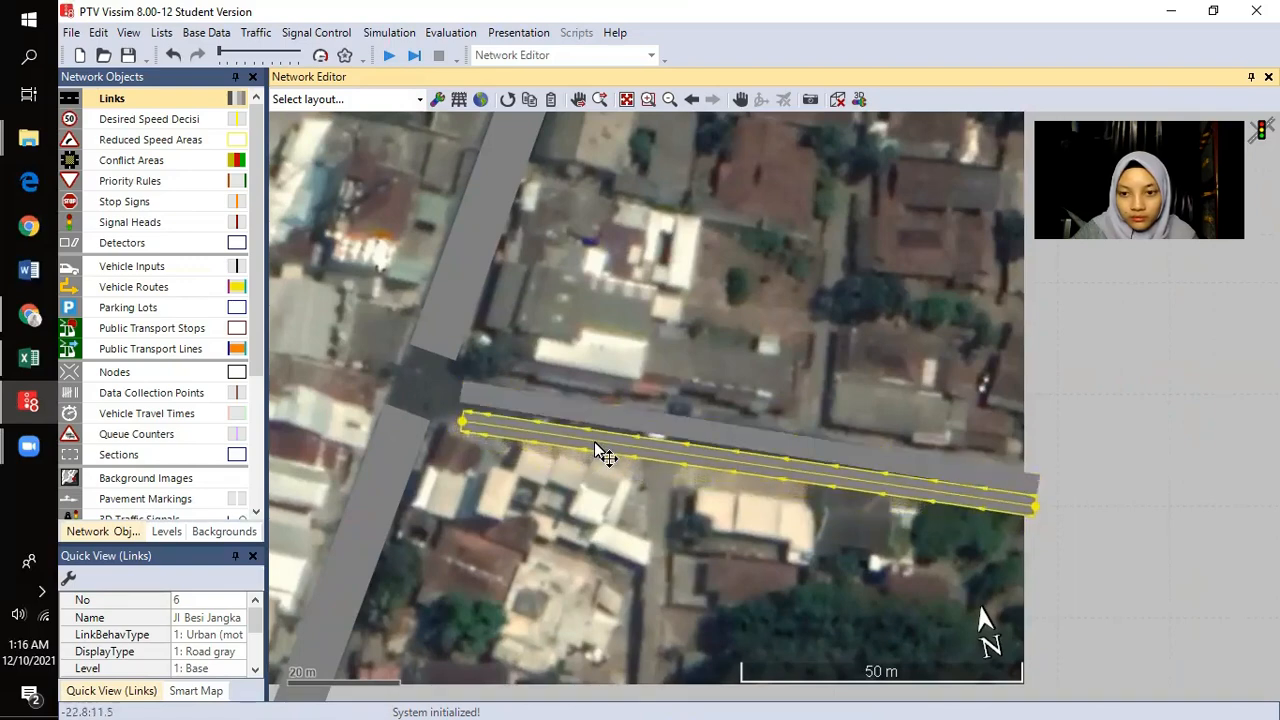
{"action": "scroll", "coordinate": [455, 412], "scroll_direction": "up", "scroll_amount": 5}
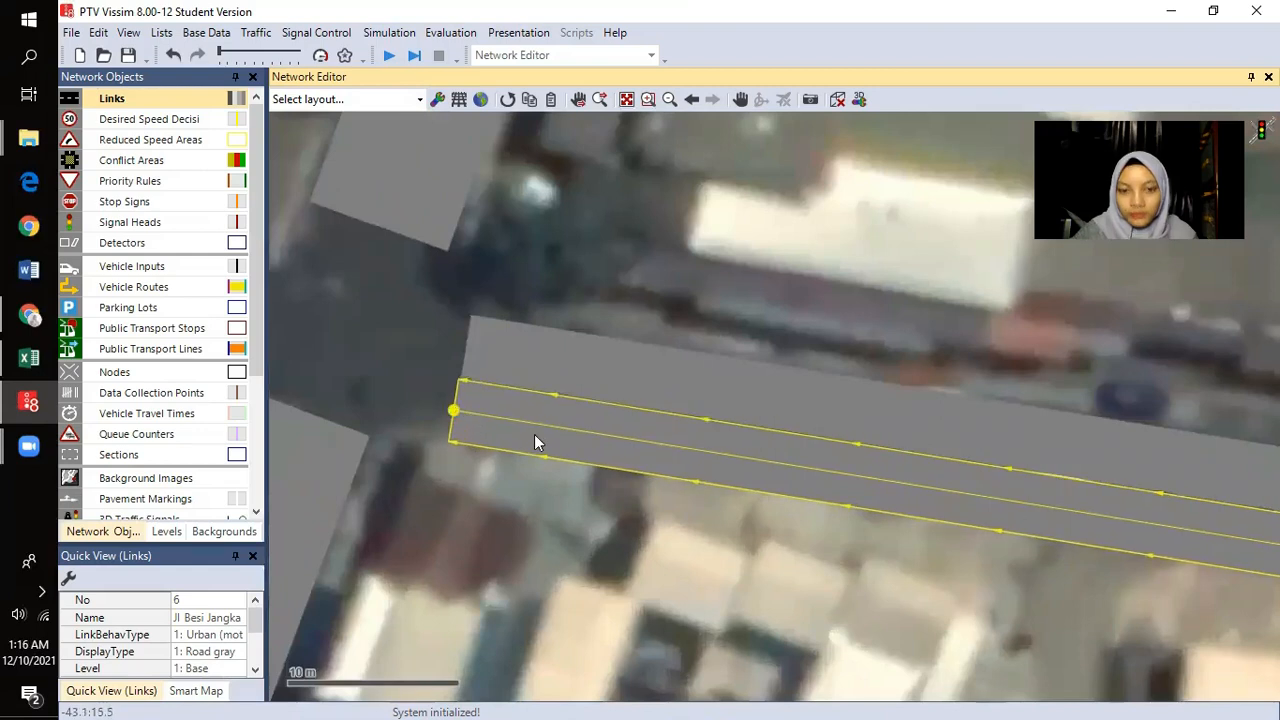
{"action": "scroll", "coordinate": [534, 443], "scroll_direction": "down", "scroll_amount": 5}
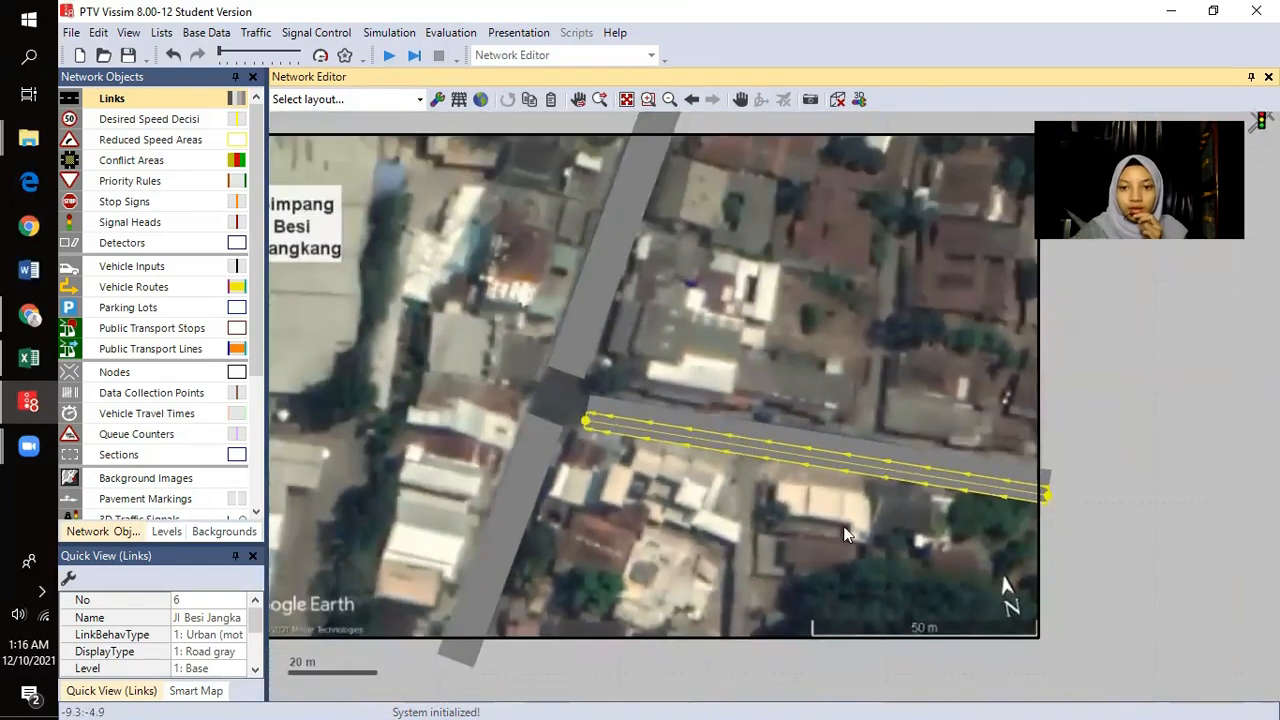
{"action": "left_click", "coordinate": [1096, 502]}
- Examine the link ends and travel directions around the junction, including the western Jl Kaliurang Selatan link
{"action": "left_click_drag", "start_coordinate": [595, 561], "coordinate": [640, 541]}
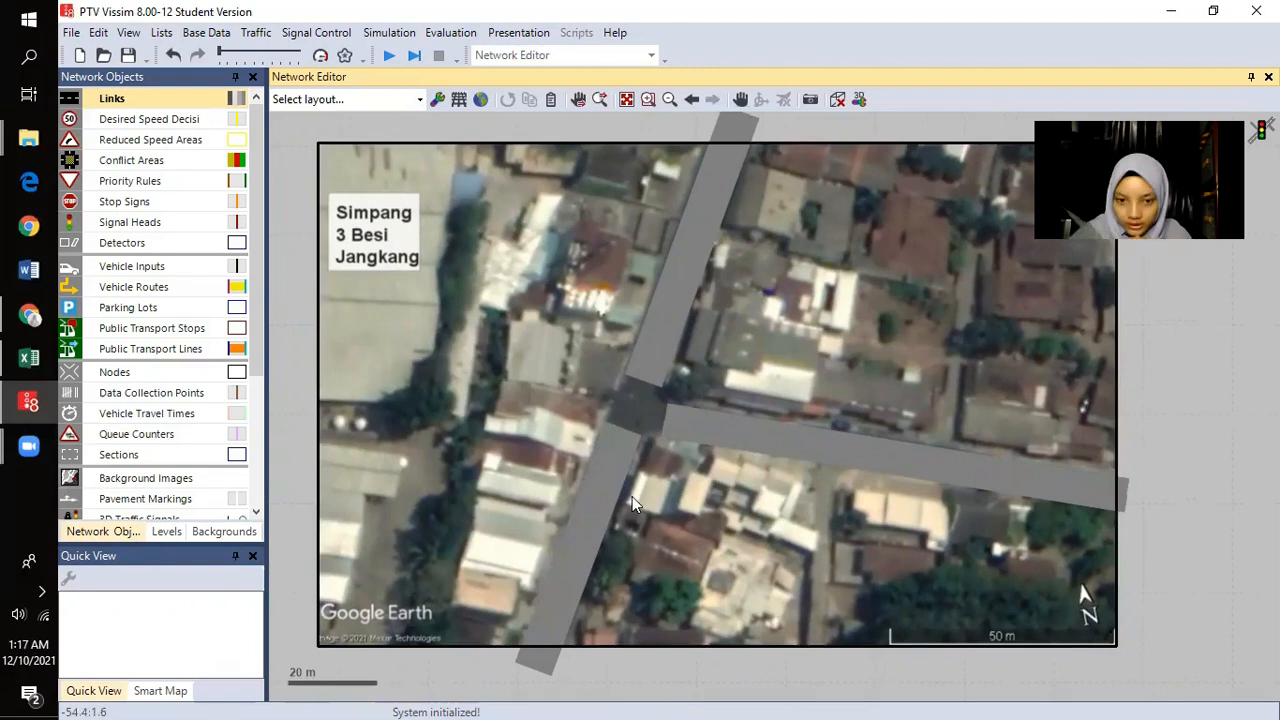
{"action": "scroll", "coordinate": [584, 474], "scroll_direction": "up", "scroll_amount": 1}
{"action": "scroll", "coordinate": [603, 417], "scroll_direction": "up", "scroll_amount": 1}
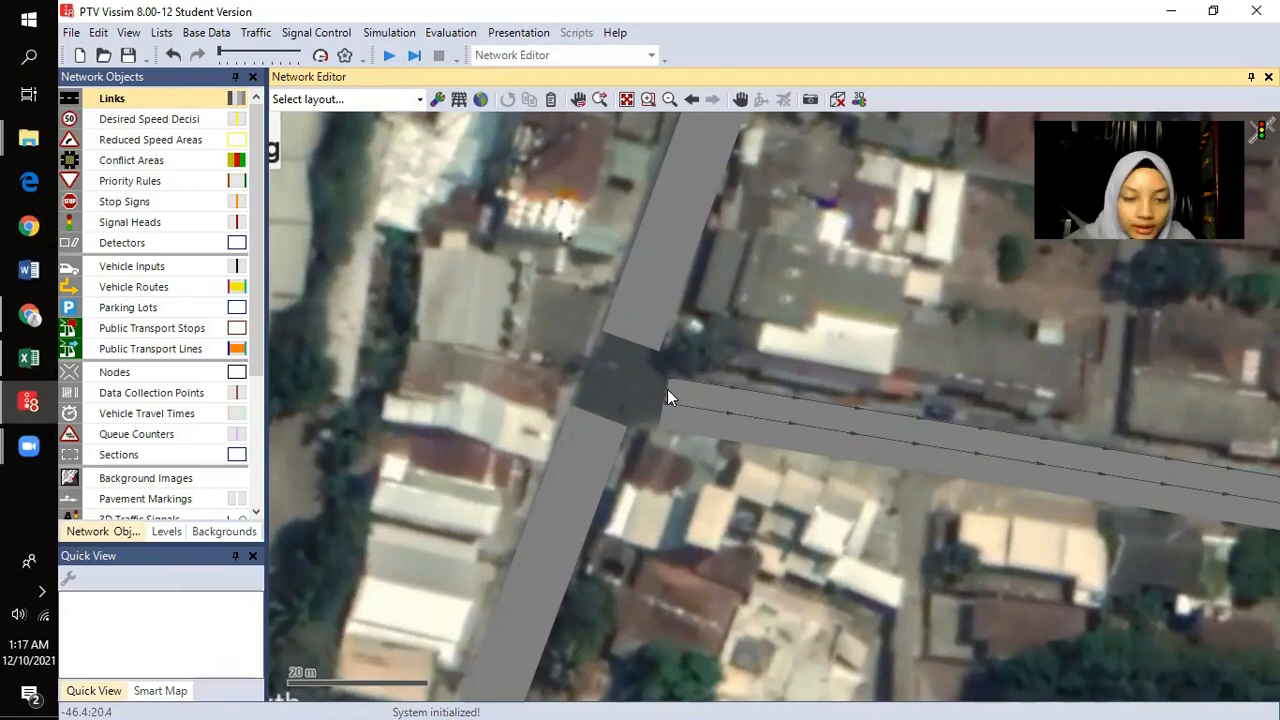
{"action": "left_click_drag", "start_coordinate": [540, 456], "coordinate": [530, 421]}
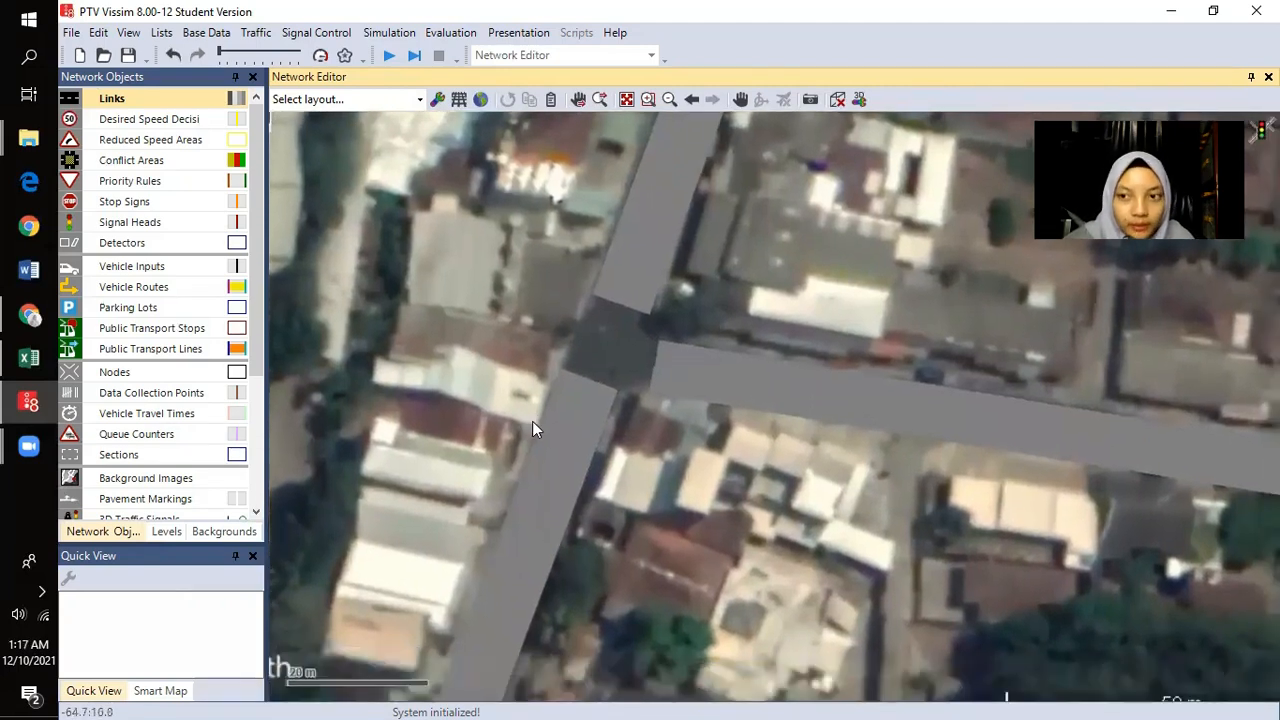
{"action": "left_click", "coordinate": [540, 425]}
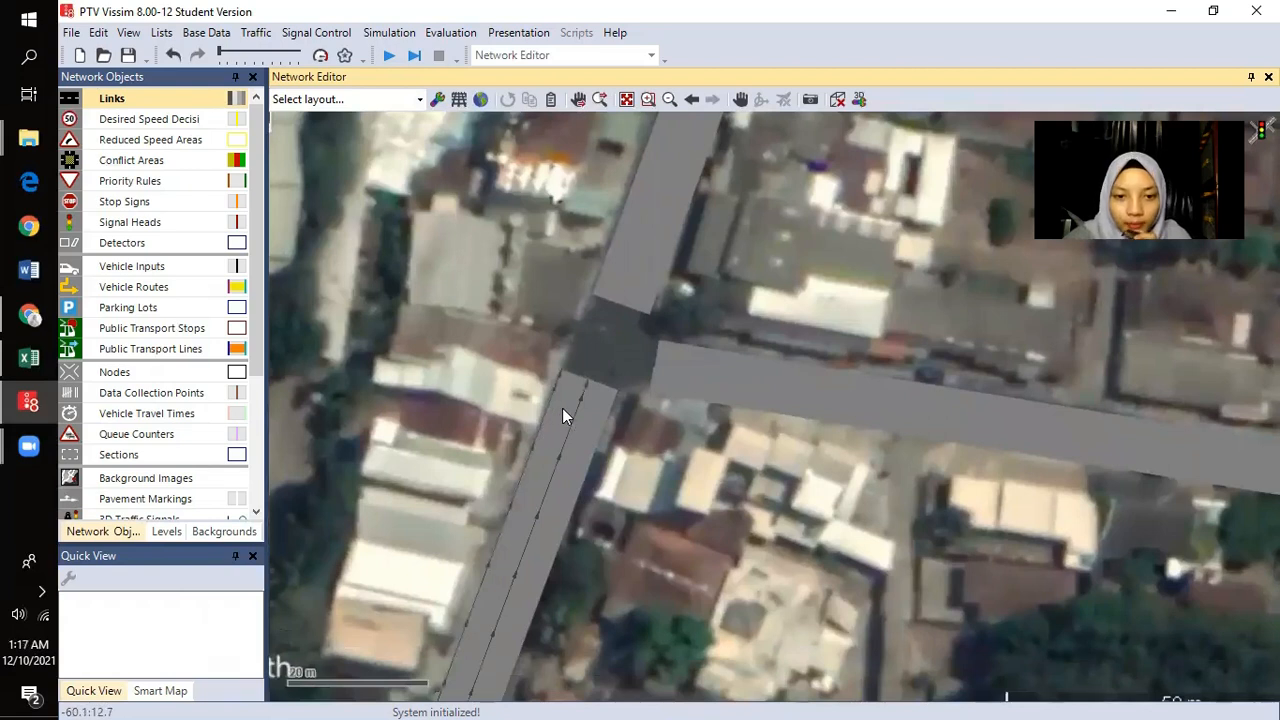
{"action": "left_click", "coordinate": [560, 417]}
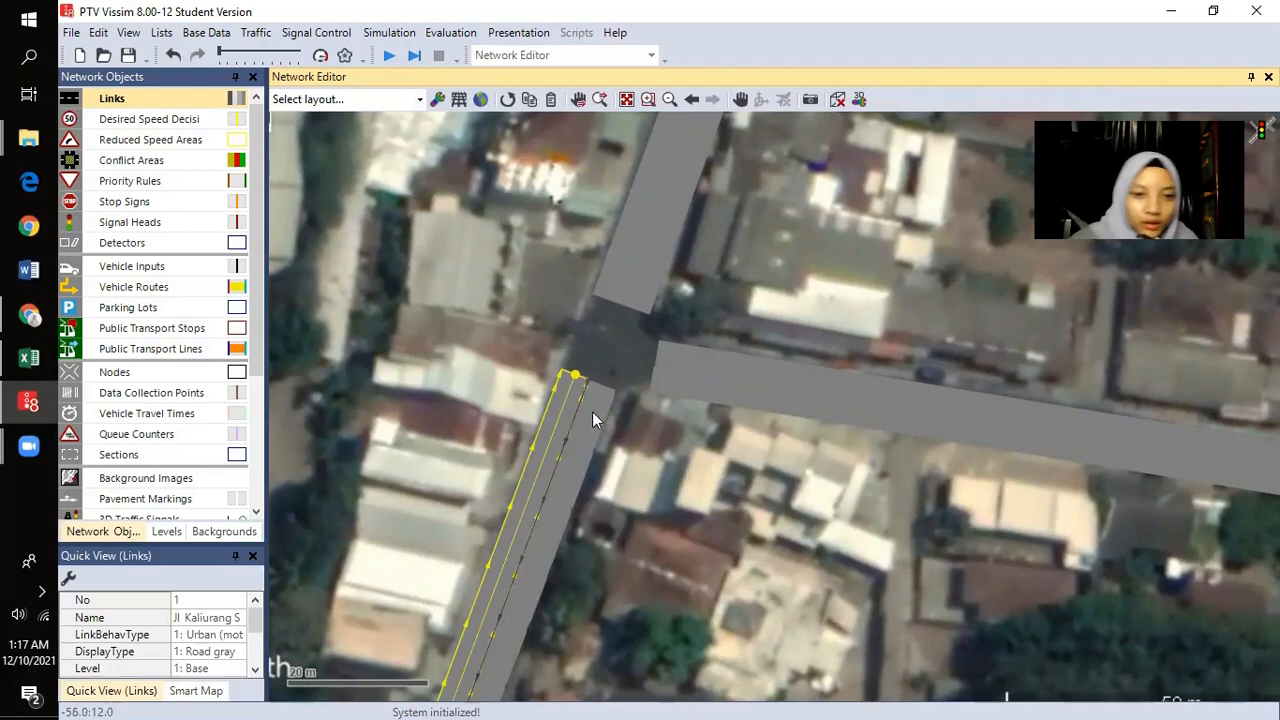
{"action": "scroll", "coordinate": [592, 440], "scroll_direction": "down", "scroll_amount": 3}
{"action": "left_click", "coordinate": [1070, 533]}
{"action": "scroll", "coordinate": [594, 438], "scroll_direction": "up", "scroll_amount": 5}
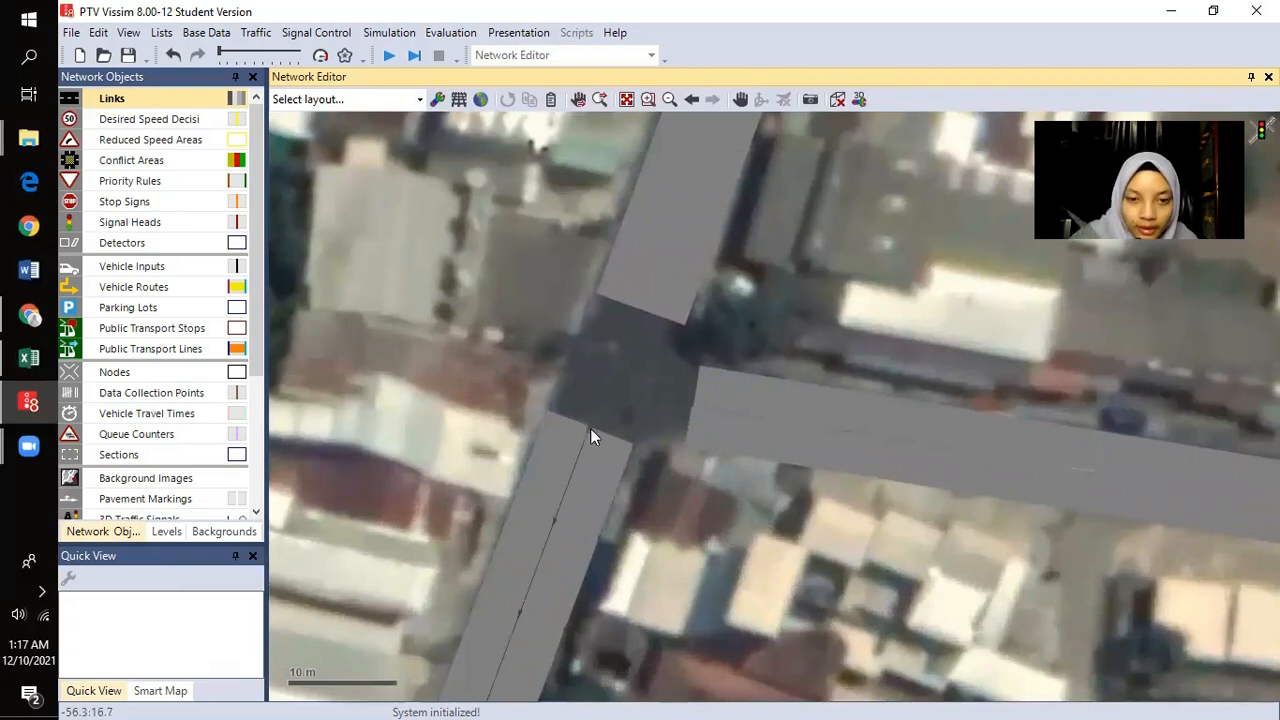
{"action": "left_click_drag", "start_coordinate": [590, 440], "coordinate": [571, 428]}
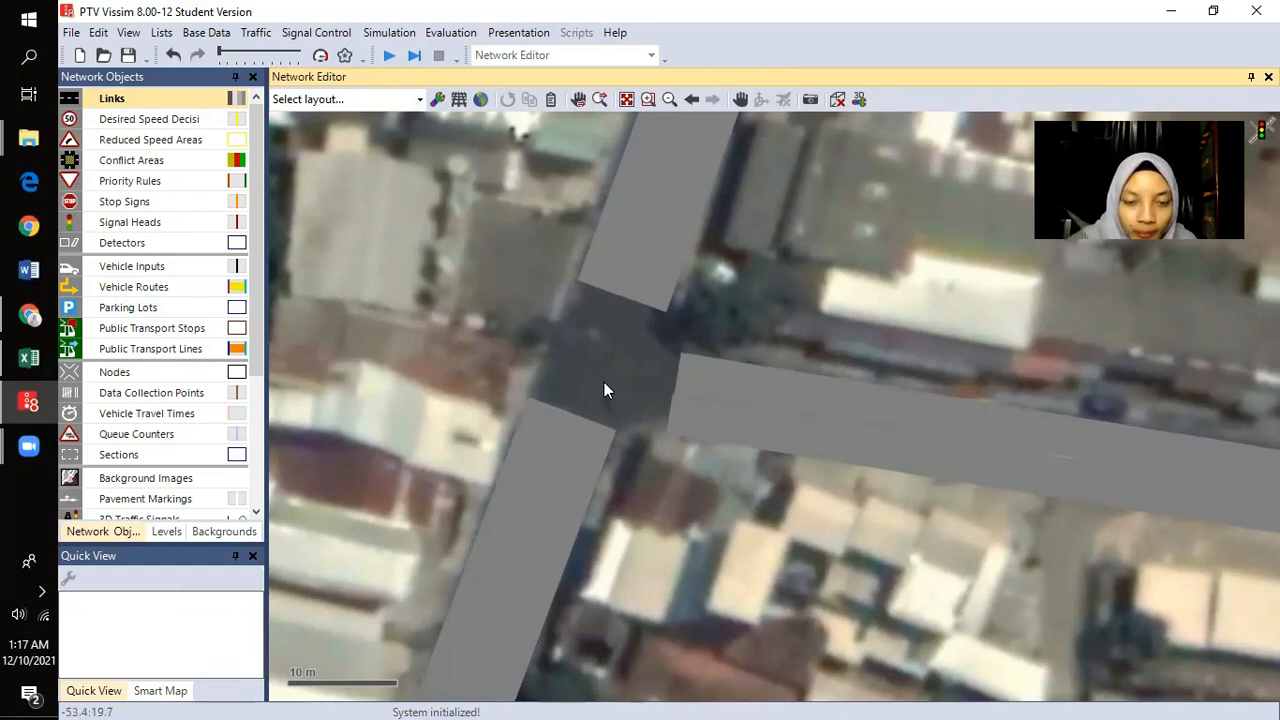
{"action": "left_click_drag", "start_coordinate": [604, 382], "coordinate": [596, 408]}
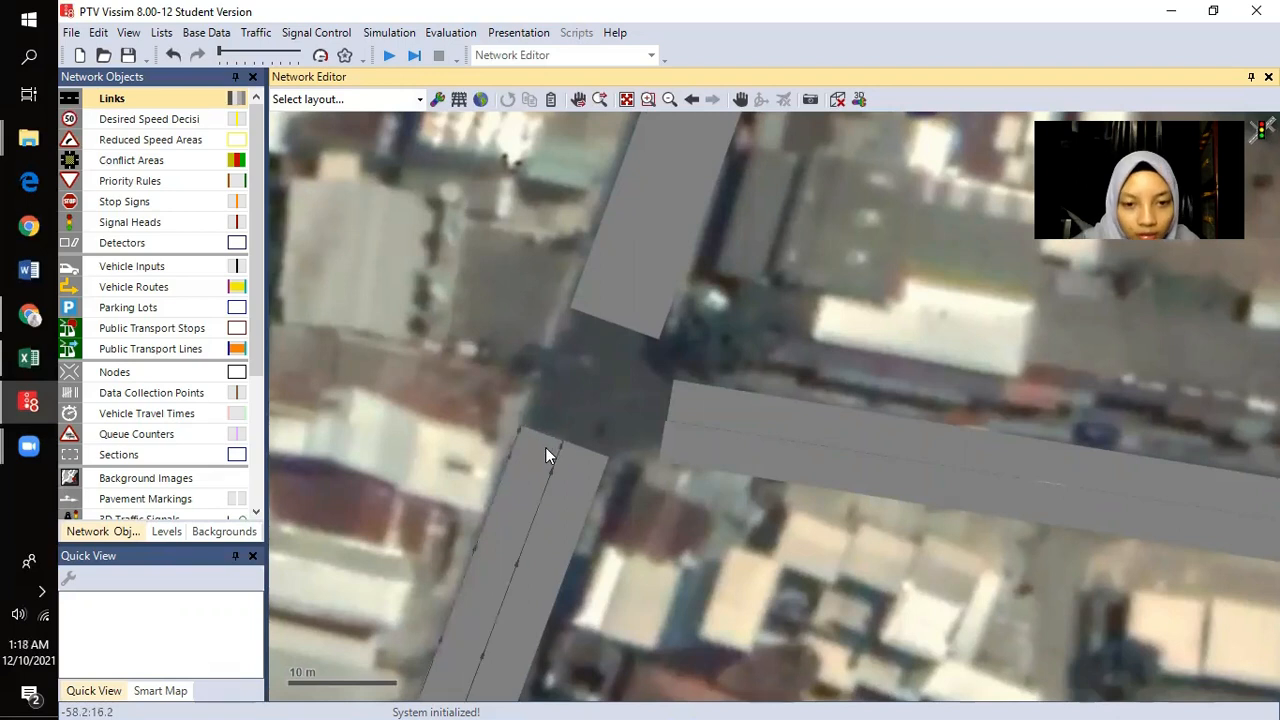
- Draw a connector about 14.3 m long from the western Jl Kaliurang Selatan link to the northern link and name it "S - U"
{"action": "left_click_drag", "start_coordinate": [544, 442], "coordinate": [602, 297]}
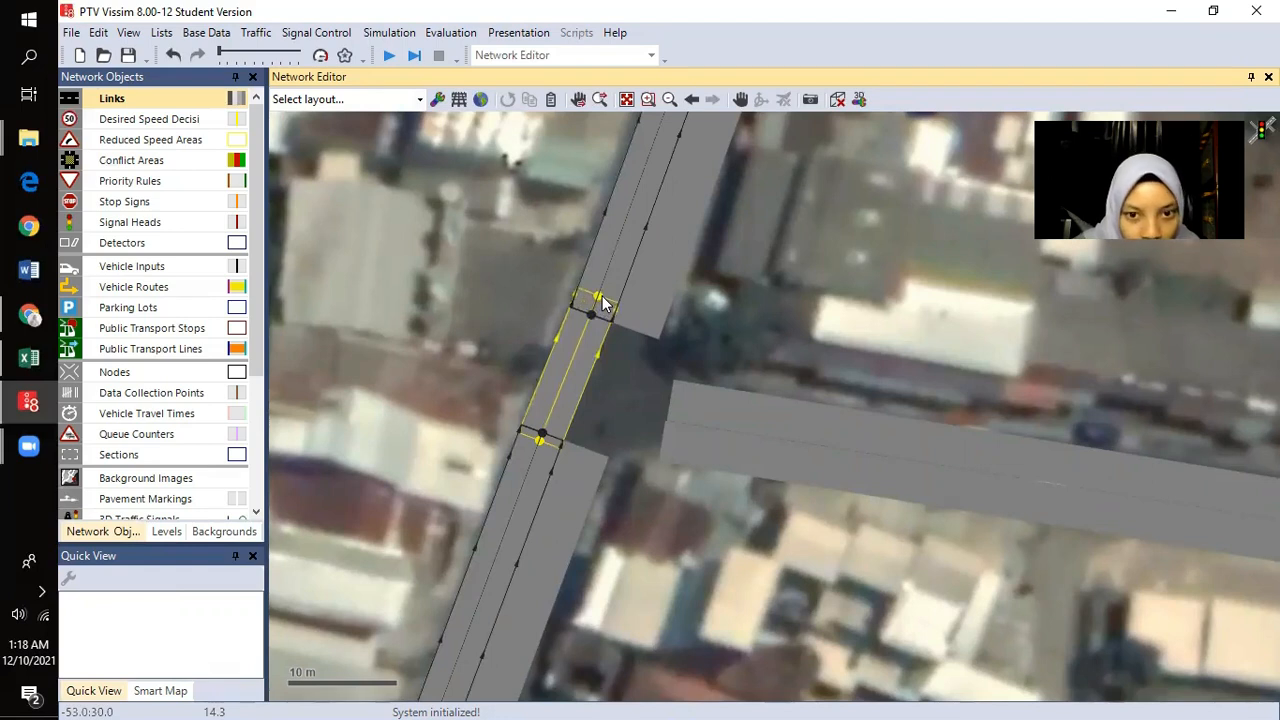
{"action": "left_click_drag", "start_coordinate": [600, 296], "coordinate": [602, 296]}
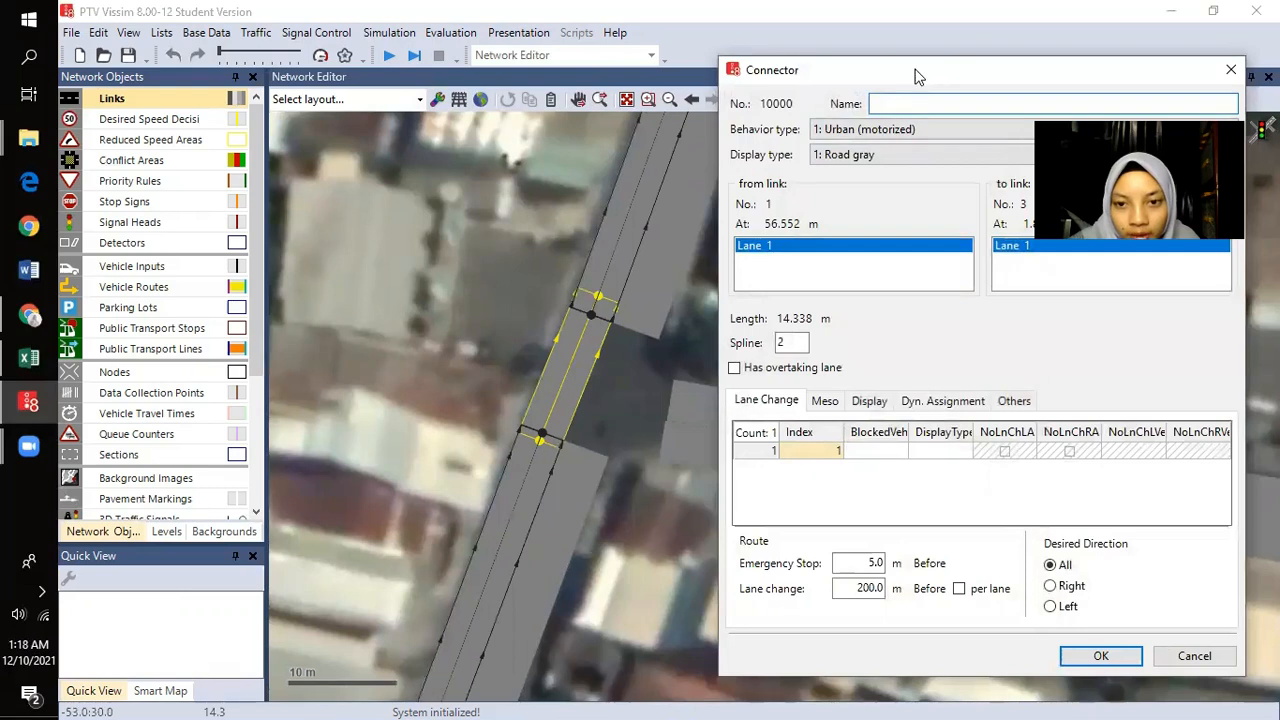
{"action": "left_click_drag", "start_coordinate": [925, 69], "coordinate": [765, 45]}
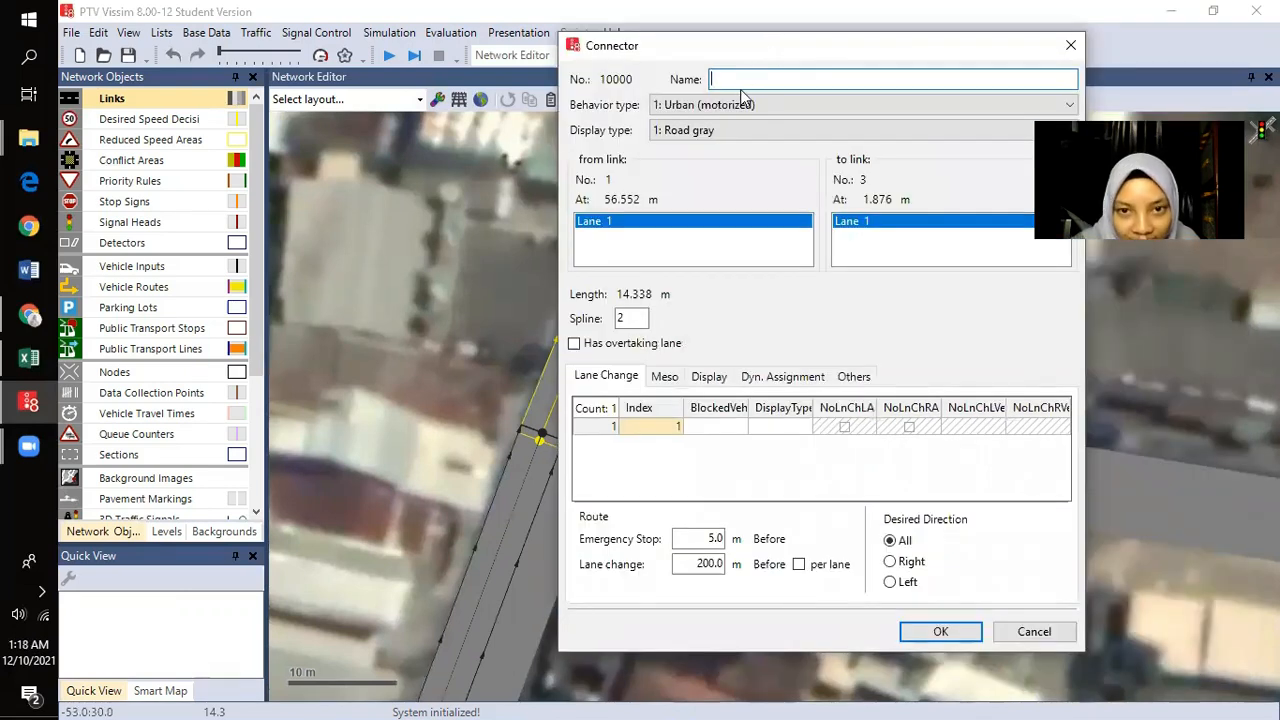
{"action": "left_click_drag", "start_coordinate": [770, 55], "coordinate": [816, 49]}
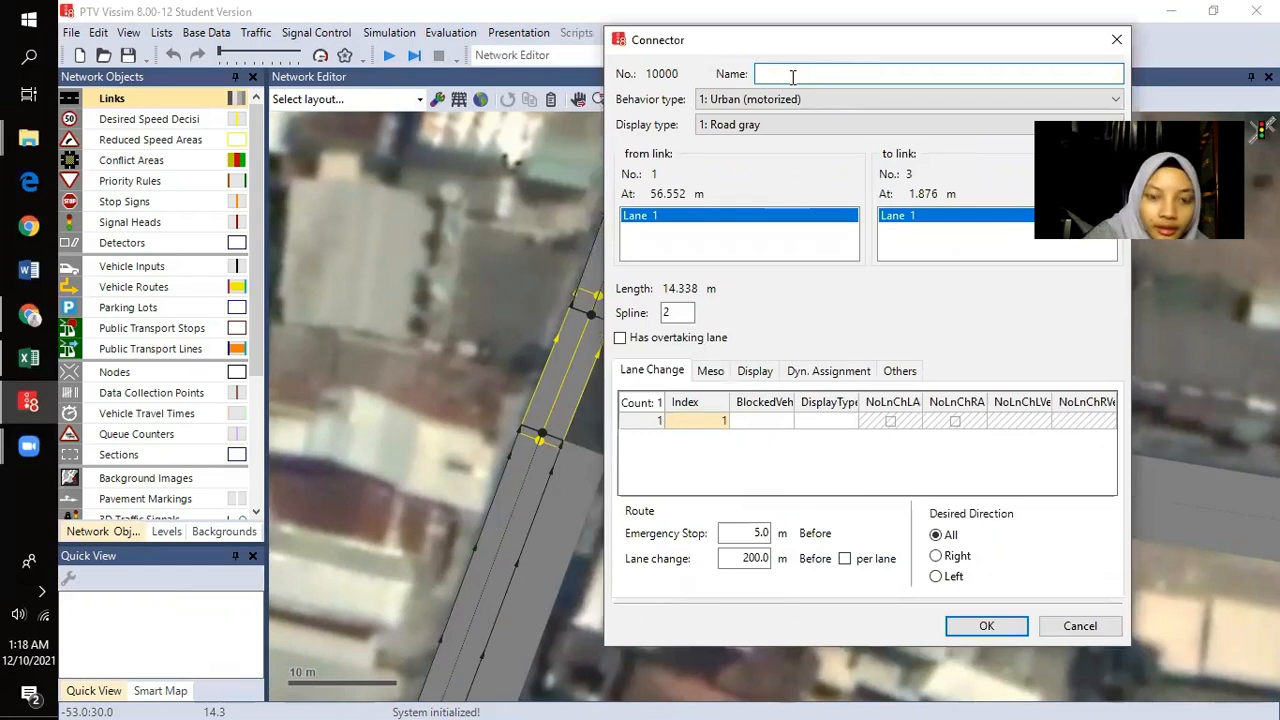
{"action": "key", "text": "BackSpace"}
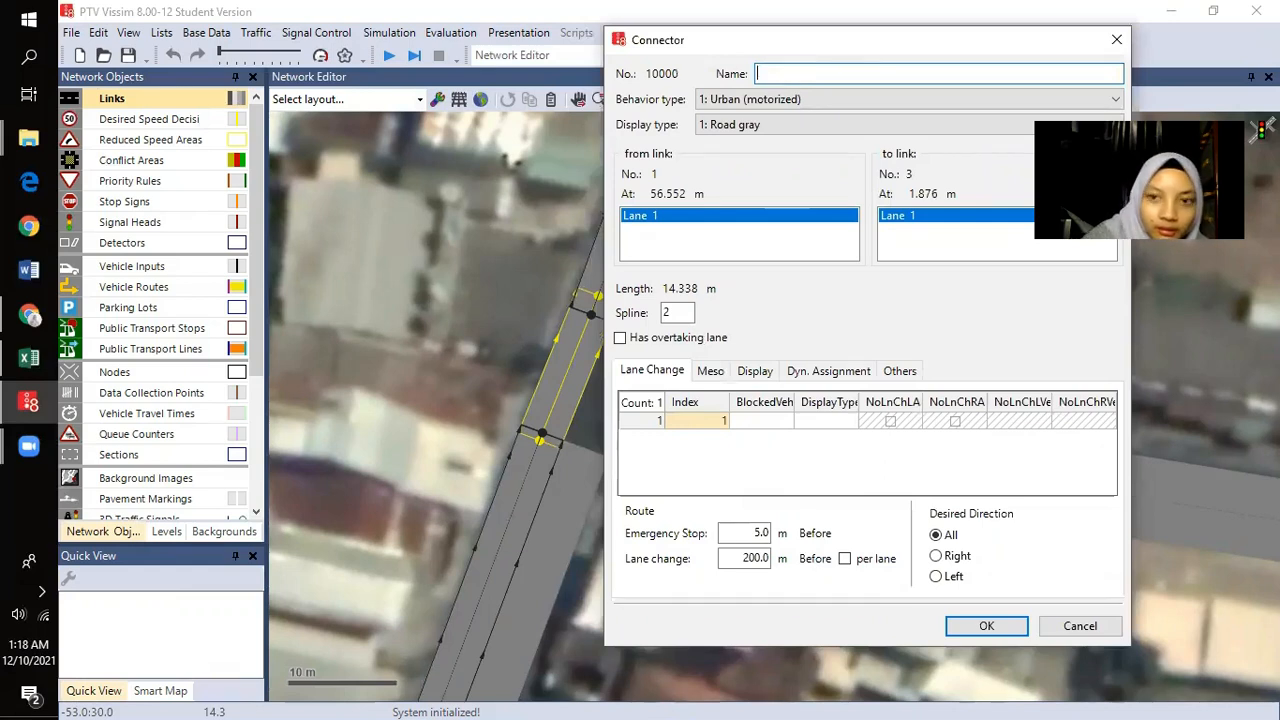
{"action": "type", "text": "S - U"}
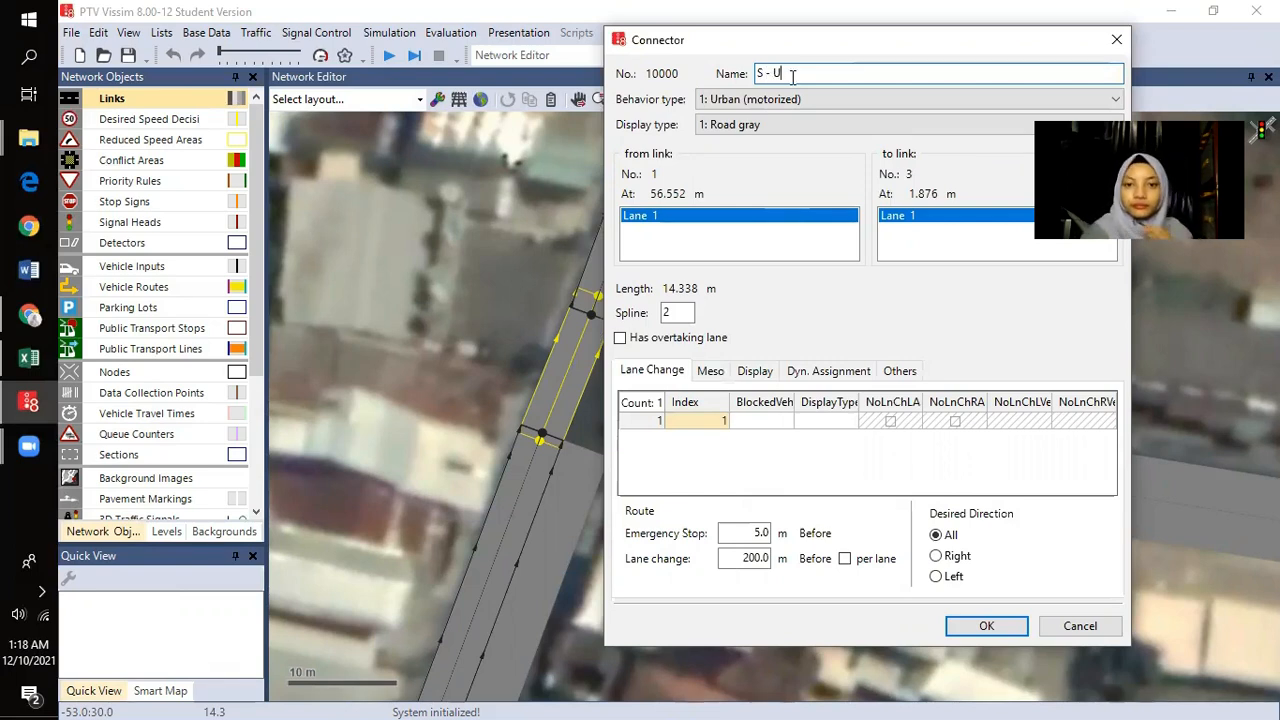
{"action": "left_click_drag", "start_coordinate": [779, 70], "coordinate": [738, 88]}
{"action": "type", "text": "s"}
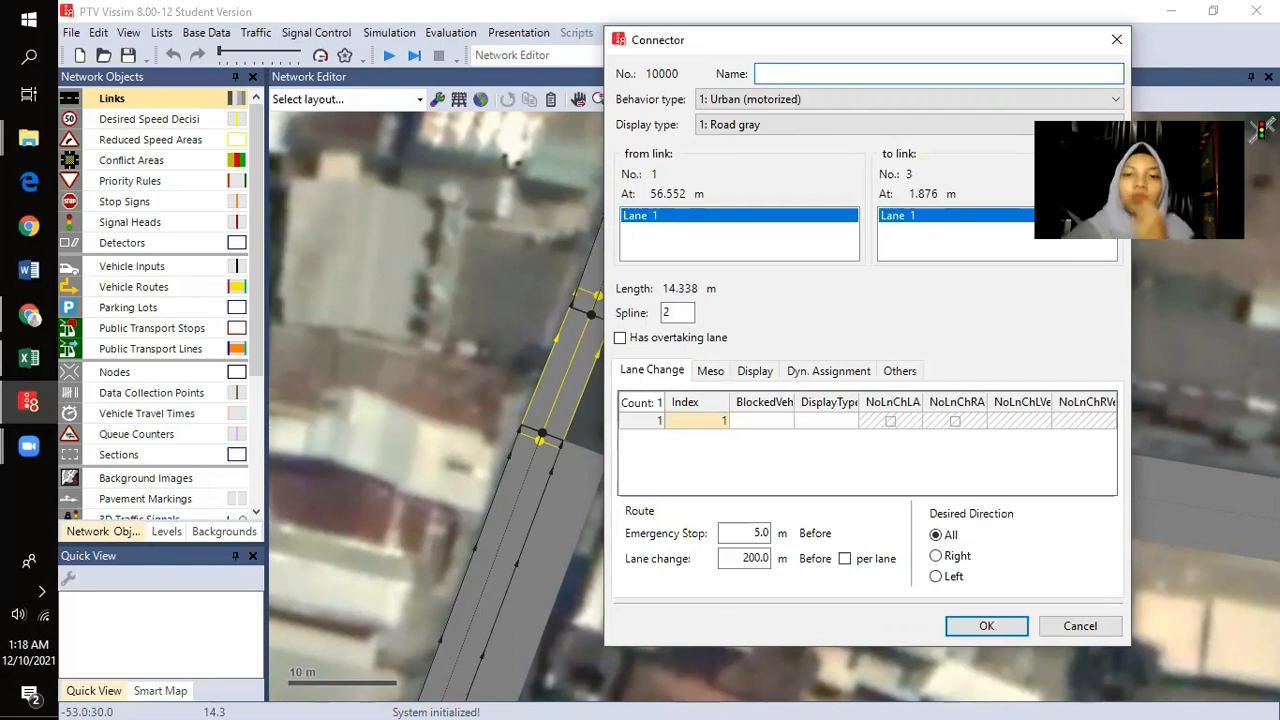
{"action": "type", "text": "S - U"}
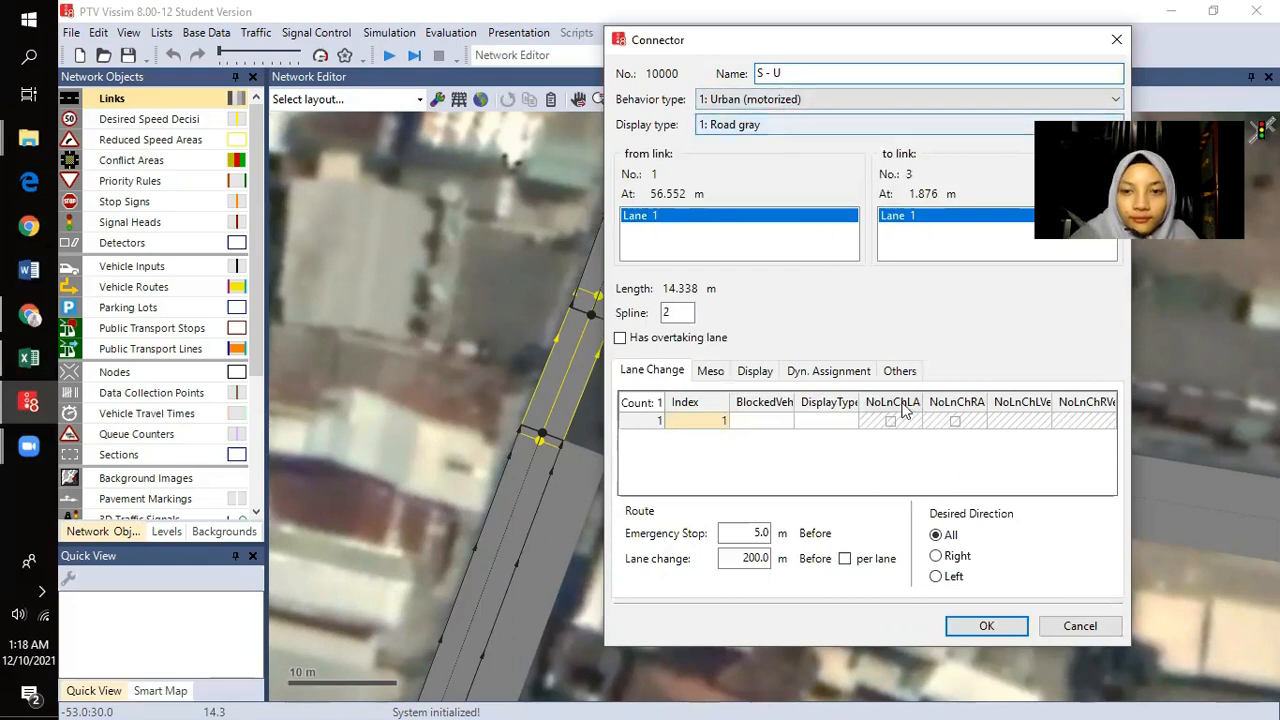
- Set the S - U connector's spline to 10, choose the Urban (motorized) behavior type and accept the connector
{"action": "double_click", "coordinate": [676, 318]}
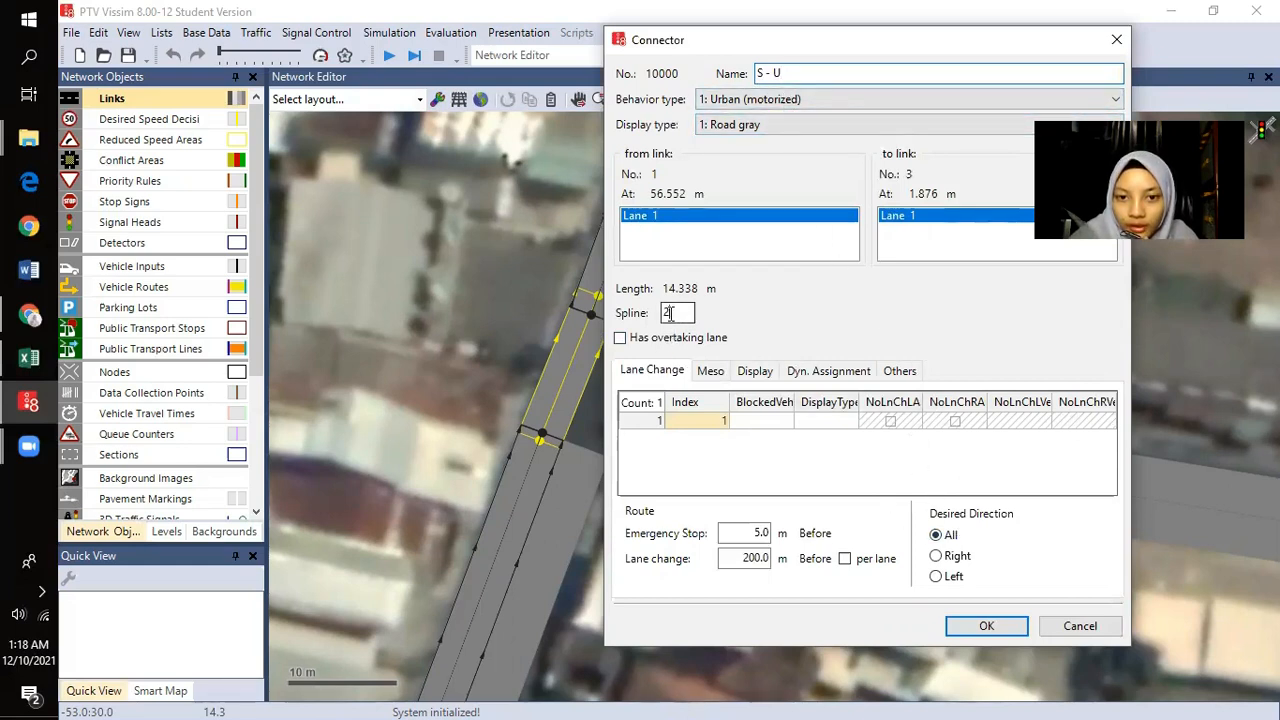
{"action": "type", "text": "10"}
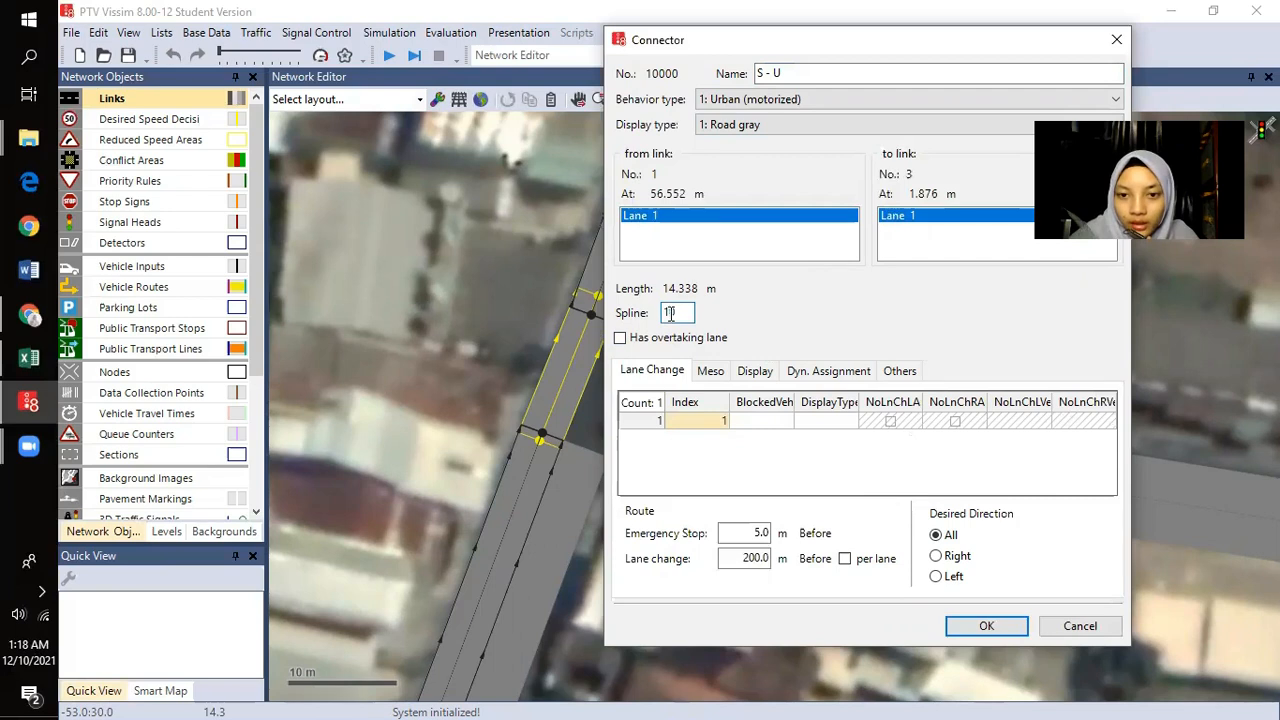
{"action": "left_click", "coordinate": [740, 100]}
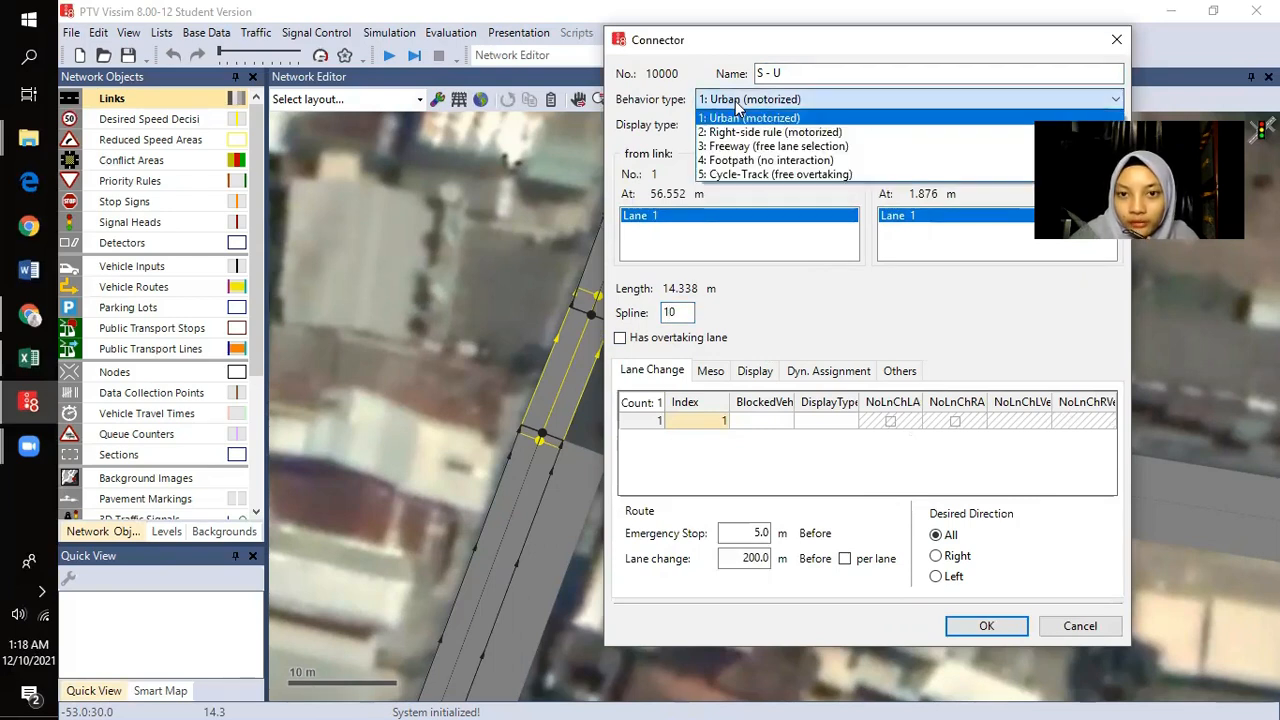
{"action": "left_click", "coordinate": [738, 119]}
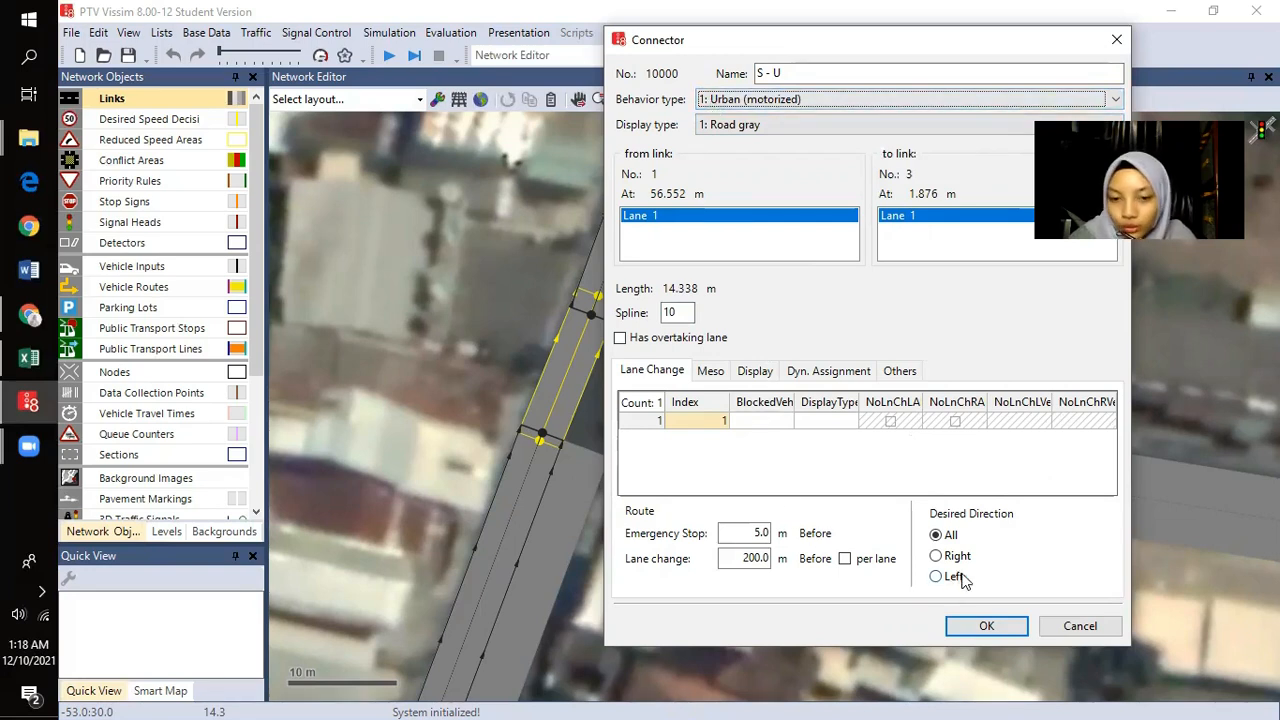
{"action": "left_click", "coordinate": [980, 624]}
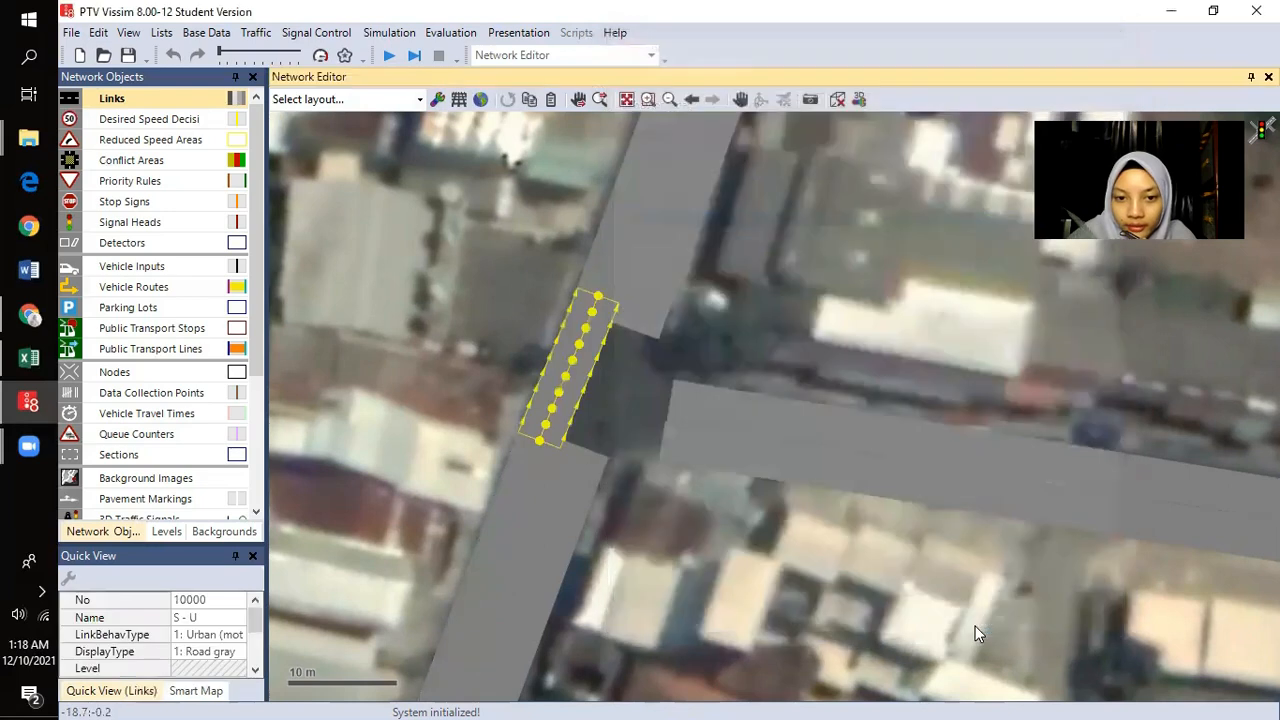
- Draw a curved connector about 16.4 m long from the southern approach link to the eastern road and name it "S - T"
{"action": "left_click_drag", "start_coordinate": [572, 433], "coordinate": [500, 493]}
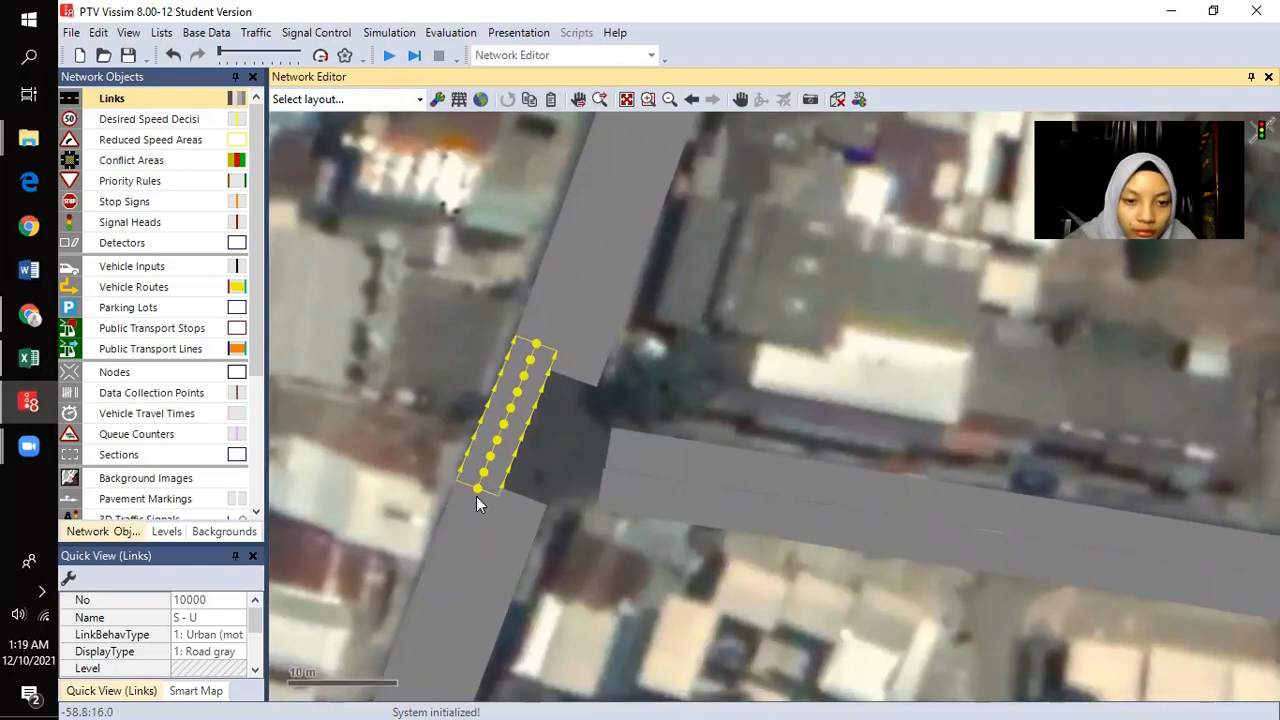
{"action": "left_click", "coordinate": [470, 501]}
{"action": "left_click", "coordinate": [553, 557]}
{"action": "left_click_drag", "start_coordinate": [465, 509], "coordinate": [614, 456]}
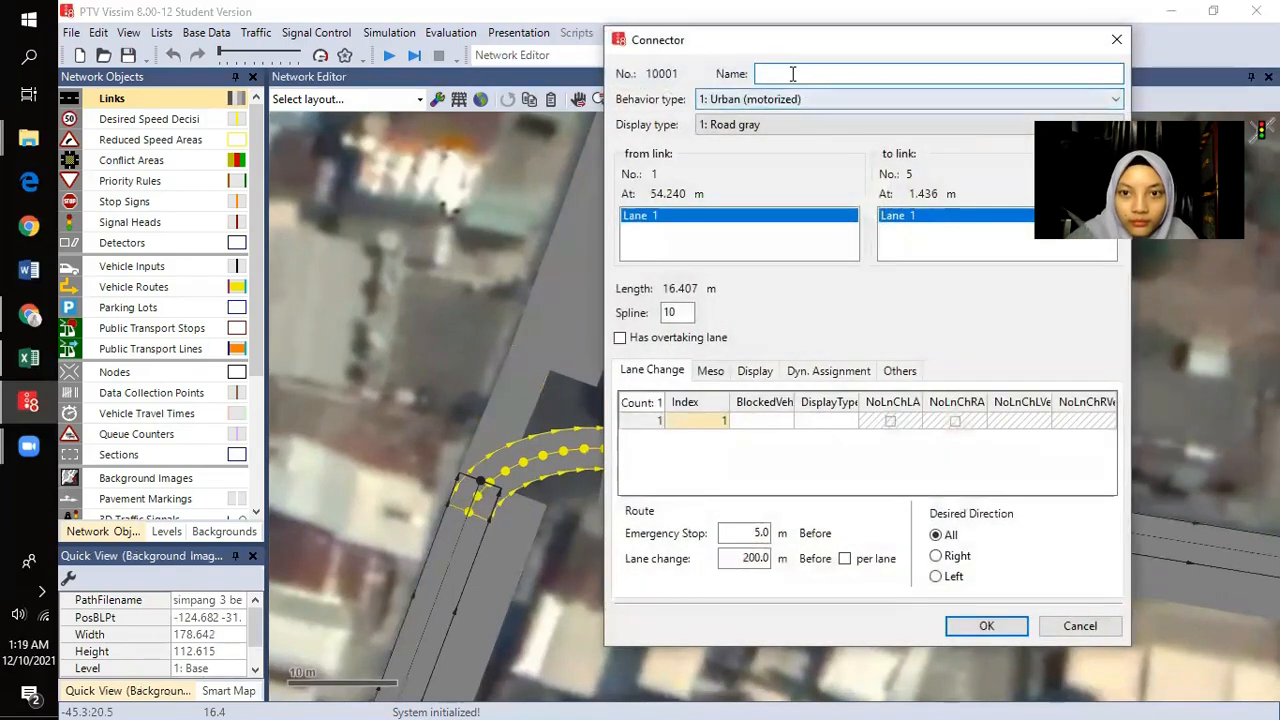
{"action": "type", "text": "S - T"}
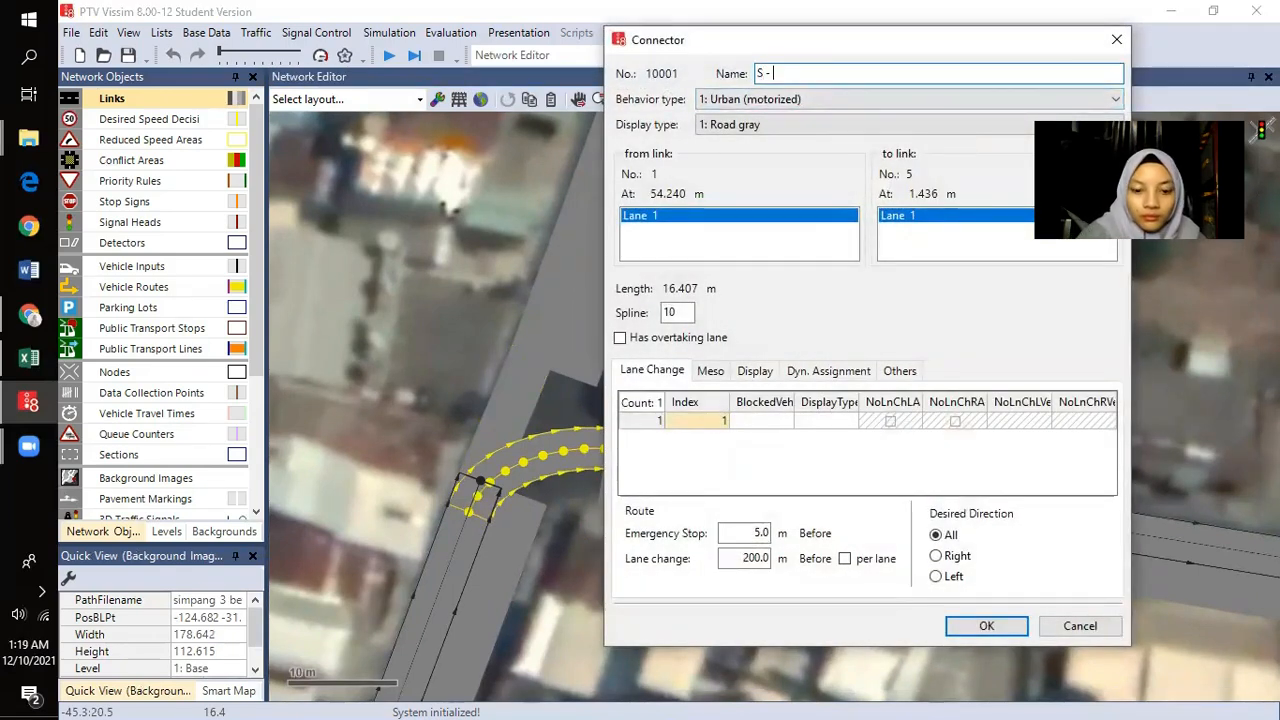
{"action": "left_click", "coordinate": [975, 620]}
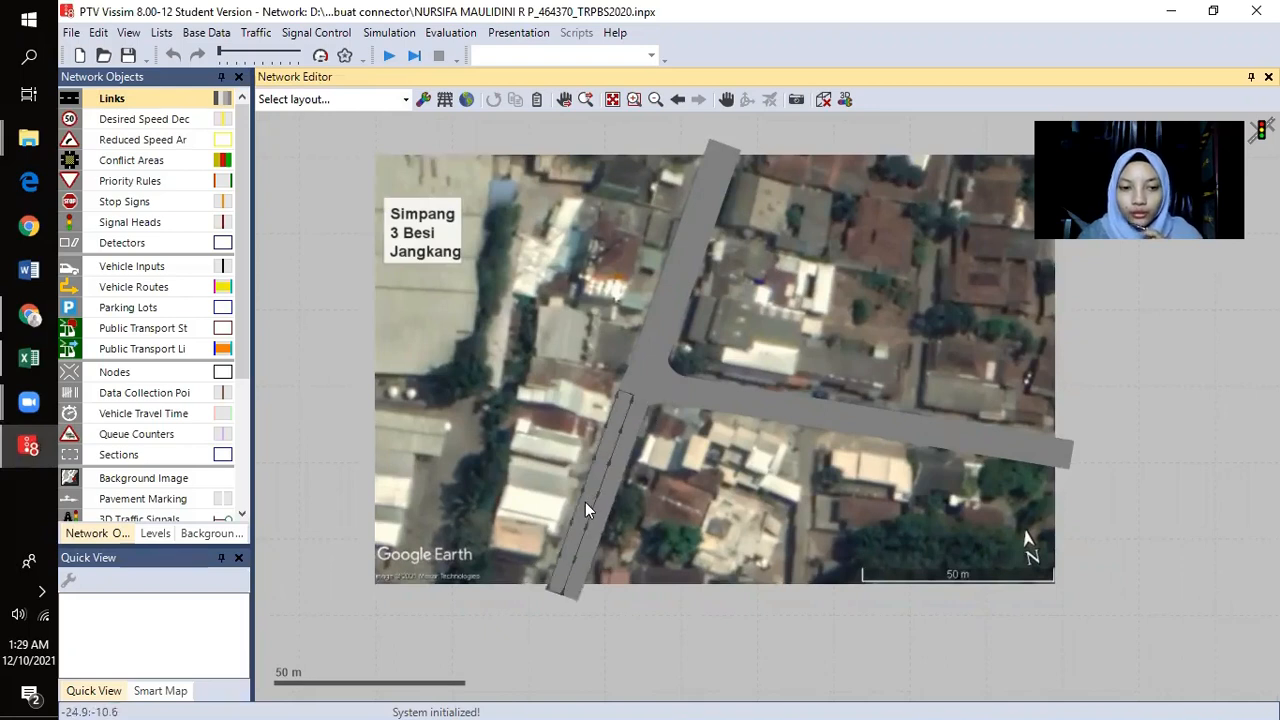
- Examine the finished links and connectors around the junction and the list of network object types
{"action": "scroll", "coordinate": [580, 510], "scroll_direction": "up", "scroll_amount": 3}
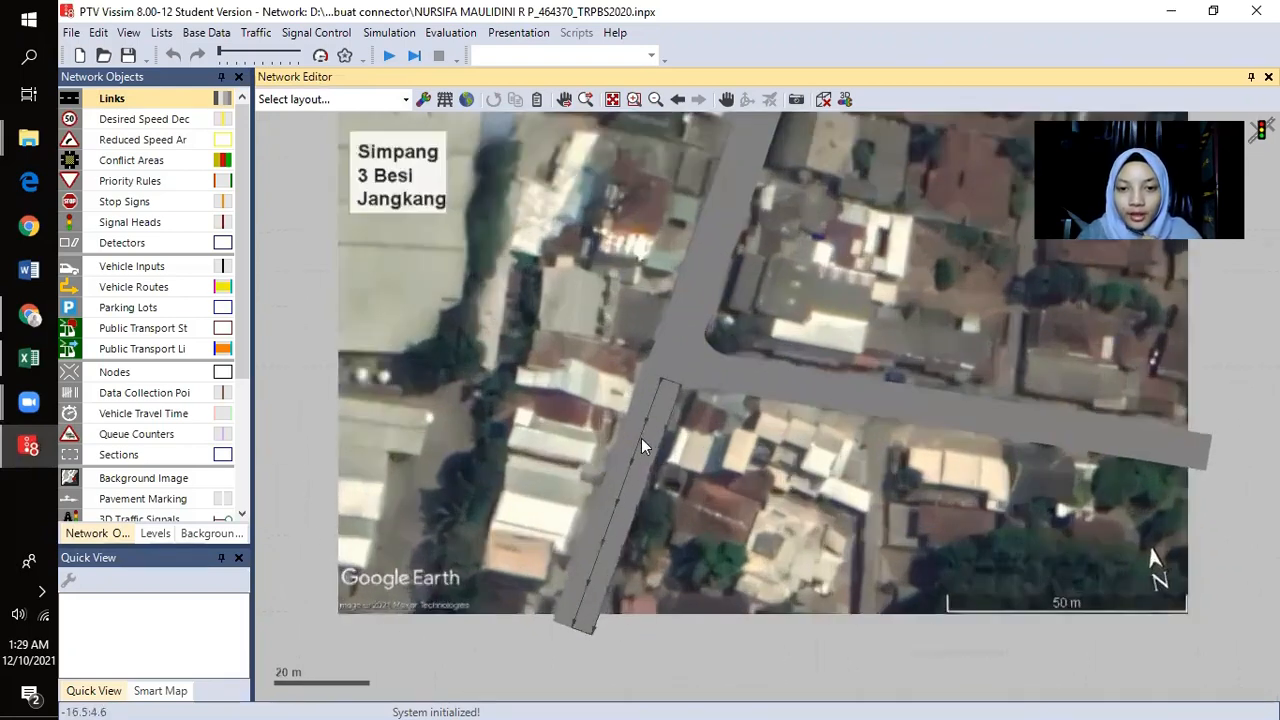
{"action": "scroll", "coordinate": [641, 438], "scroll_direction": "up", "scroll_amount": 3}
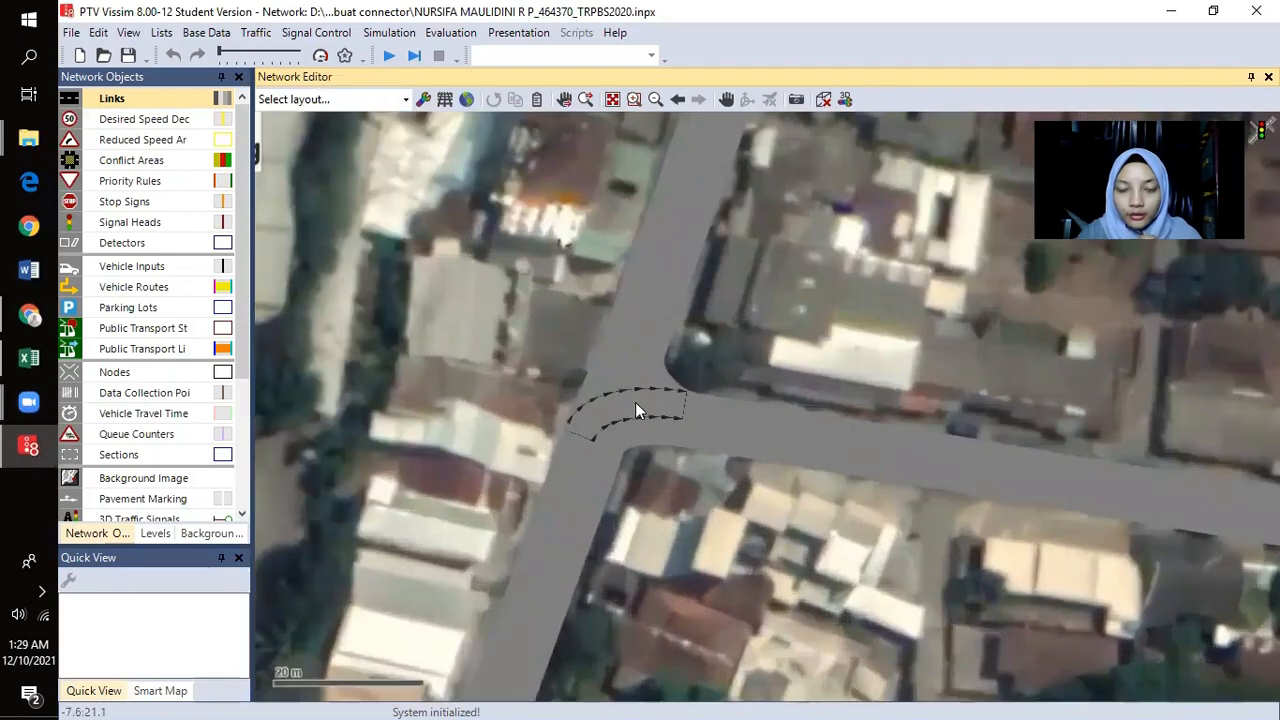
{"action": "left_click_drag", "start_coordinate": [653, 403], "coordinate": [651, 431]}
{"action": "left_click_drag", "start_coordinate": [613, 472], "coordinate": [654, 444]}
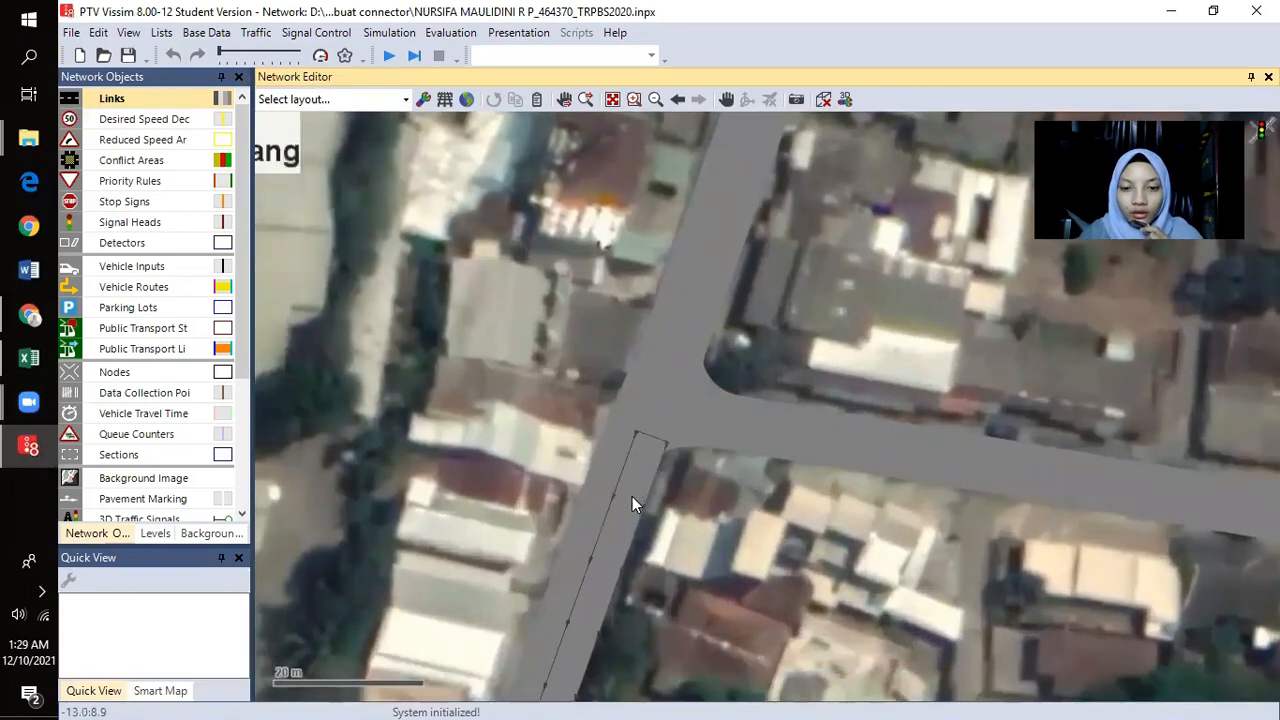
{"action": "left_click_drag", "start_coordinate": [632, 496], "coordinate": [609, 426]}
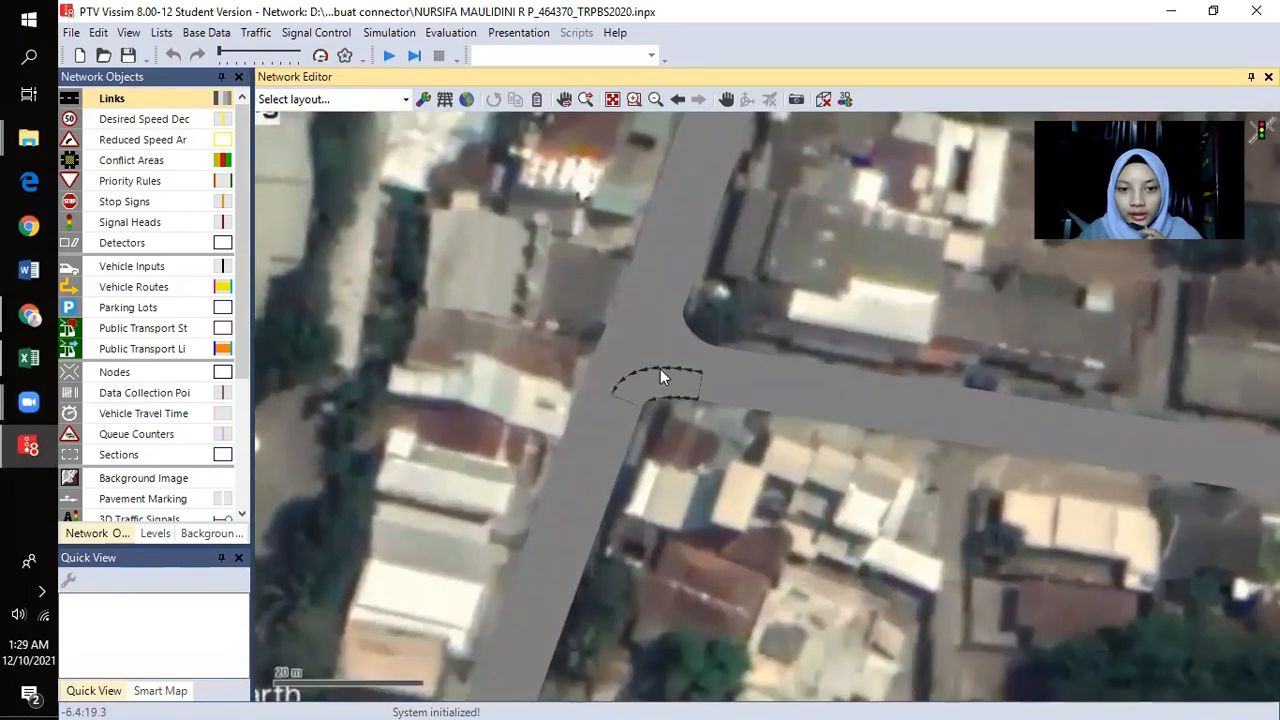
{"action": "left_click_drag", "start_coordinate": [660, 376], "coordinate": [647, 418]}
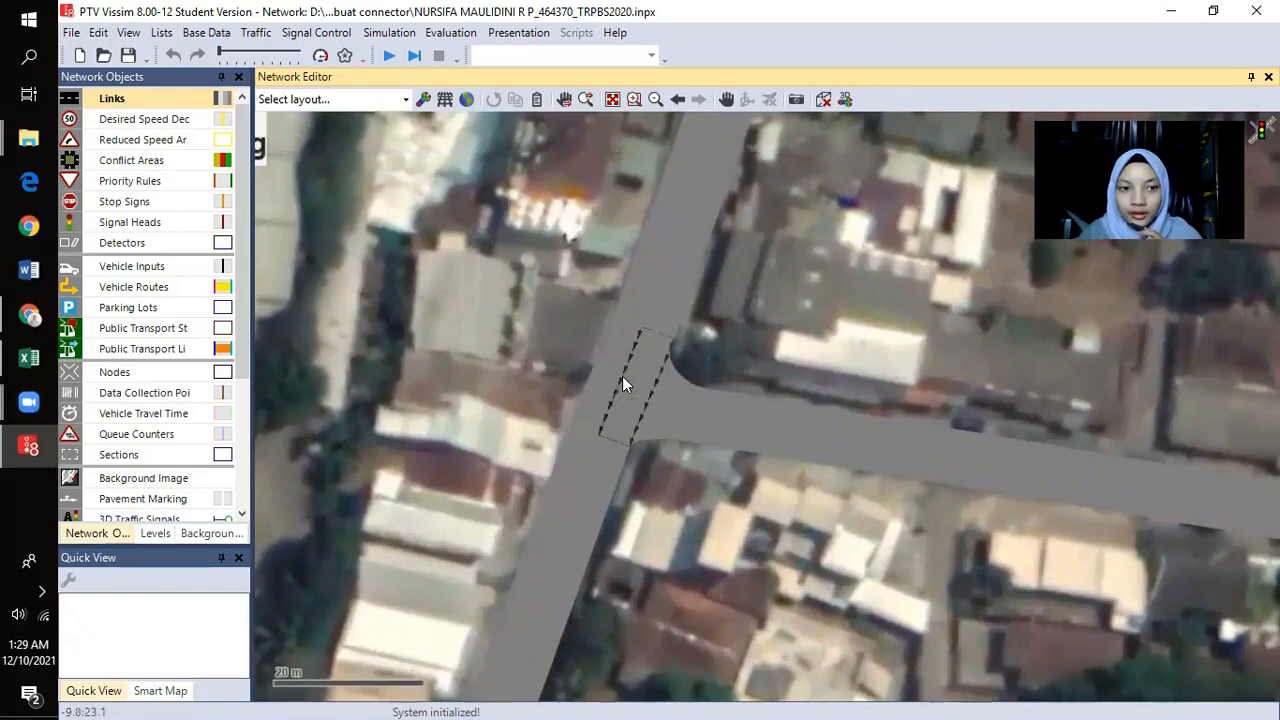
{"action": "scroll", "coordinate": [634, 423], "scroll_direction": "down", "scroll_amount": 5}
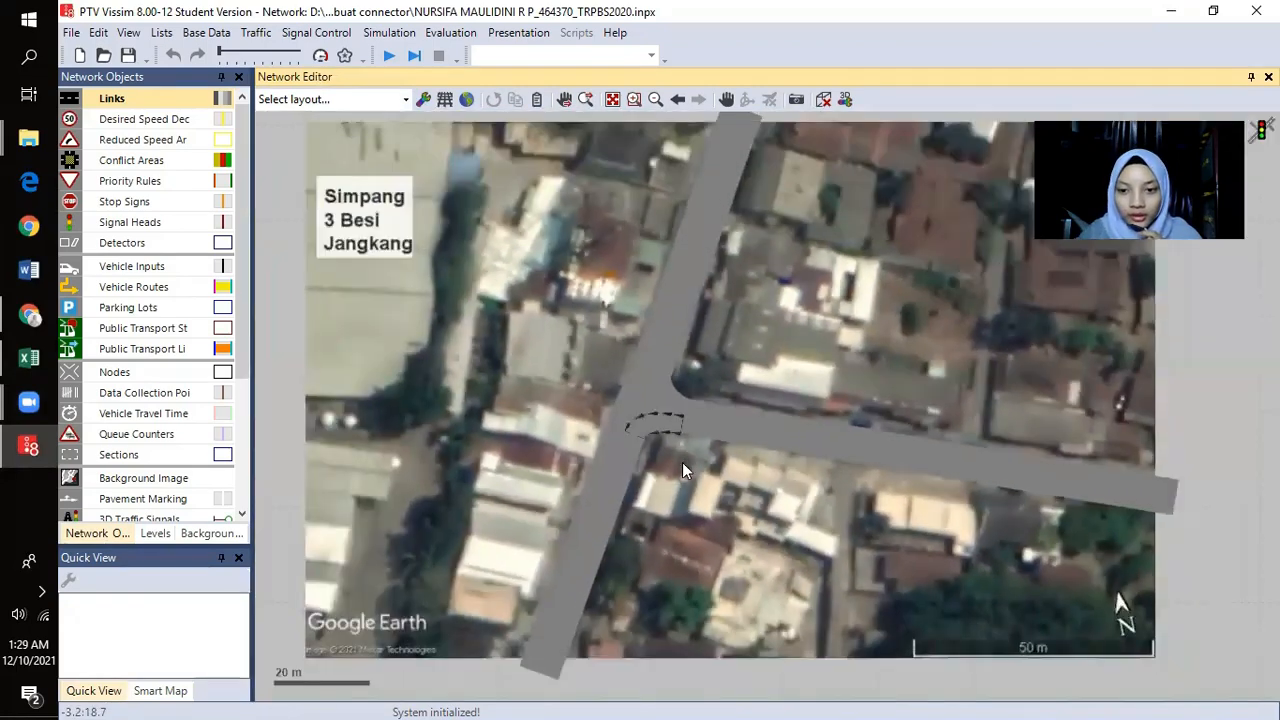
{"action": "scroll", "coordinate": [690, 457], "scroll_direction": "up", "scroll_amount": 1}
{"action": "left_click_drag", "start_coordinate": [789, 461], "coordinate": [778, 461]}
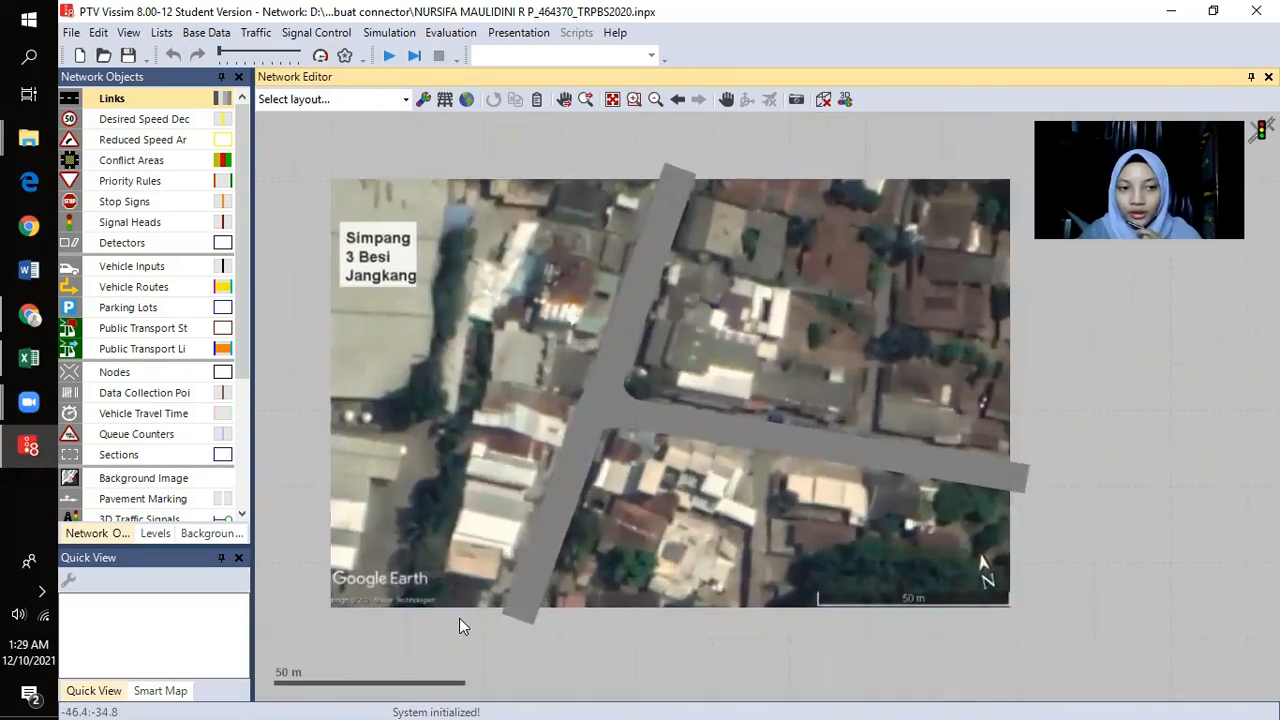
{"action": "left_click_drag", "start_coordinate": [406, 465], "coordinate": [416, 459]}
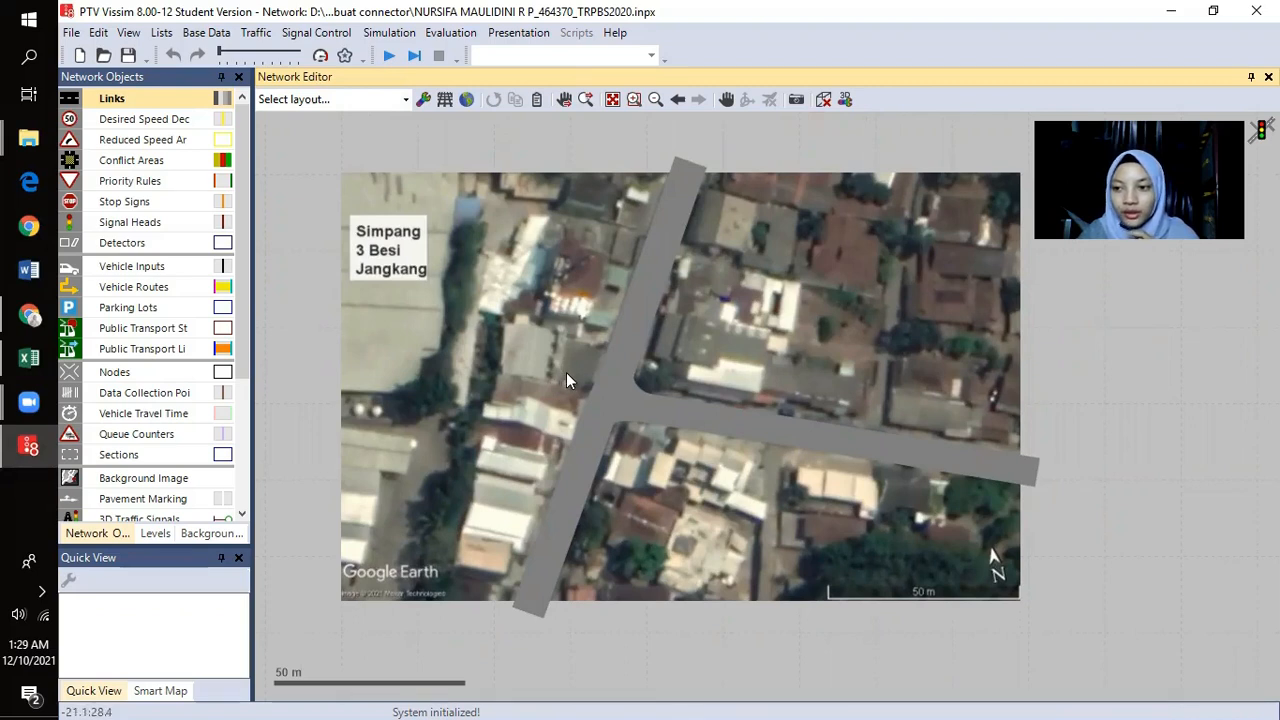
{"action": "left_click_drag", "start_coordinate": [478, 361], "coordinate": [496, 363]}
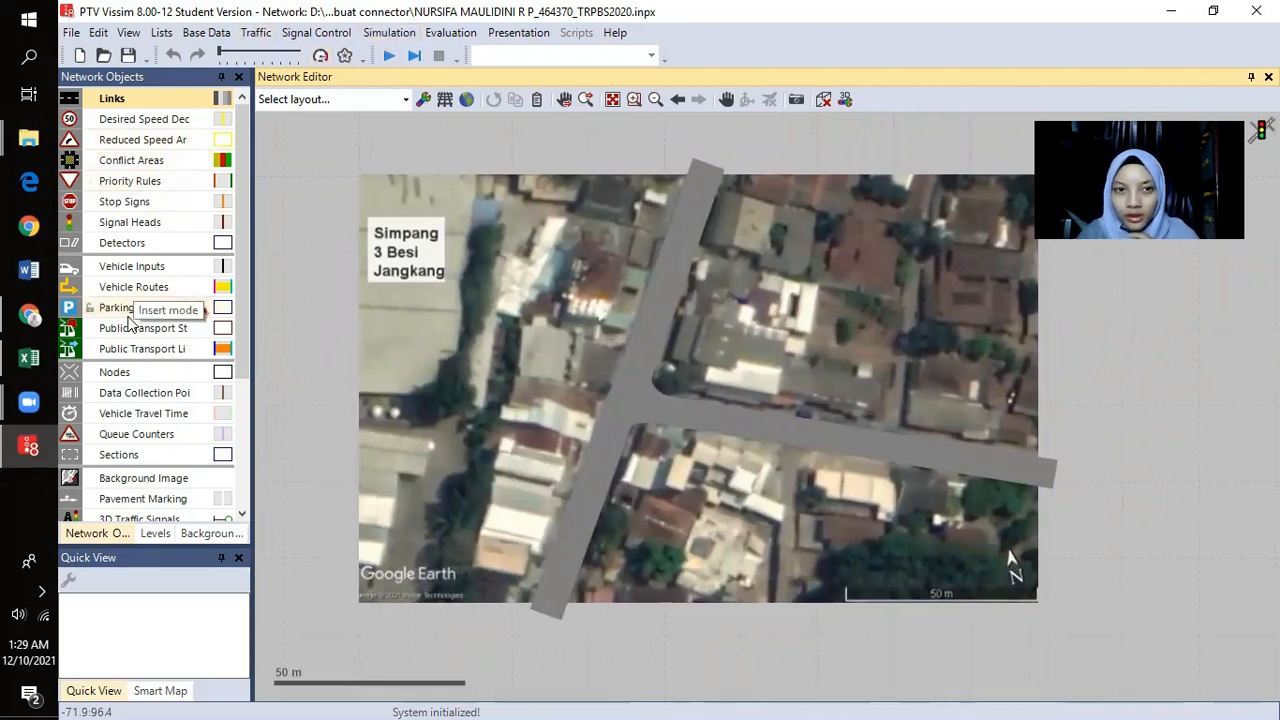
{"action": "scroll", "coordinate": [130, 322], "scroll_direction": "down", "scroll_amount": 1}
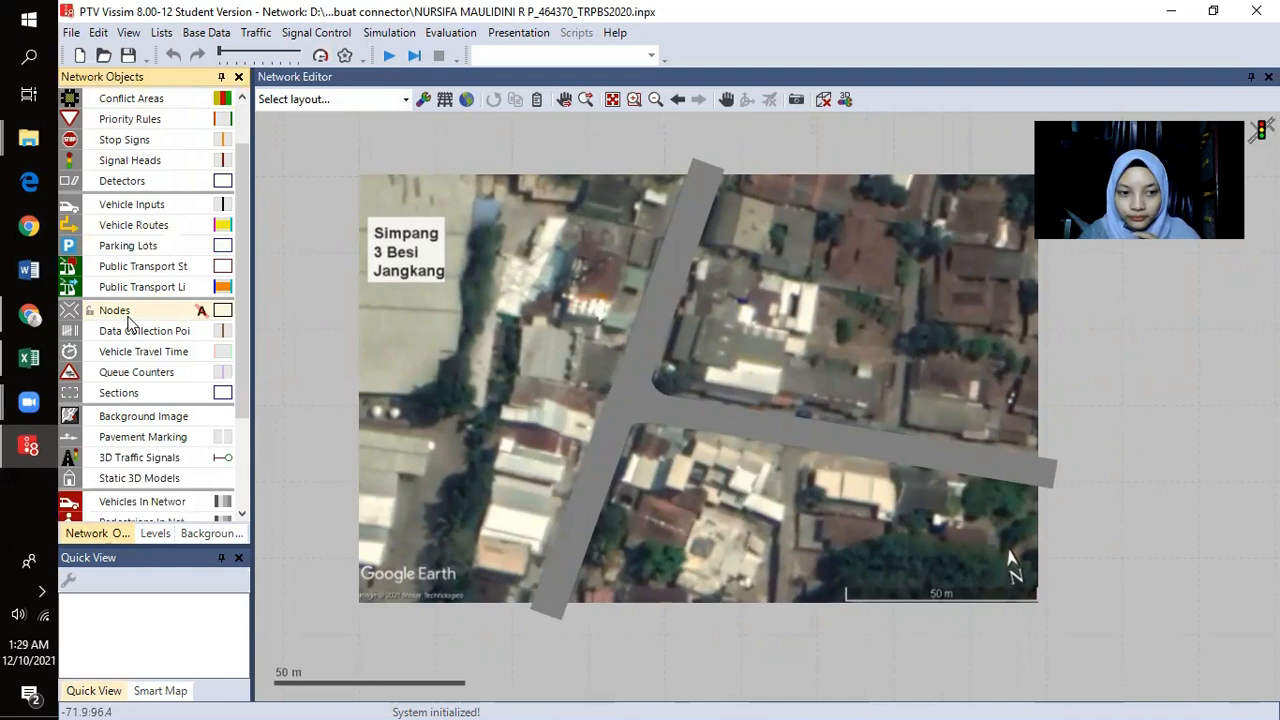
{"action": "scroll", "coordinate": [130, 320], "scroll_direction": "up", "scroll_amount": 1}
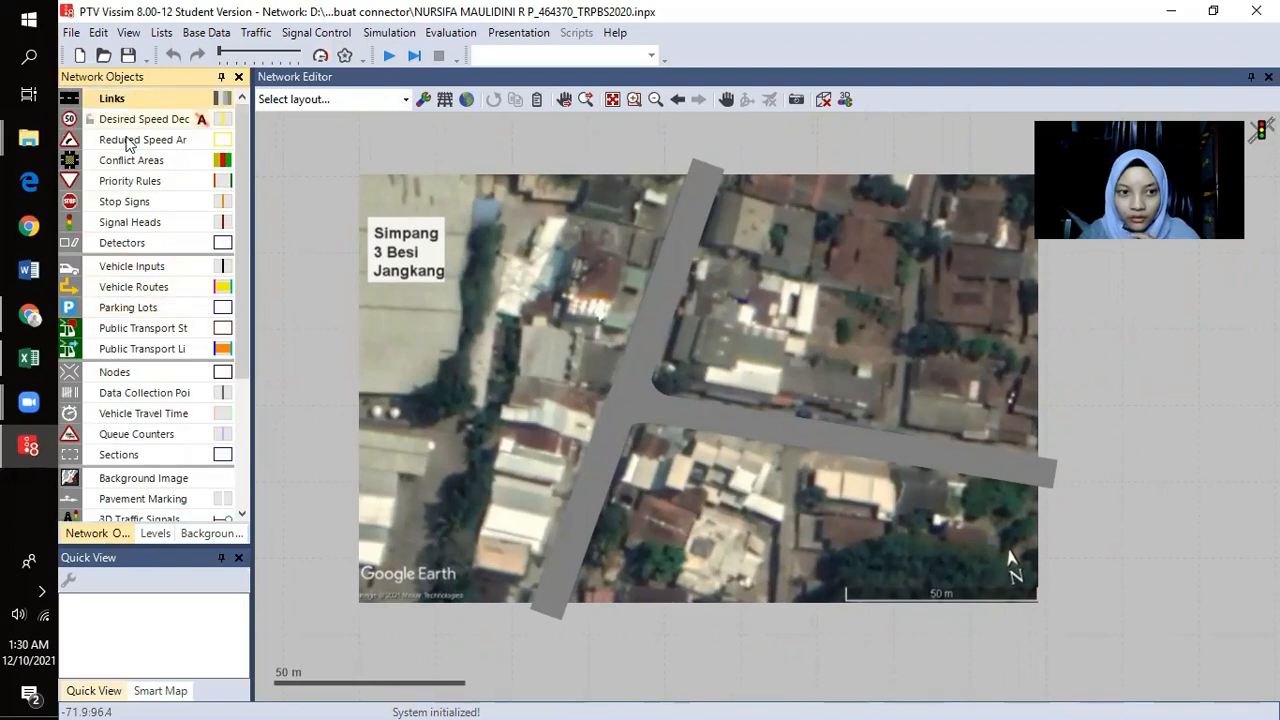
- Open the 2D/3D Models list from the base data and enlarge it to show more rows
{"action": "left_click", "coordinate": [199, 36]}
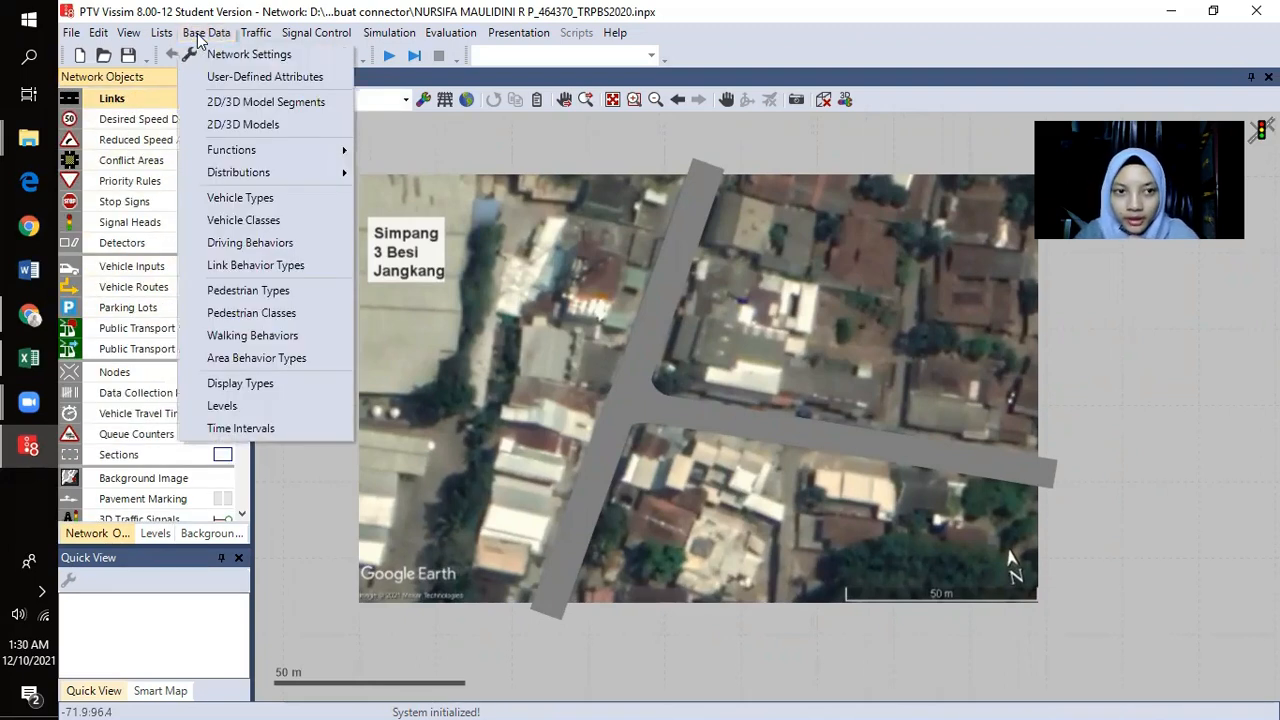
{"action": "left_click", "coordinate": [229, 123]}
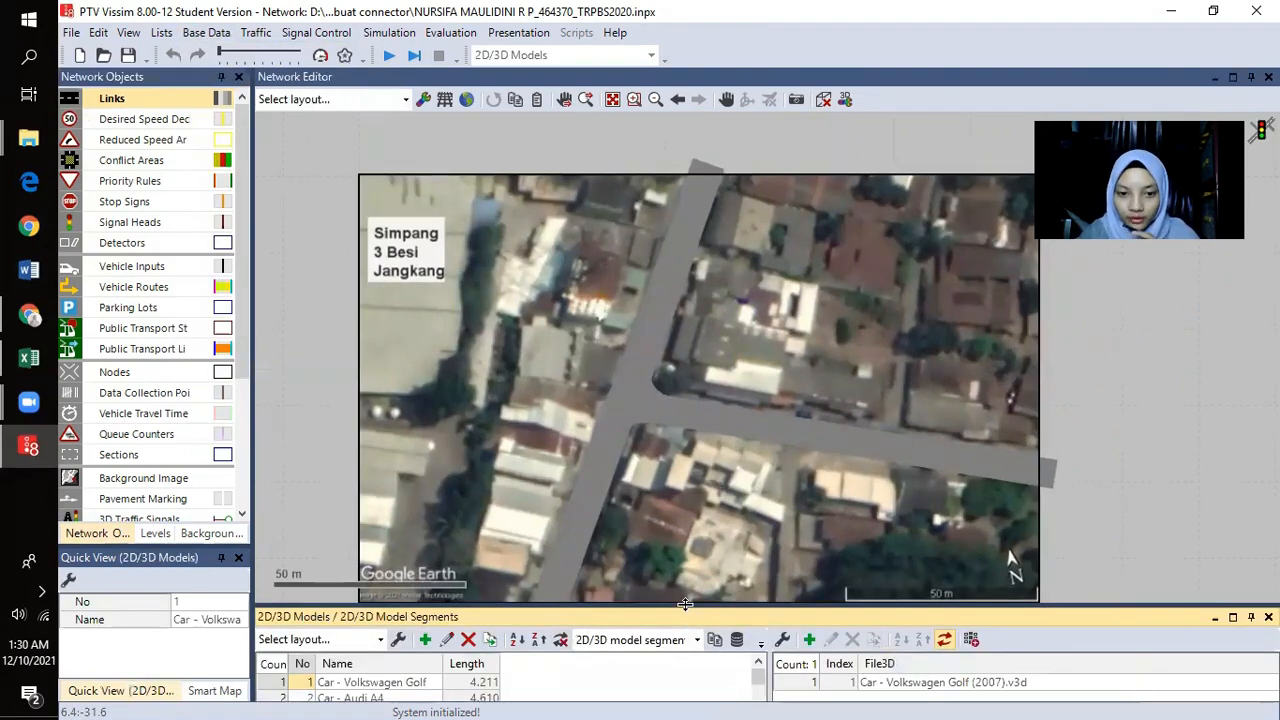
{"action": "left_click_drag", "start_coordinate": [694, 607], "coordinate": [687, 552]}
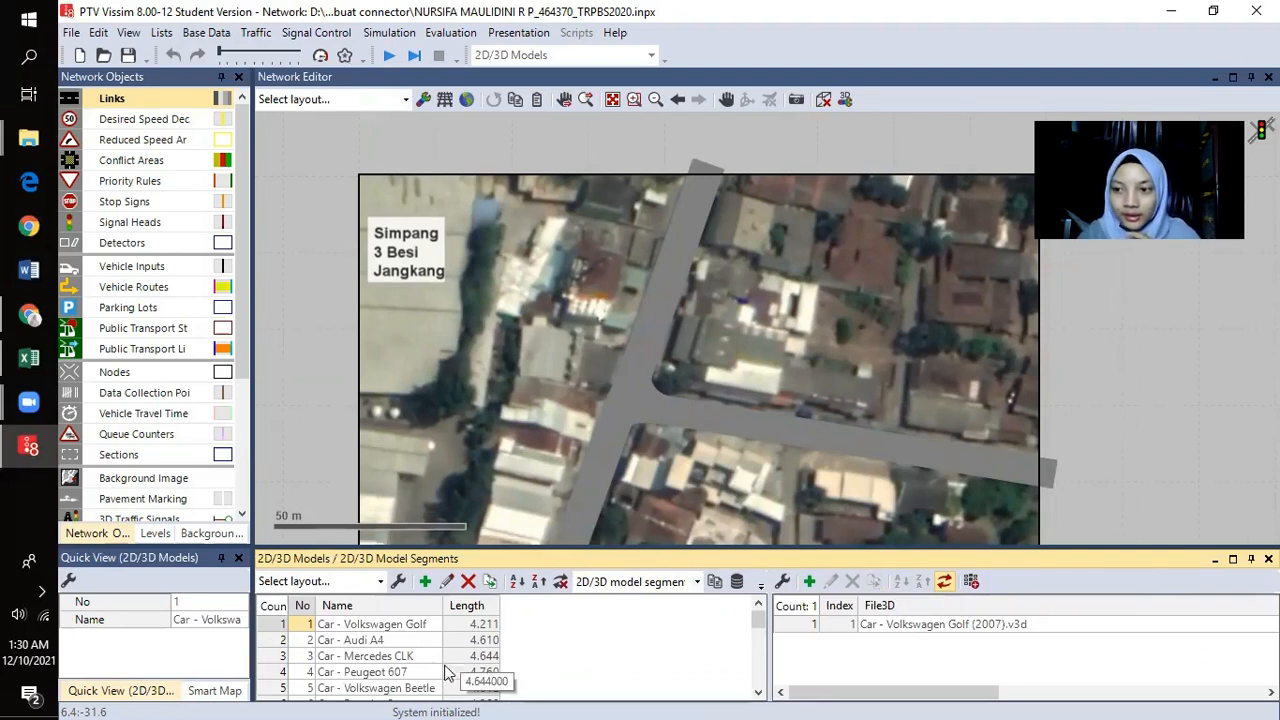
- Look through the 2D/3D Models list to check which car, bus, bike and pedestrian models are available
{"action": "scroll", "coordinate": [420, 635], "scroll_direction": "down", "scroll_amount": 1}
{"action": "scroll", "coordinate": [420, 635], "scroll_direction": "down", "scroll_amount": 5}
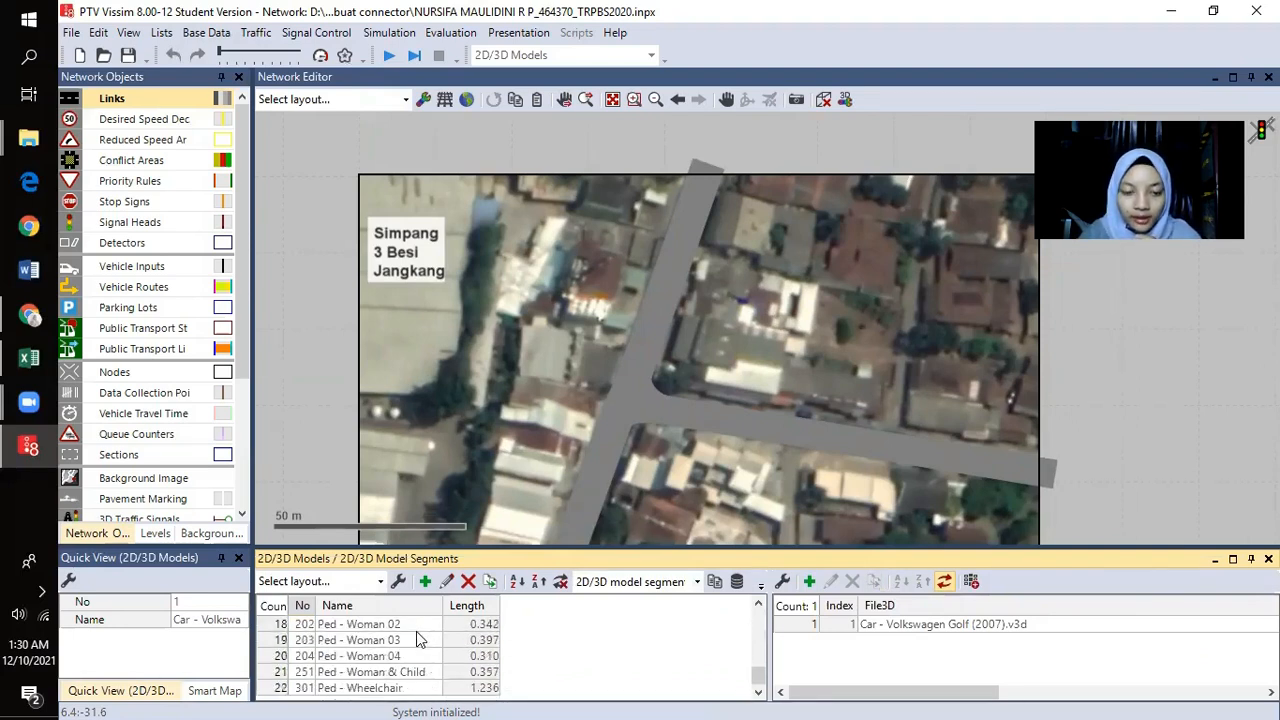
{"action": "scroll", "coordinate": [340, 688], "scroll_direction": "up", "scroll_amount": 6}
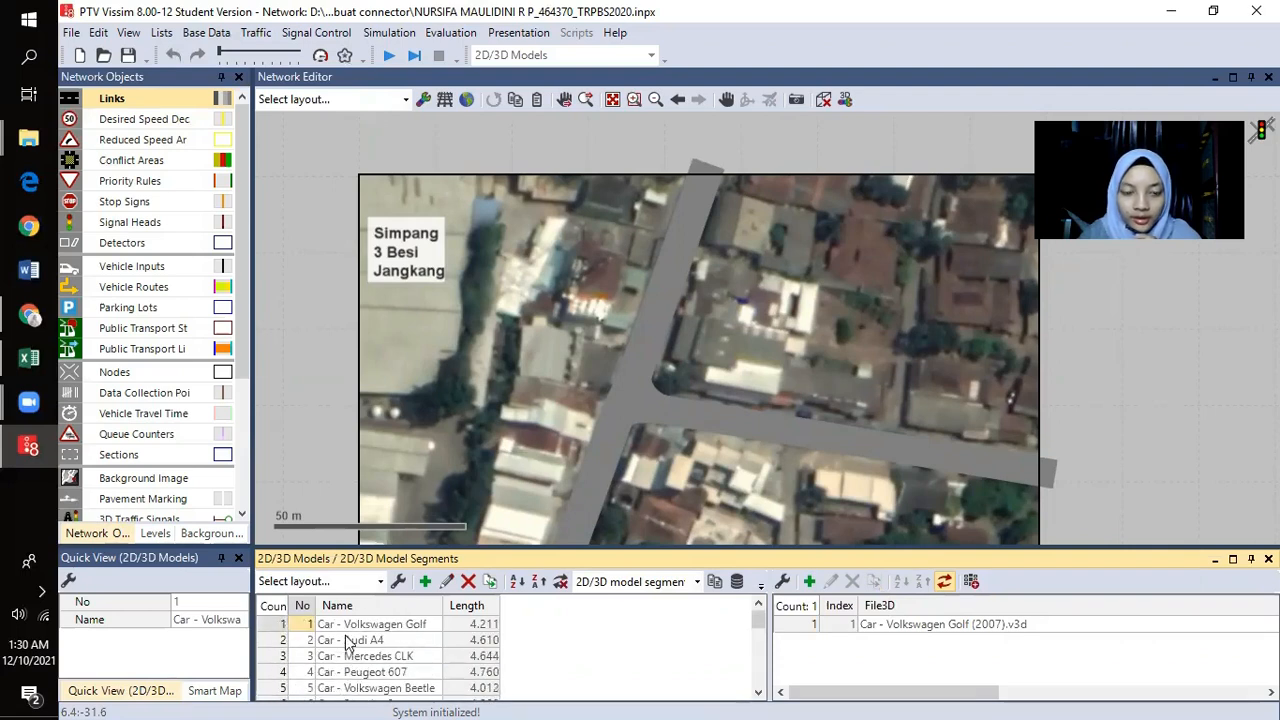
{"action": "scroll", "coordinate": [336, 641], "scroll_direction": "down", "scroll_amount": 3}
{"action": "scroll", "coordinate": [330, 660], "scroll_direction": "up", "scroll_amount": 3}
{"action": "scroll", "coordinate": [331, 657], "scroll_direction": "down", "scroll_amount": 3}
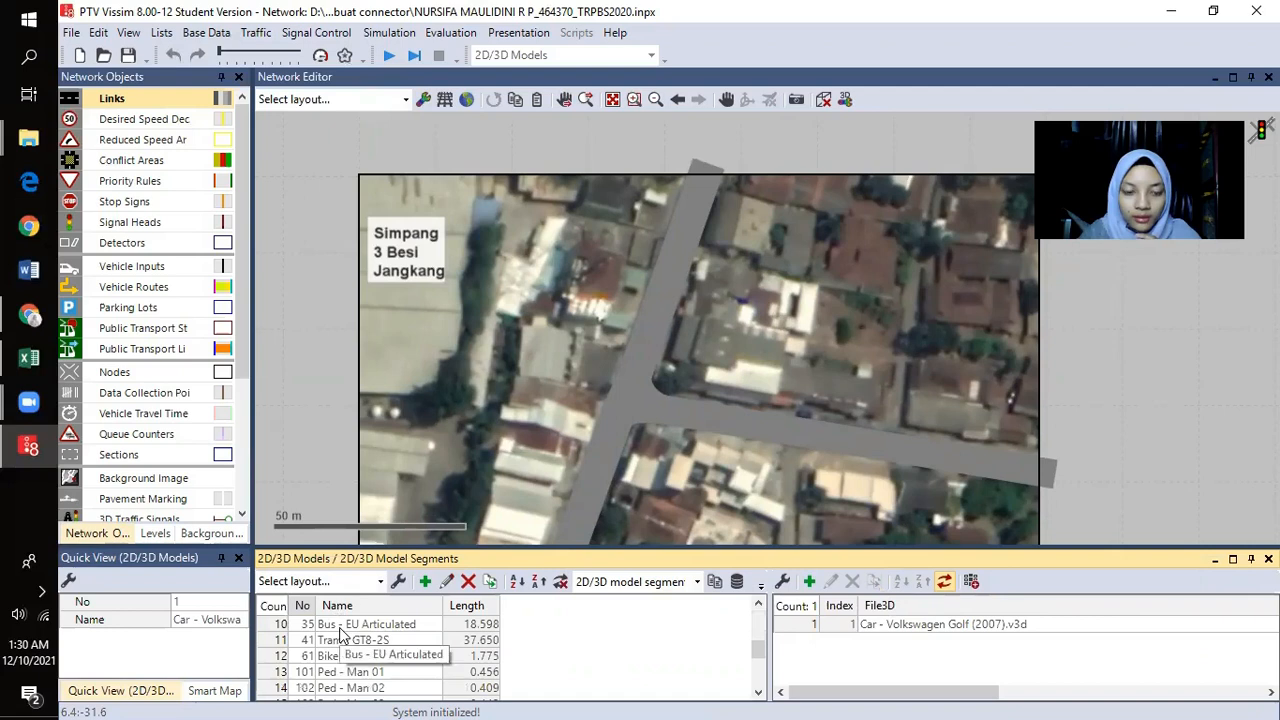
{"action": "scroll", "coordinate": [336, 655], "scroll_direction": "down", "scroll_amount": 3}
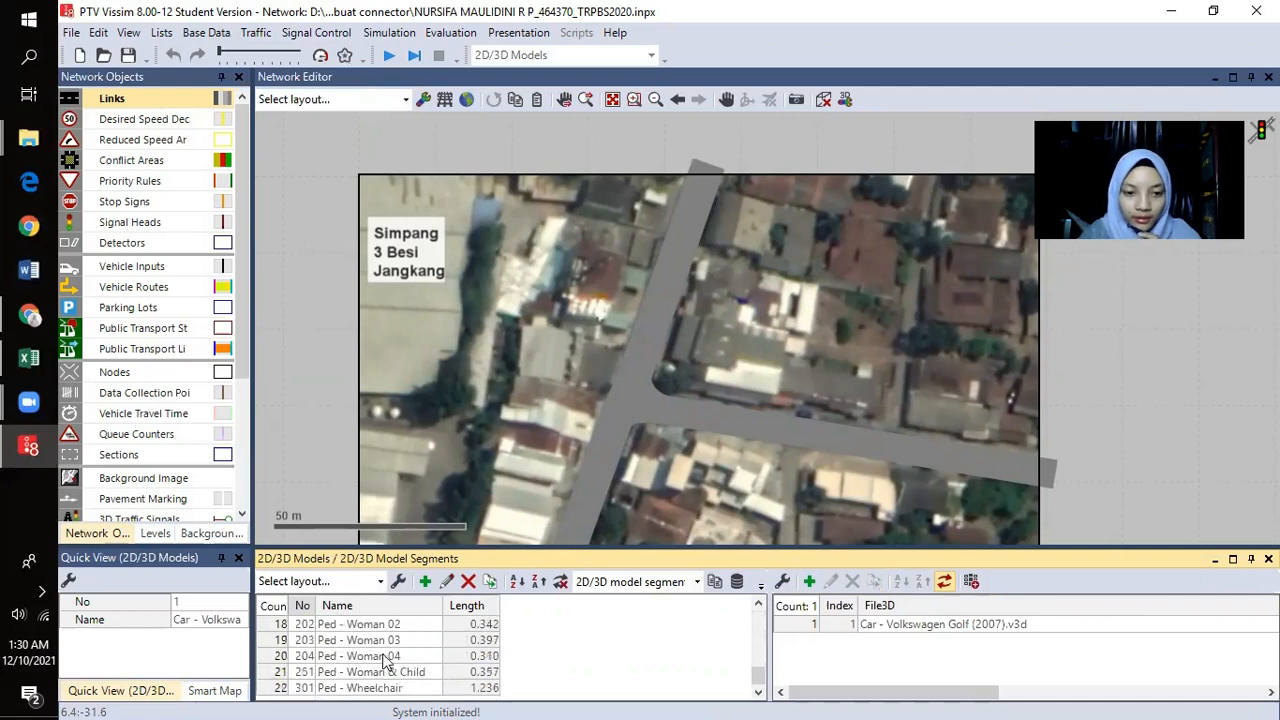
- Check the vehicle types and mean speed table on the Nilai RelFlow sheet of the Data Simpang 3 Besi workbook in Excel
{"action": "scroll", "coordinate": [400, 656], "scroll_direction": "up", "scroll_amount": 6}
{"action": "scroll", "coordinate": [412, 652], "scroll_direction": "down", "scroll_amount": 1}
{"action": "scroll", "coordinate": [418, 652], "scroll_direction": "down", "scroll_amount": 5}
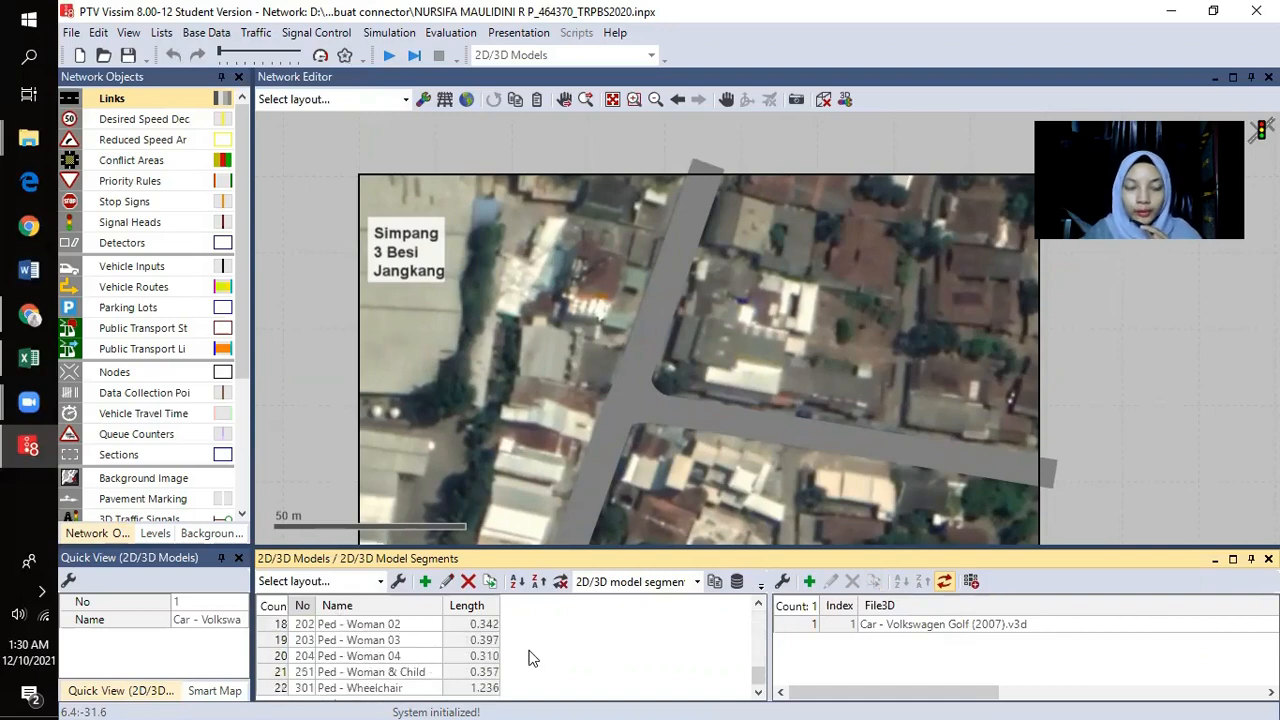
{"action": "left_click", "coordinate": [29, 360]}
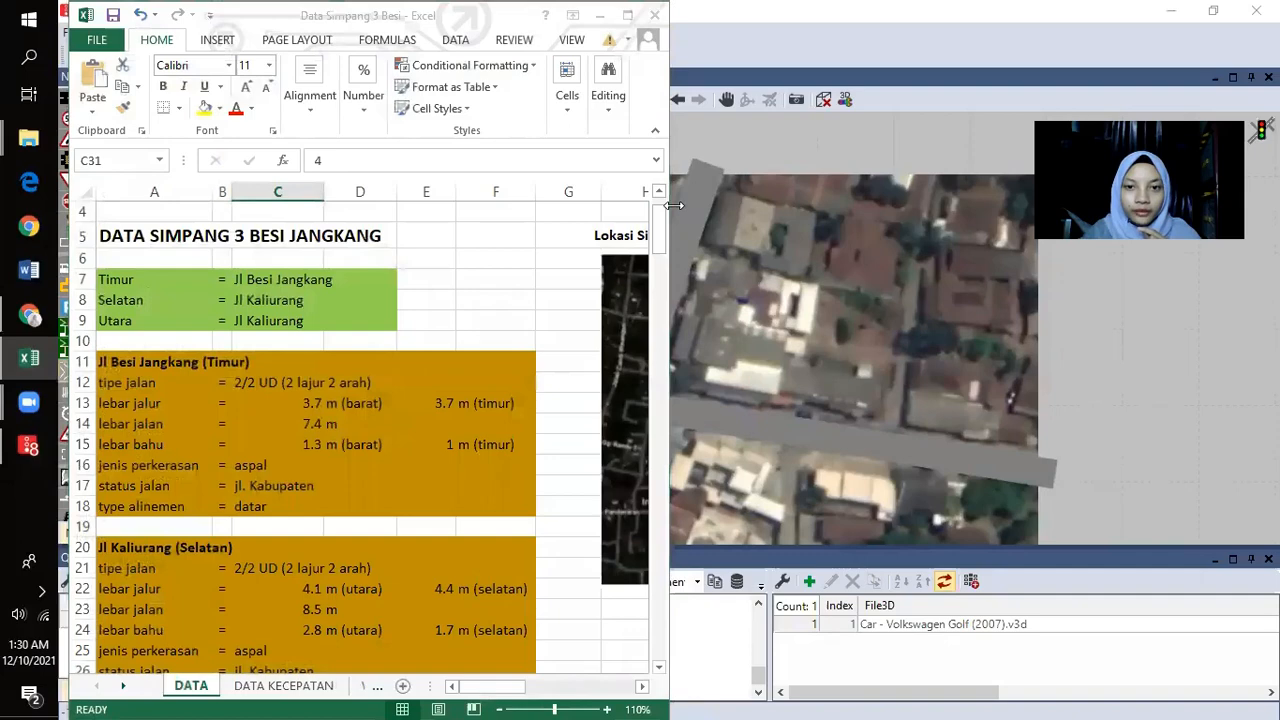
{"action": "left_click_drag", "start_coordinate": [676, 205], "coordinate": [958, 208]}
{"action": "key", "text": "super+Up"}
{"action": "scroll", "coordinate": [534, 477], "scroll_direction": "down", "scroll_amount": 17}
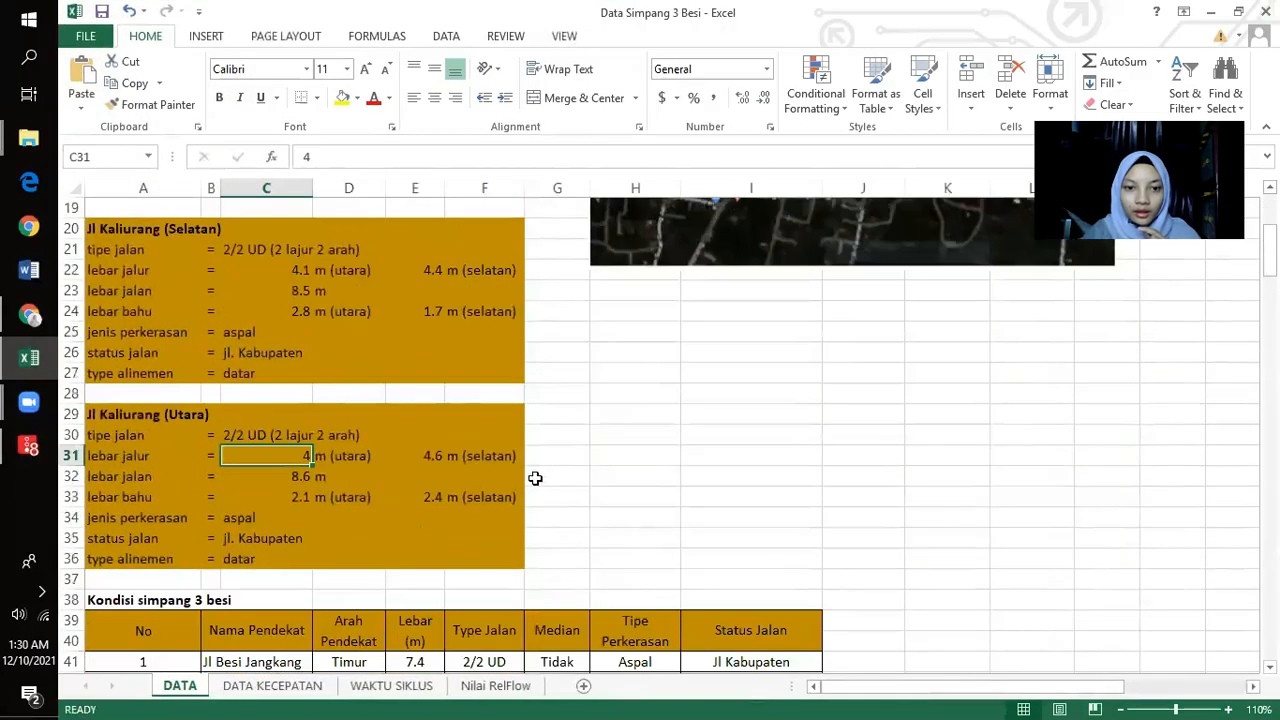
{"action": "left_click", "coordinate": [473, 685]}
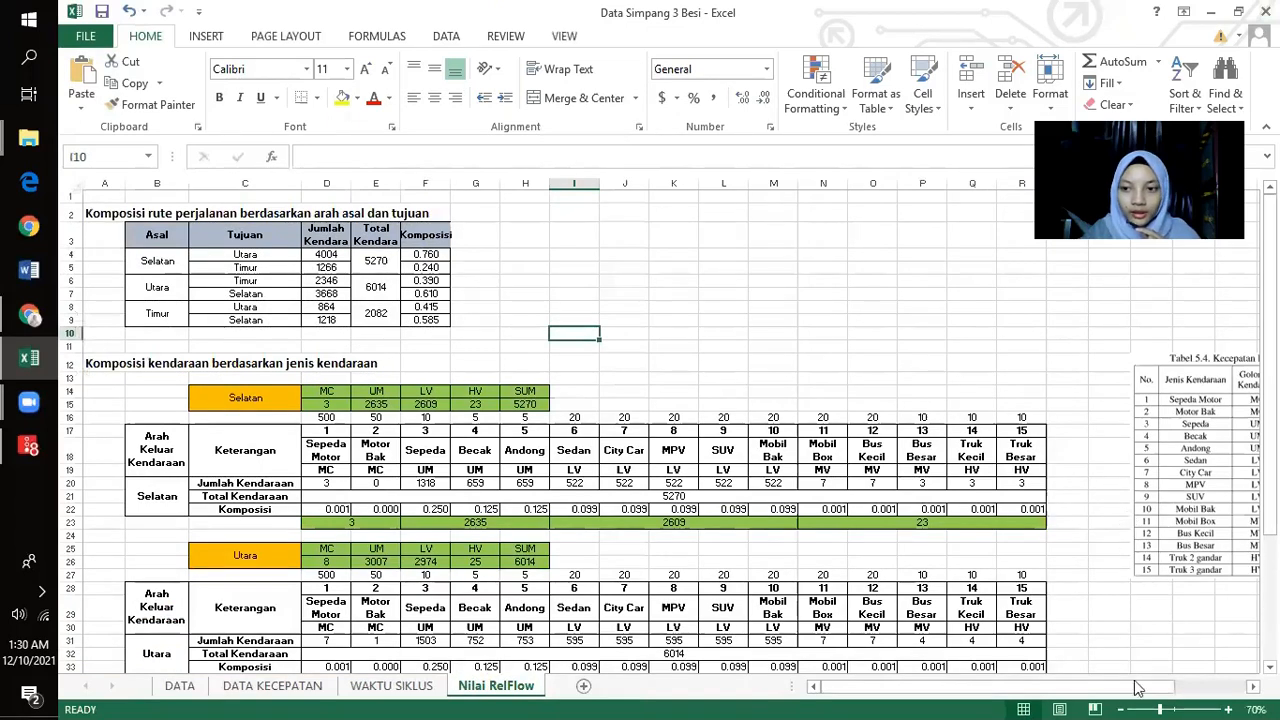
{"action": "left_click_drag", "start_coordinate": [1139, 687], "coordinate": [1209, 687]}
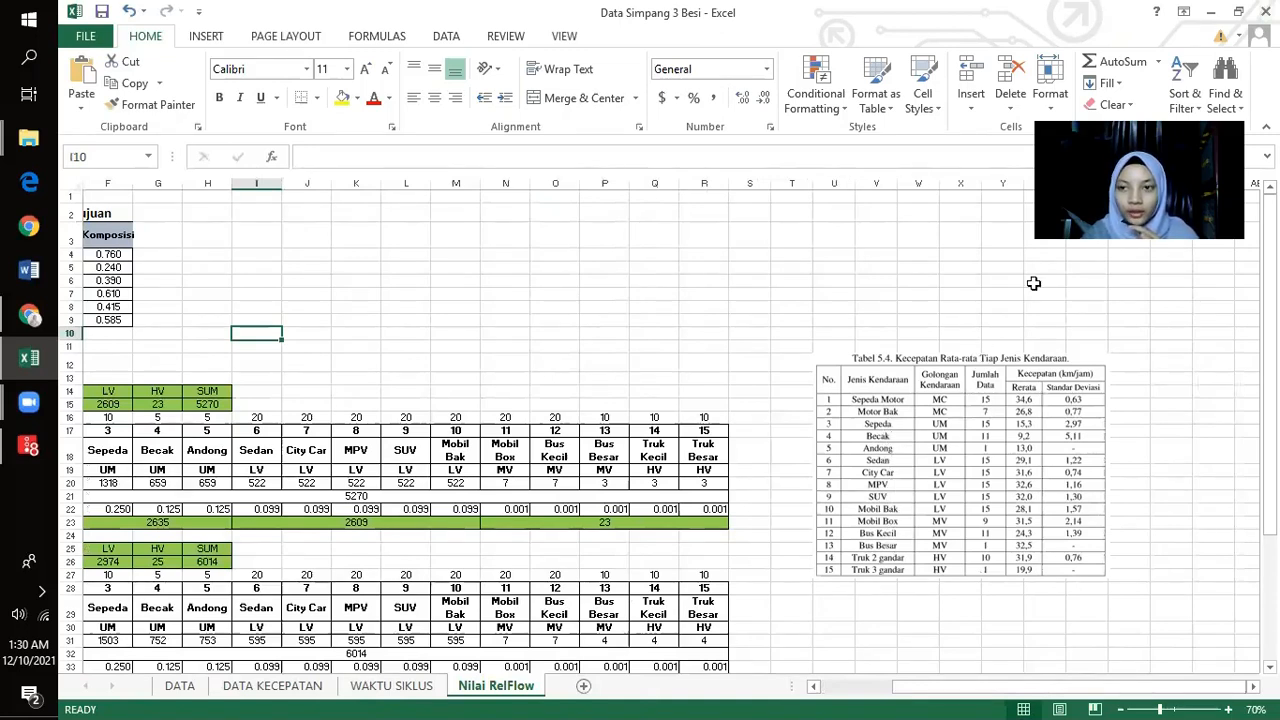
{"action": "left_click", "coordinate": [1211, 11]}
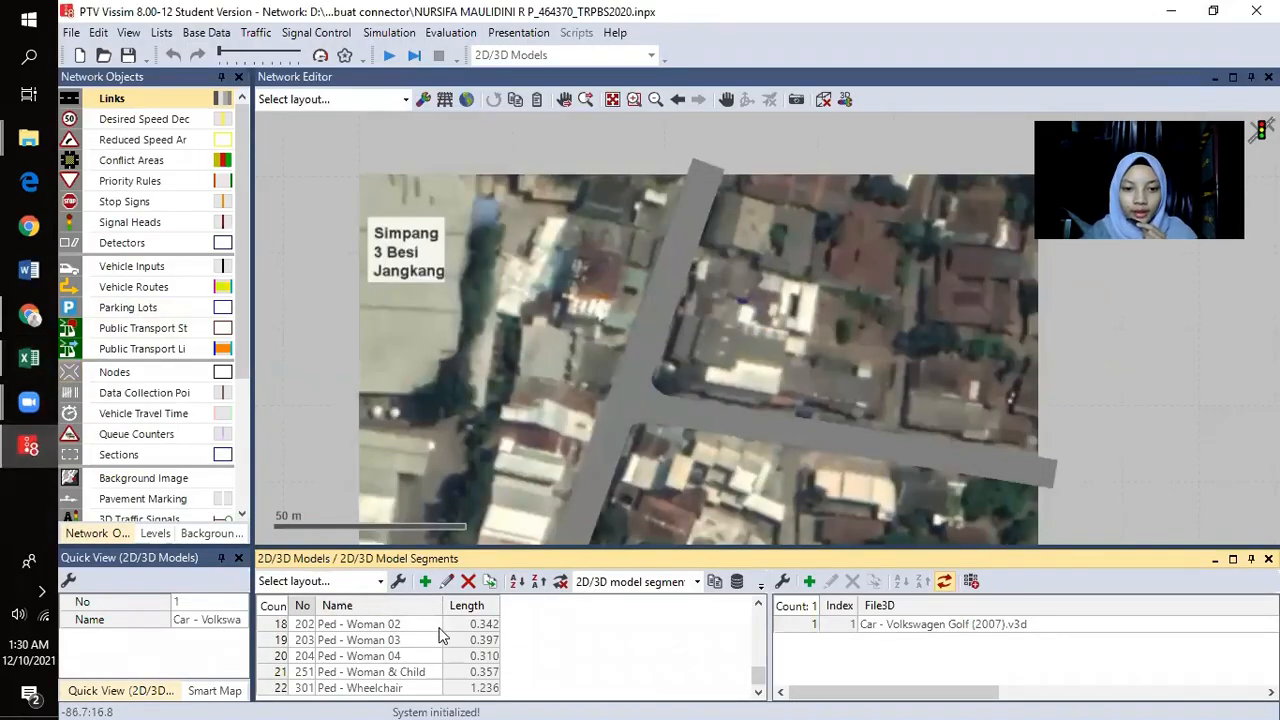
- Start a new 2D/3D model in PTV Vissim and browse to the Vehicles > Road folder of the 3D model files
{"action": "scroll", "coordinate": [396, 645], "scroll_direction": "up", "scroll_amount": 2}
{"action": "scroll", "coordinate": [396, 646], "scroll_direction": "down", "scroll_amount": 2}
{"action": "left_click", "coordinate": [426, 586]}
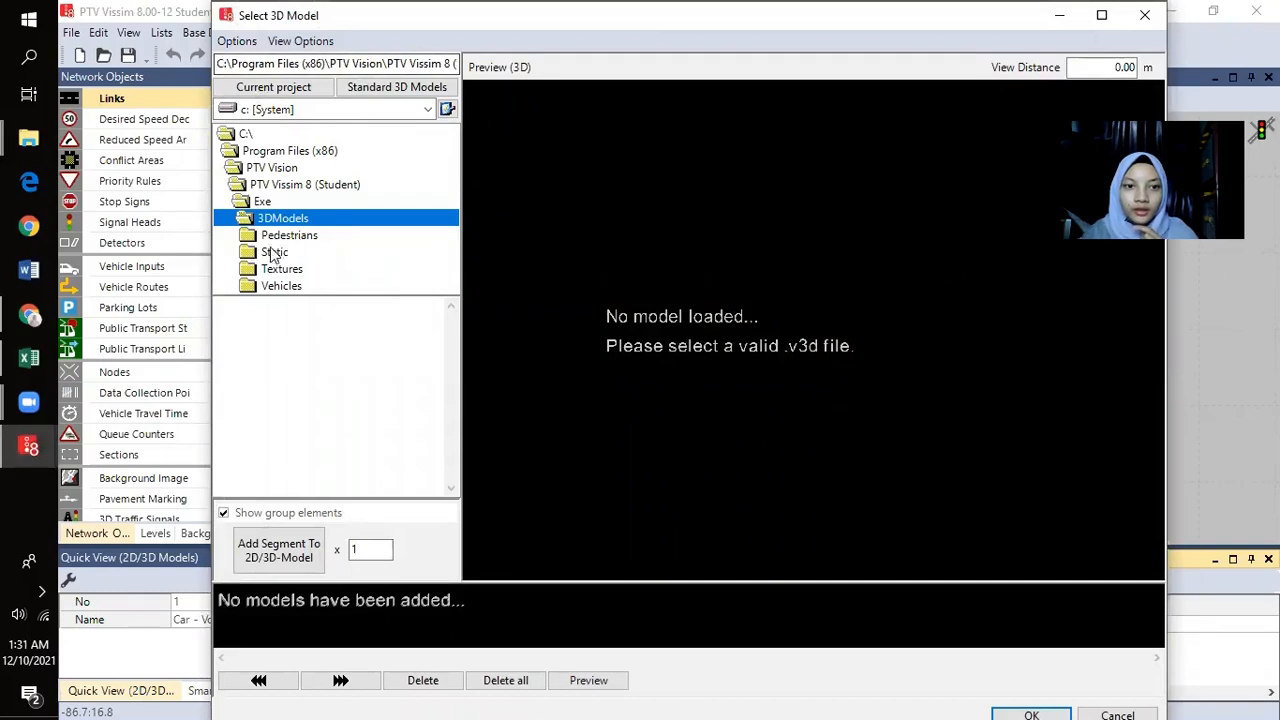
{"action": "double_click", "coordinate": [268, 287]}
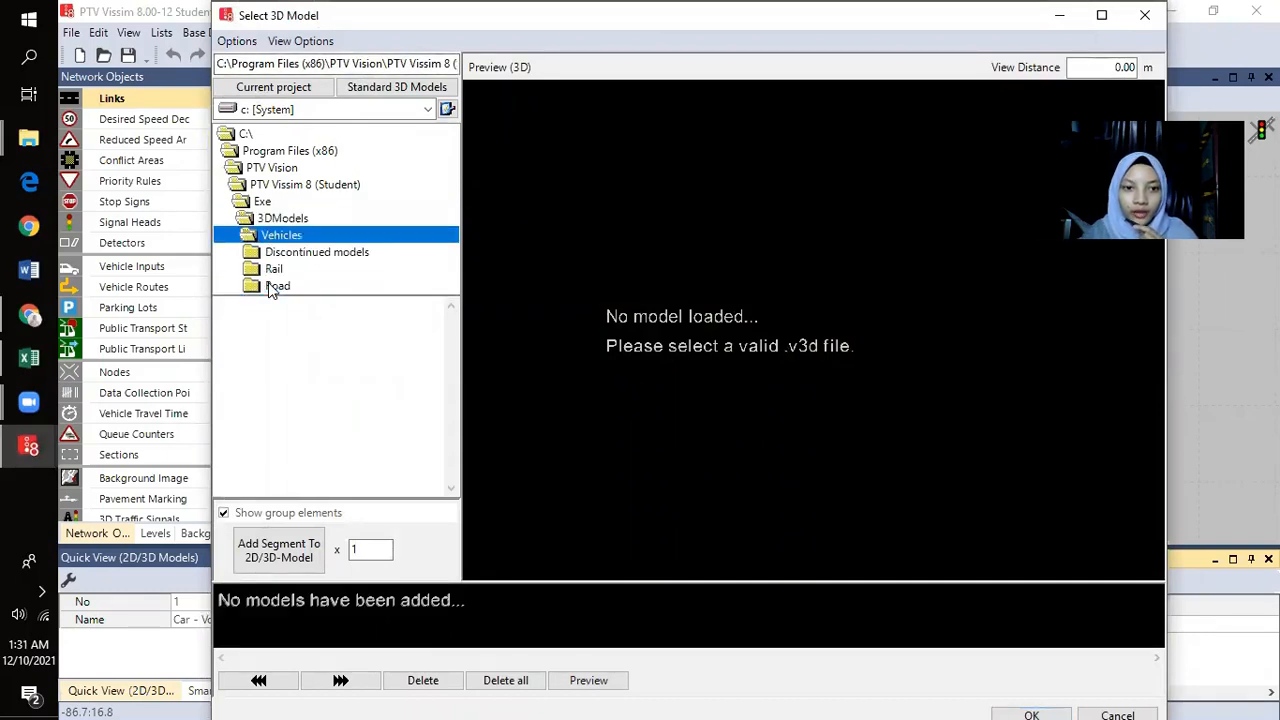
{"action": "double_click", "coordinate": [276, 285]}
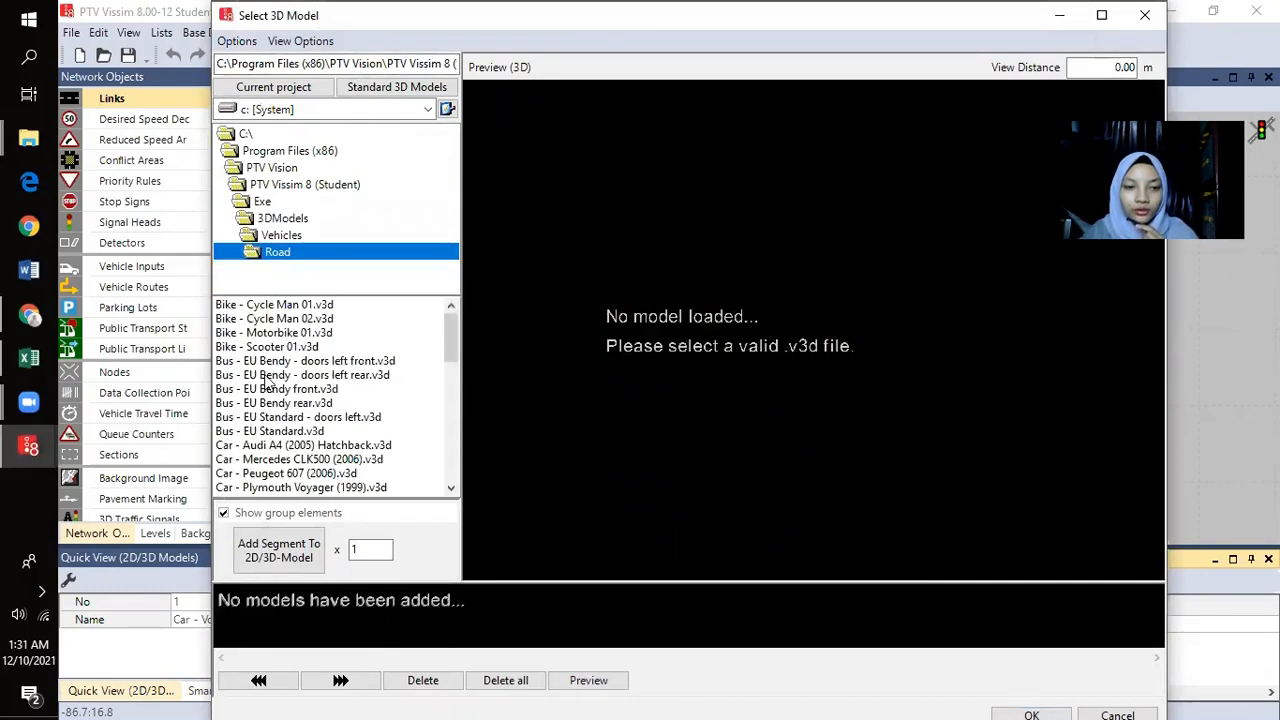
- Preview several bike, bus and car files in the Road folder to see which 3D models are available
{"action": "left_click", "coordinate": [277, 319]}
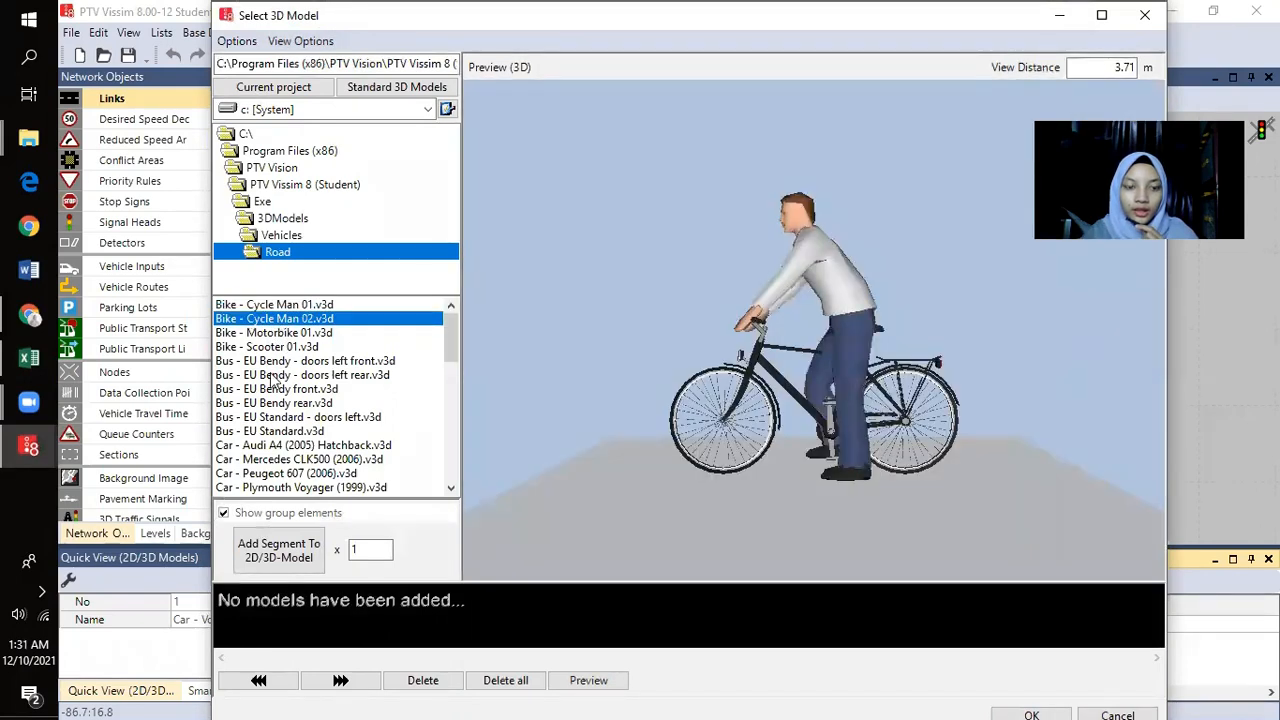
{"action": "left_click", "coordinate": [263, 392]}
{"action": "scroll", "coordinate": [251, 434], "scroll_direction": "down", "scroll_amount": 4}
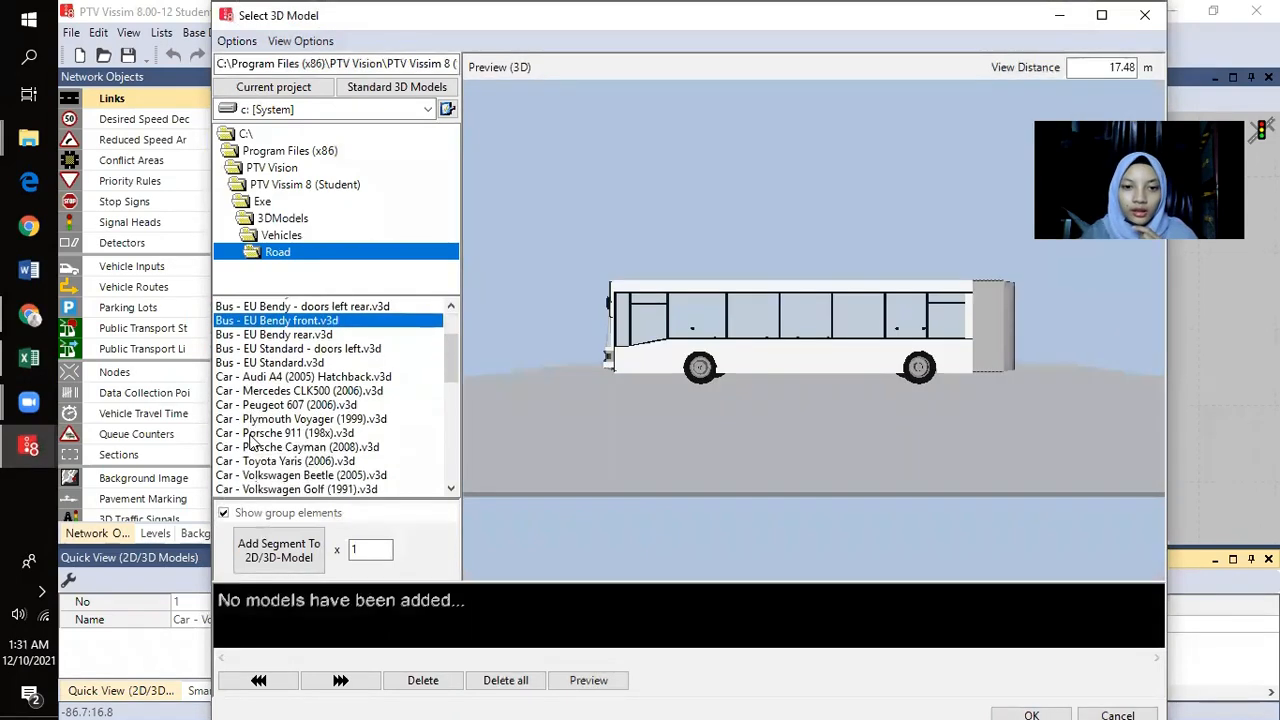
{"action": "left_click", "coordinate": [245, 448]}
{"action": "left_click", "coordinate": [270, 401]}
{"action": "scroll", "coordinate": [272, 395], "scroll_direction": "up", "scroll_amount": 4}
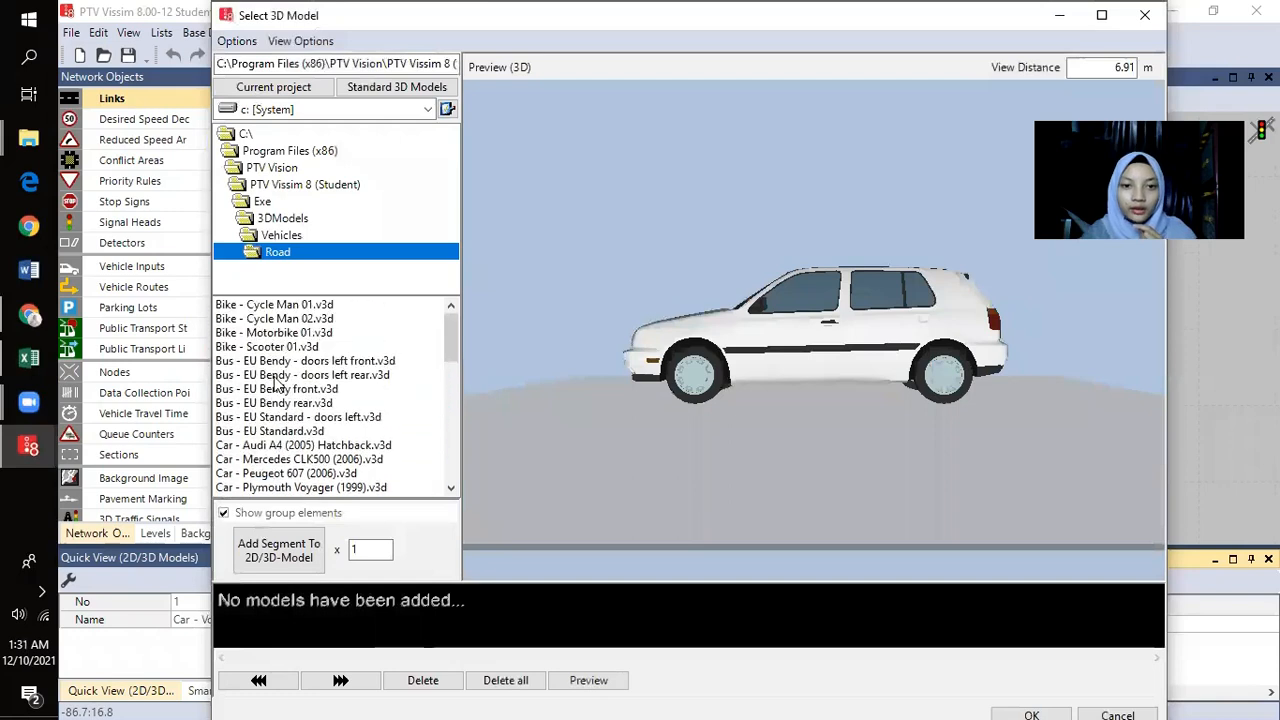
{"action": "left_click", "coordinate": [285, 374]}
{"action": "left_click", "coordinate": [290, 318]}
{"action": "left_click", "coordinate": [285, 374]}
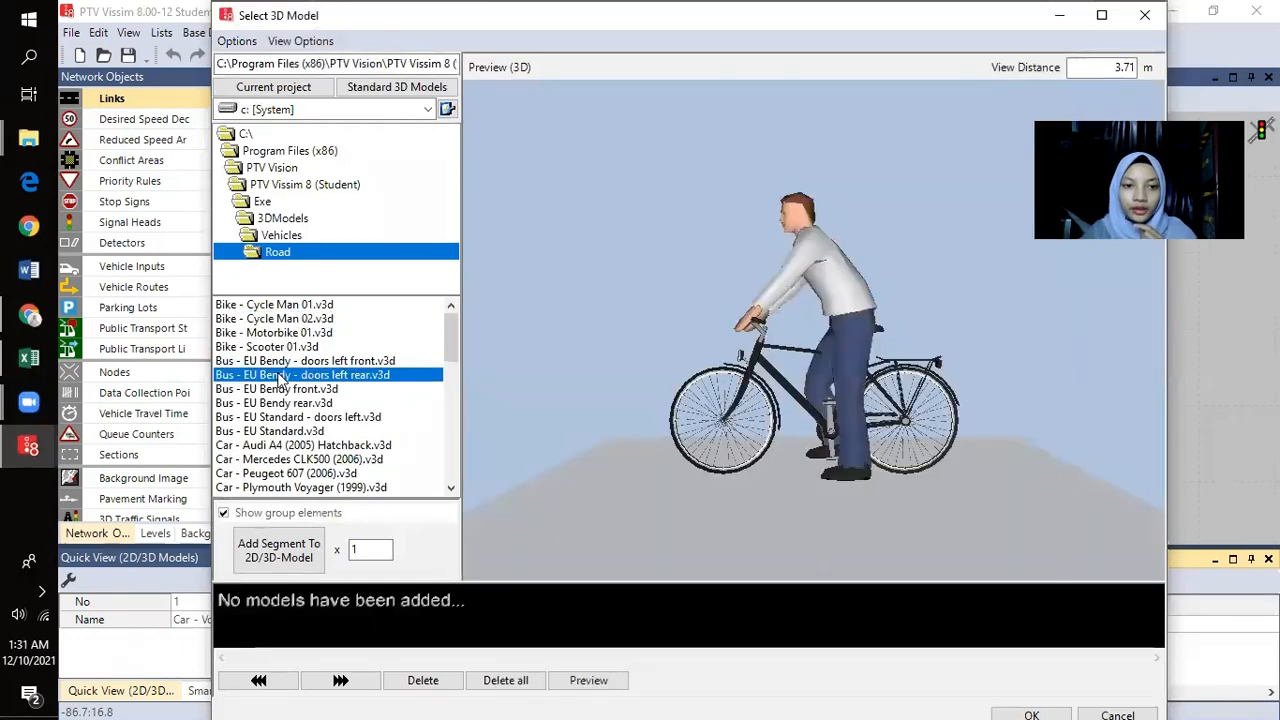
{"action": "scroll", "coordinate": [272, 420], "scroll_direction": "down", "scroll_amount": 5}
{"action": "scroll", "coordinate": [271, 413], "scroll_direction": "down", "scroll_amount": 7}
{"action": "left_click_drag", "start_coordinate": [448, 442], "coordinate": [447, 287]}
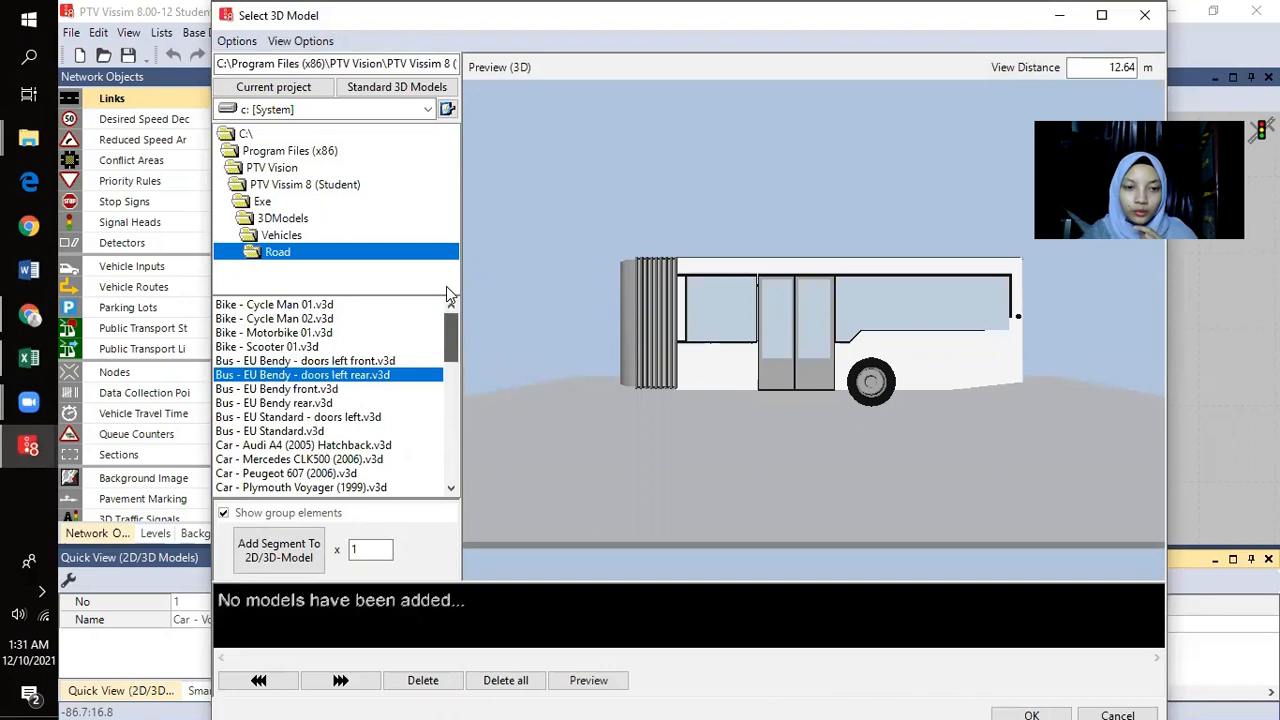
- Add Bike - Motorbike 01.v3d as one segment of the new 2D/3D model and accept the selection
{"action": "left_click", "coordinate": [278, 333]}
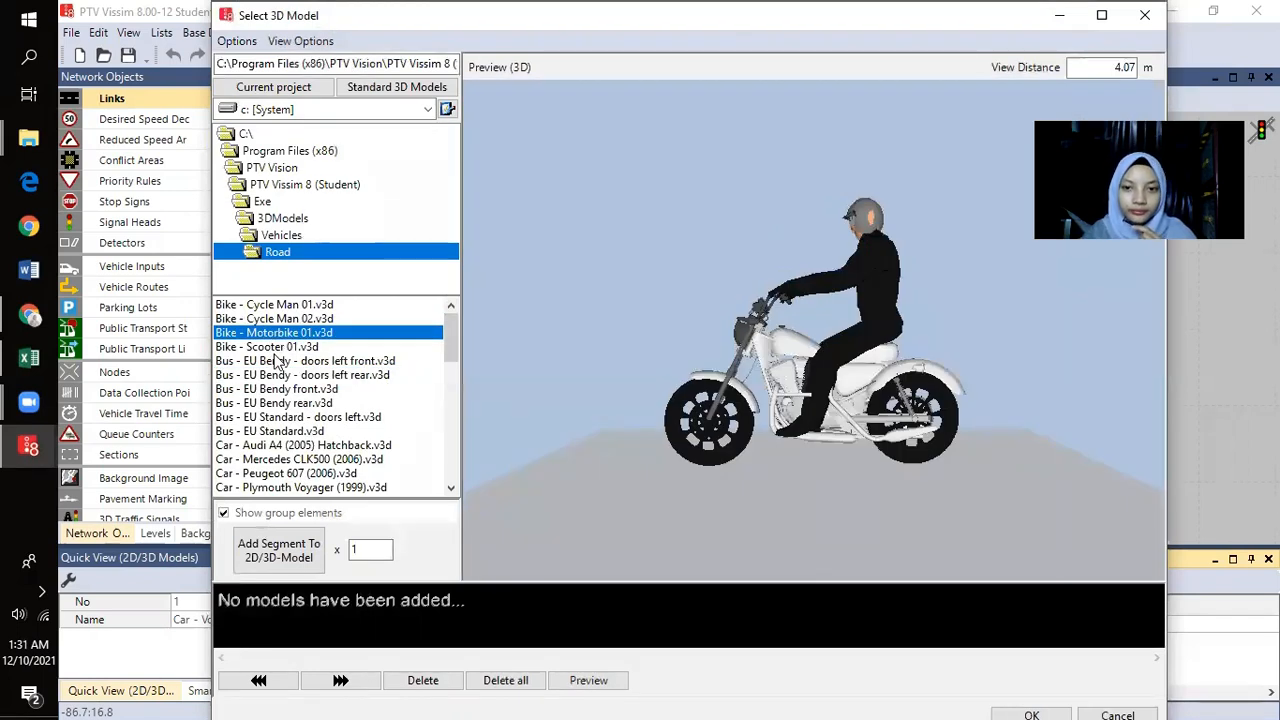
{"action": "left_click", "coordinate": [280, 348]}
{"action": "left_click", "coordinate": [305, 335]}
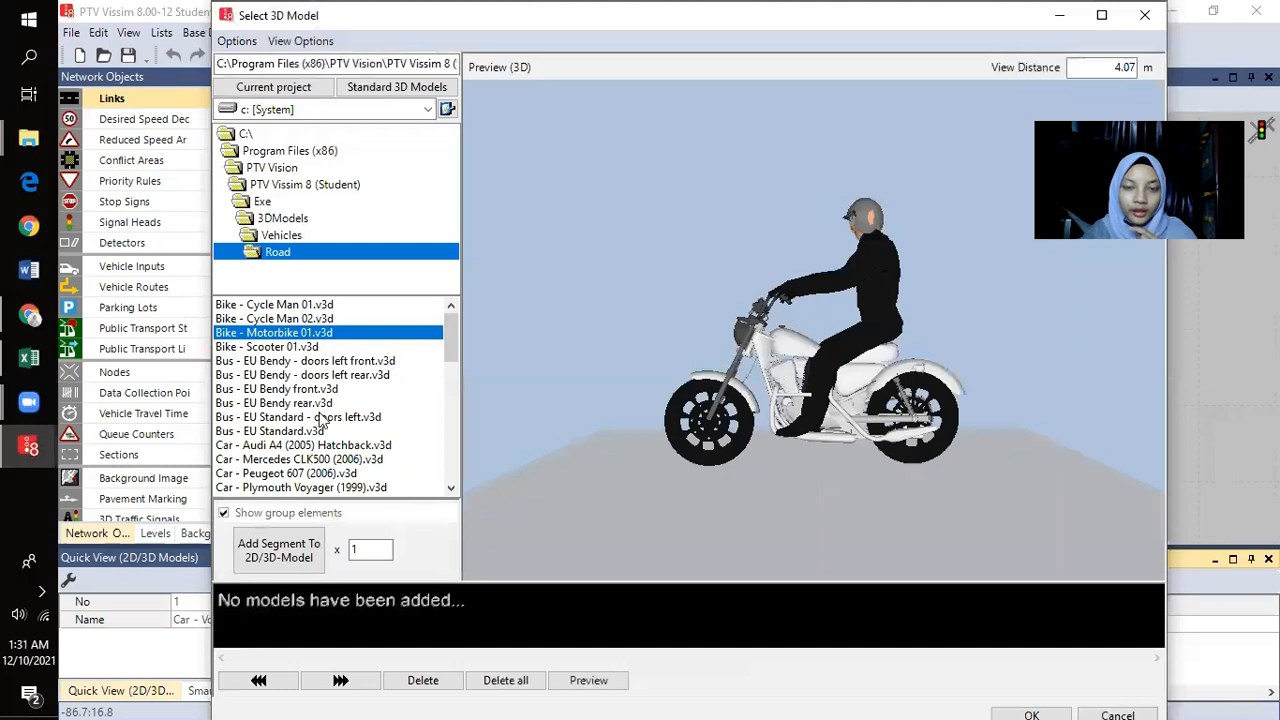
{"action": "left_click", "coordinate": [278, 566]}
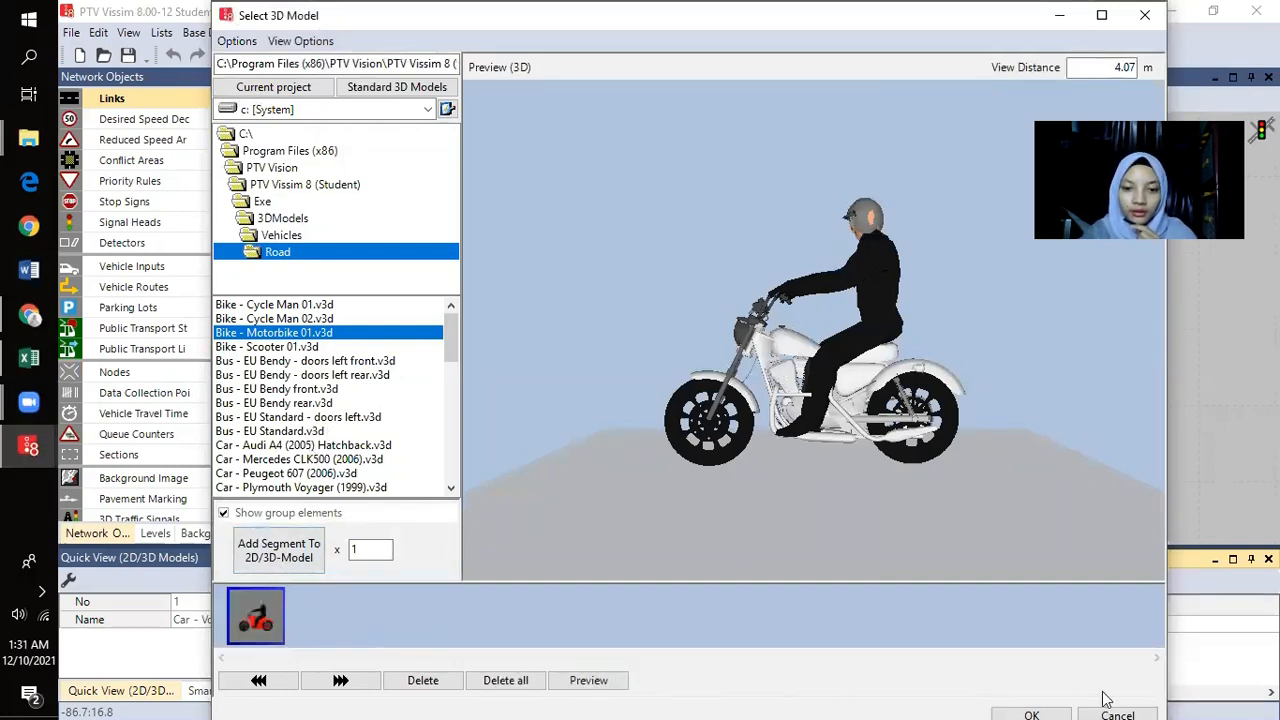
{"action": "key", "text": "Return"}
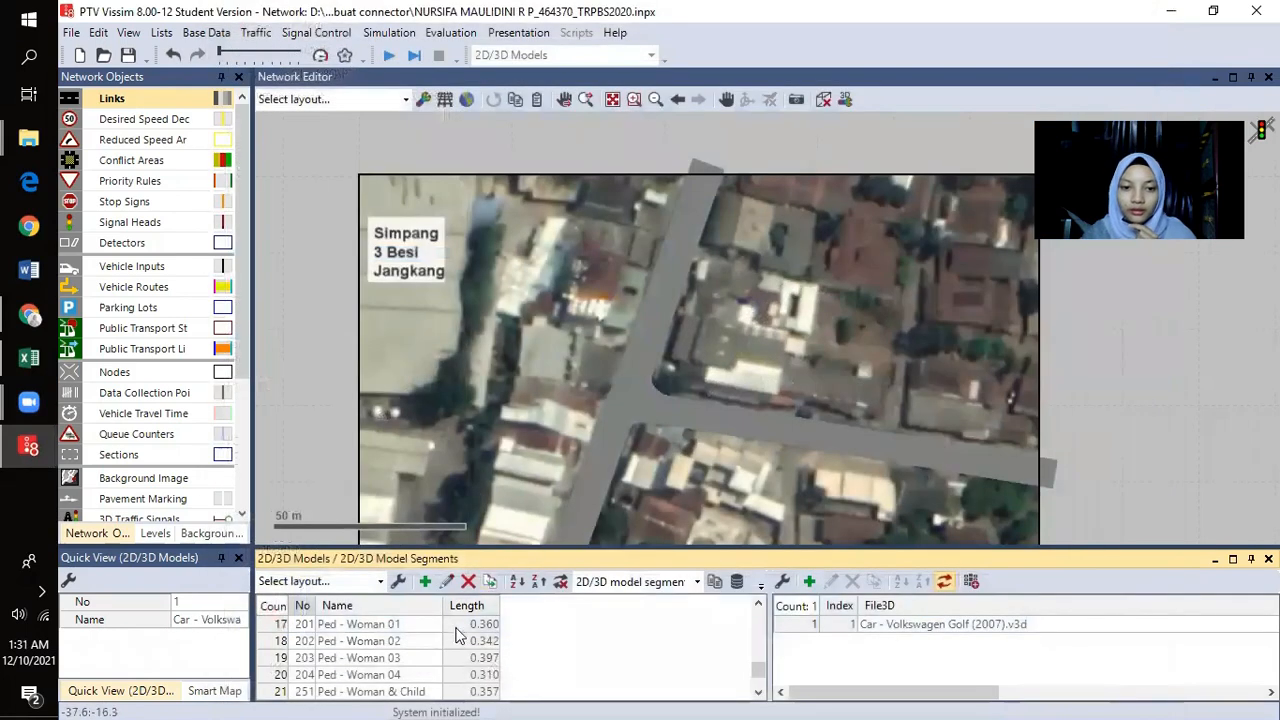
- Name the new motorbike model "Sepeda Motor" in the 2D/3D Models list
{"action": "left_click", "coordinate": [352, 692]}
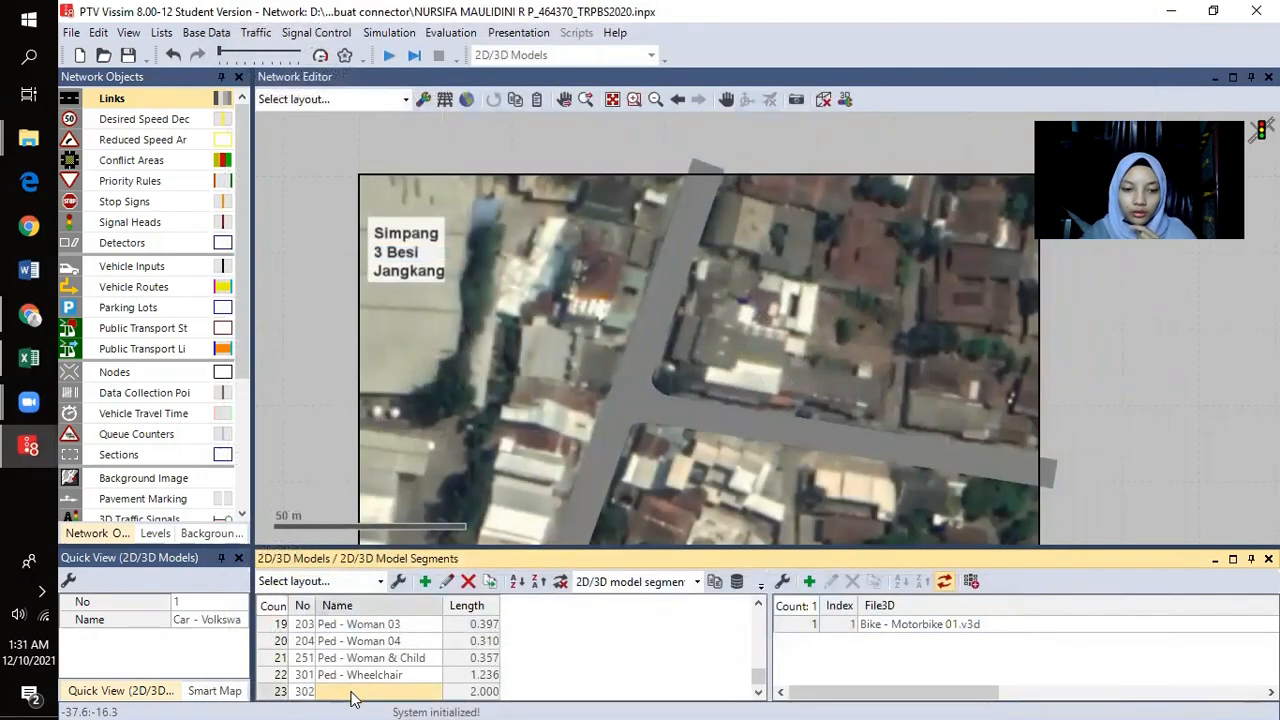
{"action": "double_click", "coordinate": [353, 694]}
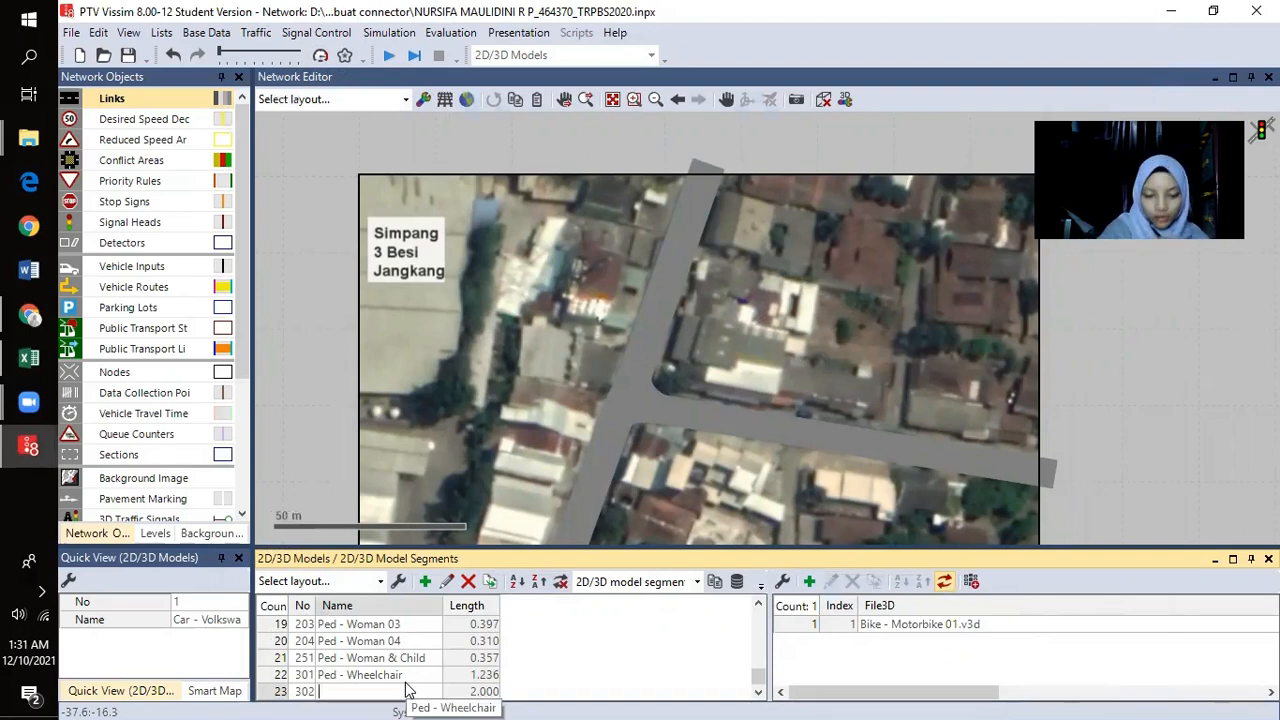
{"action": "type", "text": "Sepeda Motor"}
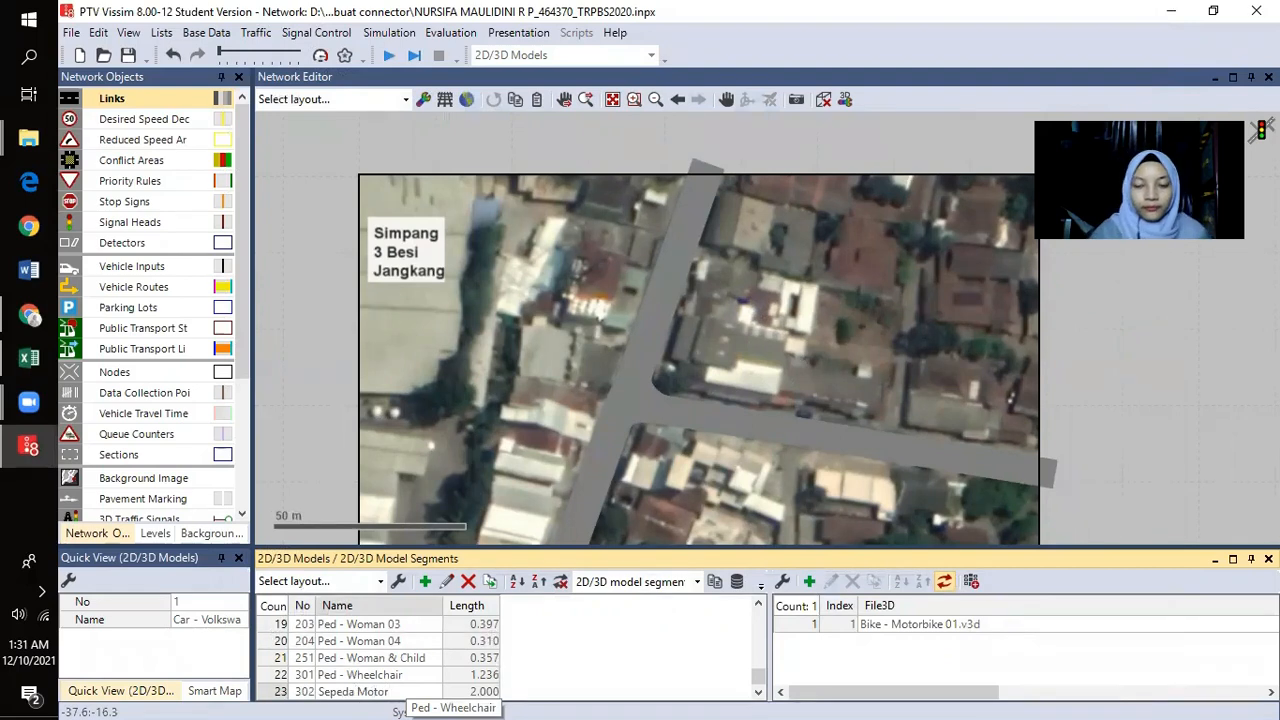
{"action": "key", "text": "Return"}
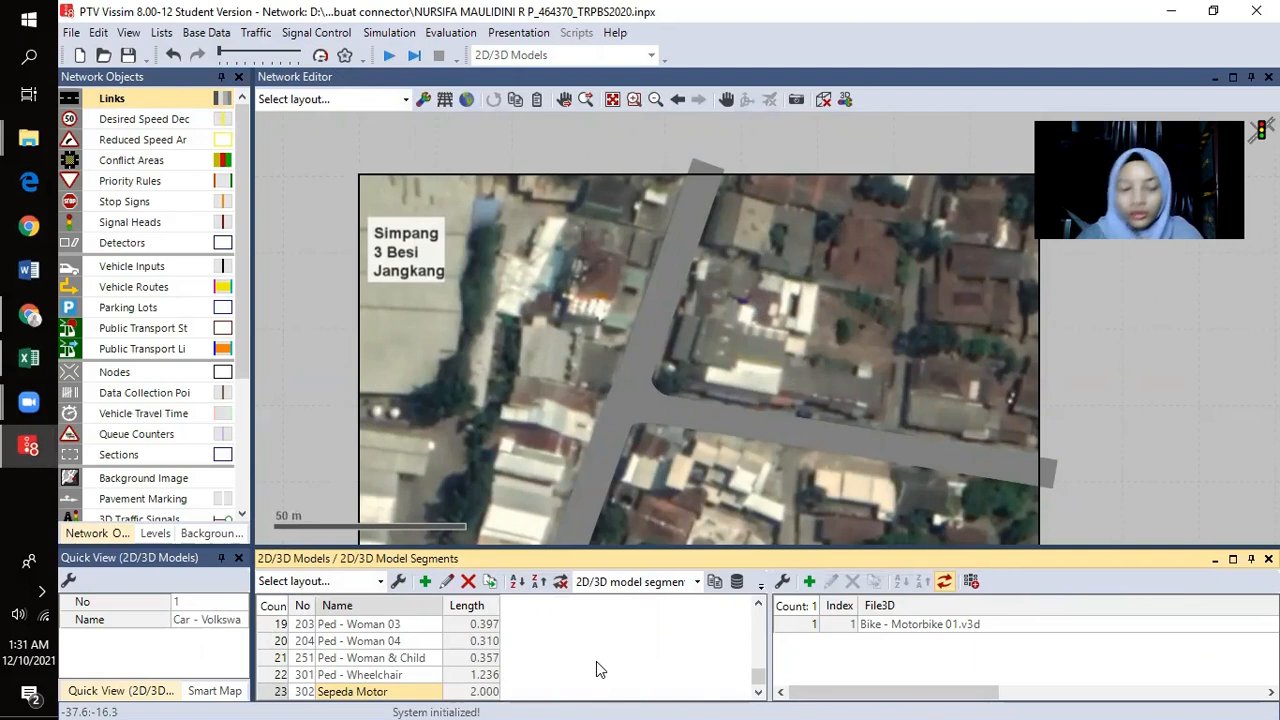
- Consult the vehicle types in the Excel speed table to see which other models are needed
{"action": "left_click_drag", "start_coordinate": [472, 436], "coordinate": [484, 369]}
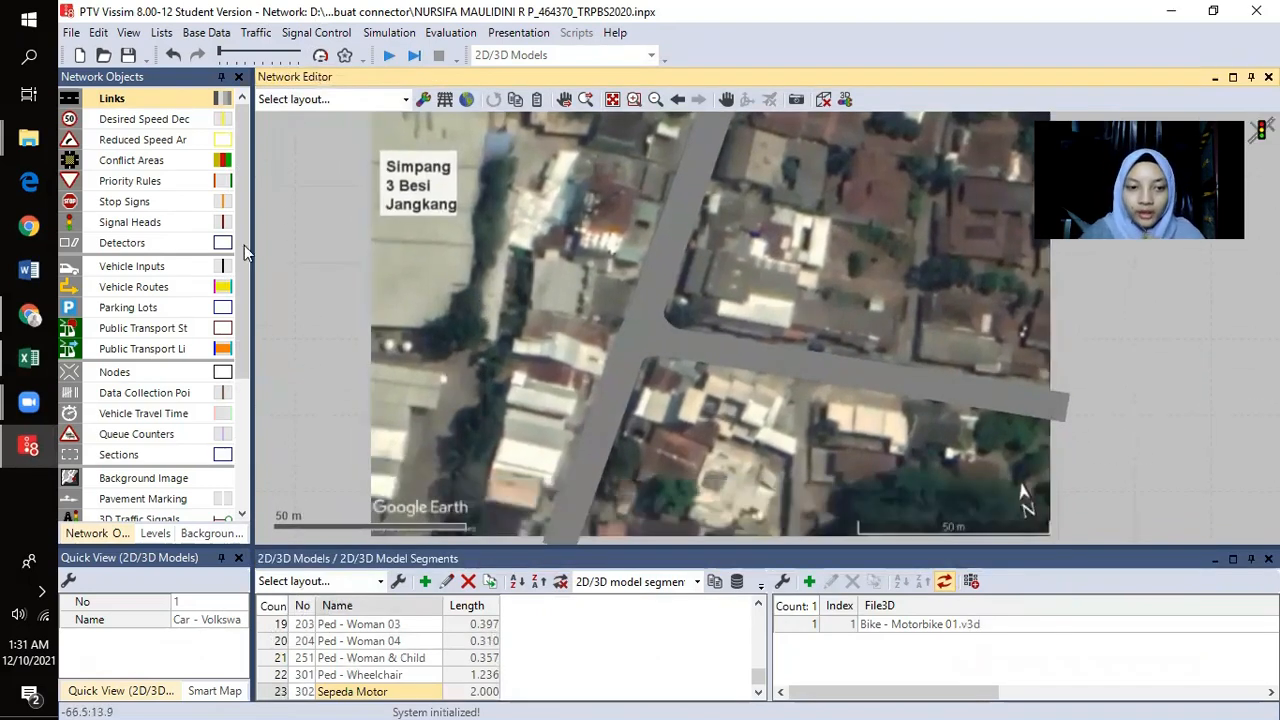
{"action": "left_click", "coordinate": [28, 359]}
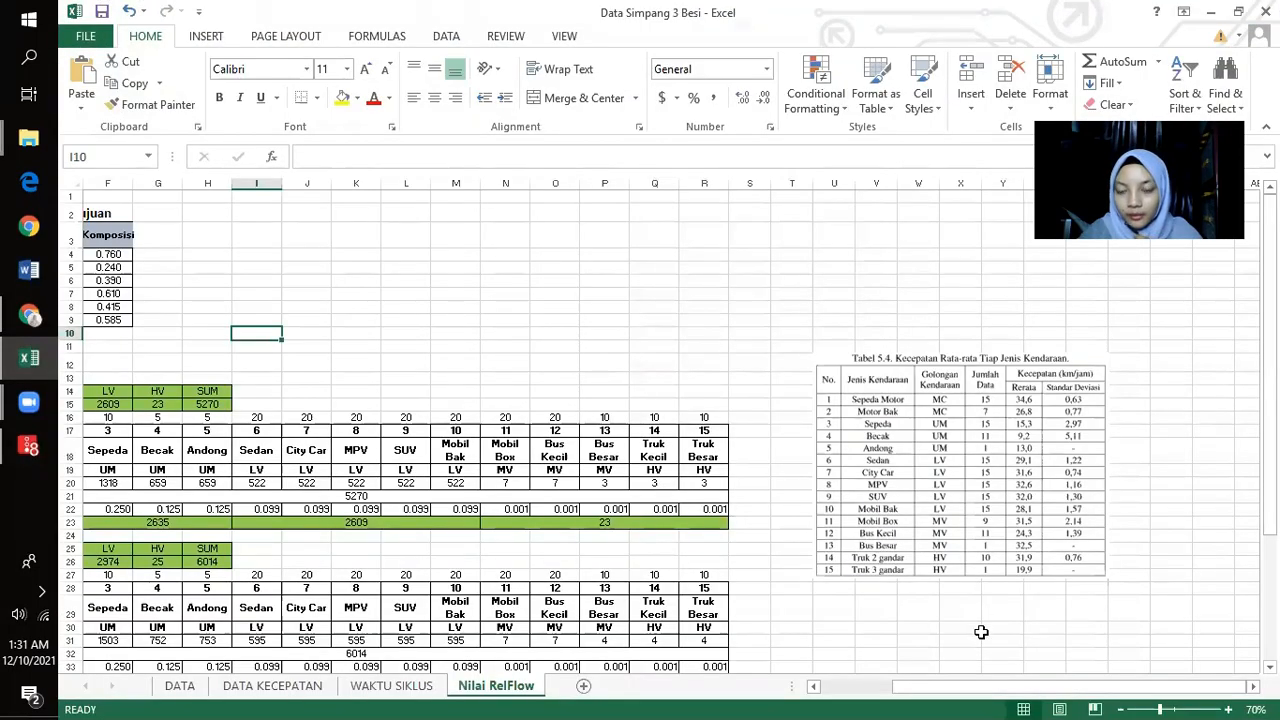
{"action": "left_click", "coordinate": [979, 630]}
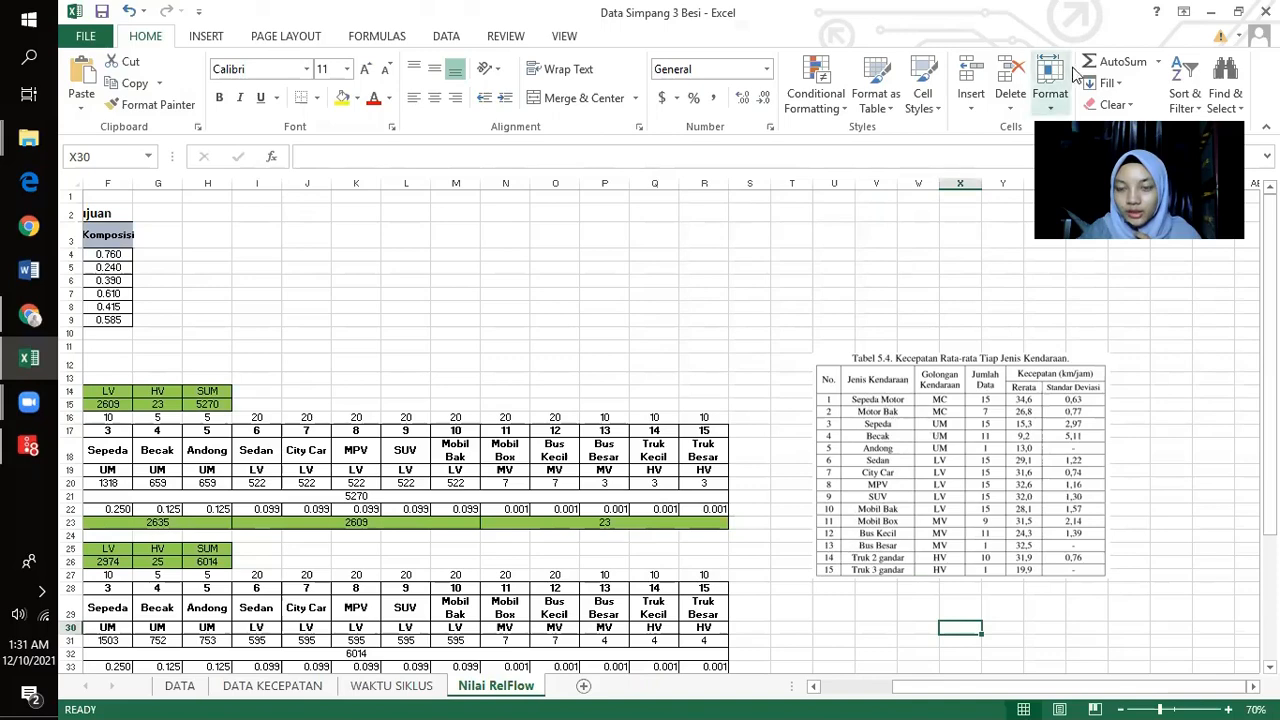
{"action": "left_click", "coordinate": [1210, 12]}
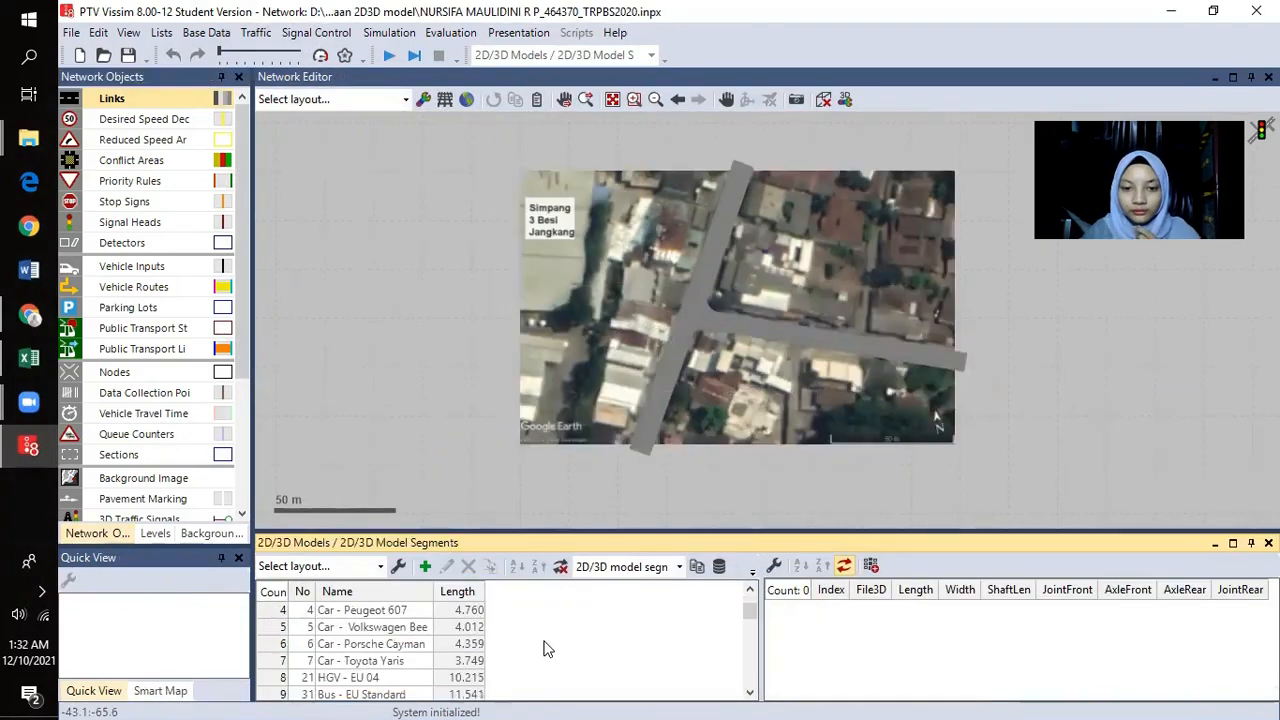
- Review the custom vehicle models from Sepeda Motor to Truk 3 gandar and their segments in the 2D/3D Models list
{"action": "scroll", "coordinate": [543, 649], "scroll_direction": "down", "scroll_amount": 4}
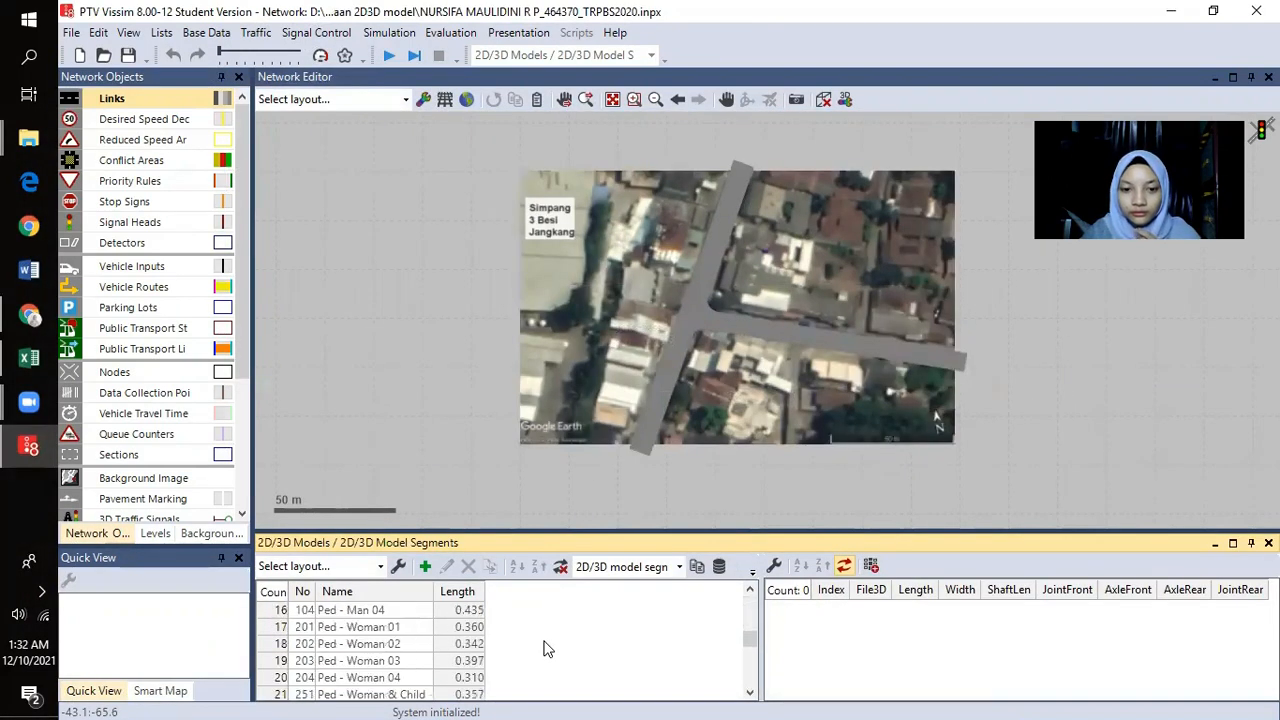
{"action": "left_click_drag", "start_coordinate": [953, 339], "coordinate": [944, 383]}
{"action": "scroll", "coordinate": [798, 418], "scroll_direction": "up", "scroll_amount": 1}
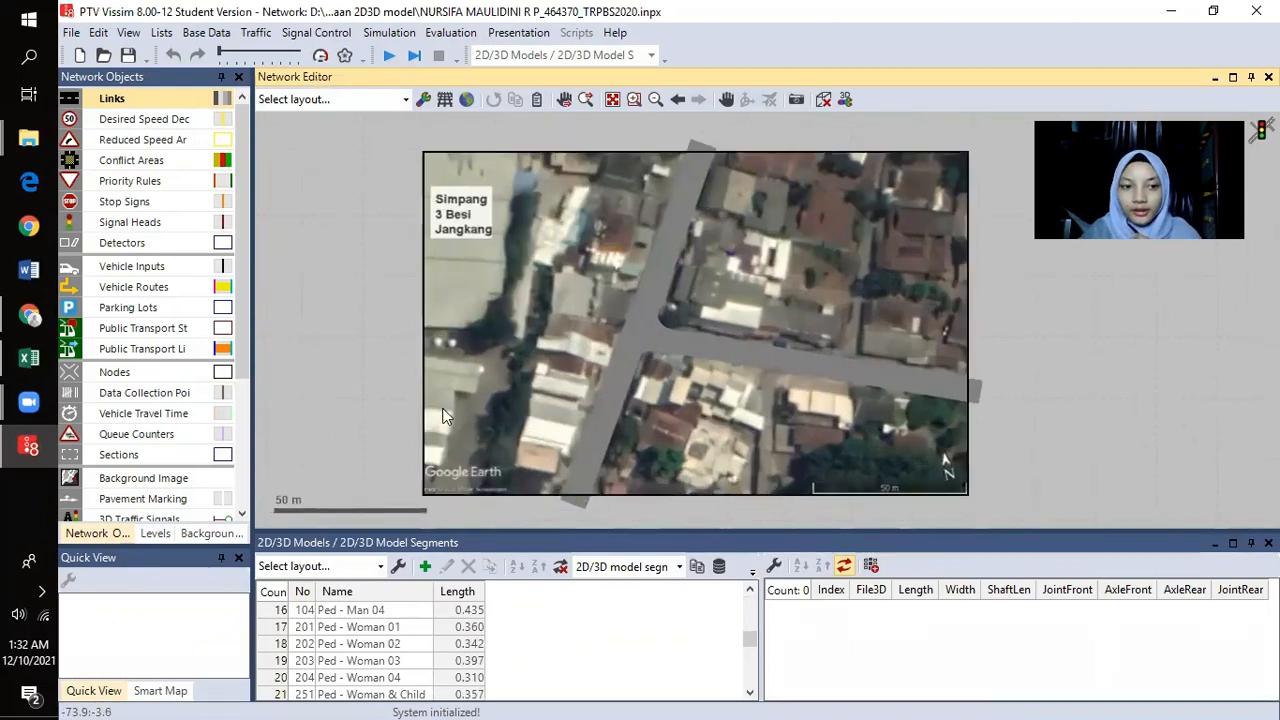
{"action": "left_click", "coordinate": [531, 662]}
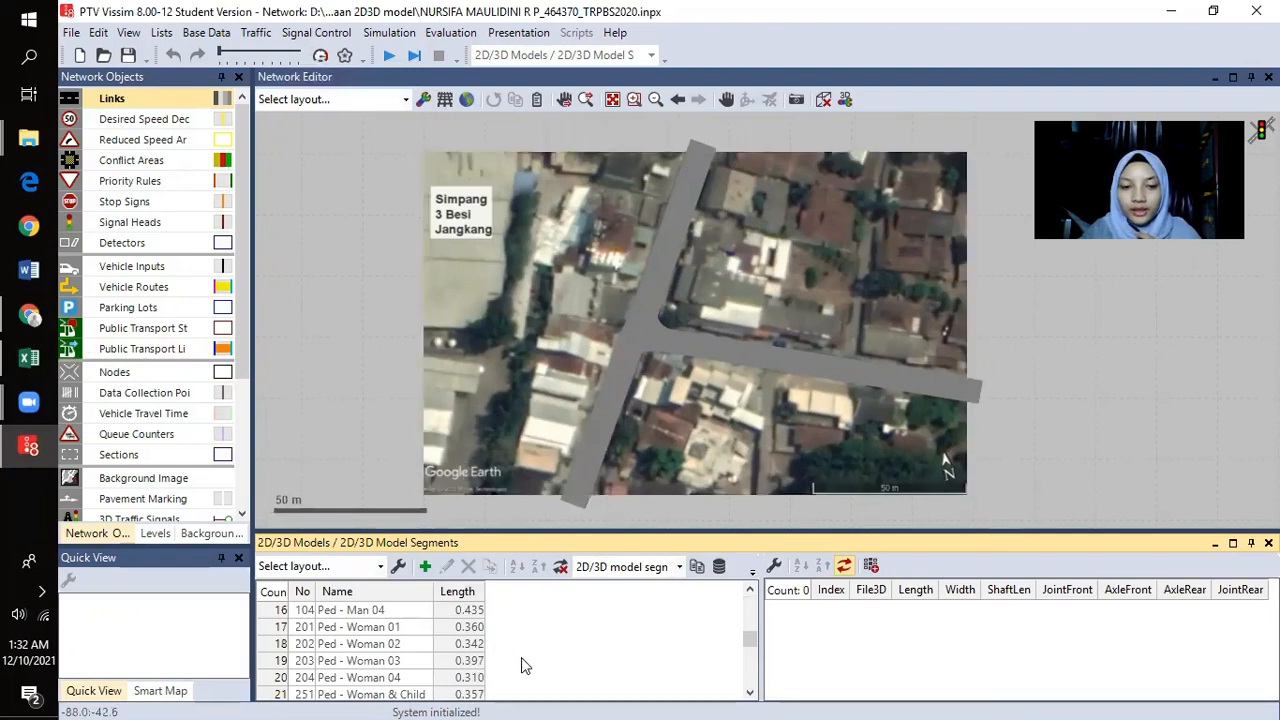
{"action": "scroll", "coordinate": [528, 660], "scroll_direction": "down", "scroll_amount": 3}
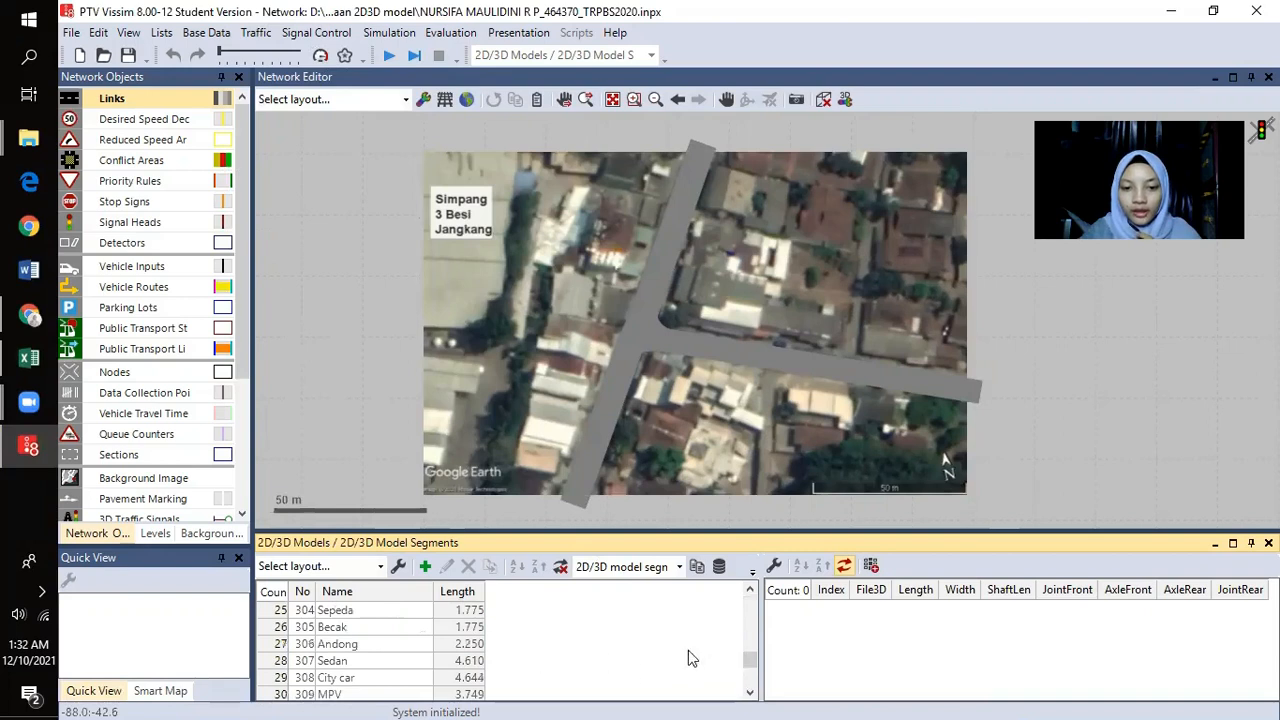
{"action": "scroll", "coordinate": [502, 654], "scroll_direction": "up", "scroll_amount": 1}
{"action": "left_click", "coordinate": [376, 628]}
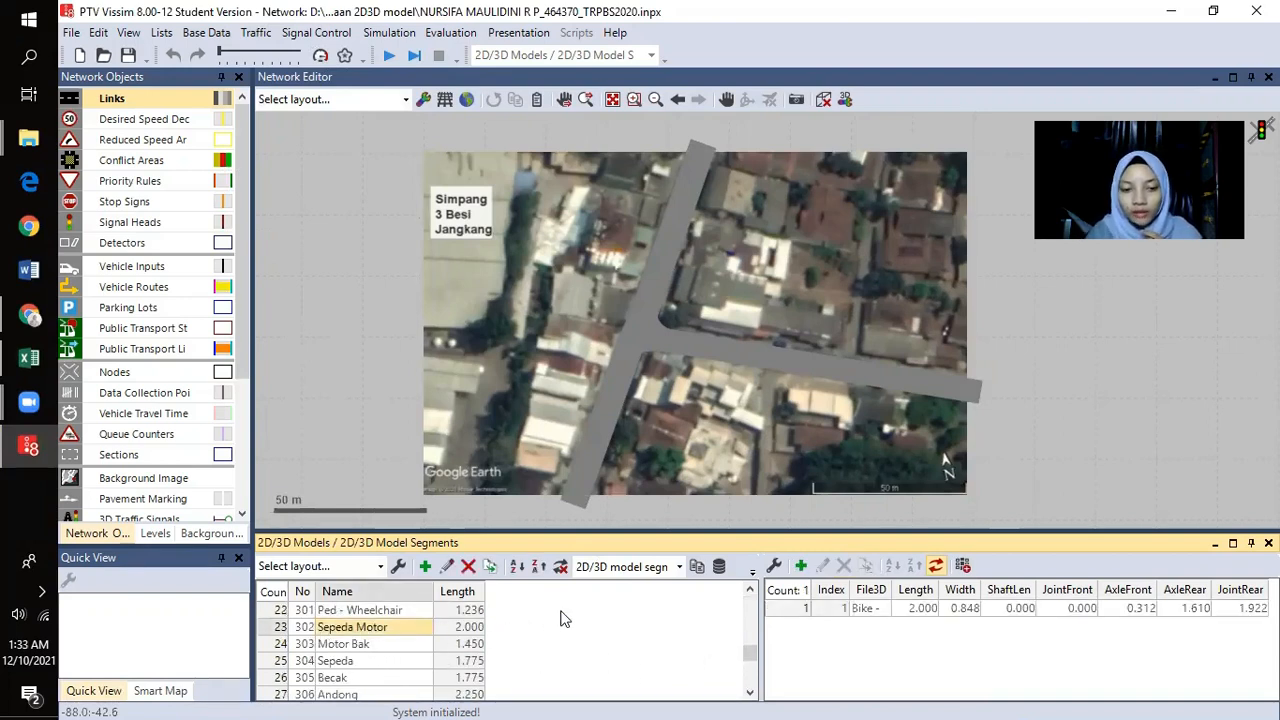
{"action": "key", "text": "Down"}
{"action": "key", "text": "Down"}
{"action": "key", "text": "Down"}
{"action": "key", "text": "Down"}
{"action": "key", "text": "Down"}
{"action": "key", "text": "Down"}
{"action": "key", "text": "Down"}
{"action": "key", "text": "Down"}
{"action": "key", "text": "Down"}
{"action": "key", "text": "Down"}
{"action": "key", "text": "Down"}
{"action": "key", "text": "Down"}
{"action": "key", "text": "Down"}
{"action": "key", "text": "Down"}
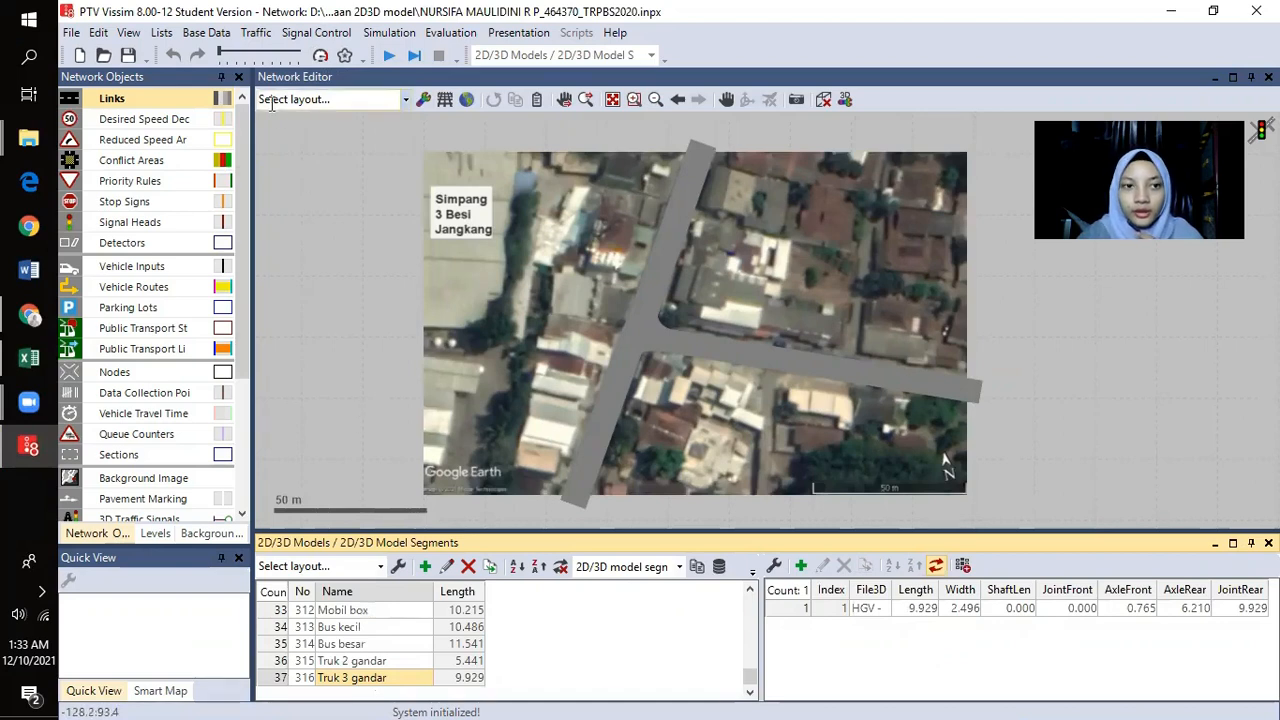
- Open the 2D/3D Model Distributions list from the base data
{"action": "left_click", "coordinate": [208, 33]}
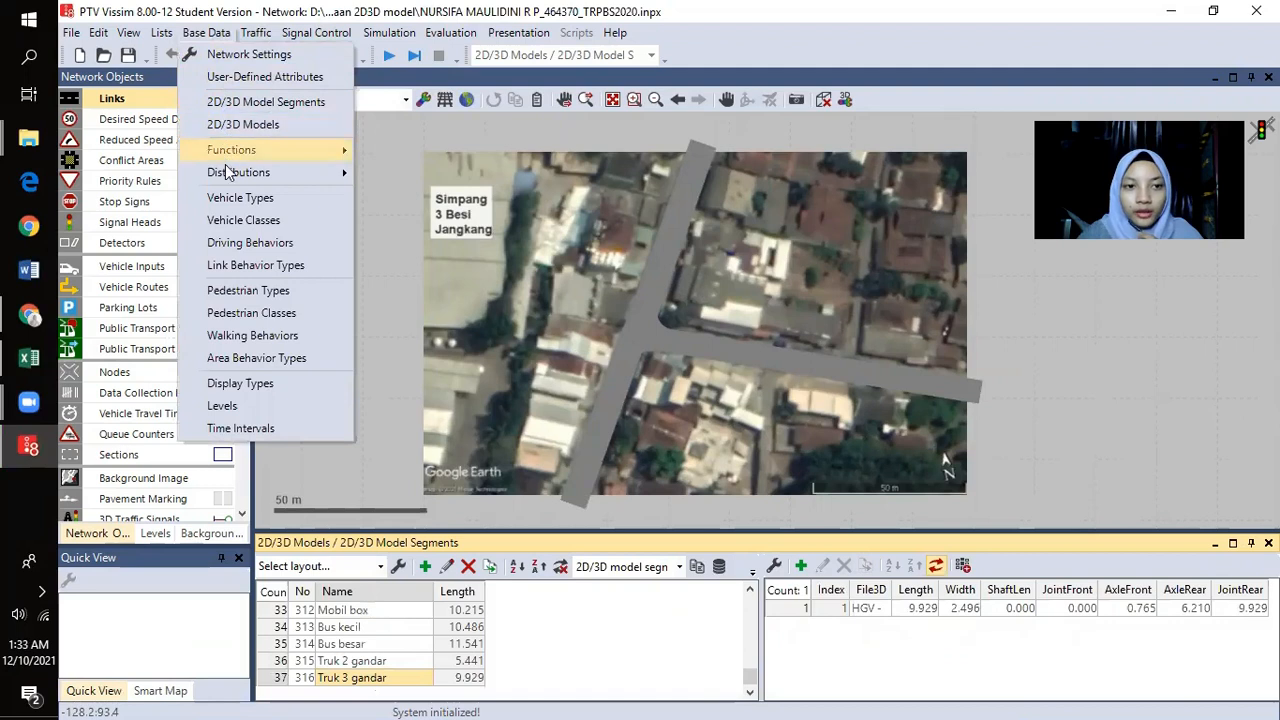
{"action": "mouse_move", "coordinate": [228, 174]}
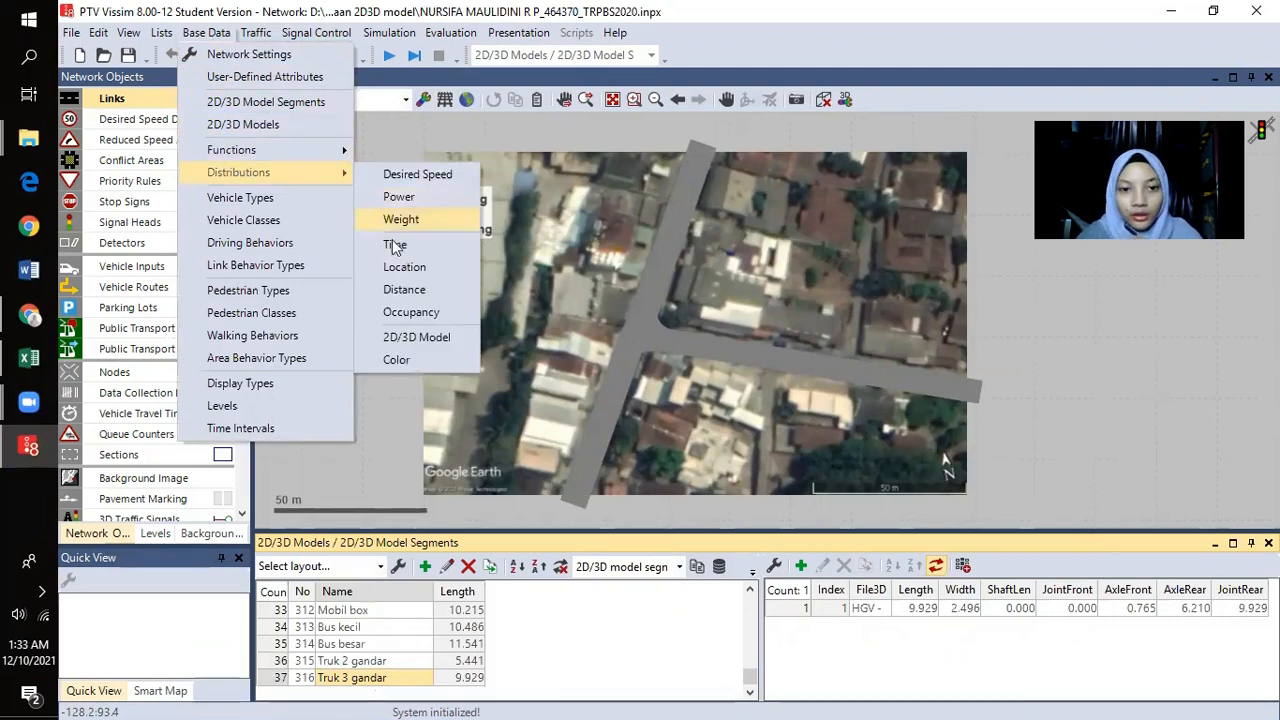
{"action": "left_click", "coordinate": [388, 342]}
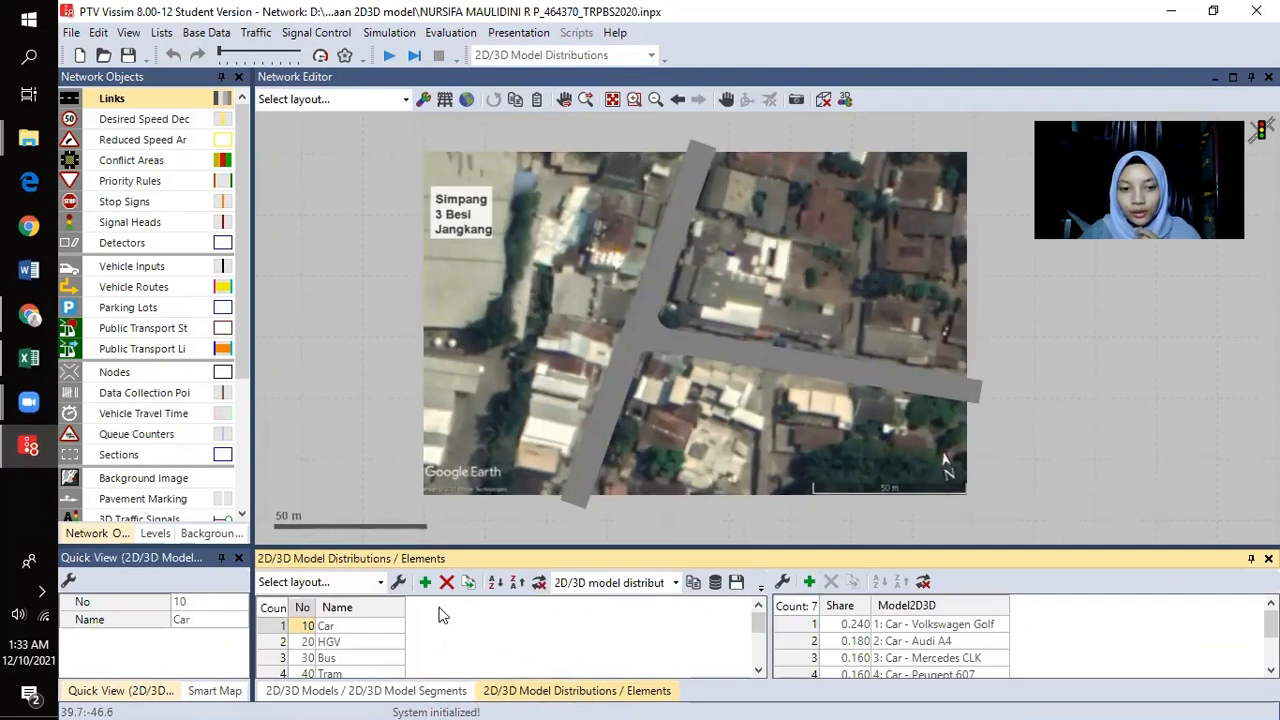
- Examine the existing model distributions from Car to Wheelchair and compare them with the custom truck models in the 2D/3D Models list
{"action": "scroll", "coordinate": [350, 663], "scroll_direction": "down", "scroll_amount": 1}
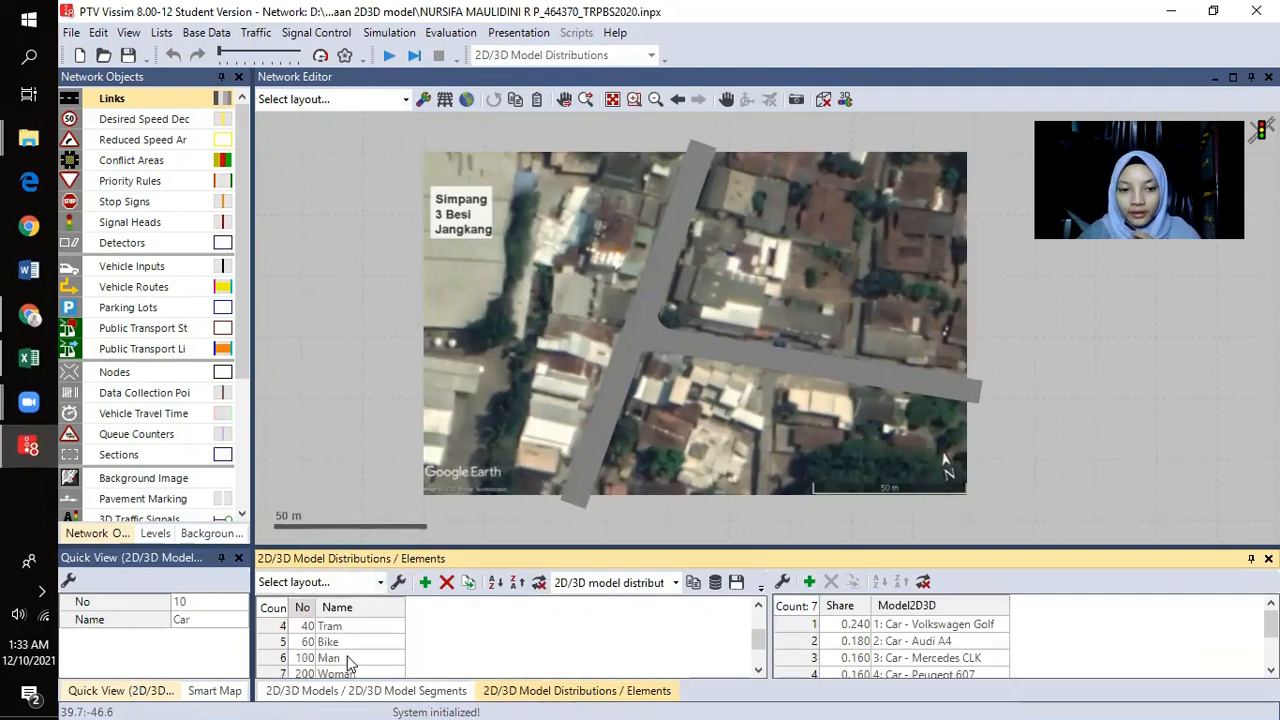
{"action": "scroll", "coordinate": [318, 652], "scroll_direction": "down", "scroll_amount": 1}
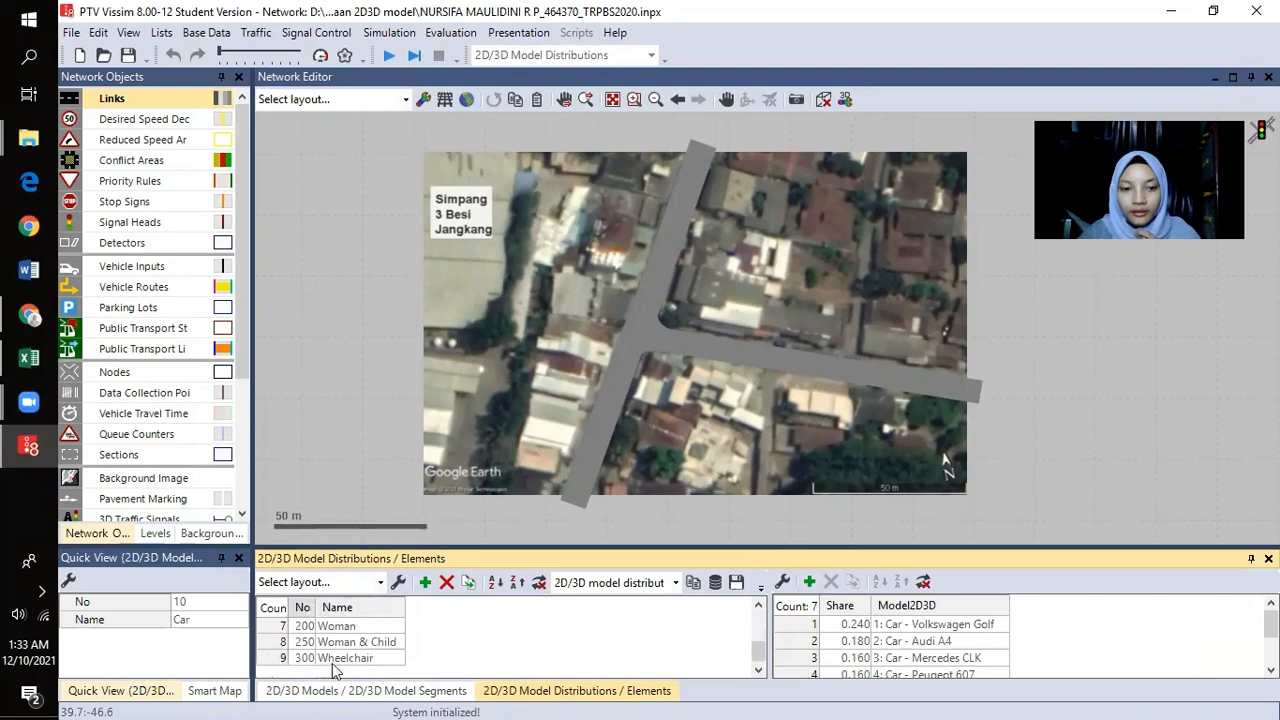
{"action": "left_click", "coordinate": [340, 659]}
{"action": "scroll", "coordinate": [345, 663], "scroll_direction": "up", "scroll_amount": 2}
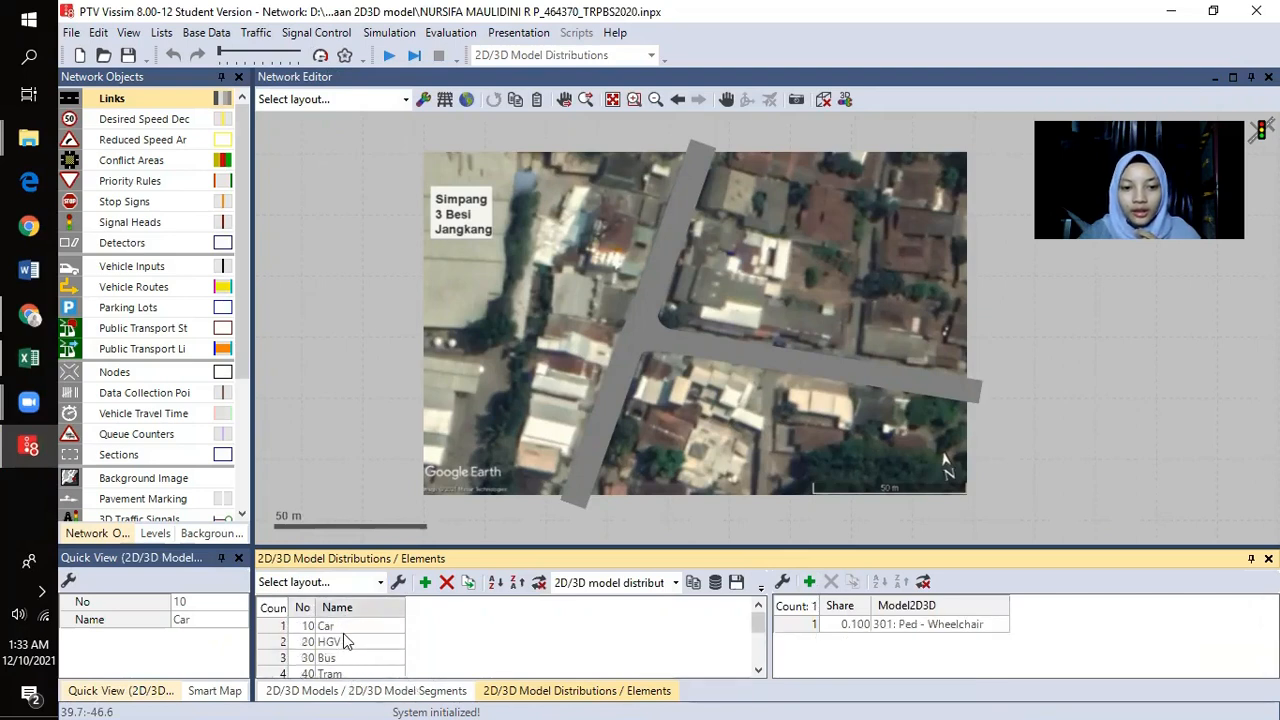
{"action": "left_click", "coordinate": [345, 628]}
{"action": "scroll", "coordinate": [345, 629], "scroll_direction": "down", "scroll_amount": 2}
{"action": "left_click", "coordinate": [340, 660]}
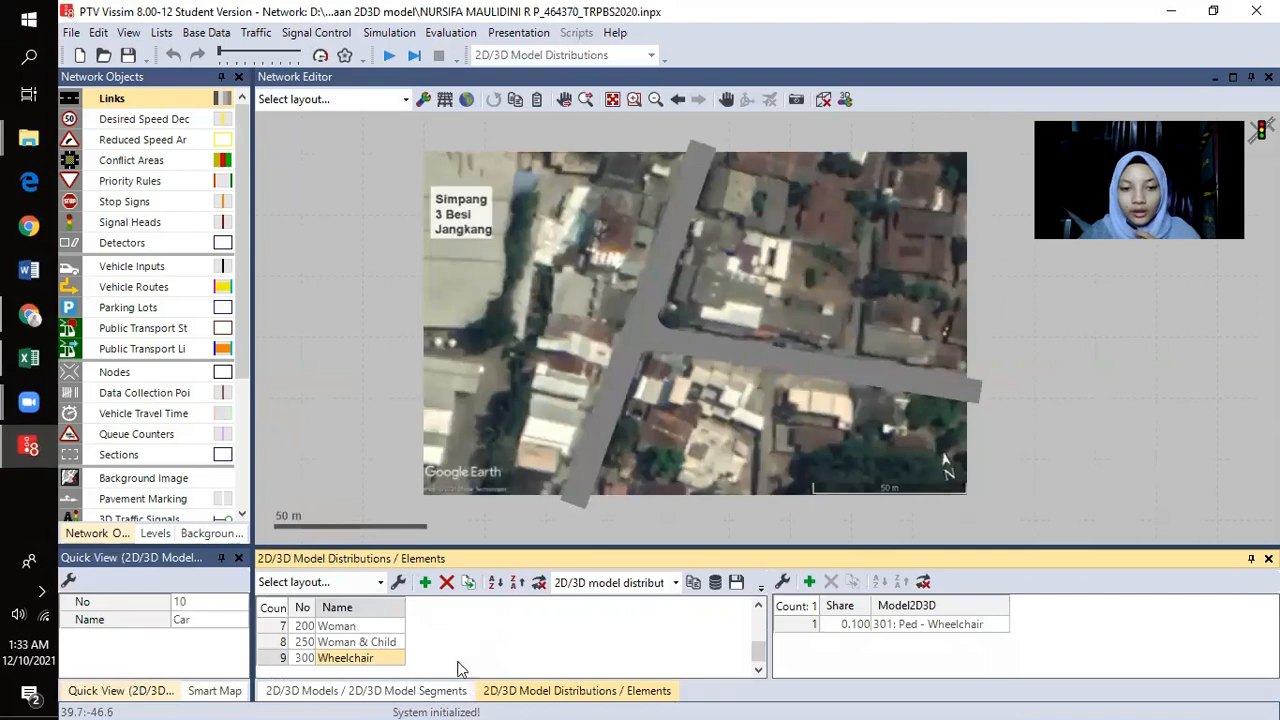
{"action": "left_click", "coordinate": [421, 694]}
{"action": "scroll", "coordinate": [349, 660], "scroll_direction": "down", "scroll_amount": 1}
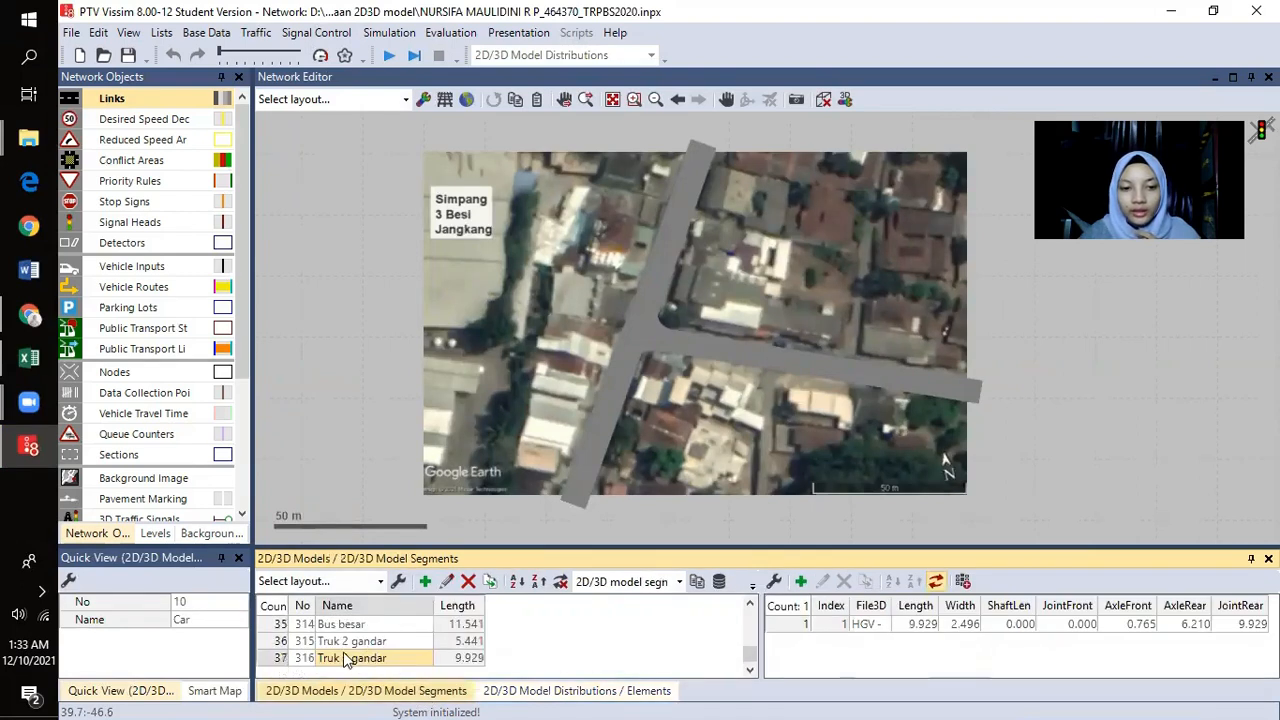
{"action": "left_click", "coordinate": [350, 643]}
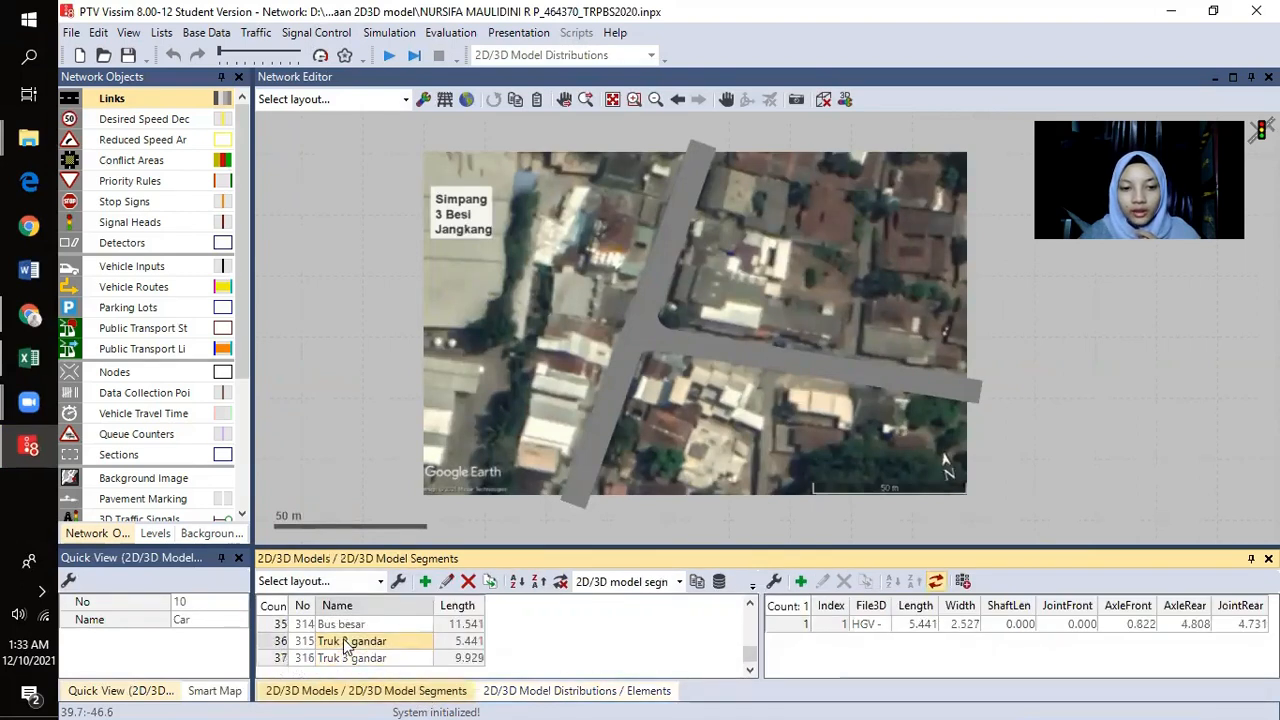
- Add a new distribution to the 2D/3D Model Distributions list and name it "Sepeda Motor"
{"action": "left_click", "coordinate": [586, 691]}
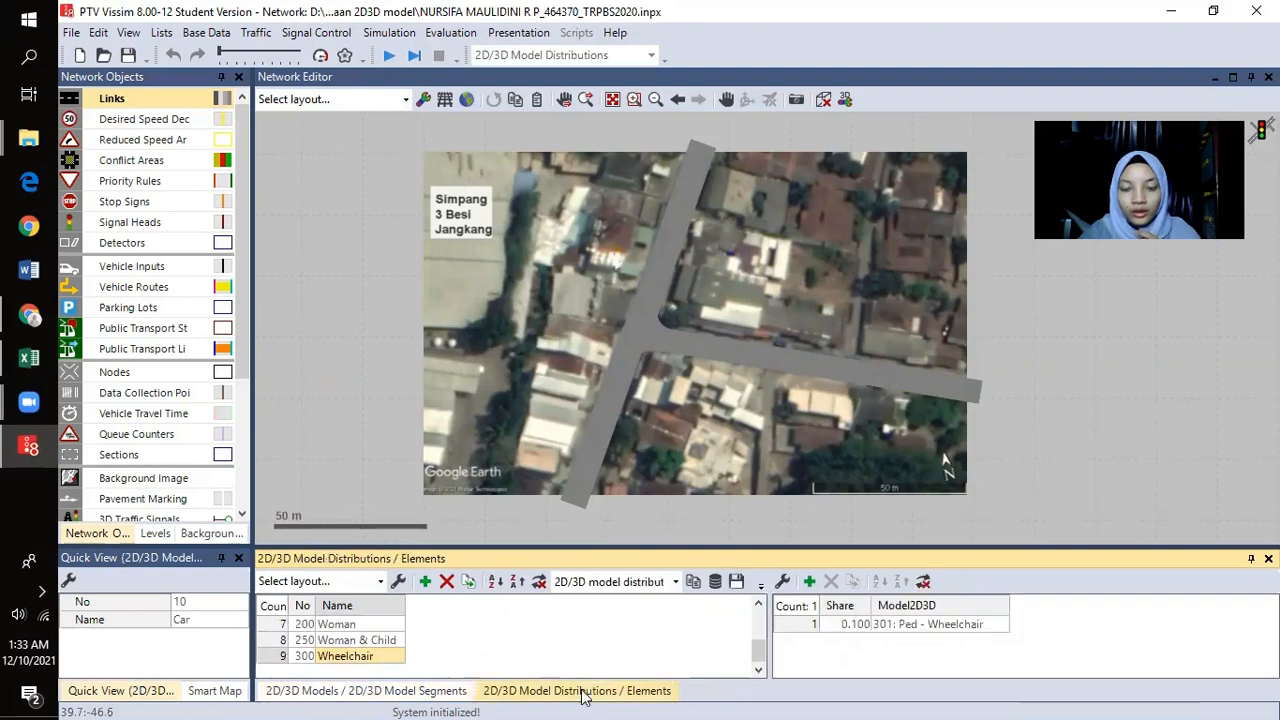
{"action": "left_click", "coordinate": [427, 584]}
{"action": "scroll", "coordinate": [430, 627], "scroll_direction": "down", "scroll_amount": 1}
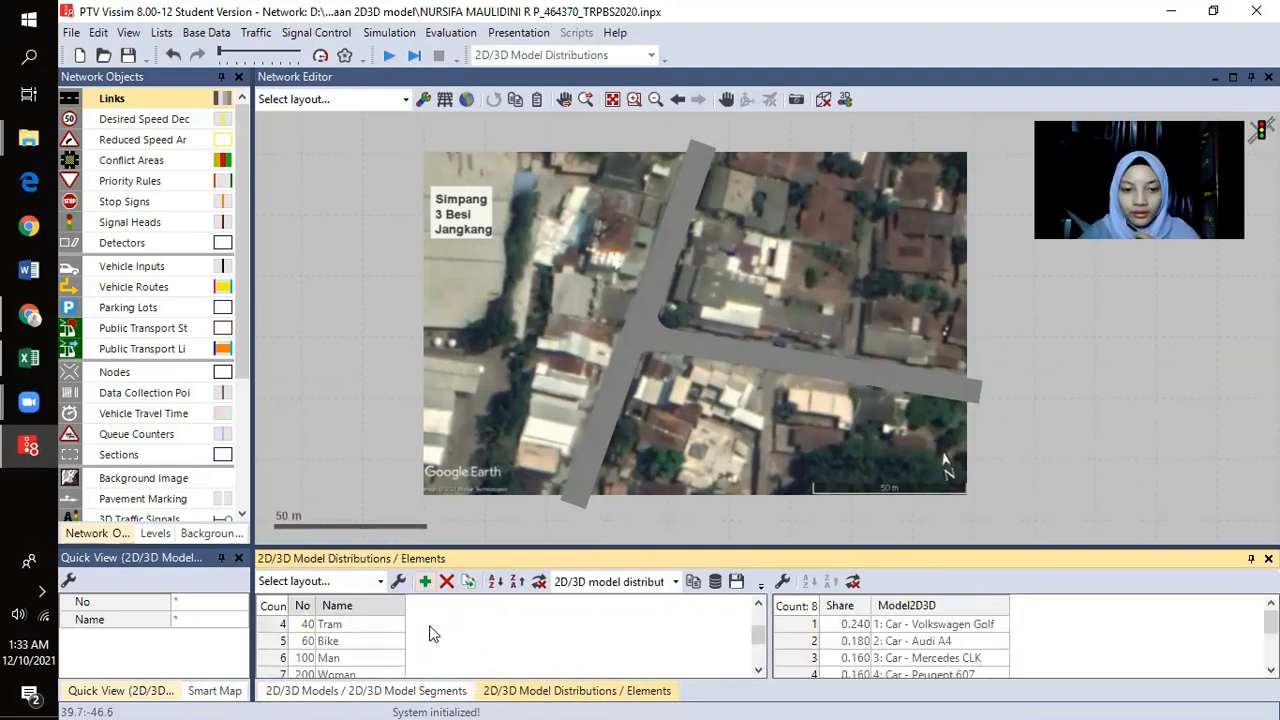
{"action": "scroll", "coordinate": [433, 634], "scroll_direction": "down", "scroll_amount": 1}
{"action": "left_click", "coordinate": [355, 658]}
{"action": "left_click", "coordinate": [355, 658]}
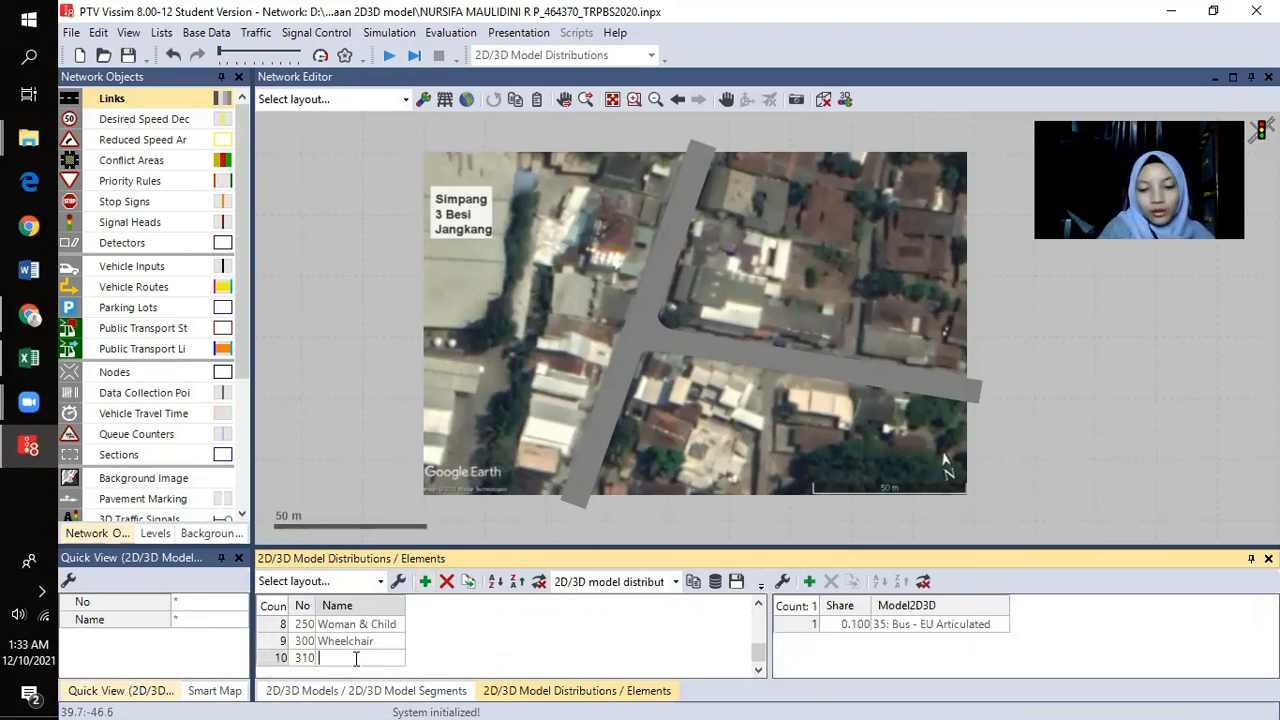
{"action": "type", "text": "Sepeda Motor"}
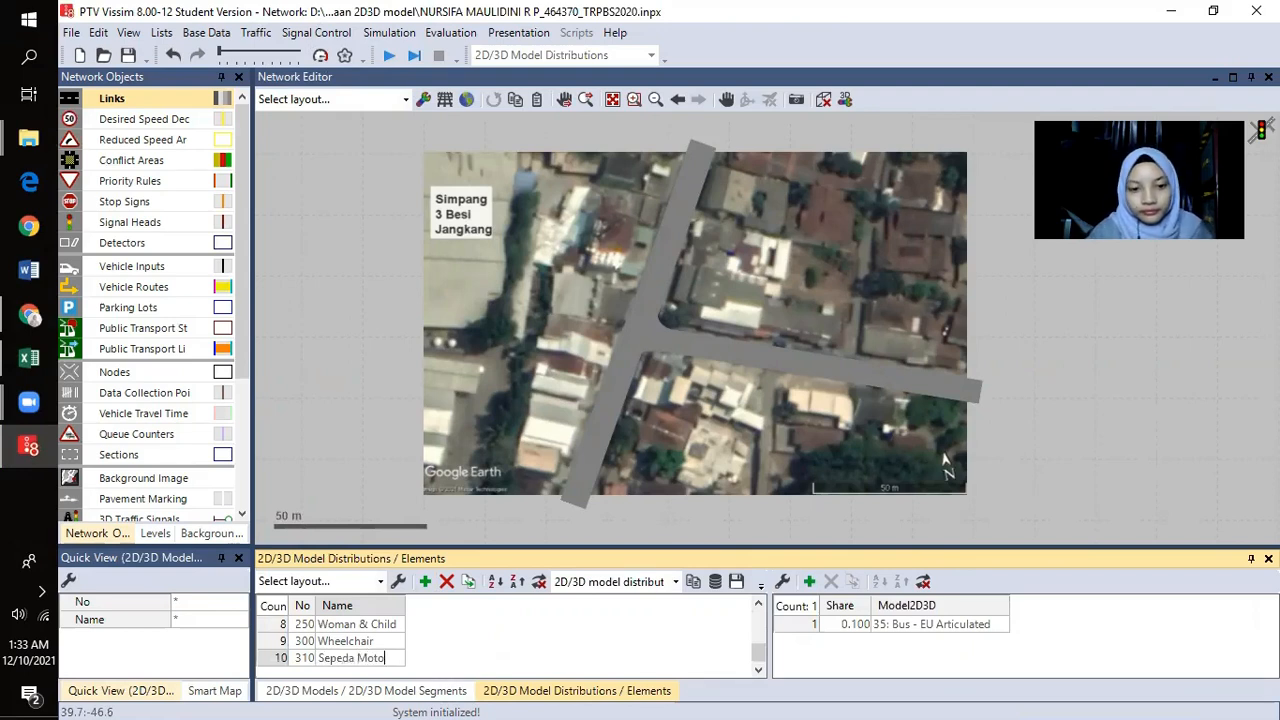
{"action": "left_click", "coordinate": [521, 647]}
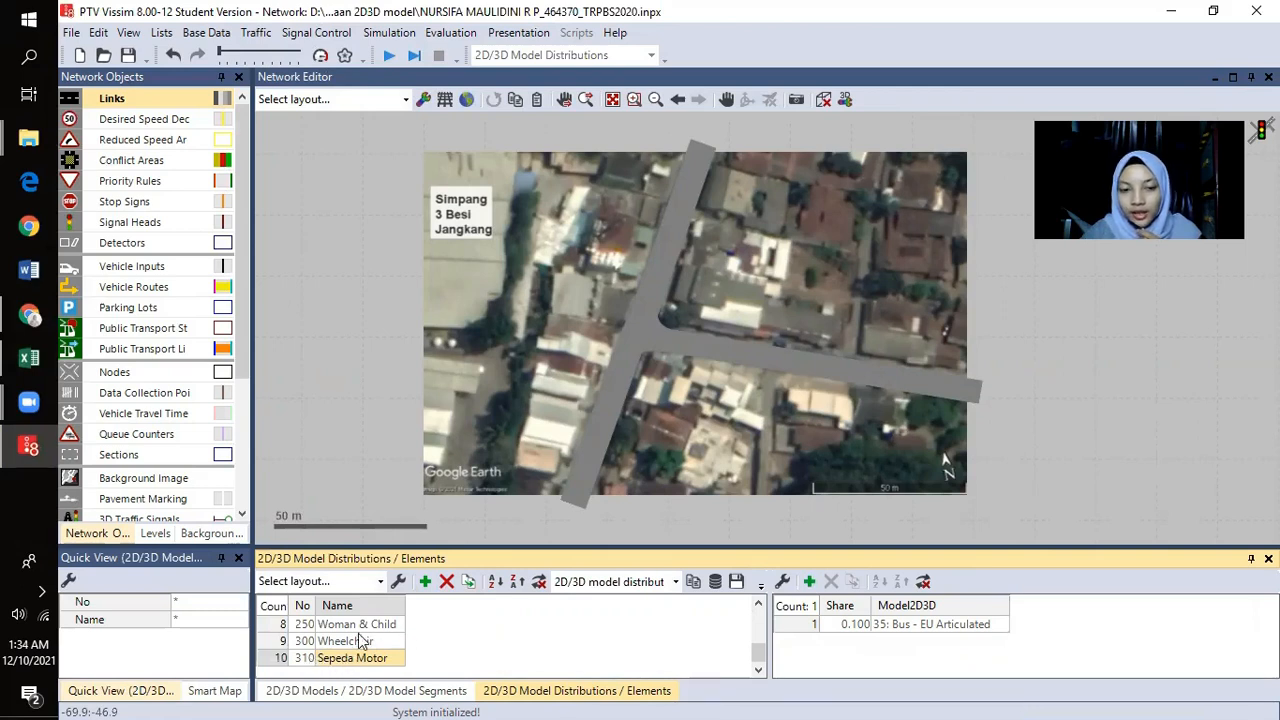
- Set the Sepeda Motor distribution's element to the model "302: Sepeda Motor"
{"action": "left_click", "coordinate": [1003, 625]}
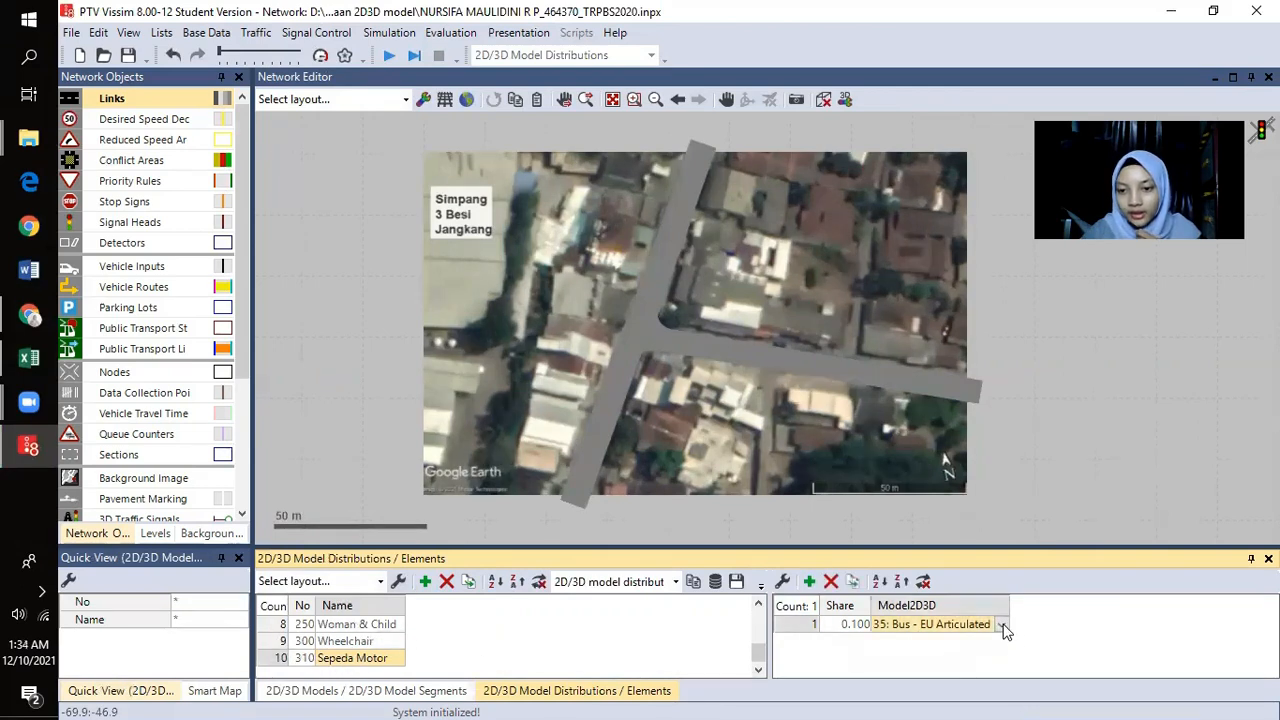
{"action": "left_click", "coordinate": [1002, 626]}
{"action": "scroll", "coordinate": [1008, 640], "scroll_direction": "down", "scroll_amount": 10}
{"action": "scroll", "coordinate": [1010, 650], "scroll_direction": "down", "scroll_amount": 2}
{"action": "scroll", "coordinate": [1010, 650], "scroll_direction": "up", "scroll_amount": 3}
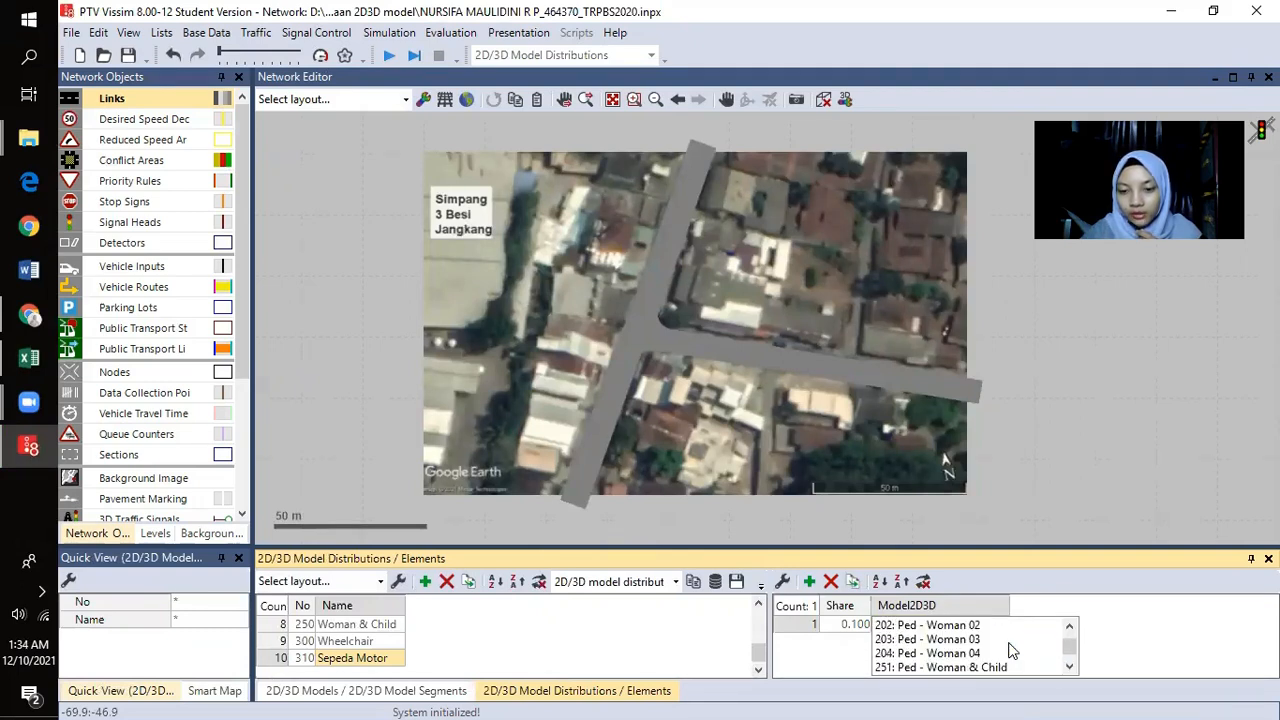
{"action": "scroll", "coordinate": [1010, 651], "scroll_direction": "down", "scroll_amount": 1}
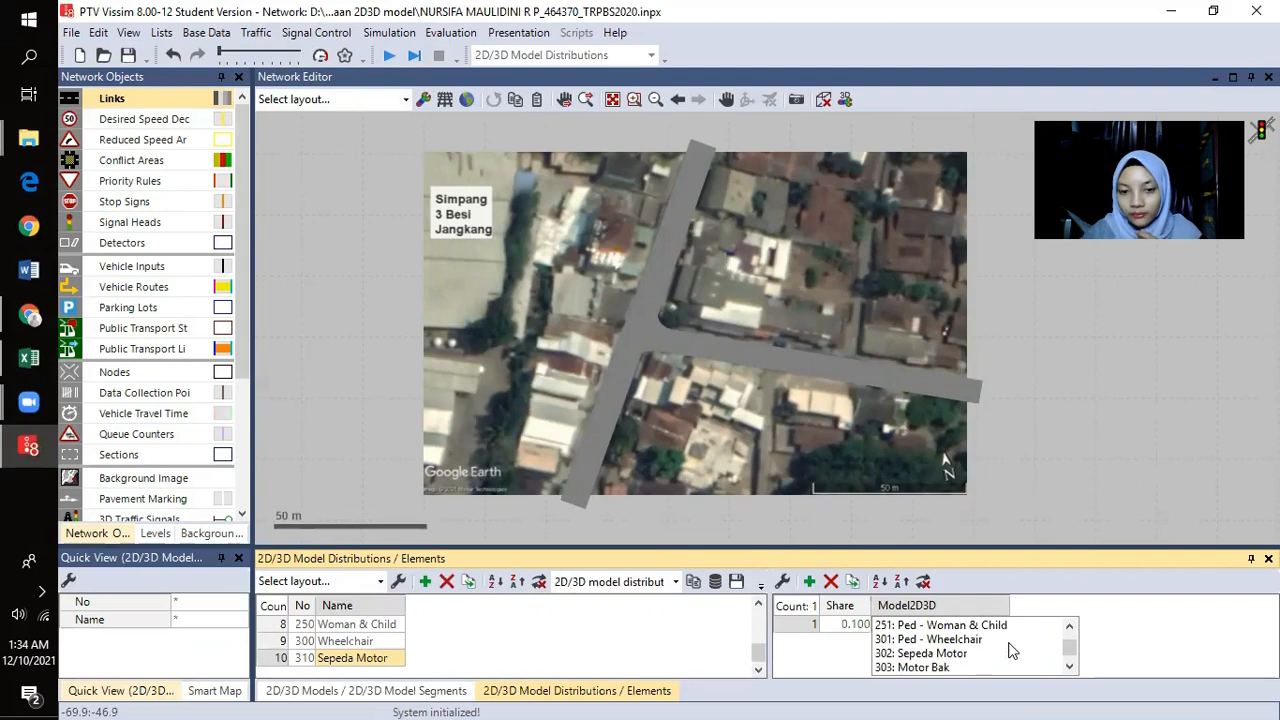
{"action": "left_click", "coordinate": [958, 654]}
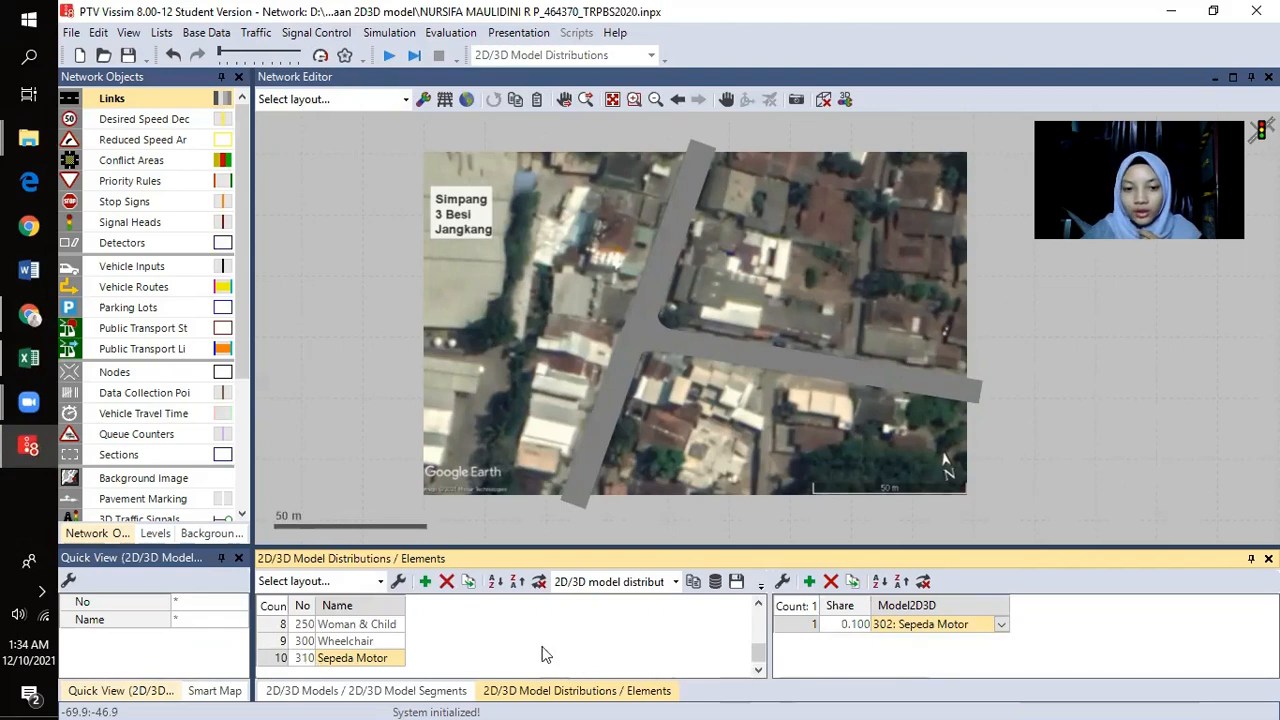
- Add another model distribution, check the second vehicle type in the Excel speed table, and name the distribution "Motor Bak"
{"action": "left_click", "coordinate": [425, 582]}
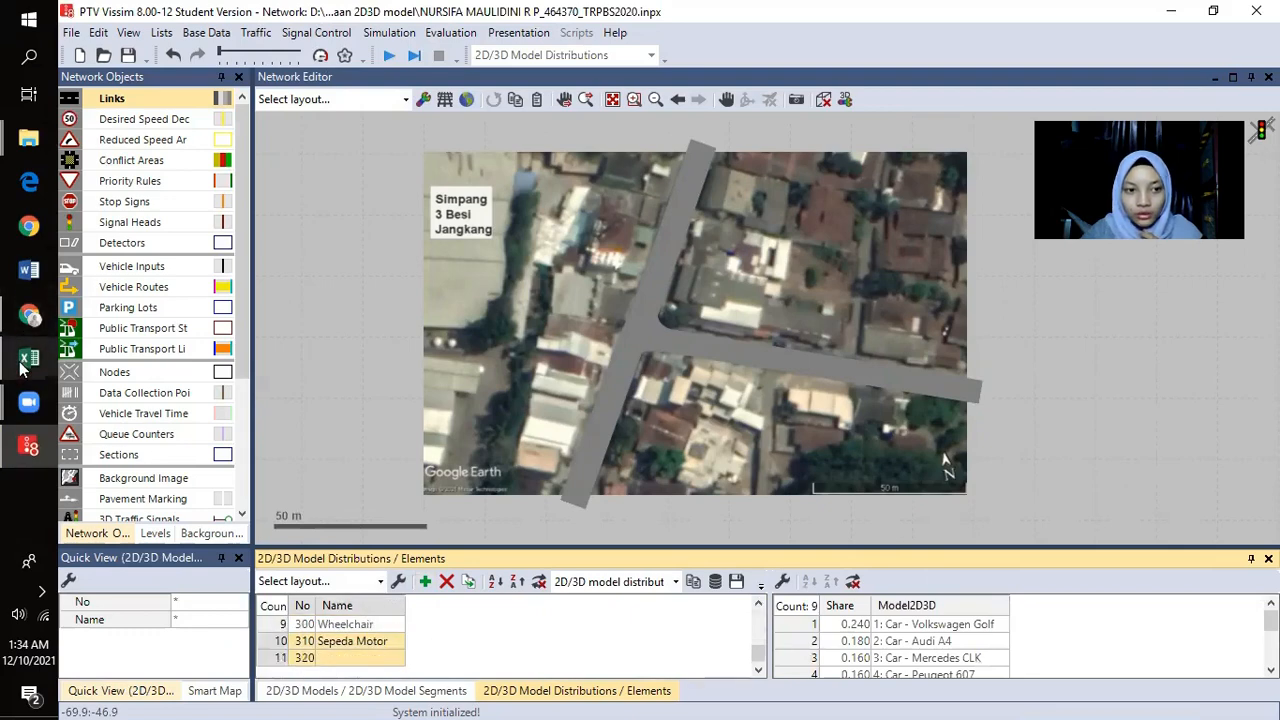
{"action": "mouse_move", "coordinate": [28, 357]}
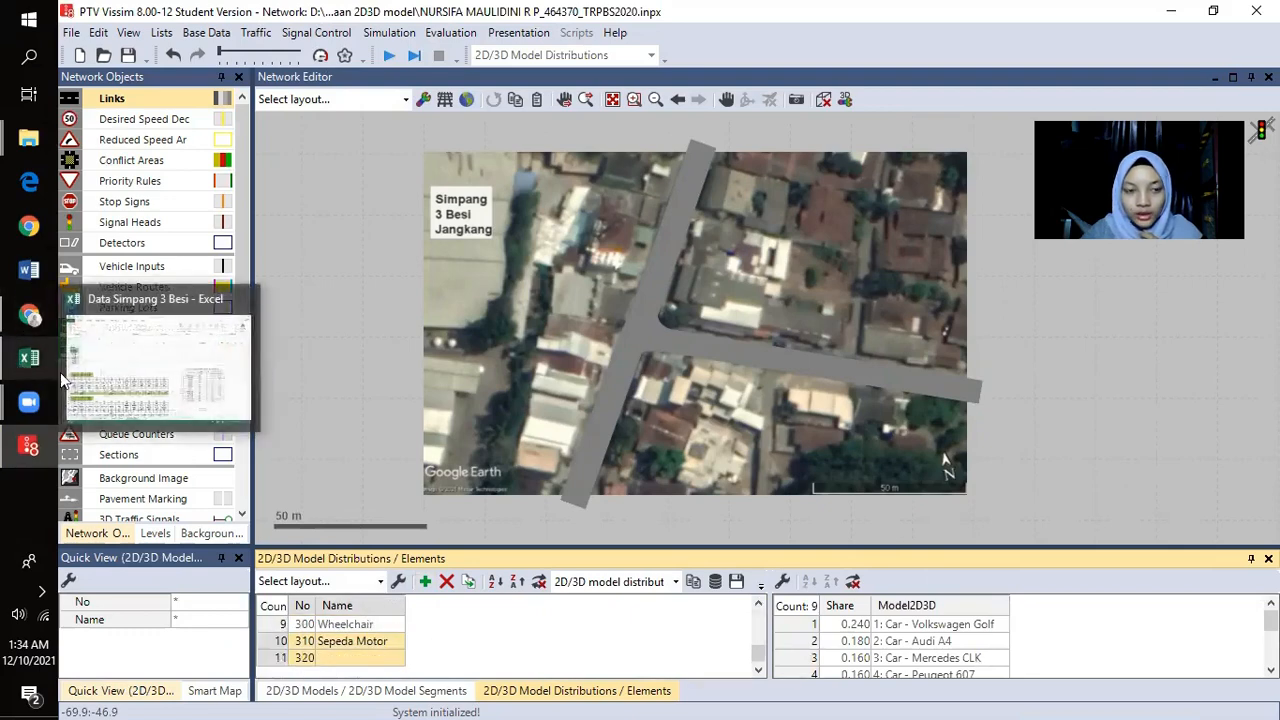
{"action": "left_click", "coordinate": [155, 380]}
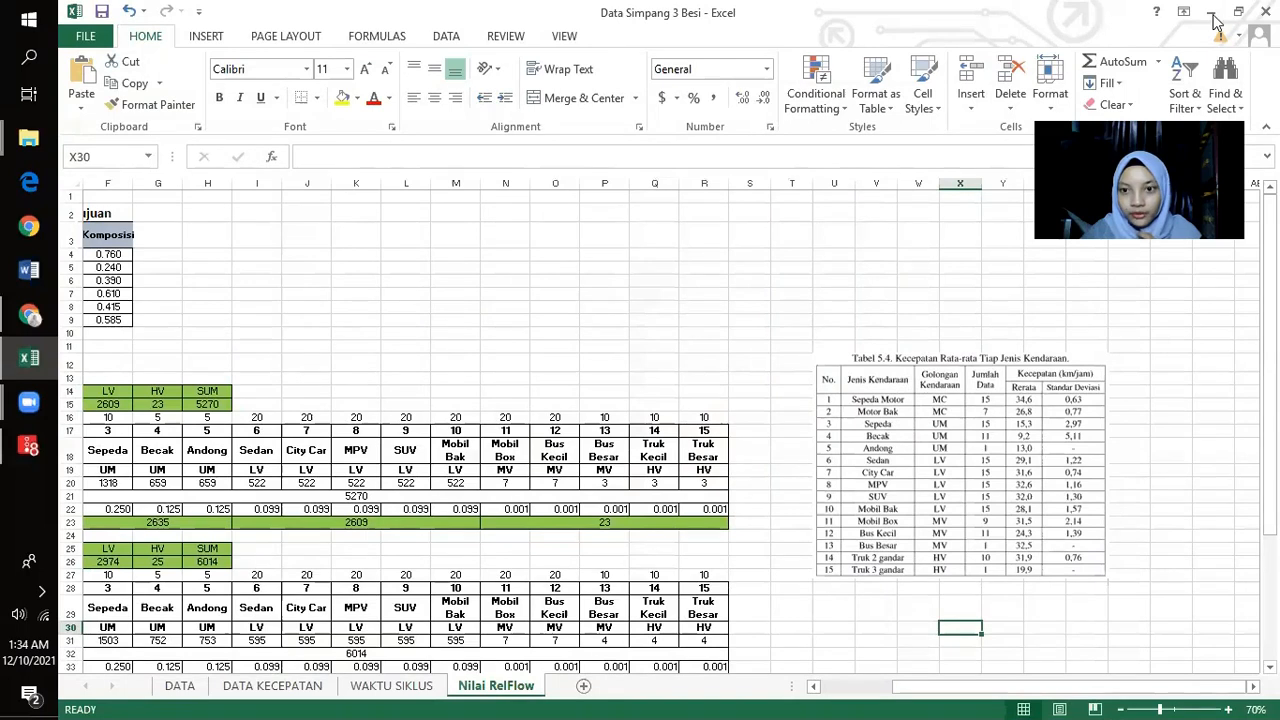
{"action": "left_click", "coordinate": [1211, 12]}
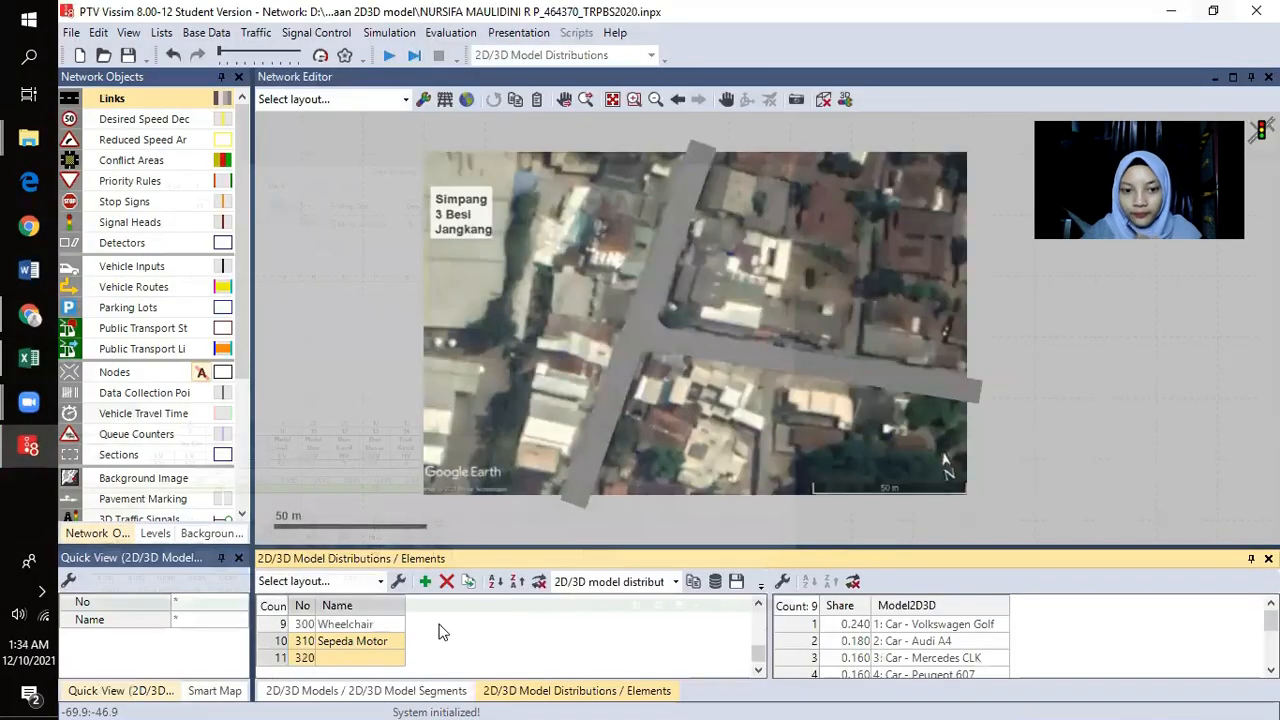
{"action": "left_click", "coordinate": [350, 658]}
{"action": "type", "text": "Moto"}
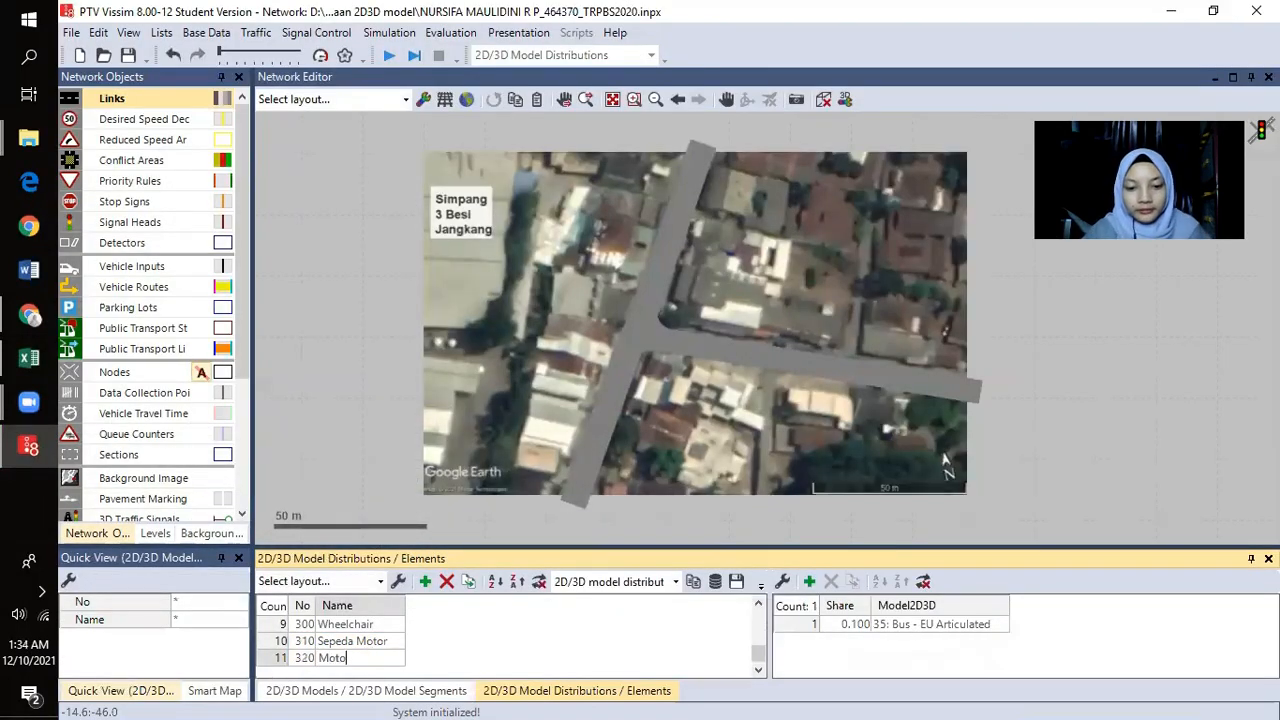
{"action": "type", "text": "r Bak"}
{"action": "key", "text": "Return"}
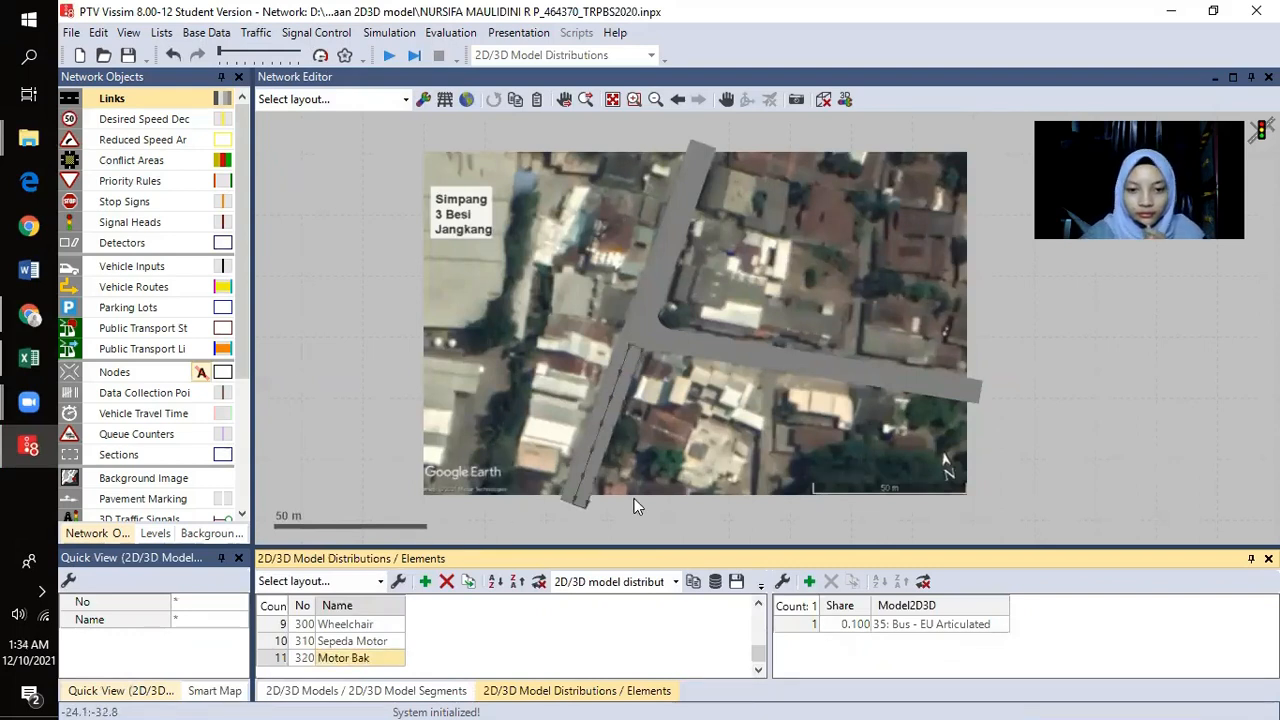
- Add a second element to the Motor Bak distribution and assign it the model "303: Motor Bak"
{"action": "left_click", "coordinate": [809, 581]}
{"action": "left_click", "coordinate": [999, 642]}
{"action": "left_click", "coordinate": [1003, 644]}
{"action": "scroll", "coordinate": [1055, 636], "scroll_direction": "down", "scroll_amount": 1}
{"action": "scroll", "coordinate": [1057, 637], "scroll_direction": "down", "scroll_amount": 6}
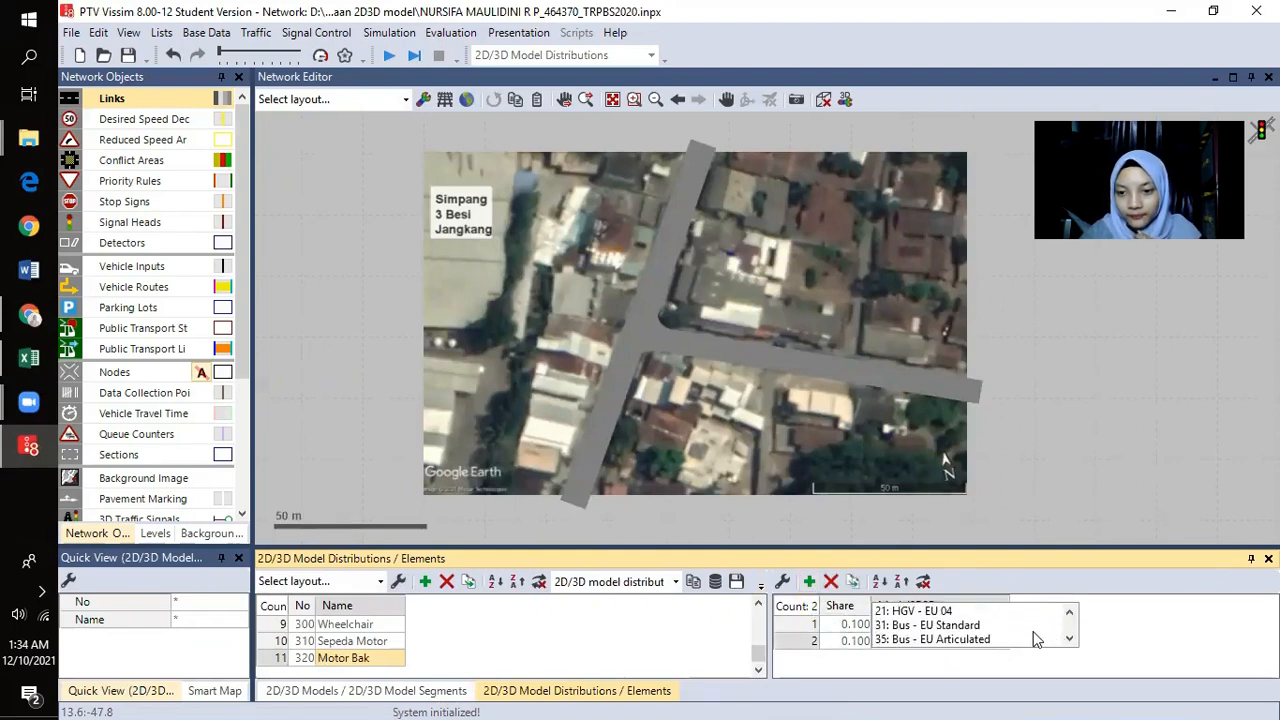
{"action": "scroll", "coordinate": [965, 640], "scroll_direction": "down", "scroll_amount": 5}
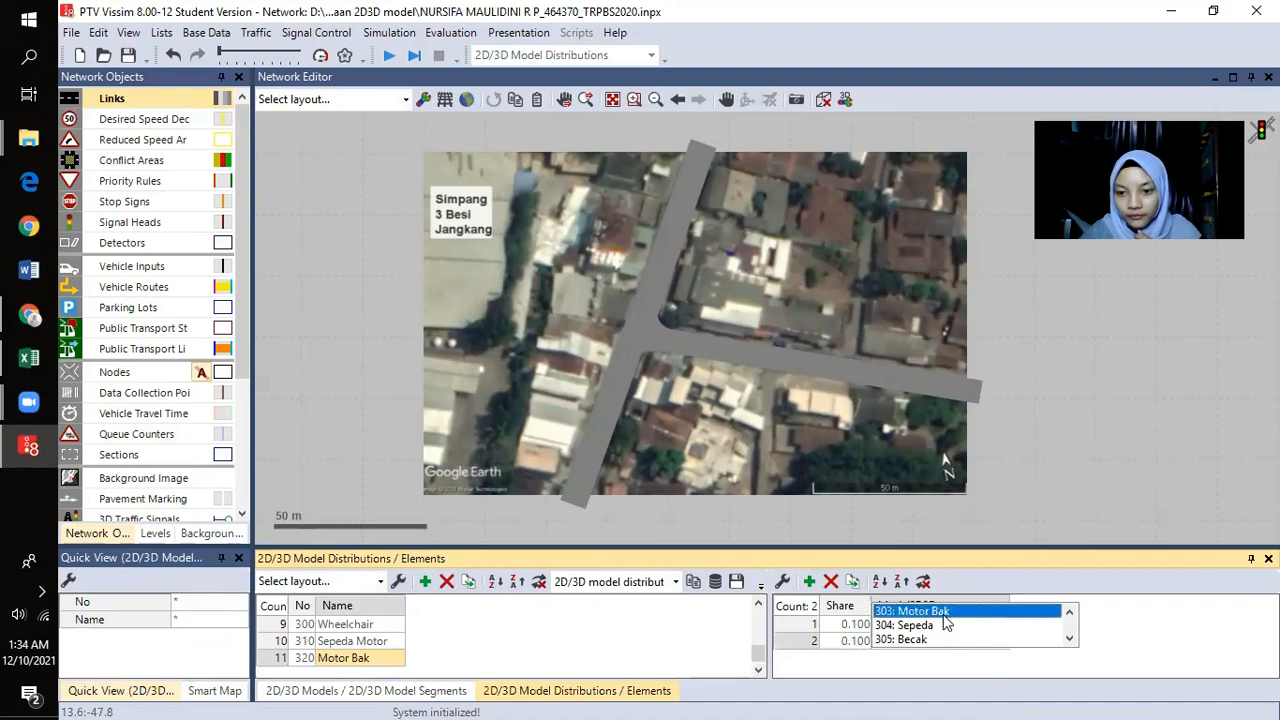
{"action": "left_click", "coordinate": [908, 611]}
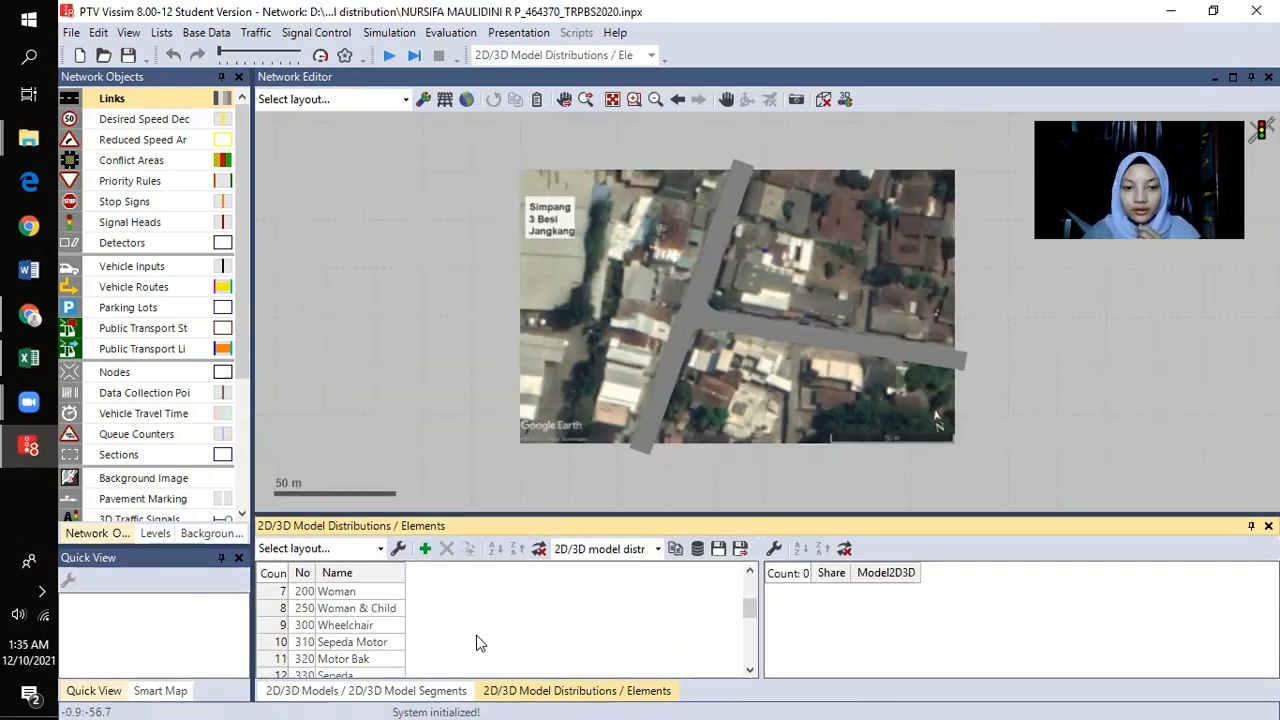
- Review the custom model distributions from Sepeda Motor to Truk 3 gandar and the elements assigned to them
{"action": "scroll", "coordinate": [447, 633], "scroll_direction": "up", "scroll_amount": 1}
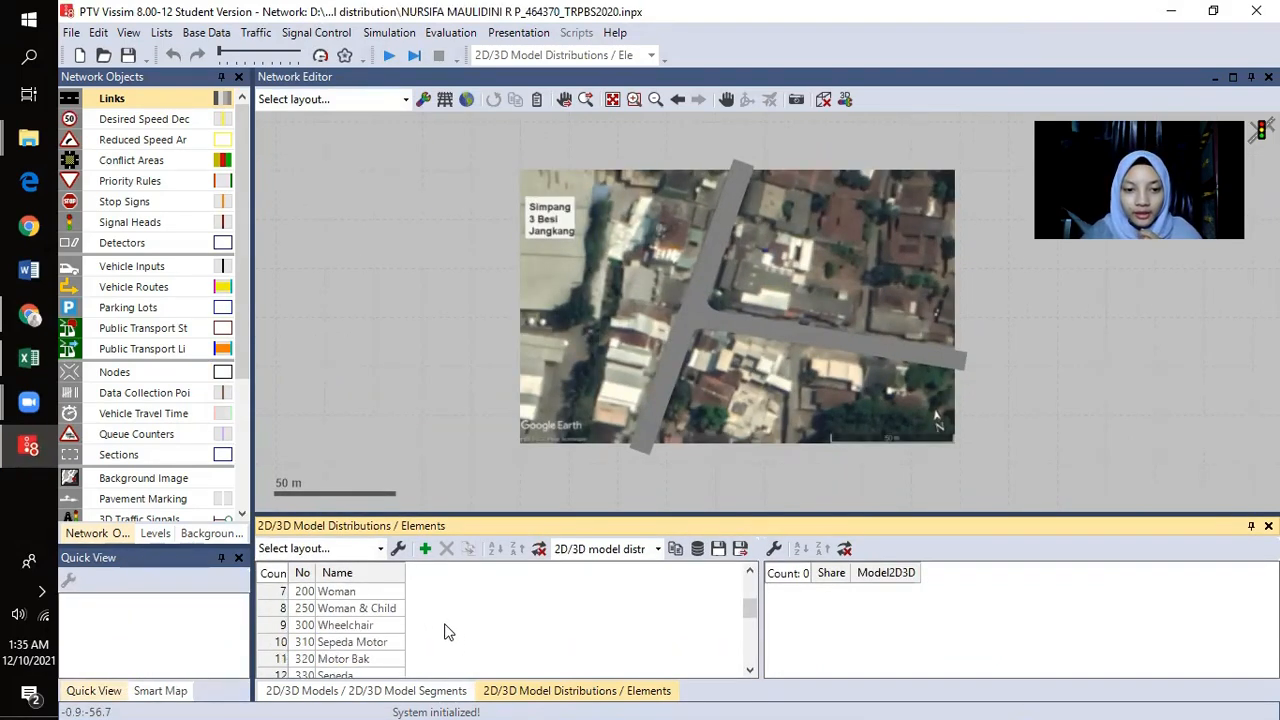
{"action": "scroll", "coordinate": [430, 636], "scroll_direction": "down", "scroll_amount": 1}
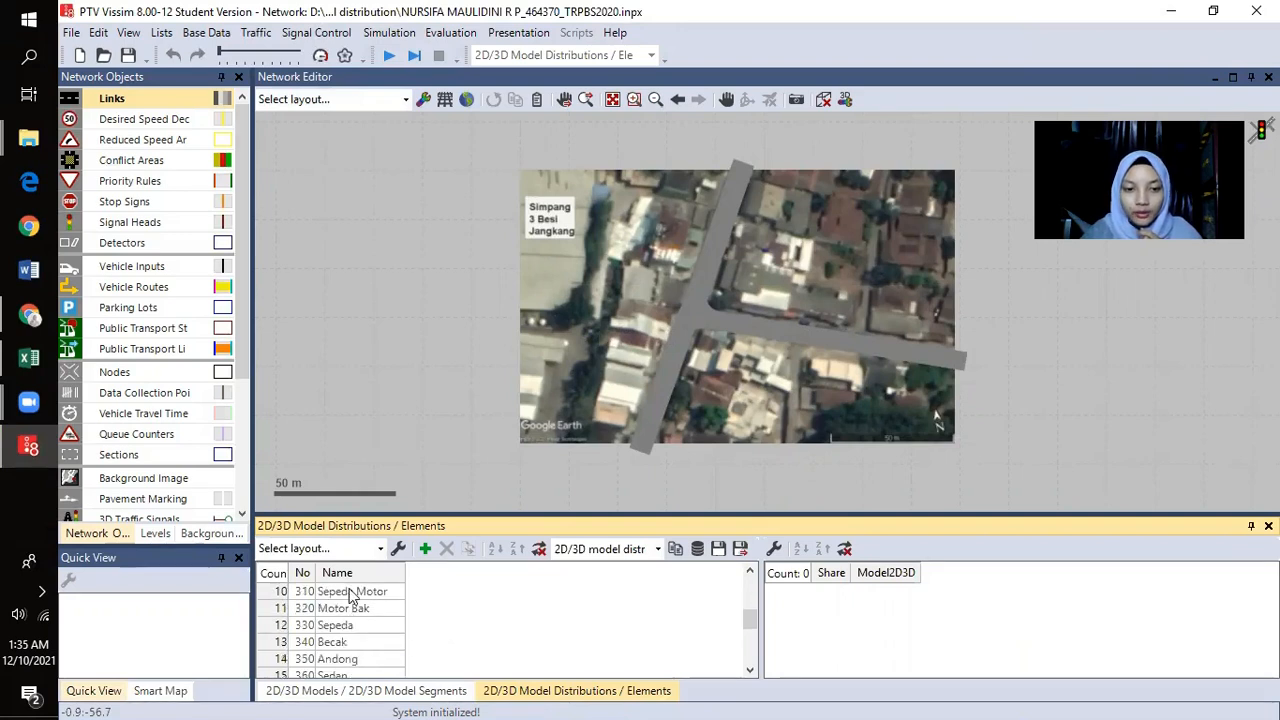
{"action": "left_click", "coordinate": [350, 593]}
{"action": "left_click", "coordinate": [354, 609]}
{"action": "left_click", "coordinate": [352, 626]}
{"action": "left_click", "coordinate": [350, 645]}
{"action": "scroll", "coordinate": [350, 645], "scroll_direction": "down", "scroll_amount": 3}
{"action": "left_click", "coordinate": [355, 660]}
{"action": "scroll", "coordinate": [360, 650], "scroll_direction": "up", "scroll_amount": 6}
{"action": "scroll", "coordinate": [360, 648], "scroll_direction": "down", "scroll_amount": 4}
{"action": "scroll", "coordinate": [352, 635], "scroll_direction": "up", "scroll_amount": 2}
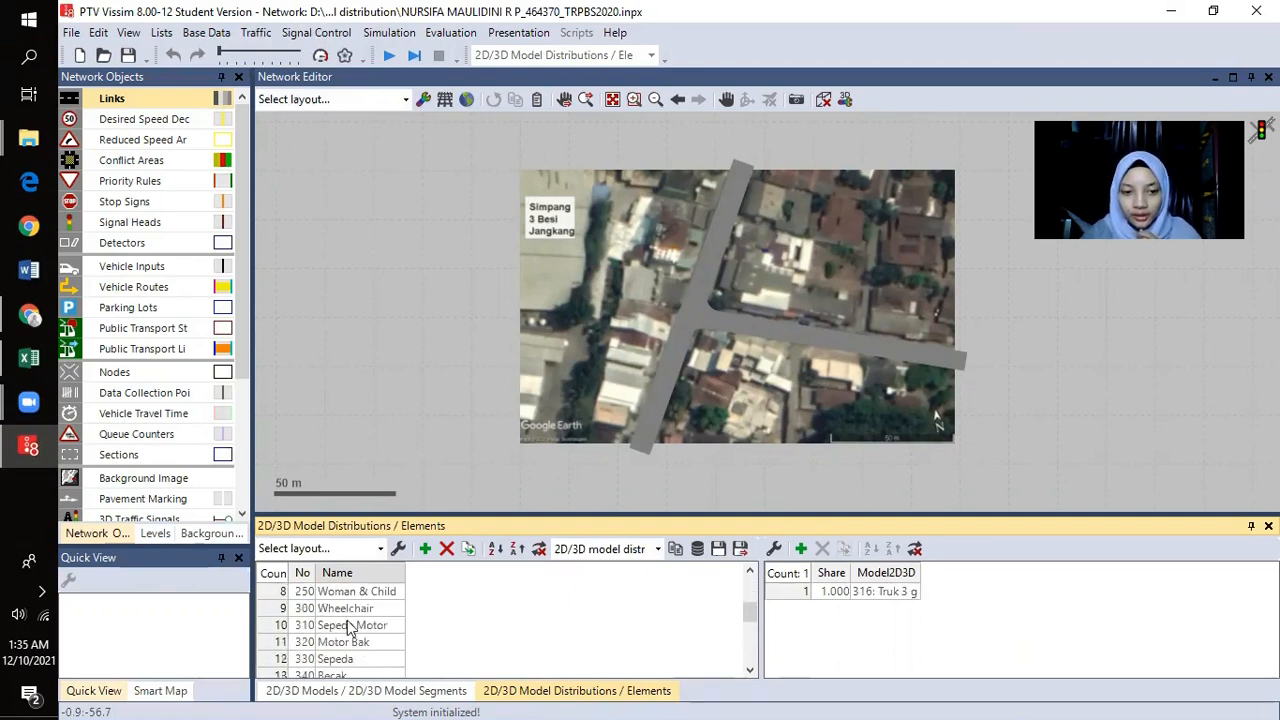
- Widen the Model2D3D column and inspect the model and share of the Sepeda Motor distribution's element
{"action": "left_click", "coordinate": [343, 630]}
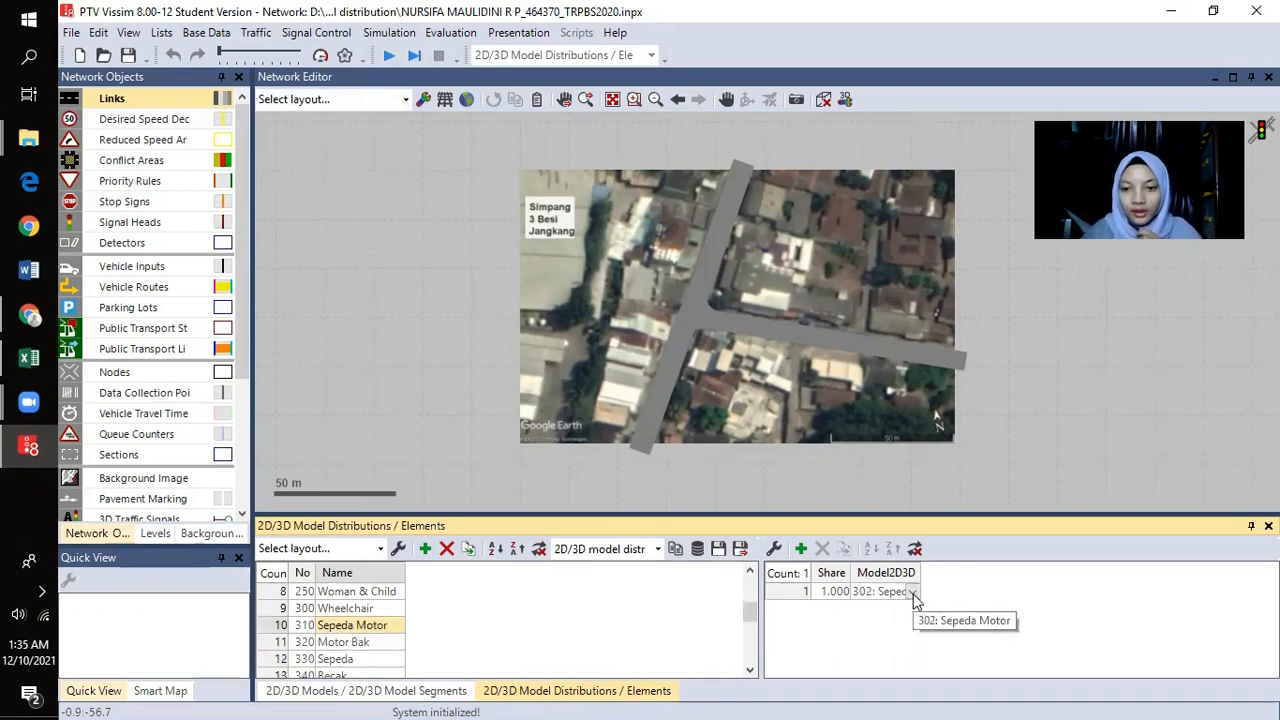
{"action": "left_click_drag", "start_coordinate": [920, 572], "coordinate": [972, 568]}
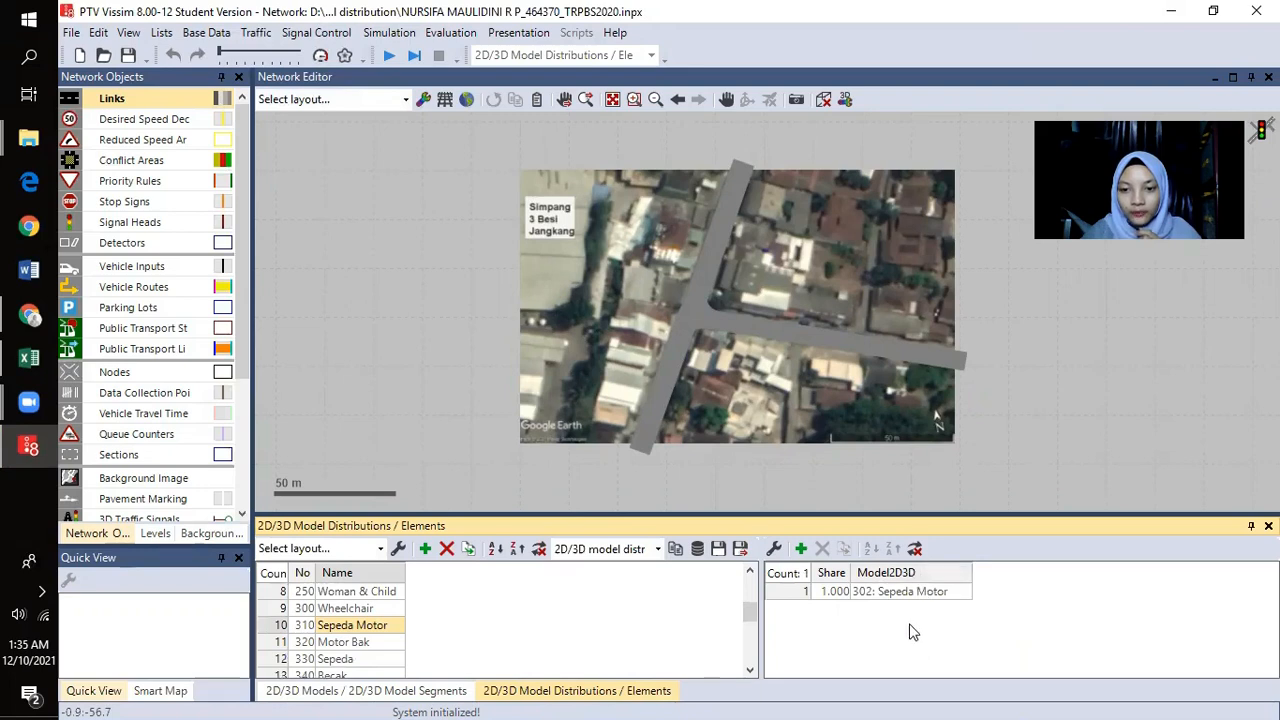
{"action": "left_click", "coordinate": [836, 594]}
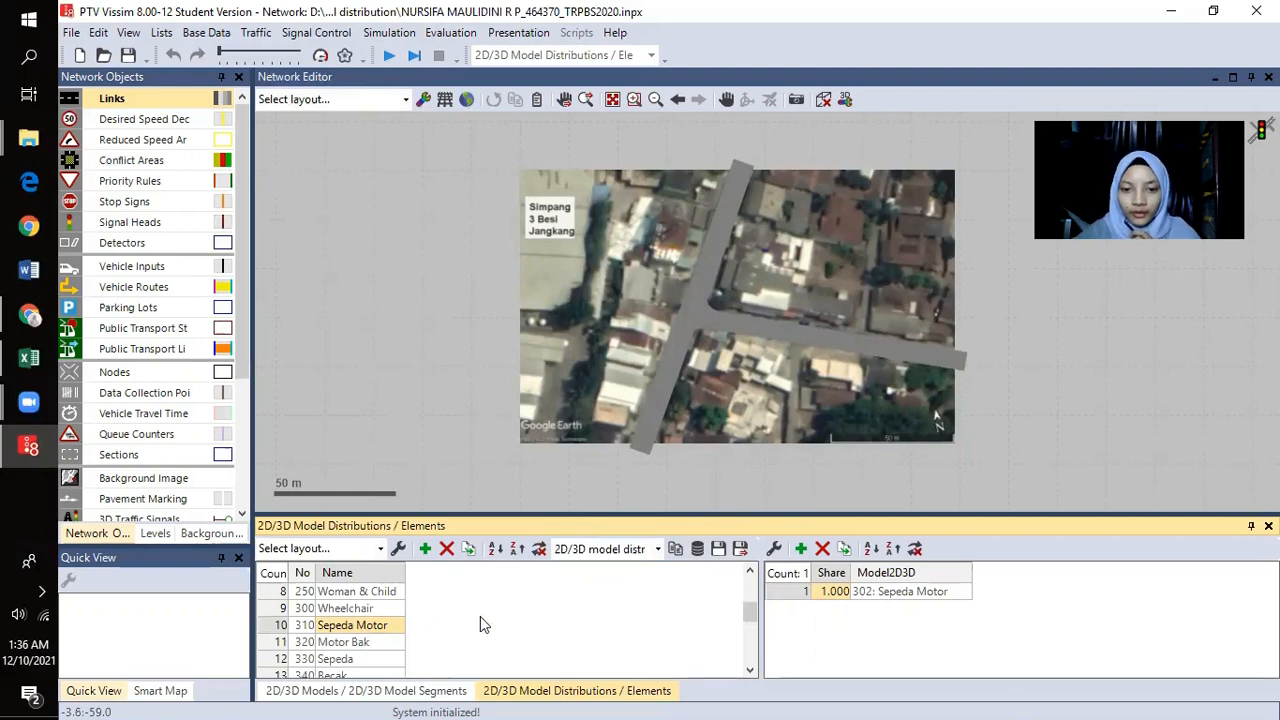
- Check the element shares and models of further custom distributions, such as Motor Bak and Bus kecil, through the end of the list
{"action": "left_click", "coordinate": [337, 648]}
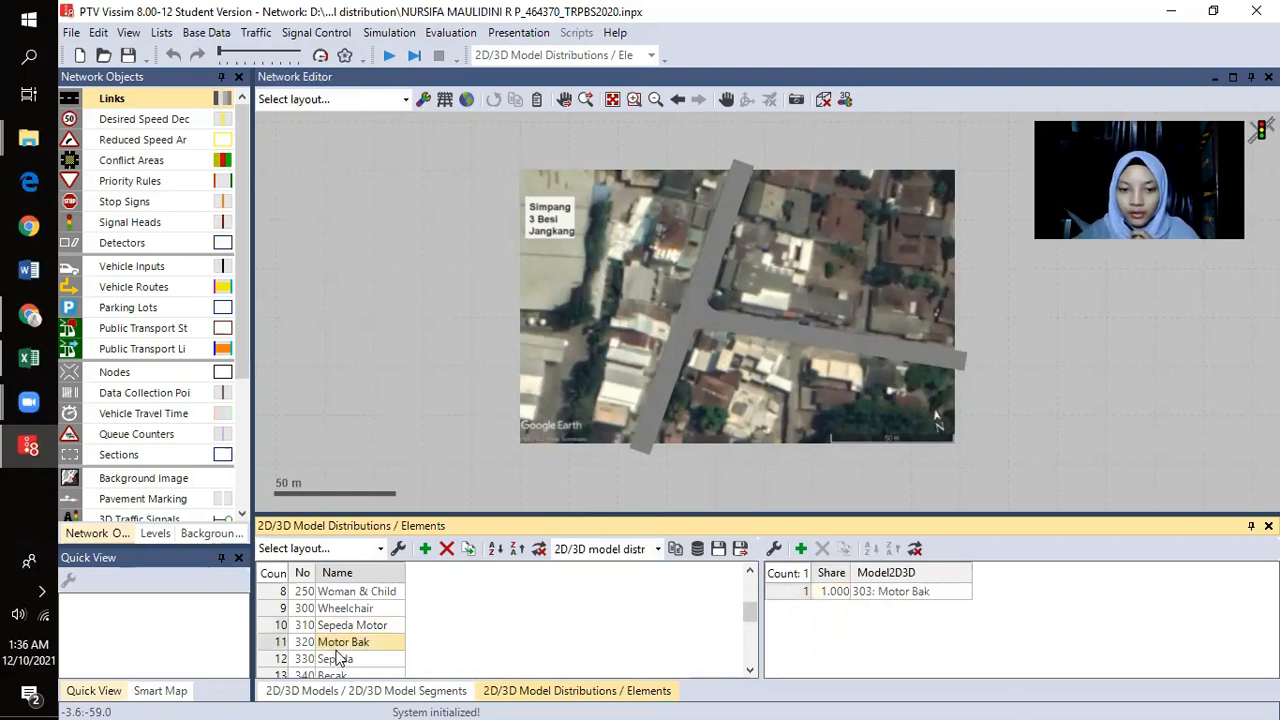
{"action": "scroll", "coordinate": [337, 659], "scroll_direction": "down", "scroll_amount": 4}
{"action": "left_click", "coordinate": [335, 642]}
{"action": "left_click", "coordinate": [343, 608]}
{"action": "scroll", "coordinate": [448, 625], "scroll_direction": "up", "scroll_amount": 1}
{"action": "scroll", "coordinate": [474, 649], "scroll_direction": "down", "scroll_amount": 1}
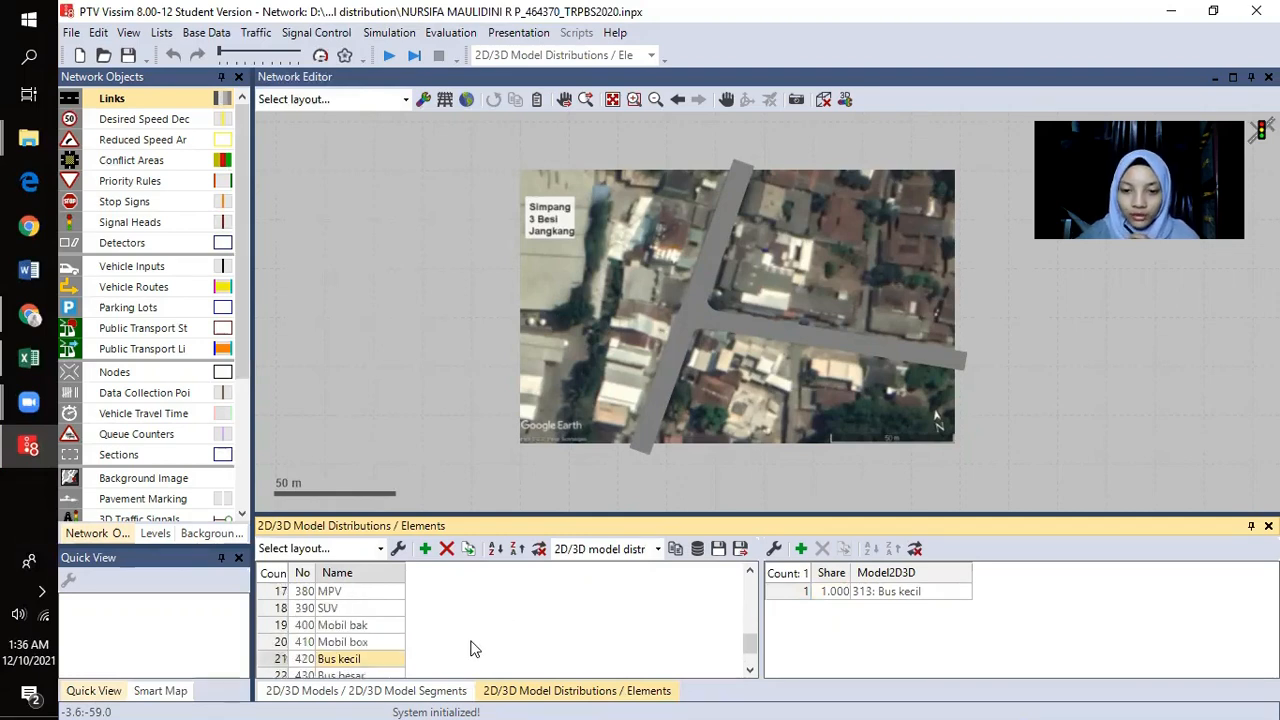
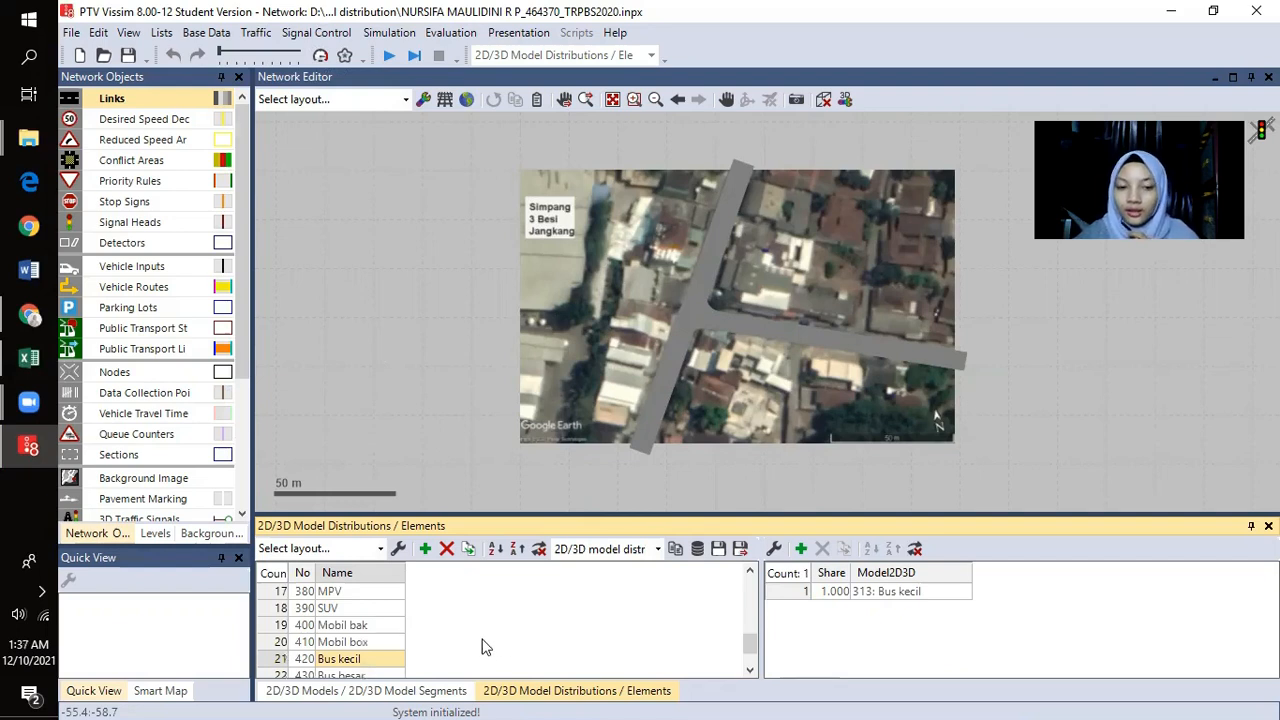
{"action": "scroll", "coordinate": [446, 645], "scroll_direction": "down", "scroll_amount": 1}
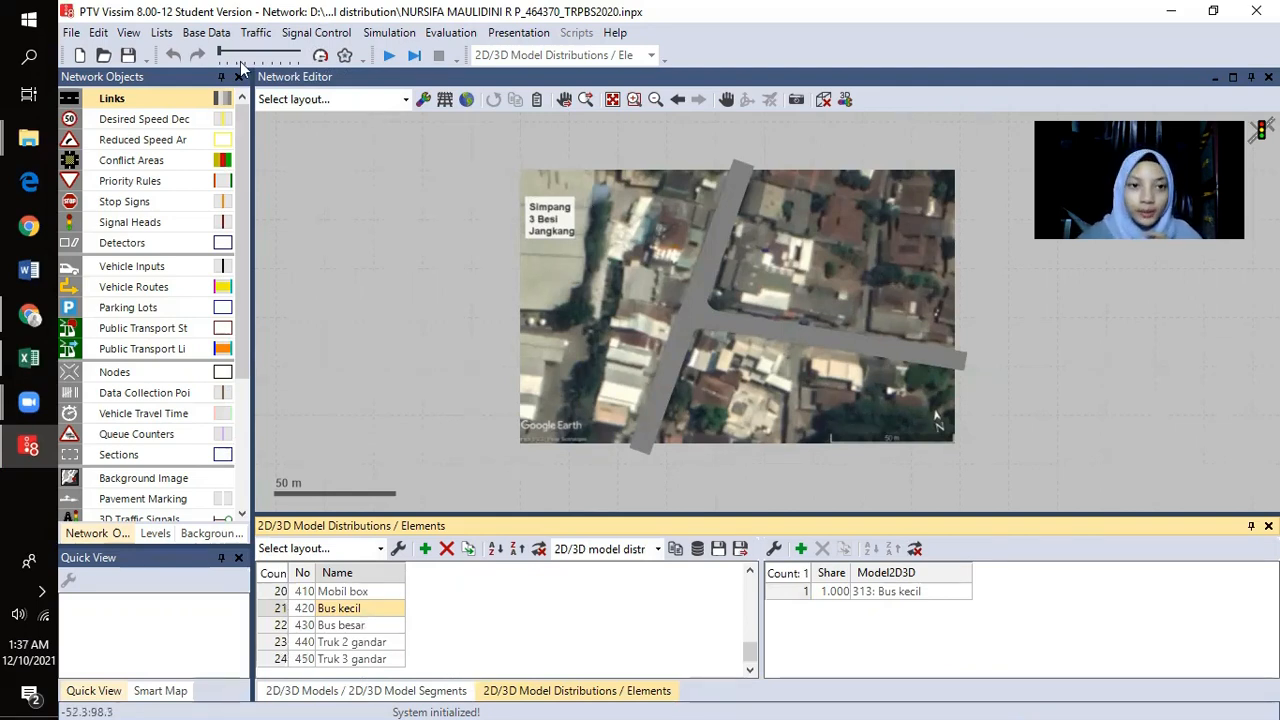
- Open the Vehicle Types base data list and look through its existing entries
{"action": "left_click", "coordinate": [203, 33]}
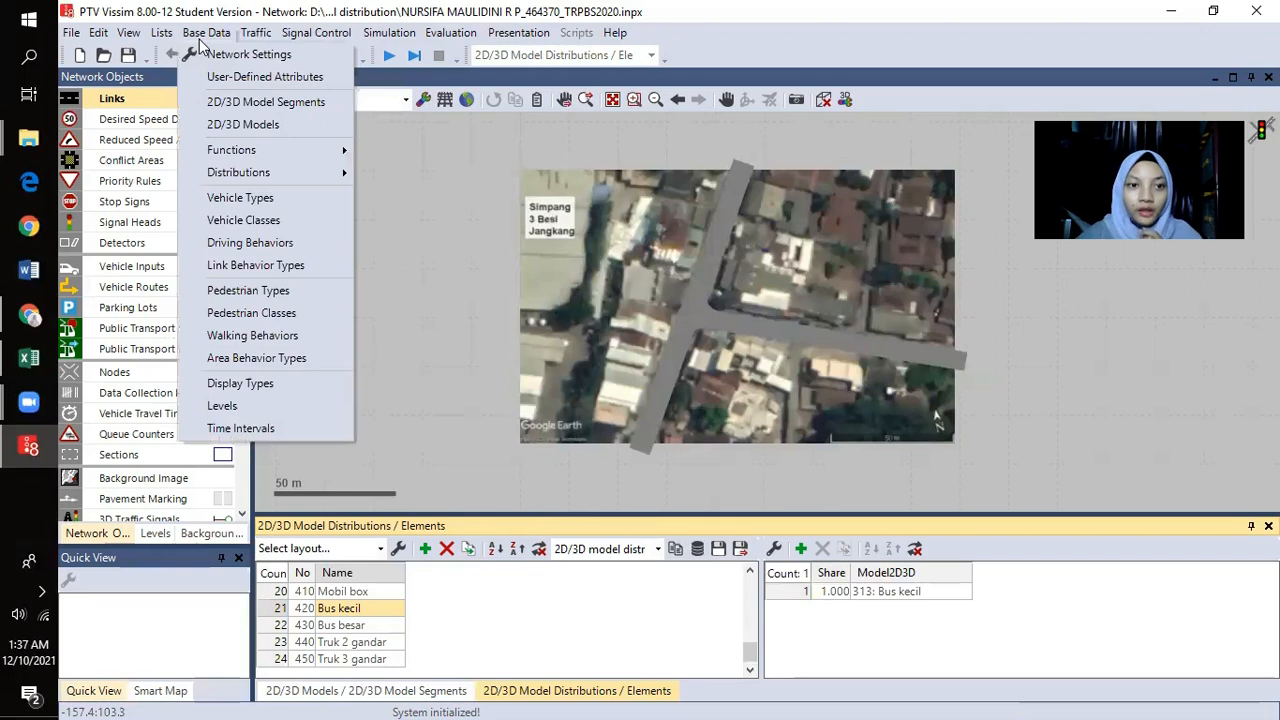
{"action": "left_click", "coordinate": [276, 198]}
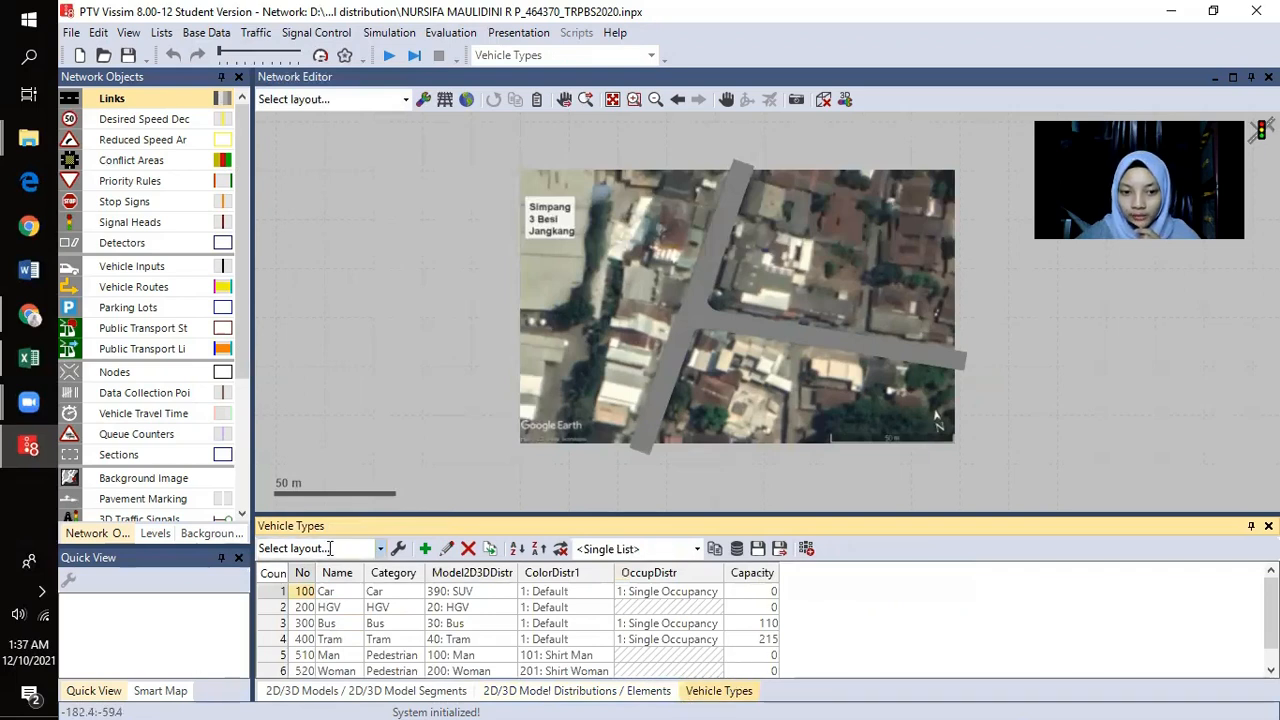
{"action": "scroll", "coordinate": [385, 652], "scroll_direction": "down", "scroll_amount": 1}
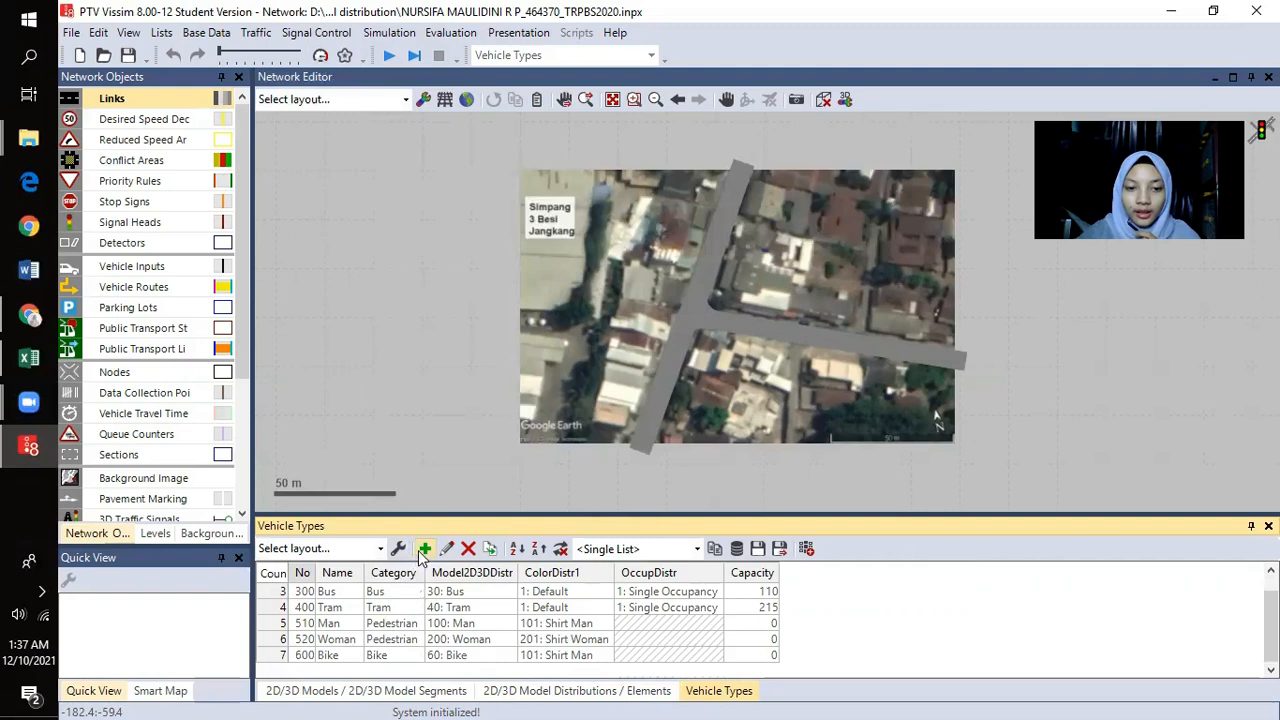
{"action": "scroll", "coordinate": [340, 640], "scroll_direction": "up", "scroll_amount": 1}
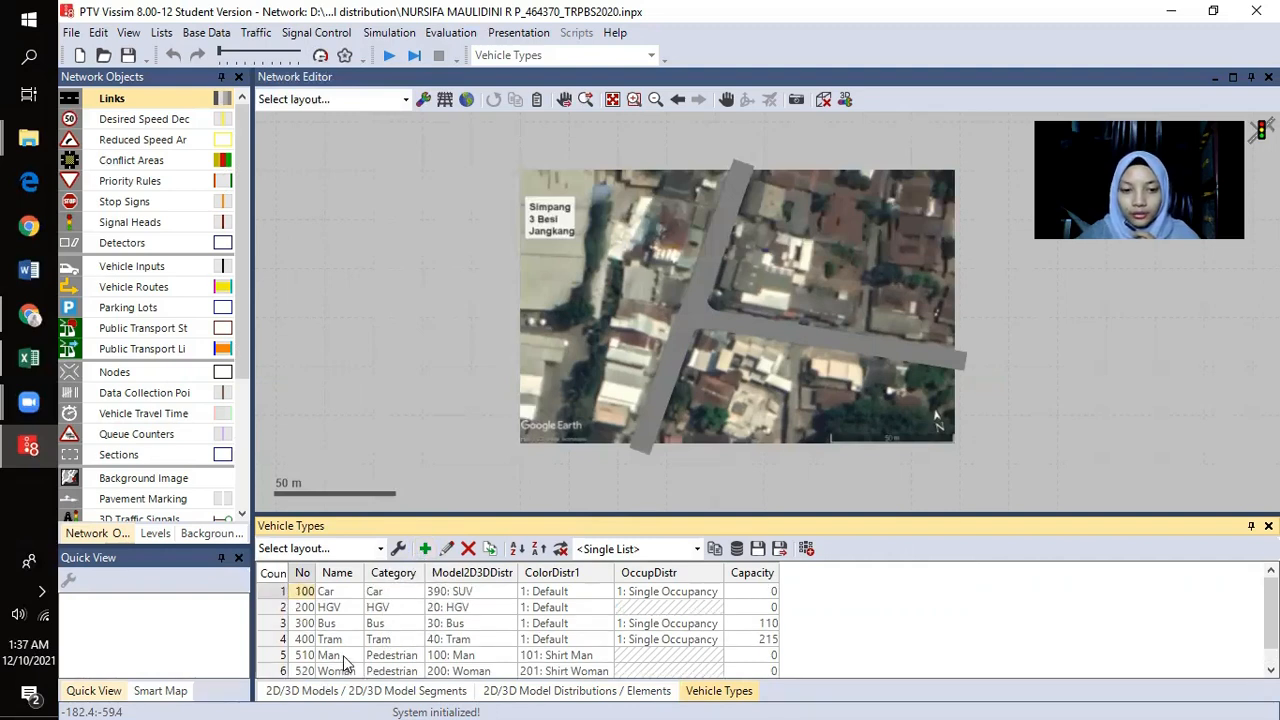
{"action": "scroll", "coordinate": [330, 673], "scroll_direction": "down", "scroll_amount": 1}
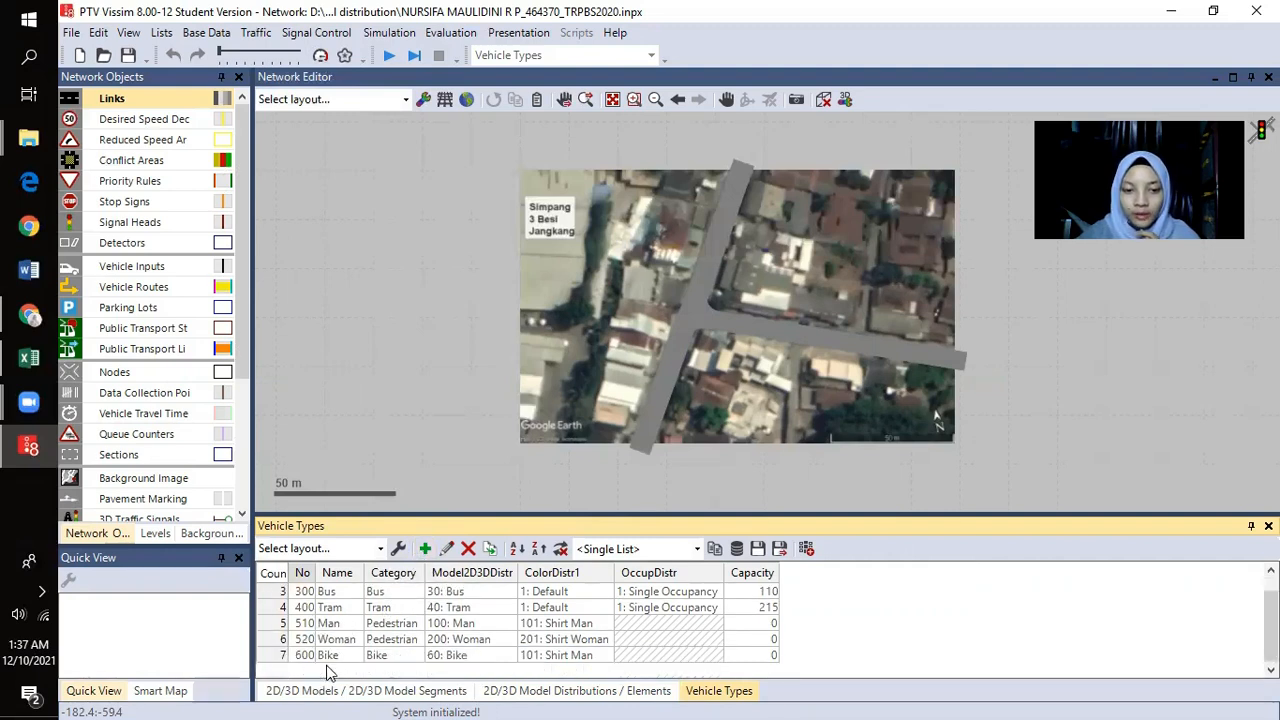
- Add vehicle type 610 named "Sepeda motor" with category Bike and vehicle model "310: Sepeda Motor"
{"action": "left_click", "coordinate": [422, 556]}
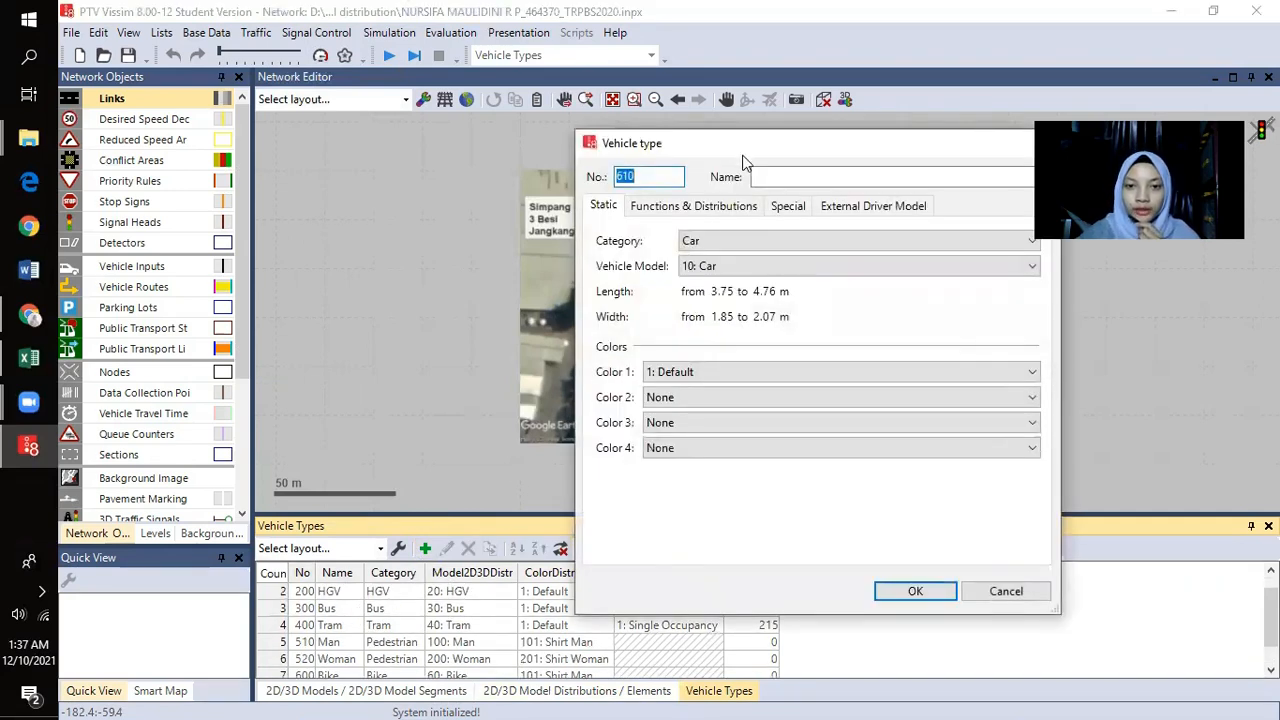
{"action": "left_click_drag", "start_coordinate": [740, 150], "coordinate": [748, 164]}
{"action": "left_click", "coordinate": [777, 190]}
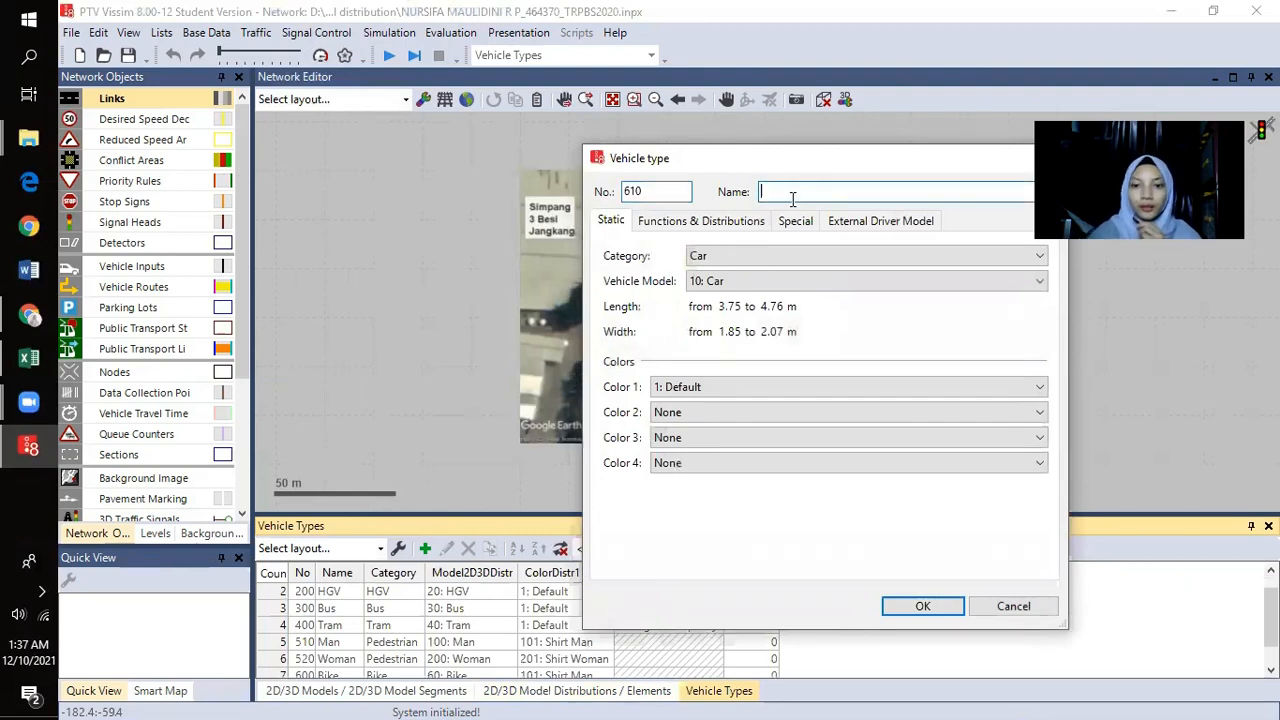
{"action": "type", "text": "Sepeda motor"}
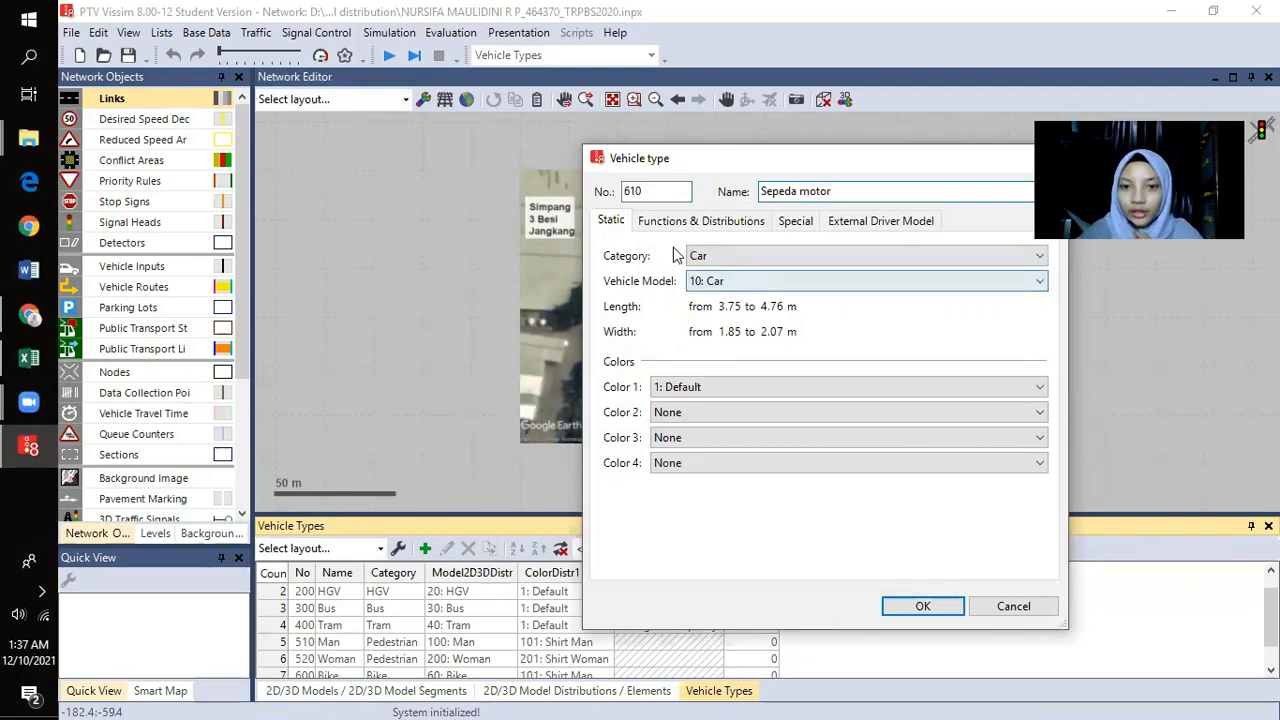
{"action": "left_click", "coordinate": [748, 253]}
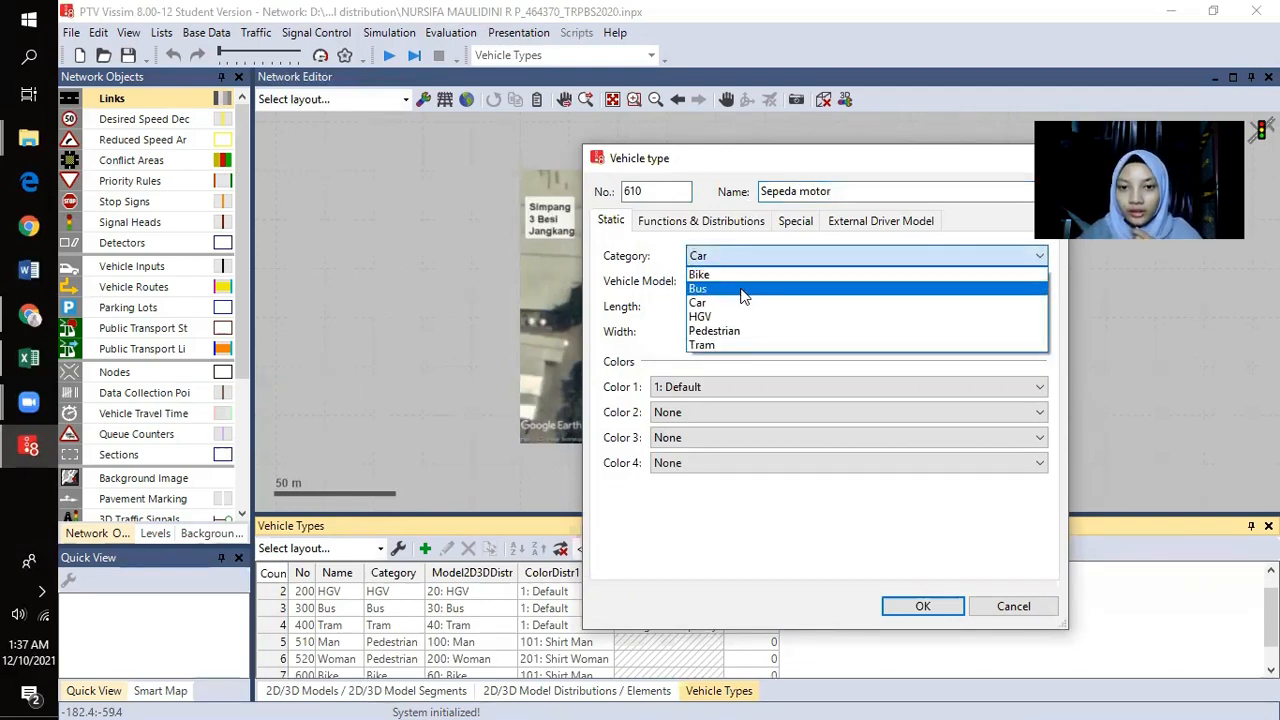
{"action": "left_click", "coordinate": [720, 274]}
{"action": "left_click", "coordinate": [718, 283]}
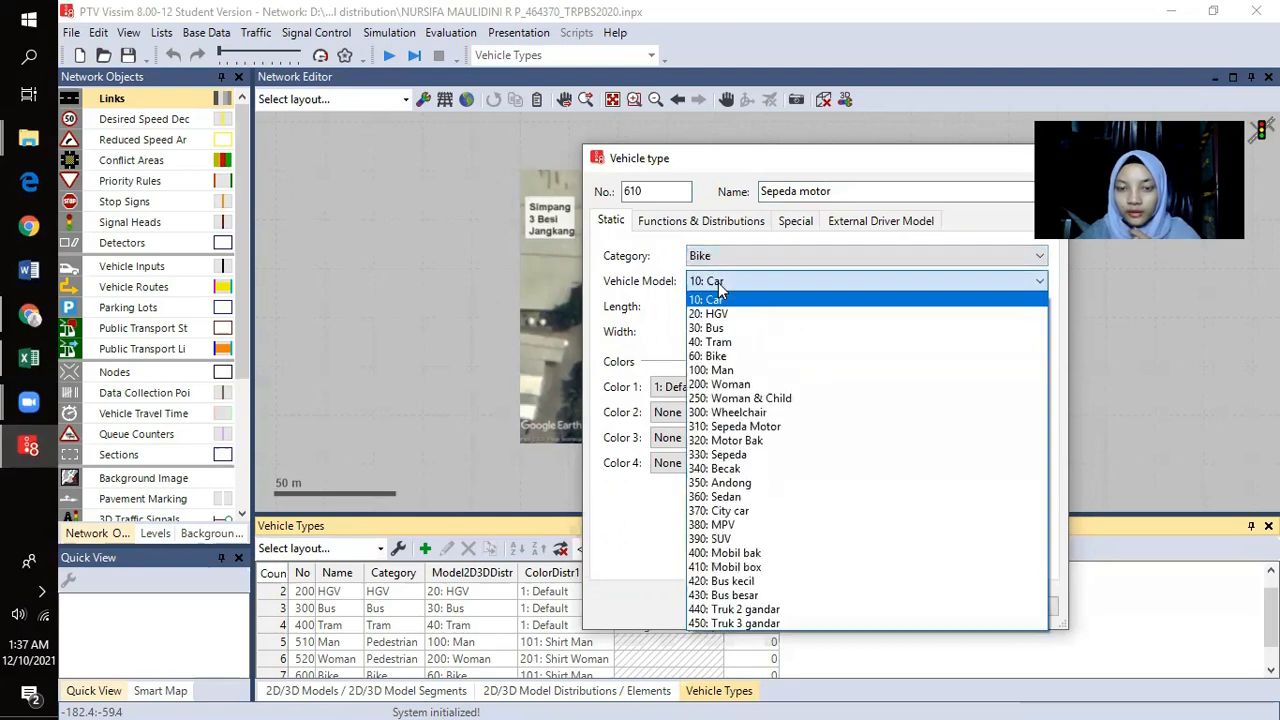
{"action": "left_click", "coordinate": [744, 428]}
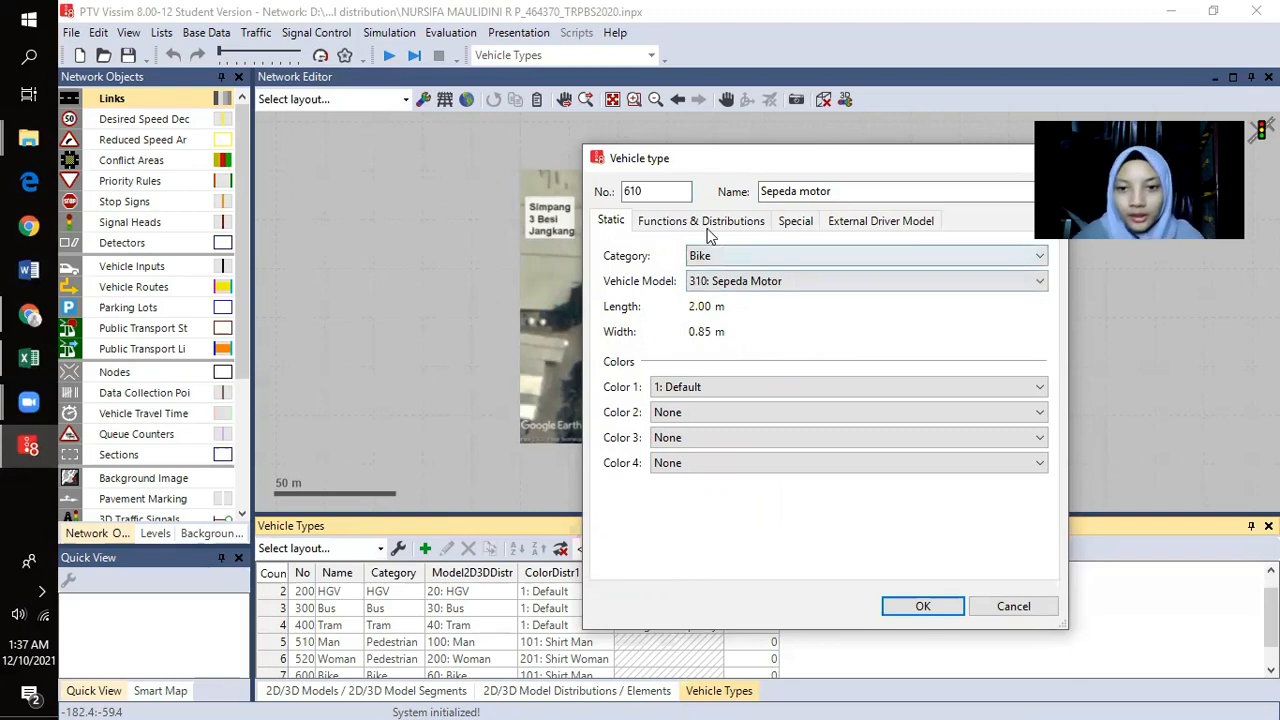
- Set the maximum and desired acceleration and deceleration functions of the Sepeda motor type to "6: Bike" and accept the new type
{"action": "left_click", "coordinate": [664, 224]}
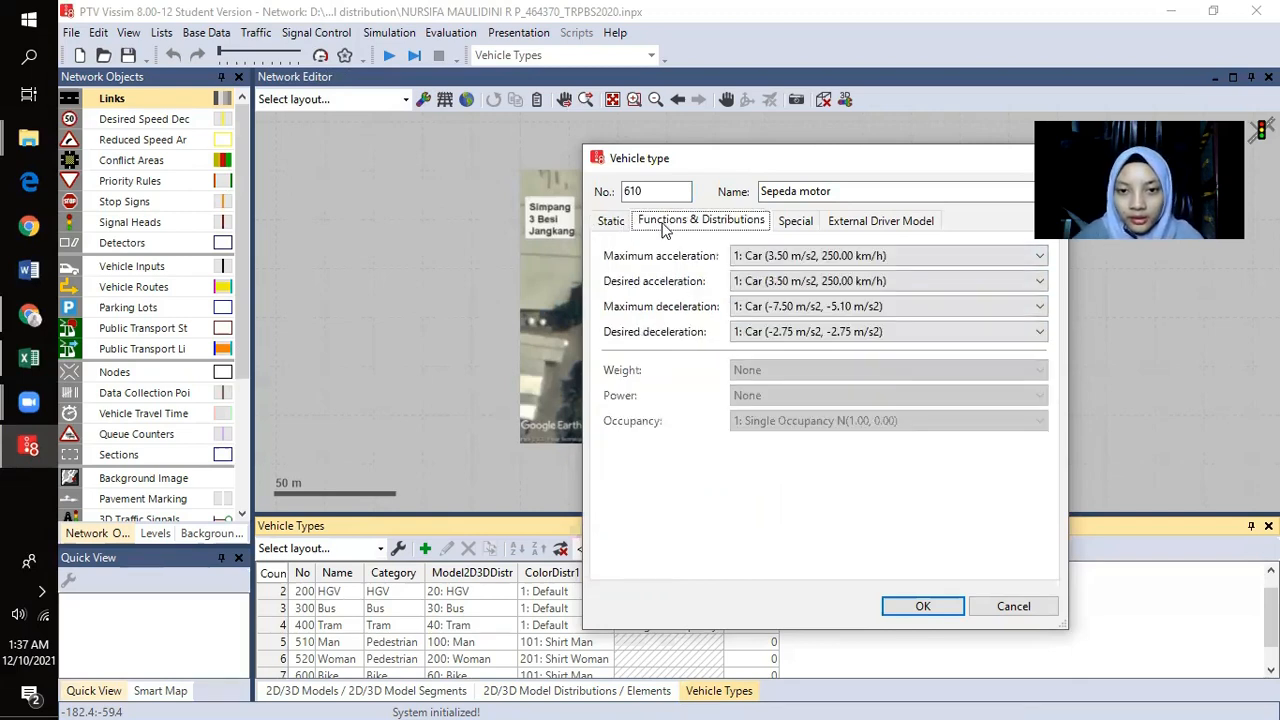
{"action": "left_click", "coordinate": [762, 257]}
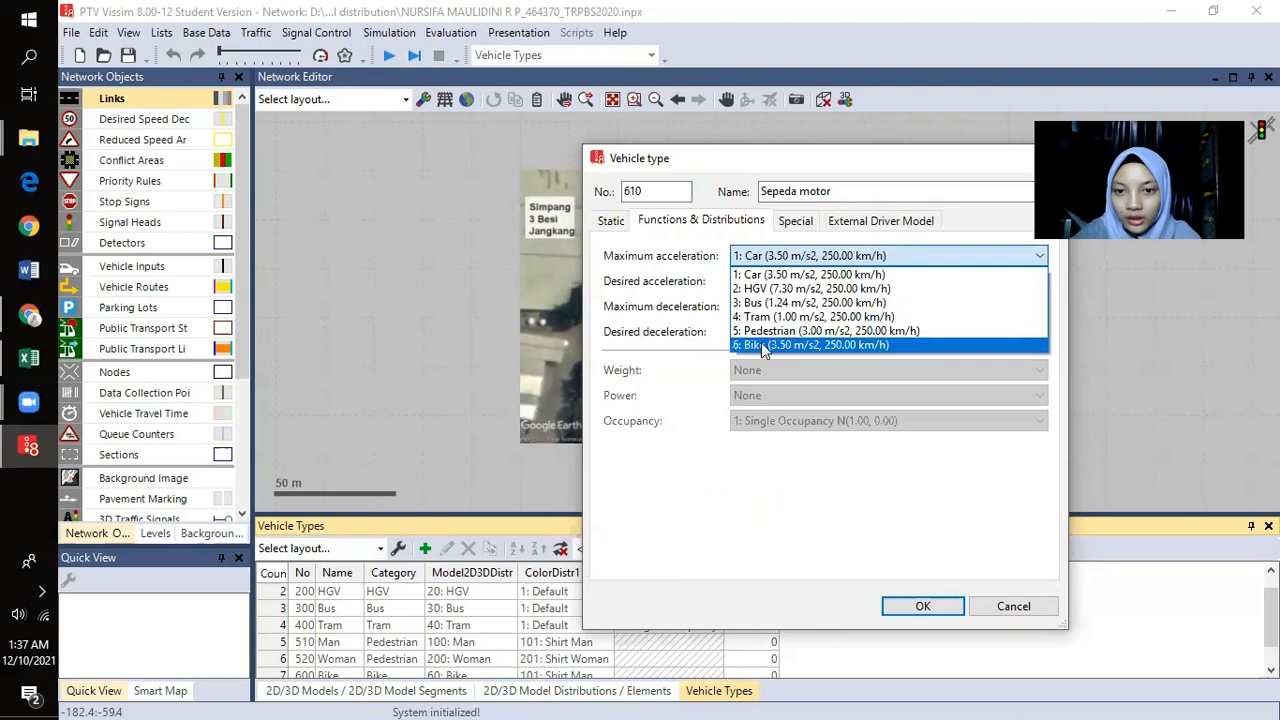
{"action": "left_click", "coordinate": [761, 344]}
{"action": "left_click", "coordinate": [780, 282]}
{"action": "left_click", "coordinate": [780, 370]}
{"action": "left_click", "coordinate": [780, 306]}
{"action": "left_click", "coordinate": [775, 396]}
{"action": "left_click", "coordinate": [762, 332]}
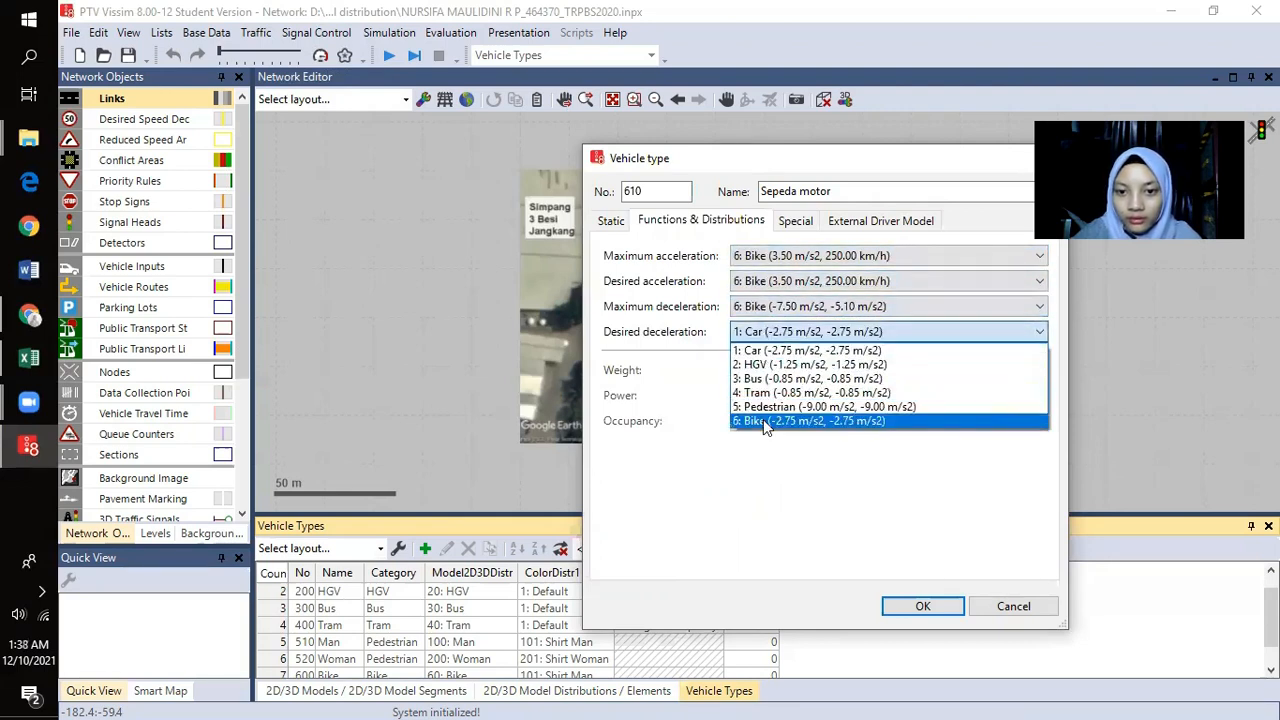
{"action": "left_click", "coordinate": [780, 423]}
{"action": "left_click", "coordinate": [923, 607]}
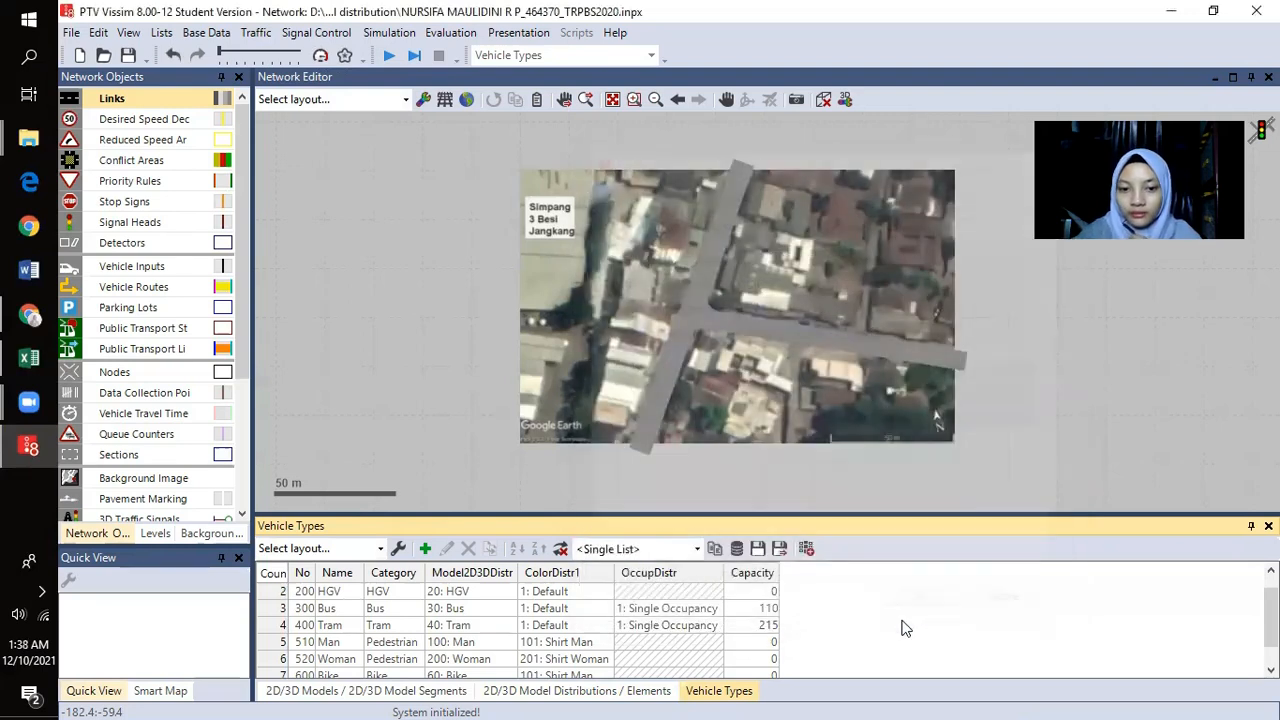
- Choose "310: Sepeda Motor" as the model distribution of the Sepeda motor type directly in the Vehicle Types list
{"action": "scroll", "coordinate": [358, 660], "scroll_direction": "down", "scroll_amount": 1}
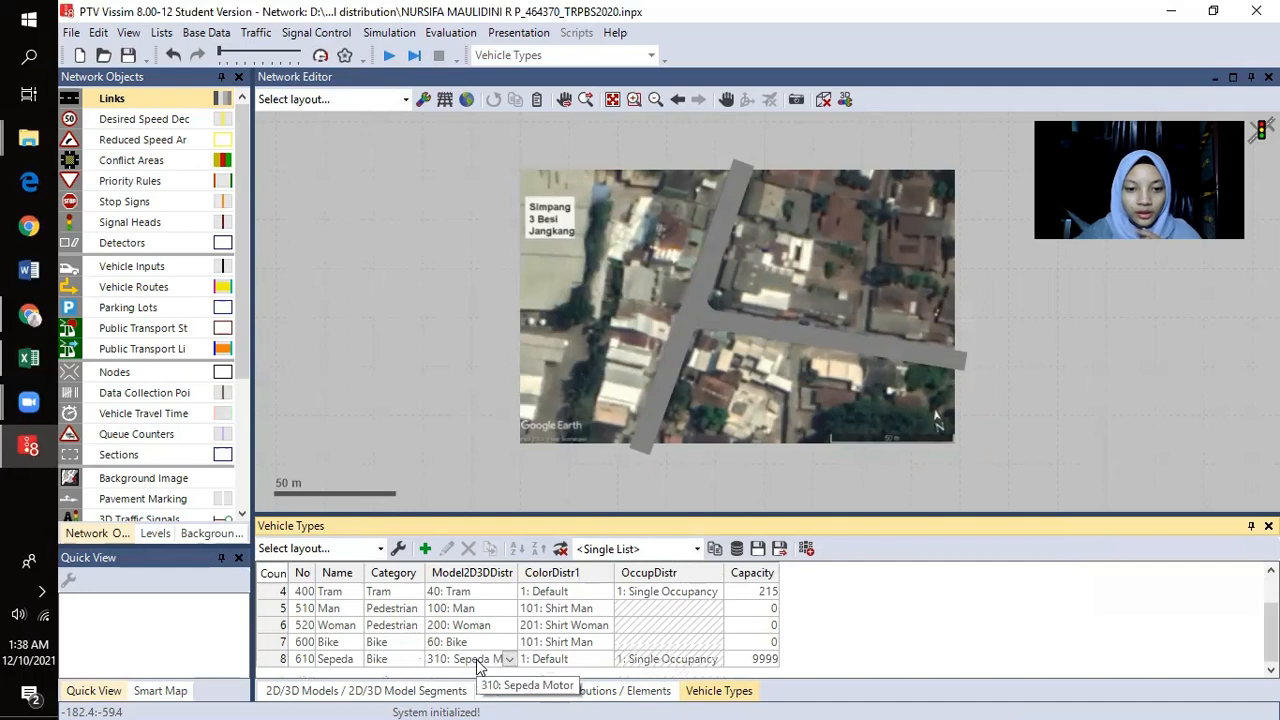
{"action": "left_click", "coordinate": [506, 662]}
{"action": "left_click", "coordinate": [507, 662]}
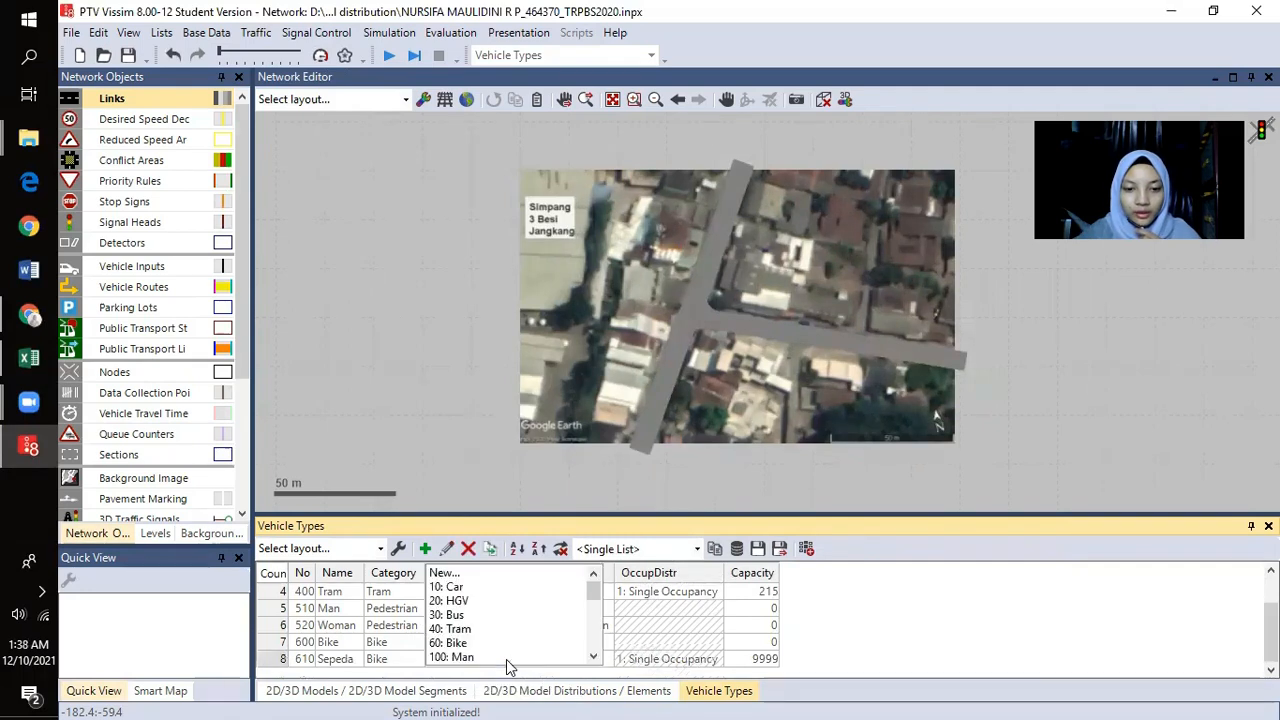
{"action": "scroll", "coordinate": [505, 620], "scroll_direction": "down", "scroll_amount": 10}
{"action": "scroll", "coordinate": [504, 600], "scroll_direction": "up", "scroll_amount": 1}
{"action": "scroll", "coordinate": [505, 600], "scroll_direction": "up", "scroll_amount": 1}
{"action": "left_click", "coordinate": [478, 590]}
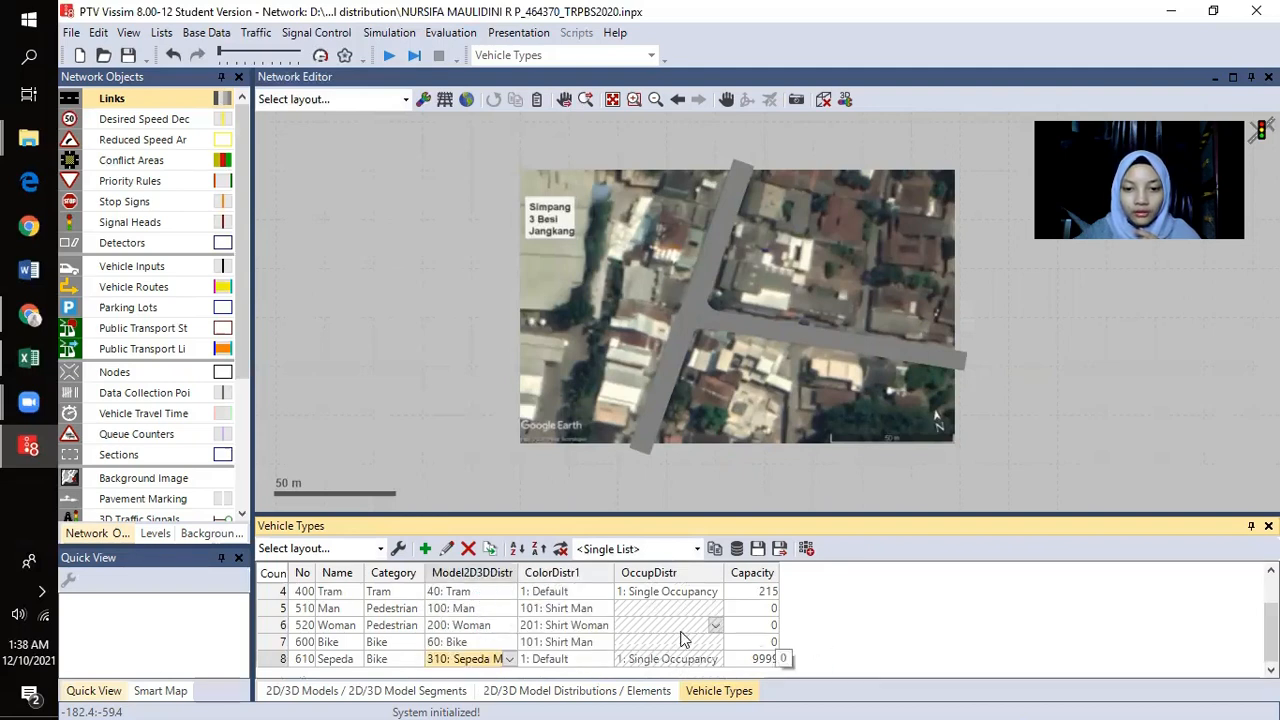
- Add vehicle type 620 named "Motor bak" with category Bike and vehicle model "400: Mobil bak"
{"action": "left_click", "coordinate": [425, 549]}
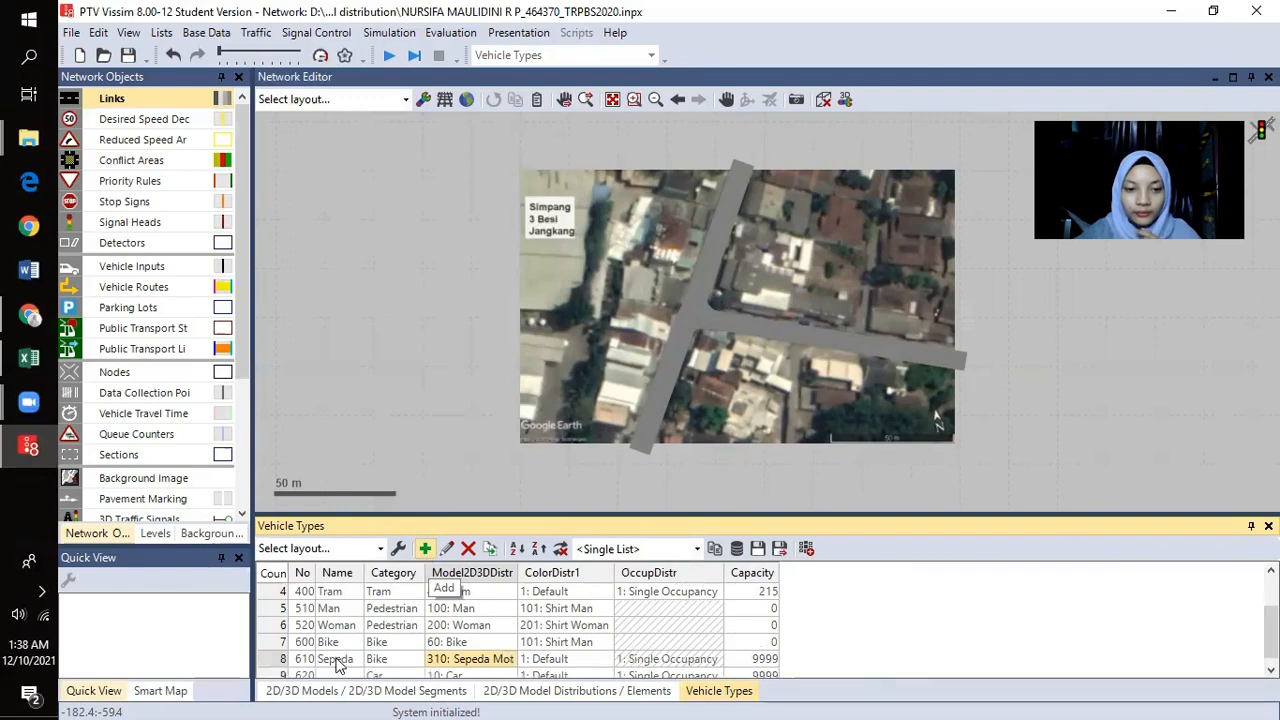
{"action": "left_click", "coordinate": [788, 193]}
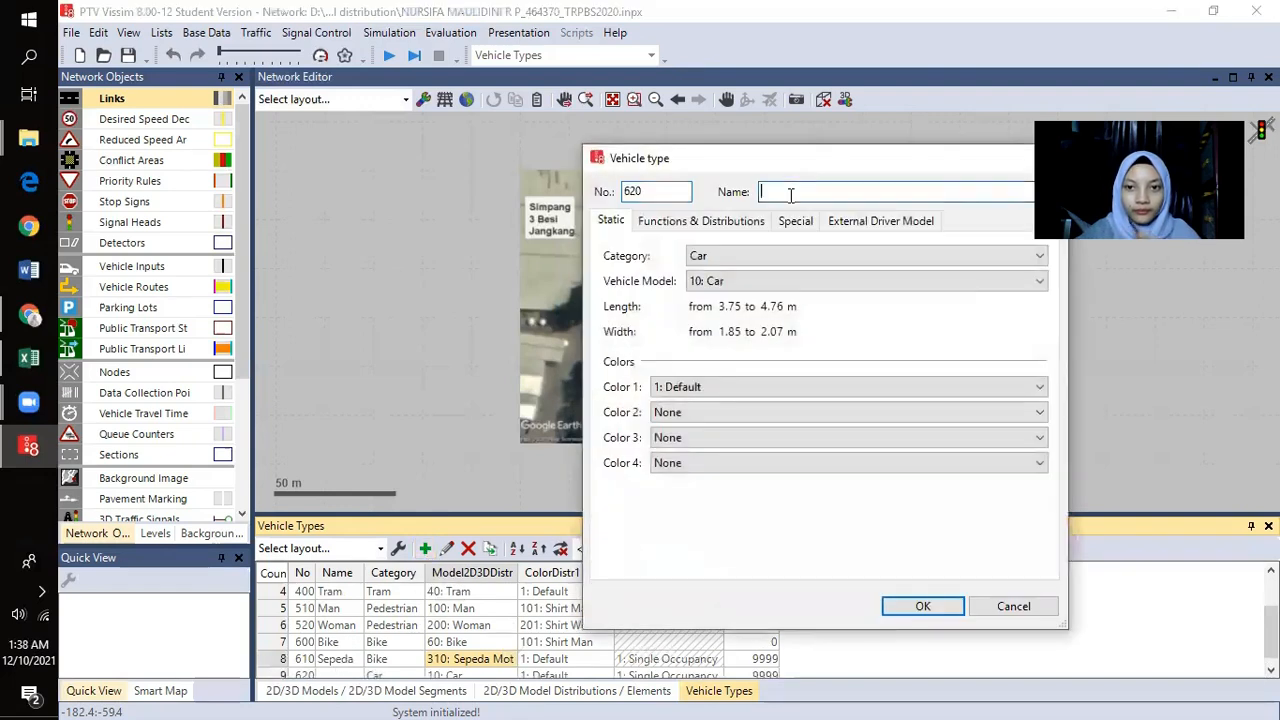
{"action": "type", "text": "Motor bik"}
{"action": "left_click", "coordinate": [716, 257]}
{"action": "left_click", "coordinate": [714, 271]}
{"action": "left_click", "coordinate": [712, 284]}
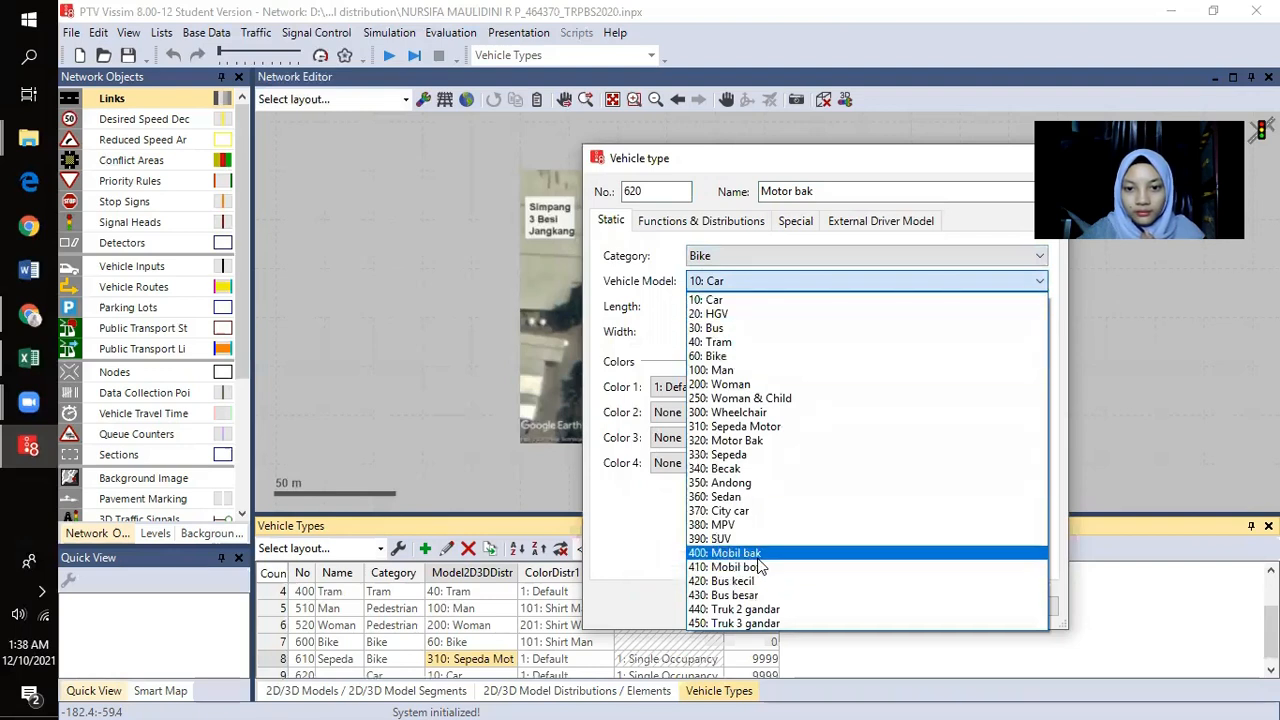
{"action": "left_click", "coordinate": [760, 567]}
- Set all four acceleration and deceleration functions of the Motor bak type to "6: Bike", accept it and fit the Name column to its contents
{"action": "left_click", "coordinate": [734, 222]}
{"action": "left_click", "coordinate": [745, 258]}
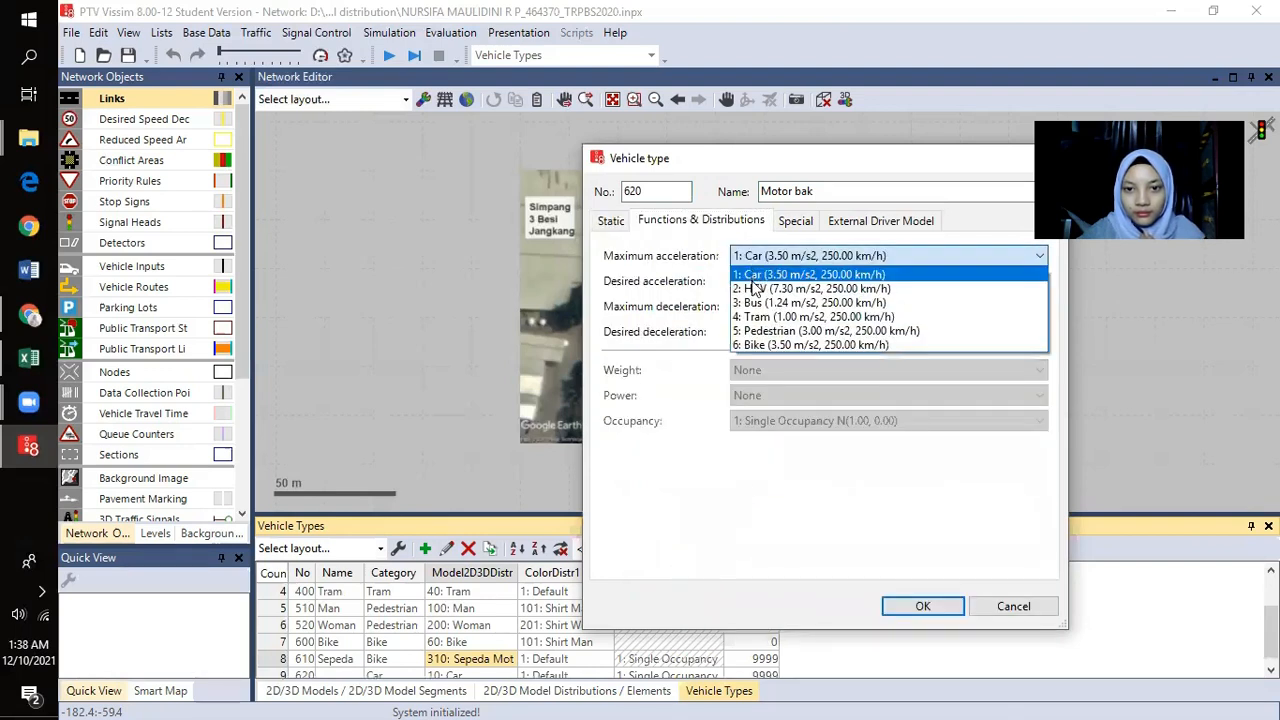
{"action": "left_click", "coordinate": [755, 344]}
{"action": "left_click", "coordinate": [760, 281]}
{"action": "left_click", "coordinate": [755, 371]}
{"action": "left_click", "coordinate": [760, 306]}
{"action": "left_click", "coordinate": [760, 394]}
{"action": "left_click", "coordinate": [760, 331]}
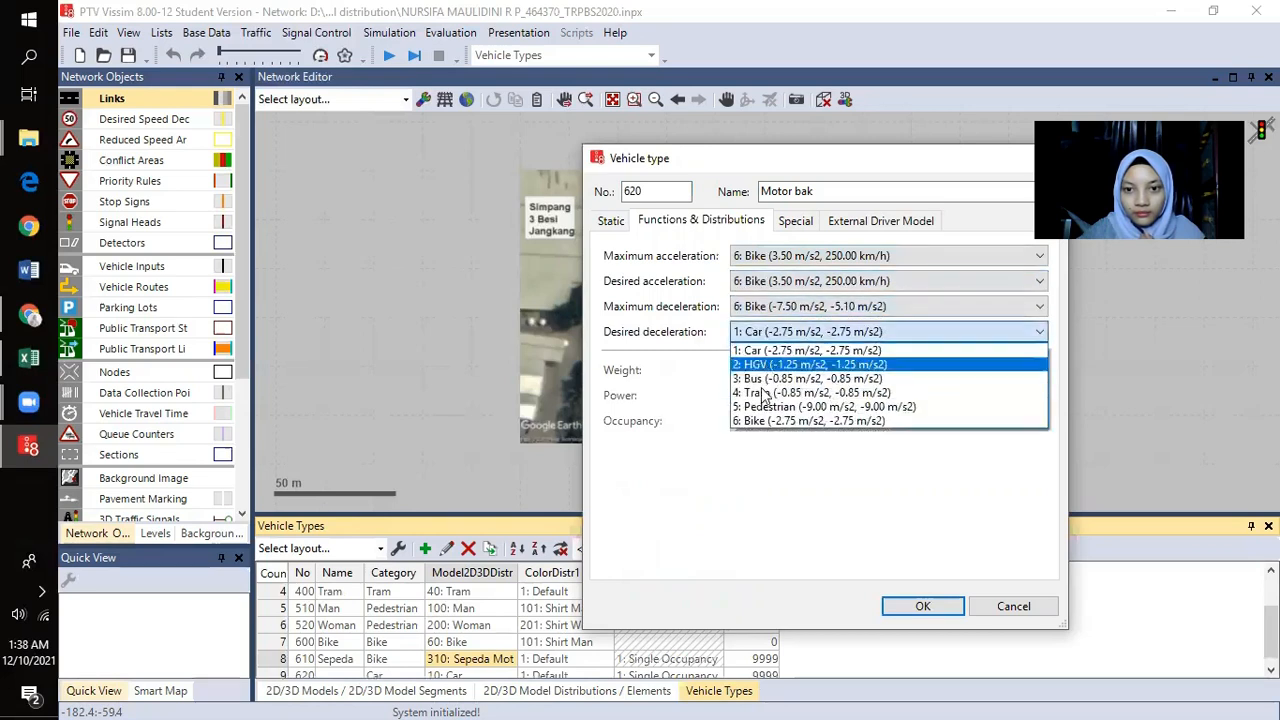
{"action": "left_click", "coordinate": [758, 421]}
{"action": "left_click", "coordinate": [918, 609]}
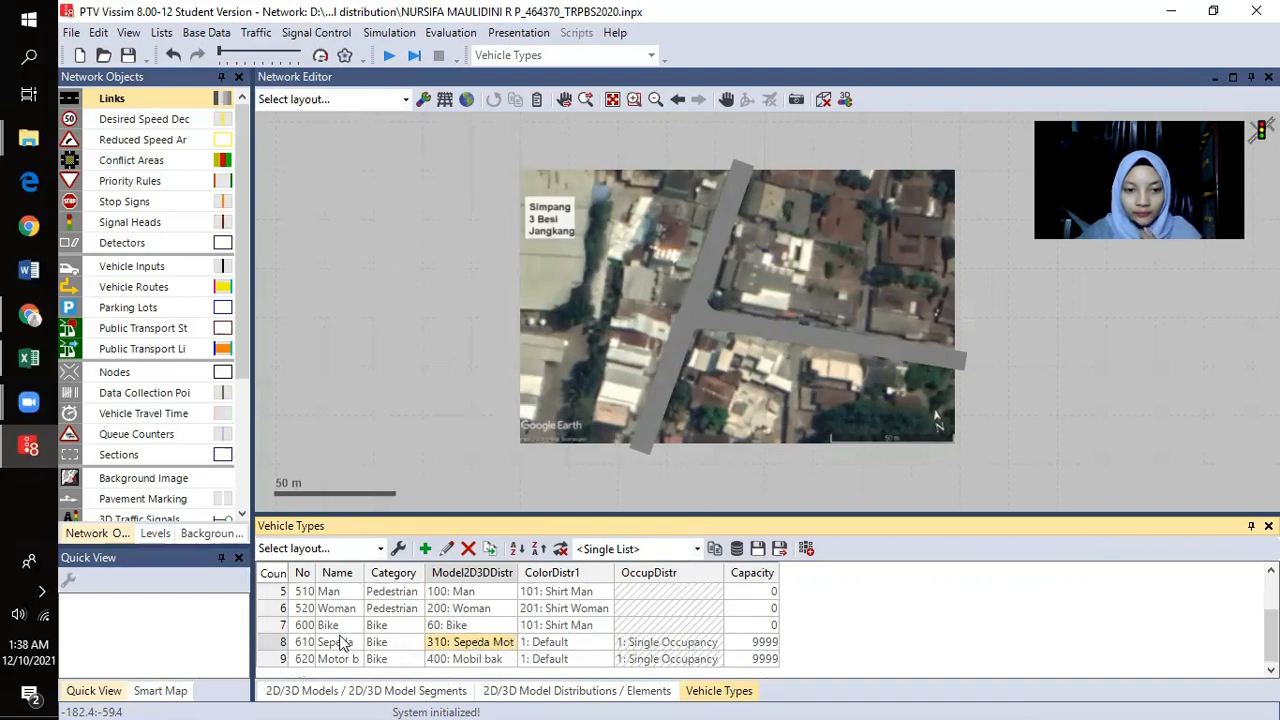
{"action": "double_click", "coordinate": [393, 572]}
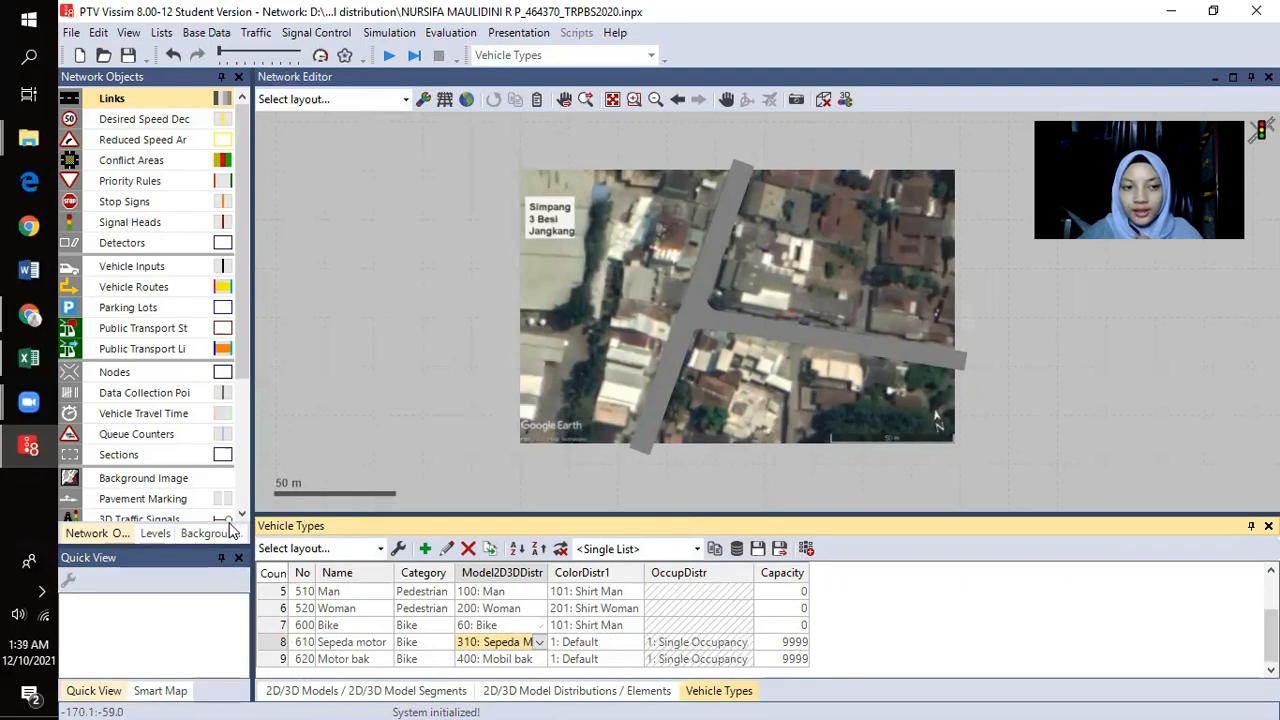
- Review the custom vehicle types from Sepeda Motor to Truk 3 gandar with their categories and assigned model distributions
{"action": "scroll", "coordinate": [358, 628], "scroll_direction": "down", "scroll_amount": 4}
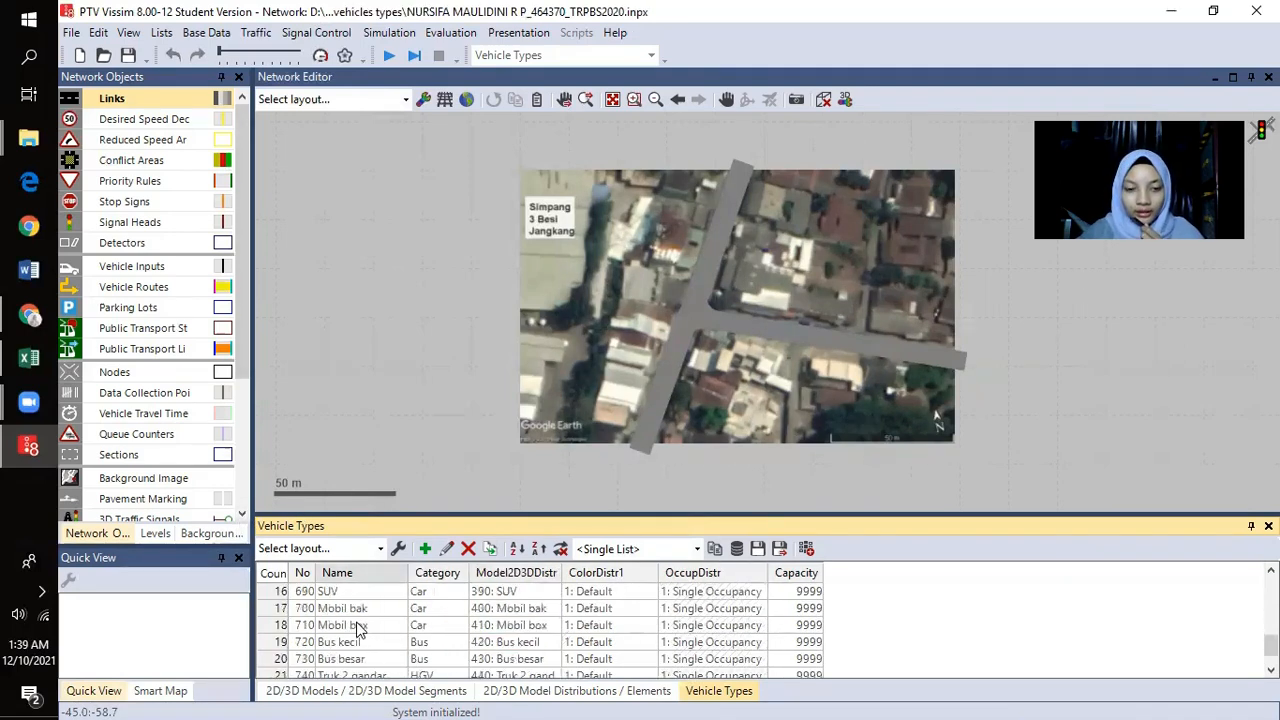
{"action": "scroll", "coordinate": [358, 628], "scroll_direction": "up", "scroll_amount": 4}
{"action": "scroll", "coordinate": [358, 628], "scroll_direction": "down", "scroll_amount": 4}
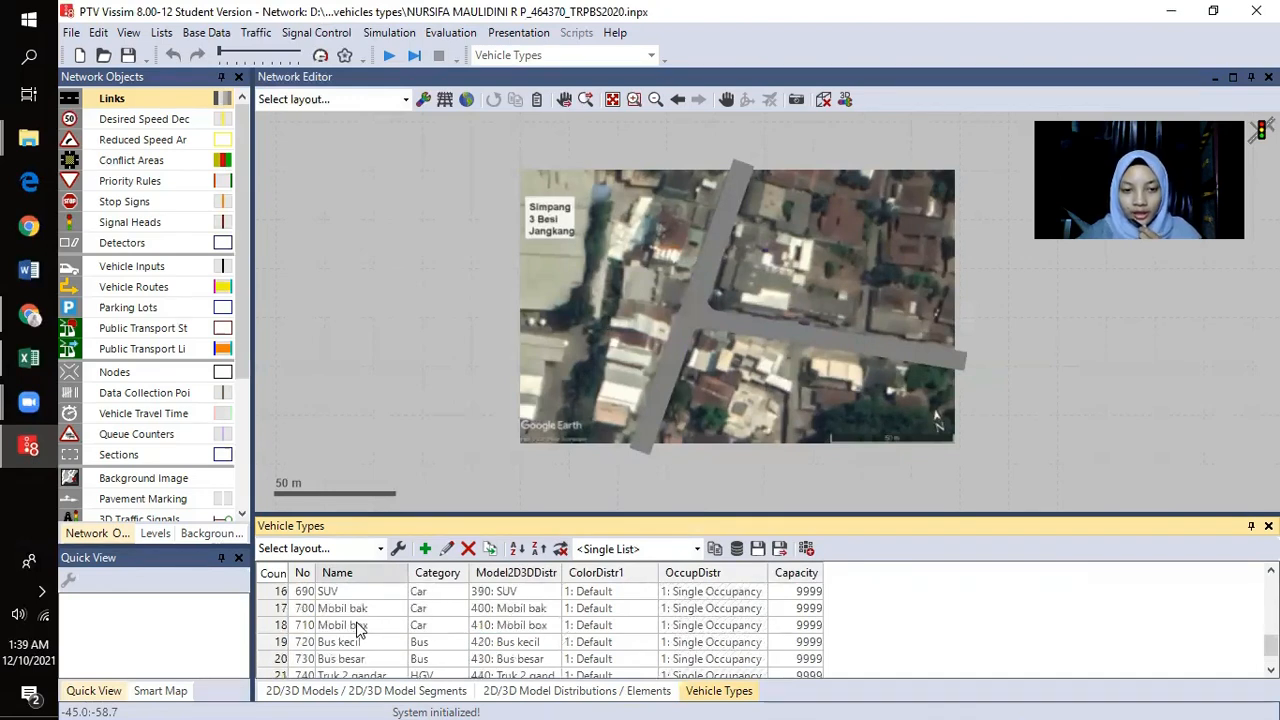
{"action": "scroll", "coordinate": [330, 636], "scroll_direction": "down", "scroll_amount": 1}
{"action": "scroll", "coordinate": [345, 632], "scroll_direction": "up", "scroll_amount": 3}
{"action": "scroll", "coordinate": [351, 633], "scroll_direction": "up", "scroll_amount": 1}
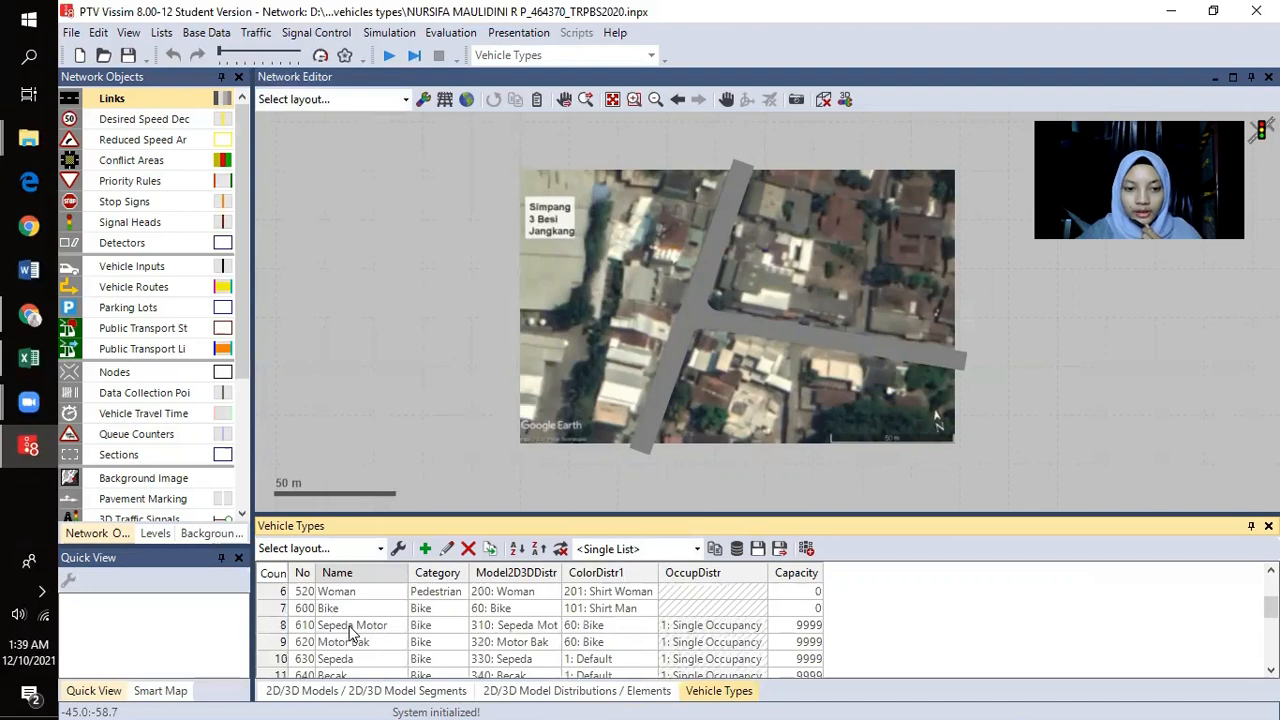
{"action": "scroll", "coordinate": [351, 645], "scroll_direction": "down", "scroll_amount": 4}
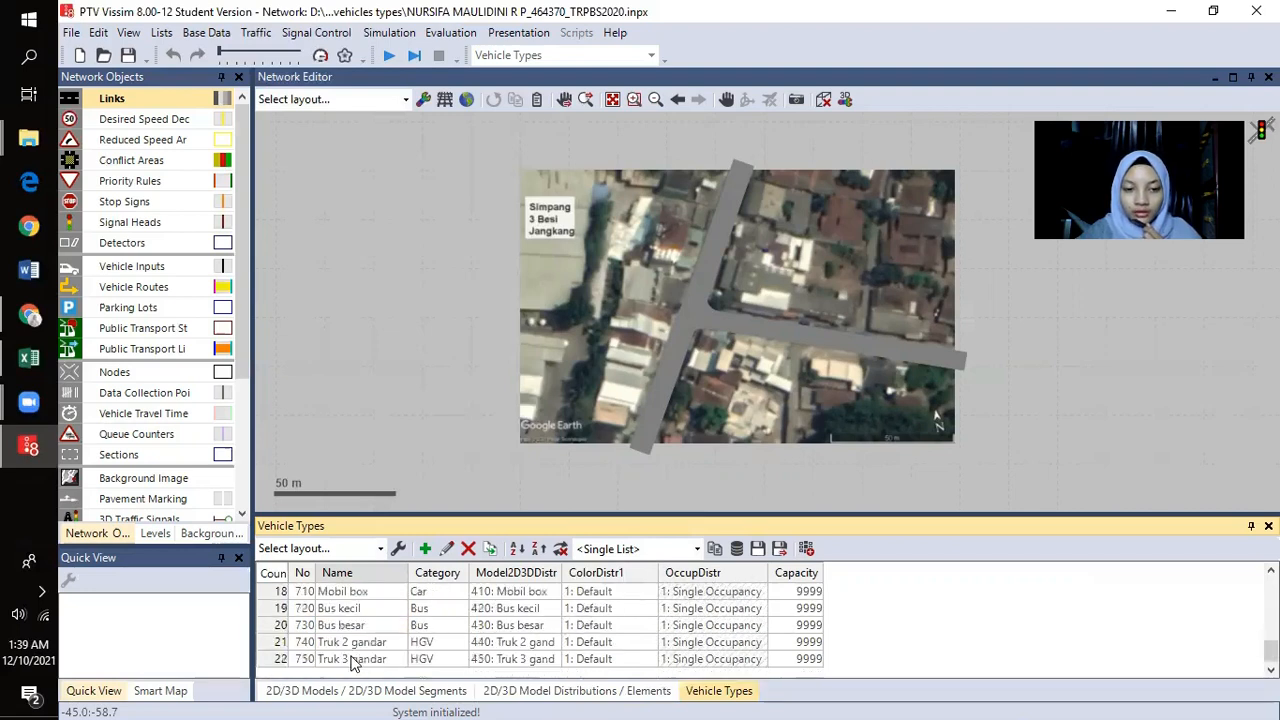
{"action": "scroll", "coordinate": [360, 640], "scroll_direction": "up", "scroll_amount": 3}
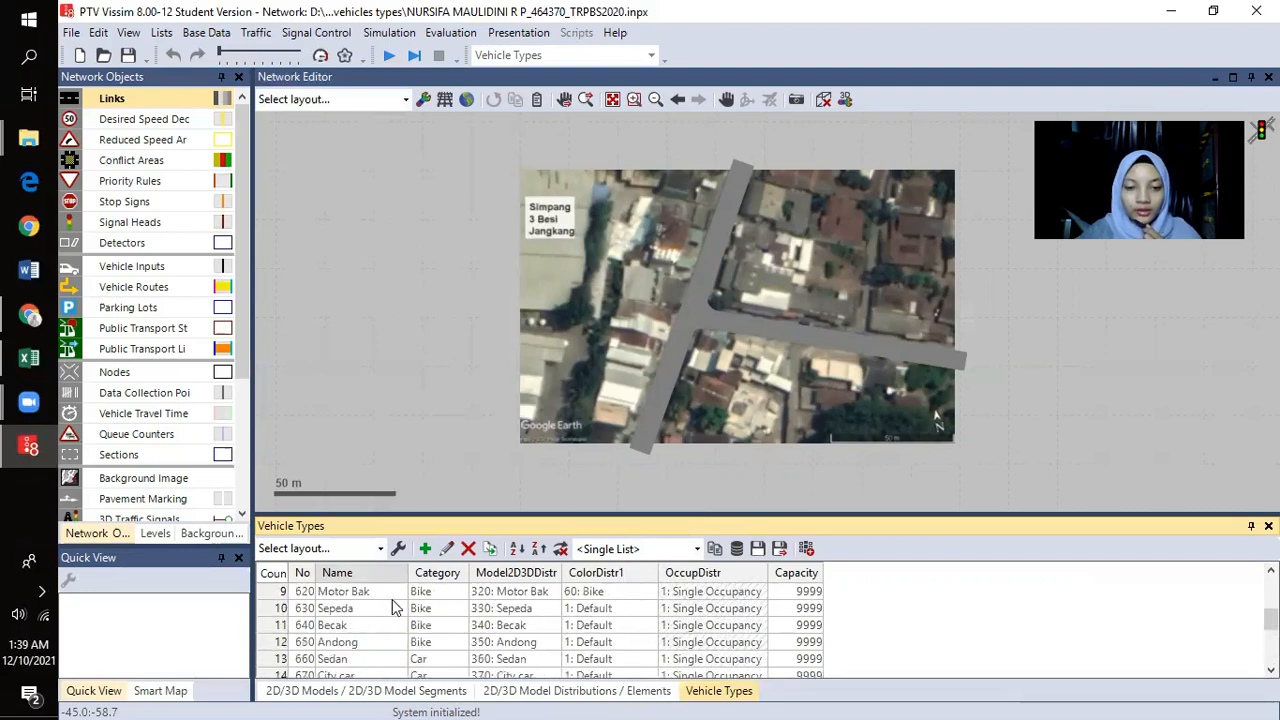
{"action": "left_click", "coordinate": [349, 624]}
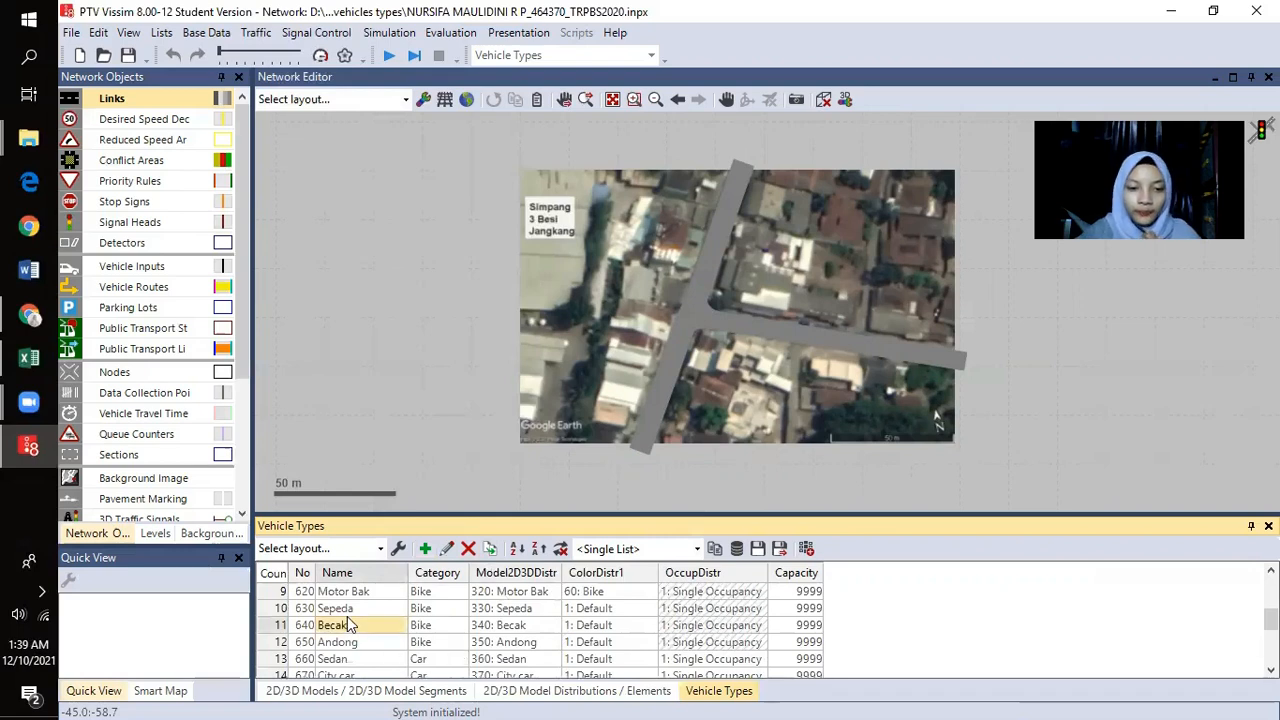
{"action": "scroll", "coordinate": [350, 625], "scroll_direction": "down", "scroll_amount": 3}
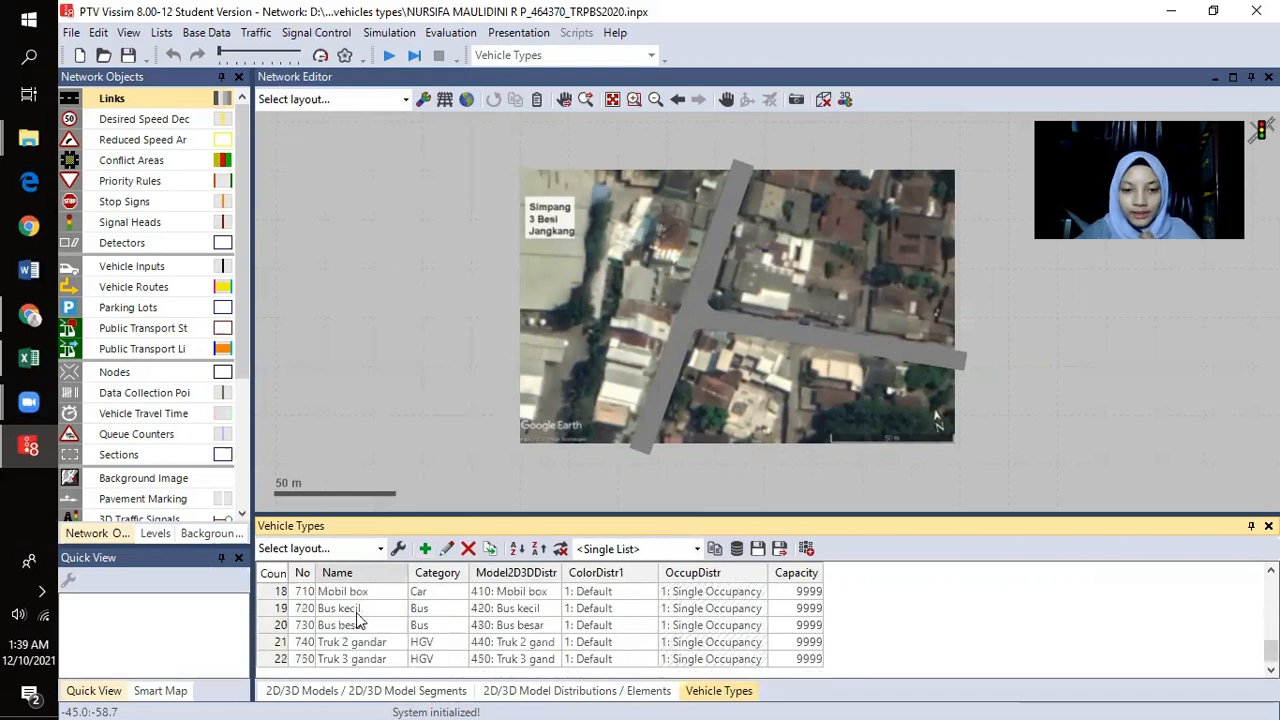
{"action": "scroll", "coordinate": [350, 625], "scroll_direction": "up", "scroll_amount": 3}
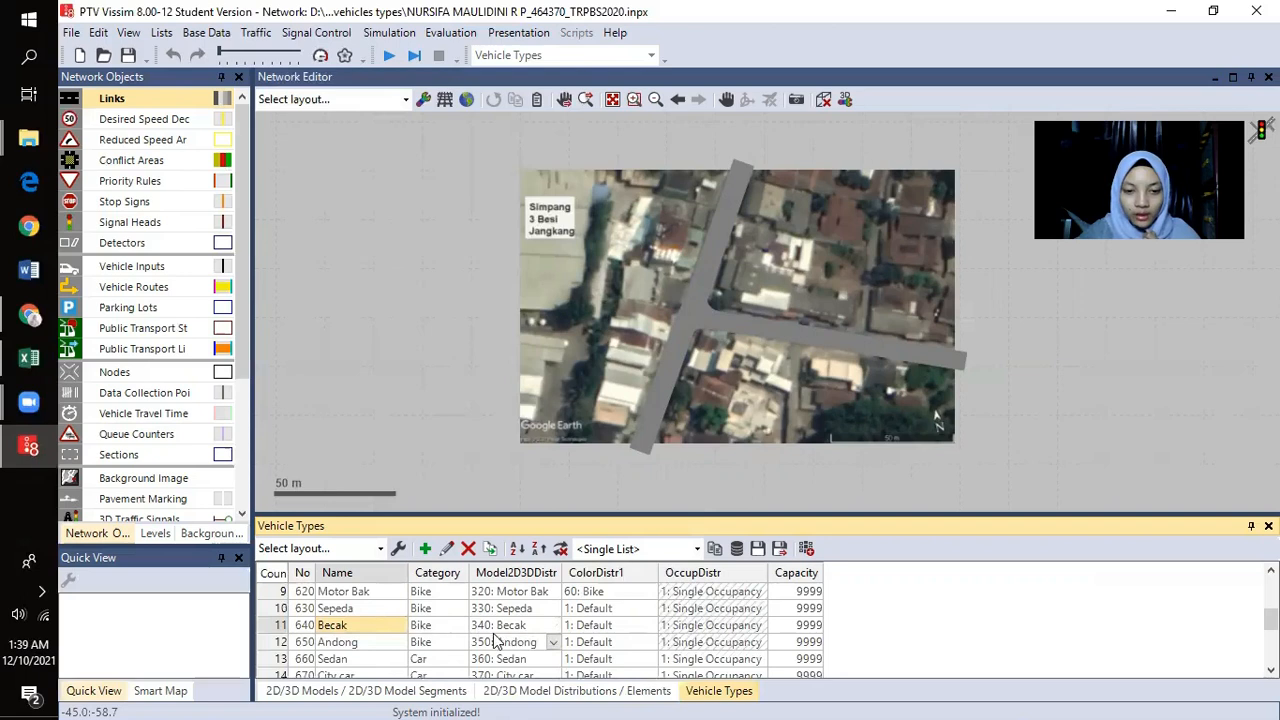
{"action": "scroll", "coordinate": [480, 640], "scroll_direction": "down", "scroll_amount": 1}
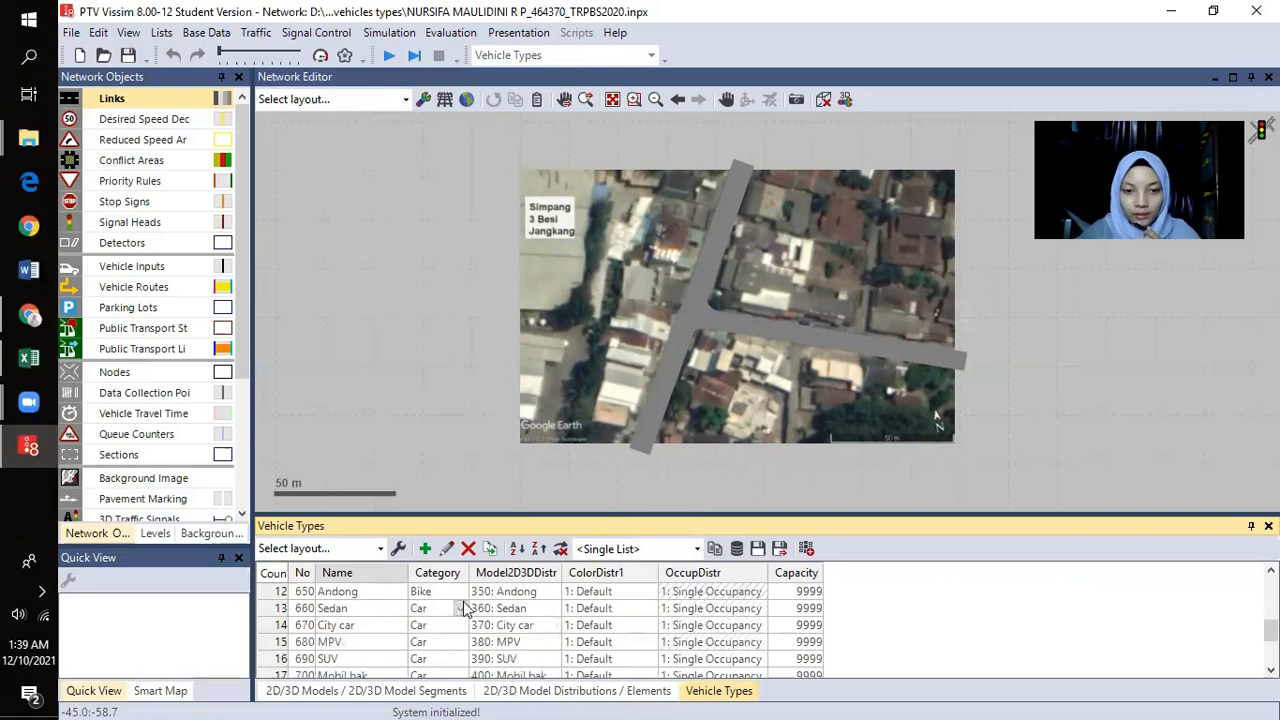
{"action": "scroll", "coordinate": [515, 655], "scroll_direction": "down", "scroll_amount": 2}
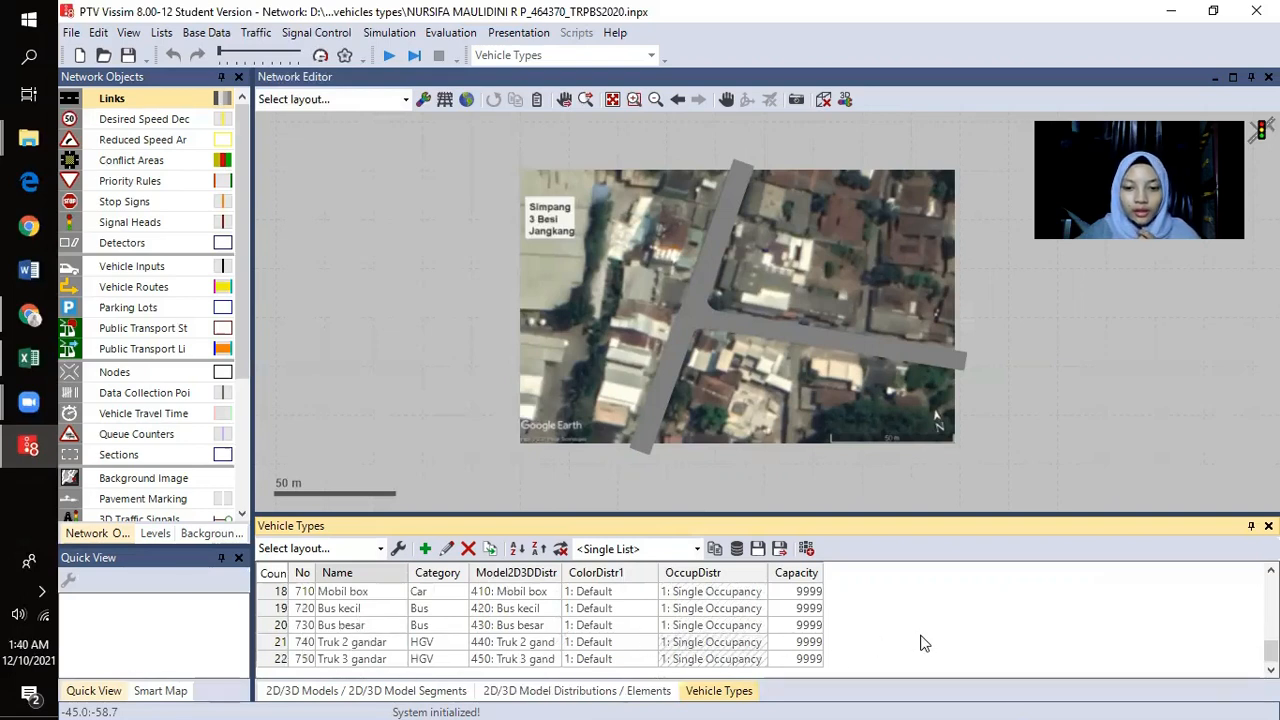
- Open the vehicle classes list and add vehicle class 70 named "Sepeda Motor"
{"action": "left_click", "coordinate": [207, 33]}
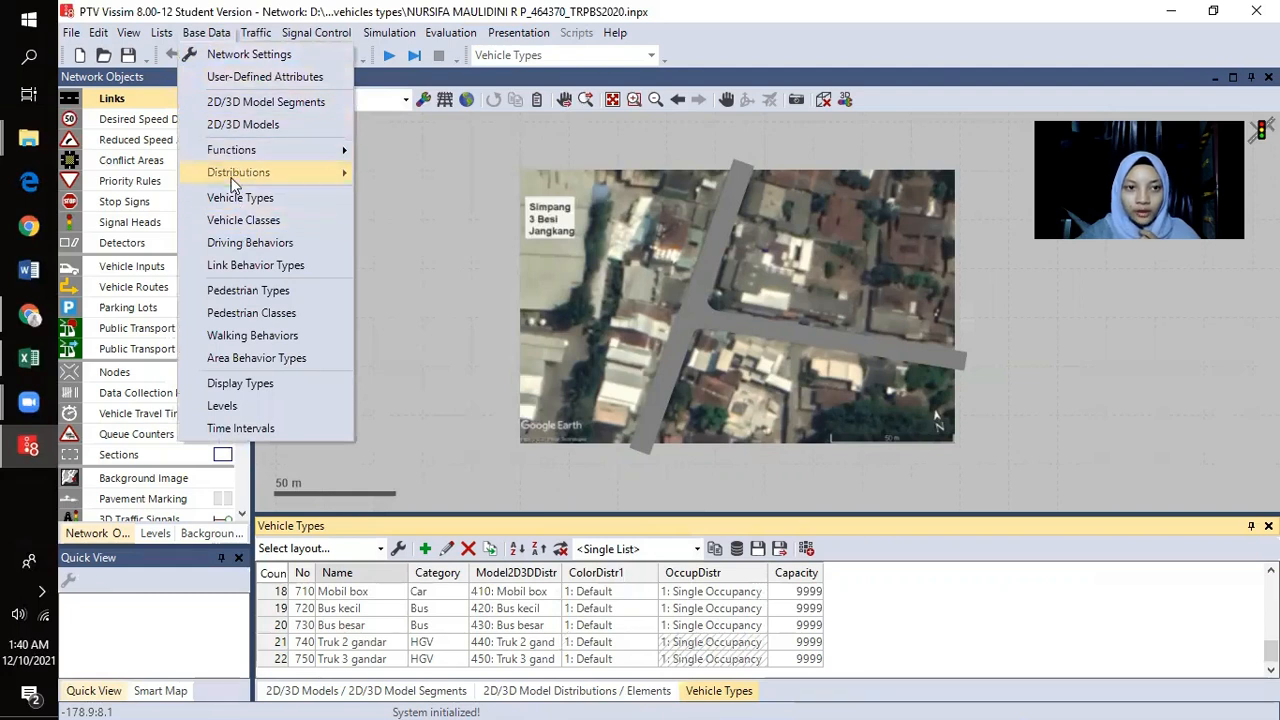
{"action": "left_click", "coordinate": [276, 226]}
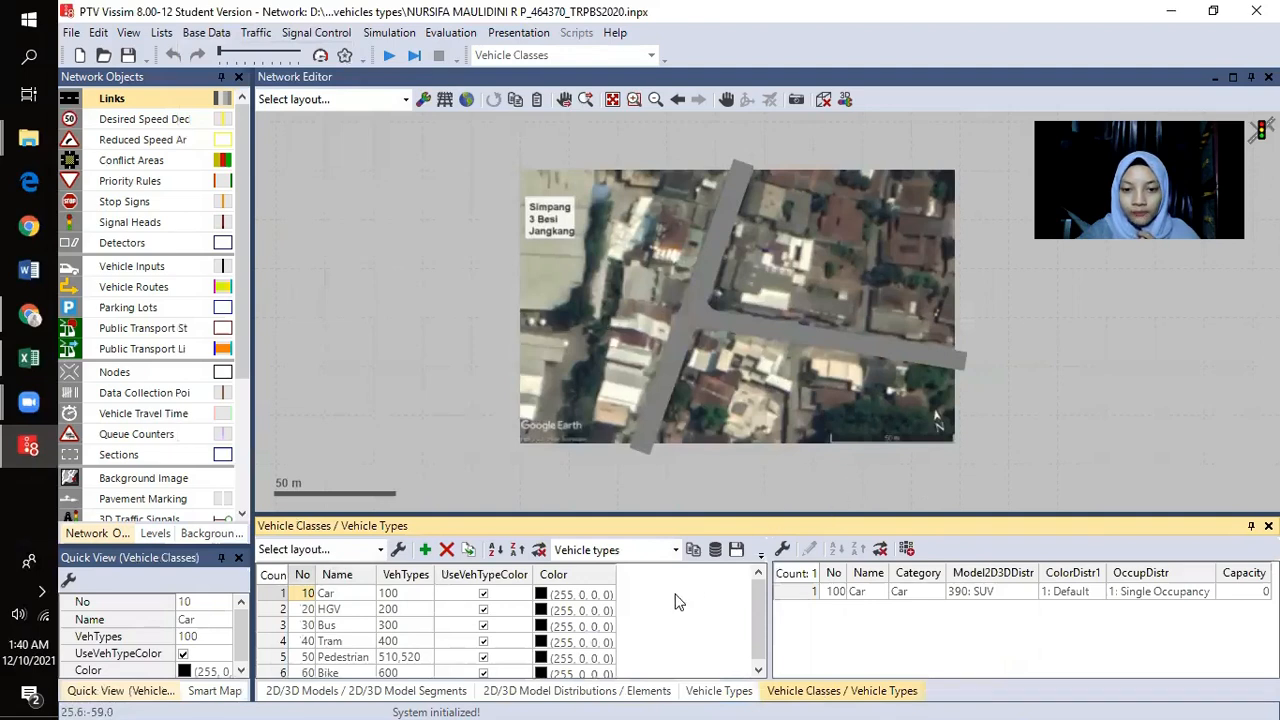
{"action": "scroll", "coordinate": [425, 645], "scroll_direction": "down", "scroll_amount": 1}
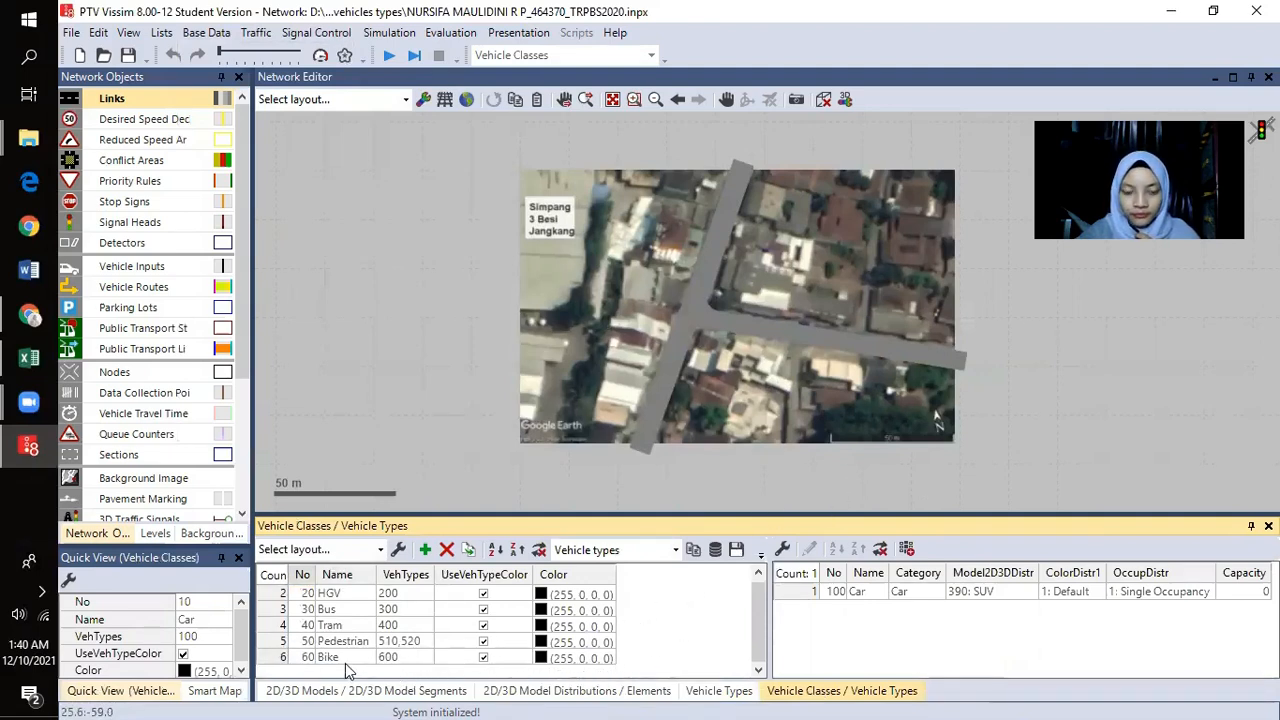
{"action": "scroll", "coordinate": [347, 670], "scroll_direction": "up", "scroll_amount": 1}
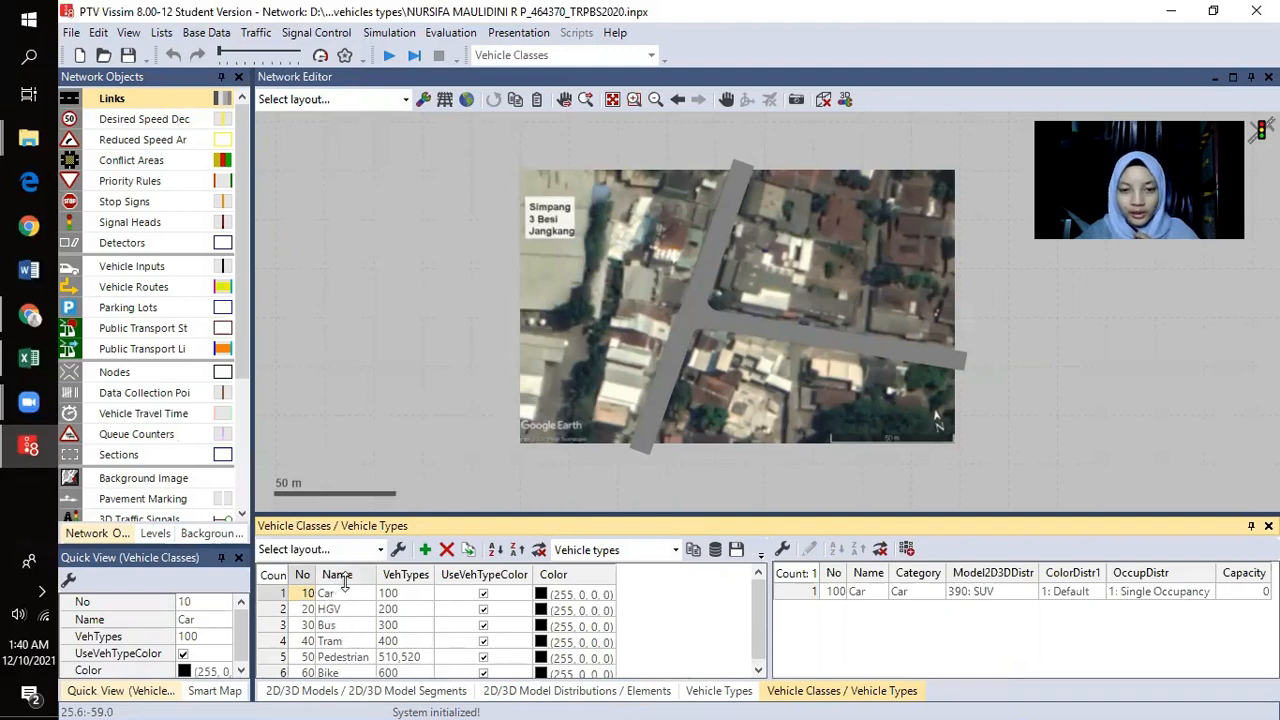
{"action": "scroll", "coordinate": [355, 632], "scroll_direction": "down", "scroll_amount": 1}
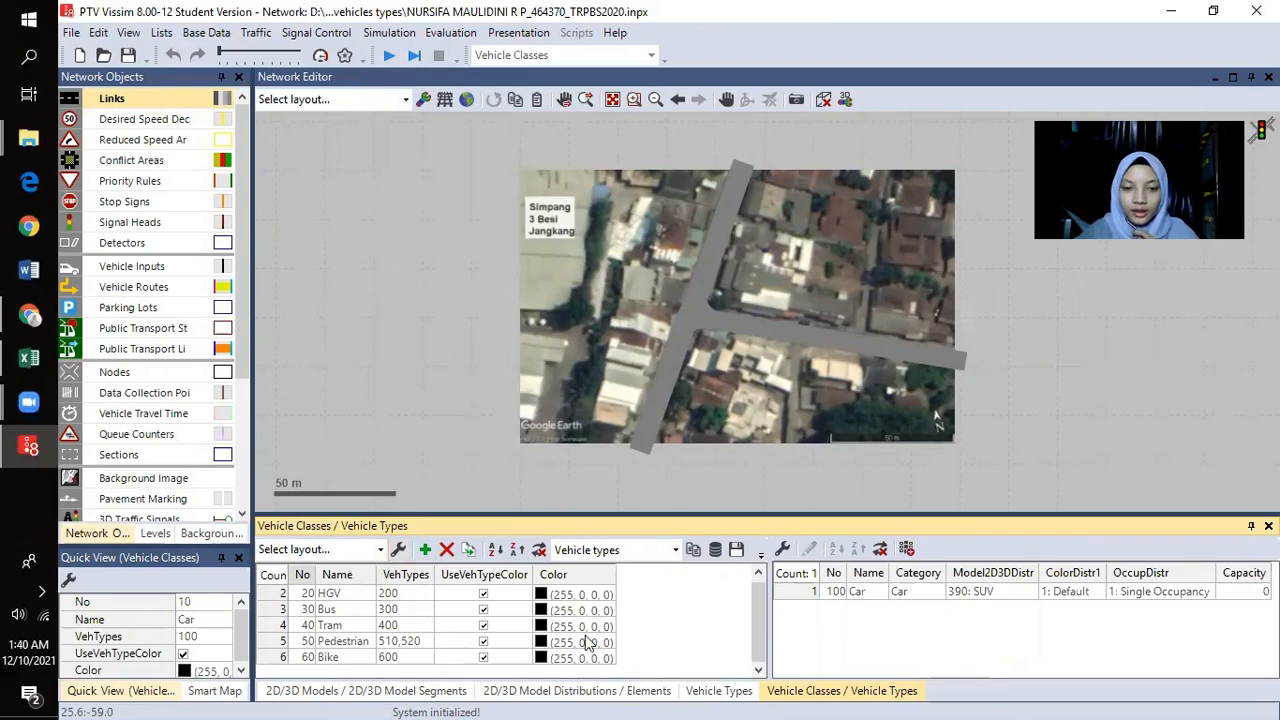
{"action": "left_click", "coordinate": [425, 550]}
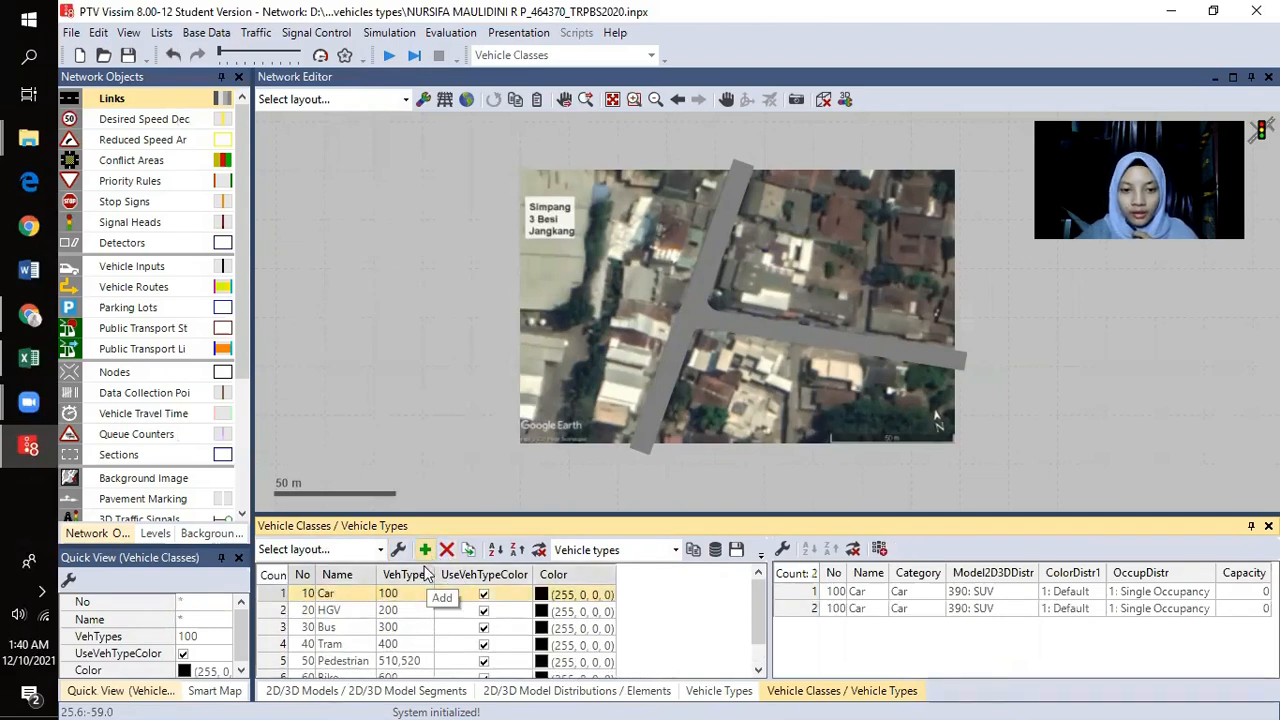
{"action": "left_click", "coordinate": [349, 662]}
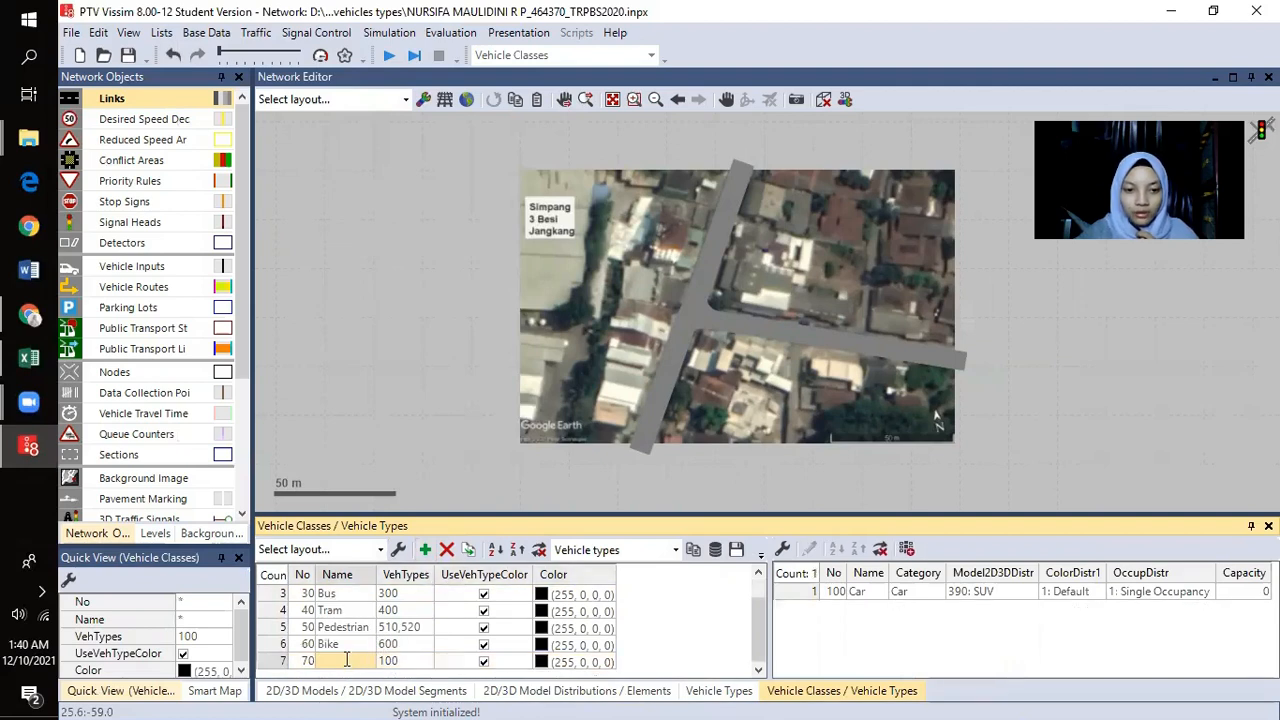
{"action": "type", "text": "Se"}
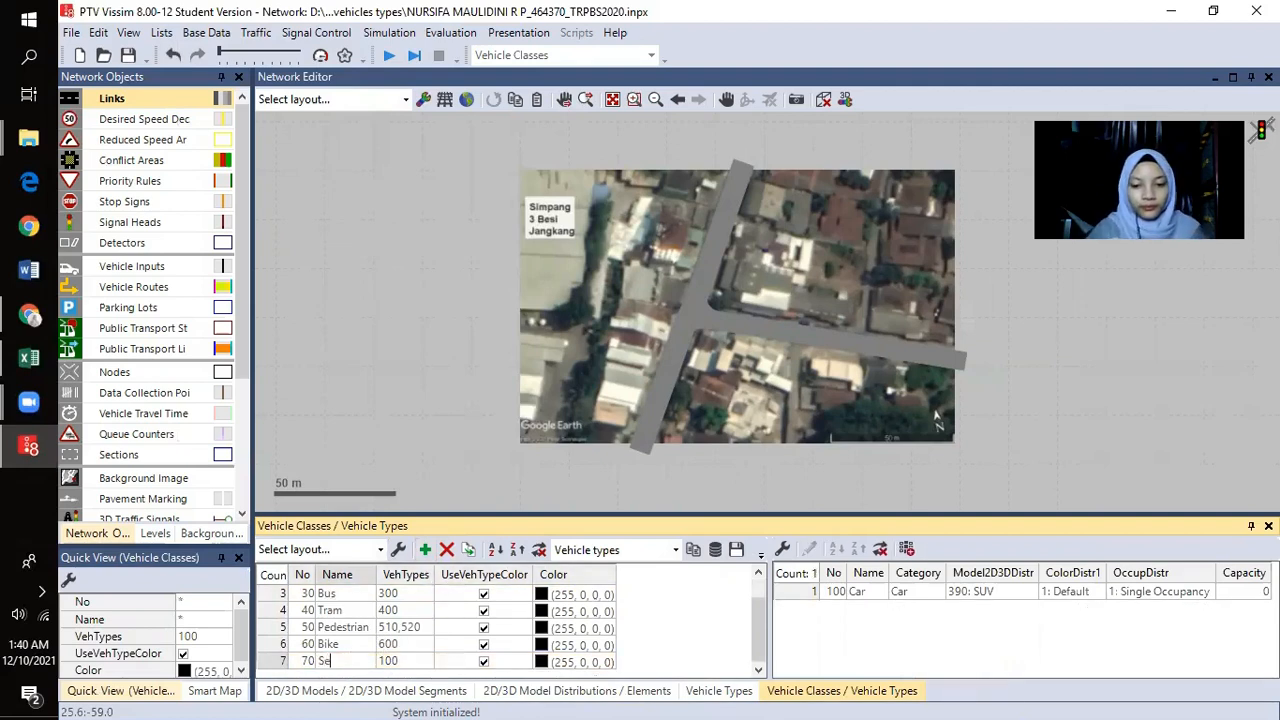
{"action": "type", "text": "peda Motor"}
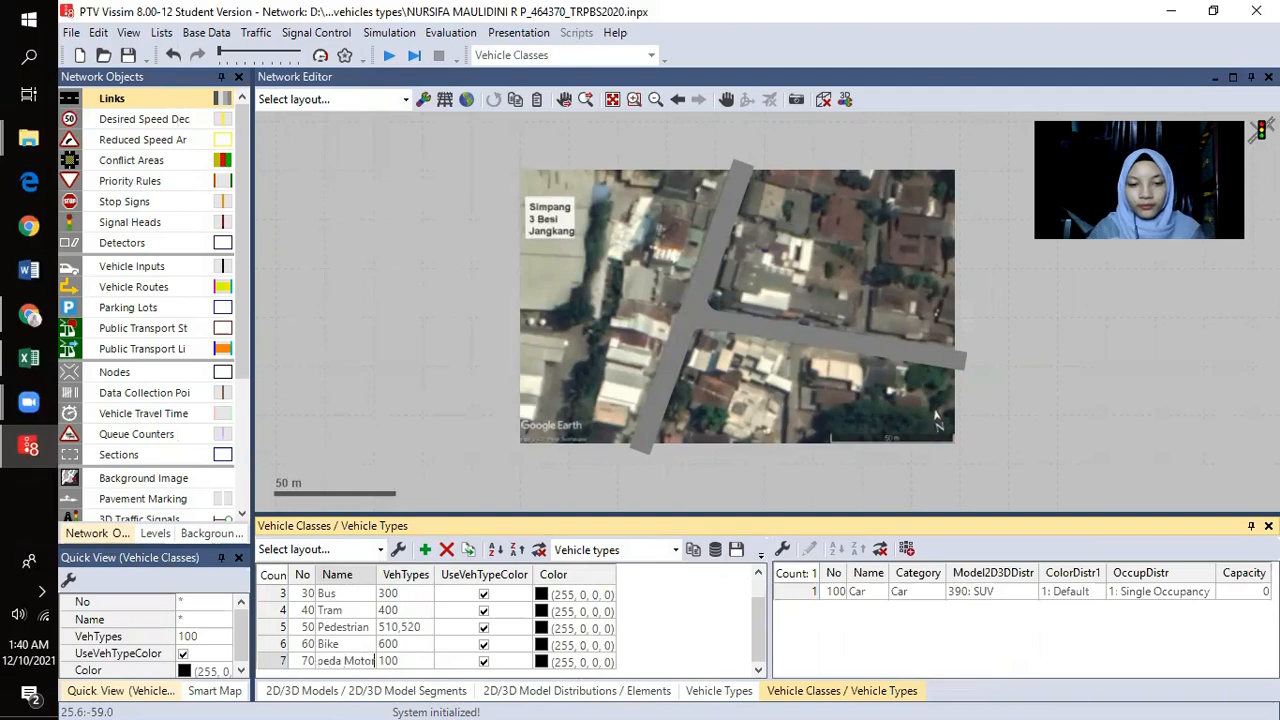
{"action": "key", "text": "Return"}
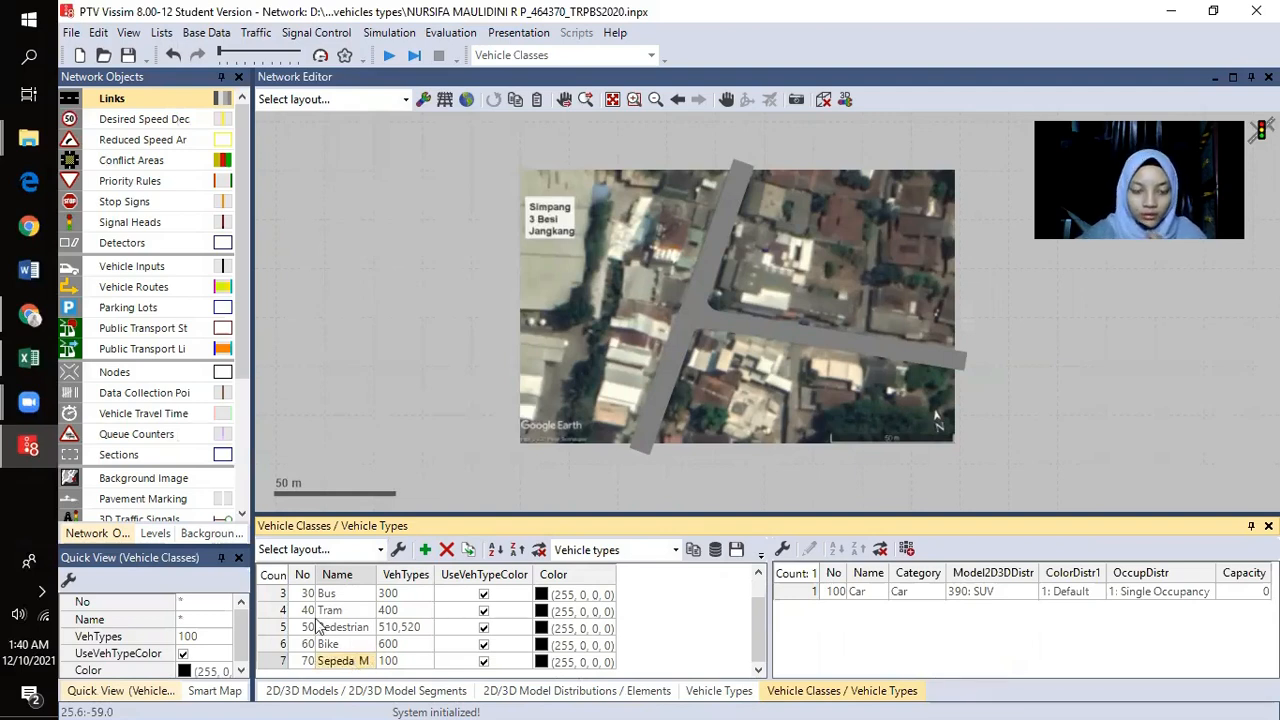
- Replace vehicle type "100: Car" with "610: Sepeda Motor" in the Sepeda Motor class
{"action": "left_click", "coordinate": [431, 663]}
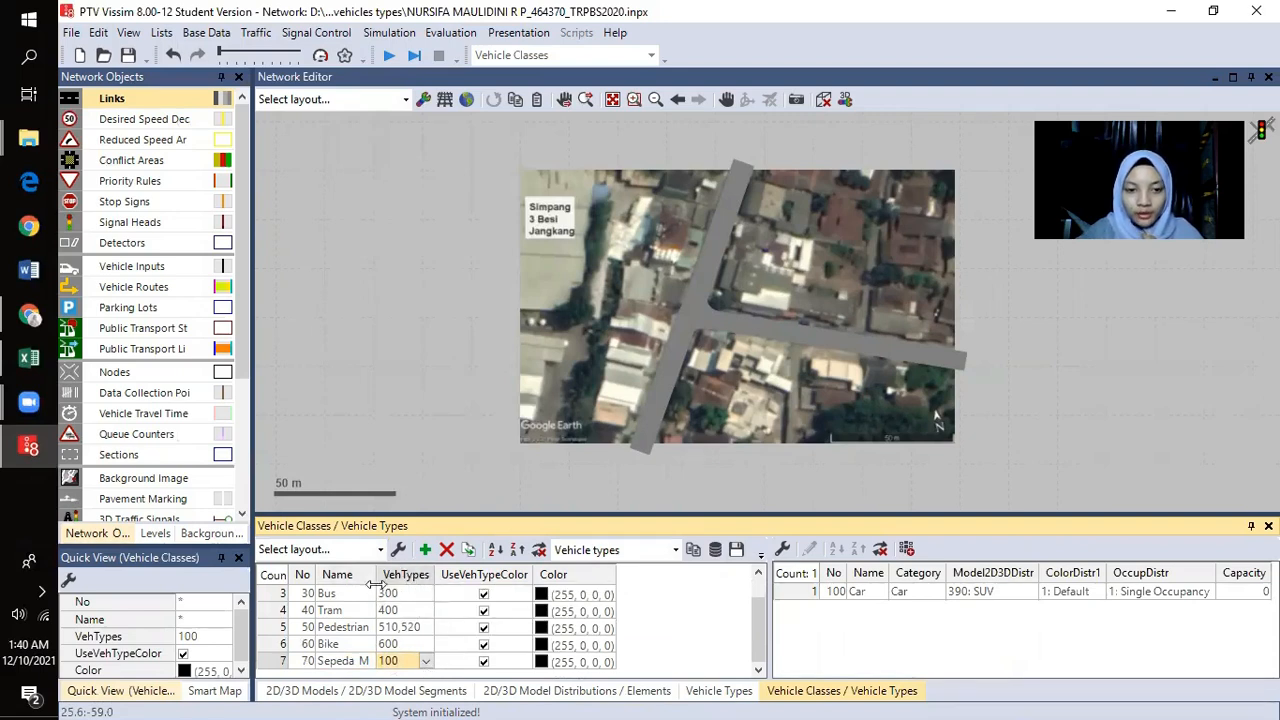
{"action": "left_click", "coordinate": [427, 665]}
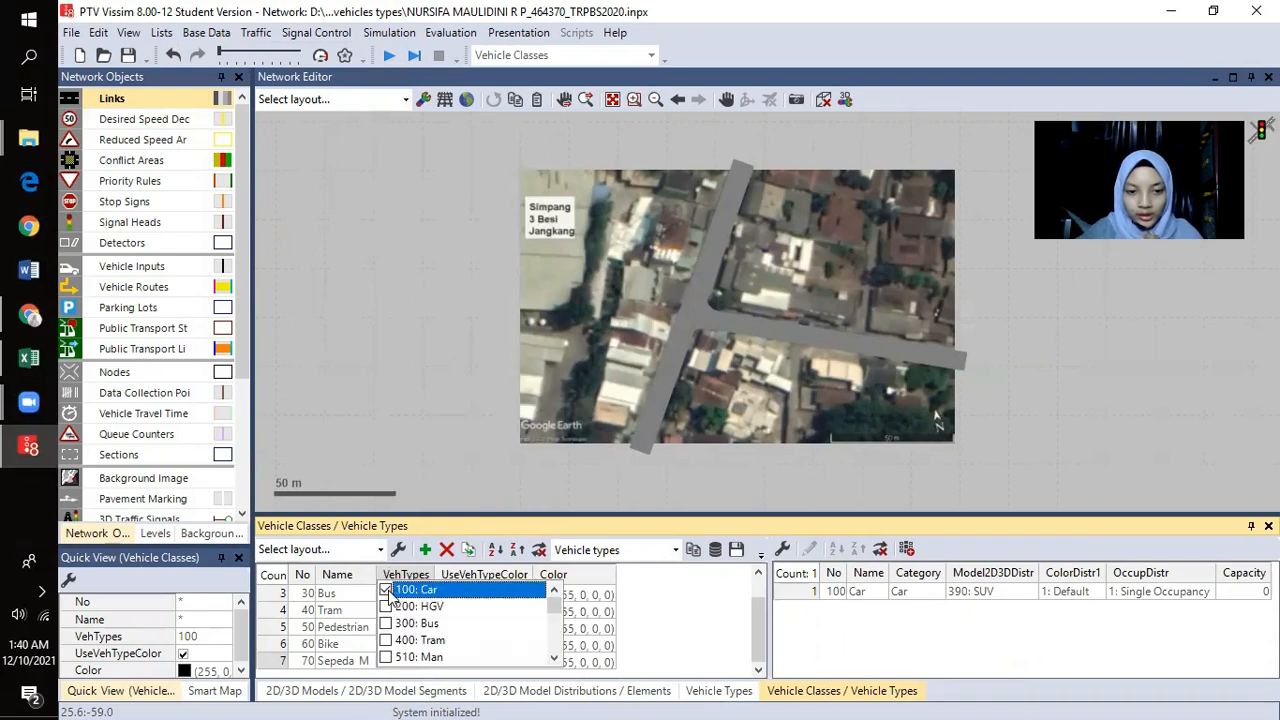
{"action": "left_click", "coordinate": [386, 591]}
{"action": "left_click_drag", "start_coordinate": [553, 603], "coordinate": [555, 633]}
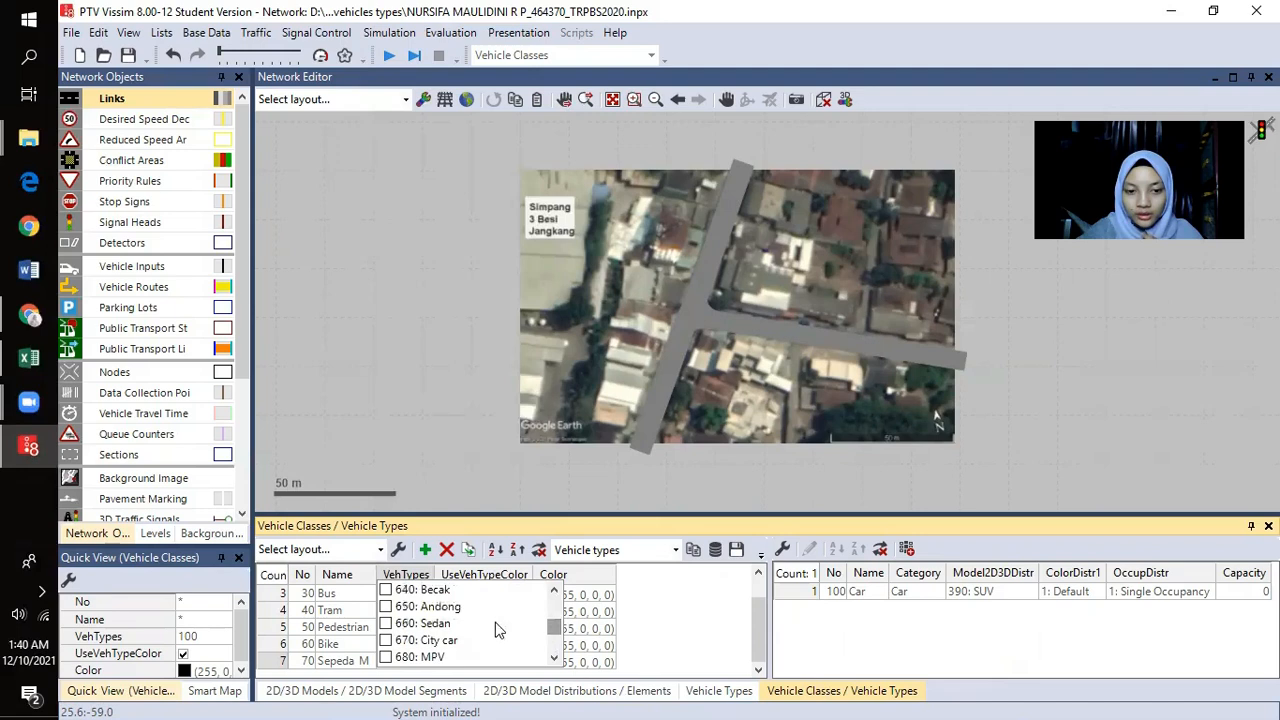
{"action": "scroll", "coordinate": [495, 622], "scroll_direction": "up", "scroll_amount": 1}
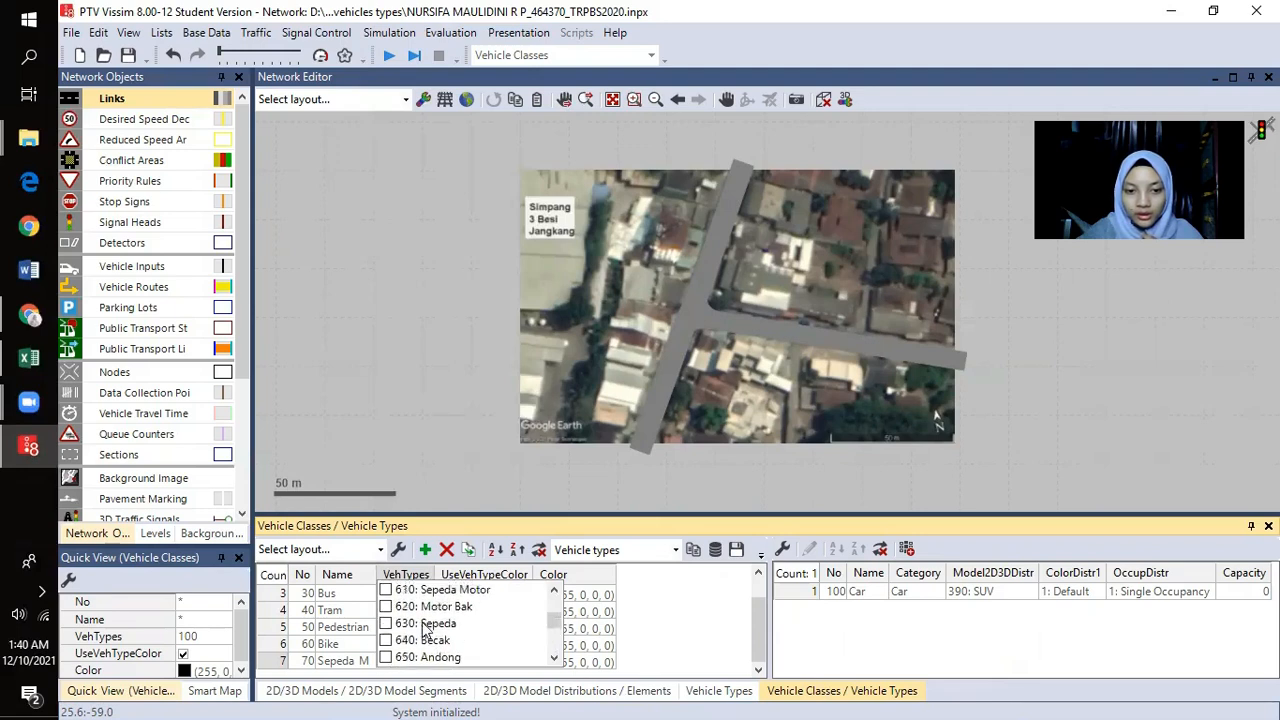
{"action": "left_click", "coordinate": [386, 590]}
{"action": "left_click", "coordinate": [663, 643]}
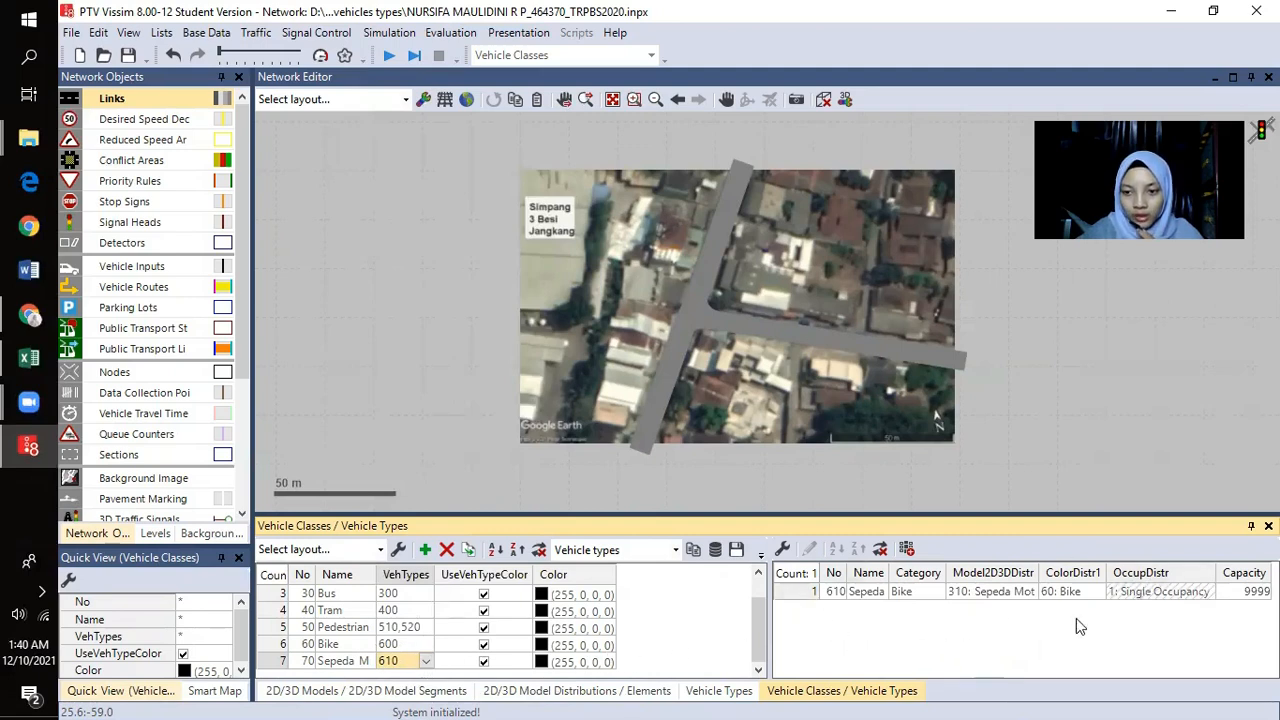
- Add vehicle class 80 named "Motor bak"
{"action": "left_click", "coordinate": [425, 550]}
{"action": "left_click", "coordinate": [352, 661]}
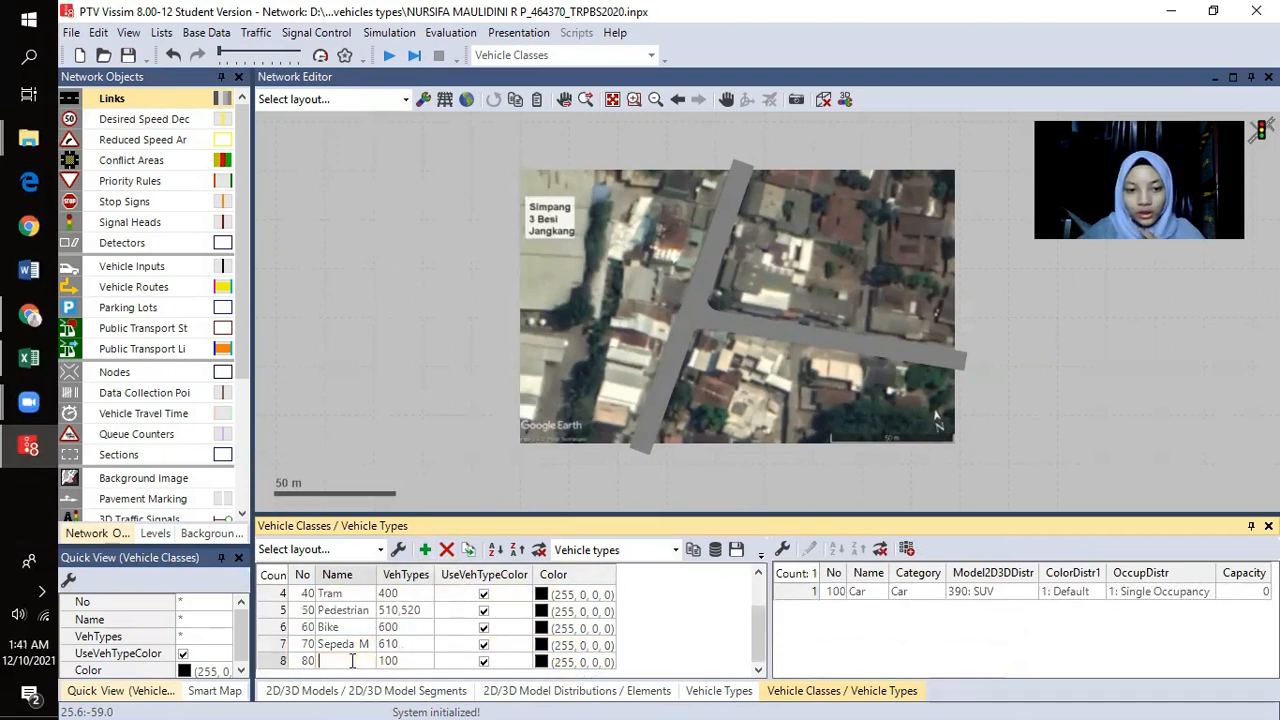
{"action": "type", "text": "Motor bak"}
{"action": "key", "text": "Return"}
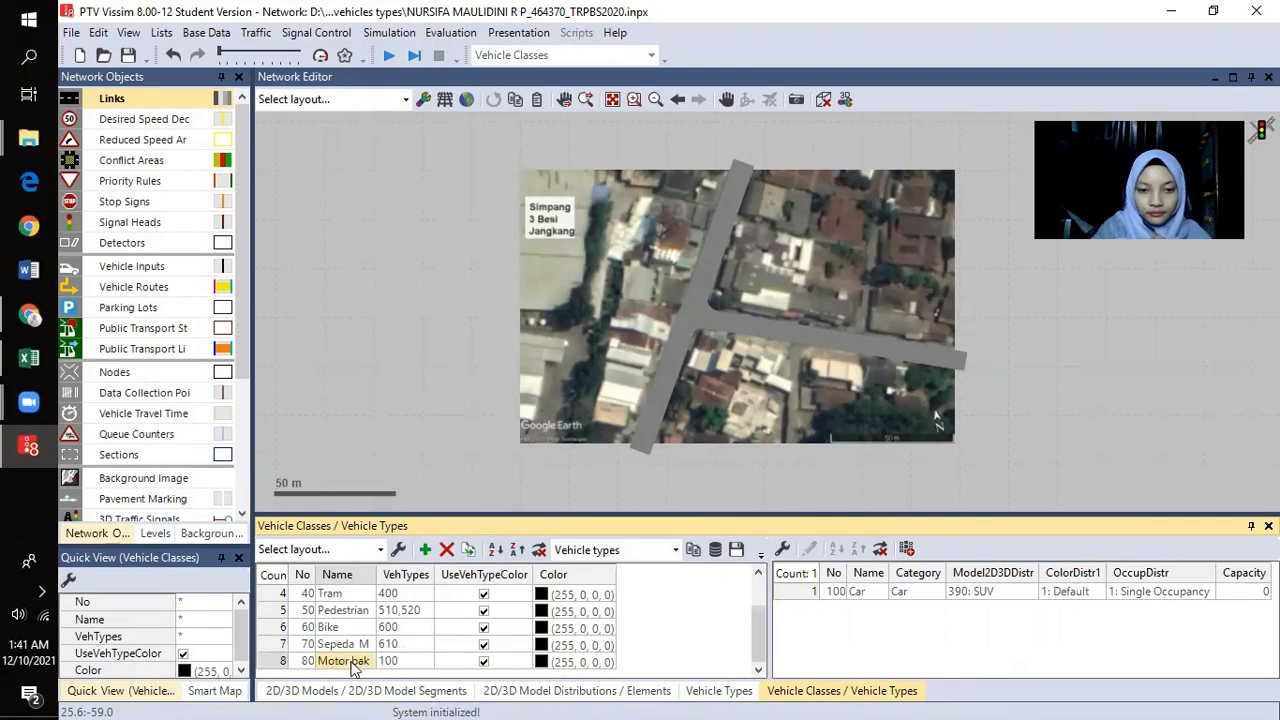
- Try to assign vehicle type "610: Sepeda Motor" to the Motor bak class
{"action": "left_click", "coordinate": [424, 658]}
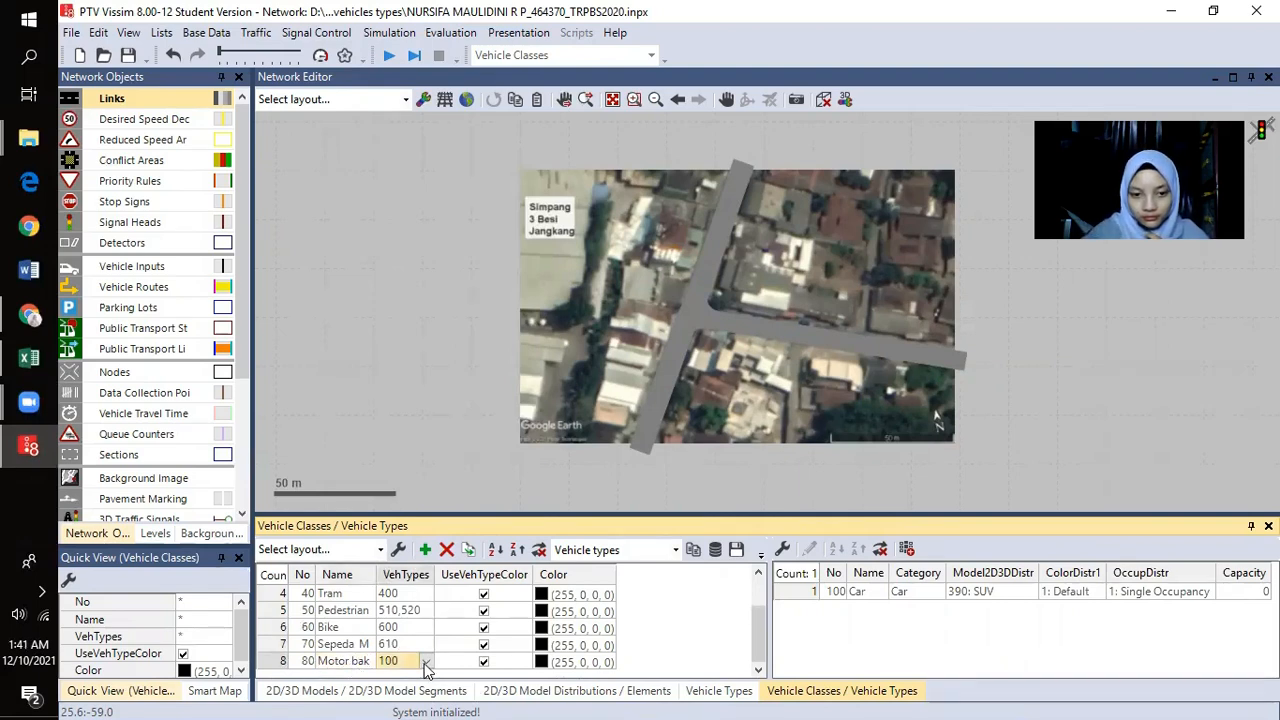
{"action": "left_click", "coordinate": [426, 660]}
{"action": "left_click", "coordinate": [553, 612]}
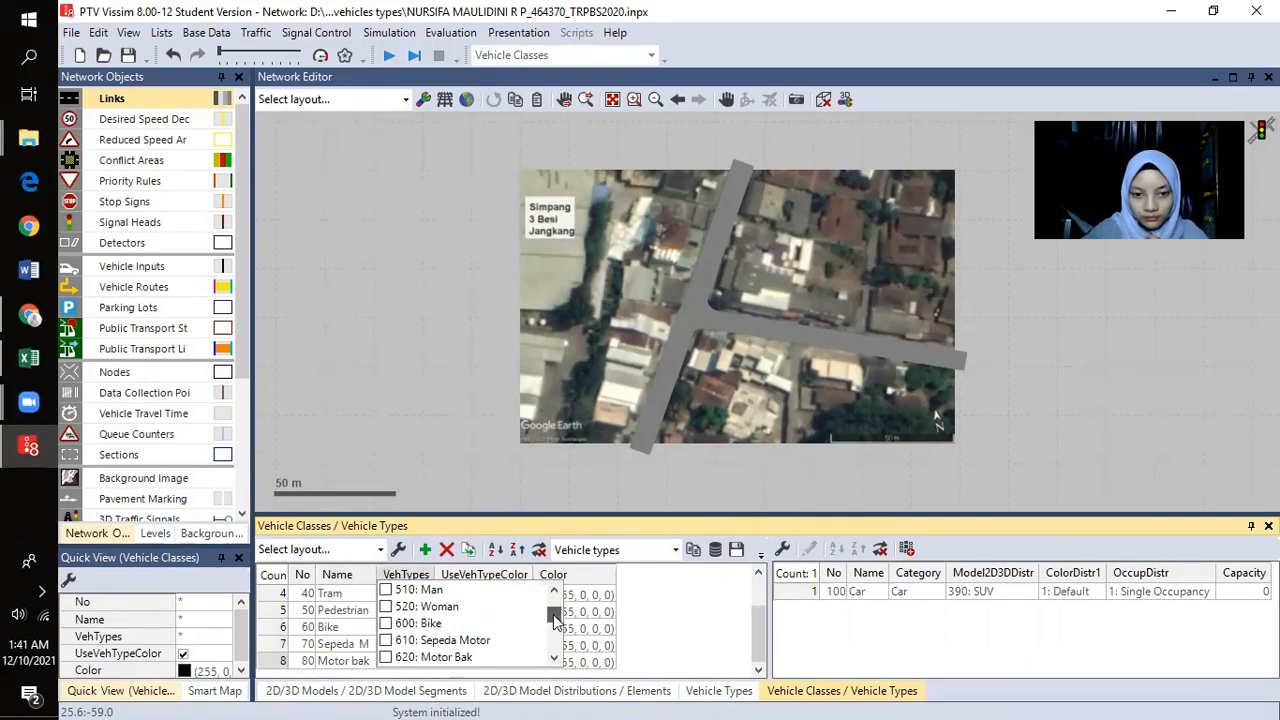
{"action": "left_click", "coordinate": [395, 641]}
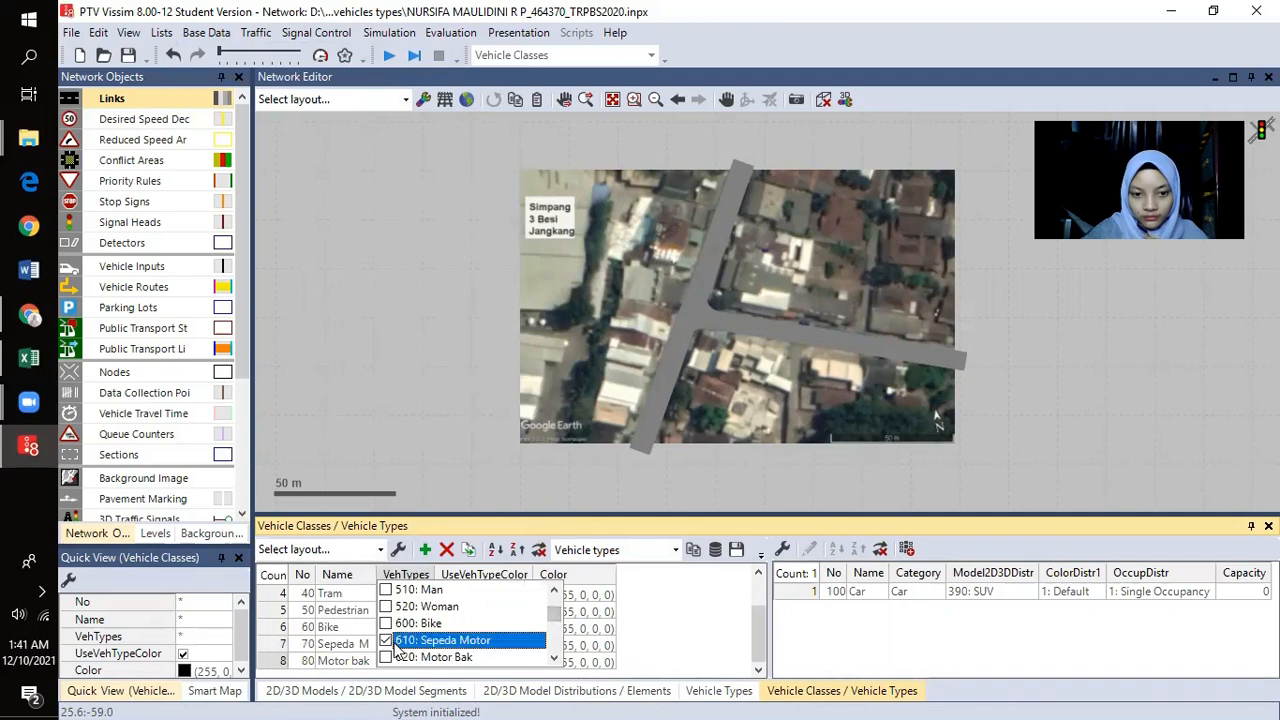
{"action": "left_click", "coordinate": [684, 612]}
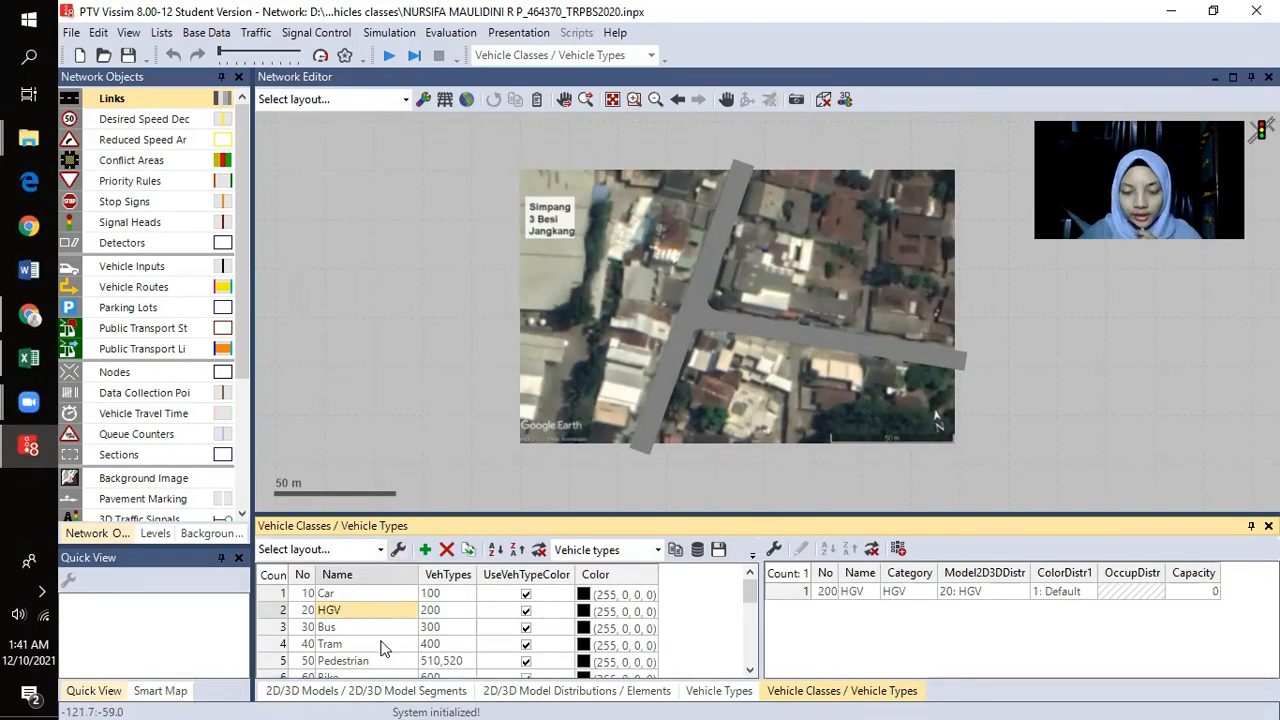
- Review the prepared vehicle classes down to Bus besar, checking the types assigned to Mobil box, Bus kecil and Bus besar
{"action": "scroll", "coordinate": [385, 648], "scroll_direction": "down", "scroll_amount": 4}
{"action": "scroll", "coordinate": [385, 648], "scroll_direction": "down", "scroll_amount": 1}
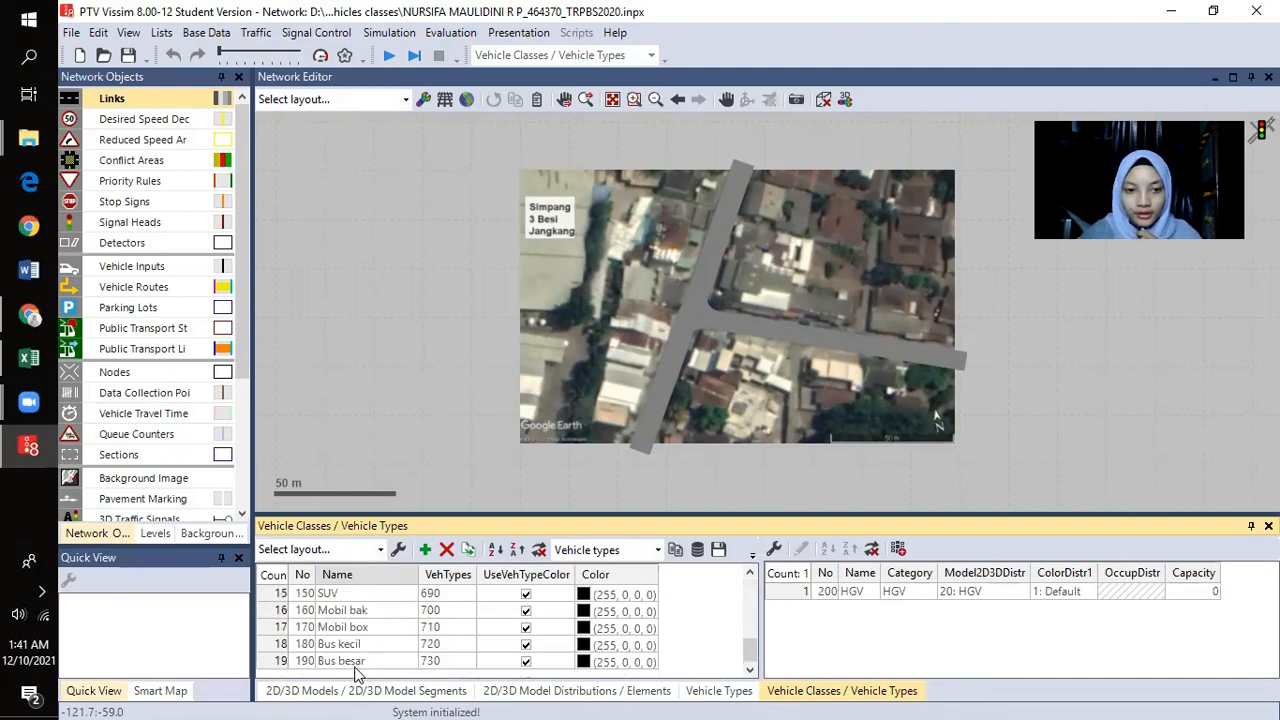
{"action": "left_click", "coordinate": [341, 661]}
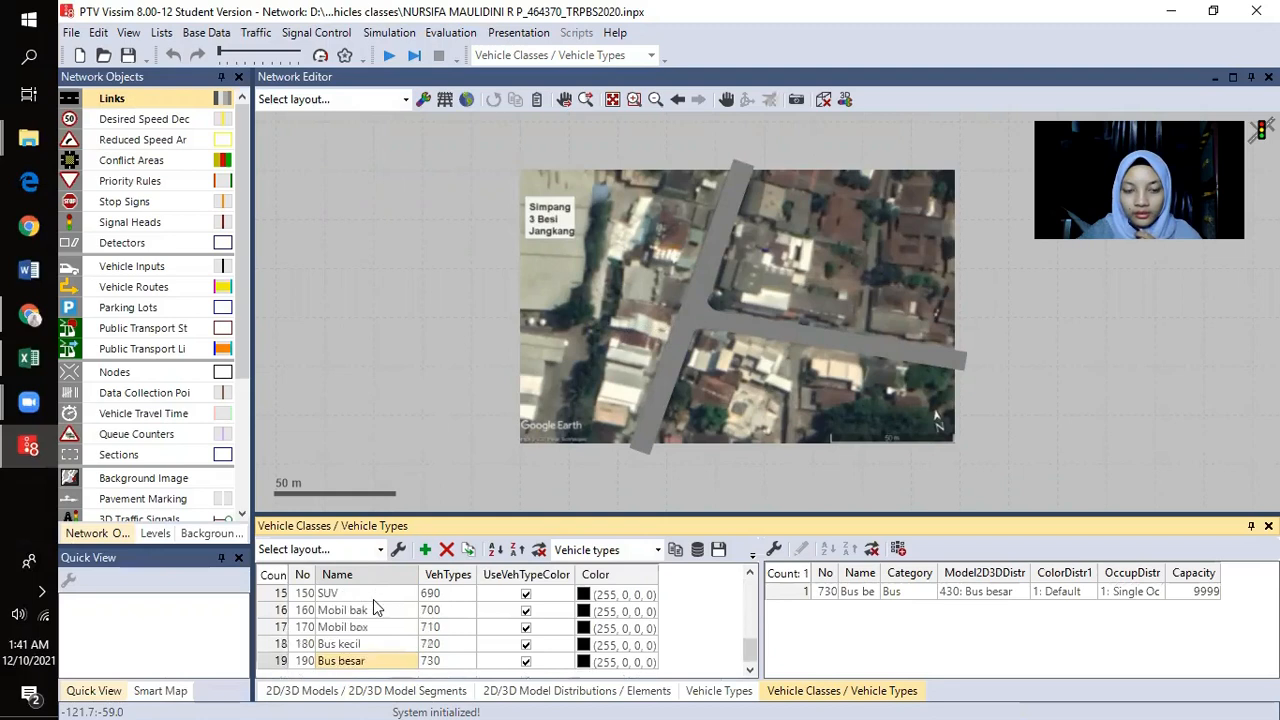
{"action": "left_click", "coordinate": [340, 661]}
{"action": "left_click", "coordinate": [358, 628]}
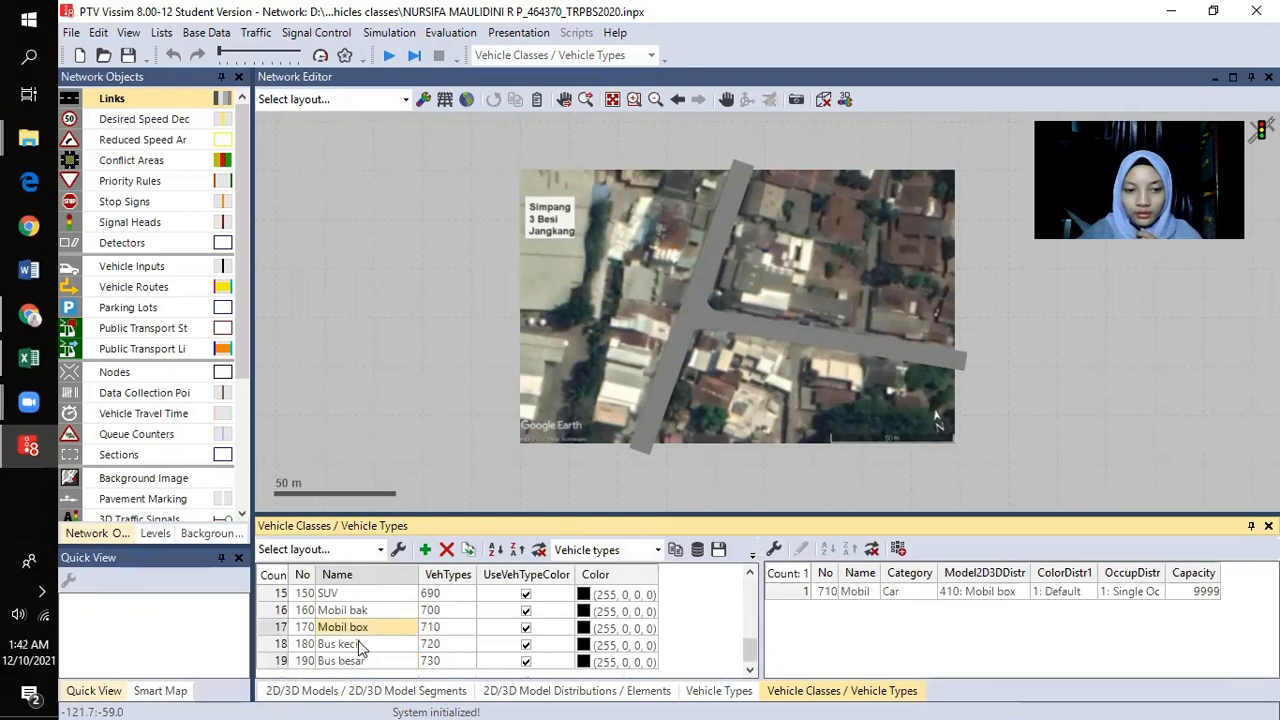
{"action": "left_click", "coordinate": [360, 645]}
{"action": "left_click", "coordinate": [358, 662]}
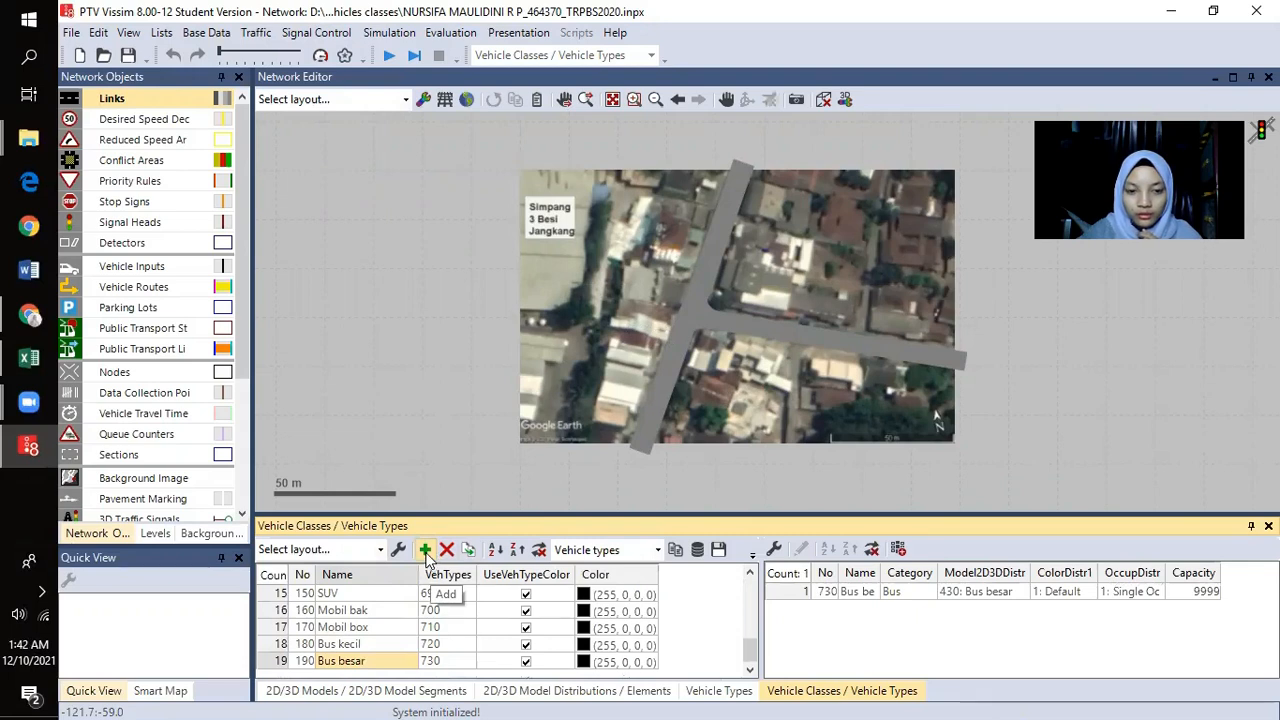
- Add vehicle class 200 named "Truk 2 gandar"
{"action": "left_click", "coordinate": [425, 550]}
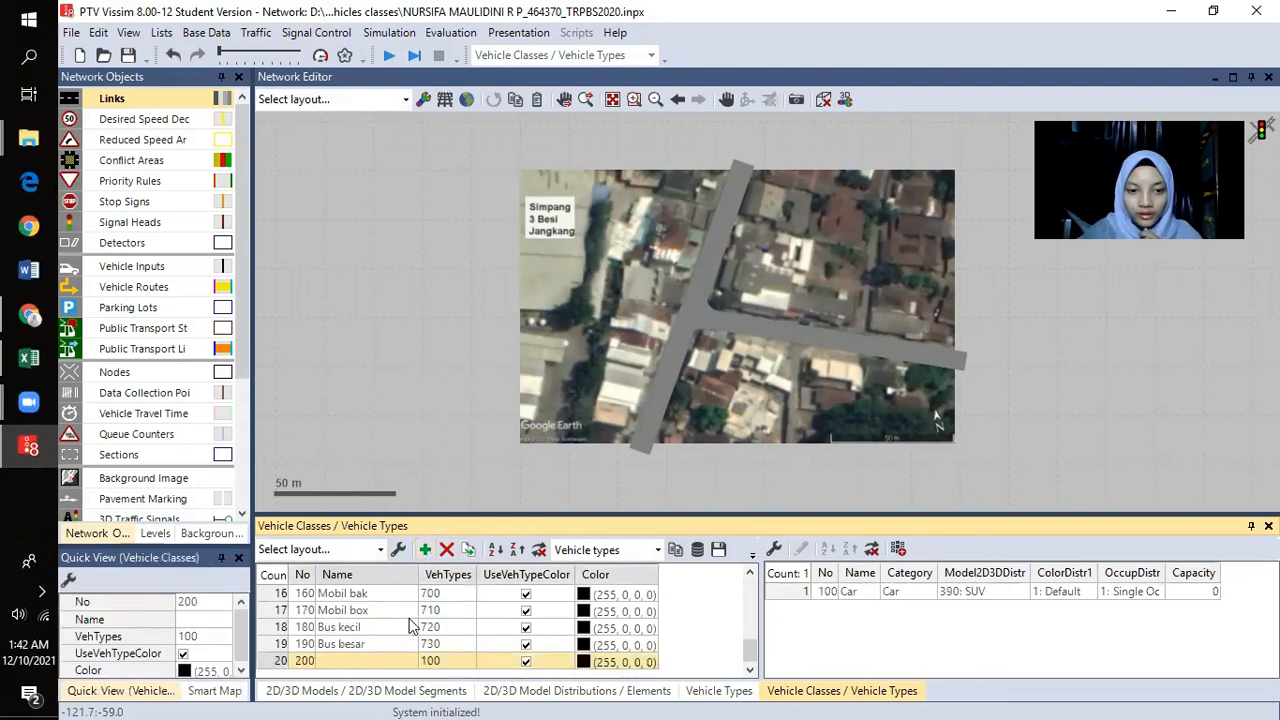
{"action": "left_click", "coordinate": [360, 663]}
{"action": "type", "text": "Tru"}
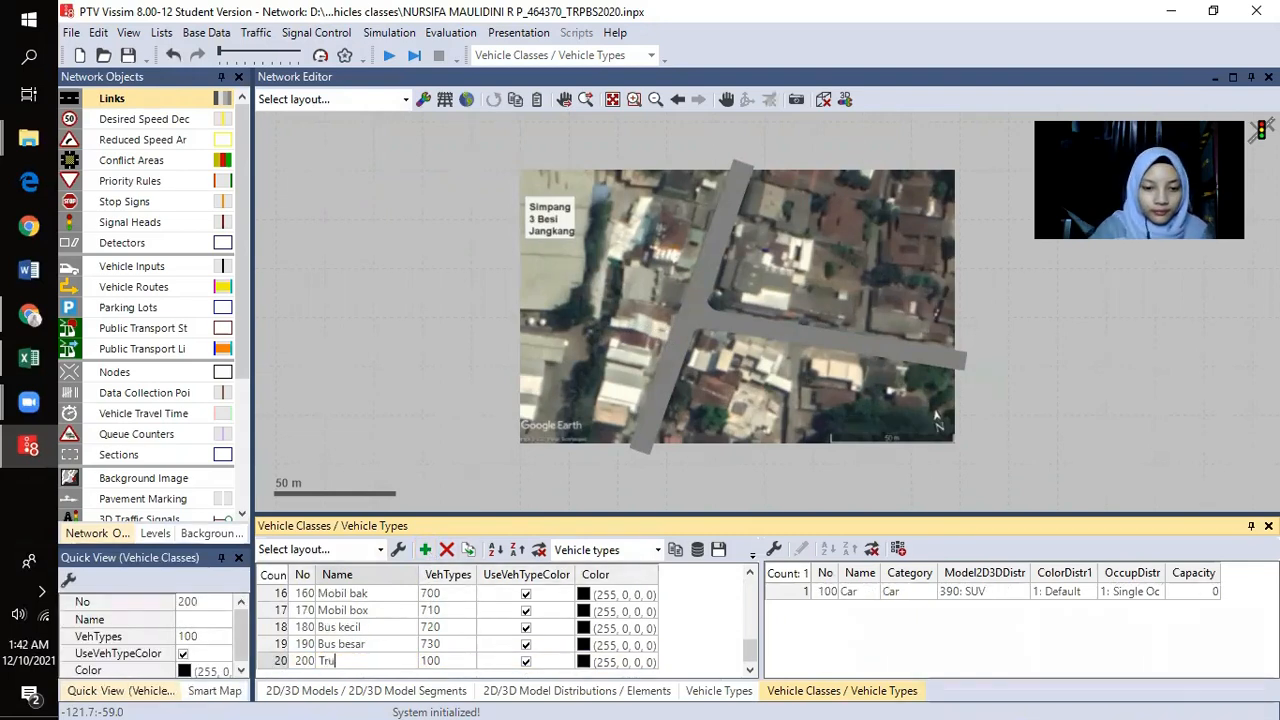
{"action": "type", "text": "uk"}
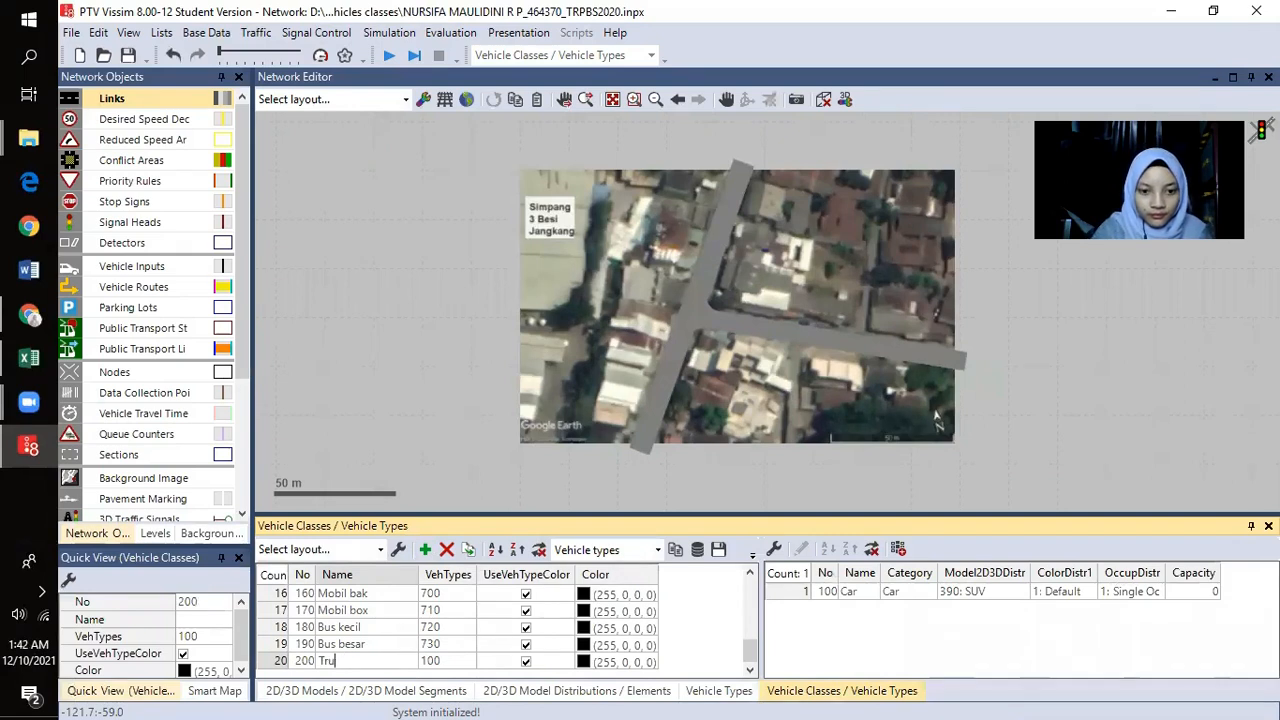
{"action": "type", "text": " 2 gandar"}
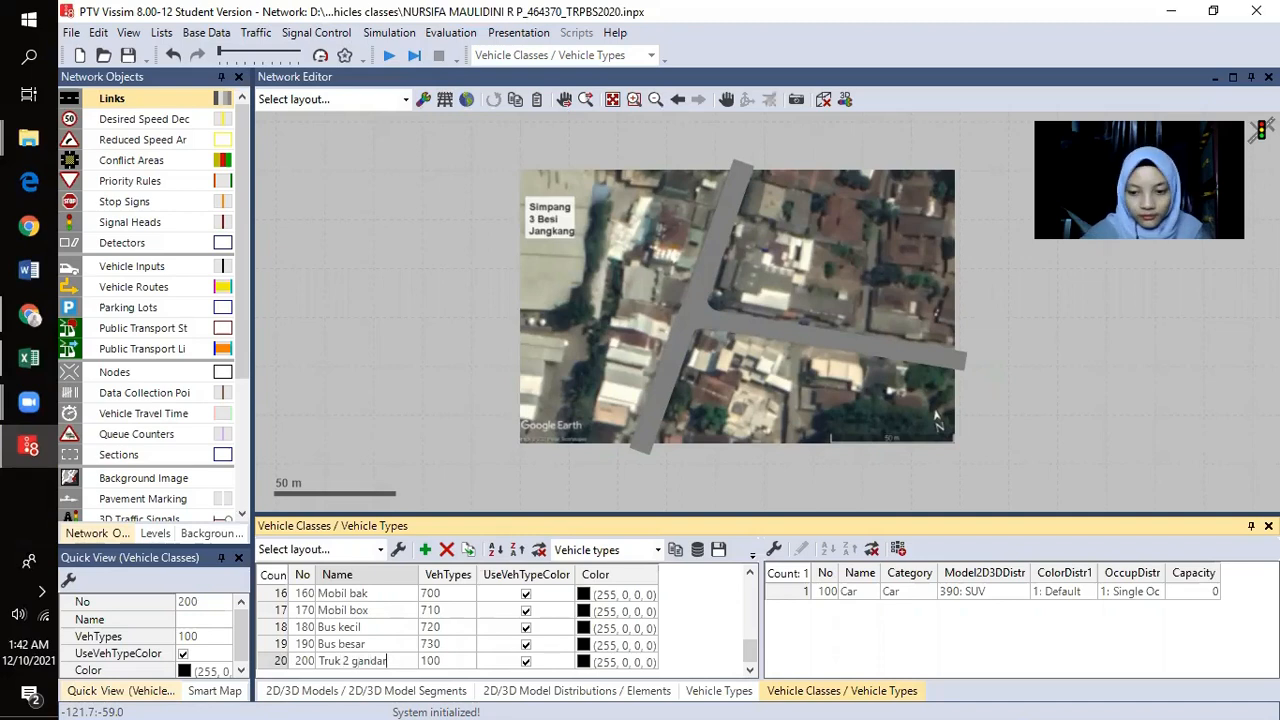
{"action": "key", "text": "Return"}
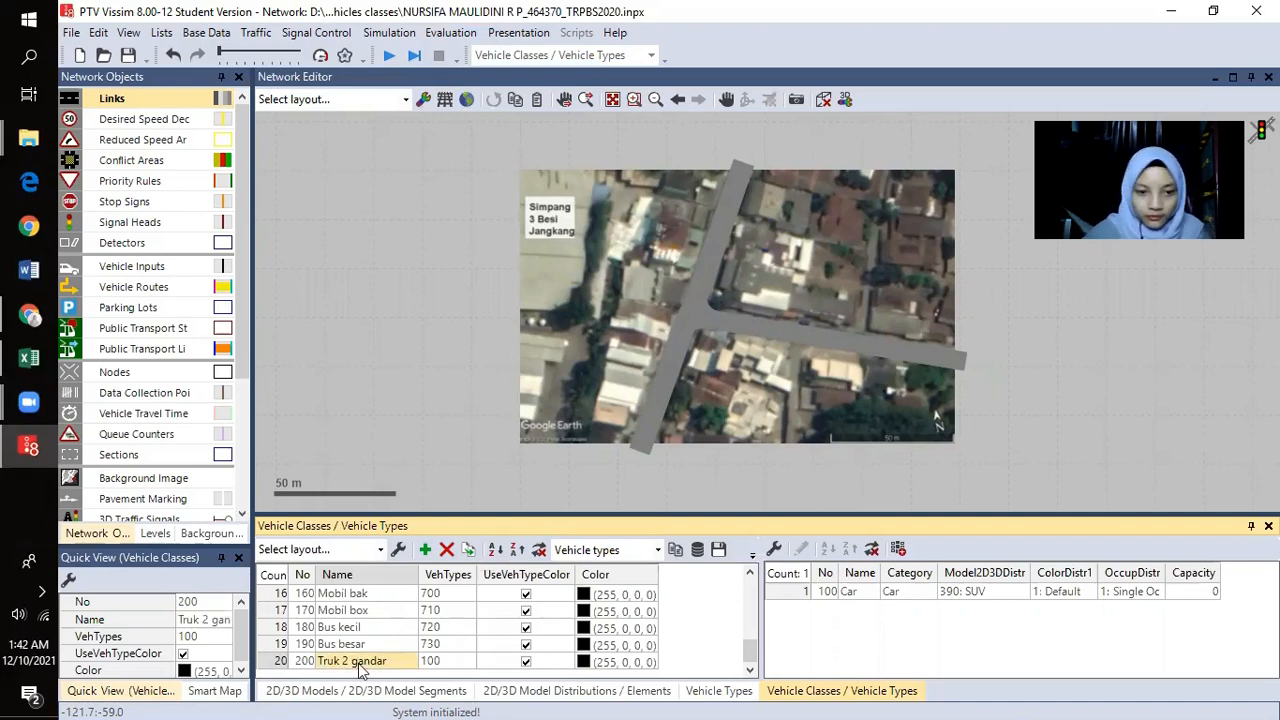
- Try to assign vehicle type "740: Truk 2 gandar" instead of "100: Car" to vehicle class 200
{"action": "left_click", "coordinate": [469, 663]}
{"action": "left_click", "coordinate": [469, 663]}
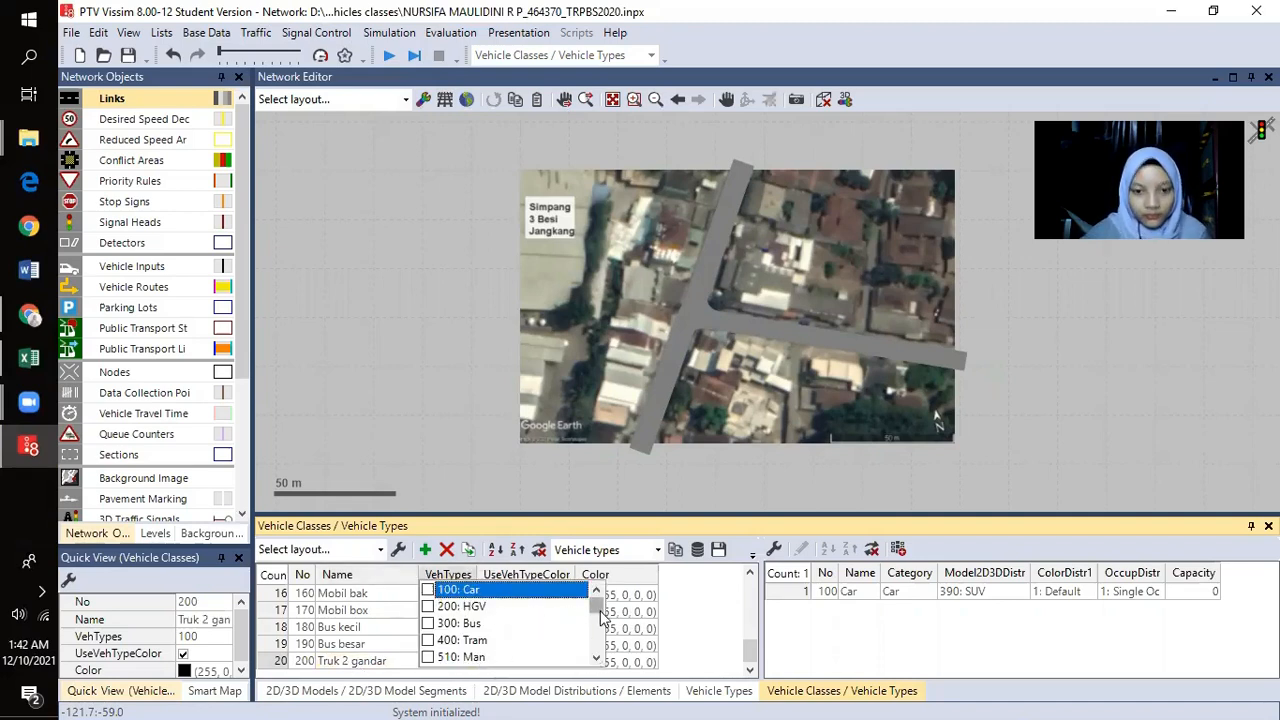
{"action": "scroll", "coordinate": [462, 655], "scroll_direction": "down", "scroll_amount": 4}
{"action": "left_click", "coordinate": [429, 641]}
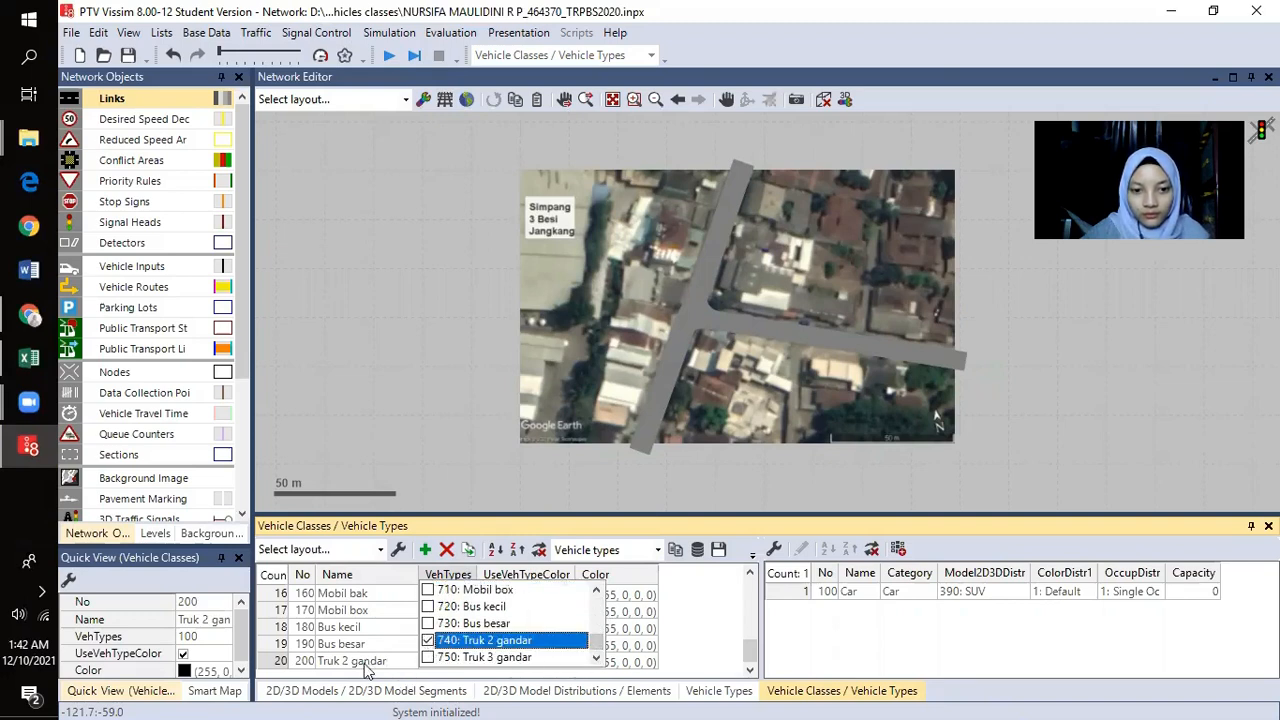
- Add vehicle class 210 named "Truk 3 gandar"
{"action": "left_click", "coordinate": [427, 552]}
{"action": "double_click", "coordinate": [362, 663]}
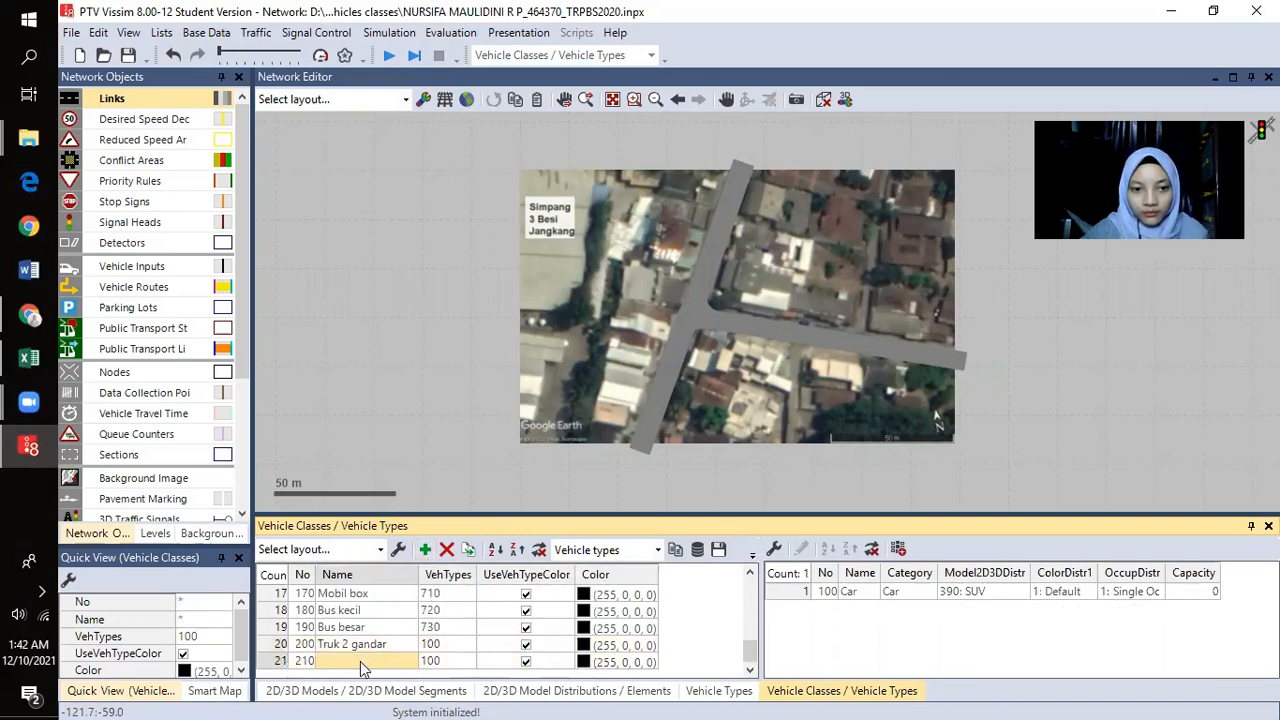
{"action": "type", "text": "Truk 3 gandar"}
{"action": "key", "text": "Return"}
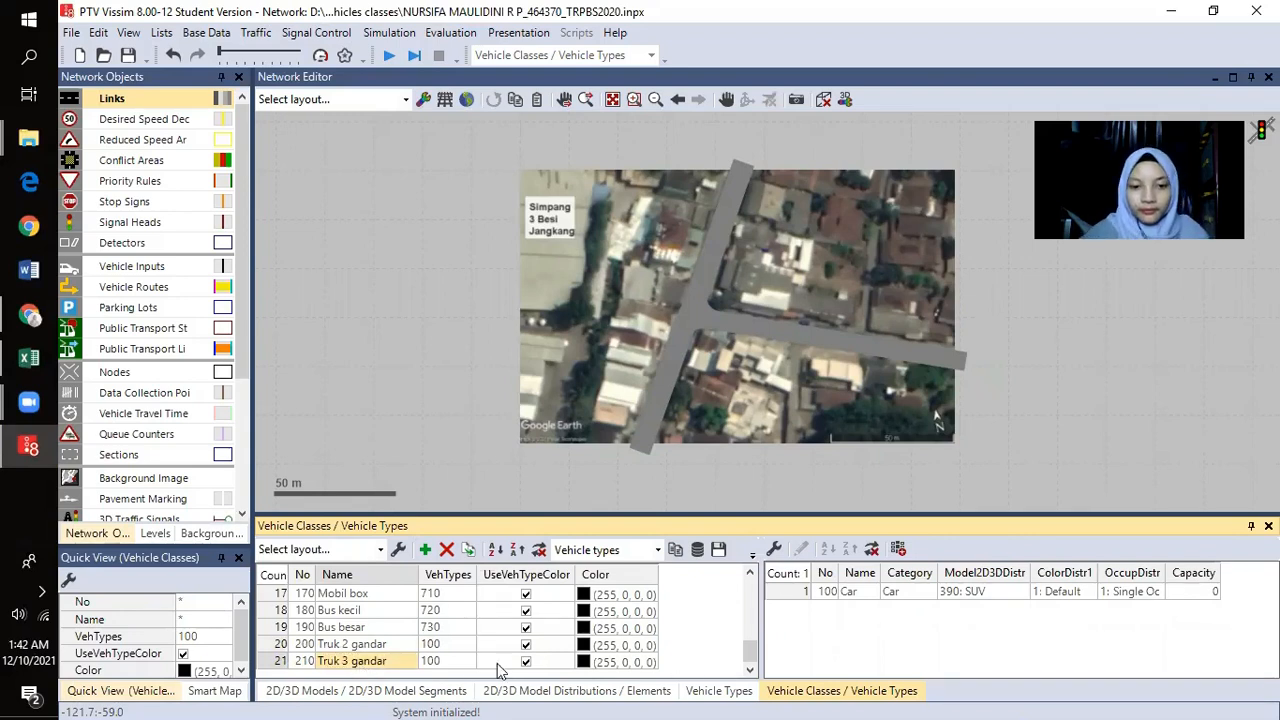
- Set the vehicle type of the Truk 2 gandar class to "740: Truk 2 gandar" only
{"action": "left_click", "coordinate": [468, 646]}
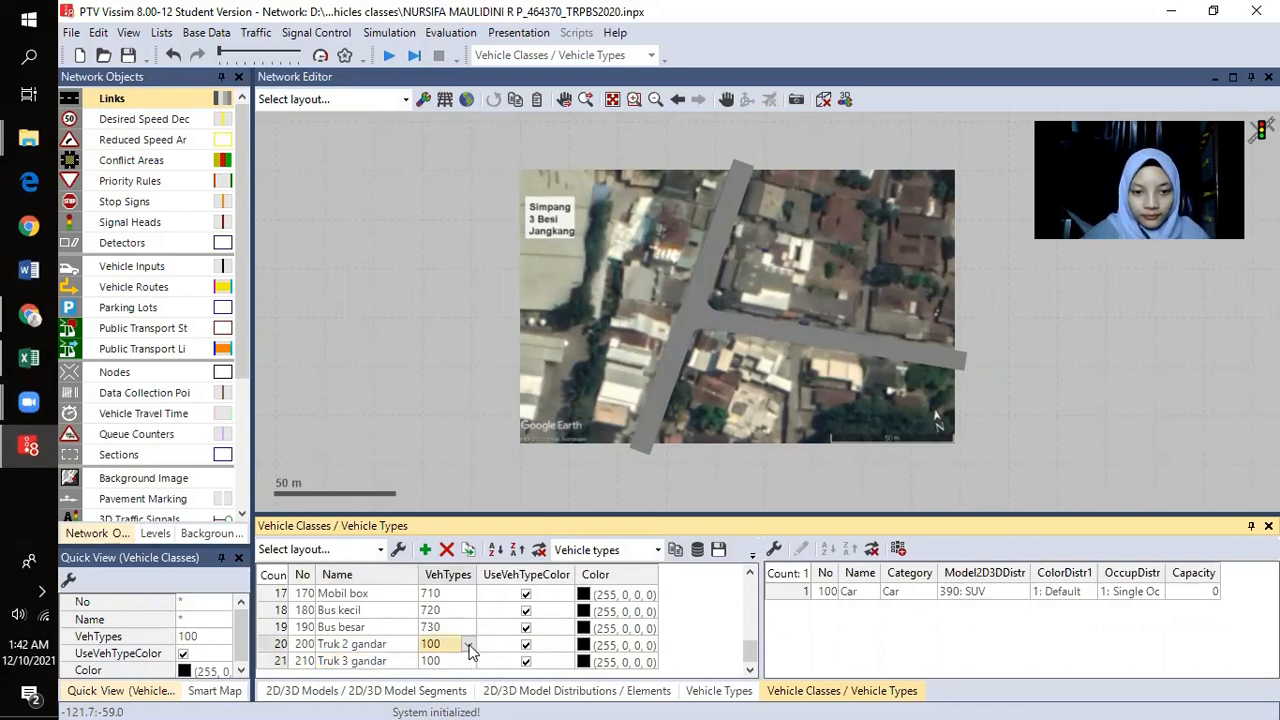
{"action": "left_click", "coordinate": [468, 646]}
{"action": "scroll", "coordinate": [590, 608], "scroll_direction": "down", "scroll_amount": 5}
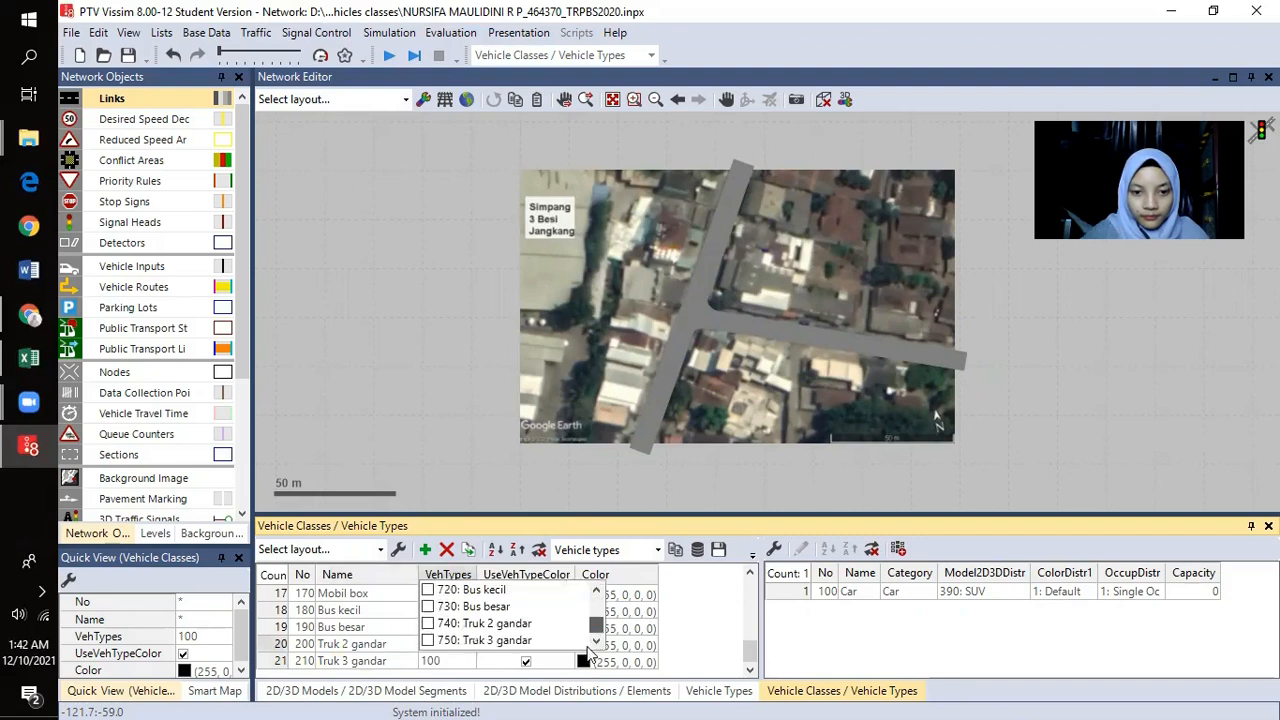
{"action": "left_click", "coordinate": [429, 623]}
- Set the vehicle type of the Truk 3 gandar class to "750: Truk 3 gandar" only
{"action": "left_click", "coordinate": [452, 667]}
{"action": "left_click", "coordinate": [452, 667]}
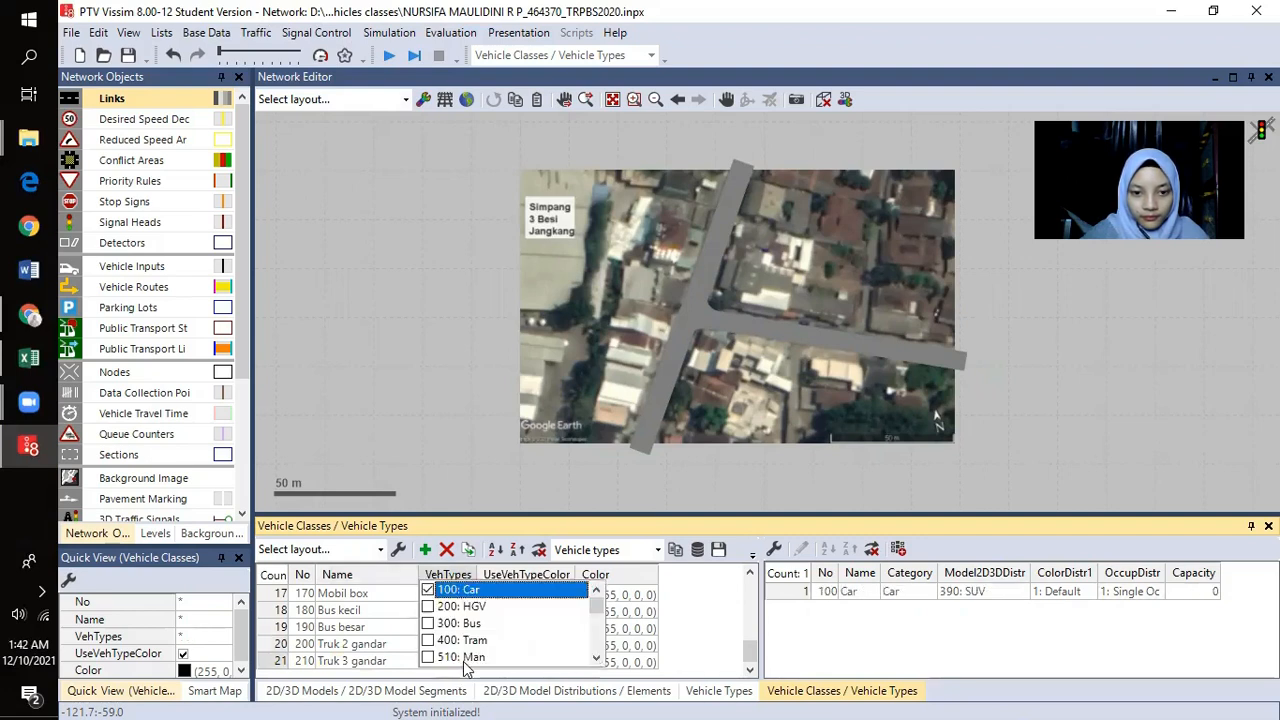
{"action": "scroll", "coordinate": [590, 608], "scroll_direction": "down", "scroll_amount": 4}
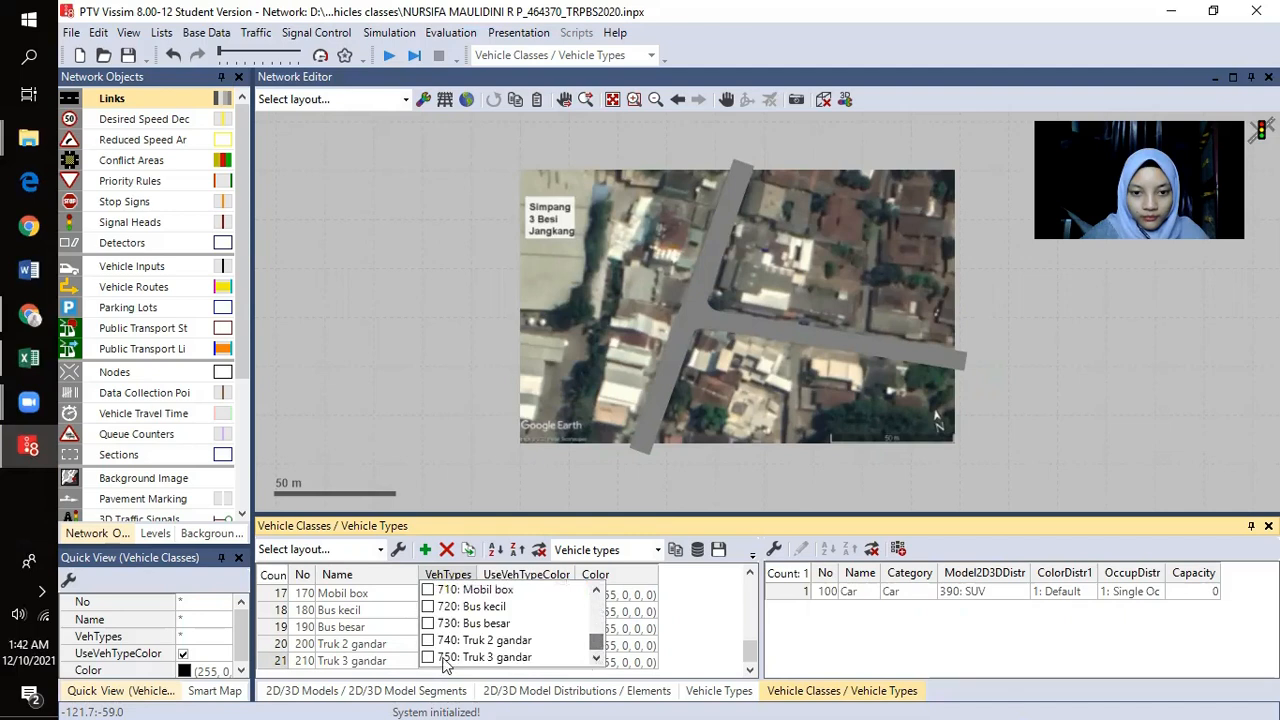
{"action": "left_click", "coordinate": [429, 657]}
{"action": "left_click", "coordinate": [685, 641]}
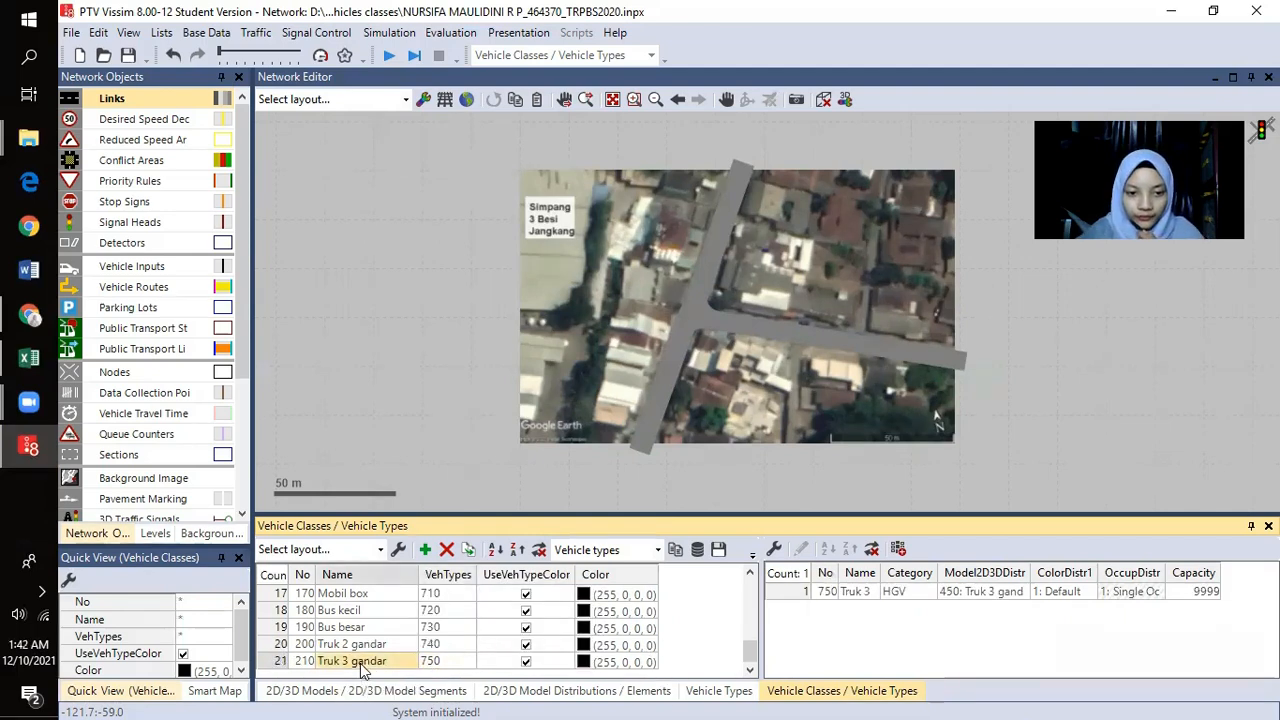
- Check the vehicle type assigned to the Sepeda Motor class
{"action": "scroll", "coordinate": [366, 640], "scroll_direction": "up", "scroll_amount": 3}
{"action": "scroll", "coordinate": [366, 620], "scroll_direction": "up", "scroll_amount": 1}
{"action": "left_click", "coordinate": [362, 627]}
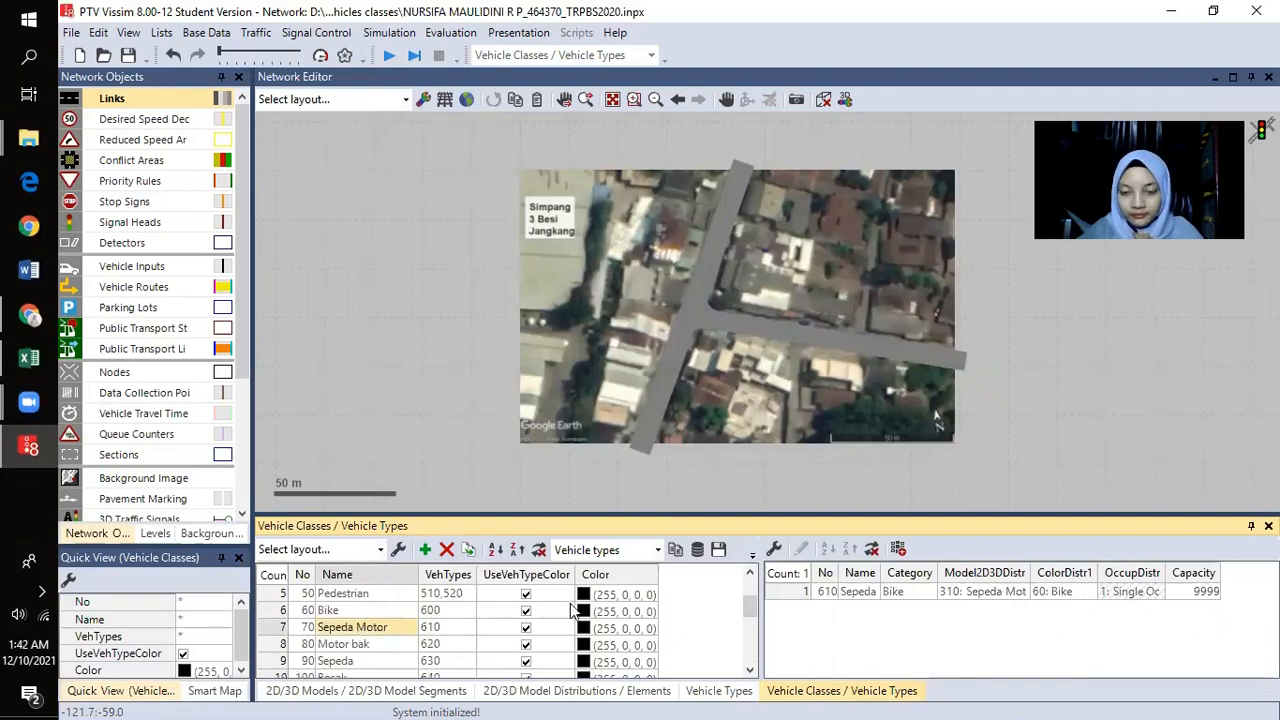
- Review the vehicle classes list through Truk 3 gandar and the vehicle types assigned to the selected classes
{"action": "scroll", "coordinate": [575, 612], "scroll_direction": "down", "scroll_amount": 4}
{"action": "left_click", "coordinate": [355, 662]}
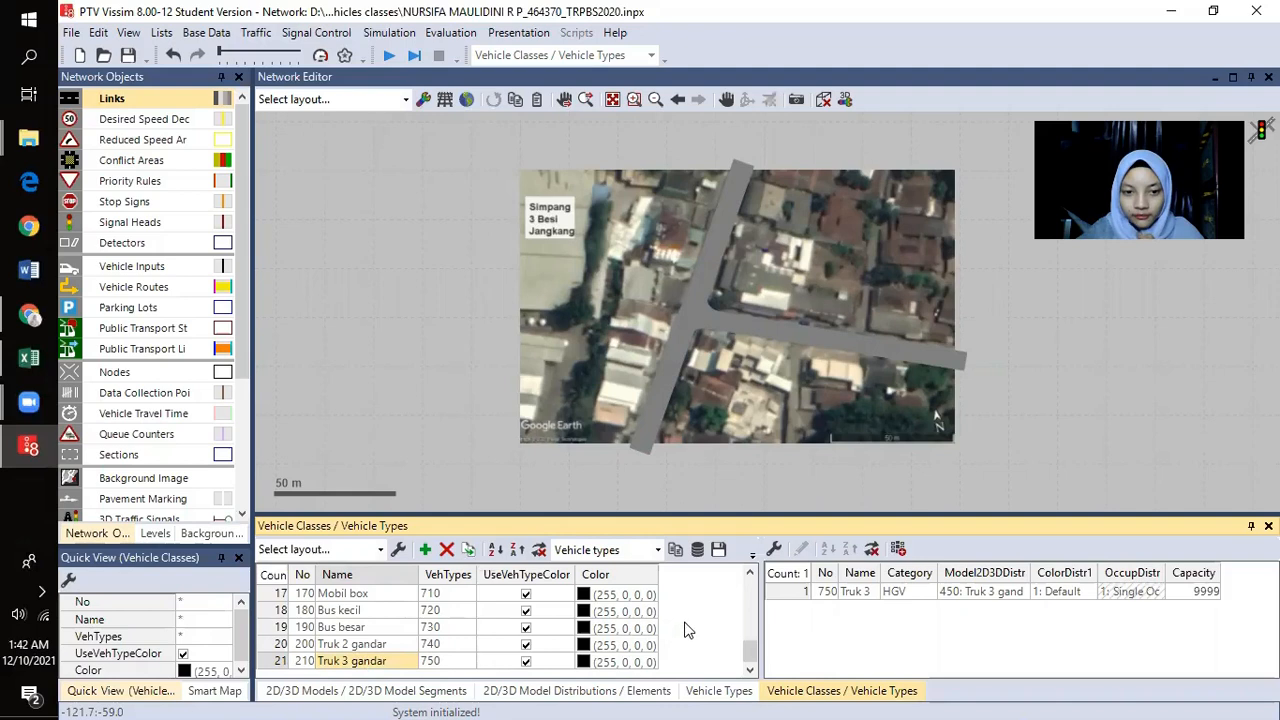
{"action": "left_click", "coordinate": [345, 627]}
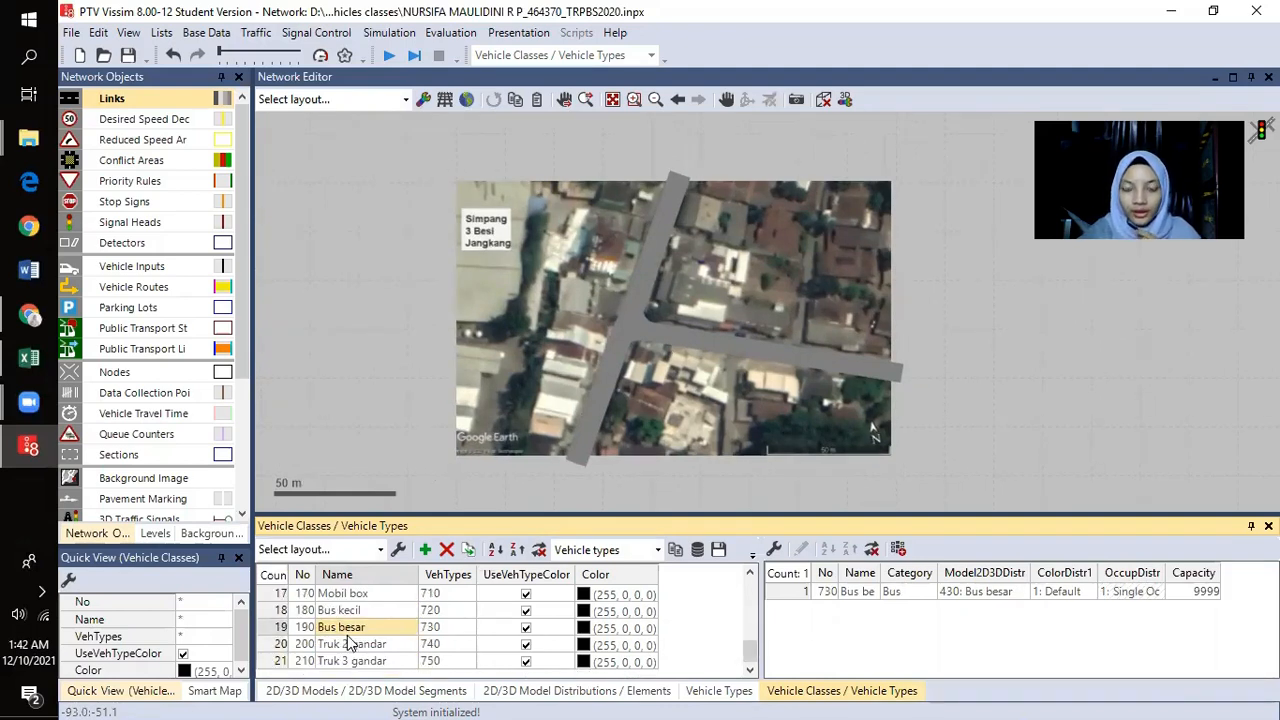
{"action": "scroll", "coordinate": [341, 644], "scroll_direction": "up", "scroll_amount": 3}
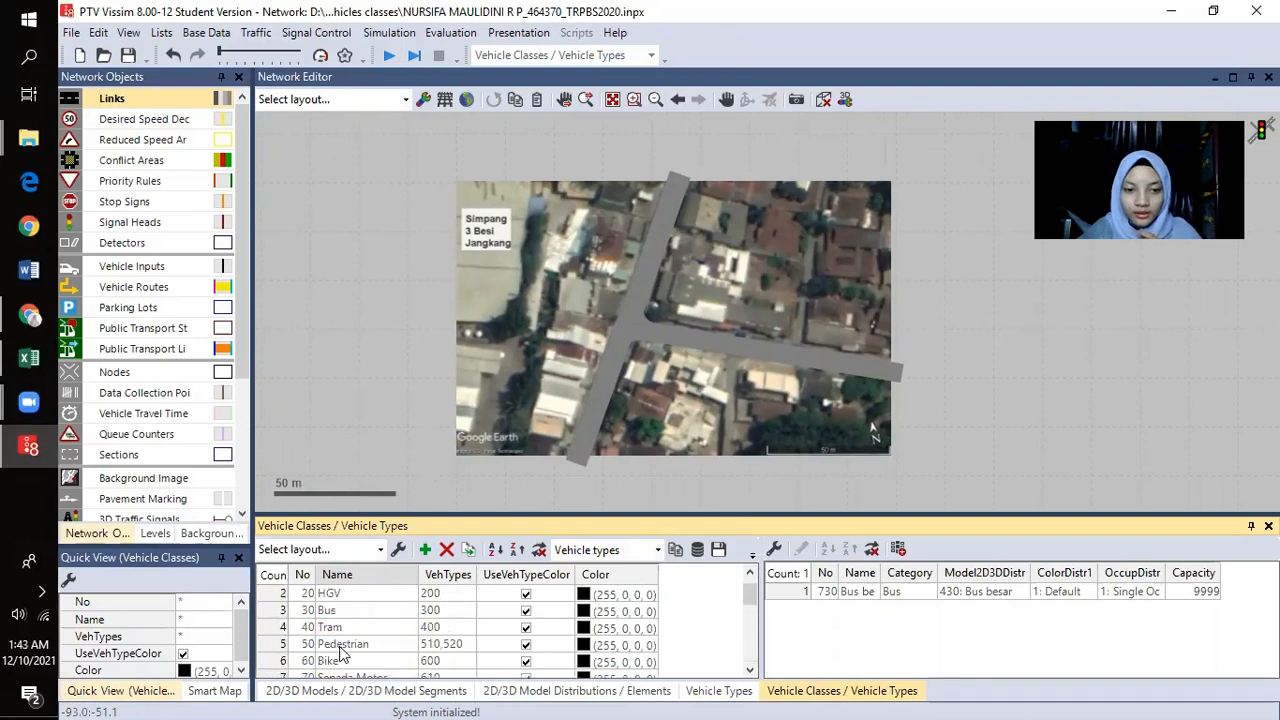
{"action": "scroll", "coordinate": [341, 641], "scroll_direction": "down", "scroll_amount": 3}
{"action": "left_click", "coordinate": [375, 662]}
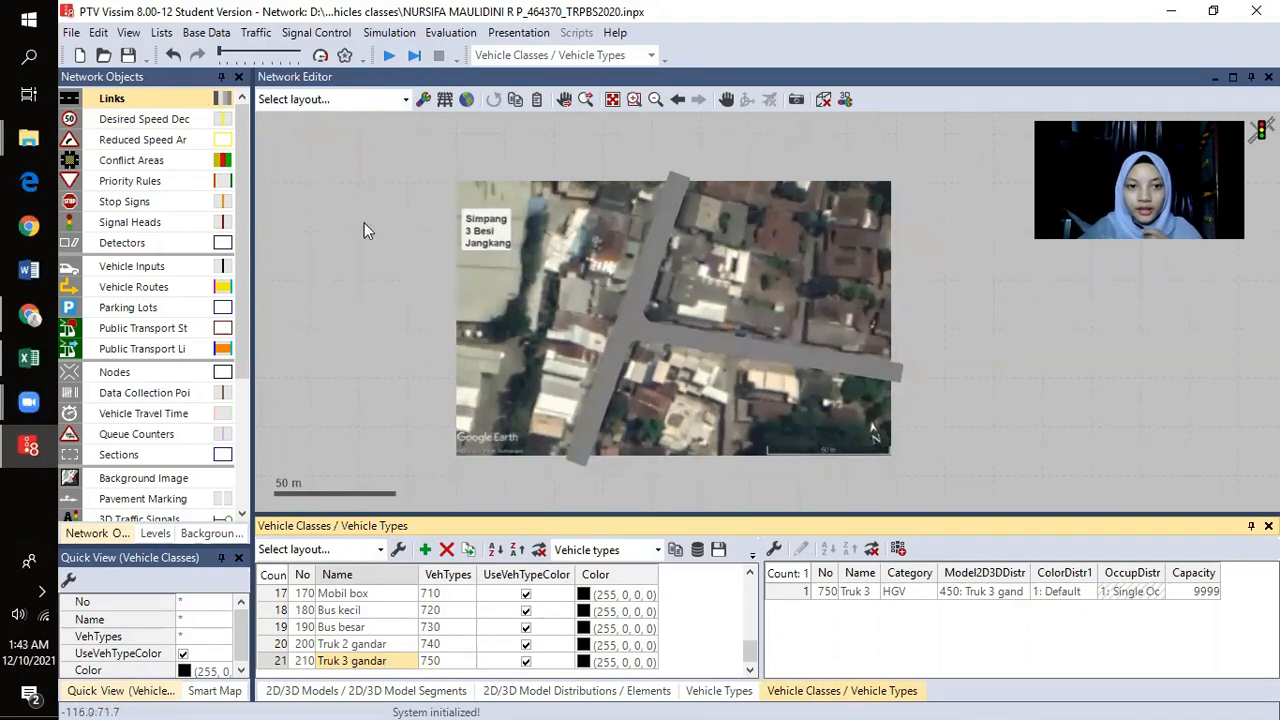
{"action": "left_click", "coordinate": [366, 266]}
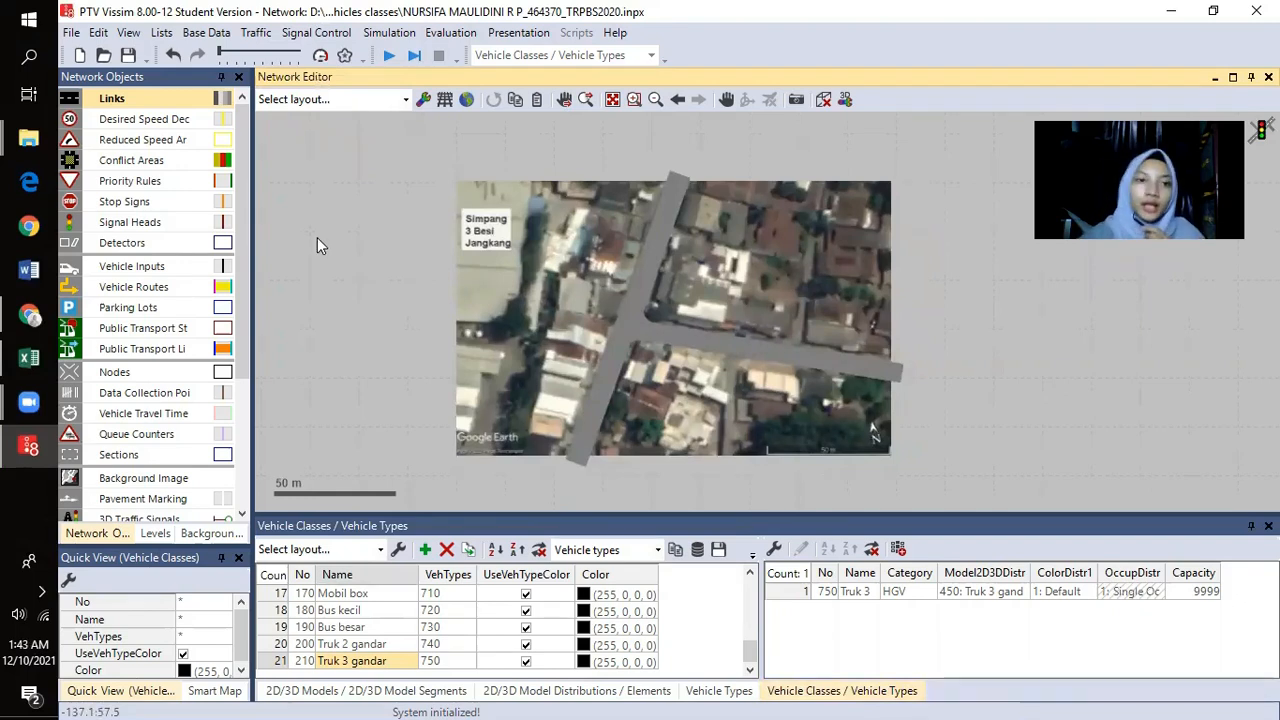
- Open the list of desired speed distributions and go to its last entries
{"action": "left_click", "coordinate": [206, 33]}
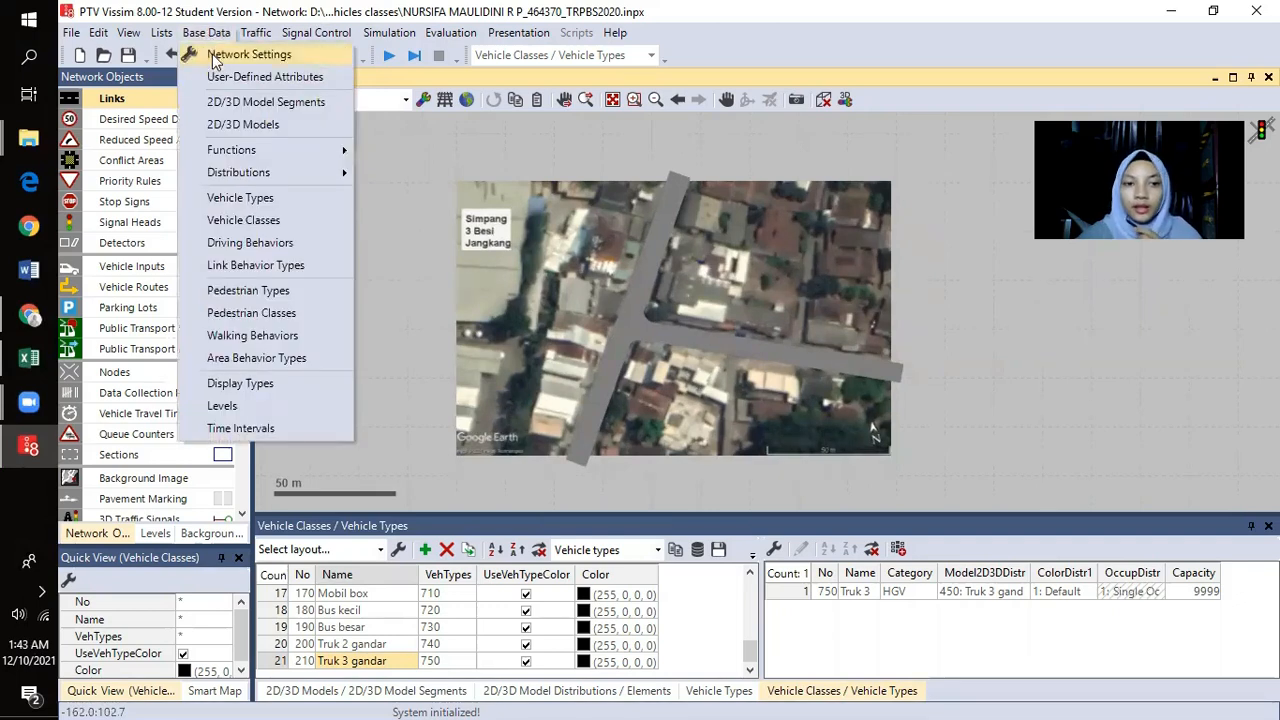
{"action": "mouse_move", "coordinate": [226, 172]}
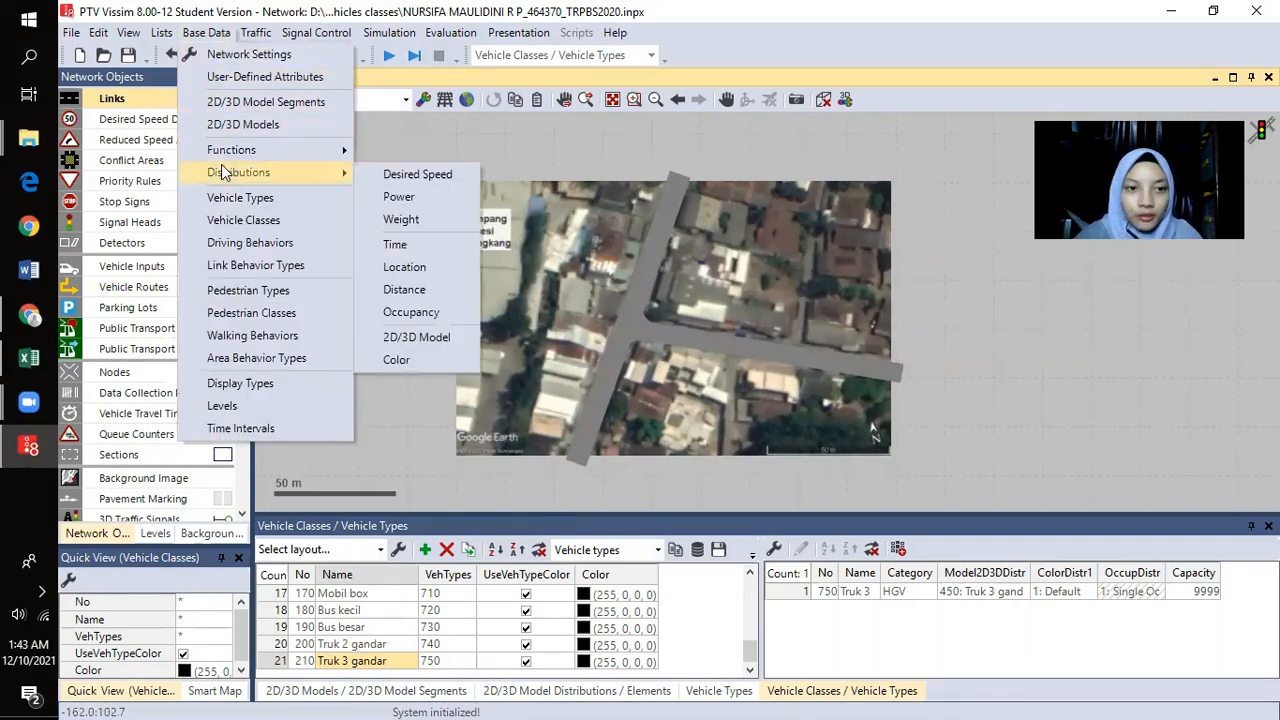
{"action": "left_click", "coordinate": [450, 177]}
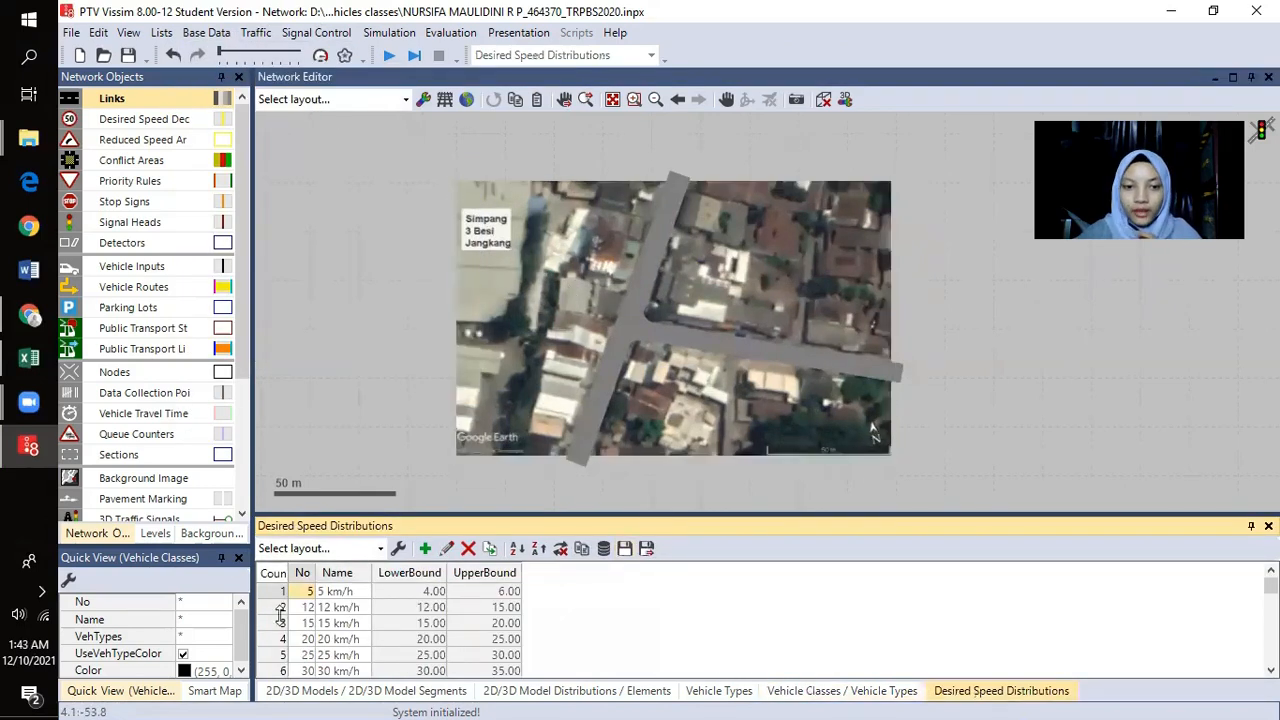
{"action": "scroll", "coordinate": [318, 636], "scroll_direction": "down", "scroll_amount": 3}
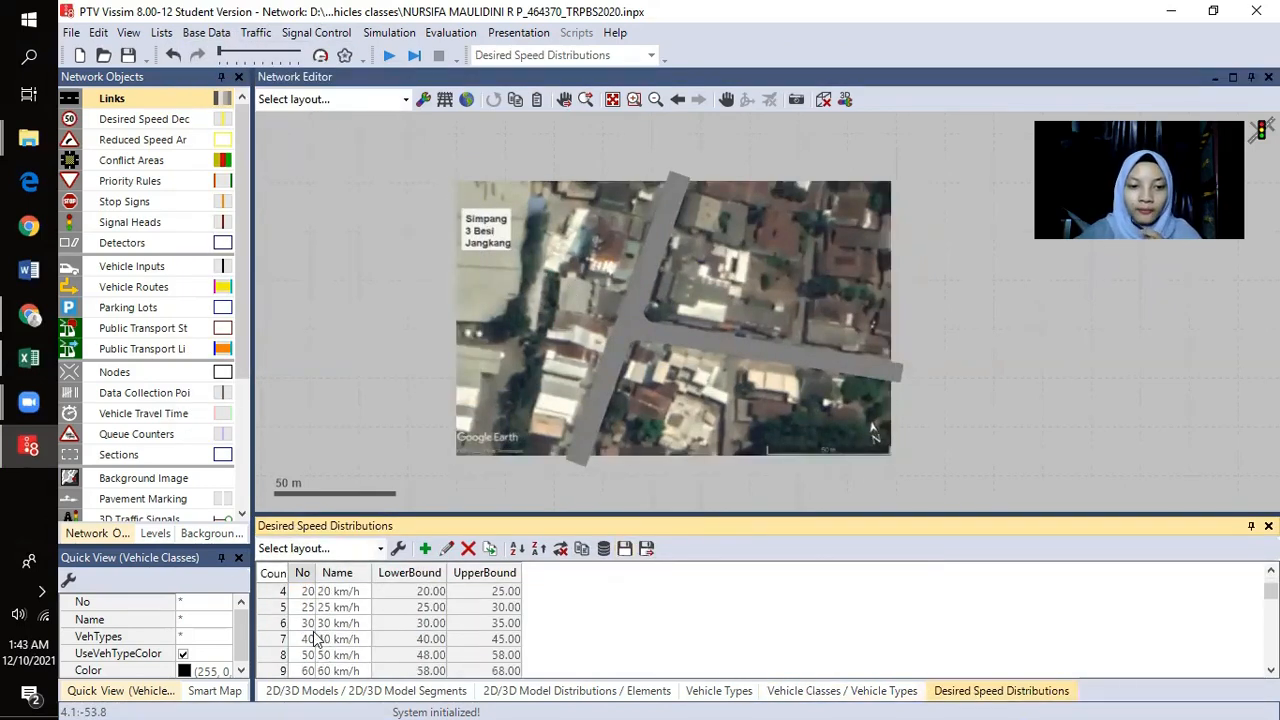
{"action": "scroll", "coordinate": [318, 636], "scroll_direction": "down", "scroll_amount": 10}
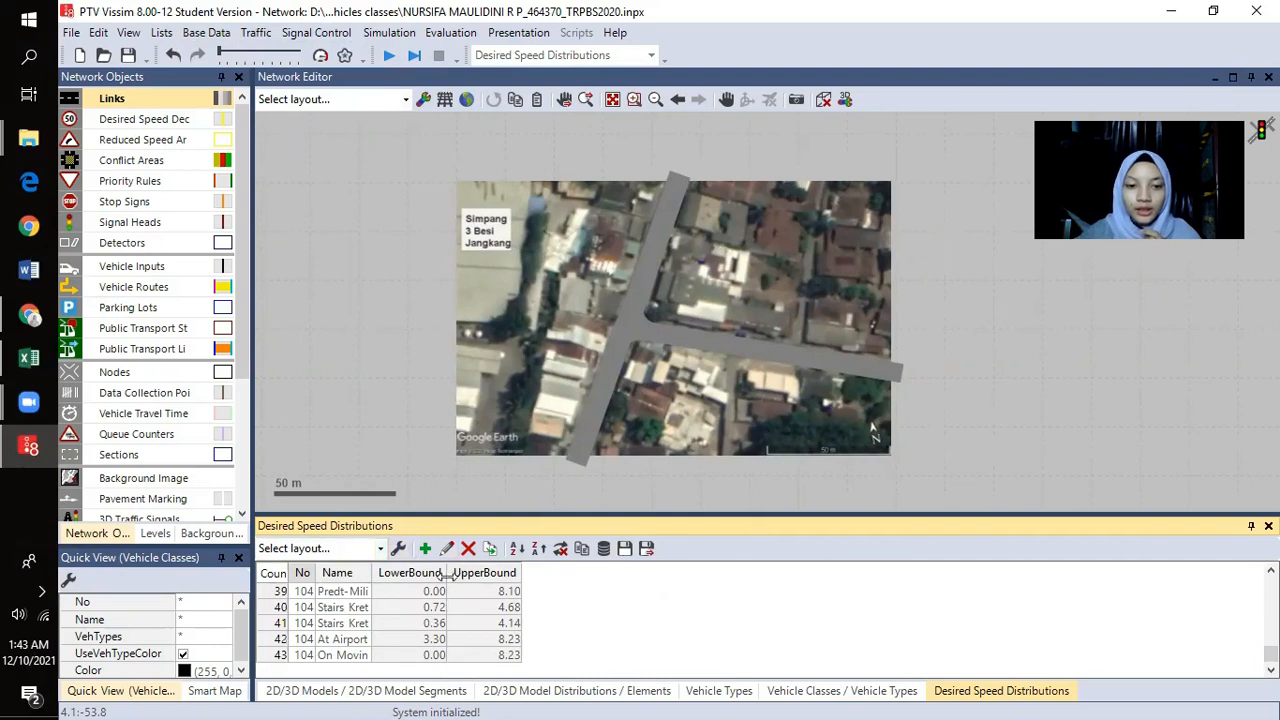
- Add a new desired speed distribution and name it Sepeda Motor
{"action": "left_click", "coordinate": [425, 549]}
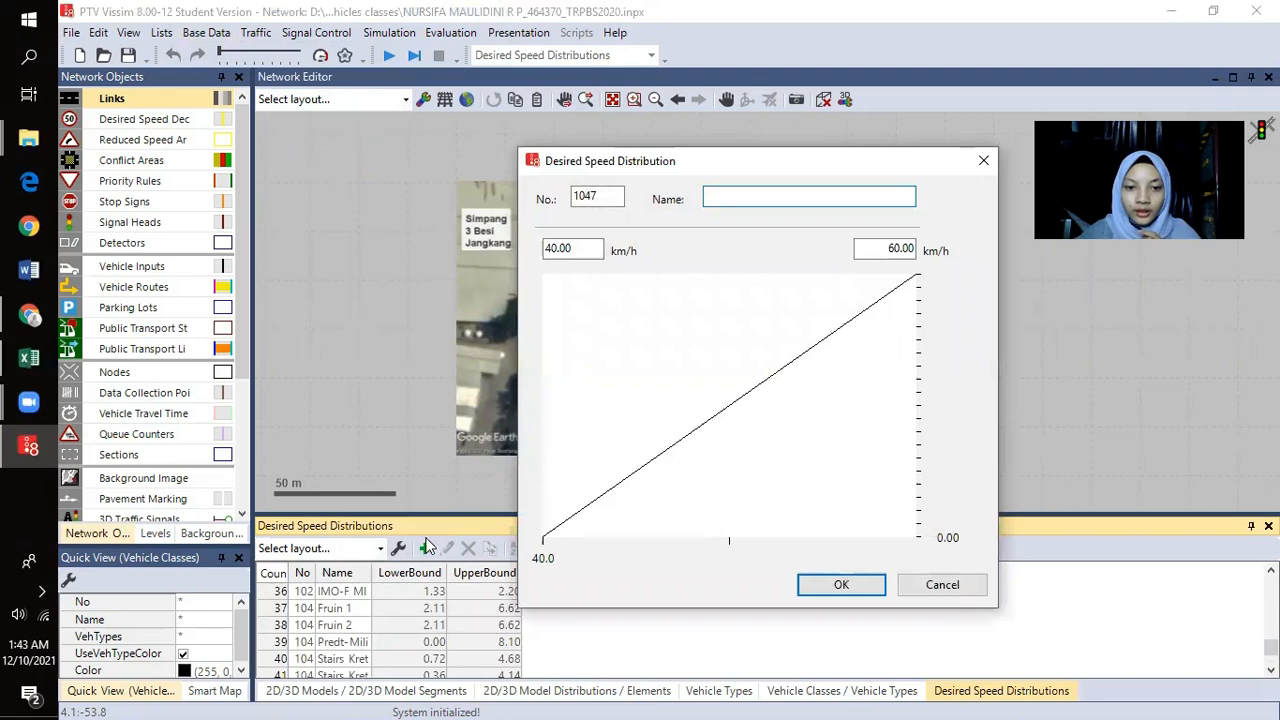
{"action": "left_click_drag", "start_coordinate": [680, 172], "coordinate": [740, 179]}
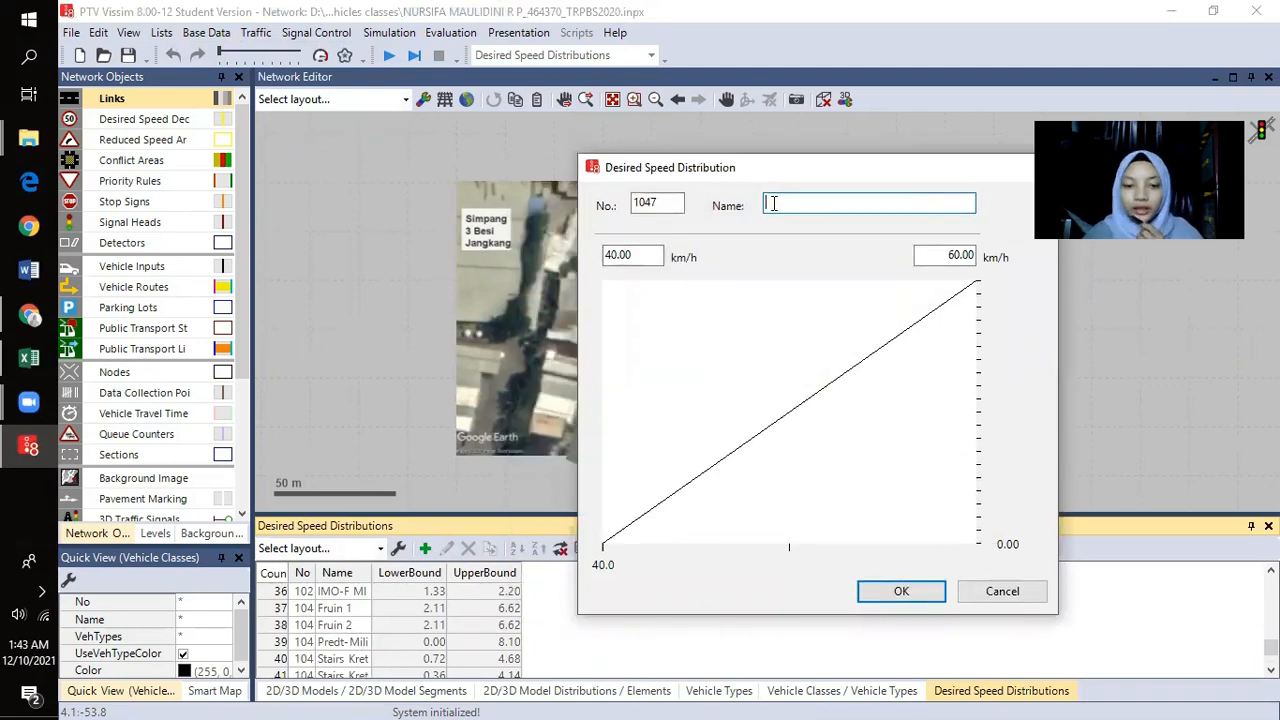
{"action": "type", "text": "e"}
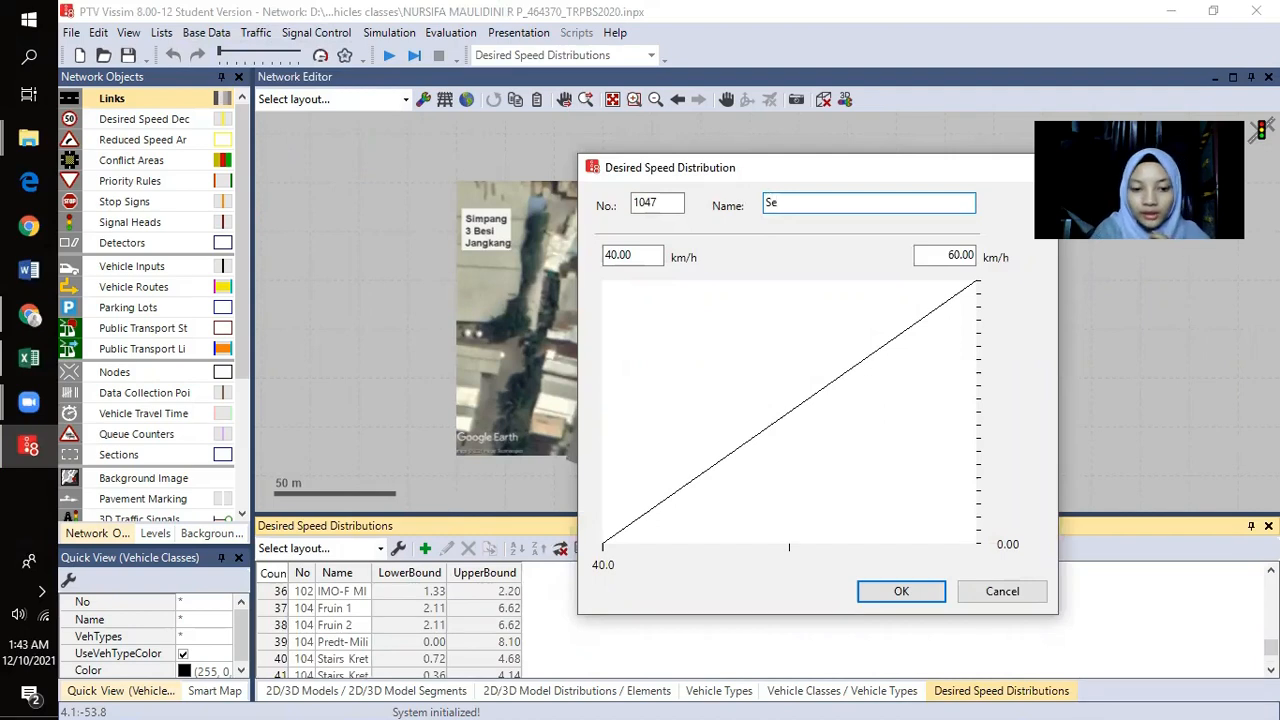
{"action": "type", "text": "peda Motor"}
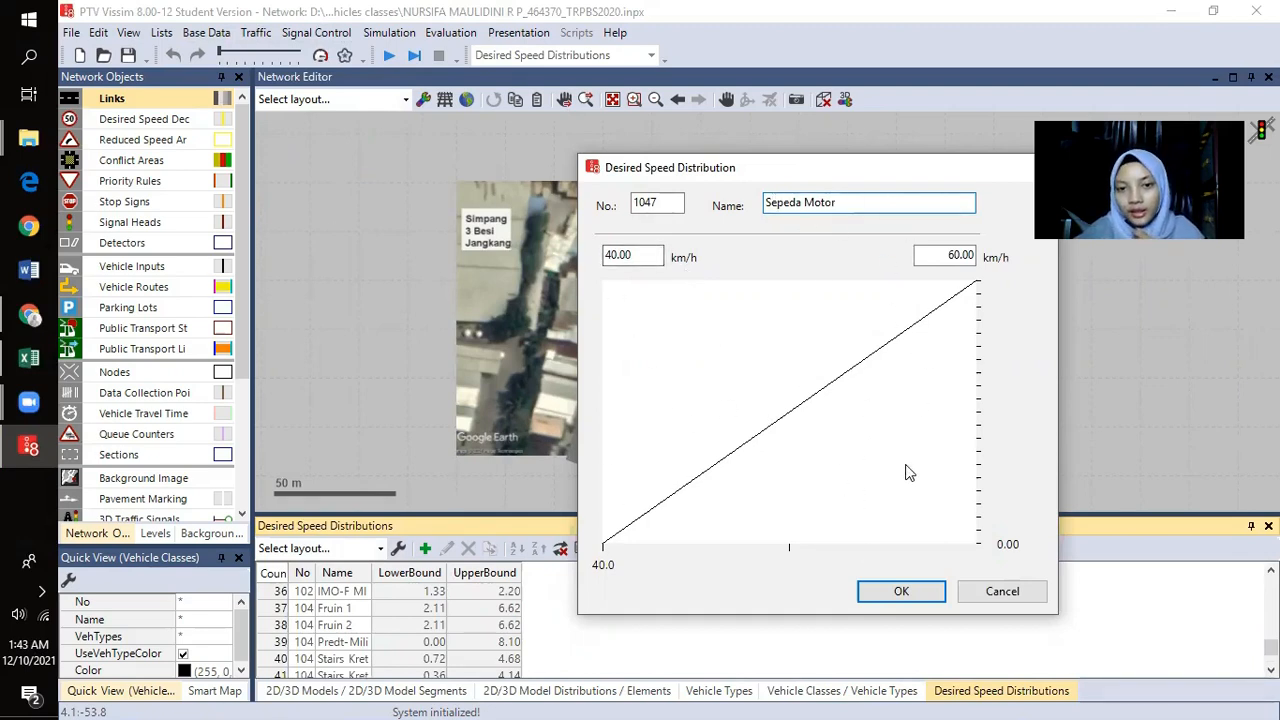
- Switch to the Excel workbook and examine the Sepeda Motor speed distribution chart on the DATA KECEPATAN sheet, enlarged to 100%
{"action": "left_click", "coordinate": [28, 357]}
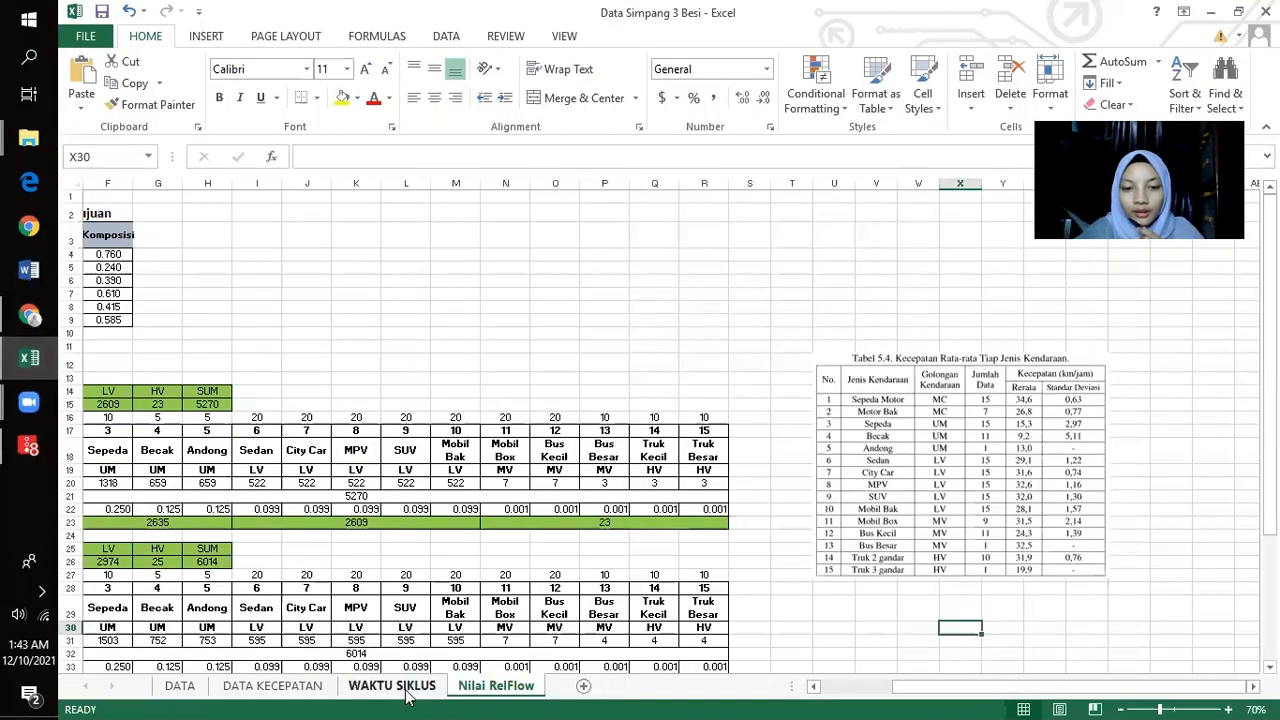
{"action": "left_click", "coordinate": [282, 686]}
{"action": "left_click", "coordinate": [645, 550]}
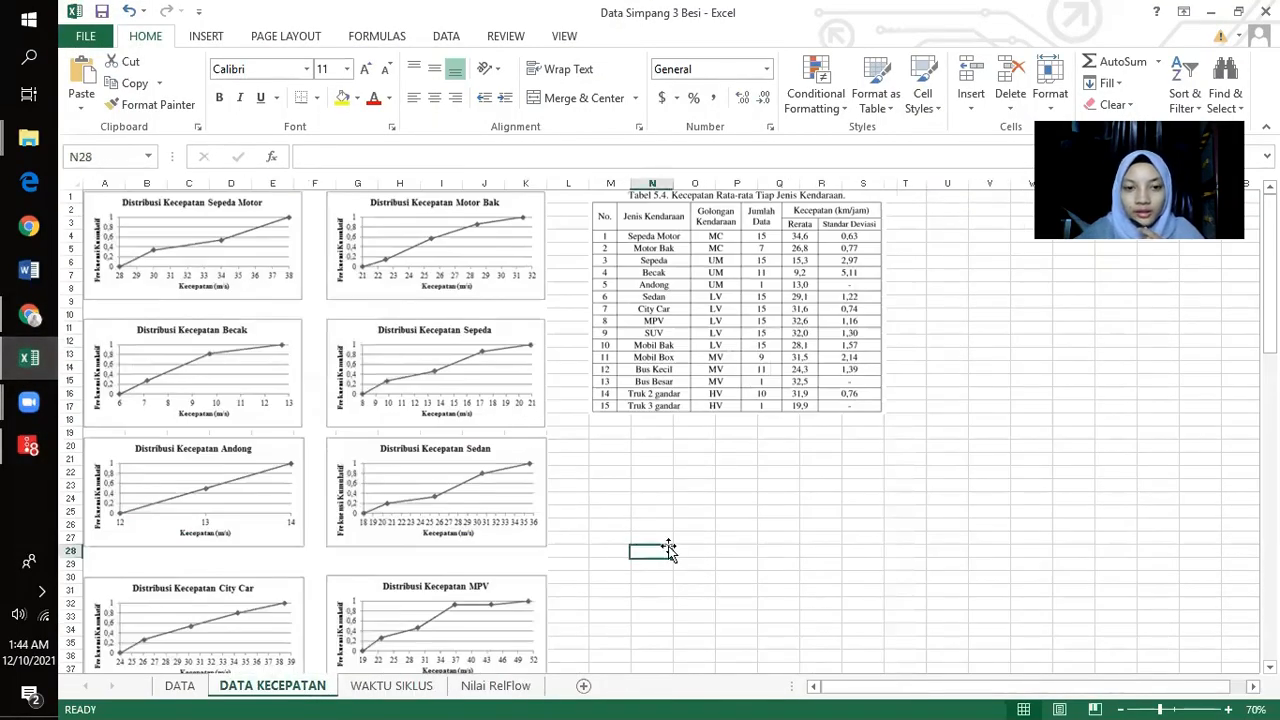
{"action": "scroll", "coordinate": [594, 597], "scroll_direction": "down", "scroll_amount": 4}
{"action": "scroll", "coordinate": [272, 510], "scroll_direction": "up", "scroll_amount": 4}
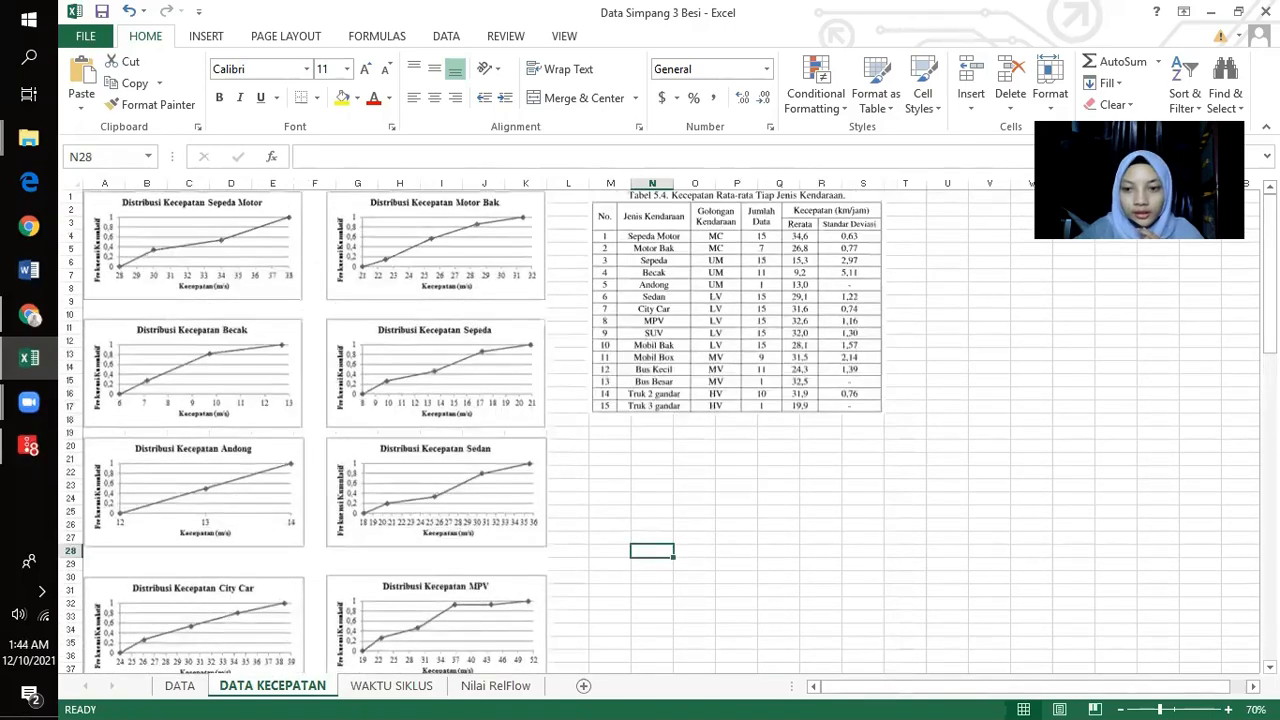
{"action": "left_click", "coordinate": [1228, 709]}
{"action": "left_click", "coordinate": [1228, 709]}
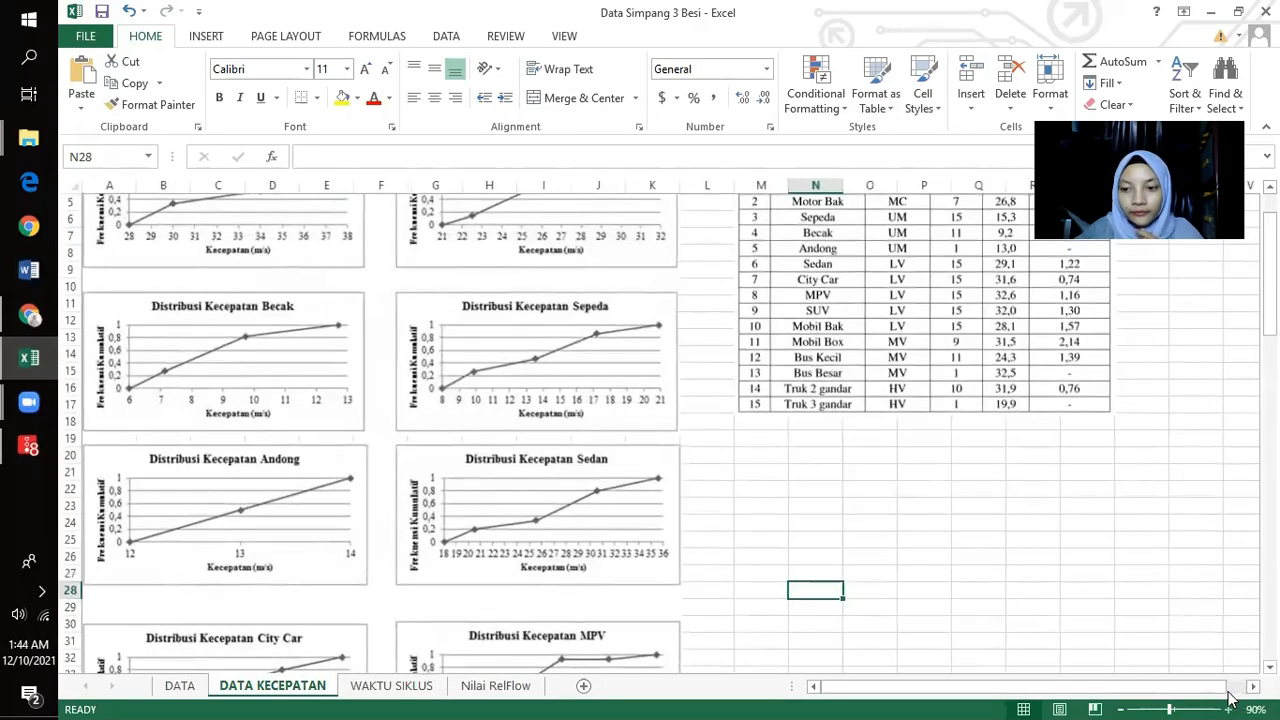
{"action": "left_click", "coordinate": [1228, 709]}
{"action": "scroll", "coordinate": [346, 517], "scroll_direction": "up", "scroll_amount": 2}
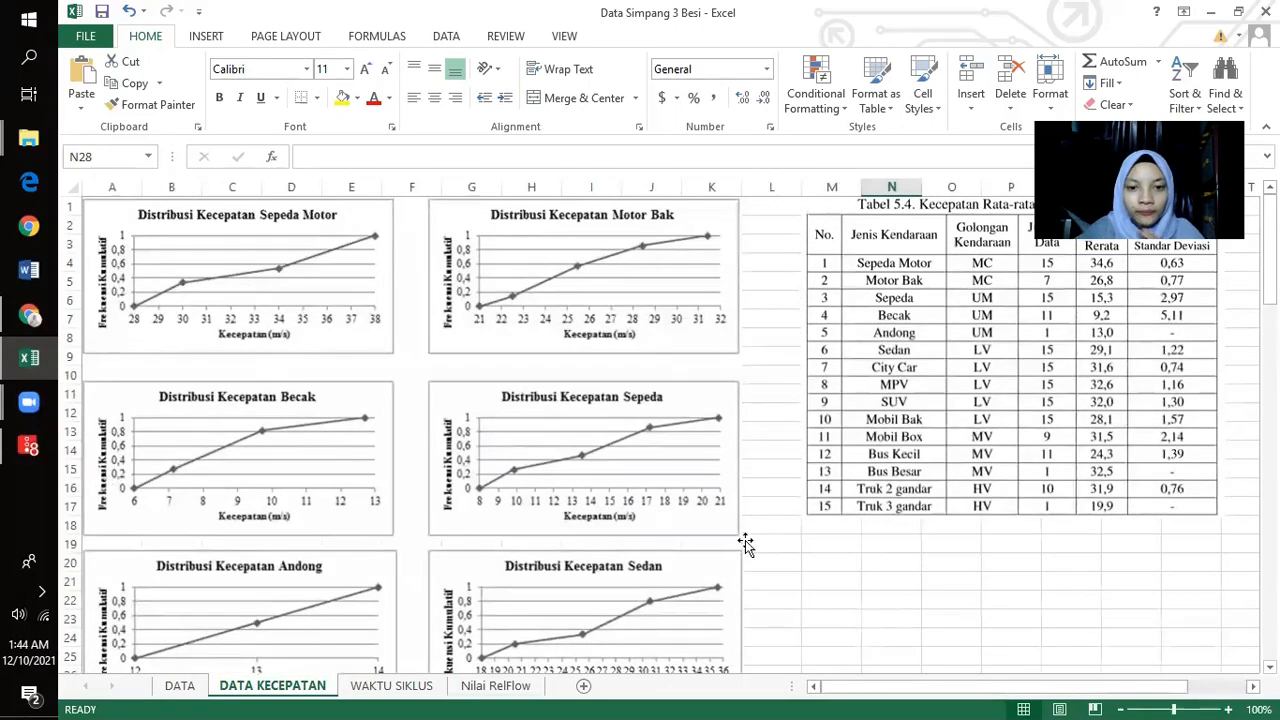
{"action": "left_click", "coordinate": [130, 332]}
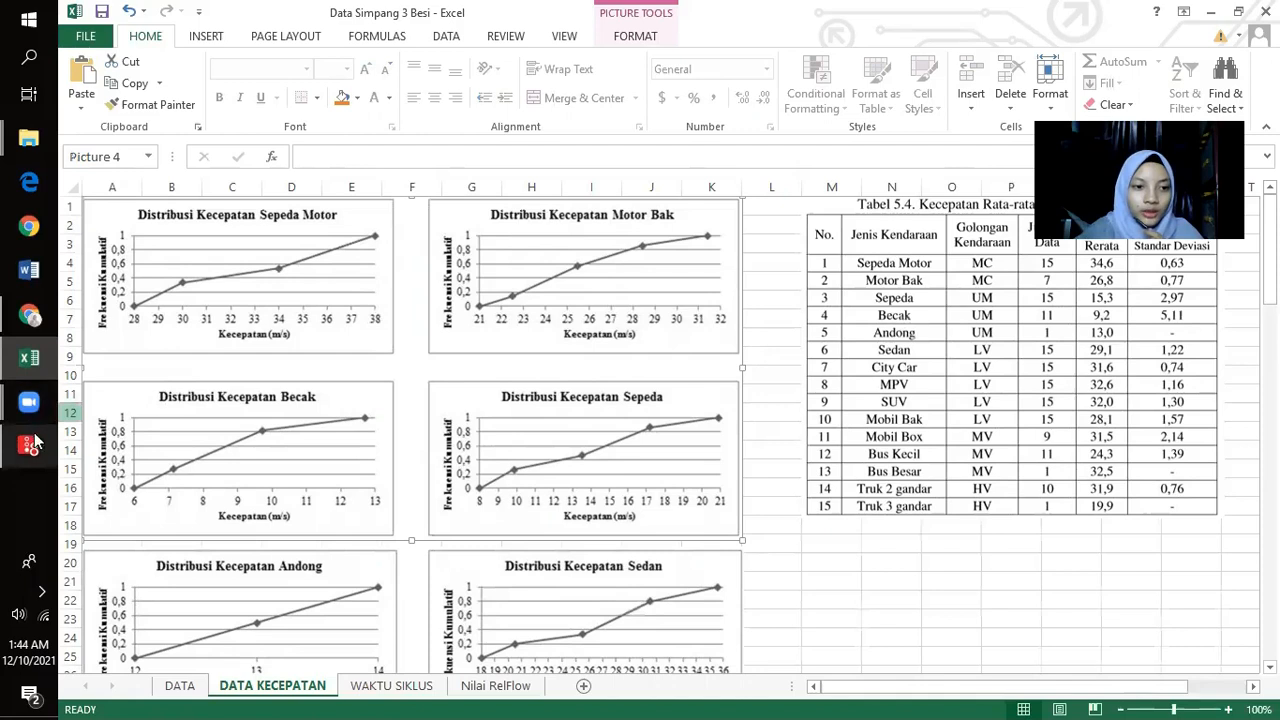
- Return to PTV Vissim and set the Sepeda Motor distribution's speed range from 28 to 38 km/h
{"action": "mouse_move", "coordinate": [30, 452]}
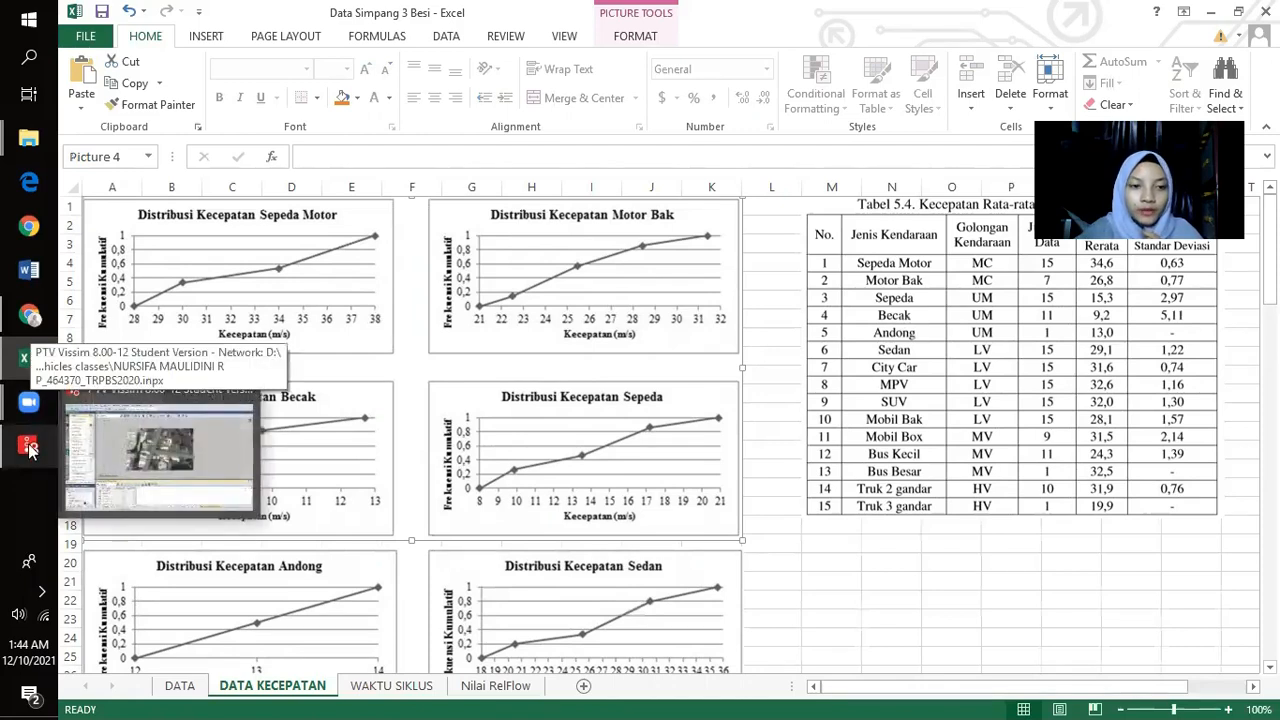
{"action": "left_click", "coordinate": [32, 452]}
{"action": "double_click", "coordinate": [650, 256]}
{"action": "type", "text": "28"}
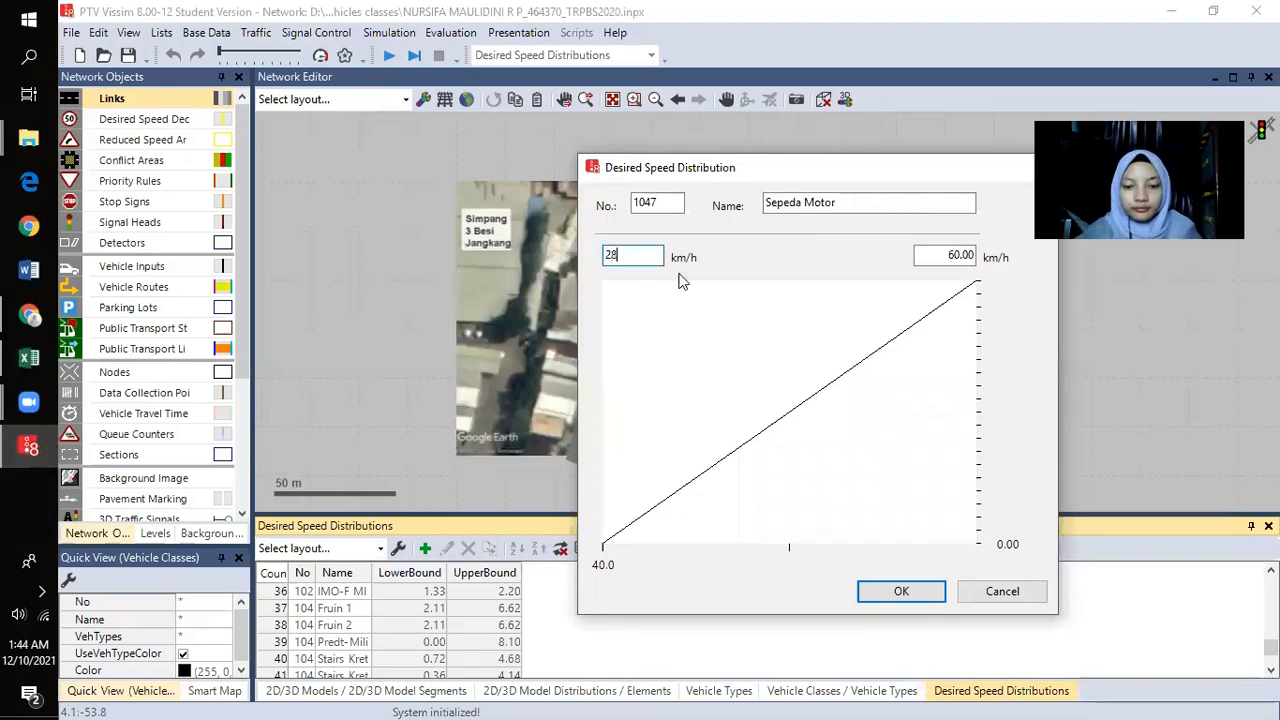
{"action": "left_click", "coordinate": [952, 258]}
{"action": "double_click", "coordinate": [955, 258]}
{"action": "type", "text": "3"}
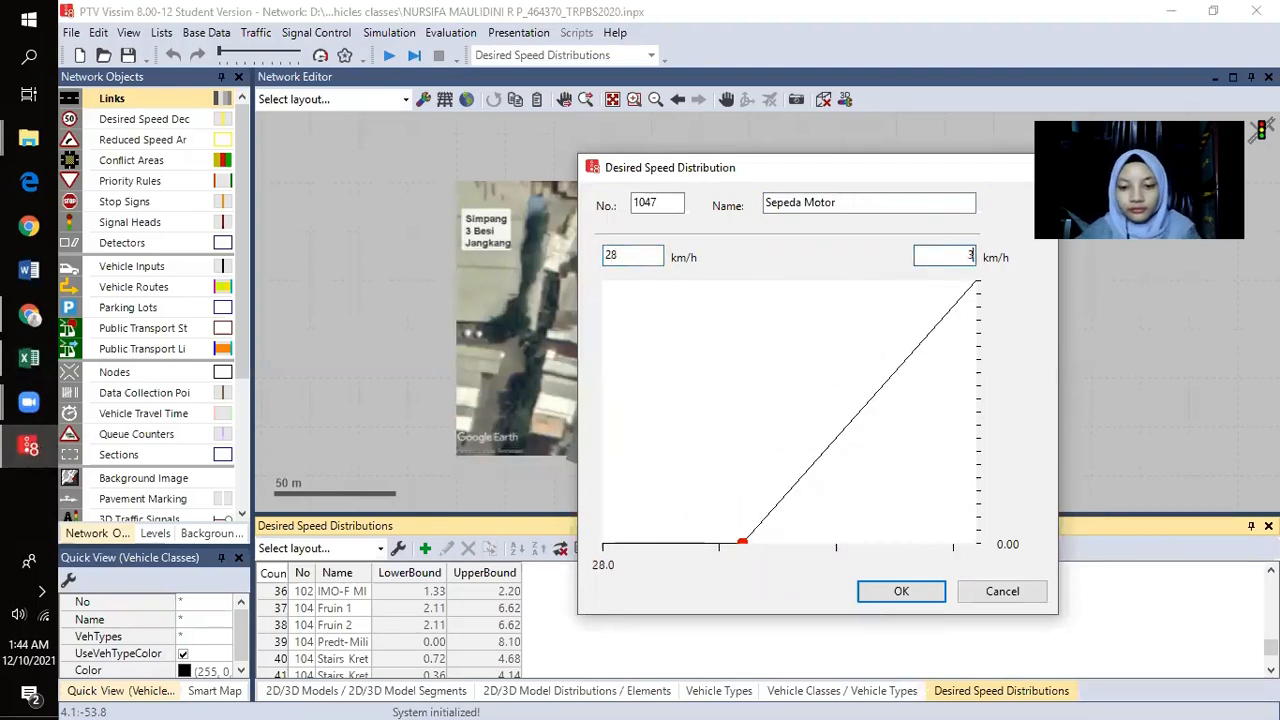
{"action": "type", "text": "5"}
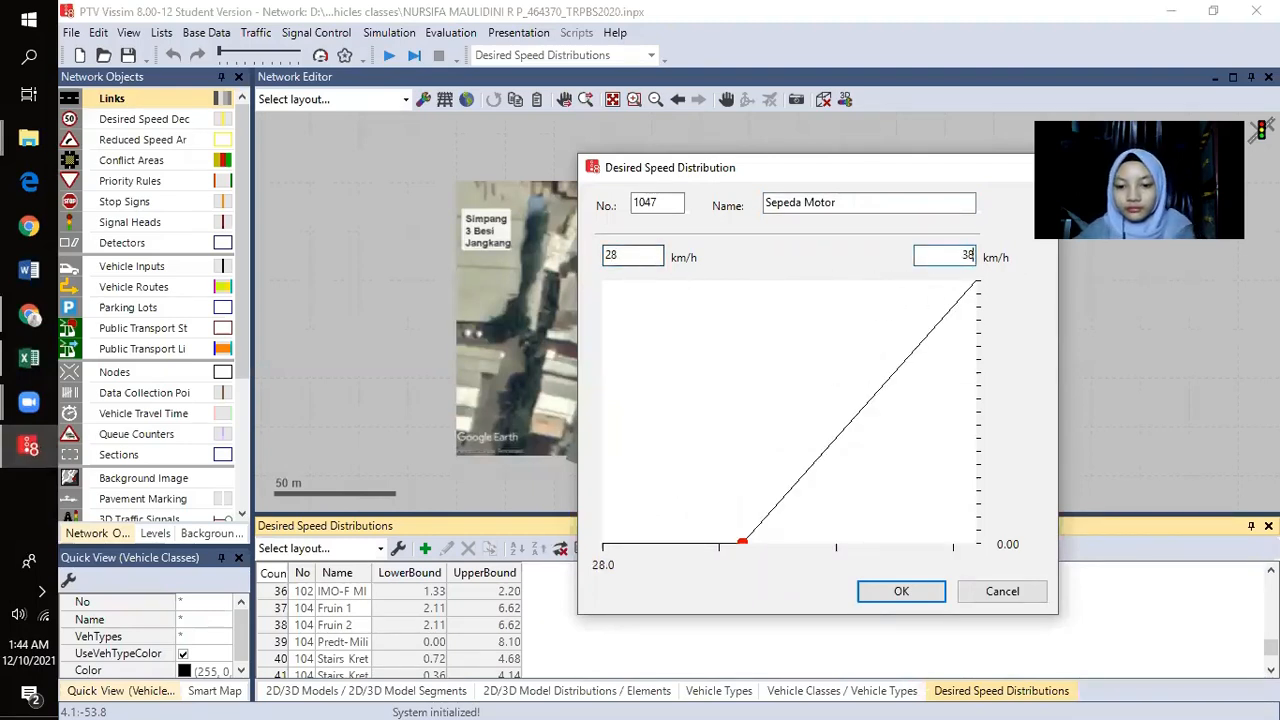
{"action": "left_click", "coordinate": [646, 256]}
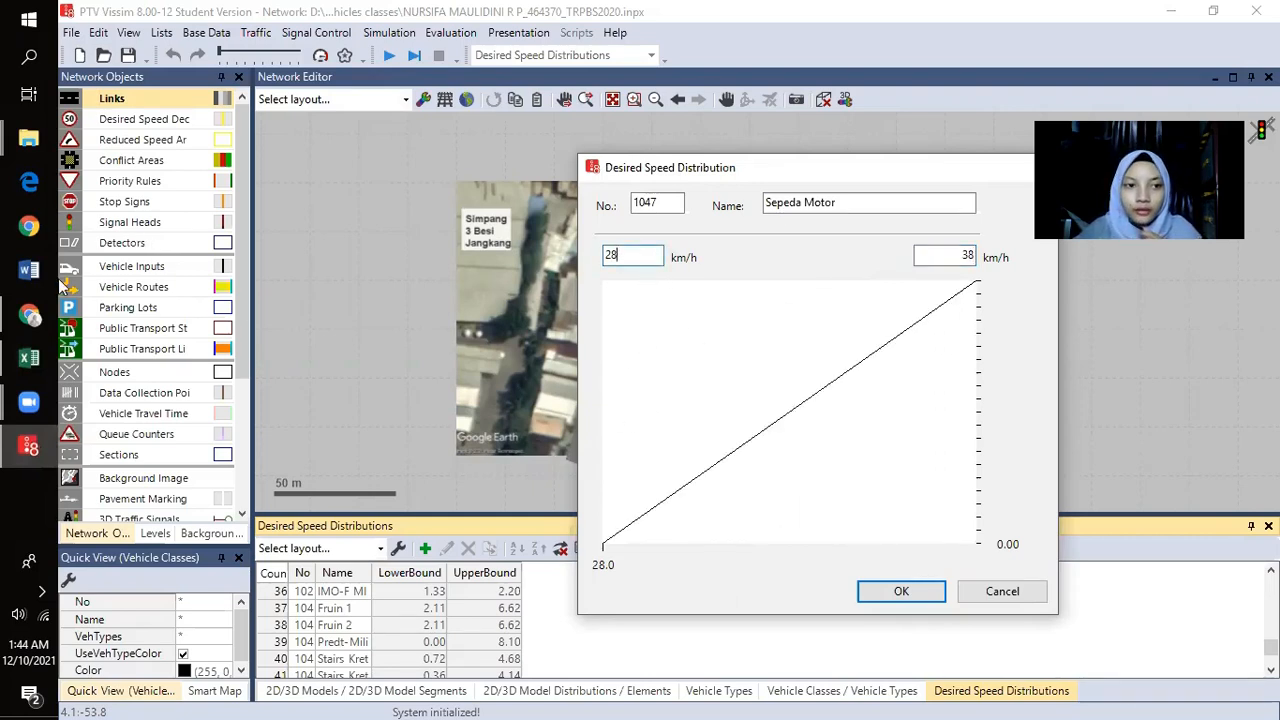
- Using the Sepeda Motor chart in Excel as reference, add an intermediate point to the Vissim speed curve at 30 km/h and 0.40
{"action": "left_click", "coordinate": [29, 357]}
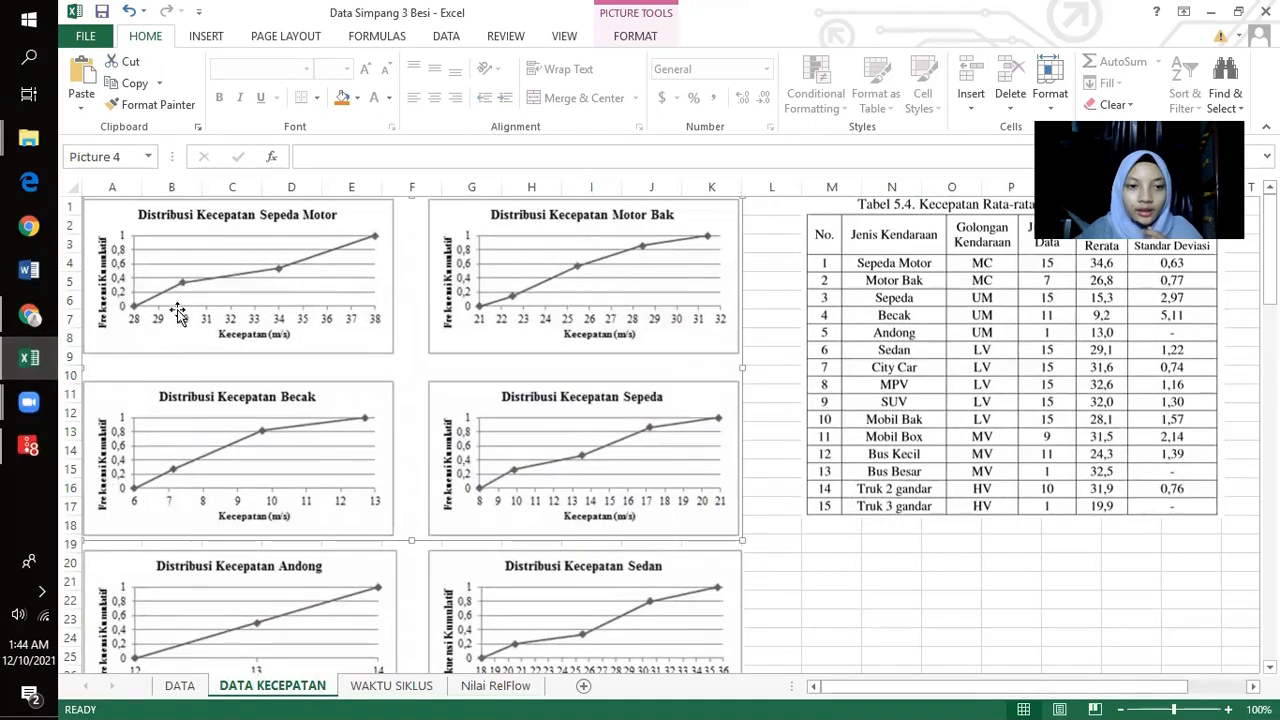
{"action": "left_click", "coordinate": [27, 452]}
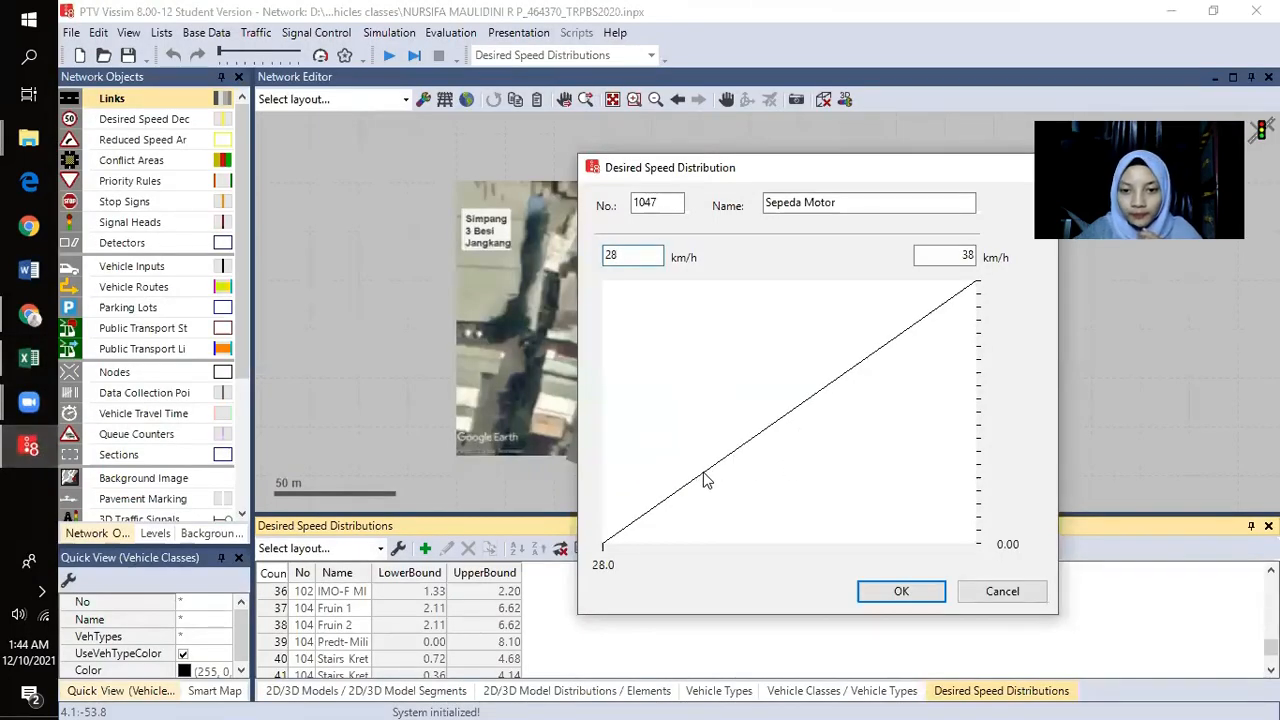
{"action": "left_click", "coordinate": [704, 476]}
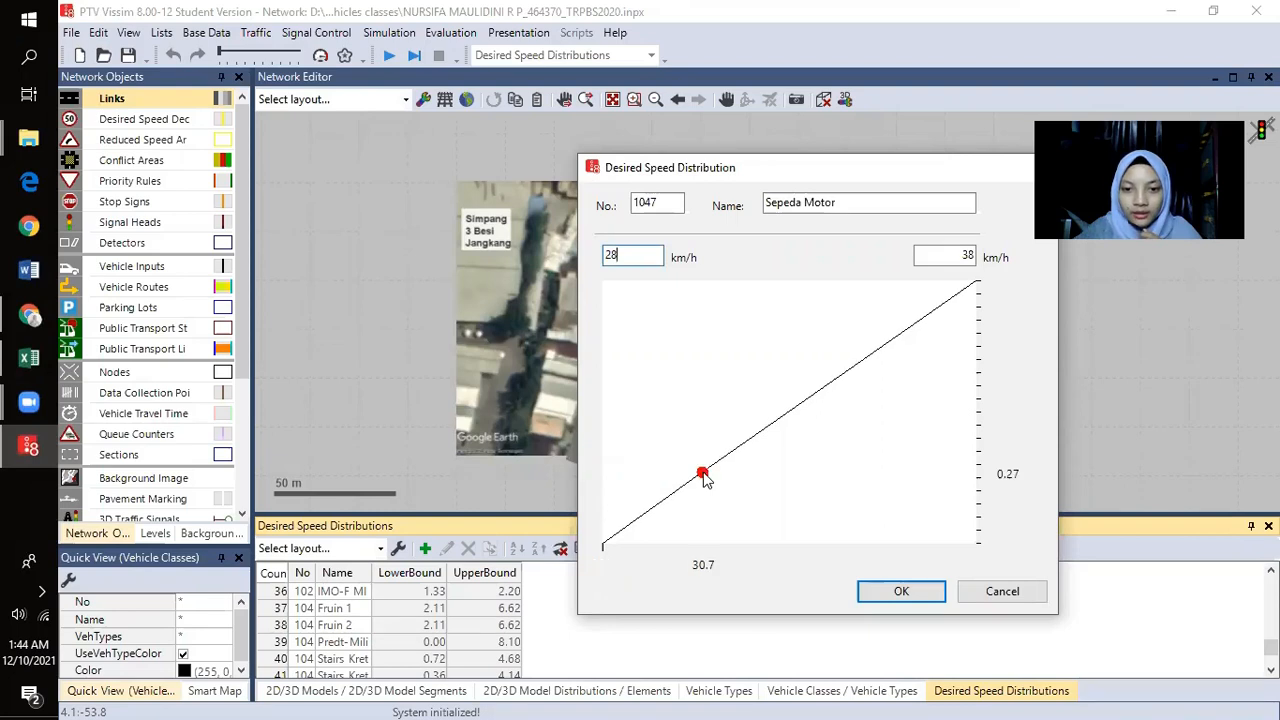
{"action": "left_click", "coordinate": [29, 357]}
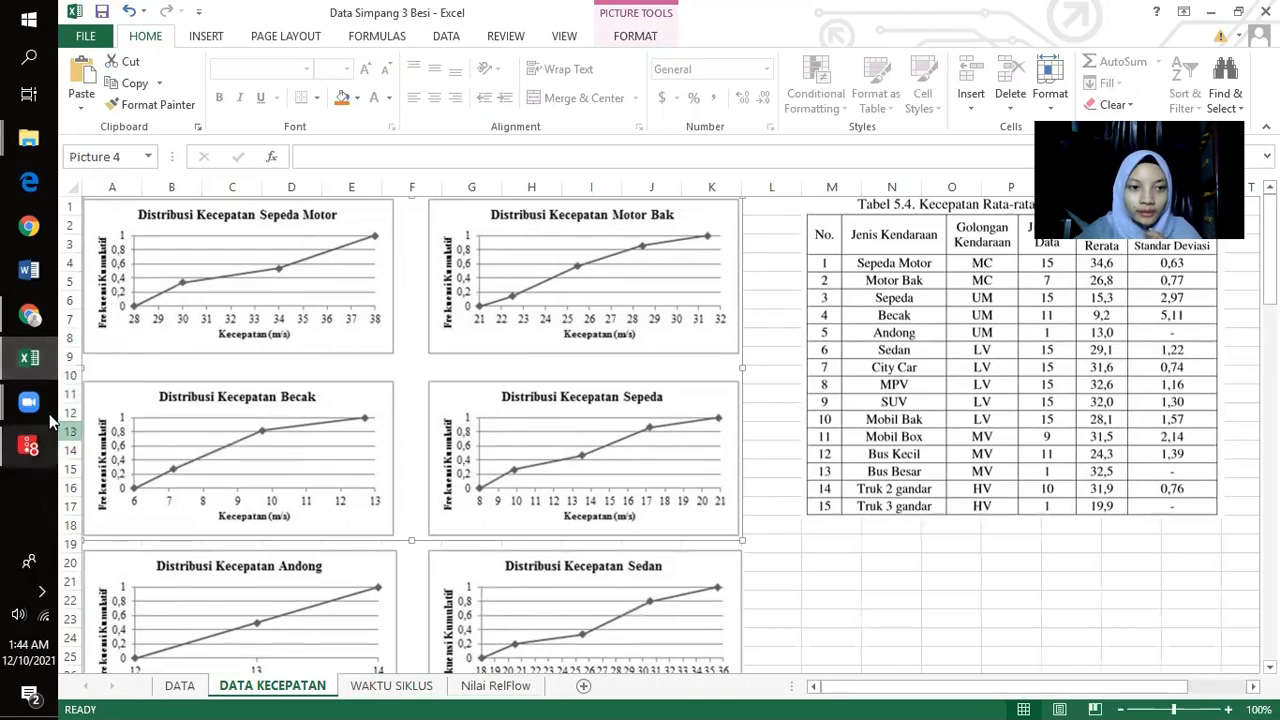
{"action": "left_click", "coordinate": [29, 447]}
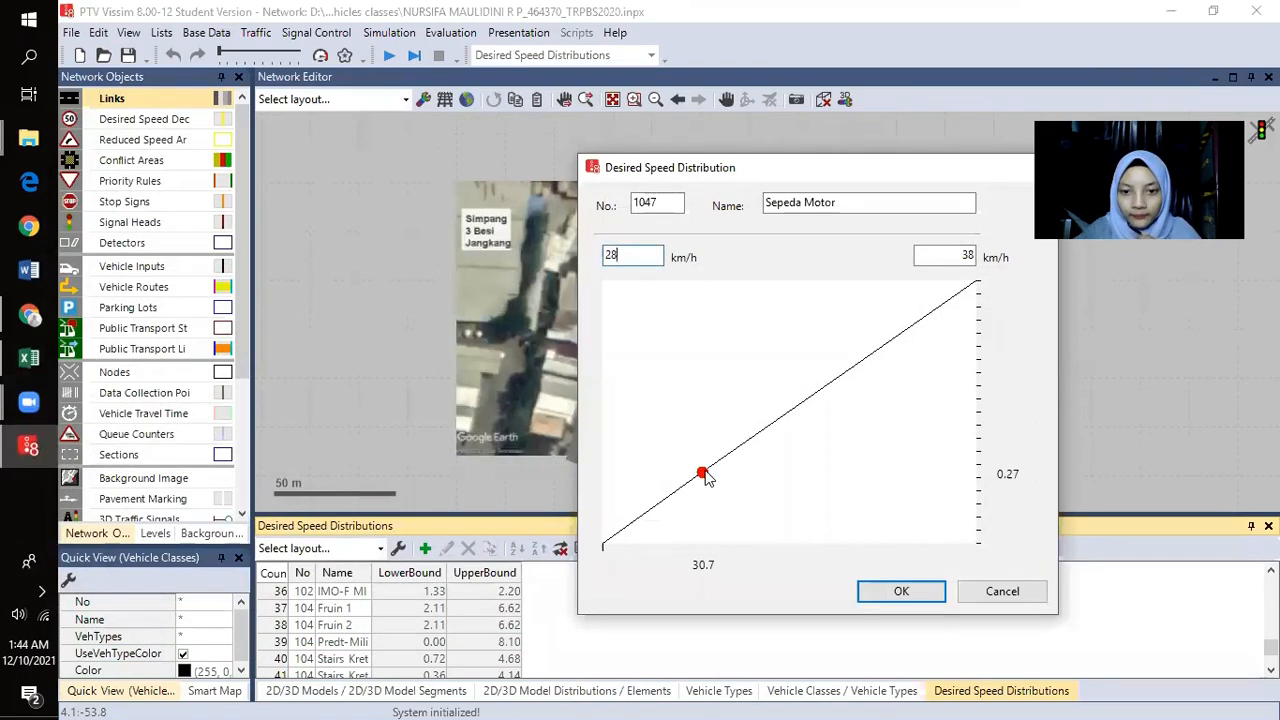
{"action": "left_click_drag", "start_coordinate": [706, 472], "coordinate": [676, 443]}
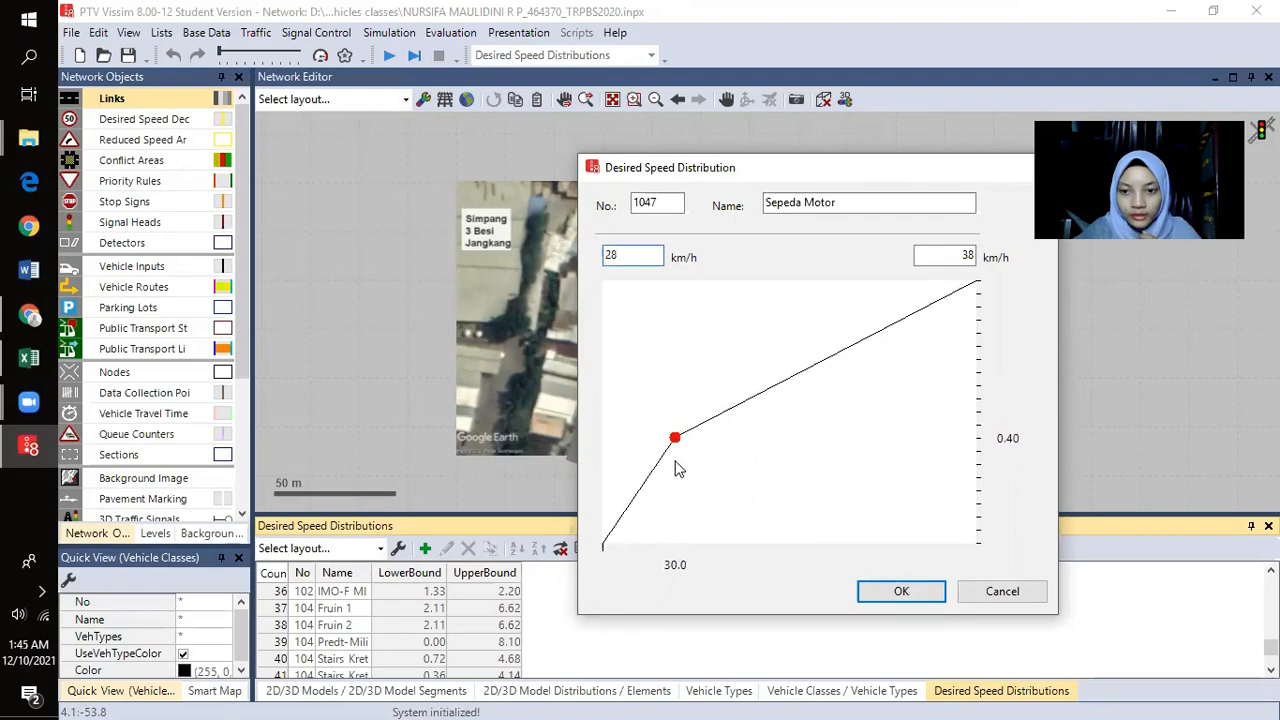
- Recheck the Excel chart and add a second intermediate point to the Vissim Sepeda Motor curve at 34 km/h and 0.60
{"action": "left_click", "coordinate": [28, 360]}
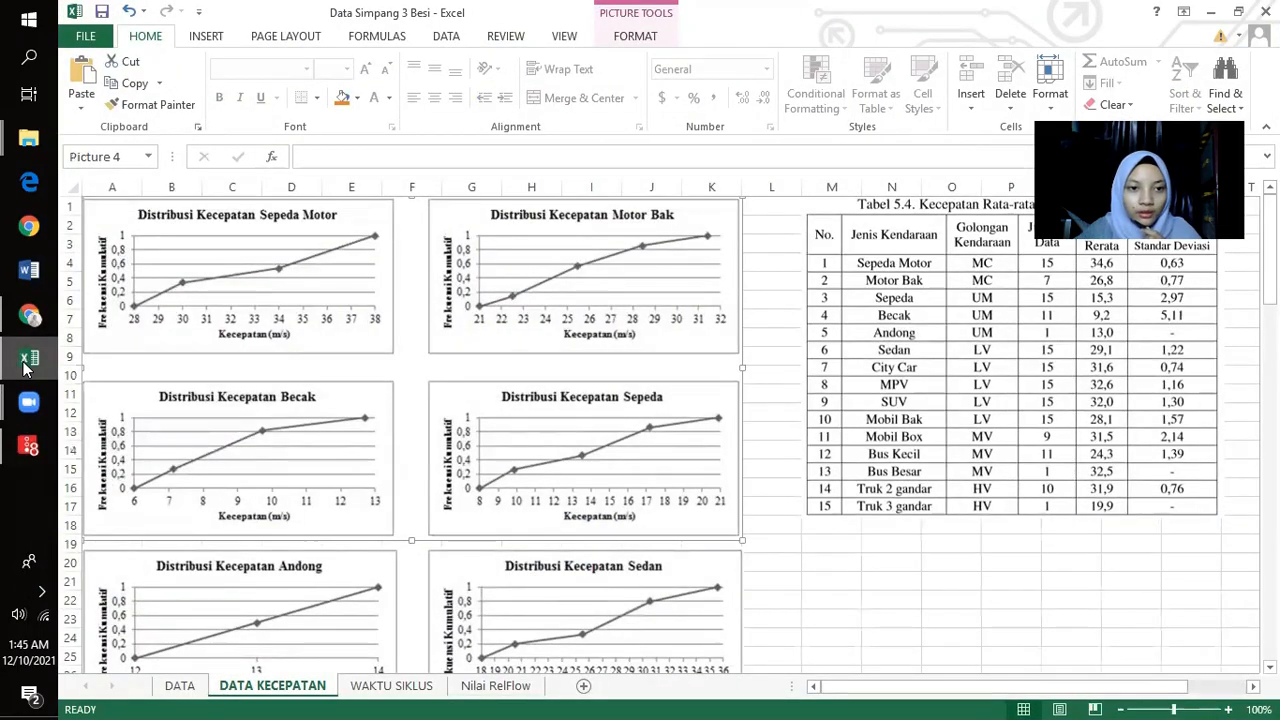
{"action": "left_click", "coordinate": [28, 400]}
{"action": "left_click", "coordinate": [28, 446]}
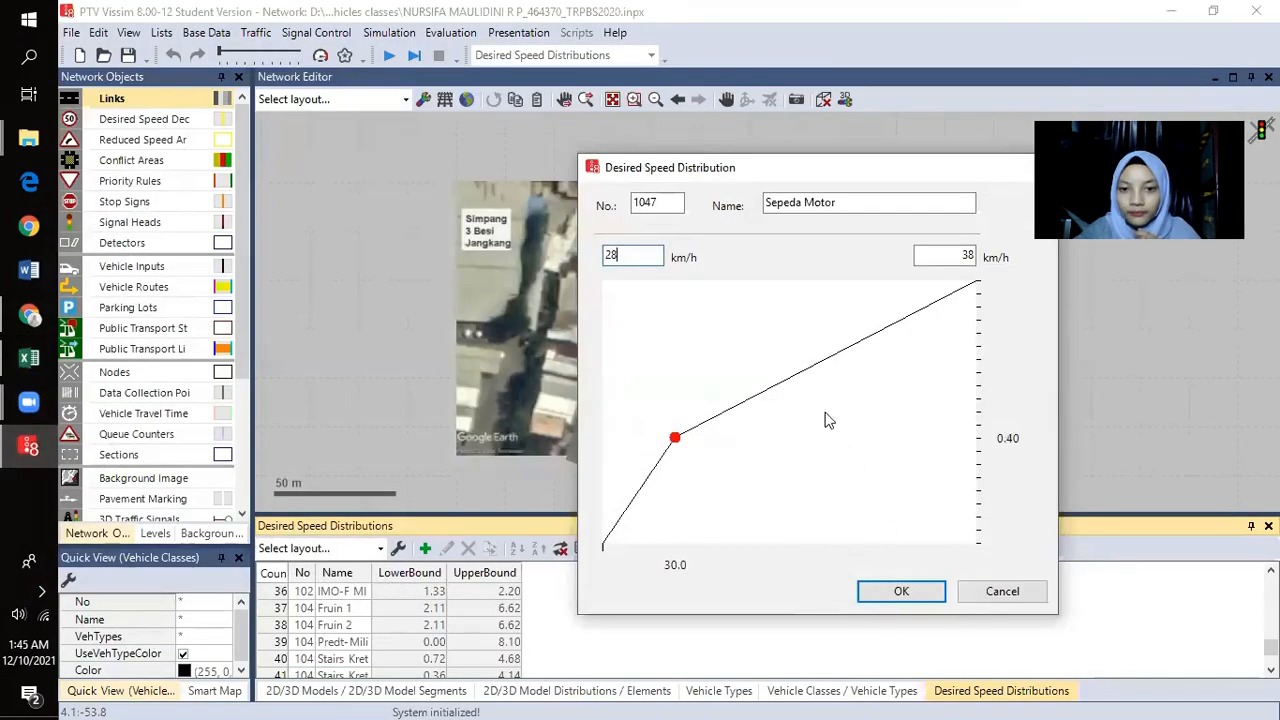
{"action": "right_click", "coordinate": [826, 360]}
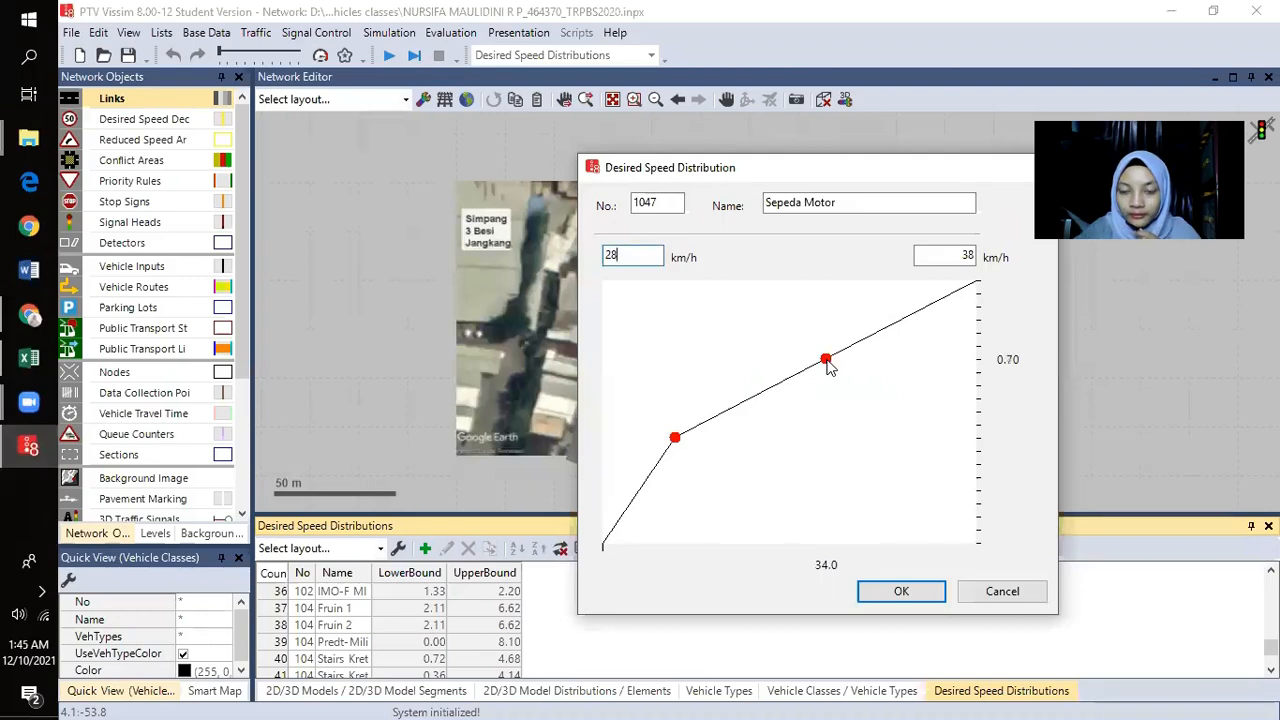
{"action": "left_click_drag", "start_coordinate": [828, 366], "coordinate": [825, 387]}
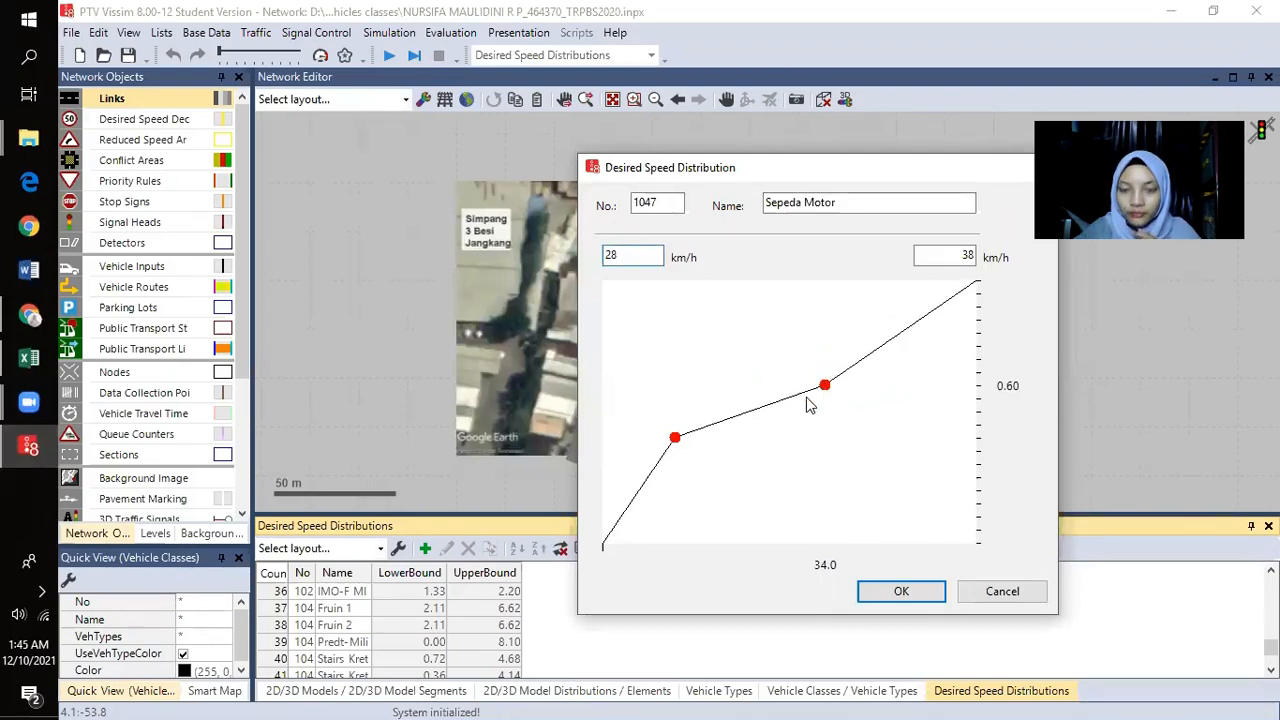
- Accept the Sepeda Motor desired speed distribution and widen the Name column in the distributions list
{"action": "left_click", "coordinate": [26, 360]}
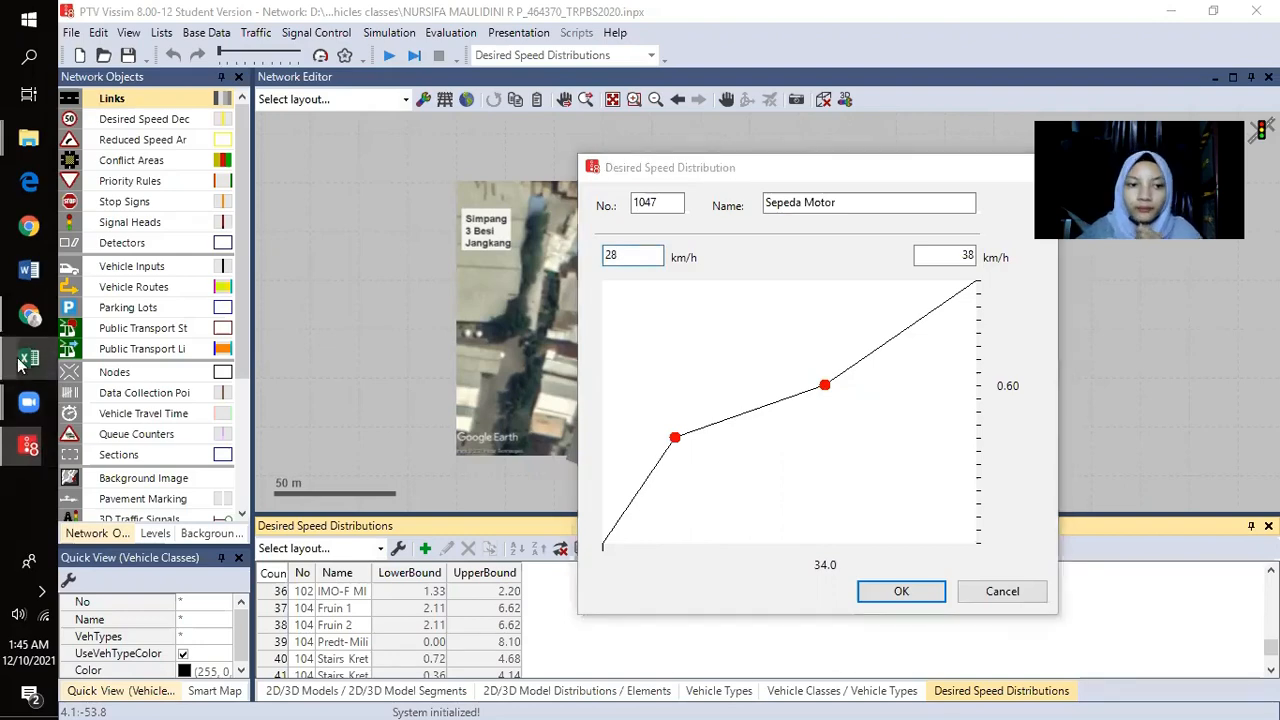
{"action": "left_click", "coordinate": [26, 360]}
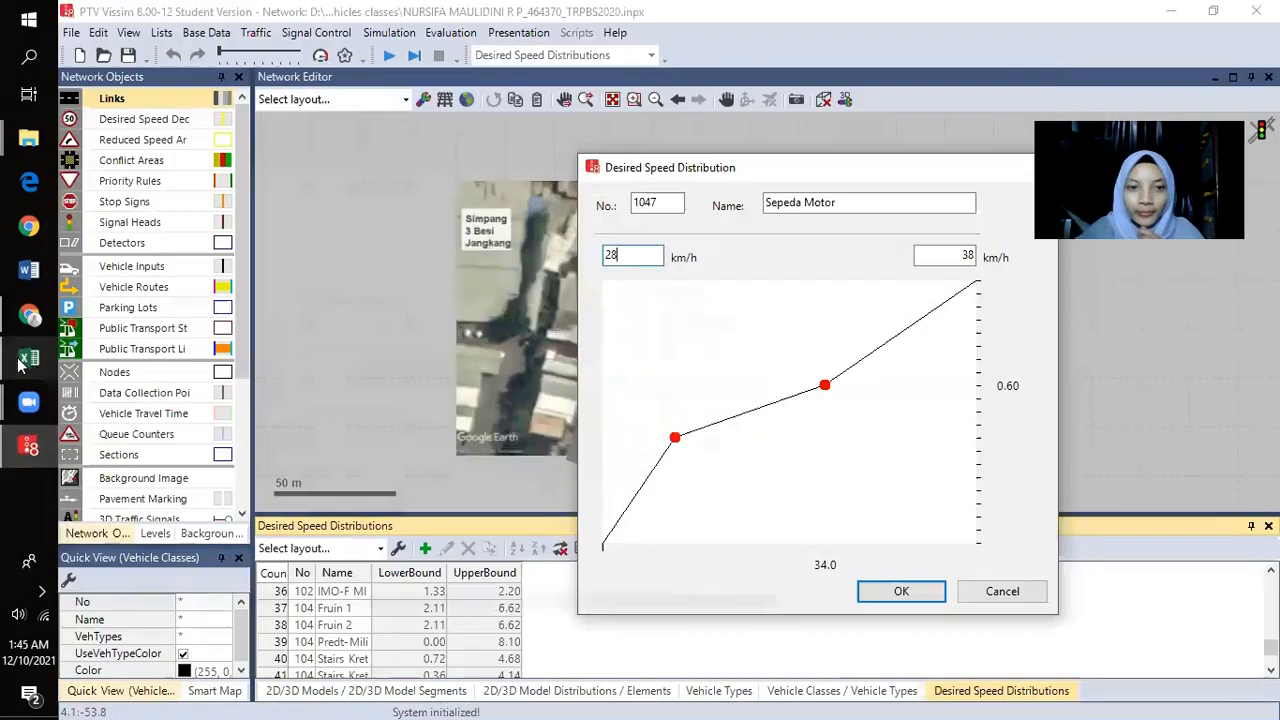
{"action": "left_click", "coordinate": [902, 592]}
{"action": "scroll", "coordinate": [377, 605], "scroll_direction": "down", "scroll_amount": 2}
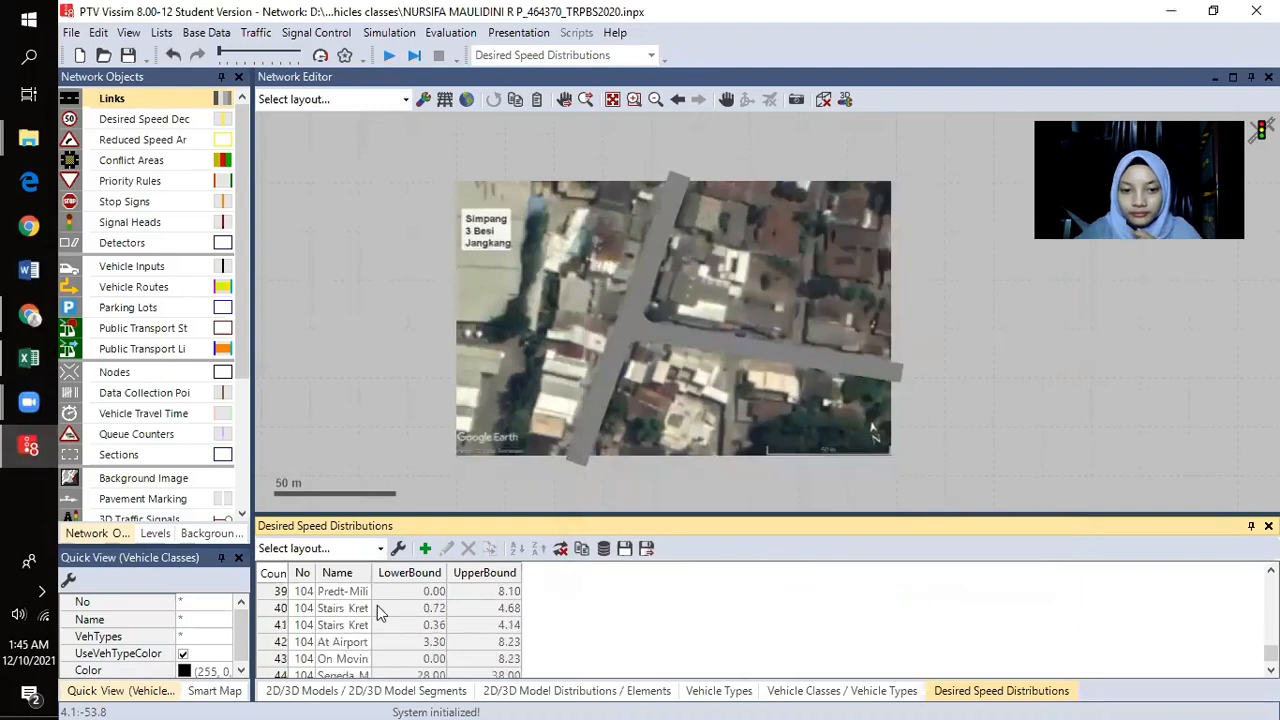
{"action": "left_click_drag", "start_coordinate": [390, 572], "coordinate": [431, 572]}
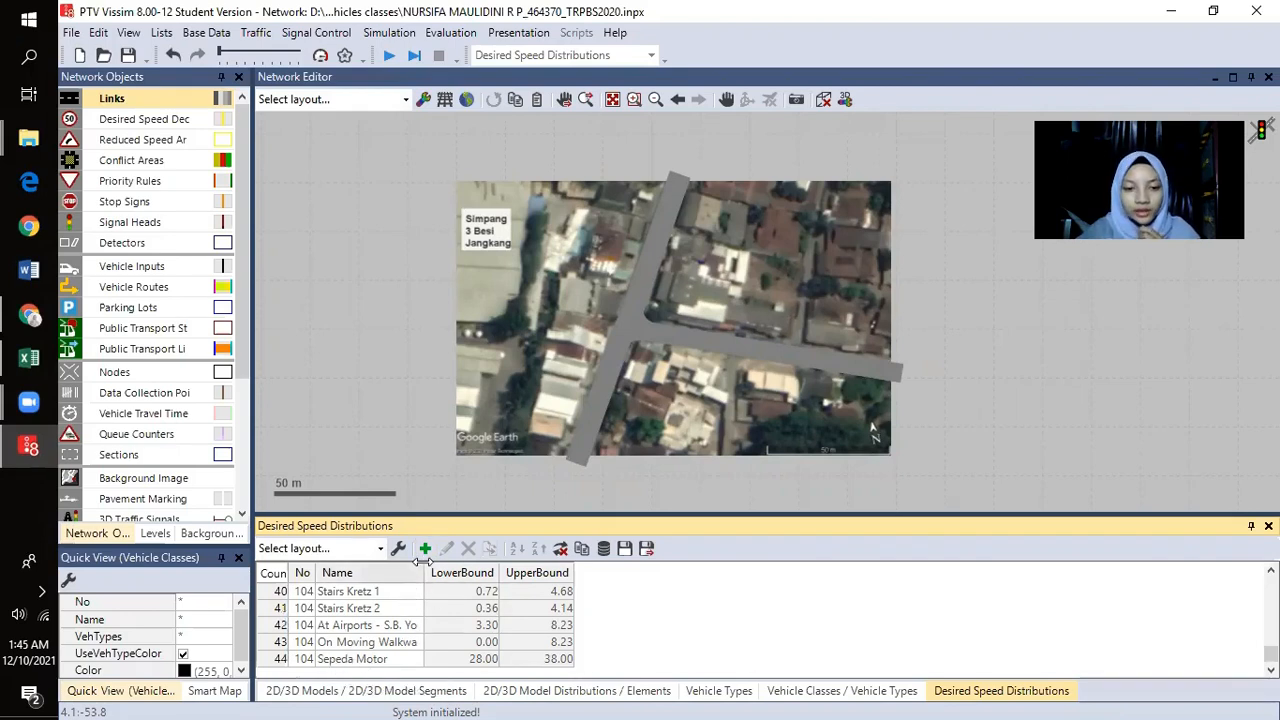
- Switch to Excel and examine the speed distribution charts of the remaining vehicle types on the DATA KECEPATAN sheet
{"action": "left_click", "coordinate": [36, 366]}
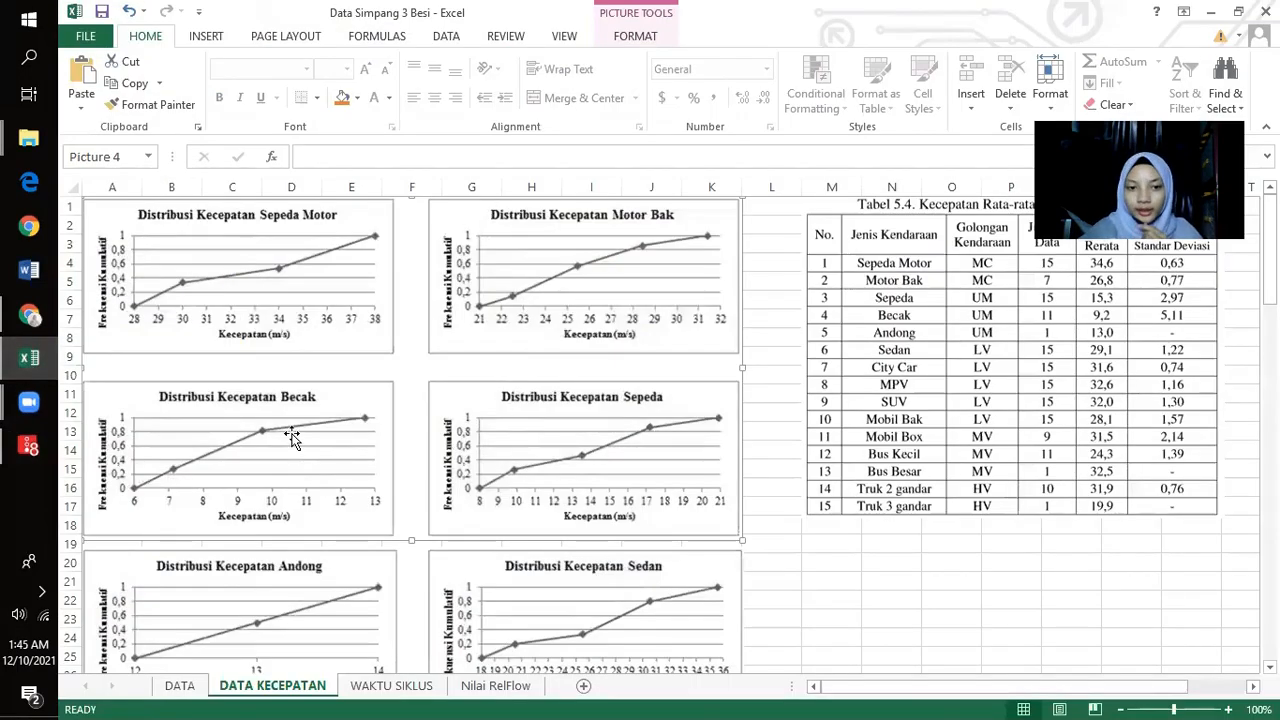
{"action": "scroll", "coordinate": [360, 400], "scroll_direction": "down", "scroll_amount": 3}
{"action": "scroll", "coordinate": [361, 405], "scroll_direction": "down", "scroll_amount": 3}
{"action": "scroll", "coordinate": [361, 407], "scroll_direction": "down", "scroll_amount": 6}
{"action": "scroll", "coordinate": [340, 412], "scroll_direction": "up", "scroll_amount": 6}
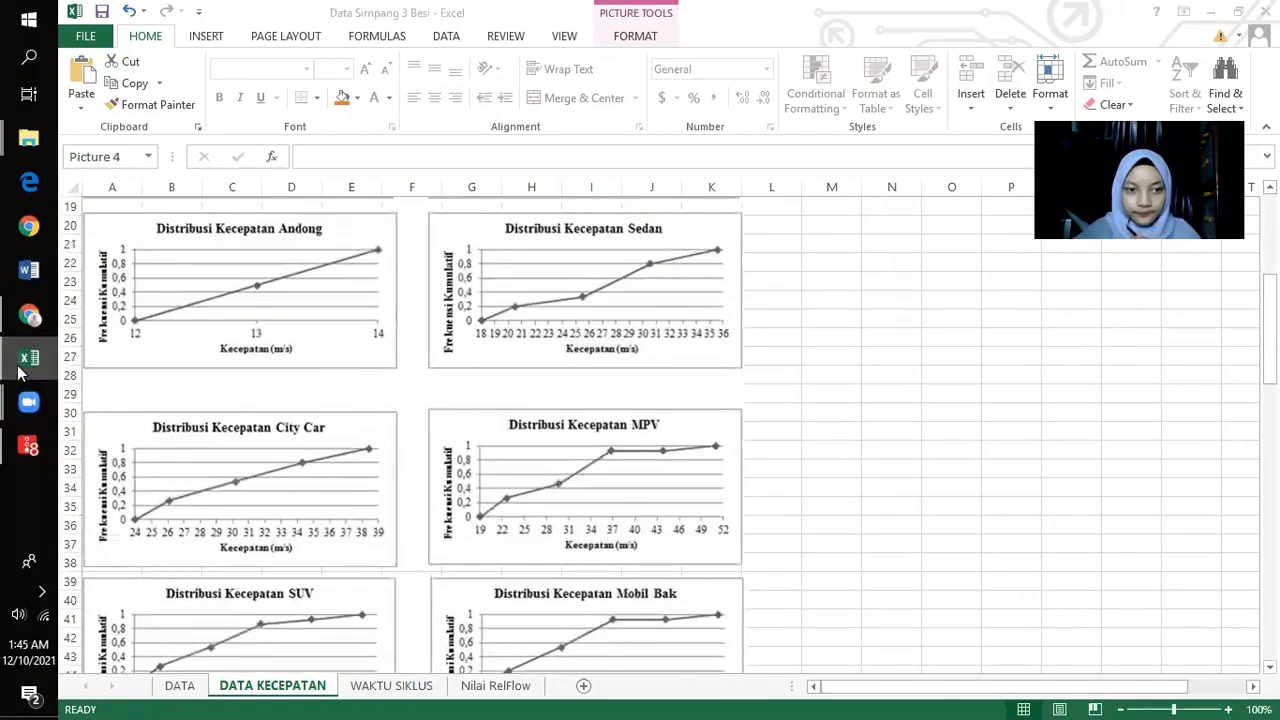
{"action": "left_click", "coordinate": [27, 358]}
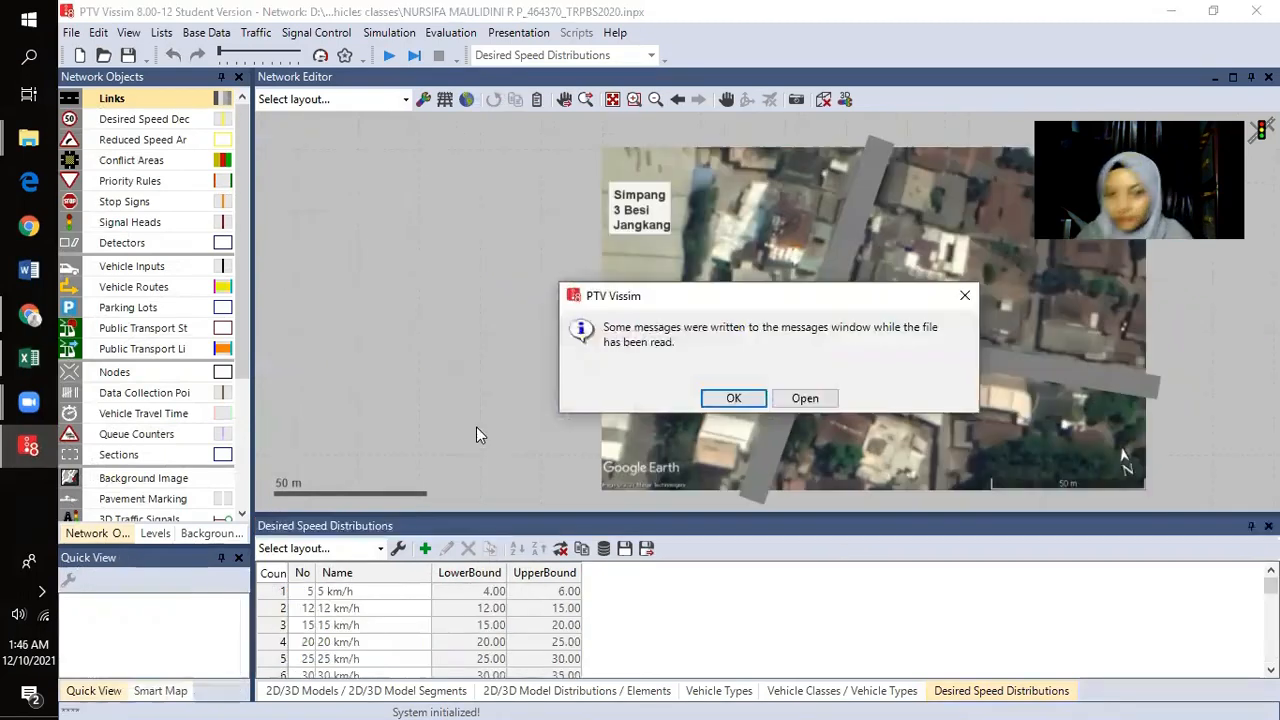
- Dismiss the file-reading message and review the desired speed distributions listed from Sepeda Motor to Truk 3 gandar
{"action": "key", "text": "Return"}
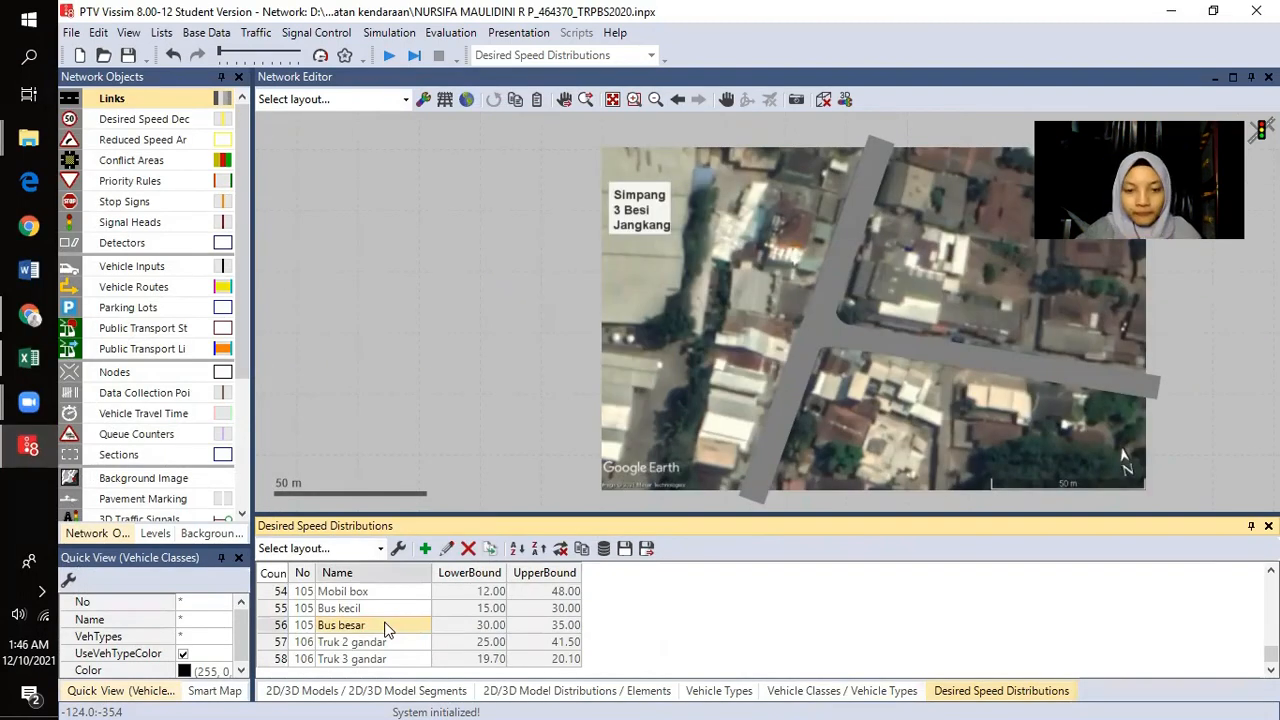
{"action": "scroll", "coordinate": [388, 628], "scroll_direction": "up", "scroll_amount": 3}
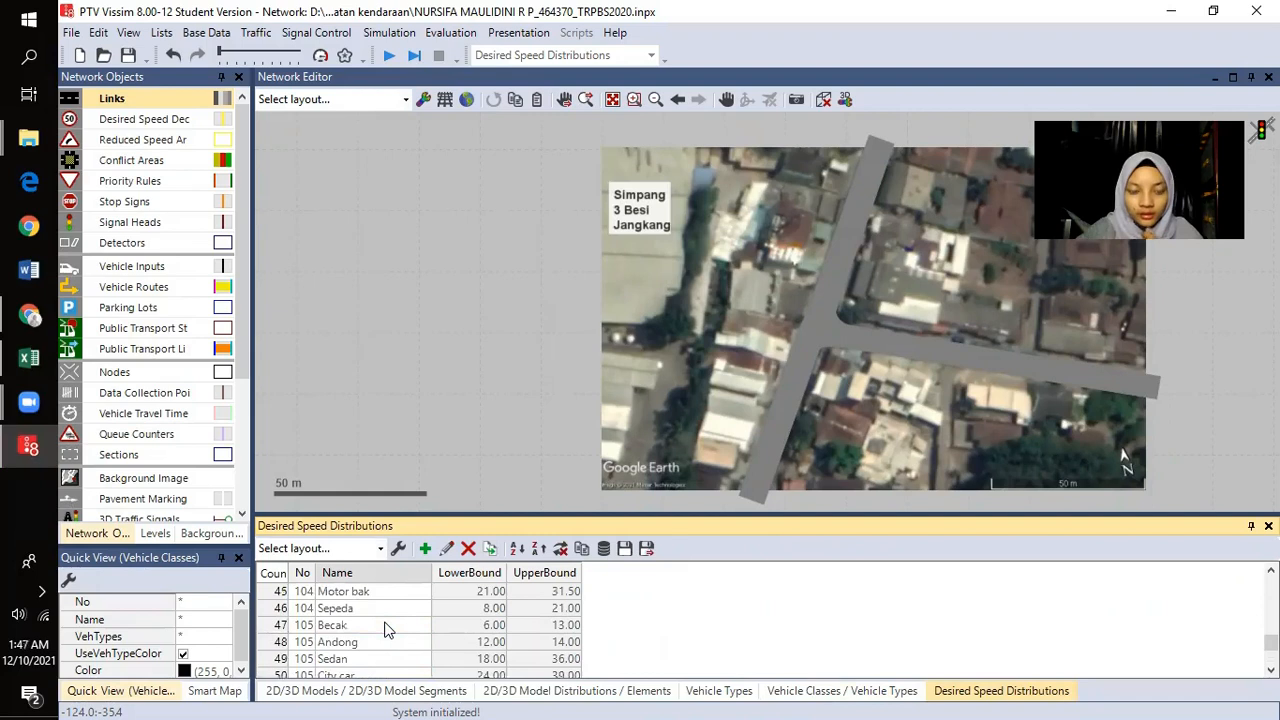
{"action": "scroll", "coordinate": [363, 645], "scroll_direction": "down", "scroll_amount": 3}
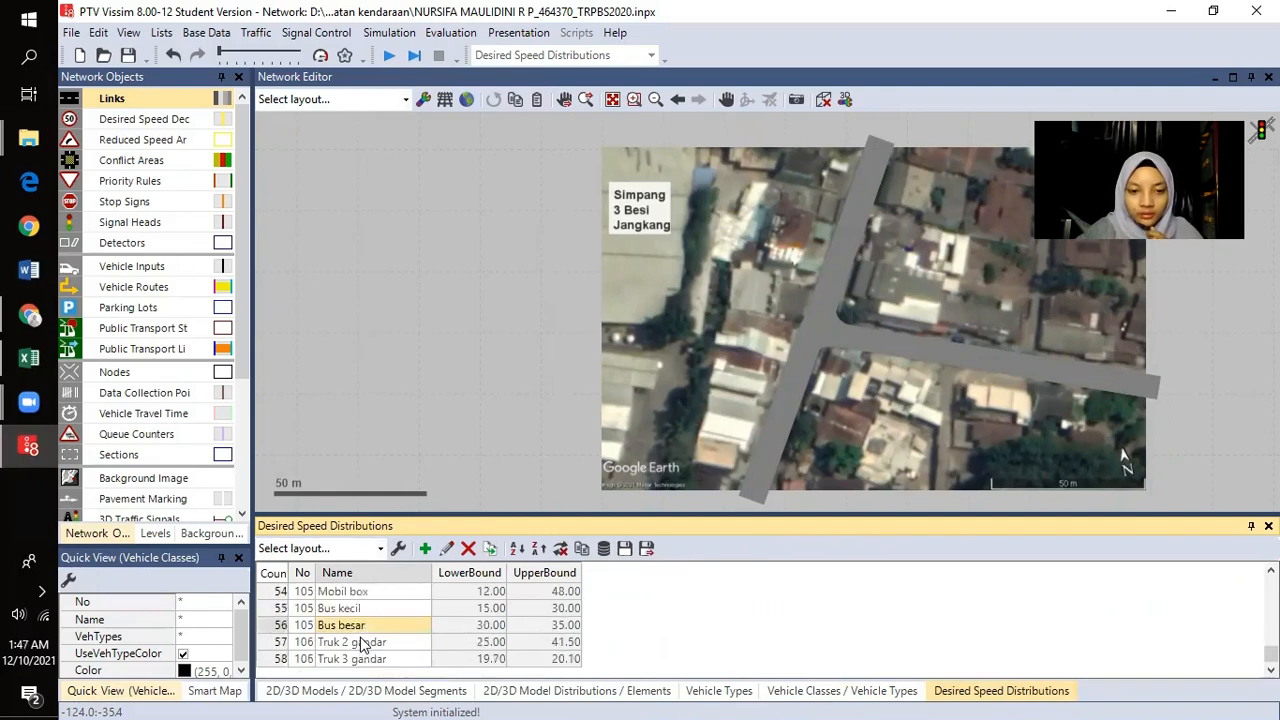
{"action": "scroll", "coordinate": [363, 645], "scroll_direction": "up", "scroll_amount": 2}
{"action": "scroll", "coordinate": [335, 645], "scroll_direction": "up", "scroll_amount": 3}
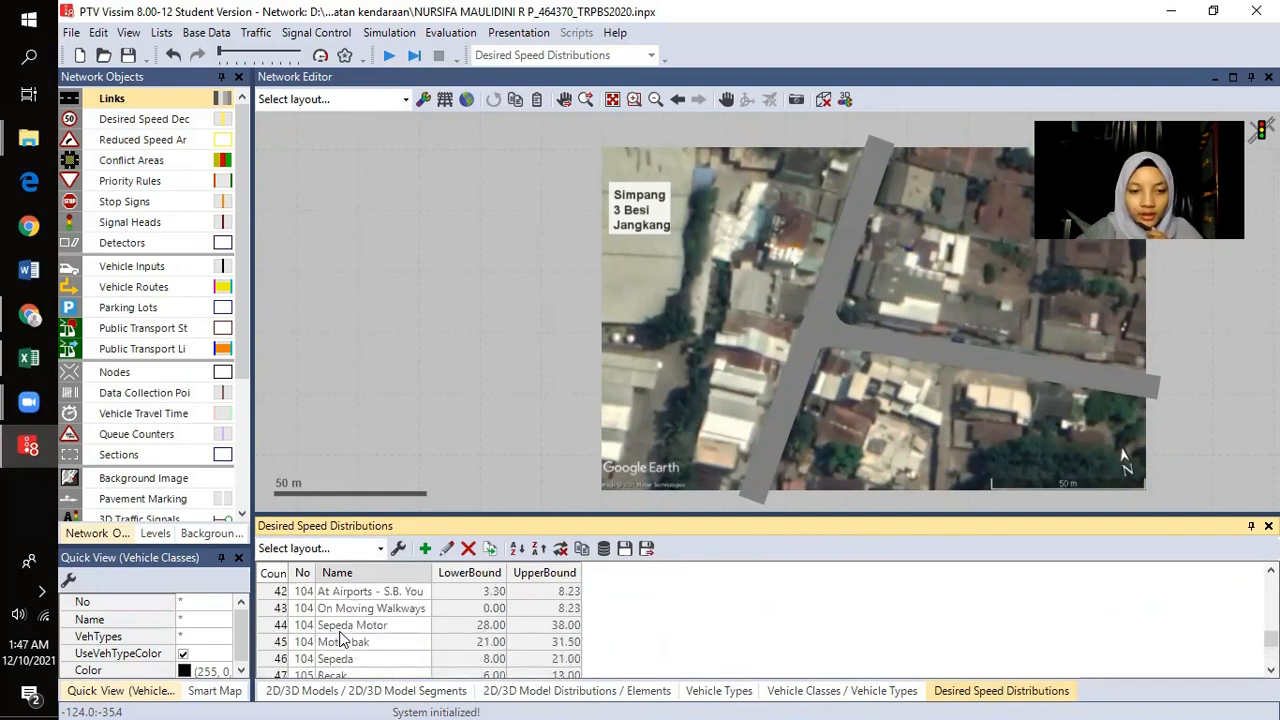
{"action": "scroll", "coordinate": [370, 622], "scroll_direction": "down", "scroll_amount": 1}
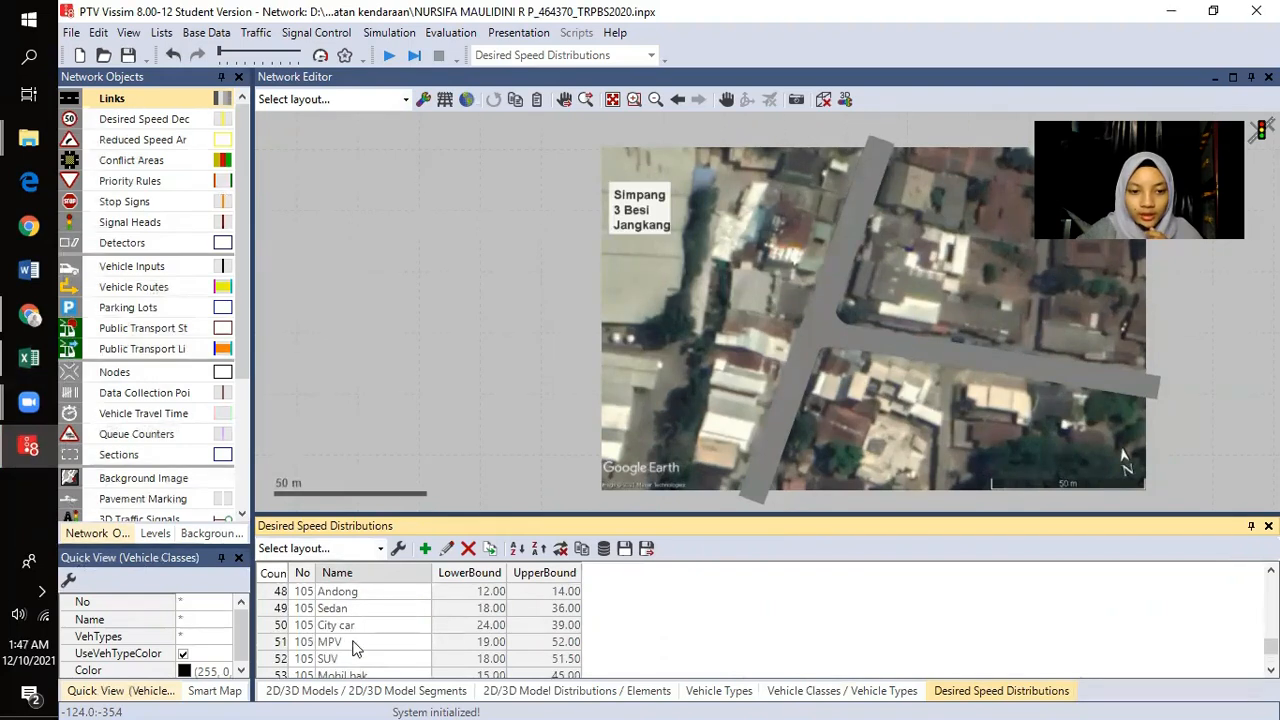
{"action": "scroll", "coordinate": [362, 635], "scroll_direction": "down", "scroll_amount": 2}
{"action": "scroll", "coordinate": [366, 650], "scroll_direction": "up", "scroll_amount": 1}
{"action": "scroll", "coordinate": [366, 650], "scroll_direction": "down", "scroll_amount": 1}
- Open the Truk 2 gandar desired speed distribution to view its curve
{"action": "left_click", "coordinate": [358, 643]}
{"action": "left_click", "coordinate": [360, 646]}
{"action": "key", "text": "Escape"}
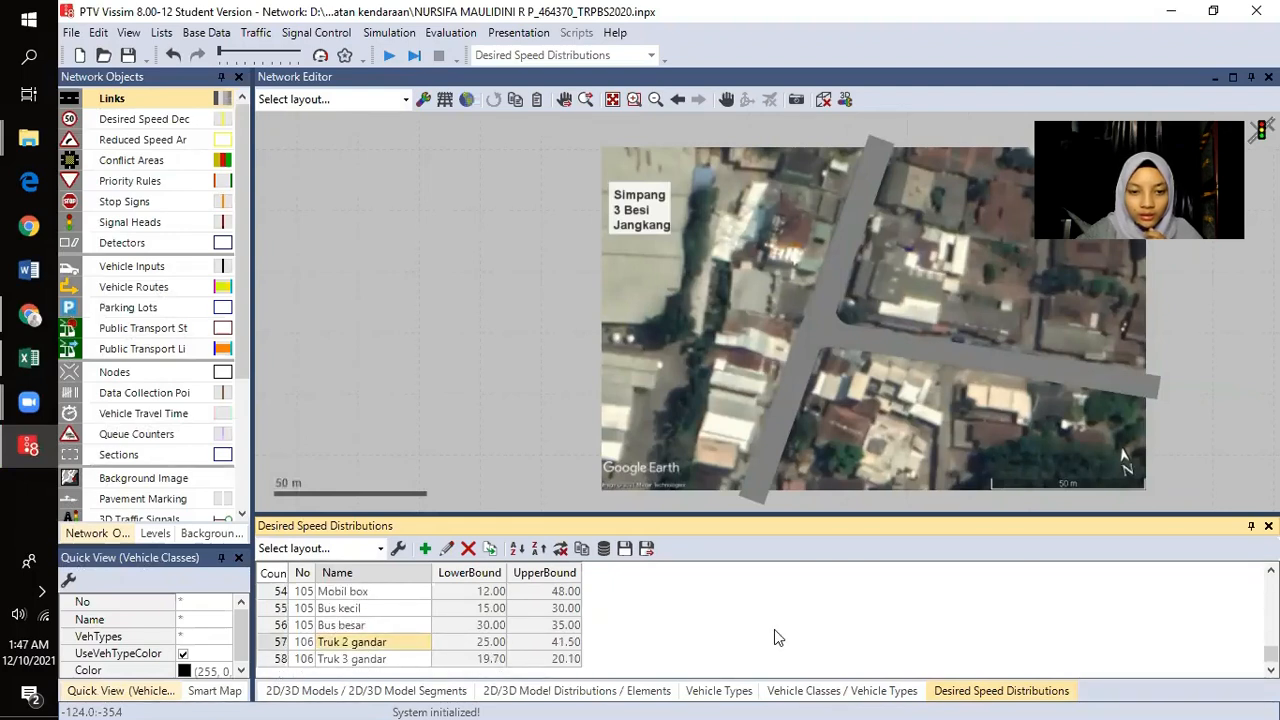
{"action": "right_click", "coordinate": [410, 652]}
{"action": "left_click", "coordinate": [454, 484]}
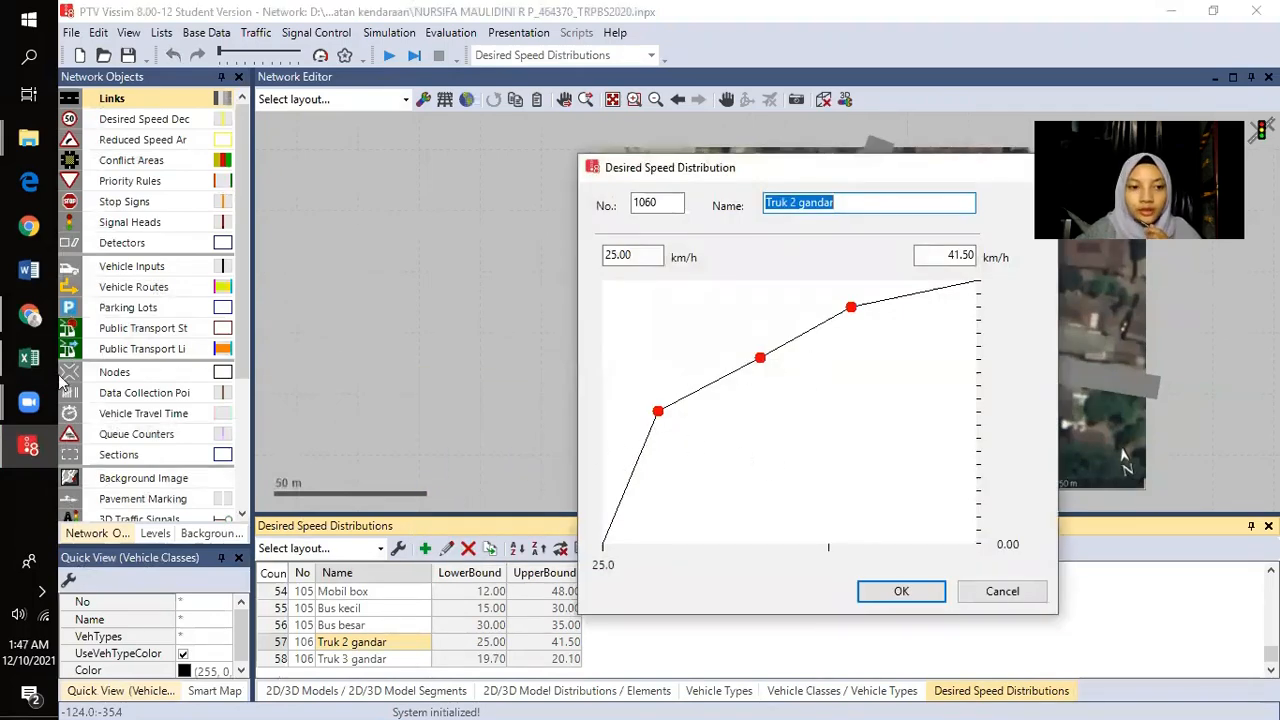
- Compare the Truk 2 gandar curve with the Truk Kecil chart in Excel, then return to PTV Vissim and close the distribution
{"action": "left_click", "coordinate": [29, 357]}
{"action": "scroll", "coordinate": [525, 368], "scroll_direction": "down", "scroll_amount": 5}
{"action": "scroll", "coordinate": [528, 376], "scroll_direction": "down", "scroll_amount": 6}
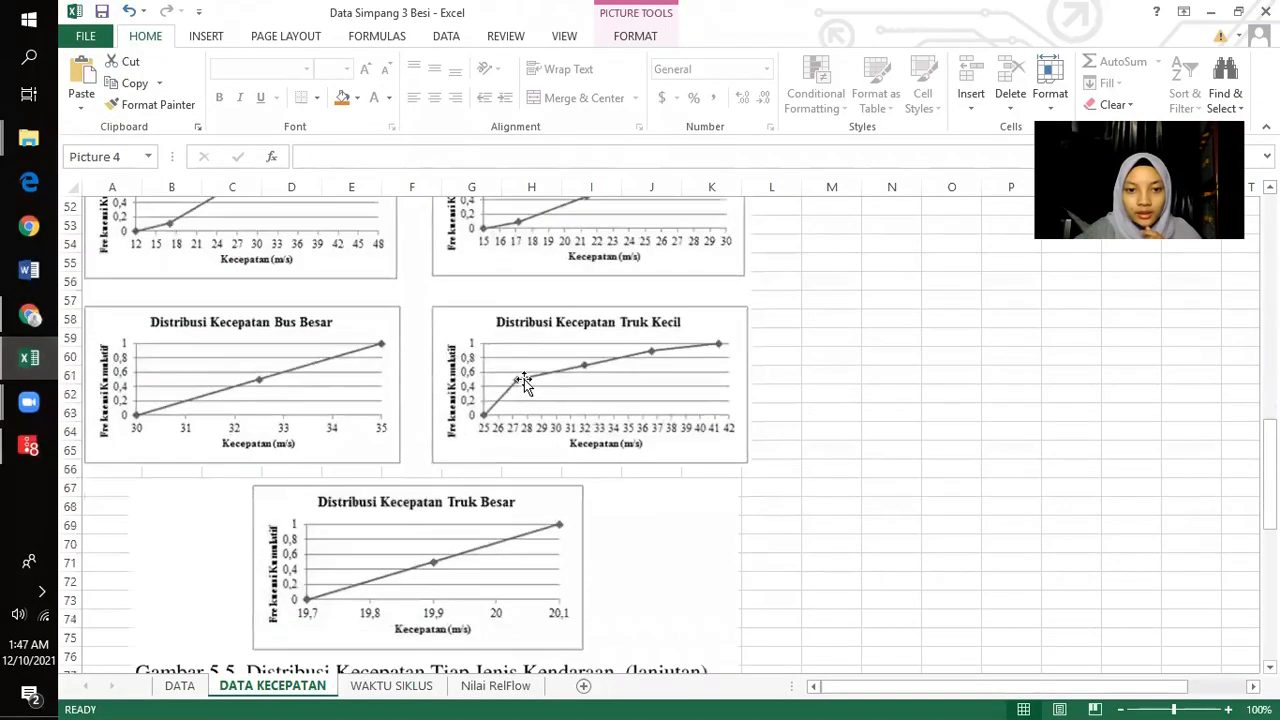
{"action": "scroll", "coordinate": [524, 383], "scroll_direction": "down", "scroll_amount": 1}
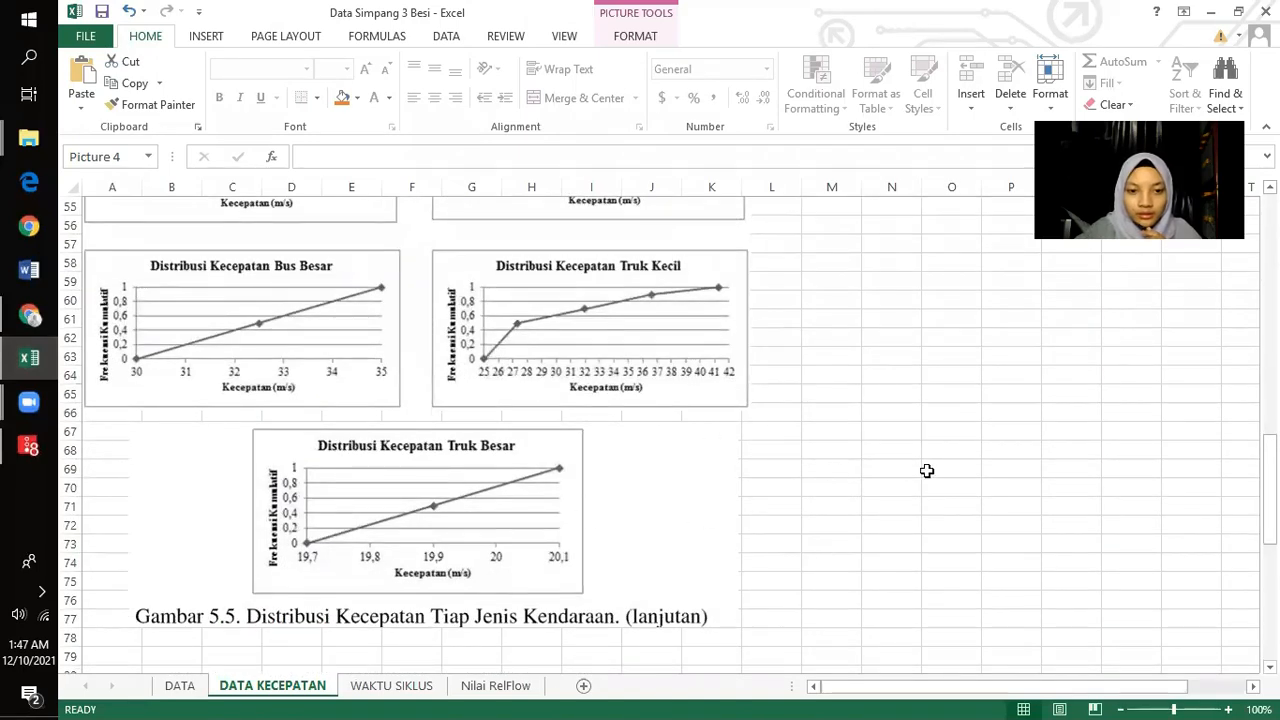
{"action": "left_click", "coordinate": [983, 450]}
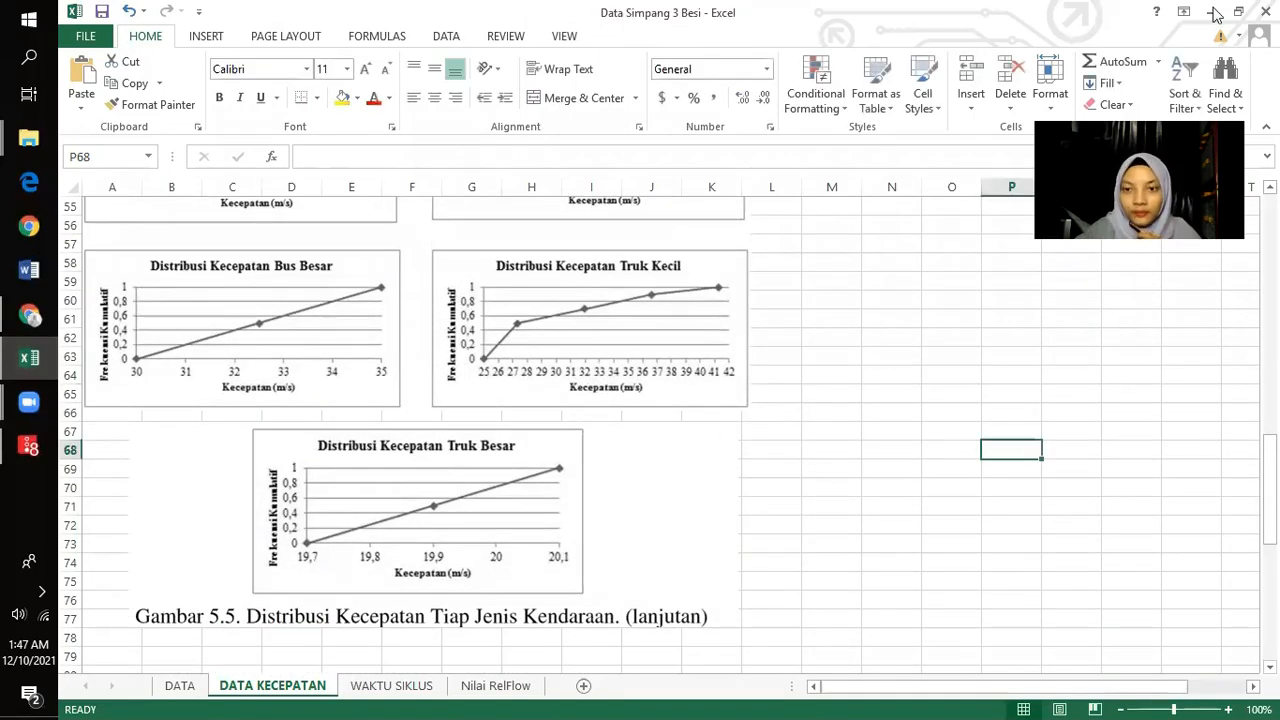
{"action": "key", "text": "alt+Tab"}
{"action": "left_click", "coordinate": [898, 593]}
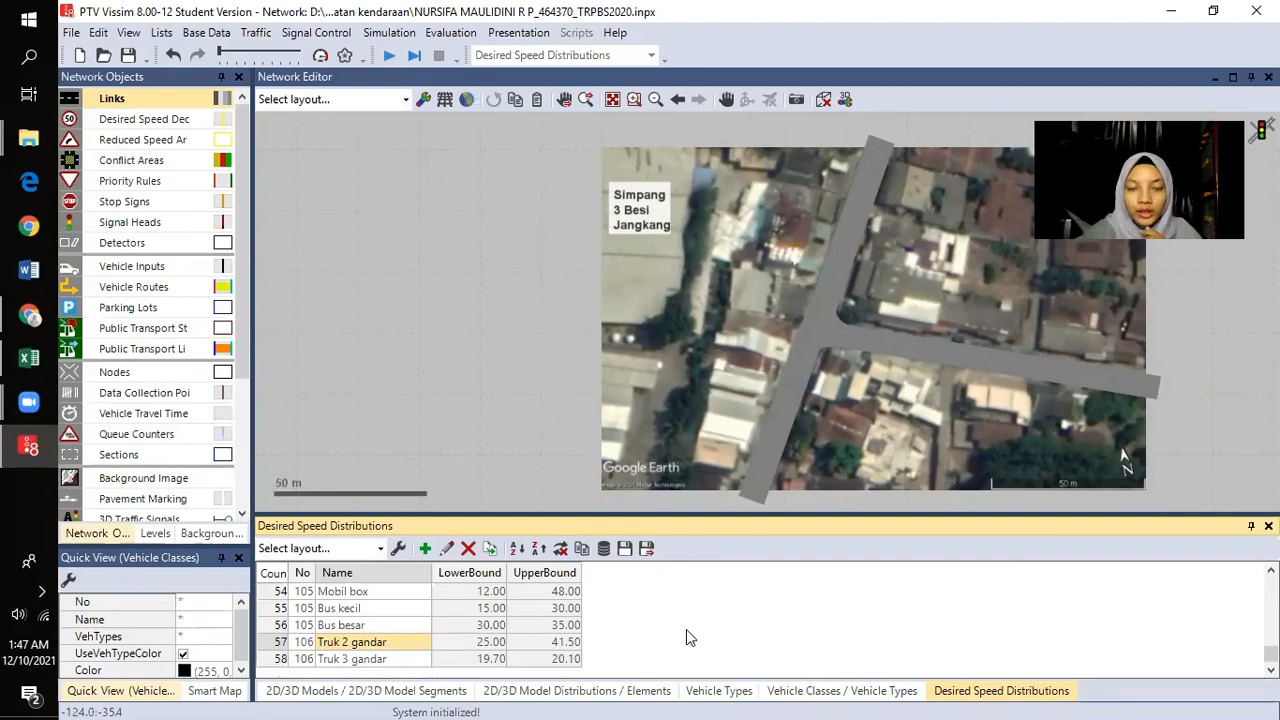
{"action": "left_click_drag", "start_coordinate": [850, 424], "coordinate": [720, 412]}
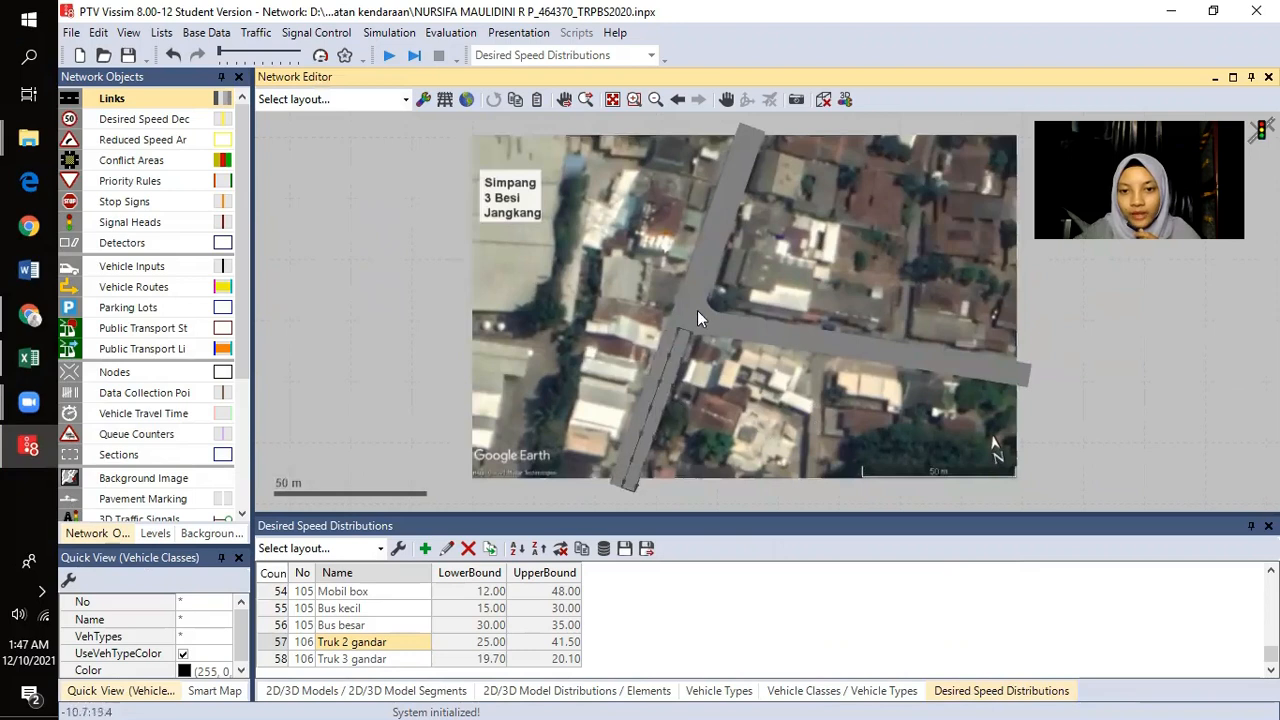
{"action": "left_click_drag", "start_coordinate": [673, 345], "coordinate": [616, 367]}
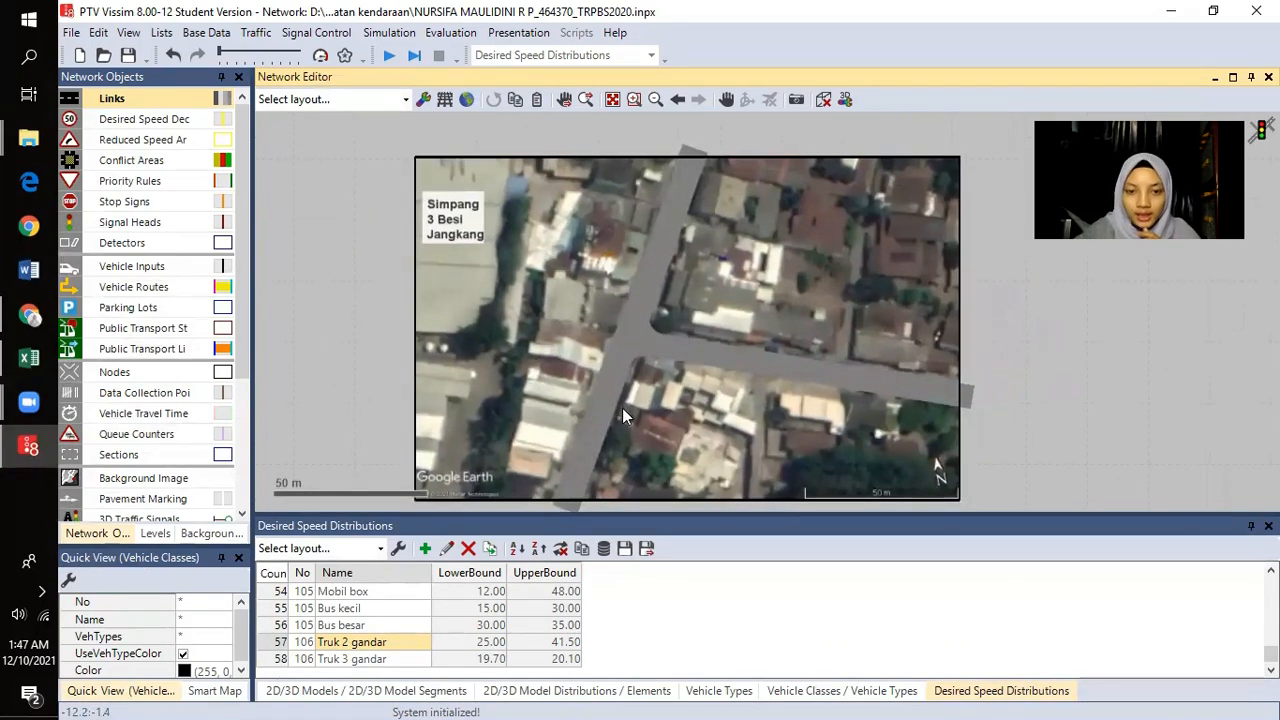
{"action": "scroll", "coordinate": [600, 400], "scroll_direction": "up", "scroll_amount": 3}
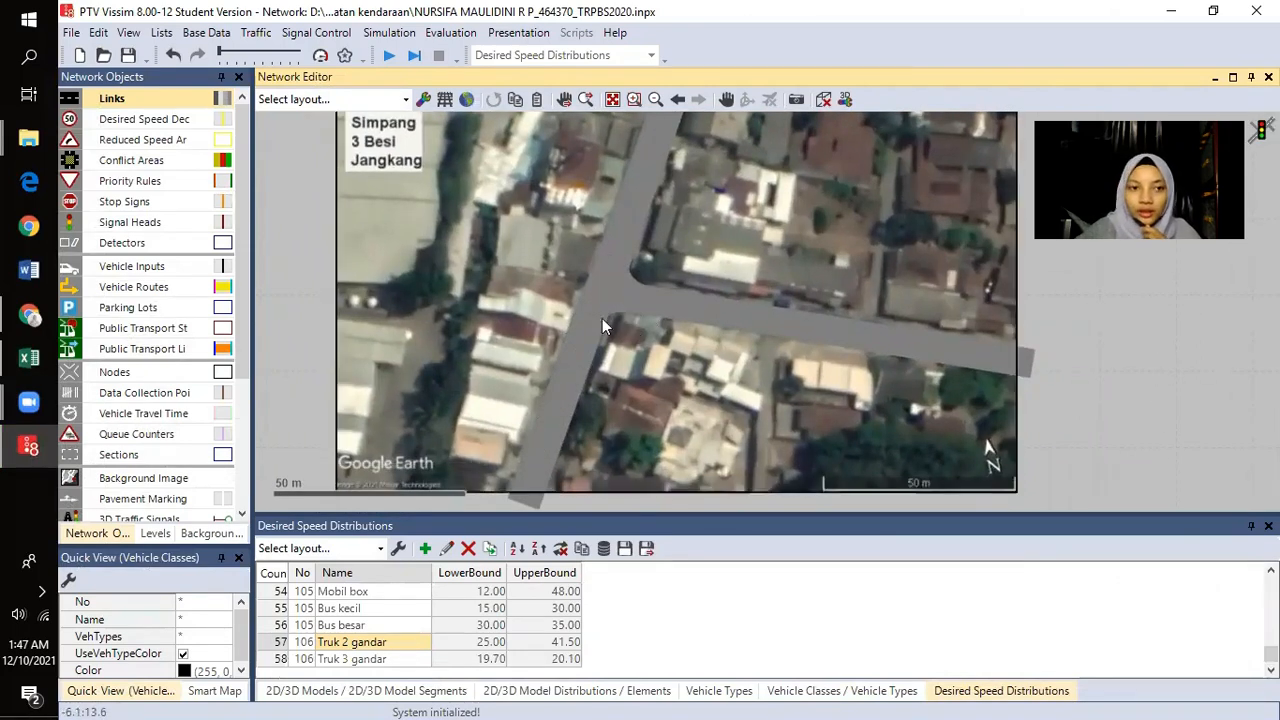
{"action": "left_click_drag", "start_coordinate": [429, 275], "coordinate": [437, 313]}
{"action": "scroll", "coordinate": [493, 293], "scroll_direction": "down", "scroll_amount": 2}
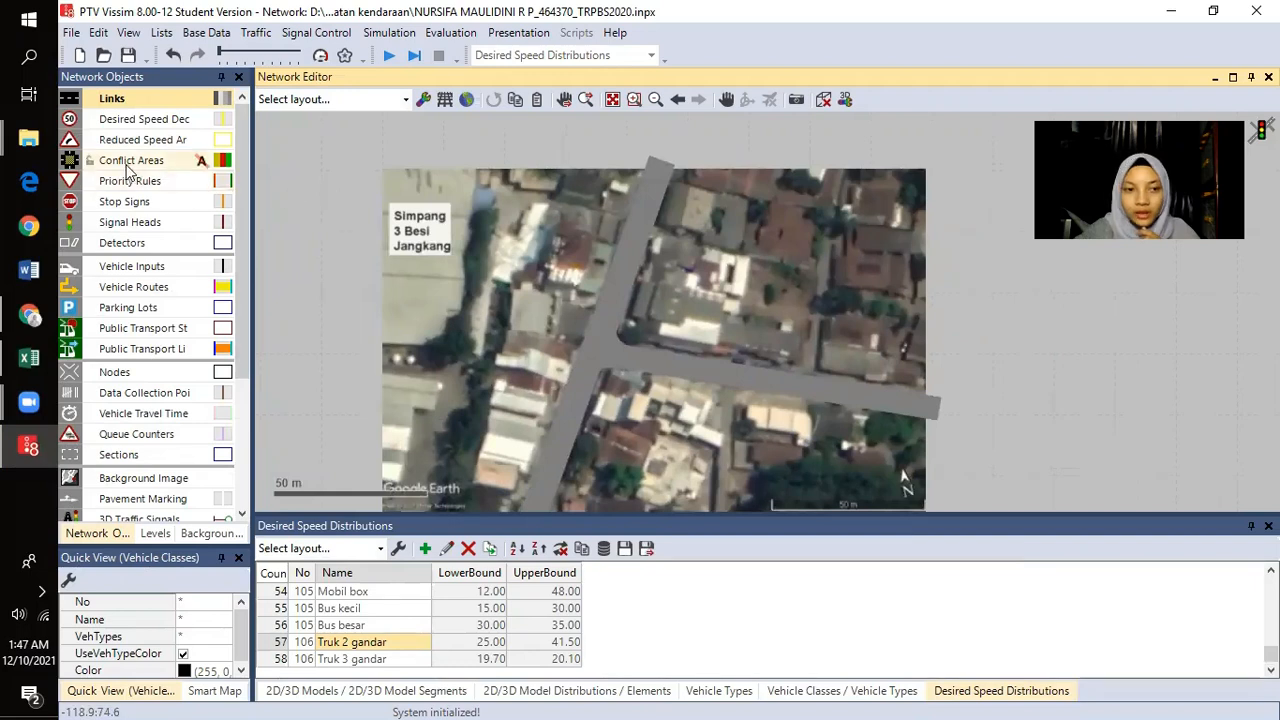
- With static Vehicle Routes active, add a new static vehicle routing decision on the JALAN KALIURANG SELATAN link, about 4.2 m from its southern start
{"action": "left_click", "coordinate": [130, 287]}
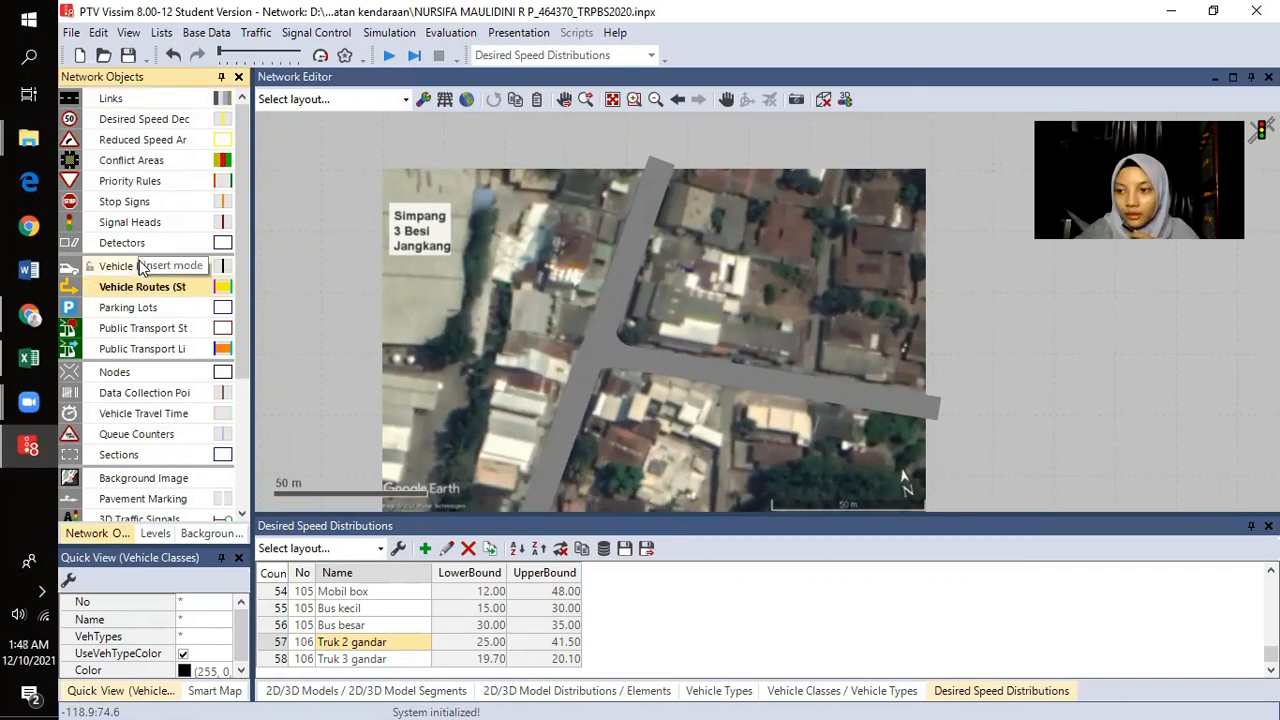
{"action": "left_click_drag", "start_coordinate": [525, 370], "coordinate": [536, 288]}
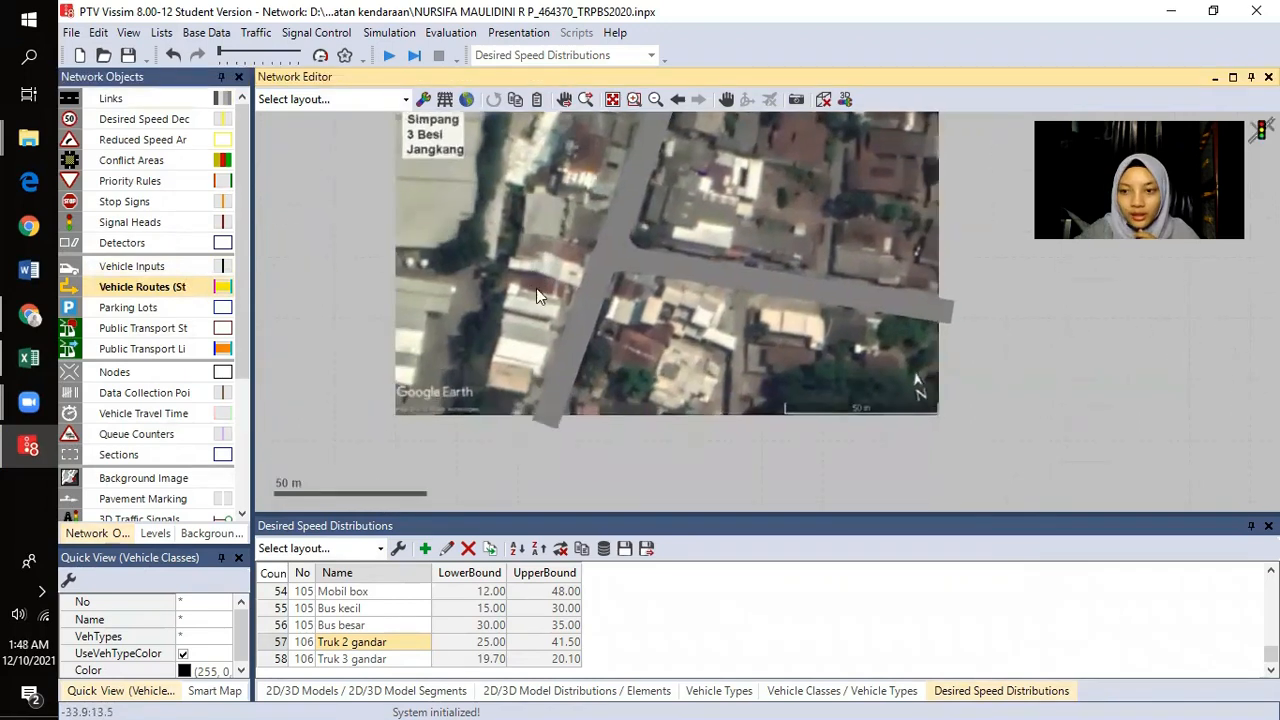
{"action": "scroll", "coordinate": [600, 279], "scroll_direction": "up", "scroll_amount": 5}
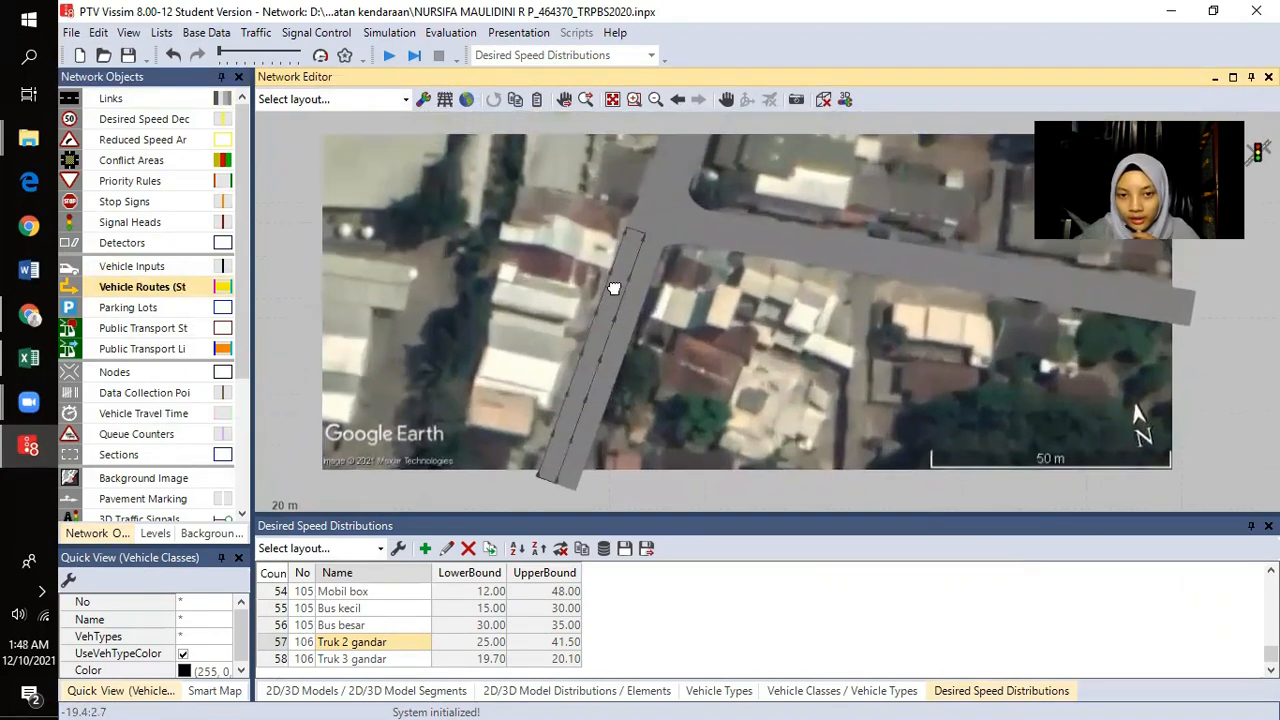
{"action": "scroll", "coordinate": [624, 268], "scroll_direction": "up", "scroll_amount": 2}
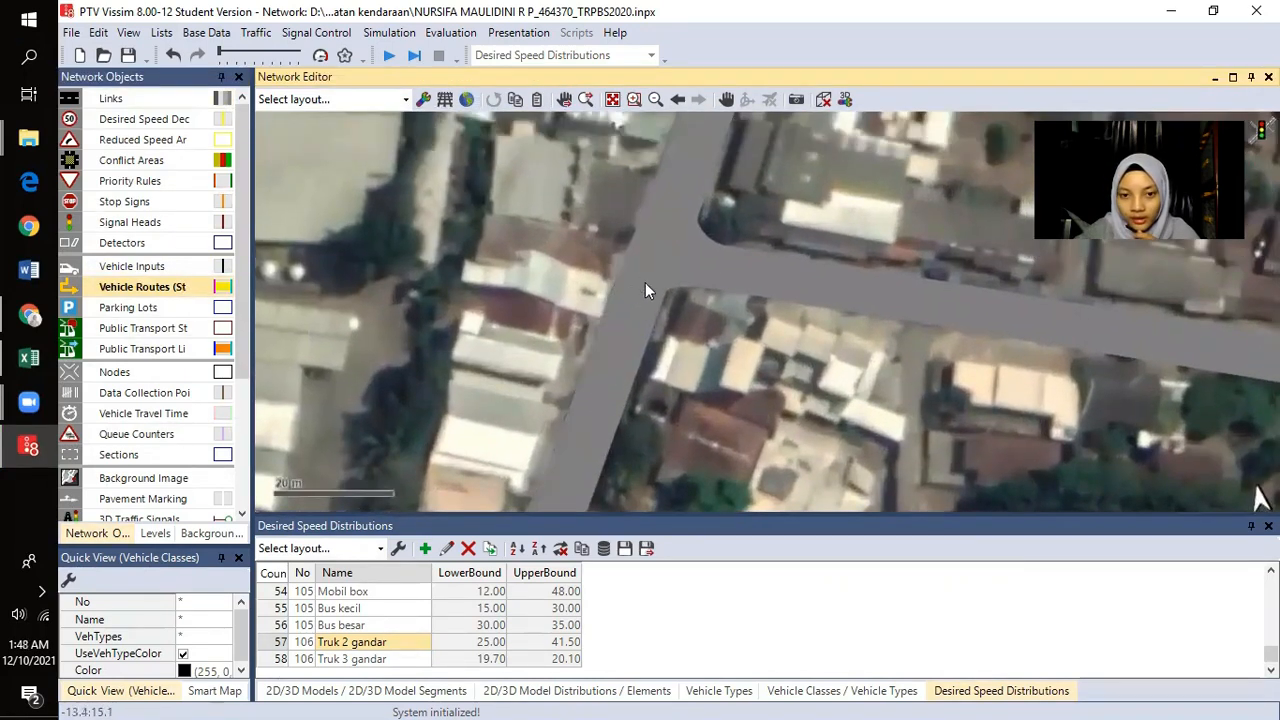
{"action": "left_click_drag", "start_coordinate": [639, 320], "coordinate": [568, 368]}
{"action": "left_click_drag", "start_coordinate": [535, 472], "coordinate": [564, 291]}
{"action": "left_click", "coordinate": [529, 309]}
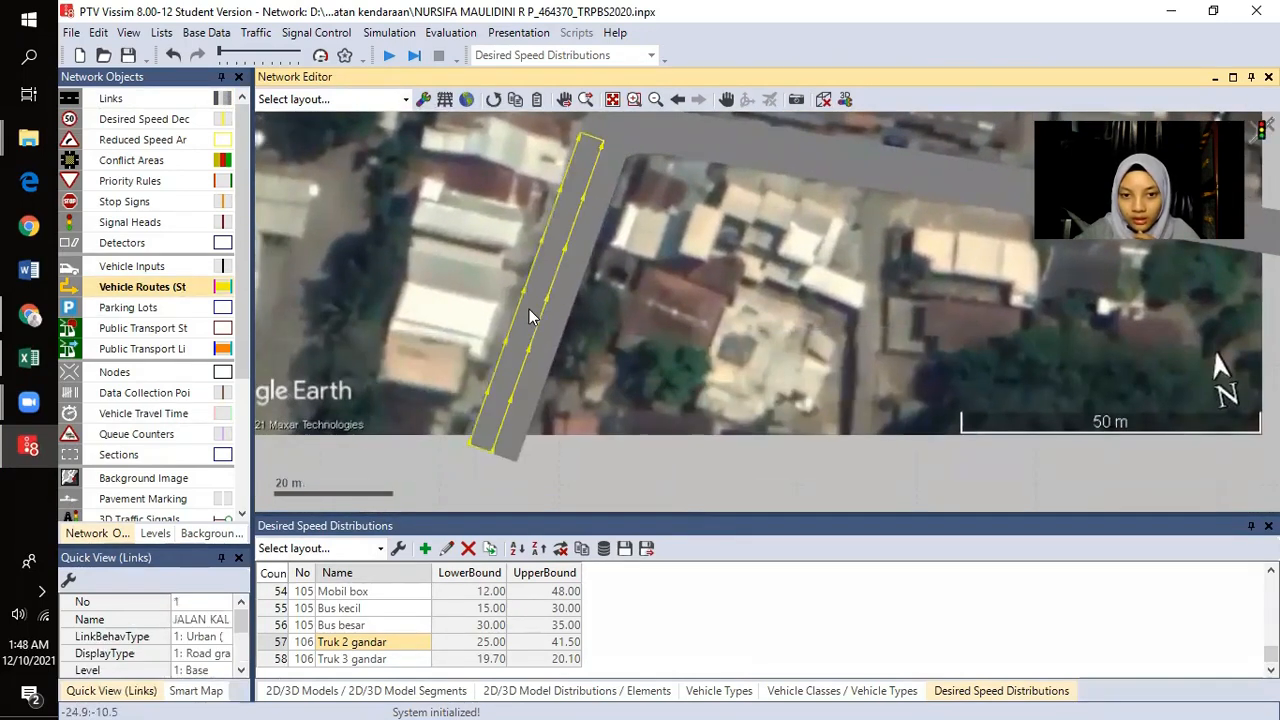
{"action": "right_click", "coordinate": [490, 433]}
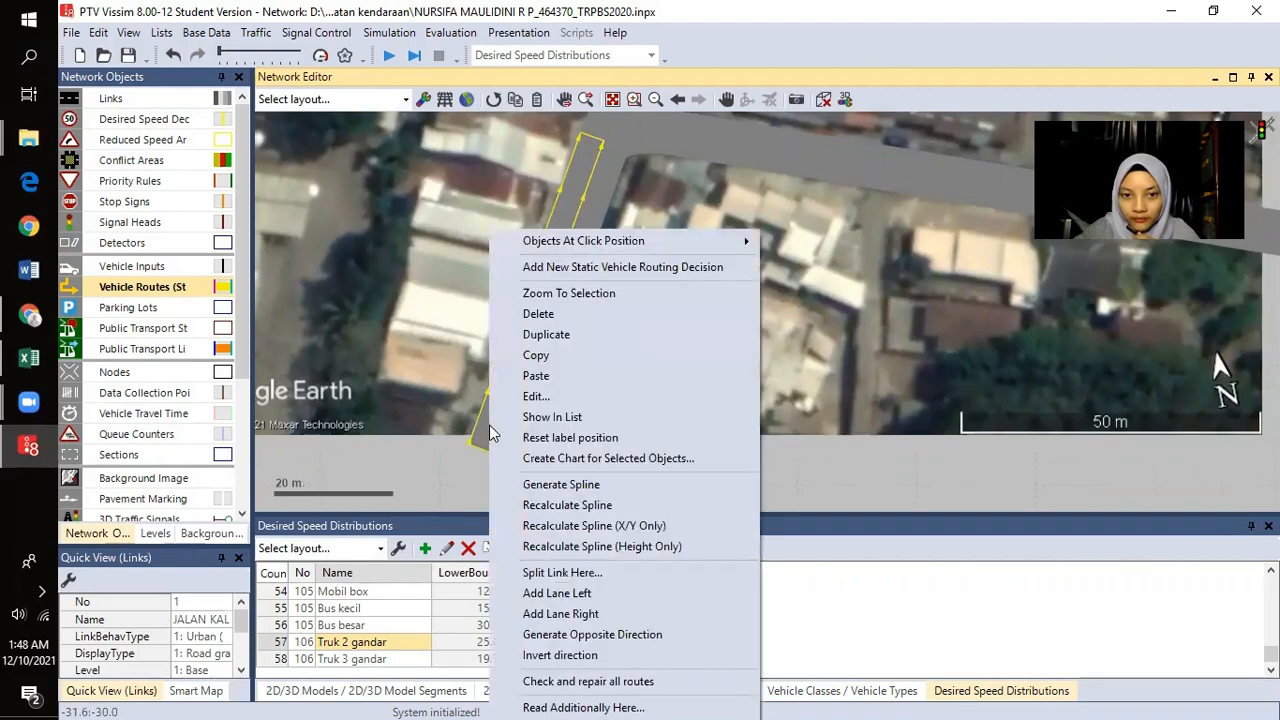
{"action": "left_click", "coordinate": [575, 268]}
- Place the straight-through route's destination near the northern end of the JALAN KALIURANG UTARA link, at about 53.3 m
{"action": "left_click_drag", "start_coordinate": [596, 175], "coordinate": [484, 398]}
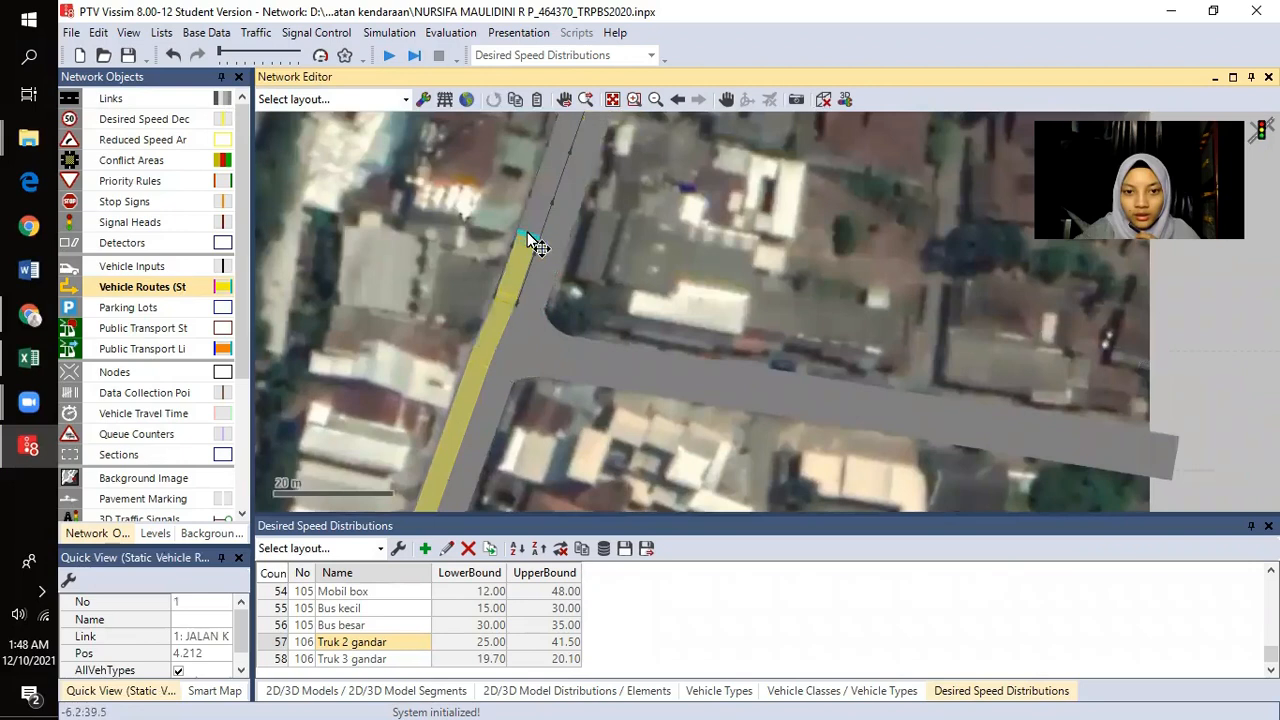
{"action": "scroll", "coordinate": [476, 362], "scroll_direction": "down", "scroll_amount": 1}
{"action": "scroll", "coordinate": [485, 380], "scroll_direction": "down", "scroll_amount": 4}
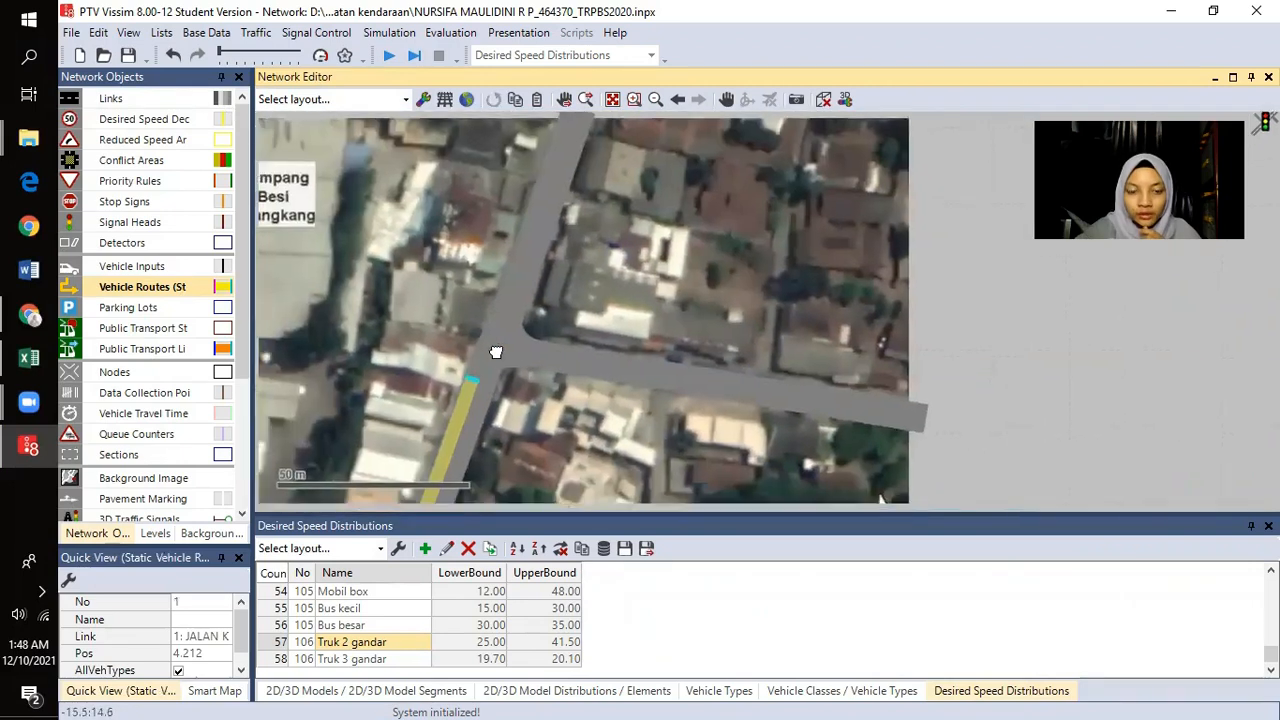
{"action": "scroll", "coordinate": [515, 388], "scroll_direction": "up", "scroll_amount": 3}
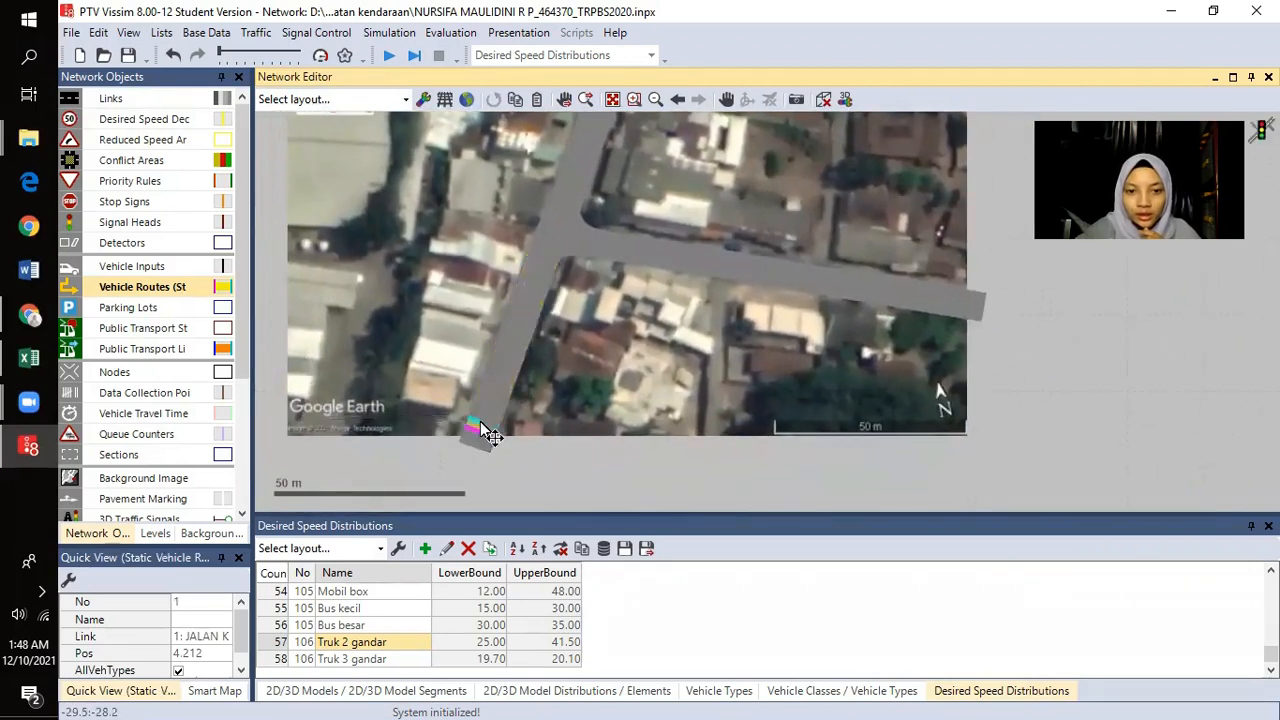
{"action": "scroll", "coordinate": [523, 371], "scroll_direction": "up", "scroll_amount": 2}
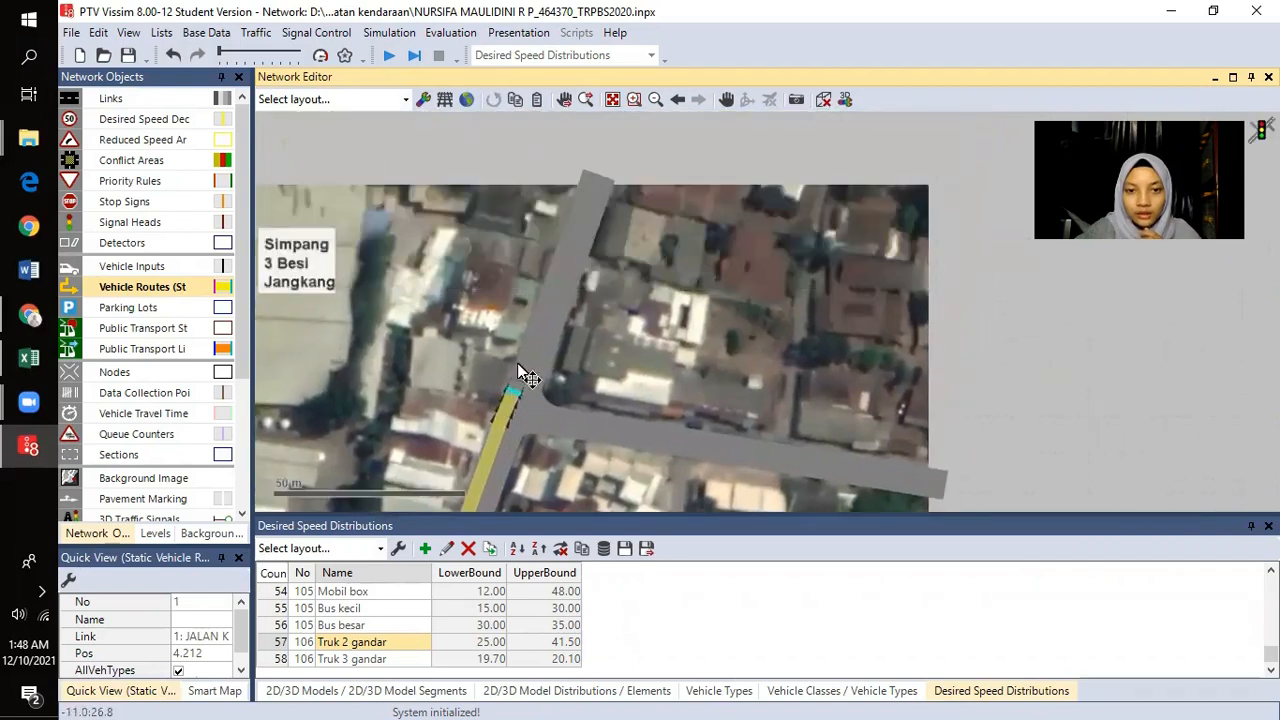
{"action": "scroll", "coordinate": [596, 201], "scroll_direction": "up", "scroll_amount": 2}
{"action": "left_click", "coordinate": [581, 196]}
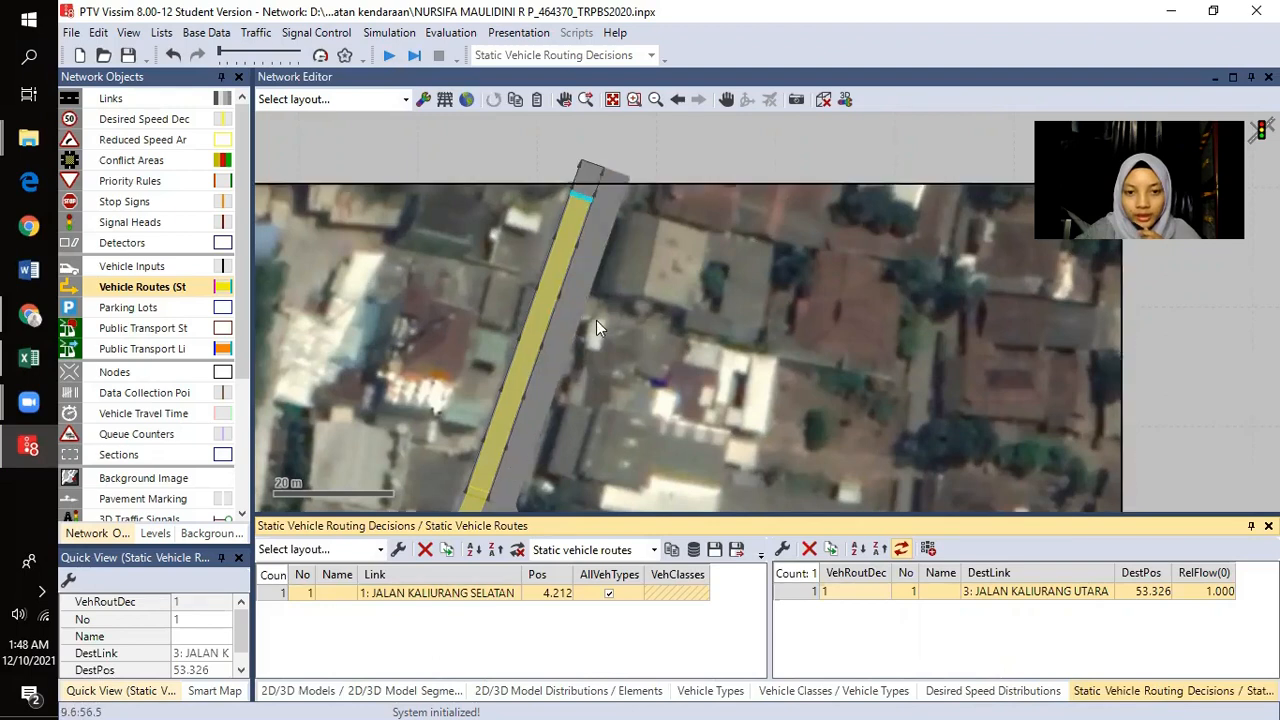
{"action": "scroll", "coordinate": [579, 400], "scroll_direction": "down", "scroll_amount": 3}
{"action": "scroll", "coordinate": [580, 405], "scroll_direction": "down", "scroll_amount": 2}
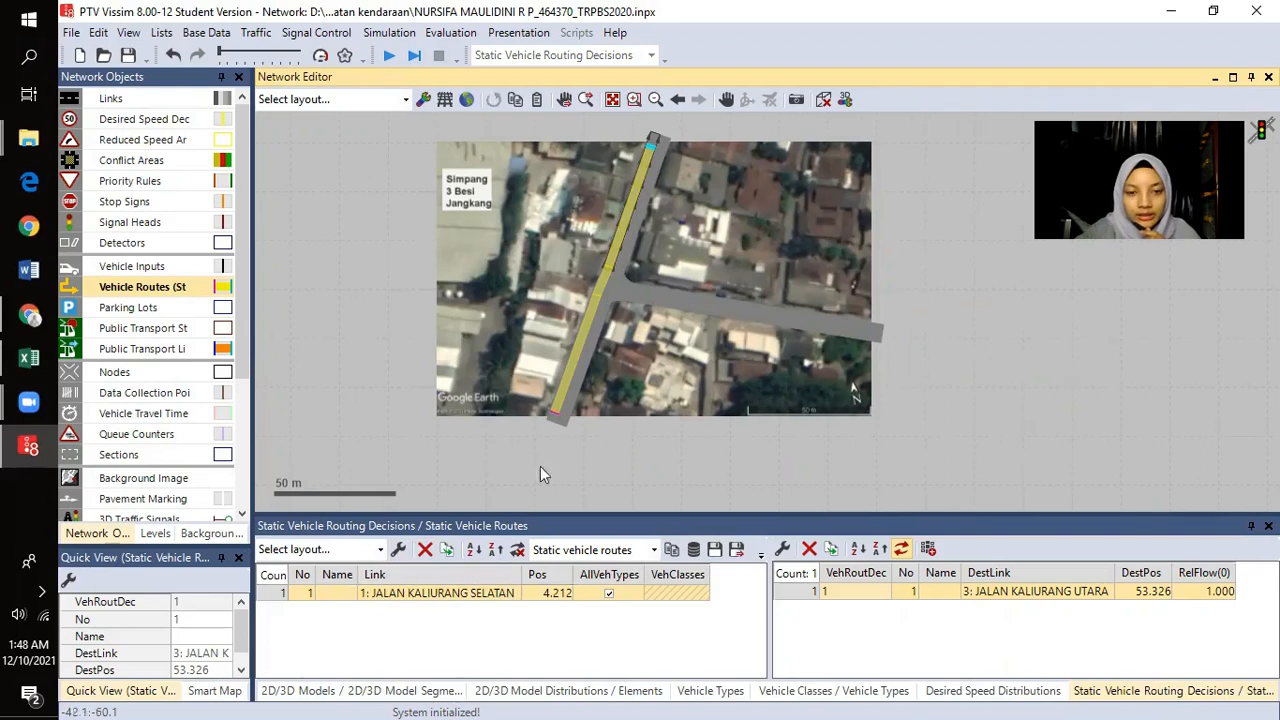
{"action": "left_click_drag", "start_coordinate": [576, 420], "coordinate": [547, 449]}
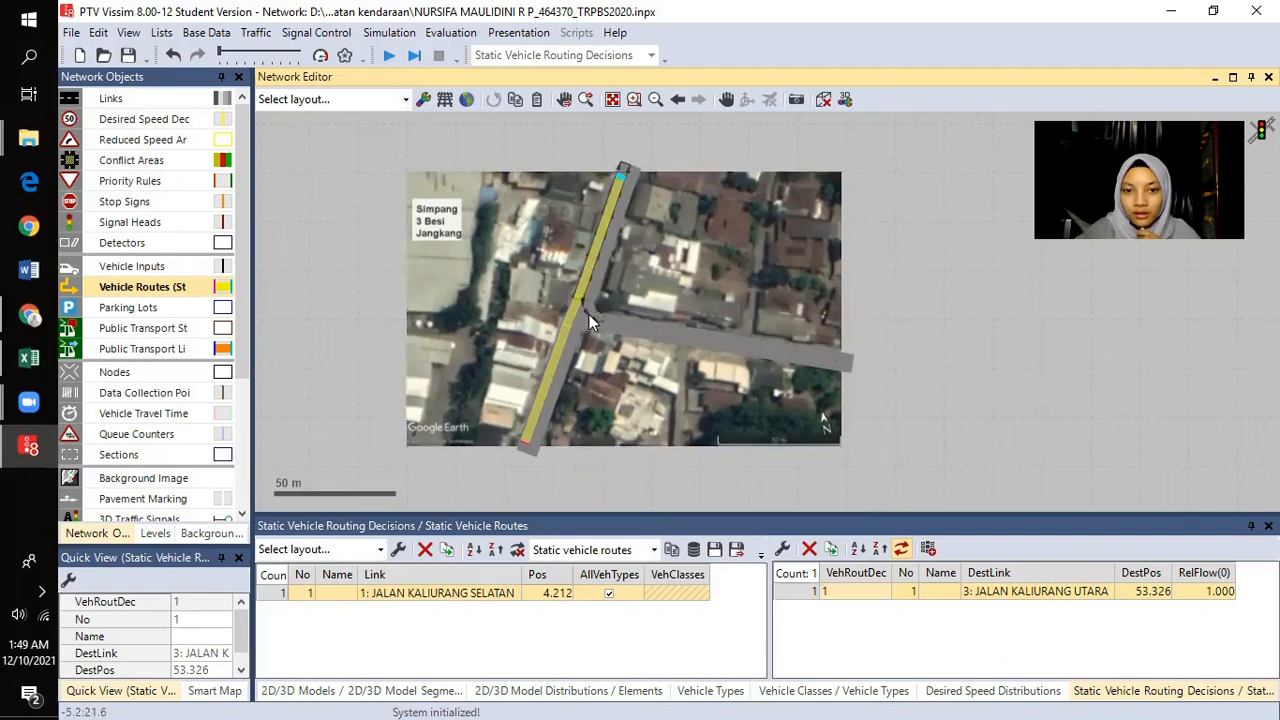
- Add a second routing decision on JALAN KALIURANG SELATAN at about 4.1 m, with a route ending on JALAN BESI JANGKANG at about 100.4 m
{"action": "scroll", "coordinate": [585, 314], "scroll_direction": "up", "scroll_amount": 3}
{"action": "scroll", "coordinate": [562, 389], "scroll_direction": "down", "scroll_amount": 3}
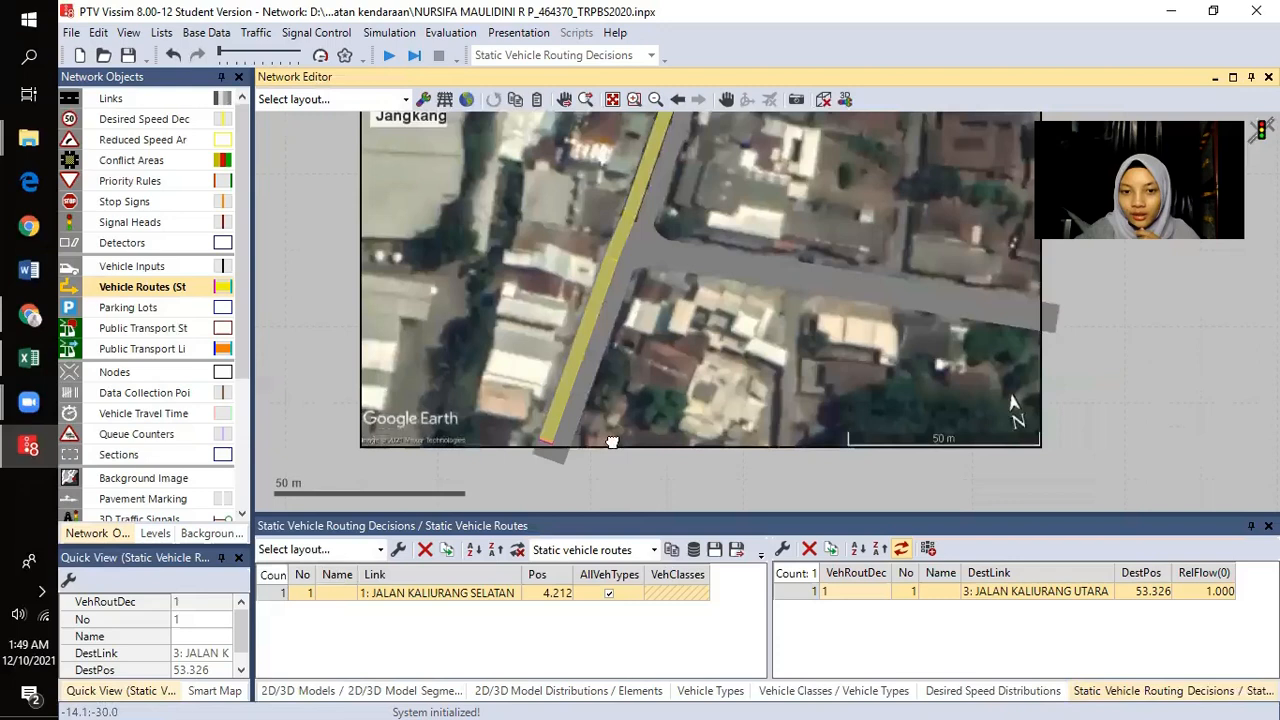
{"action": "left_click_drag", "start_coordinate": [611, 443], "coordinate": [568, 440]}
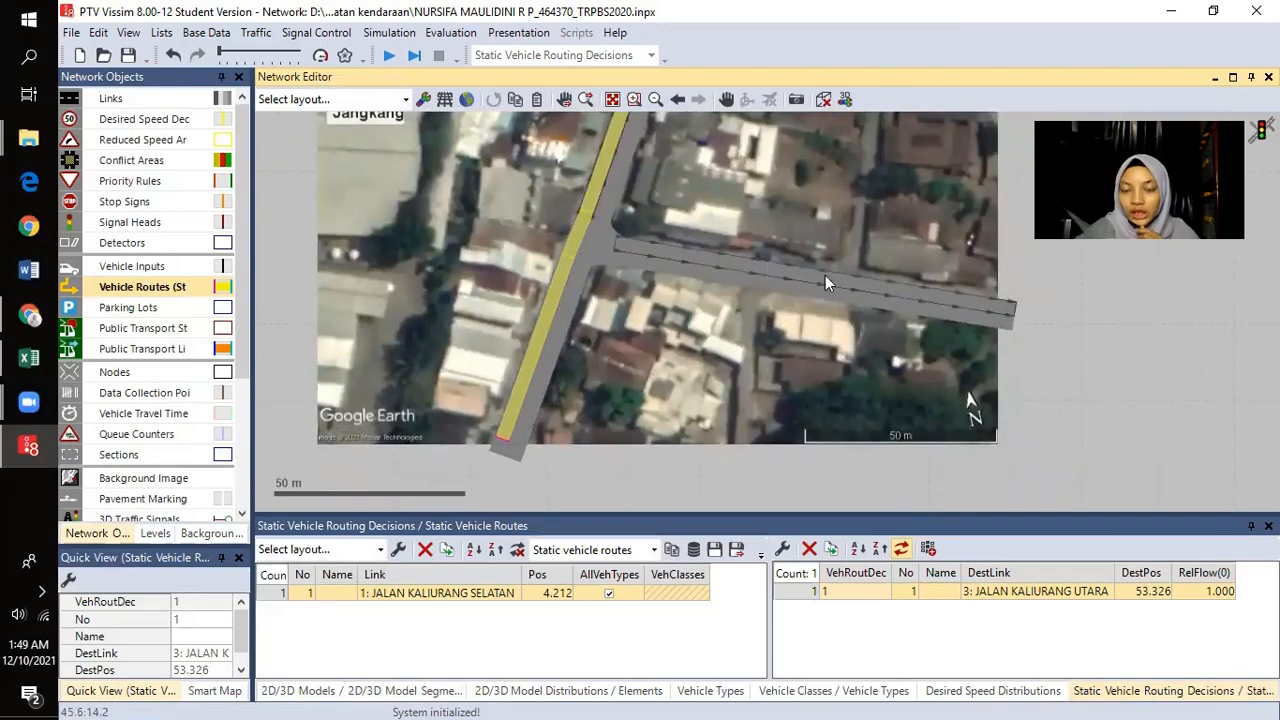
{"action": "right_click", "coordinate": [503, 448]}
{"action": "left_click", "coordinate": [533, 455]}
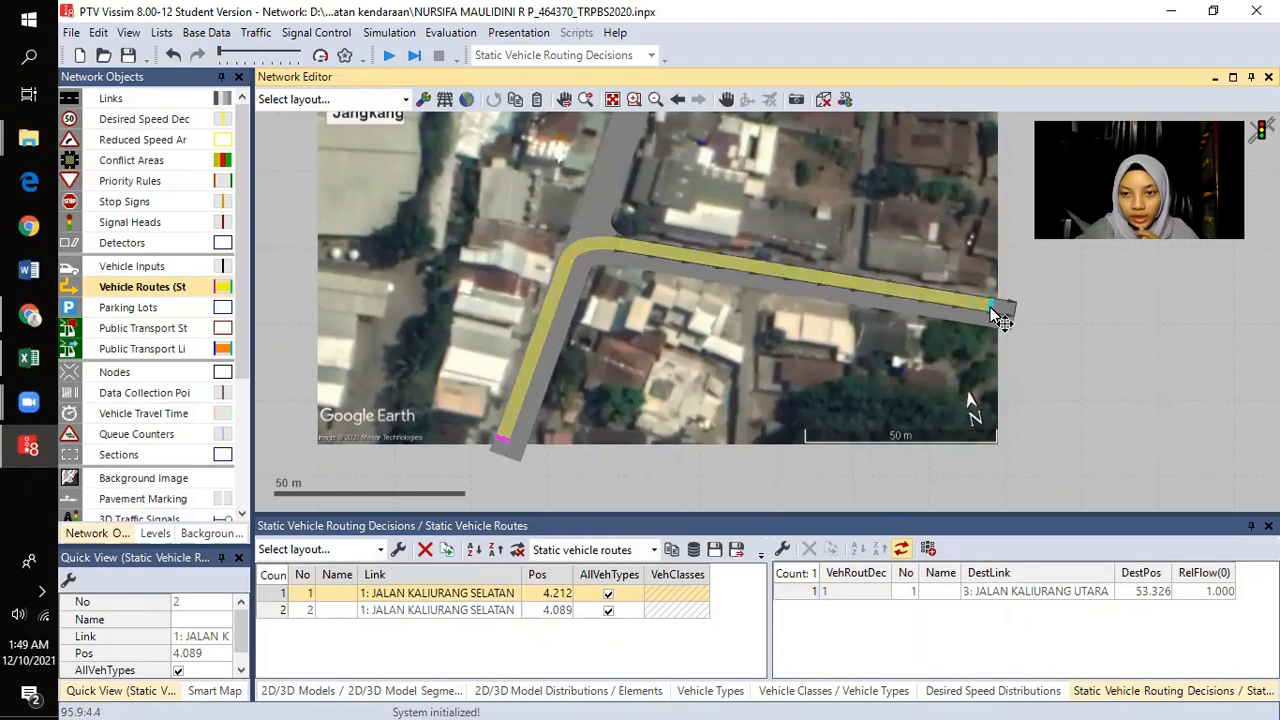
{"action": "left_click", "coordinate": [995, 312]}
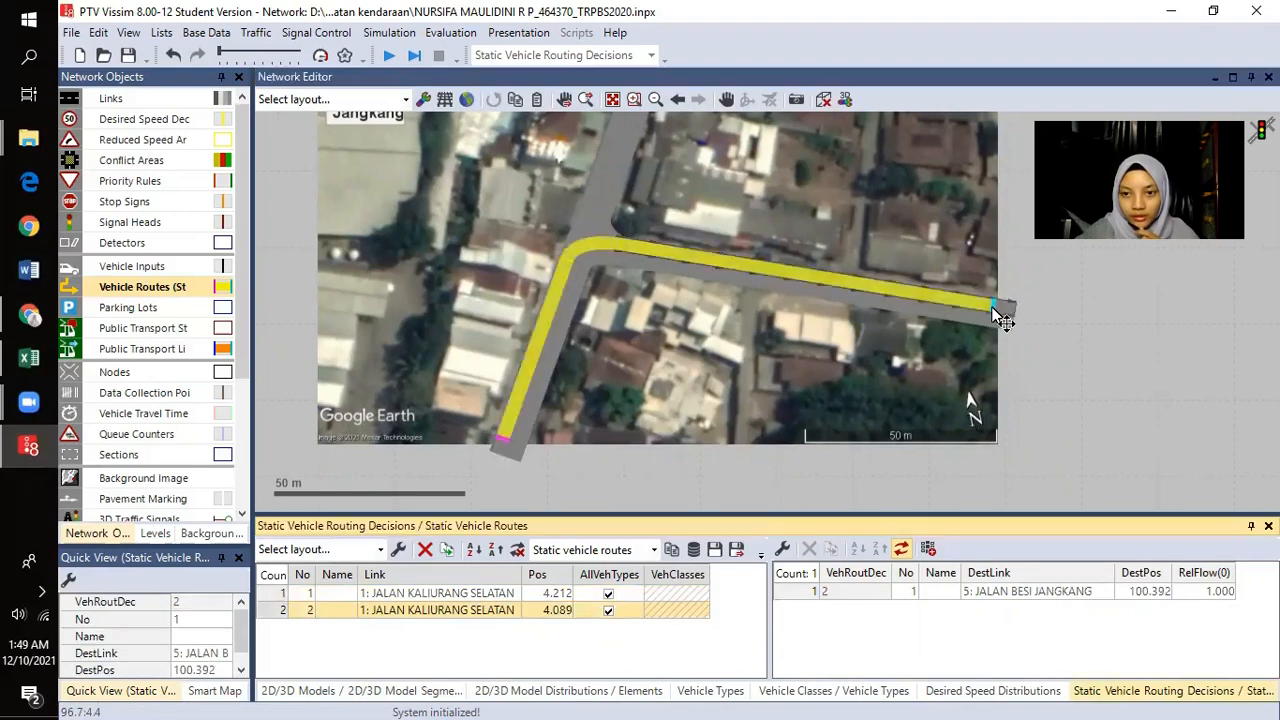
- Delete the second routing decision on JALAN KALIURANG SELATAN and display the remaining route to JALAN KALIURANG UTARA
{"action": "left_click_drag", "start_coordinate": [598, 338], "coordinate": [586, 345]}
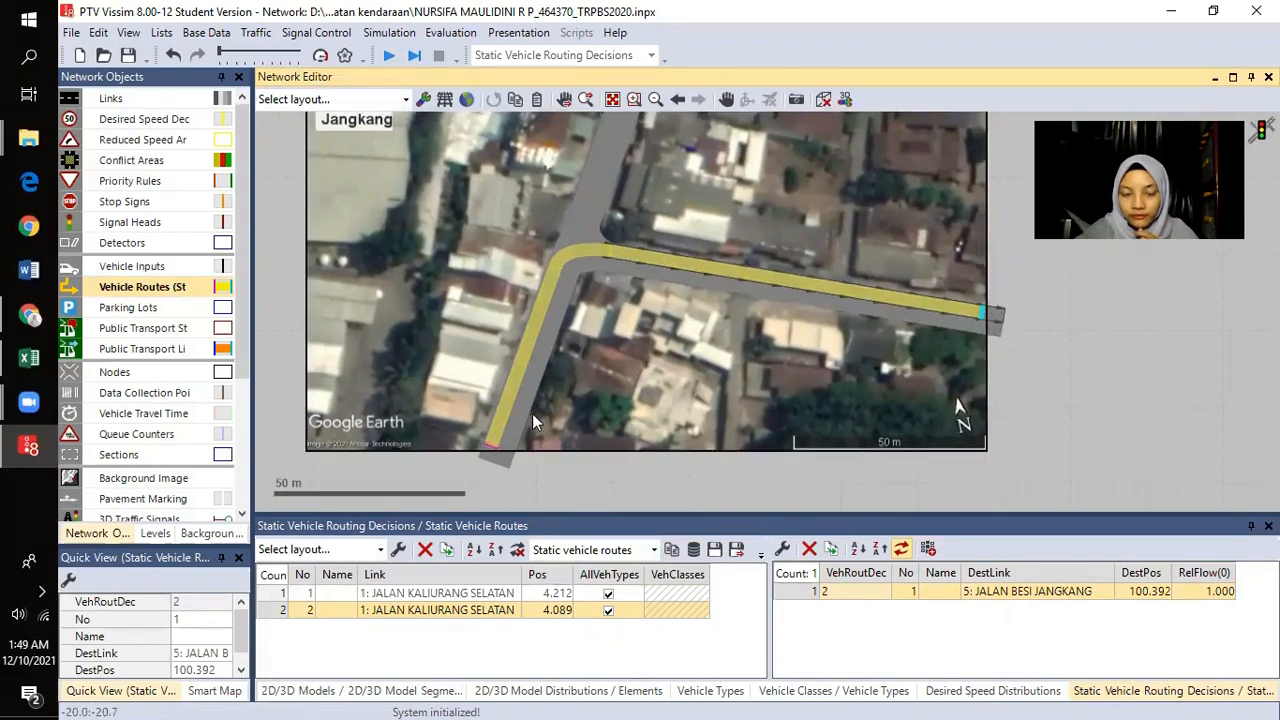
{"action": "right_click", "coordinate": [410, 612]}
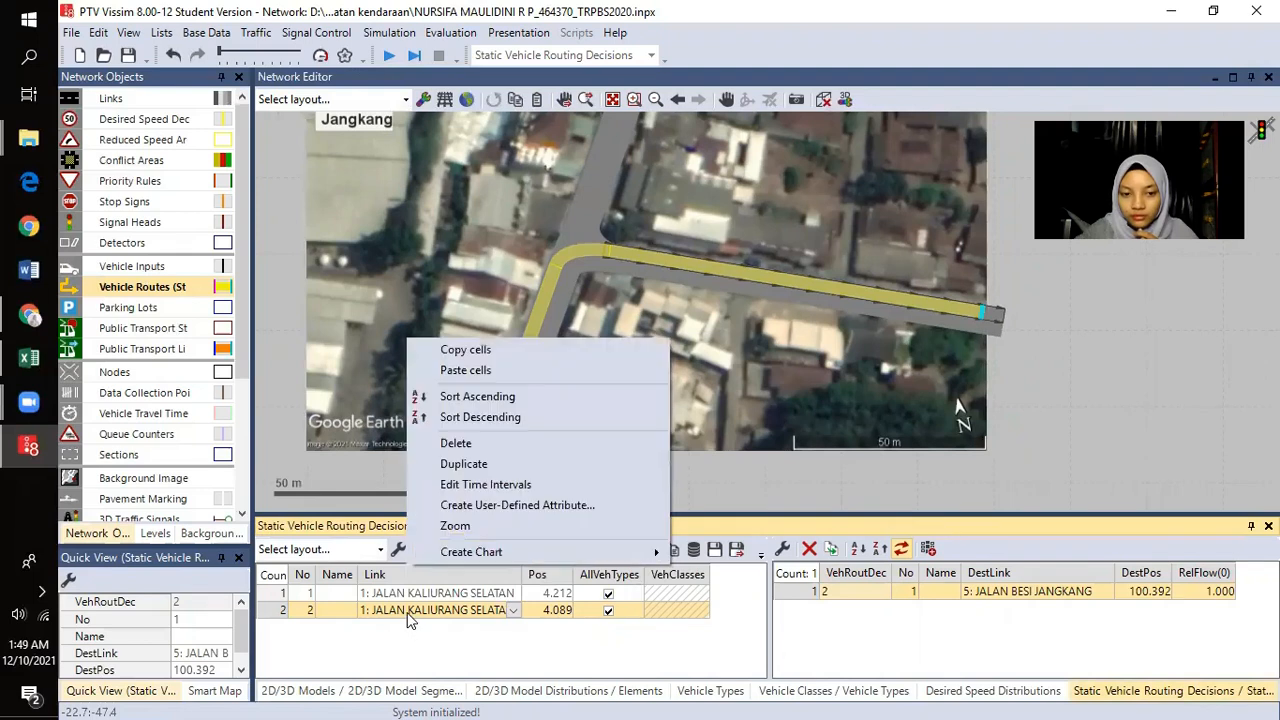
{"action": "left_click", "coordinate": [456, 443]}
{"action": "left_click", "coordinate": [445, 595]}
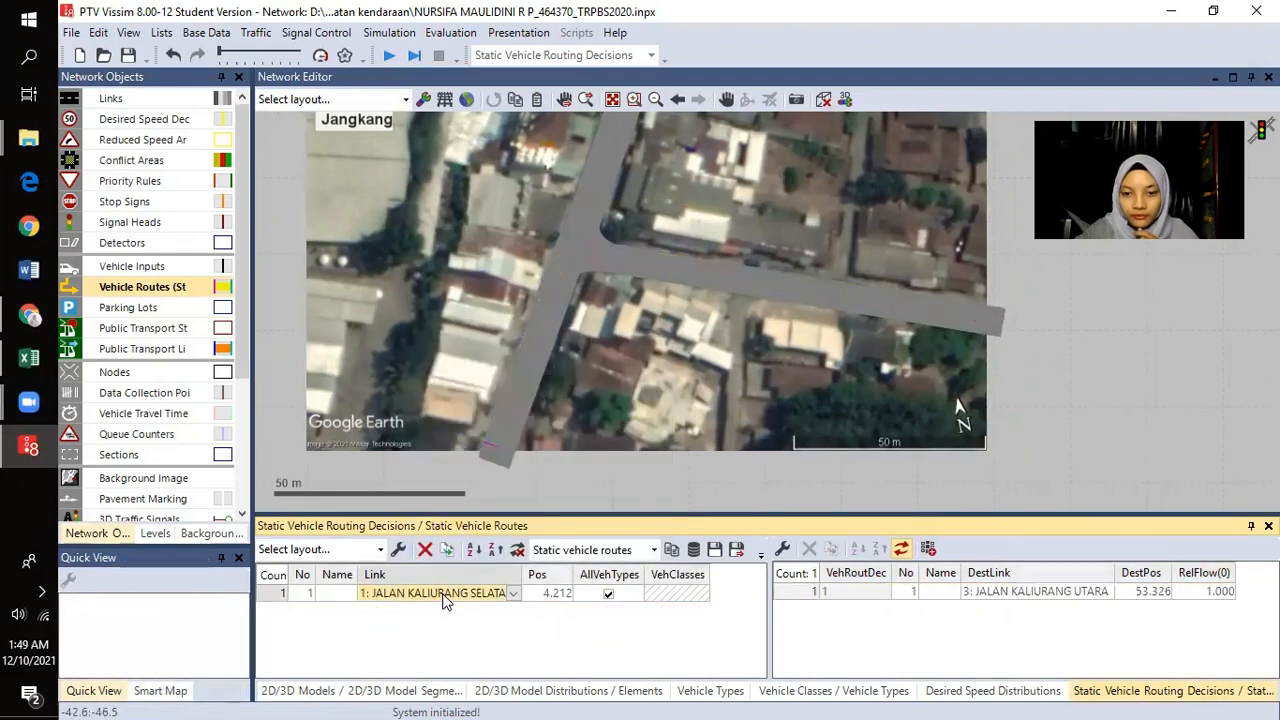
{"action": "left_click", "coordinate": [1060, 597]}
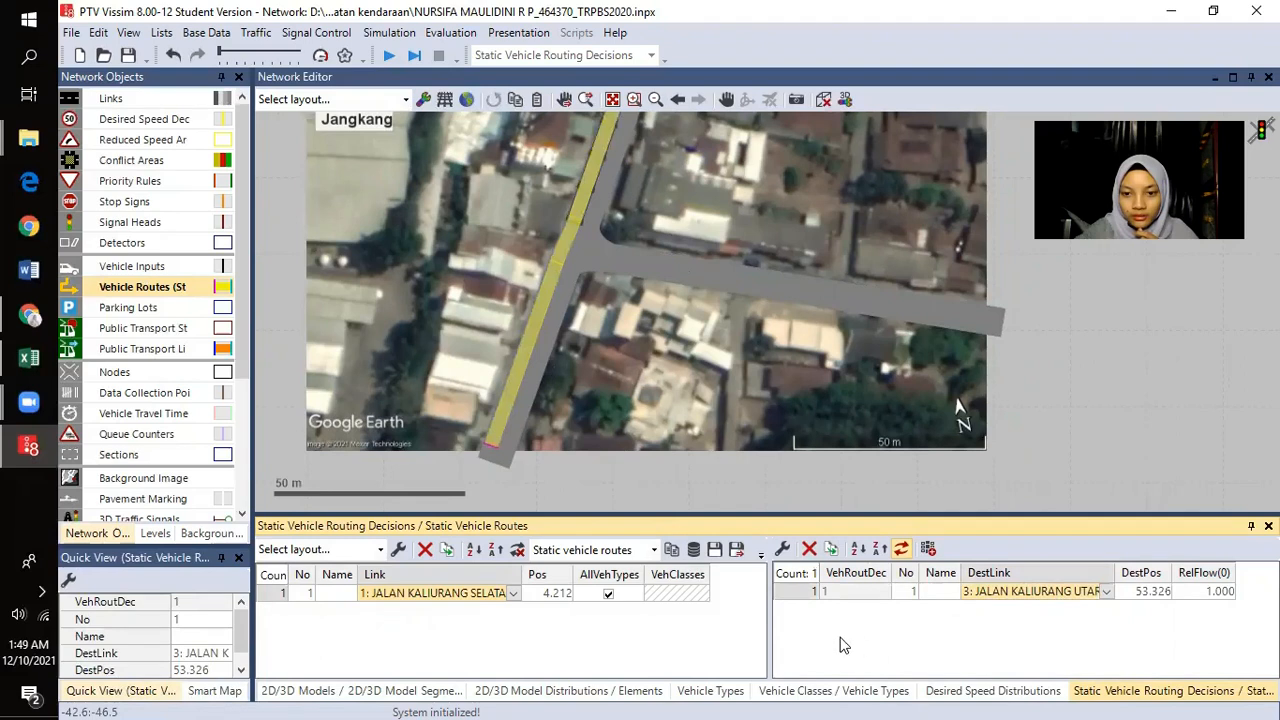
- Delete the static route to JALAN KALIURANG UTARA together with its routing decision on JALAN KALIURANG SELATAN
{"action": "left_click_drag", "start_coordinate": [535, 435], "coordinate": [545, 434]}
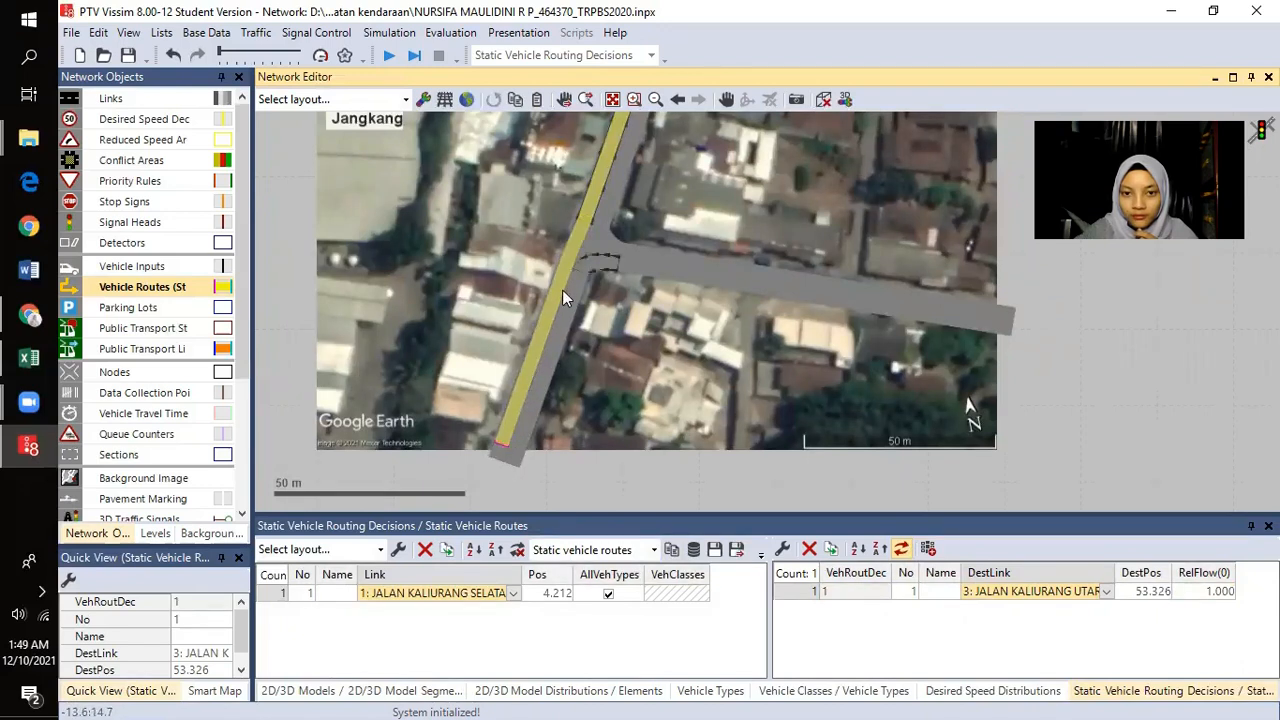
{"action": "left_click", "coordinate": [463, 660]}
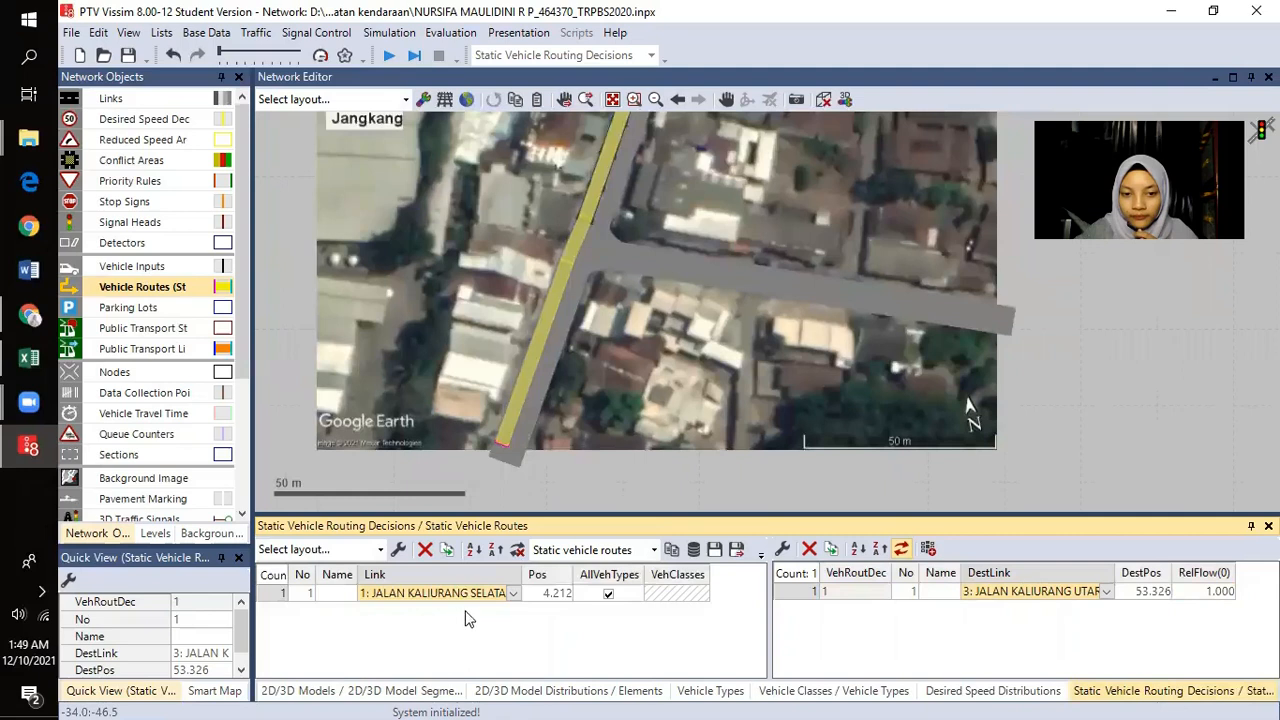
{"action": "left_click", "coordinate": [1009, 593]}
{"action": "left_click", "coordinate": [882, 621]}
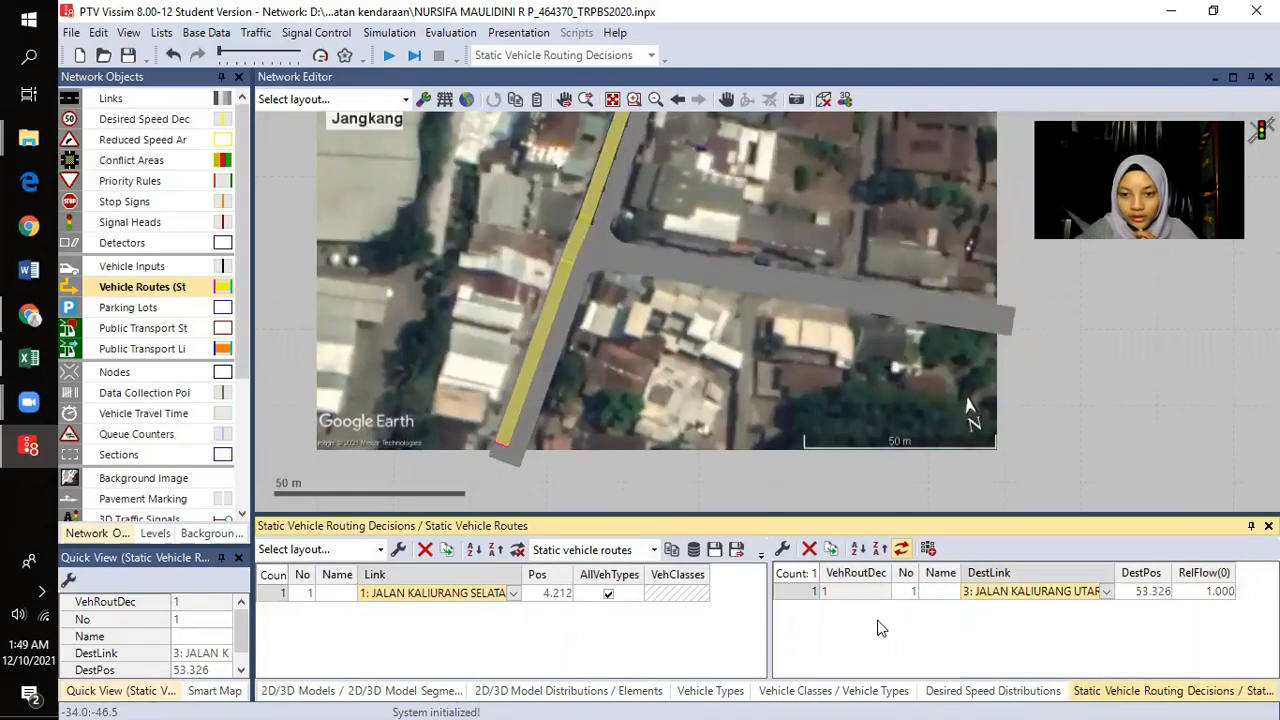
{"action": "left_click", "coordinate": [798, 596]}
{"action": "key", "text": "Delete"}
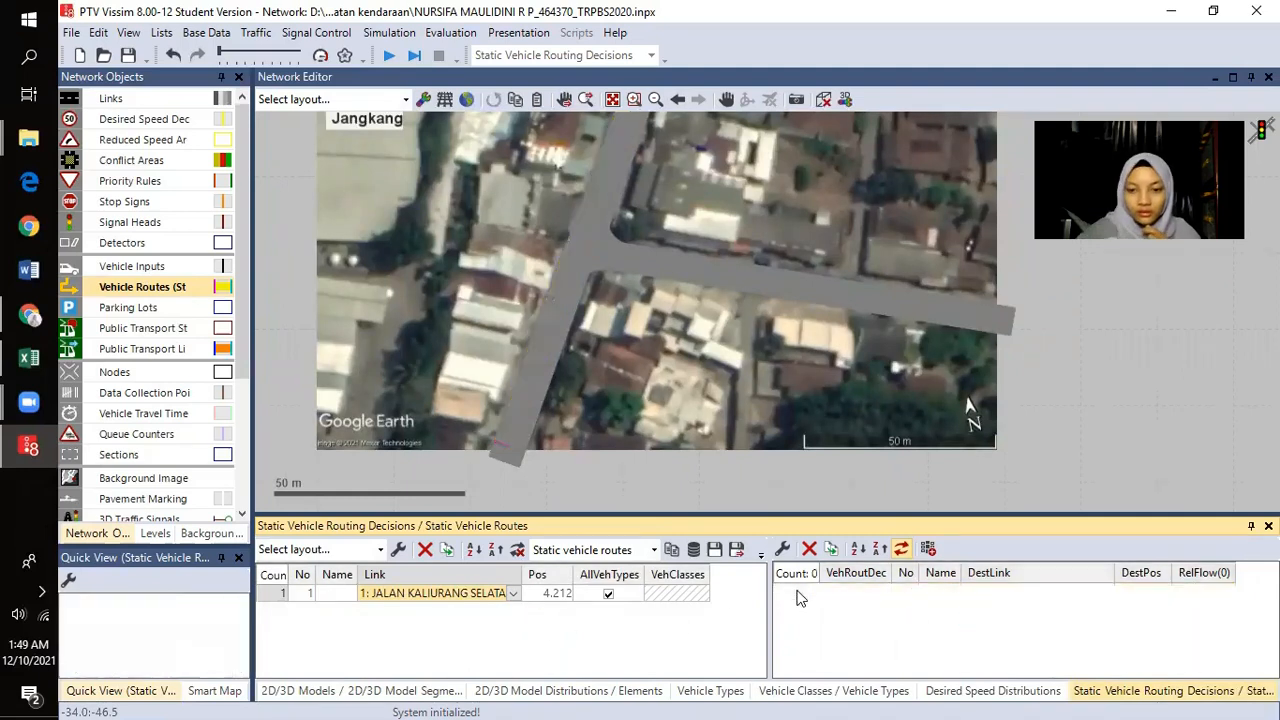
{"action": "left_click", "coordinate": [268, 600]}
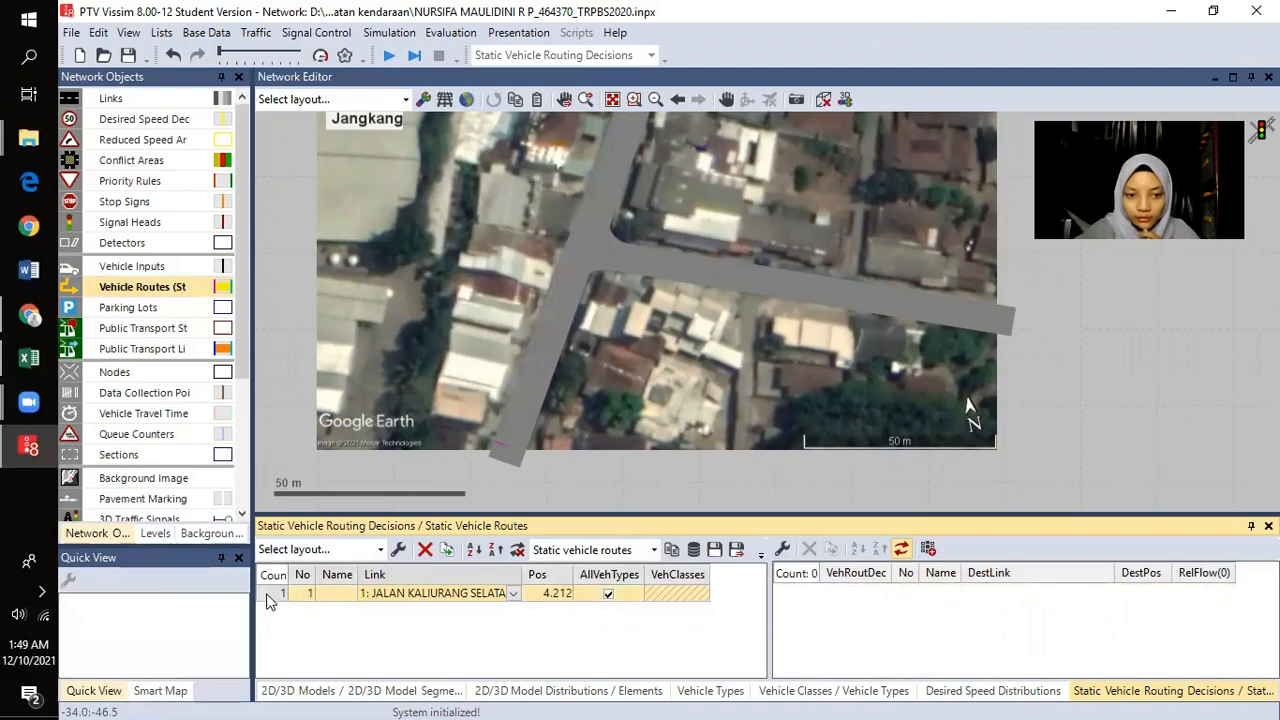
{"action": "key", "text": "Delete"}
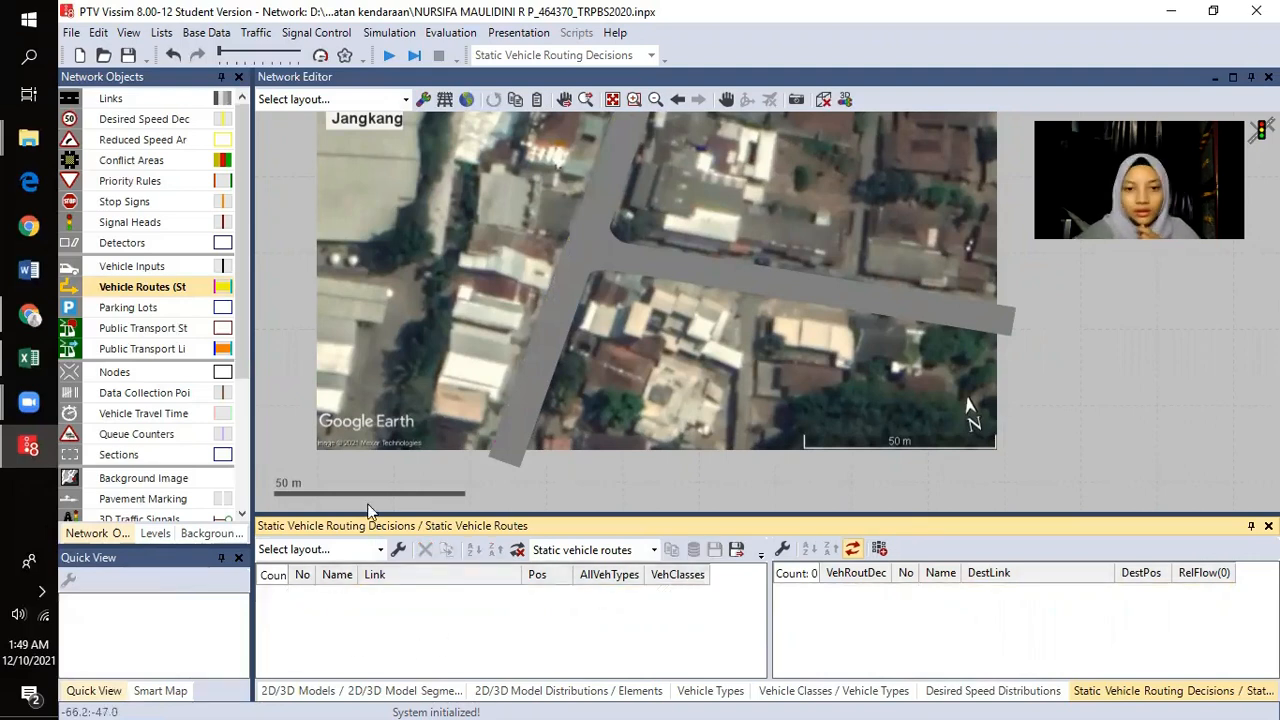
- Add a new static vehicle routing decision on the JALAN KALIURANG SELATAN link, about 3.2 m from its southern start
{"action": "left_click_drag", "start_coordinate": [541, 391], "coordinate": [566, 399]}
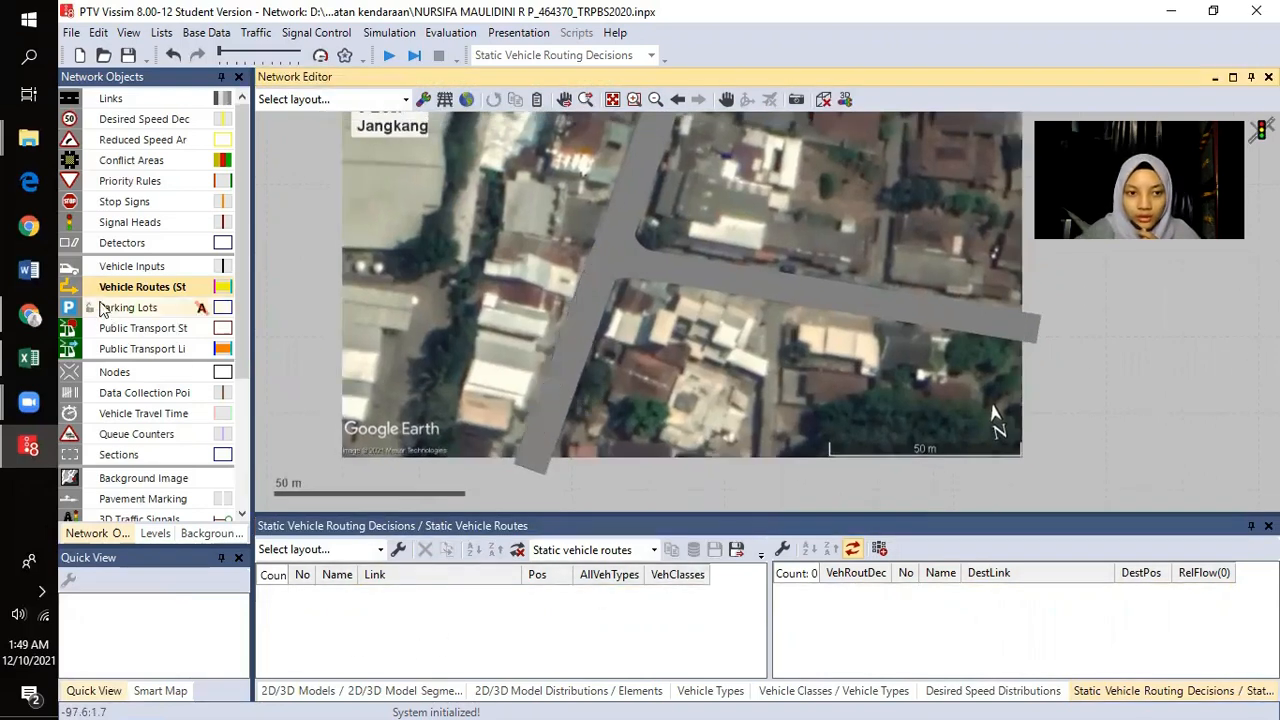
{"action": "left_click", "coordinate": [545, 402]}
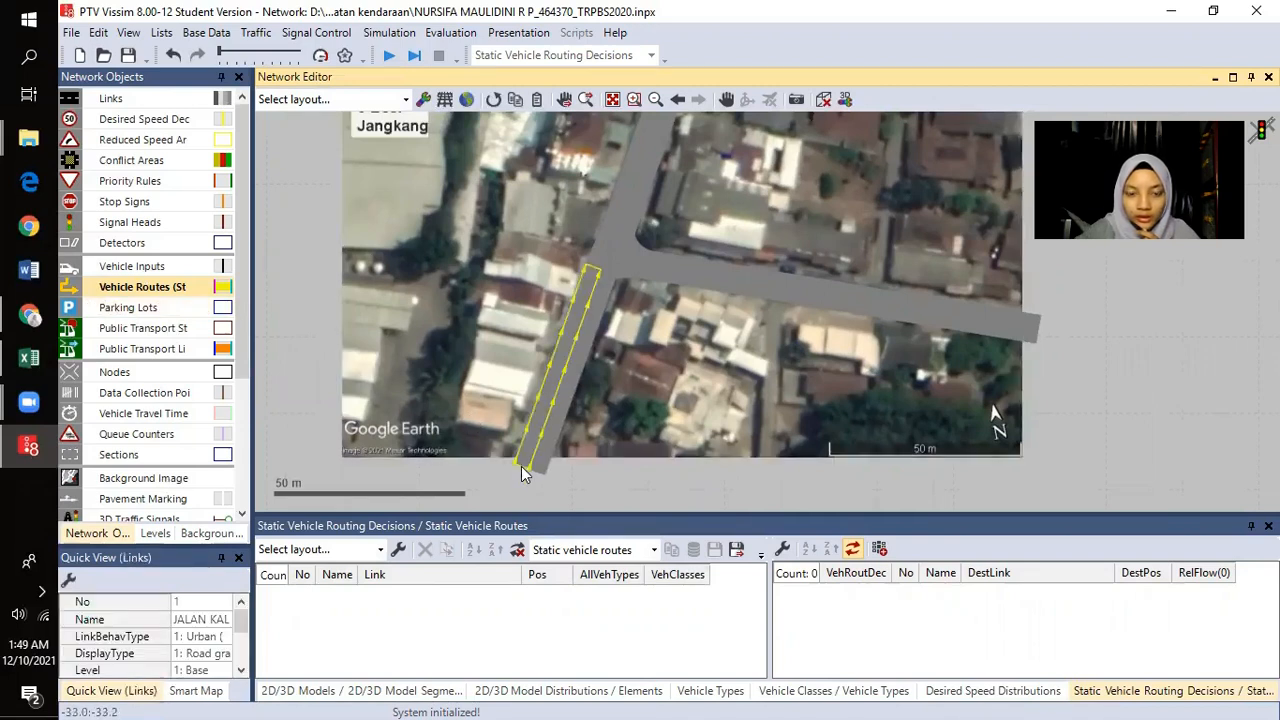
{"action": "scroll", "coordinate": [522, 470], "scroll_direction": "up", "scroll_amount": 3}
{"action": "right_click", "coordinate": [532, 445]}
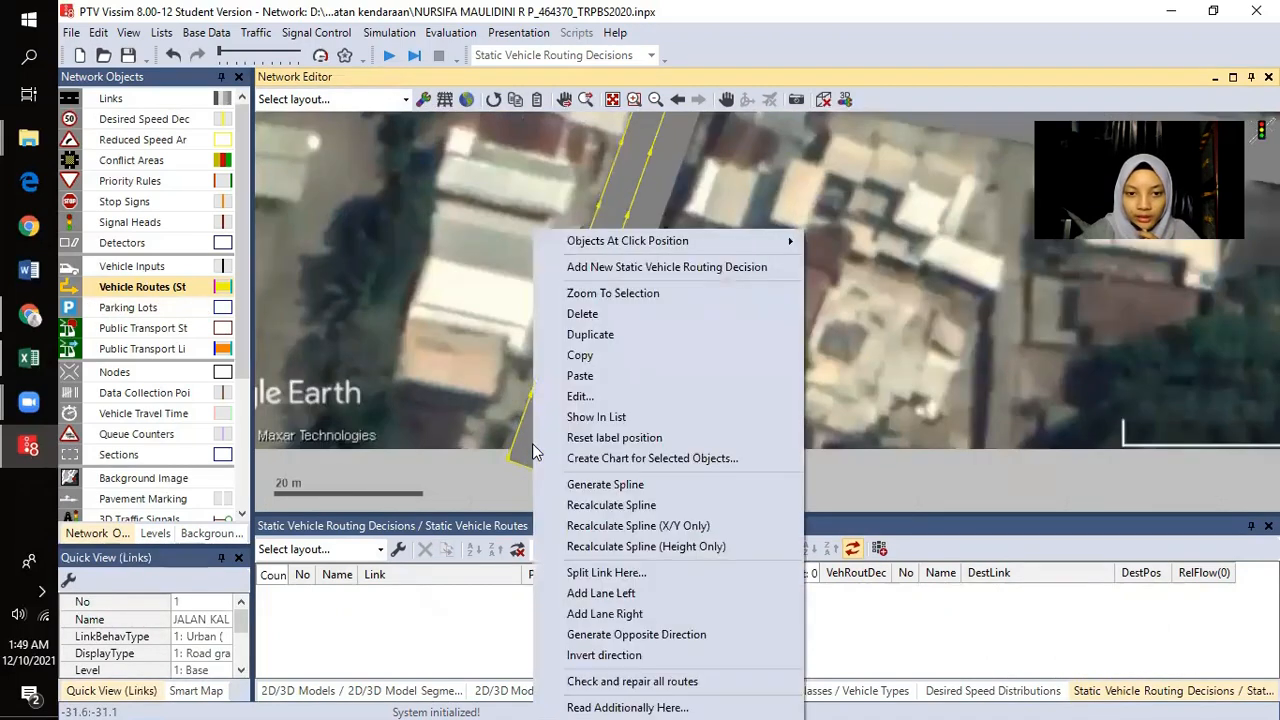
{"action": "left_click", "coordinate": [600, 268]}
{"action": "scroll", "coordinate": [667, 233], "scroll_direction": "down", "scroll_amount": 3}
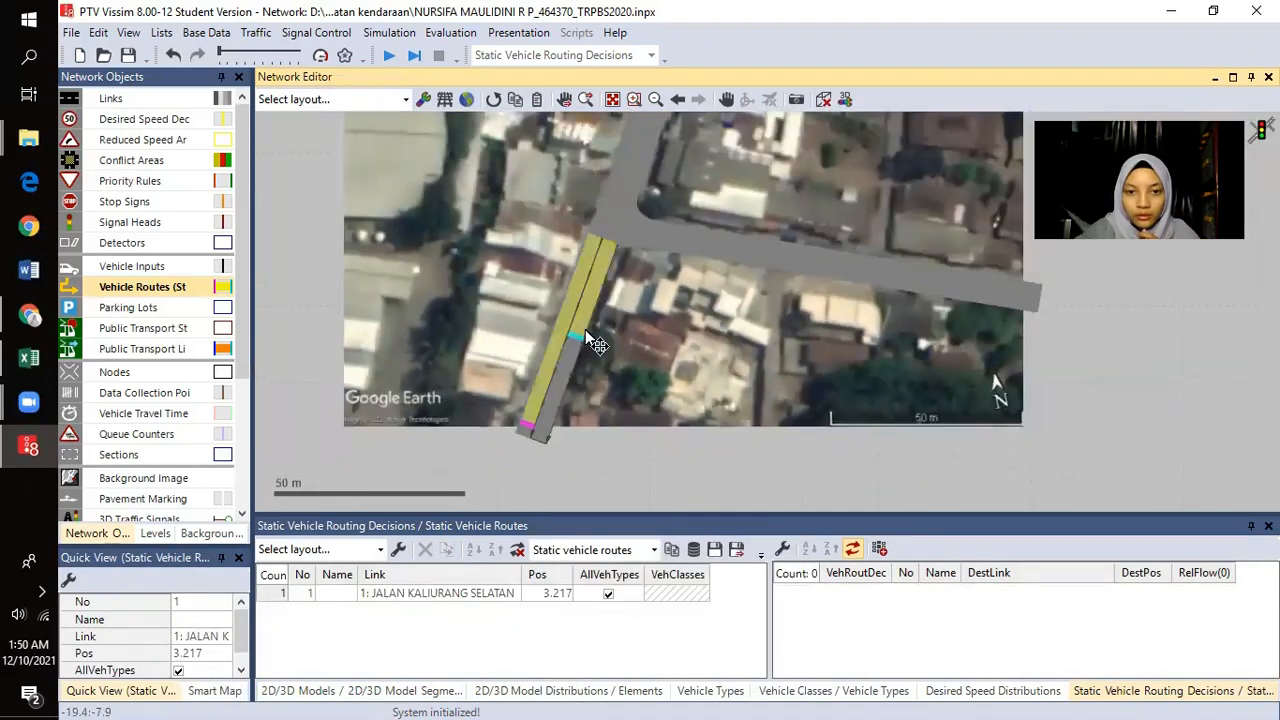
- Place the straight-through route's destination near the northern end of the JALAN KALIURANG UTARA link, at about 53.4 m
{"action": "scroll", "coordinate": [580, 212], "scroll_direction": "up", "scroll_amount": 2}
{"action": "left_click", "coordinate": [575, 215]}
{"action": "scroll", "coordinate": [568, 207], "scroll_direction": "up", "scroll_amount": 3}
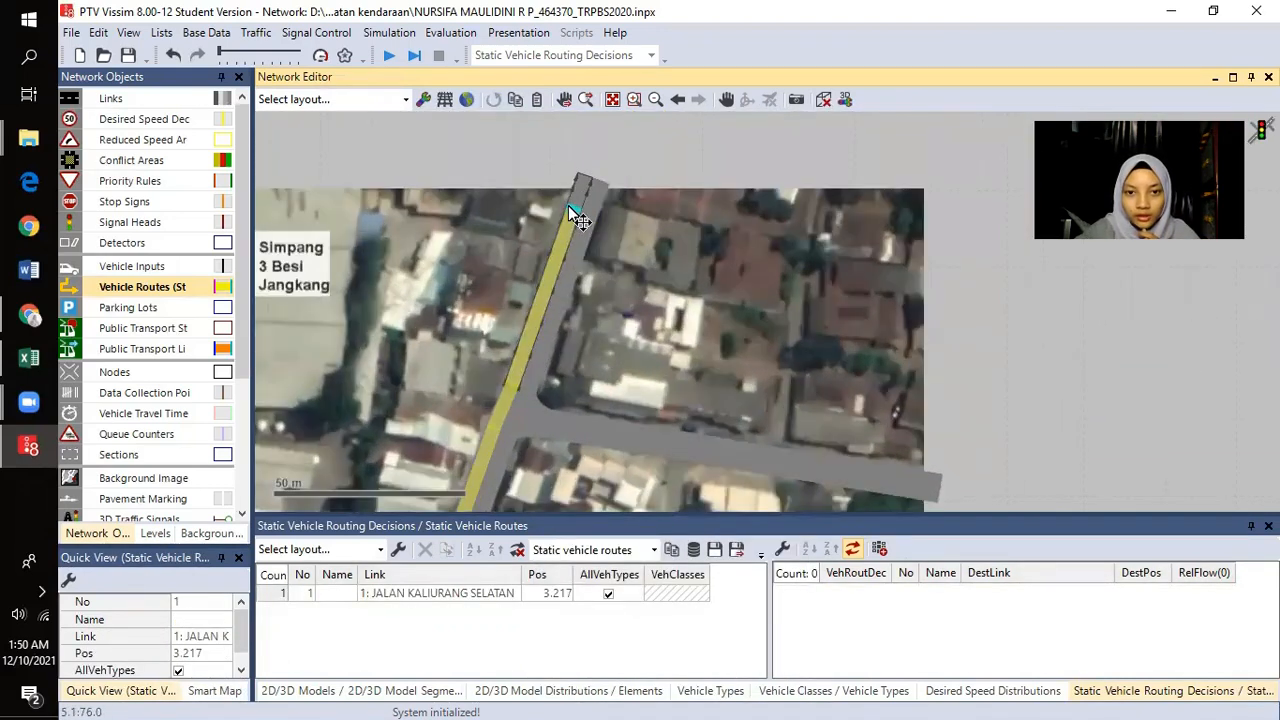
{"action": "scroll", "coordinate": [585, 220], "scroll_direction": "up", "scroll_amount": 2}
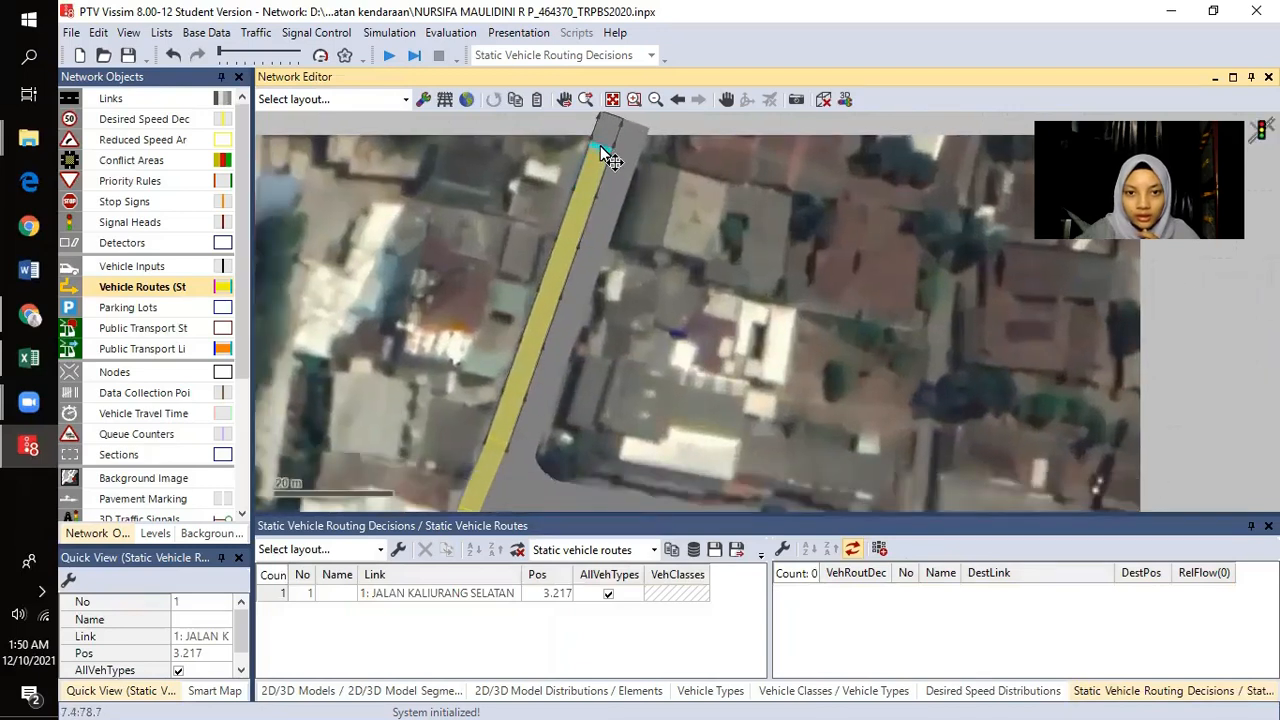
{"action": "left_click", "coordinate": [599, 152]}
{"action": "scroll", "coordinate": [630, 465], "scroll_direction": "down", "scroll_amount": 3}
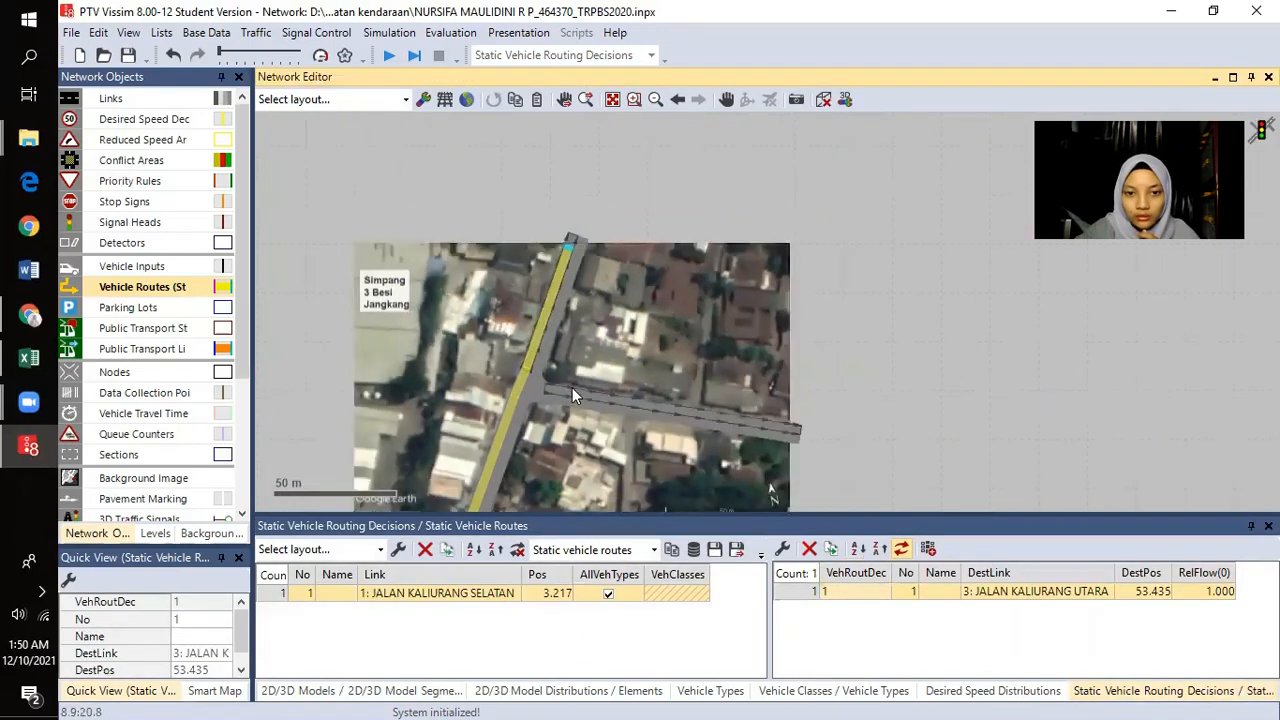
- From the same routing decision, add a right-turn route ending near the eastern end of JALAN BESI JANGKANG, at about 99.4 m
{"action": "scroll", "coordinate": [542, 400], "scroll_direction": "up", "scroll_amount": 4}
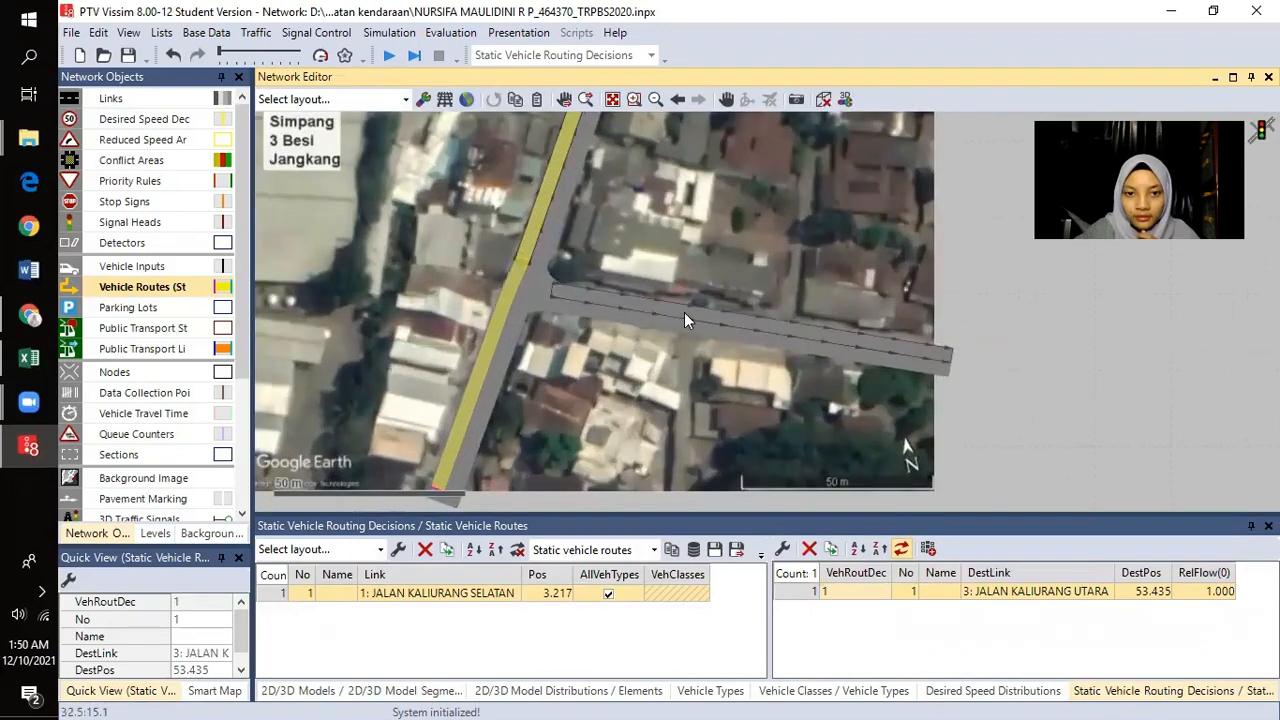
{"action": "left_click_drag", "start_coordinate": [581, 386], "coordinate": [587, 360]}
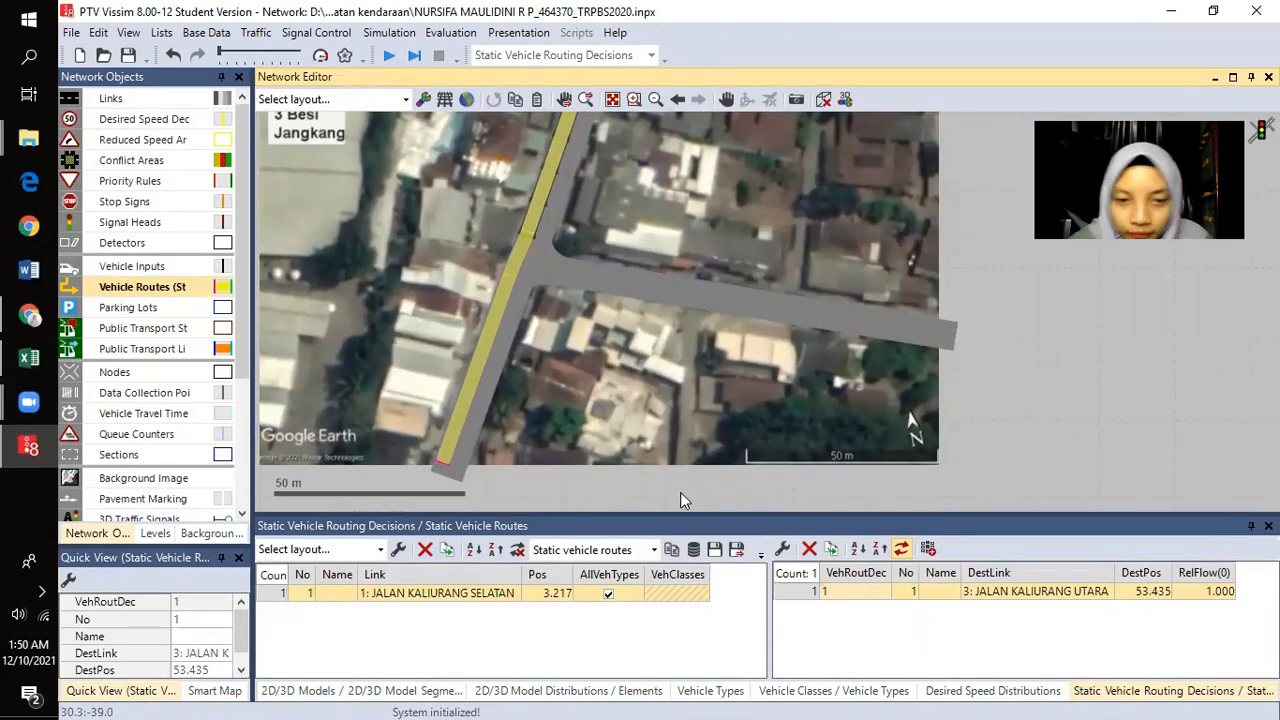
{"action": "left_click_drag", "start_coordinate": [579, 428], "coordinate": [650, 386]}
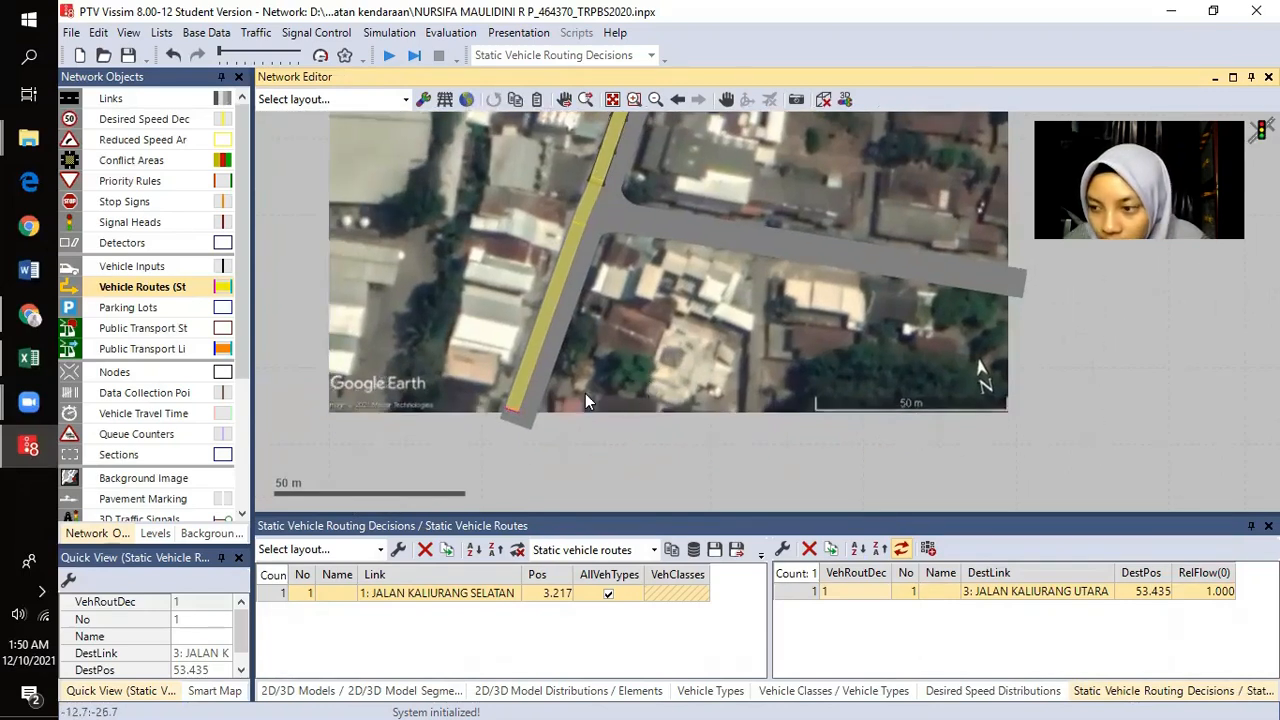
{"action": "left_click", "coordinate": [512, 412]}
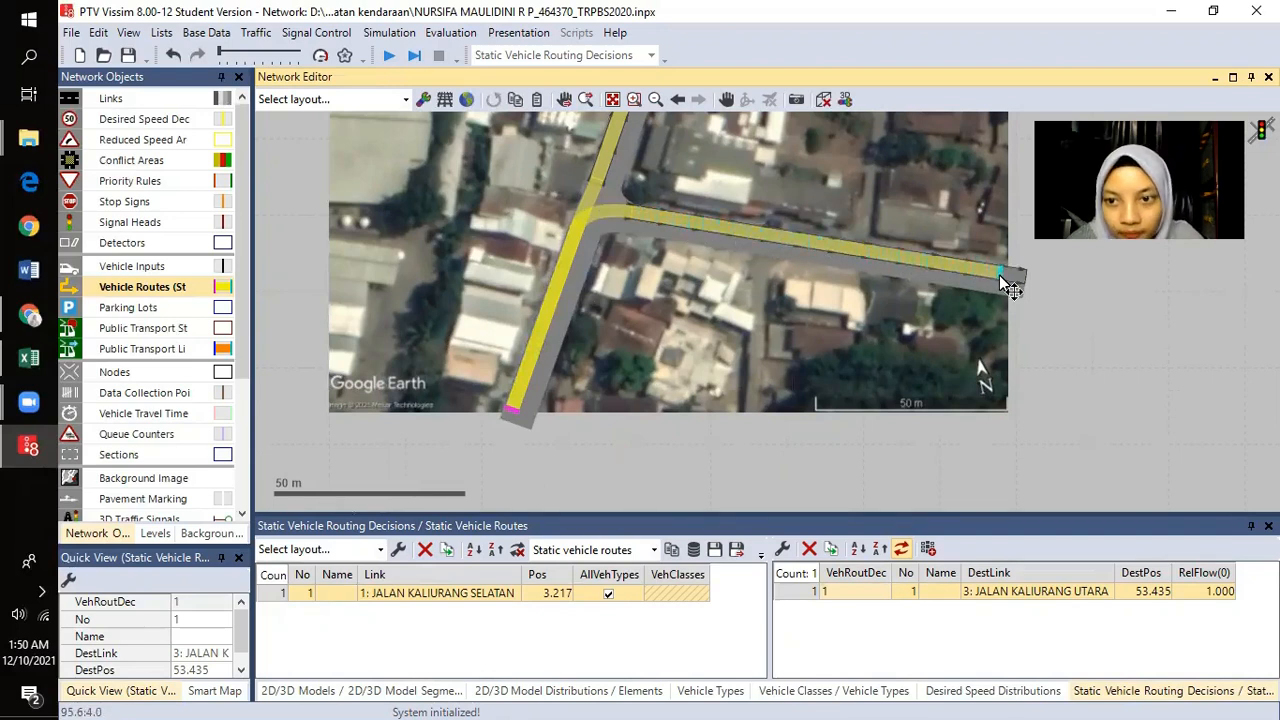
{"action": "right_click", "coordinate": [999, 275]}
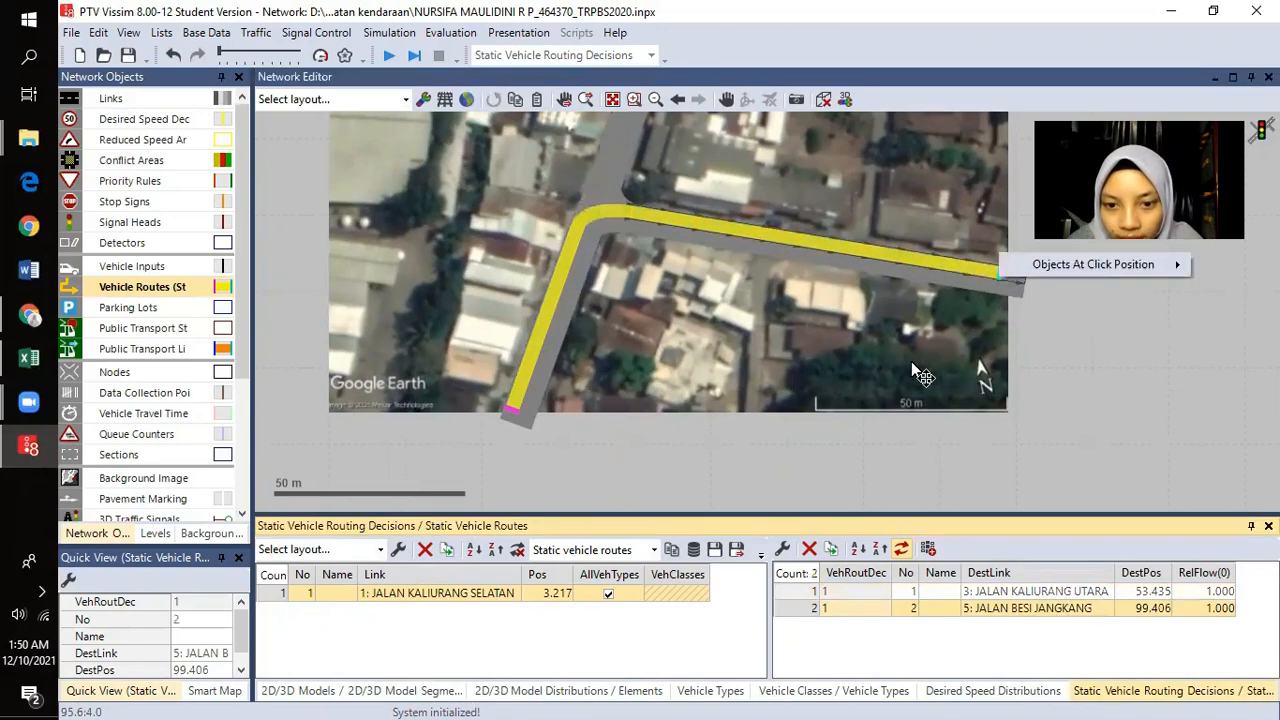
{"action": "mouse_move", "coordinate": [1081, 265]}
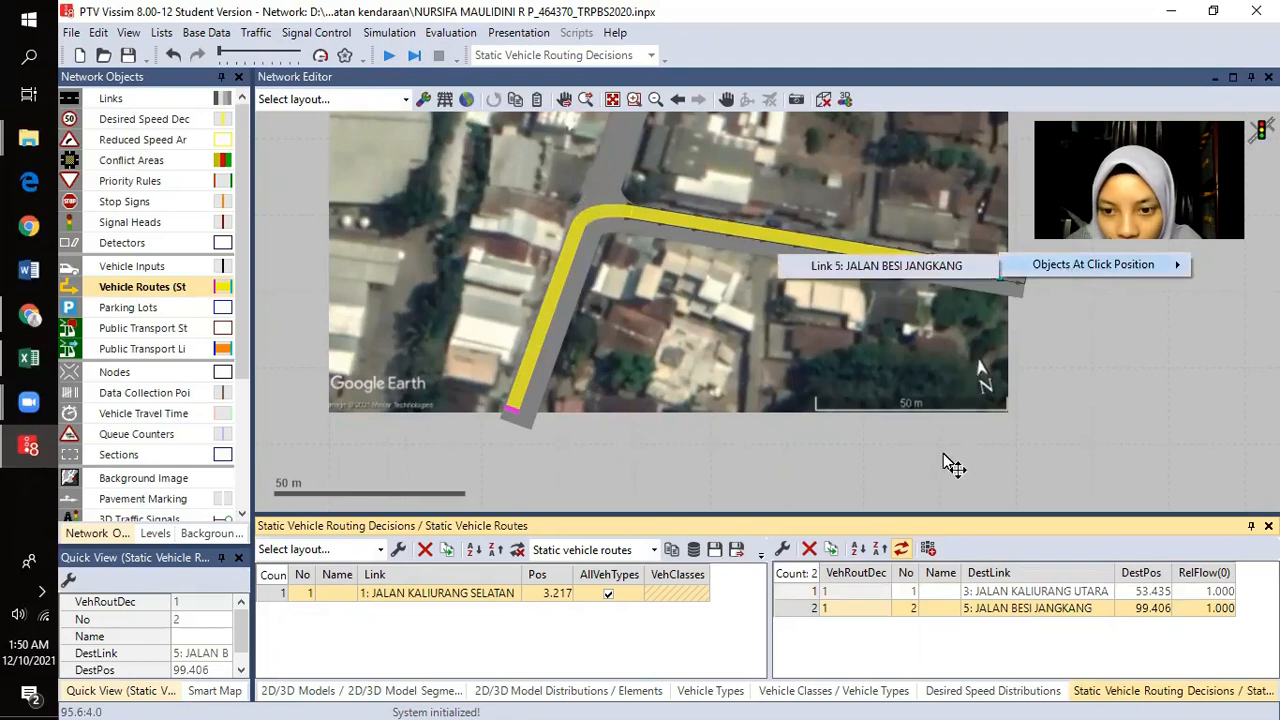
{"action": "scroll", "coordinate": [1058, 384], "scroll_direction": "down", "scroll_amount": 1}
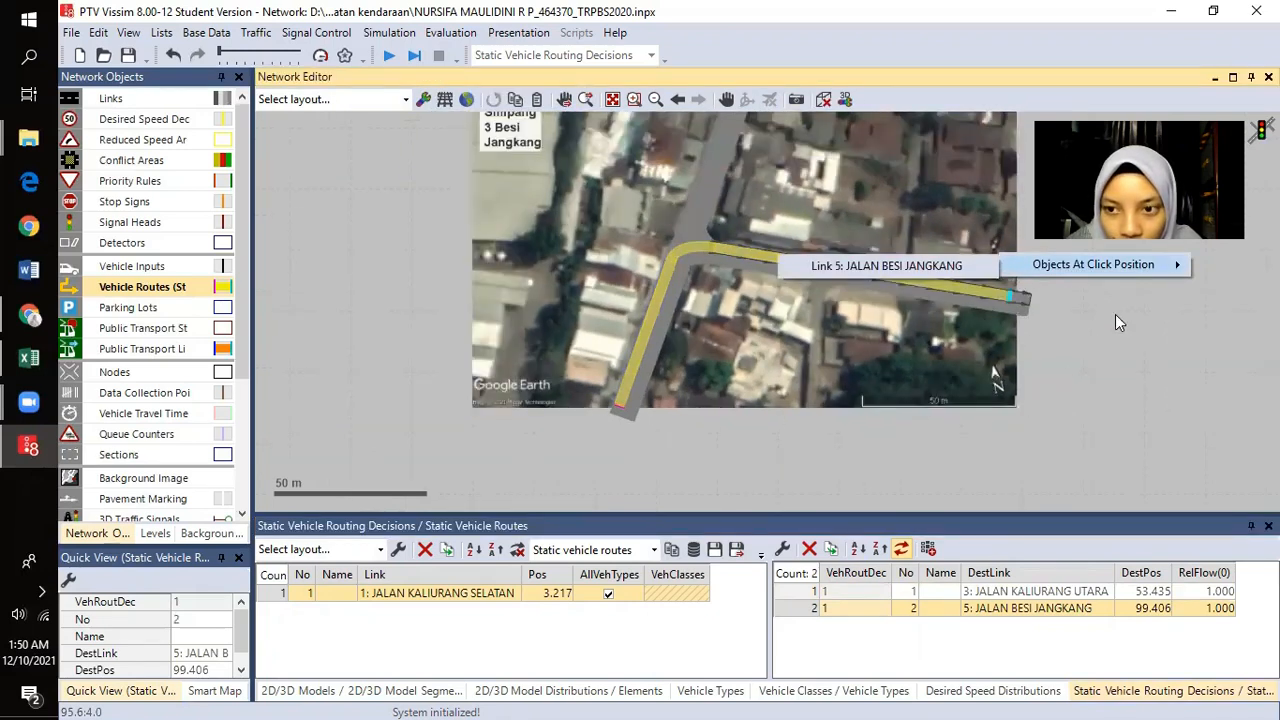
{"action": "left_click", "coordinate": [1108, 330]}
{"action": "left_click_drag", "start_coordinate": [969, 426], "coordinate": [884, 423]}
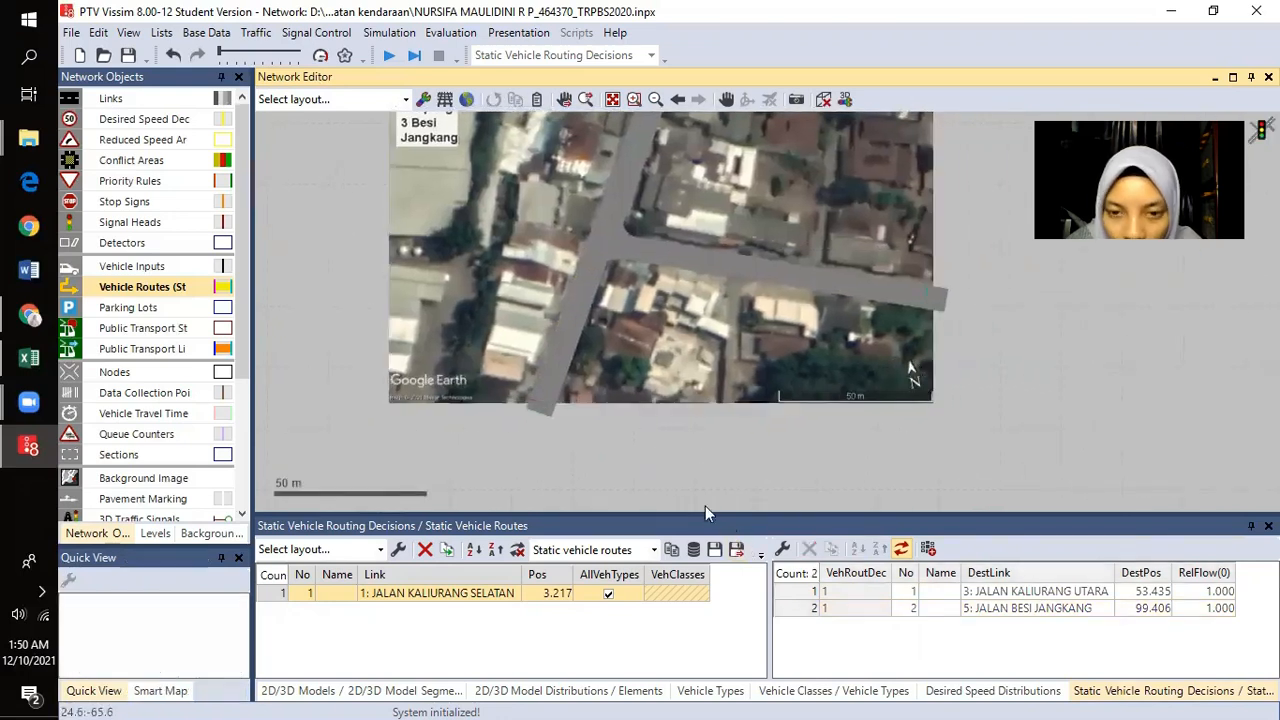
- Check the southern decision's routes by highlighting the JALAN KALIURANG UTARA and JALAN BESI JANGKANG routes one after the other
{"action": "scroll", "coordinate": [700, 380], "scroll_direction": "up", "scroll_amount": 1}
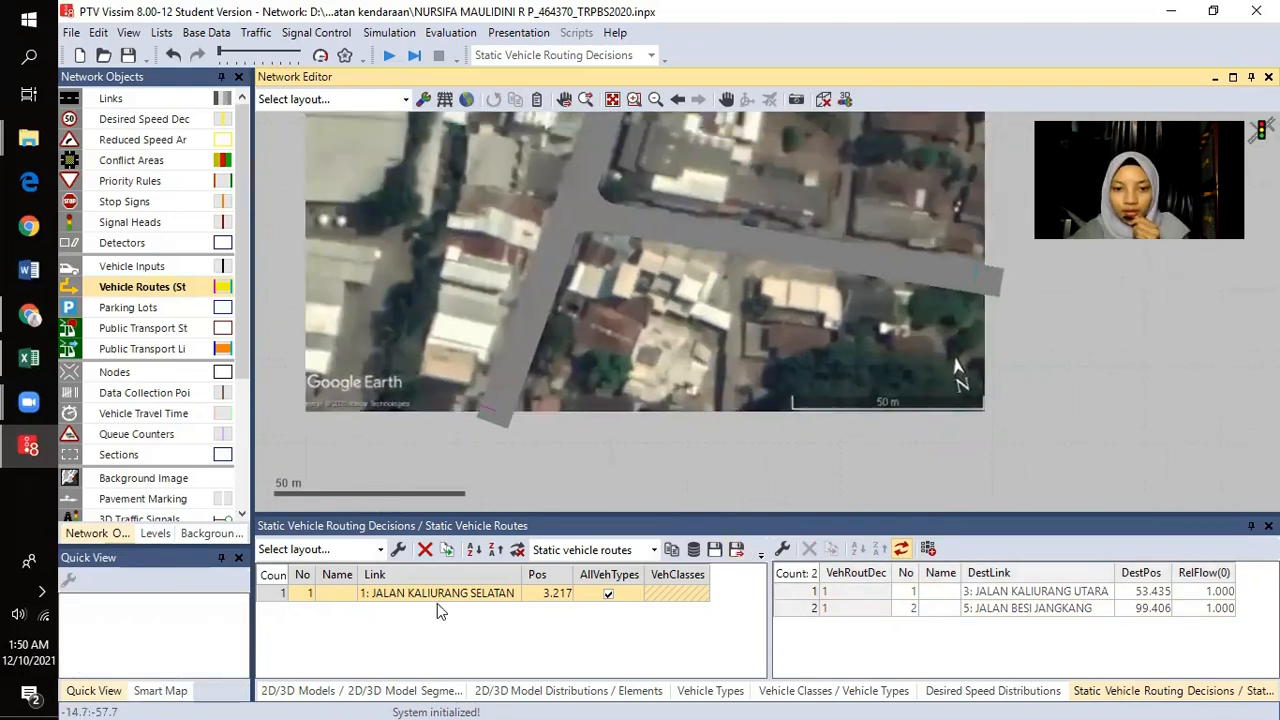
{"action": "left_click", "coordinate": [452, 593]}
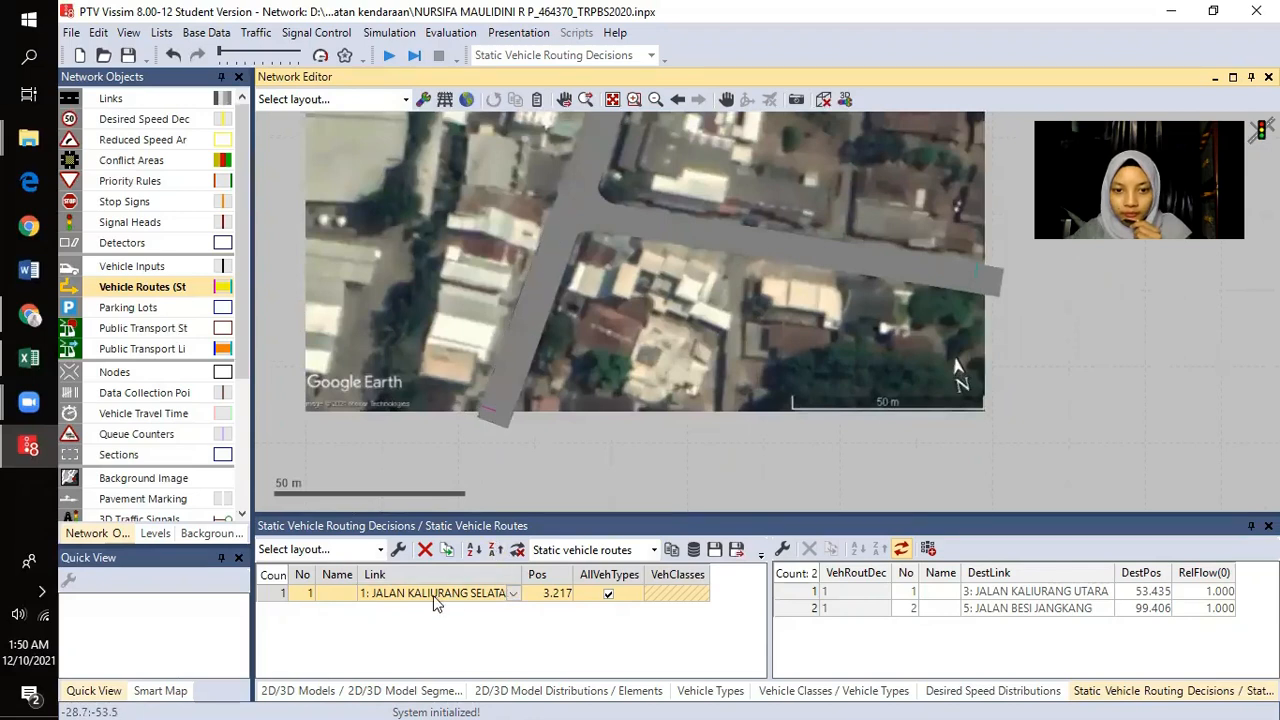
{"action": "left_click", "coordinate": [991, 593]}
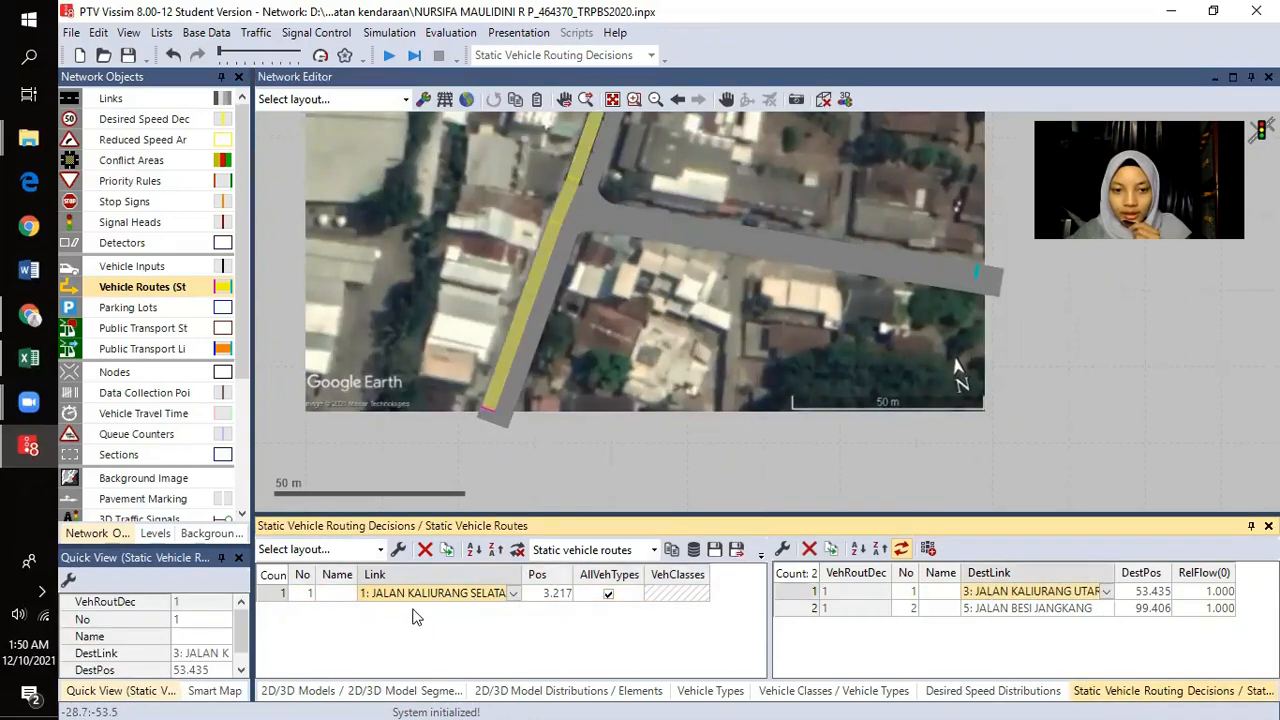
{"action": "scroll", "coordinate": [664, 441], "scroll_direction": "down", "scroll_amount": 1}
{"action": "left_click_drag", "start_coordinate": [620, 385], "coordinate": [606, 448]}
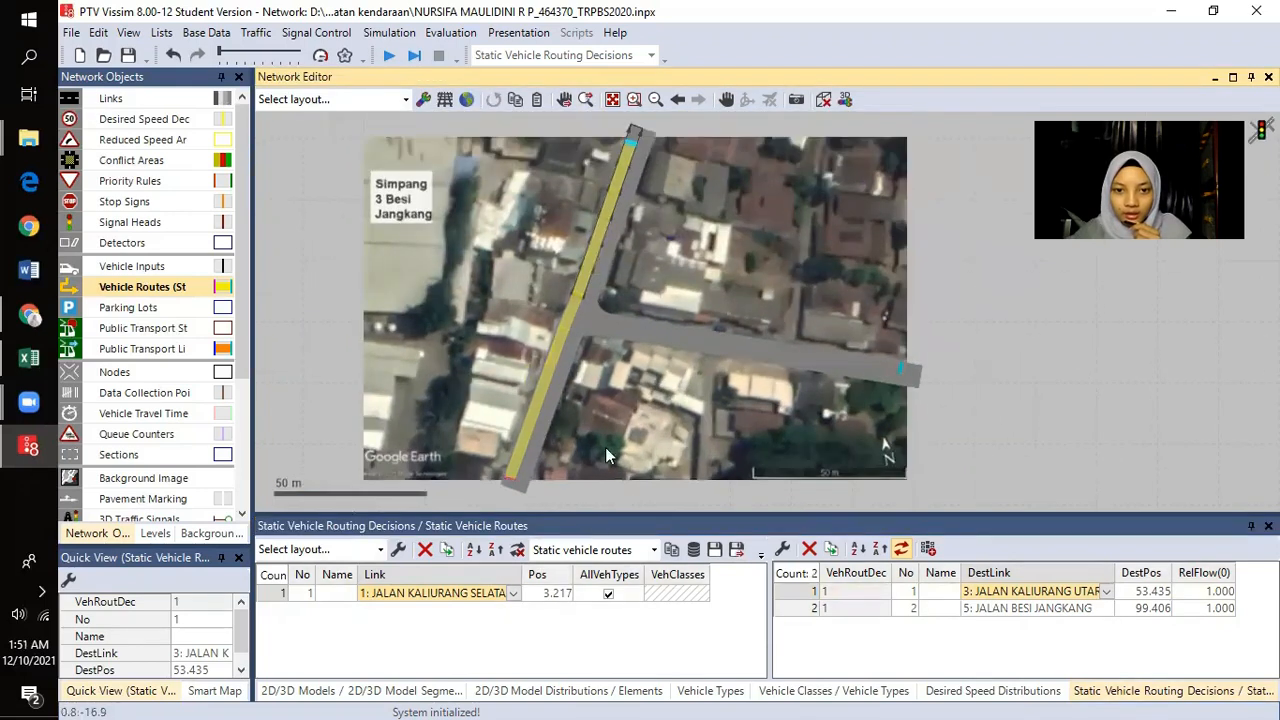
{"action": "left_click", "coordinate": [465, 676]}
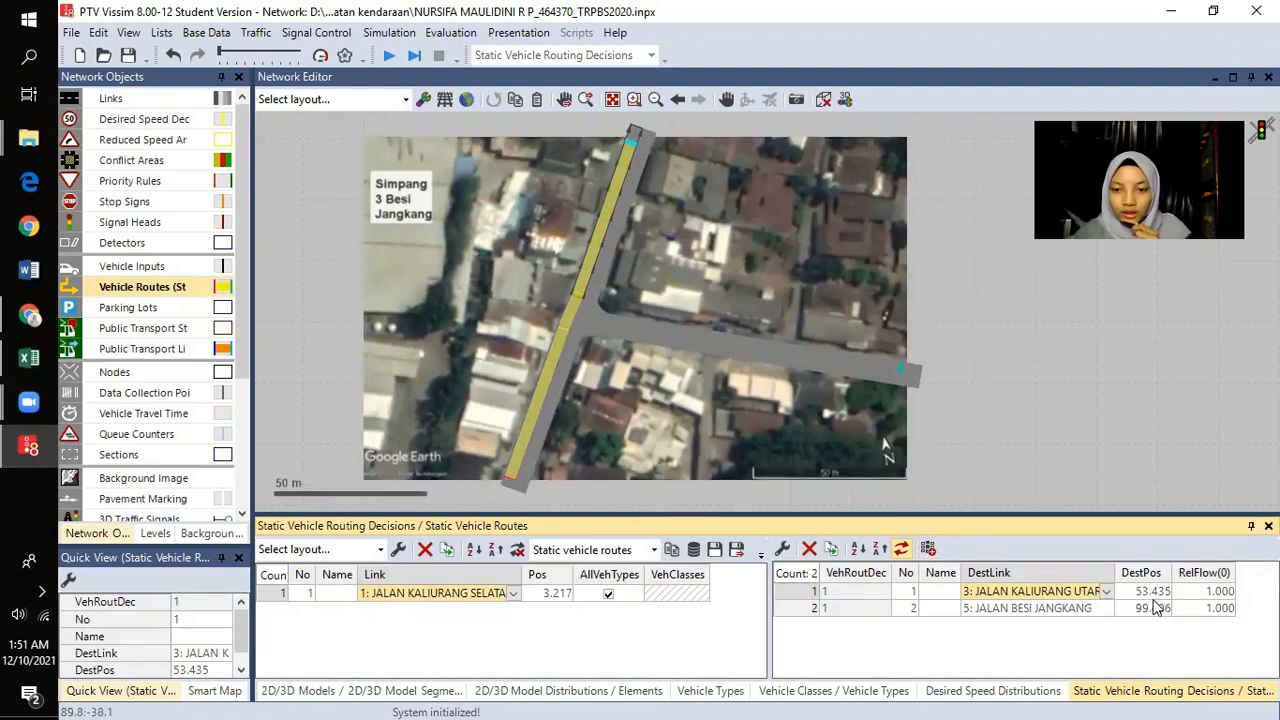
{"action": "left_click", "coordinate": [1035, 612]}
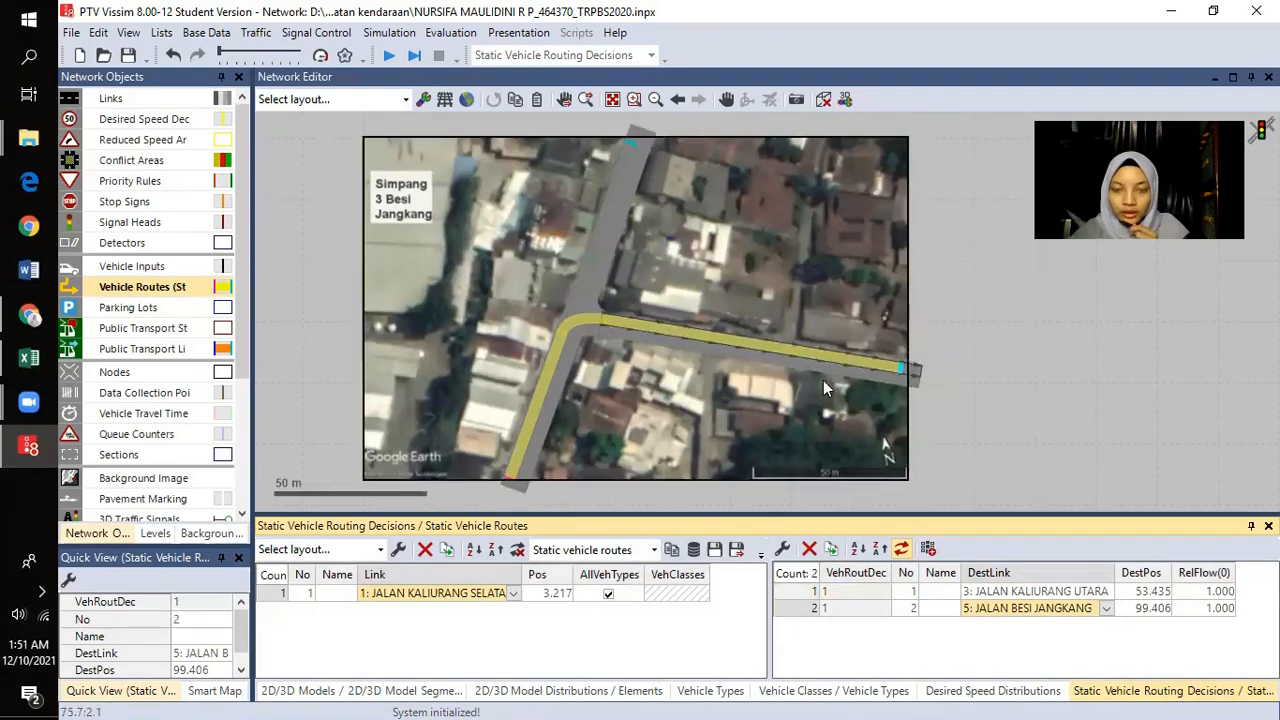
- Add a new static vehicle routing decision on the southbound JALAN KALIURANG UTARA link, about 1.8 m from its northern start
{"action": "left_click_drag", "start_coordinate": [972, 442], "coordinate": [890, 425]}
{"action": "left_click", "coordinate": [955, 415]}
{"action": "left_click_drag", "start_coordinate": [655, 349], "coordinate": [644, 416]}
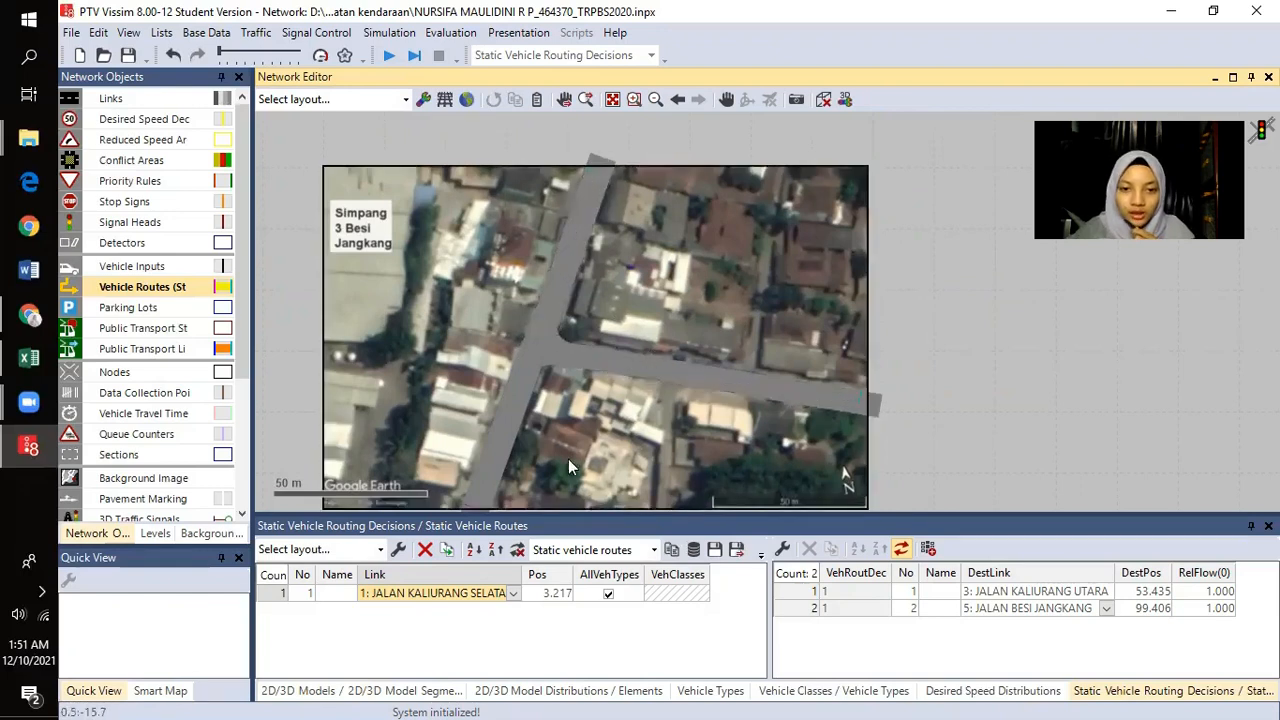
{"action": "scroll", "coordinate": [555, 303], "scroll_direction": "up", "scroll_amount": 3}
{"action": "left_click", "coordinate": [557, 272]}
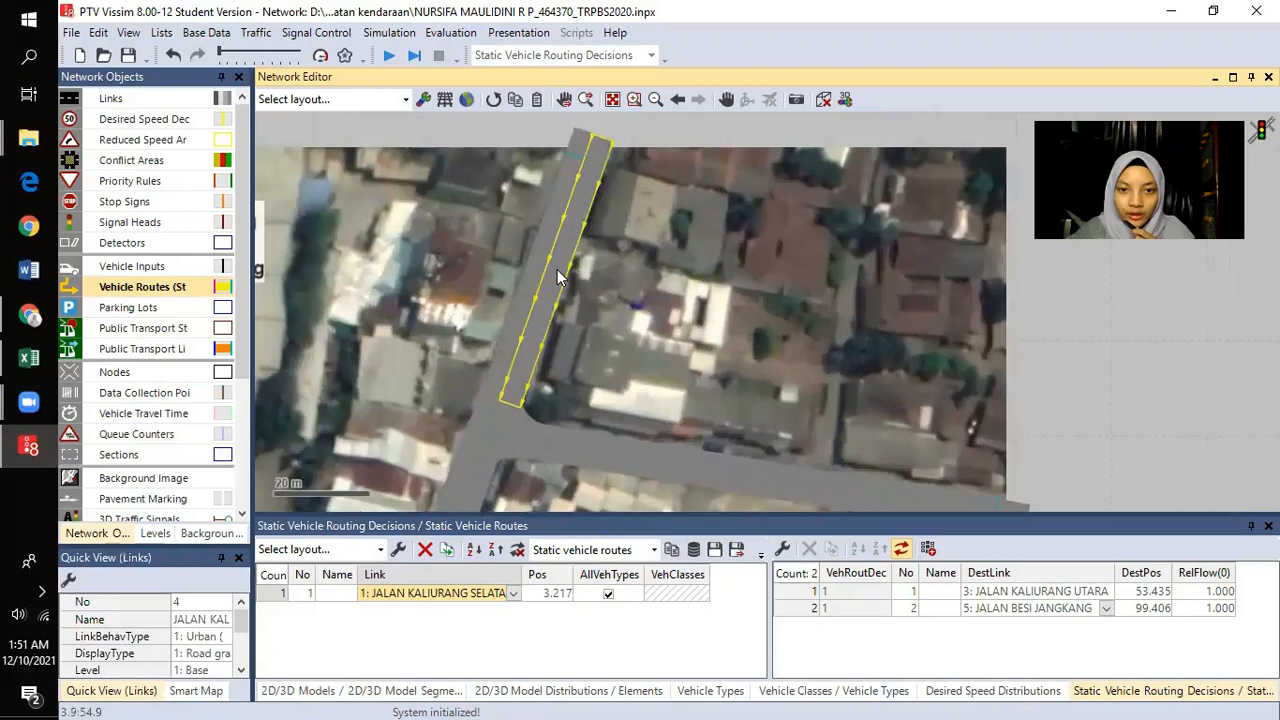
{"action": "right_click", "coordinate": [604, 152]}
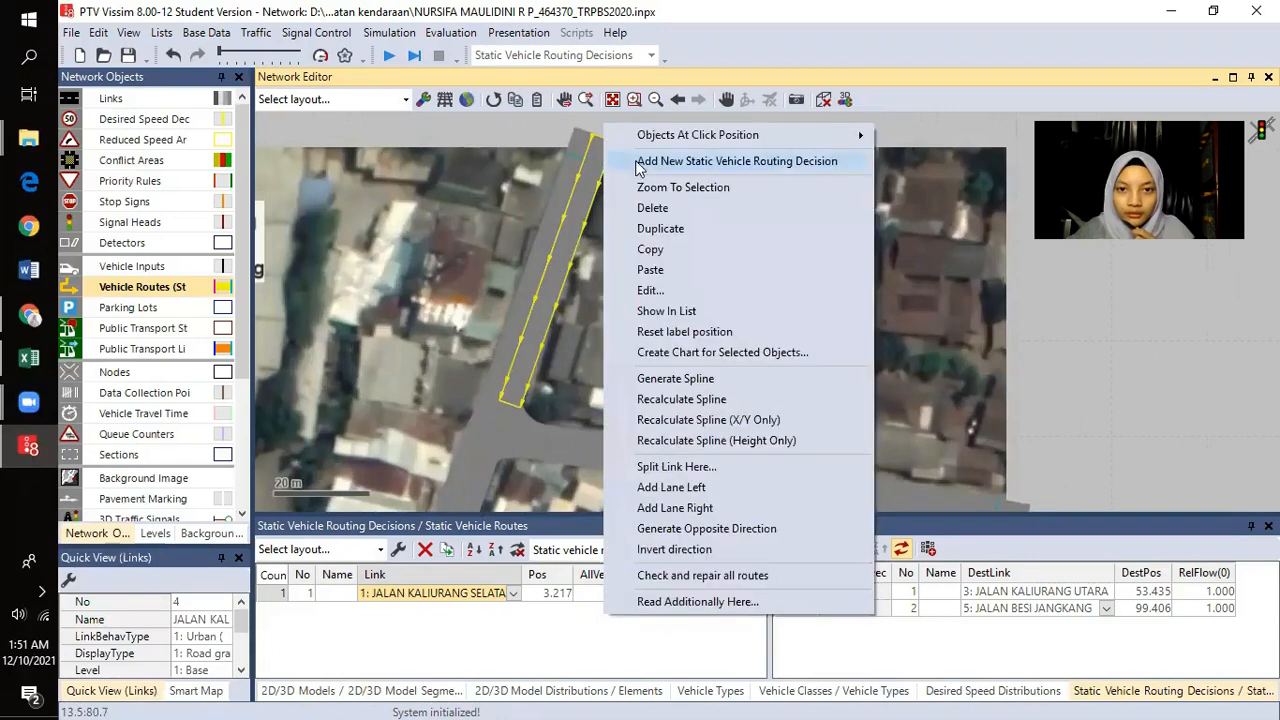
{"action": "left_click", "coordinate": [657, 161]}
- From the northern decision, add routes ending on JALAN BESI JANGKANG at about 99.1 m and JALAN KALIURANG SELATAN at about 50.4 m
{"action": "left_click_drag", "start_coordinate": [615, 454], "coordinate": [494, 309]}
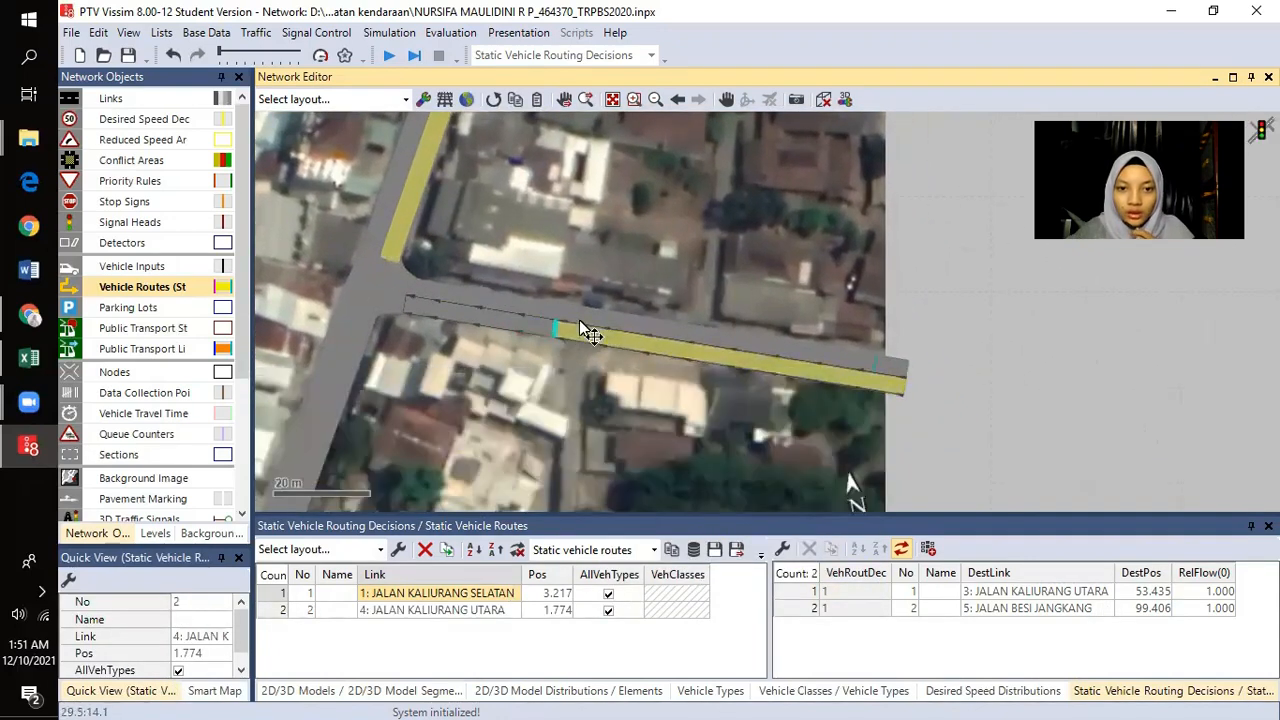
{"action": "left_click", "coordinate": [874, 362]}
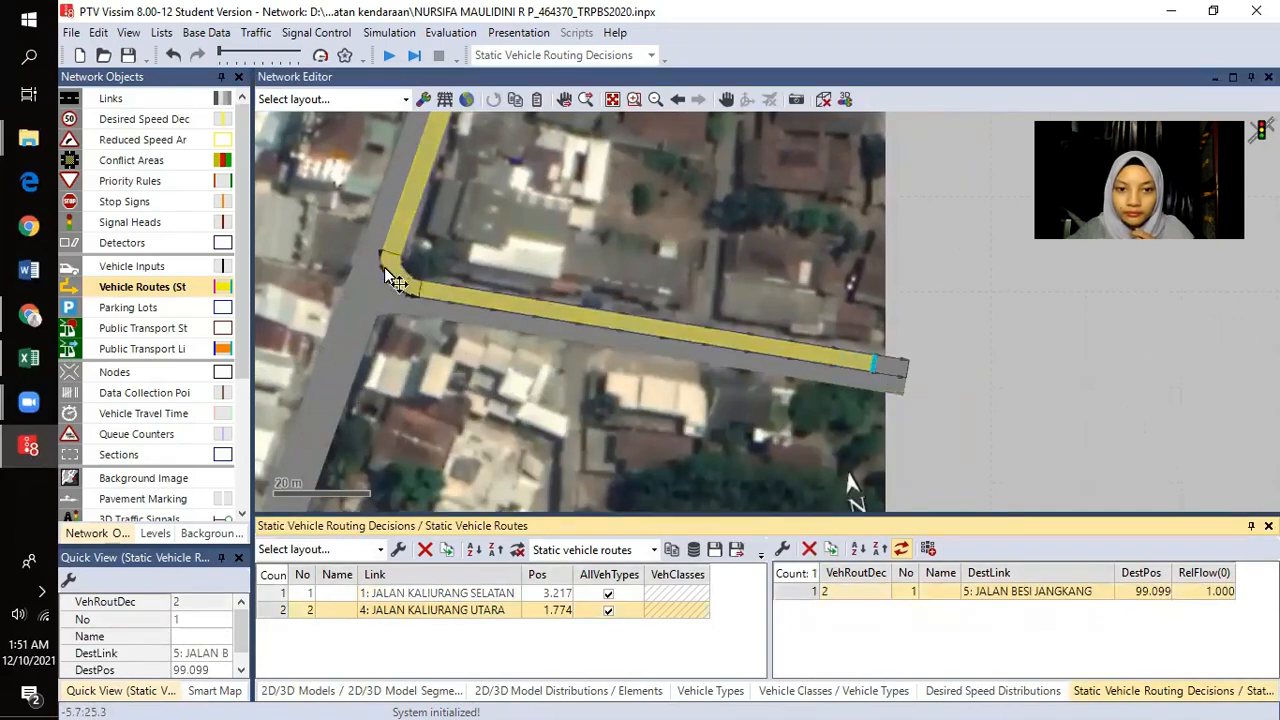
{"action": "left_click_drag", "start_coordinate": [392, 363], "coordinate": [613, 325]}
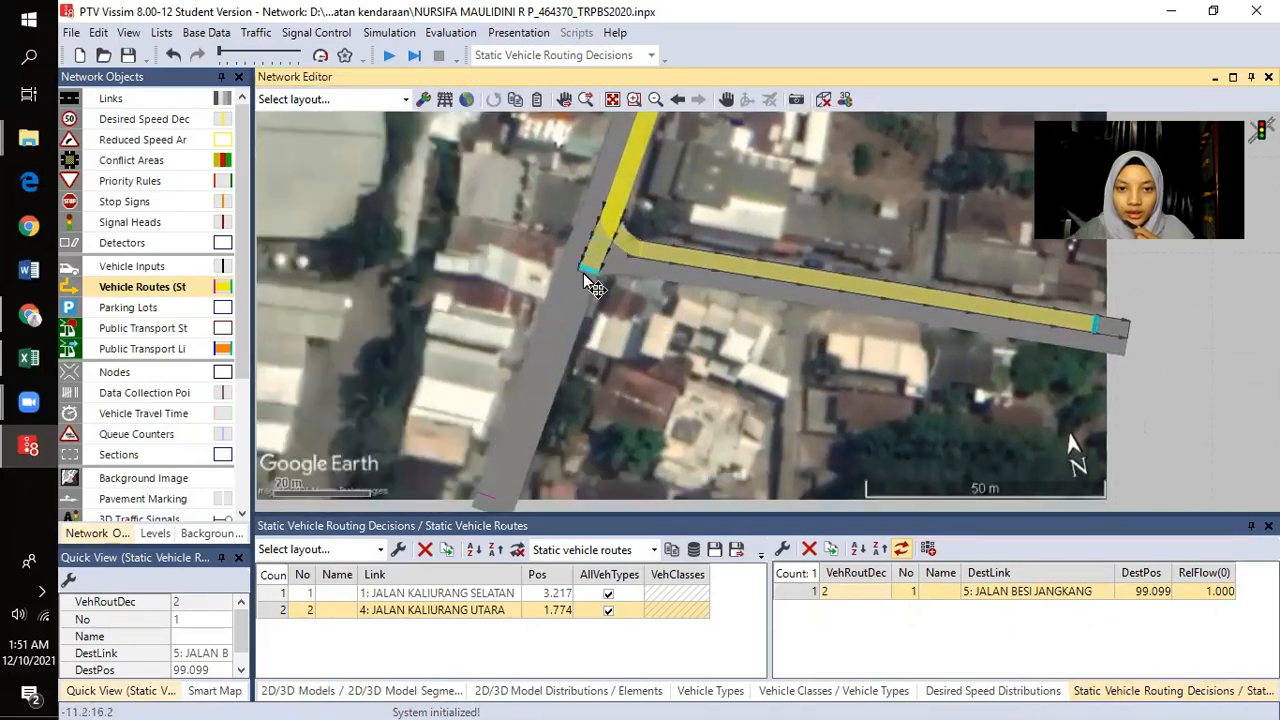
{"action": "scroll", "coordinate": [608, 268], "scroll_direction": "down", "scroll_amount": 1}
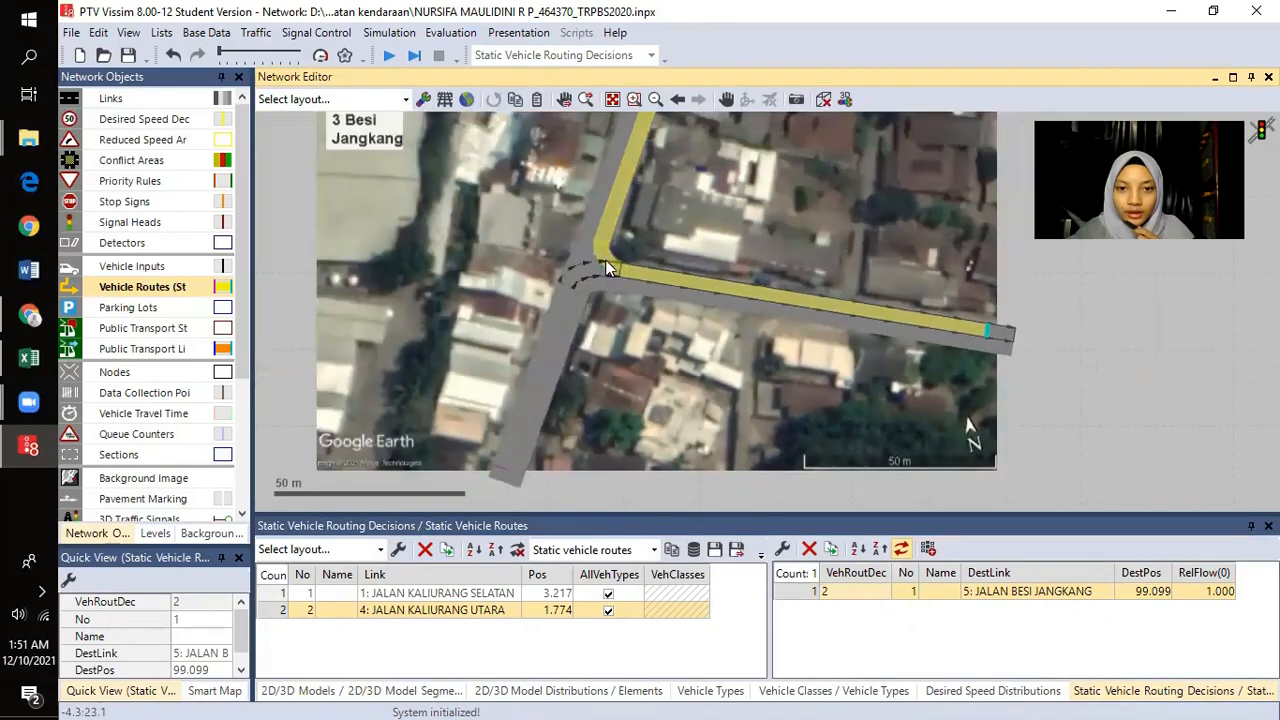
{"action": "scroll", "coordinate": [520, 425], "scroll_direction": "up", "scroll_amount": 1}
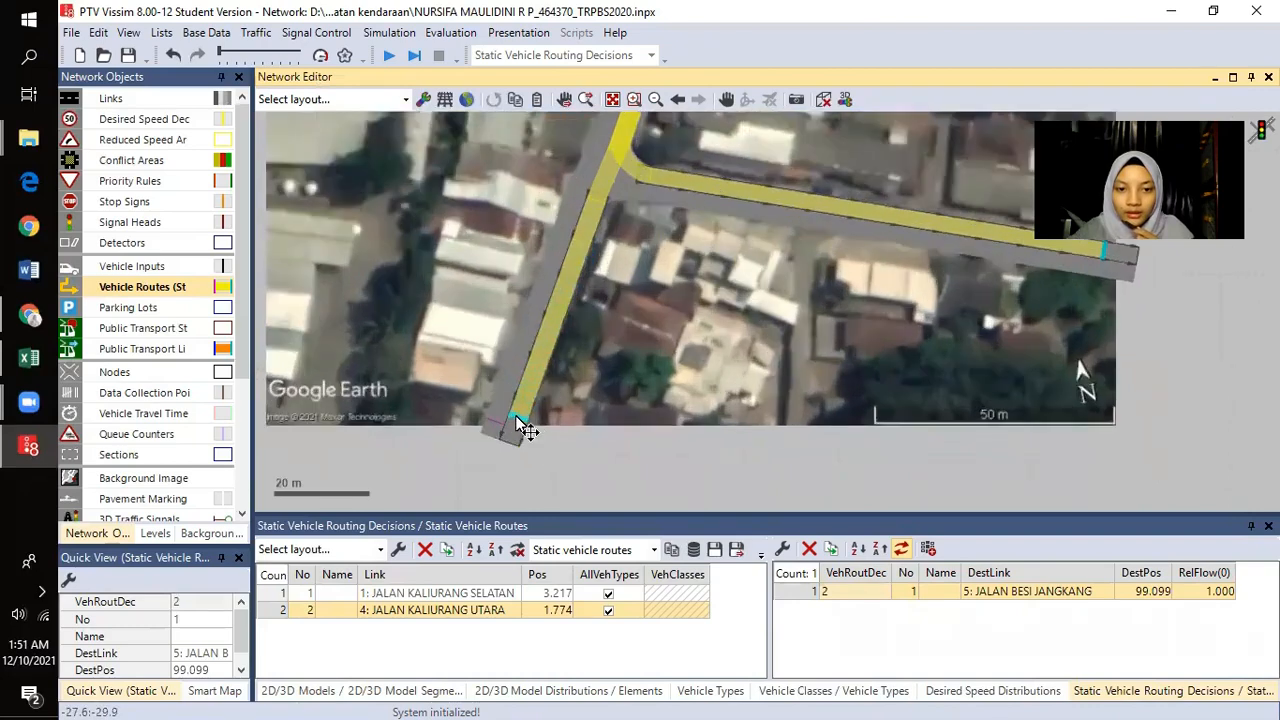
{"action": "left_click", "coordinate": [516, 422]}
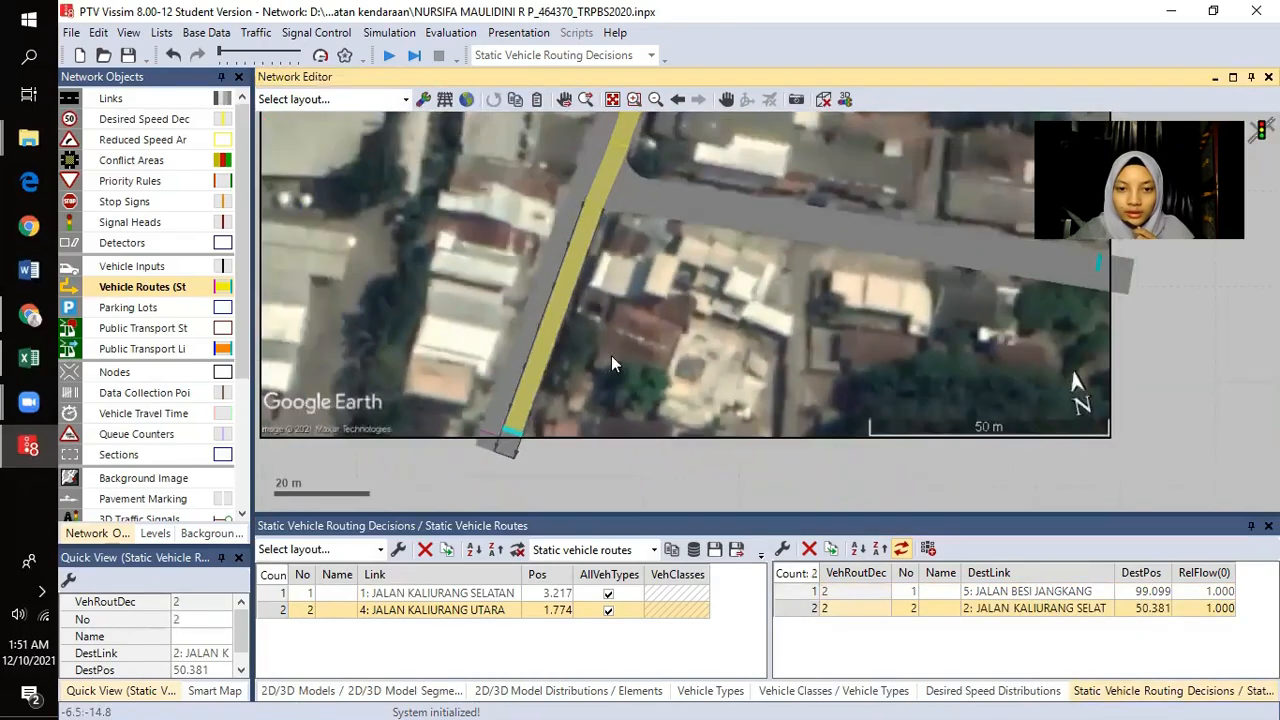
{"action": "scroll", "coordinate": [613, 363], "scroll_direction": "down", "scroll_amount": 1}
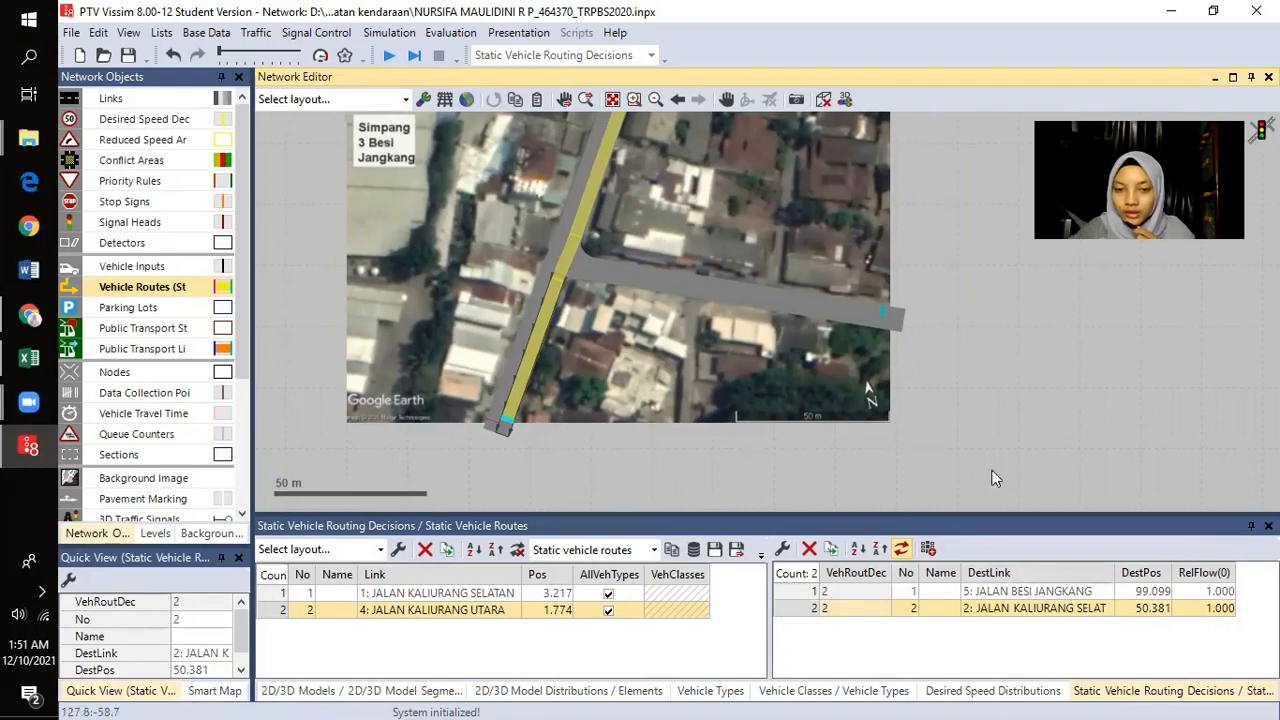
{"action": "left_click", "coordinate": [985, 355]}
- Add a new static vehicle routing decision on the westbound JALAN BESI JANGKANG link, about 6.2 m from its eastern start
{"action": "left_click_drag", "start_coordinate": [893, 414], "coordinate": [846, 412]}
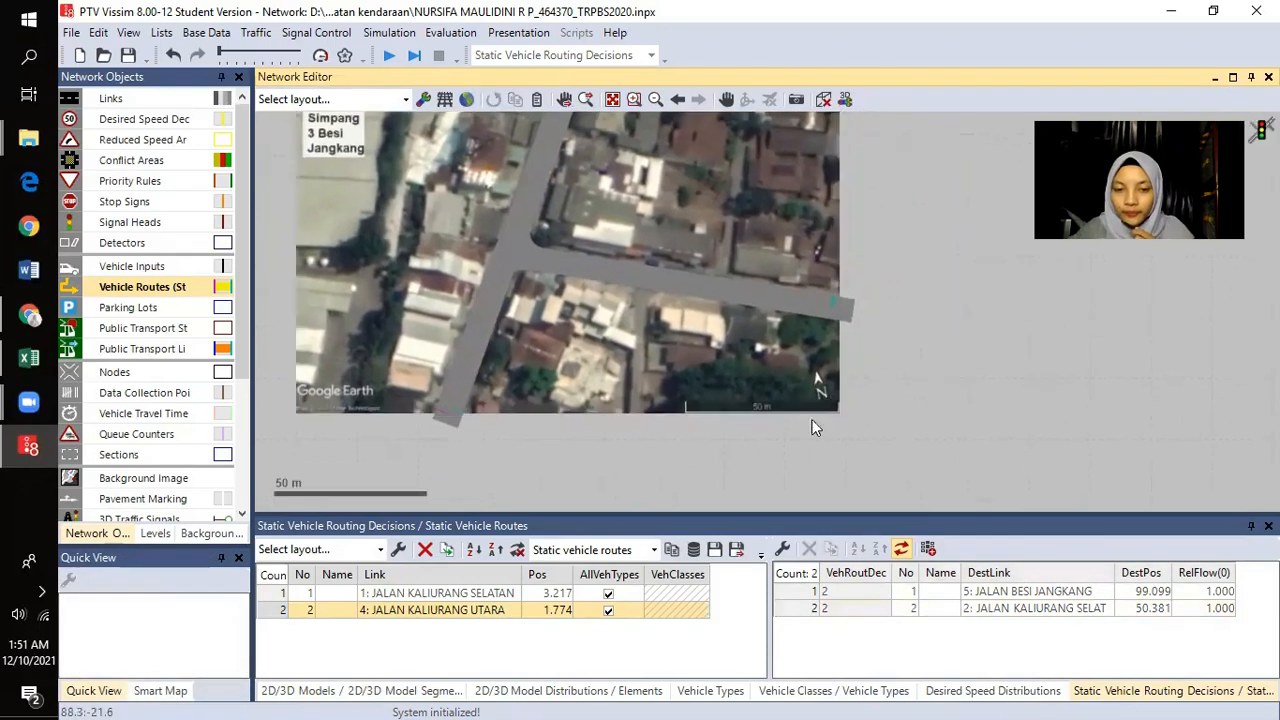
{"action": "scroll", "coordinate": [745, 424], "scroll_direction": "up", "scroll_amount": 1}
{"action": "left_click_drag", "start_coordinate": [671, 394], "coordinate": [684, 402]}
{"action": "scroll", "coordinate": [778, 292], "scroll_direction": "up", "scroll_amount": 1}
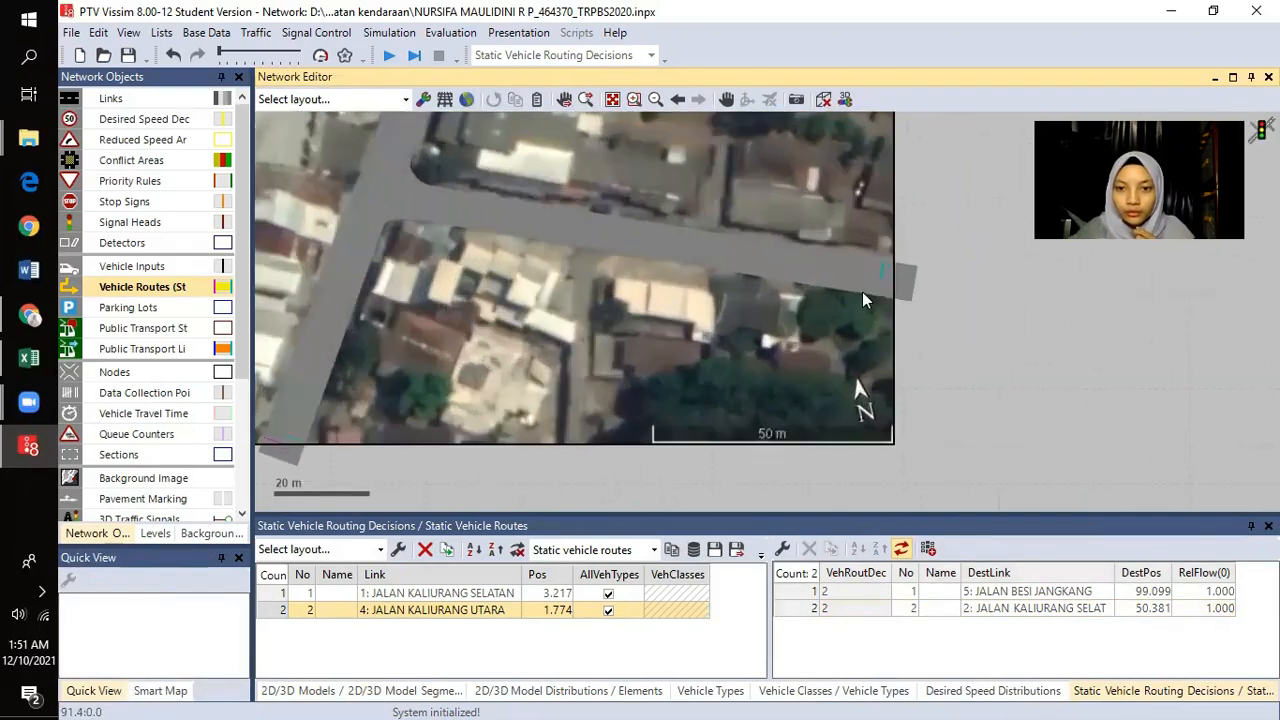
{"action": "left_click", "coordinate": [881, 286]}
{"action": "right_click", "coordinate": [881, 286]}
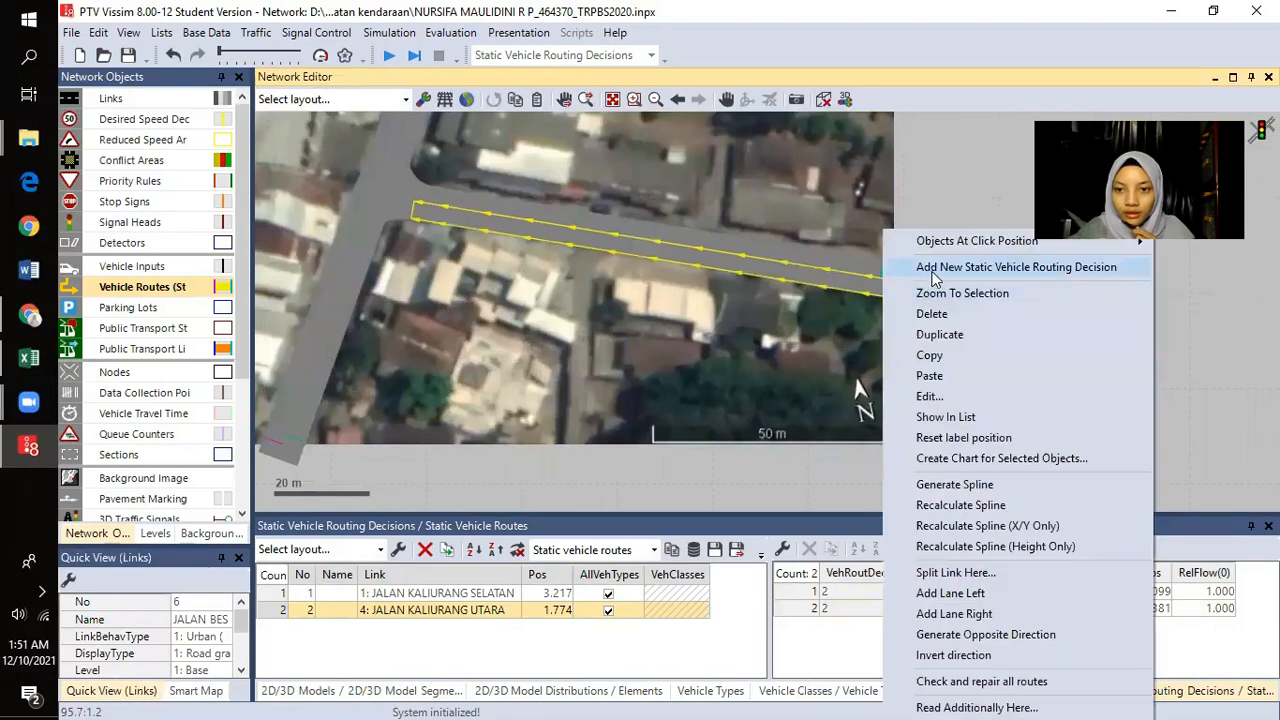
{"action": "left_click", "coordinate": [1010, 267]}
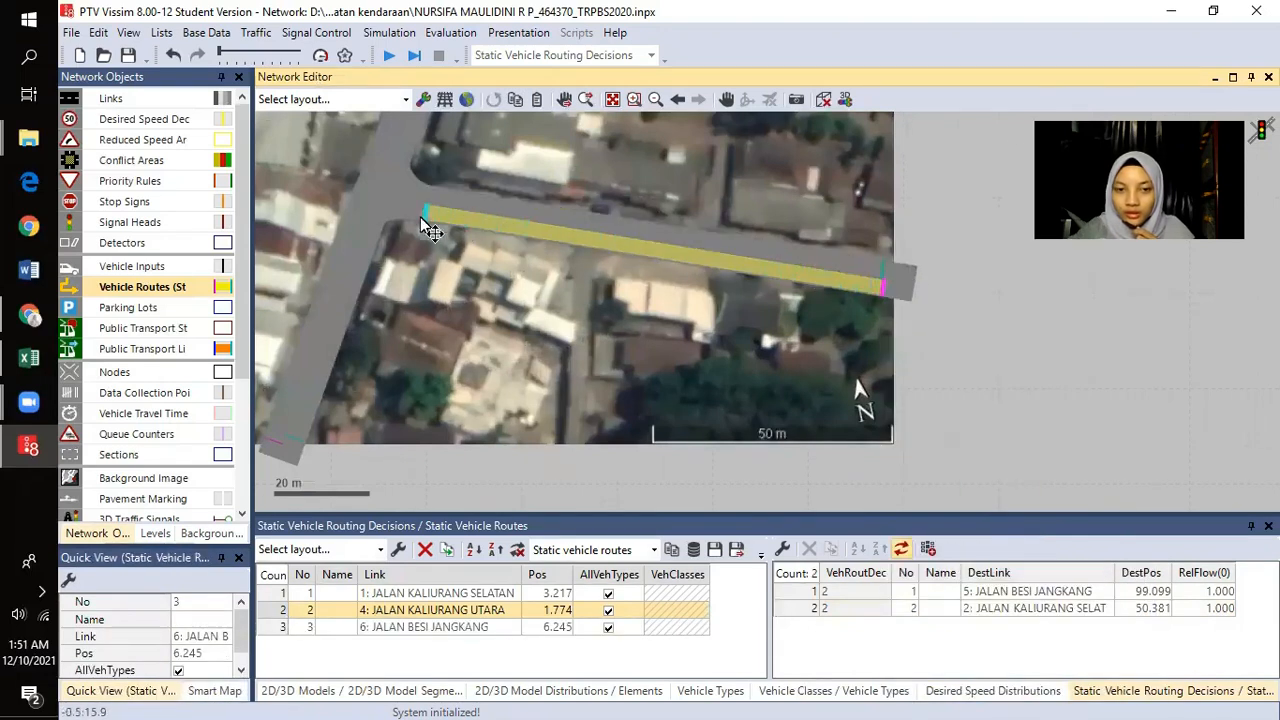
- From the eastern decision, add routes ending on JALAN KALIURANG SELATAN at about 49.9 m and JALAN KALIURANG UTARA at about 53.2 m
{"action": "left_click_drag", "start_coordinate": [296, 412], "coordinate": [482, 370]}
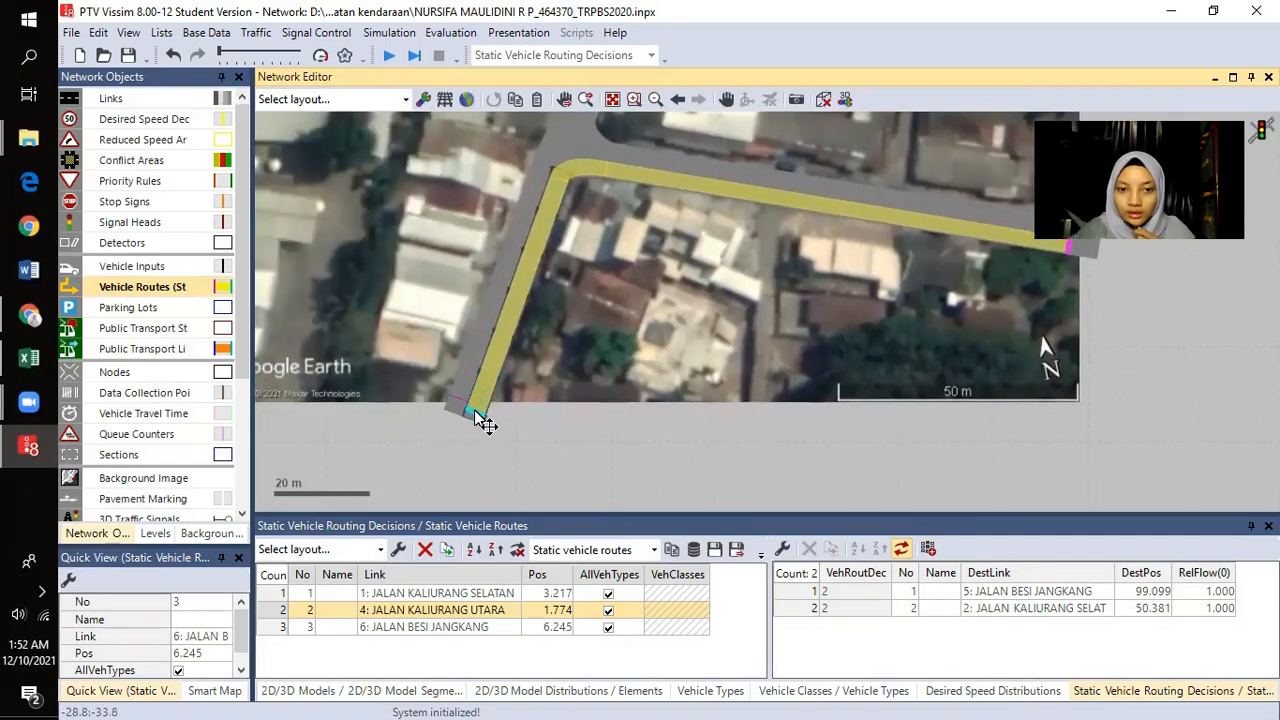
{"action": "left_click", "coordinate": [478, 393]}
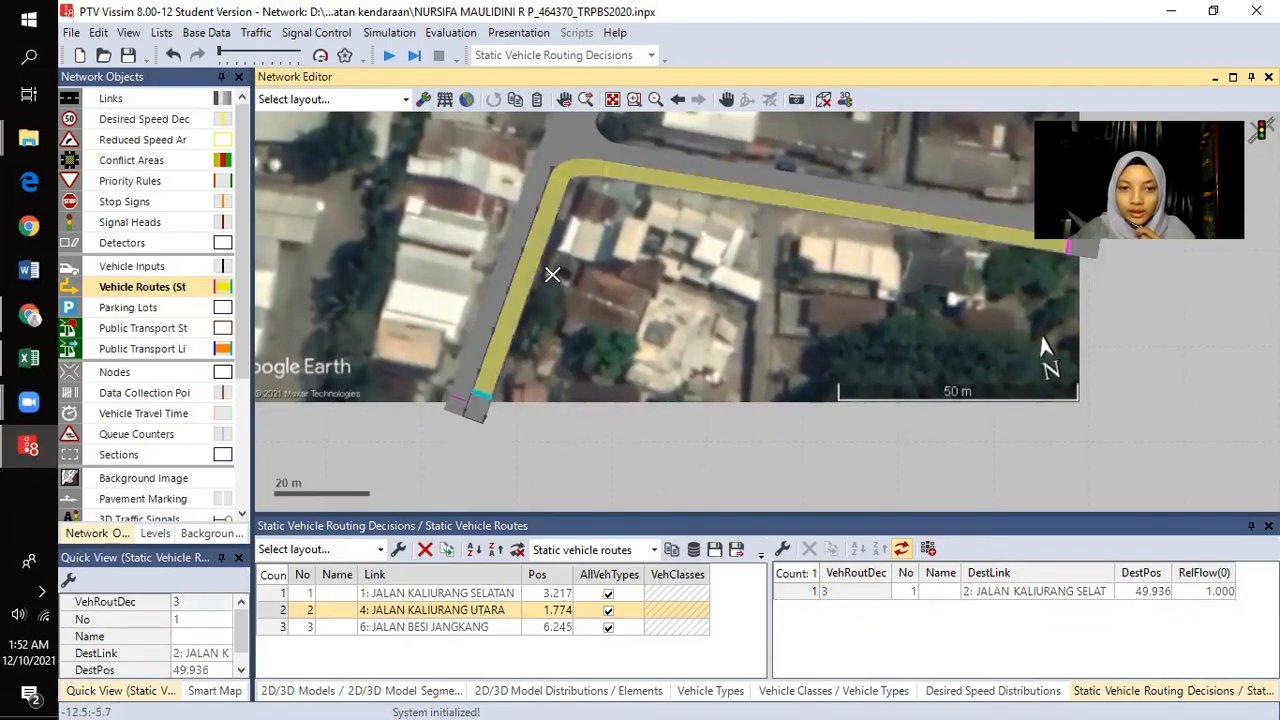
{"action": "left_click_drag", "start_coordinate": [551, 272], "coordinate": [498, 458]}
{"action": "left_click_drag", "start_coordinate": [534, 238], "coordinate": [563, 329]}
{"action": "left_click", "coordinate": [554, 221]}
{"action": "scroll", "coordinate": [536, 353], "scroll_direction": "down", "scroll_amount": 2}
{"action": "left_click_drag", "start_coordinate": [592, 414], "coordinate": [564, 343]}
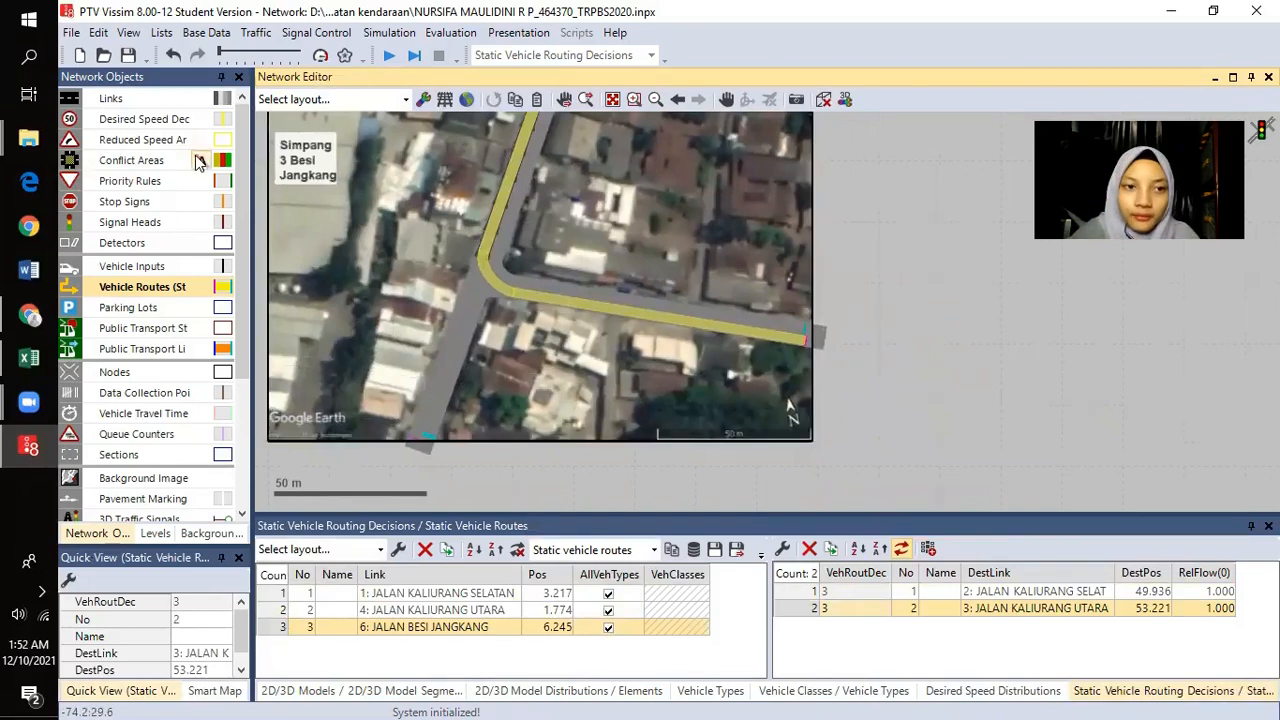
{"action": "left_click", "coordinate": [950, 425]}
- Check the routes listed for each of the three routing decisions, highlighting the northern decision's route to JALAN BESI JANGKANG
{"action": "left_click_drag", "start_coordinate": [825, 401], "coordinate": [865, 408]}
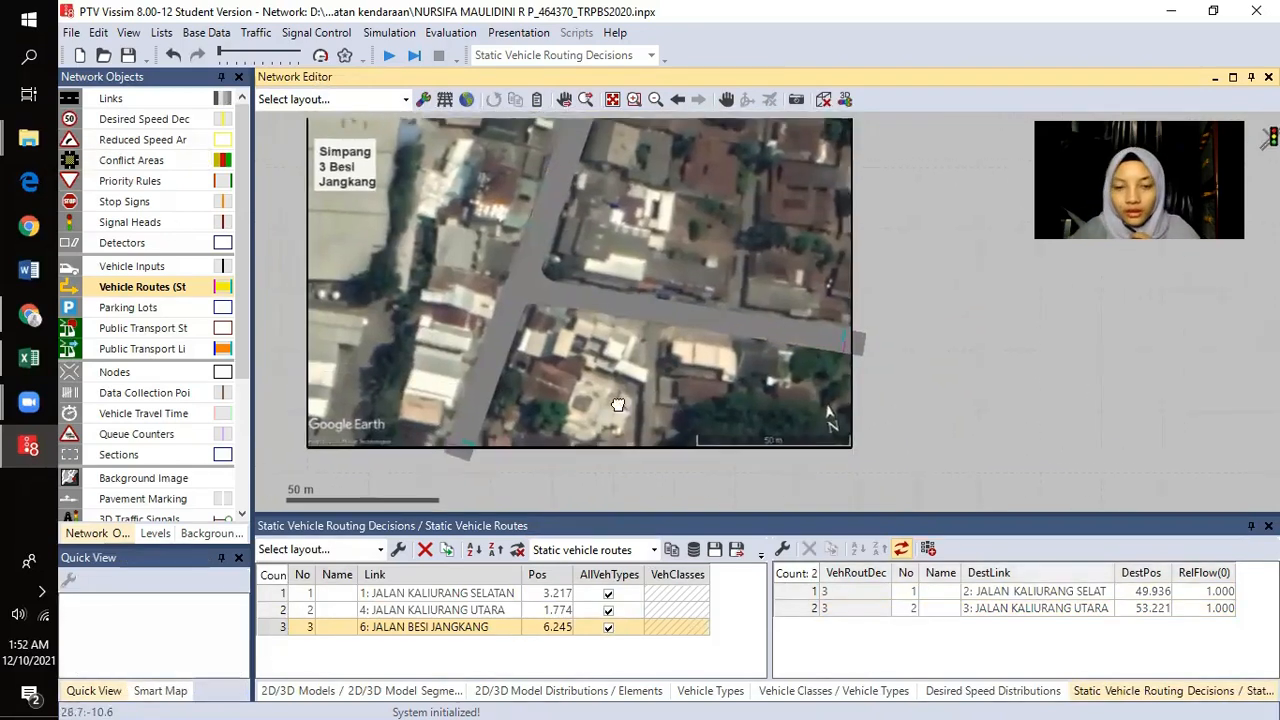
{"action": "left_click", "coordinate": [408, 595]}
{"action": "left_click", "coordinate": [410, 611]}
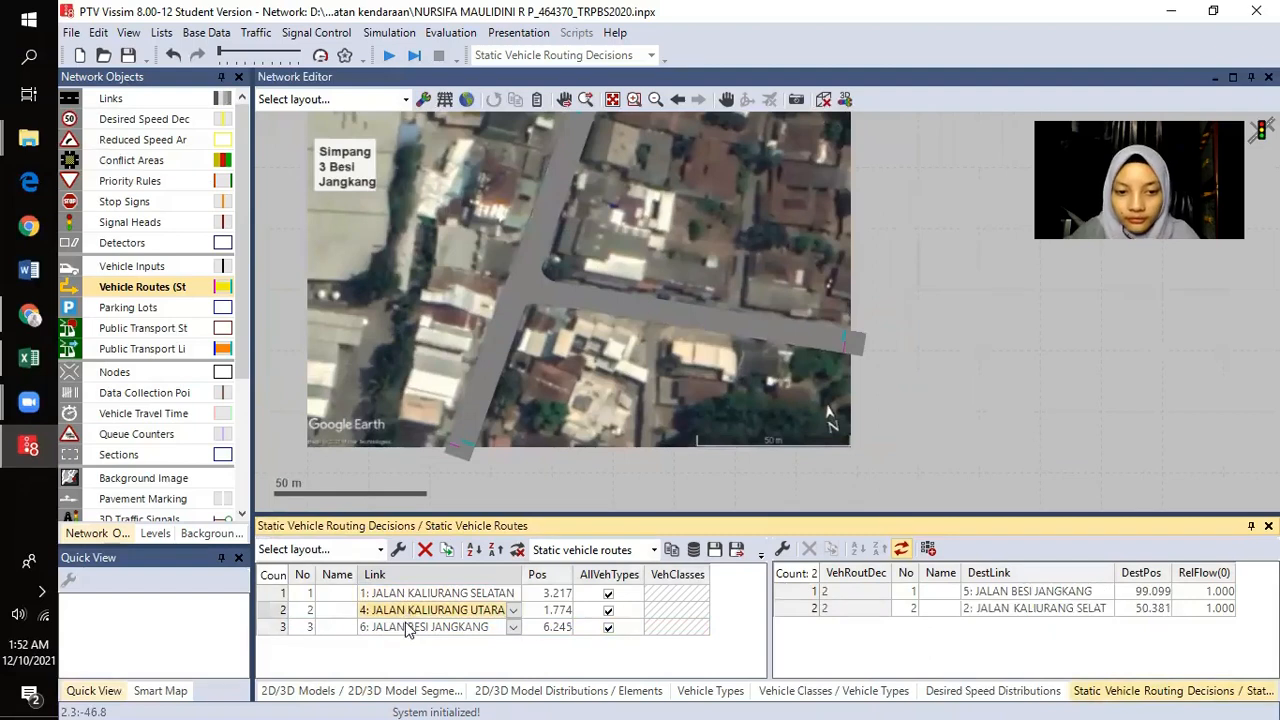
{"action": "left_click", "coordinate": [412, 628]}
{"action": "left_click", "coordinate": [451, 596]}
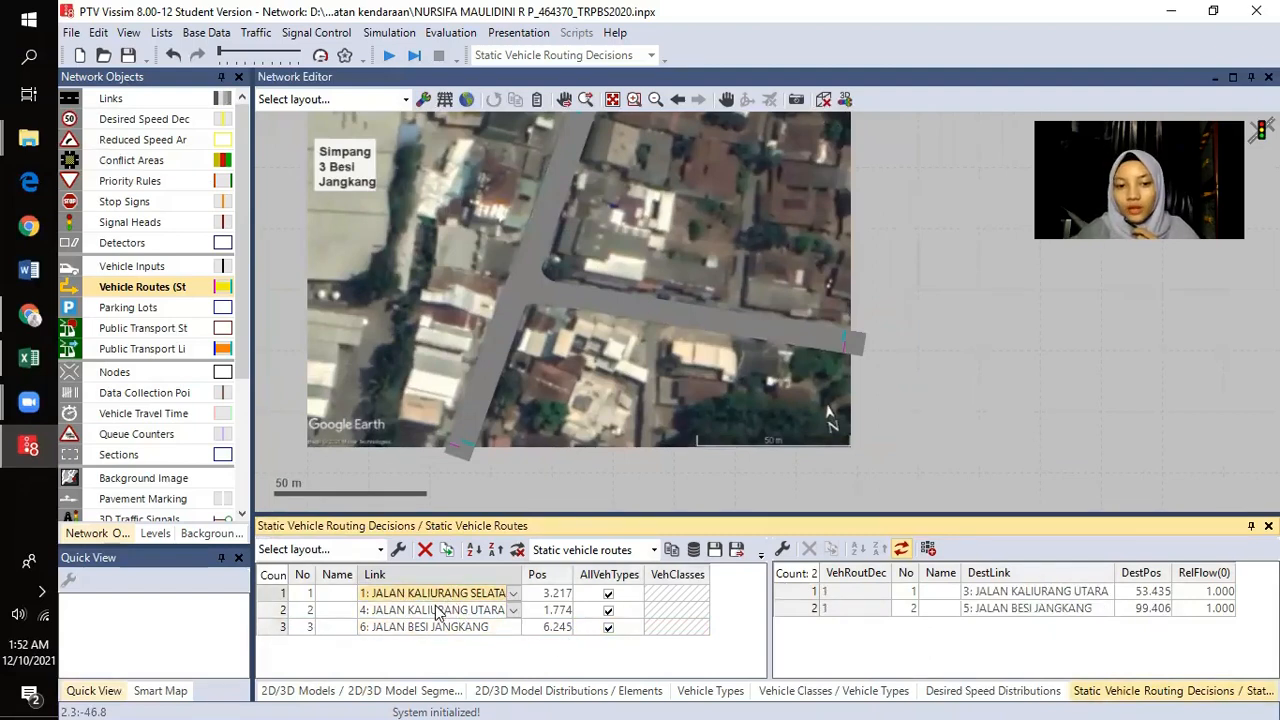
{"action": "left_click", "coordinate": [435, 612]}
{"action": "left_click", "coordinate": [437, 612]}
{"action": "left_click", "coordinate": [865, 660]}
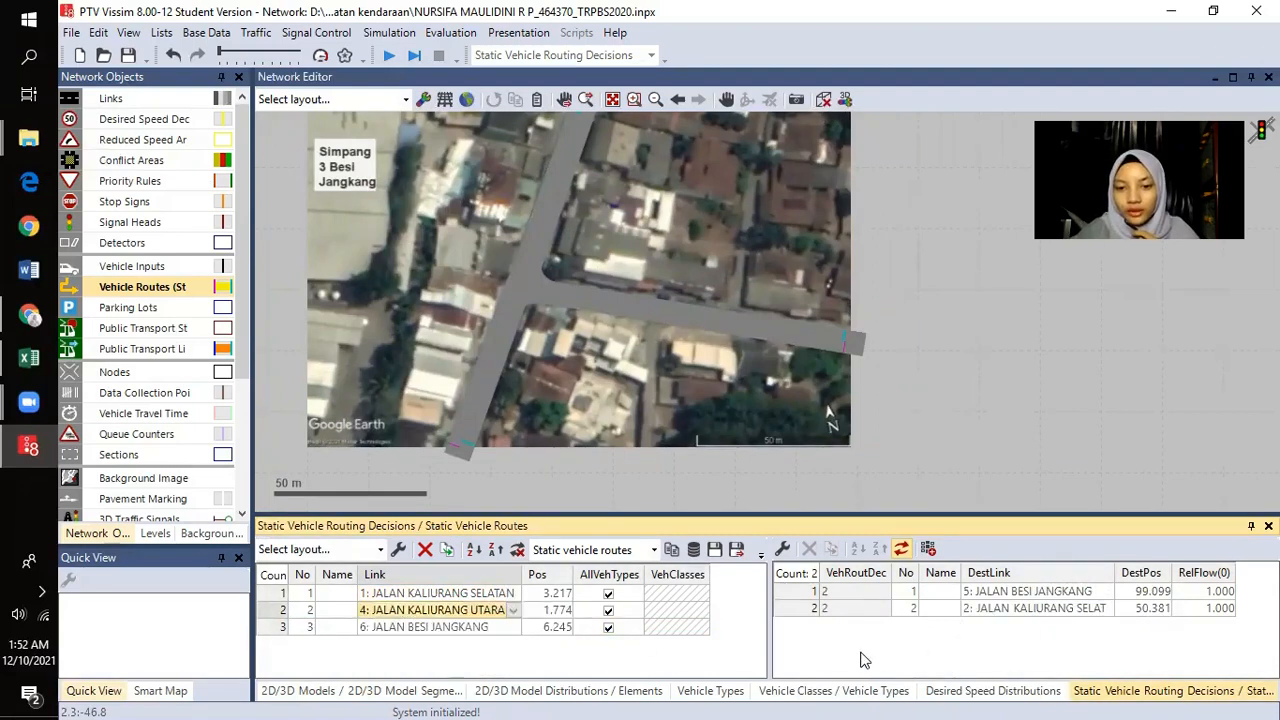
{"action": "left_click", "coordinate": [1031, 610]}
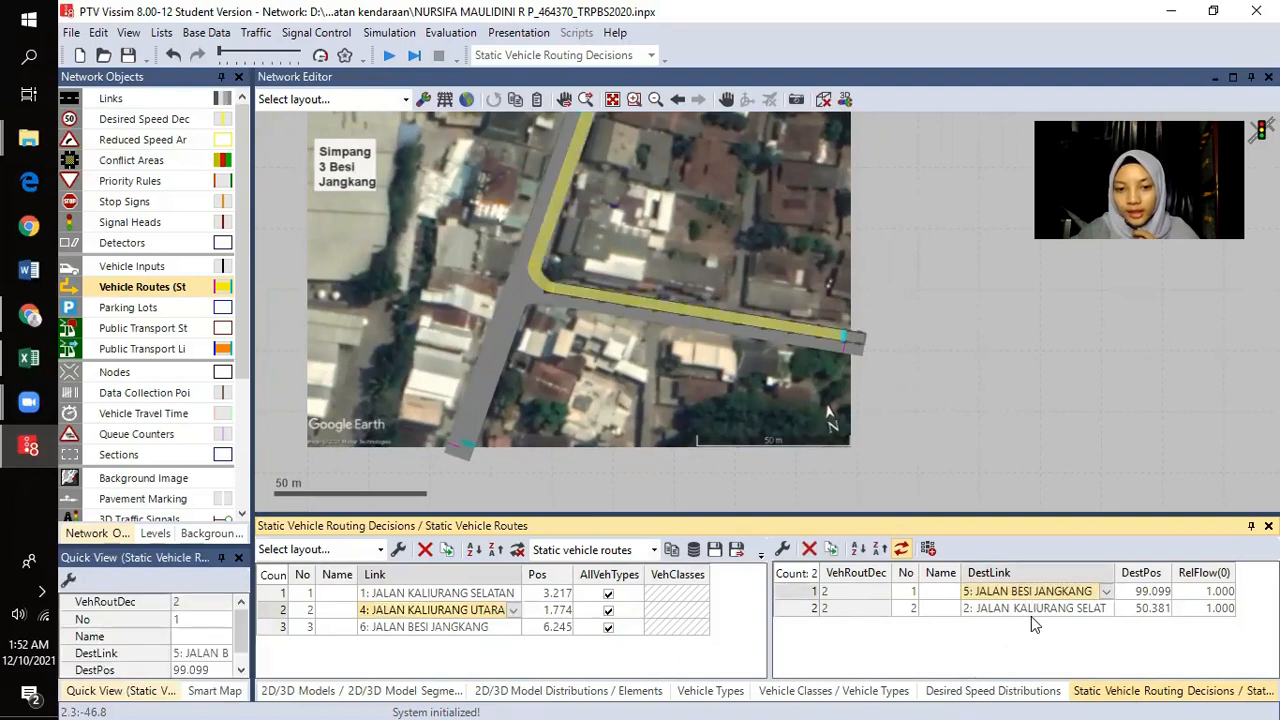
{"action": "left_click", "coordinate": [920, 303]}
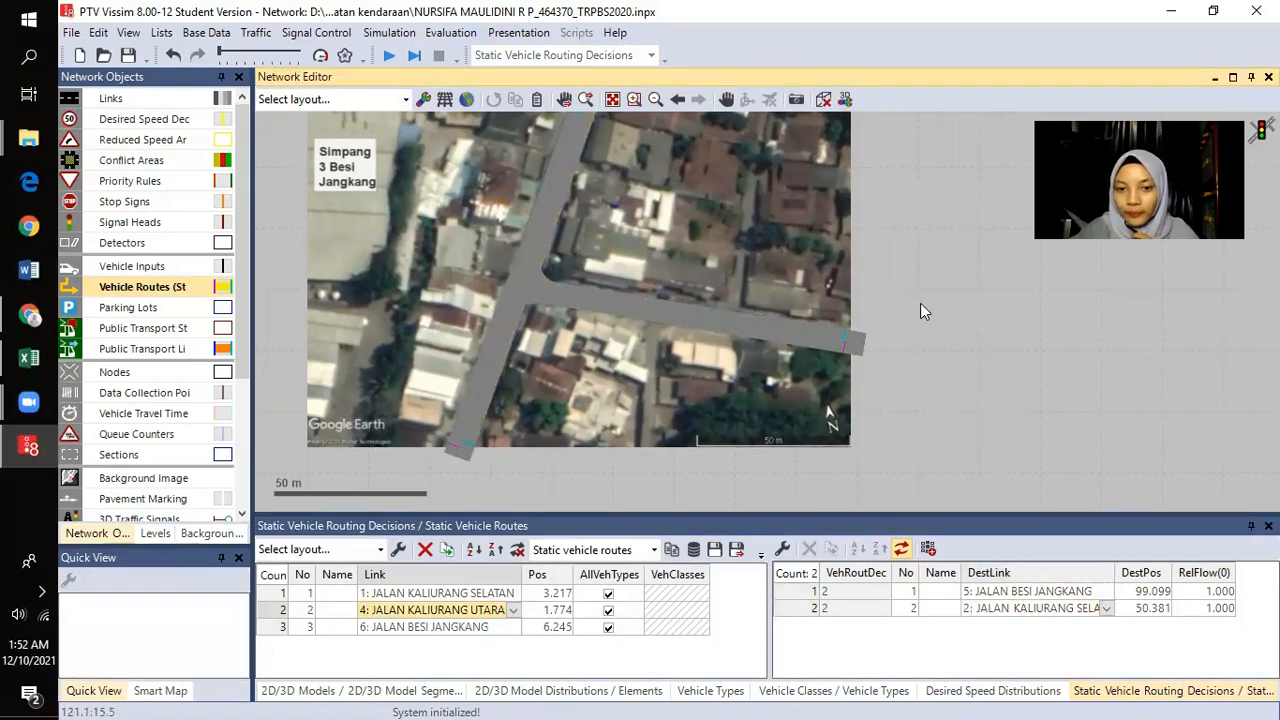
{"action": "left_click_drag", "start_coordinate": [913, 311], "coordinate": [898, 344]}
{"action": "left_click_drag", "start_coordinate": [883, 273], "coordinate": [890, 326]}
{"action": "left_click_drag", "start_coordinate": [861, 396], "coordinate": [868, 360]}
{"action": "left_click_drag", "start_coordinate": [854, 311], "coordinate": [968, 340]}
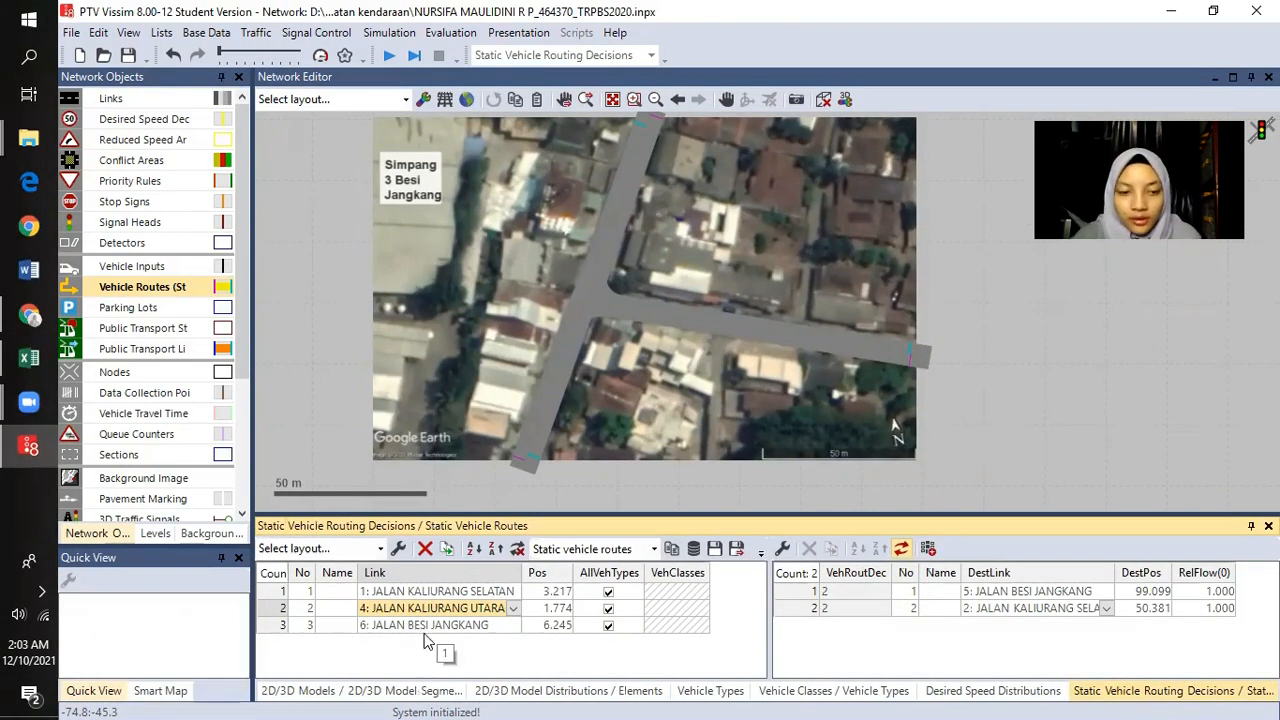
- Show the JALAN KALIURANG SELATAN decision's routes and select the relative flow value of its route to JALAN KALIURANG UTARA
{"action": "left_click", "coordinate": [432, 626]}
{"action": "left_click", "coordinate": [430, 592]}
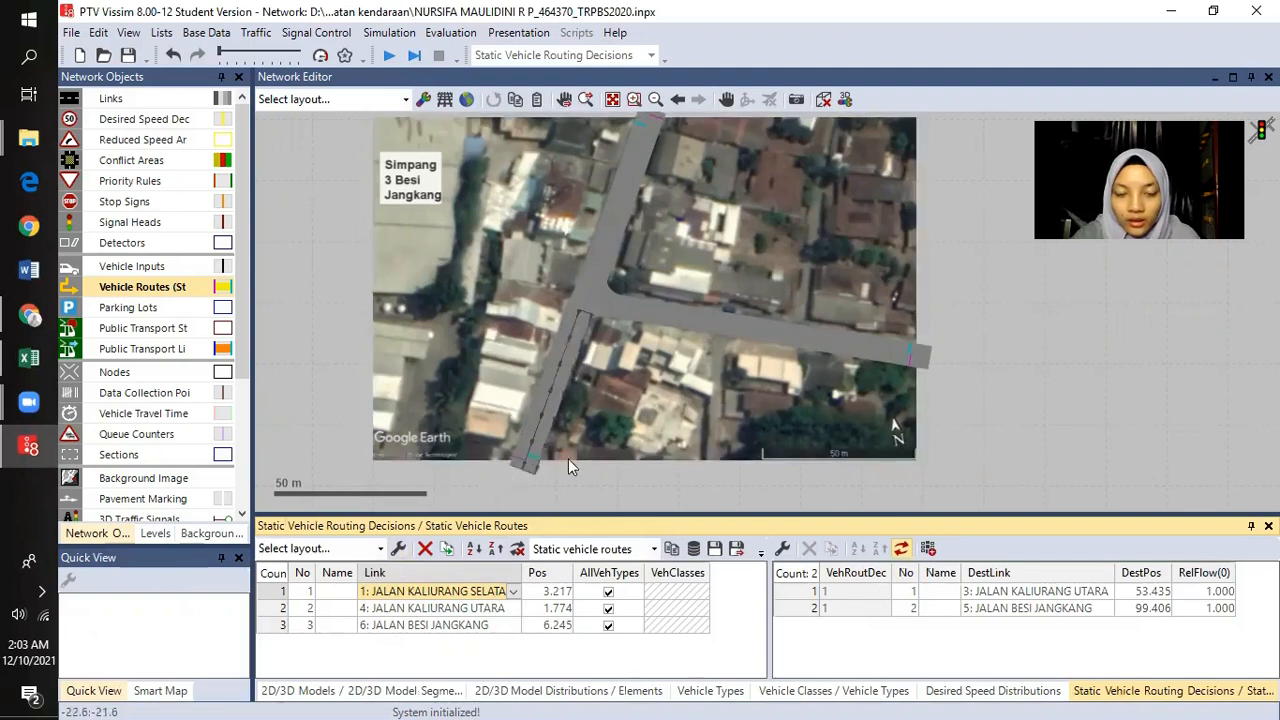
{"action": "left_click_drag", "start_coordinate": [533, 397], "coordinate": [513, 412]}
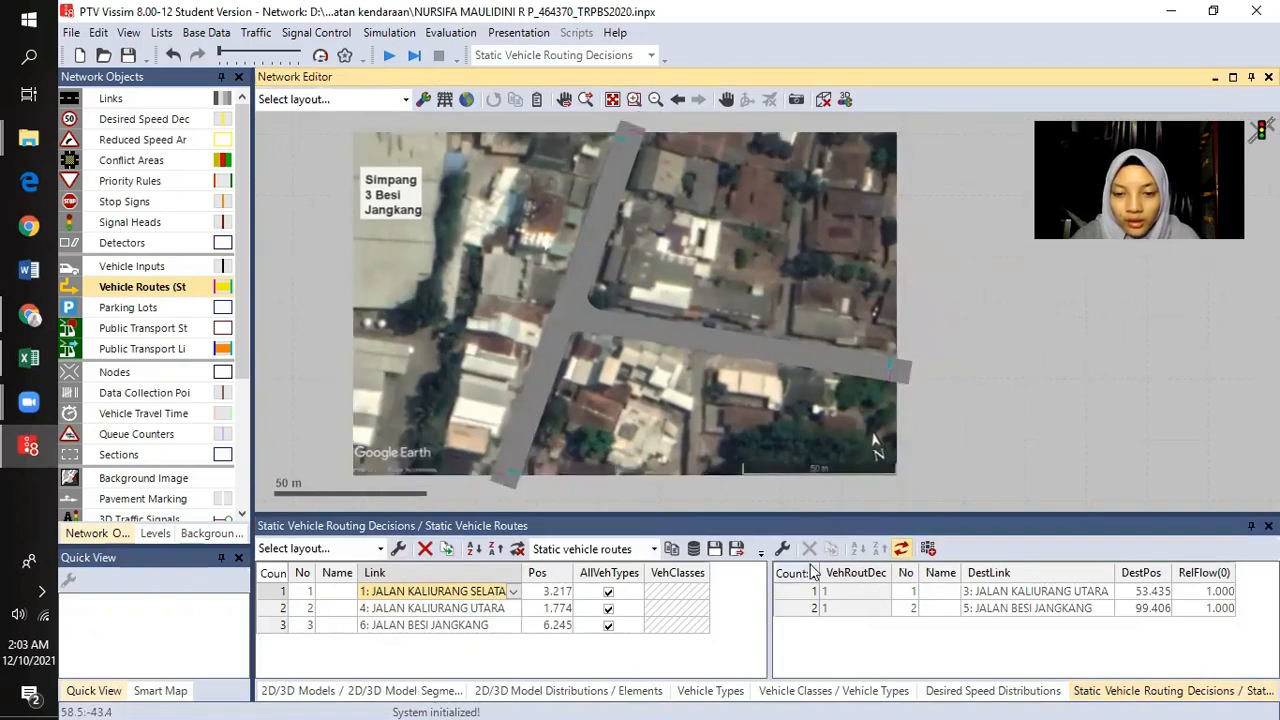
{"action": "left_click", "coordinate": [486, 670]}
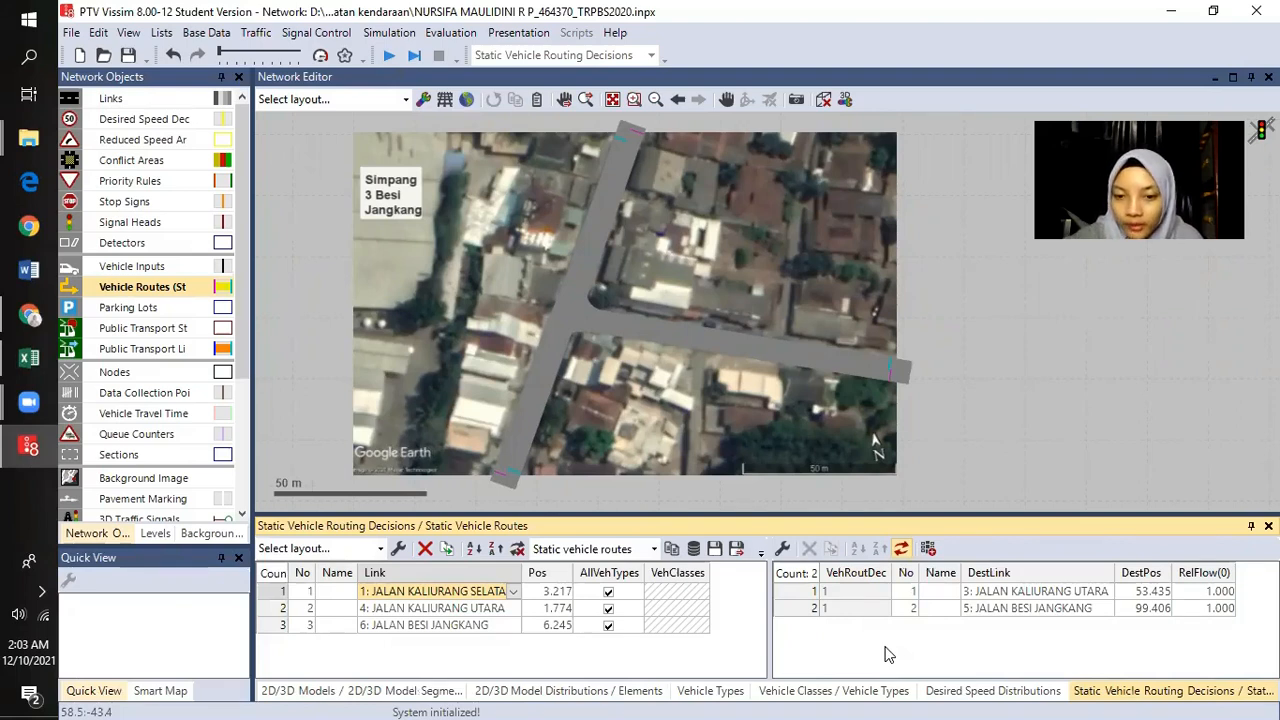
{"action": "left_click", "coordinate": [1195, 593]}
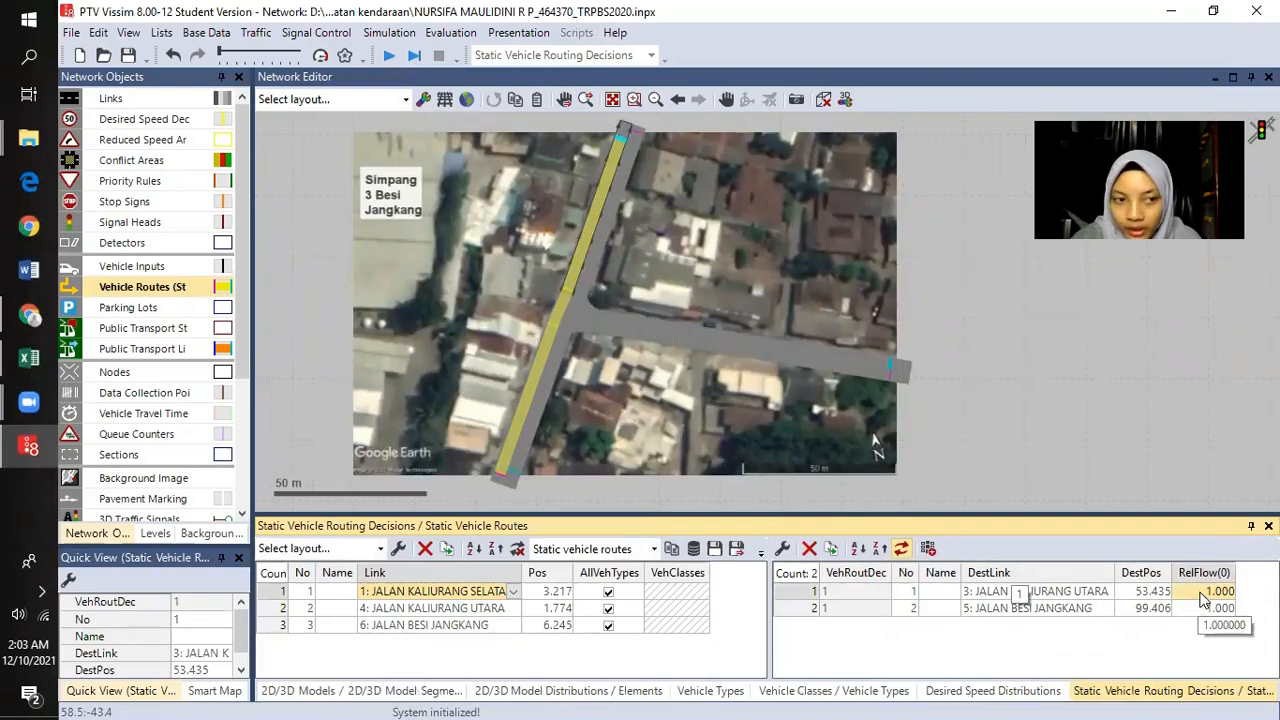
- Switch to the Data Simpang 3 Besi workbook in Excel, maximize it and examine the route composition table by origin and destination
{"action": "left_click", "coordinate": [28, 358]}
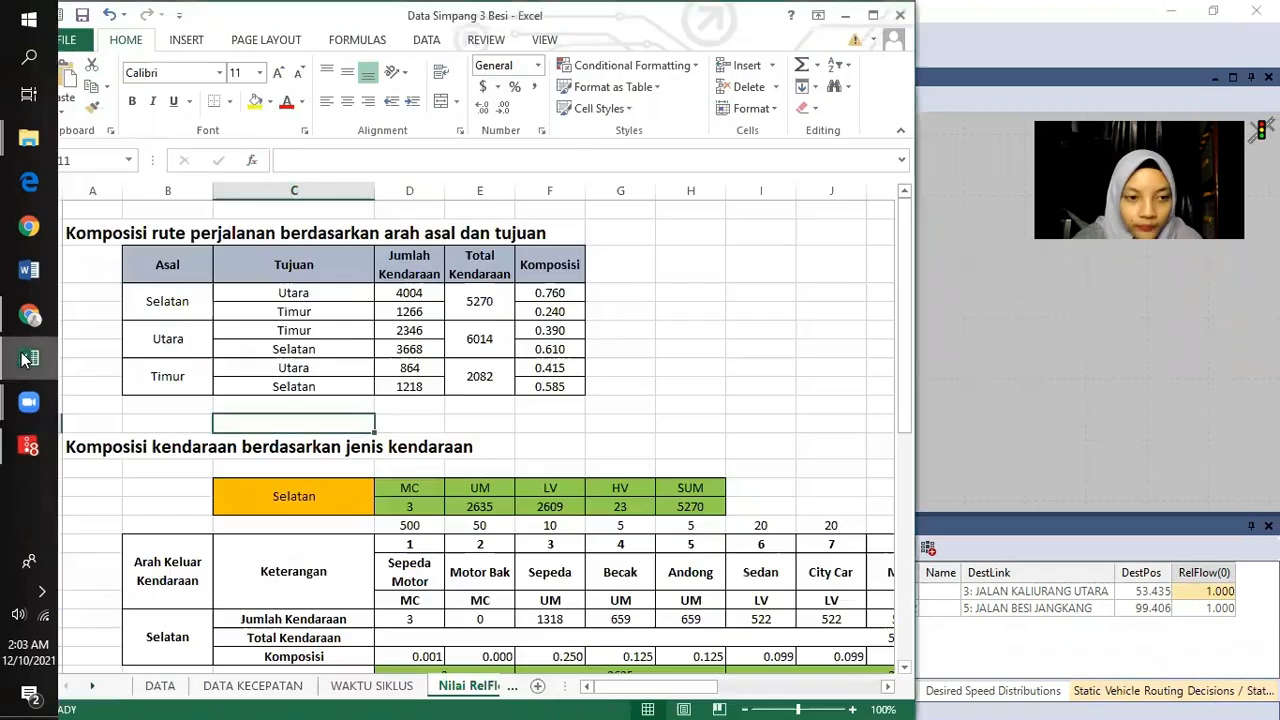
{"action": "left_click", "coordinate": [620, 294]}
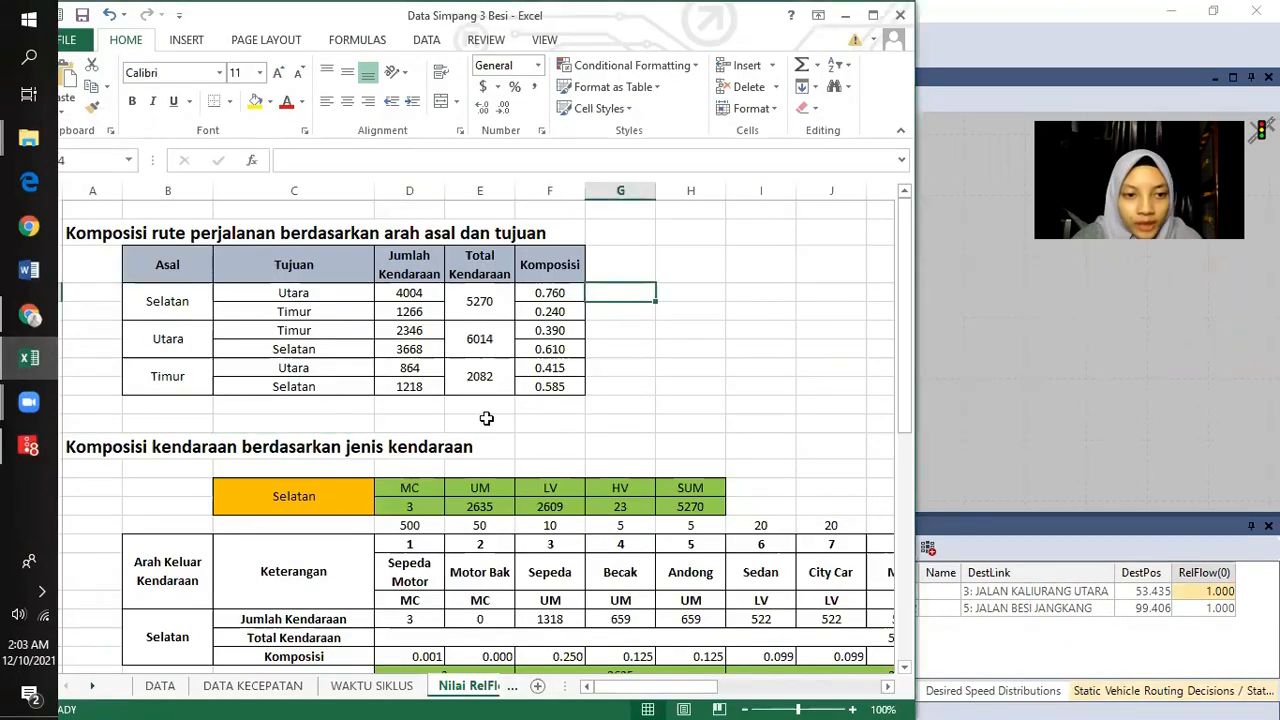
{"action": "left_click", "coordinate": [873, 15]}
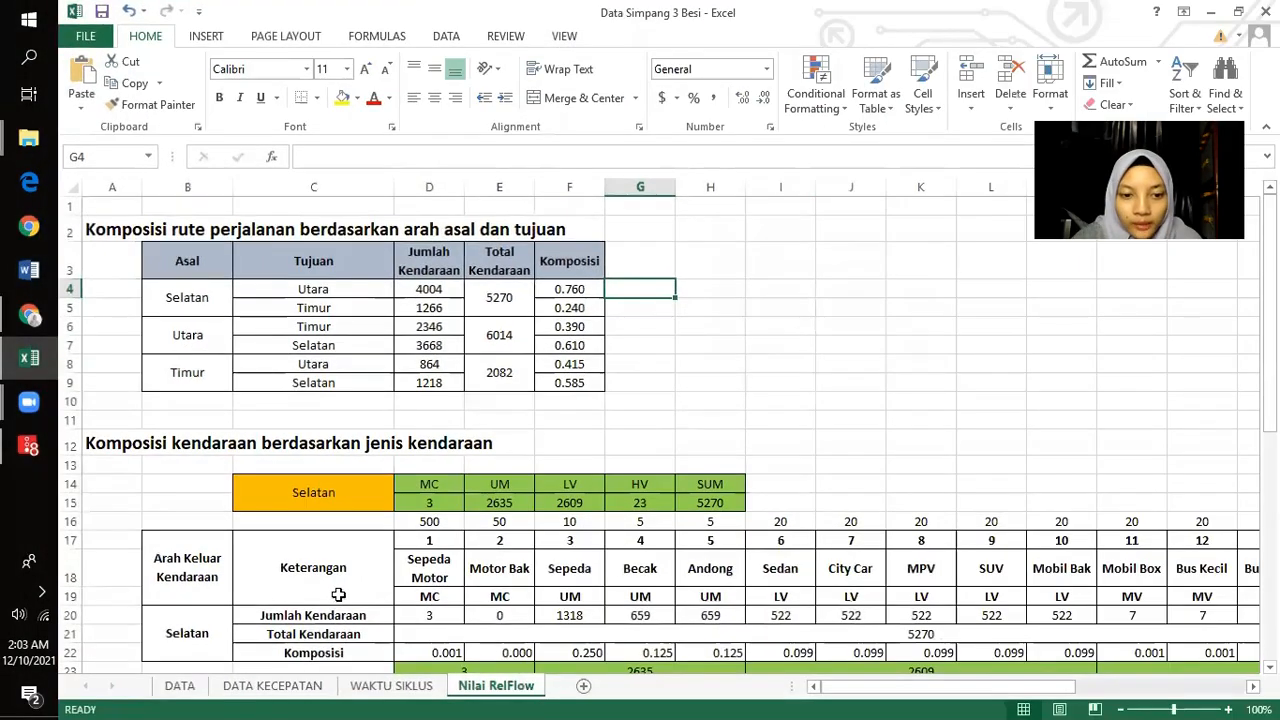
{"action": "left_click_drag", "start_coordinate": [950, 695], "coordinate": [243, 680]}
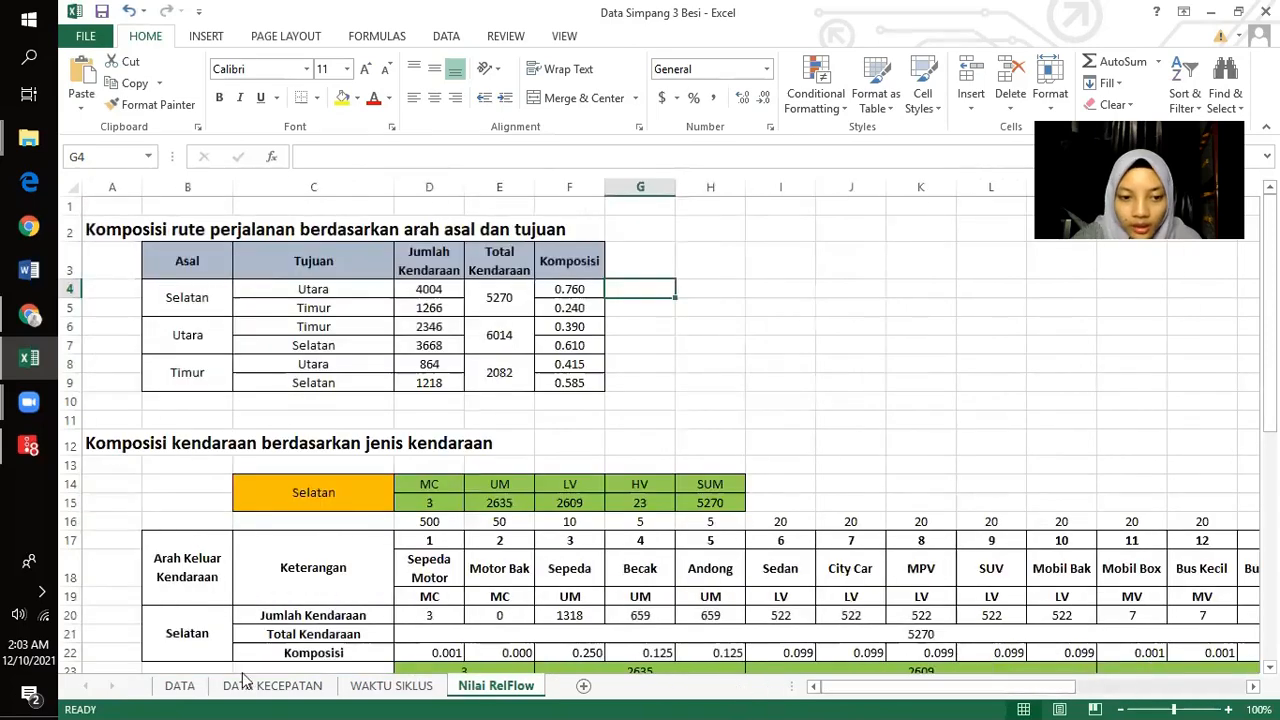
- Examine the intersection's turning volume diagram on the DATA sheet, with the sheet zoomed out to 90%
{"action": "left_click", "coordinate": [181, 685]}
{"action": "scroll", "coordinate": [300, 480], "scroll_direction": "down", "scroll_amount": 18}
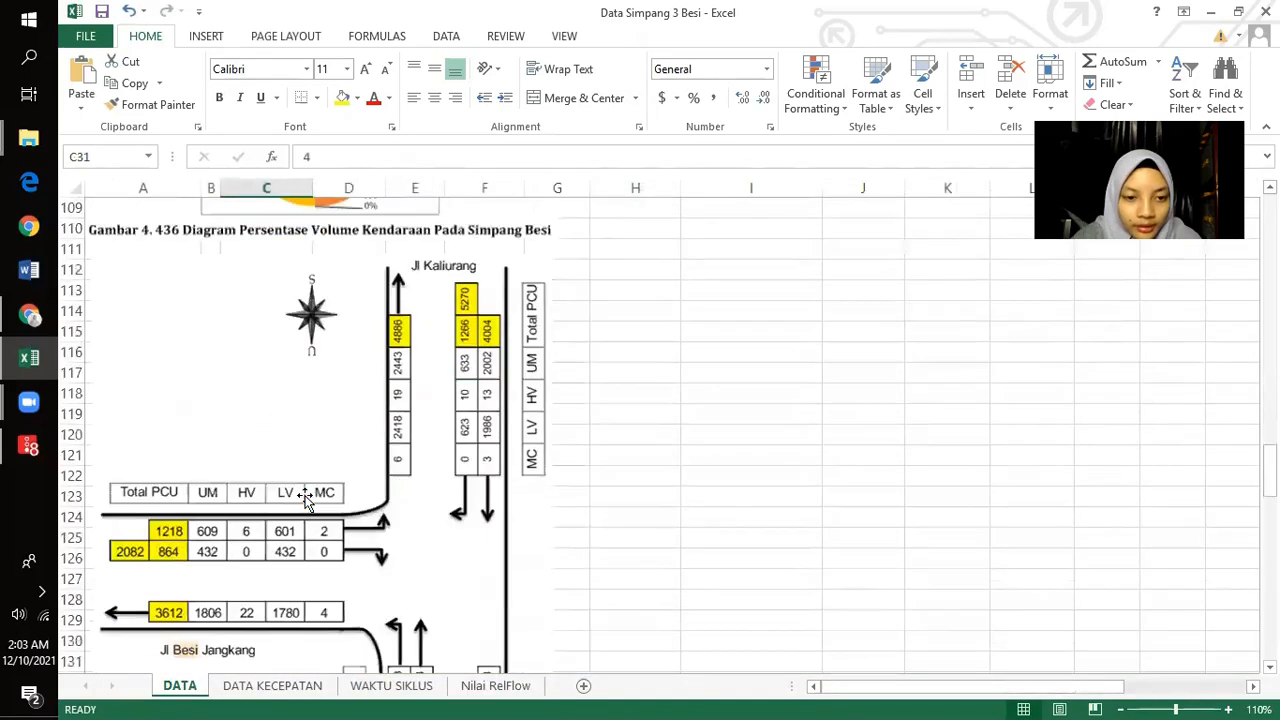
{"action": "scroll", "coordinate": [455, 525], "scroll_direction": "up", "scroll_amount": 3}
{"action": "scroll", "coordinate": [1054, 654], "scroll_direction": "down", "scroll_amount": 2}
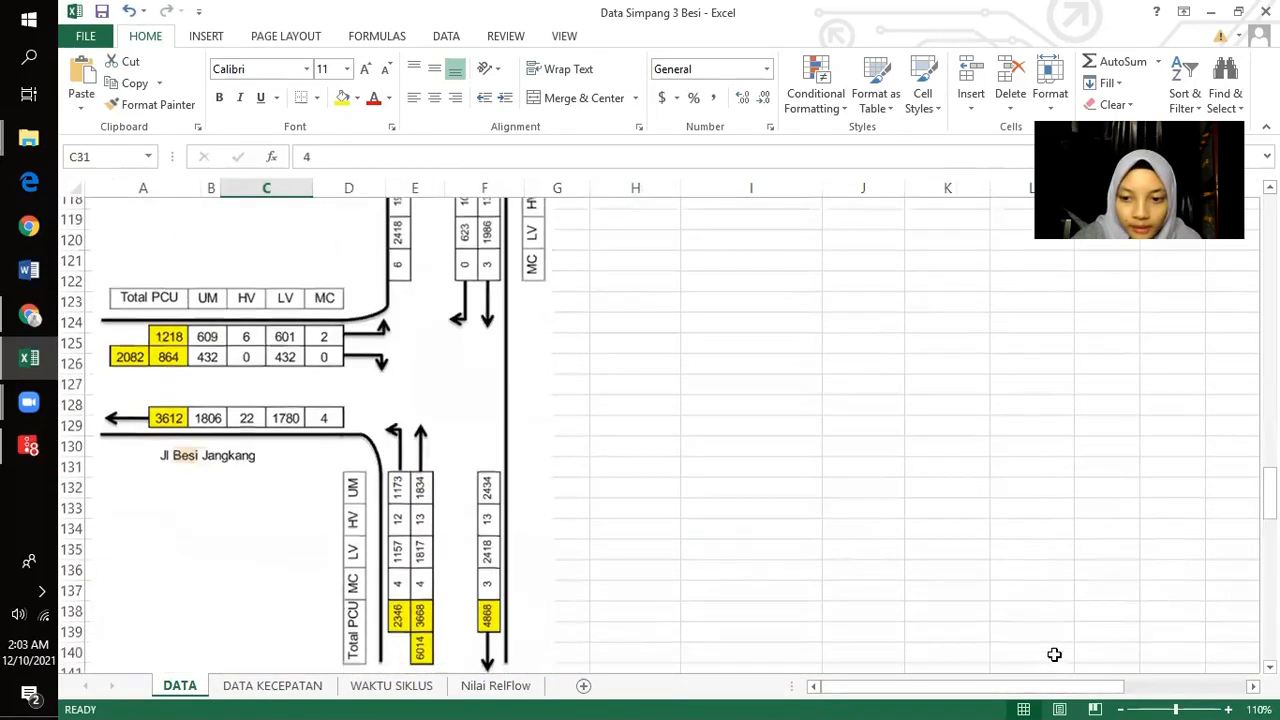
{"action": "left_click", "coordinate": [1120, 697]}
{"action": "left_click", "coordinate": [1120, 697]}
{"action": "scroll", "coordinate": [503, 463], "scroll_direction": "up", "scroll_amount": 2}
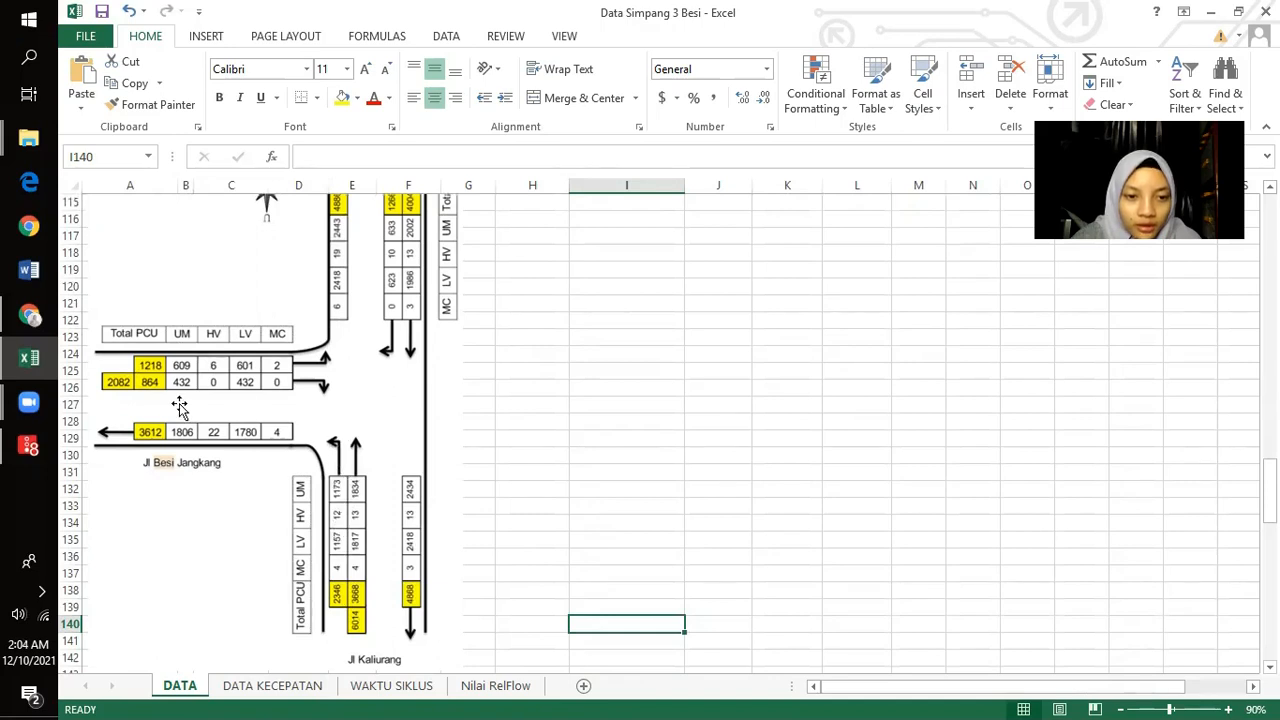
- Examine the vehicle counts, totals and Komposisi values of the route composition table on the Nilai RelFlow sheet
{"action": "left_click", "coordinate": [467, 688]}
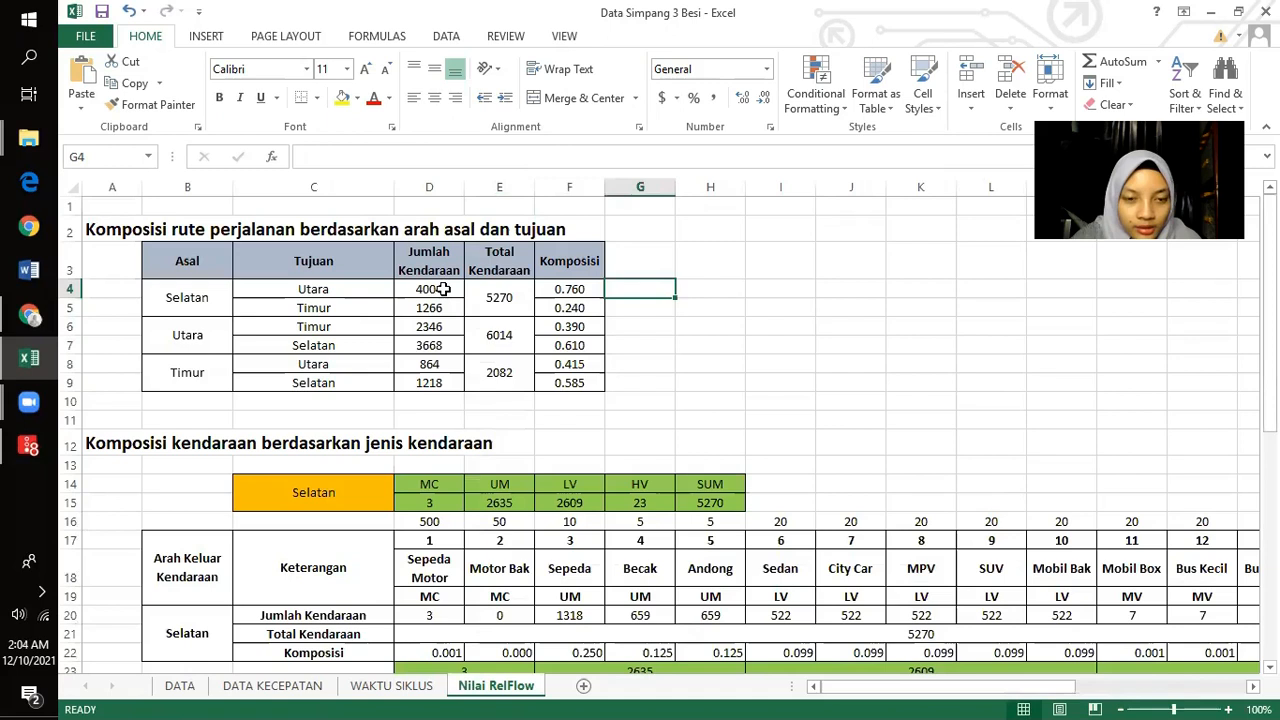
{"action": "left_click", "coordinate": [443, 290]}
{"action": "left_click", "coordinate": [495, 296]}
{"action": "left_click_drag", "start_coordinate": [580, 289], "coordinate": [578, 384]}
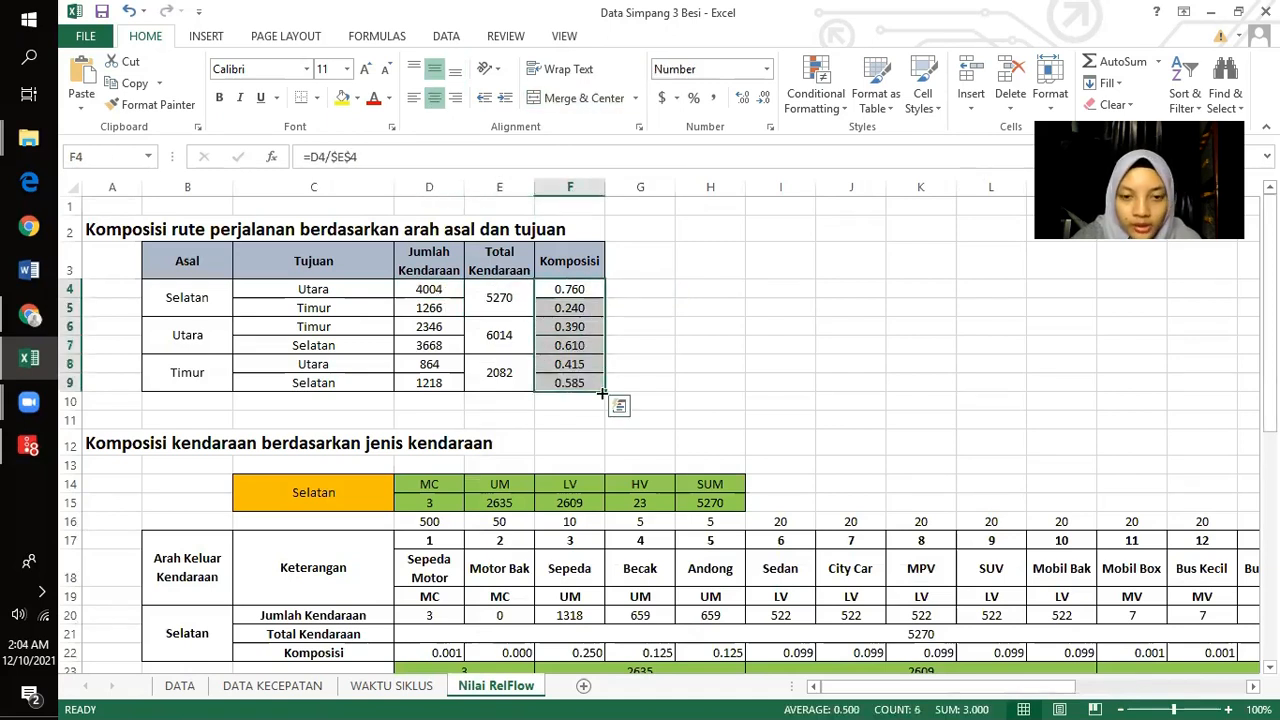
{"action": "left_click", "coordinate": [652, 382]}
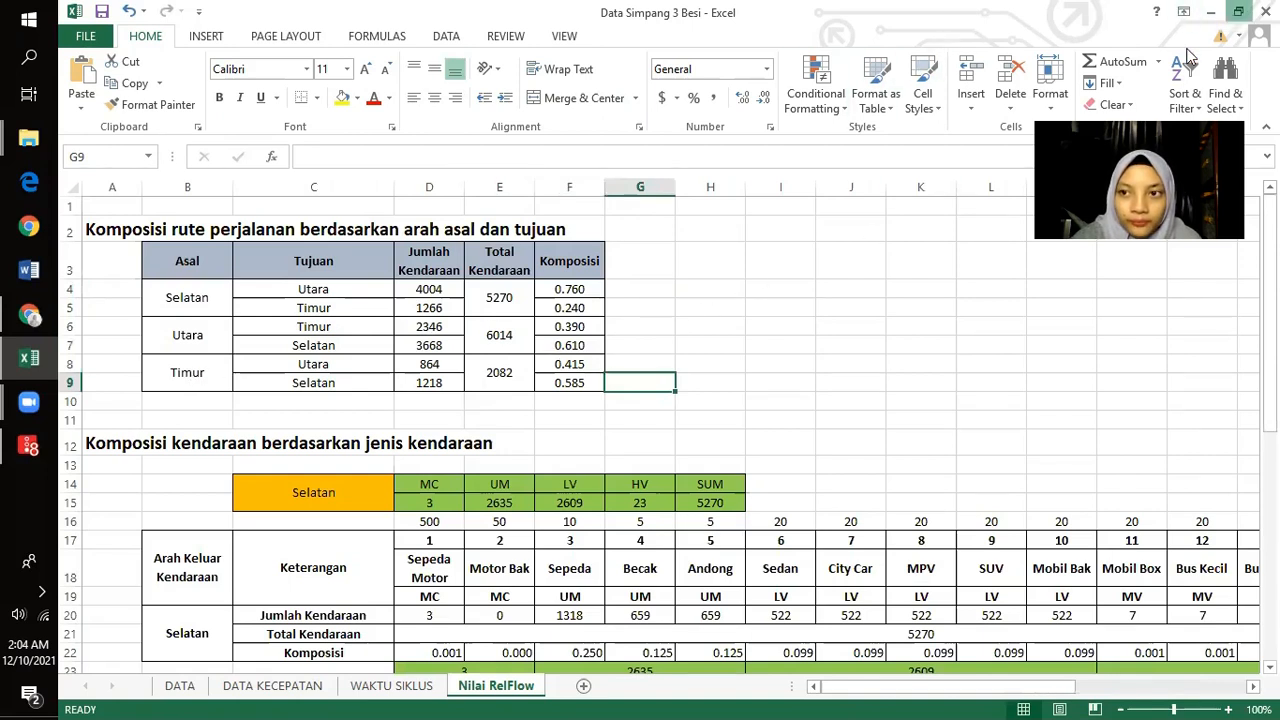
- Restore and narrow the Excel window so Vissim's route list shows beside it, and locate the Selatan to Utara row
{"action": "left_click", "coordinate": [1238, 11]}
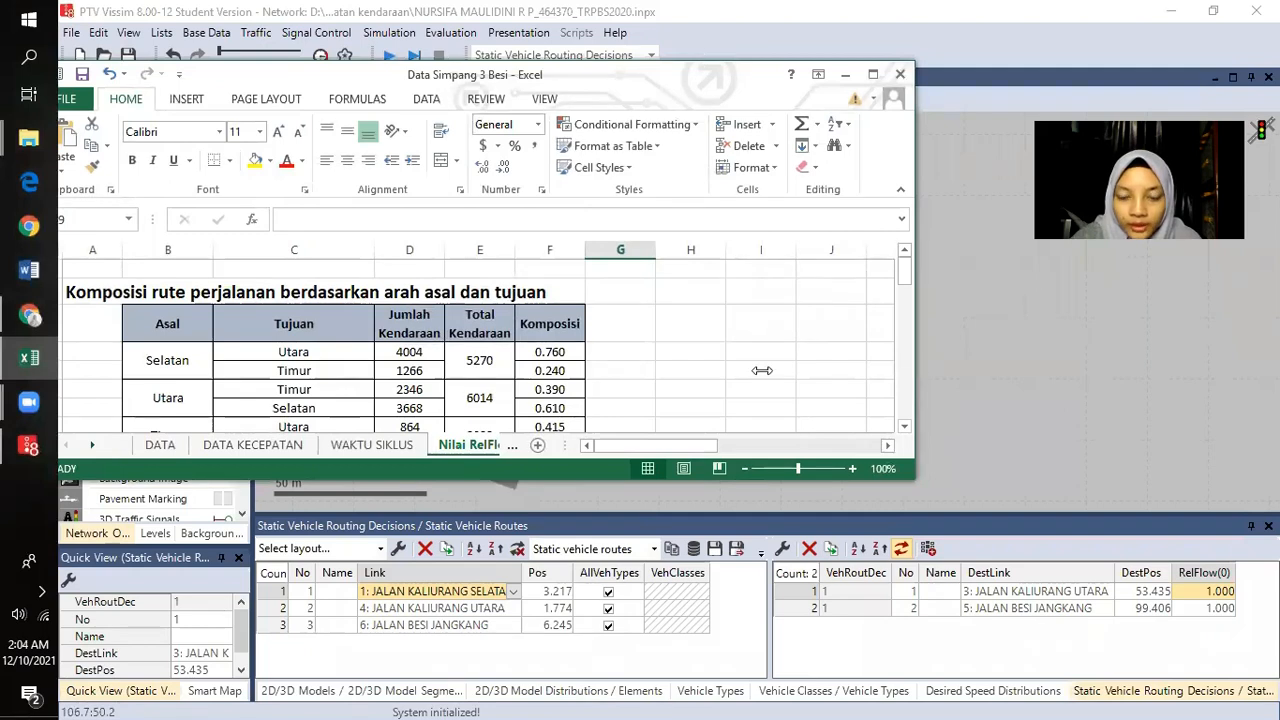
{"action": "left_click_drag", "start_coordinate": [762, 370], "coordinate": [706, 372]}
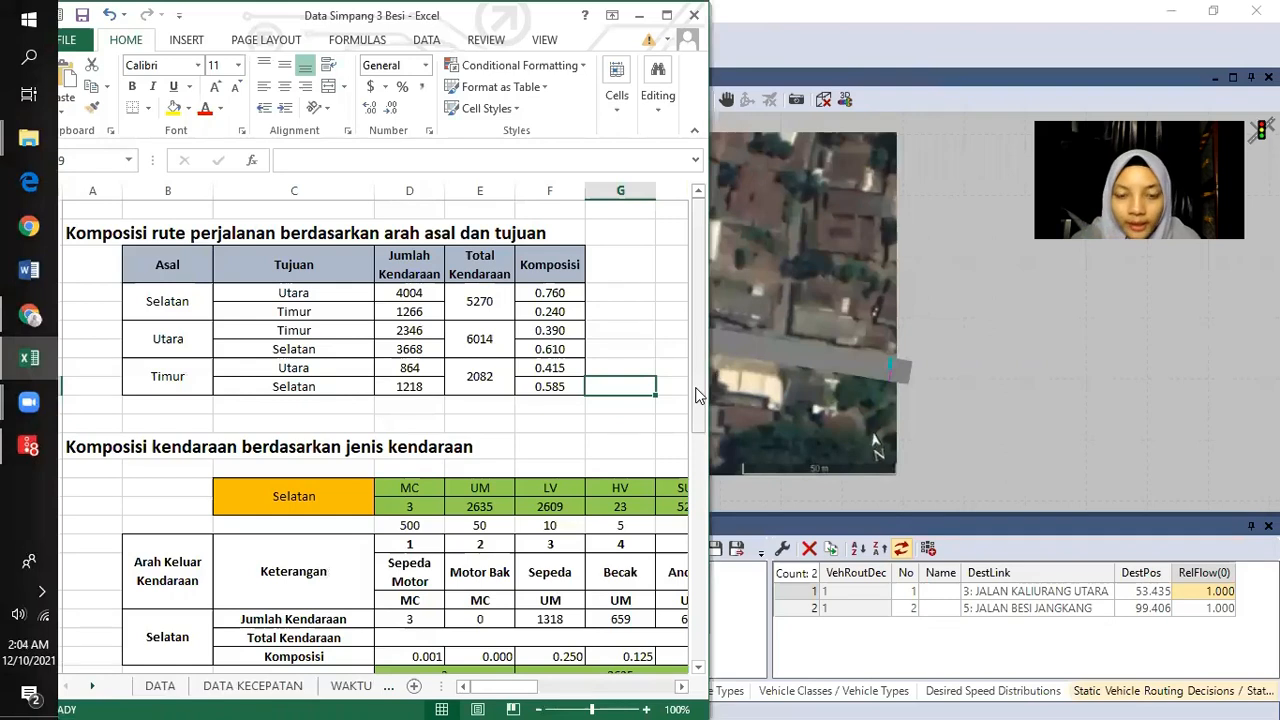
{"action": "left_click", "coordinate": [169, 296]}
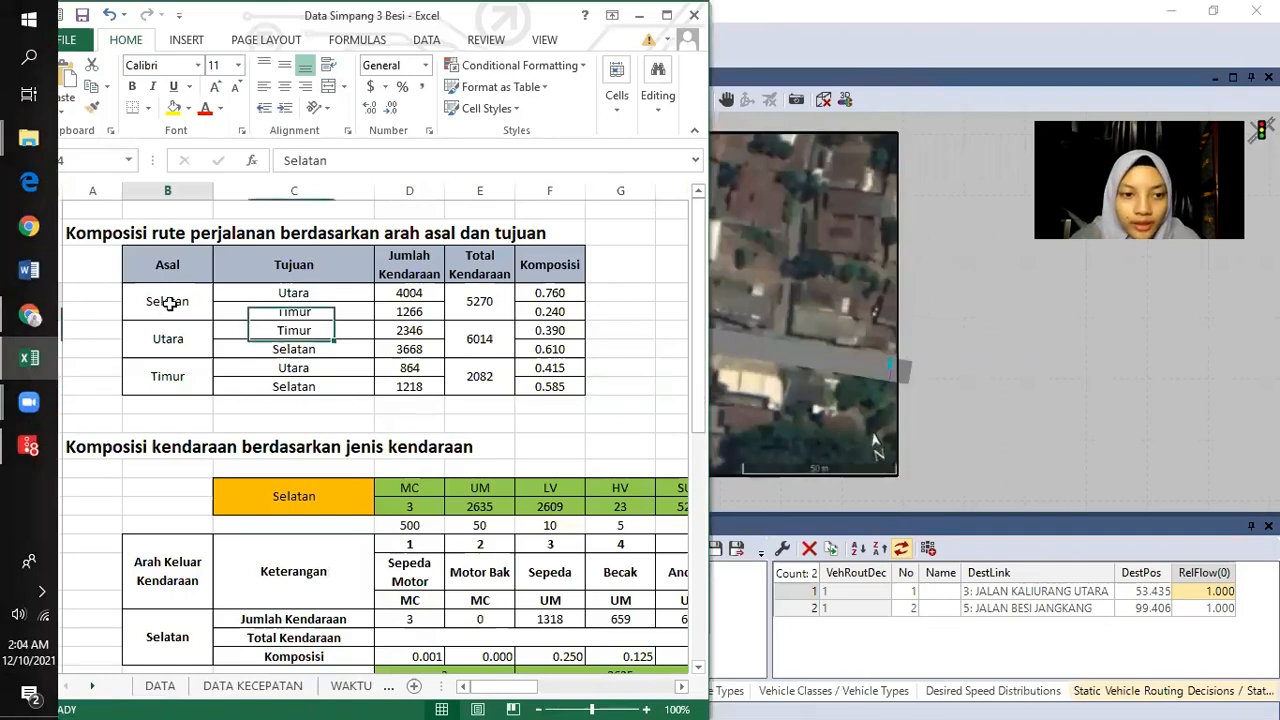
{"action": "left_click", "coordinate": [311, 292]}
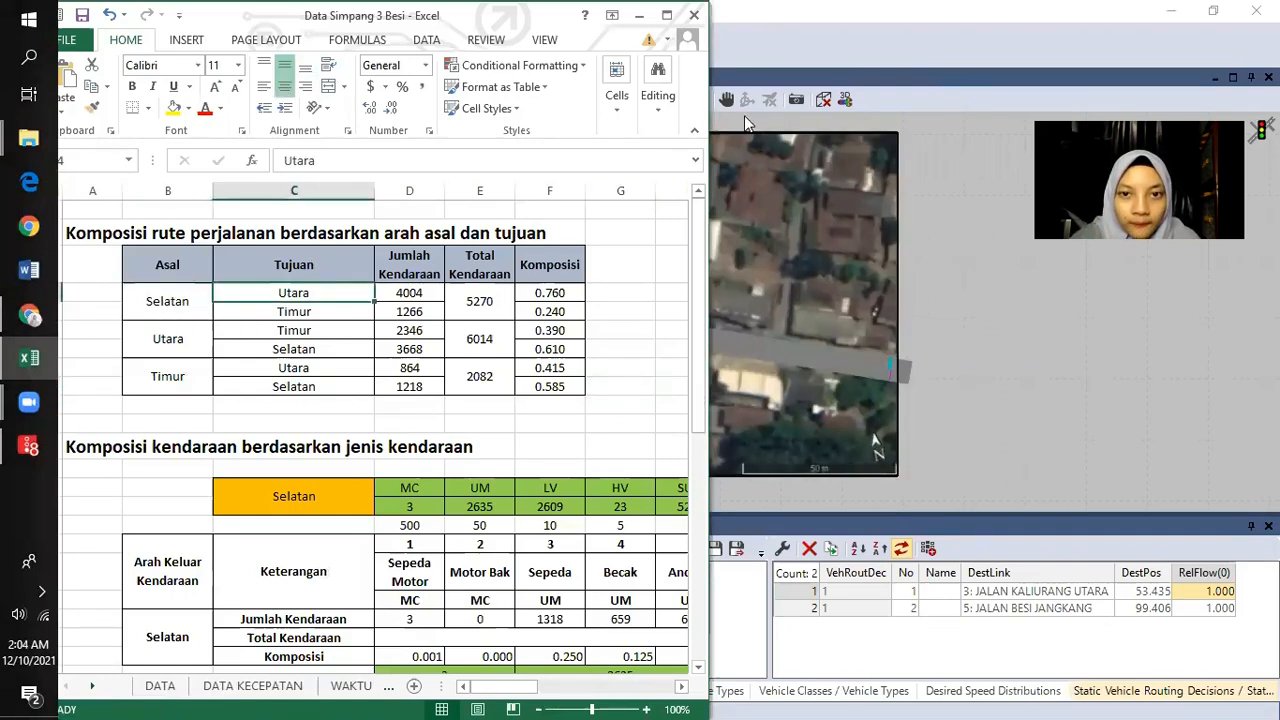
- Match the southern decision's route to JALAN KALIURANG UTARA in Vissim with the Selatan to Utara Komposisi value in Excel
{"action": "left_click", "coordinate": [909, 33]}
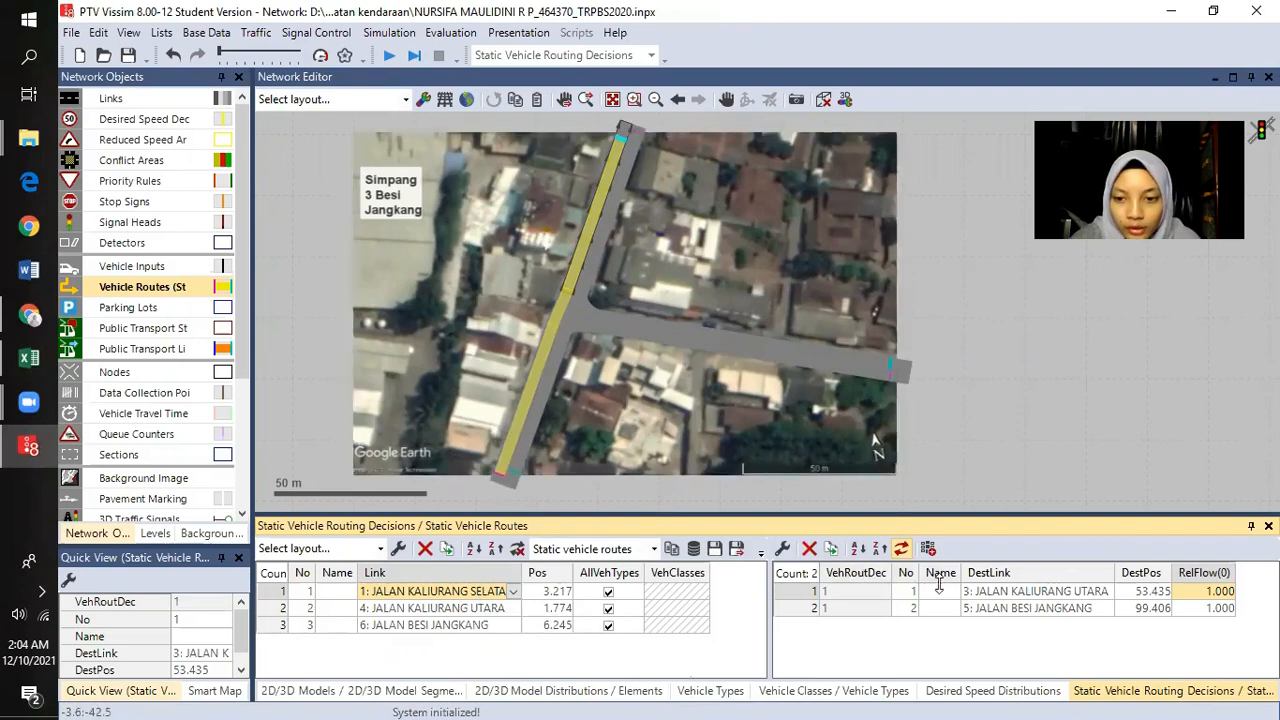
{"action": "left_click", "coordinate": [1040, 592]}
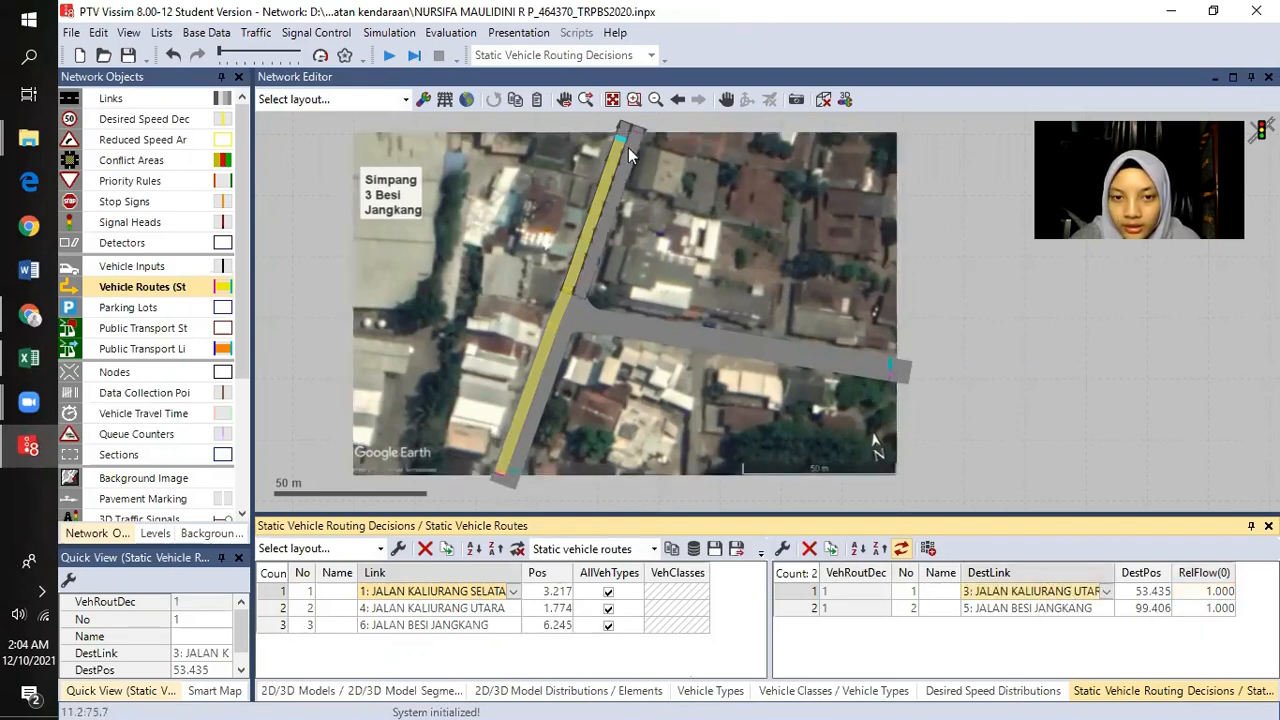
{"action": "left_click", "coordinate": [1195, 594]}
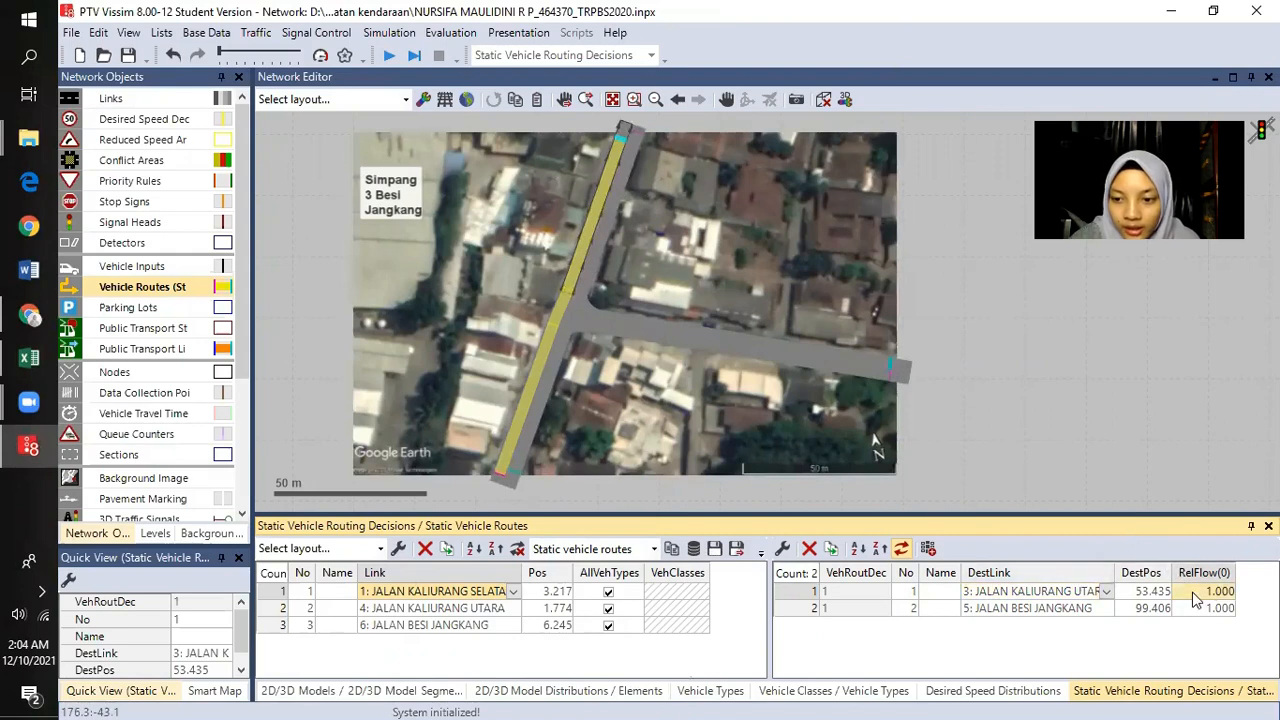
{"action": "left_click", "coordinate": [29, 357]}
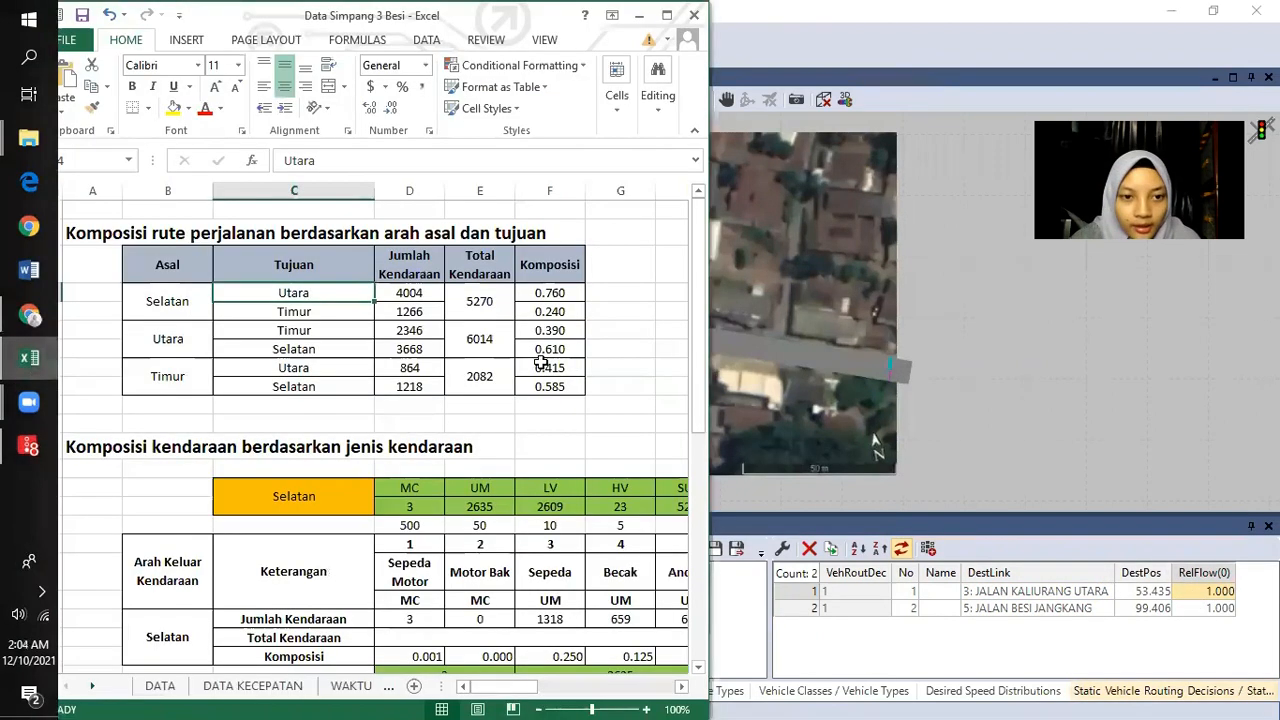
{"action": "left_click", "coordinate": [178, 300]}
{"action": "left_click", "coordinate": [278, 291]}
{"action": "left_click", "coordinate": [564, 292]}
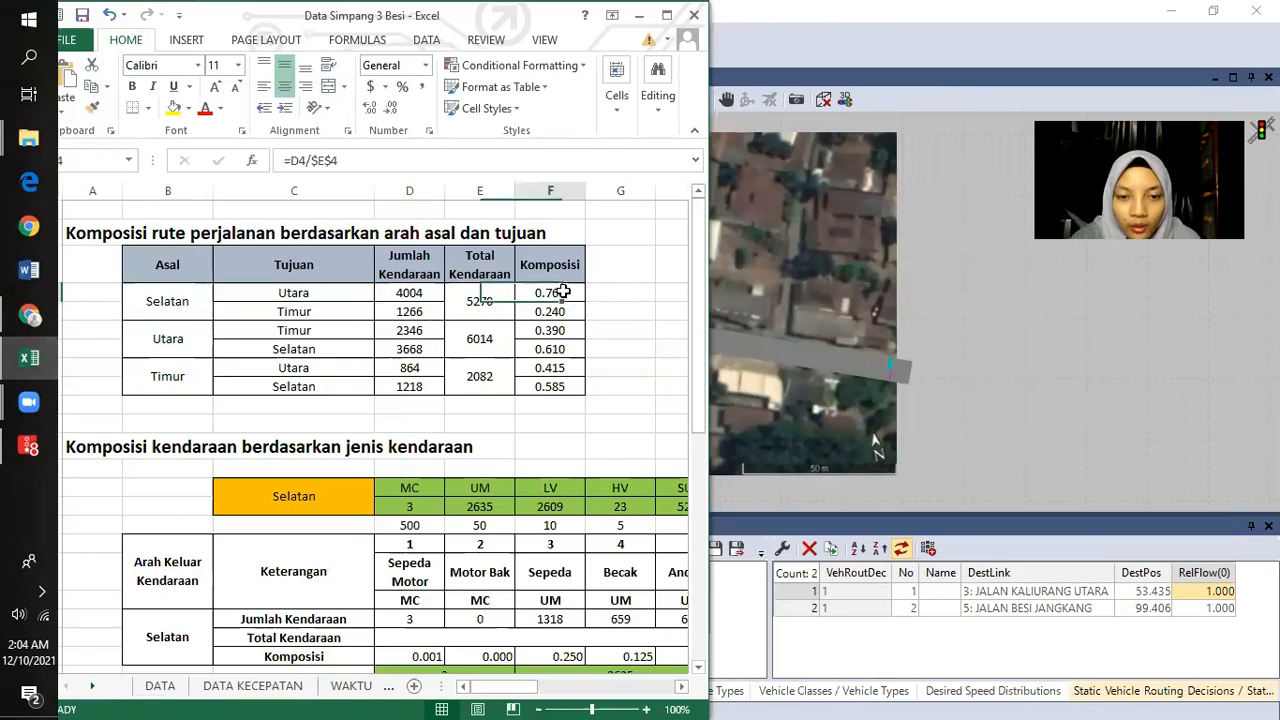
- Switch to Vissim and set the relative flow of the southern decision's route to JALAN KALIURANG UTARA to 0.76
{"action": "left_click", "coordinate": [1198, 592]}
{"action": "left_click", "coordinate": [1198, 592]}
{"action": "type", "text": "0"}
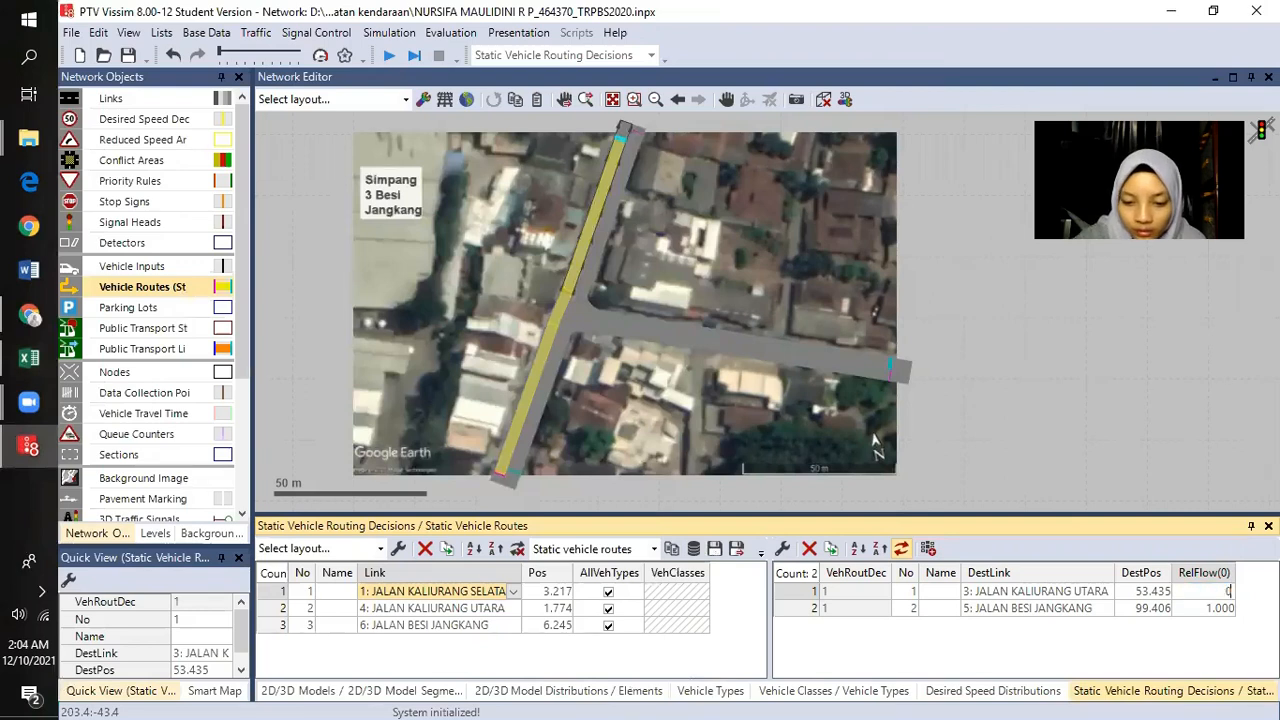
{"action": "type", "text": "."}
{"action": "key", "text": "Return"}
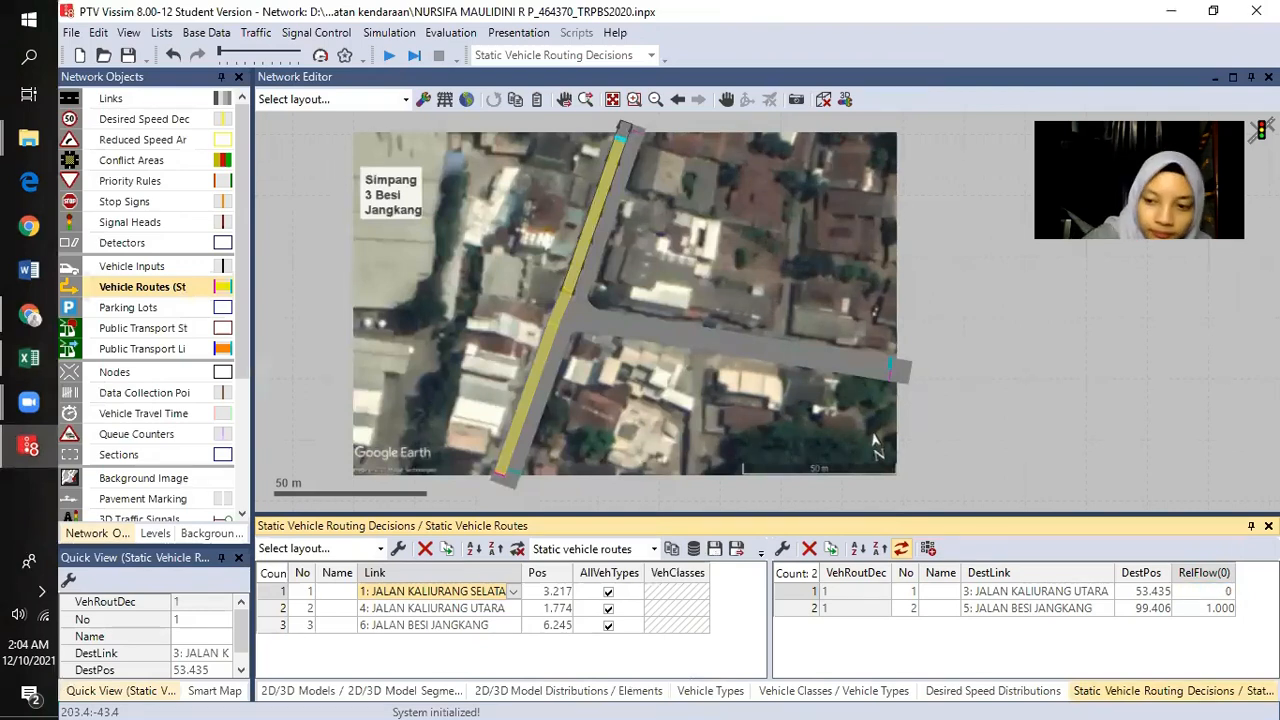
{"action": "type", "text": "0.7"}
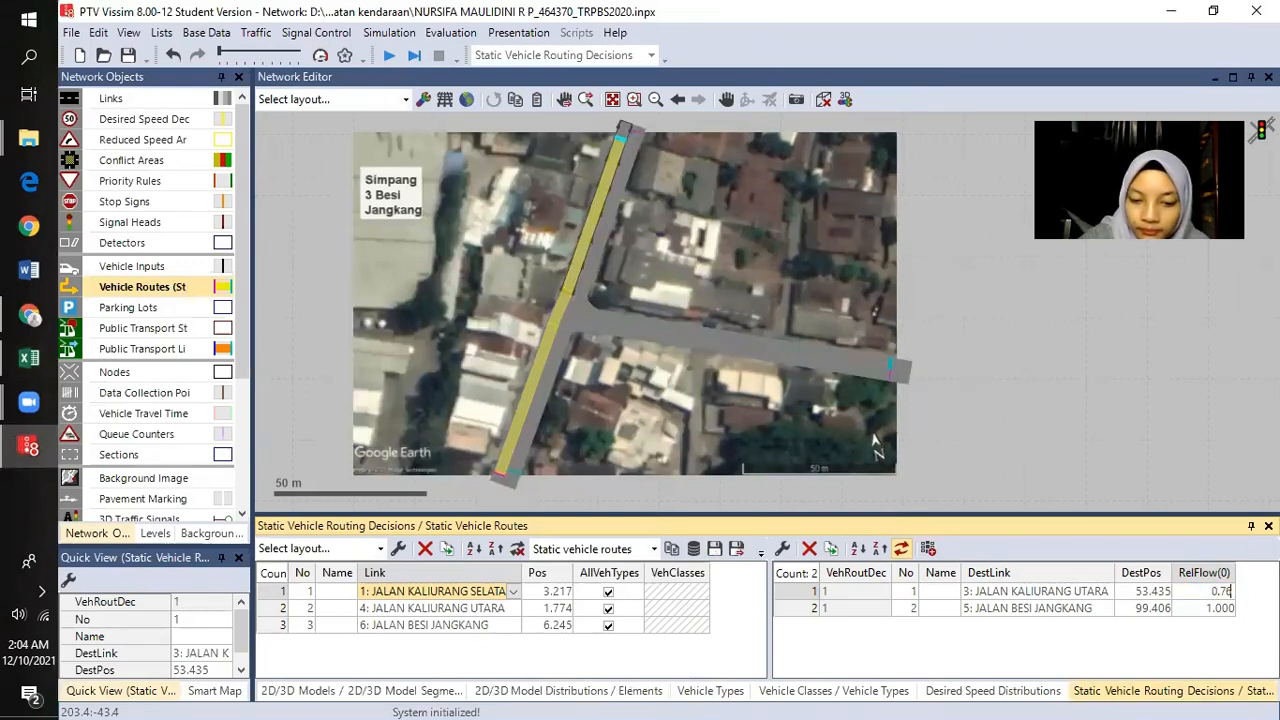
{"action": "type", "text": "6"}
{"action": "key", "text": "Return"}
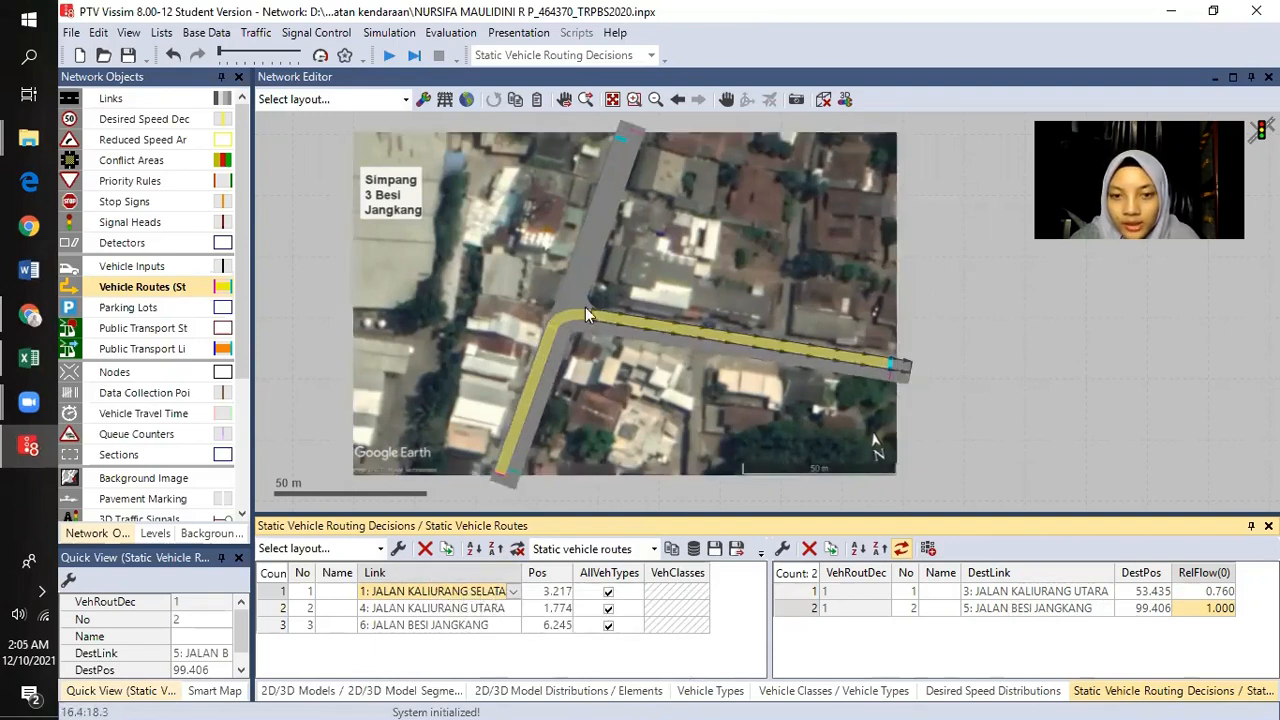
- Look up the Selatan to Timur composition in Excel and set the southern decision's JALAN BESI JANGKANG route to relative flow 0.24 in Vissim
{"action": "key", "text": "alt+Tab"}
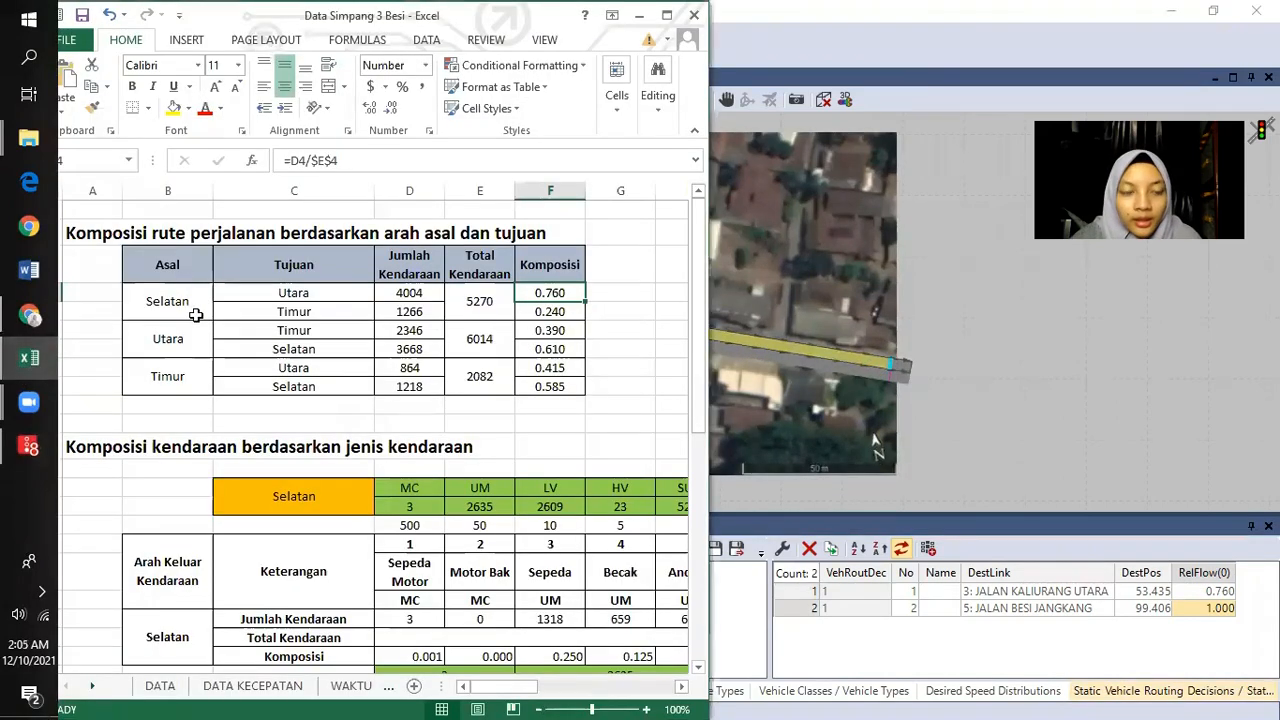
{"action": "left_click", "coordinate": [181, 310]}
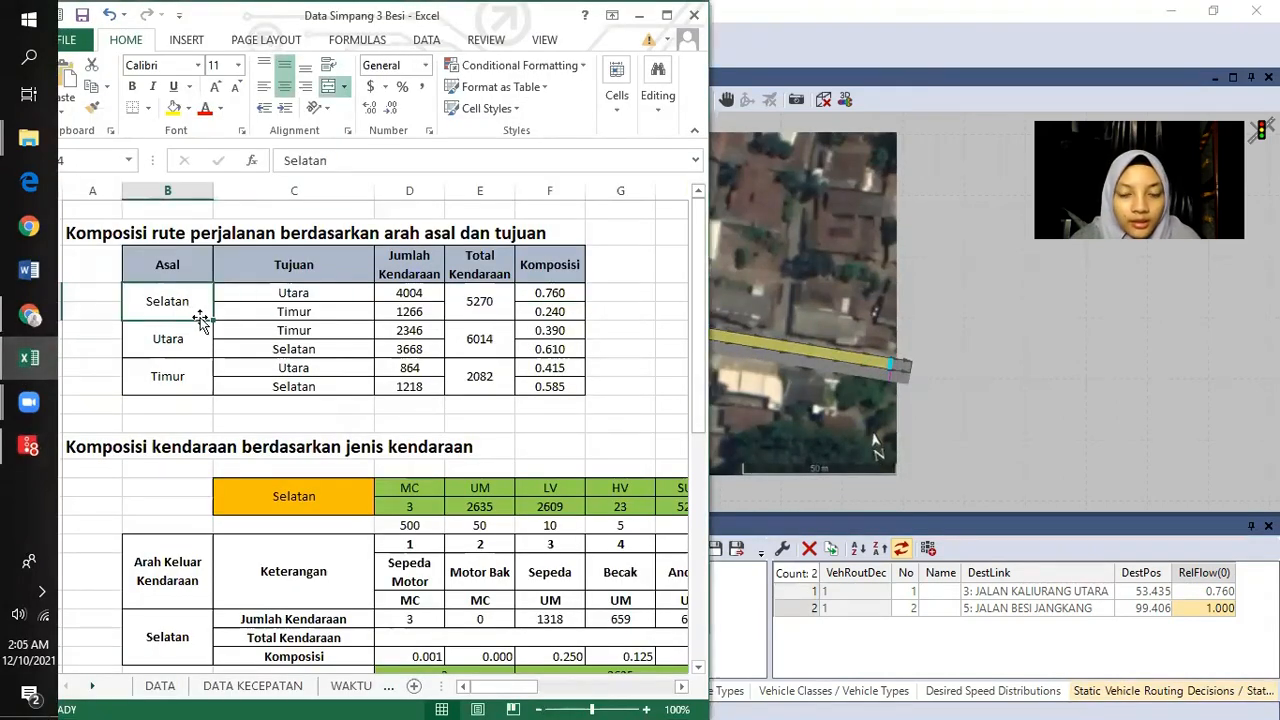
{"action": "left_click", "coordinate": [289, 313]}
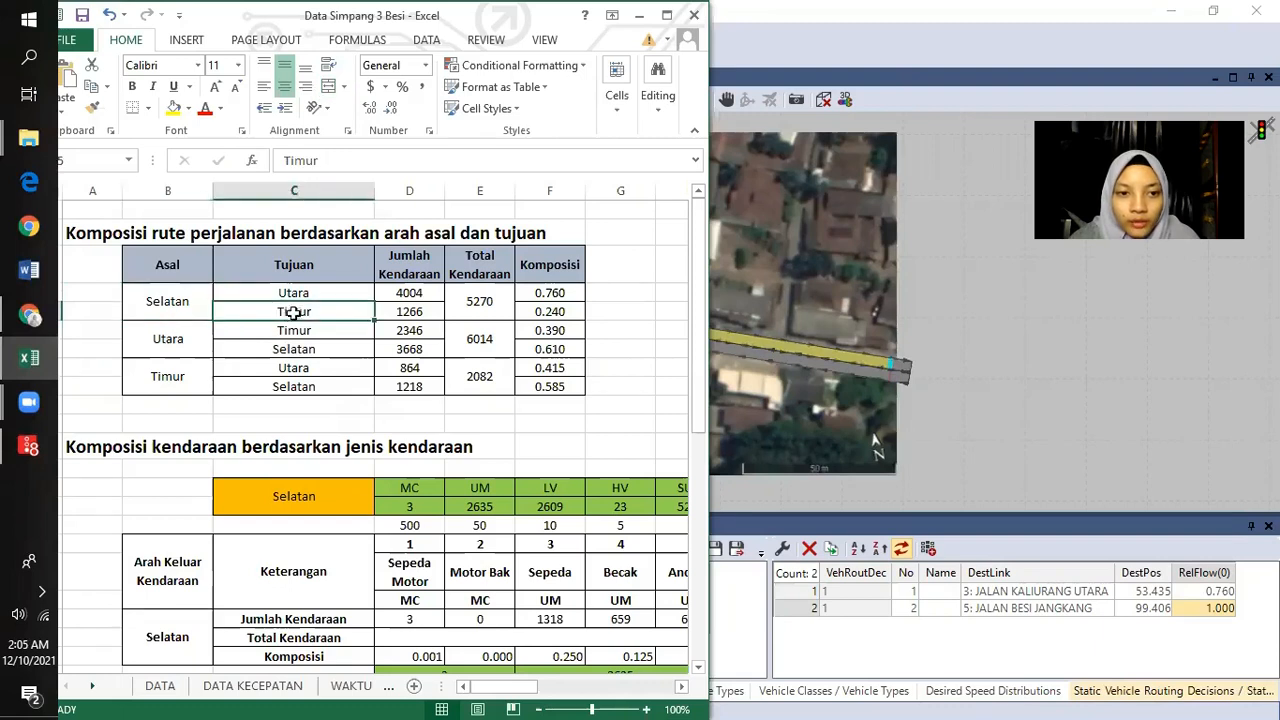
{"action": "left_click", "coordinate": [543, 311]}
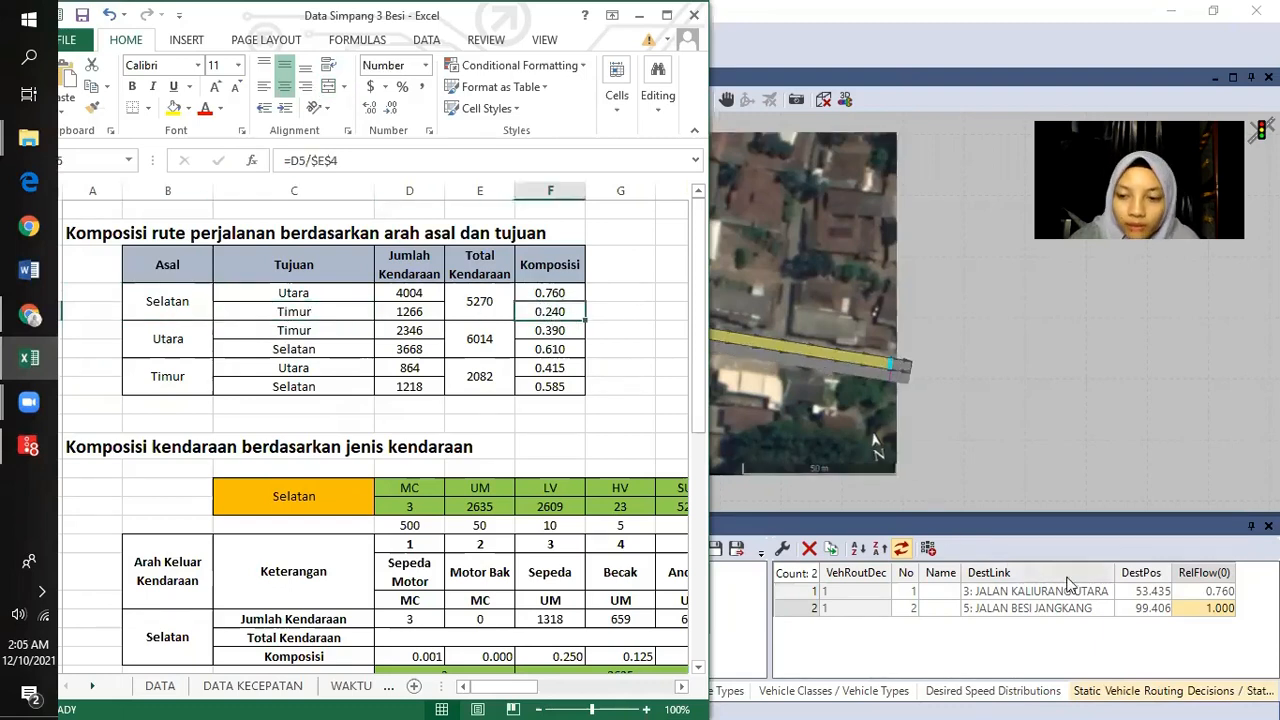
{"action": "double_click", "coordinate": [1187, 612]}
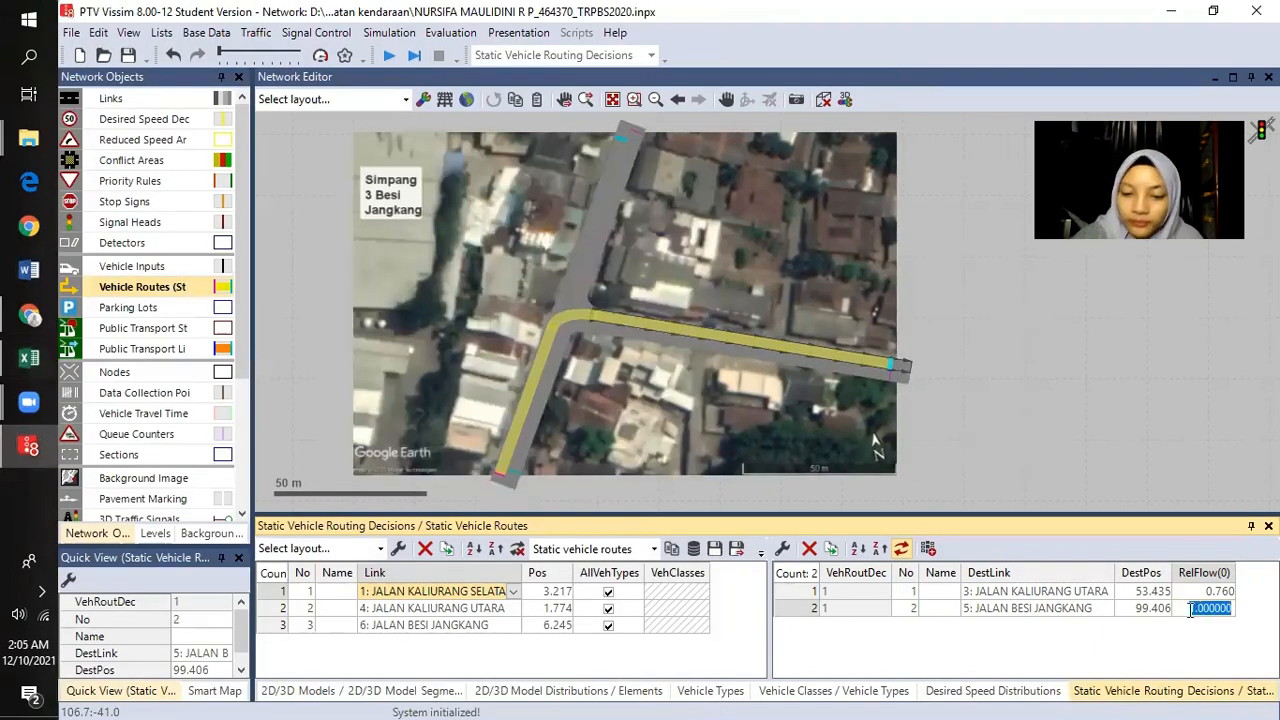
{"action": "type", "text": "0"}
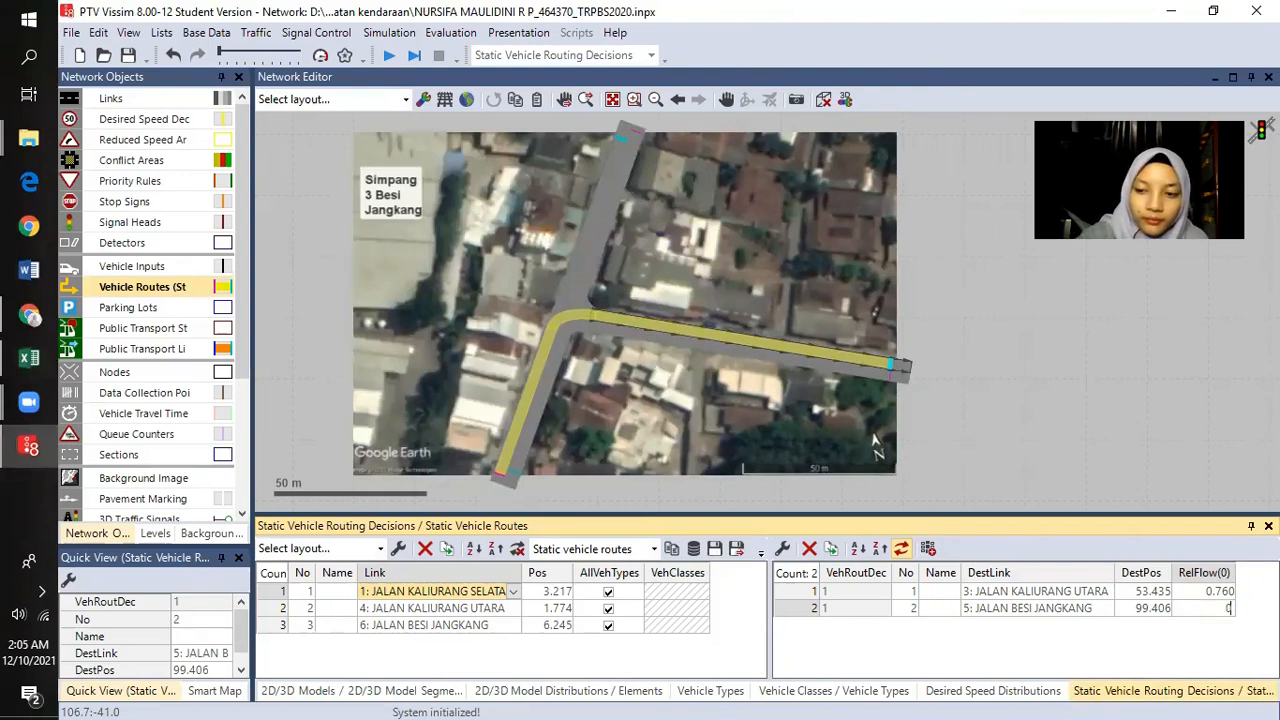
{"action": "type", "text": "."}
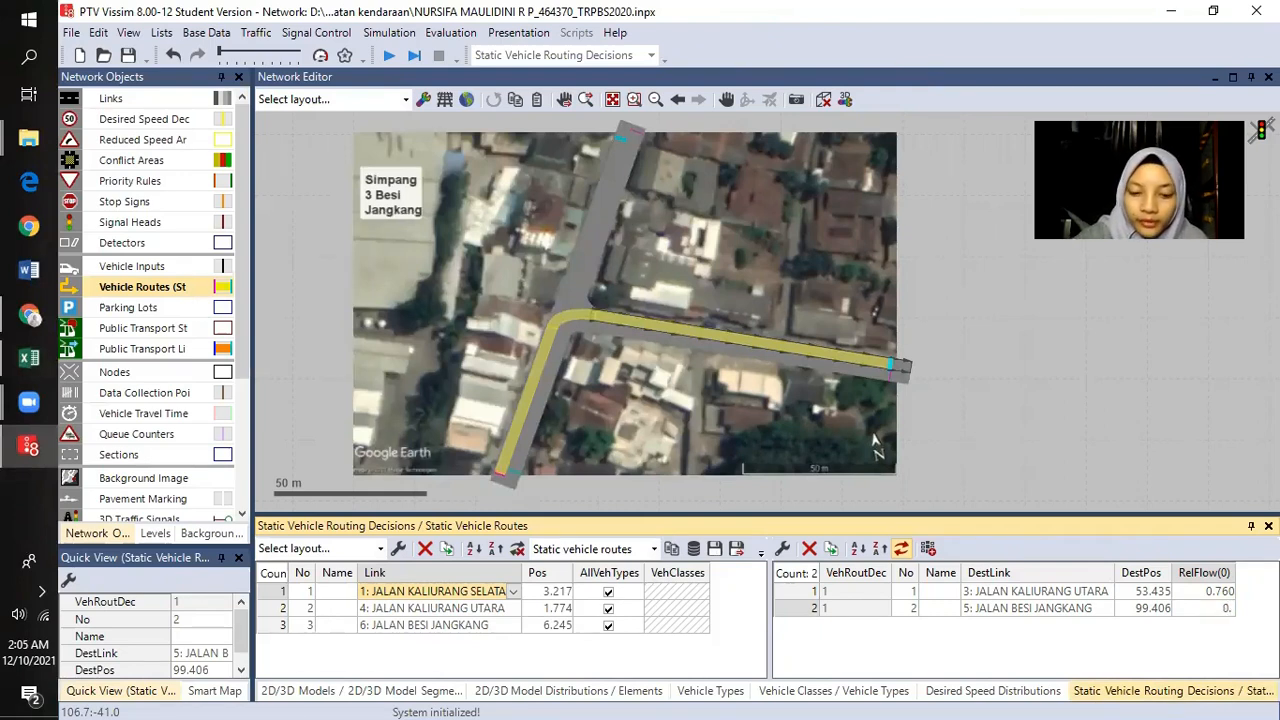
{"action": "type", "text": "24"}
{"action": "key", "text": "Return"}
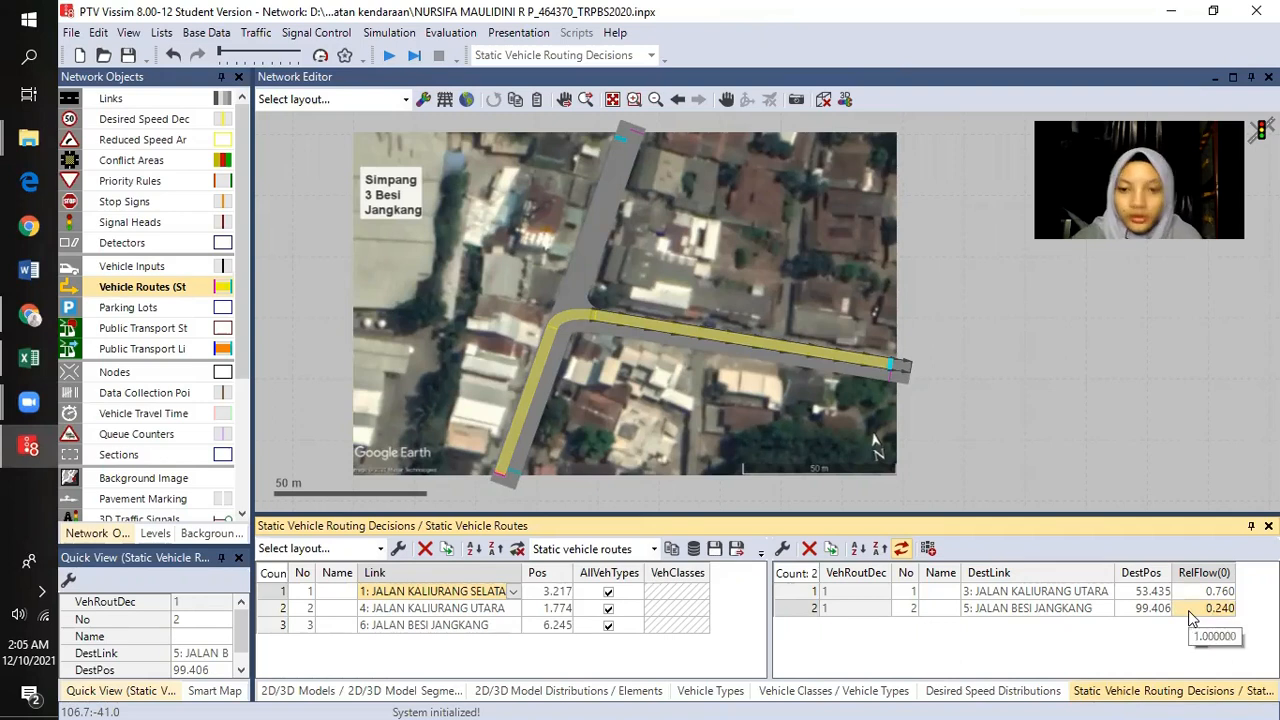
- Using Excel's Utara to Timur composition, set the JALAN KALIURANG UTARA decision's route to JALAN BESI JANGKANG to relative flow 0.39 in Vissim
{"action": "left_click", "coordinate": [398, 610]}
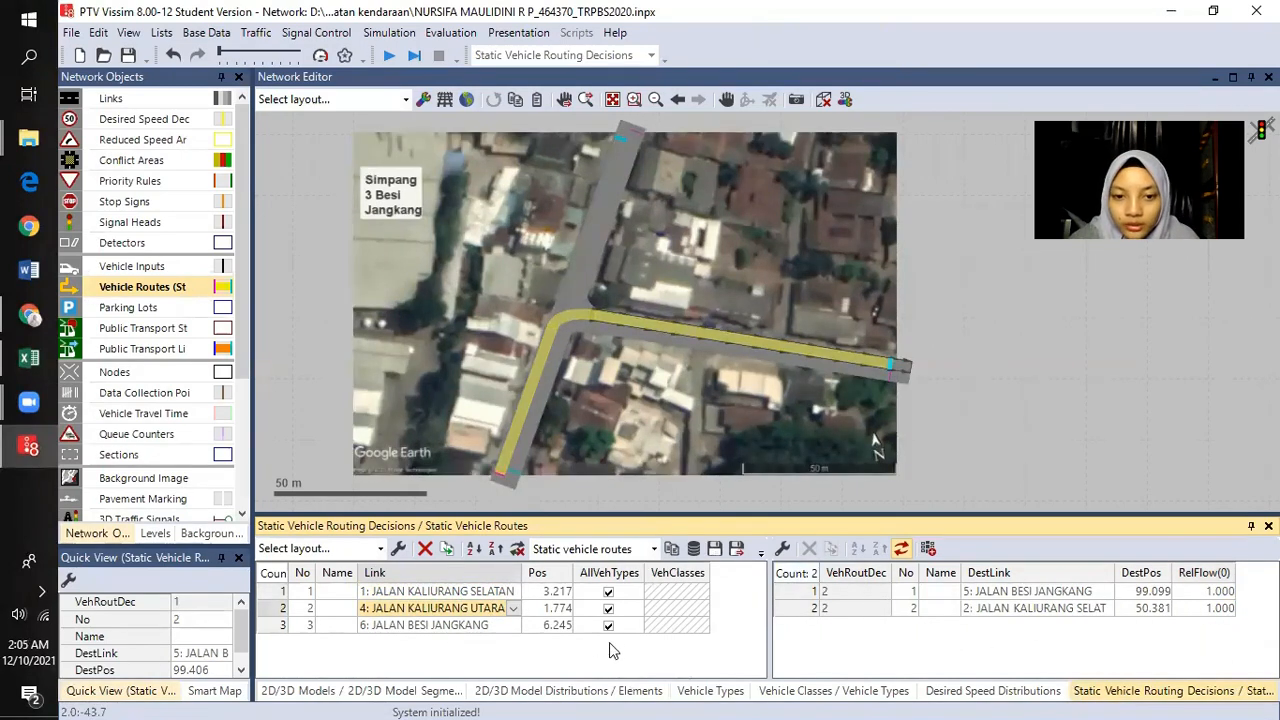
{"action": "left_click", "coordinate": [430, 592]}
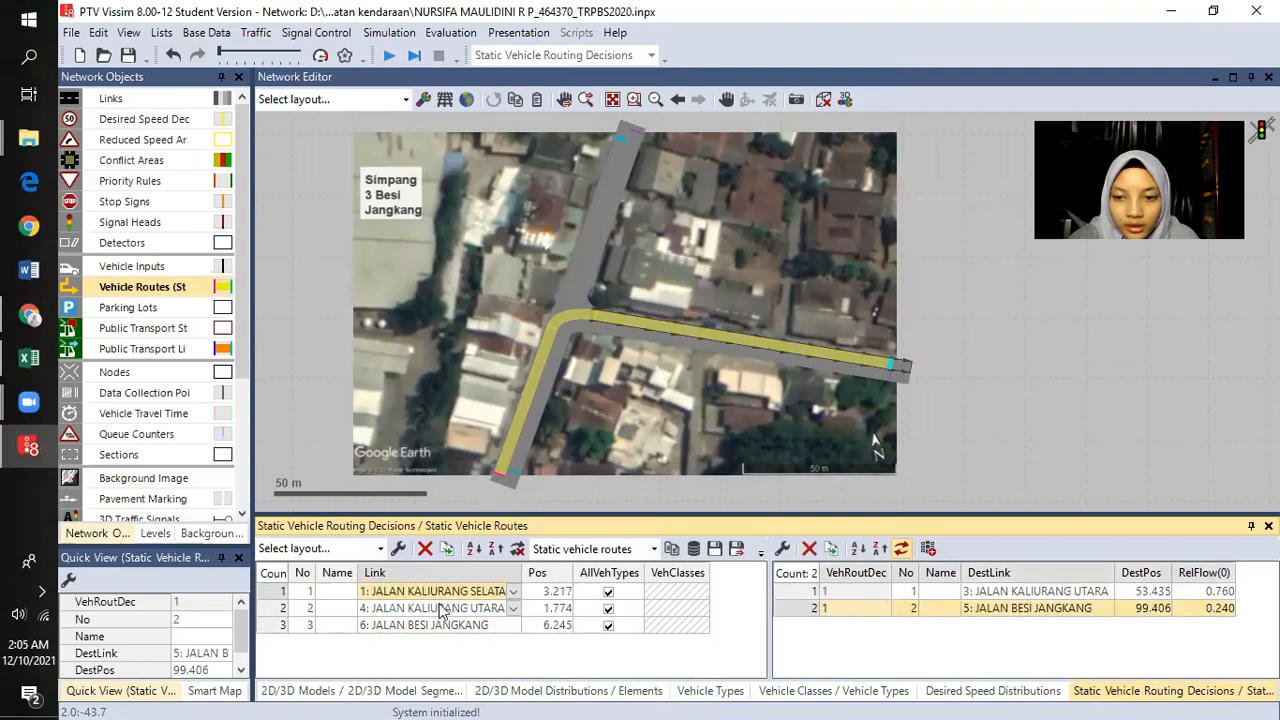
{"action": "left_click", "coordinate": [440, 609]}
{"action": "left_click", "coordinate": [1008, 592]}
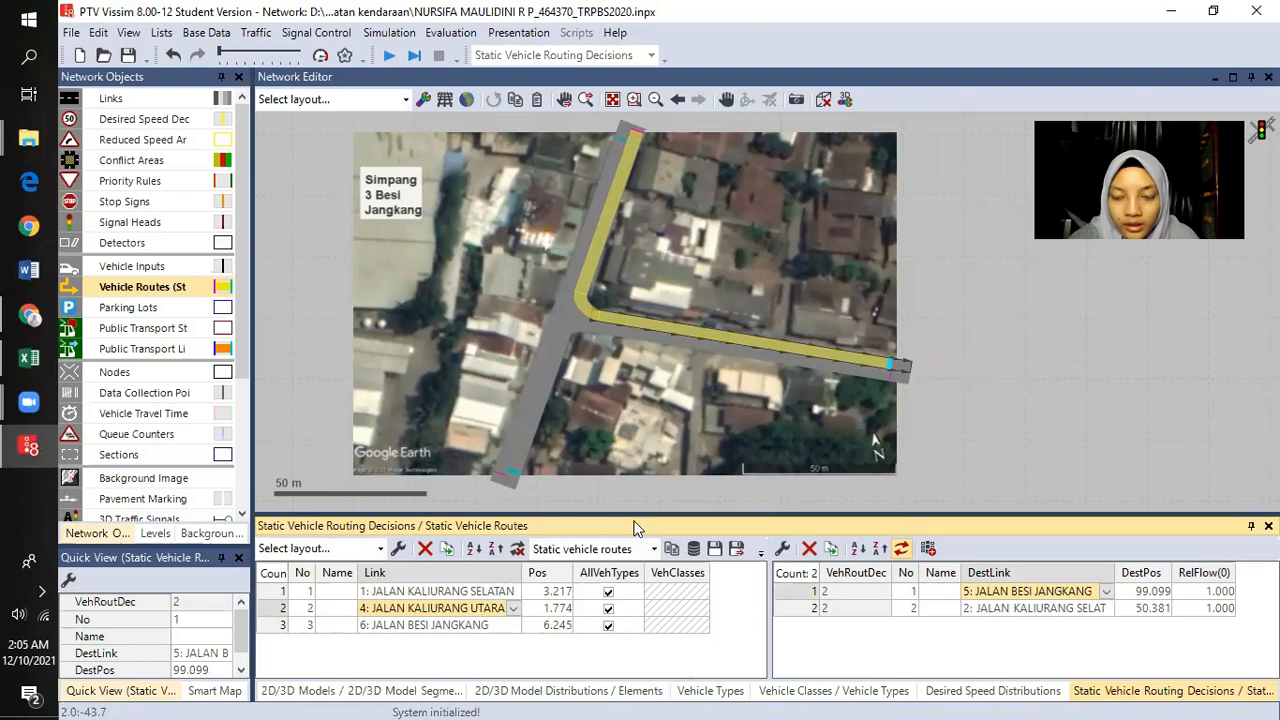
{"action": "left_click", "coordinate": [29, 357]}
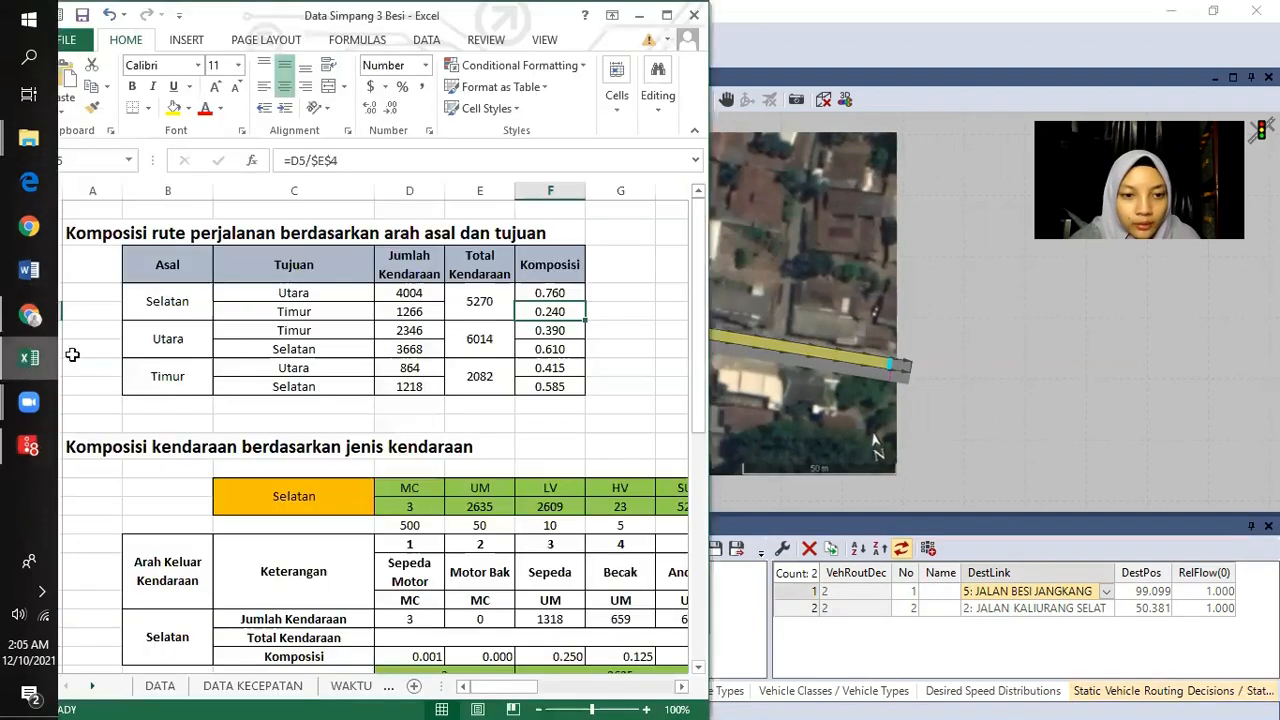
{"action": "left_click", "coordinate": [209, 340]}
{"action": "left_click", "coordinate": [220, 333]}
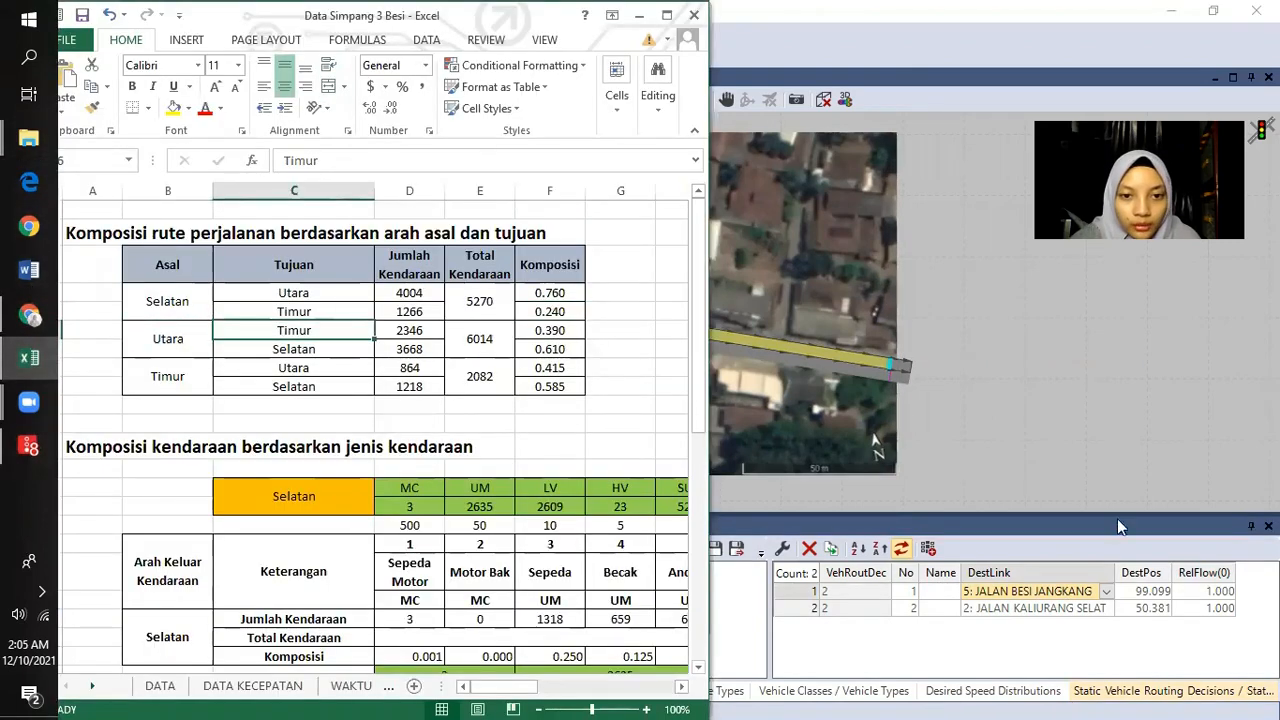
{"action": "left_click", "coordinate": [1210, 606]}
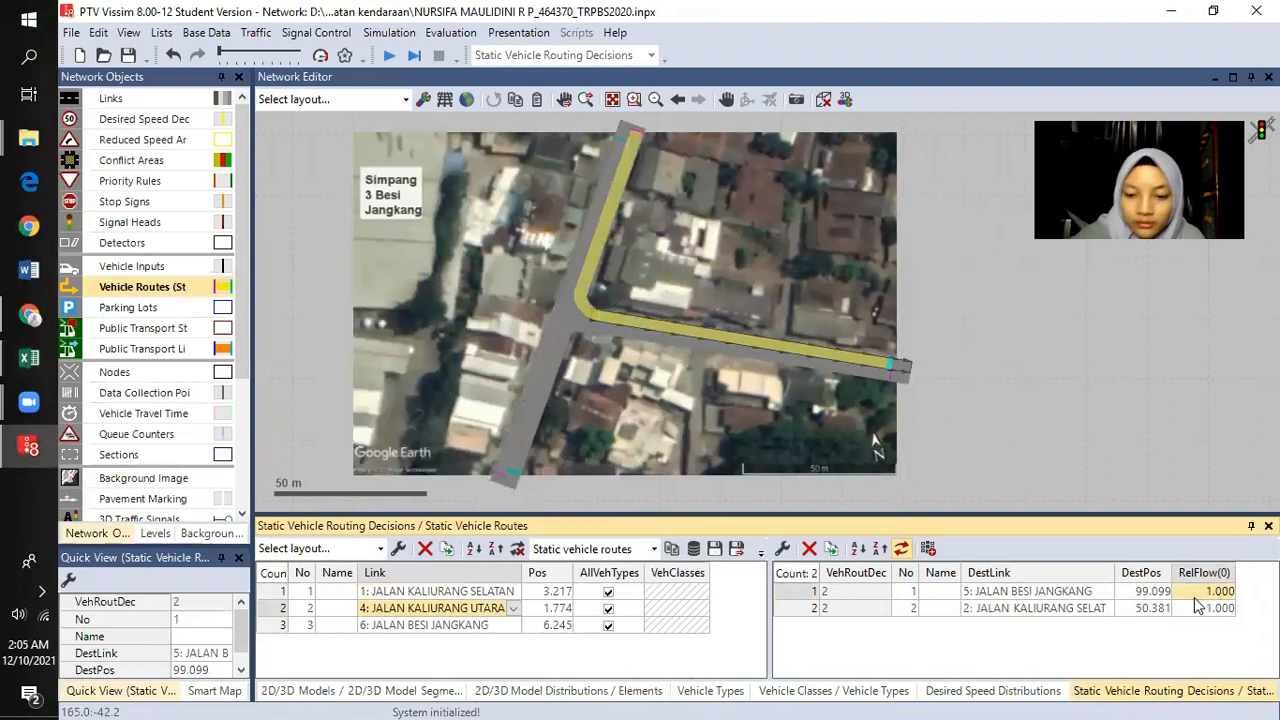
{"action": "type", "text": "0.39"}
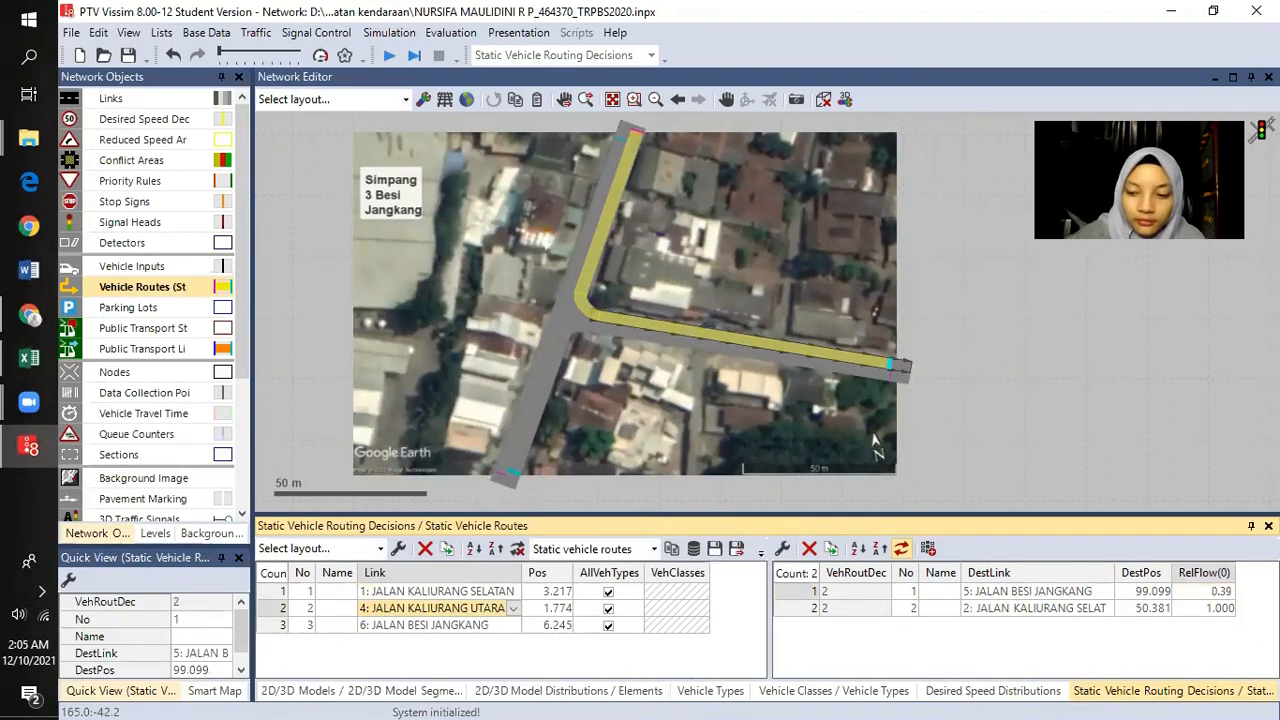
{"action": "key", "text": "Return"}
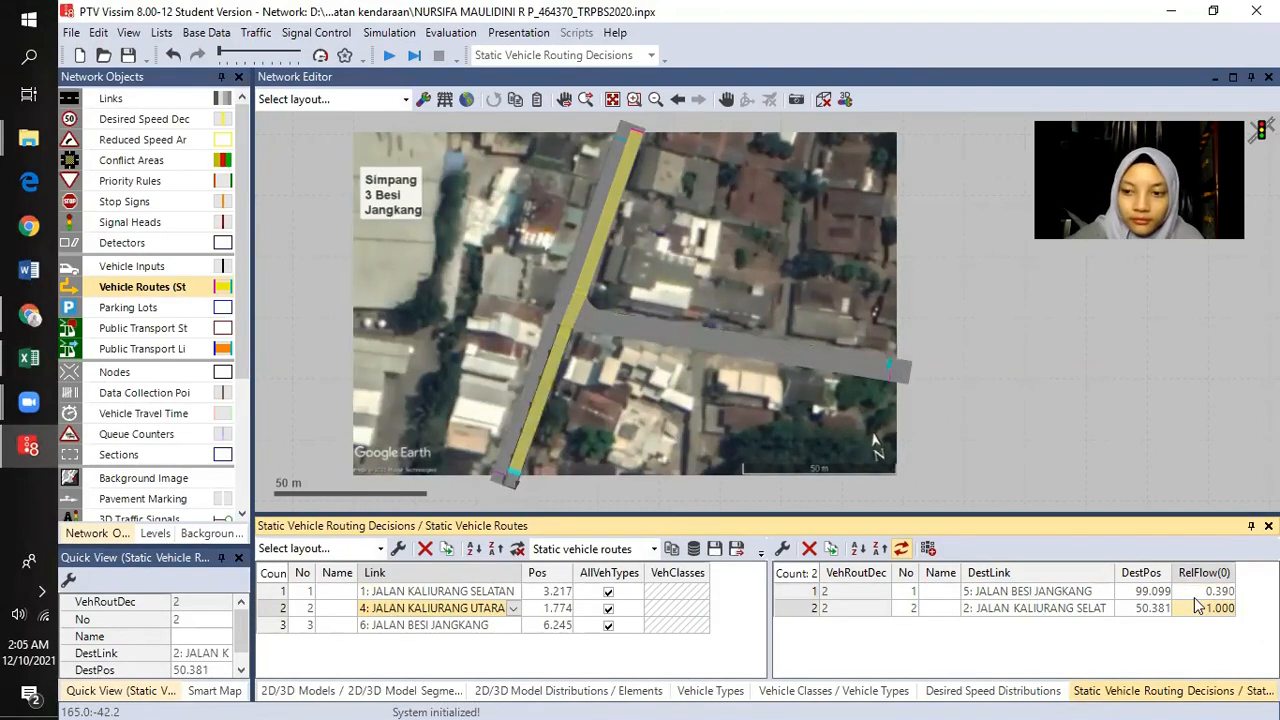
- Check the Utara to Selatan composition in Excel and set the northern decision's route to JALAN KALIURANG SELATAN to relative flow 0.61 in Vissim
{"action": "left_click", "coordinate": [14, 371]}
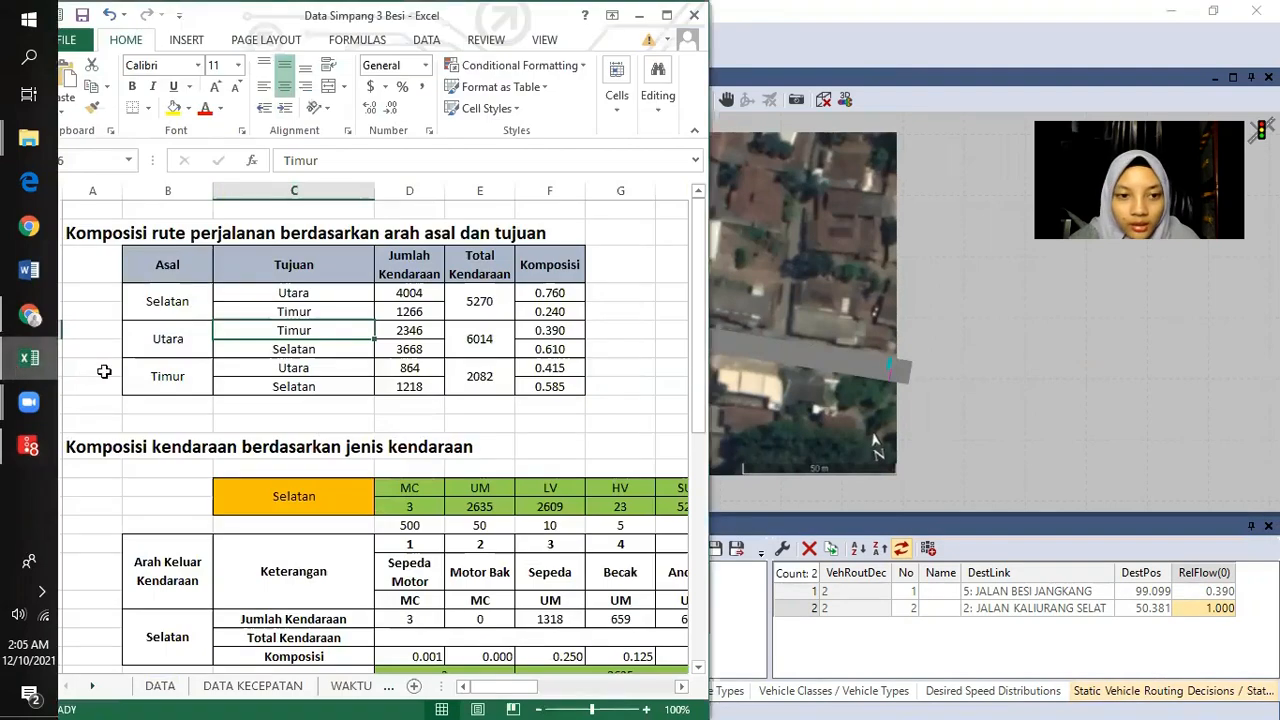
{"action": "left_click", "coordinate": [1200, 608]}
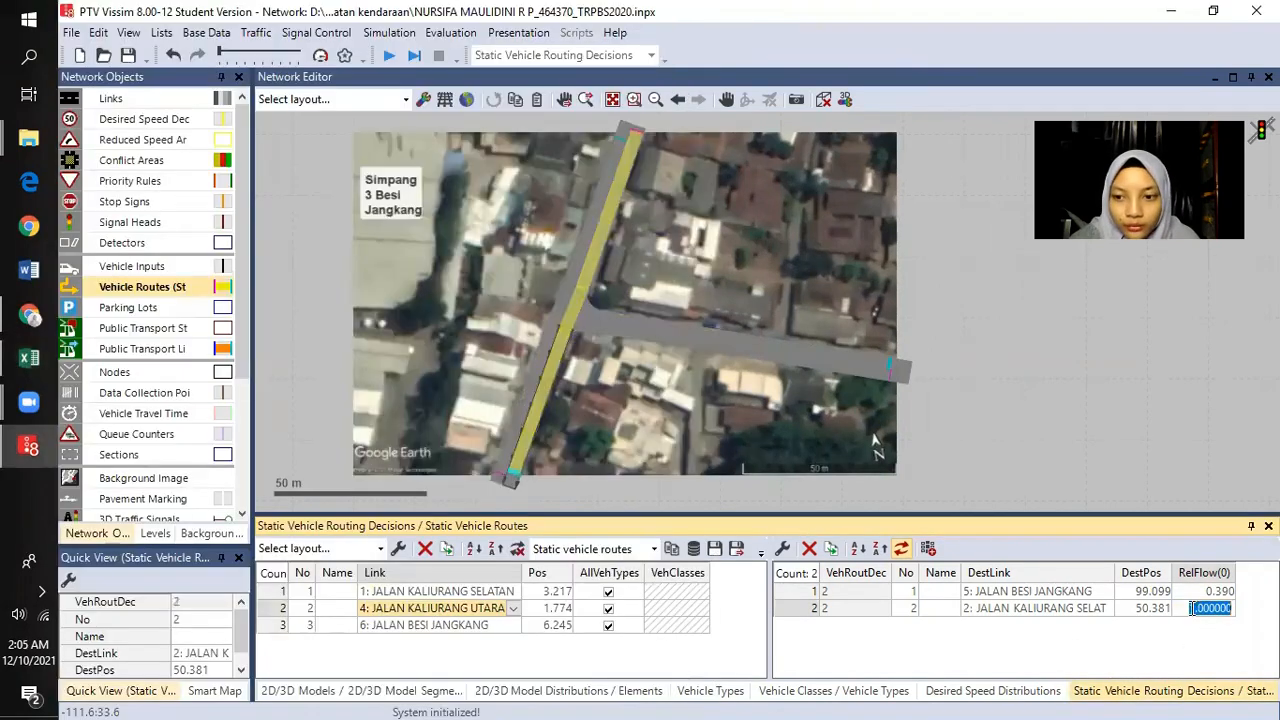
{"action": "type", "text": "0.61"}
{"action": "key", "text": "Return"}
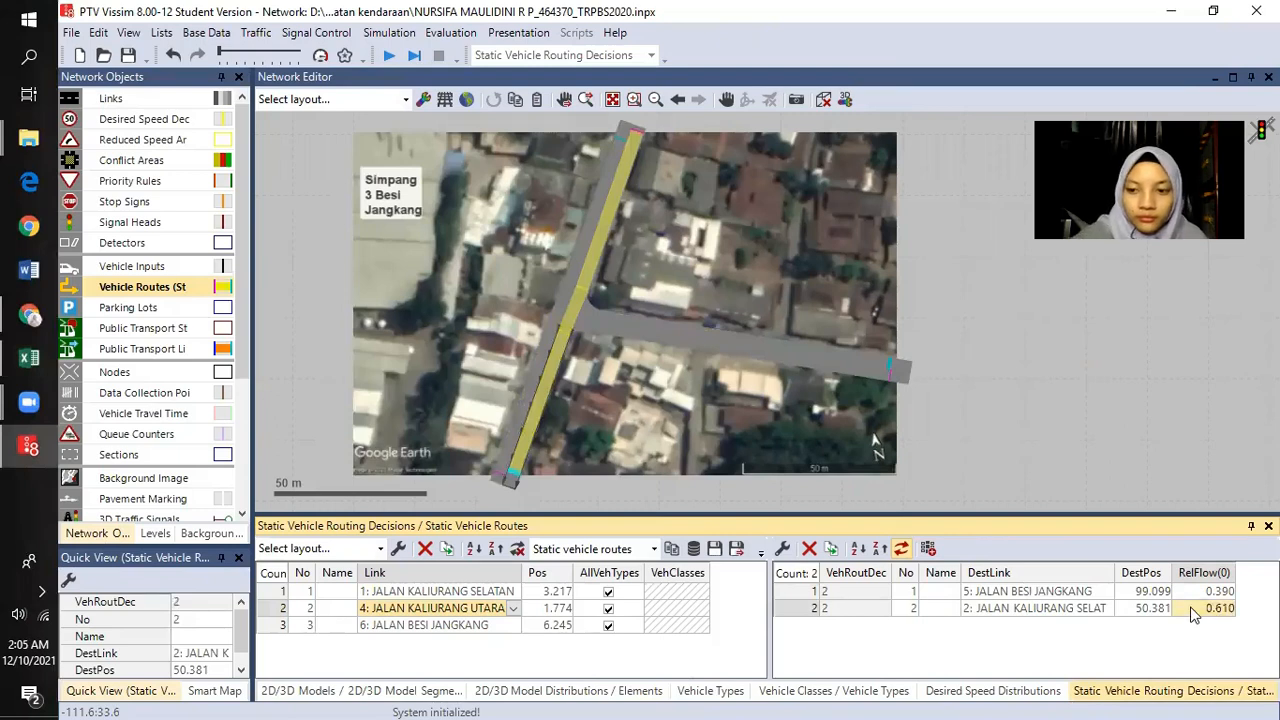
- Using Excel's Timur to Selatan composition, set the JALAN BESI JANGKANG decision's route to JALAN KALIURANG SELATAN to relative flow 0.585 in Vissim
{"action": "left_click", "coordinate": [446, 628]}
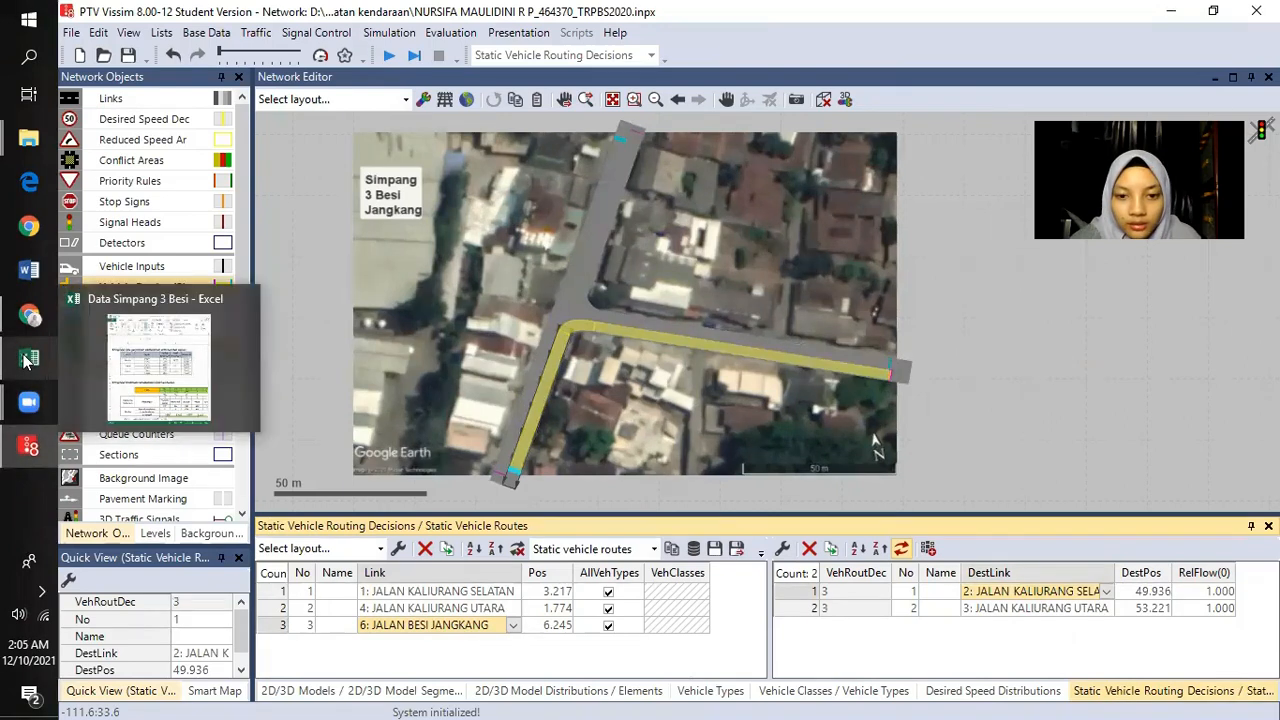
{"action": "left_click", "coordinate": [27, 361]}
{"action": "left_click", "coordinate": [200, 380]}
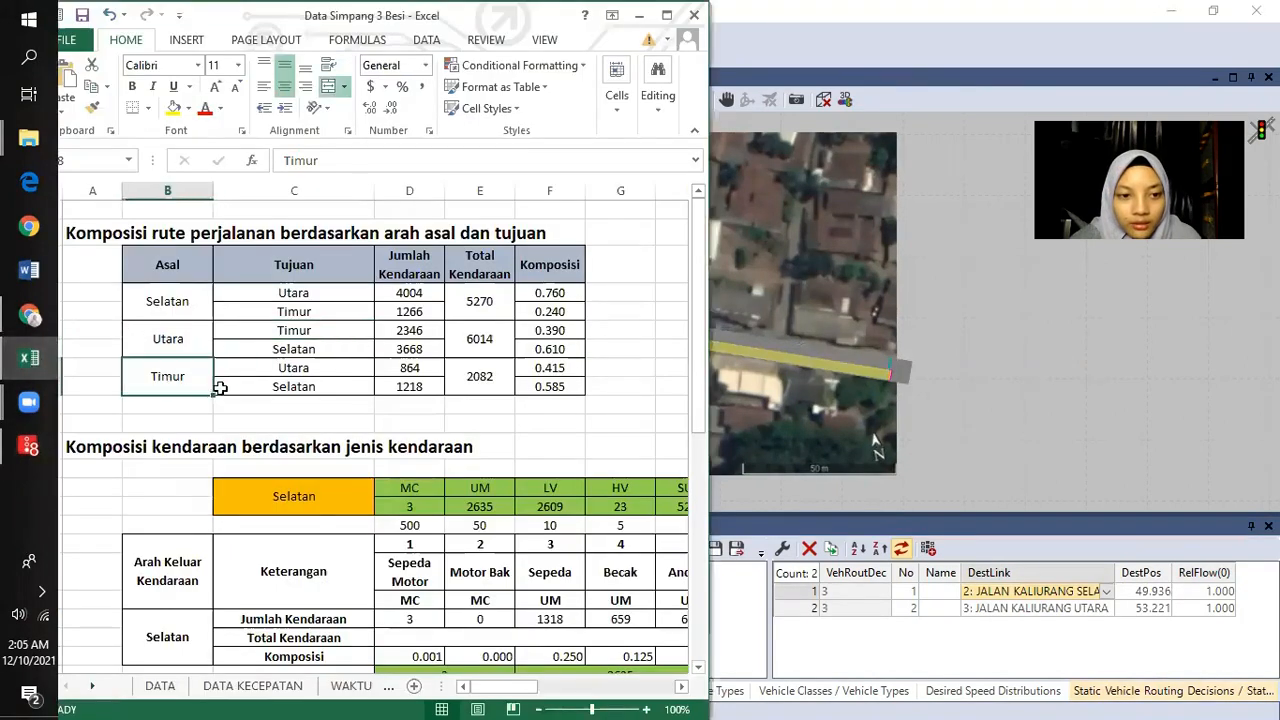
{"action": "left_click", "coordinate": [548, 387]}
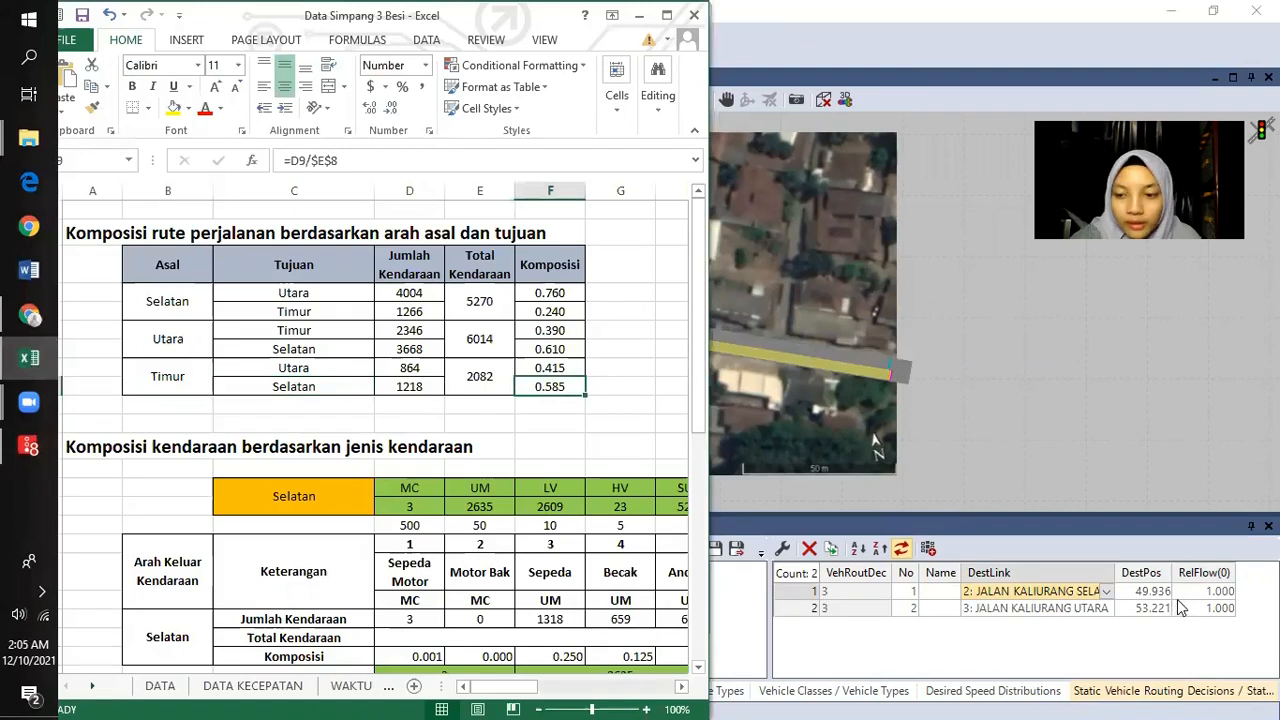
{"action": "left_click", "coordinate": [1208, 597]}
{"action": "type", "text": "0.585"}
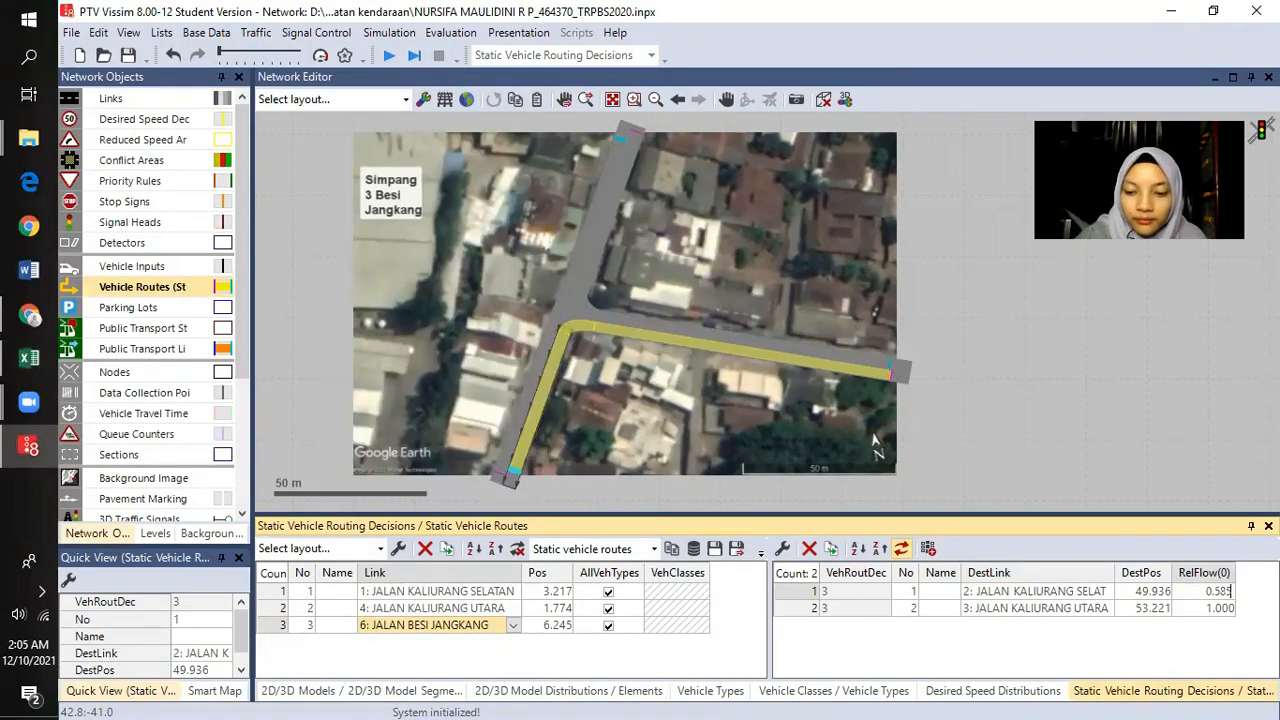
{"action": "key", "text": "Return"}
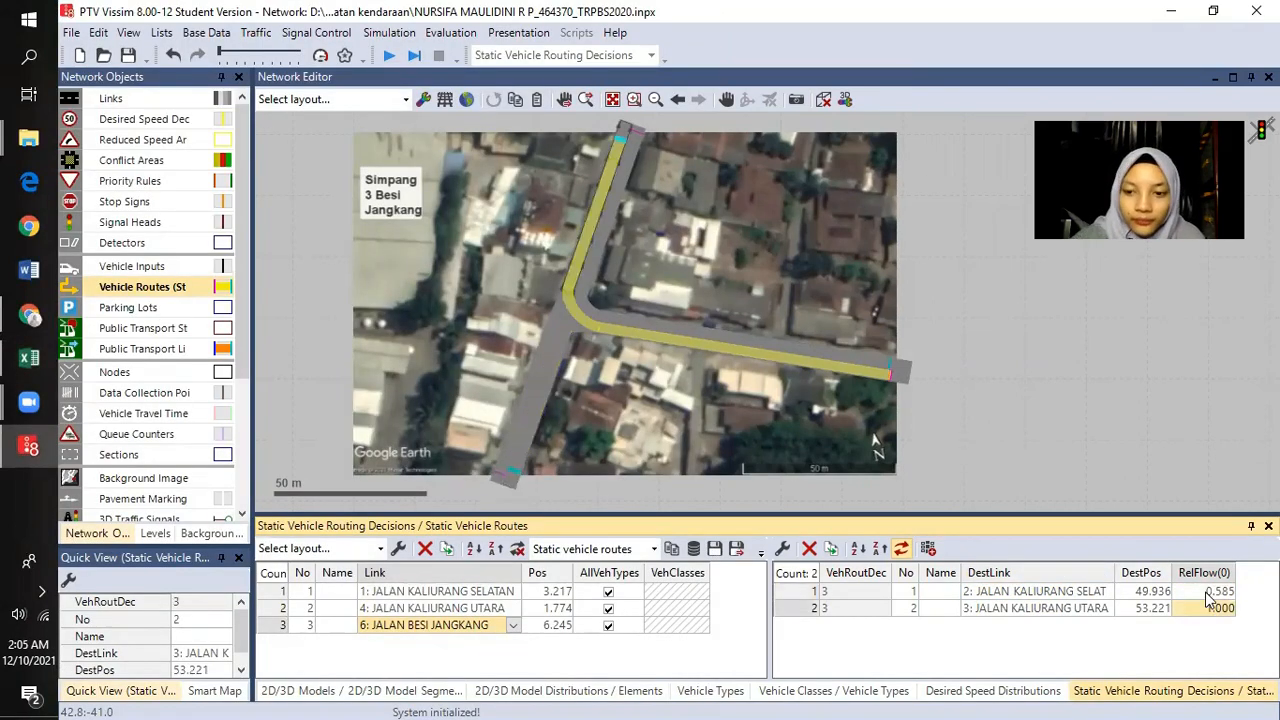
- Check the Timur to Utara composition in Excel and set the eastern decision's route to JALAN KALIURANG UTARA to relative flow 0.415 in Vissim
{"action": "left_click", "coordinate": [29, 360]}
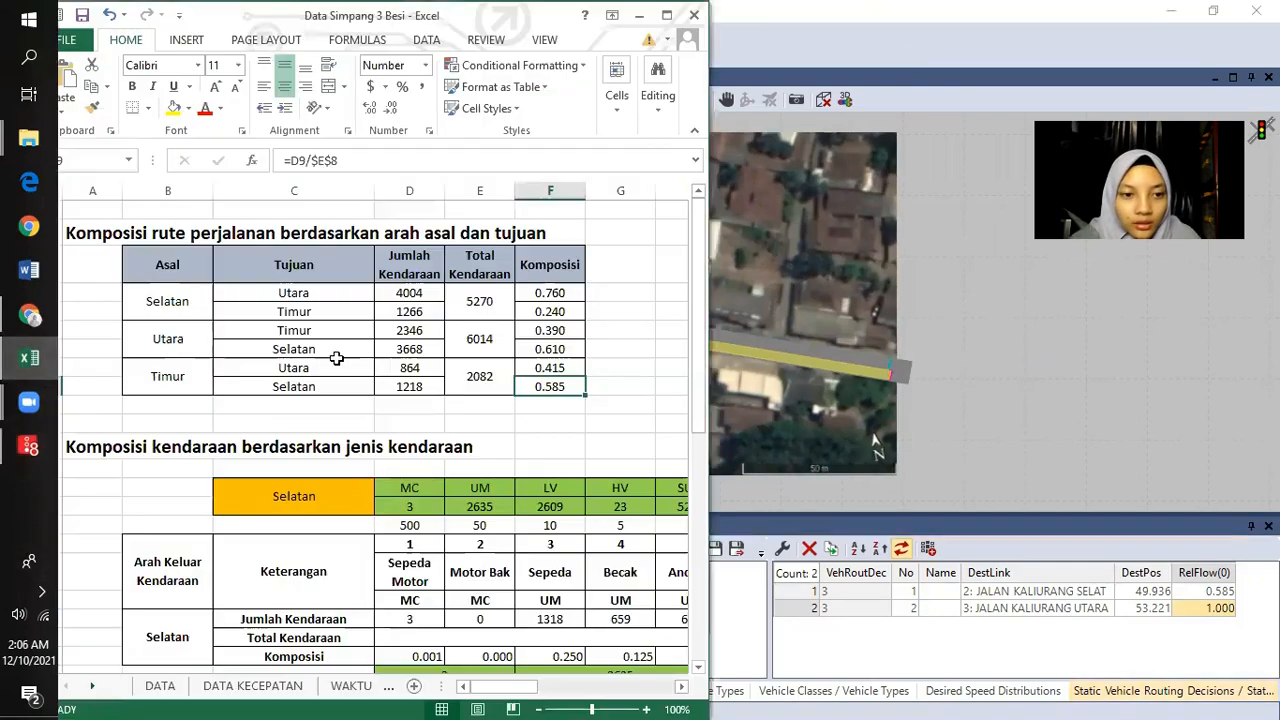
{"action": "double_click", "coordinate": [1205, 608]}
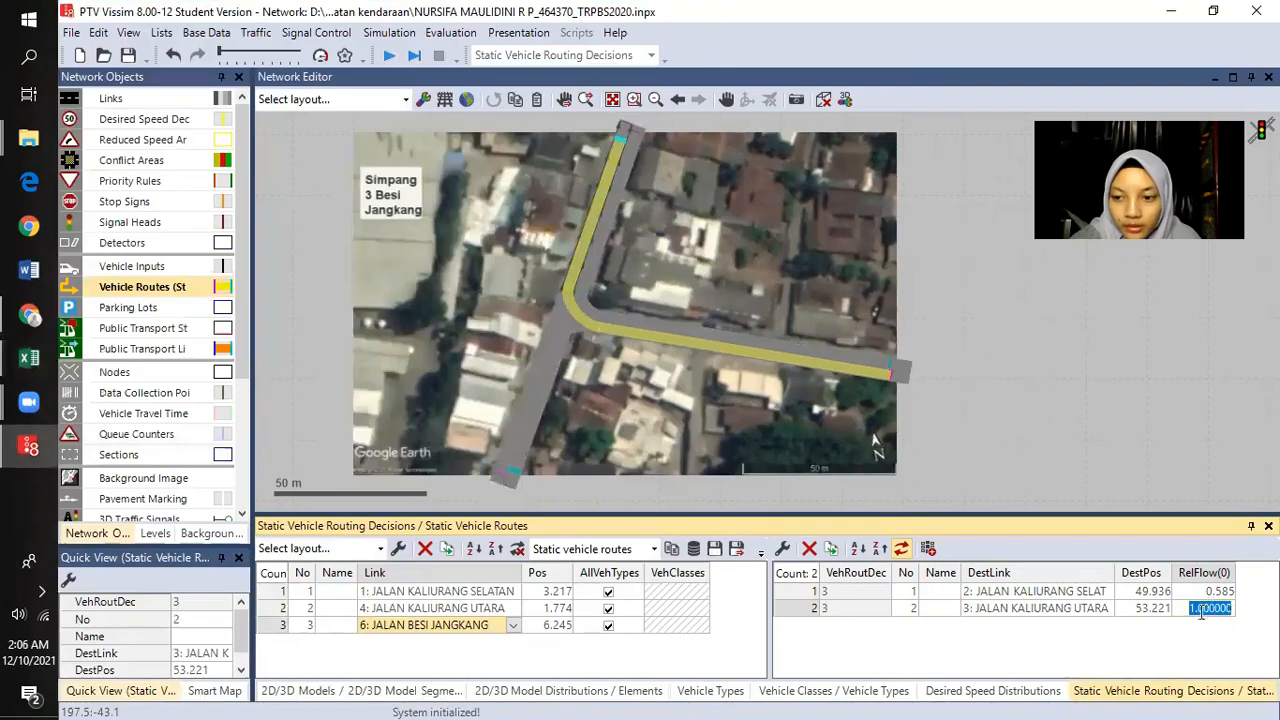
{"action": "type", "text": "0"}
{"action": "key", "text": "Return"}
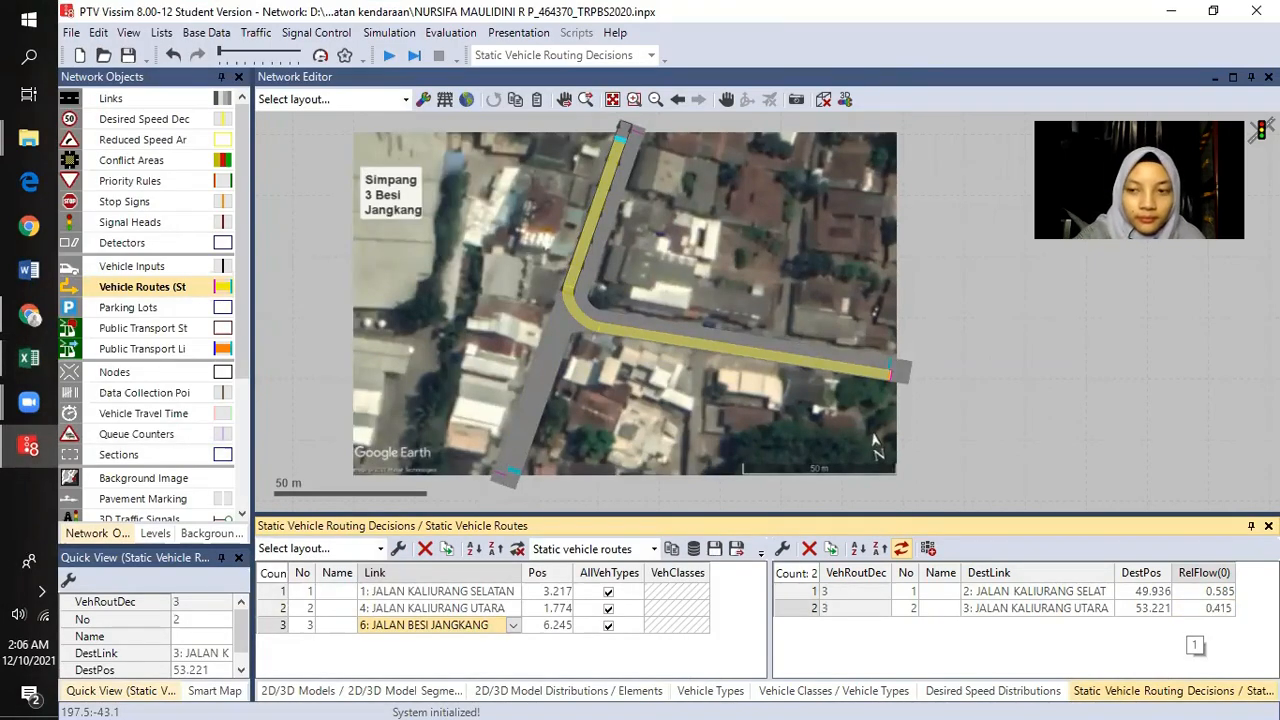
{"action": "key", "text": "Return"}
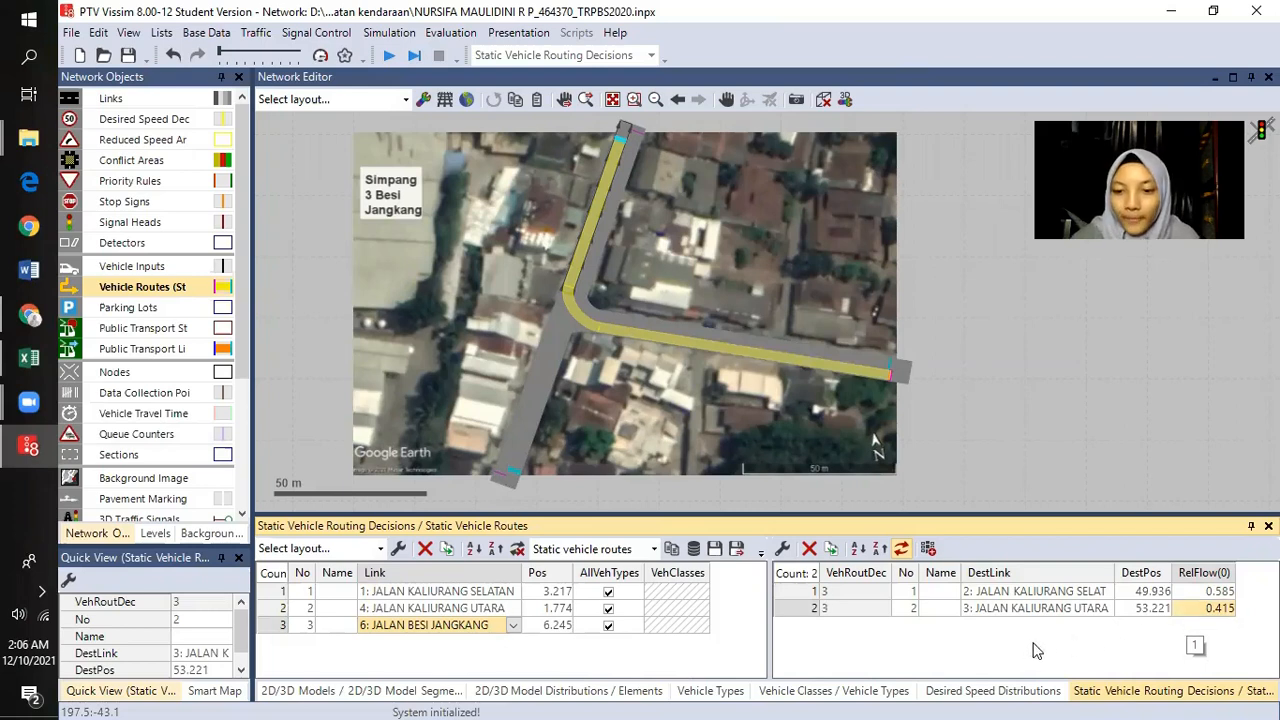
- Review the relative flows of the routes belonging to each of the three static routing decisions
{"action": "left_click", "coordinate": [400, 592]}
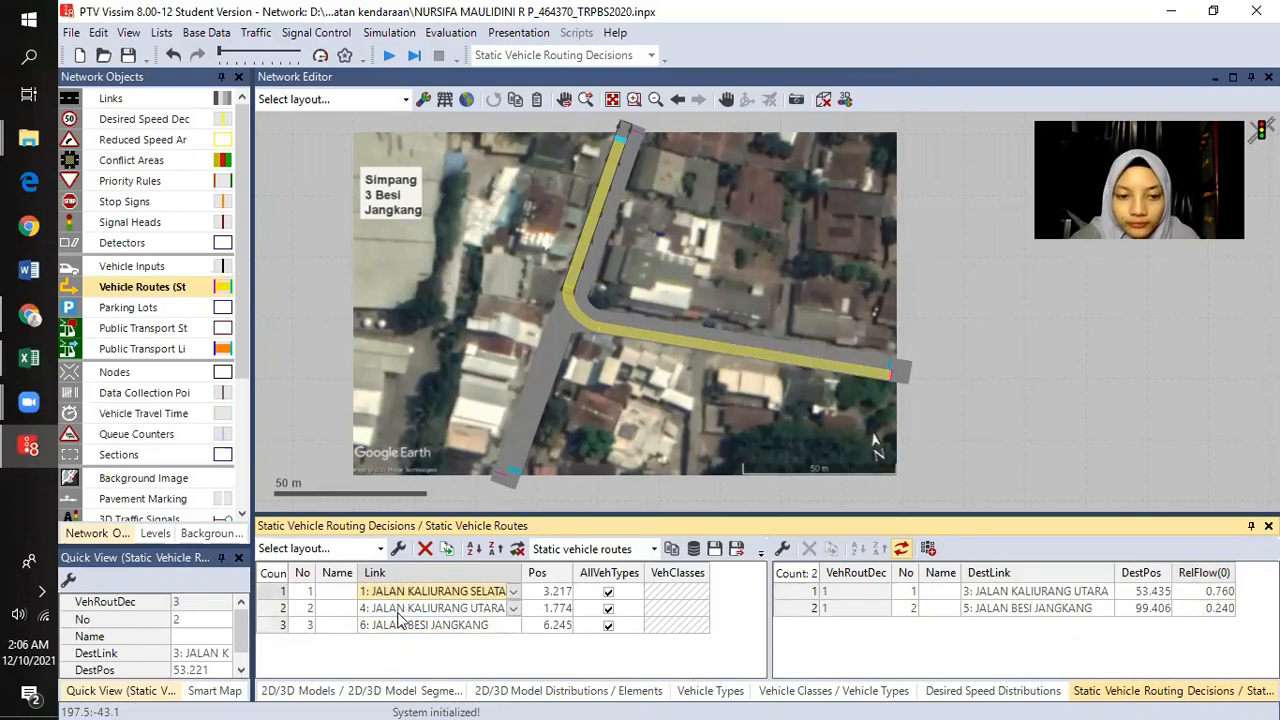
{"action": "left_click", "coordinate": [400, 609]}
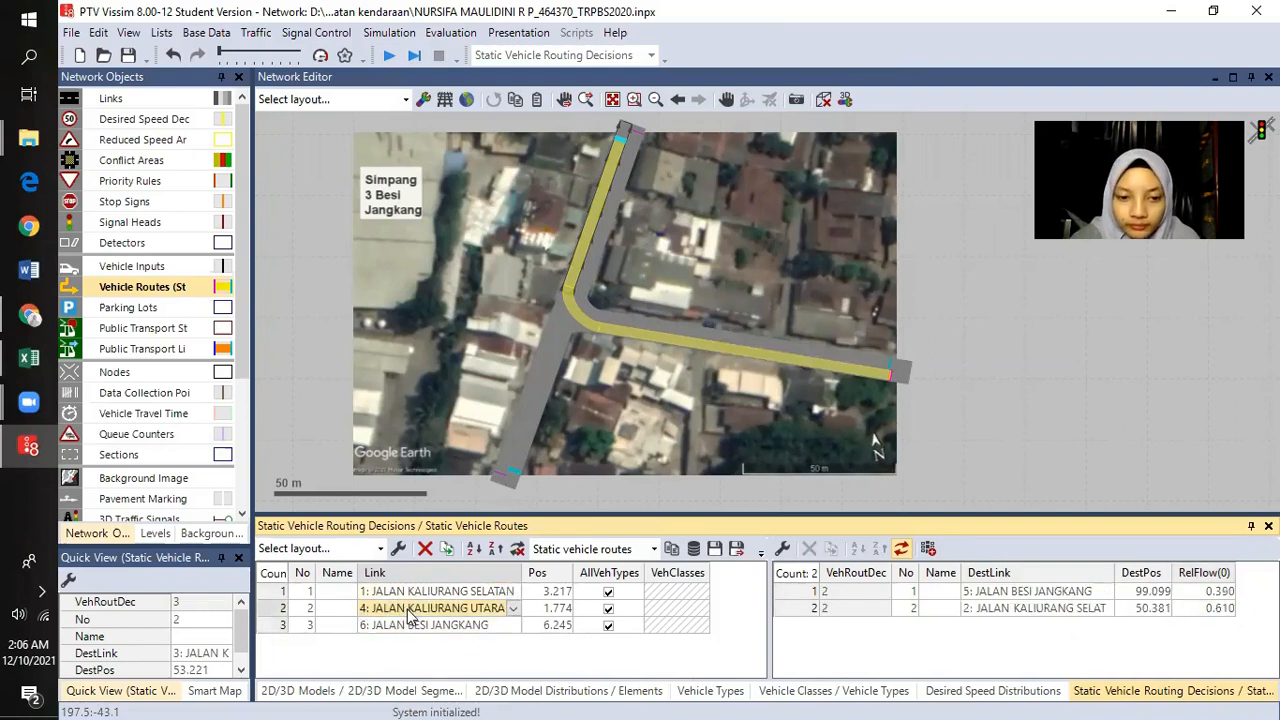
{"action": "left_click", "coordinate": [1220, 607]}
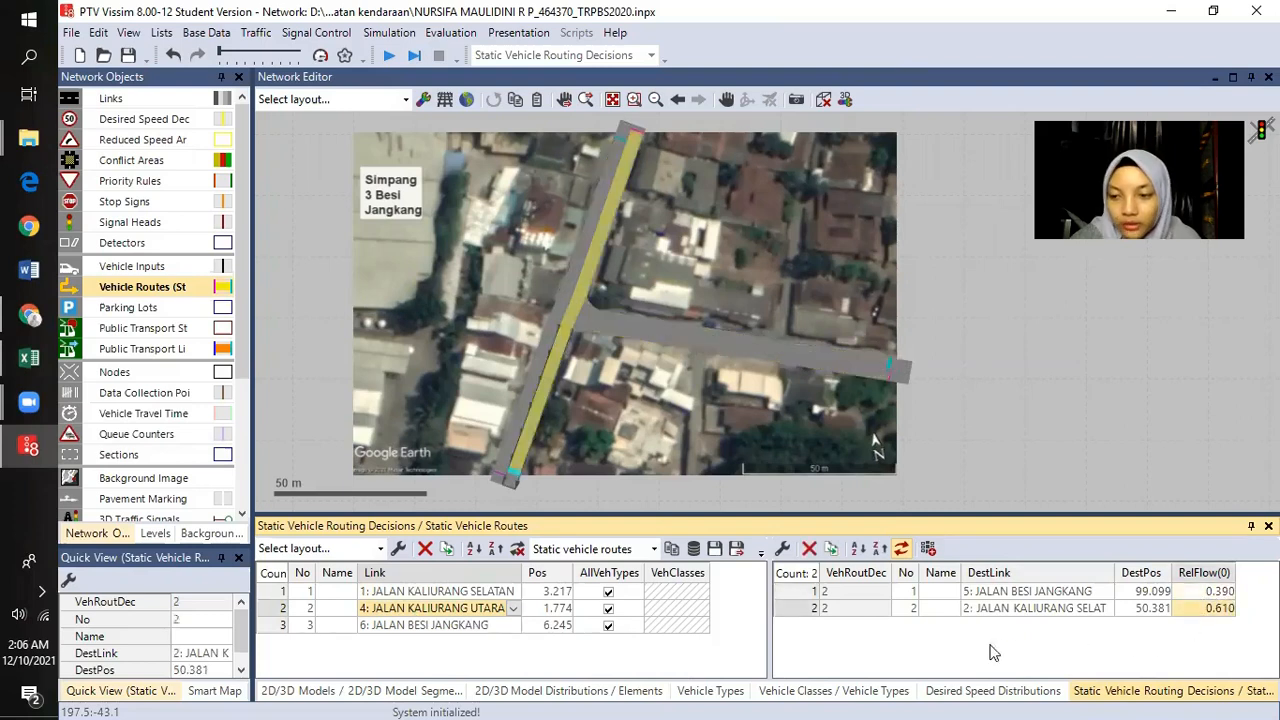
{"action": "left_click", "coordinate": [430, 625]}
{"action": "left_click", "coordinate": [440, 592]}
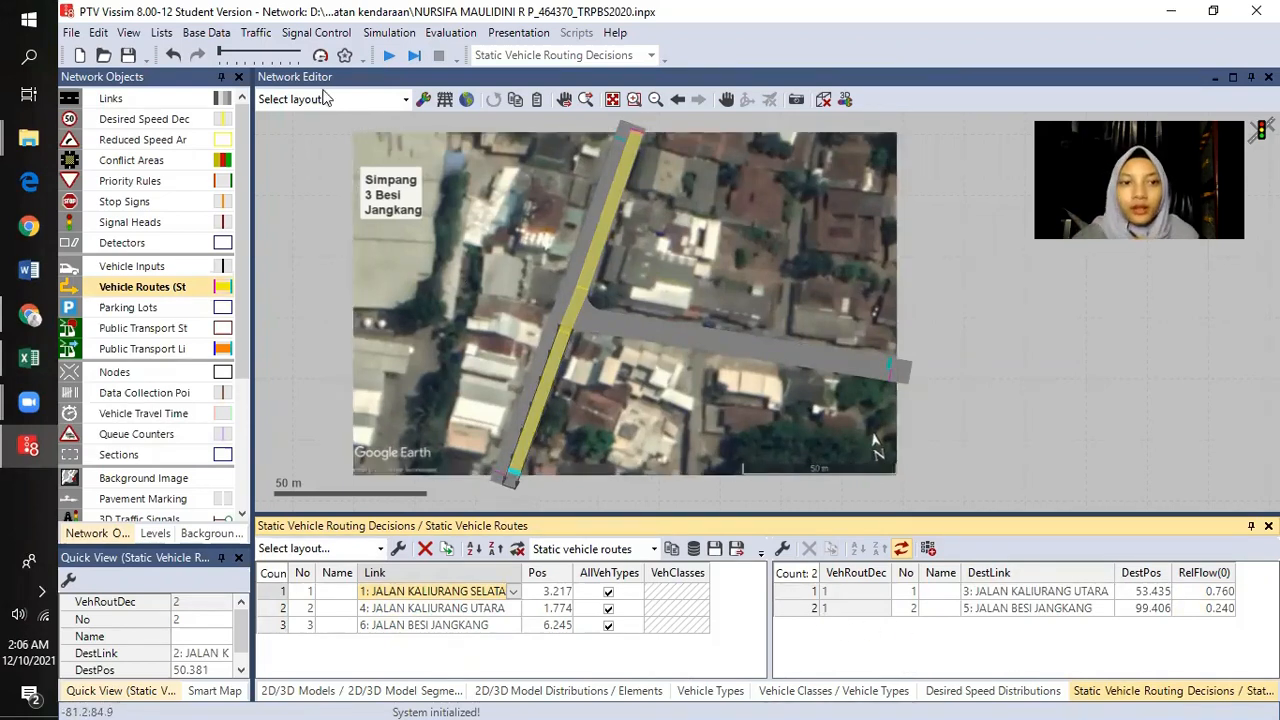
- Open the Vehicle Compositions list, add a new composition and widen its count and name columns
{"action": "left_click", "coordinate": [256, 33]}
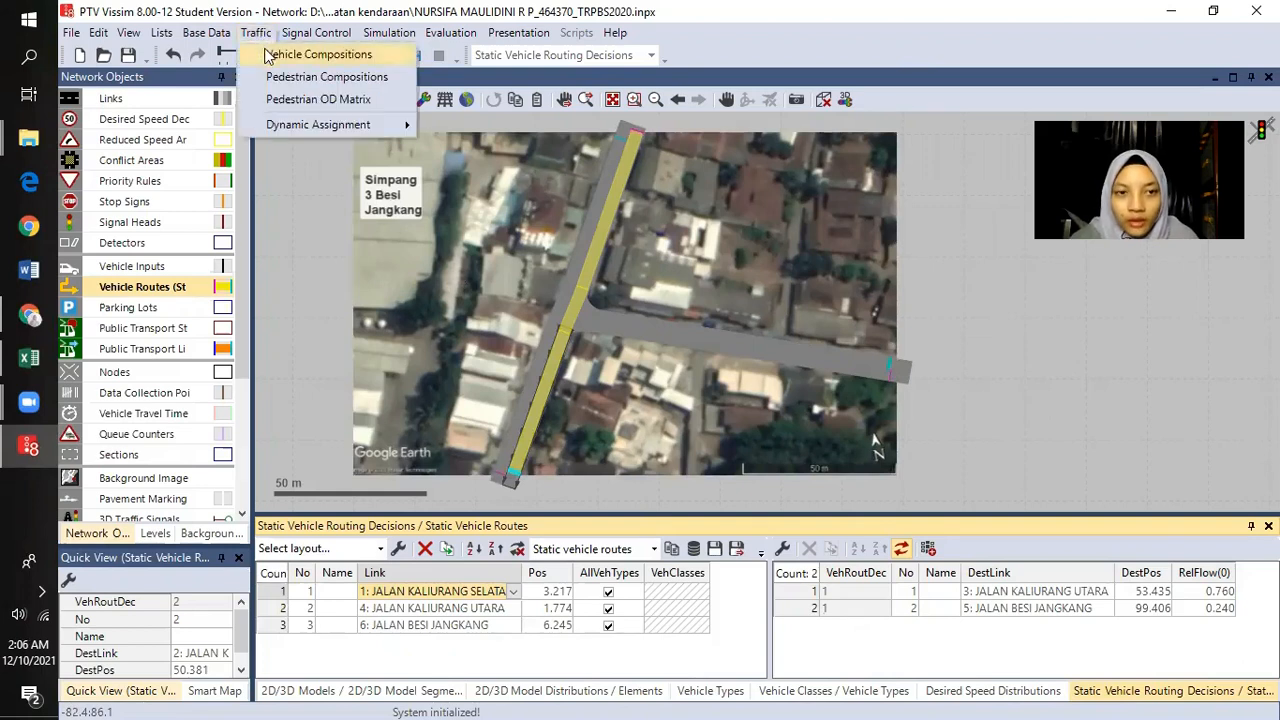
{"action": "left_click", "coordinate": [318, 55]}
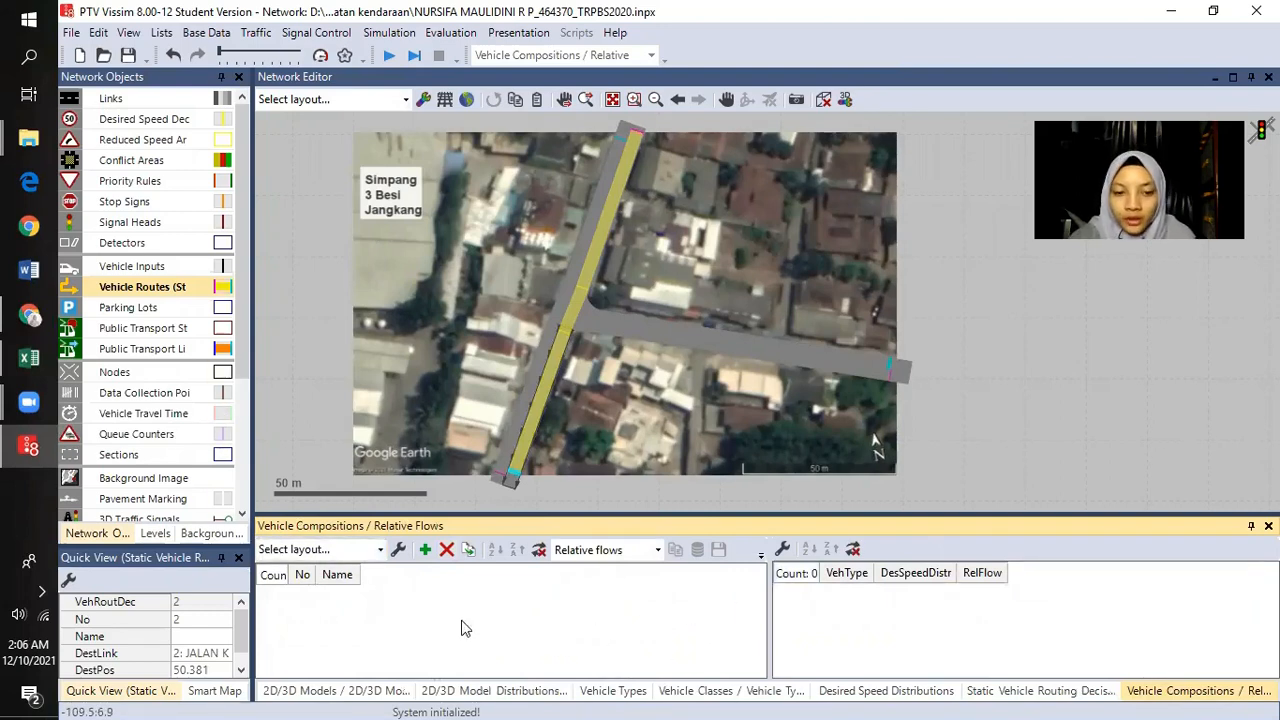
{"action": "double_click", "coordinate": [289, 574]}
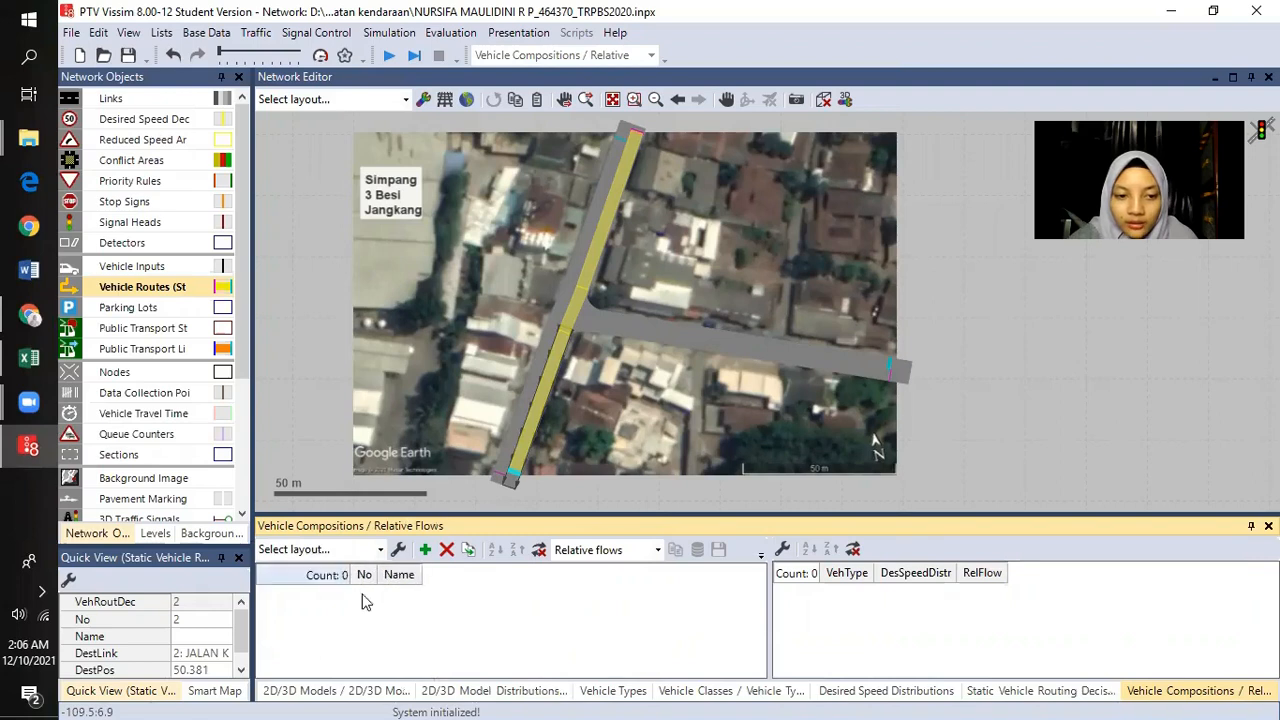
{"action": "left_click", "coordinate": [427, 552]}
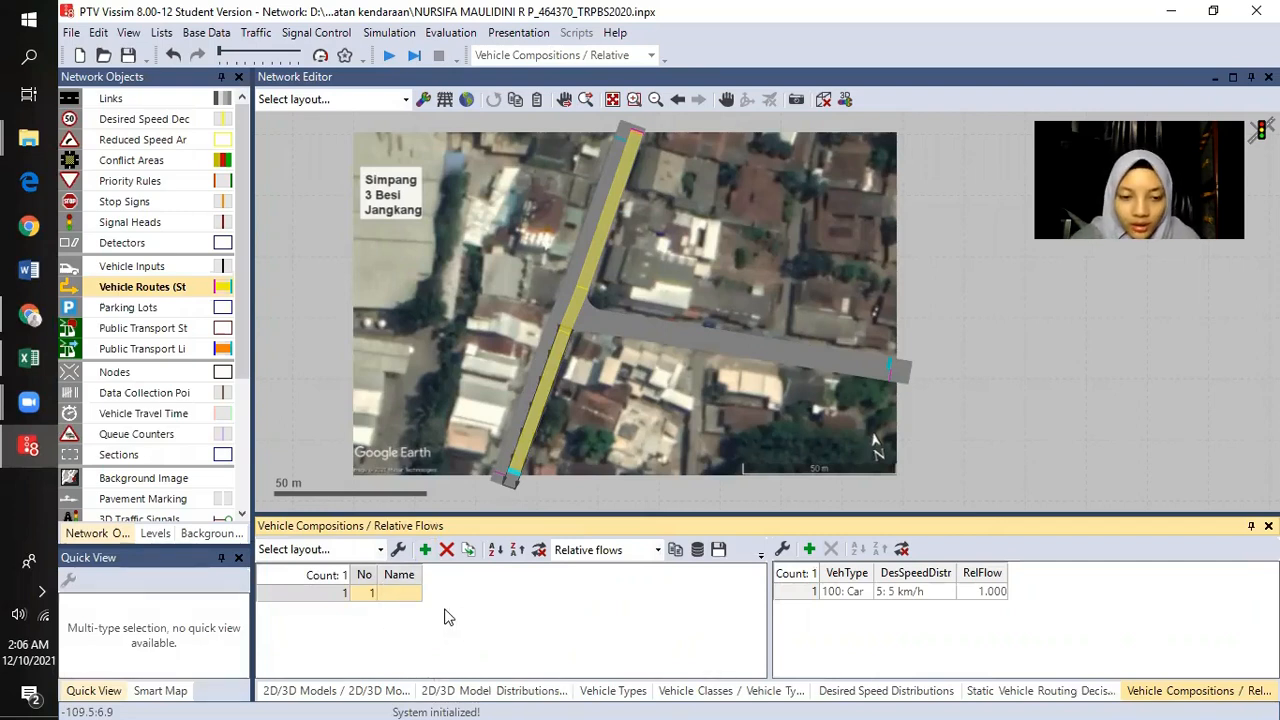
{"action": "left_click_drag", "start_coordinate": [422, 575], "coordinate": [466, 576]}
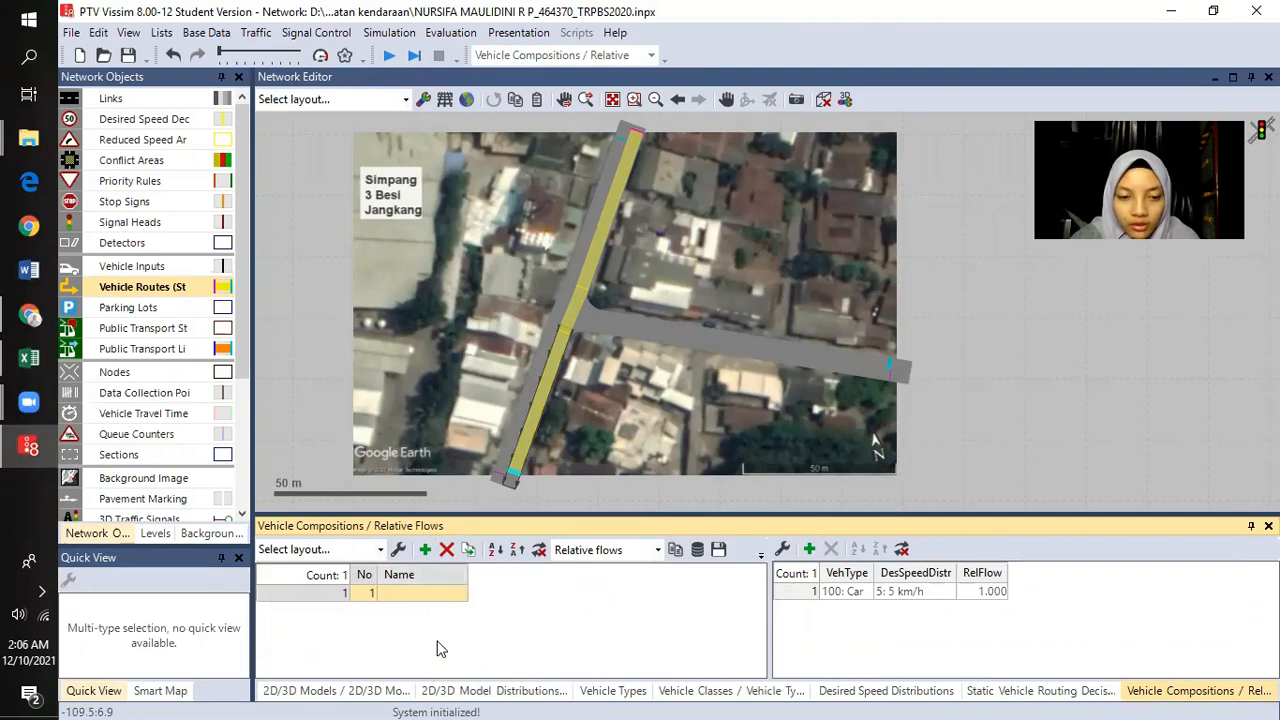
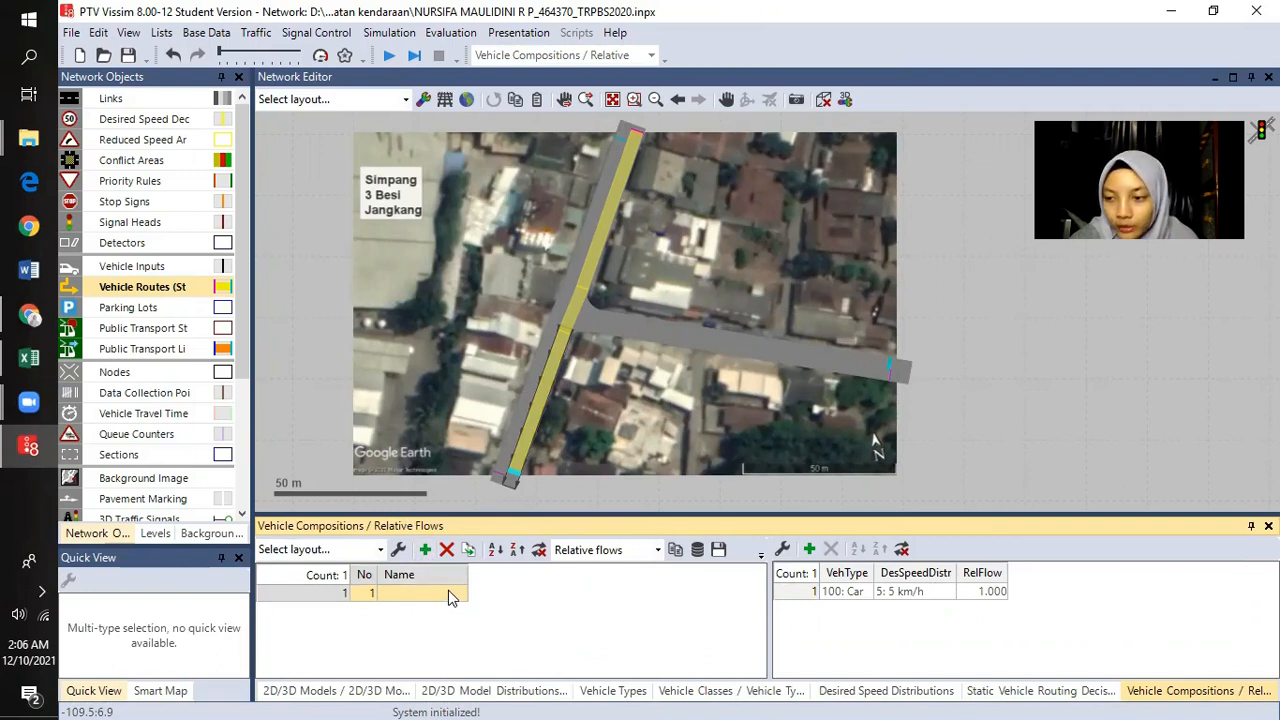
{"action": "left_click", "coordinate": [418, 599]}
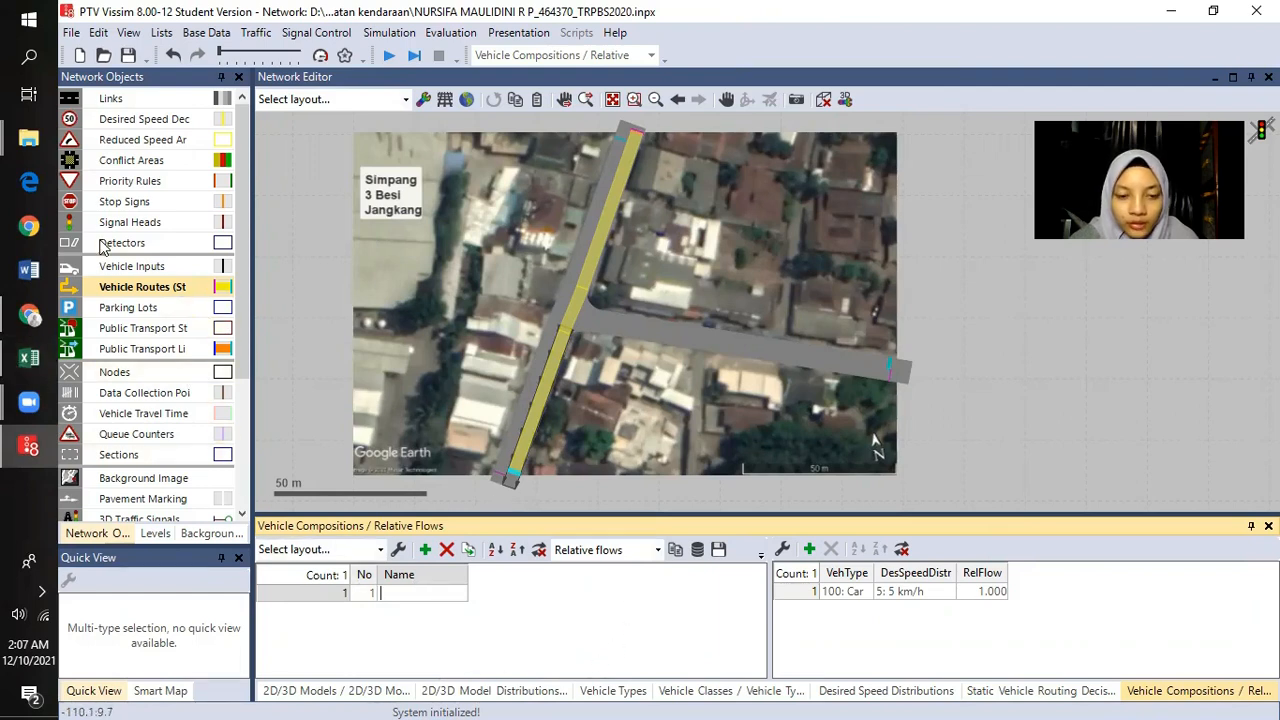
{"action": "left_click", "coordinate": [425, 597]}
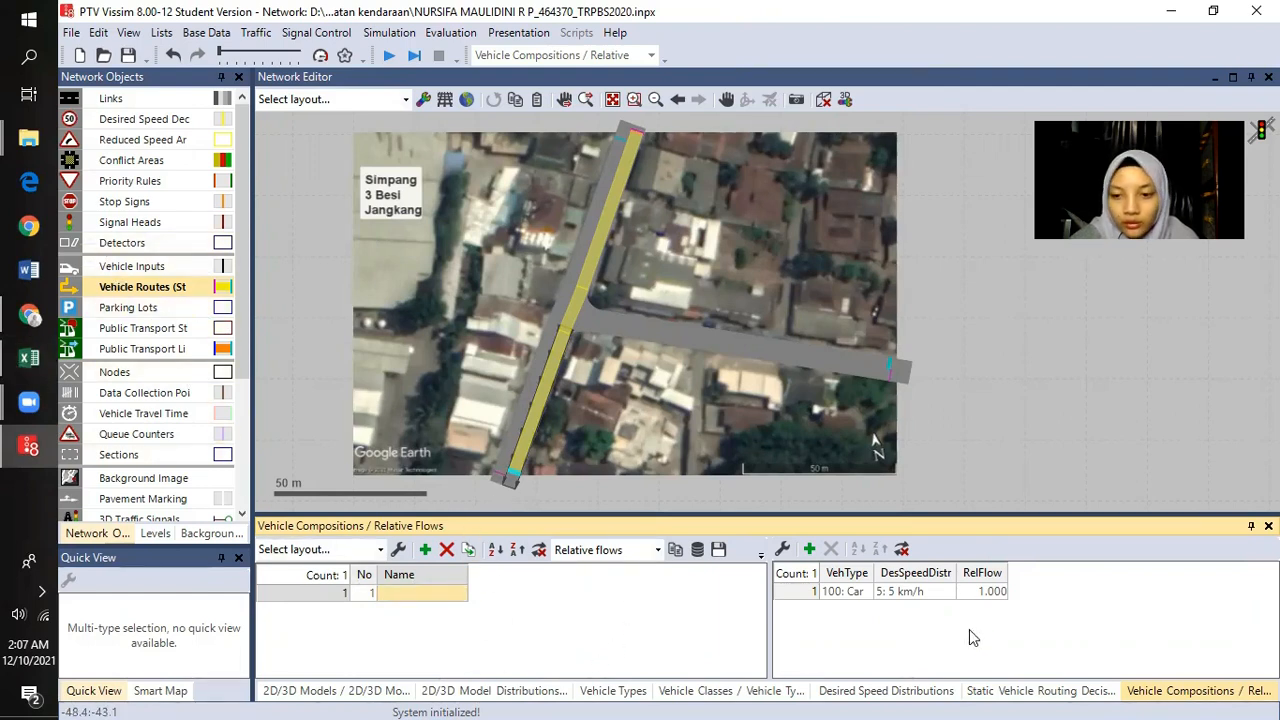
- Switch to Excel and examine the composition tables by vehicle type for each approach, focusing on the Selatan table
{"action": "left_click", "coordinate": [29, 357]}
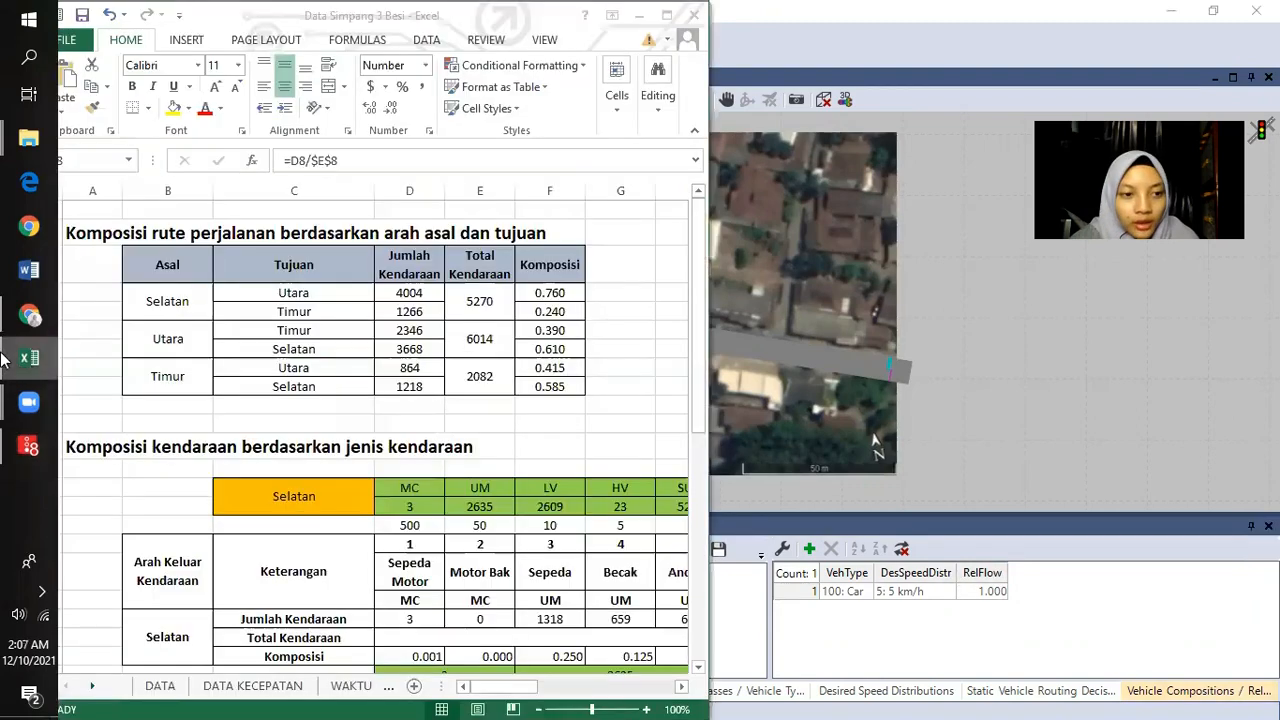
{"action": "scroll", "coordinate": [362, 431], "scroll_direction": "down", "scroll_amount": 2}
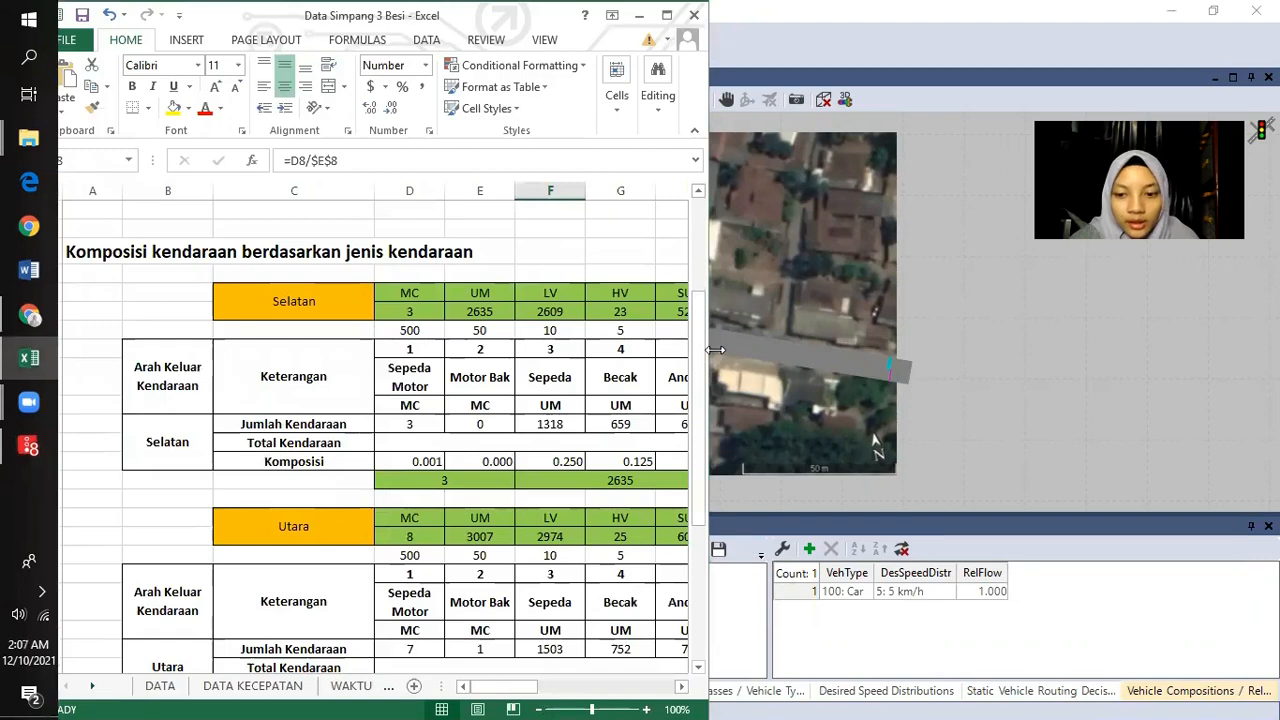
{"action": "left_click_drag", "start_coordinate": [716, 349], "coordinate": [938, 360]}
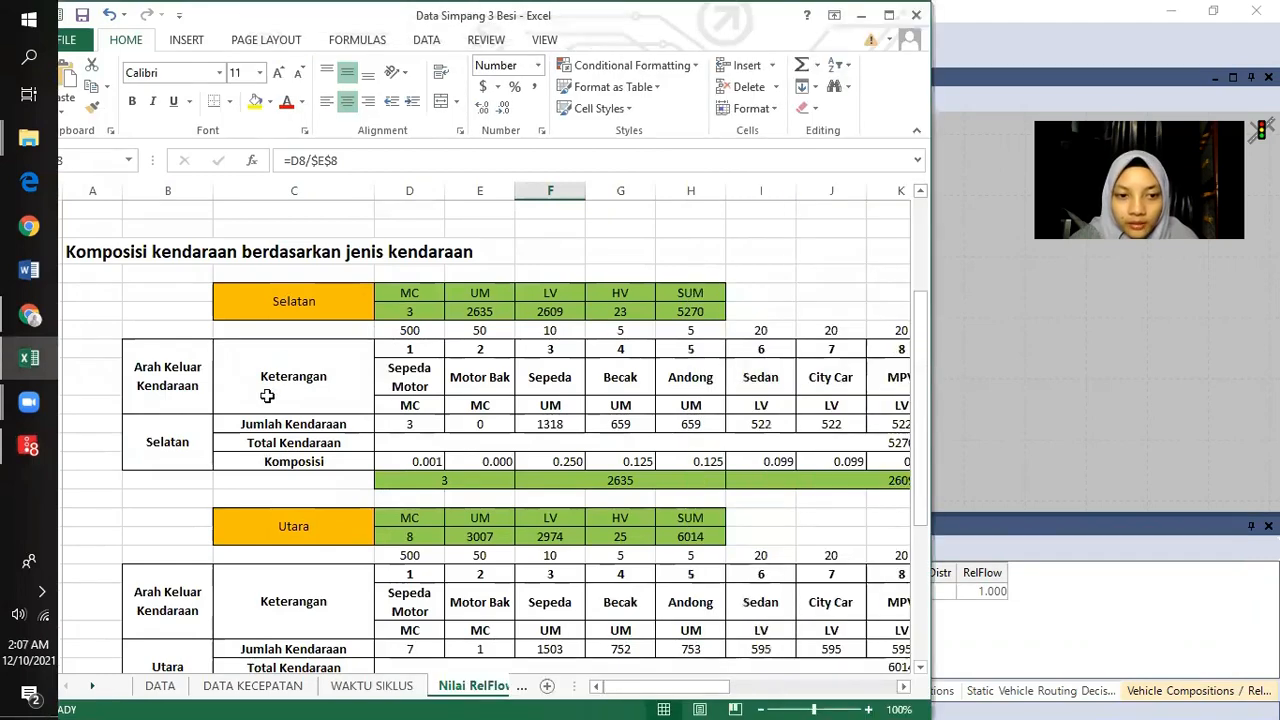
{"action": "scroll", "coordinate": [390, 328], "scroll_direction": "down", "scroll_amount": 5}
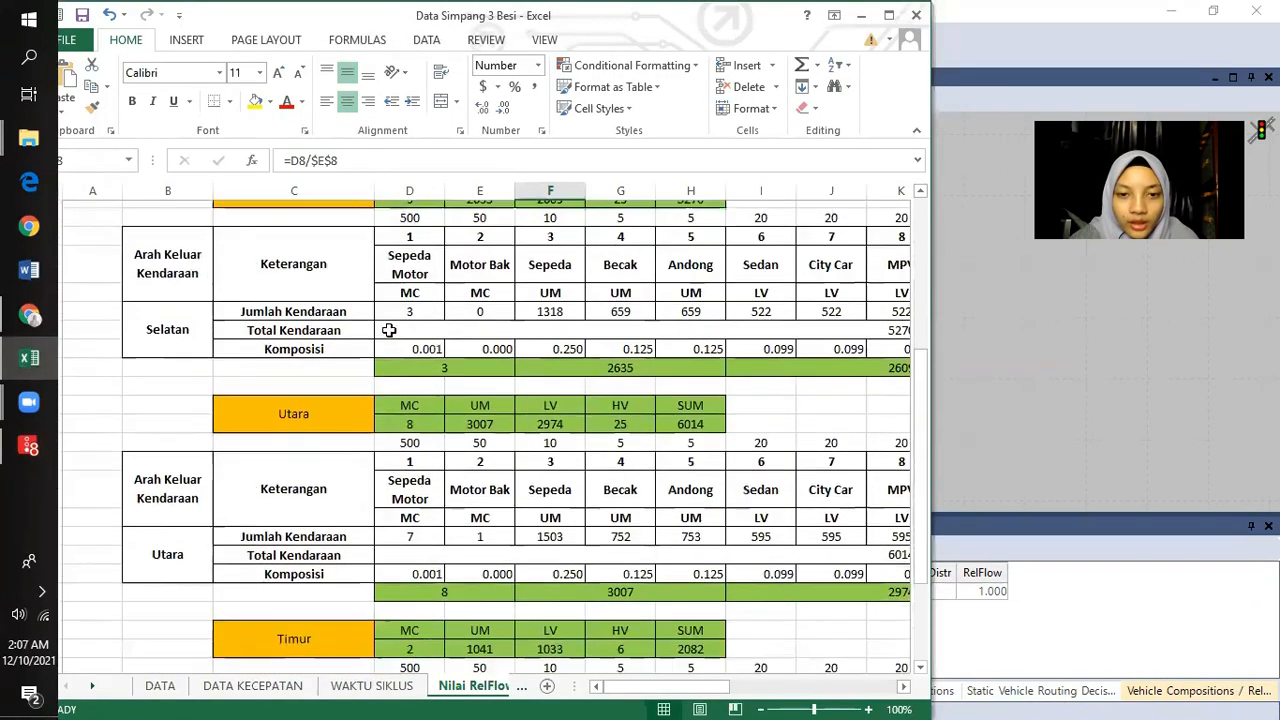
{"action": "scroll", "coordinate": [388, 648], "scroll_direction": "up", "scroll_amount": 4}
{"action": "scroll", "coordinate": [403, 547], "scroll_direction": "up", "scroll_amount": 1}
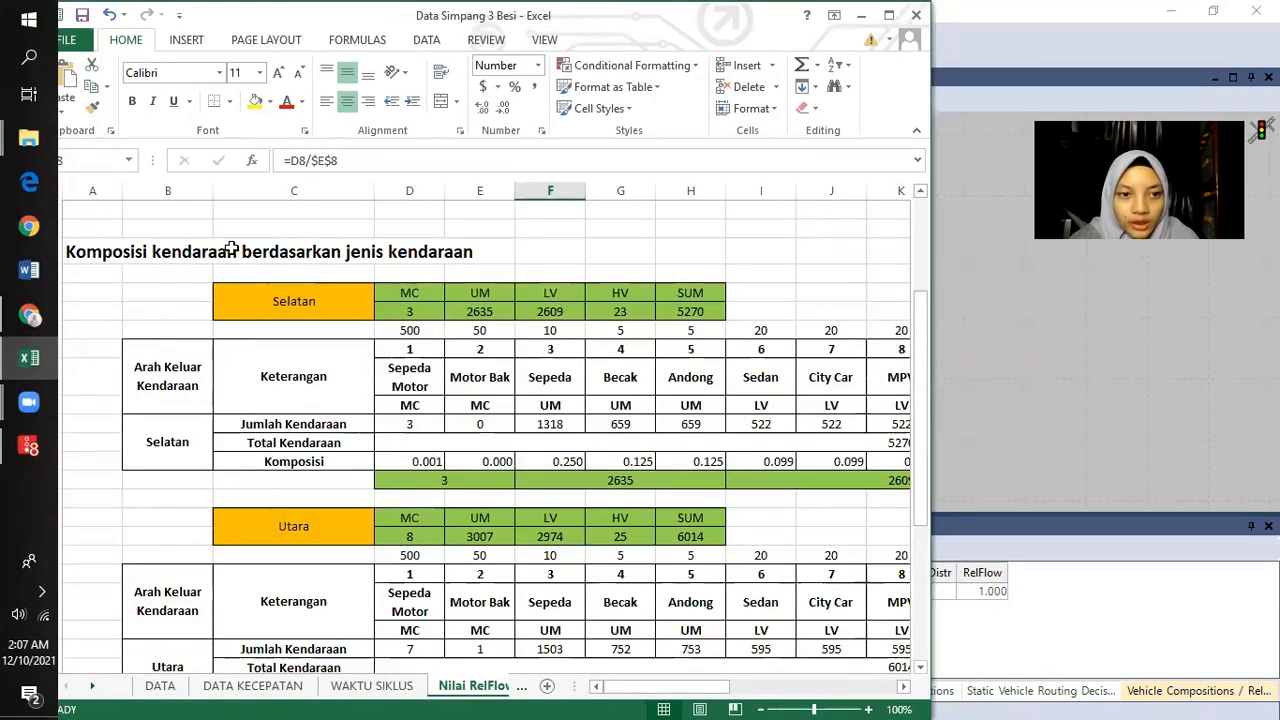
{"action": "left_click", "coordinate": [938, 363]}
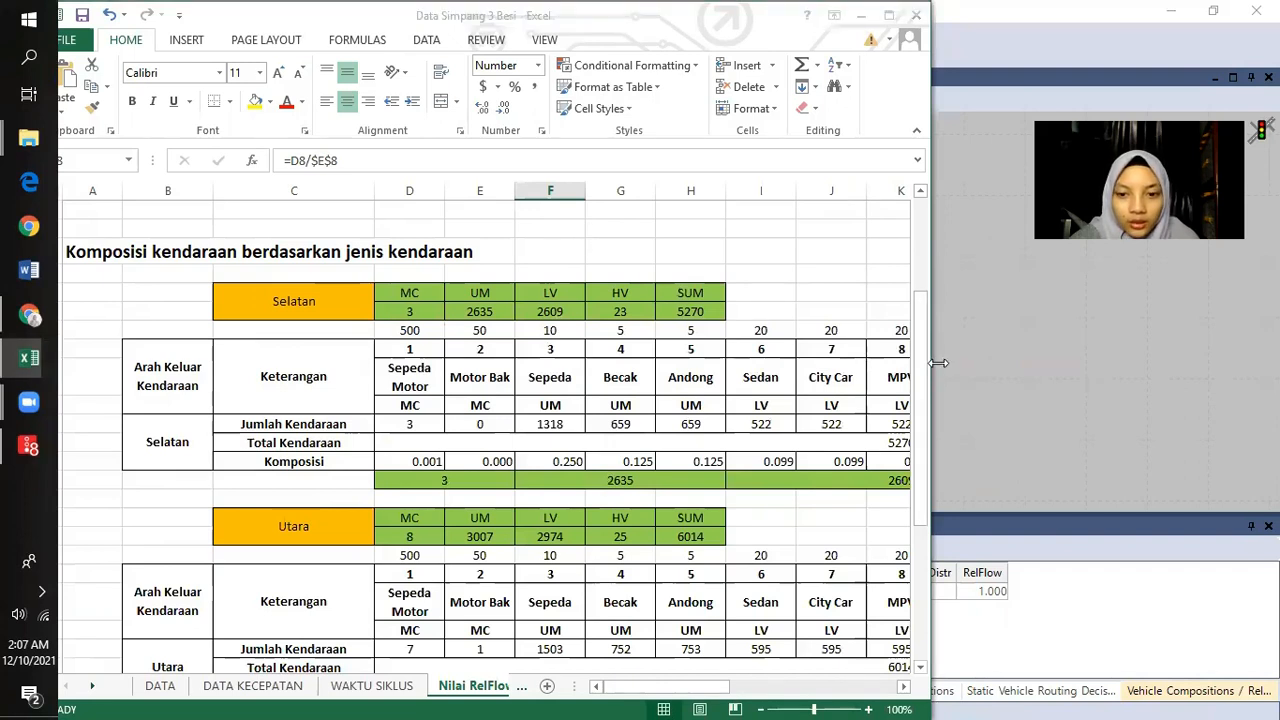
{"action": "left_click_drag", "start_coordinate": [938, 363], "coordinate": [782, 372]}
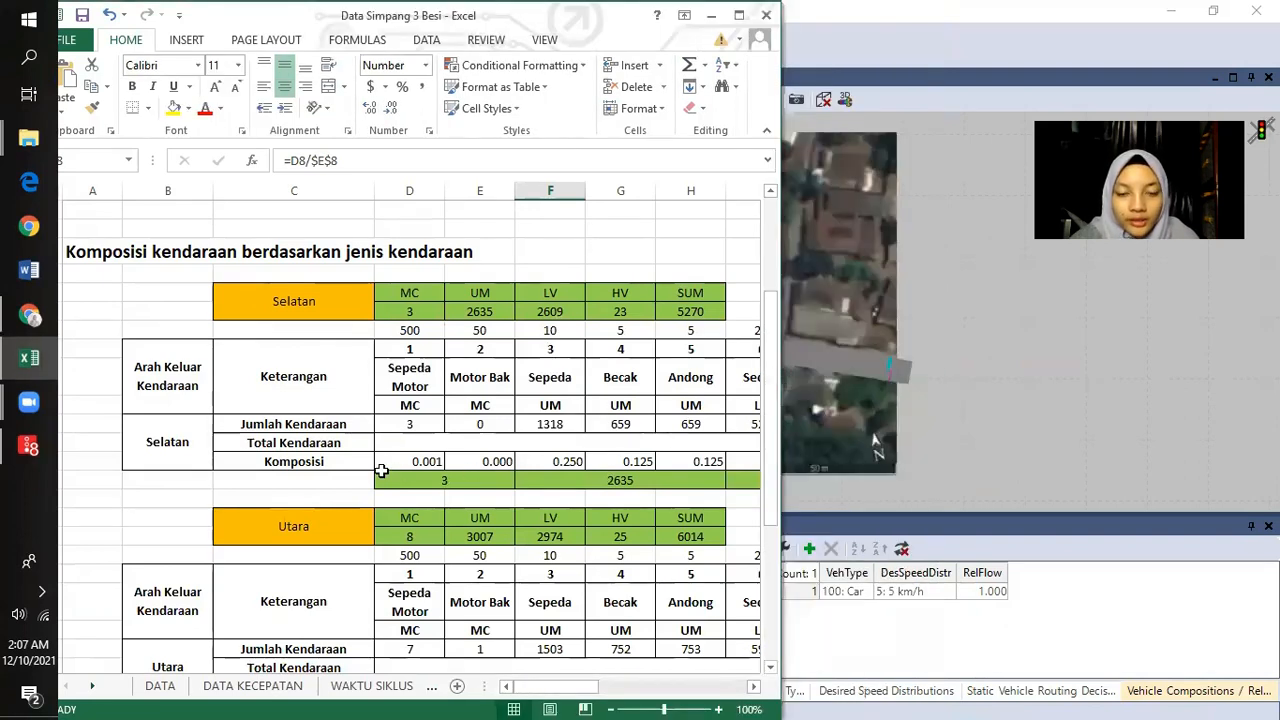
{"action": "left_click", "coordinate": [167, 440]}
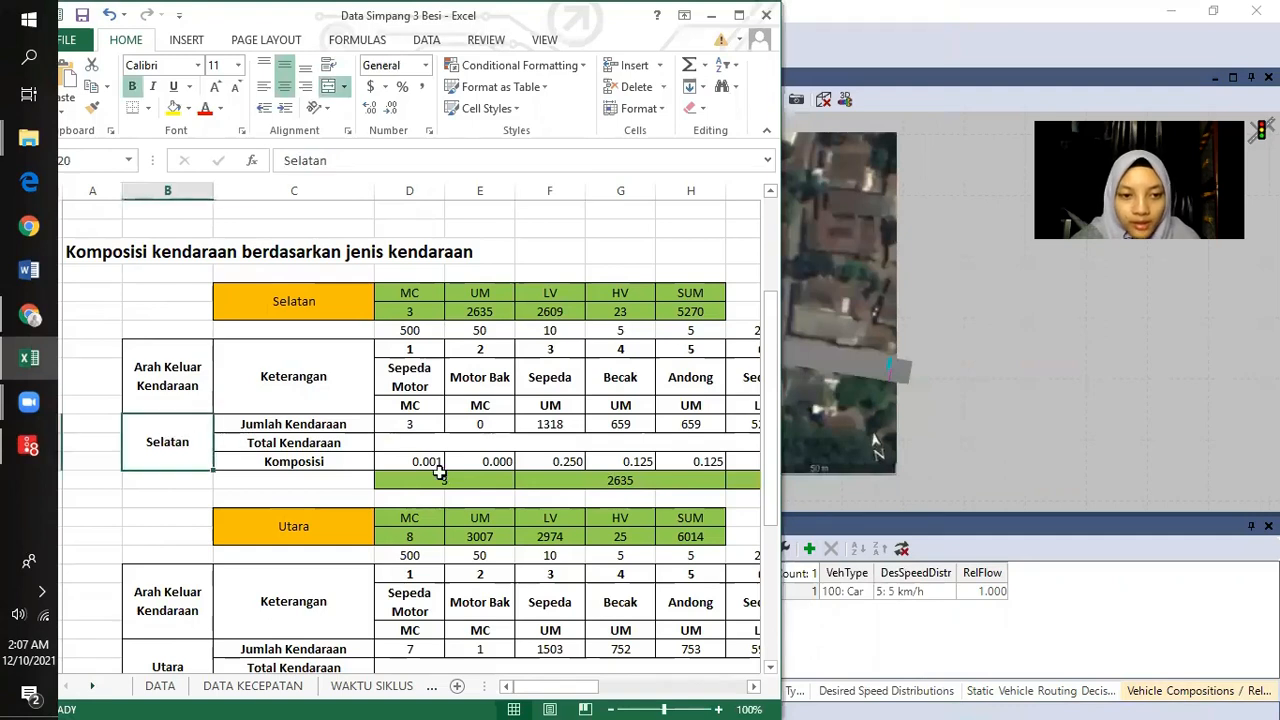
- Switch back to Vissim and name the new vehicle composition S
{"action": "left_click", "coordinate": [884, 655]}
{"action": "left_click", "coordinate": [427, 593]}
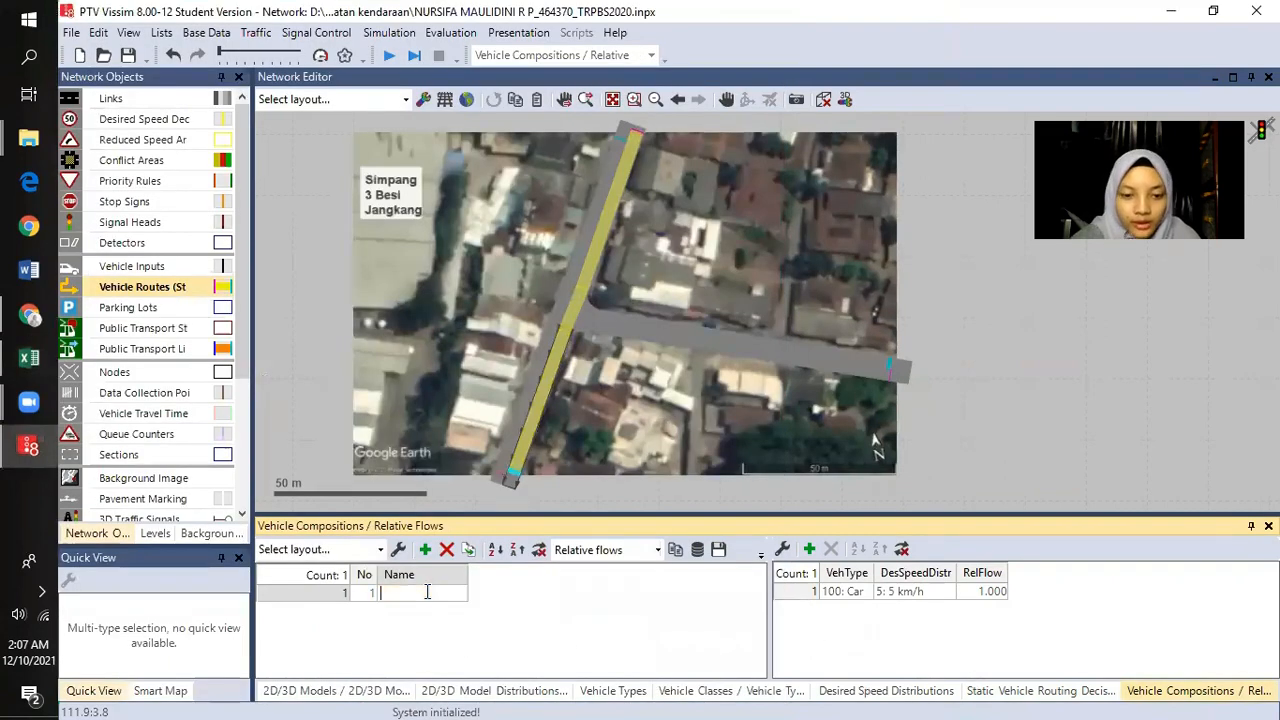
{"action": "type", "text": "S"}
{"action": "key", "text": "Return"}
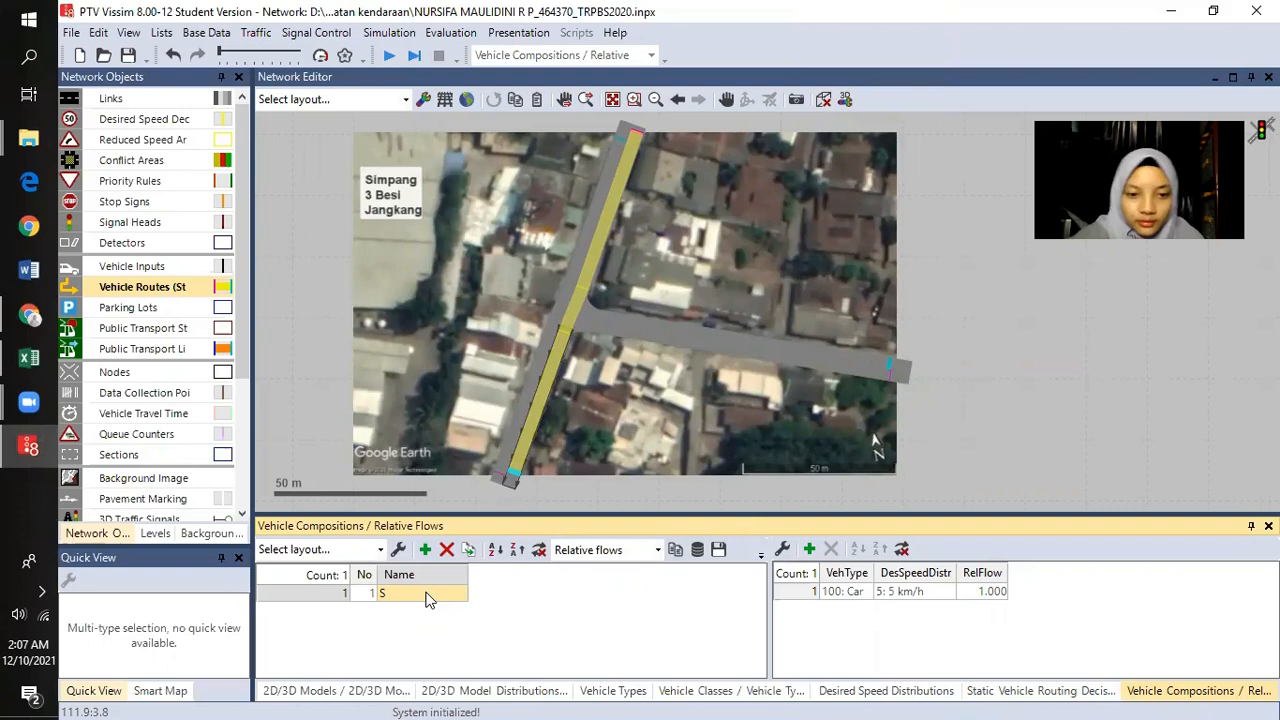
- Set the vehicle type of composition S's first relative flow to 610: Sepeda Motor and widen the vehicle type column
{"action": "left_click", "coordinate": [855, 601]}
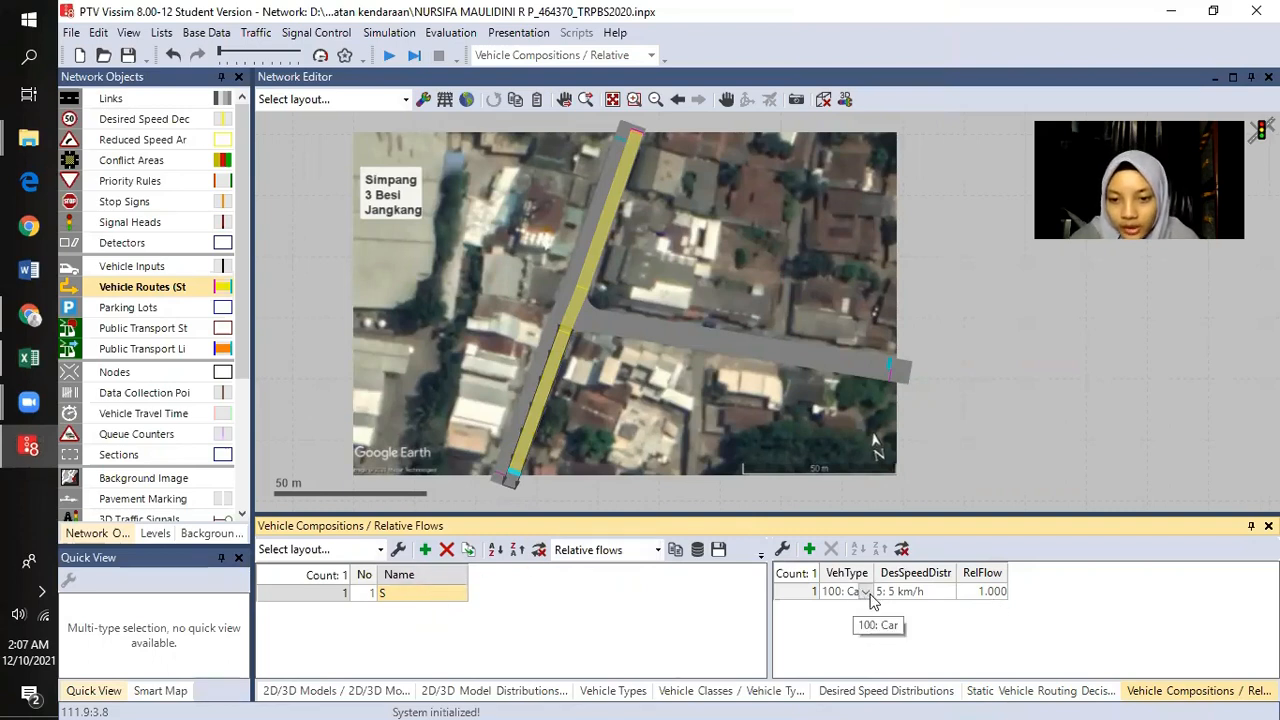
{"action": "left_click", "coordinate": [857, 602]}
{"action": "scroll", "coordinate": [862, 615], "scroll_direction": "down", "scroll_amount": 1}
{"action": "scroll", "coordinate": [862, 625], "scroll_direction": "down", "scroll_amount": 1}
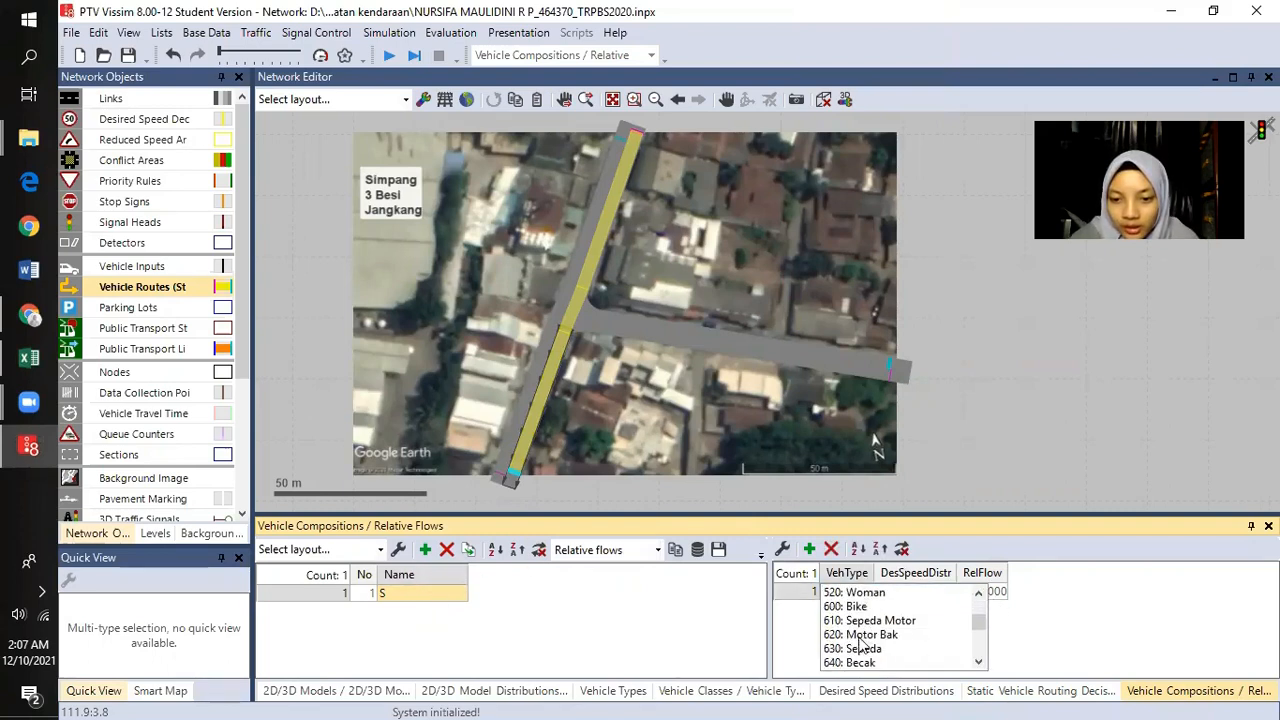
{"action": "left_click", "coordinate": [878, 622]}
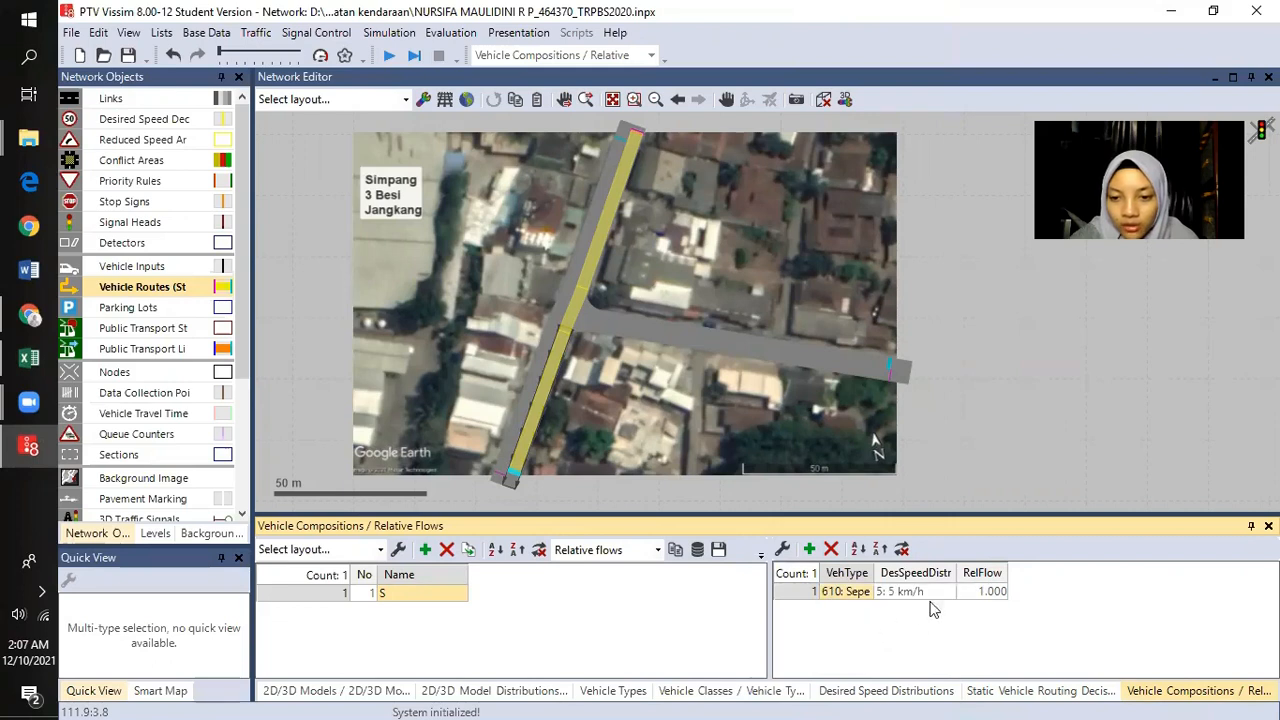
{"action": "left_click_drag", "start_coordinate": [876, 572], "coordinate": [920, 572]}
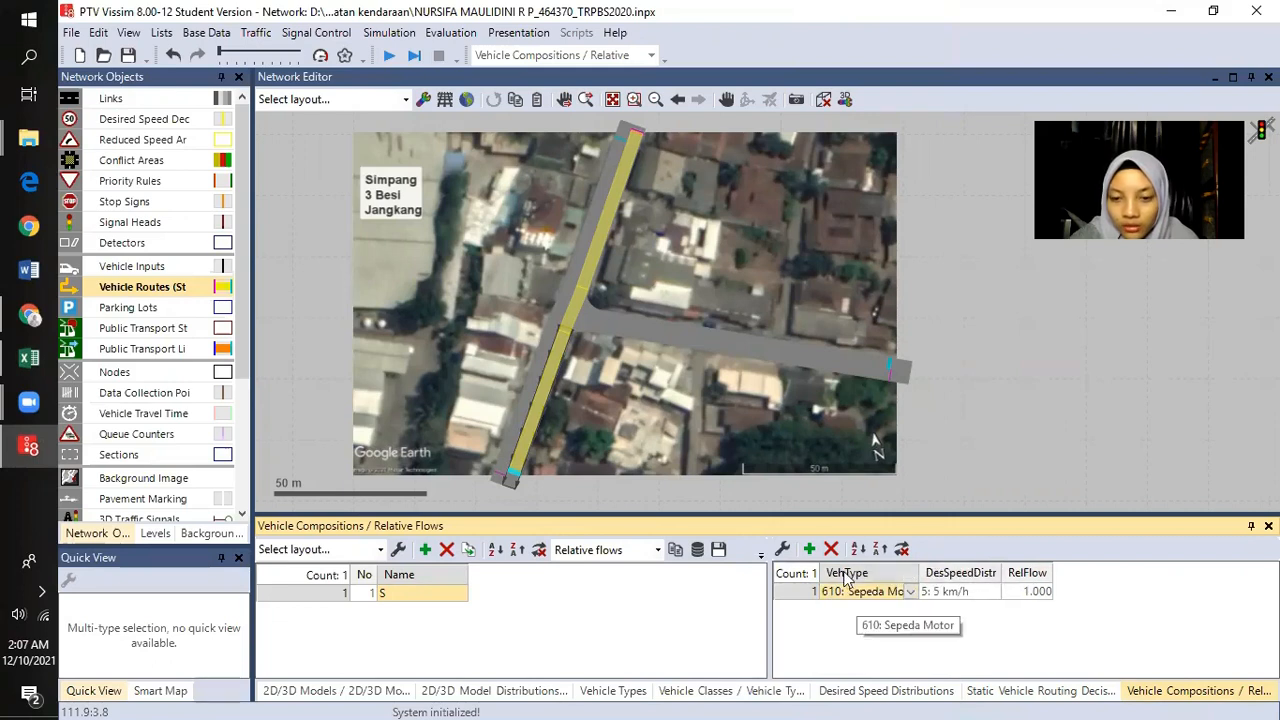
- Add a second relative flow to composition S and set its vehicle type to 620: Motor Bak
{"action": "left_click", "coordinate": [810, 549]}
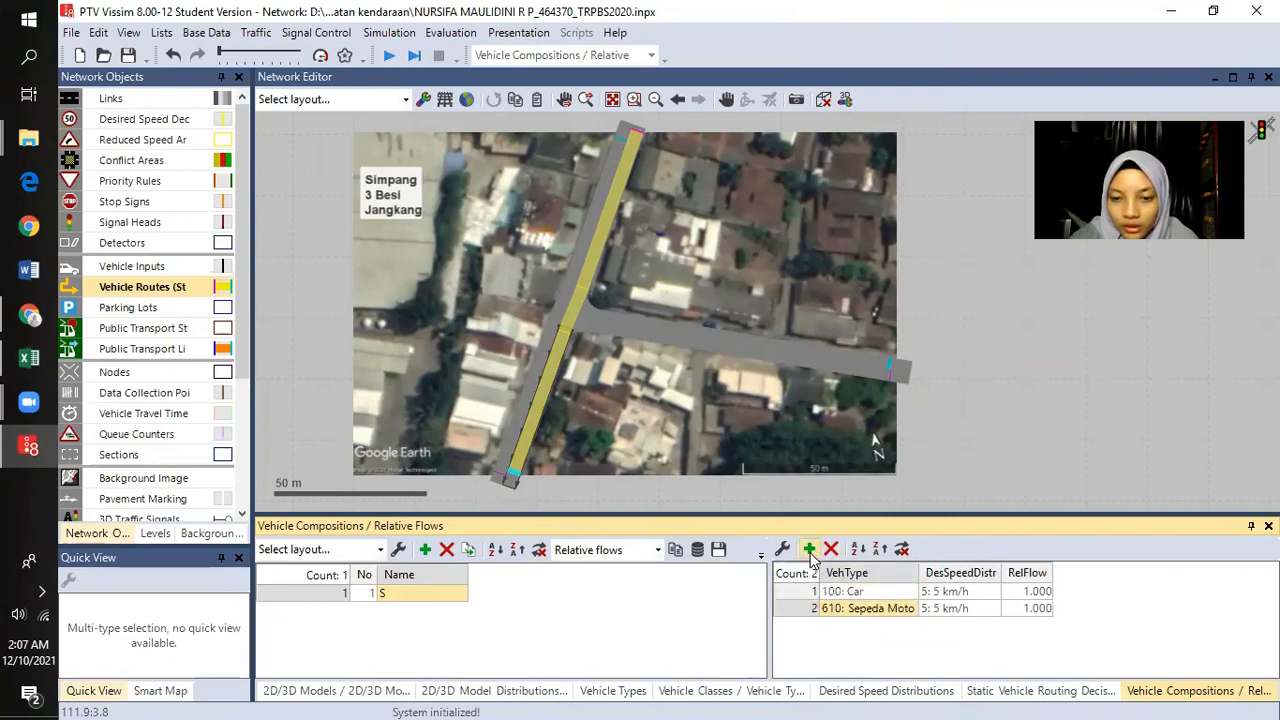
{"action": "left_click", "coordinate": [910, 592]}
{"action": "left_click", "coordinate": [910, 592]}
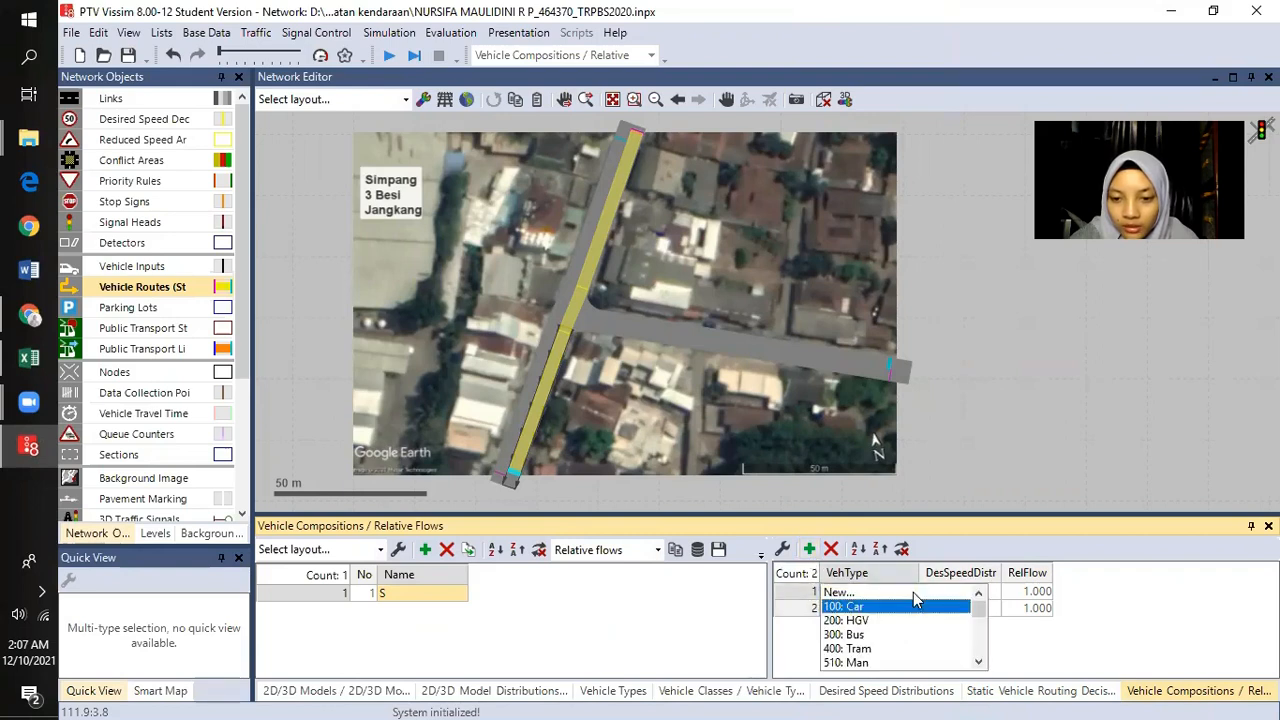
{"action": "scroll", "coordinate": [893, 630], "scroll_direction": "down", "scroll_amount": 2}
{"action": "left_click", "coordinate": [870, 636]}
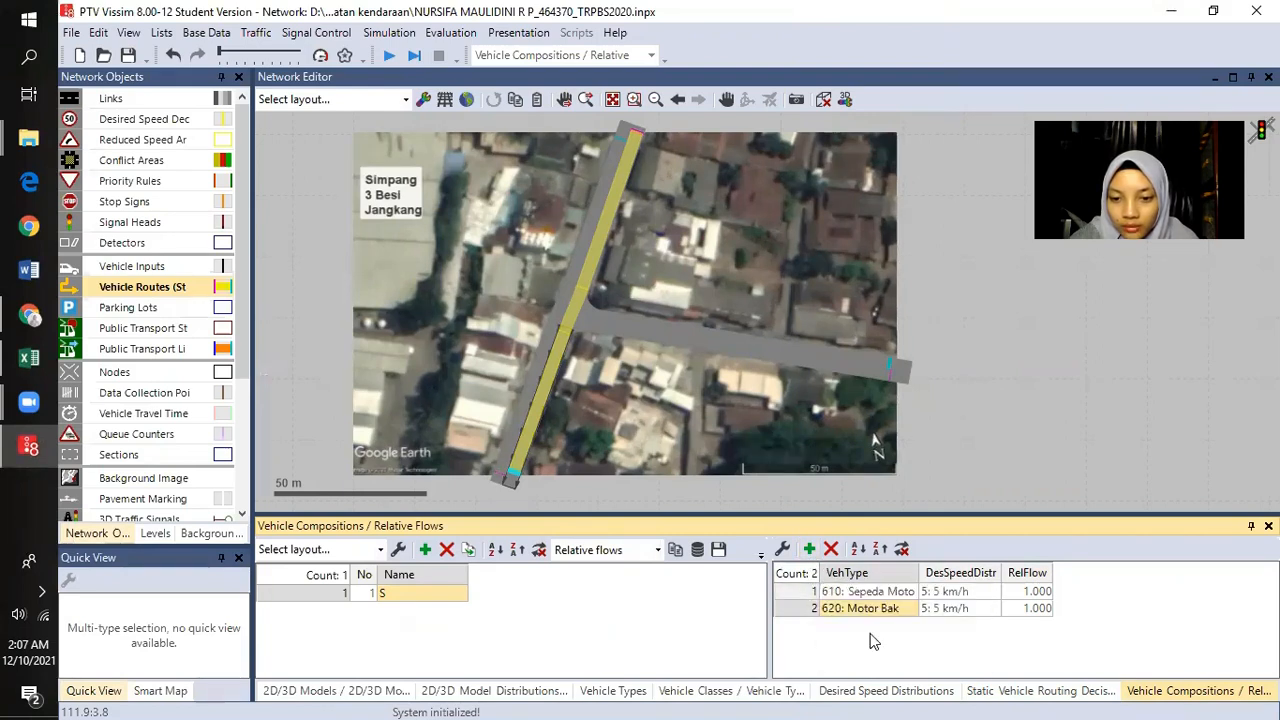
- Add another relative flow to composition S with vehicle type 630: Sepeda
{"action": "left_click", "coordinate": [809, 549]}
{"action": "left_click", "coordinate": [917, 593]}
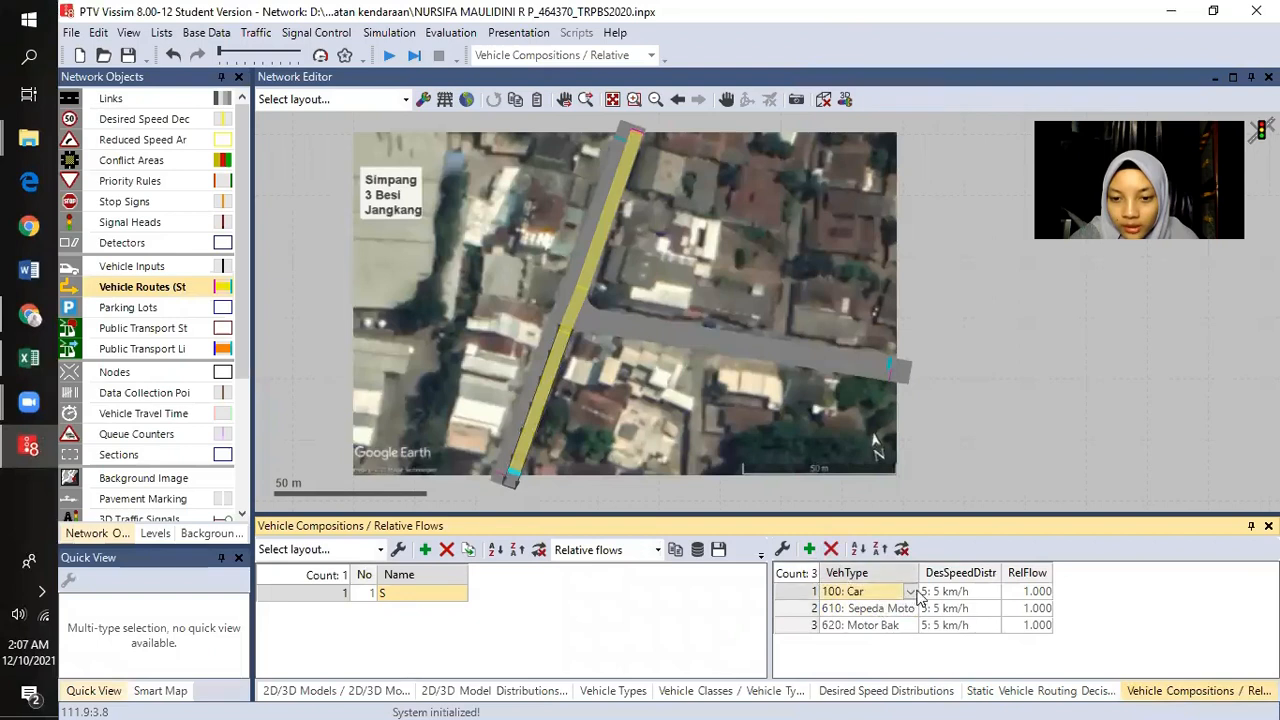
{"action": "left_click", "coordinate": [910, 592]}
{"action": "scroll", "coordinate": [905, 610], "scroll_direction": "down", "scroll_amount": 3}
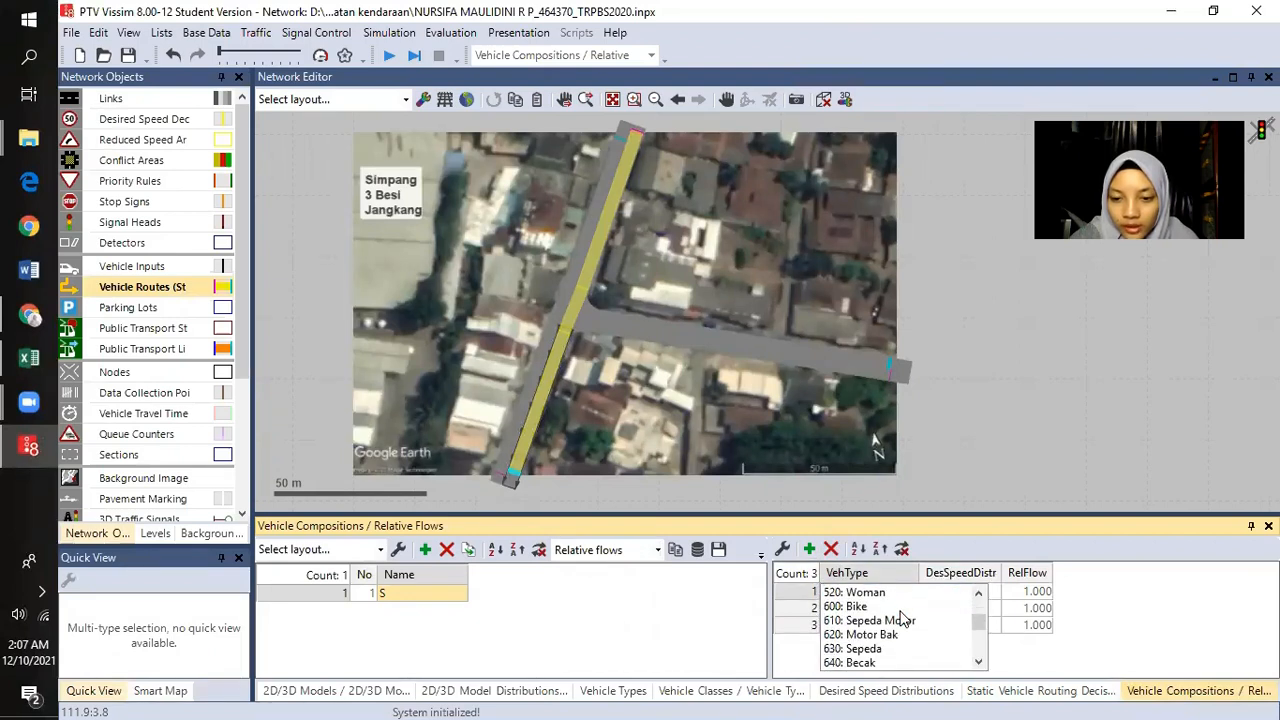
{"action": "left_click", "coordinate": [879, 650]}
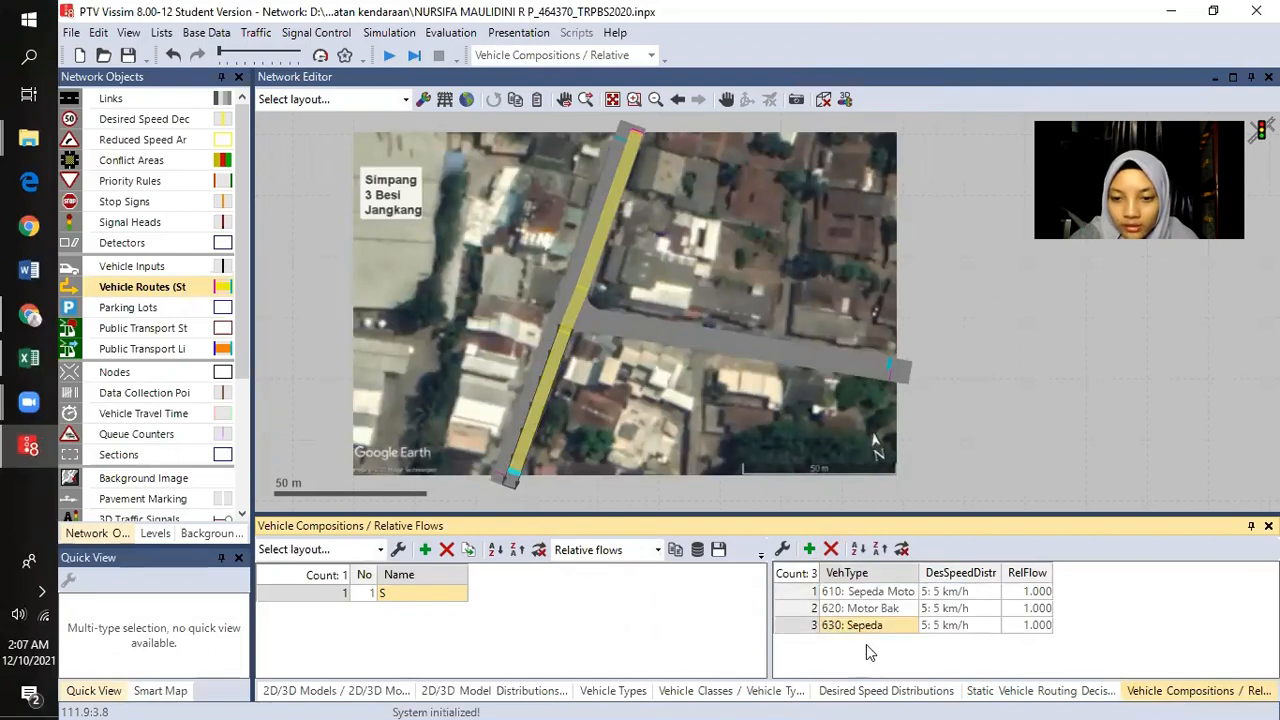
- Add another relative flow to composition S and set its vehicle type to 640: Becak
{"action": "left_click", "coordinate": [809, 549]}
{"action": "left_click", "coordinate": [927, 593]}
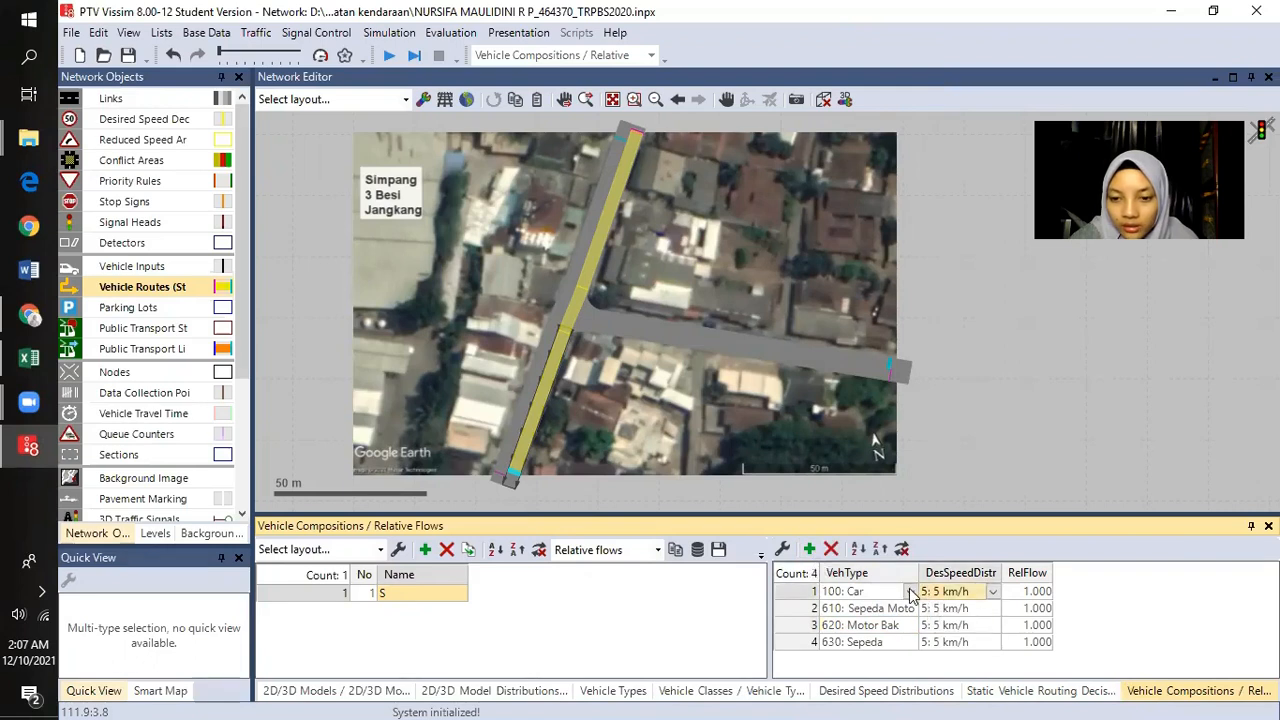
{"action": "left_click", "coordinate": [910, 592]}
{"action": "left_click", "coordinate": [910, 592]}
{"action": "scroll", "coordinate": [895, 640], "scroll_direction": "down", "scroll_amount": 4}
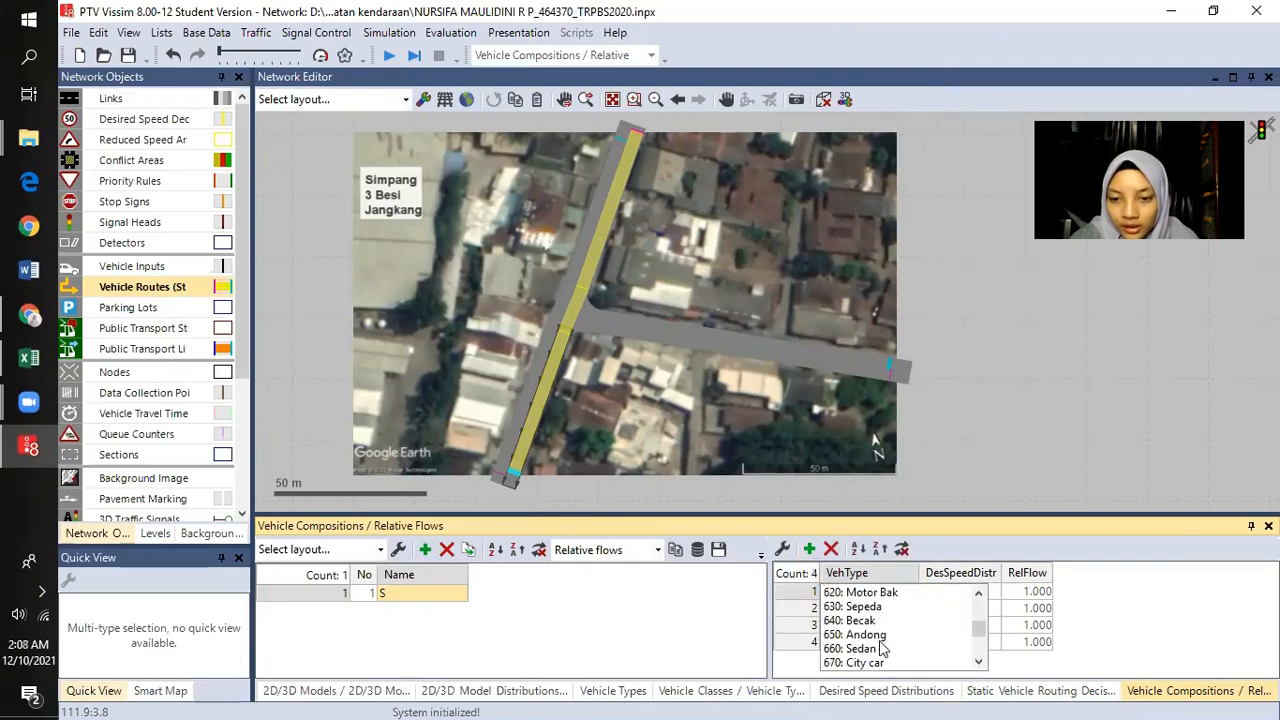
{"action": "left_click", "coordinate": [866, 607]}
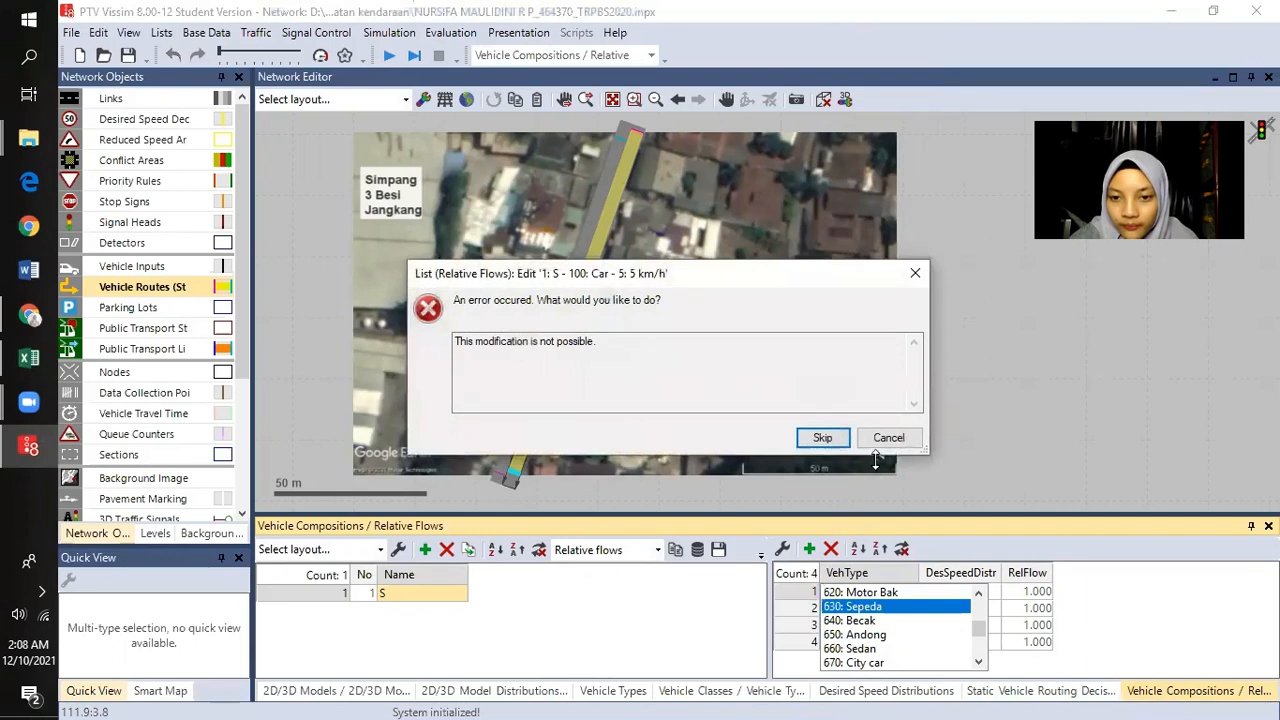
{"action": "left_click", "coordinate": [887, 438]}
{"action": "left_click", "coordinate": [908, 600]}
{"action": "scroll", "coordinate": [905, 620], "scroll_direction": "down", "scroll_amount": 2}
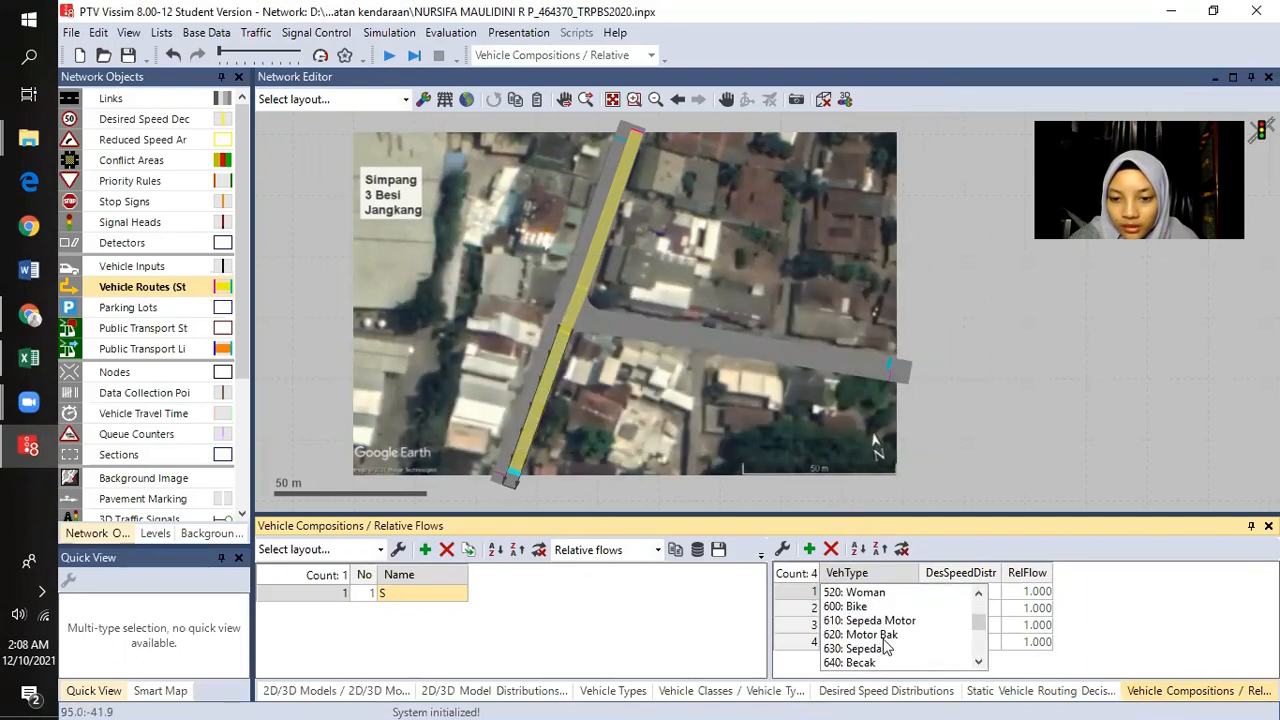
{"action": "left_click", "coordinate": [862, 663]}
- Add a relative flow for vehicle type 650: Andong to composition S
{"action": "left_click", "coordinate": [810, 550]}
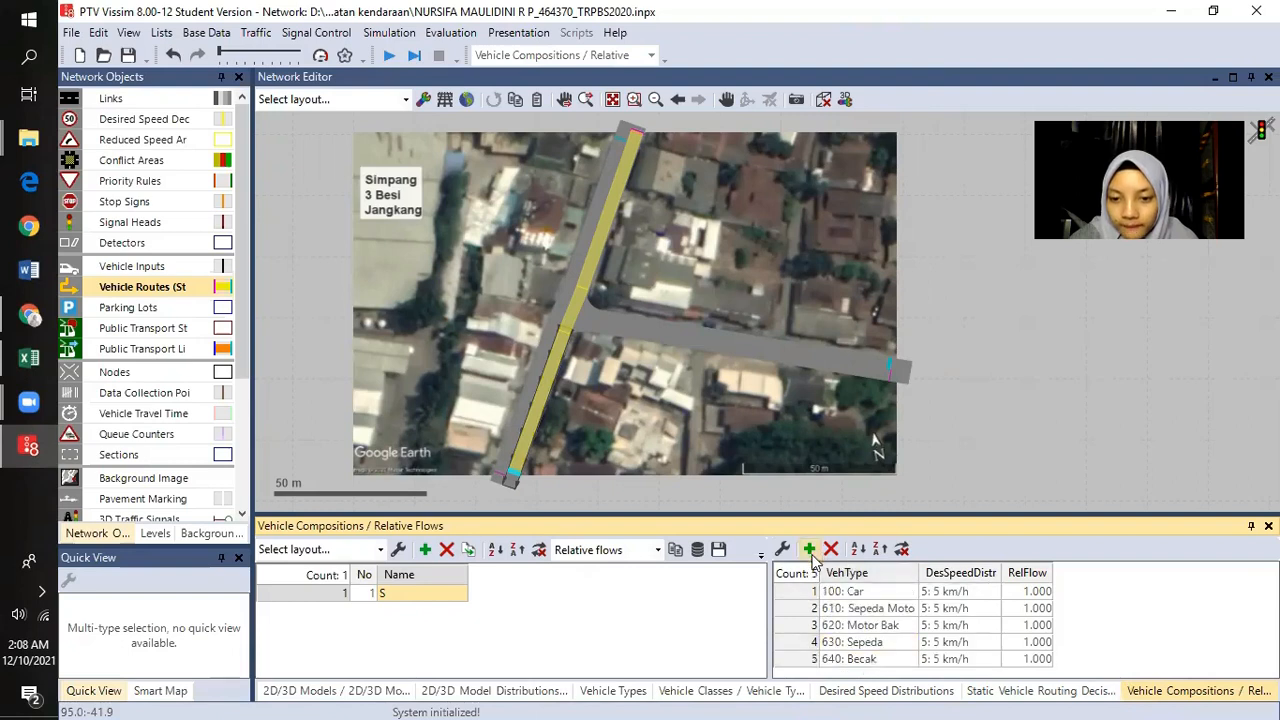
{"action": "left_click", "coordinate": [905, 591]}
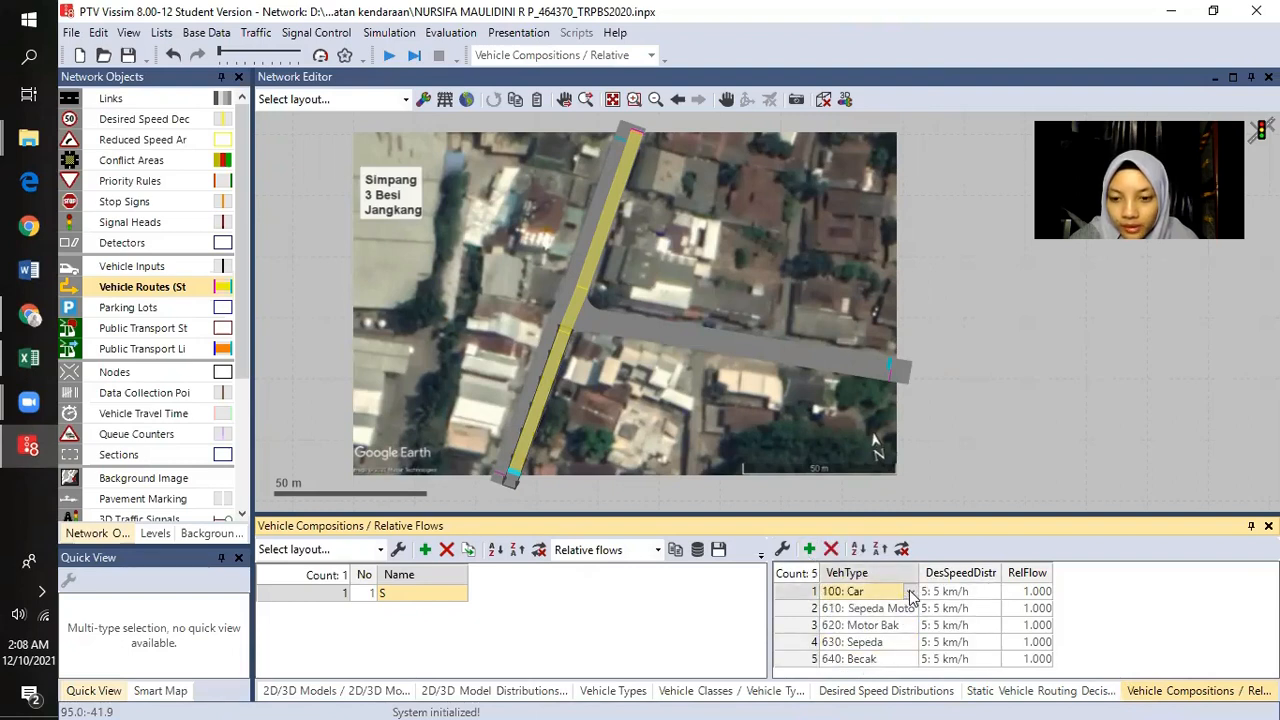
{"action": "left_click", "coordinate": [910, 593]}
{"action": "scroll", "coordinate": [907, 599], "scroll_direction": "down", "scroll_amount": 2}
{"action": "scroll", "coordinate": [890, 634], "scroll_direction": "down", "scroll_amount": 1}
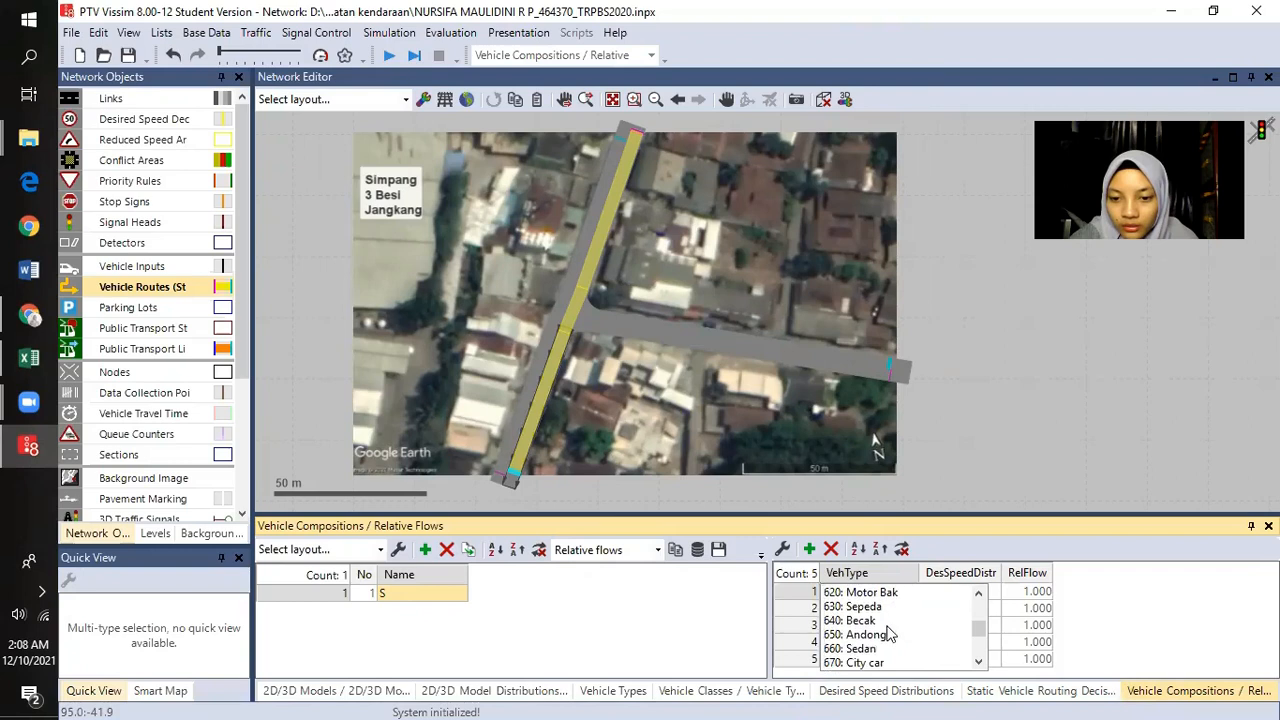
{"action": "left_click", "coordinate": [887, 635]}
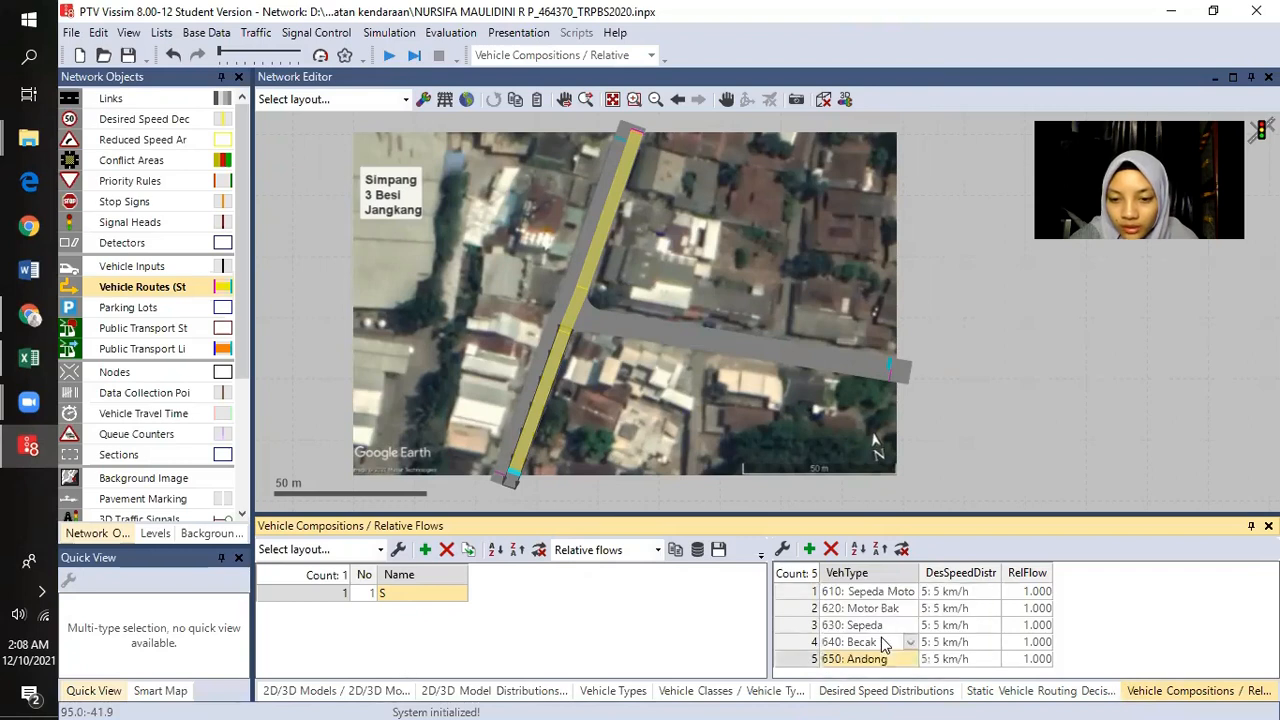
- Add a relative flow for vehicle type 660: Sedan to composition S
{"action": "left_click", "coordinate": [818, 553]}
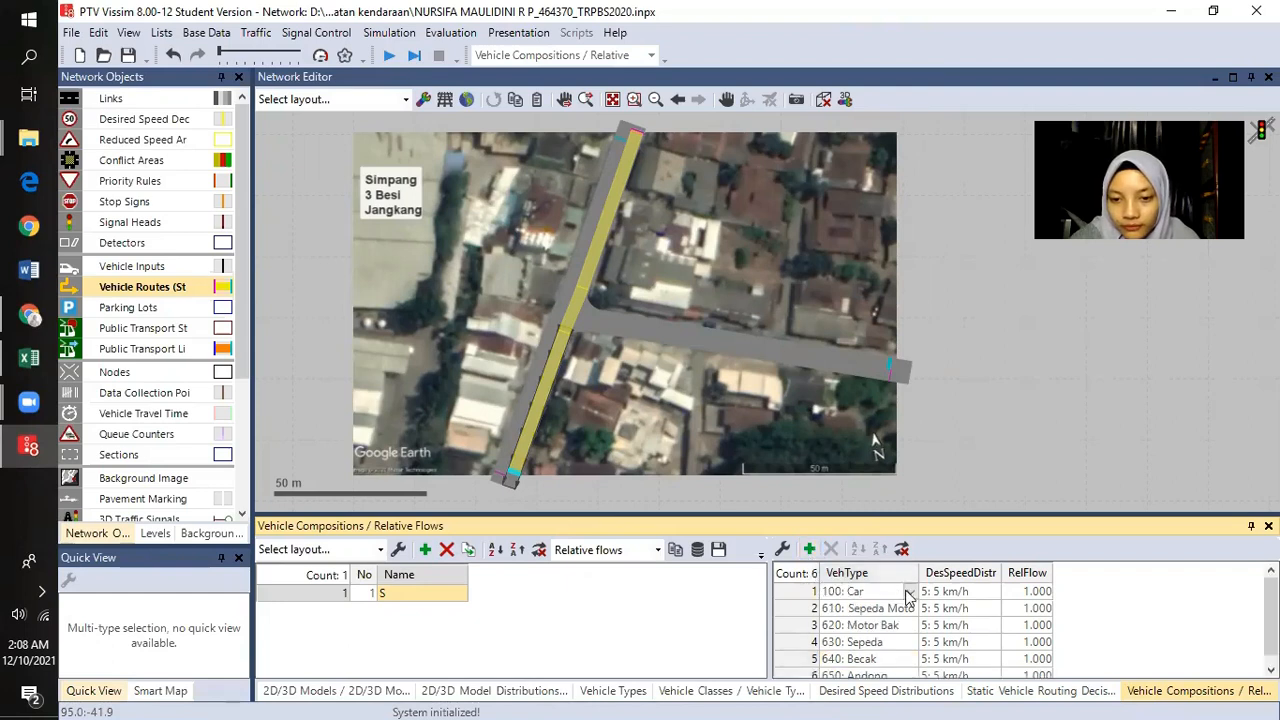
{"action": "left_click", "coordinate": [911, 592]}
{"action": "scroll", "coordinate": [890, 630], "scroll_direction": "down", "scroll_amount": 4}
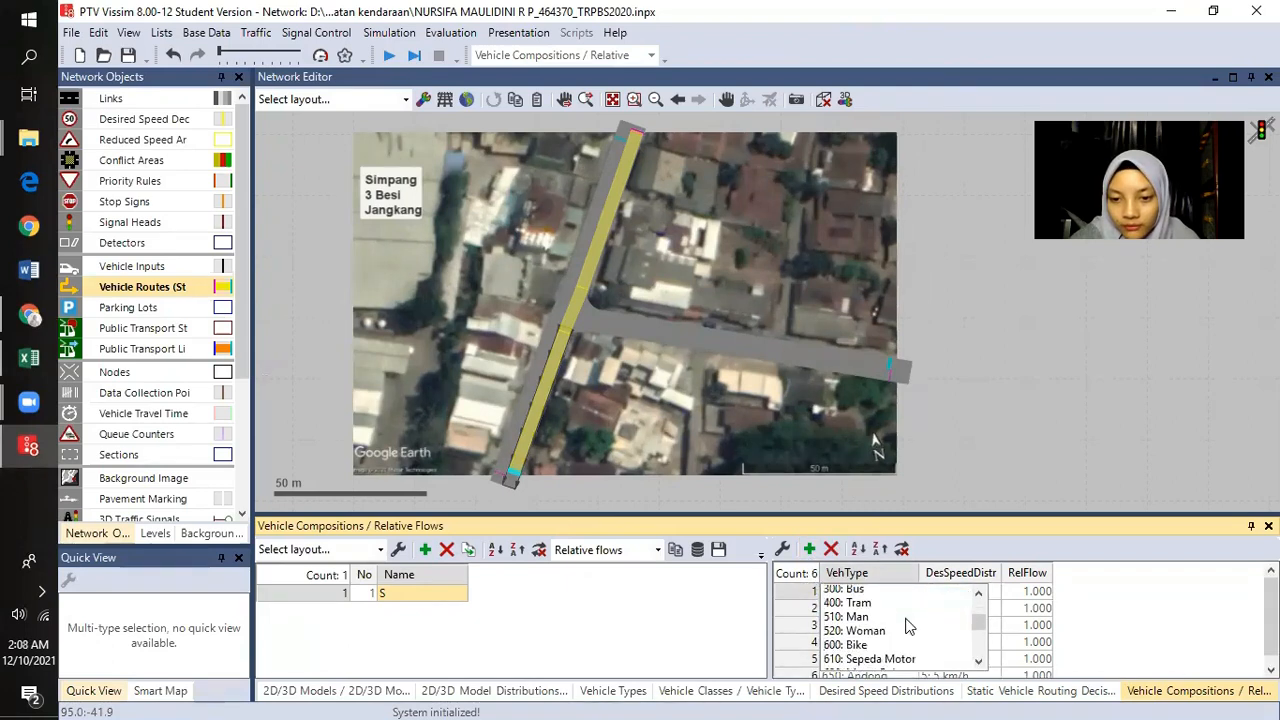
{"action": "left_click", "coordinate": [880, 648]}
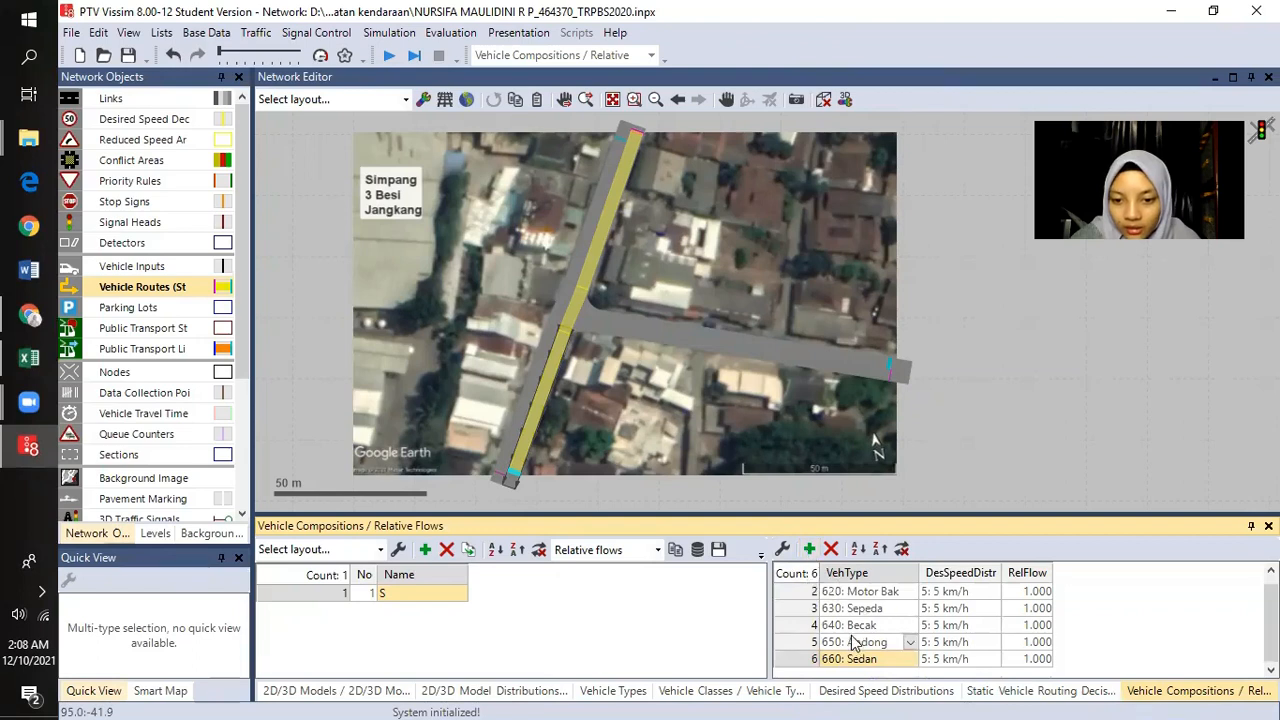
- Add nine more relative flows to composition S for a total of 15 and review their vehicle types
{"action": "left_click", "coordinate": [811, 552]}
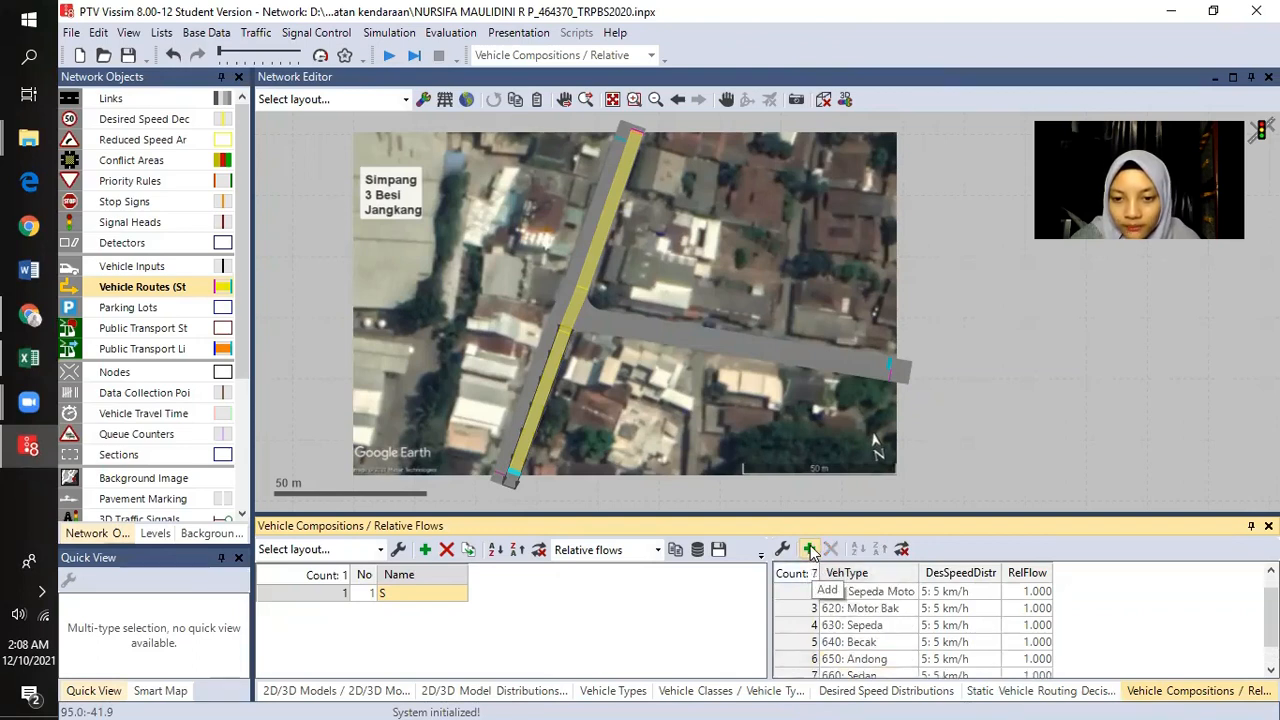
{"action": "left_click", "coordinate": [811, 552]}
{"action": "left_click", "coordinate": [811, 552]}
{"action": "left_click", "coordinate": [811, 552]}
{"action": "left_click", "coordinate": [811, 552]}
{"action": "left_click", "coordinate": [811, 552]}
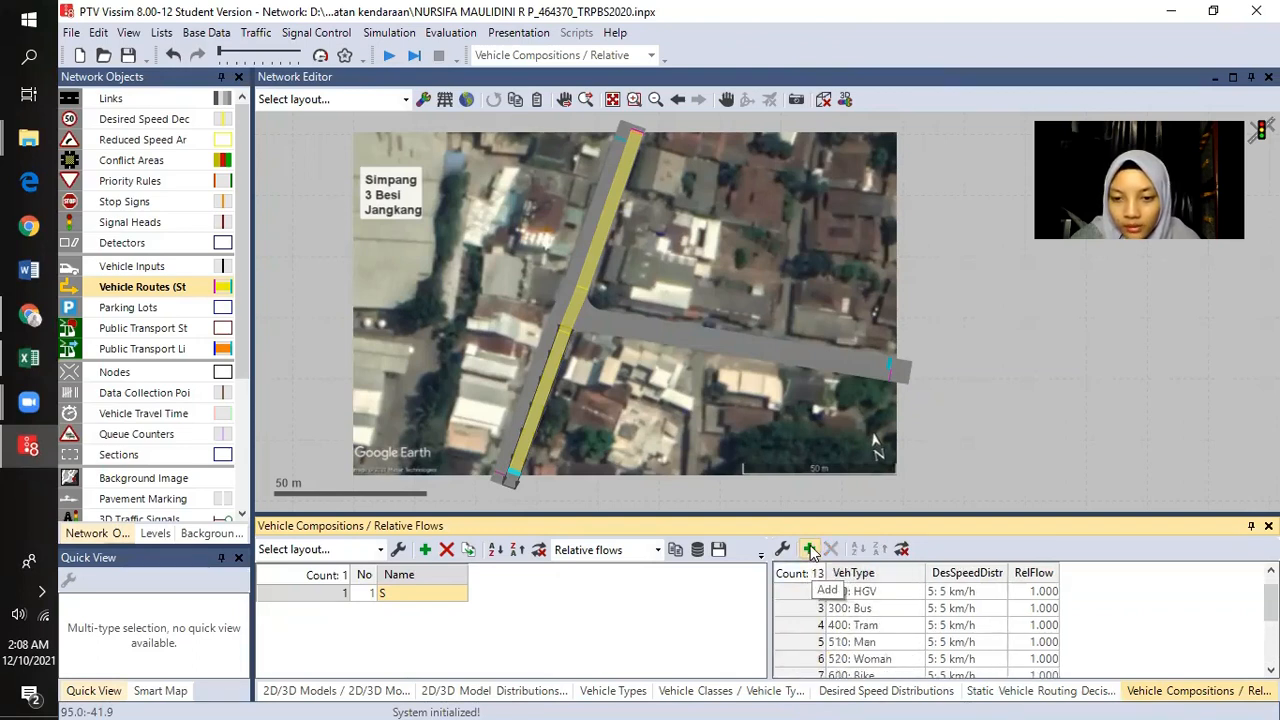
{"action": "scroll", "coordinate": [964, 632], "scroll_direction": "down", "scroll_amount": 3}
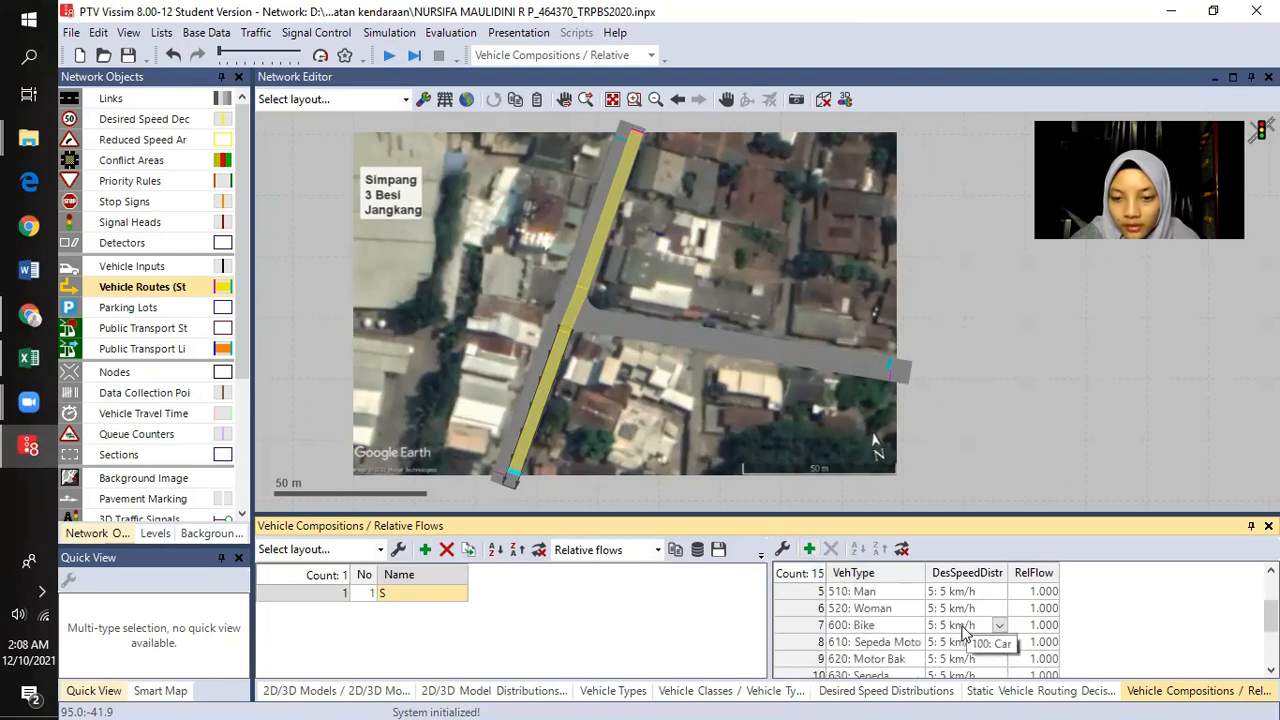
{"action": "scroll", "coordinate": [882, 654], "scroll_direction": "up", "scroll_amount": 3}
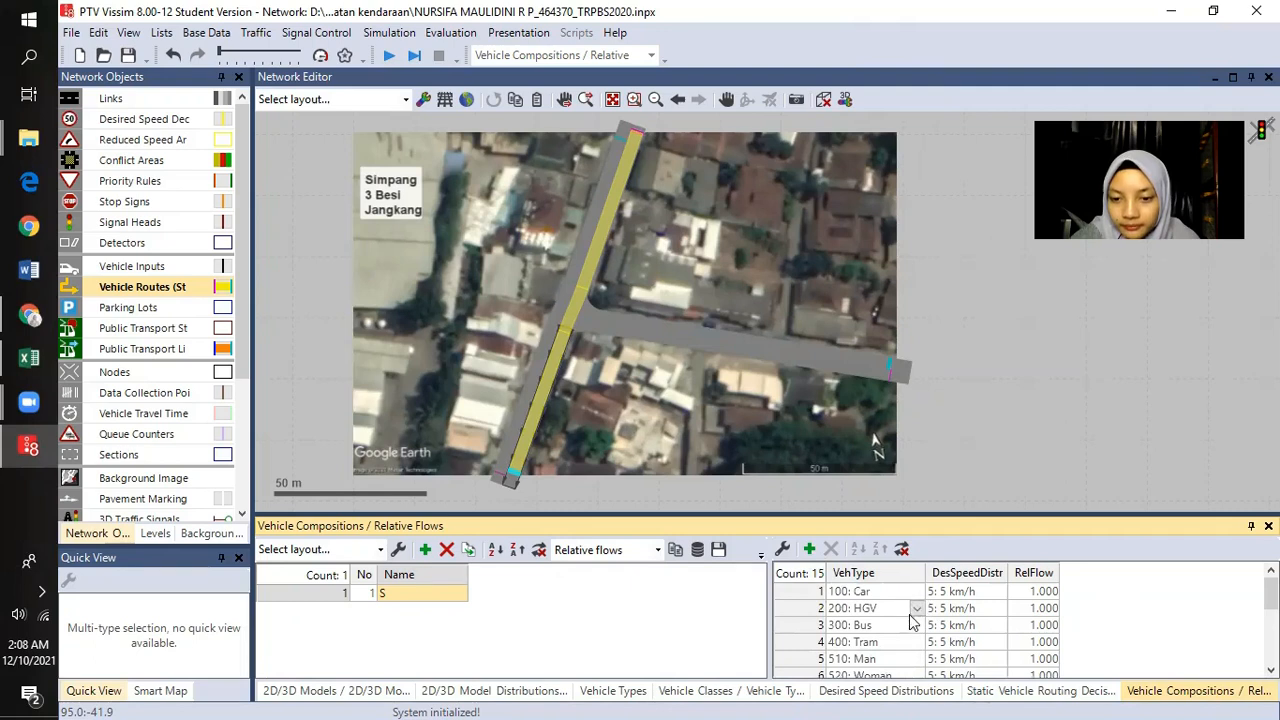
{"action": "scroll", "coordinate": [910, 622], "scroll_direction": "down", "scroll_amount": 4}
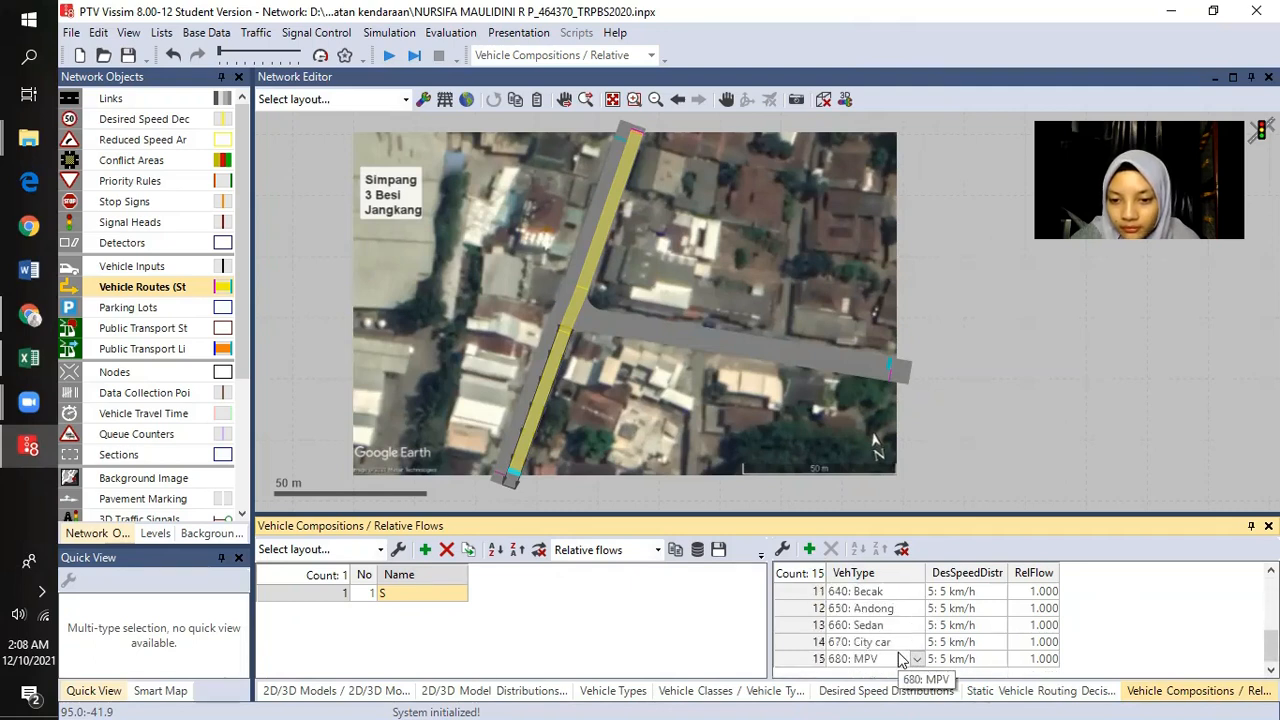
{"action": "scroll", "coordinate": [915, 630], "scroll_direction": "up", "scroll_amount": 4}
- Try to change the 100: Car relative flow's vehicle type to 670: City car and 680: MPV
{"action": "left_click", "coordinate": [919, 592]}
{"action": "scroll", "coordinate": [904, 634], "scroll_direction": "down", "scroll_amount": 1}
{"action": "scroll", "coordinate": [906, 634], "scroll_direction": "down", "scroll_amount": 1}
{"action": "scroll", "coordinate": [905, 630], "scroll_direction": "down", "scroll_amount": 2}
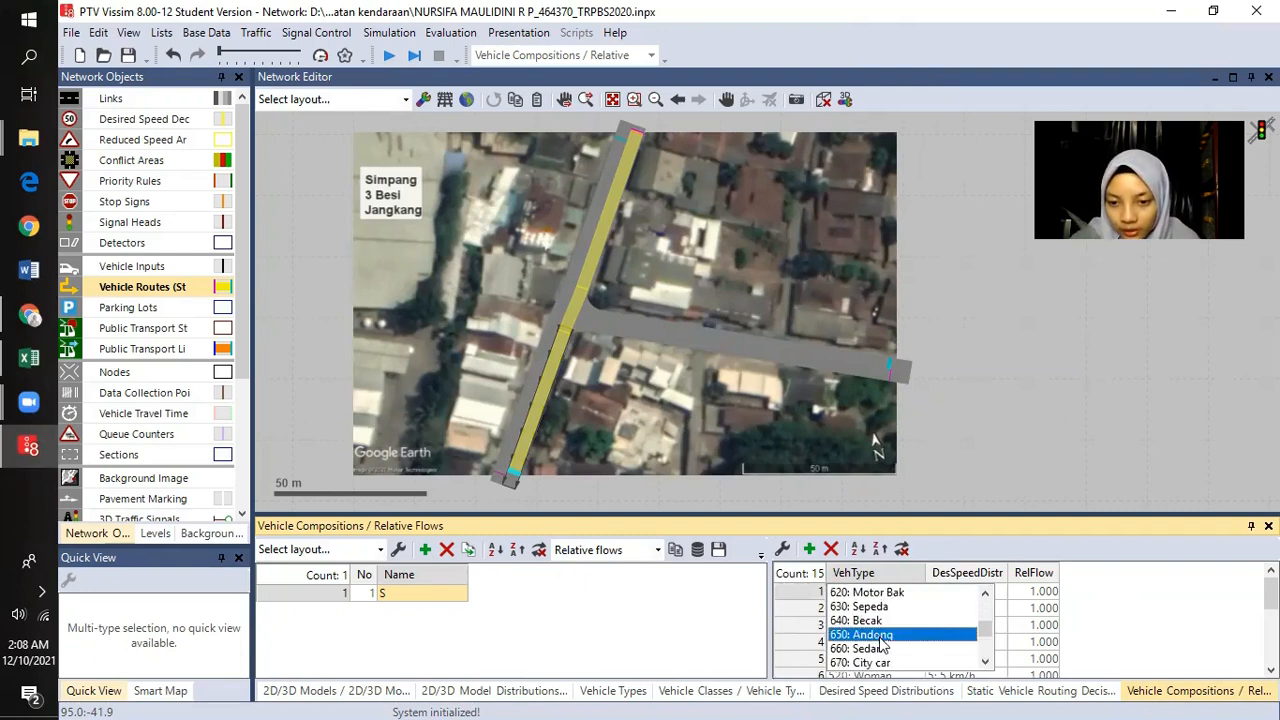
{"action": "left_click", "coordinate": [868, 662]}
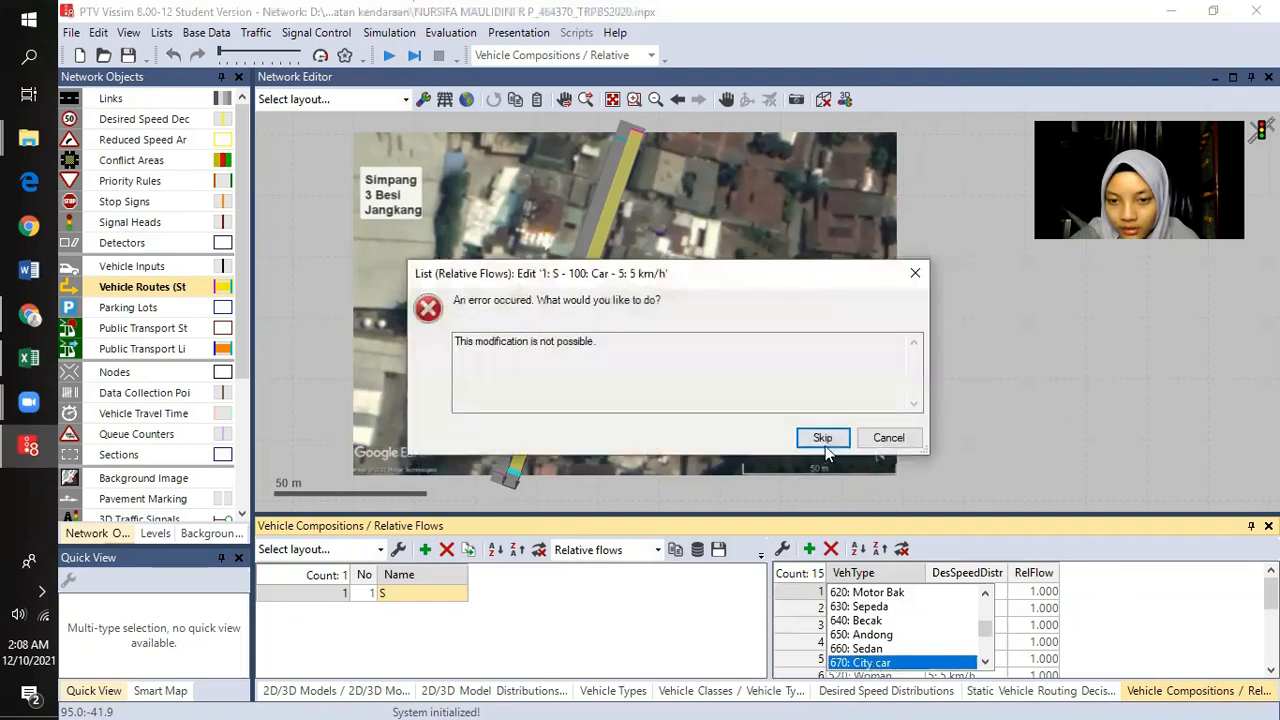
{"action": "left_click", "coordinate": [886, 440]}
{"action": "left_click", "coordinate": [913, 594]}
{"action": "scroll", "coordinate": [911, 620], "scroll_direction": "down", "scroll_amount": 4}
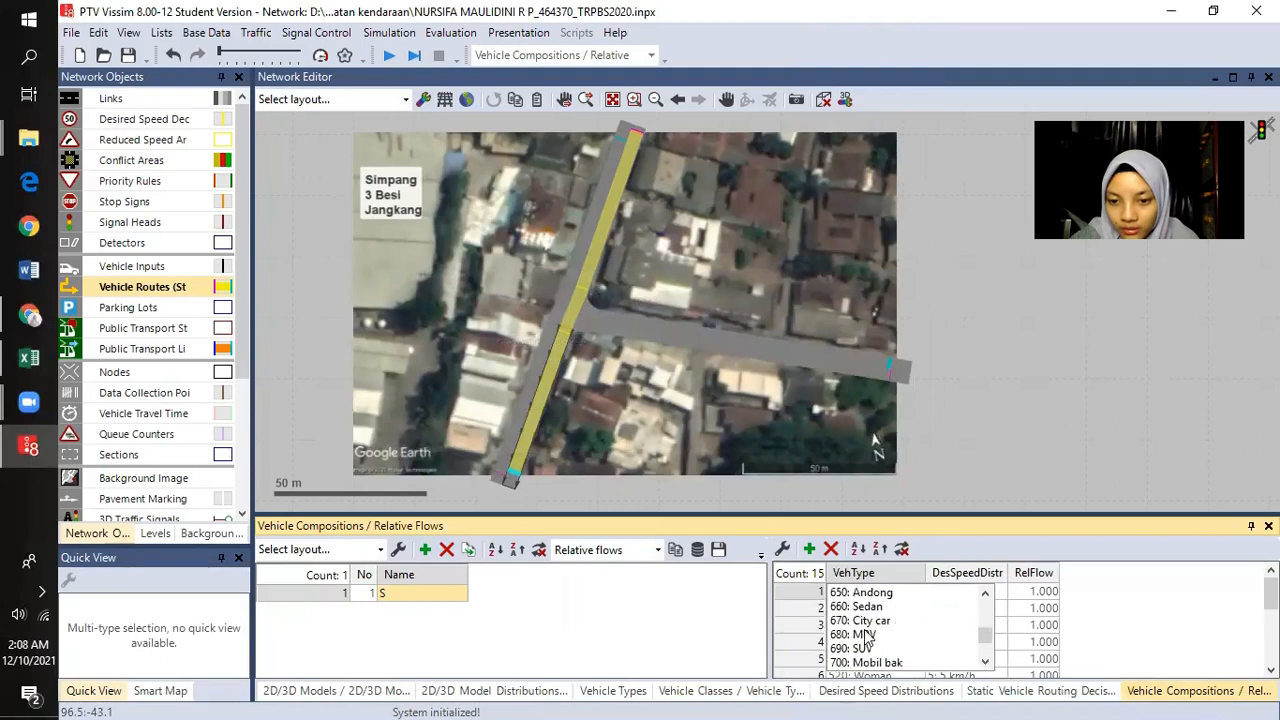
{"action": "left_click", "coordinate": [866, 636]}
{"action": "left_click", "coordinate": [886, 440]}
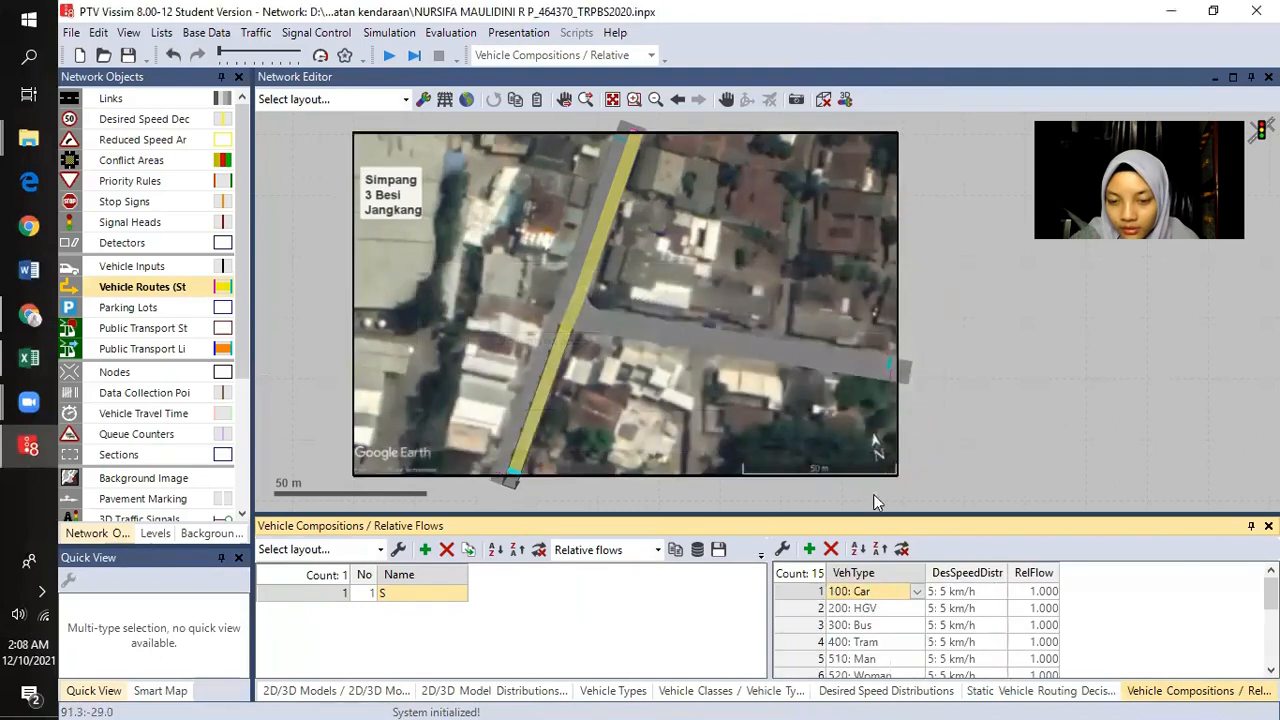
- Change the vehicle type of the 100: Car relative flow to 750: Truk 3 gandar
{"action": "left_click", "coordinate": [915, 593]}
{"action": "scroll", "coordinate": [905, 630], "scroll_direction": "down", "scroll_amount": 4}
{"action": "left_click", "coordinate": [890, 666]}
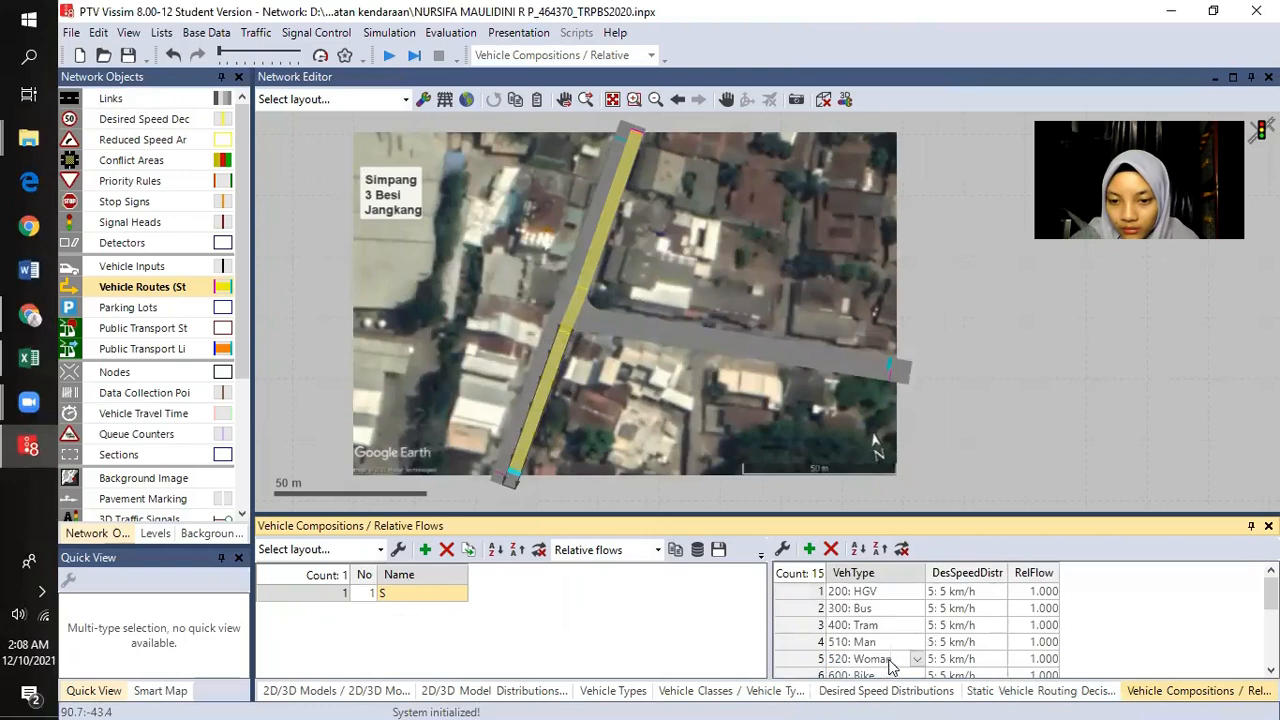
- Change the vehicle type of the 200: HGV relative flow to 740: Truk 2 gandar, without creating a new vehicle type
{"action": "left_click", "coordinate": [915, 594]}
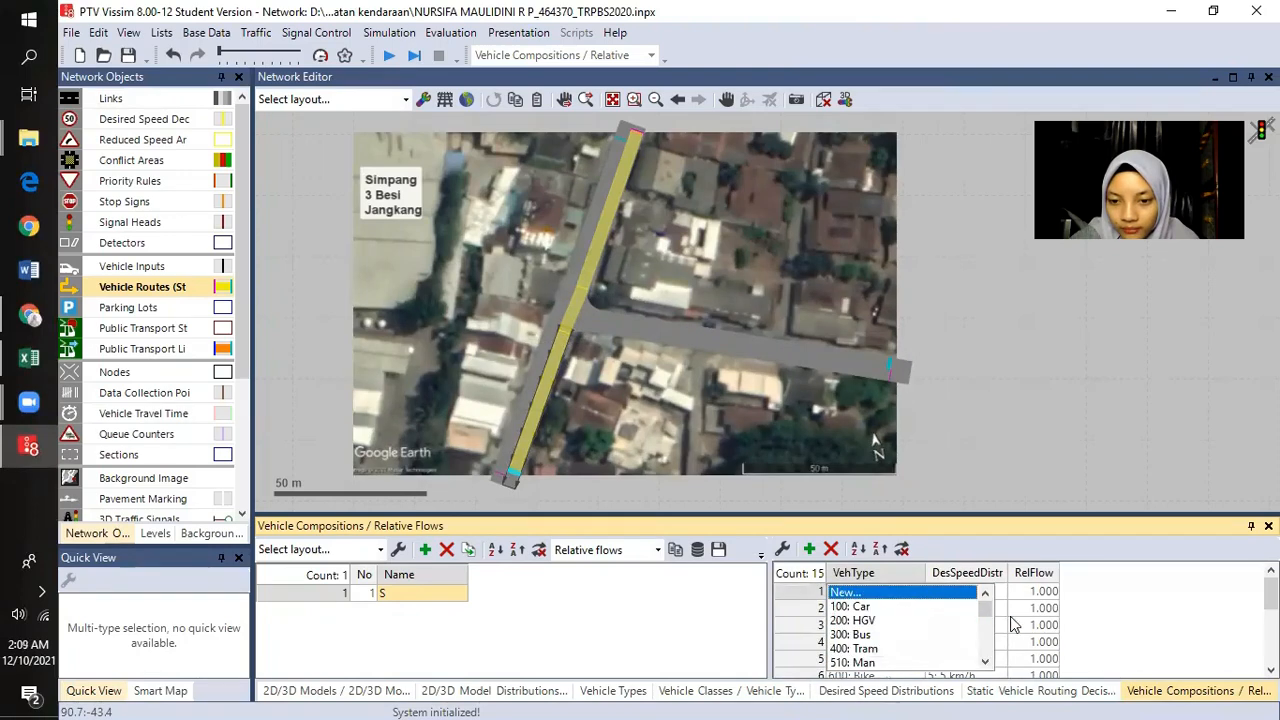
{"action": "key", "text": "Return"}
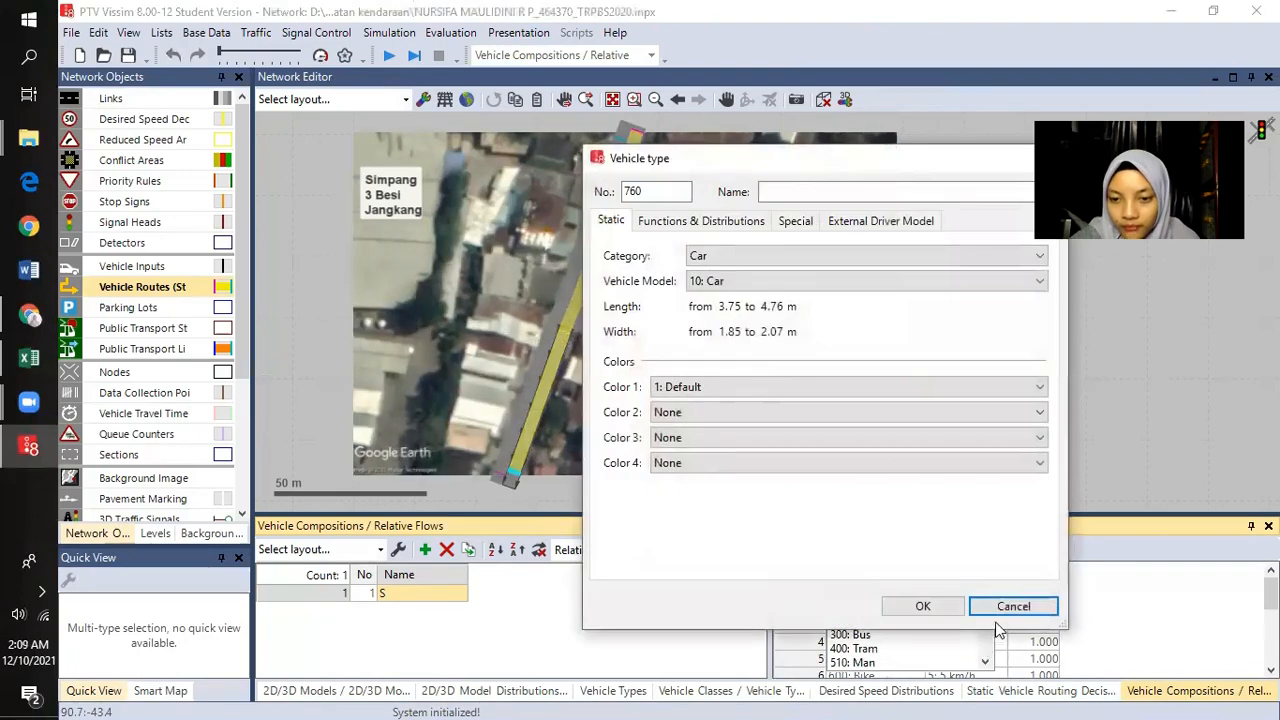
{"action": "left_click", "coordinate": [1008, 604]}
{"action": "scroll", "coordinate": [988, 617], "scroll_direction": "down", "scroll_amount": 5}
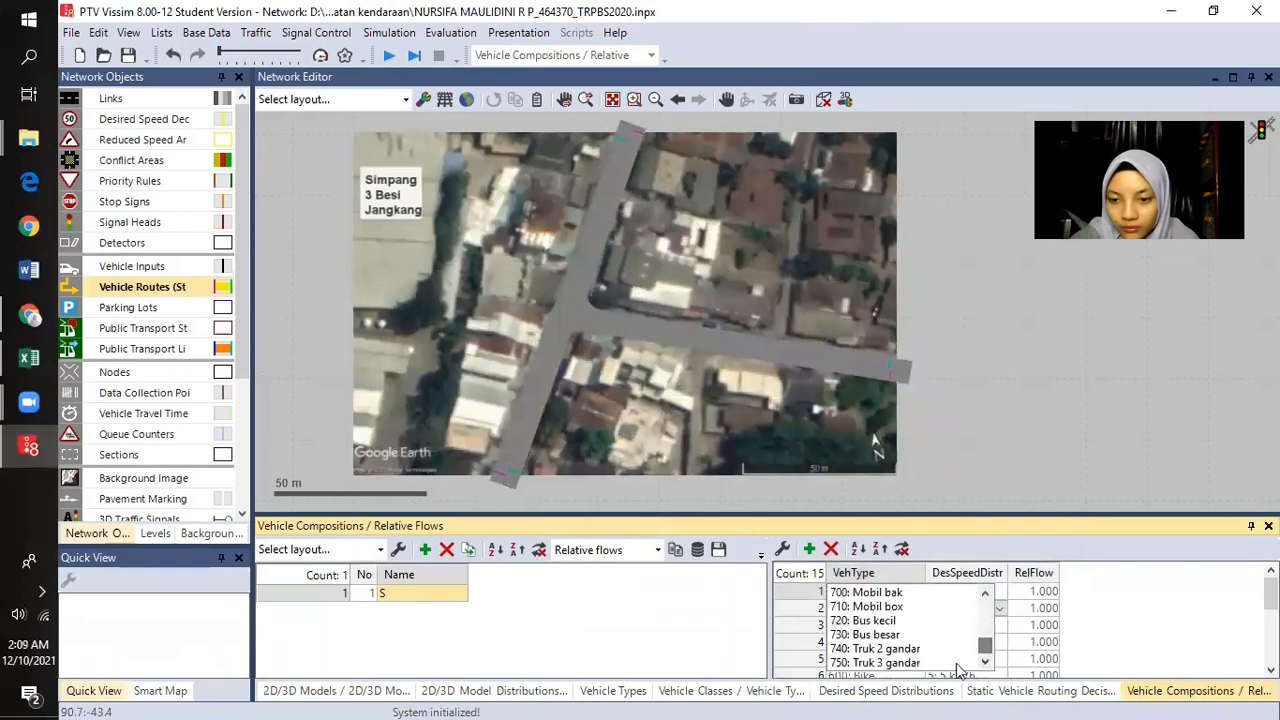
{"action": "left_click", "coordinate": [966, 650]}
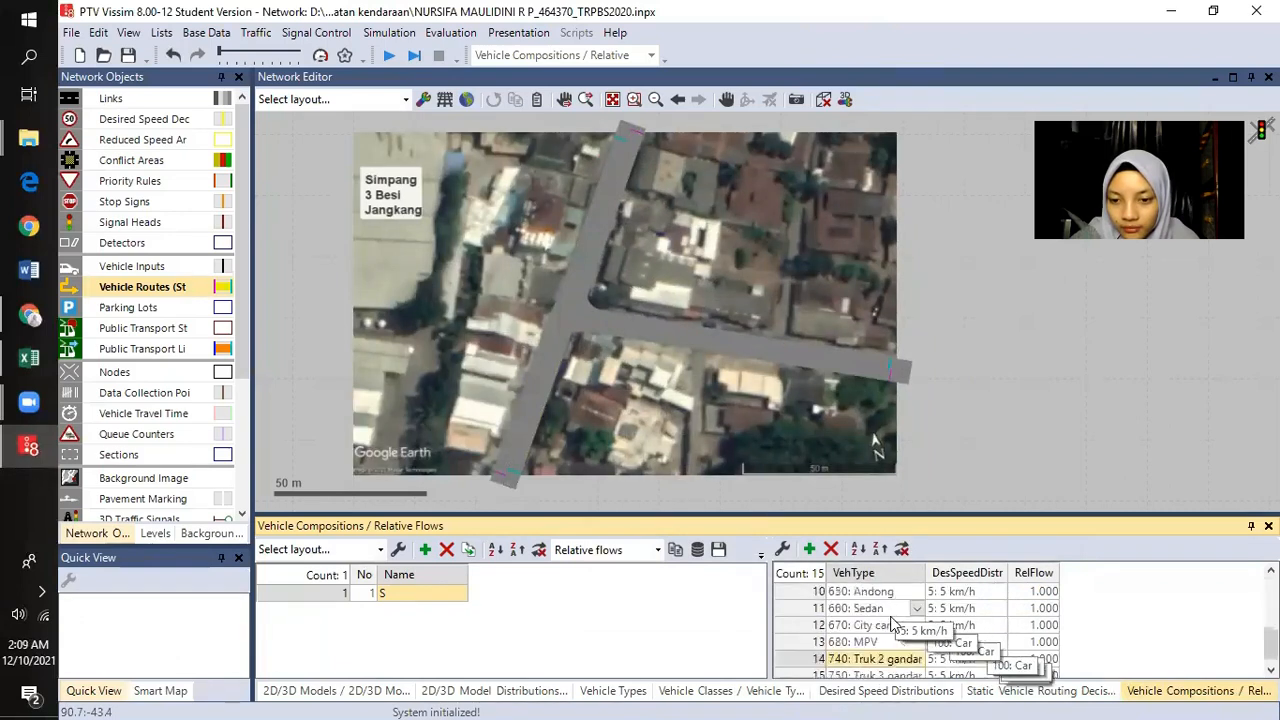
- Change the vehicle type of the 680: MPV relative flow to 730: Bus besar
{"action": "left_click", "coordinate": [919, 625]}
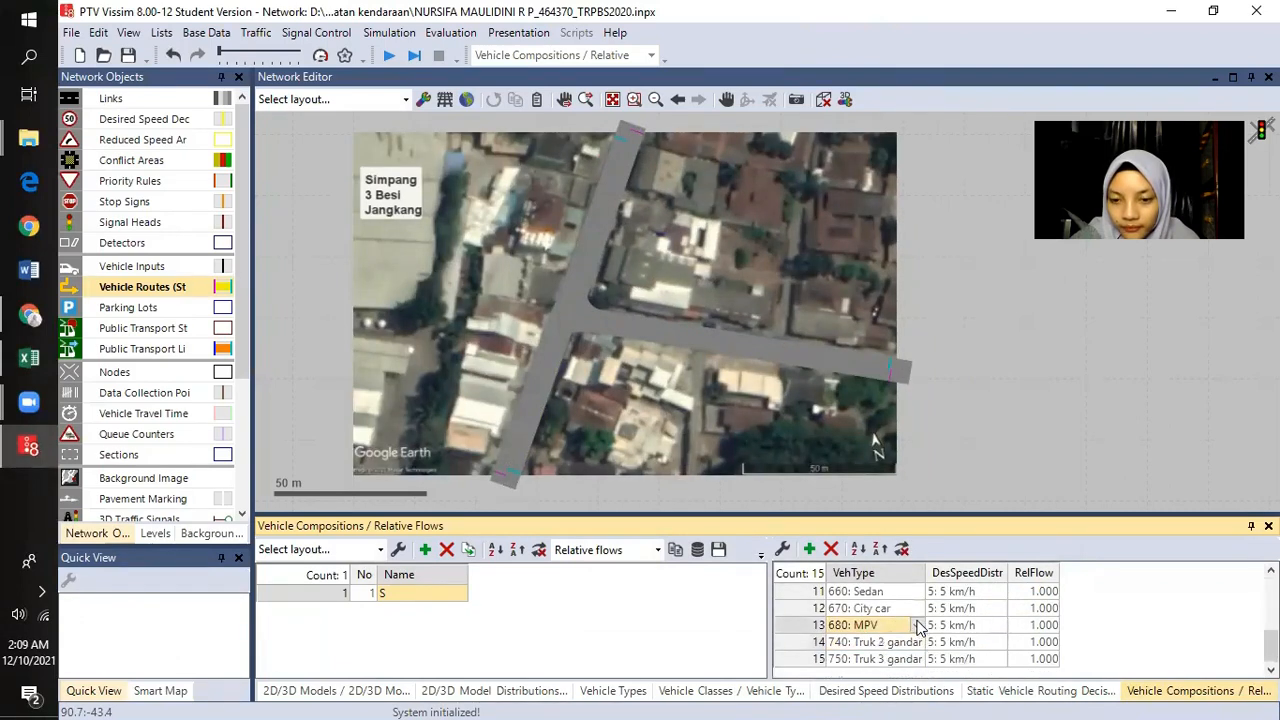
{"action": "left_click", "coordinate": [919, 625]}
{"action": "scroll", "coordinate": [919, 637], "scroll_direction": "down", "scroll_amount": 3}
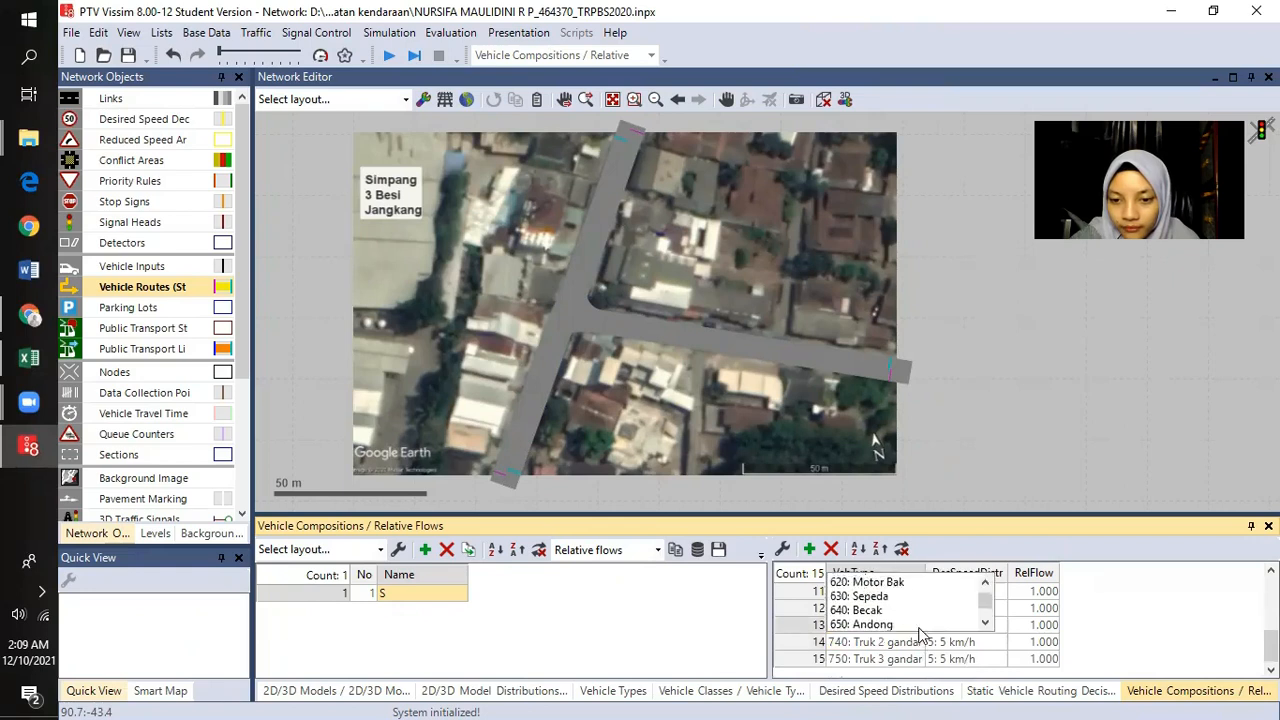
{"action": "left_click", "coordinate": [884, 597]}
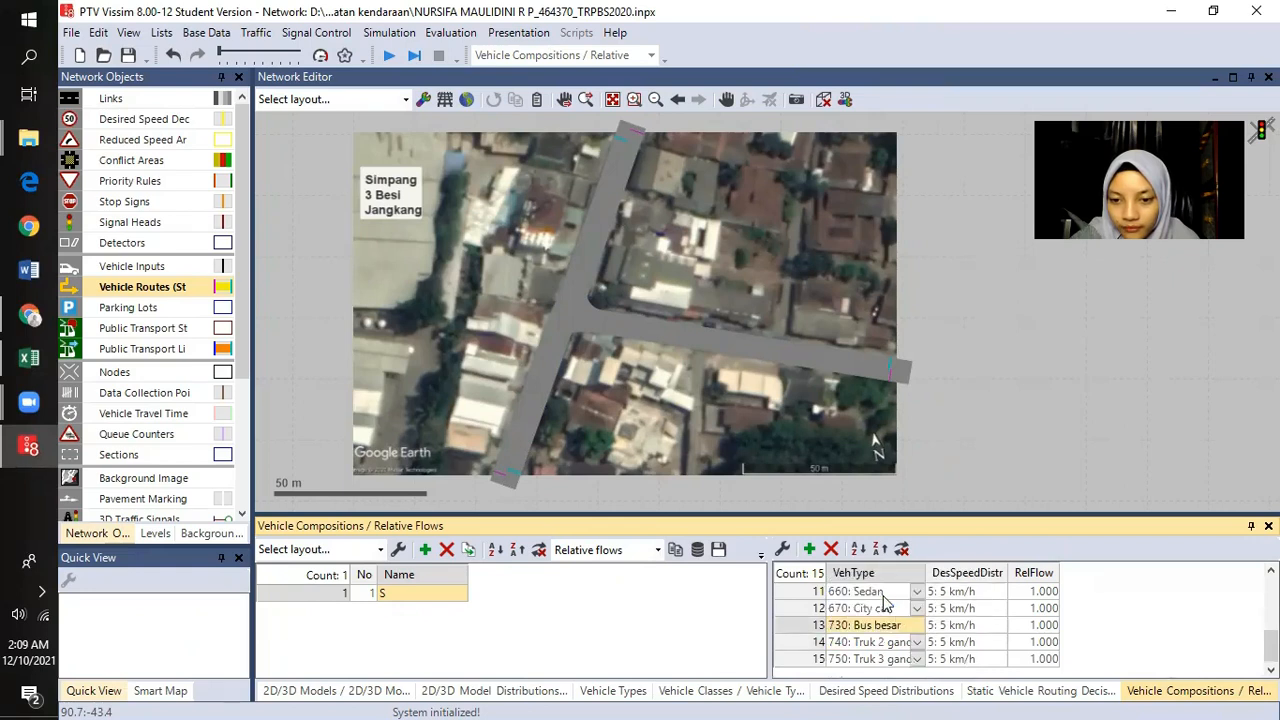
- Change the vehicle type of the 670: City car relative flow to 720: Bus kecil
{"action": "left_click", "coordinate": [922, 609]}
{"action": "left_click", "coordinate": [922, 609]}
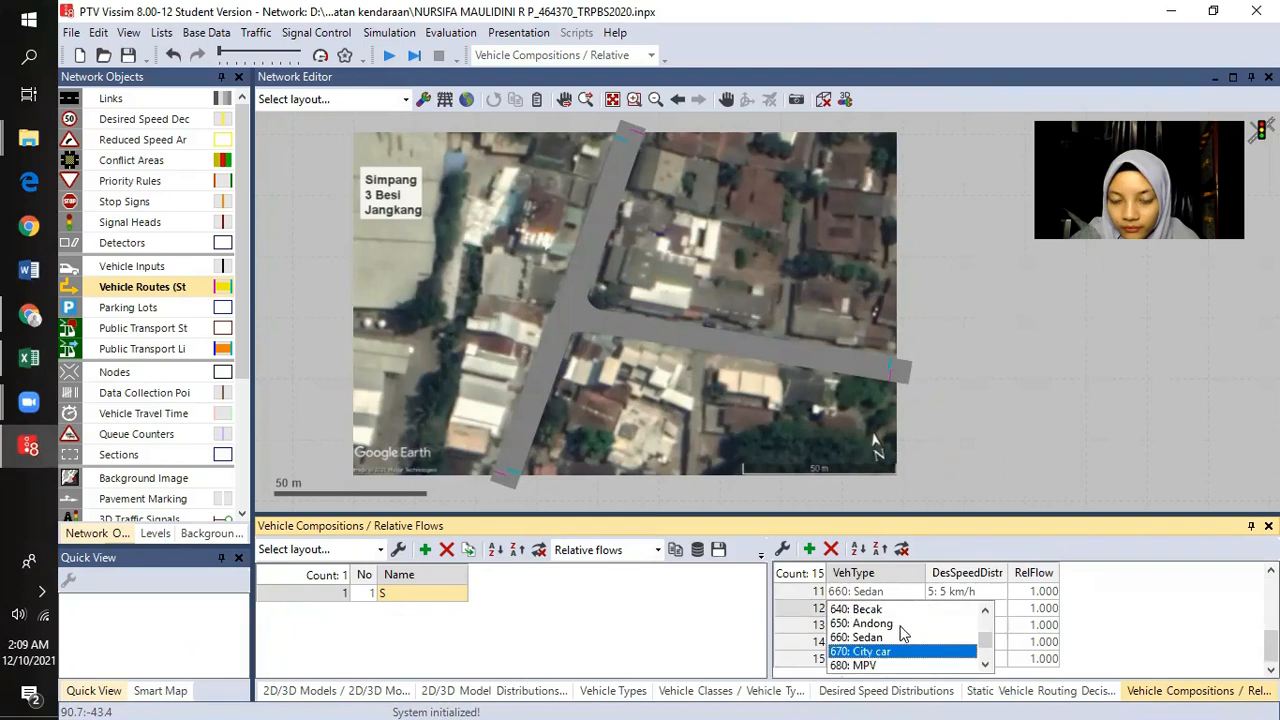
{"action": "scroll", "coordinate": [903, 634], "scroll_direction": "up", "scroll_amount": 1}
{"action": "scroll", "coordinate": [893, 645], "scroll_direction": "down", "scroll_amount": 3}
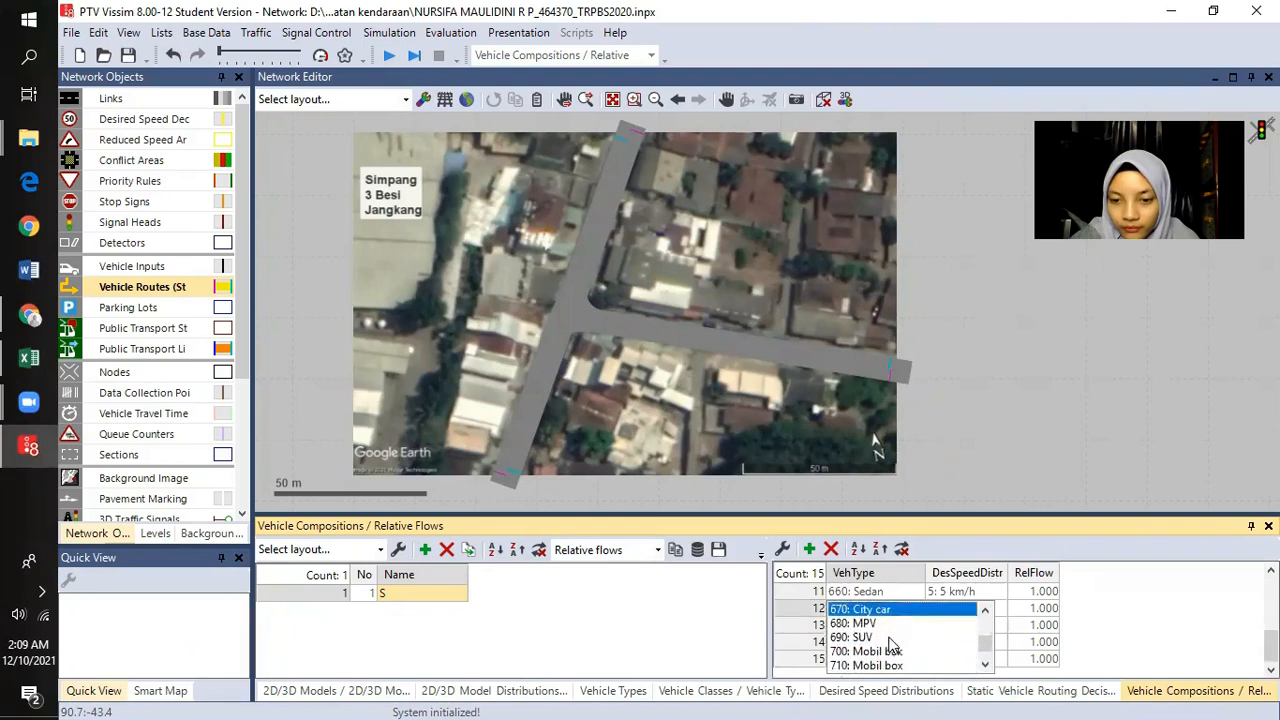
{"action": "left_click", "coordinate": [872, 637]}
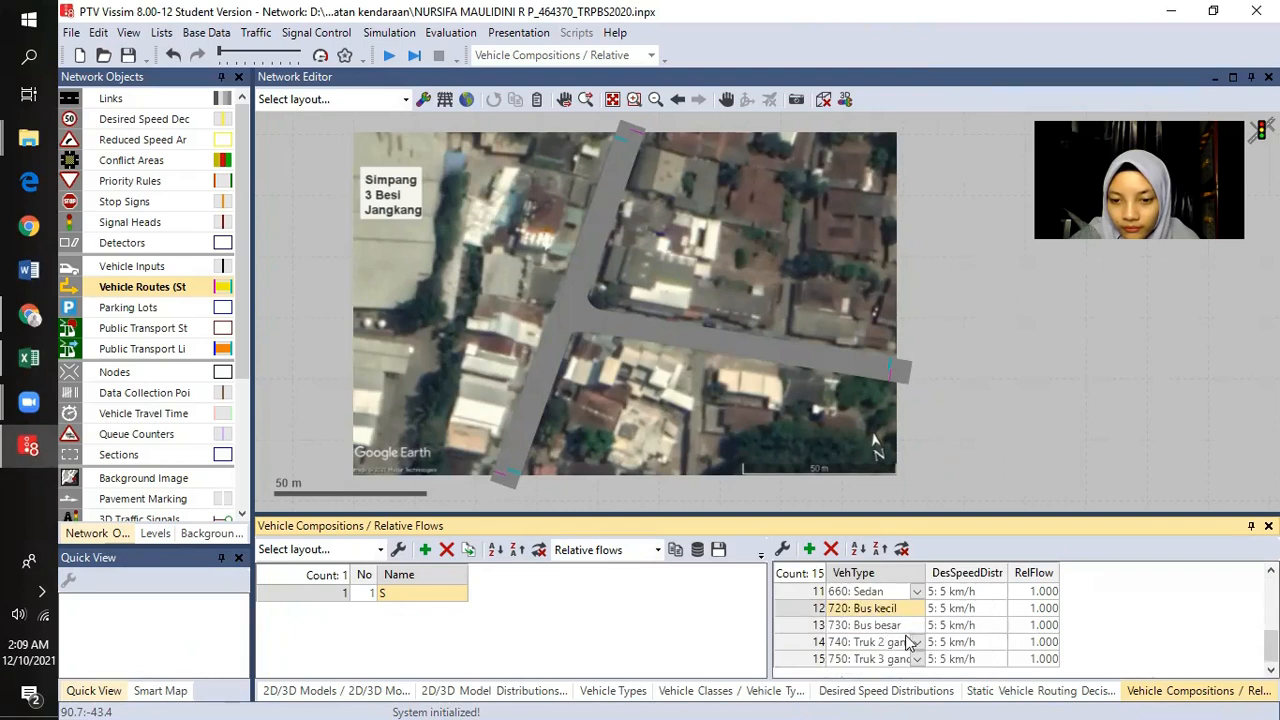
- Try to change the vehicle type of the 300: Bus relative flow to 720: Bus kecil
{"action": "scroll", "coordinate": [910, 640], "scroll_direction": "up", "scroll_amount": 1}
{"action": "scroll", "coordinate": [913, 645], "scroll_direction": "up", "scroll_amount": 3}
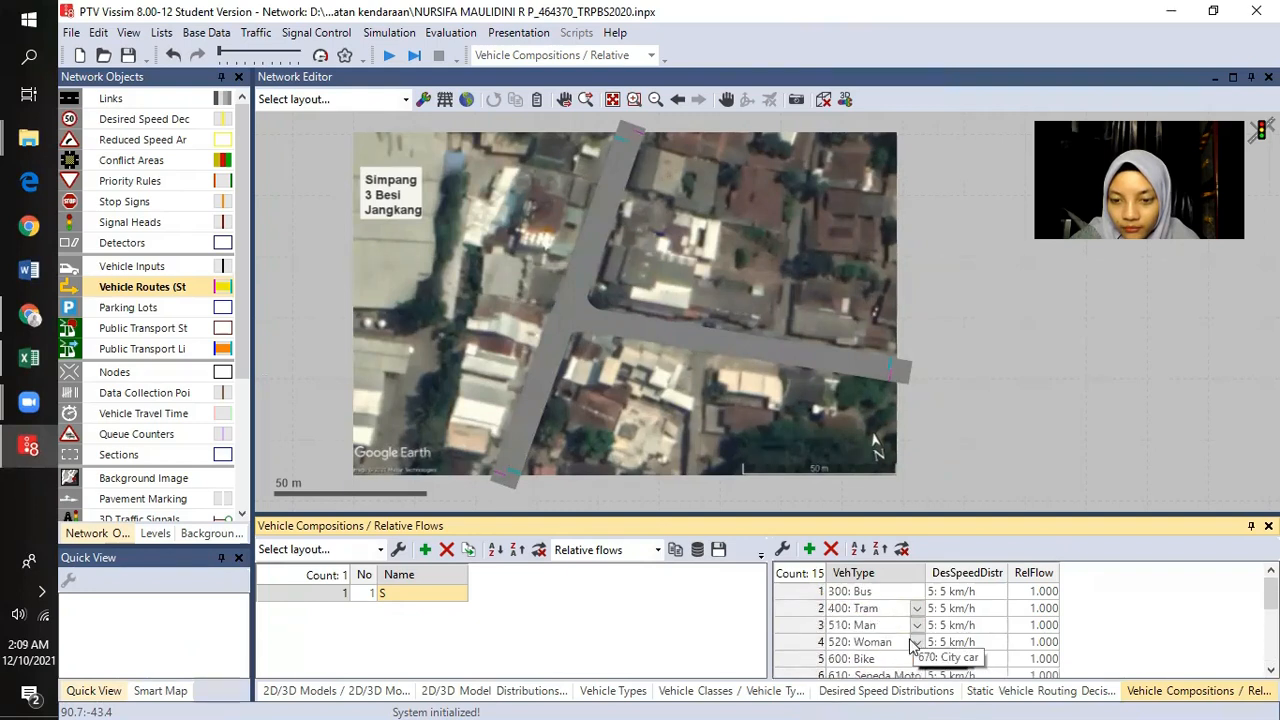
{"action": "left_click", "coordinate": [916, 592]}
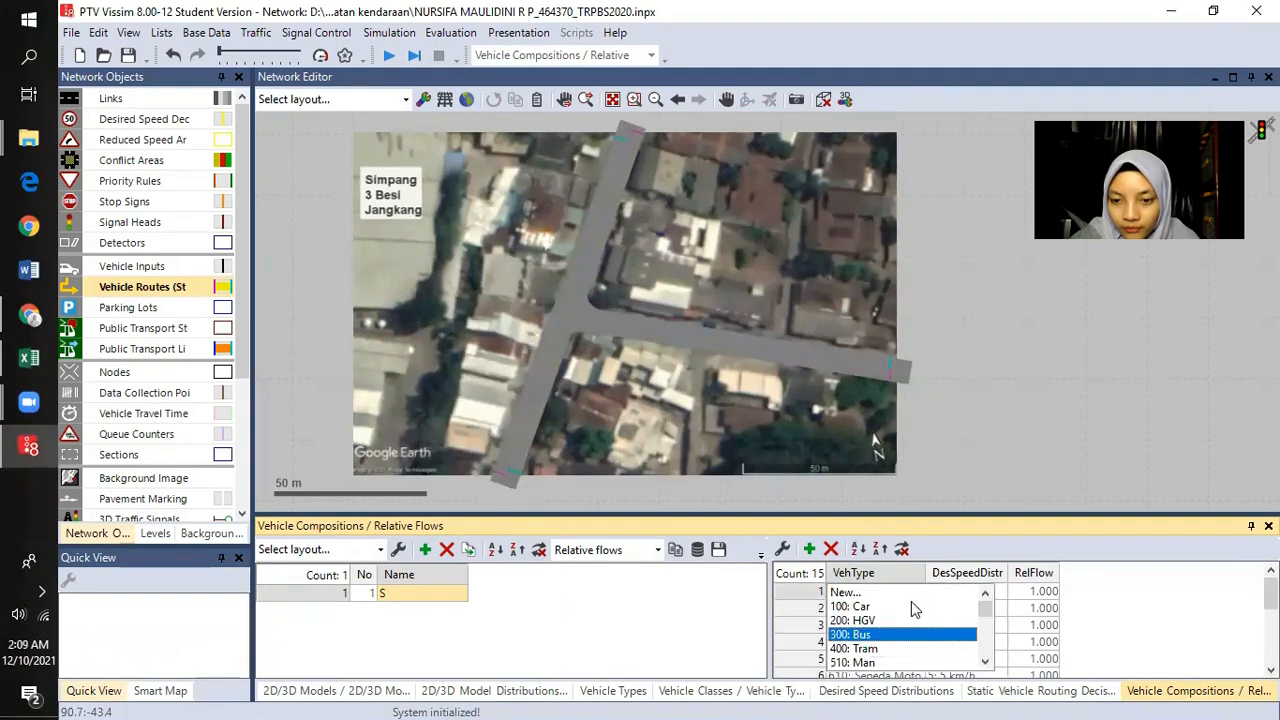
{"action": "scroll", "coordinate": [911, 603], "scroll_direction": "down", "scroll_amount": 5}
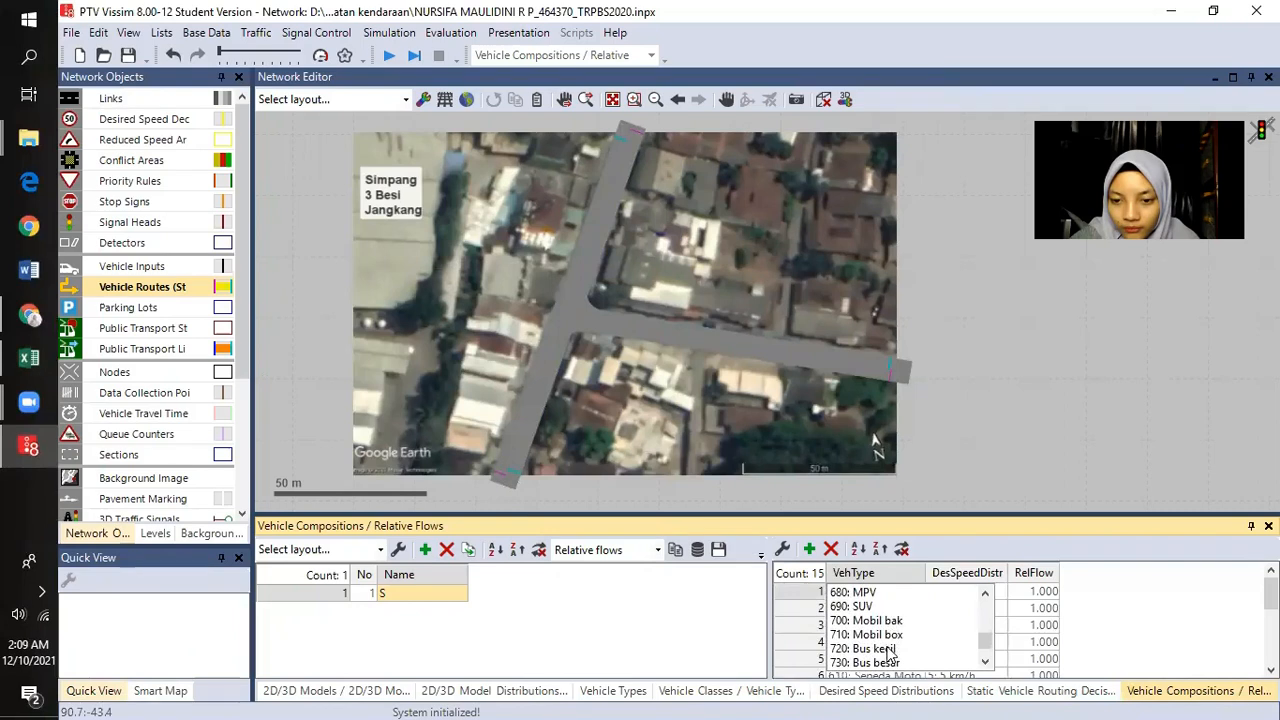
{"action": "left_click", "coordinate": [888, 650]}
{"action": "left_click", "coordinate": [886, 440]}
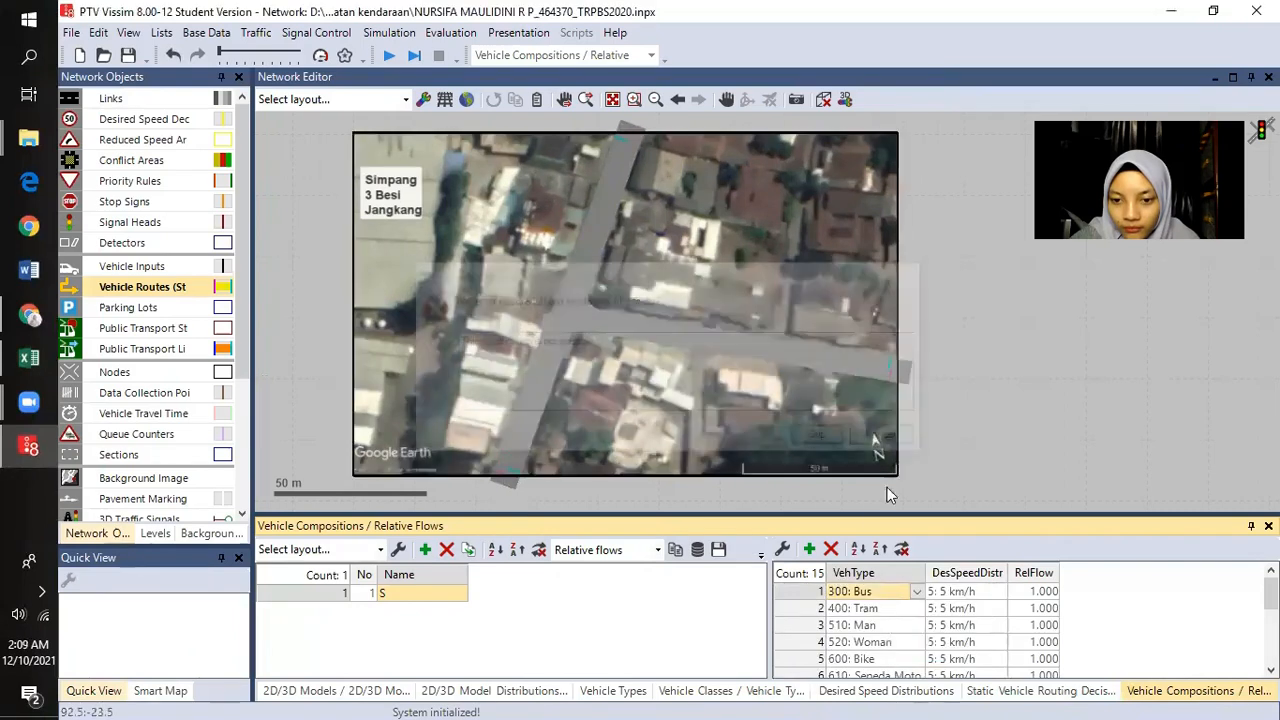
{"action": "scroll", "coordinate": [920, 640], "scroll_direction": "down", "scroll_amount": 4}
{"action": "scroll", "coordinate": [1057, 638], "scroll_direction": "up", "scroll_amount": 4}
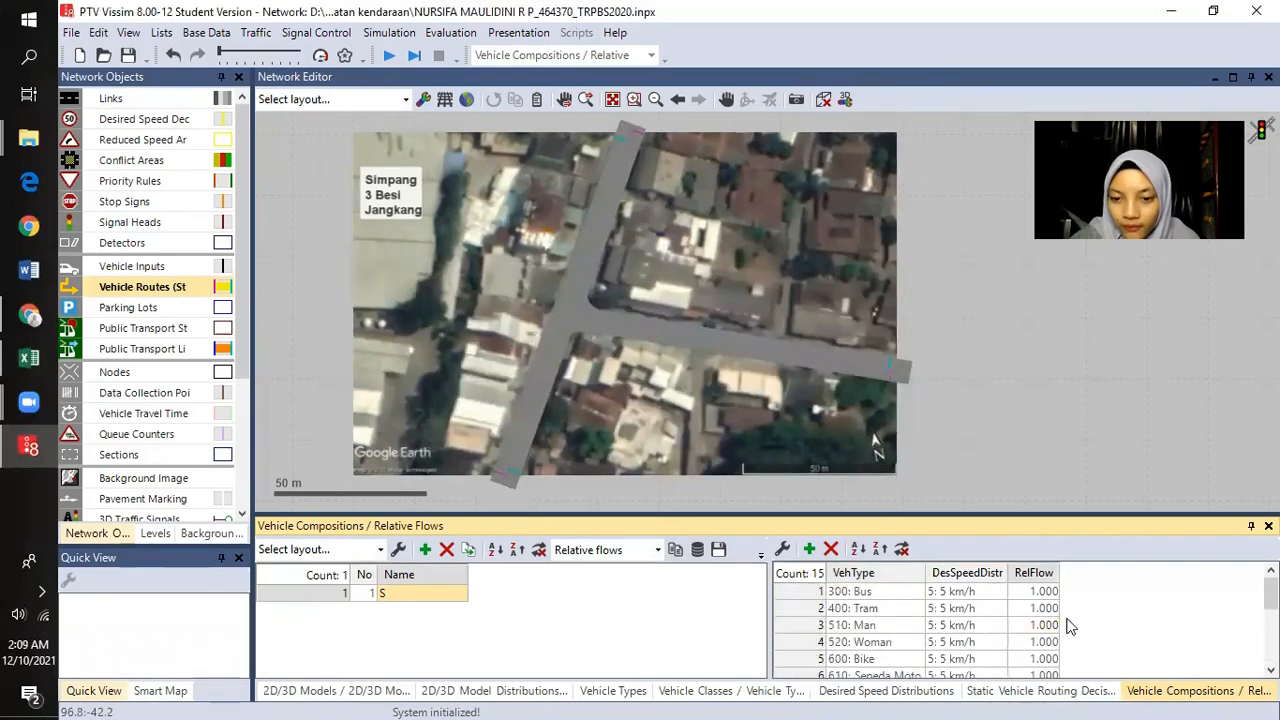
{"action": "left_click", "coordinate": [913, 615]}
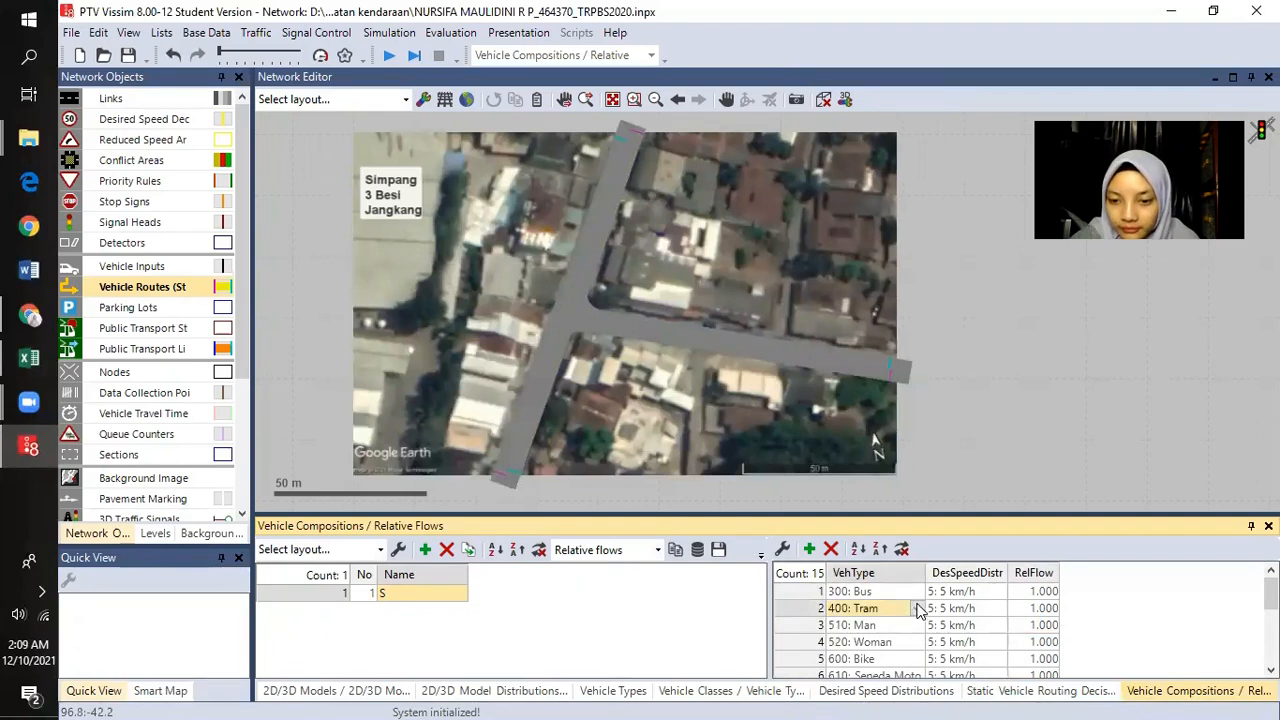
{"action": "left_click", "coordinate": [915, 615]}
{"action": "scroll", "coordinate": [920, 622], "scroll_direction": "down", "scroll_amount": 2}
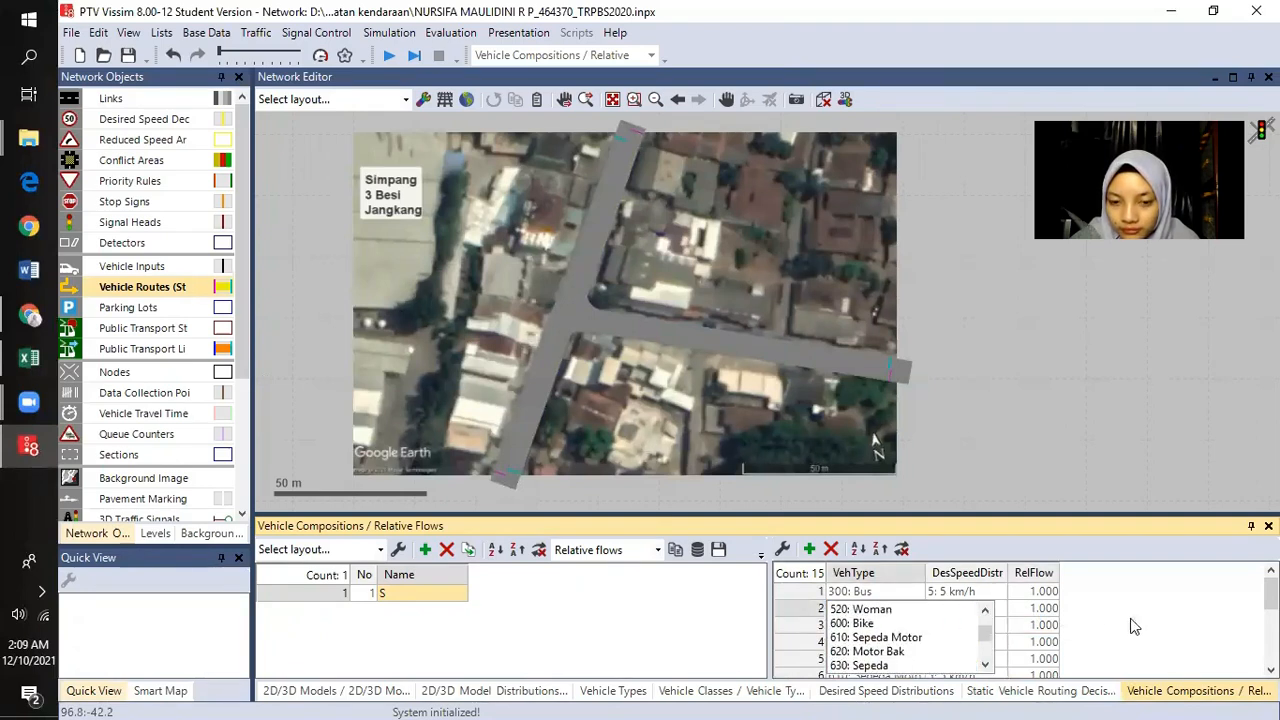
{"action": "left_click", "coordinate": [1162, 617]}
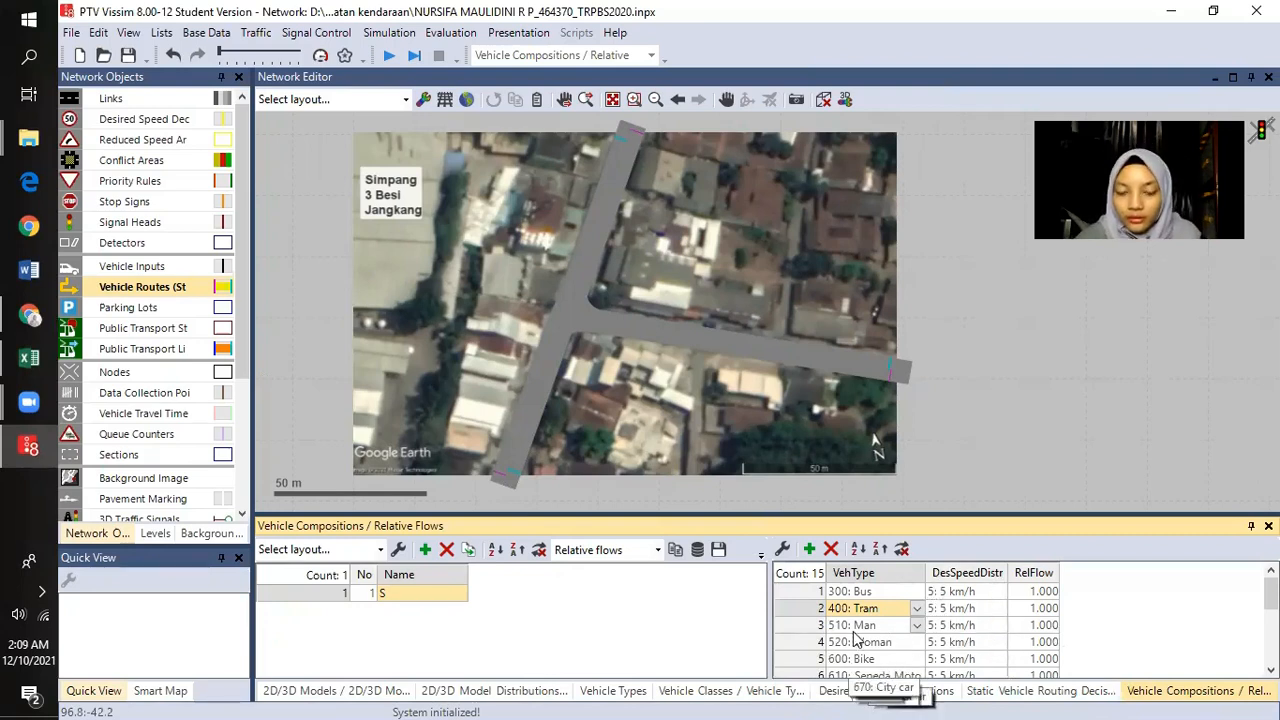
{"action": "scroll", "coordinate": [855, 640], "scroll_direction": "down", "scroll_amount": 3}
{"action": "scroll", "coordinate": [855, 640], "scroll_direction": "down", "scroll_amount": 1}
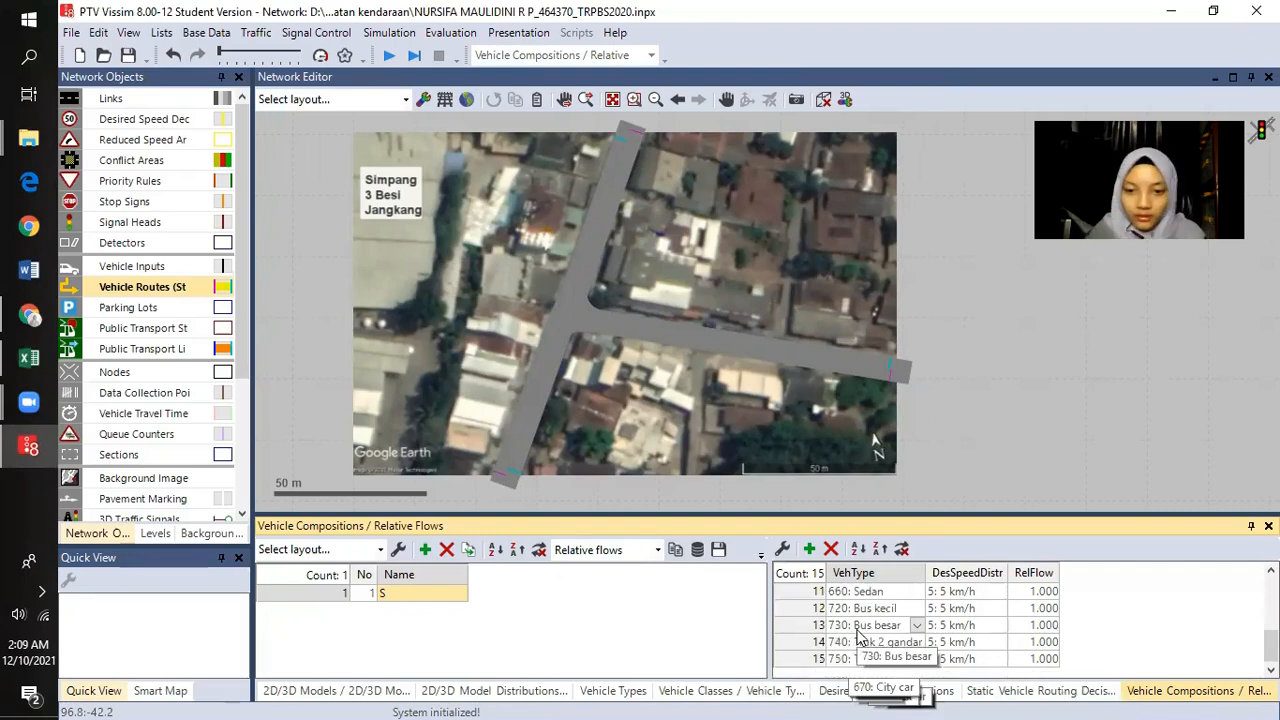
{"action": "scroll", "coordinate": [872, 583], "scroll_direction": "up", "scroll_amount": 4}
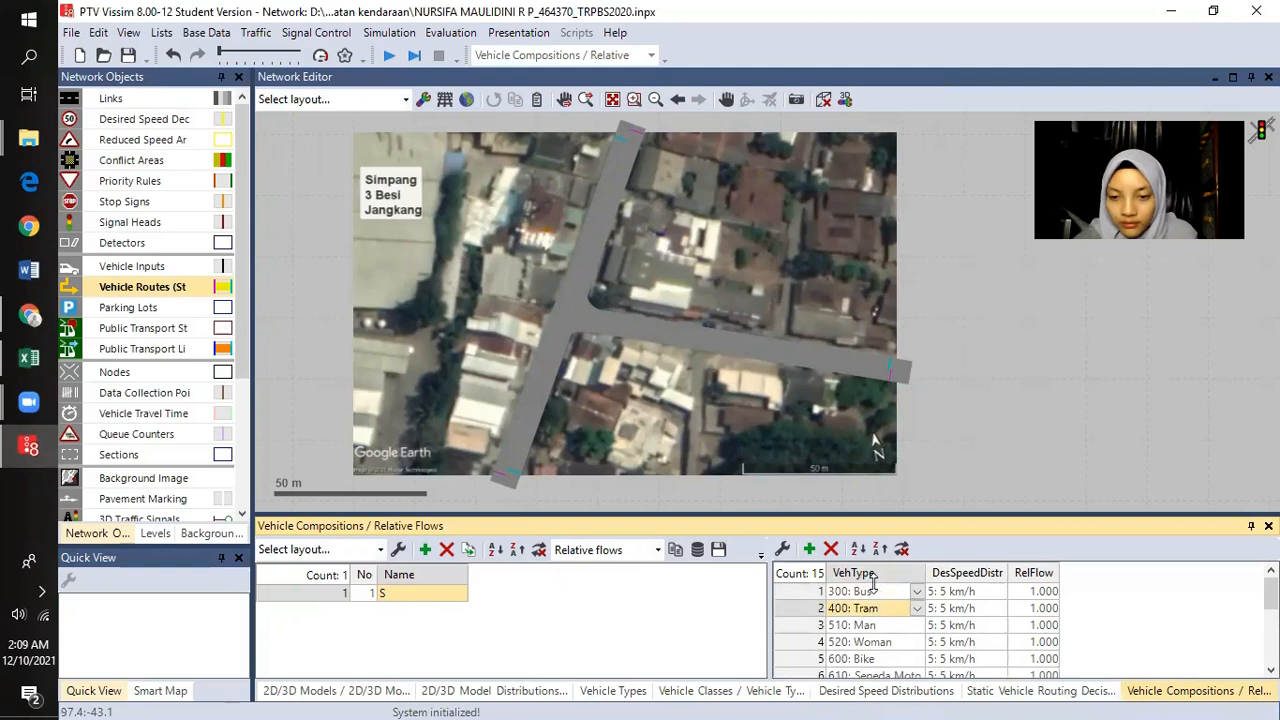
{"action": "left_click", "coordinate": [920, 592]}
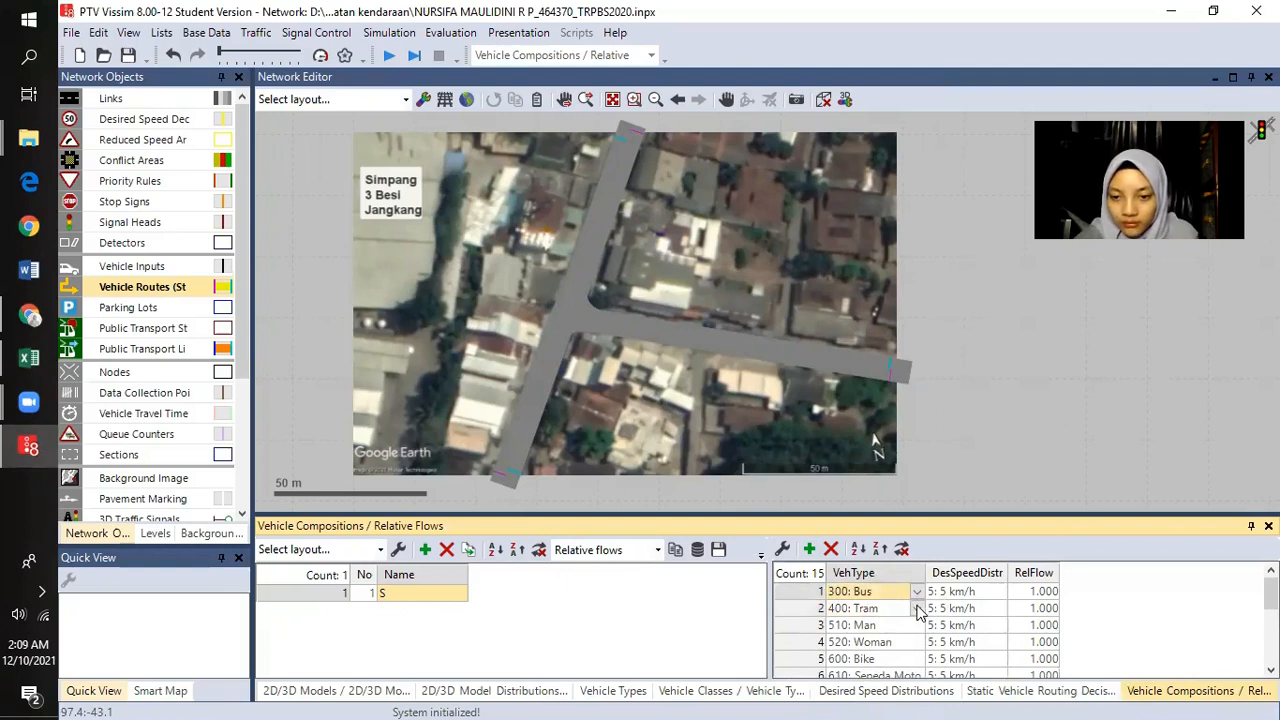
- Change the vehicle type of the 660: Sedan relative flow to 710: Mobil box
{"action": "scroll", "coordinate": [918, 612], "scroll_direction": "down", "scroll_amount": 4}
{"action": "scroll", "coordinate": [927, 648], "scroll_direction": "up", "scroll_amount": 1}
{"action": "left_click", "coordinate": [918, 646]}
{"action": "left_click", "coordinate": [918, 645]}
{"action": "scroll", "coordinate": [918, 630], "scroll_direction": "down", "scroll_amount": 2}
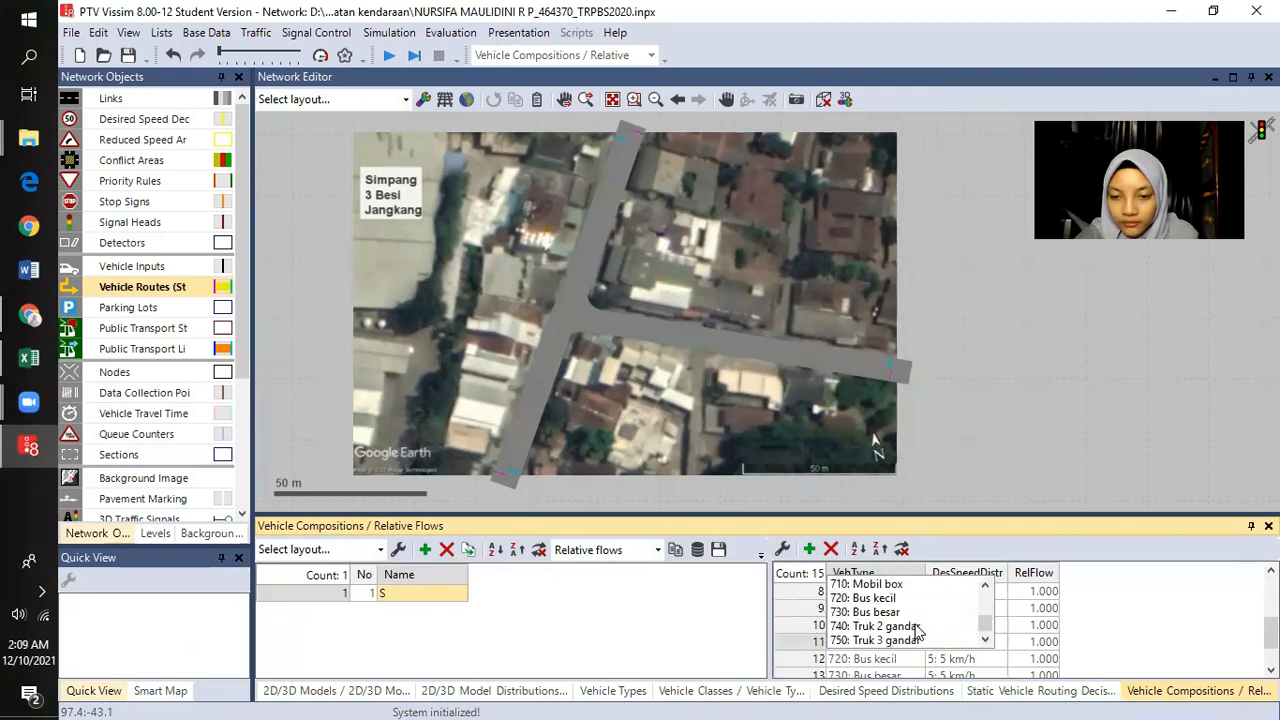
{"action": "left_click", "coordinate": [888, 585]}
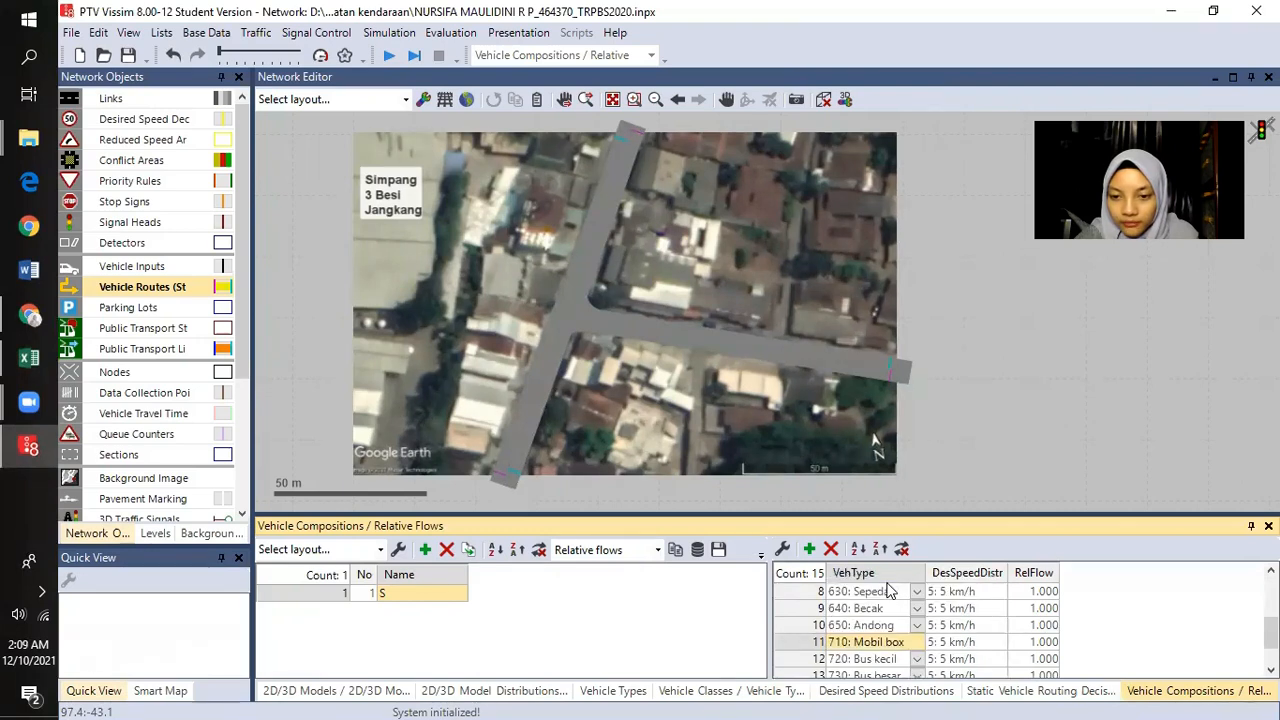
- Change the vehicle type of the 650: Andong relative flow to 700: Mobil bak
{"action": "left_click", "coordinate": [918, 624]}
{"action": "left_click", "coordinate": [919, 627]}
{"action": "scroll", "coordinate": [906, 610], "scroll_direction": "up", "scroll_amount": 1}
{"action": "scroll", "coordinate": [904, 616], "scroll_direction": "down", "scroll_amount": 4}
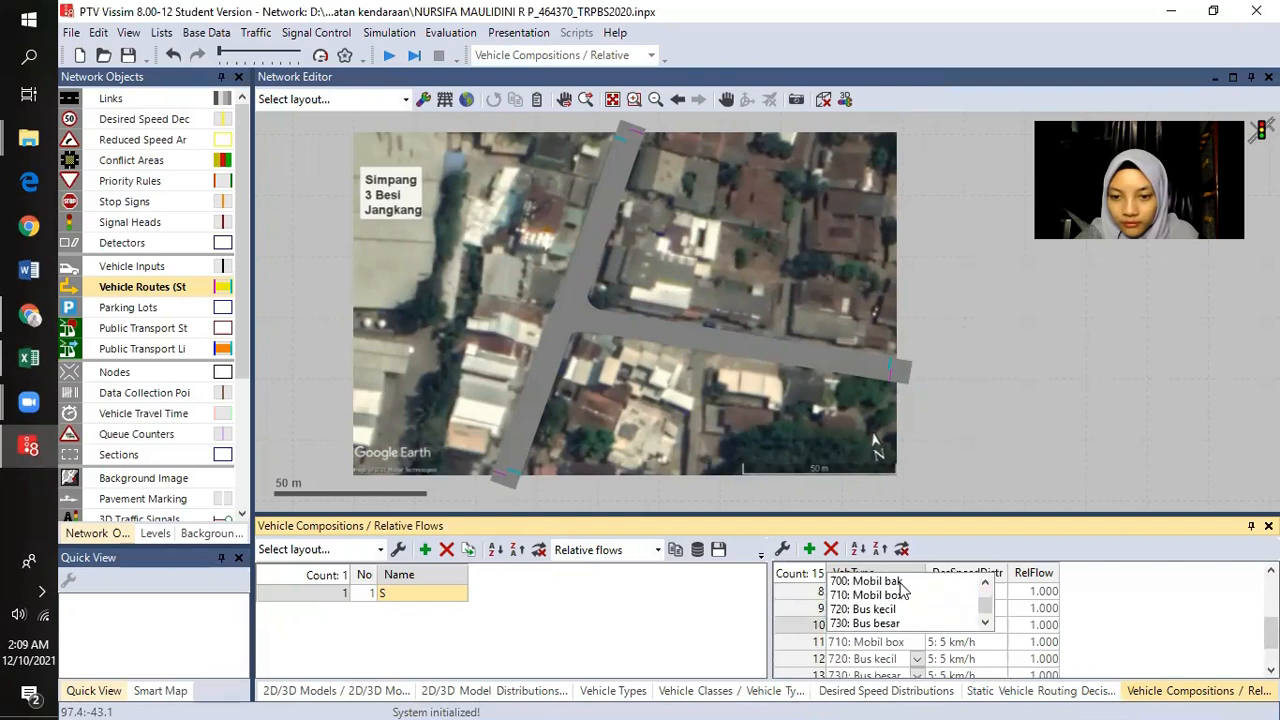
{"action": "left_click", "coordinate": [900, 582]}
- Try to change the vehicle type of the 640: Becak relative flow to 610: Sepeda Motor
{"action": "left_click", "coordinate": [917, 608]}
{"action": "scroll", "coordinate": [916, 607], "scroll_direction": "up", "scroll_amount": 1}
{"action": "scroll", "coordinate": [916, 620], "scroll_direction": "up", "scroll_amount": 1}
{"action": "left_click", "coordinate": [890, 652]}
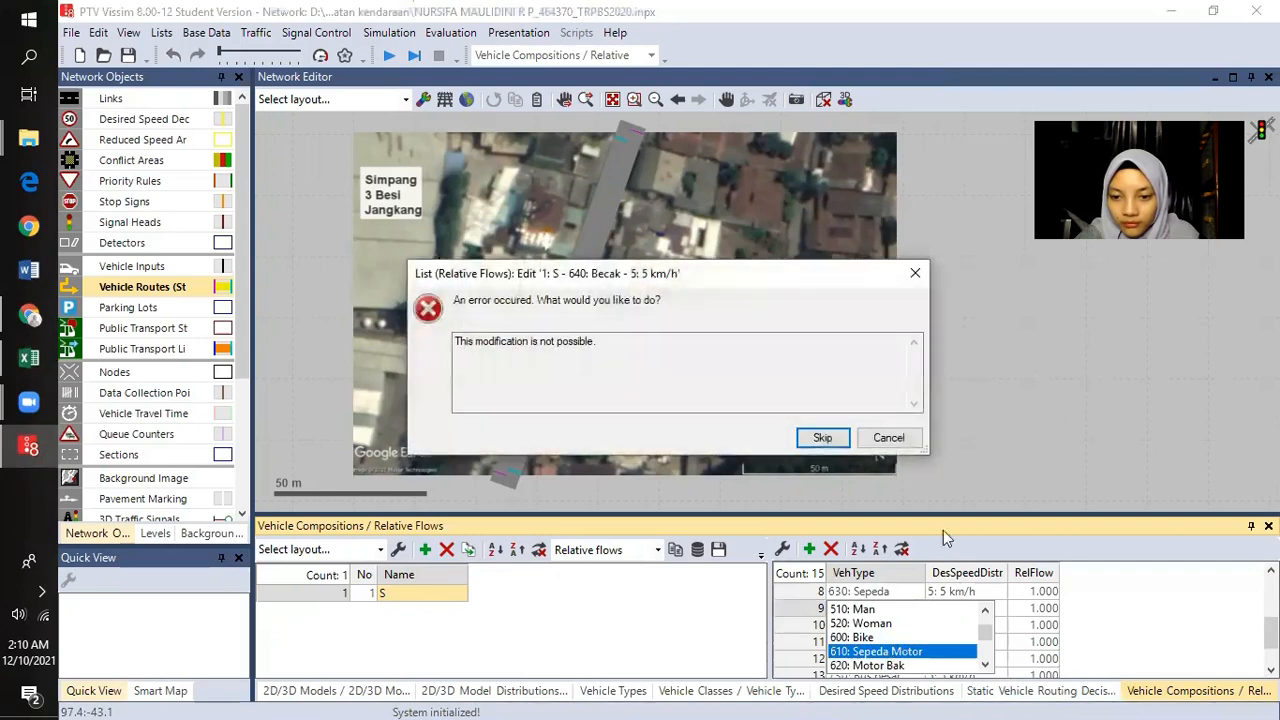
{"action": "left_click", "coordinate": [892, 440]}
- Change the vehicle type of the 640: Becak relative flow to 690: SUV and of the 630: Sepeda relative flow to 680: MPV
{"action": "left_click", "coordinate": [917, 608]}
{"action": "scroll", "coordinate": [922, 619], "scroll_direction": "down", "scroll_amount": 2}
{"action": "left_click", "coordinate": [873, 651]}
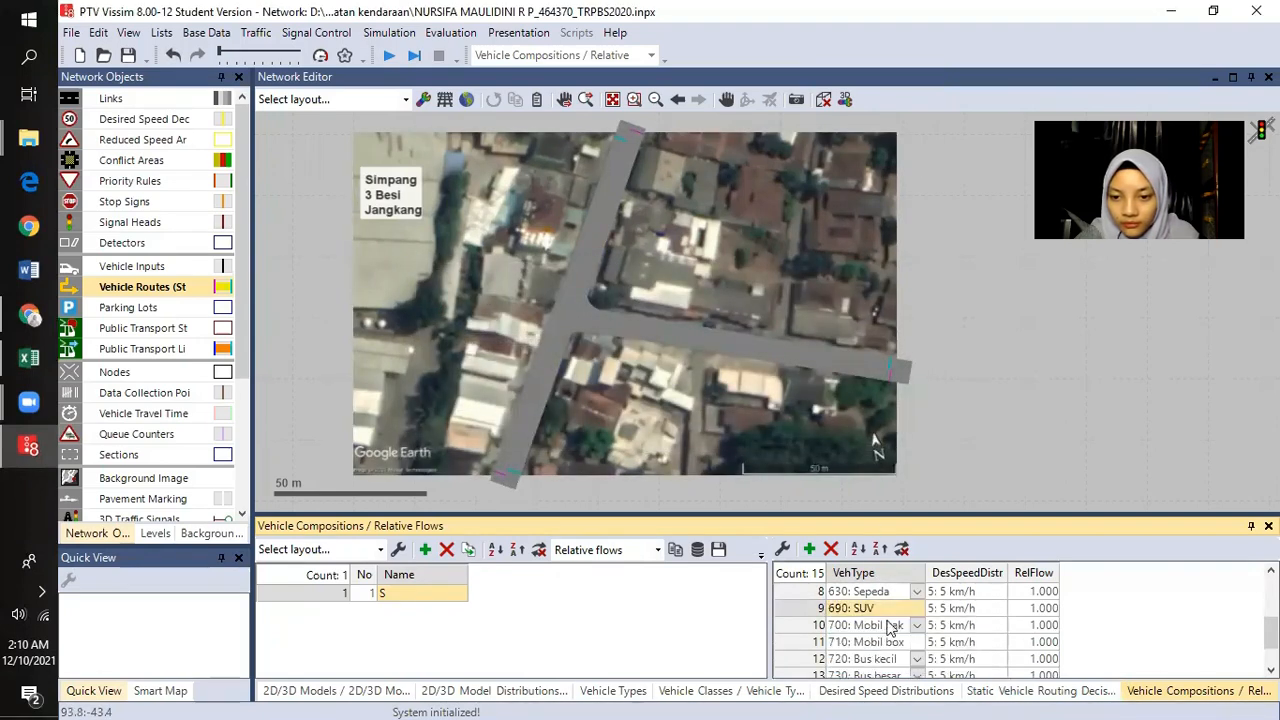
{"action": "left_click", "coordinate": [916, 595]}
{"action": "scroll", "coordinate": [890, 640], "scroll_direction": "down", "scroll_amount": 3}
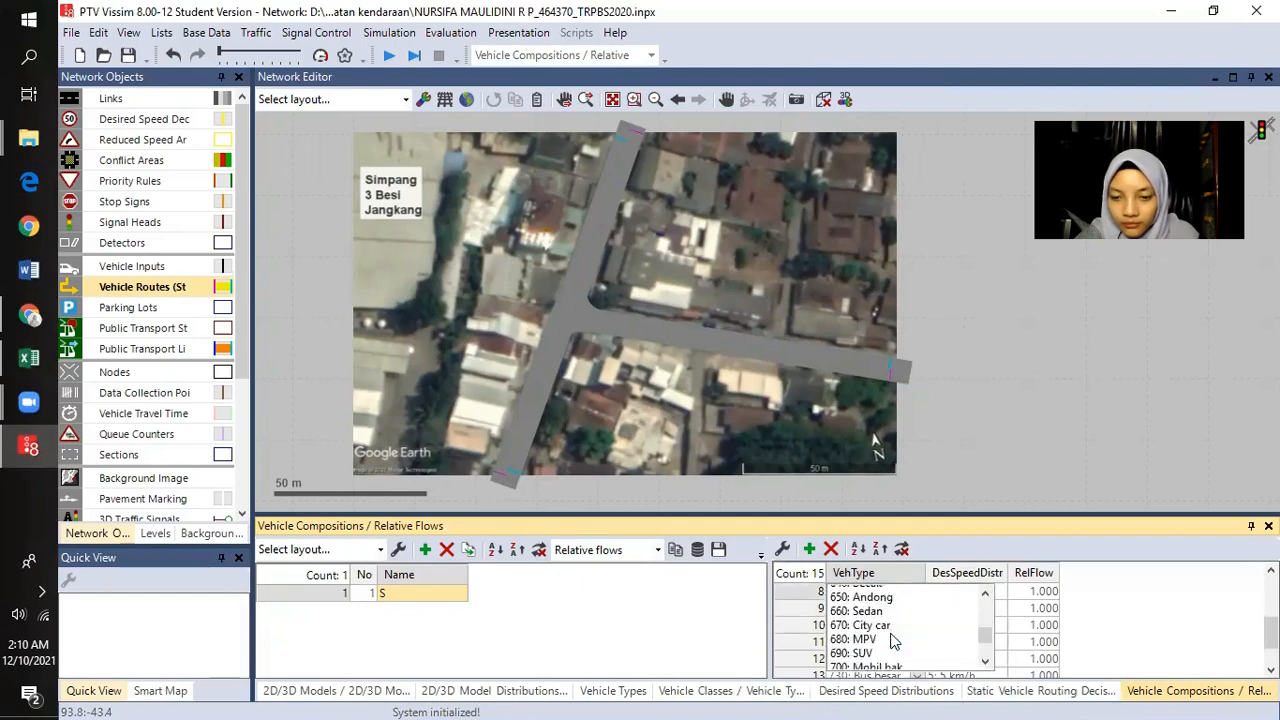
{"action": "left_click", "coordinate": [885, 648]}
- Change the vehicle type of the 620: Motor Bak relative flow to 670: City car
{"action": "scroll", "coordinate": [899, 627], "scroll_direction": "up", "scroll_amount": 1}
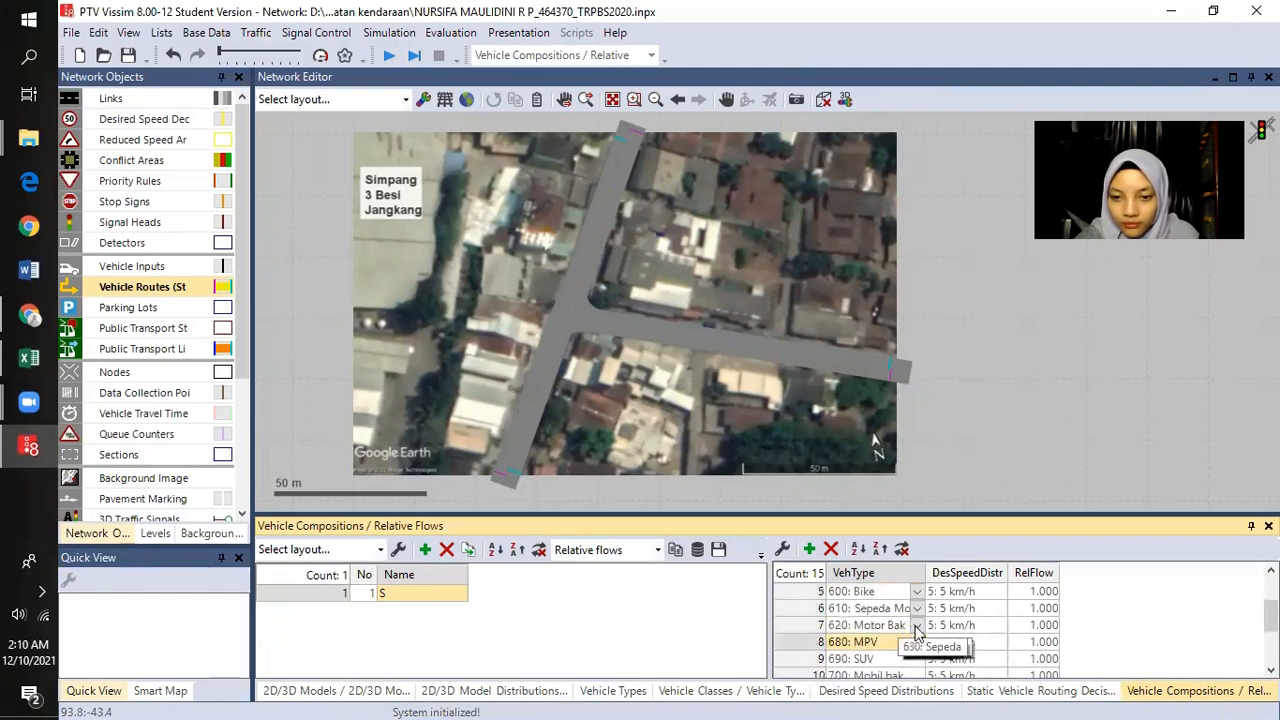
{"action": "left_click", "coordinate": [910, 625]}
{"action": "left_click", "coordinate": [913, 624]}
{"action": "scroll", "coordinate": [913, 624], "scroll_direction": "down", "scroll_amount": 3}
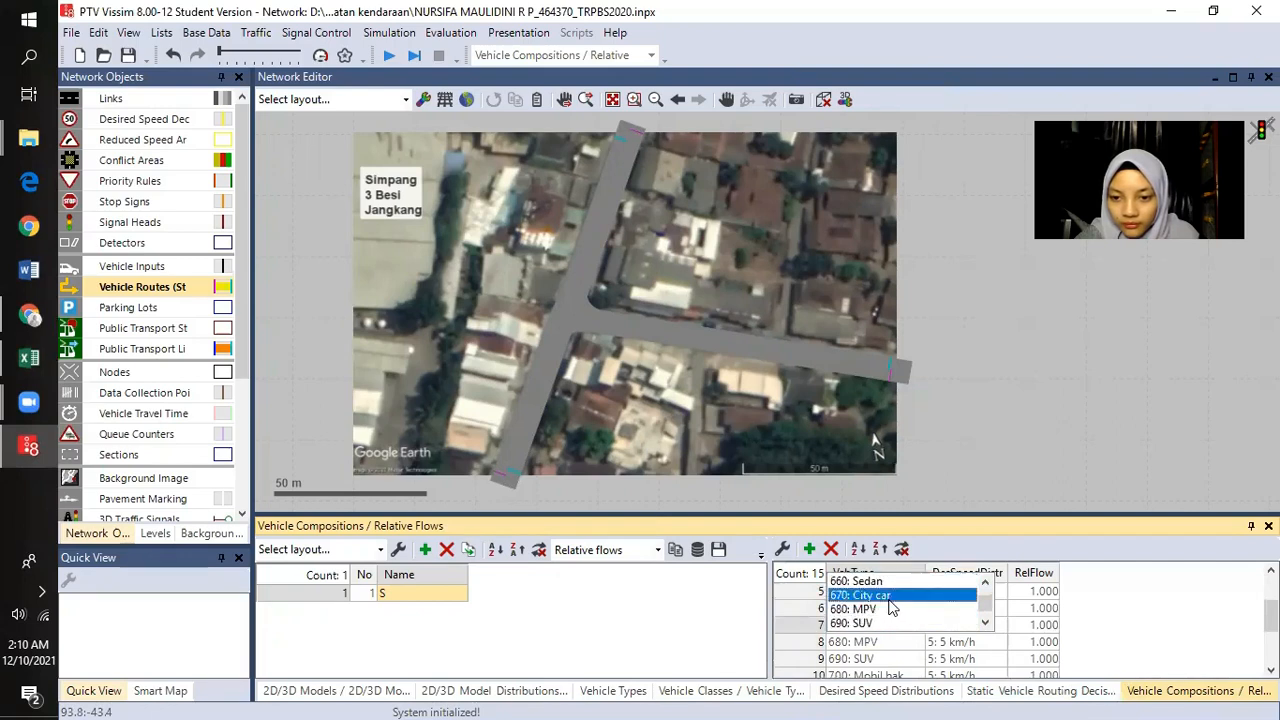
{"action": "left_click", "coordinate": [893, 597]}
- Change the vehicle type of the 610: Sepeda Motor relative flow to 660: Sedan
{"action": "scroll", "coordinate": [918, 624], "scroll_direction": "up", "scroll_amount": 1}
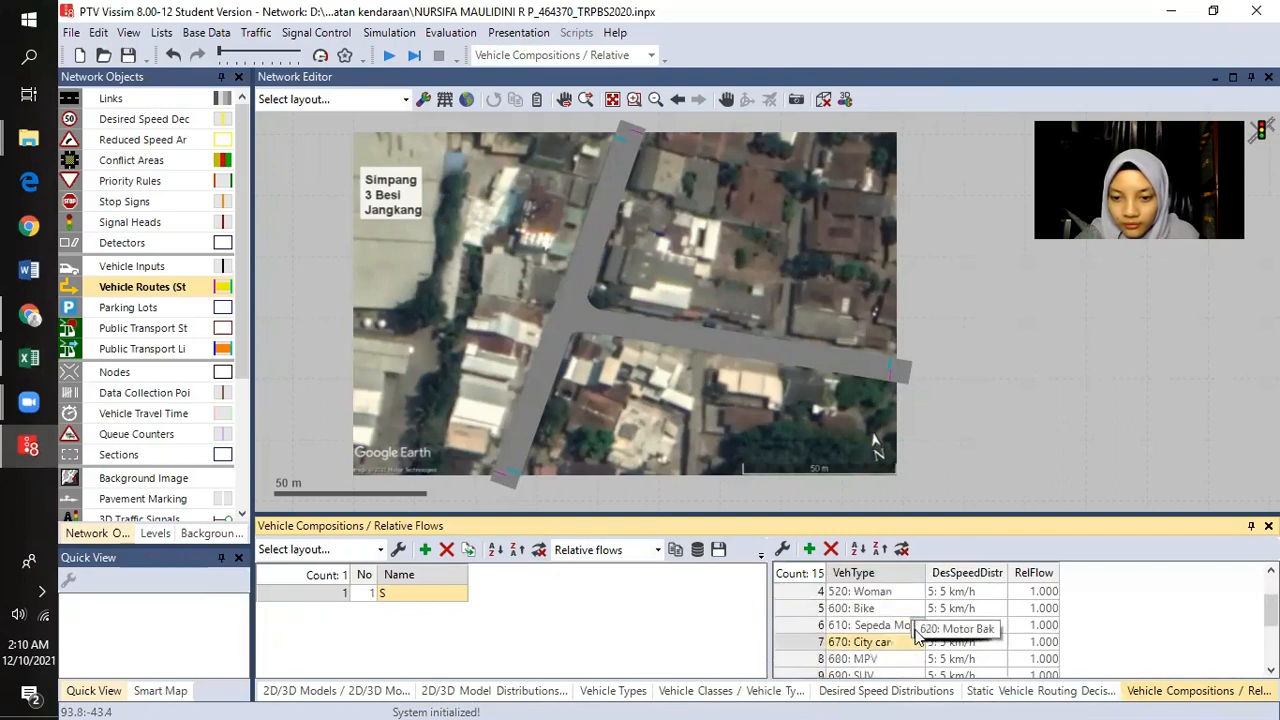
{"action": "left_click", "coordinate": [918, 626]}
{"action": "left_click", "coordinate": [918, 625]}
{"action": "scroll", "coordinate": [907, 612], "scroll_direction": "down", "scroll_amount": 2}
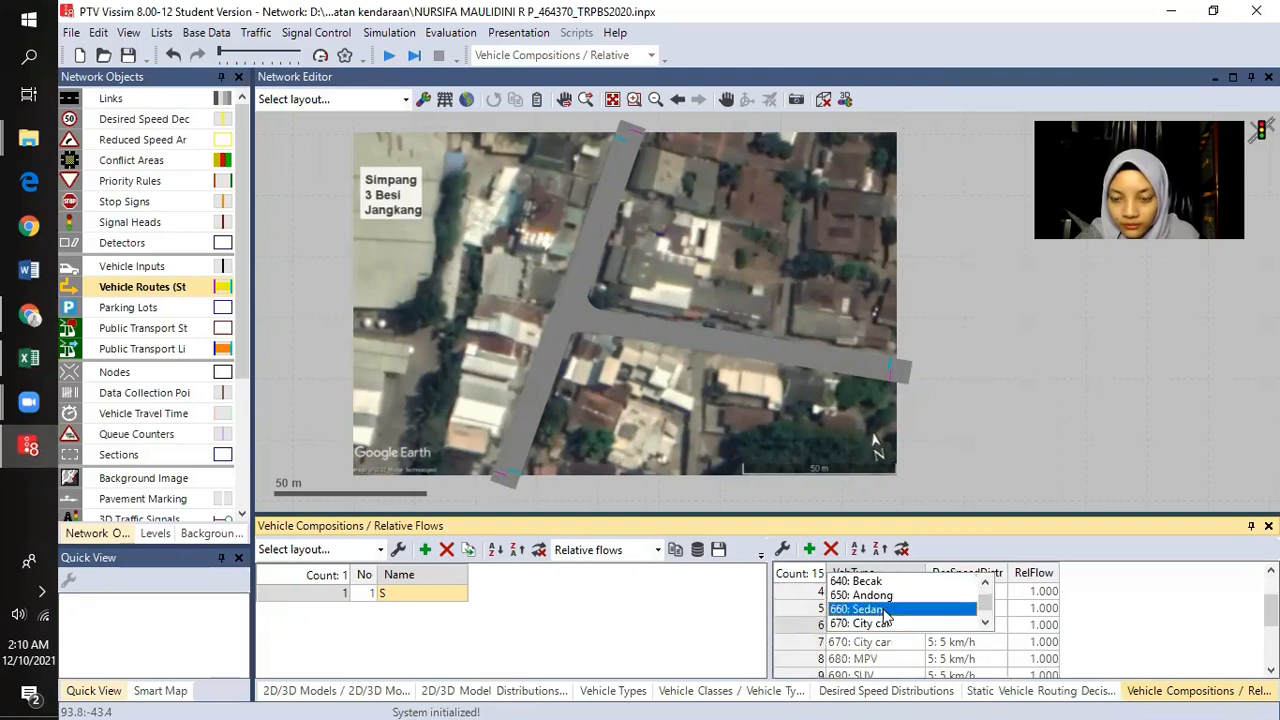
{"action": "left_click", "coordinate": [903, 609]}
- Change the vehicle type of the 600: Bike relative flow to 650: Andong and of the 520: Woman relative flow to 640: Becak
{"action": "left_click", "coordinate": [918, 612]}
{"action": "left_click", "coordinate": [918, 612]}
{"action": "scroll", "coordinate": [918, 615], "scroll_direction": "down", "scroll_amount": 3}
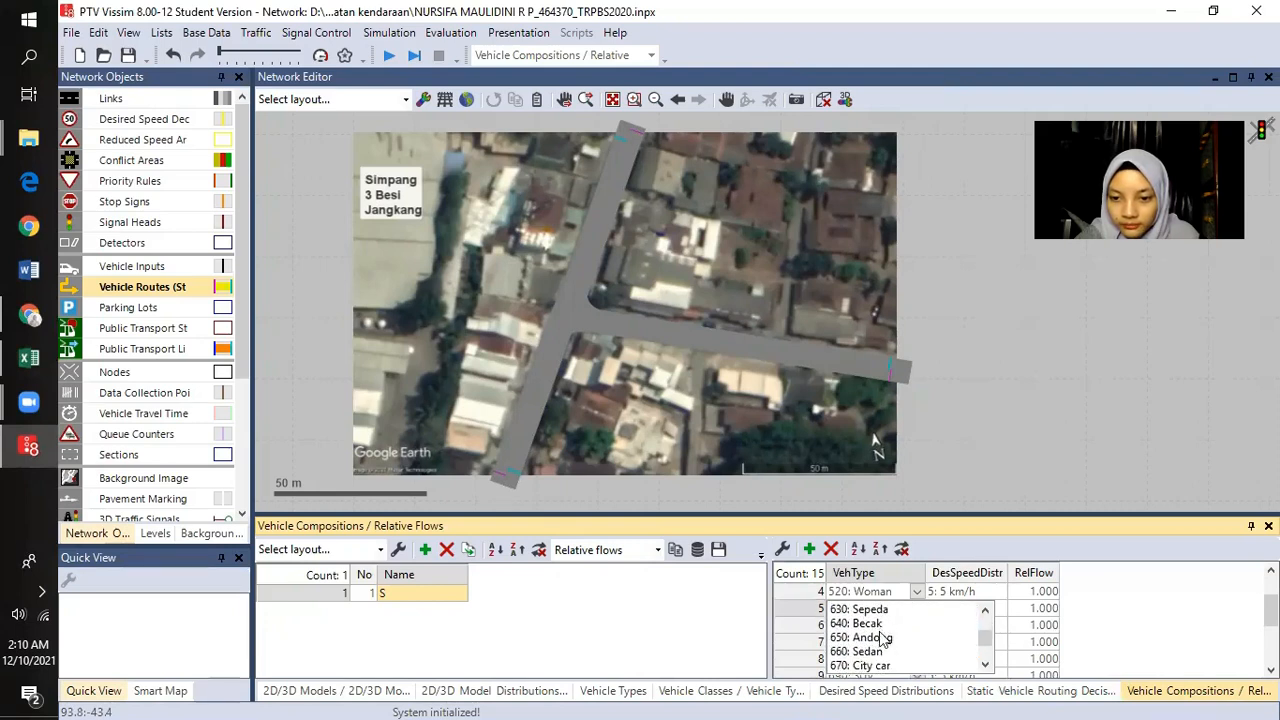
{"action": "left_click", "coordinate": [882, 637]}
{"action": "scroll", "coordinate": [912, 627], "scroll_direction": "up", "scroll_amount": 1}
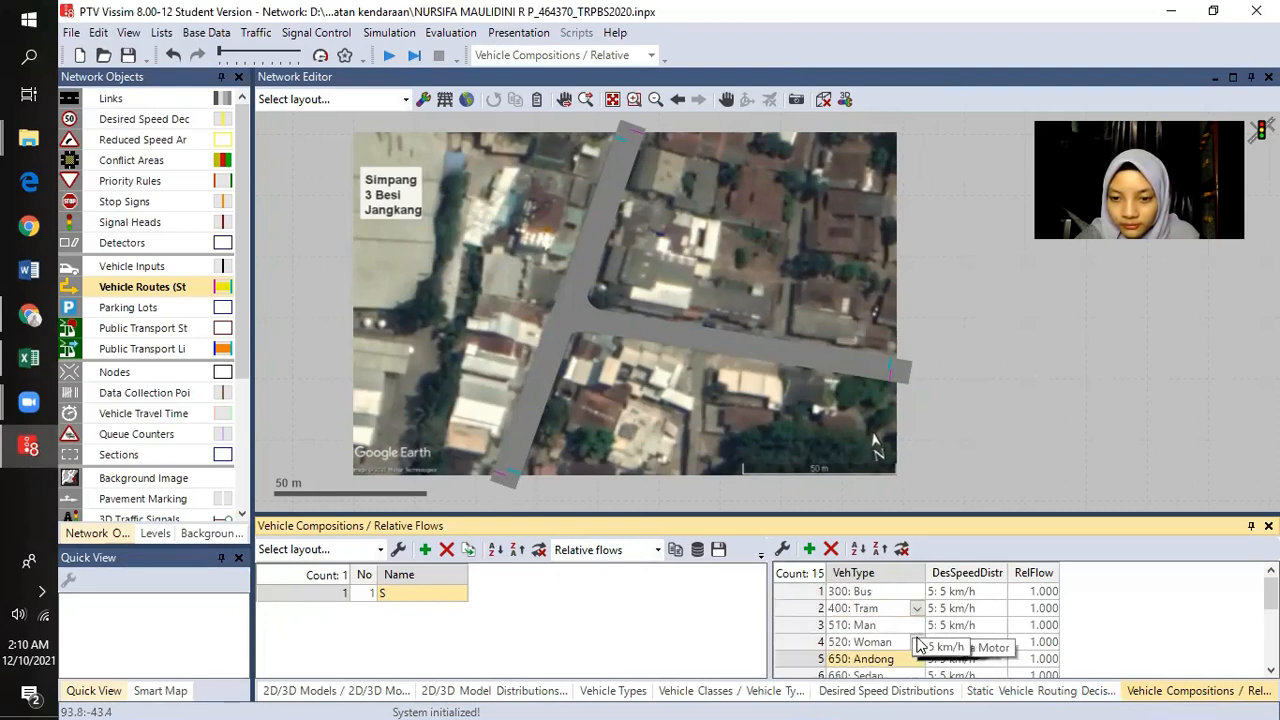
{"action": "left_click", "coordinate": [918, 644]}
{"action": "left_click", "coordinate": [918, 645]}
{"action": "scroll", "coordinate": [910, 632], "scroll_direction": "down", "scroll_amount": 3}
{"action": "left_click", "coordinate": [884, 626]}
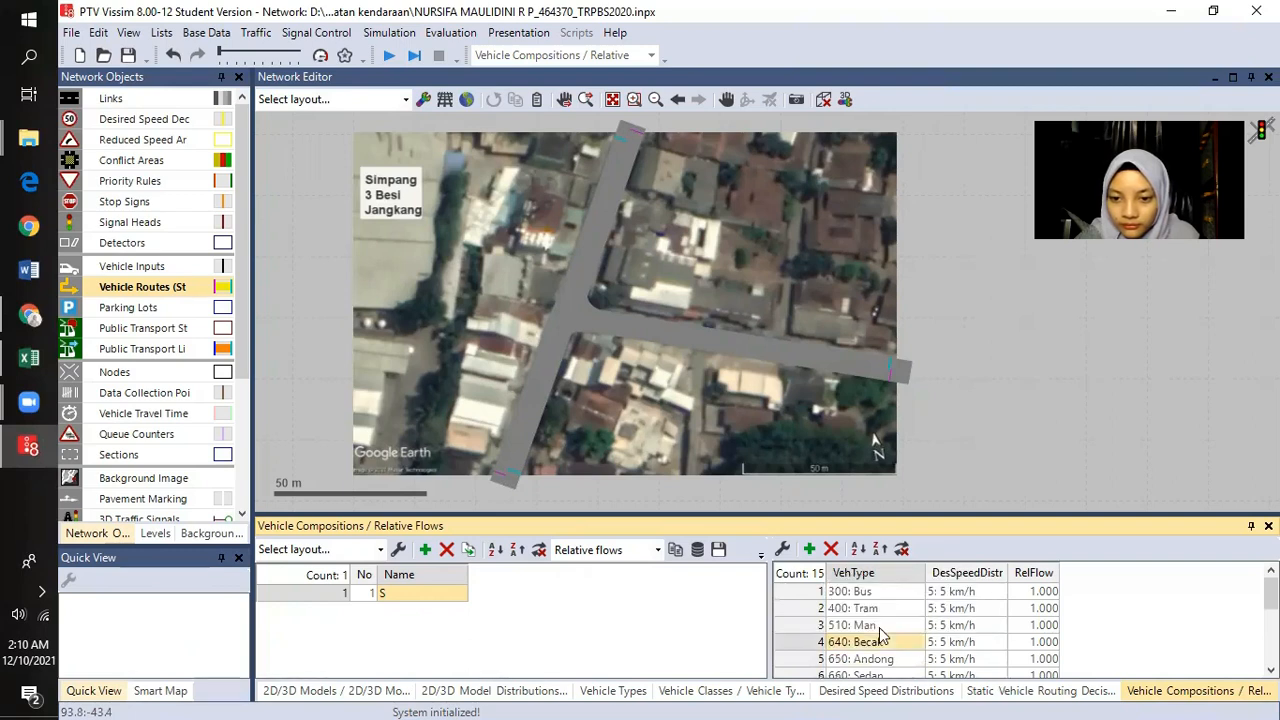
- Change the vehicle type of the 510: Man relative flow to 630: Sepeda and of the 400: Tram relative flow to 620: Motor Bak
{"action": "left_click", "coordinate": [926, 625]}
{"action": "left_click", "coordinate": [917, 625]}
{"action": "scroll", "coordinate": [890, 615], "scroll_direction": "down", "scroll_amount": 3}
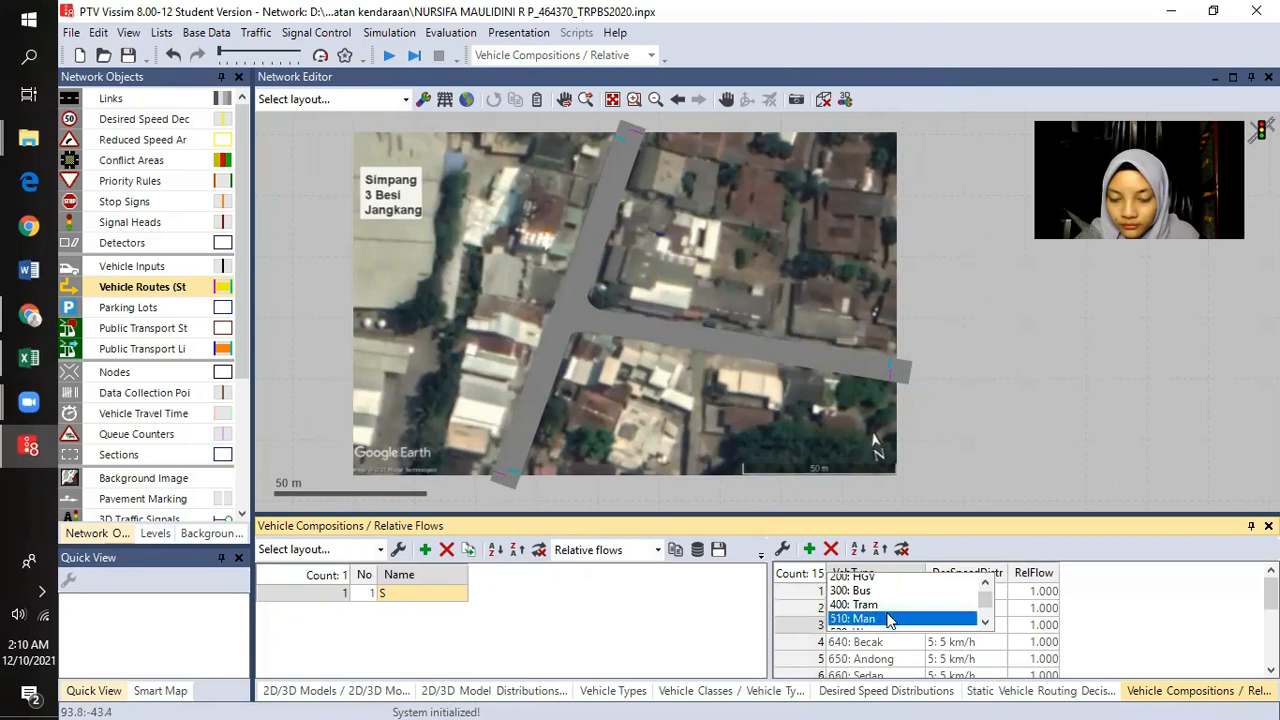
{"action": "left_click", "coordinate": [888, 618]}
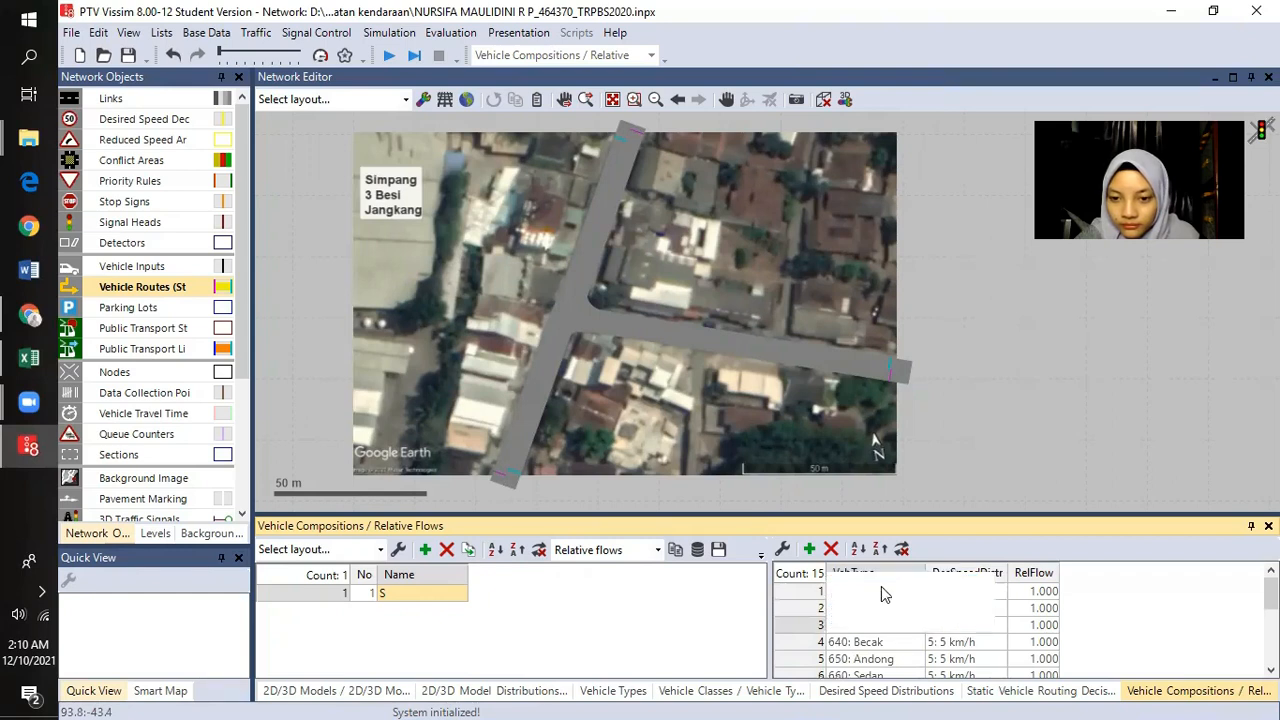
{"action": "left_click", "coordinate": [918, 610]}
{"action": "scroll", "coordinate": [908, 617], "scroll_direction": "down", "scroll_amount": 1}
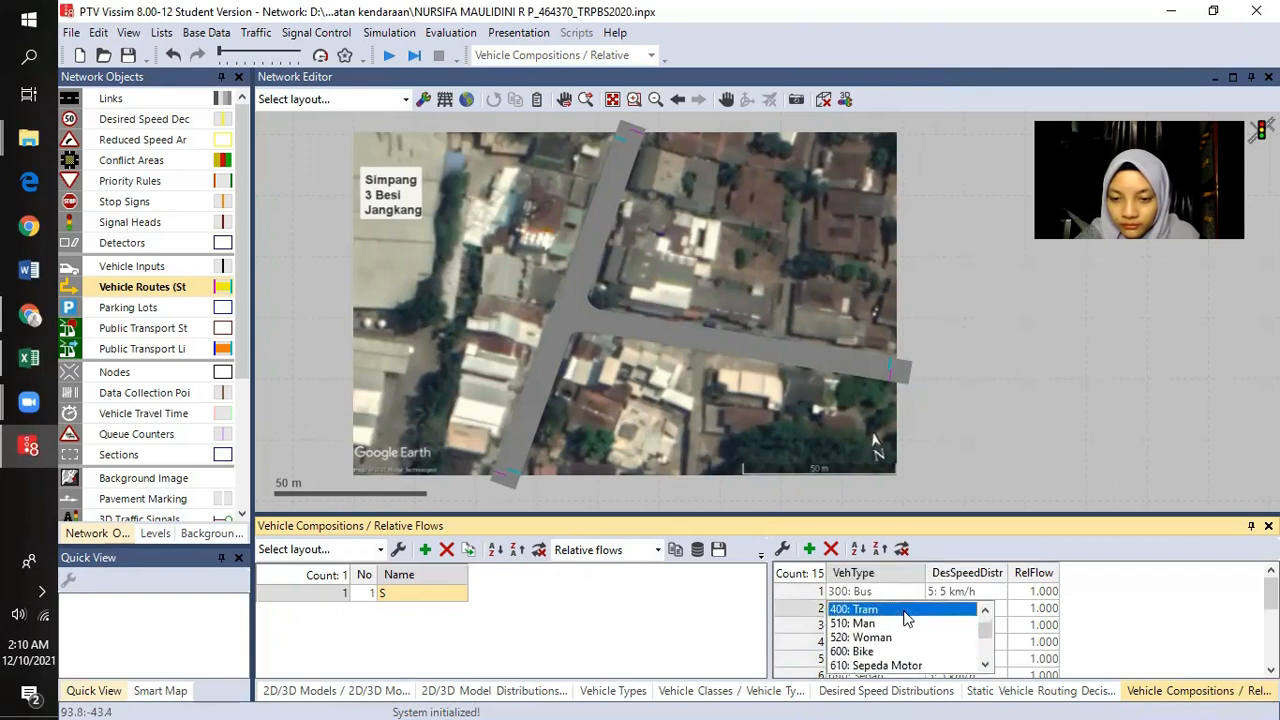
{"action": "scroll", "coordinate": [875, 655], "scroll_direction": "down", "scroll_amount": 1}
{"action": "left_click", "coordinate": [878, 637]}
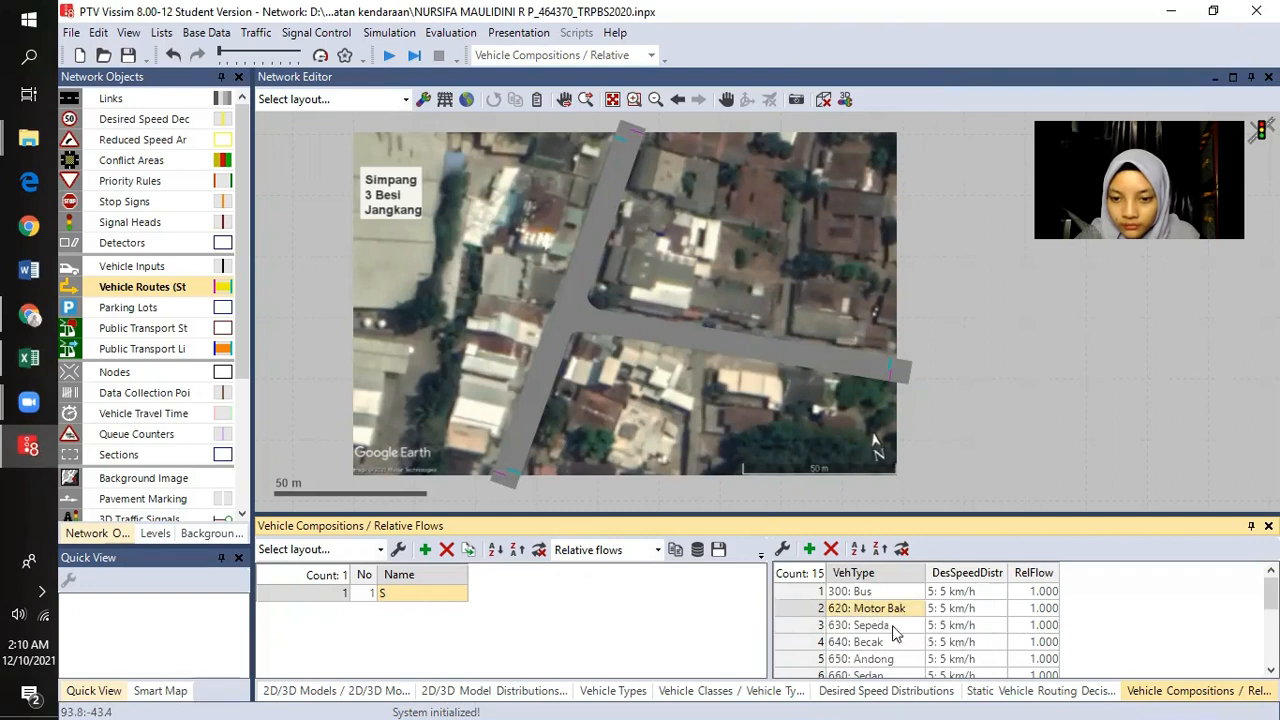
- Change the vehicle type of the 300: Bus relative flow to 610: Sepeda Motor and review the full list of relative flows
{"action": "left_click", "coordinate": [920, 600]}
{"action": "scroll", "coordinate": [908, 633], "scroll_direction": "down", "scroll_amount": 3}
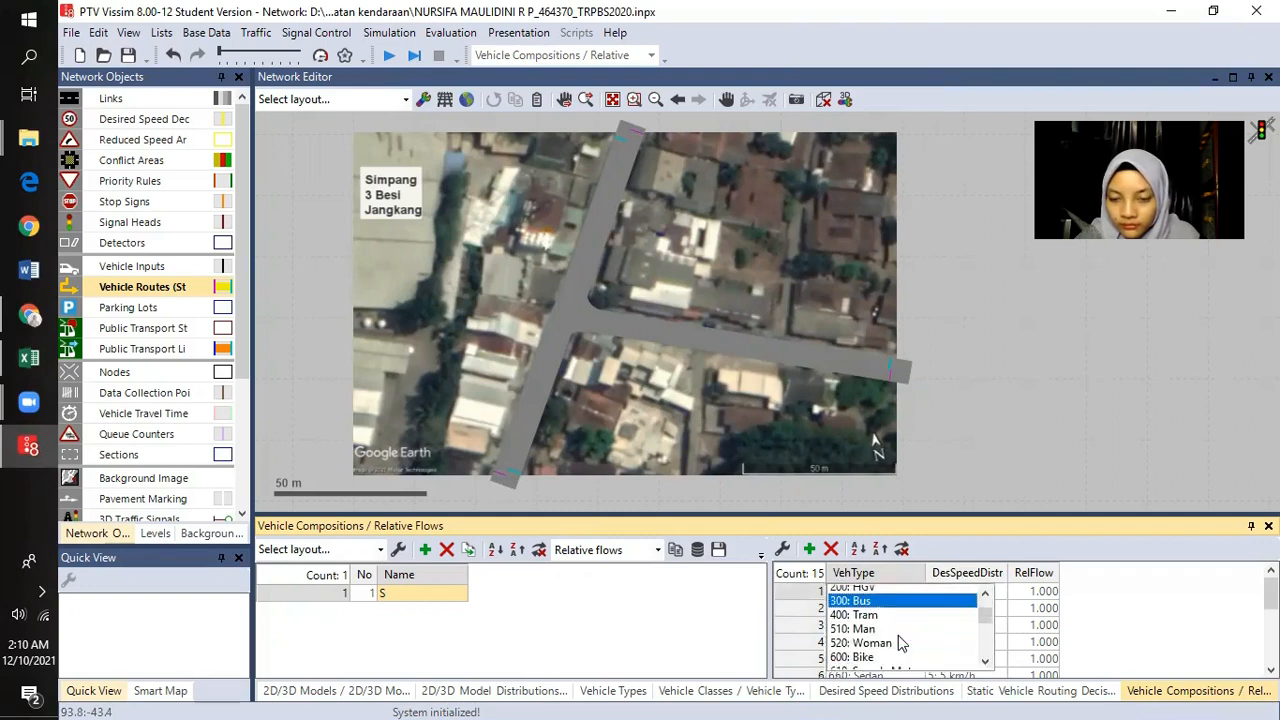
{"action": "left_click", "coordinate": [905, 625]}
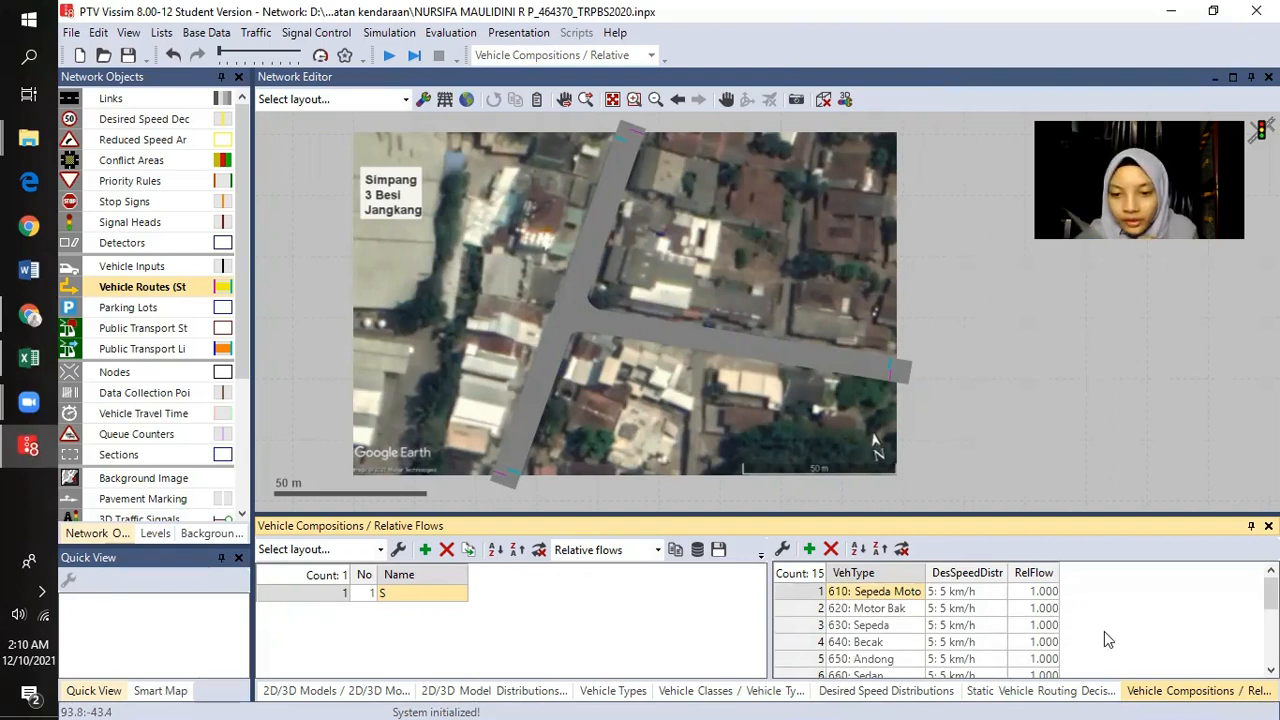
{"action": "scroll", "coordinate": [858, 658], "scroll_direction": "down", "scroll_amount": 1}
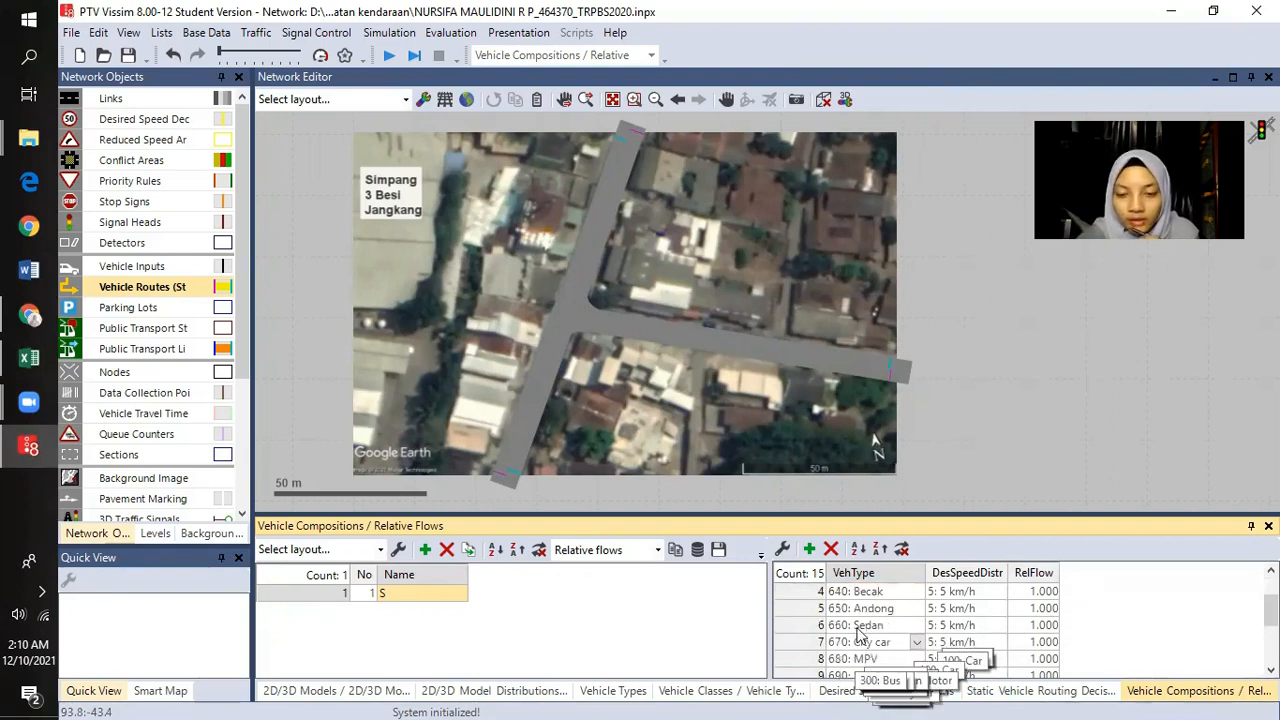
{"action": "scroll", "coordinate": [878, 590], "scroll_direction": "down", "scroll_amount": 3}
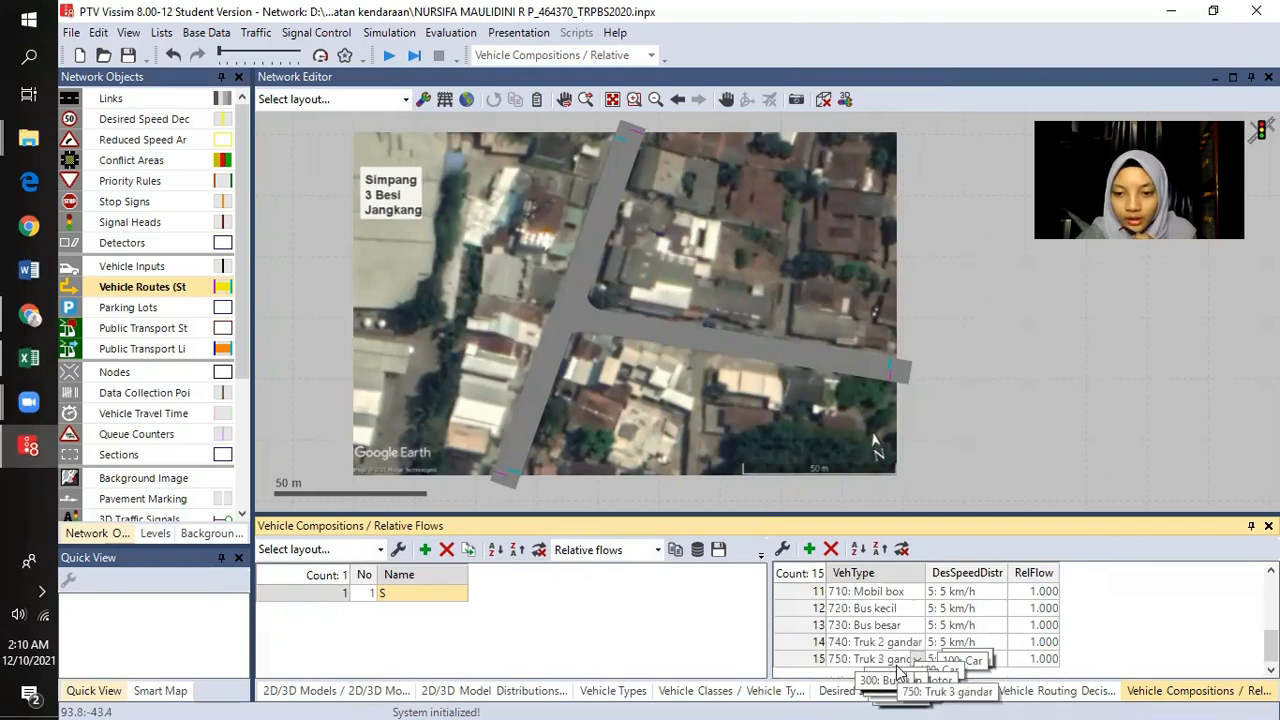
- Review the relative flows of composition S and the Selatan Komposisi row for all vehicle types in the Excel workbook
{"action": "scroll", "coordinate": [906, 613], "scroll_direction": "up", "scroll_amount": 4}
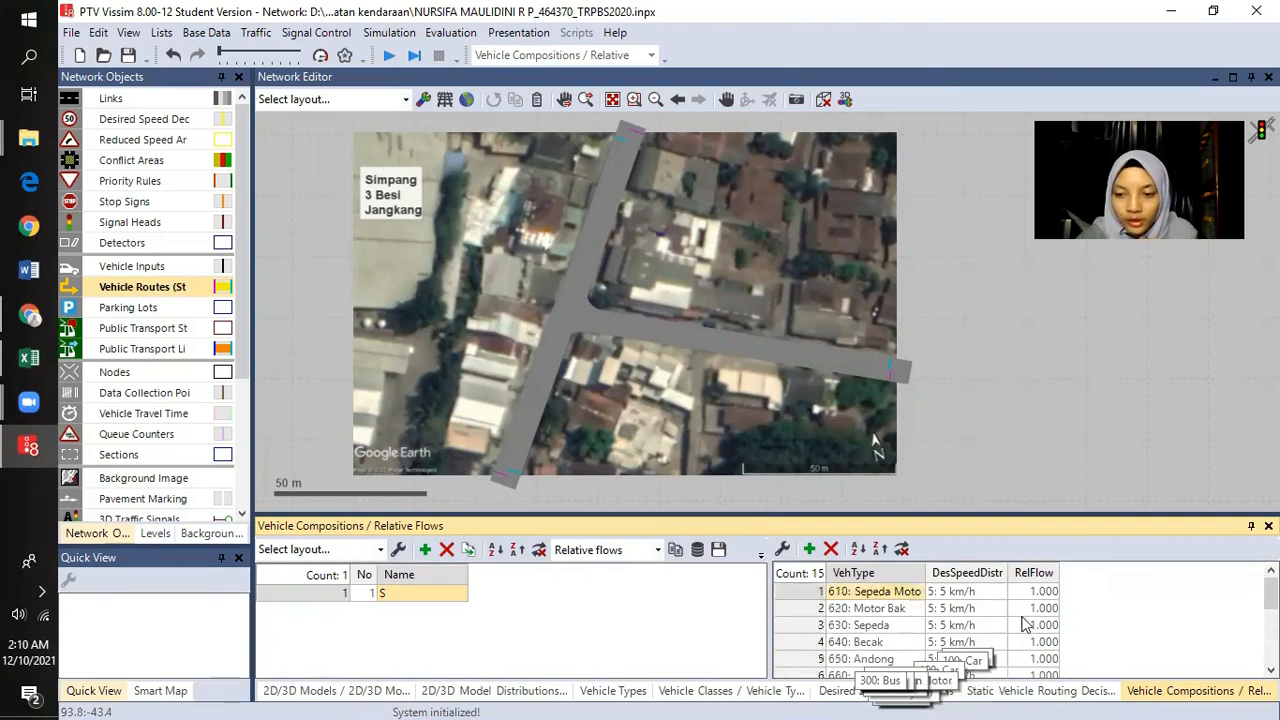
{"action": "scroll", "coordinate": [1050, 645], "scroll_direction": "down", "scroll_amount": 4}
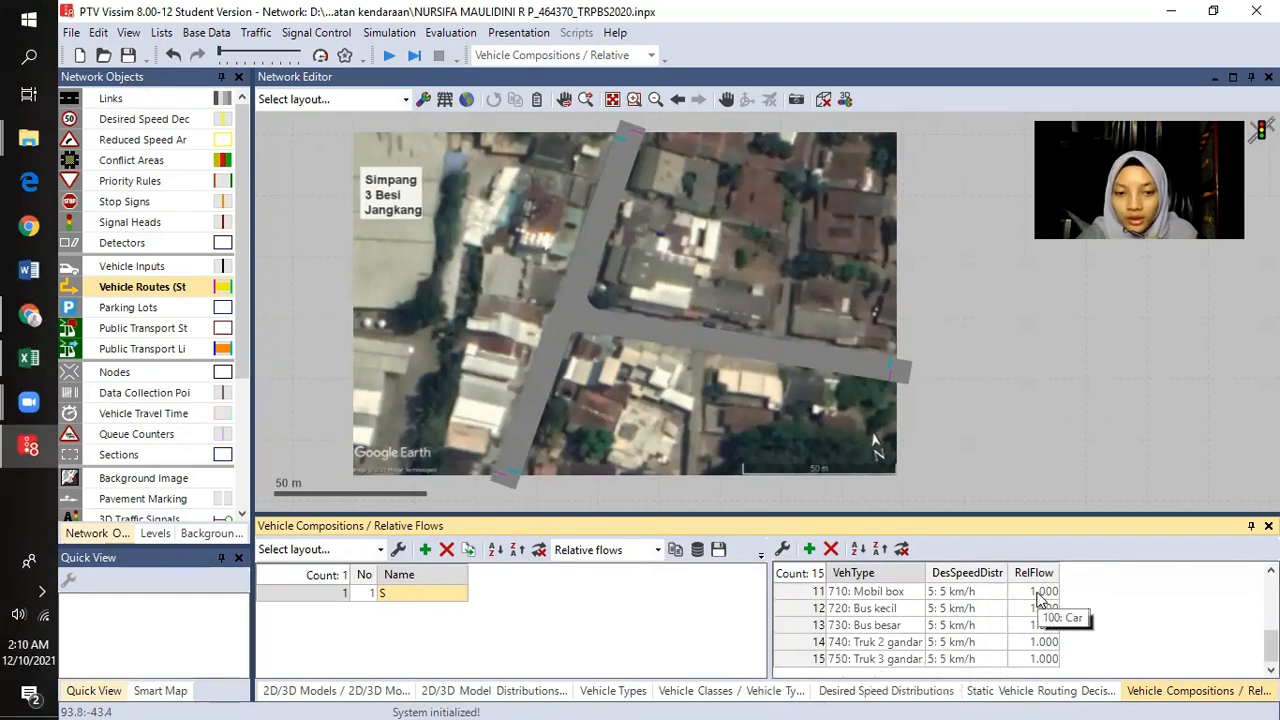
{"action": "scroll", "coordinate": [1035, 600], "scroll_direction": "up", "scroll_amount": 4}
{"action": "left_click", "coordinate": [28, 357]}
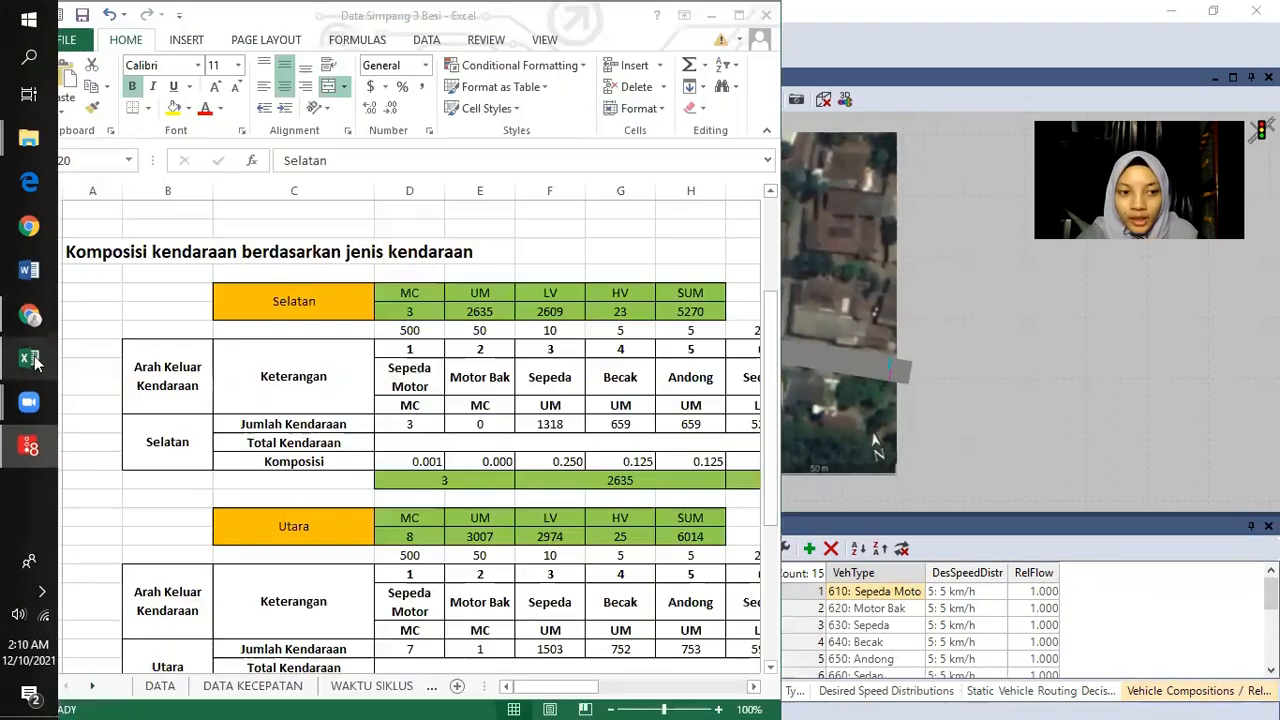
{"action": "left_click_drag", "start_coordinate": [420, 456], "coordinate": [755, 461]}
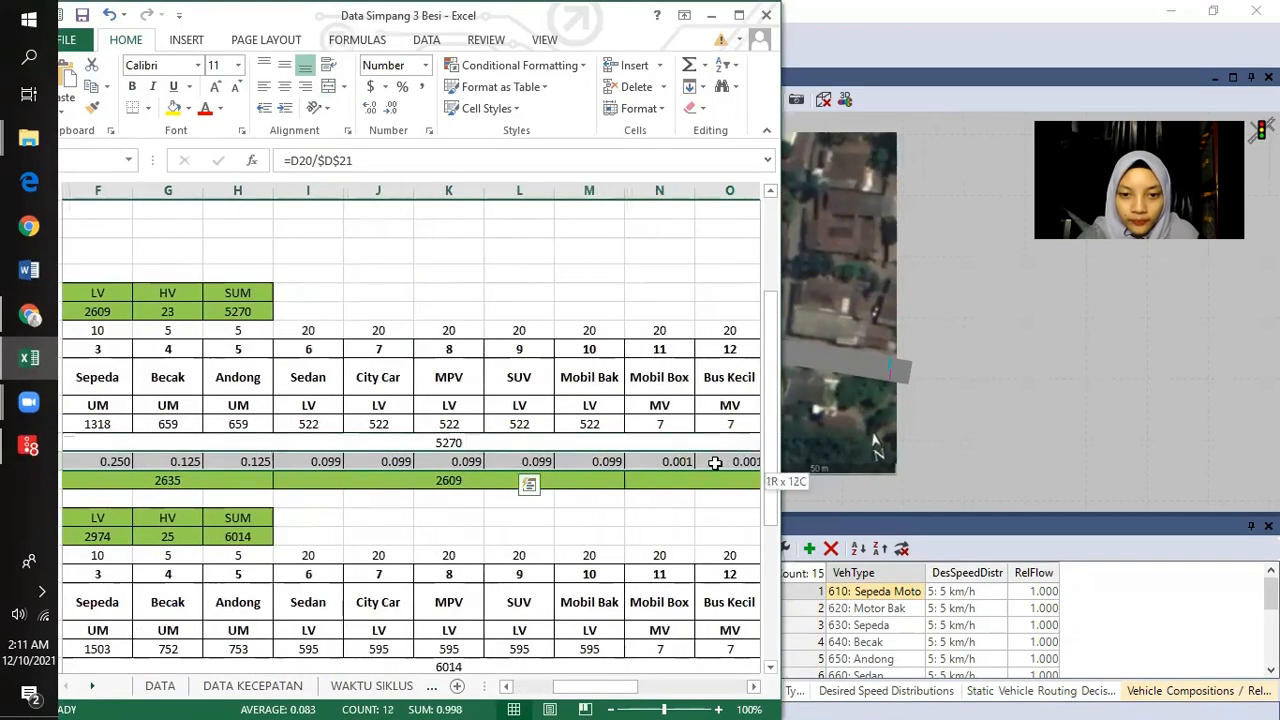
{"action": "left_click", "coordinate": [598, 519]}
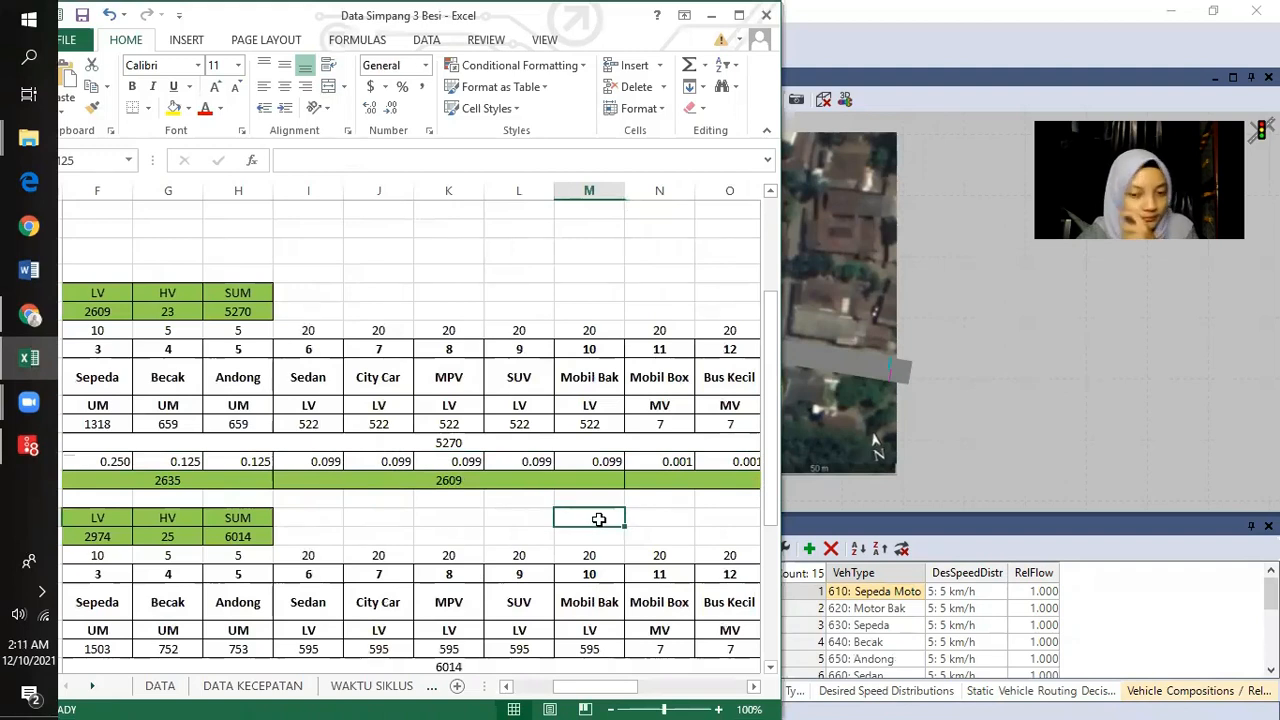
{"action": "left_click_drag", "start_coordinate": [597, 686], "coordinate": [515, 688]}
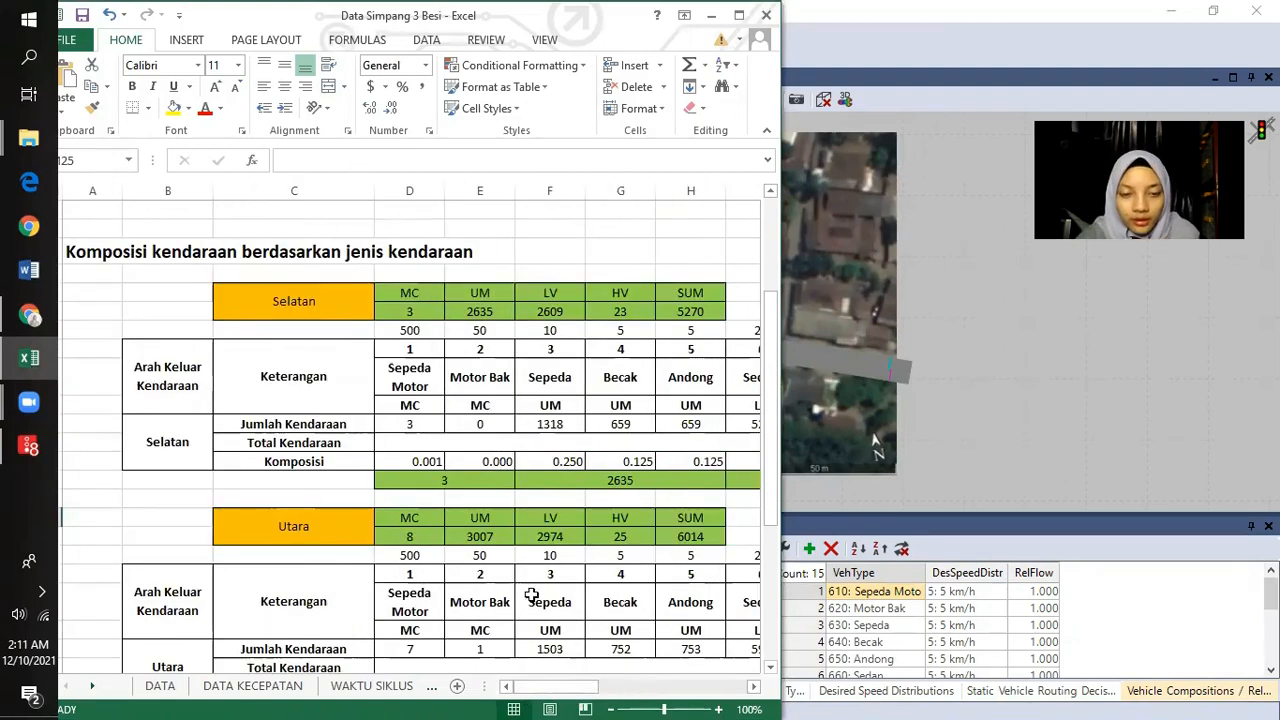
{"action": "scroll", "coordinate": [428, 444], "scroll_direction": "up", "scroll_amount": 1}
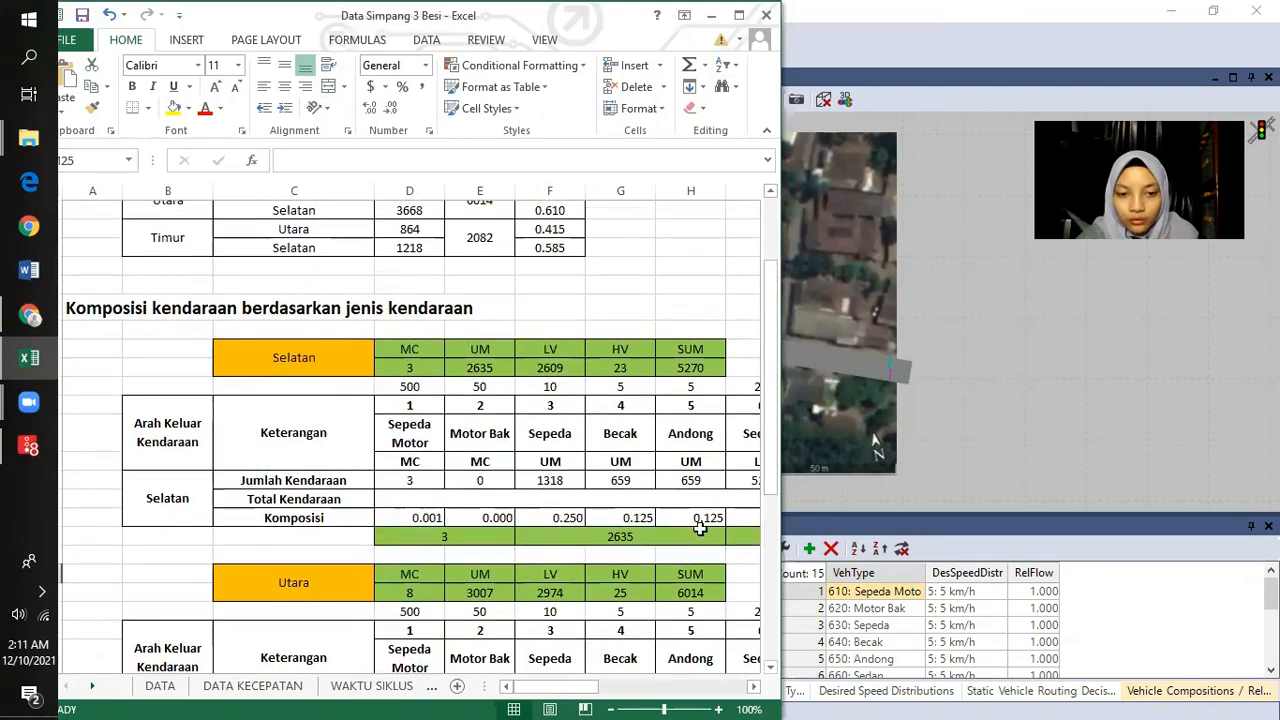
- In Vissim, set the relative flow of 610: Sepeda Motor in composition S to 0.001
{"action": "double_click", "coordinate": [1033, 591]}
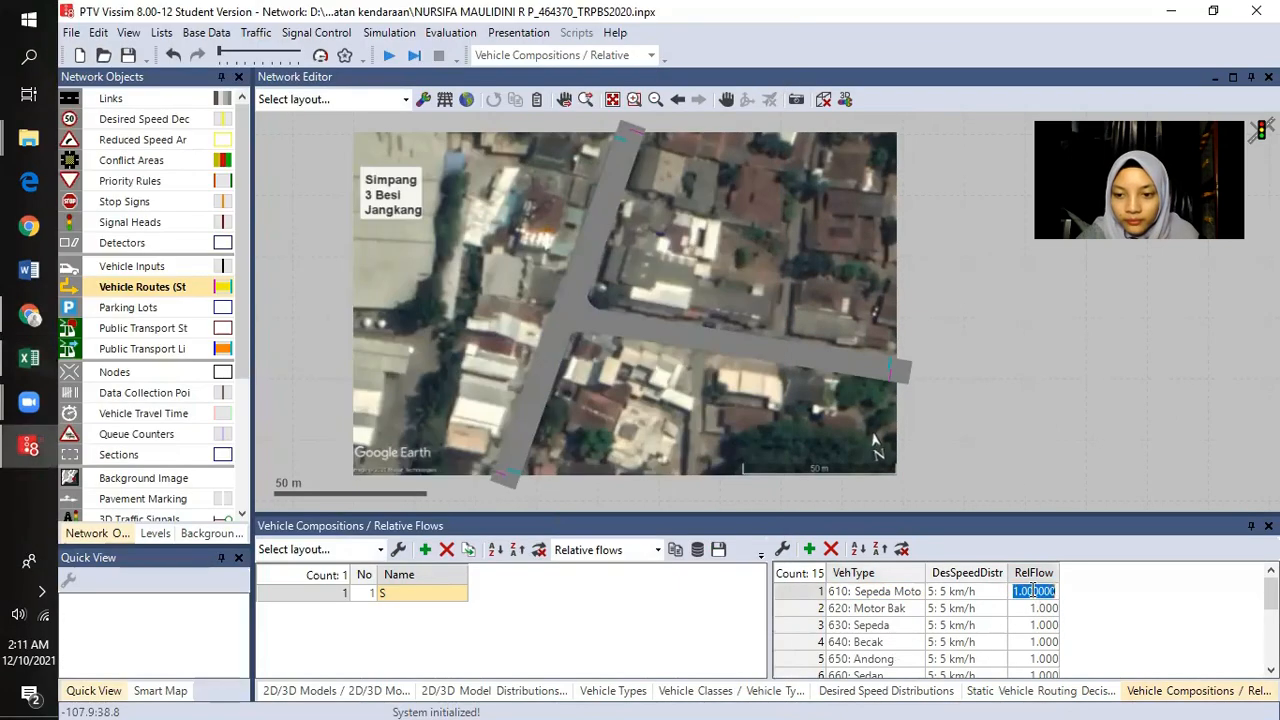
{"action": "type", "text": "0."}
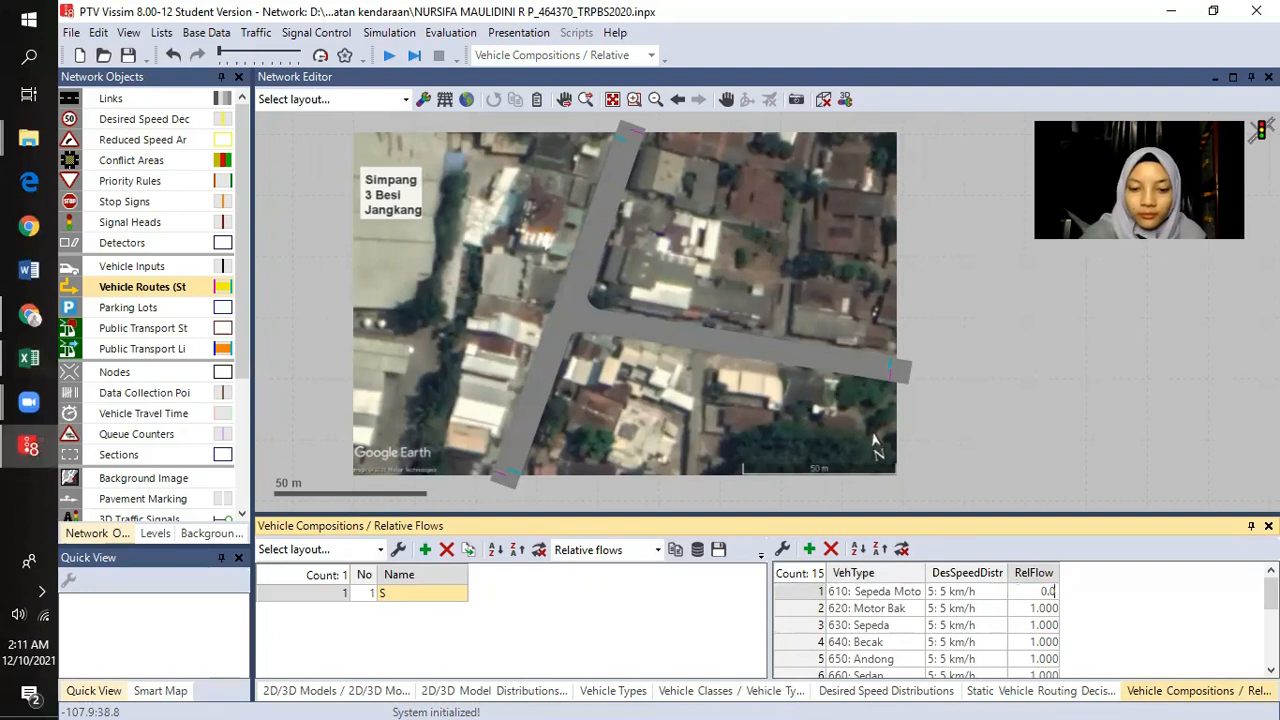
{"action": "key", "text": "Return"}
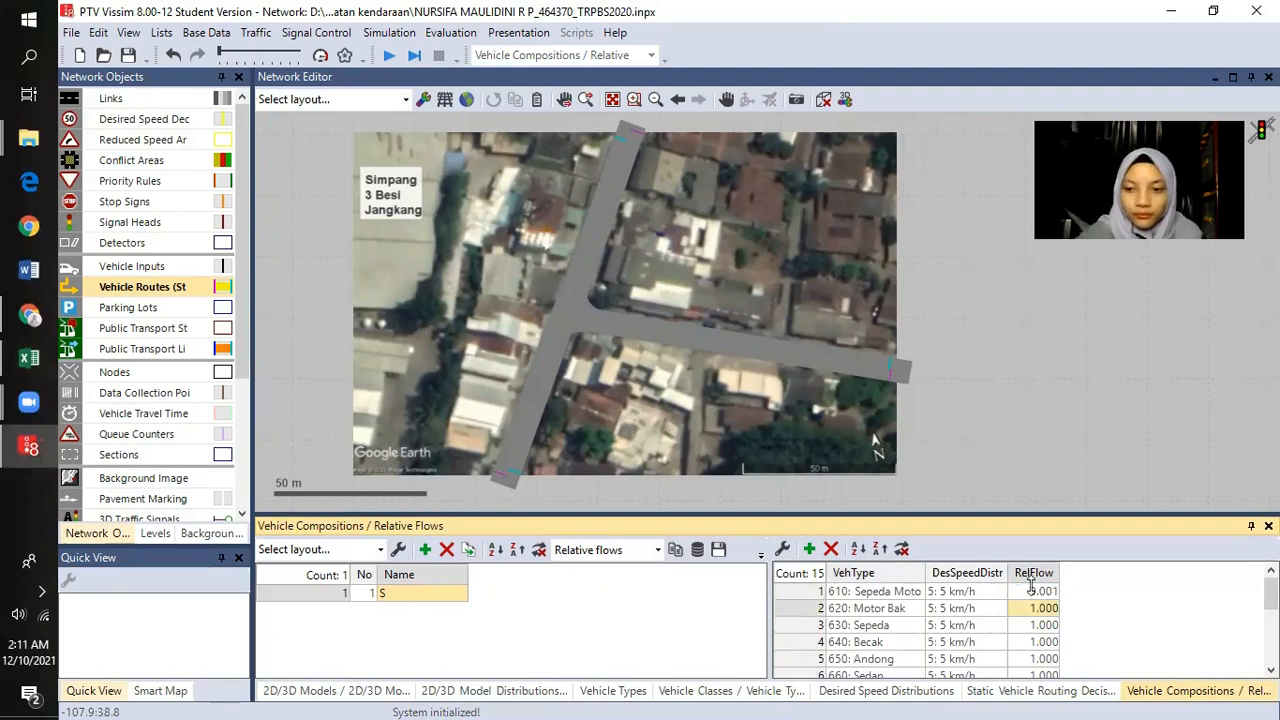
- Check the Selatan share of Motor Bak in Excel and delete the 620: Motor Bak relative flow from composition S in Vissim
{"action": "left_click", "coordinate": [29, 357]}
{"action": "scroll", "coordinate": [505, 605], "scroll_direction": "down", "scroll_amount": 2}
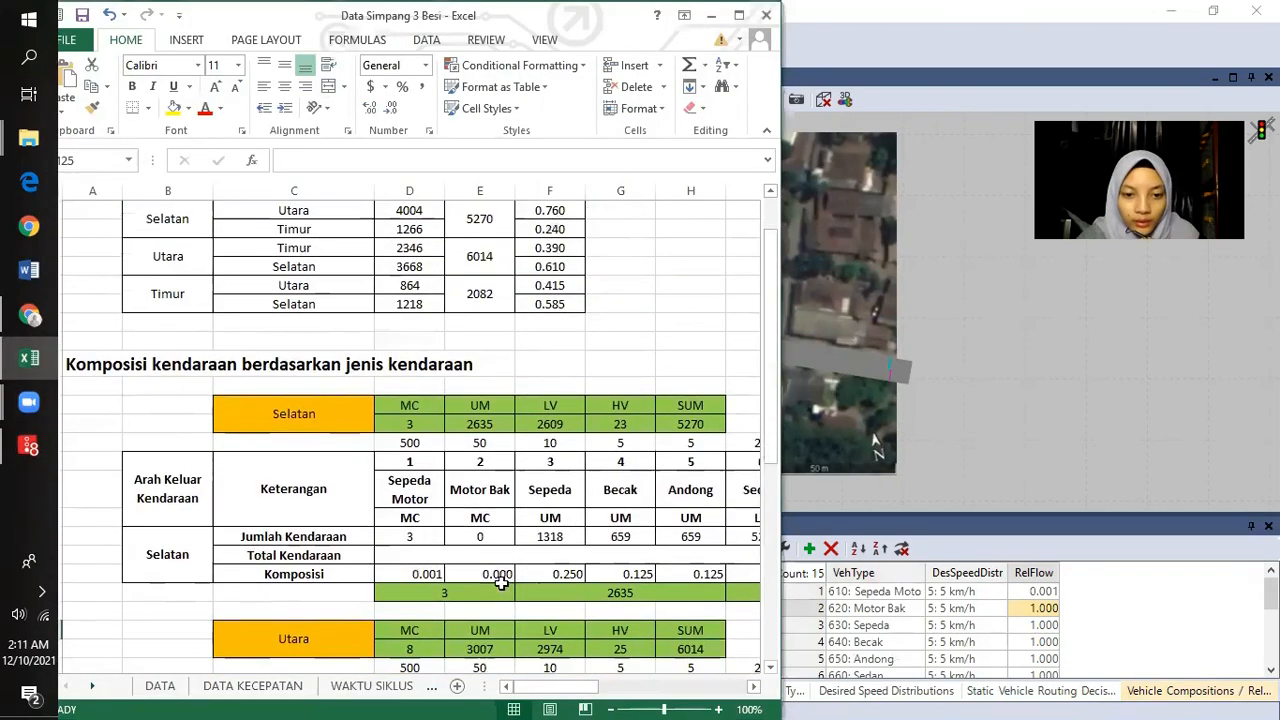
{"action": "left_click", "coordinate": [500, 574]}
{"action": "left_click", "coordinate": [897, 620]}
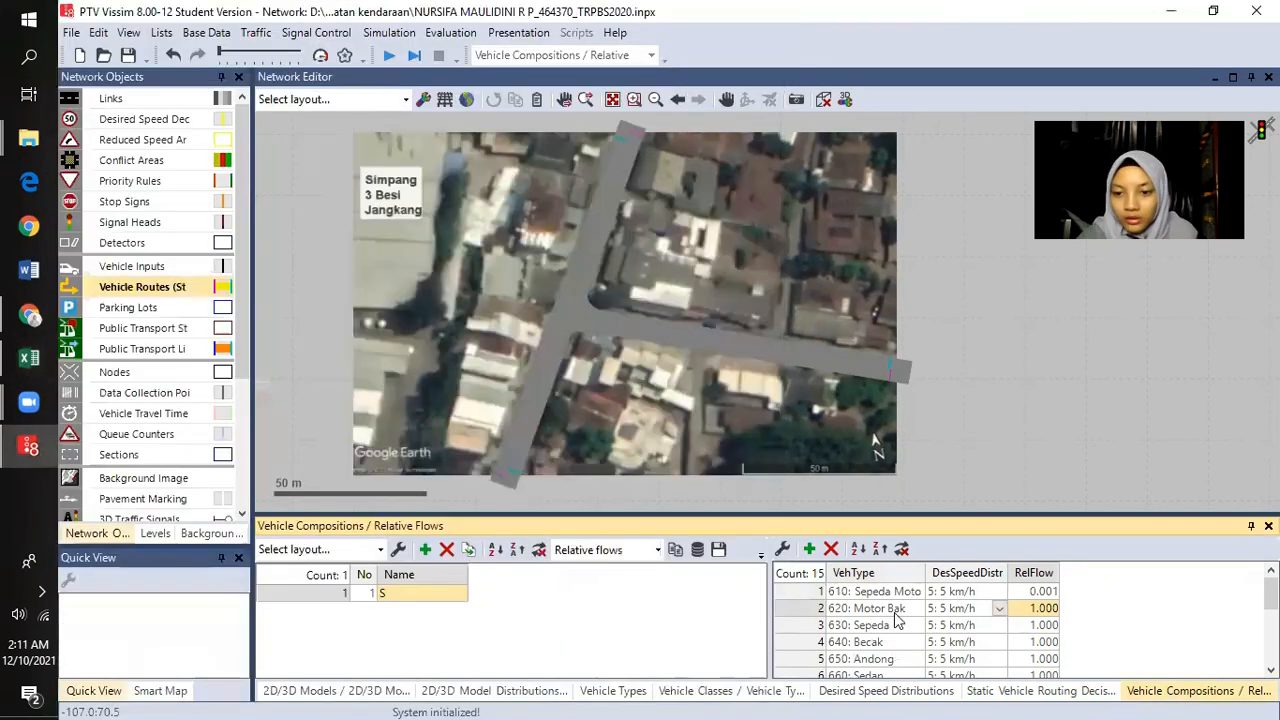
{"action": "left_click", "coordinate": [797, 611]}
{"action": "key", "text": "Delete"}
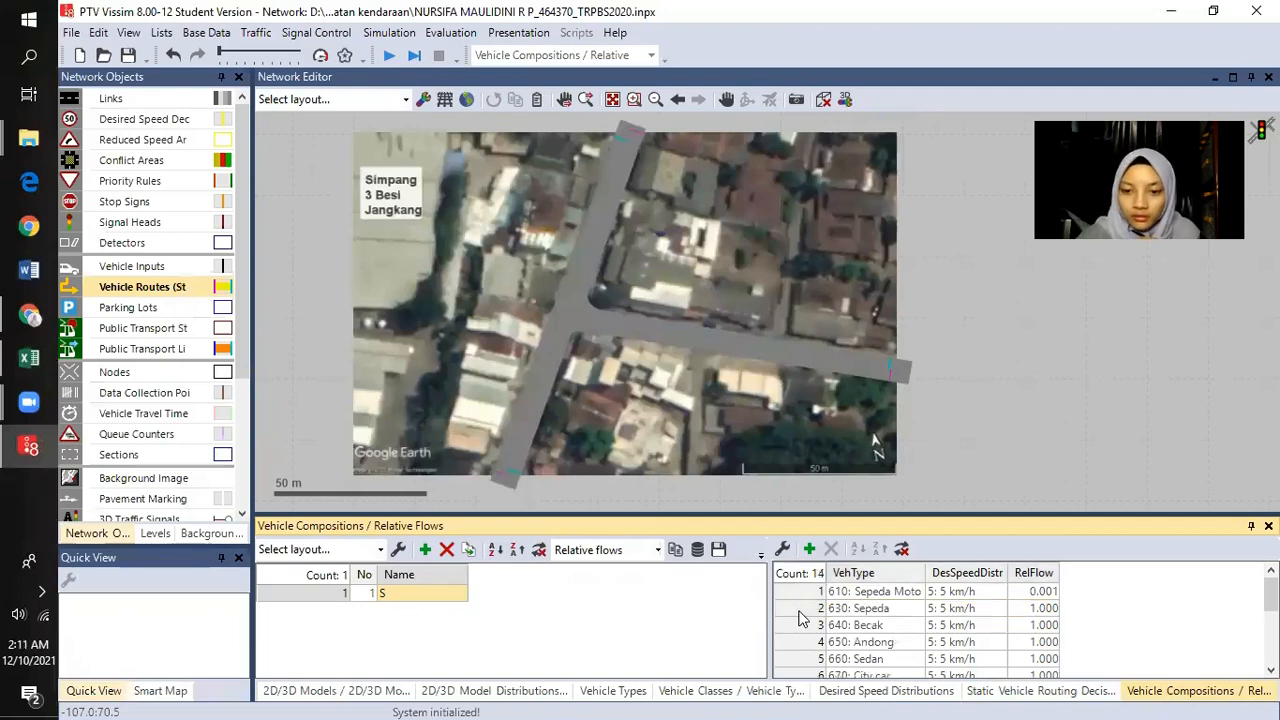
- Following the Selatan data in Excel, set the relative flows in Vissim to 0.25 for 630: Sepeda and 0.125 for 640: Becak and 650: Andong
{"action": "left_click", "coordinate": [29, 357]}
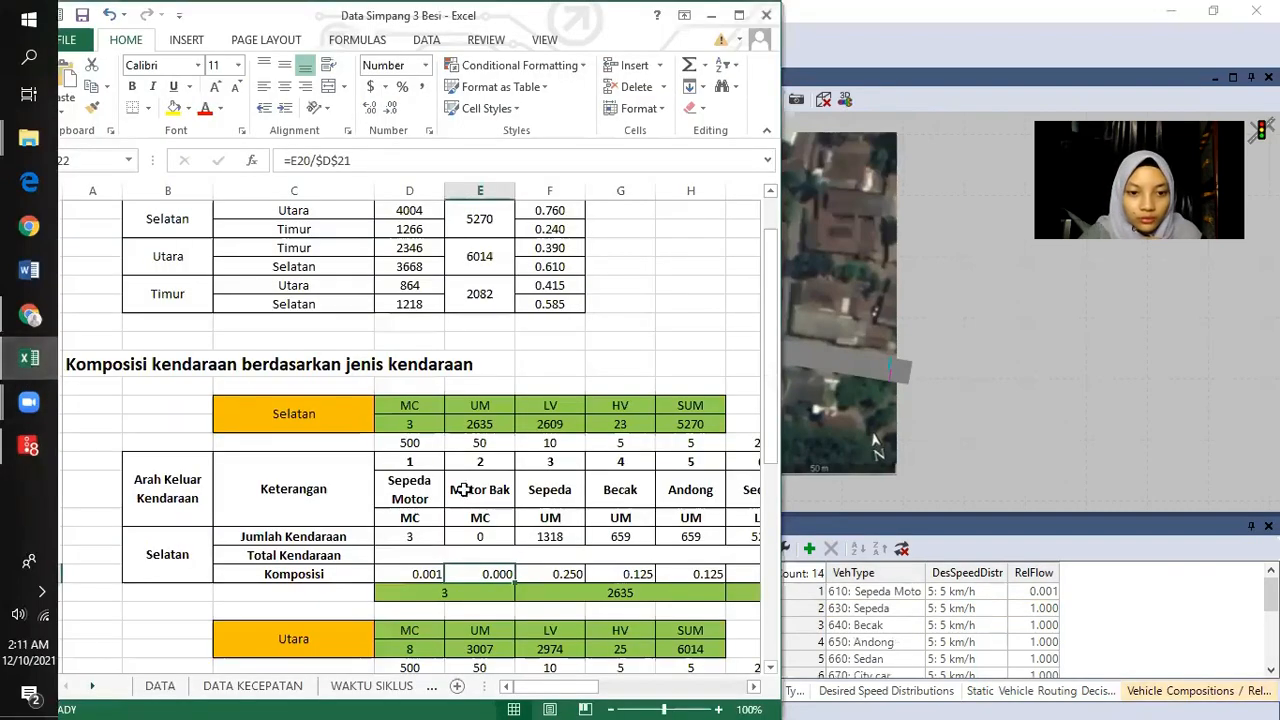
{"action": "scroll", "coordinate": [490, 512], "scroll_direction": "down", "scroll_amount": 1}
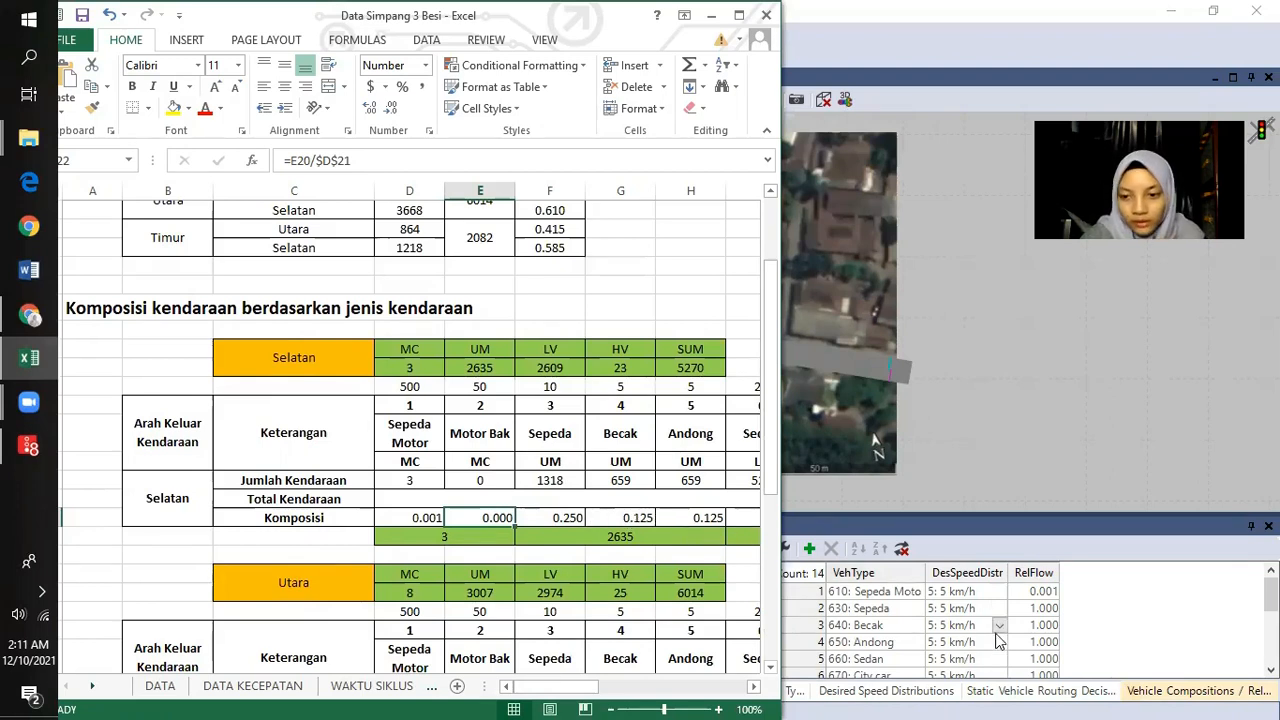
{"action": "left_click", "coordinate": [1107, 616]}
{"action": "double_click", "coordinate": [1033, 608]}
{"action": "type", "text": "0."}
{"action": "type", "text": "25"}
{"action": "key", "text": "Down"}
{"action": "type", "text": "0"}
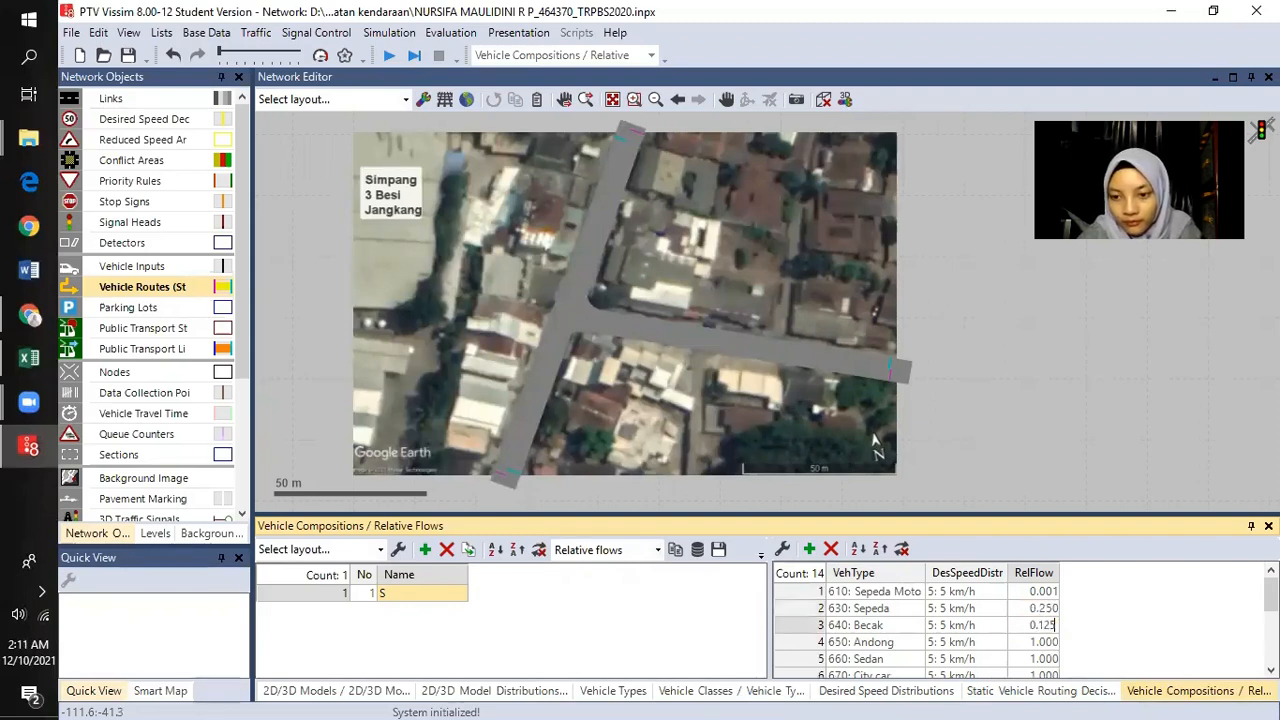
{"action": "type", "text": ".125"}
{"action": "key", "text": "Down"}
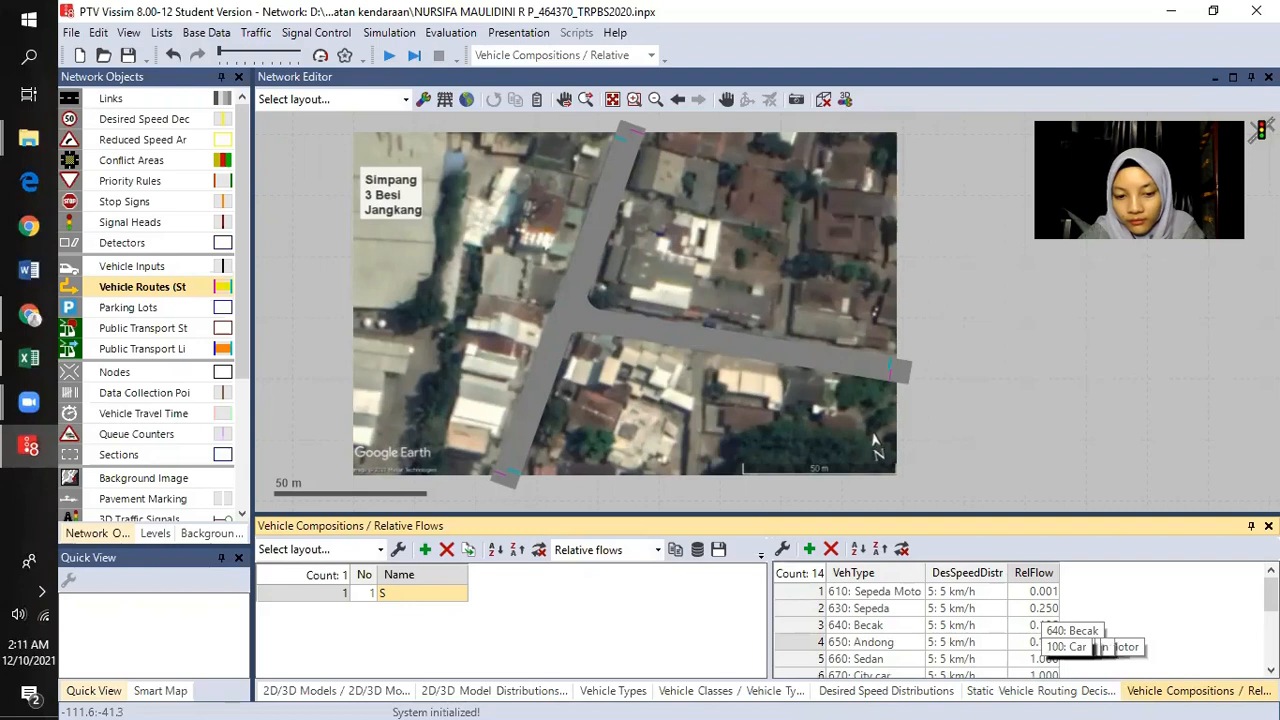
{"action": "key", "text": "Down"}
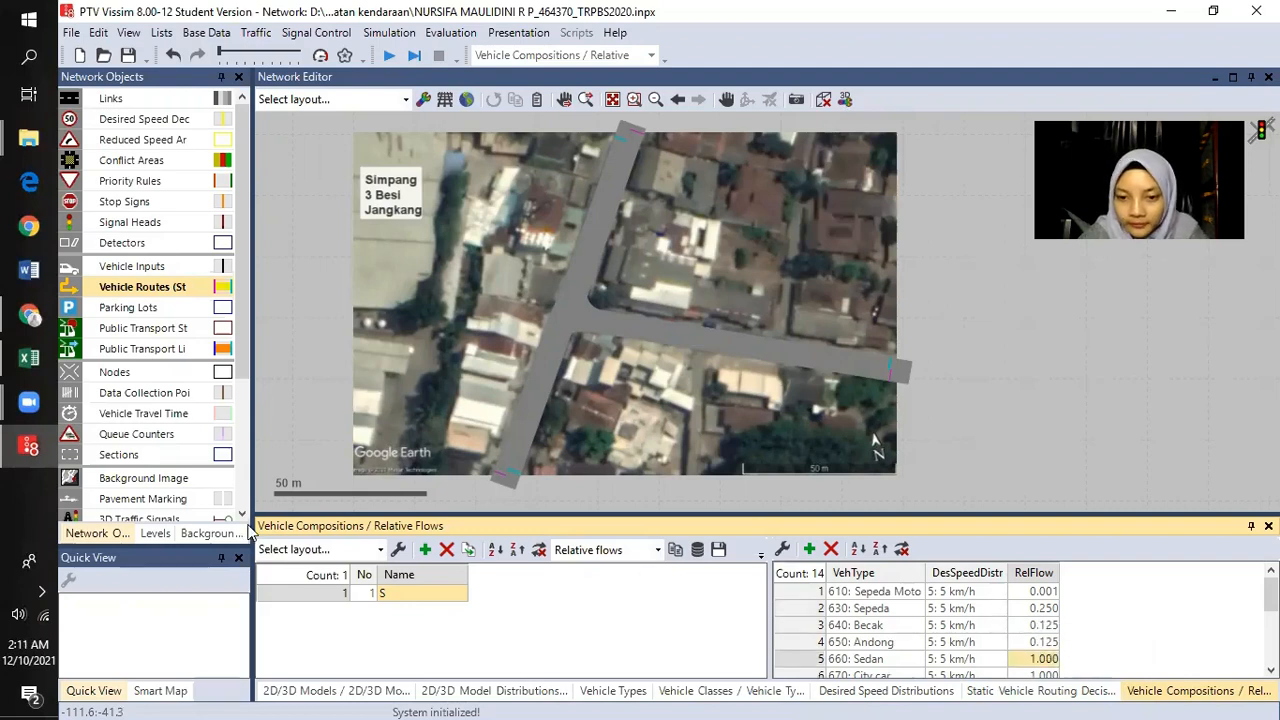
- Switch to Excel and examine the Selatan Komposisi values from Andong through to the truck types
{"action": "left_click", "coordinate": [29, 357]}
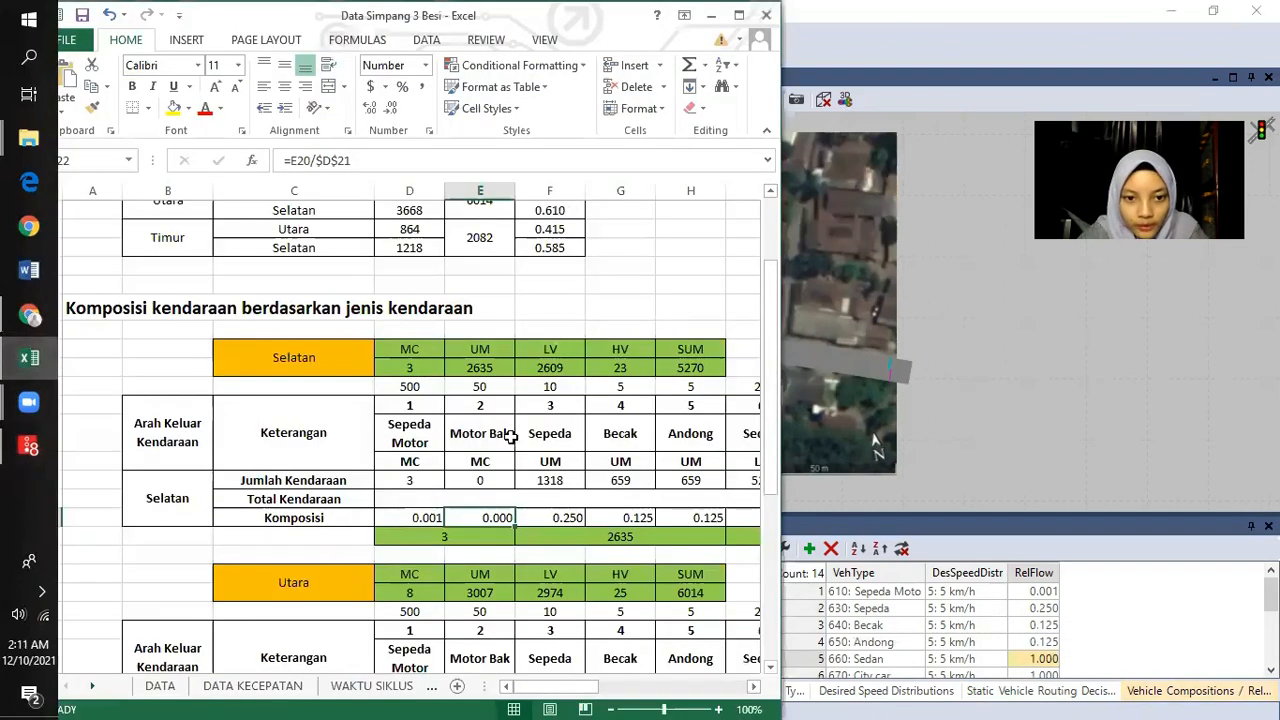
{"action": "left_click", "coordinate": [695, 515]}
{"action": "key", "text": "Right"}
{"action": "key", "text": "Right"}
{"action": "key", "text": "Right"}
{"action": "key", "text": "Right"}
{"action": "key", "text": "Right"}
{"action": "key", "text": "Right"}
{"action": "key", "text": "Right"}
{"action": "key", "text": "Right"}
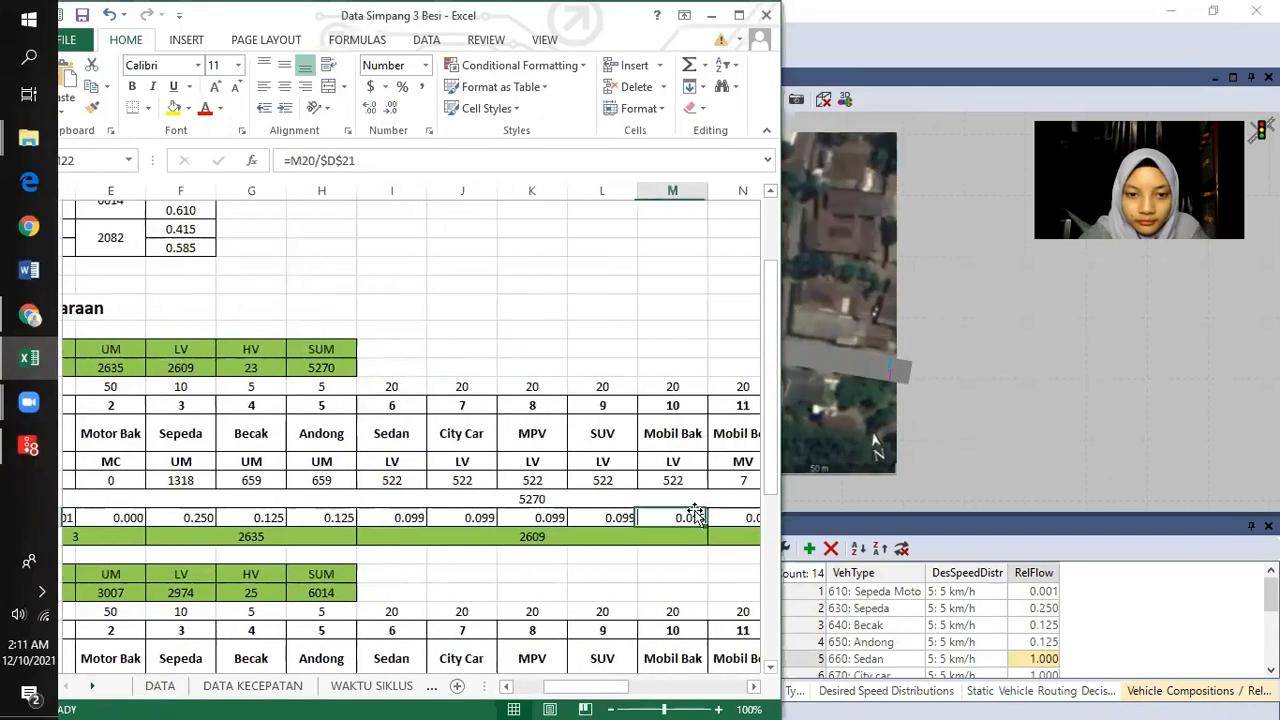
{"action": "key", "text": "Right"}
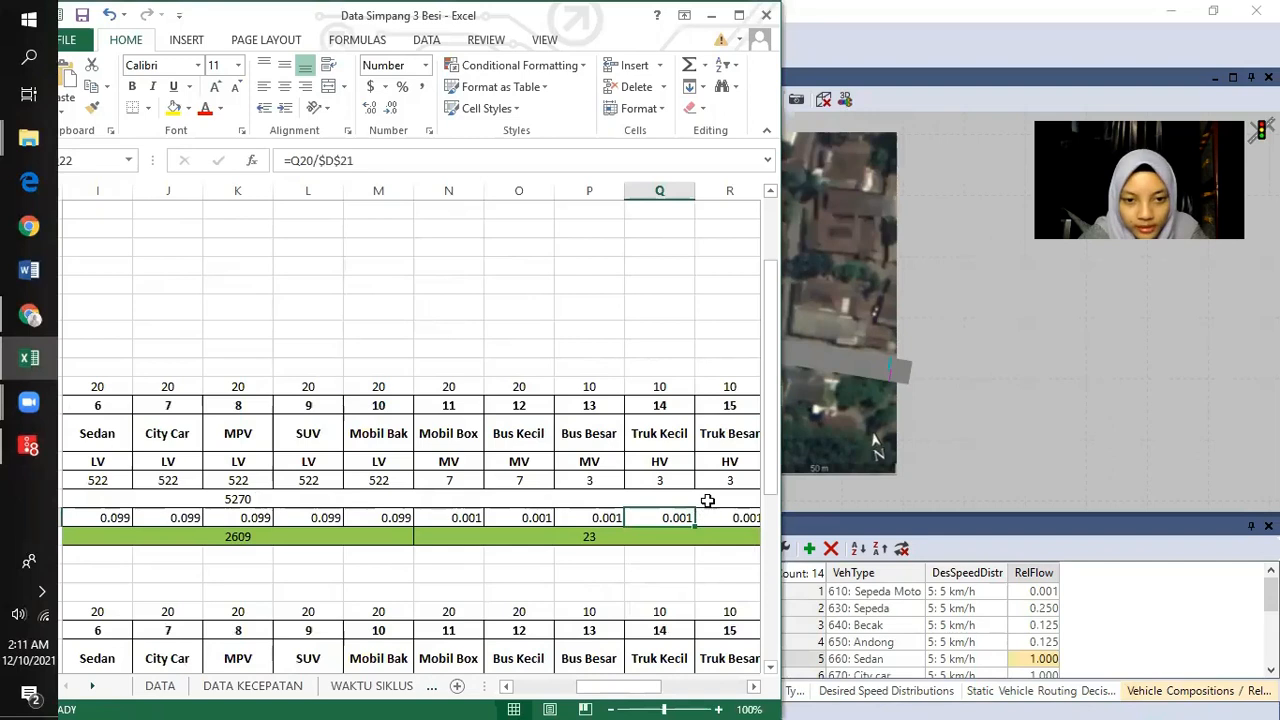
- In Vissim, set the relative flows of 660: Sedan, 670: City car, 680: MPV, 690: SUV and 700: Mobil bak to 0.099
{"action": "left_click", "coordinate": [1102, 655]}
{"action": "type", "text": "0.099"}
{"action": "key", "text": "Down"}
{"action": "type", "text": "0.0"}
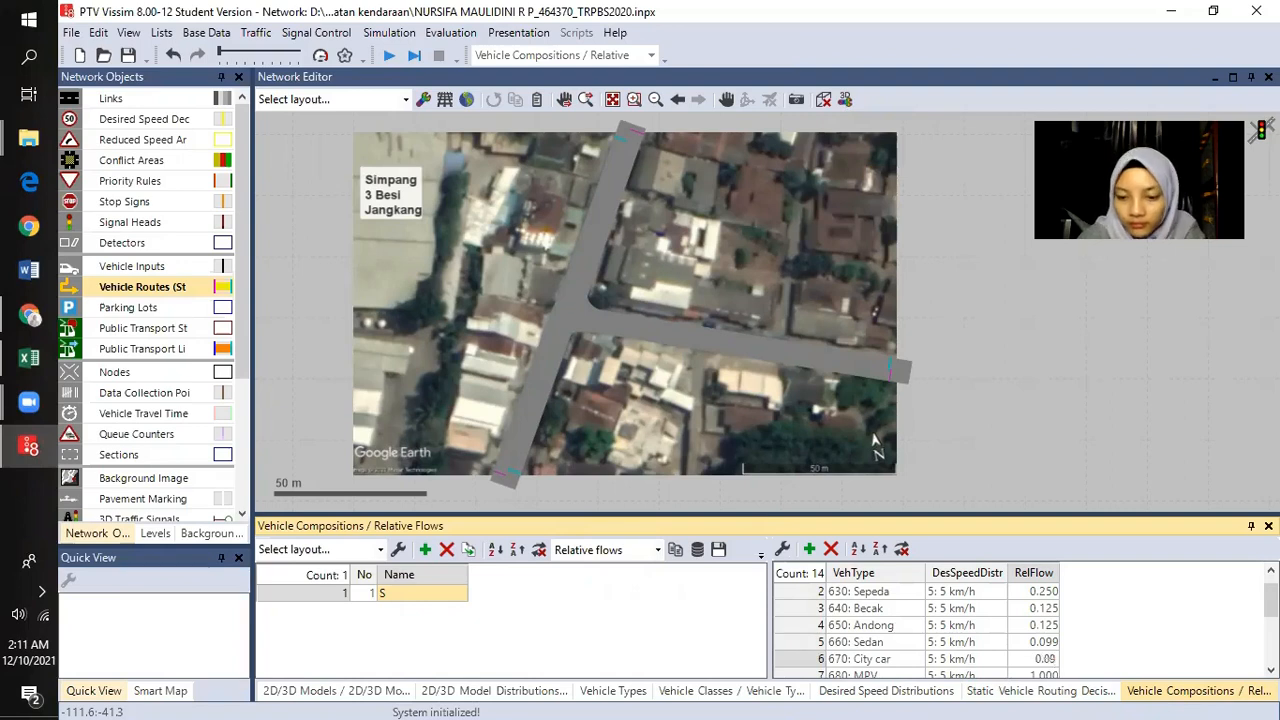
{"action": "key", "text": "Down"}
{"action": "type", "text": "0.099"}
{"action": "key", "text": "Down"}
{"action": "type", "text": "0.099"}
{"action": "key", "text": "Down"}
{"action": "type", "text": "0.099"}
{"action": "key", "text": "Down"}
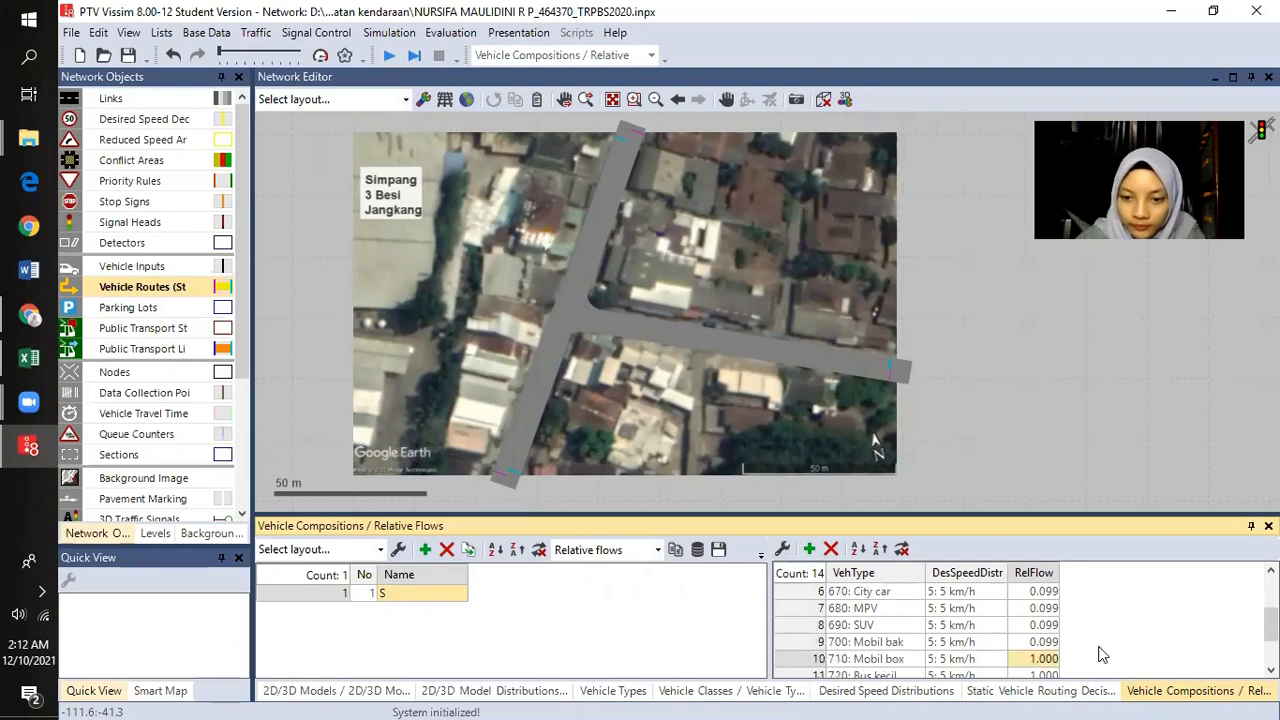
- Check the remaining Selatan shares in Excel and set the relative flows of 710: Mobil box, 720: Bus kecil and 730: Bus besar to 0.001
{"action": "left_click", "coordinate": [28, 357]}
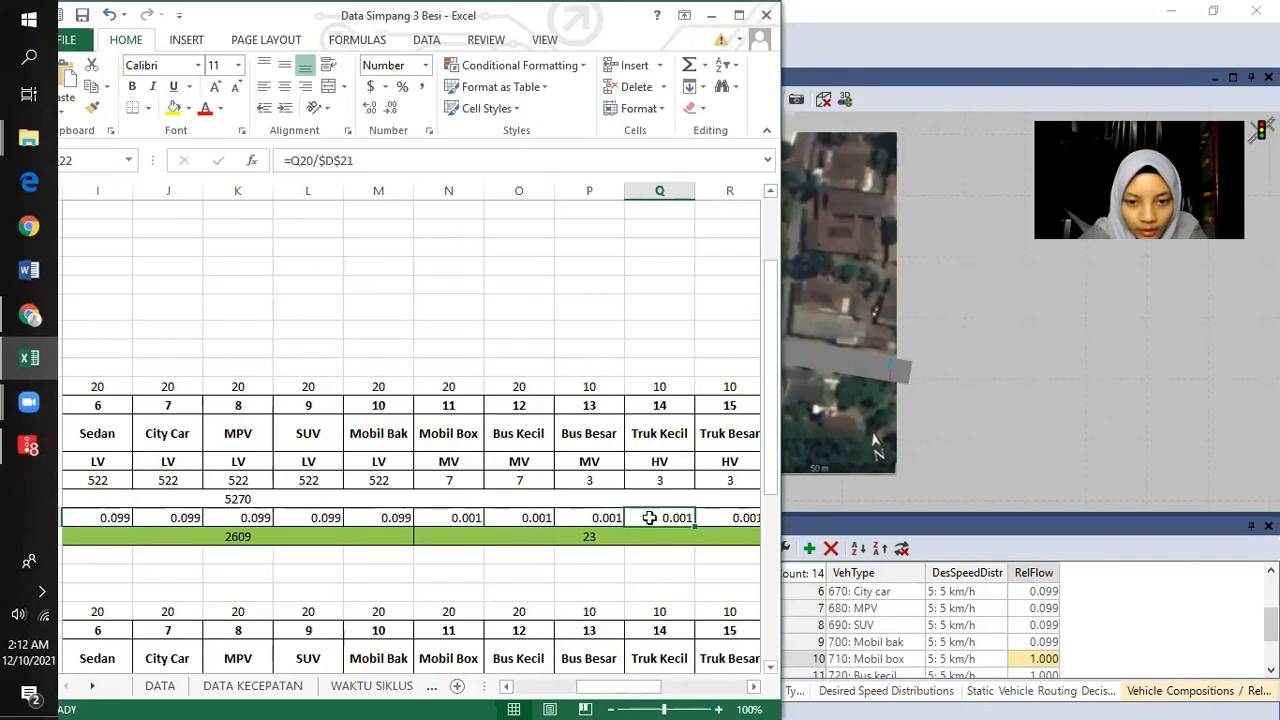
{"action": "left_click", "coordinate": [722, 519]}
{"action": "key", "text": "Right"}
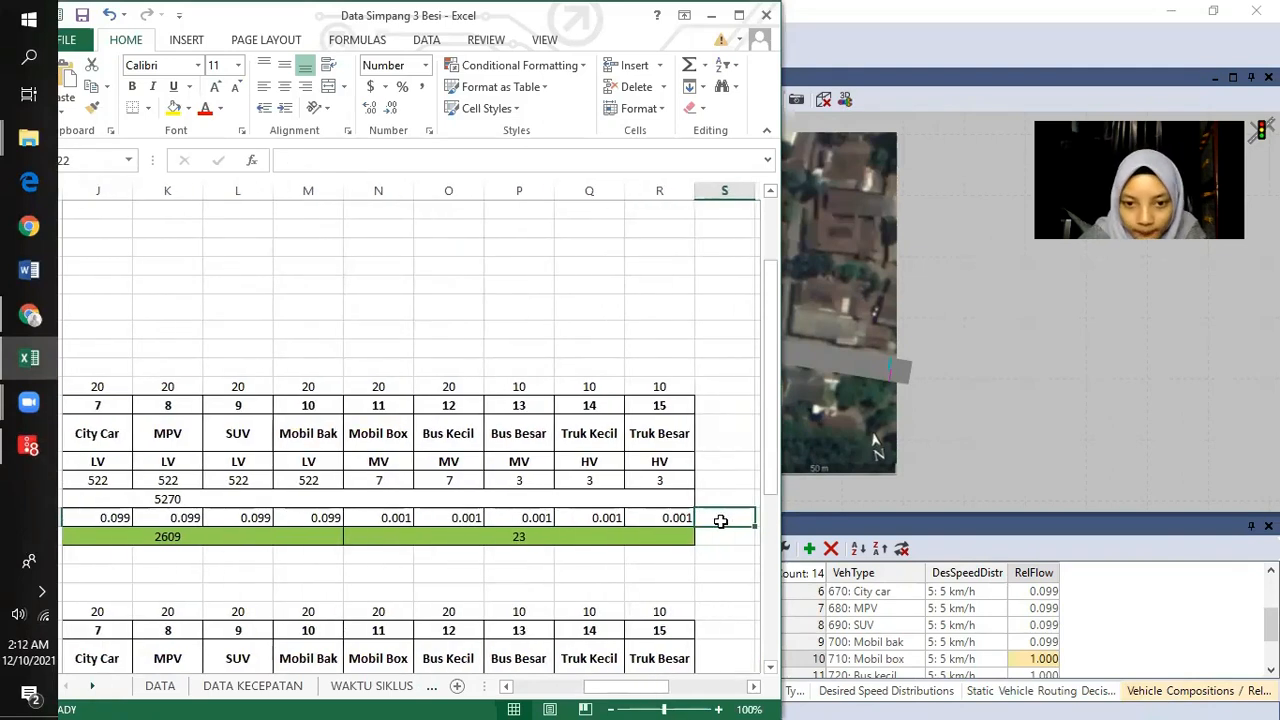
{"action": "left_click", "coordinate": [1104, 632]}
{"action": "scroll", "coordinate": [1089, 618], "scroll_direction": "down", "scroll_amount": 1}
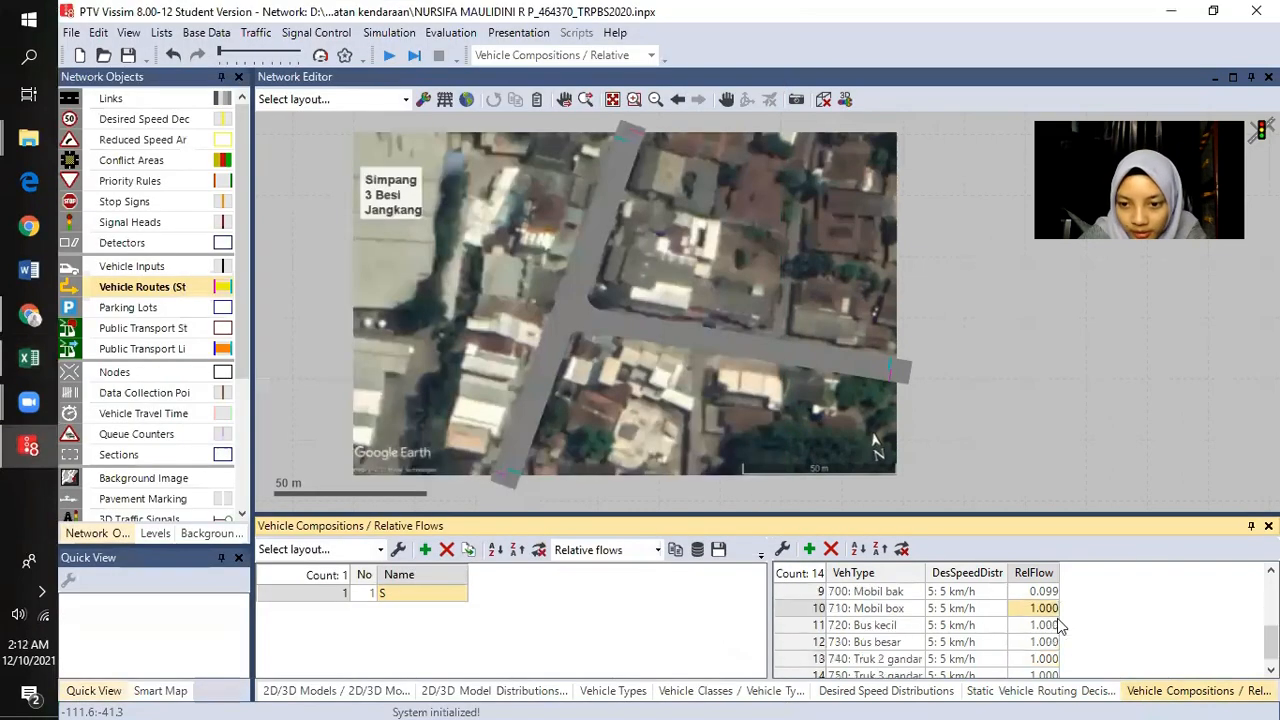
{"action": "type", "text": "0"}
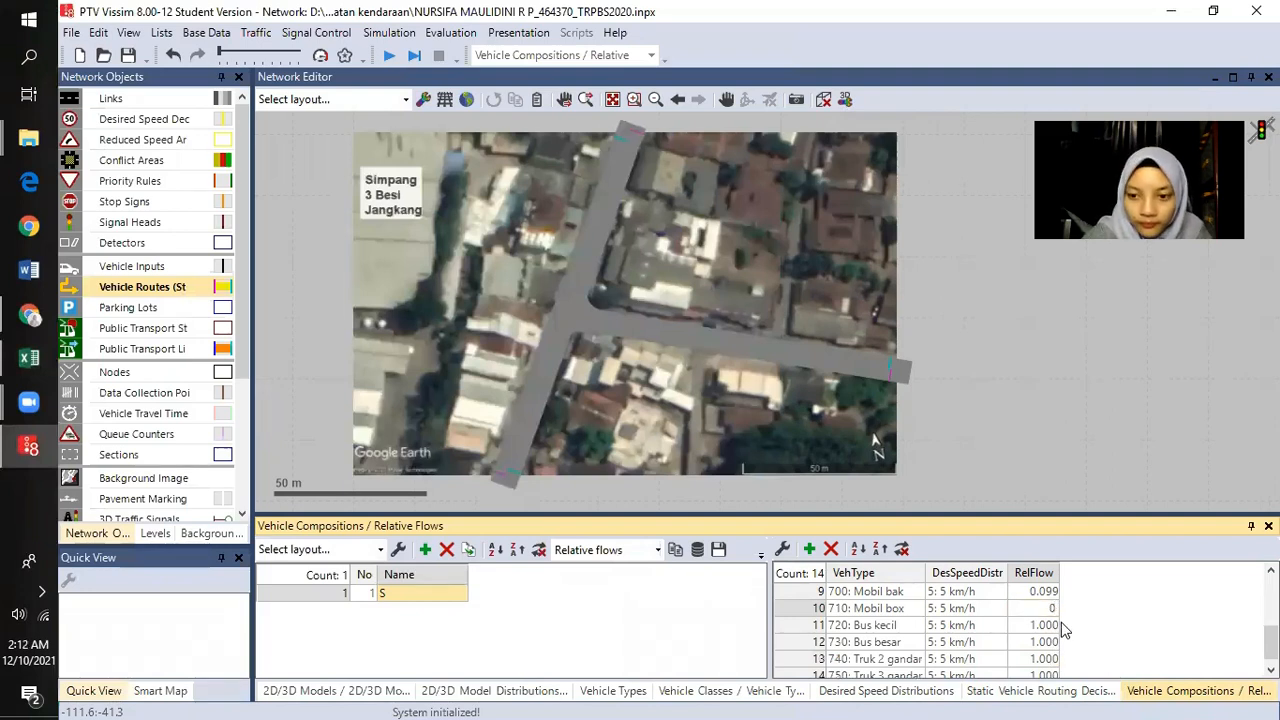
{"action": "left_click", "coordinate": [1063, 628]}
{"action": "type", "text": "0.00"}
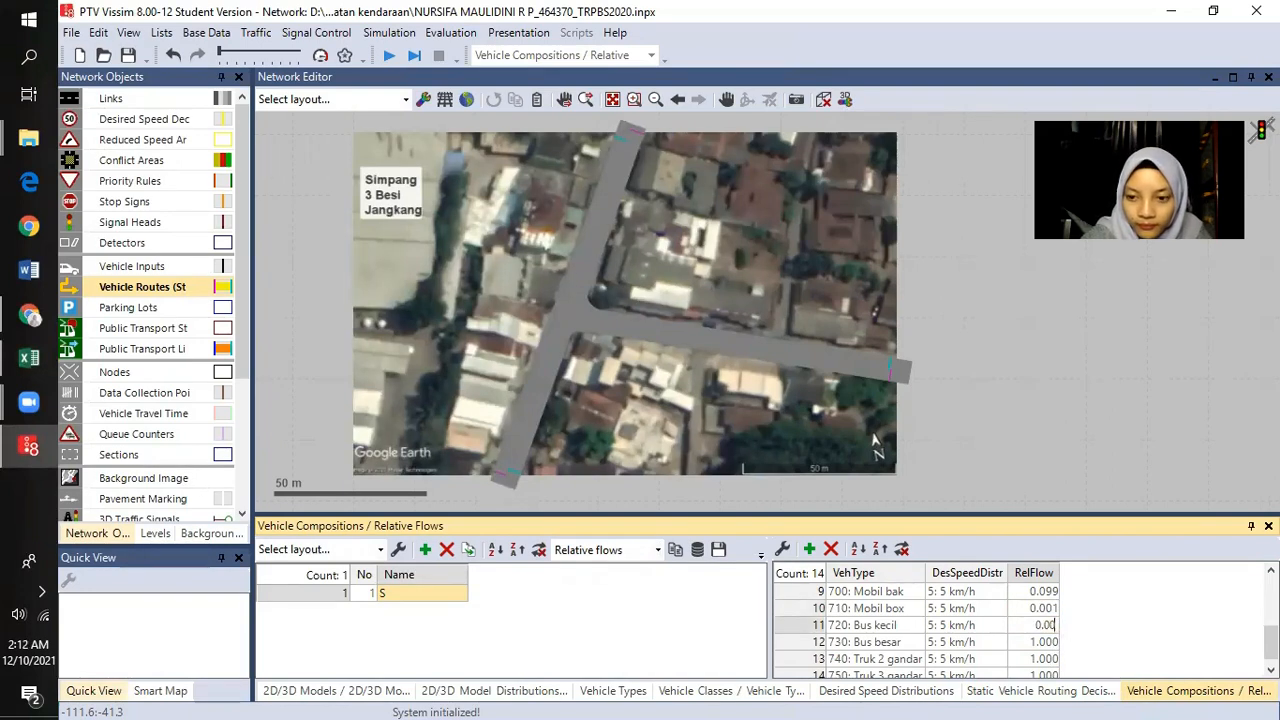
{"action": "type", "text": "1"}
{"action": "key", "text": "Return"}
{"action": "type", "text": "0.001"}
{"action": "key", "text": "Return"}
- Set the relative flows of 740: Truk 2 gandar and 750: Truk 3 gandar to 0.001
{"action": "key", "text": "Down"}
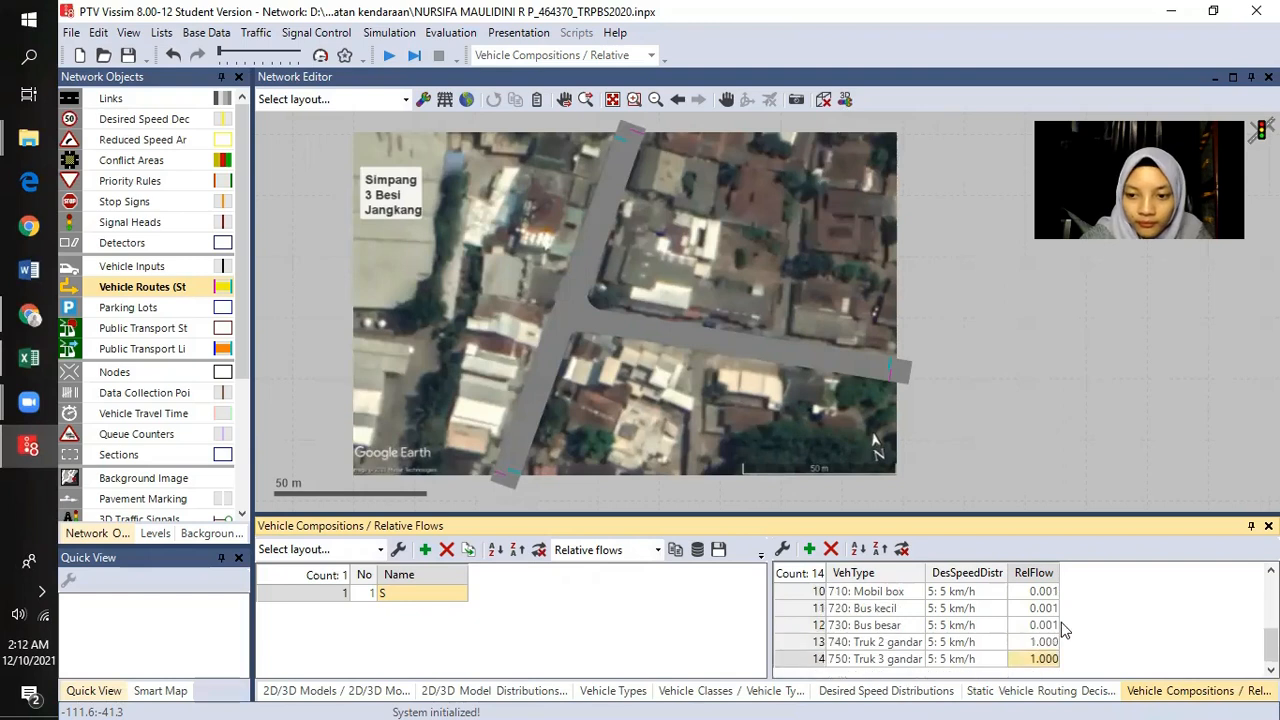
{"action": "key", "text": "Up"}
{"action": "type", "text": "0.001"}
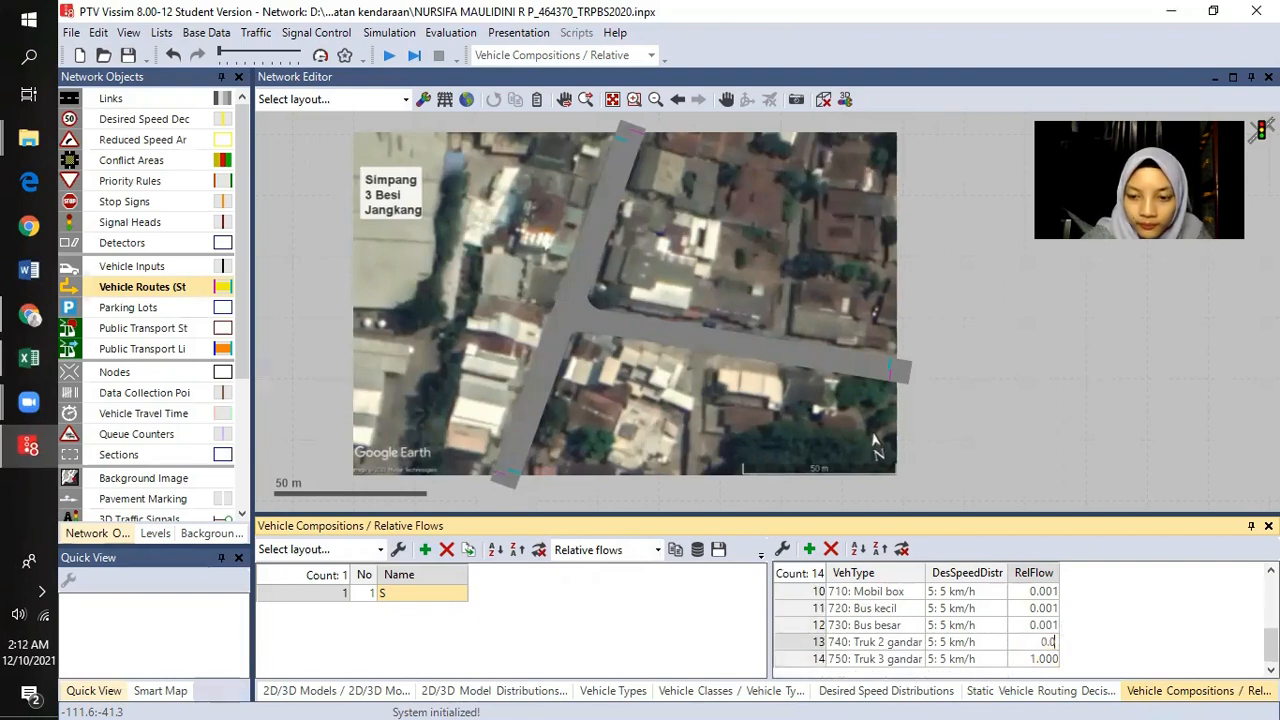
{"action": "key", "text": "Return"}
{"action": "type", "text": "0.001"}
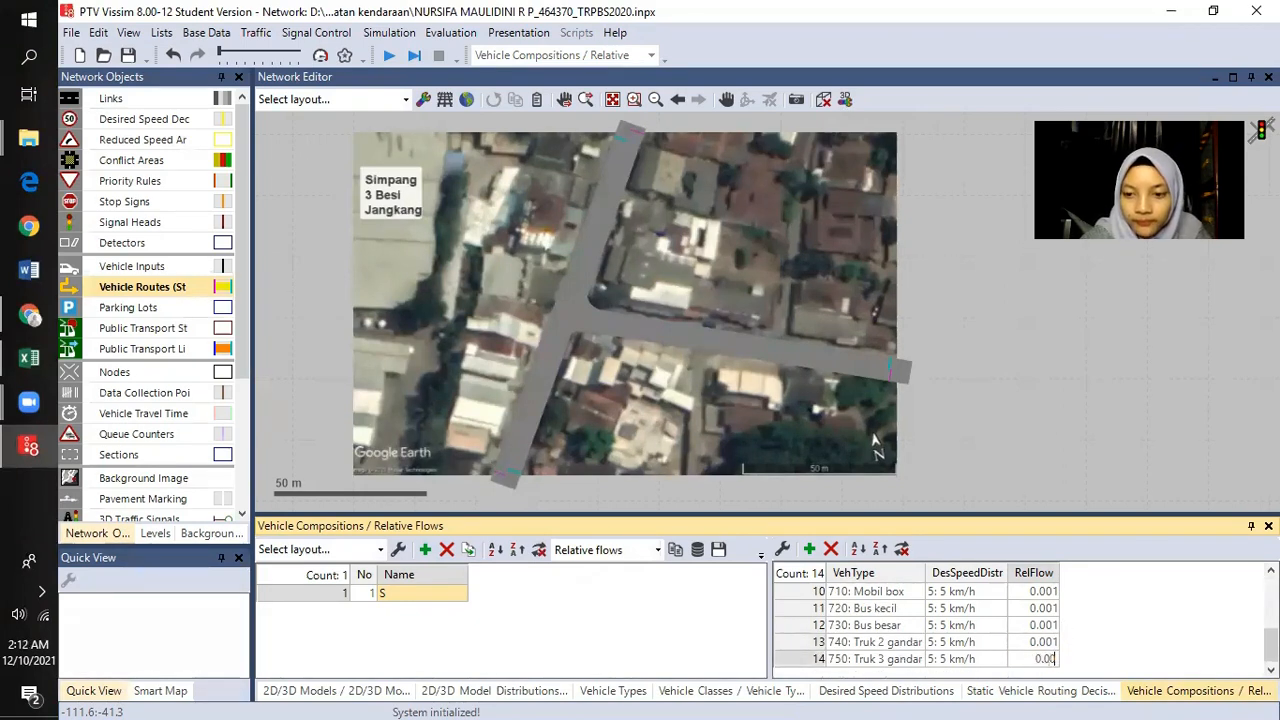
{"action": "key", "text": "Return"}
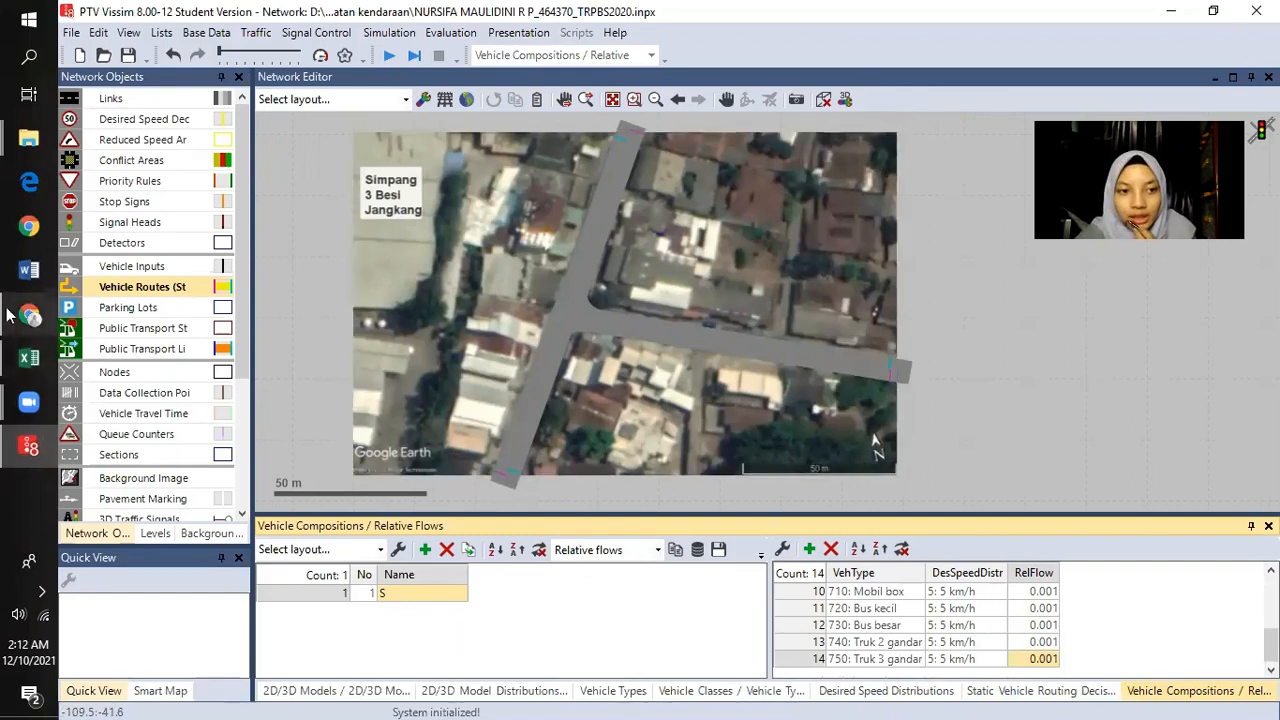
- Check the Utara and Timur composition tables in Excel and add a second vehicle composition in Vissim
{"action": "left_click", "coordinate": [29, 357]}
{"action": "left_click_drag", "start_coordinate": [658, 697], "coordinate": [593, 697]}
{"action": "scroll", "coordinate": [445, 567], "scroll_direction": "down", "scroll_amount": 4}
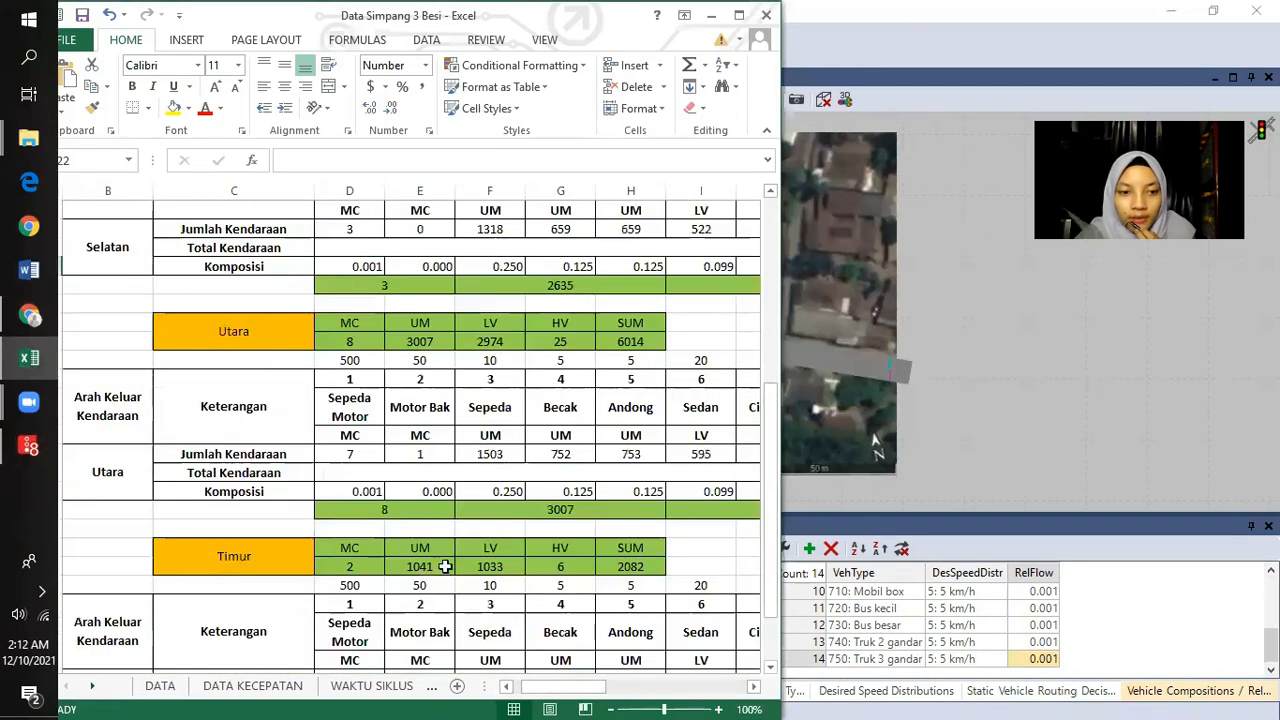
{"action": "scroll", "coordinate": [134, 522], "scroll_direction": "down", "scroll_amount": 3}
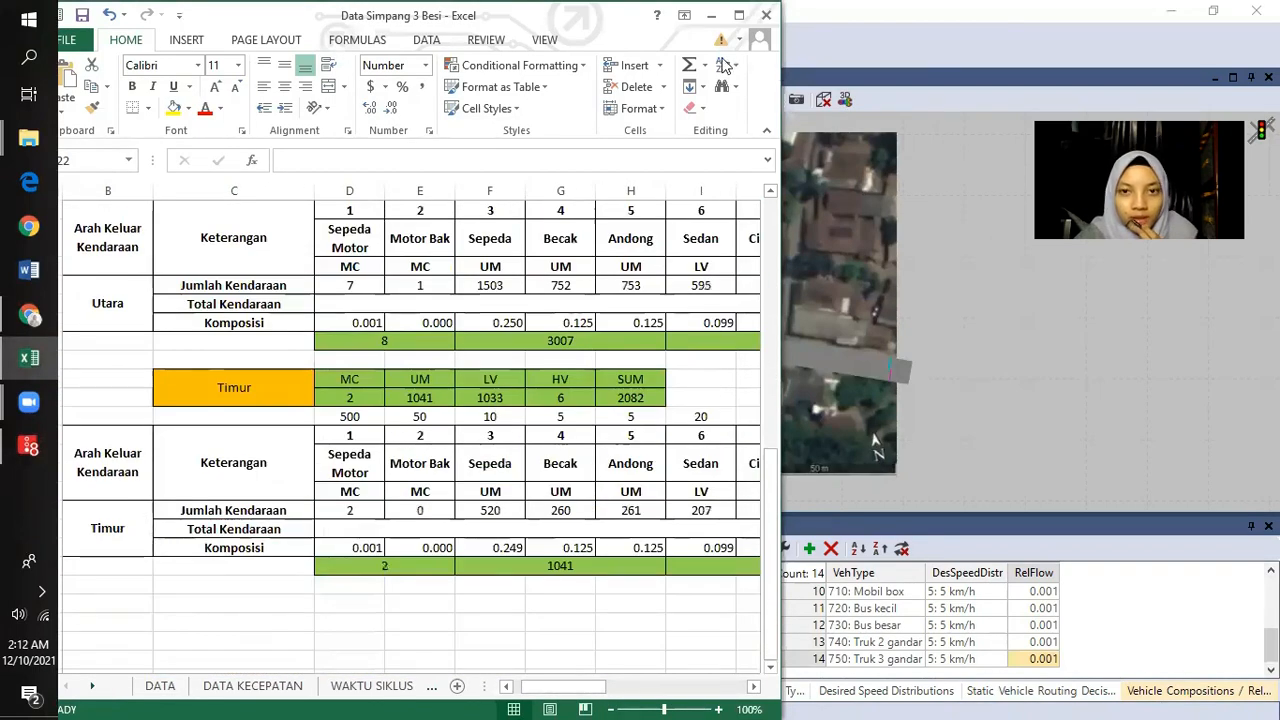
{"action": "left_click", "coordinate": [988, 344]}
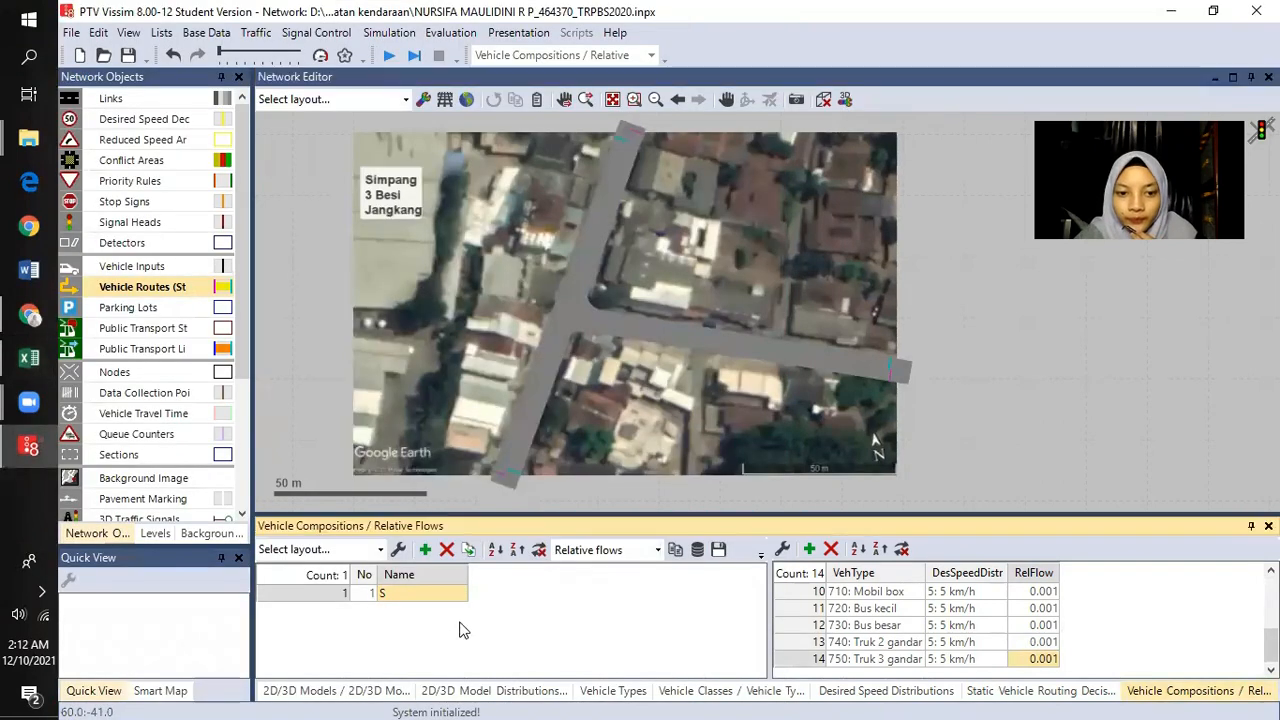
{"action": "left_click", "coordinate": [425, 549]}
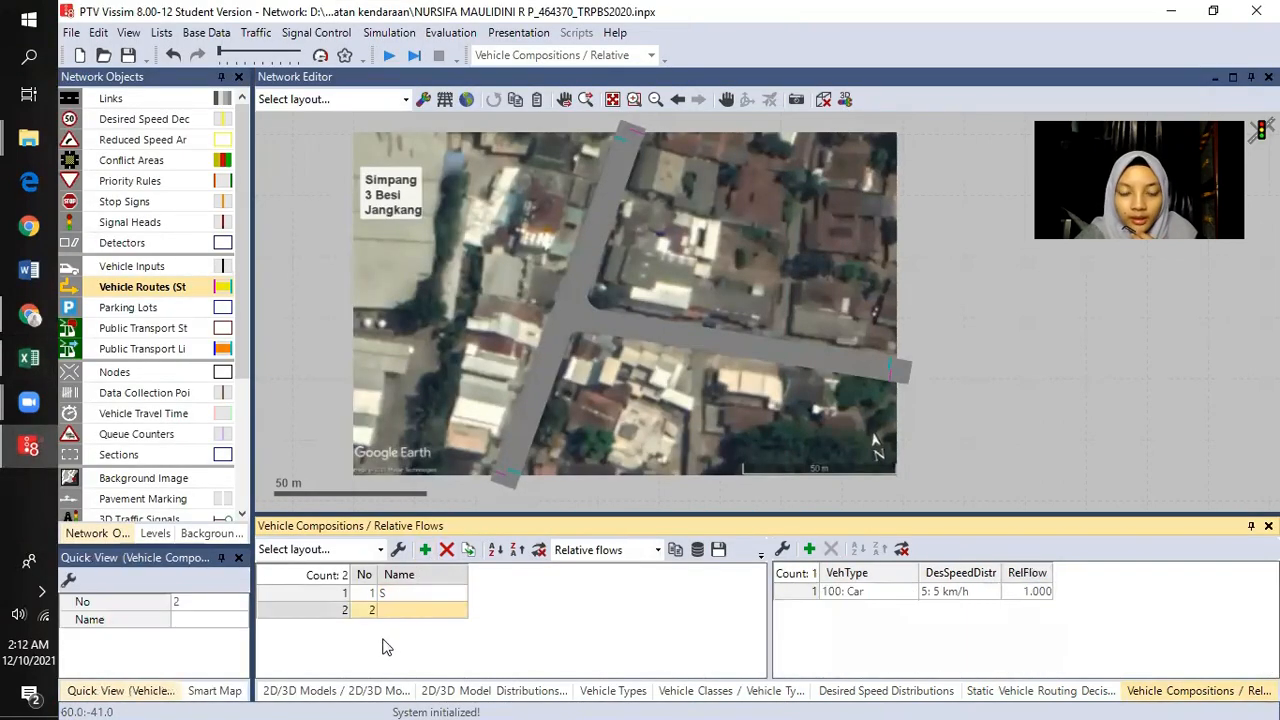
- Name the second vehicle composition U, then add a third vehicle composition named T
{"action": "left_click", "coordinate": [412, 610]}
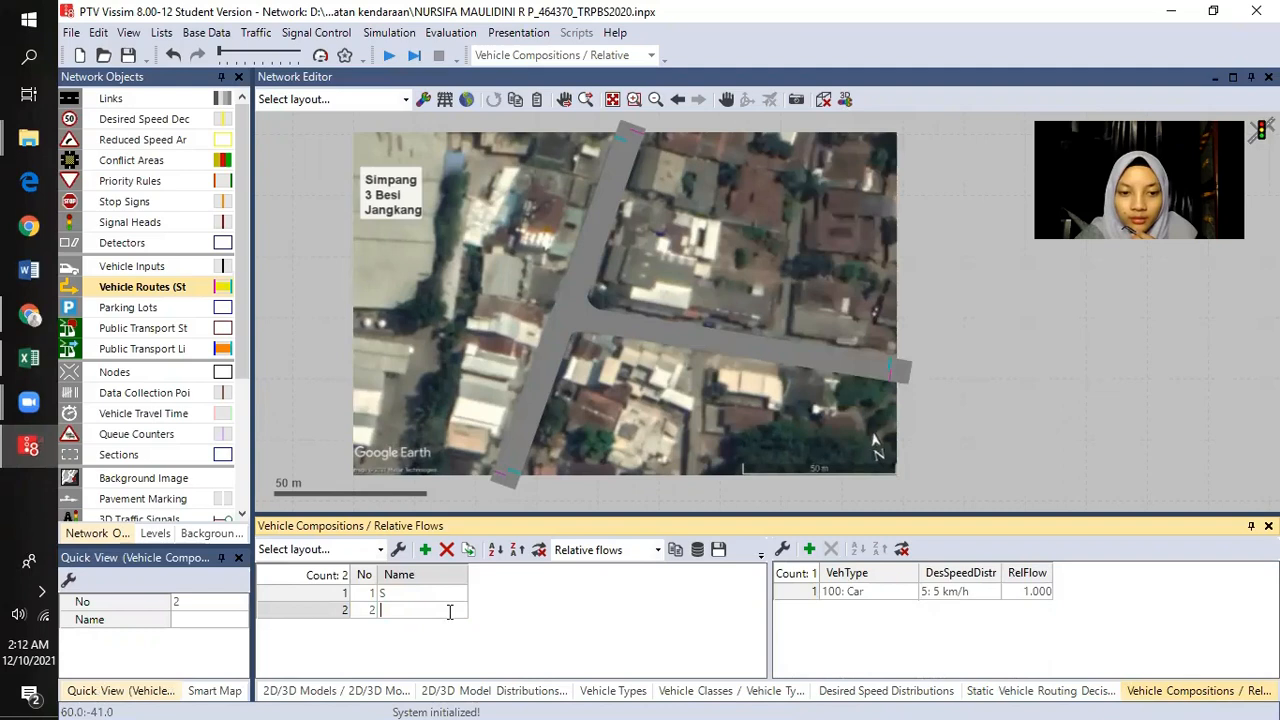
{"action": "key", "text": "Return"}
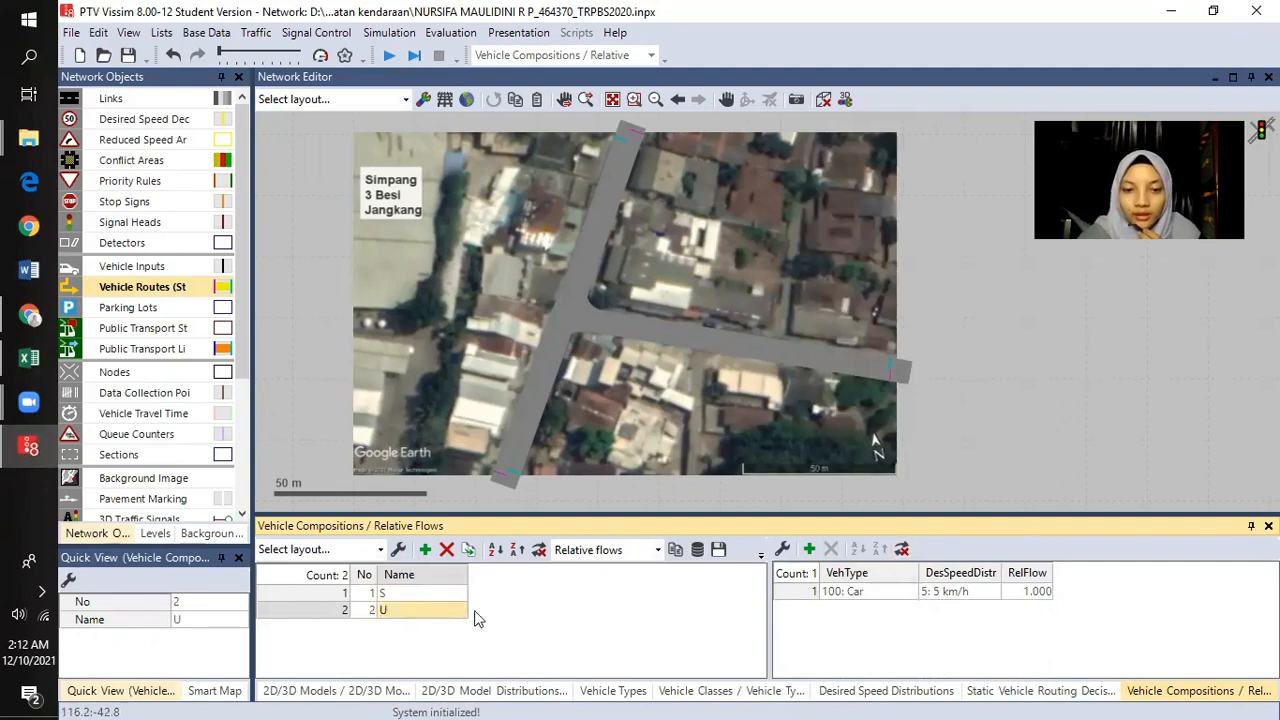
{"action": "left_click", "coordinate": [425, 549]}
{"action": "left_click", "coordinate": [408, 627]}
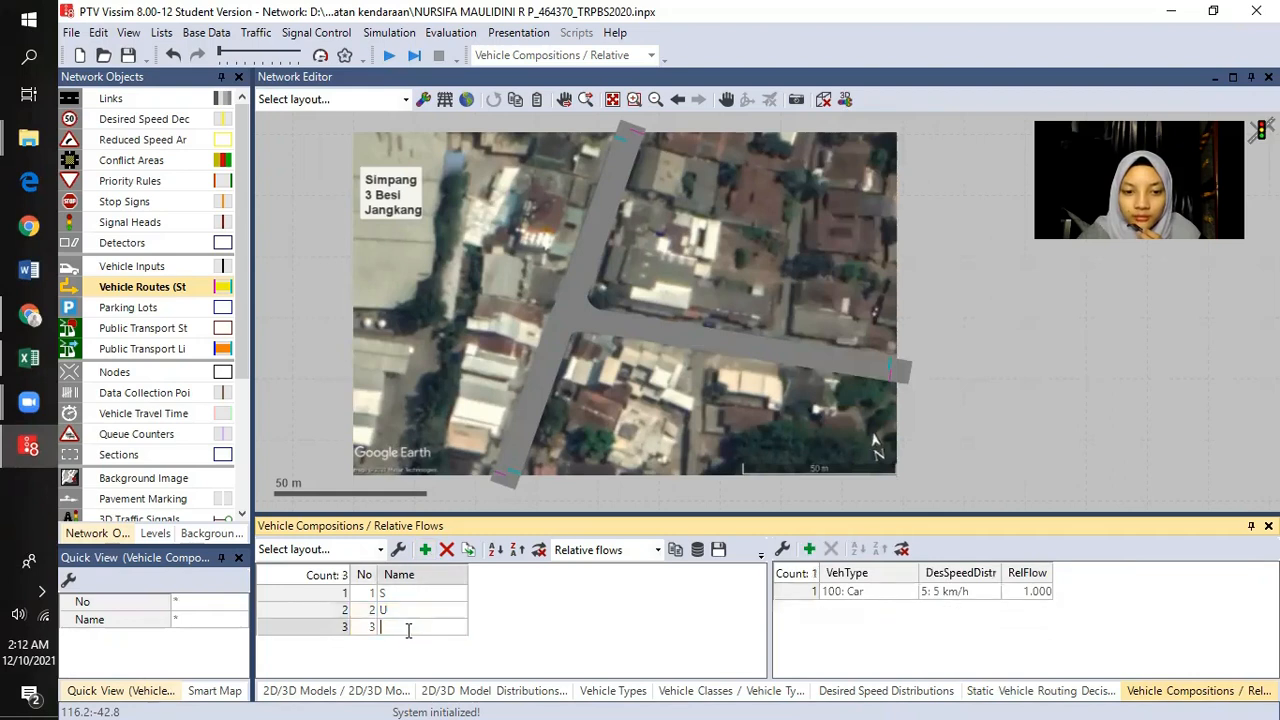
{"action": "type", "text": "T"}
{"action": "key", "text": "Return"}
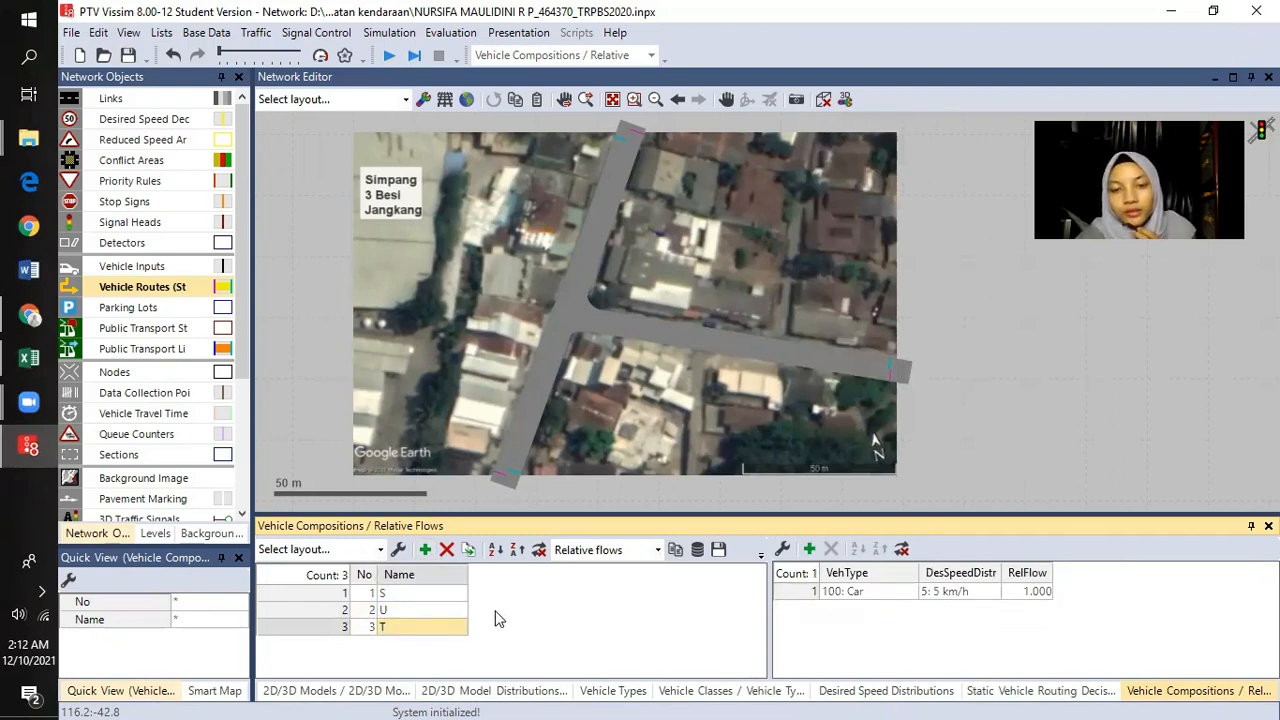
- Examine the vehicle types, speed distributions and relative flows of compositions S, U and T, widening the vehicle type column
{"action": "left_click", "coordinate": [402, 611]}
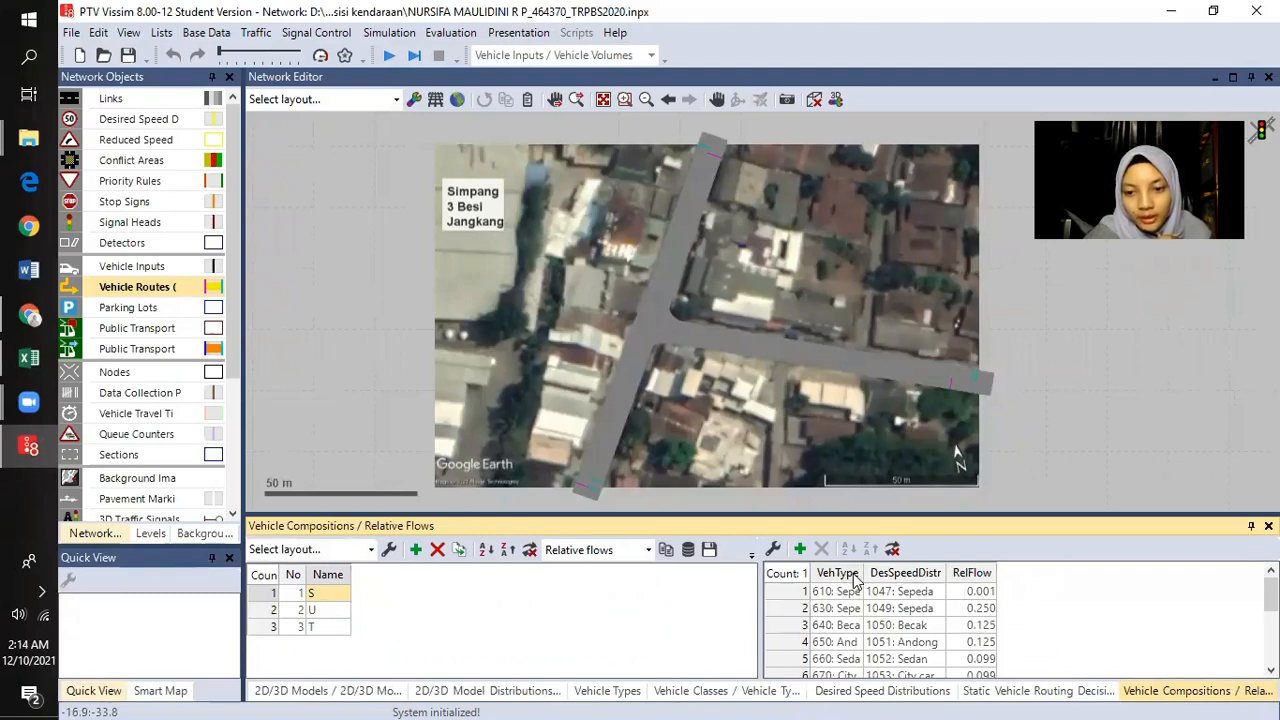
{"action": "left_click_drag", "start_coordinate": [866, 572], "coordinate": [906, 572]}
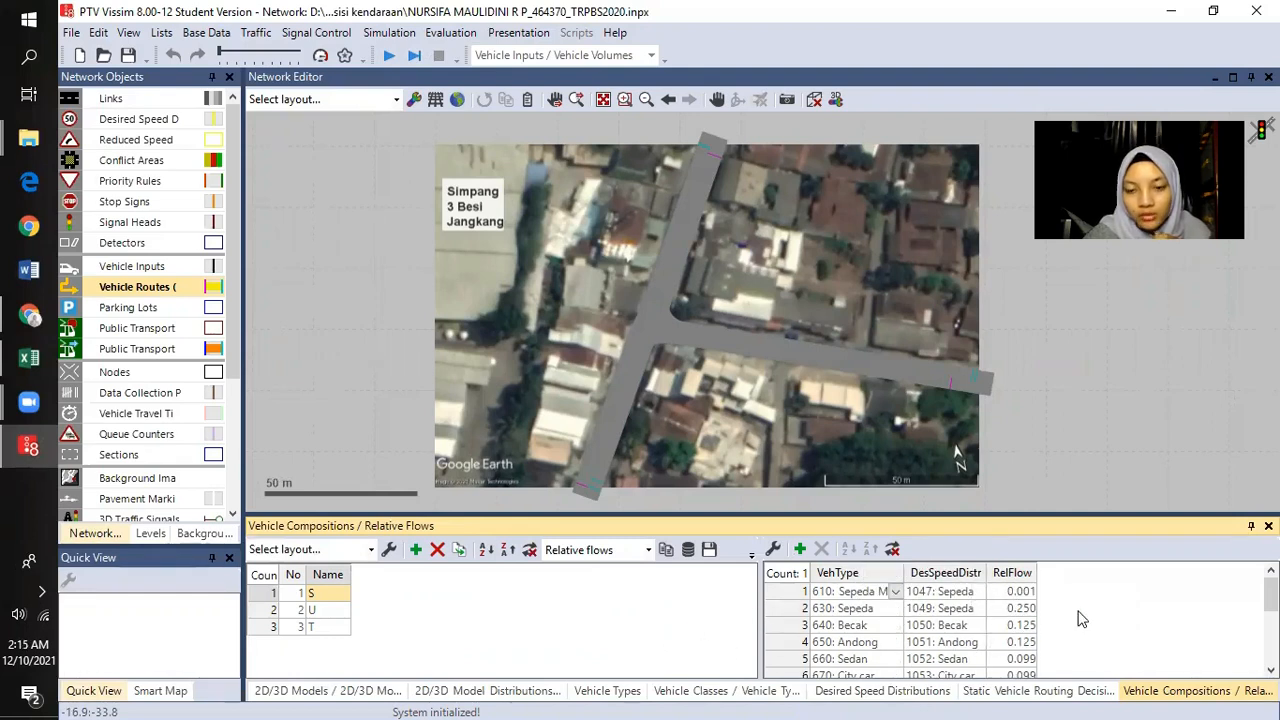
{"action": "scroll", "coordinate": [1080, 619], "scroll_direction": "down", "scroll_amount": 3}
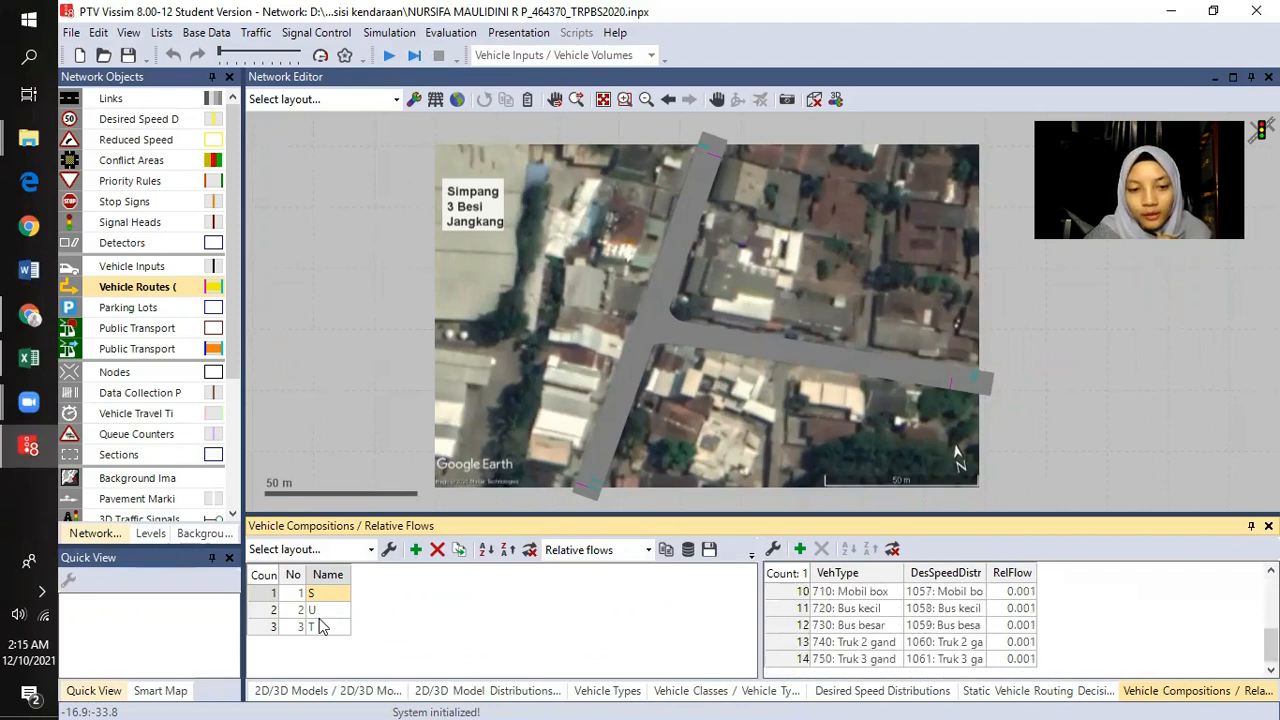
{"action": "left_click", "coordinate": [323, 612]}
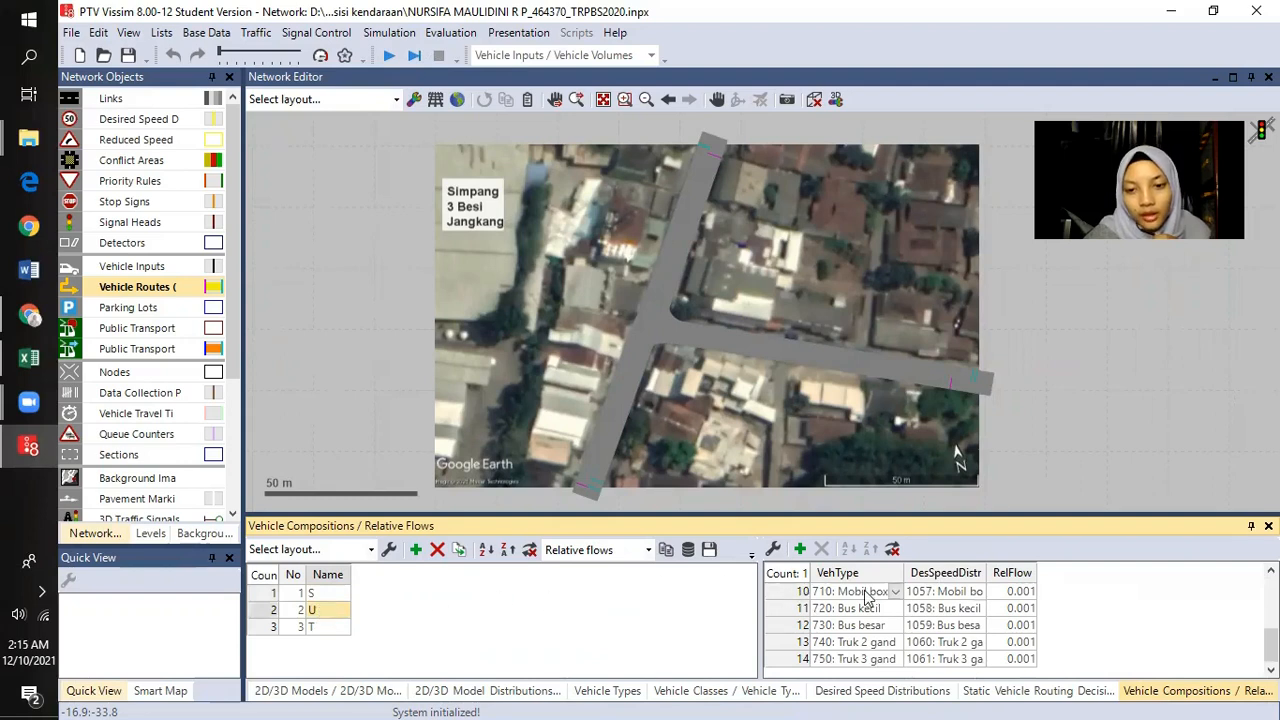
{"action": "scroll", "coordinate": [950, 638], "scroll_direction": "up", "scroll_amount": 3}
{"action": "scroll", "coordinate": [1097, 605], "scroll_direction": "down", "scroll_amount": 3}
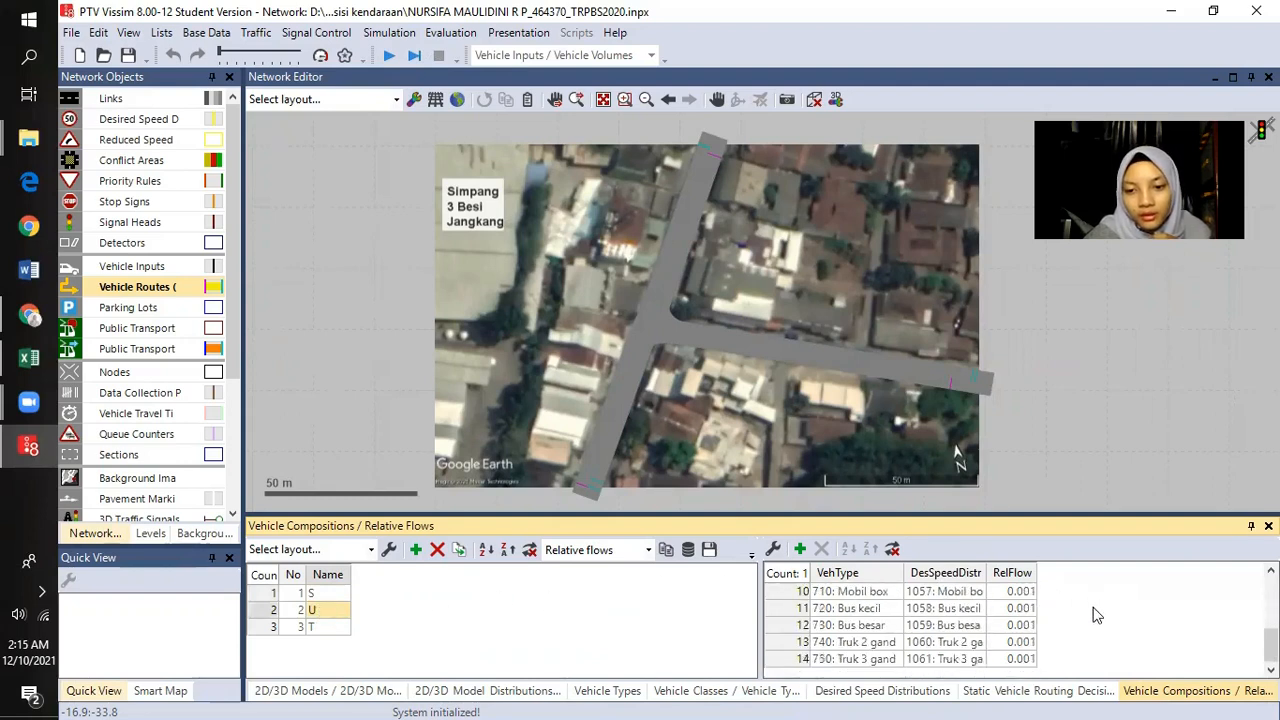
{"action": "left_click", "coordinate": [327, 626]}
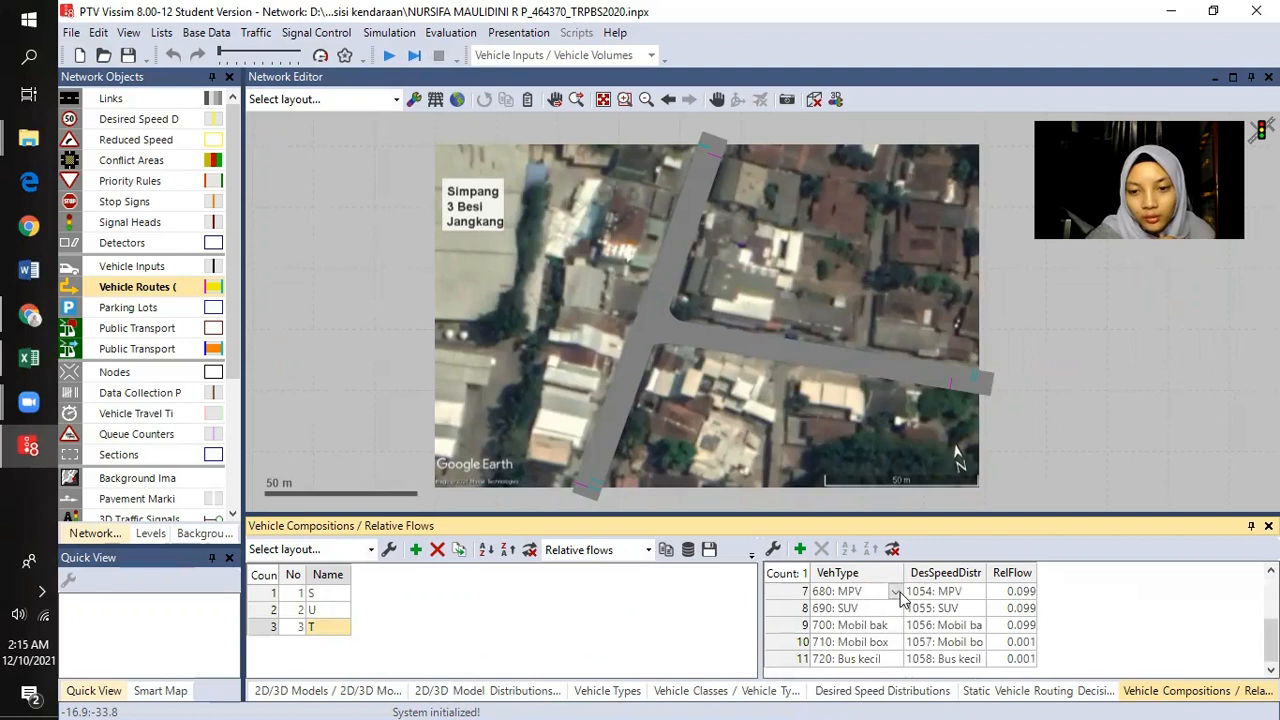
{"action": "scroll", "coordinate": [900, 607], "scroll_direction": "up", "scroll_amount": 3}
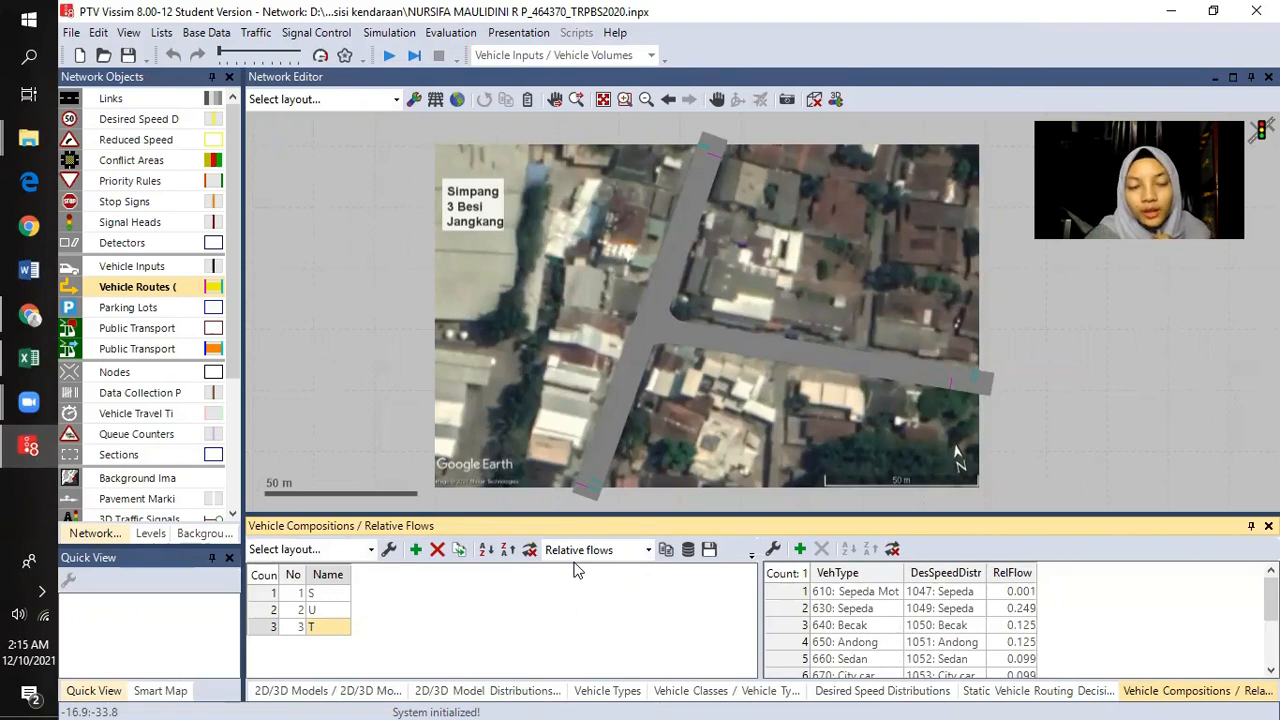
- Switch to the Data Simpang 3 Besi workbook in Excel, widen its window and examine the total vehicles for Selatan
{"action": "left_click", "coordinate": [29, 357]}
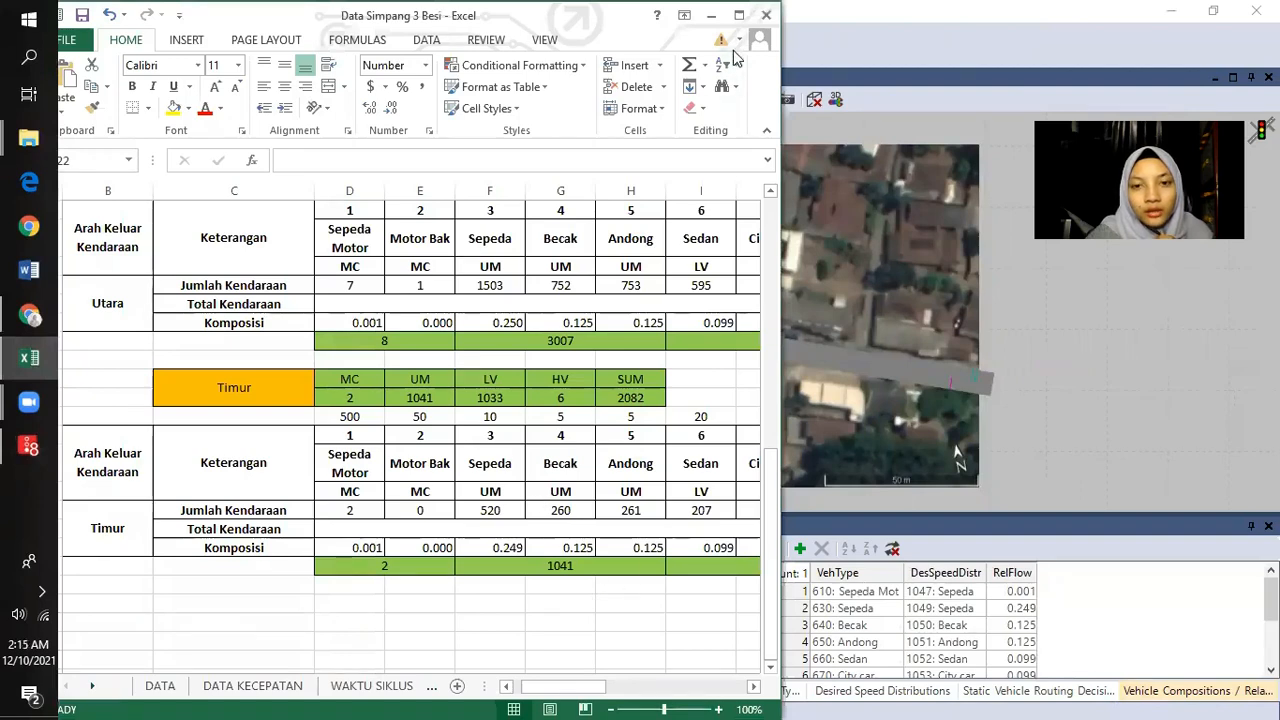
{"action": "left_click", "coordinate": [783, 367]}
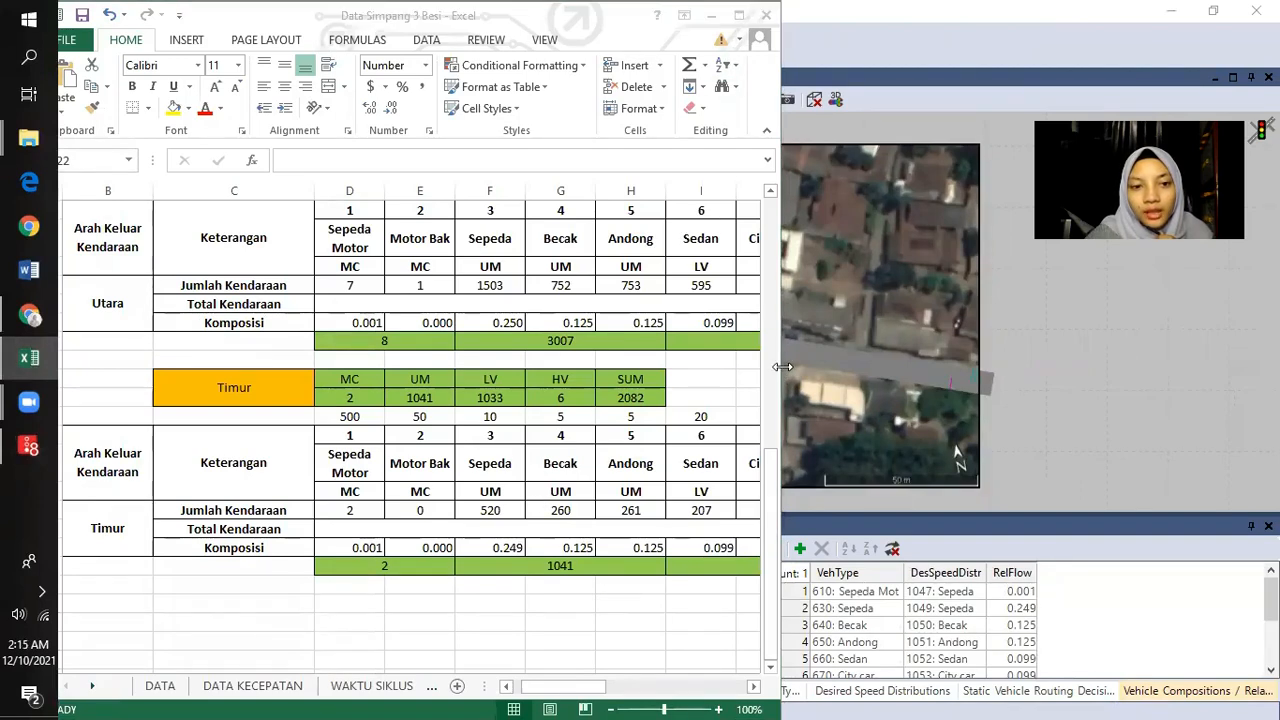
{"action": "left_click_drag", "start_coordinate": [783, 367], "coordinate": [1022, 367]}
{"action": "scroll", "coordinate": [440, 465], "scroll_direction": "up", "scroll_amount": 6}
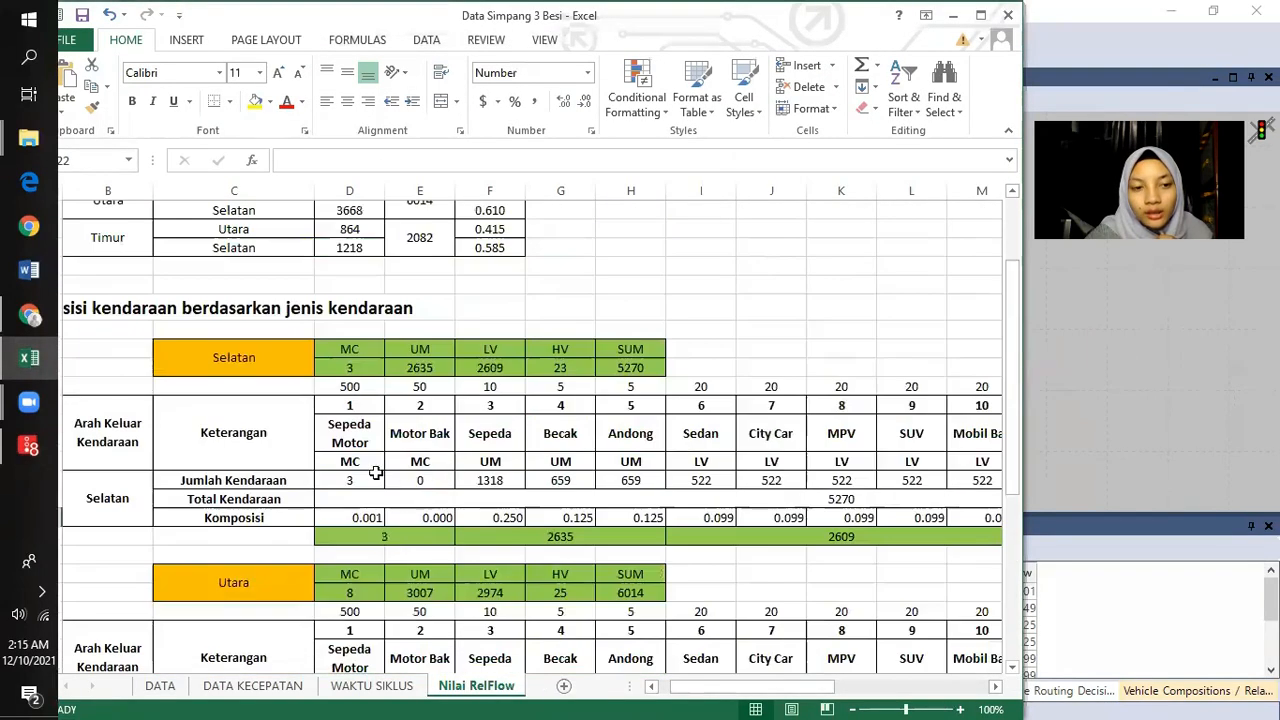
{"action": "scroll", "coordinate": [375, 473], "scroll_direction": "down", "scroll_amount": 1}
{"action": "left_click", "coordinate": [286, 446]}
{"action": "left_click", "coordinate": [830, 441]}
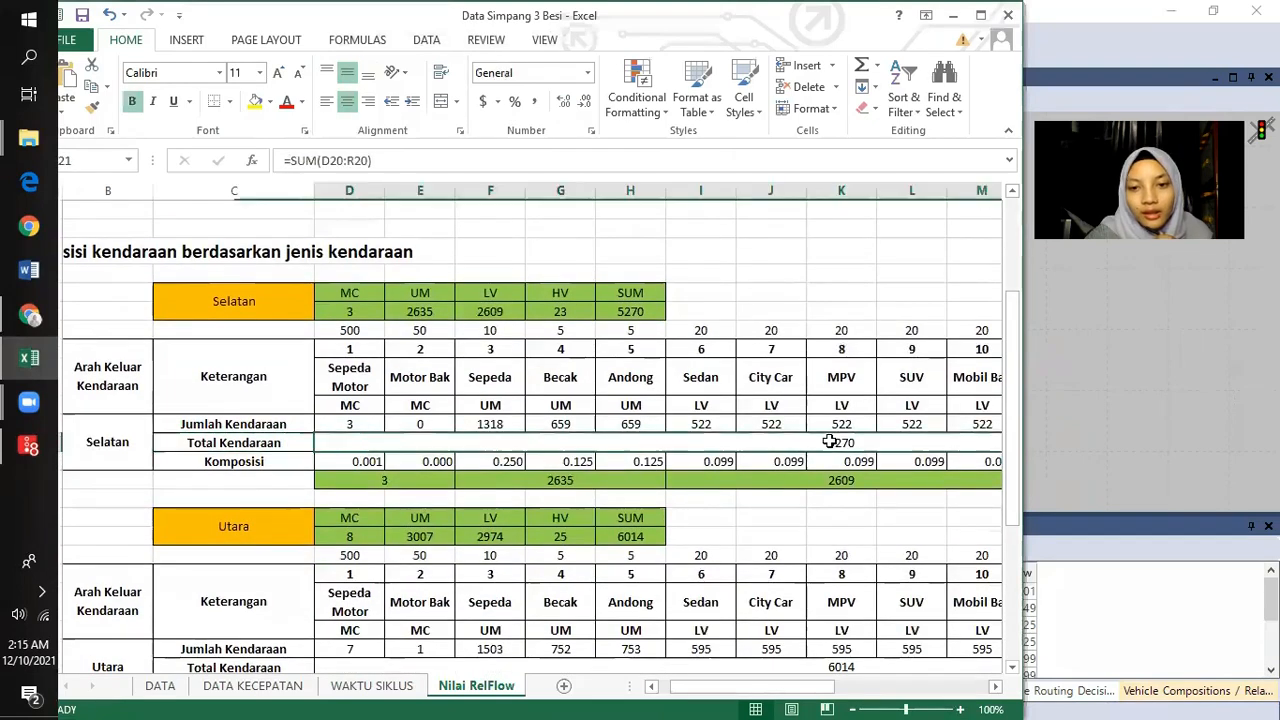
{"action": "left_click", "coordinate": [131, 442]}
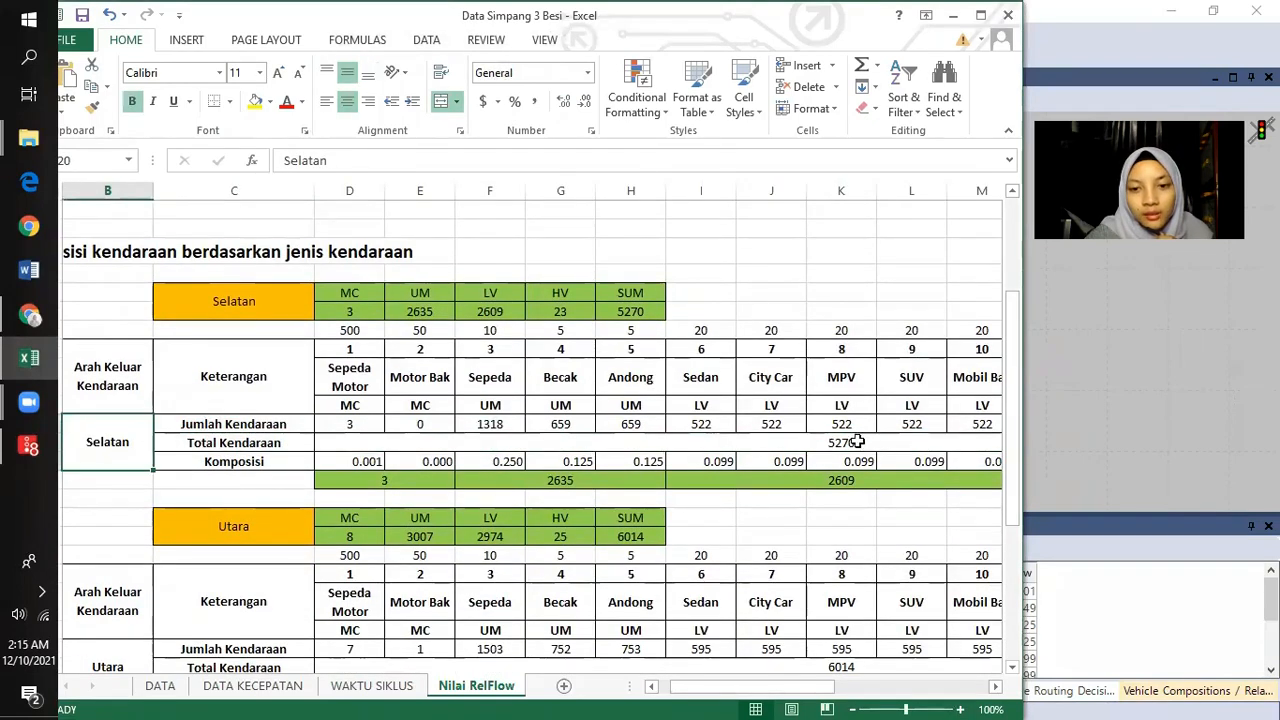
- Examine the total vehicles for Utara and Timur in the Nilai RelFlow sheet, then return to PTV Vissim
{"action": "scroll", "coordinate": [500, 460], "scroll_direction": "down", "scroll_amount": 4}
{"action": "left_click", "coordinate": [117, 417]}
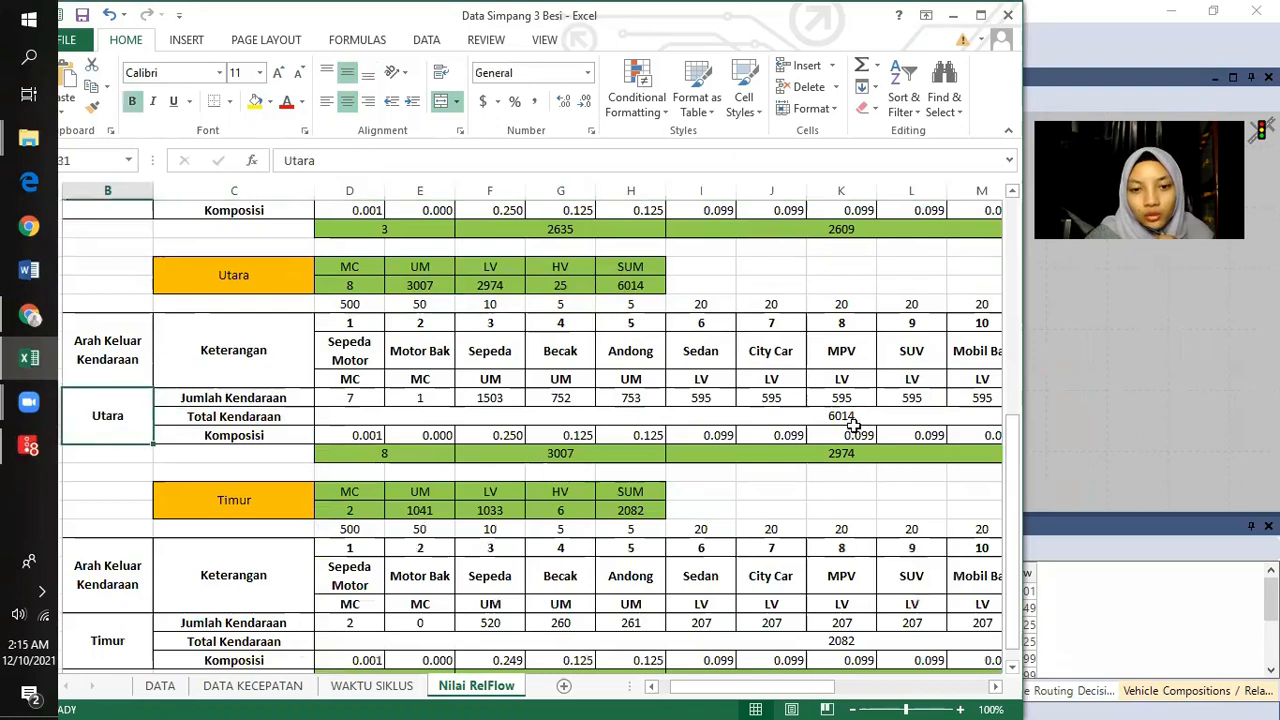
{"action": "left_click", "coordinate": [845, 416]}
{"action": "scroll", "coordinate": [465, 557], "scroll_direction": "down", "scroll_amount": 1}
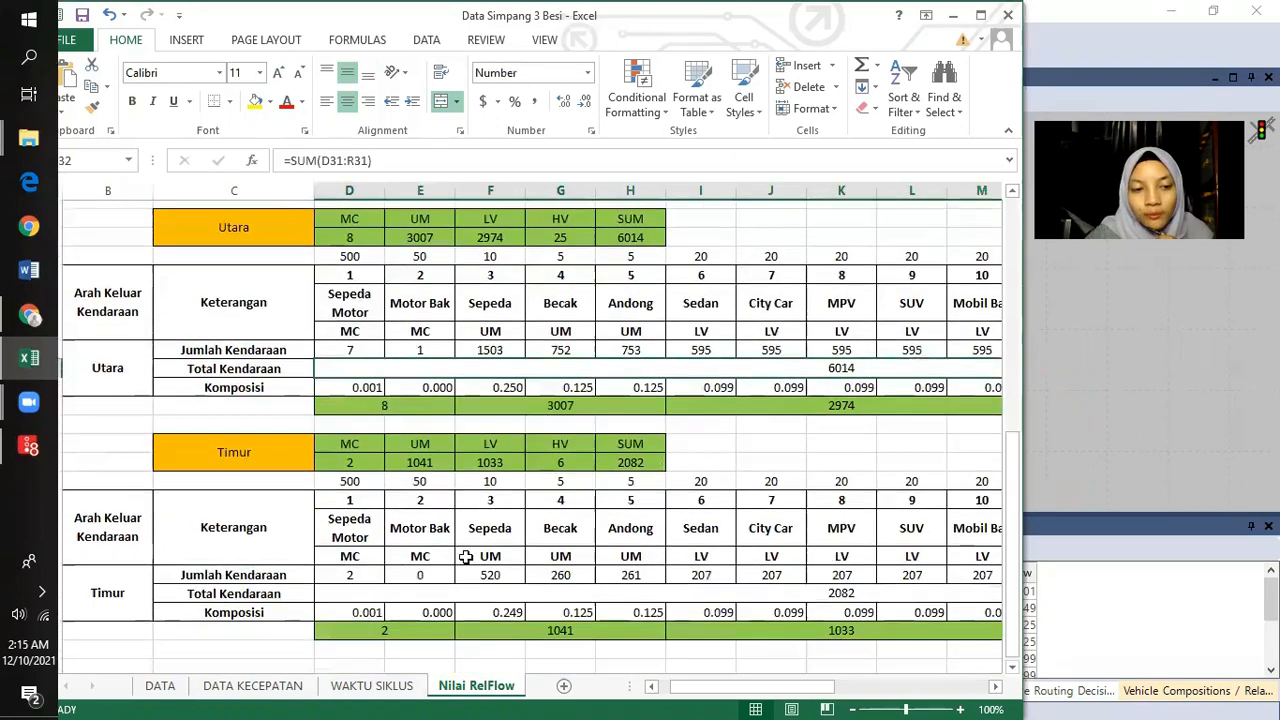
{"action": "left_click", "coordinate": [108, 585]}
{"action": "left_click", "coordinate": [836, 586]}
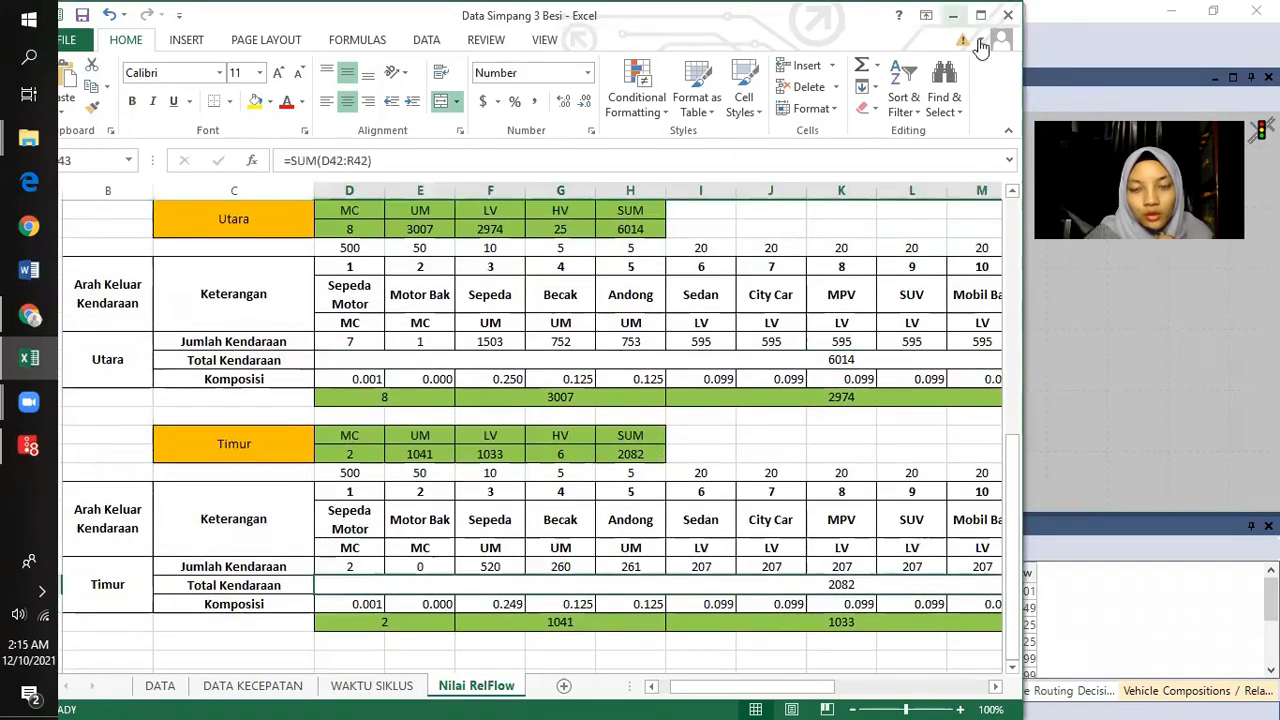
{"action": "left_click", "coordinate": [953, 15]}
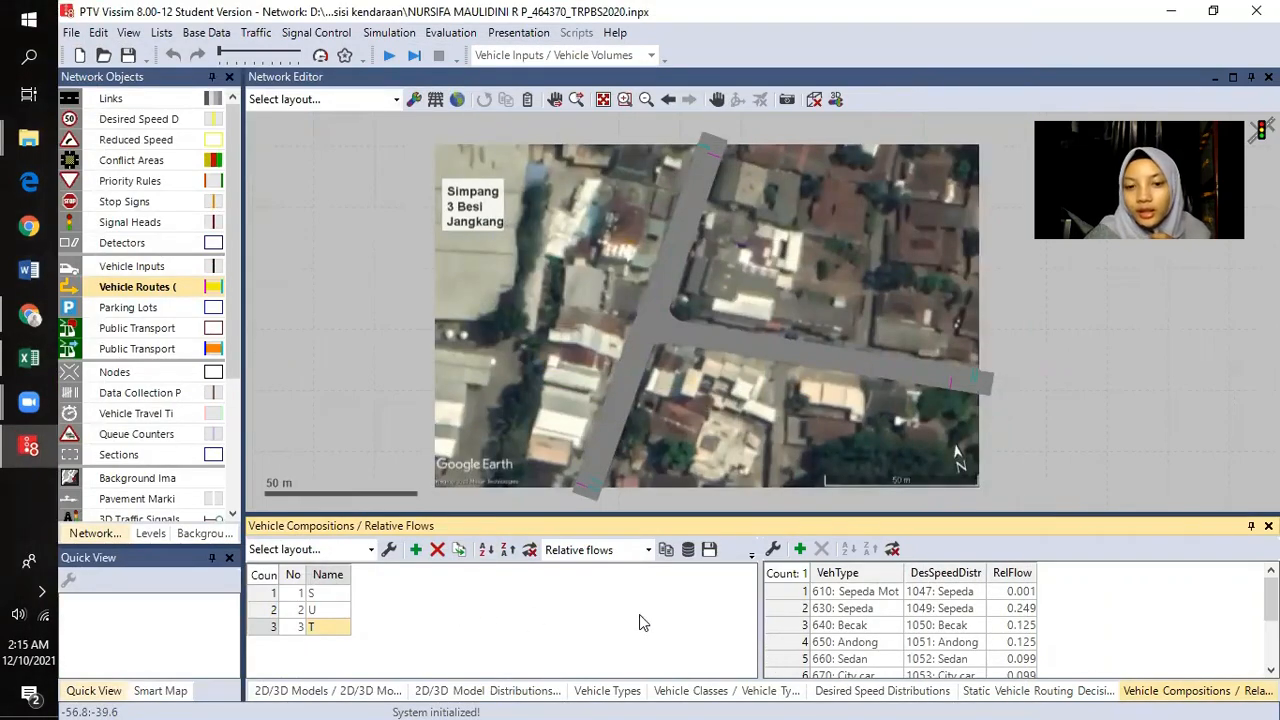
- Add a new vehicle input on the Jalan Kaliurang Selatan link that leads into the junction from the south
{"action": "left_click", "coordinate": [153, 186]}
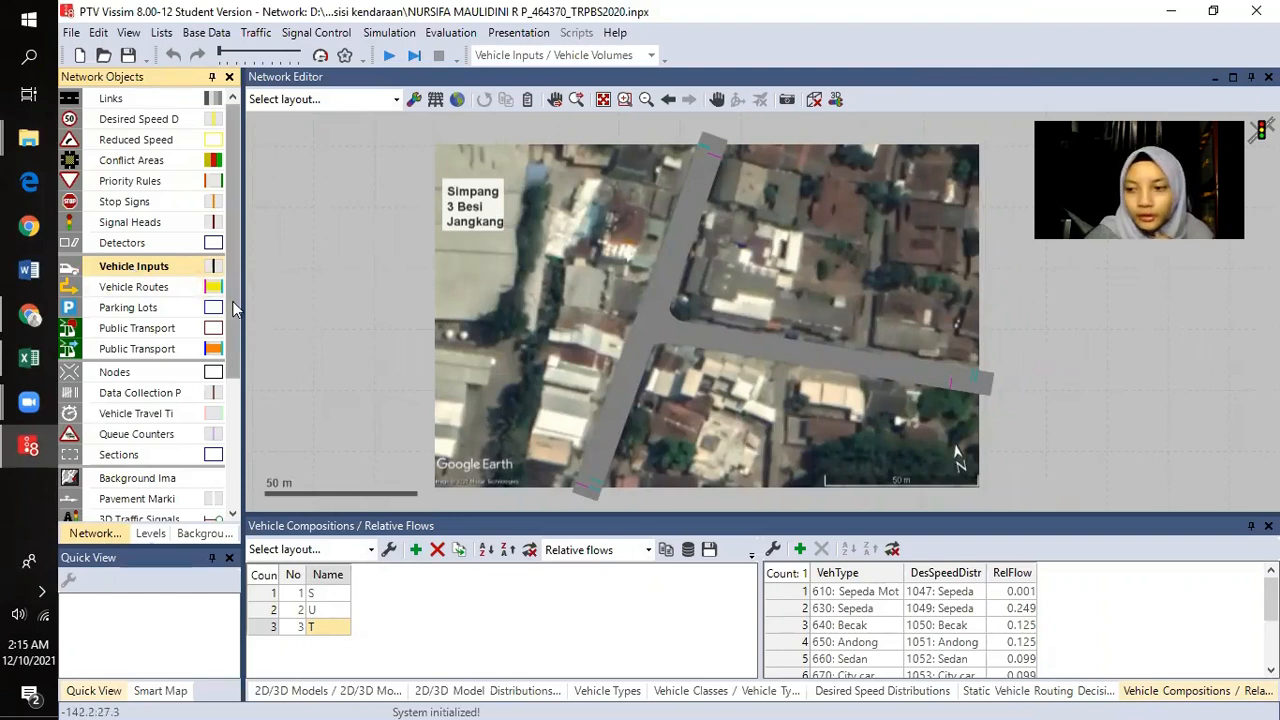
{"action": "left_click_drag", "start_coordinate": [551, 383], "coordinate": [609, 353]}
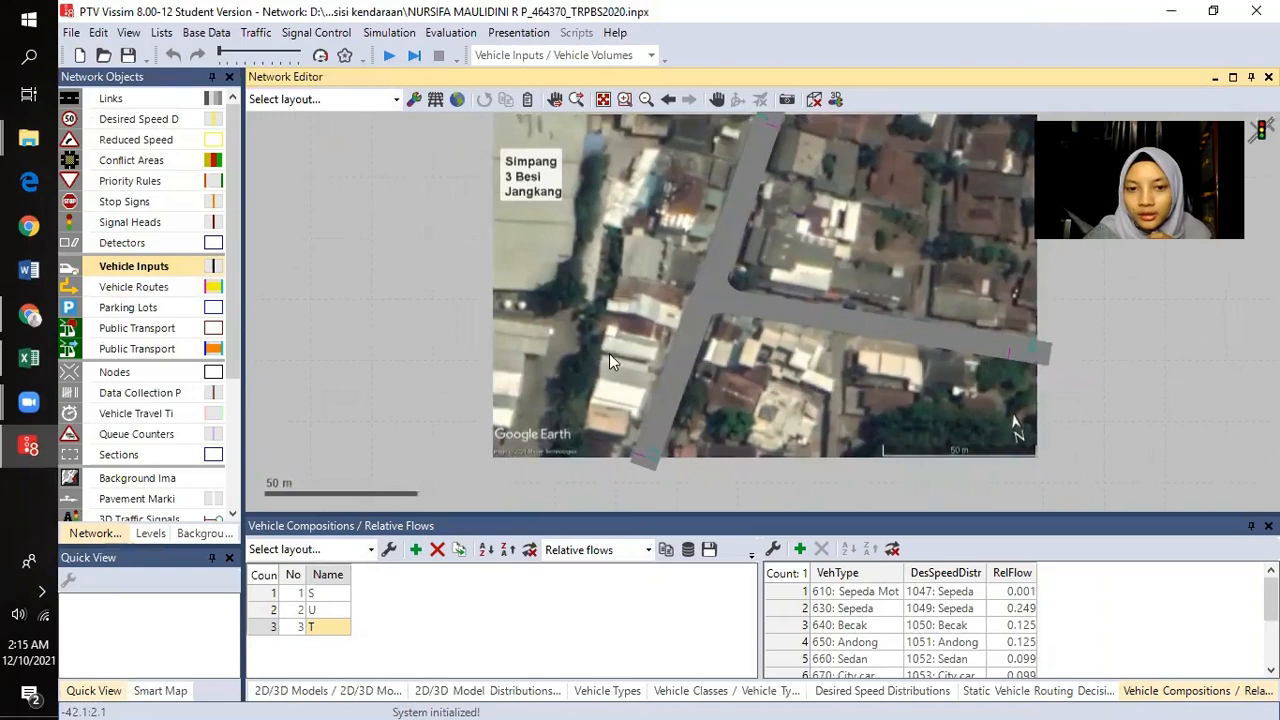
{"action": "left_click_drag", "start_coordinate": [706, 378], "coordinate": [691, 346]}
{"action": "scroll", "coordinate": [660, 374], "scroll_direction": "up", "scroll_amount": 2}
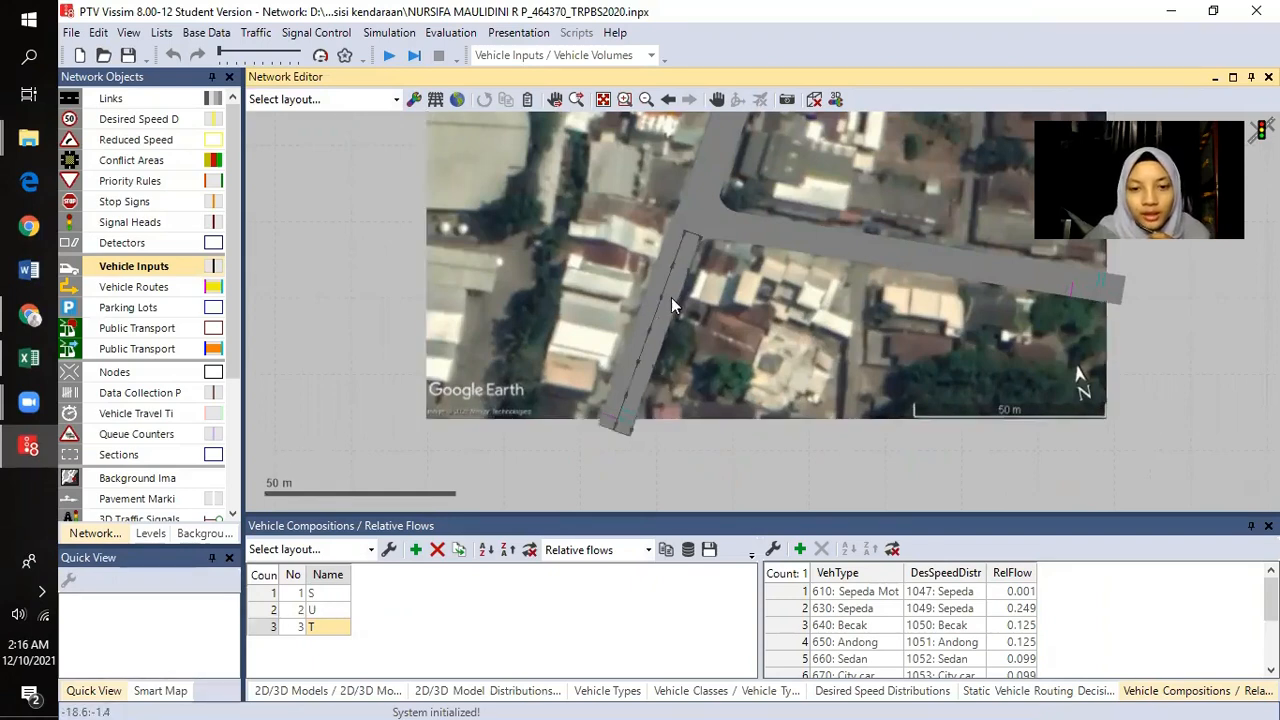
{"action": "left_click_drag", "start_coordinate": [648, 320], "coordinate": [598, 352]}
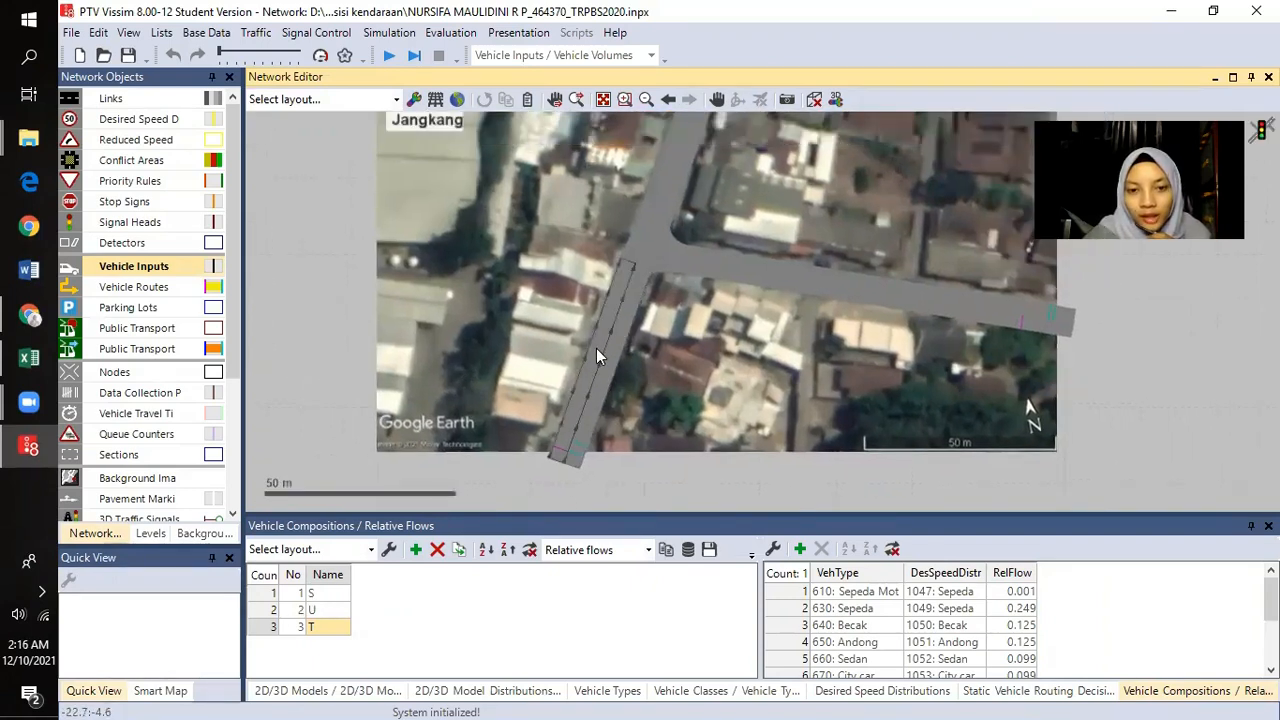
{"action": "scroll", "coordinate": [596, 348], "scroll_direction": "up", "scroll_amount": 1}
{"action": "left_click", "coordinate": [598, 348]}
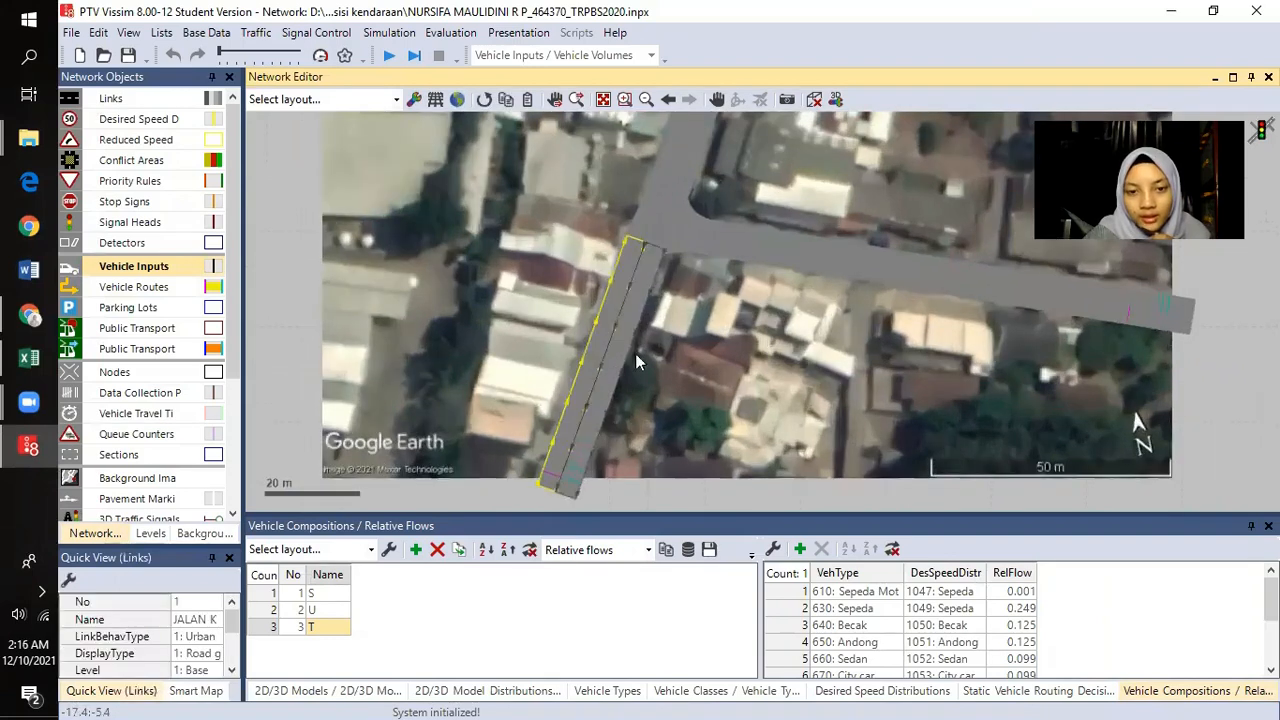
{"action": "scroll", "coordinate": [543, 368], "scroll_direction": "up", "scroll_amount": 1}
{"action": "right_click", "coordinate": [543, 371]}
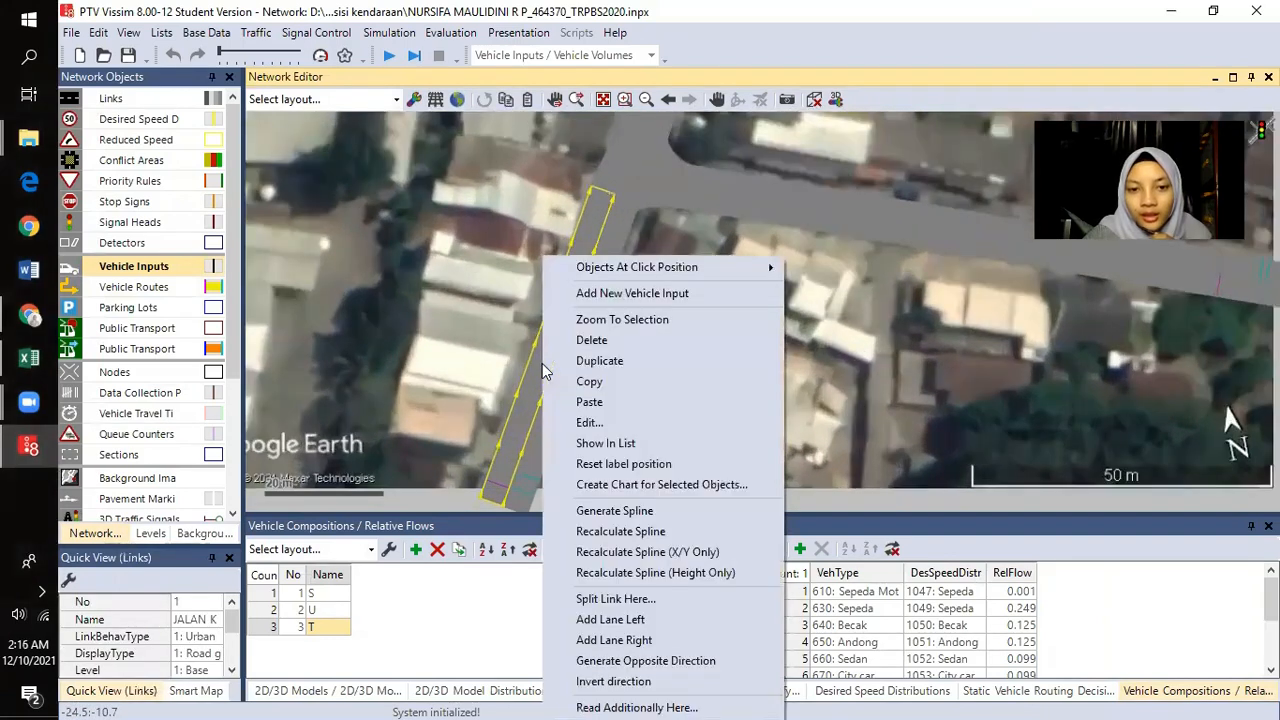
{"action": "left_click", "coordinate": [600, 294]}
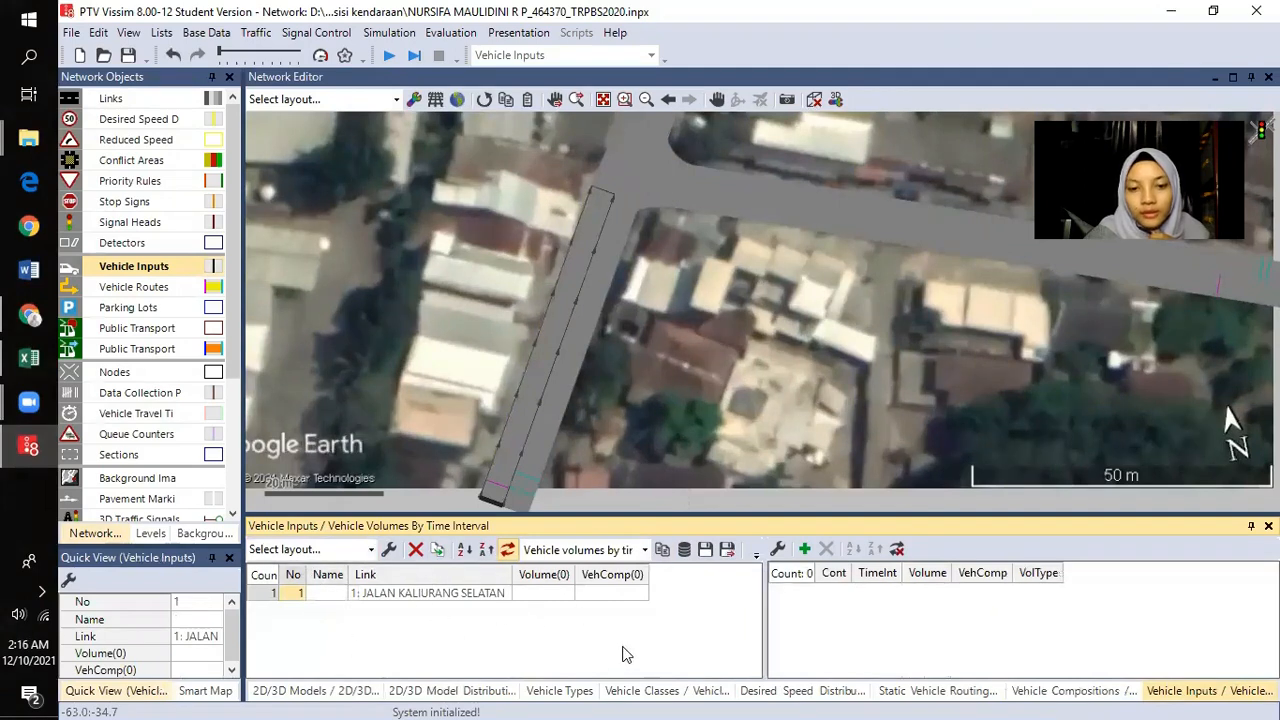
- Look up the Selatan vehicle total in the Excel workbook and set the Jalan Kaliurang Selatan input's volume to 5270
{"action": "left_click", "coordinate": [548, 593]}
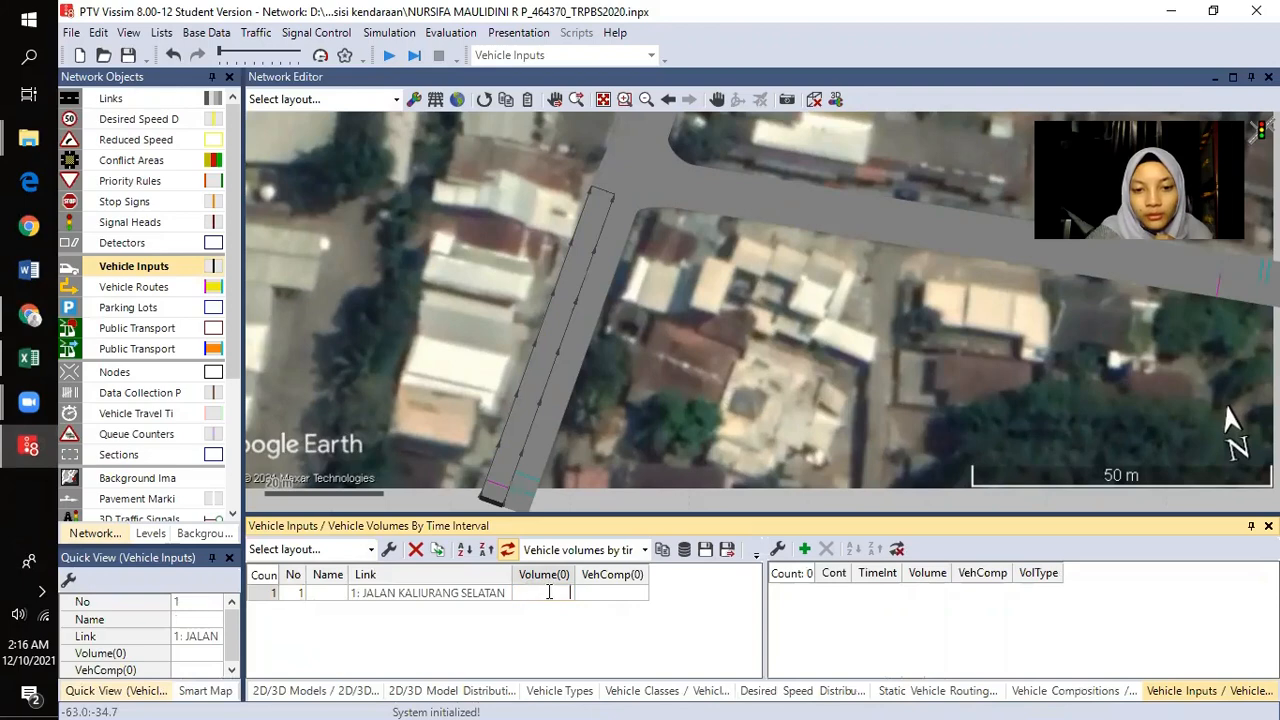
{"action": "left_click", "coordinate": [29, 357]}
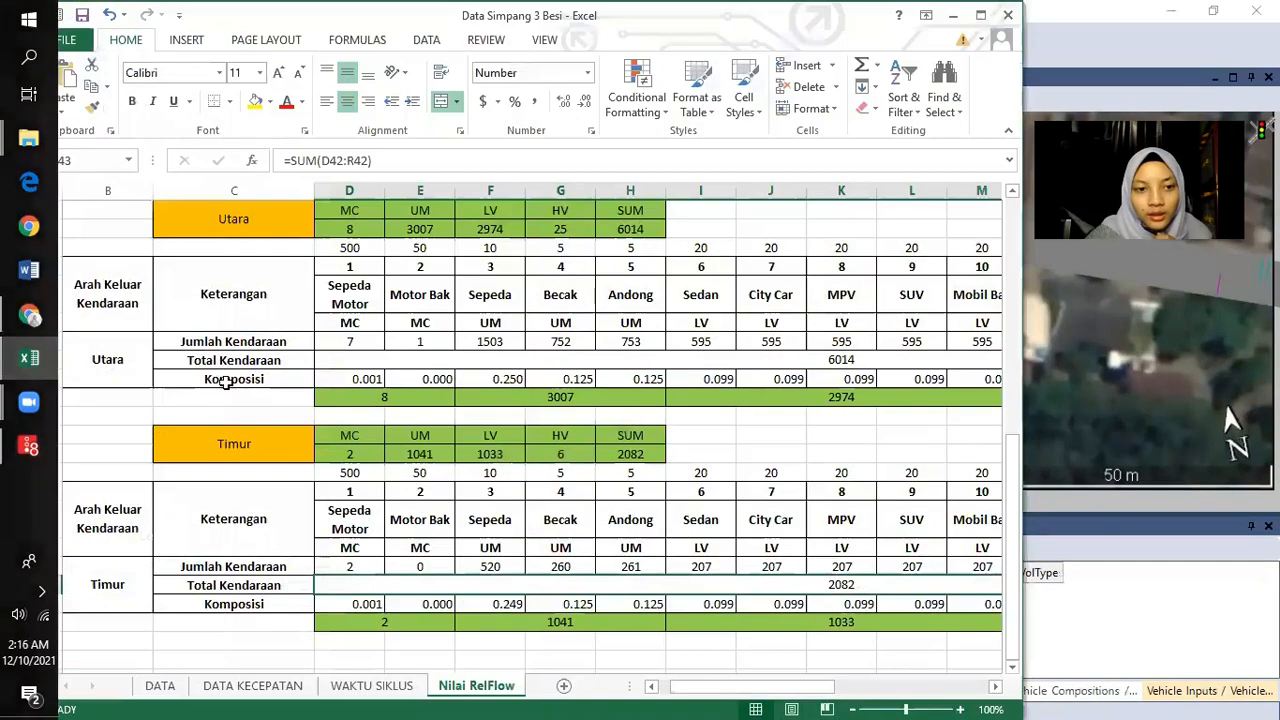
{"action": "scroll", "coordinate": [227, 383], "scroll_direction": "up", "scroll_amount": 4}
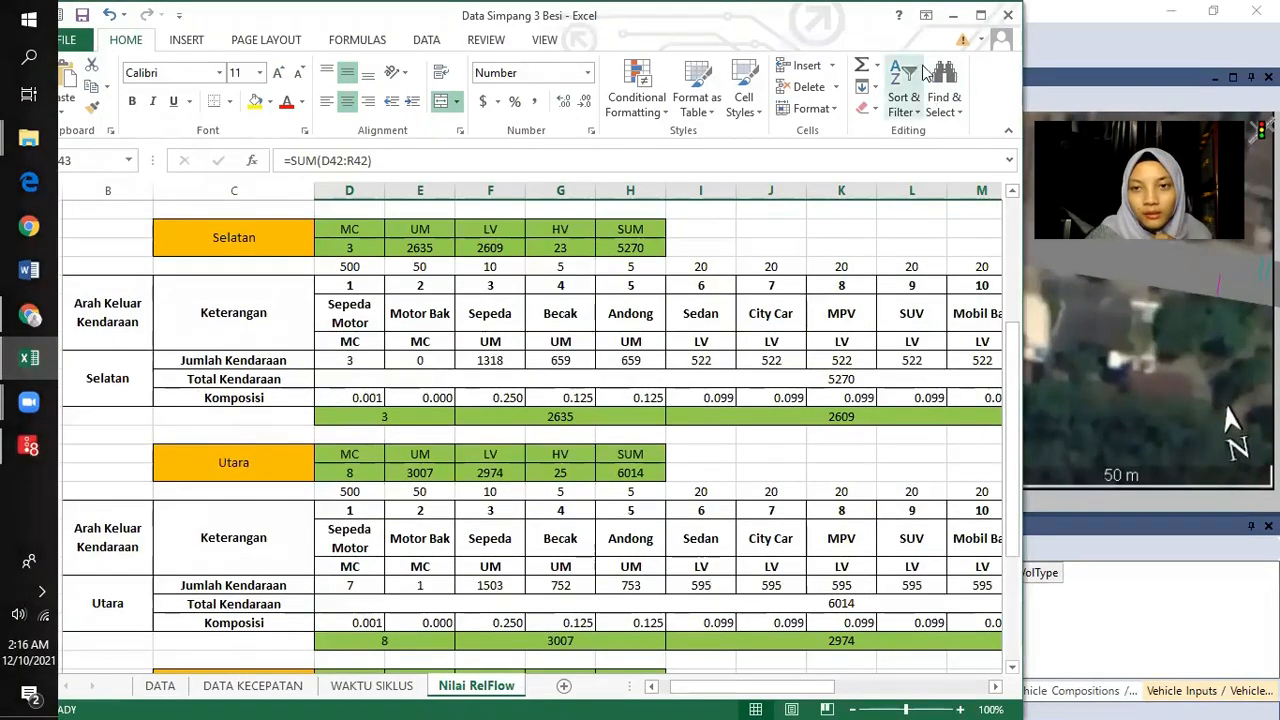
{"action": "left_click", "coordinate": [948, 33]}
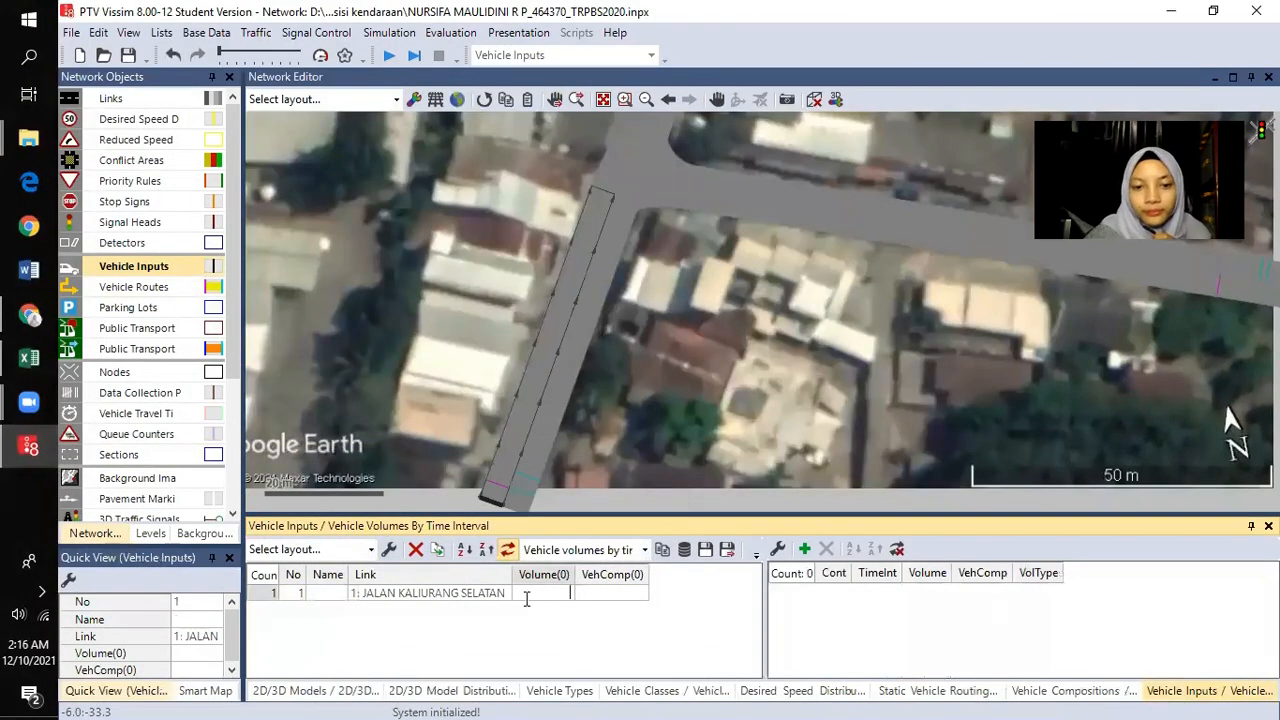
{"action": "type", "text": "5270"}
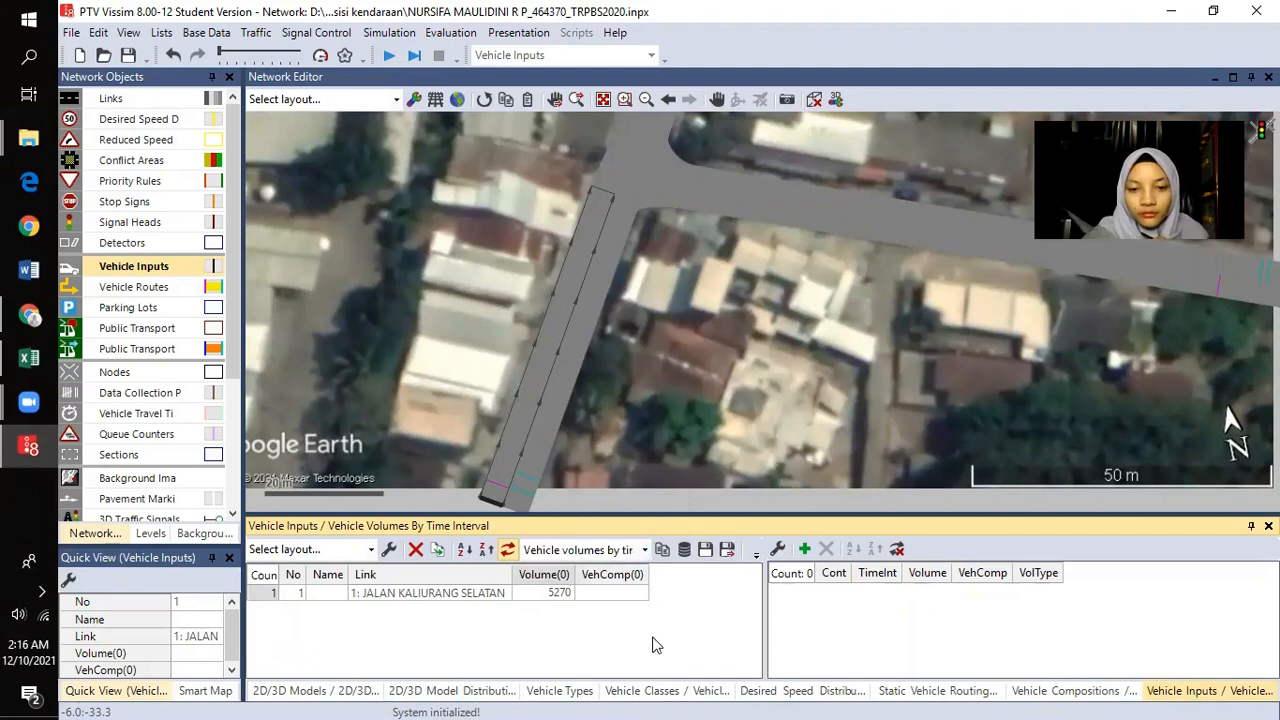
- Assign vehicle composition 1: S to the Jalan Kaliurang Selatan vehicle input
{"action": "left_click", "coordinate": [603, 600]}
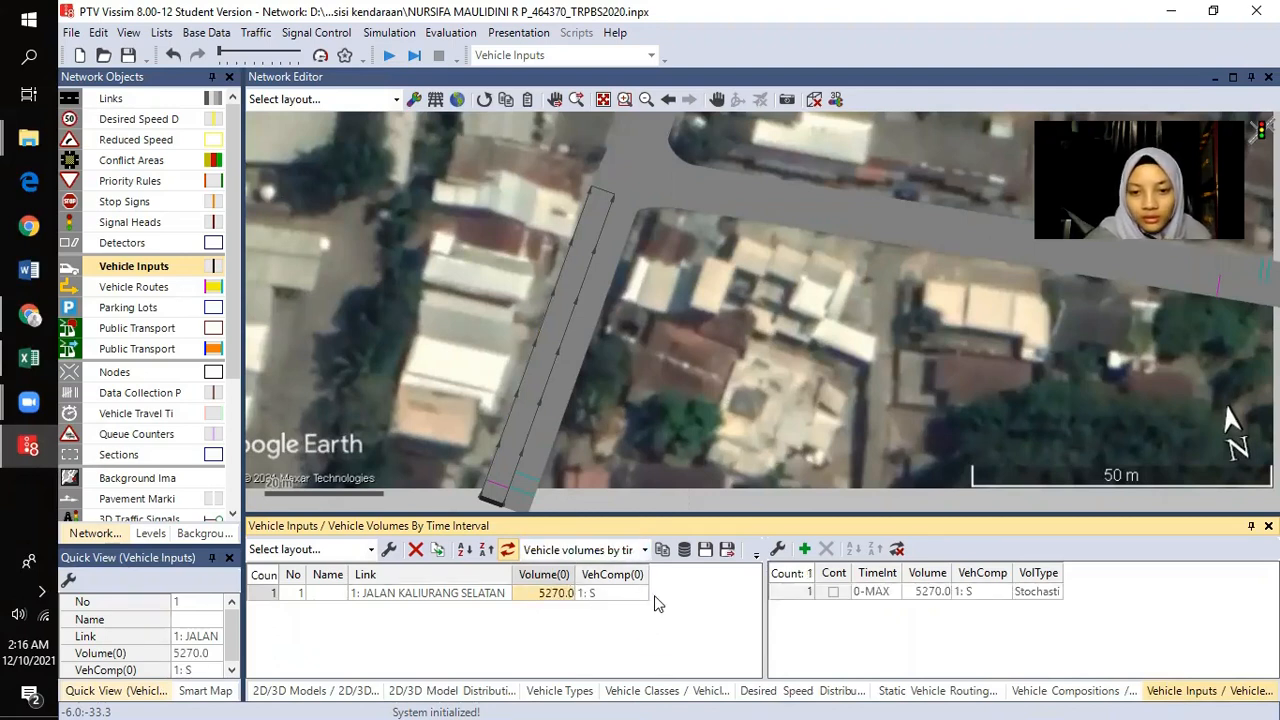
{"action": "left_click", "coordinate": [641, 597]}
{"action": "left_click", "coordinate": [642, 600]}
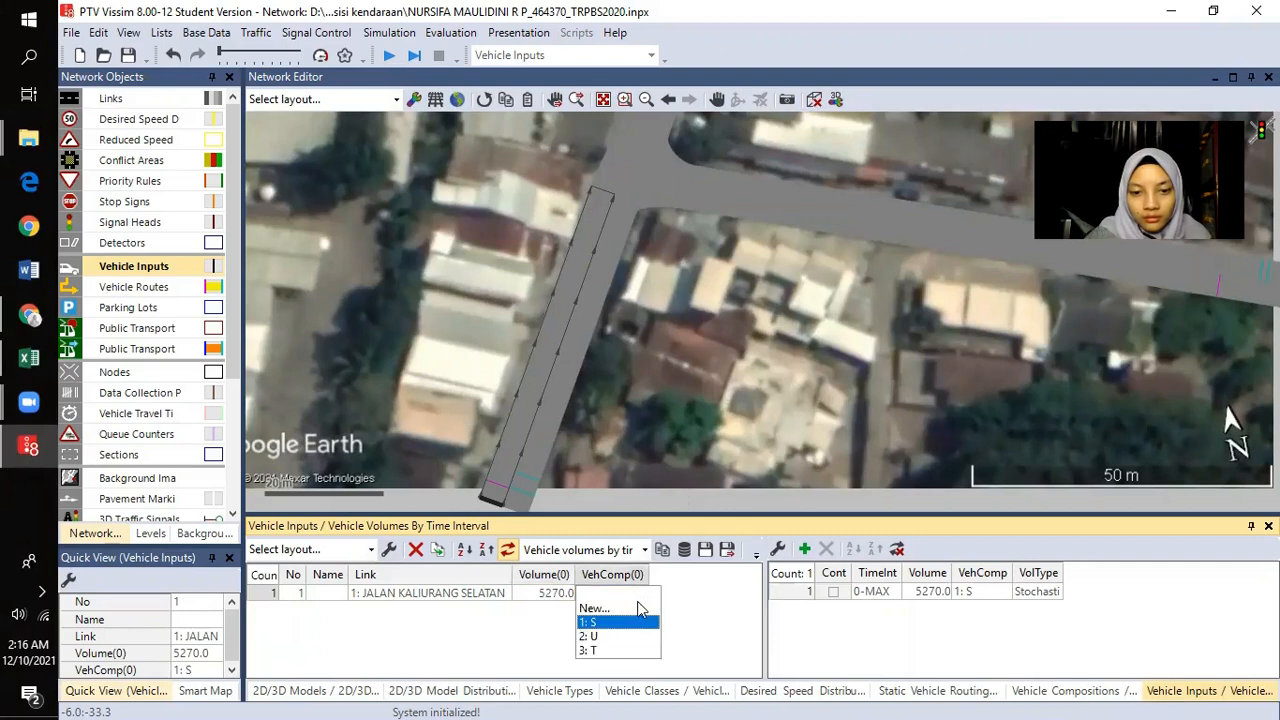
{"action": "left_click", "coordinate": [621, 625]}
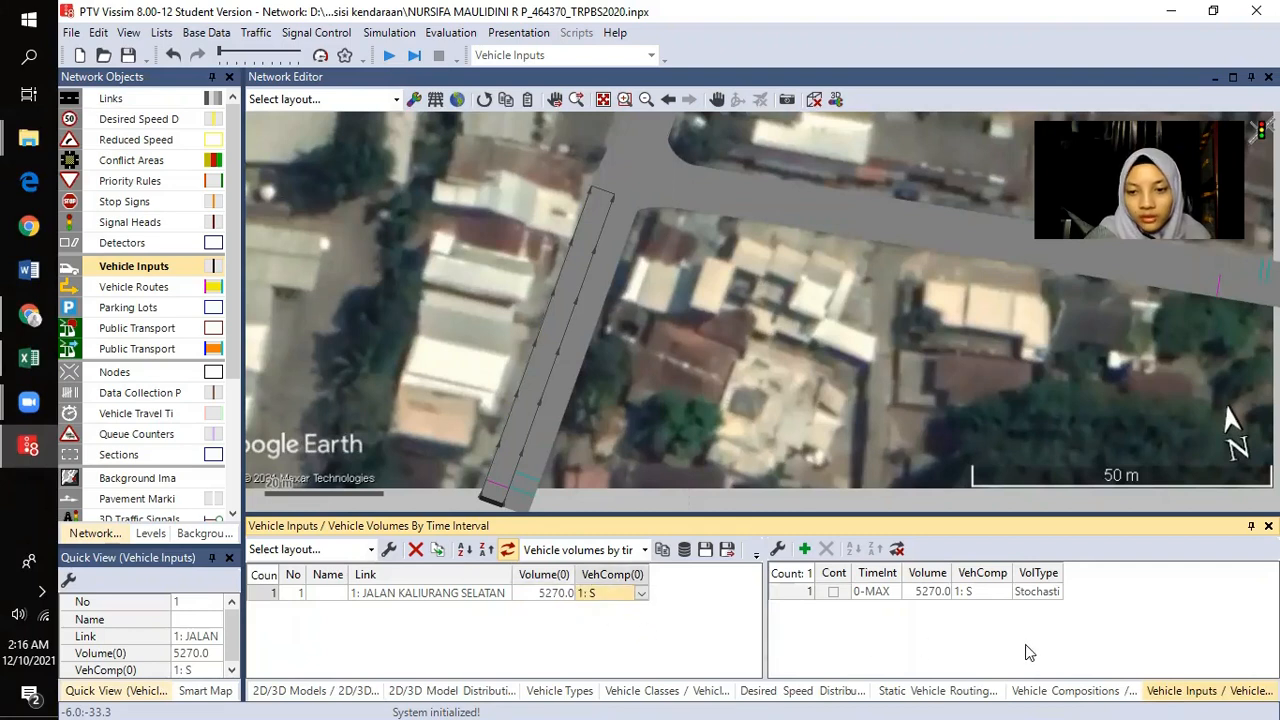
- Add a new vehicle input on the Jalan Kaliurang Utara link that leads into the junction from the north
{"action": "left_click_drag", "start_coordinate": [701, 252], "coordinate": [687, 273]}
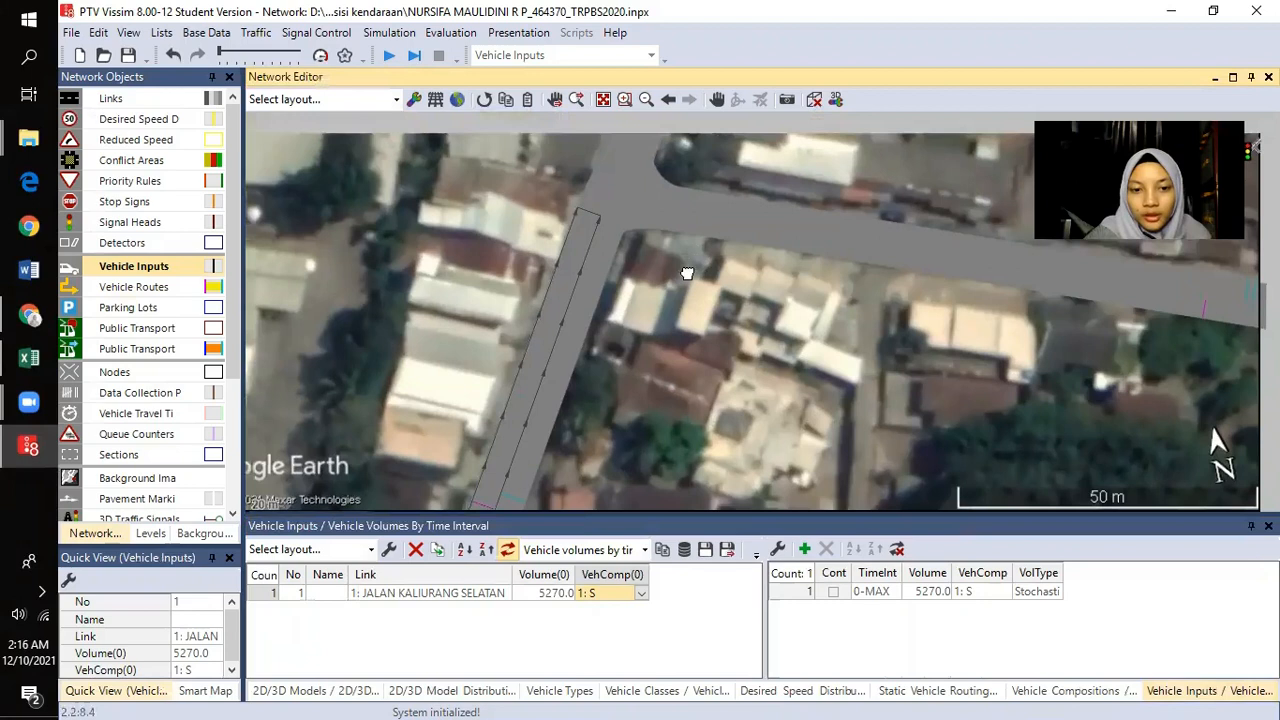
{"action": "scroll", "coordinate": [600, 370], "scroll_direction": "down", "scroll_amount": 5}
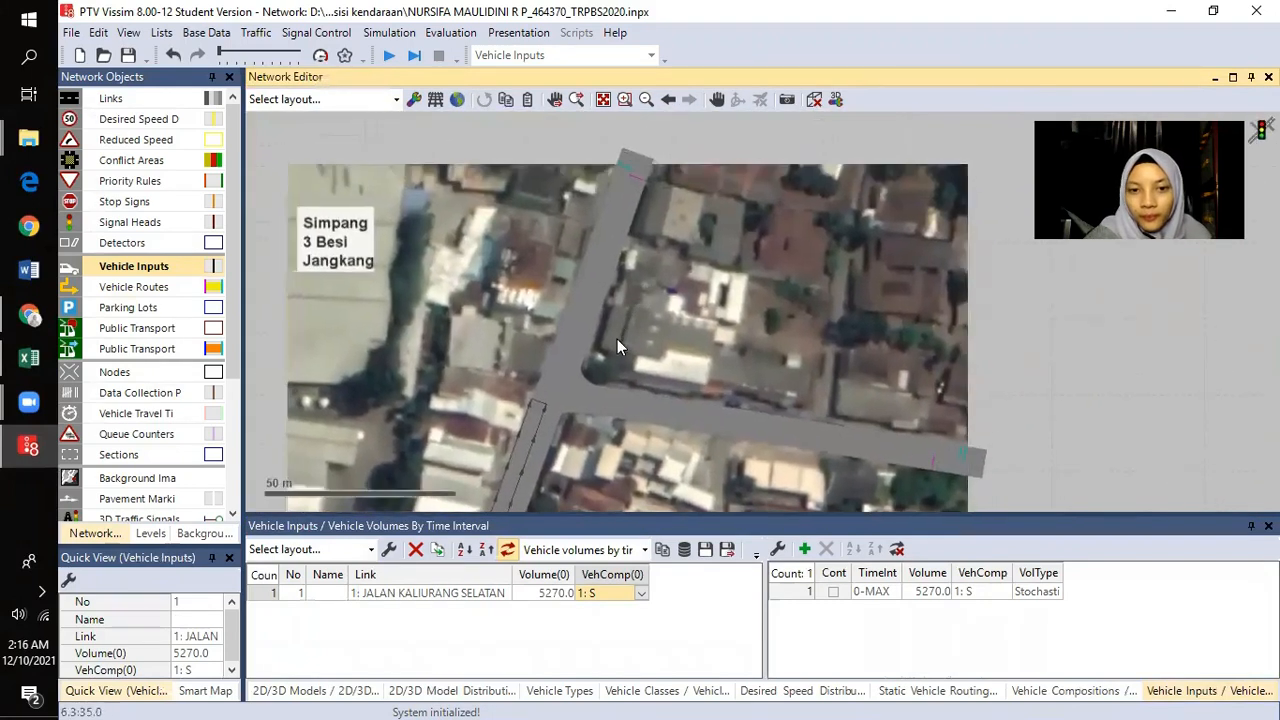
{"action": "scroll", "coordinate": [600, 335], "scroll_direction": "up", "scroll_amount": 3}
{"action": "left_click", "coordinate": [574, 326]}
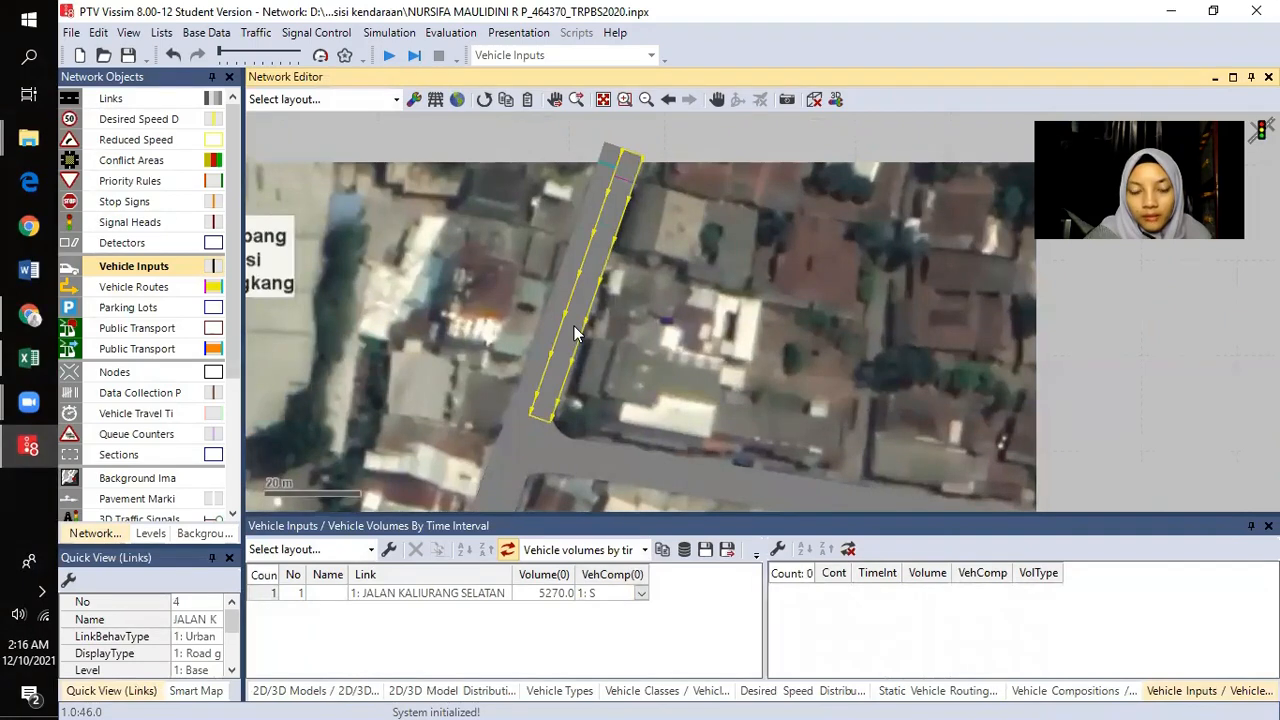
{"action": "right_click", "coordinate": [574, 335]}
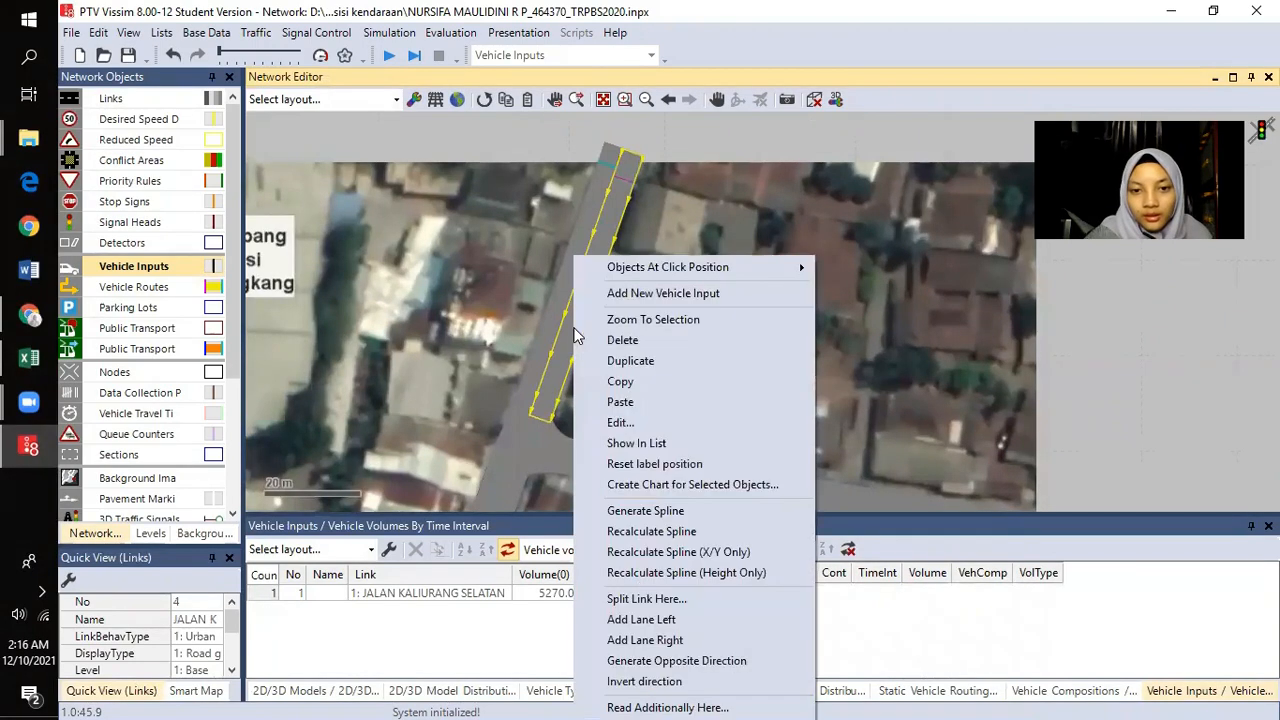
{"action": "left_click", "coordinate": [645, 290]}
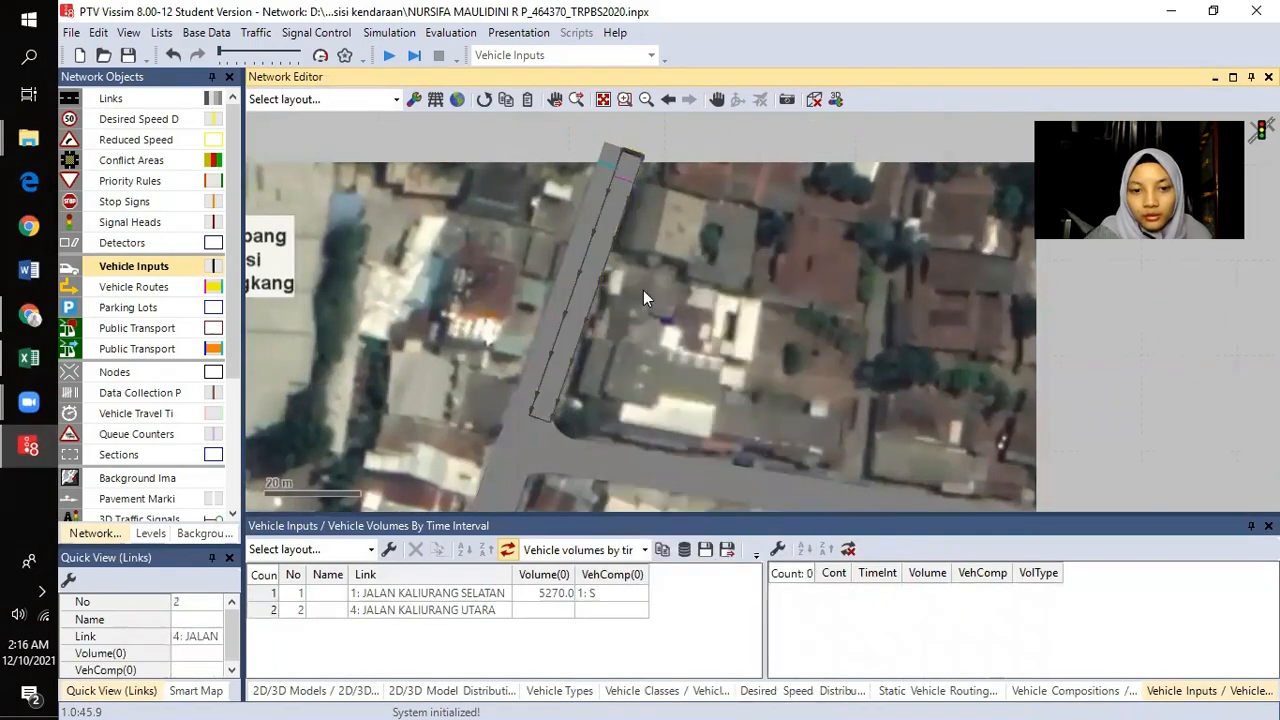
- Look up the Utara vehicle total in the Excel workbook and set the Jalan Kaliurang Utara input's volume to 6014
{"action": "left_click", "coordinate": [548, 610]}
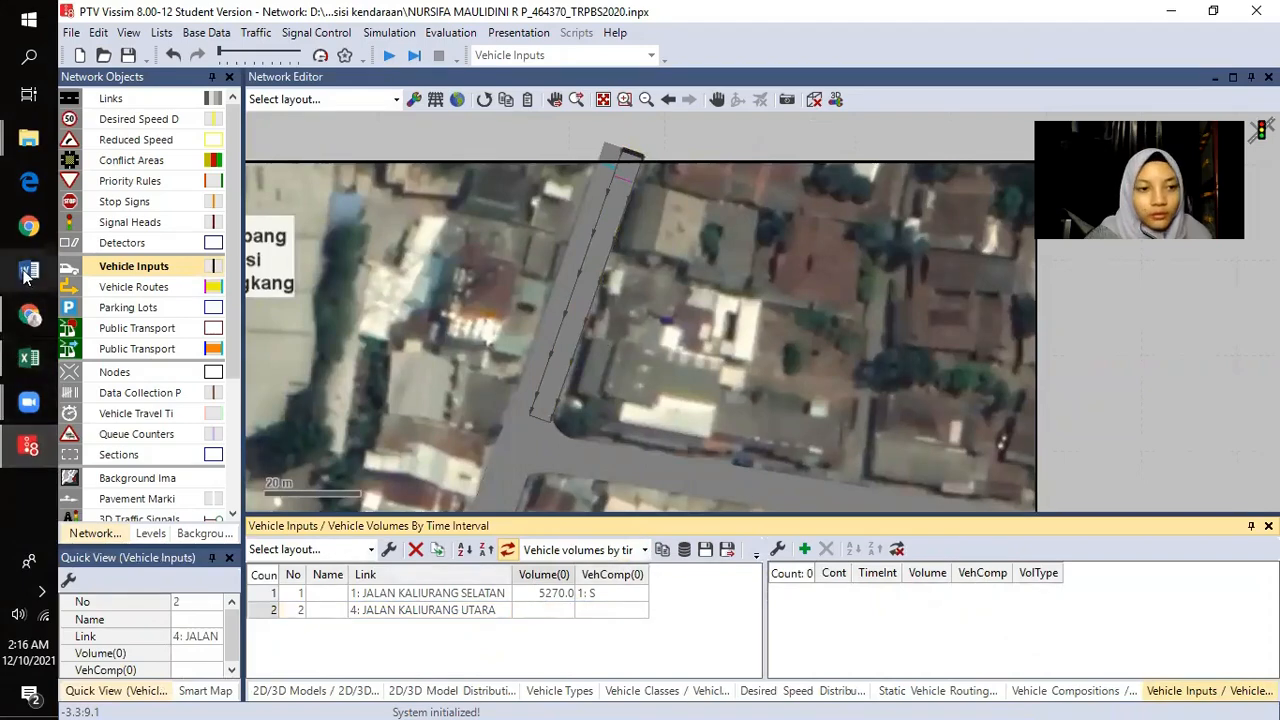
{"action": "left_click", "coordinate": [29, 357]}
{"action": "scroll", "coordinate": [310, 398], "scroll_direction": "down", "scroll_amount": 2}
{"action": "scroll", "coordinate": [310, 398], "scroll_direction": "down", "scroll_amount": 1}
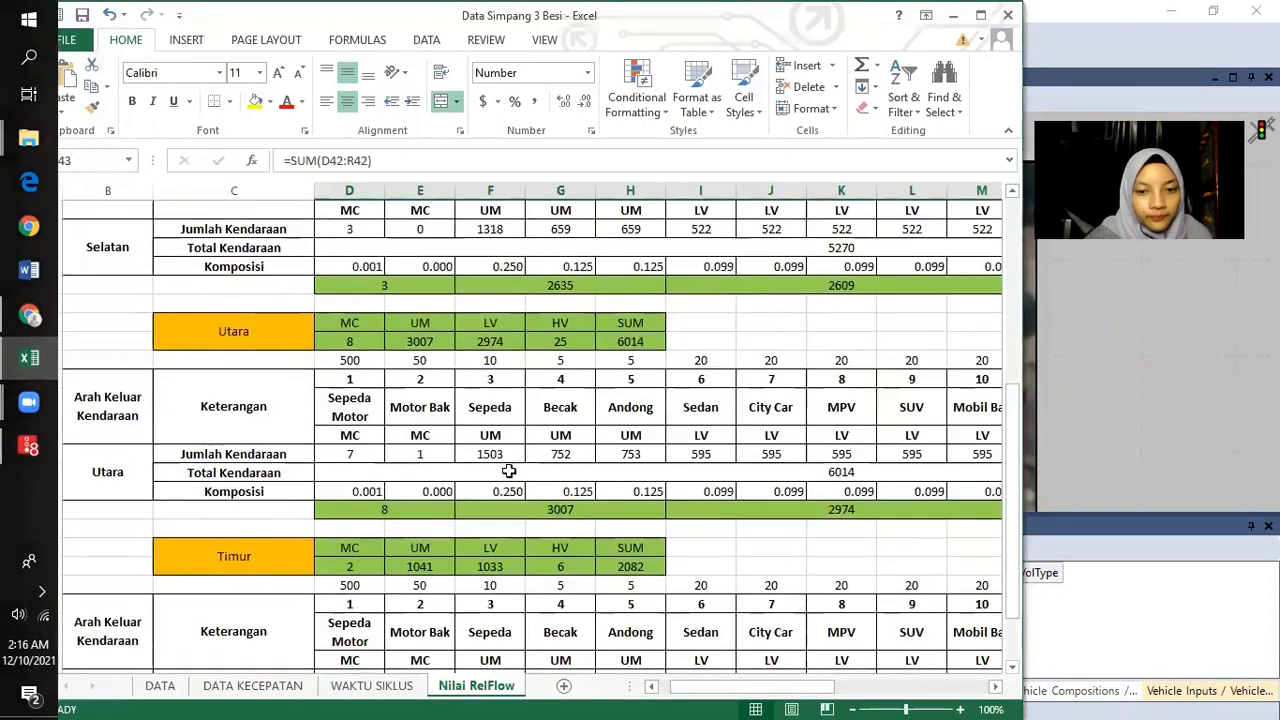
{"action": "key", "text": "alt+Tab"}
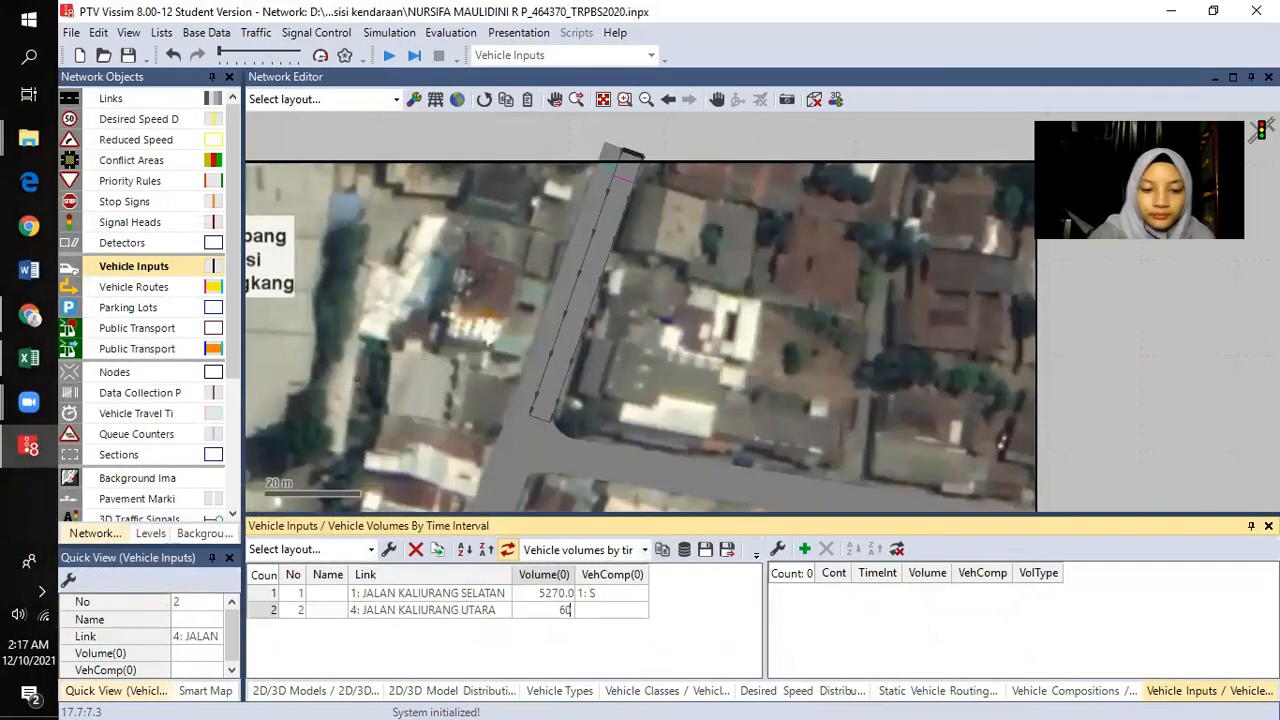
{"action": "key", "text": "Return"}
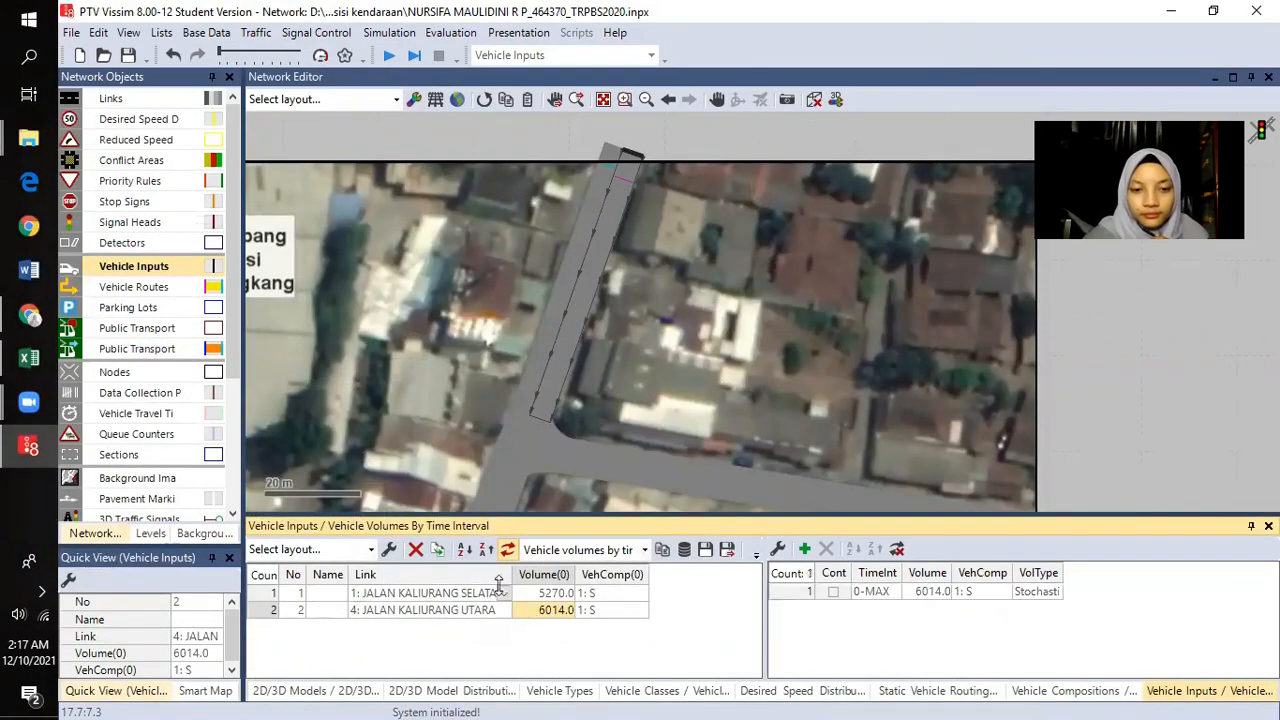
- Add a new vehicle input on the Jalan Besi Jangkang link that leads into the junction from the east
{"action": "left_click_drag", "start_coordinate": [686, 440], "coordinate": [525, 279]}
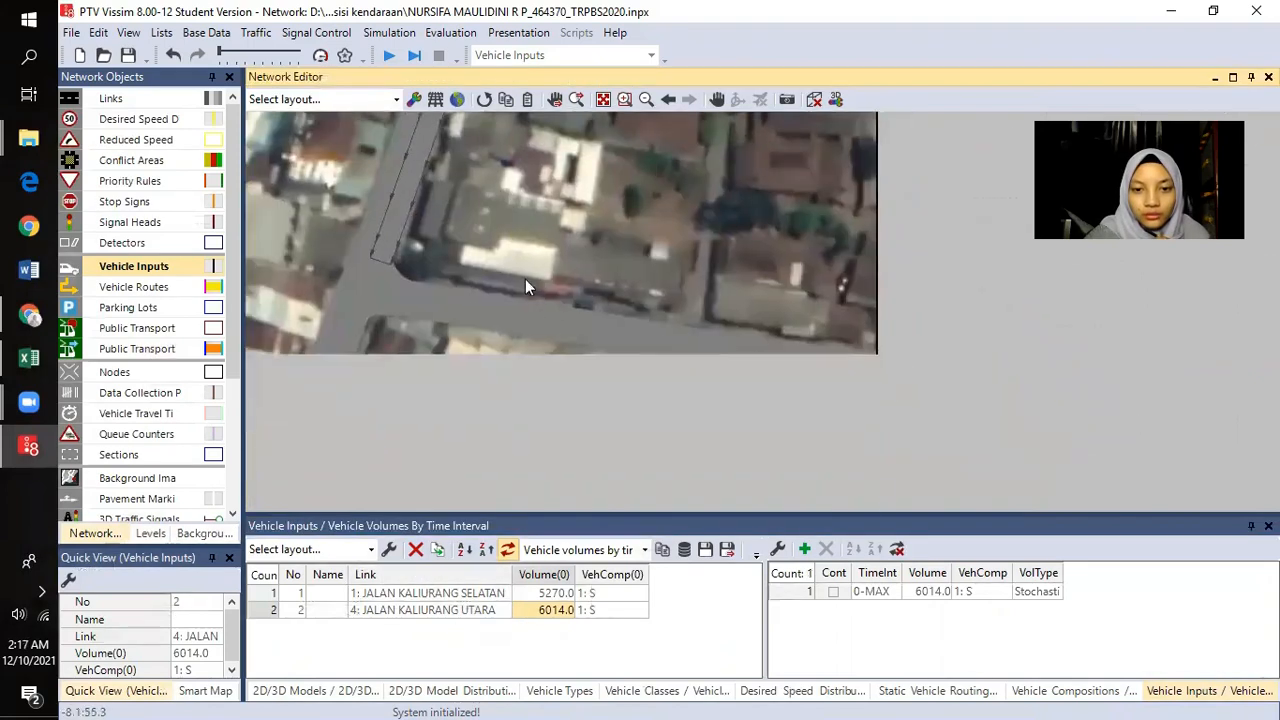
{"action": "left_click", "coordinate": [635, 341]}
{"action": "right_click", "coordinate": [635, 341]}
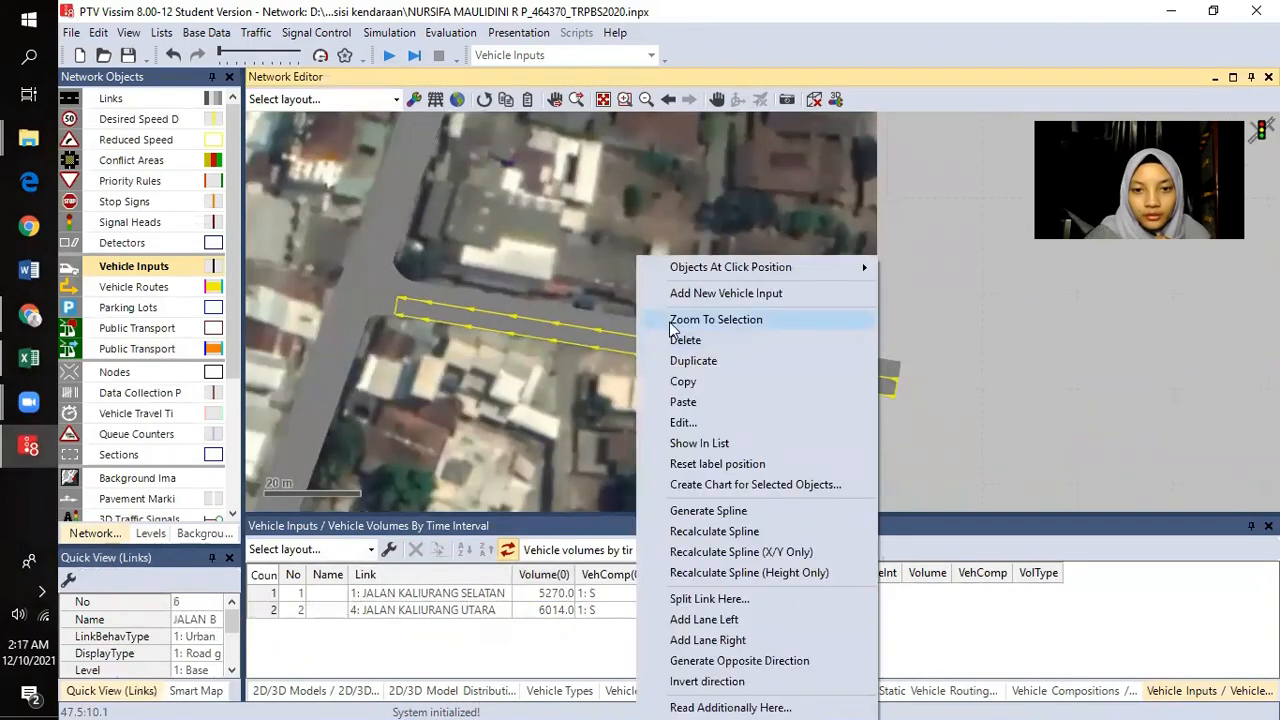
{"action": "left_click", "coordinate": [680, 293]}
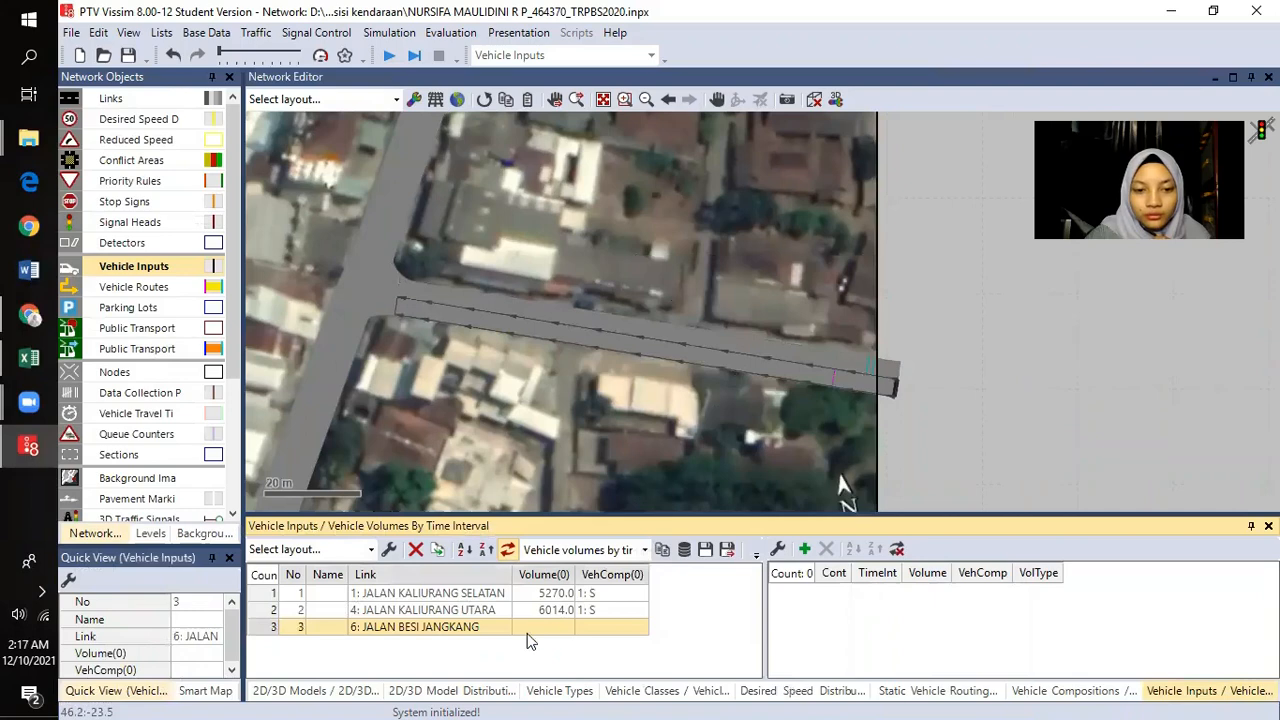
- Look up the Timur vehicle total in the Excel workbook and set the Jalan Besi Jangkang input's volume to 2082
{"action": "left_click", "coordinate": [29, 357]}
{"action": "scroll", "coordinate": [343, 388], "scroll_direction": "down", "scroll_amount": 3}
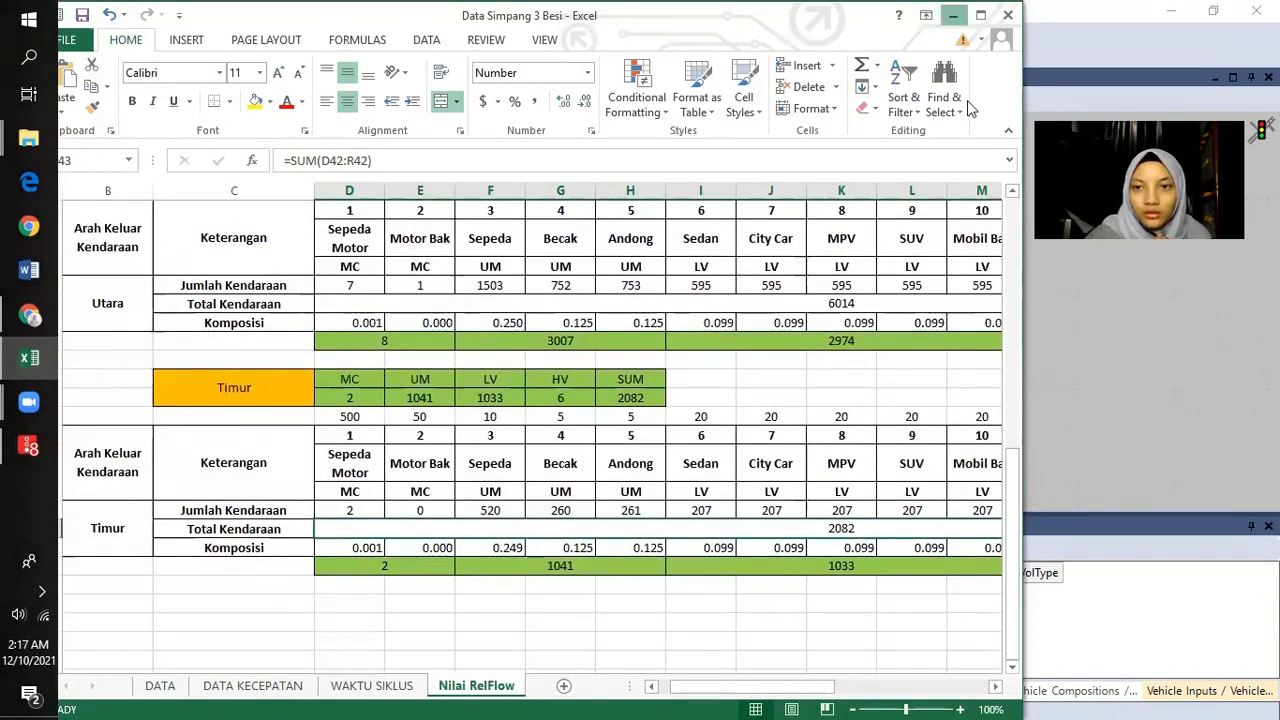
{"action": "left_click", "coordinate": [953, 15]}
{"action": "double_click", "coordinate": [551, 627]}
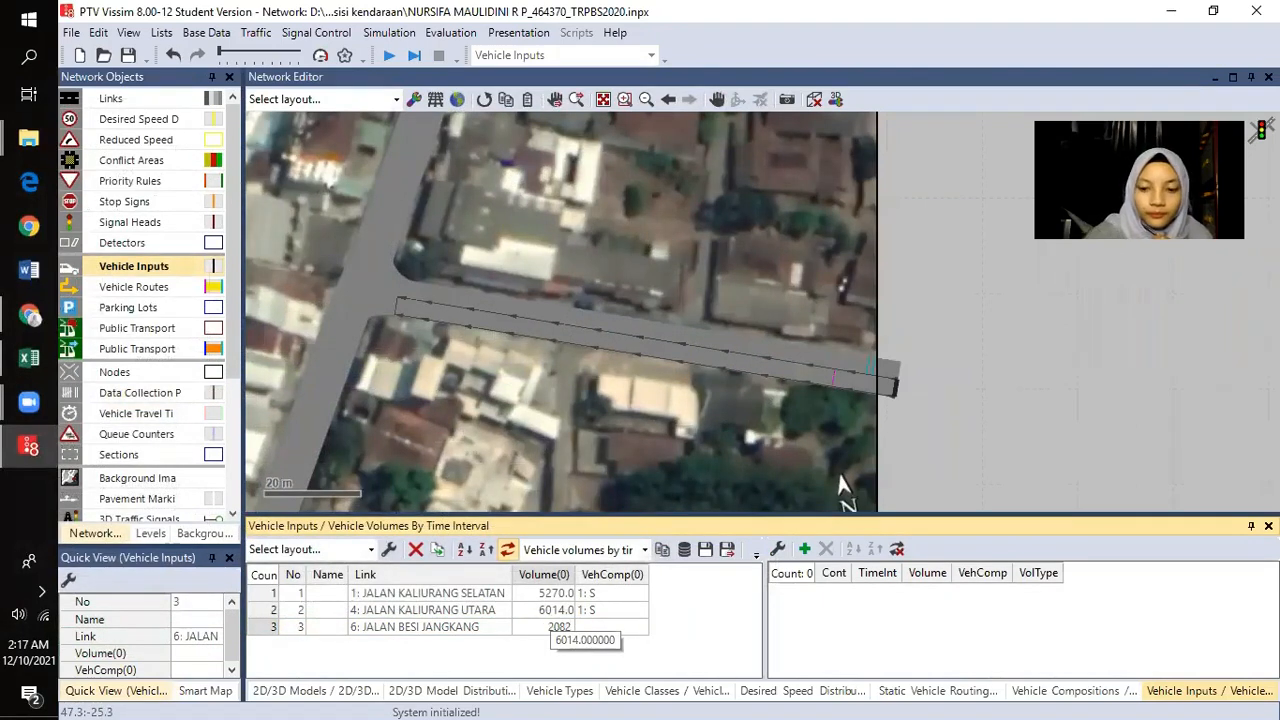
{"action": "key", "text": "Return"}
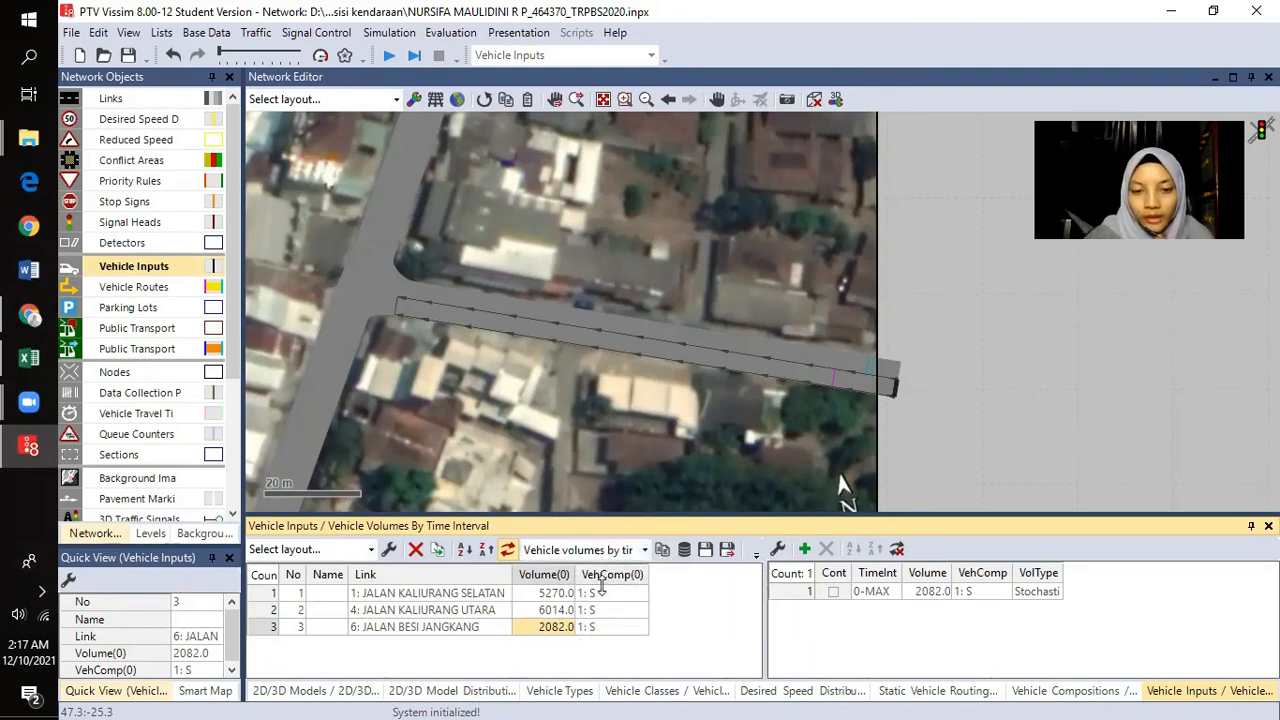
- Keep vehicle composition 1: S for the Jalan Kaliurang Selatan input and assign 2: U to the Jalan Kaliurang Utara input
{"action": "left_click", "coordinate": [641, 597]}
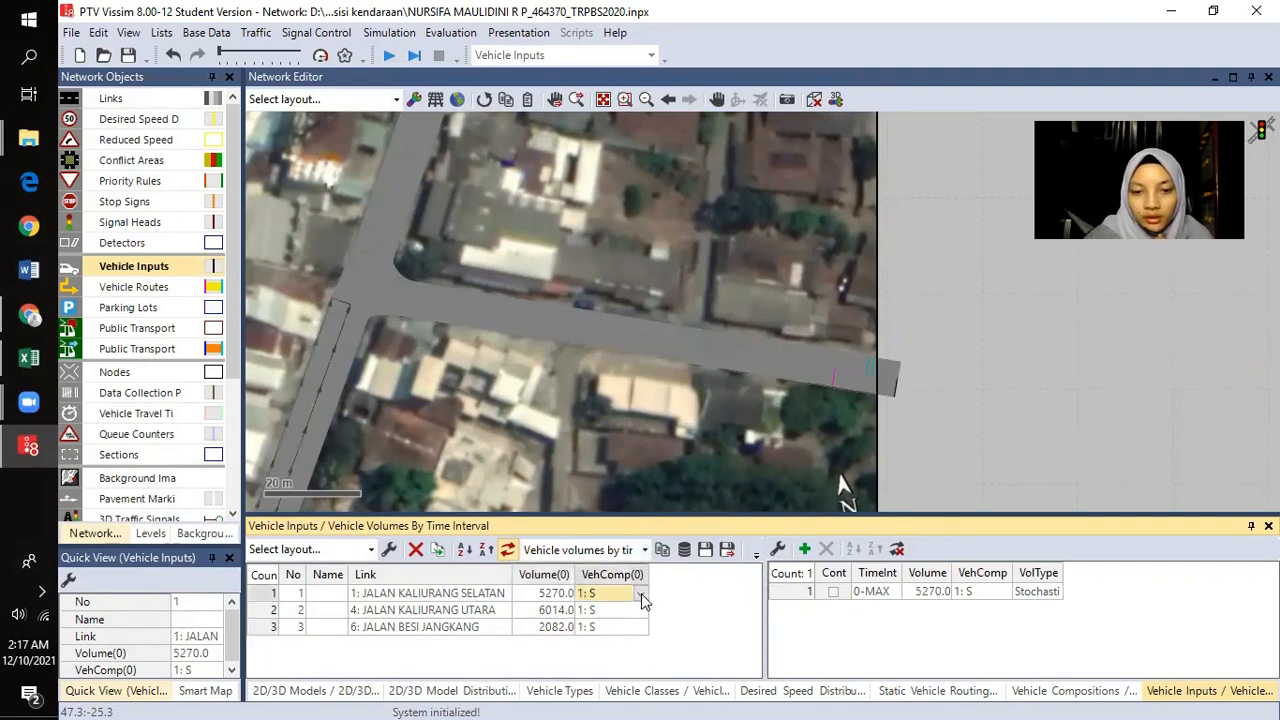
{"action": "left_click", "coordinate": [641, 597]}
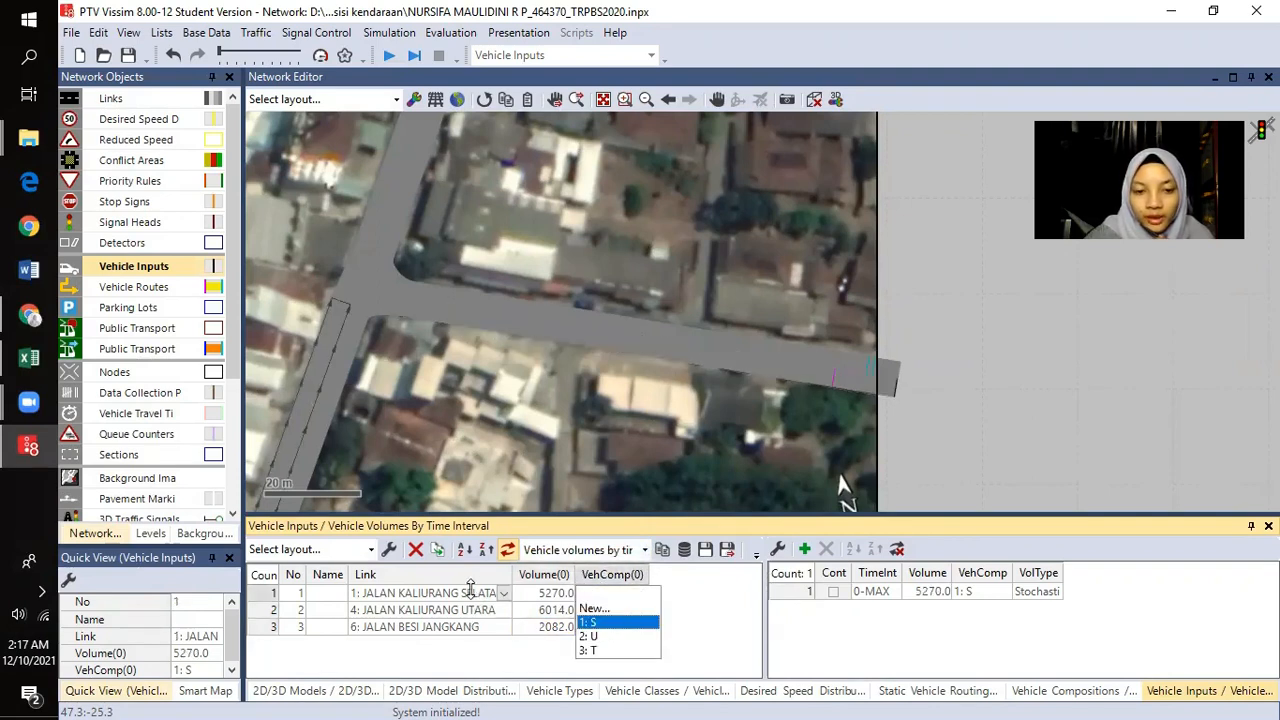
{"action": "left_click", "coordinate": [602, 624]}
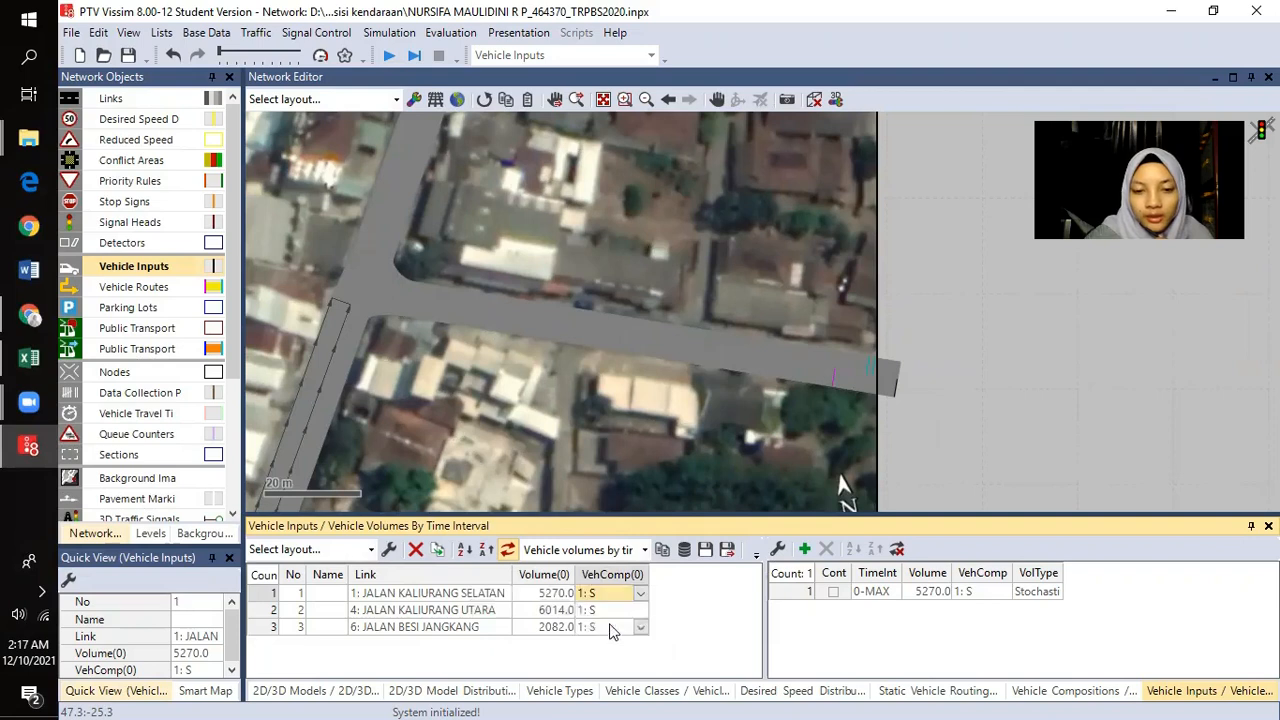
{"action": "left_click", "coordinate": [641, 614]}
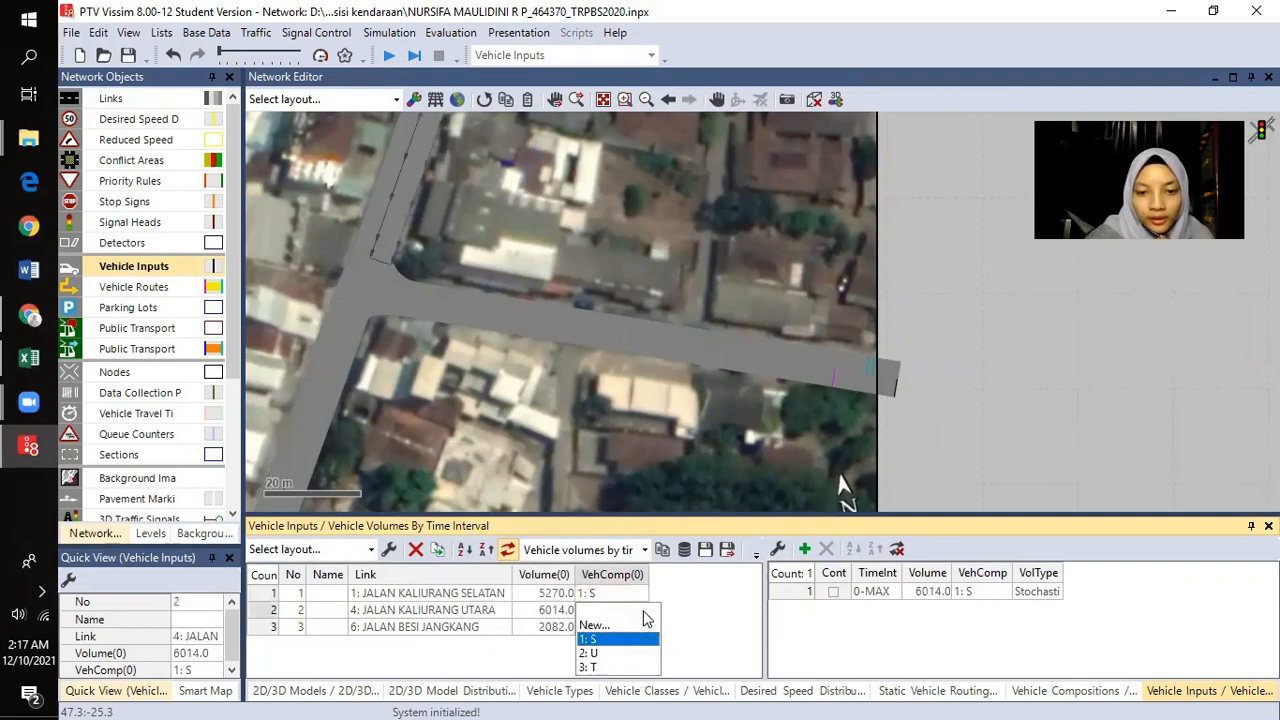
{"action": "left_click", "coordinate": [594, 654]}
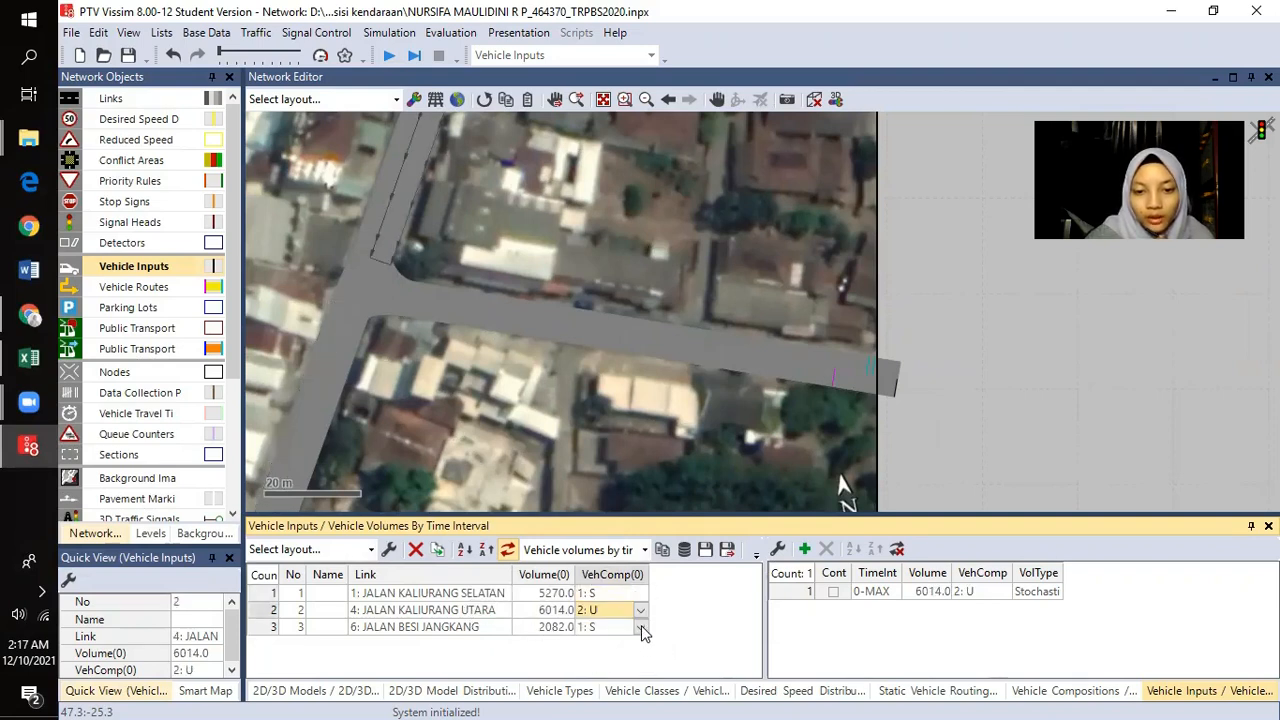
- Assign vehicle composition 3: T to the Jalan Besi Jangkang vehicle input
{"action": "left_click", "coordinate": [642, 629]}
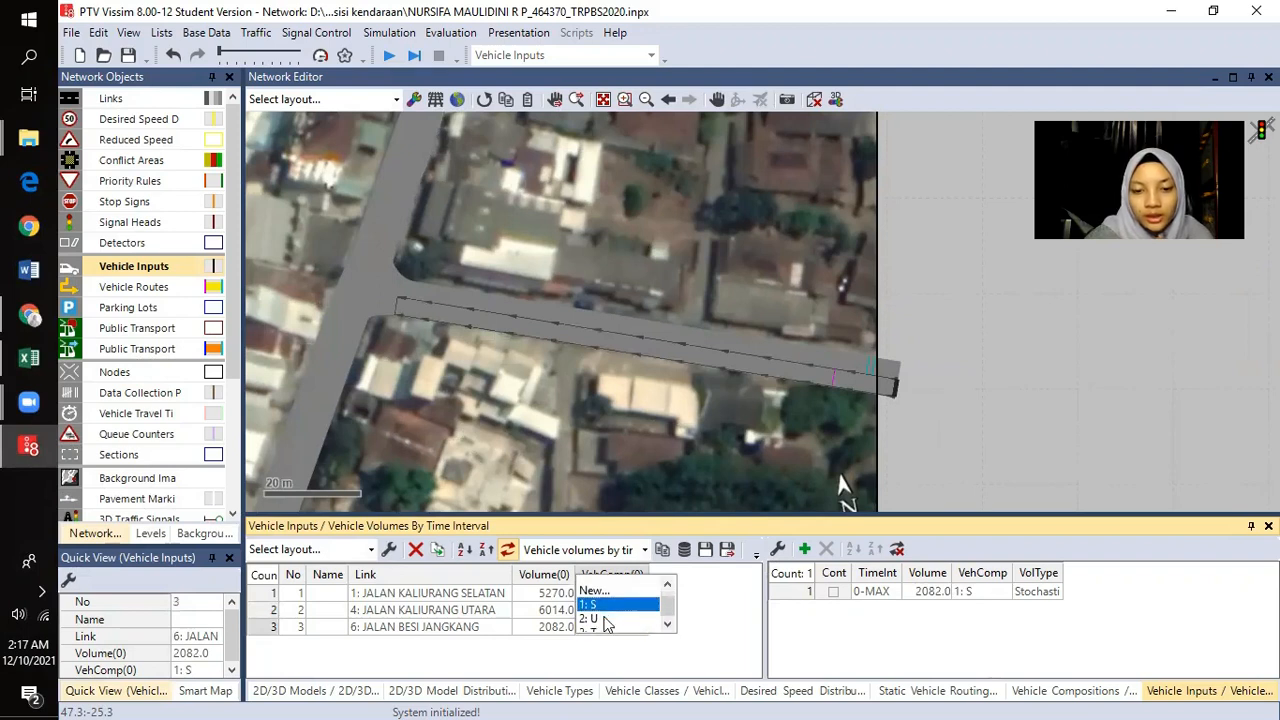
{"action": "left_click", "coordinate": [592, 625]}
{"action": "left_click", "coordinate": [641, 628]}
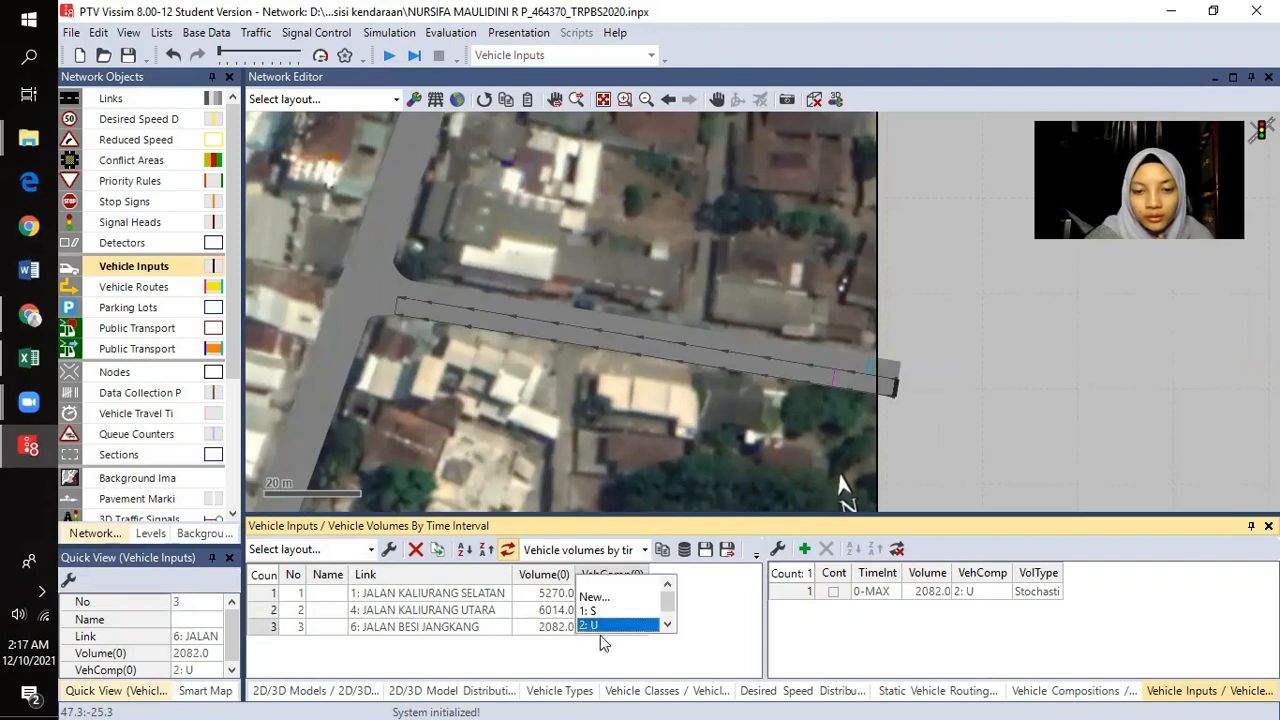
{"action": "left_click", "coordinate": [595, 623]}
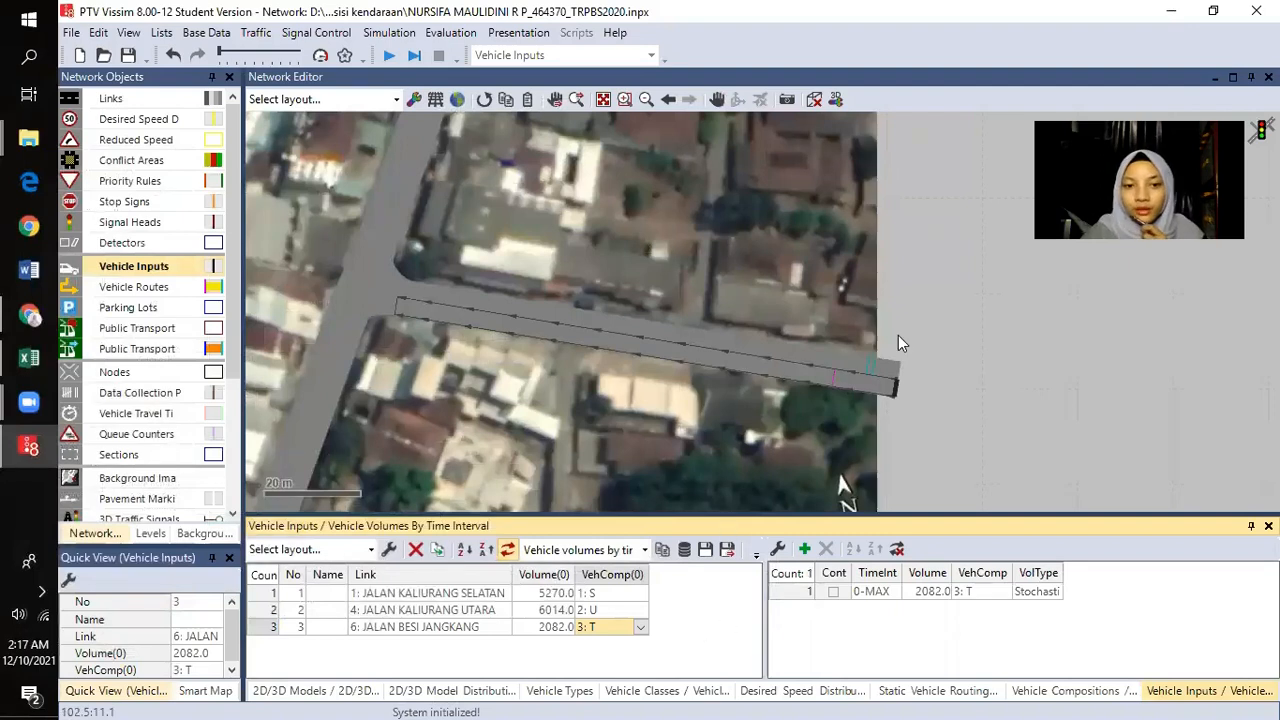
- Examine the three approaches of the junction and the routes and vehicle inputs placed on them
{"action": "left_click", "coordinate": [880, 372]}
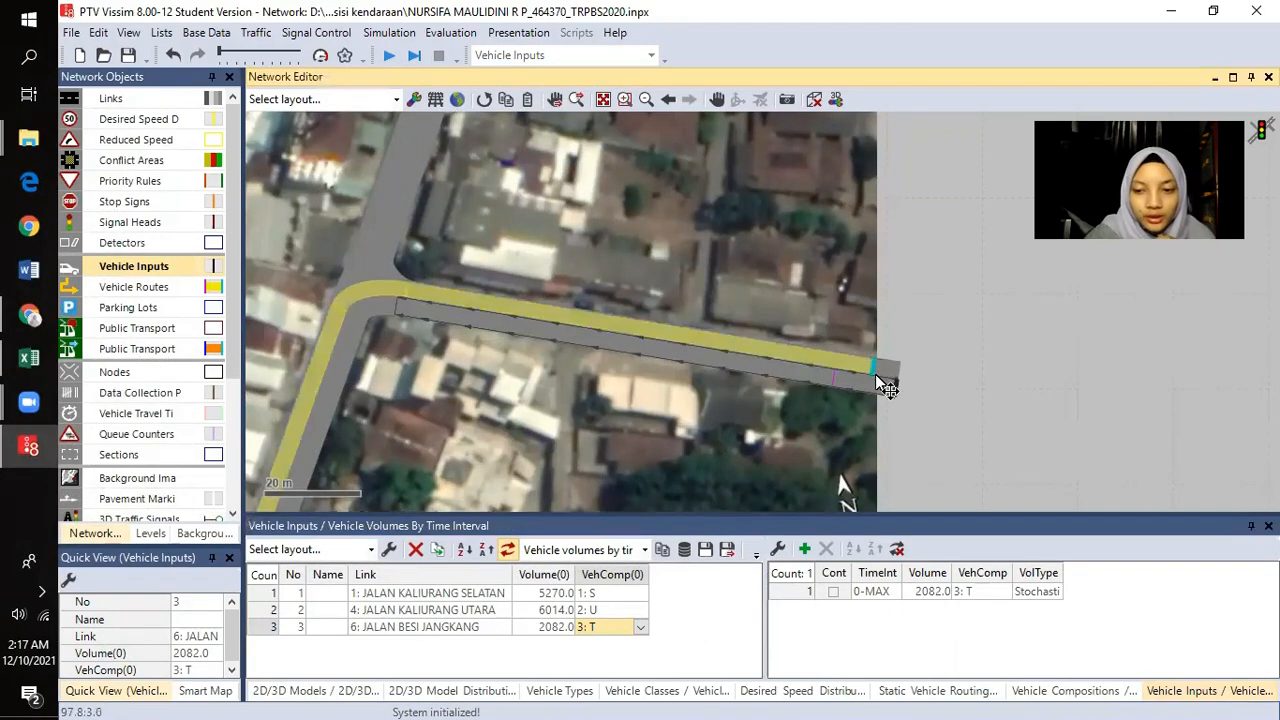
{"action": "left_click_drag", "start_coordinate": [561, 393], "coordinate": [671, 362]}
{"action": "scroll", "coordinate": [671, 355], "scroll_direction": "down", "scroll_amount": 2}
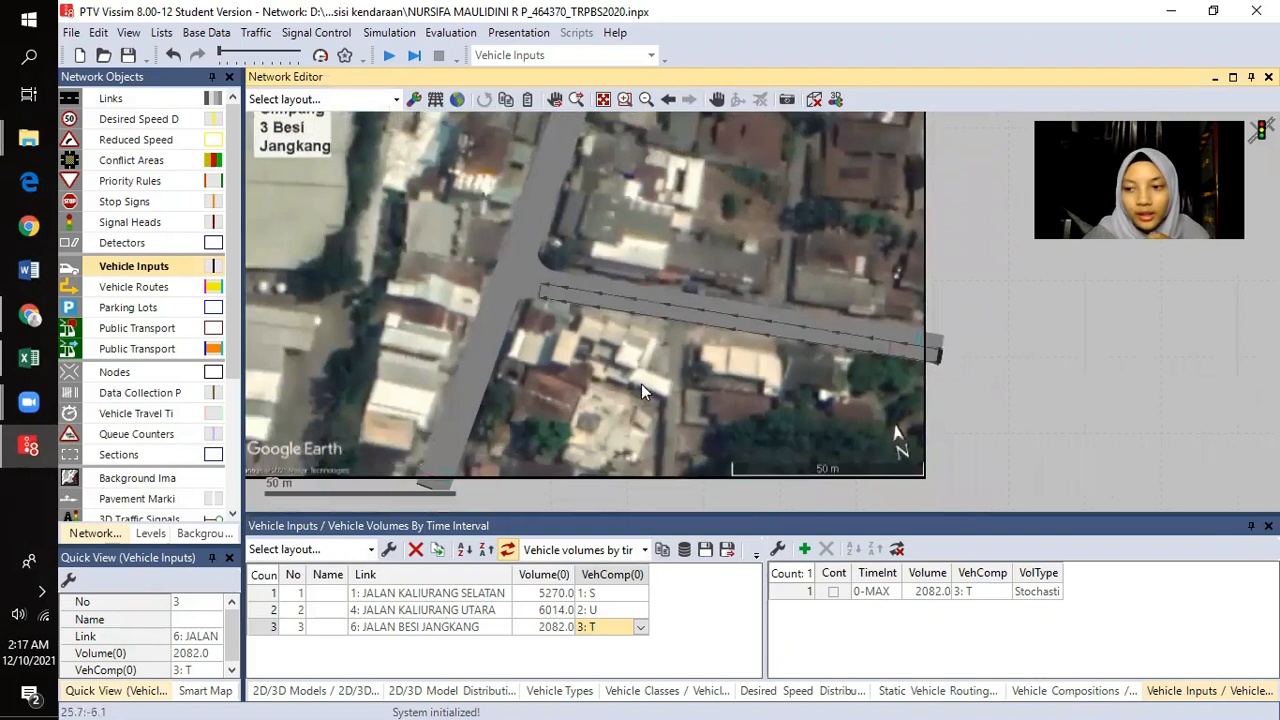
{"action": "left_click_drag", "start_coordinate": [634, 274], "coordinate": [628, 303]}
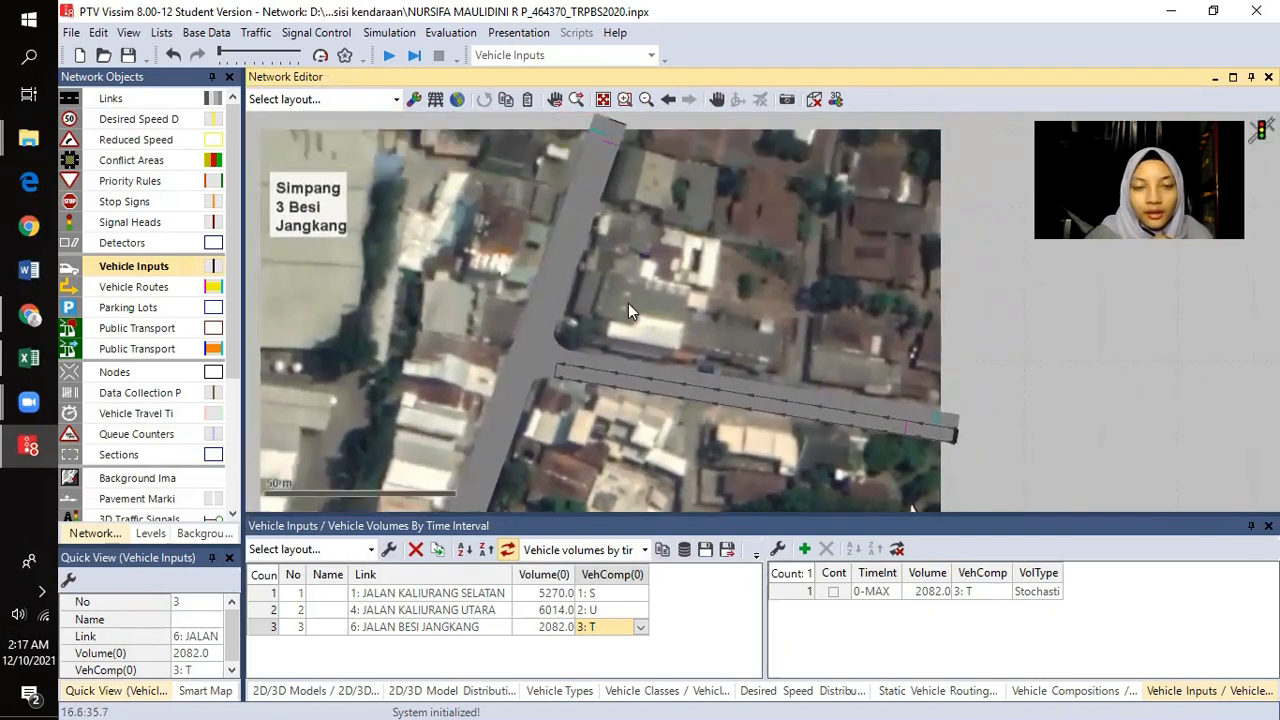
{"action": "scroll", "coordinate": [628, 303], "scroll_direction": "down", "scroll_amount": 1}
{"action": "left_click_drag", "start_coordinate": [549, 418], "coordinate": [553, 360]}
{"action": "scroll", "coordinate": [529, 412], "scroll_direction": "up", "scroll_amount": 1}
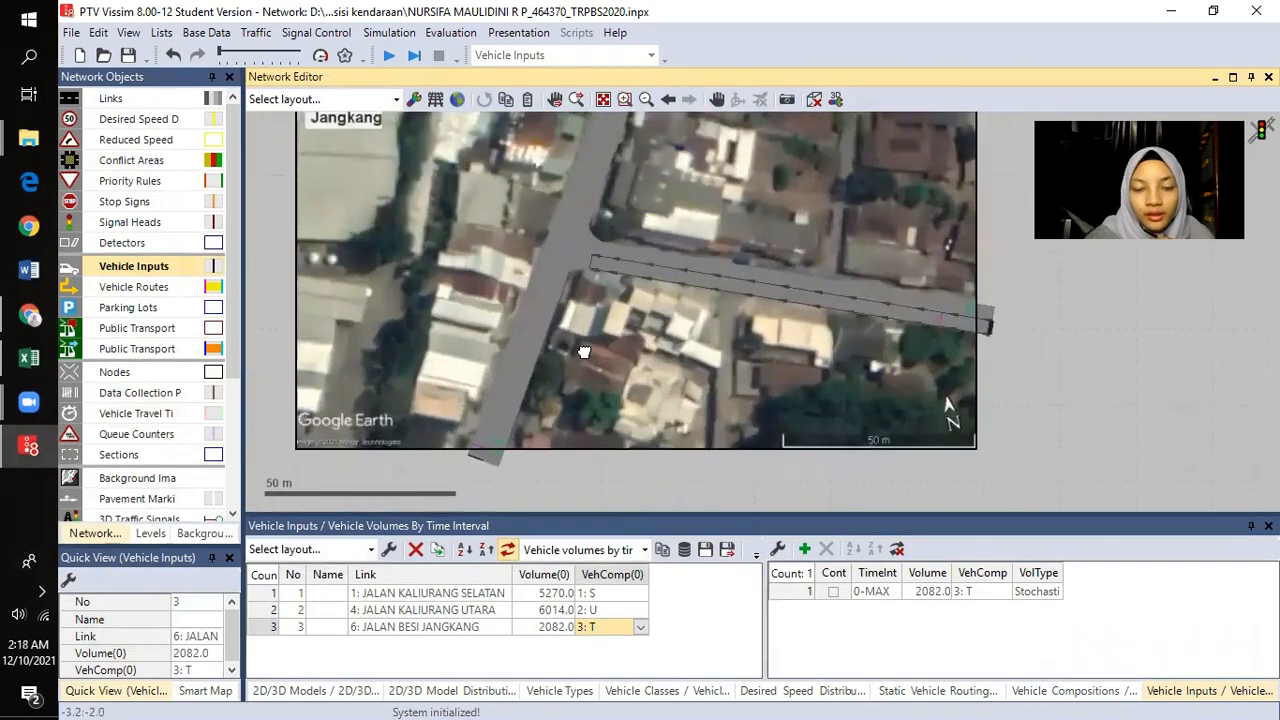
{"action": "left_click_drag", "start_coordinate": [587, 318], "coordinate": [577, 387]}
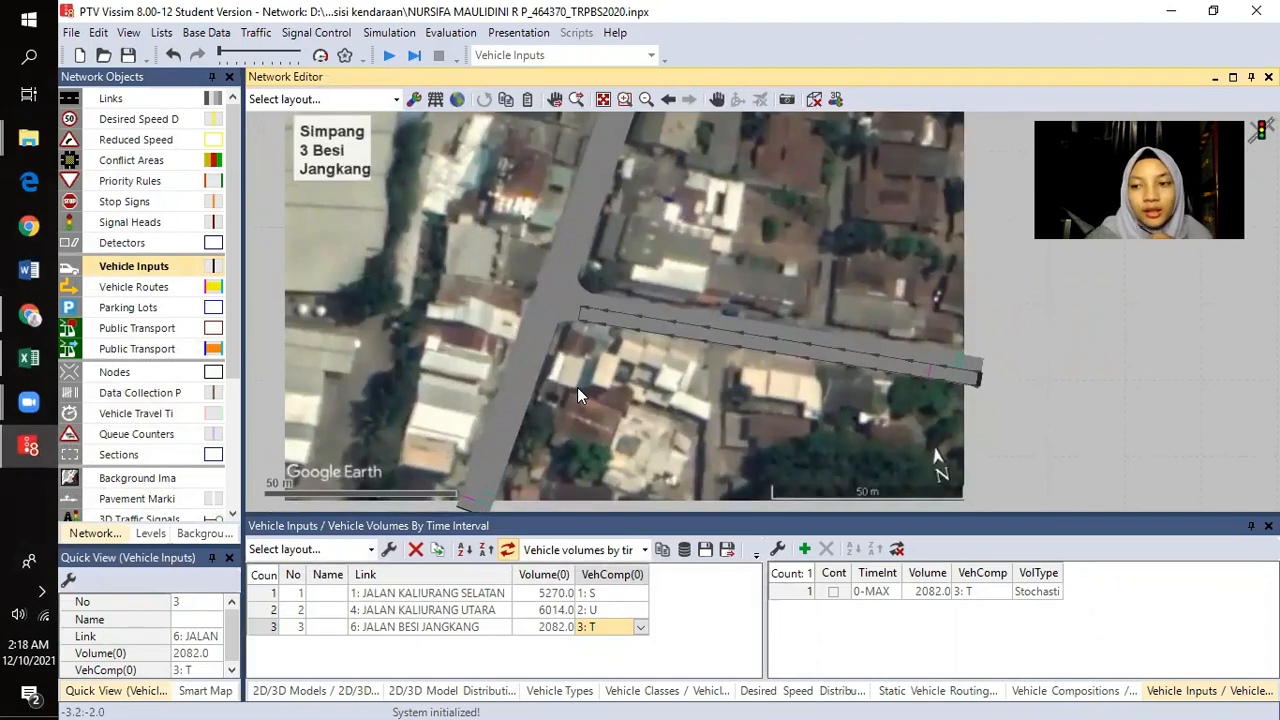
{"action": "left_click_drag", "start_coordinate": [602, 437], "coordinate": [523, 383]}
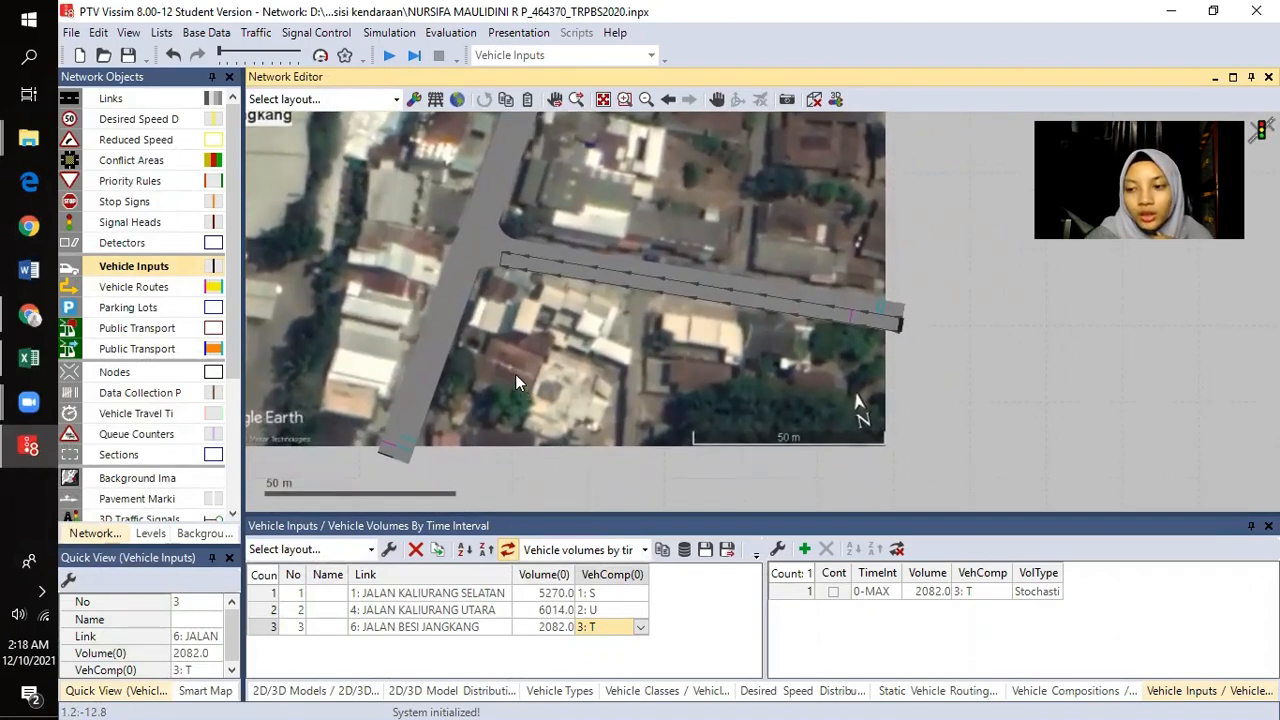
{"action": "left_click_drag", "start_coordinate": [457, 335], "coordinate": [403, 310]}
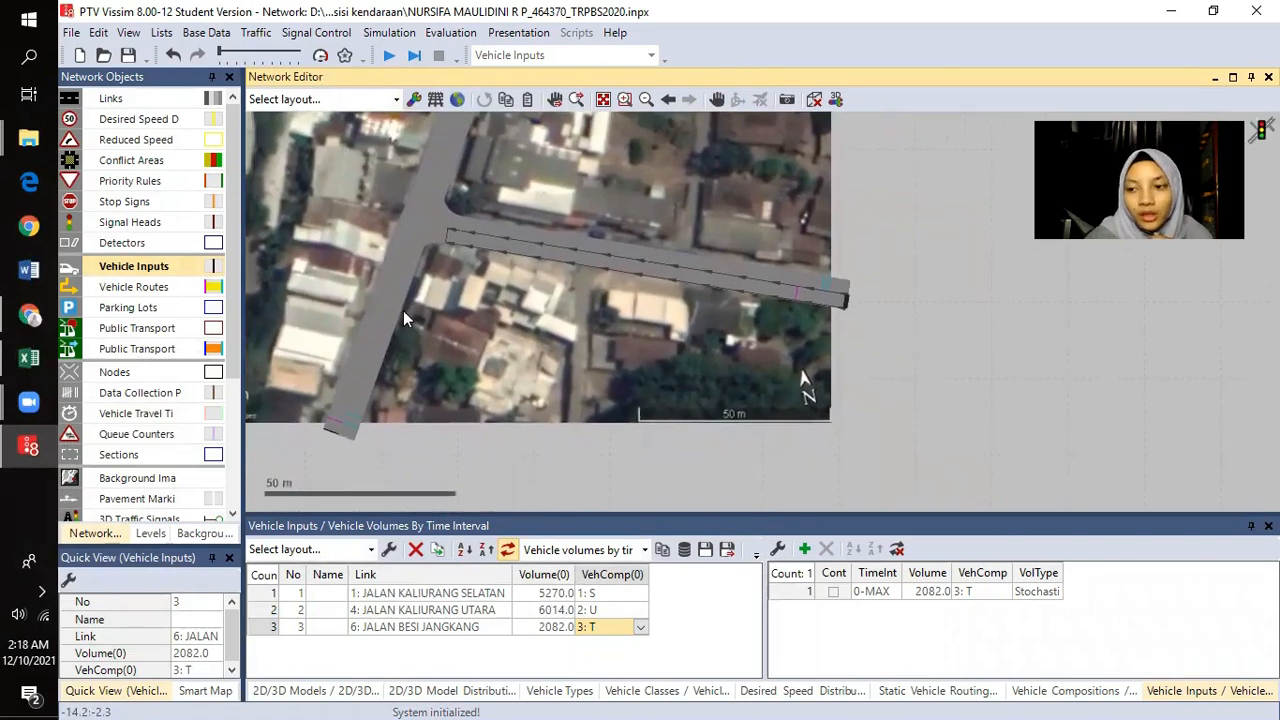
- Add a fixed-time signal controller named Simpang 3 Besi Jangkang
{"action": "left_click", "coordinate": [318, 38]}
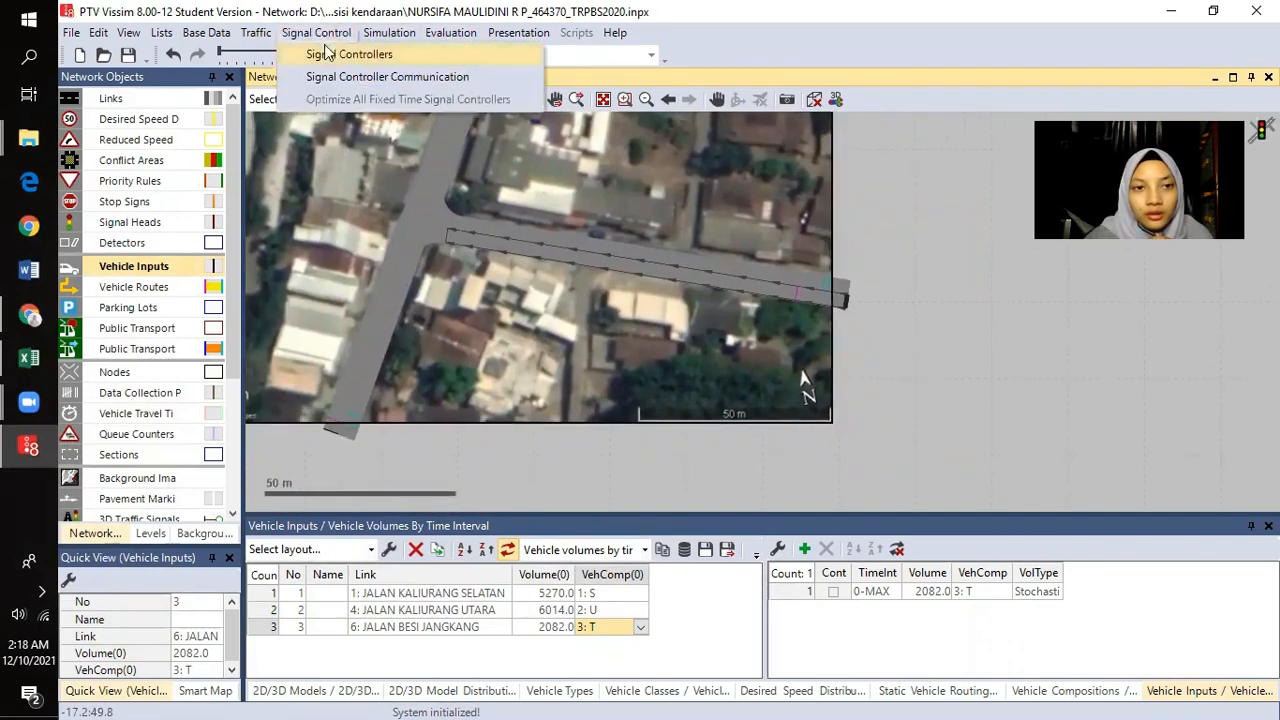
{"action": "left_click", "coordinate": [349, 55]}
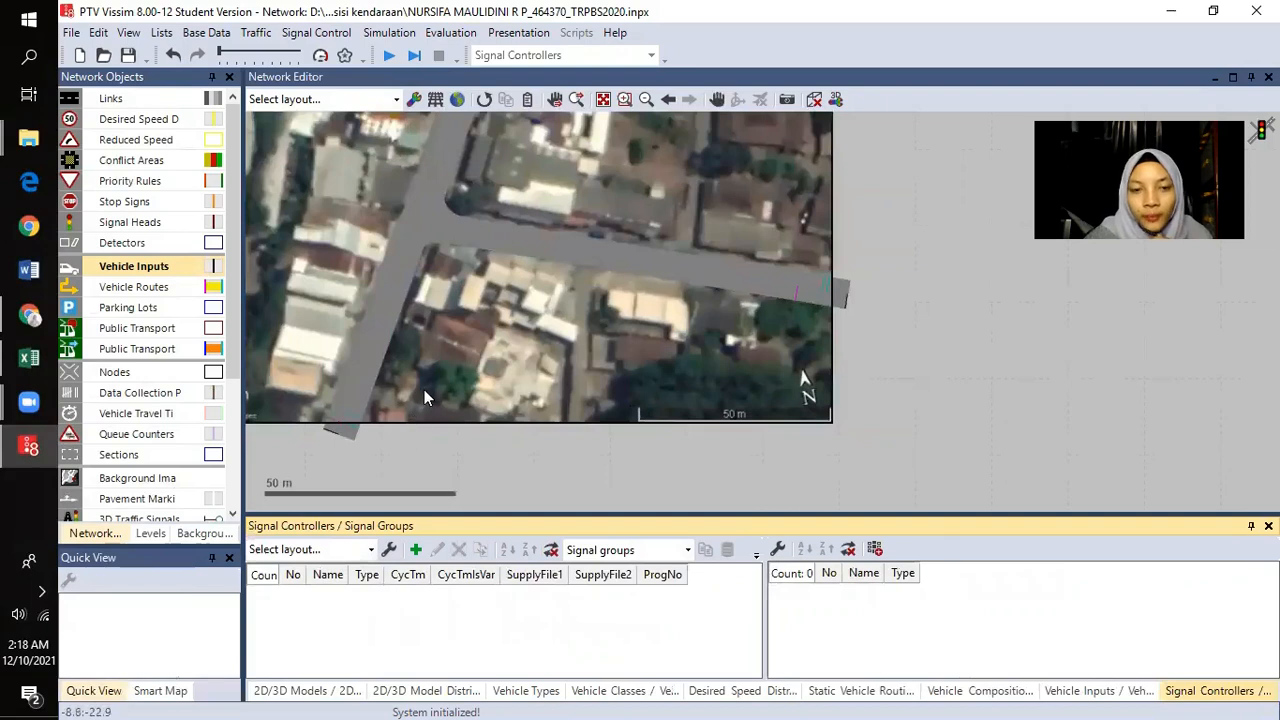
{"action": "left_click_drag", "start_coordinate": [424, 389], "coordinate": [454, 396]}
{"action": "left_click_drag", "start_coordinate": [437, 448], "coordinate": [446, 449]}
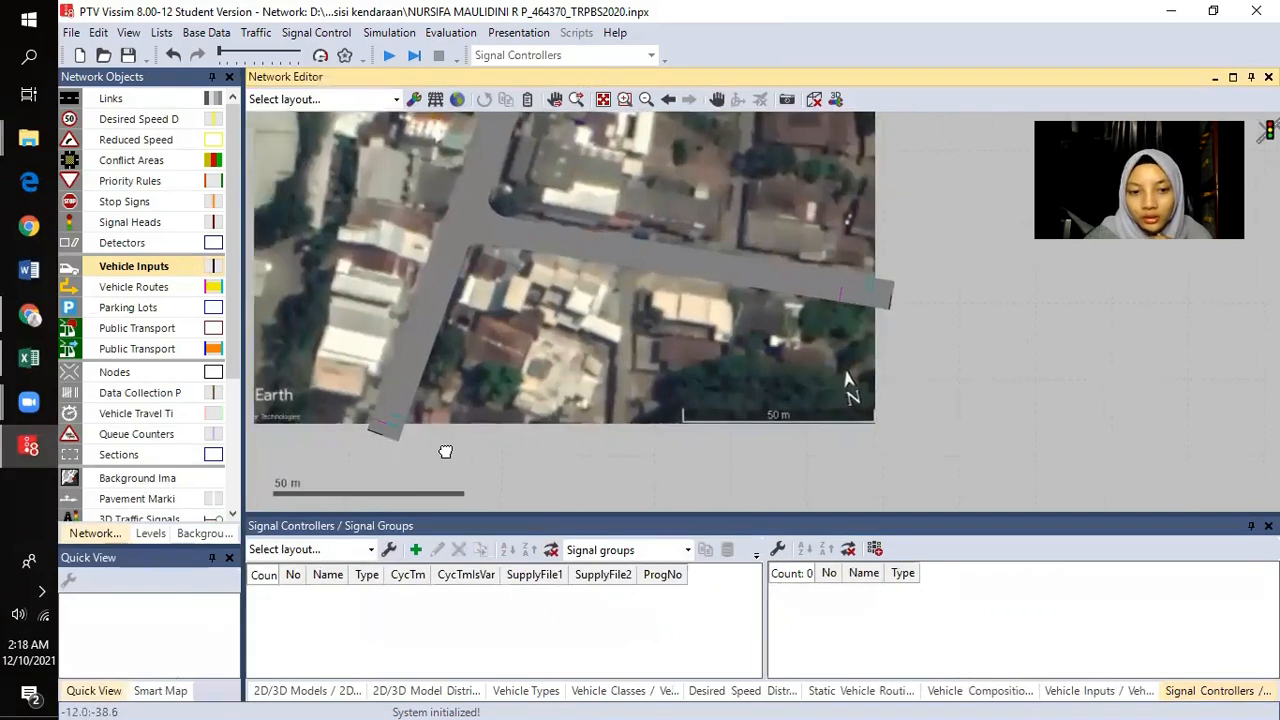
{"action": "left_click", "coordinate": [395, 635]}
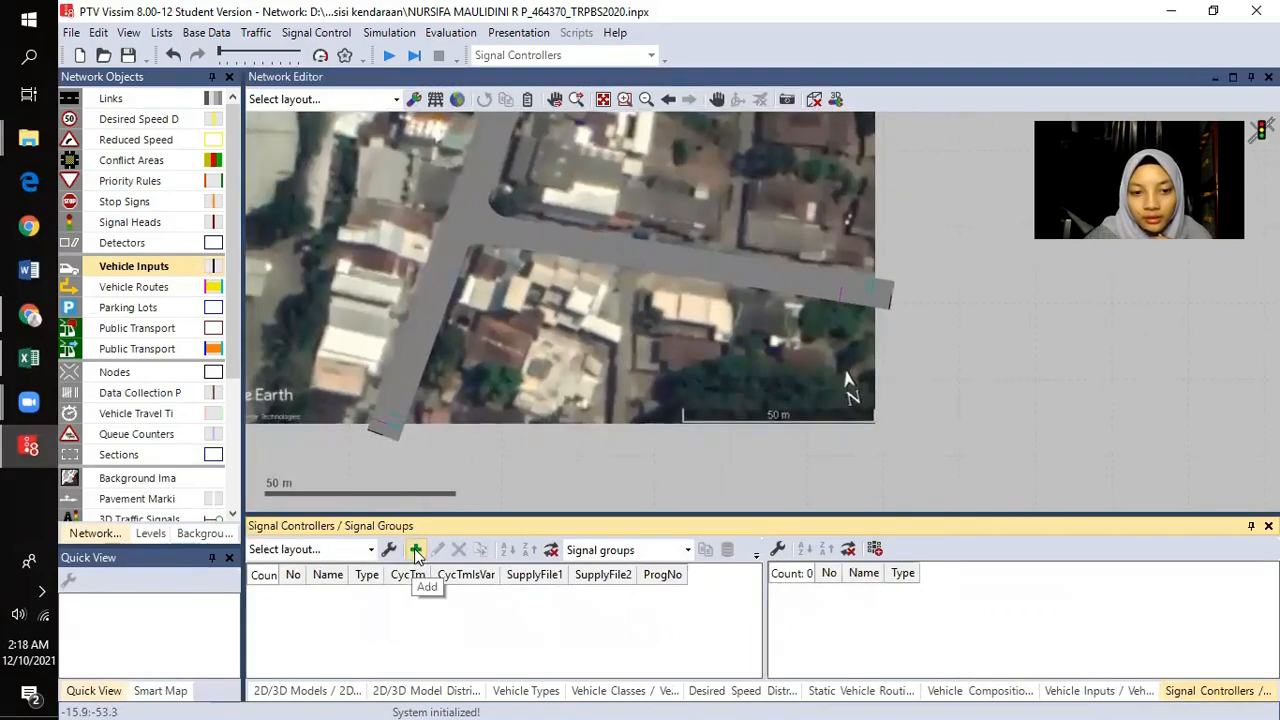
{"action": "left_click", "coordinate": [416, 553]}
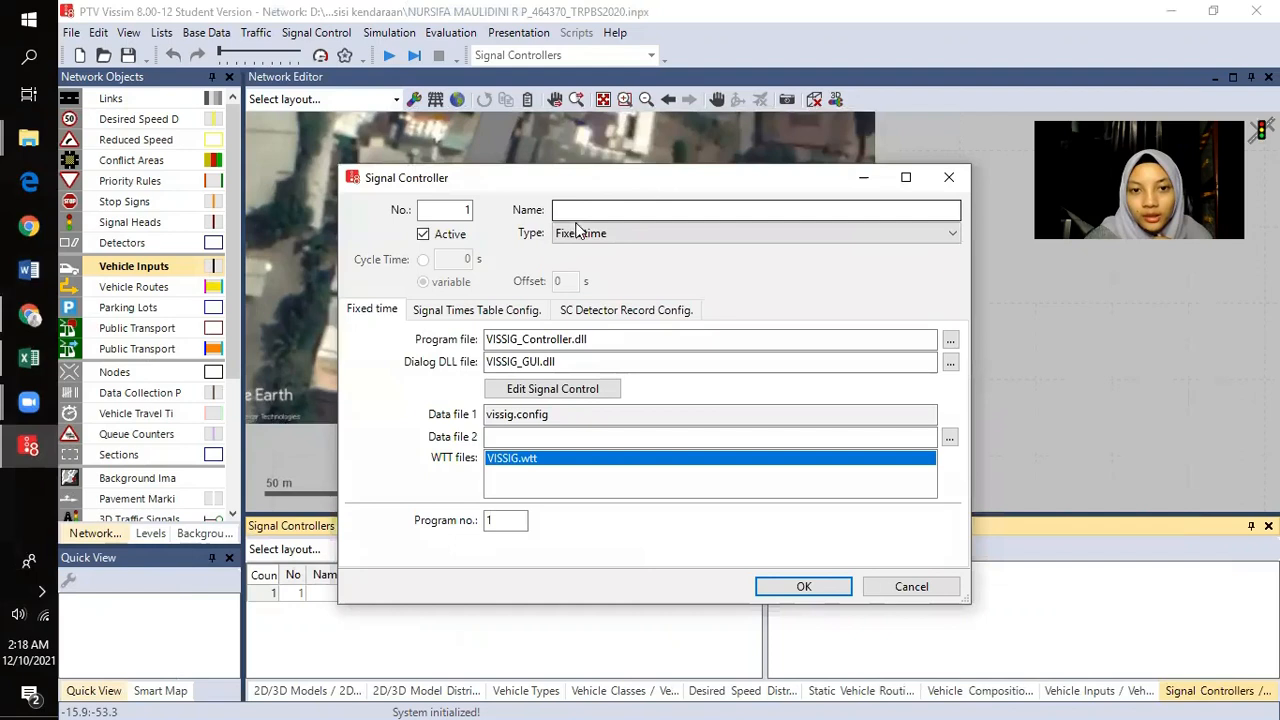
{"action": "left_click", "coordinate": [572, 212]}
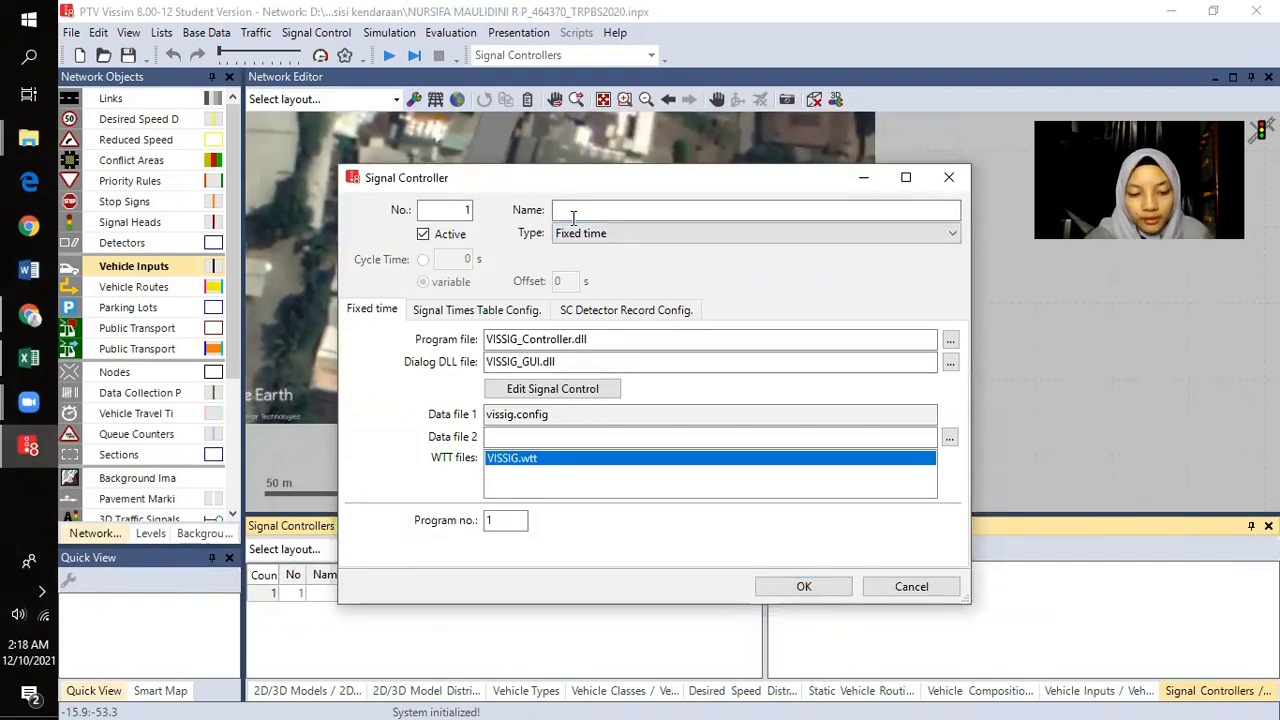
{"action": "type", "text": "Simpang 3 Be"}
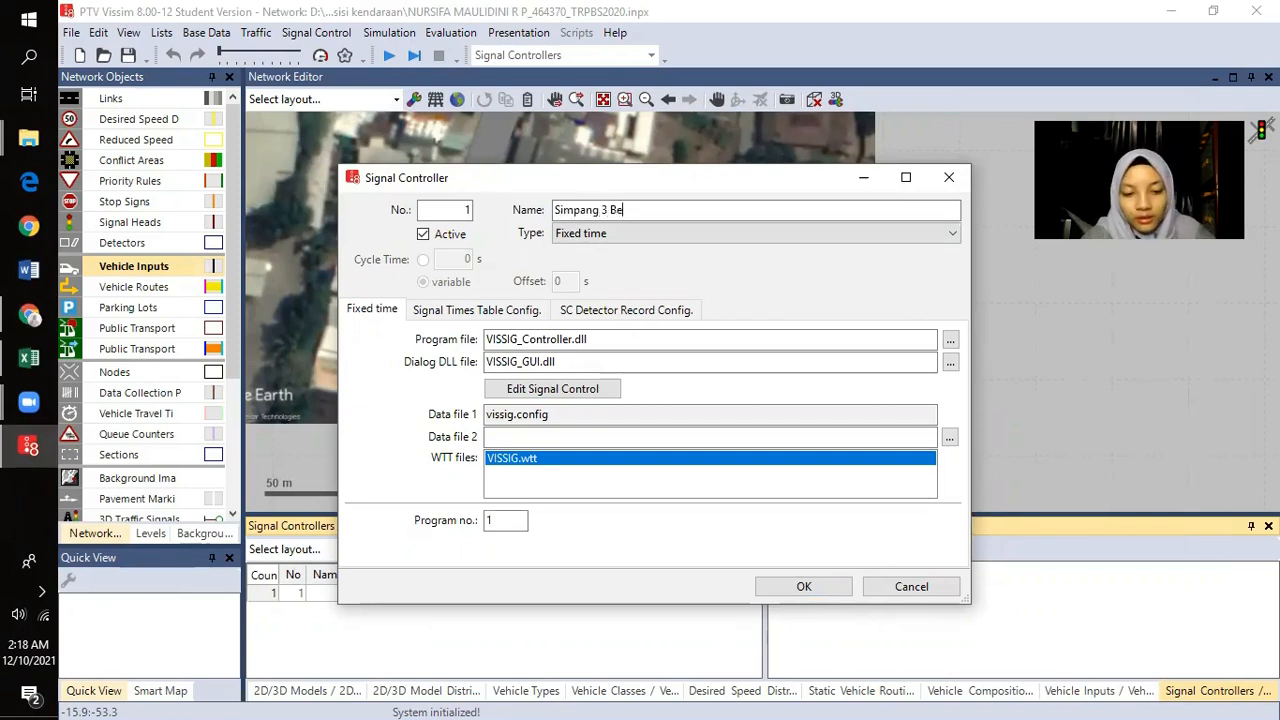
{"action": "type", "text": "si Jangkang"}
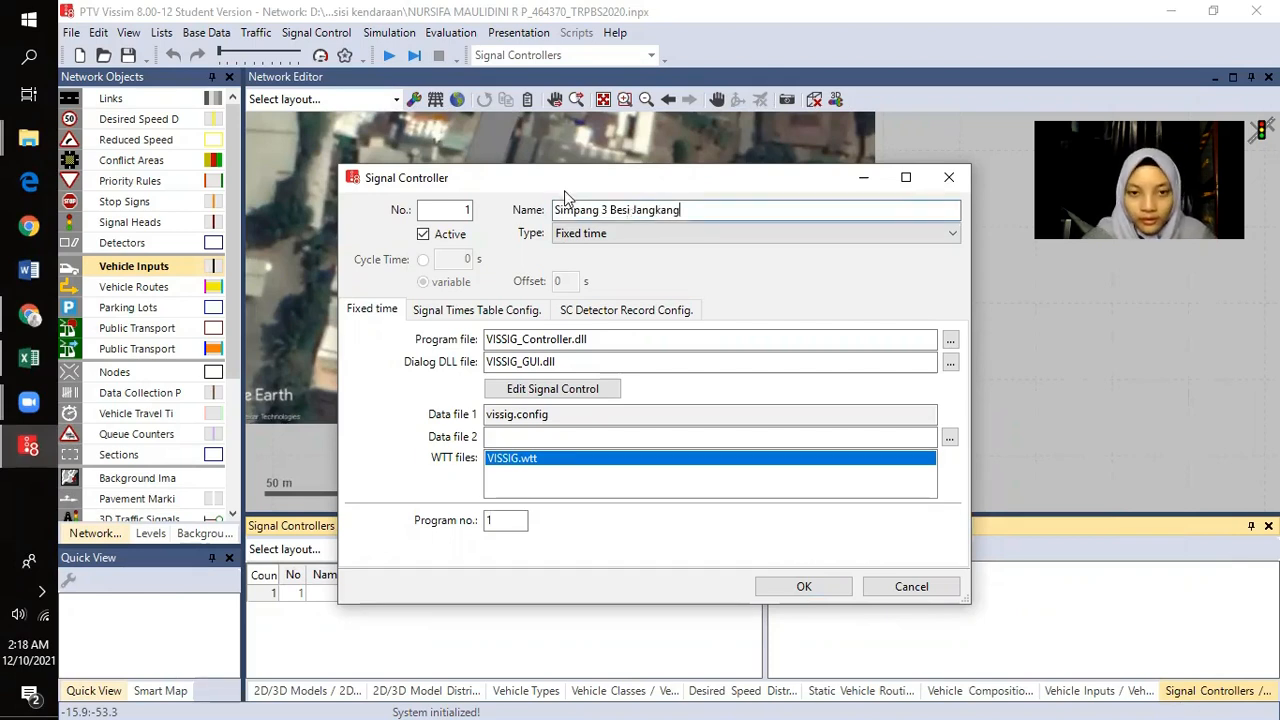
- Open the controller's signal control editor and create three signal groups
{"action": "left_click", "coordinate": [571, 396]}
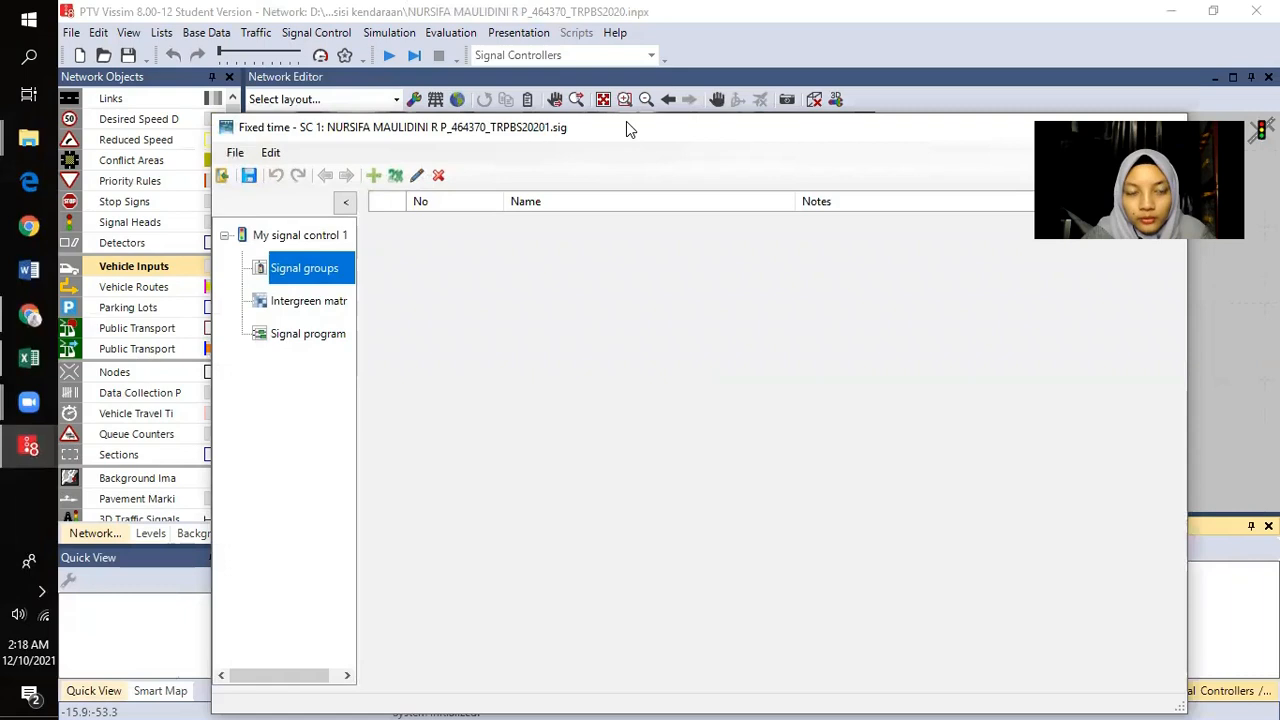
{"action": "left_click_drag", "start_coordinate": [626, 121], "coordinate": [686, 60]}
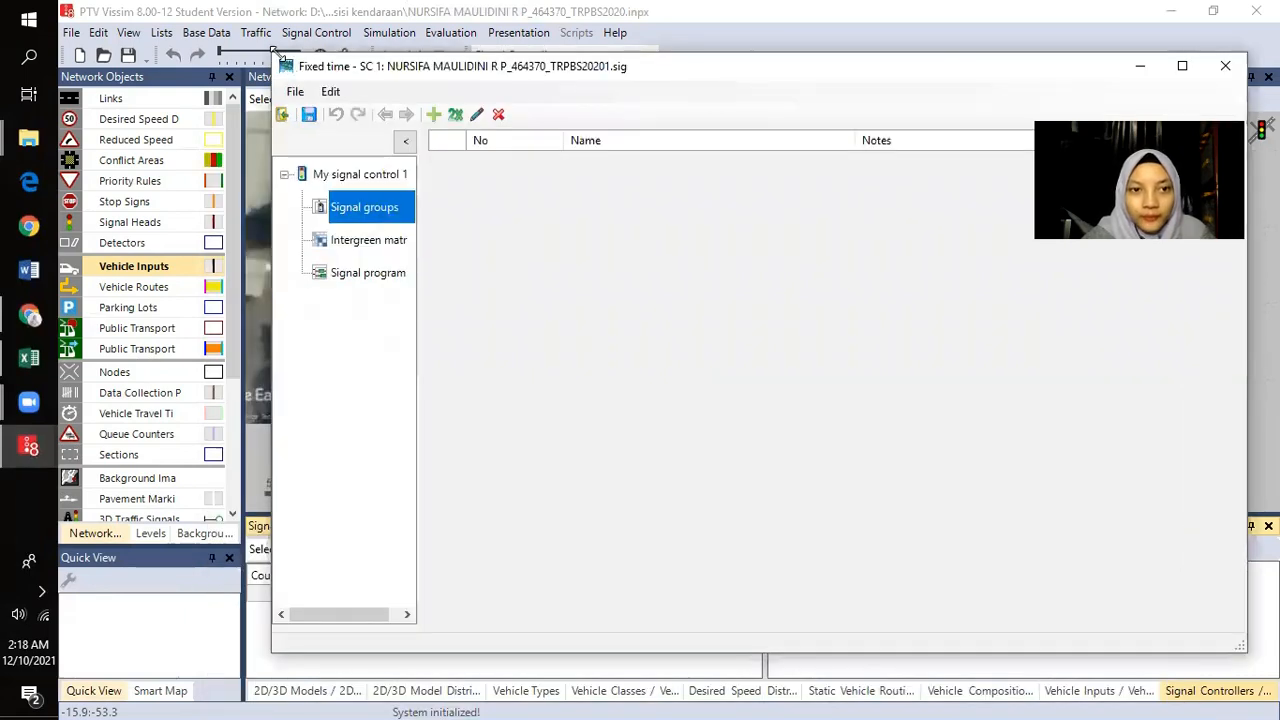
{"action": "left_click_drag", "start_coordinate": [274, 53], "coordinate": [366, 112]}
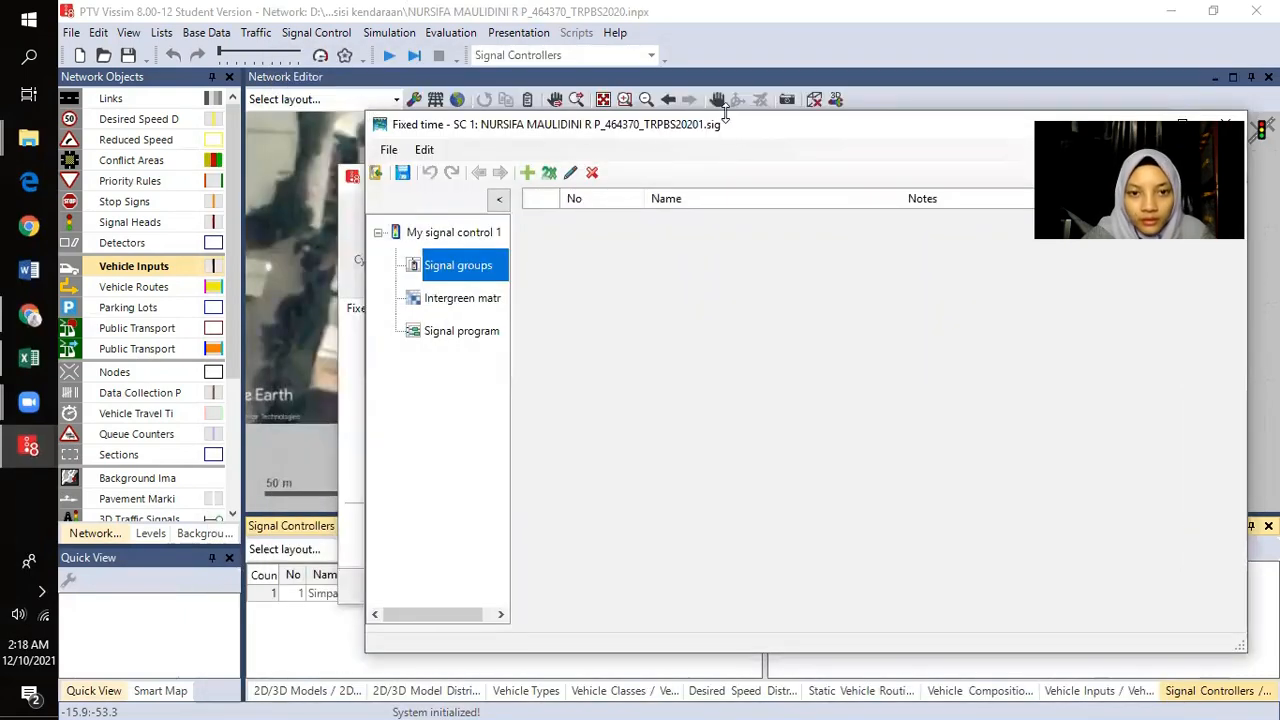
{"action": "left_click_drag", "start_coordinate": [783, 137], "coordinate": [736, 108]}
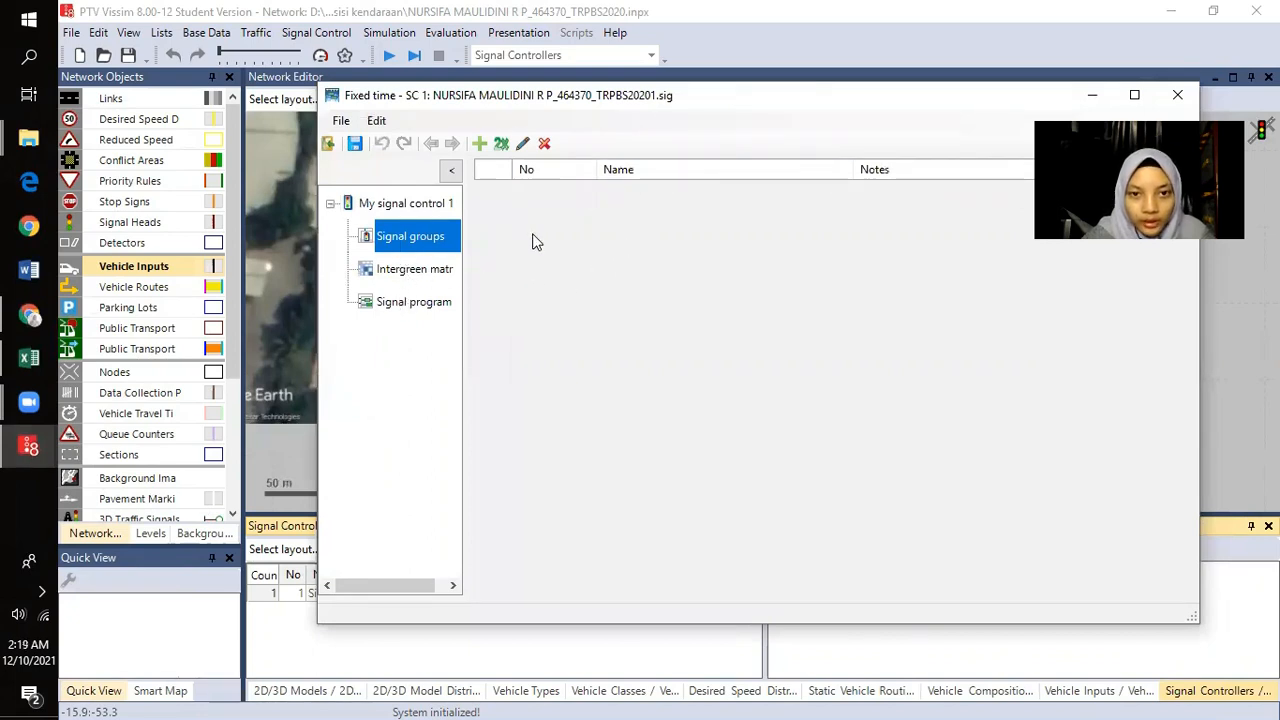
{"action": "left_click", "coordinate": [480, 146]}
{"action": "left_click", "coordinate": [480, 146]}
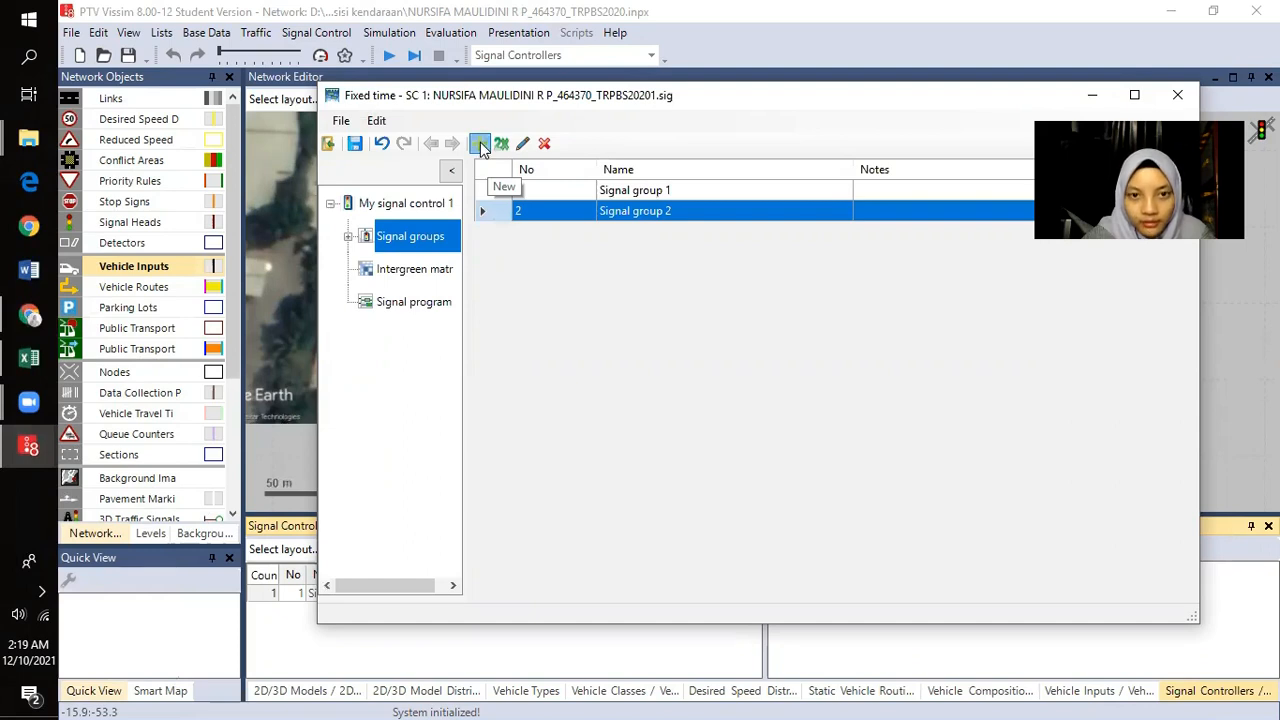
{"action": "left_click", "coordinate": [480, 146]}
- Rename the three signal groups as Selatan, Utara and Timur, in that order
{"action": "left_click", "coordinate": [686, 192]}
{"action": "left_click_drag", "start_coordinate": [688, 190], "coordinate": [600, 200]}
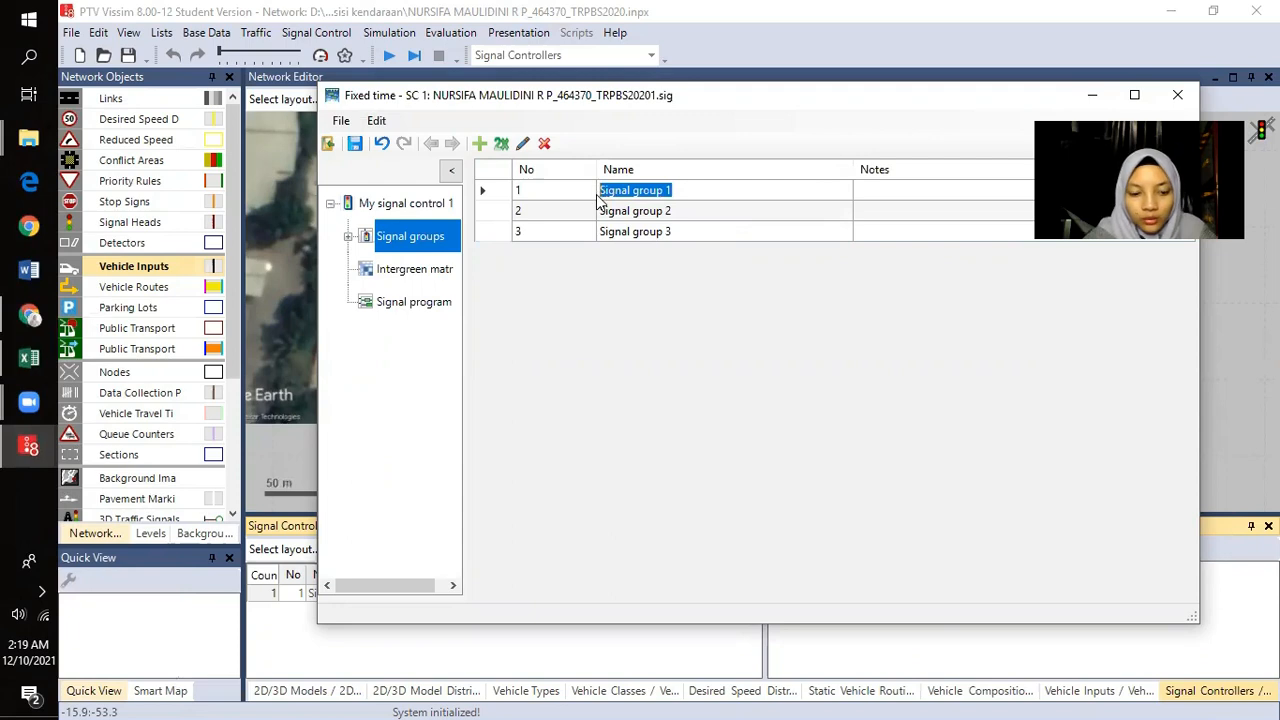
{"action": "type", "text": "Selatan"}
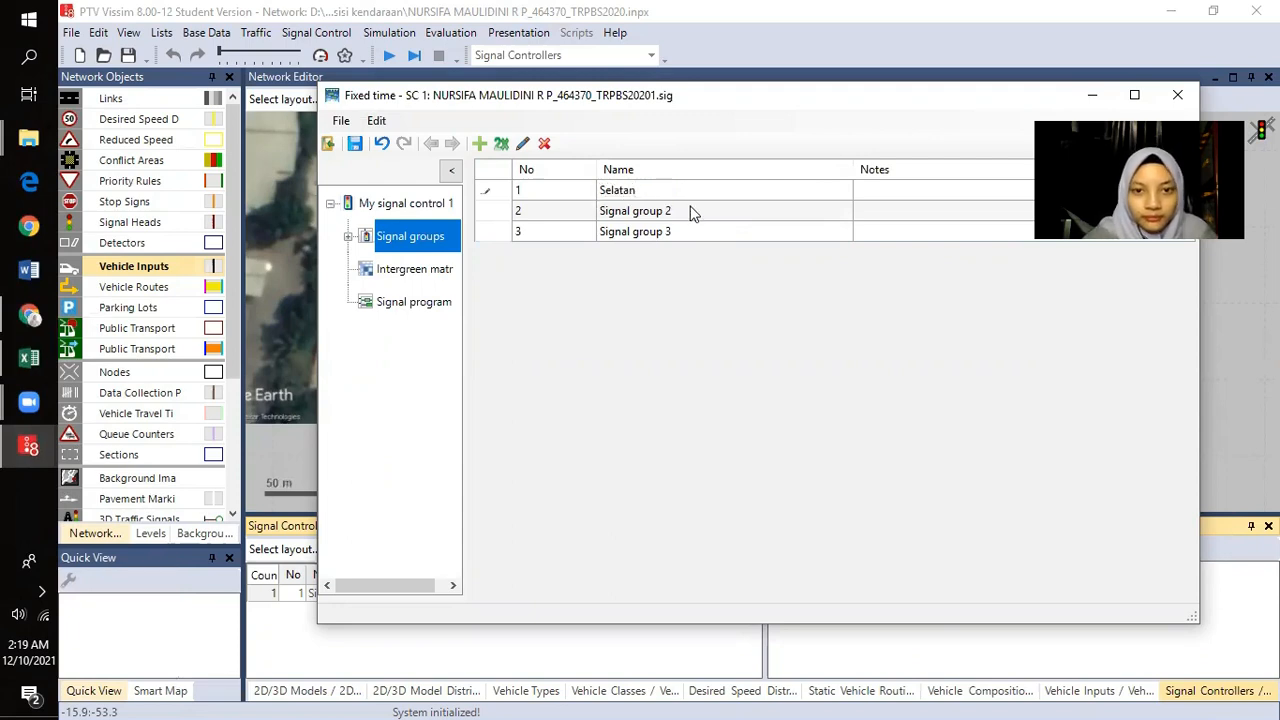
{"action": "left_click", "coordinate": [693, 212]}
{"action": "left_click", "coordinate": [669, 214]}
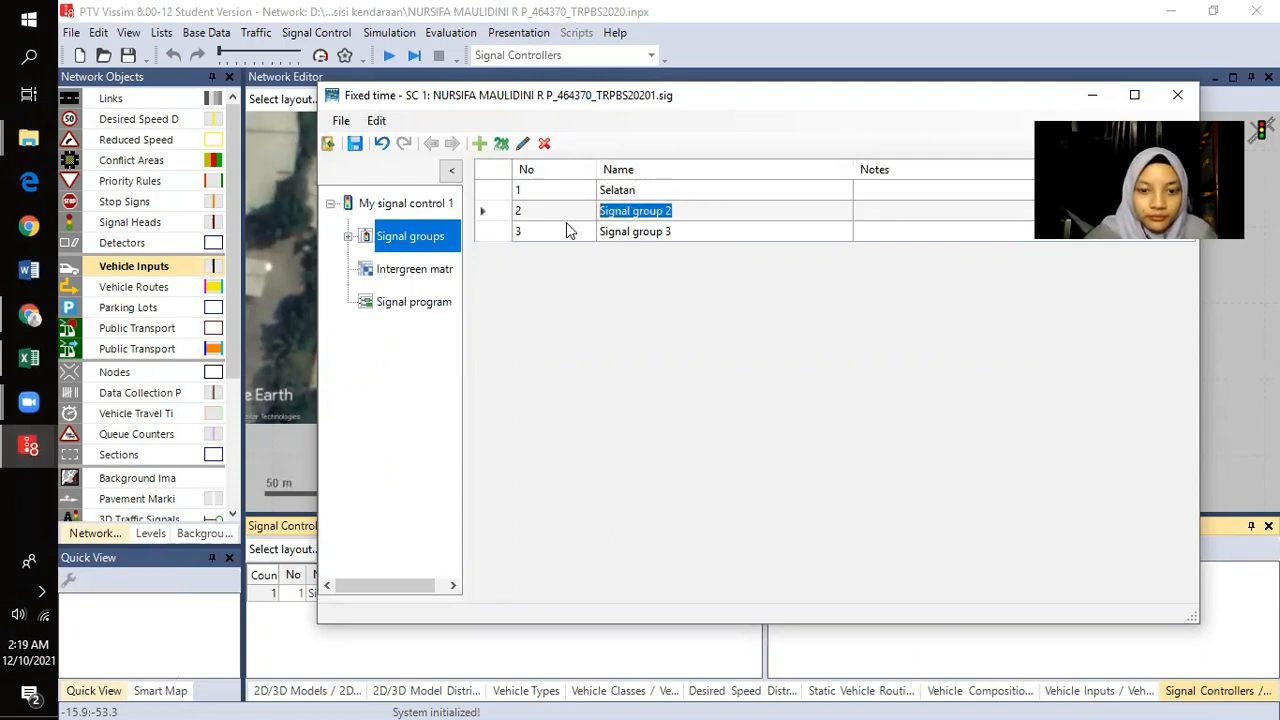
{"action": "type", "text": "Utara"}
{"action": "key", "text": "Return"}
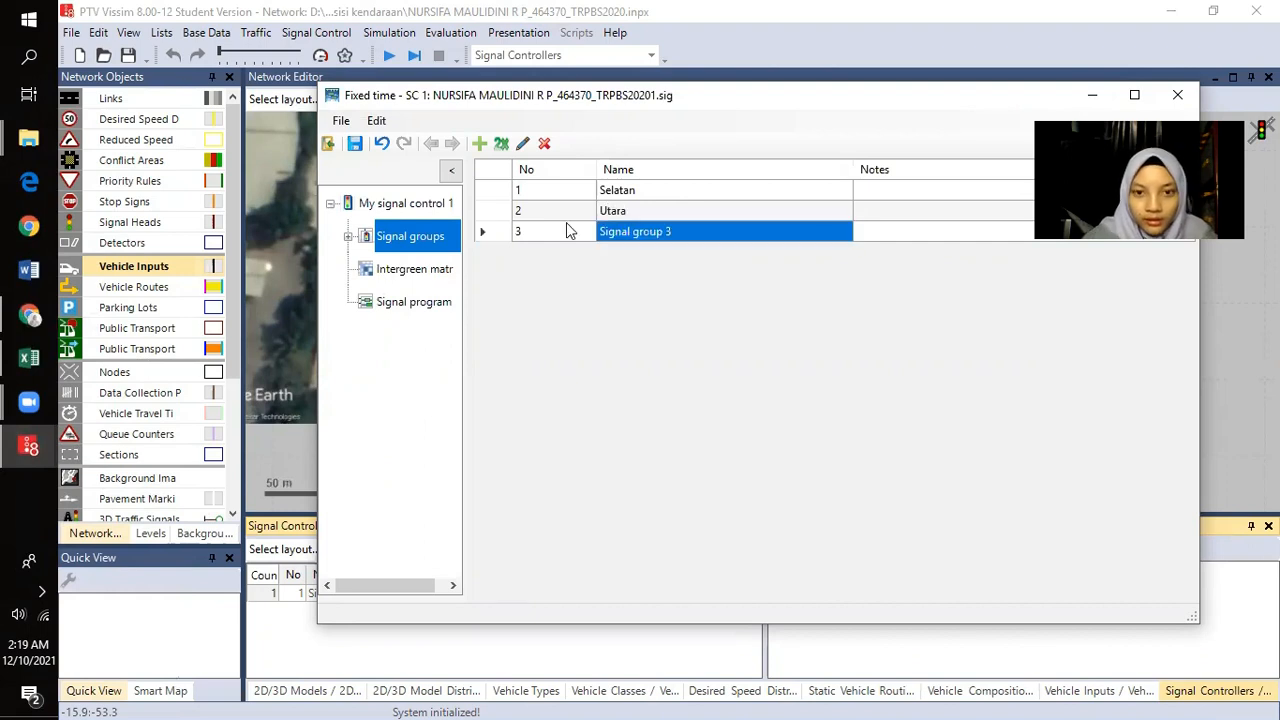
{"action": "type", "text": "Timur"}
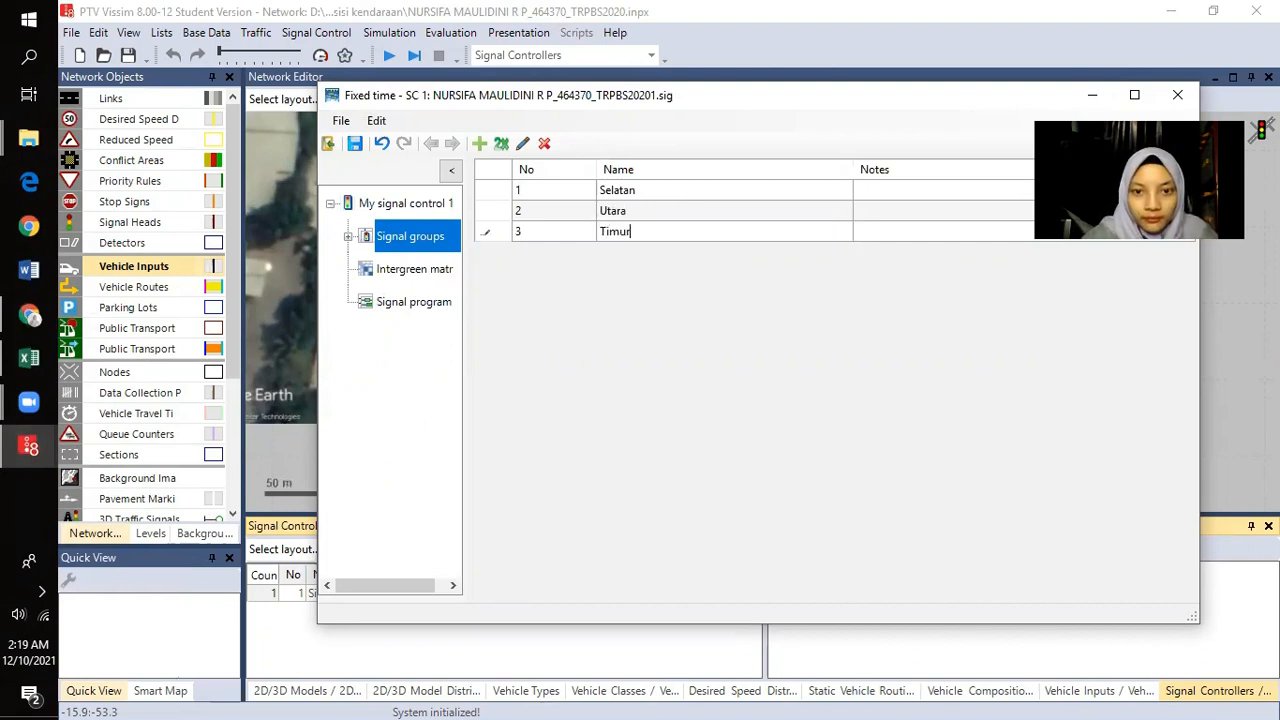
{"action": "key", "text": "Return"}
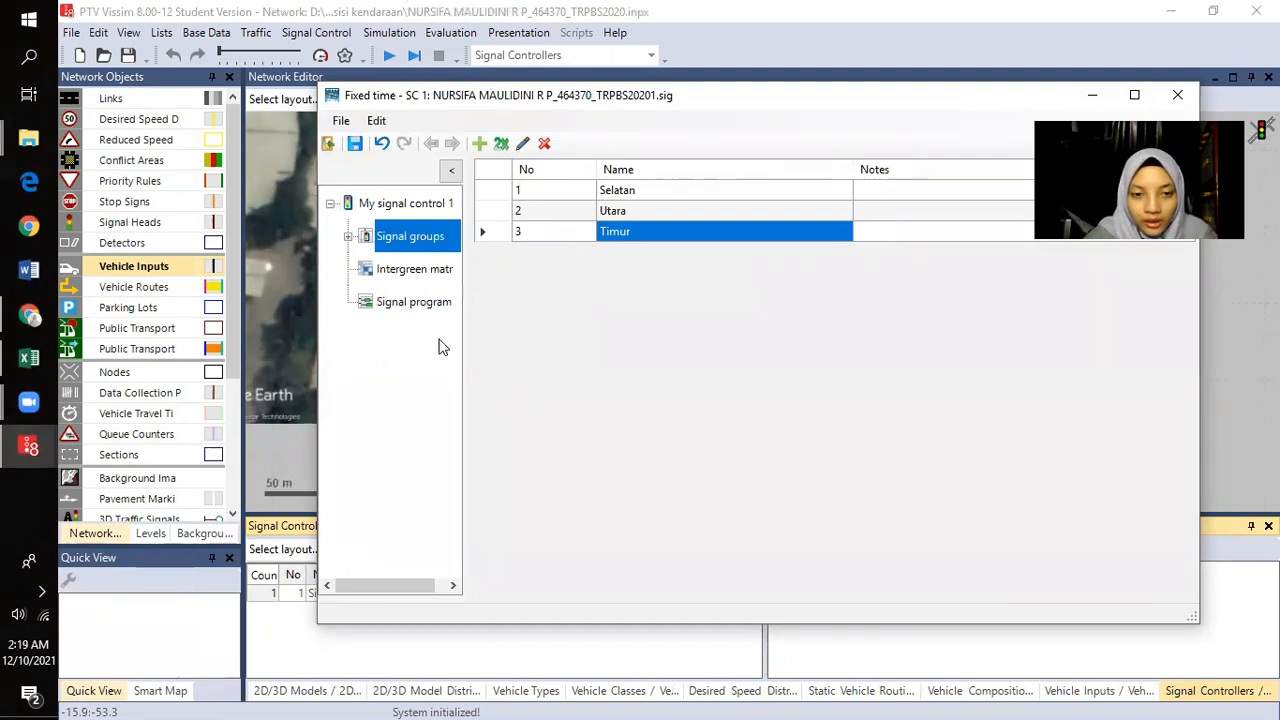
- Open the Selatan signal group's settings and look up the signal timings on the WAKTU SIKLUS sheet of the Data Simpang 3 Besi Excel workbook
{"action": "left_click", "coordinate": [348, 237]}
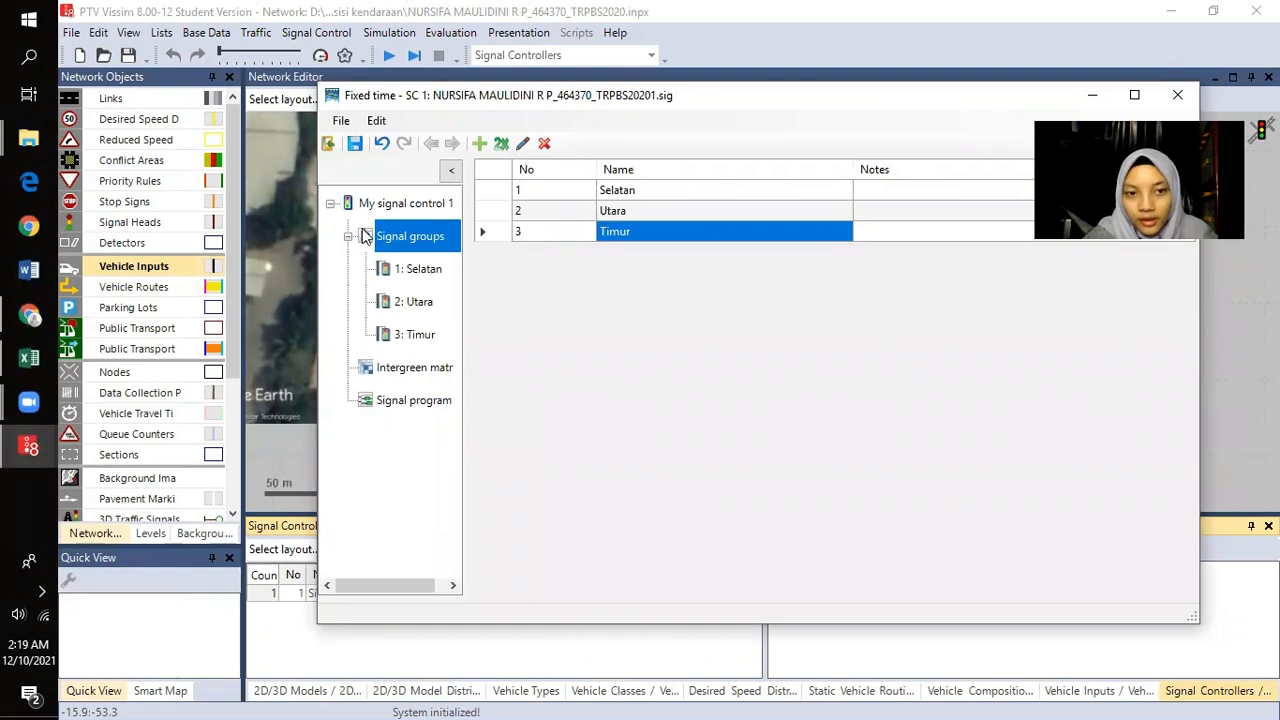
{"action": "left_click", "coordinate": [425, 270]}
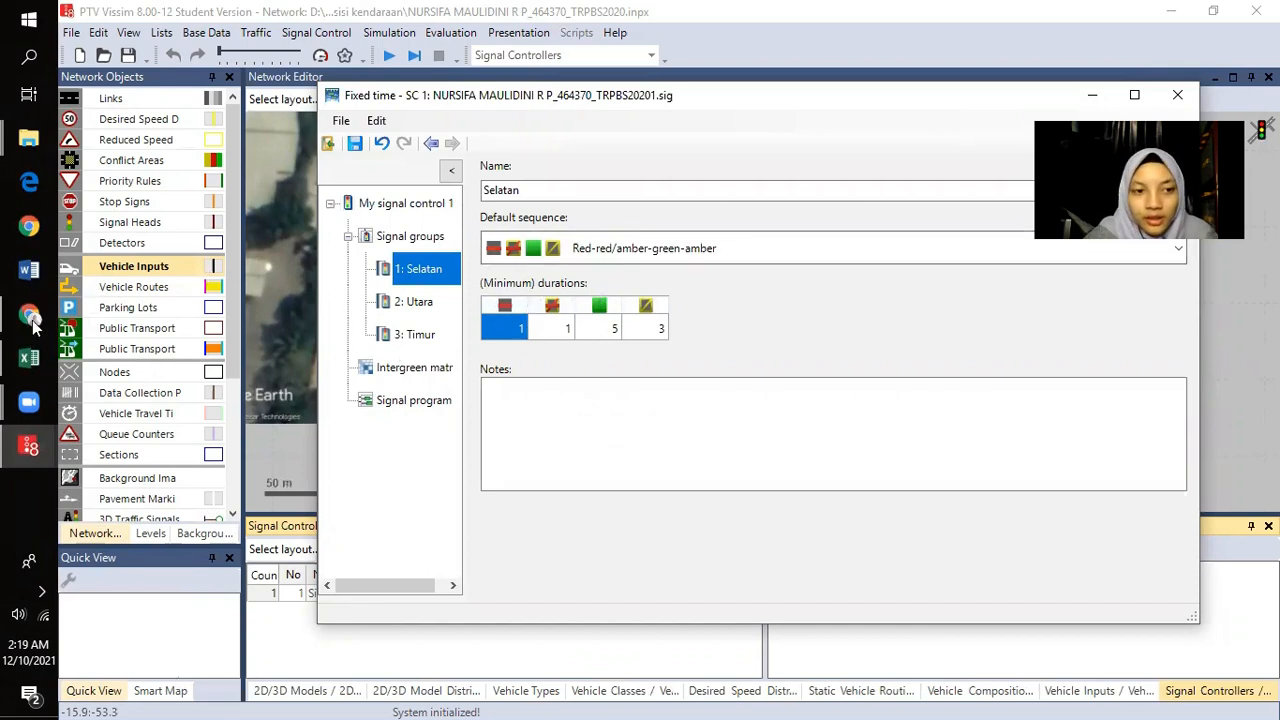
{"action": "left_click", "coordinate": [16, 362]}
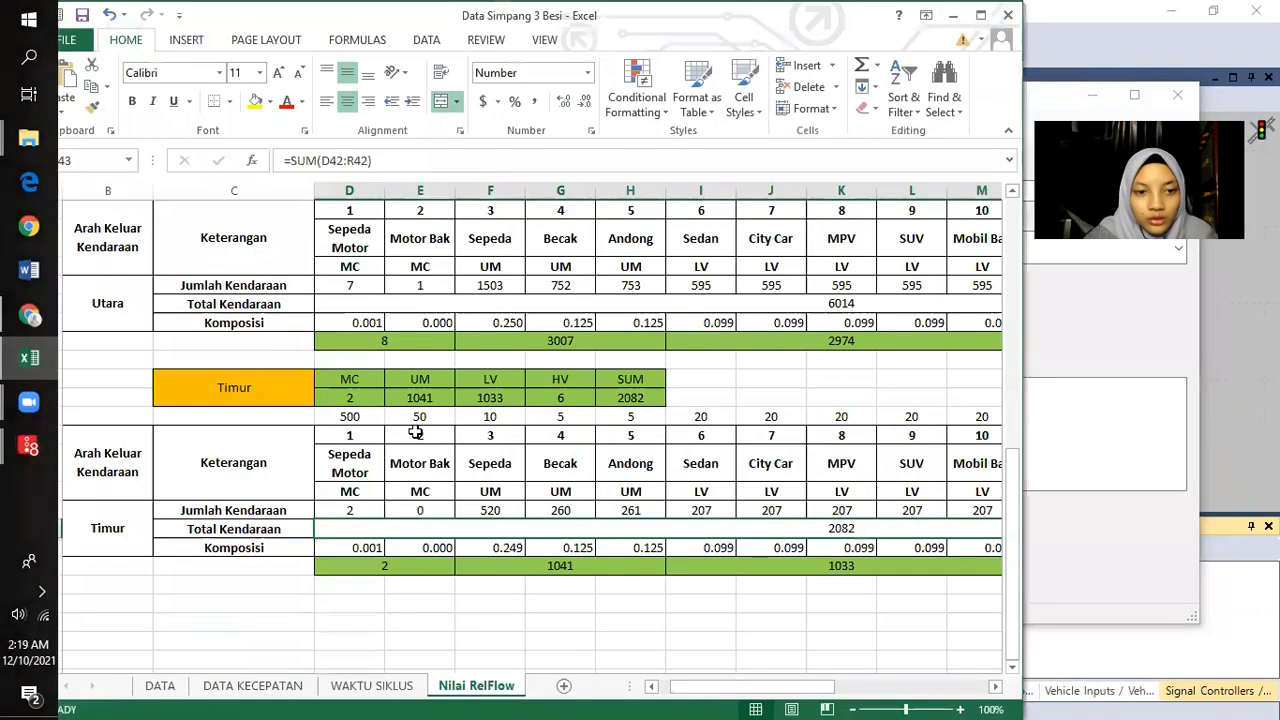
{"action": "left_click", "coordinate": [371, 685]}
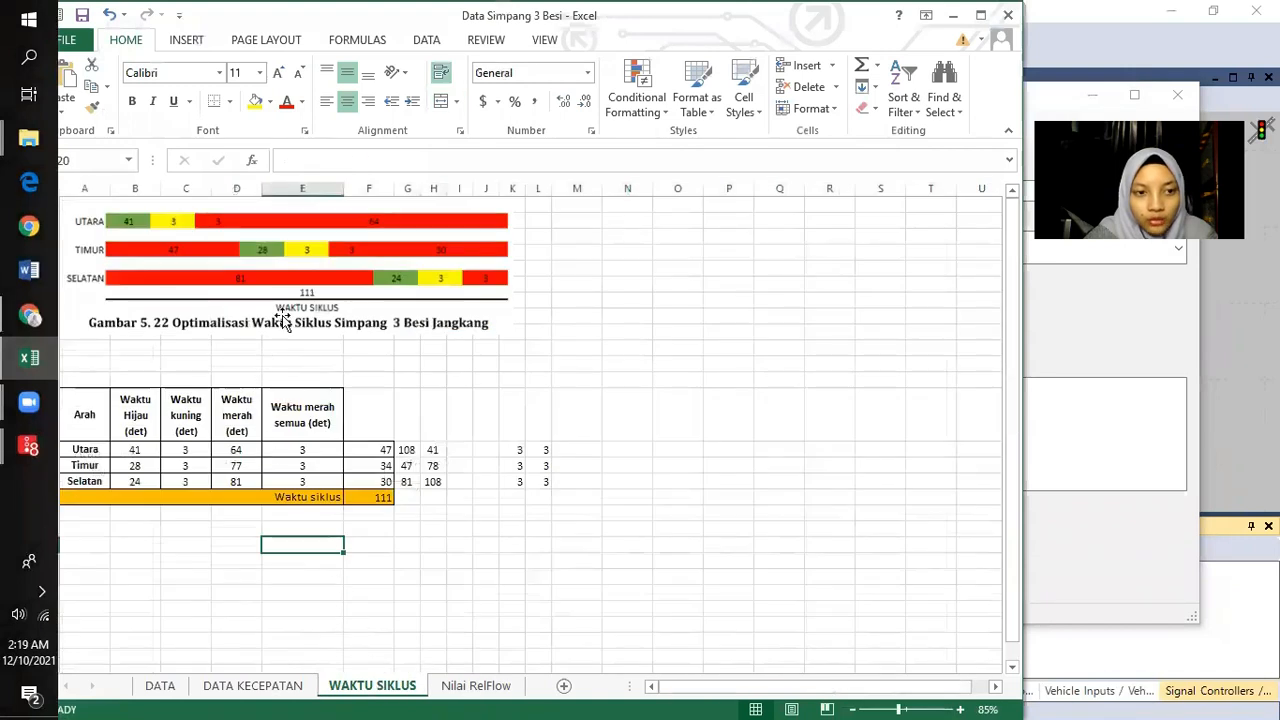
{"action": "left_click", "coordinate": [242, 365]}
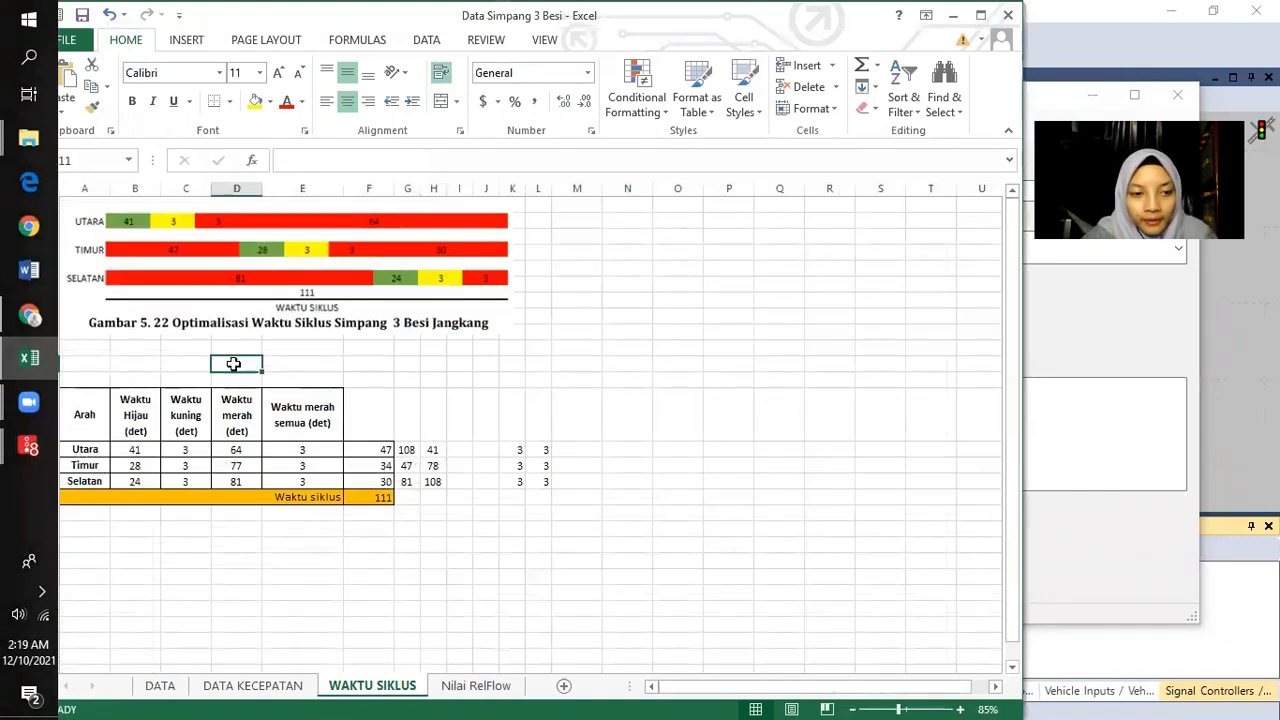
{"action": "scroll", "coordinate": [149, 338], "scroll_direction": "up", "scroll_amount": 1}
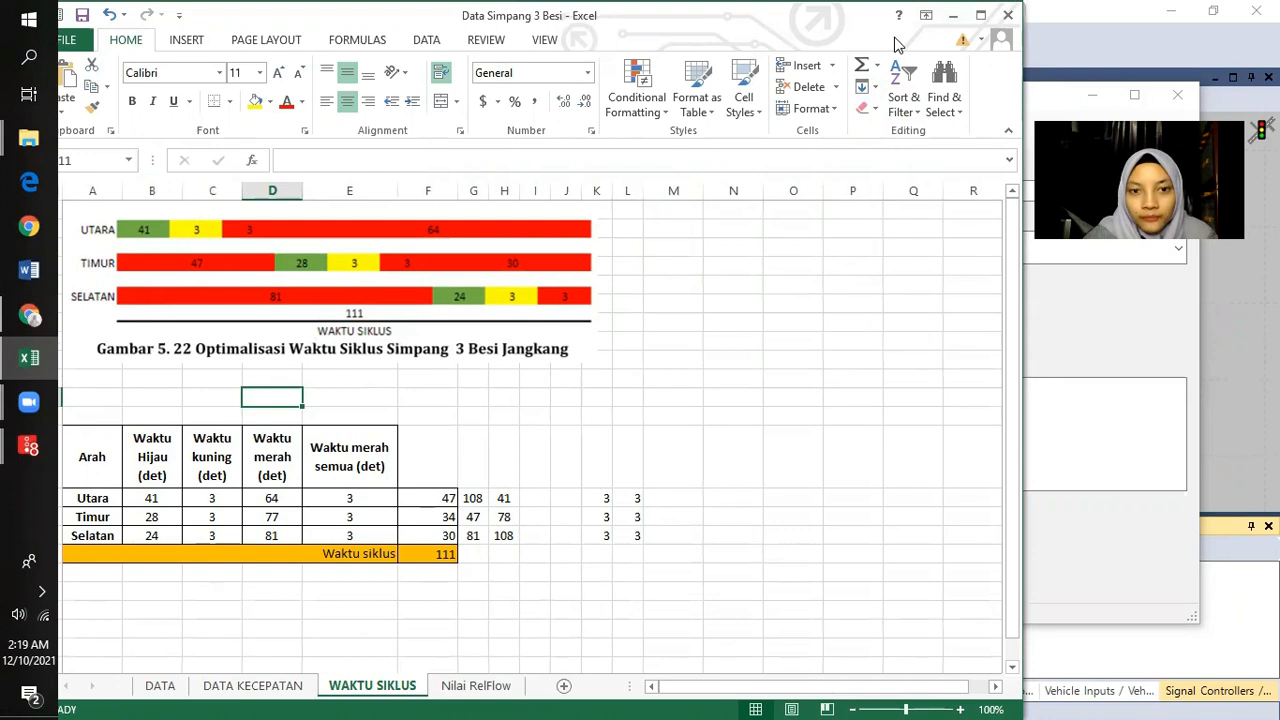
{"action": "key", "text": "alt+Tab"}
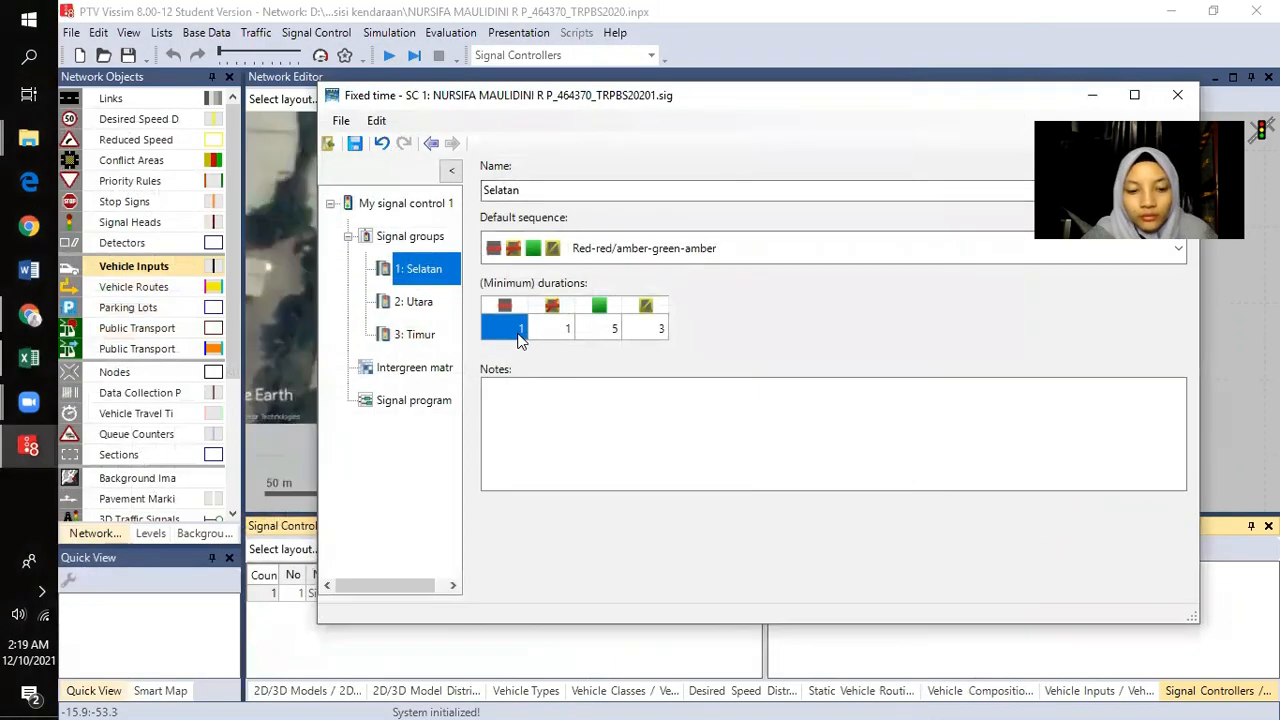
- Set the Selatan signal group's minimum durations to 81 for red, 3 for red/amber and 24 for green
{"action": "left_click", "coordinate": [515, 329]}
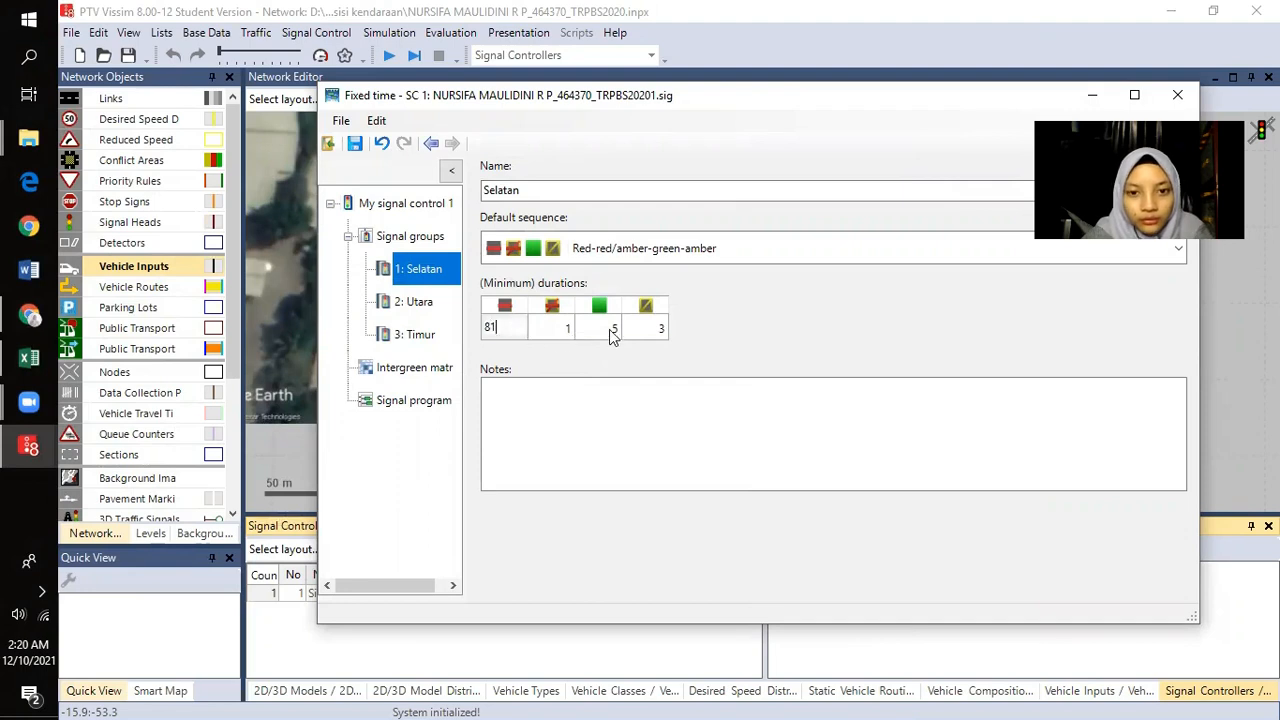
{"action": "left_click", "coordinate": [613, 334]}
{"action": "type", "text": "24"}
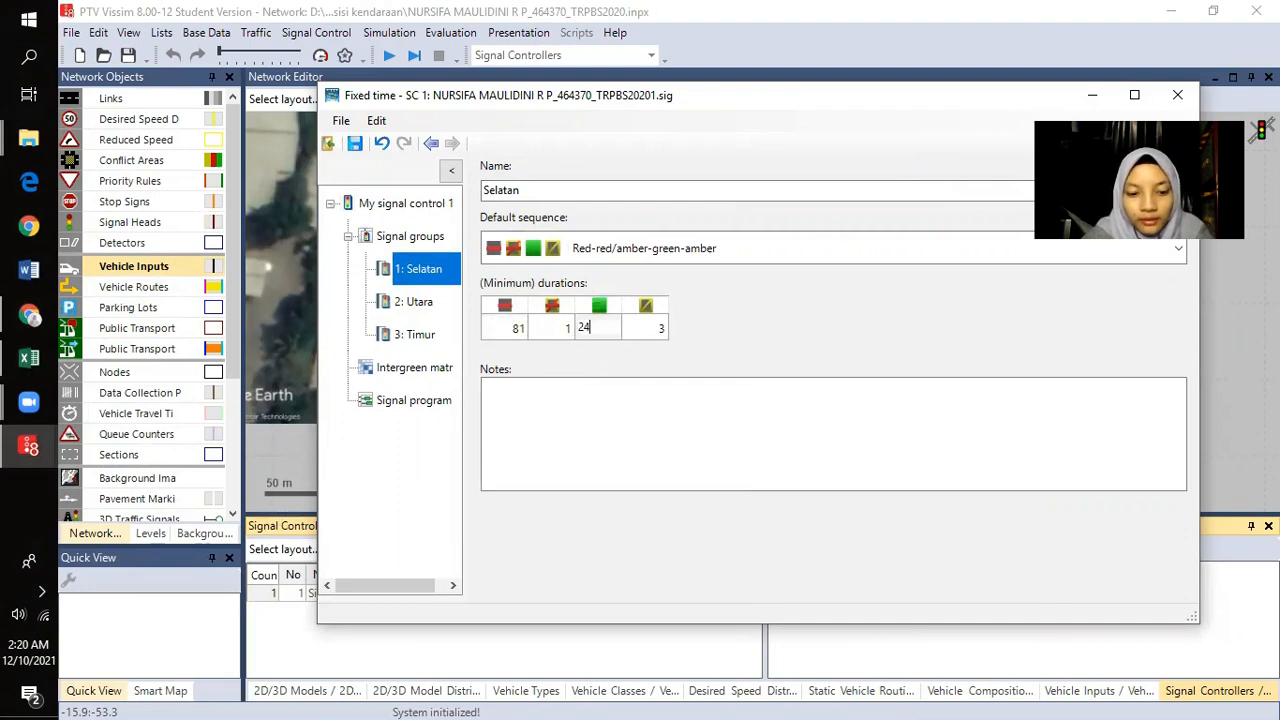
{"action": "left_click", "coordinate": [558, 336]}
{"action": "type", "text": "3"}
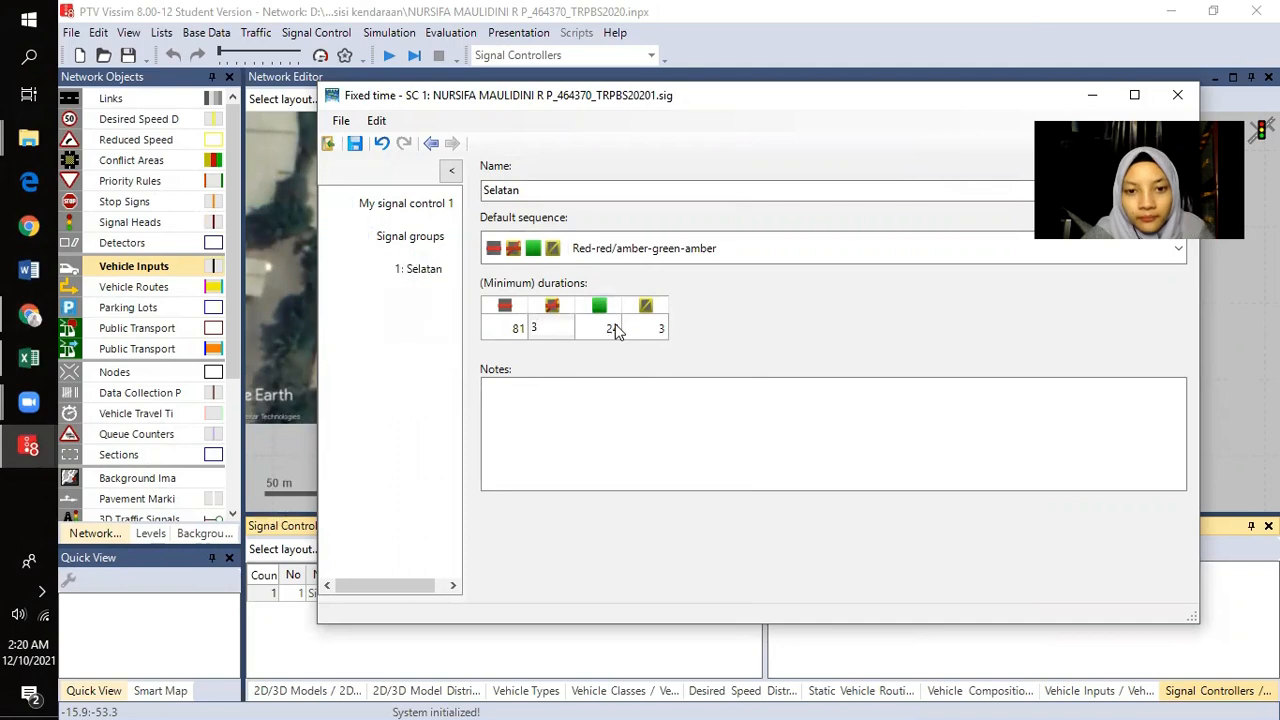
{"action": "key", "text": "Tab"}
- Look up the Utara timings in the Data Simpang 3 Besi workbook and set the Utara group's minimum green to 41
{"action": "left_click", "coordinate": [30, 358]}
{"action": "left_click", "coordinate": [28, 358]}
{"action": "left_click", "coordinate": [28, 358]}
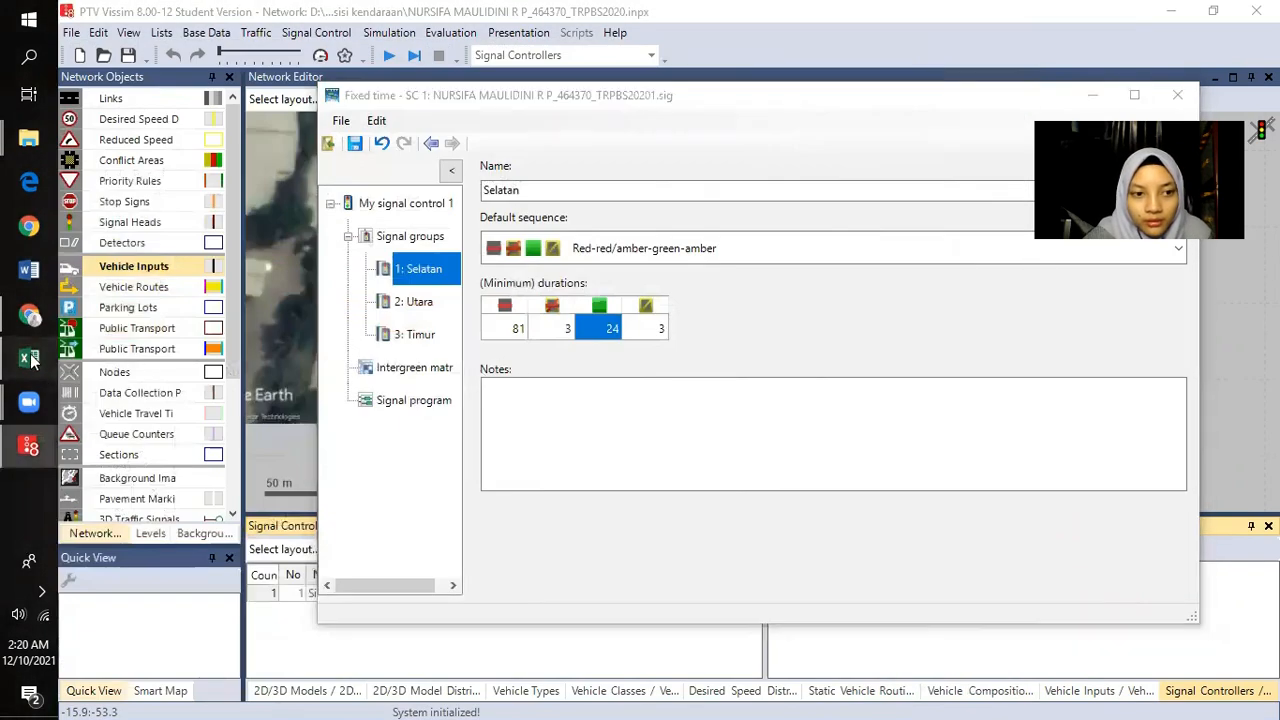
{"action": "left_click", "coordinate": [28, 358]}
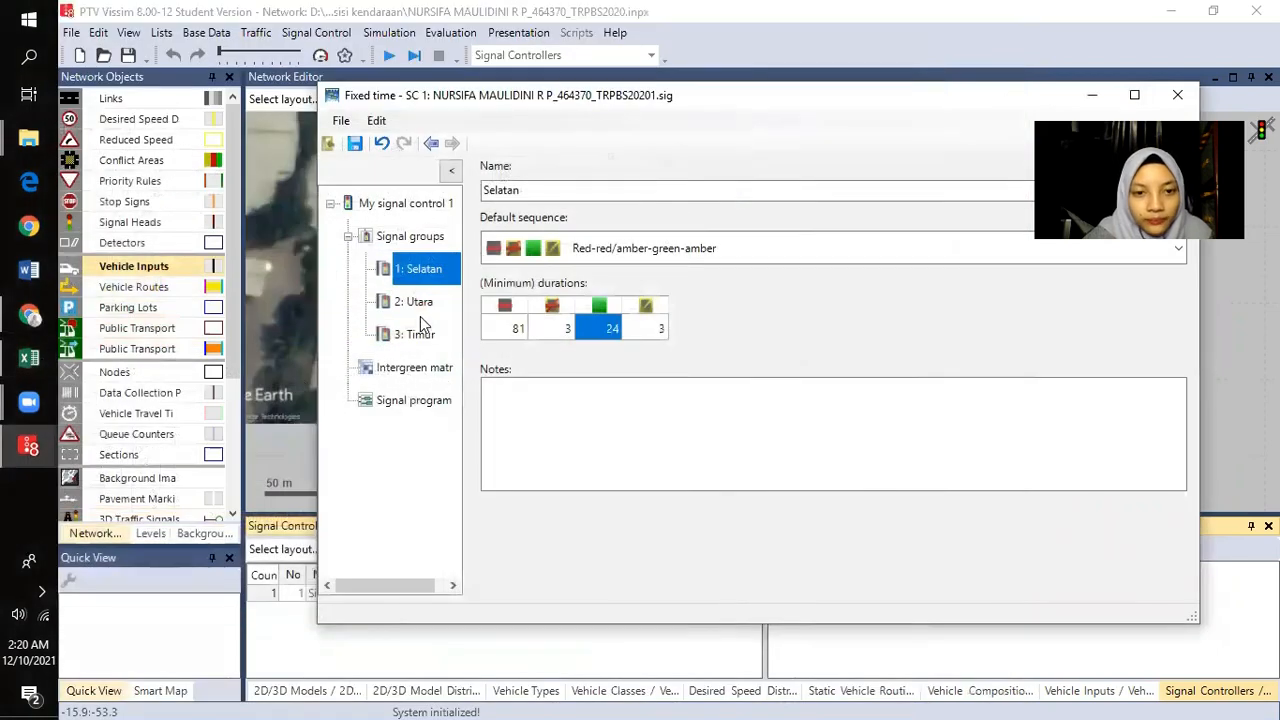
{"action": "left_click", "coordinate": [418, 305]}
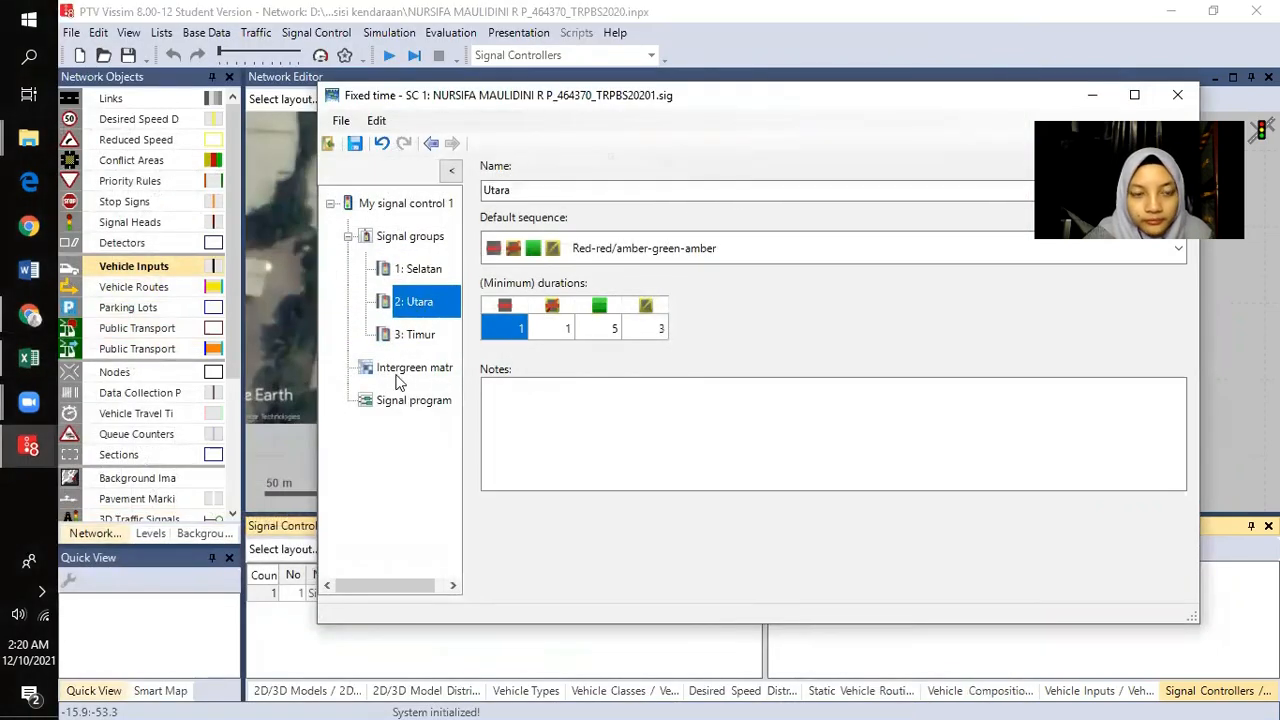
{"action": "left_click", "coordinate": [28, 358]}
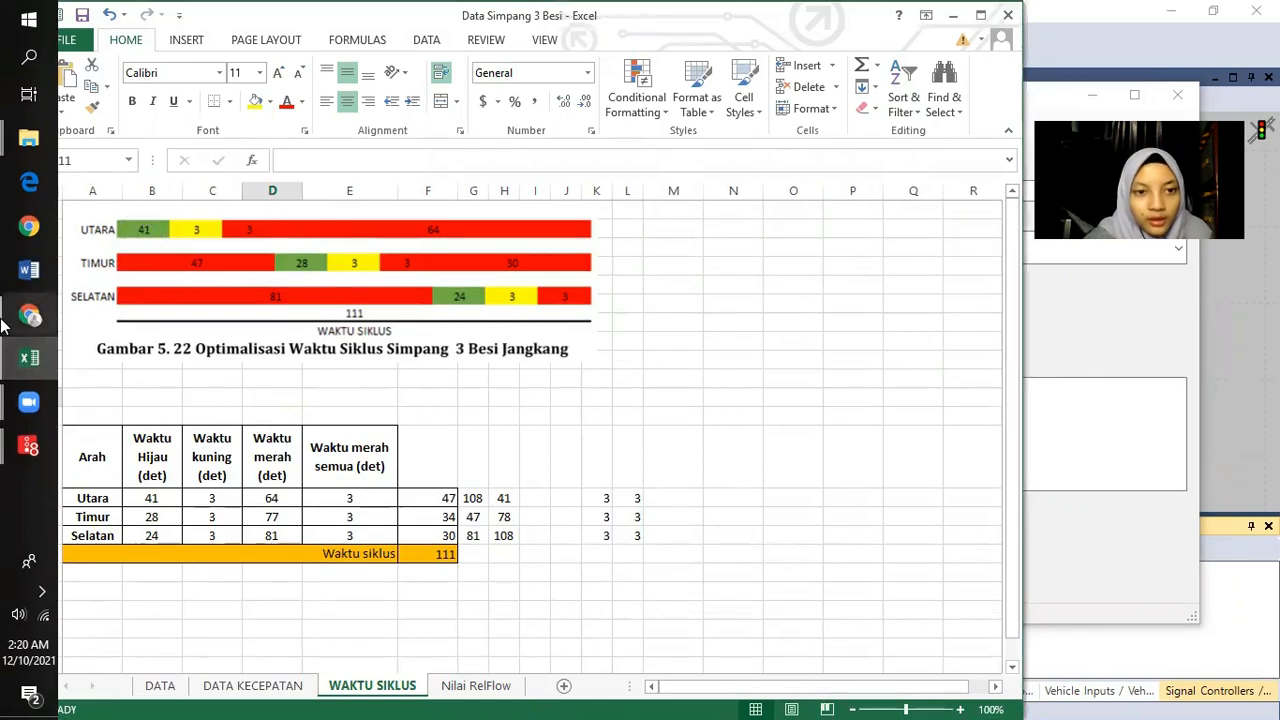
{"action": "left_click", "coordinate": [30, 357]}
{"action": "left_click", "coordinate": [593, 332]}
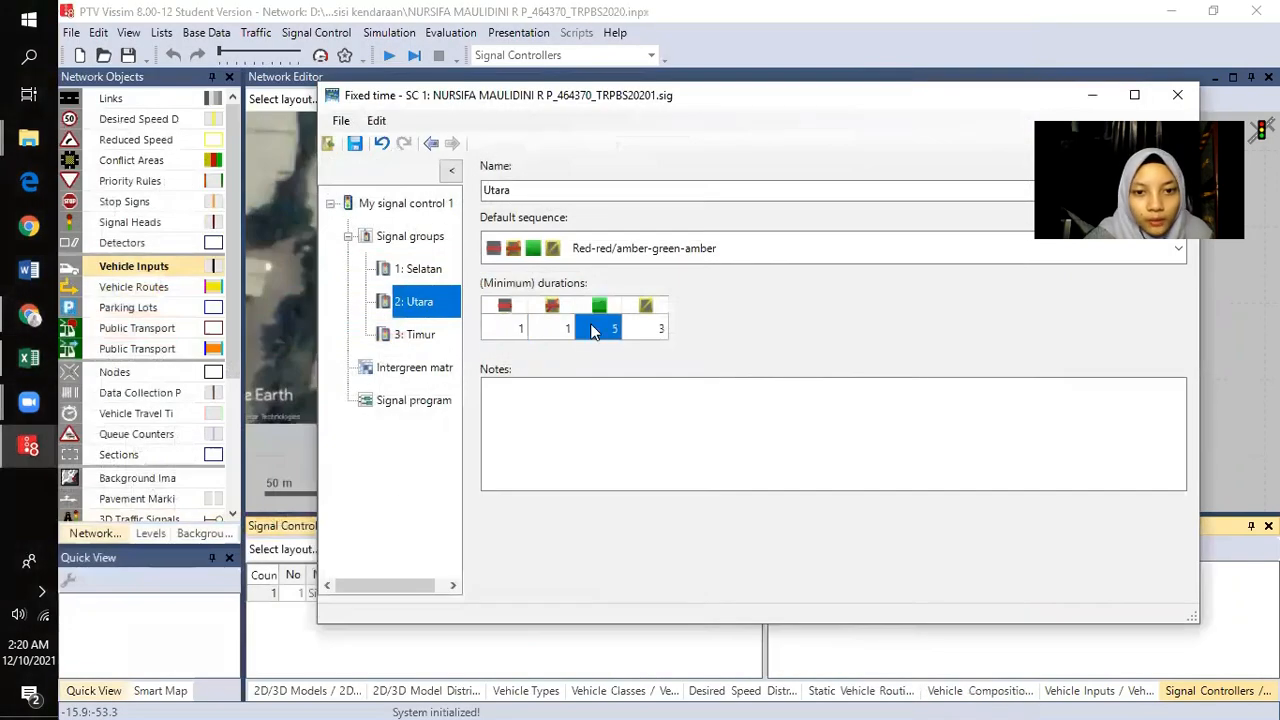
{"action": "type", "text": "41"}
- Set the Utara signal group's minimum durations to 64 for red and 3 for red/amber
{"action": "left_click", "coordinate": [510, 328]}
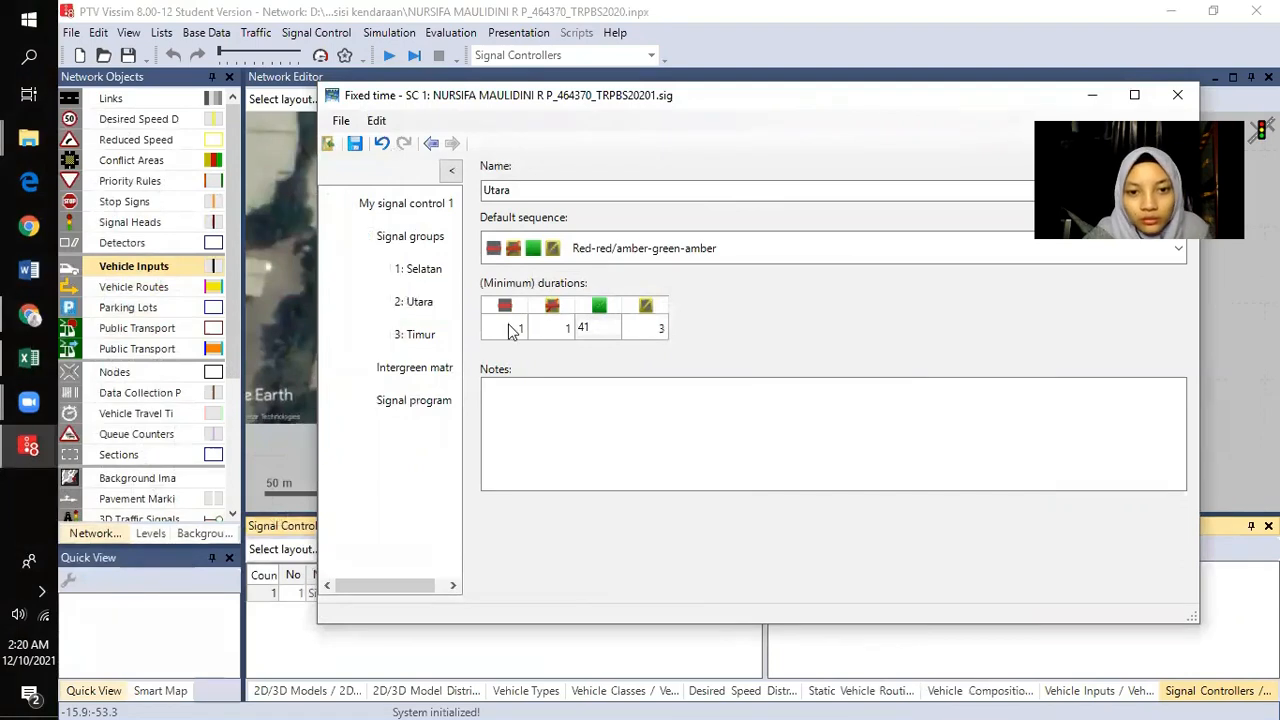
{"action": "left_click", "coordinate": [29, 358]}
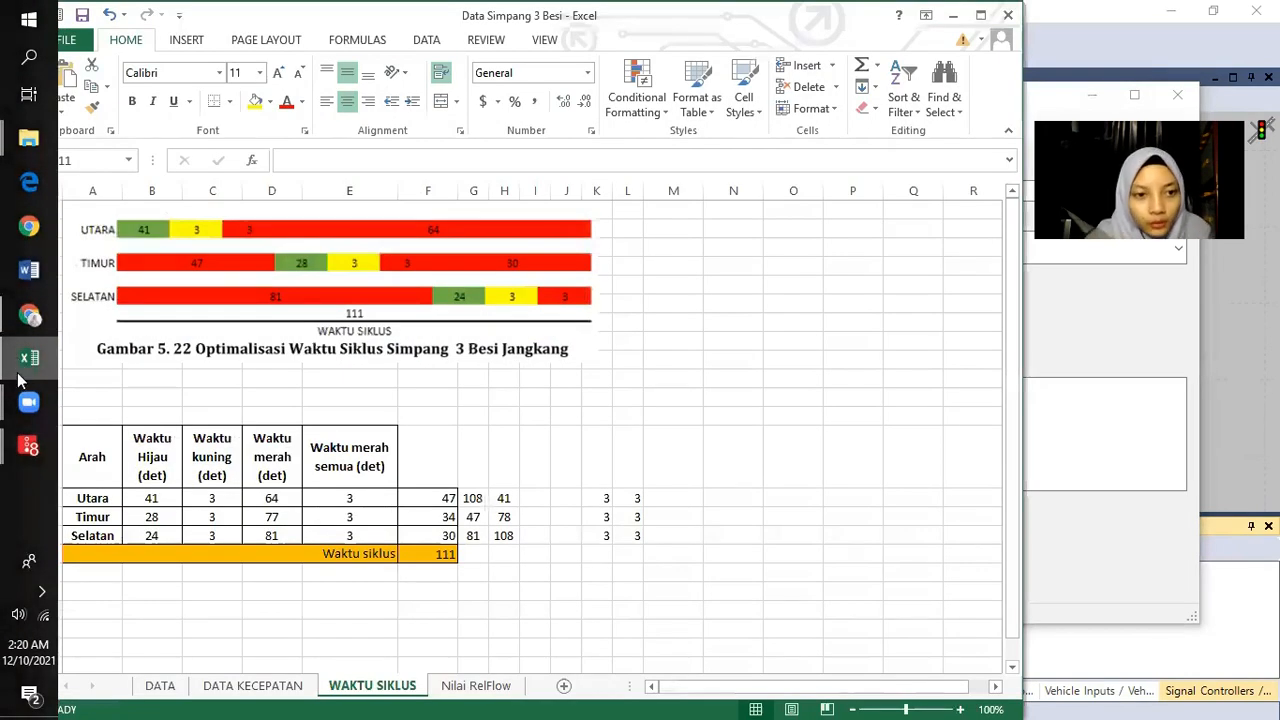
{"action": "left_click", "coordinate": [24, 372]}
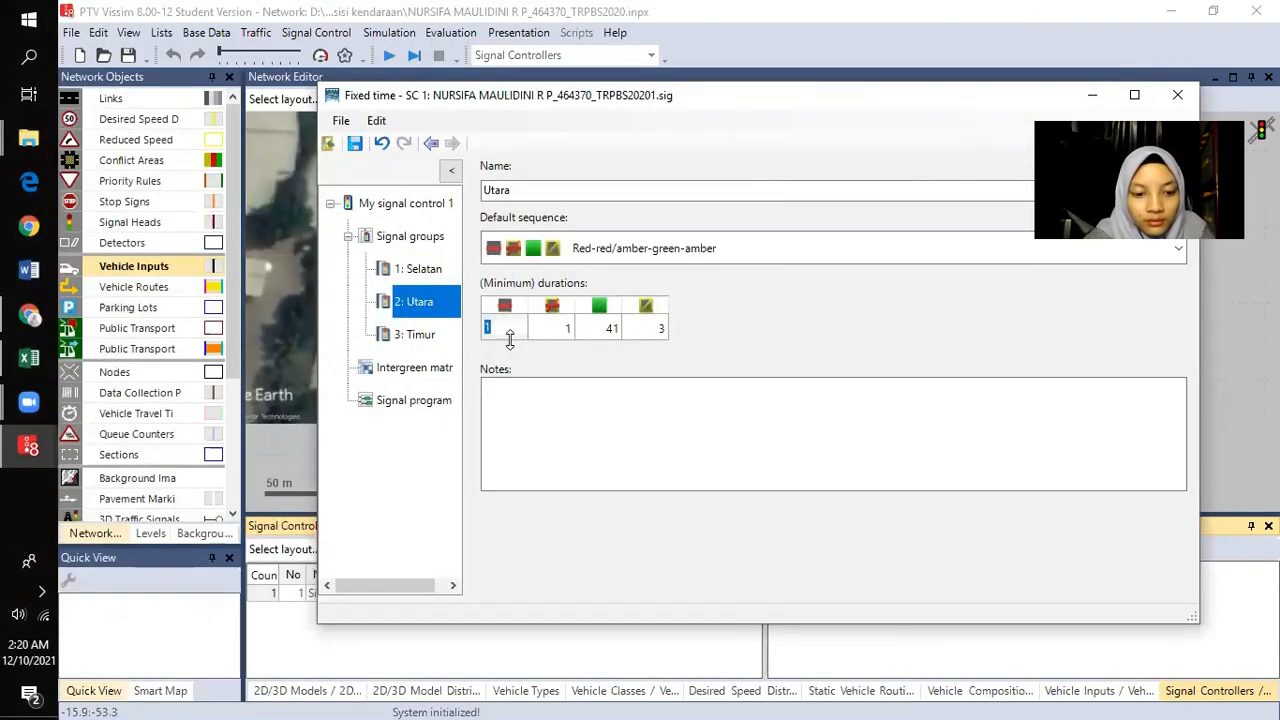
{"action": "left_click", "coordinate": [557, 330]}
{"action": "type", "text": "3"}
{"action": "left_click", "coordinate": [658, 330]}
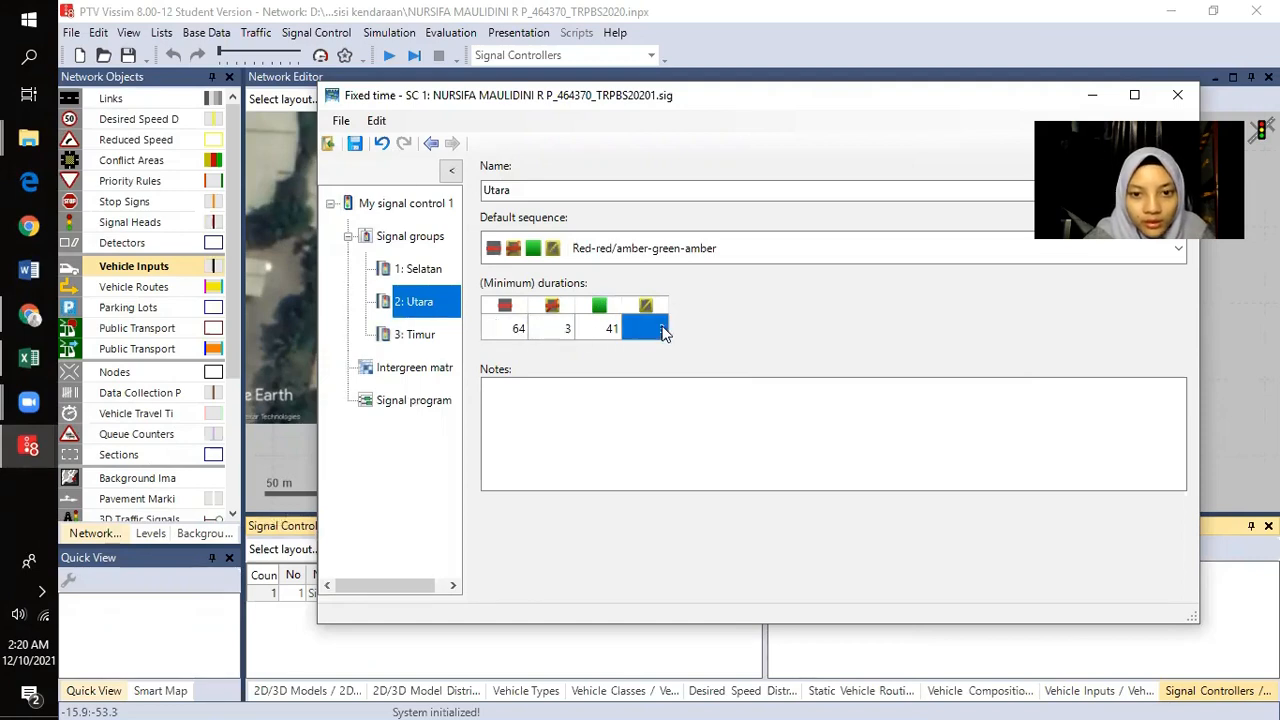
- Set the Timur signal group's minimum green to 28 and red/amber to 3, following the Excel timing table
{"action": "left_click", "coordinate": [418, 336]}
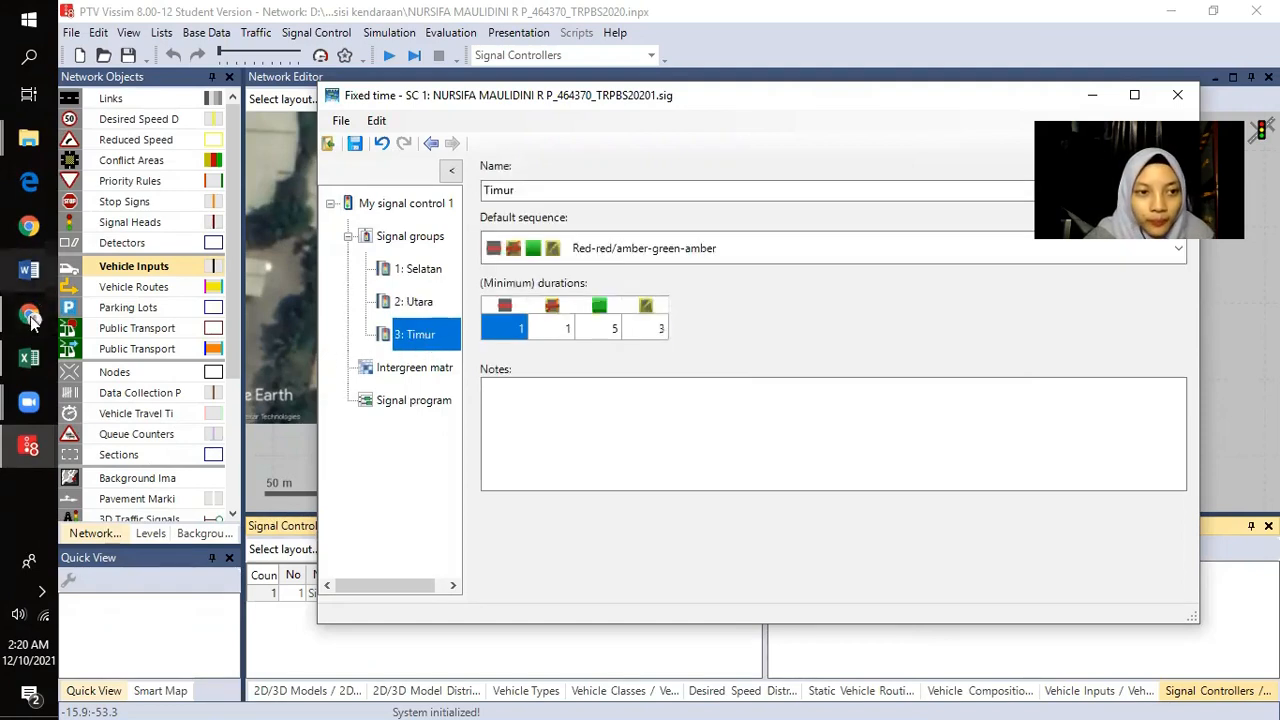
{"action": "left_click", "coordinate": [28, 357]}
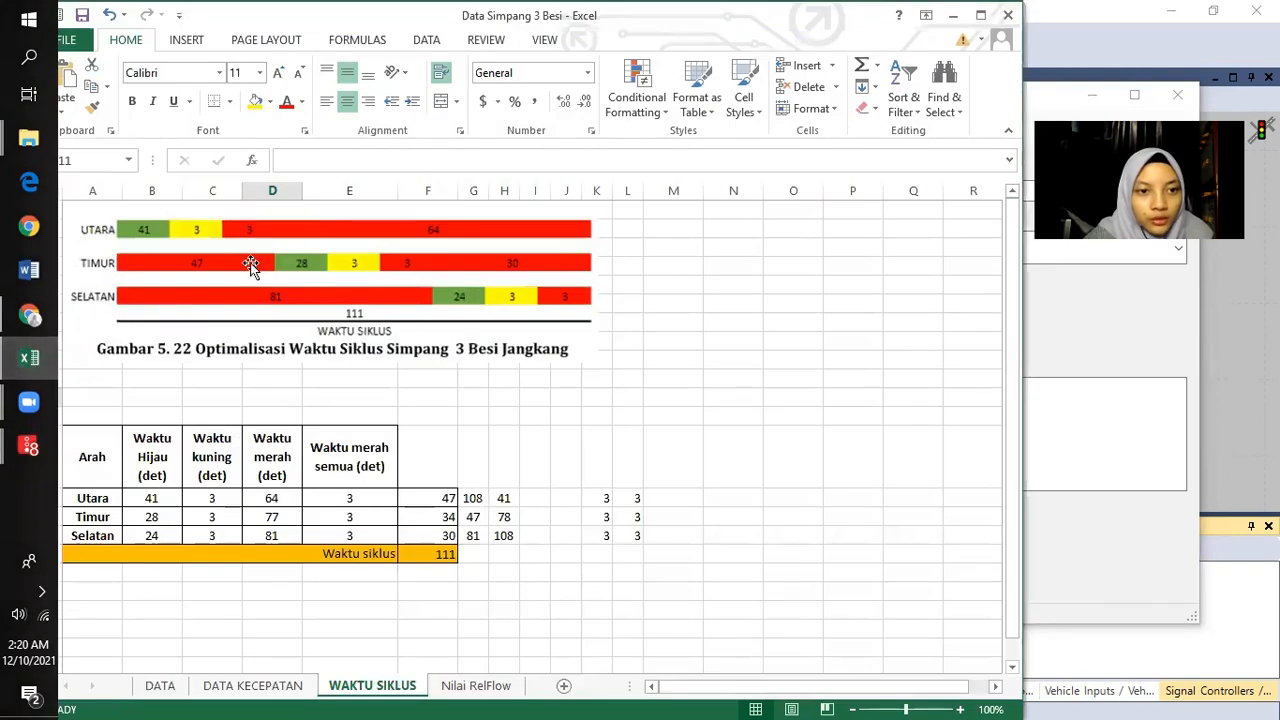
{"action": "left_click", "coordinate": [28, 357]}
{"action": "left_click", "coordinate": [614, 329]}
{"action": "type", "text": "28"}
{"action": "left_click", "coordinate": [557, 333]}
{"action": "type", "text": "3"}
- Set the Timur group's minimum red to 77 from the workbook and review the durations of the other signal groups
{"action": "left_click", "coordinate": [519, 331]}
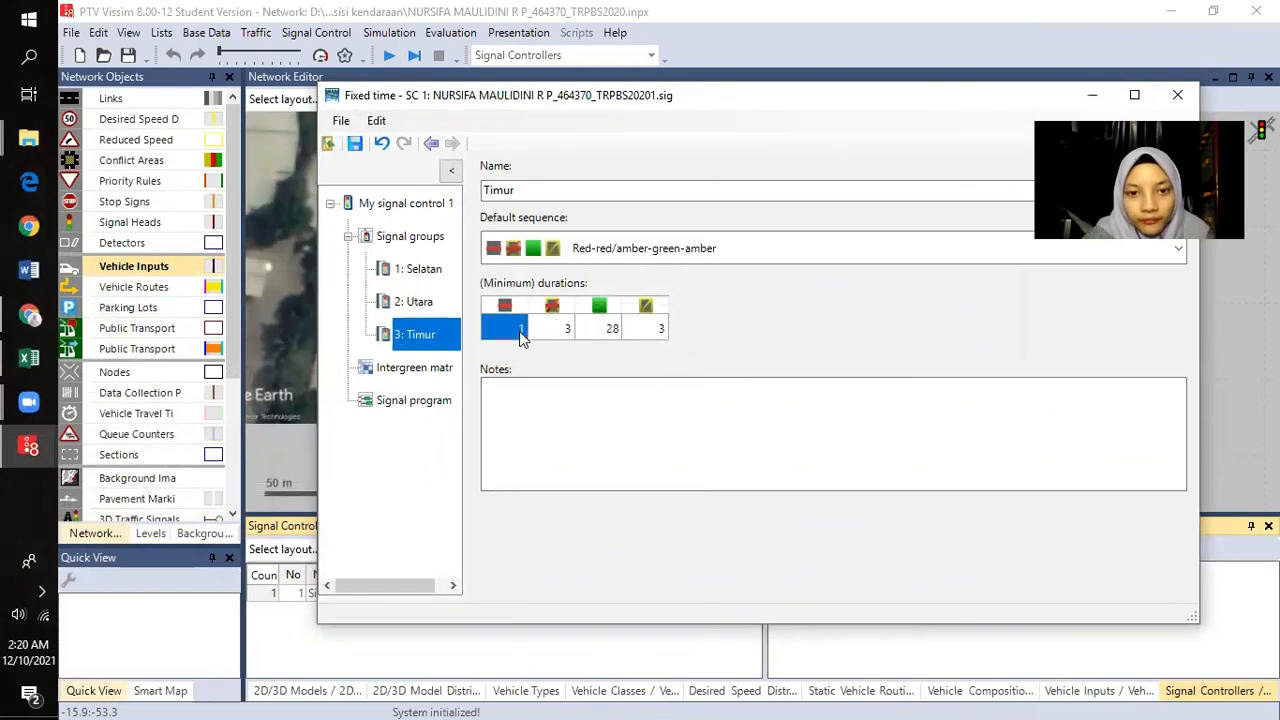
{"action": "left_click", "coordinate": [29, 357]}
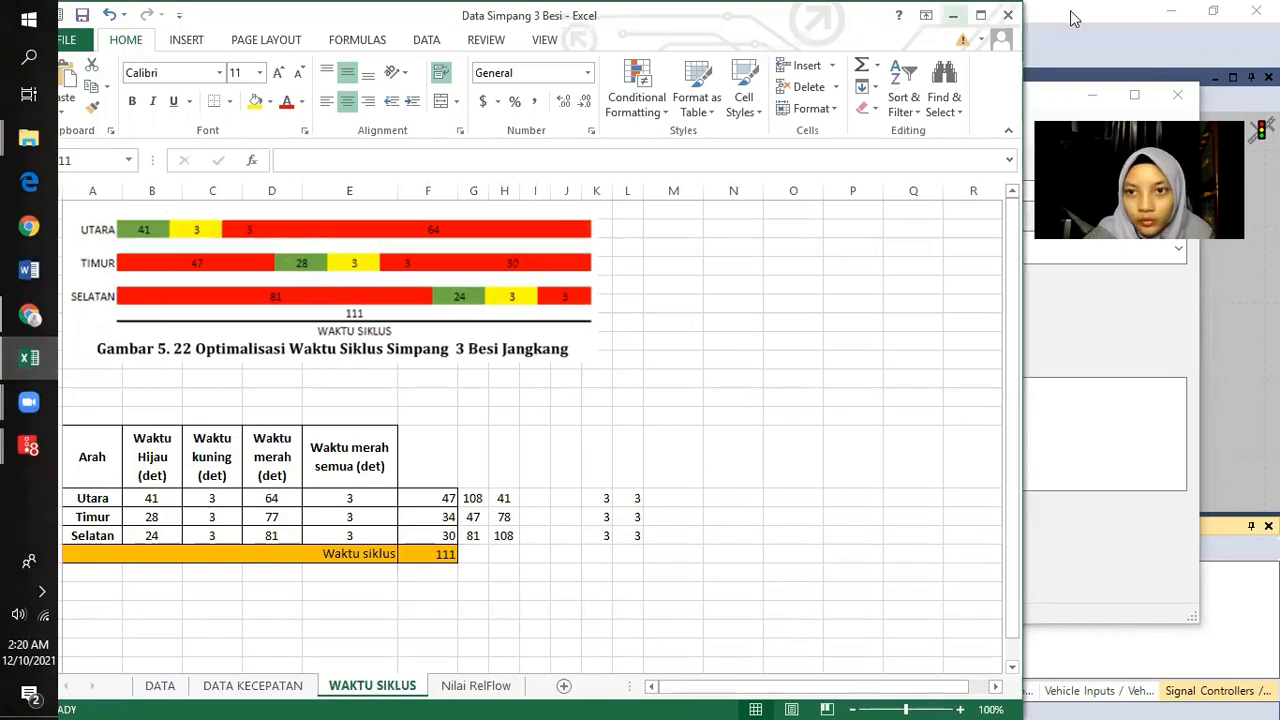
{"action": "left_click", "coordinate": [953, 15]}
{"action": "type", "text": "77"}
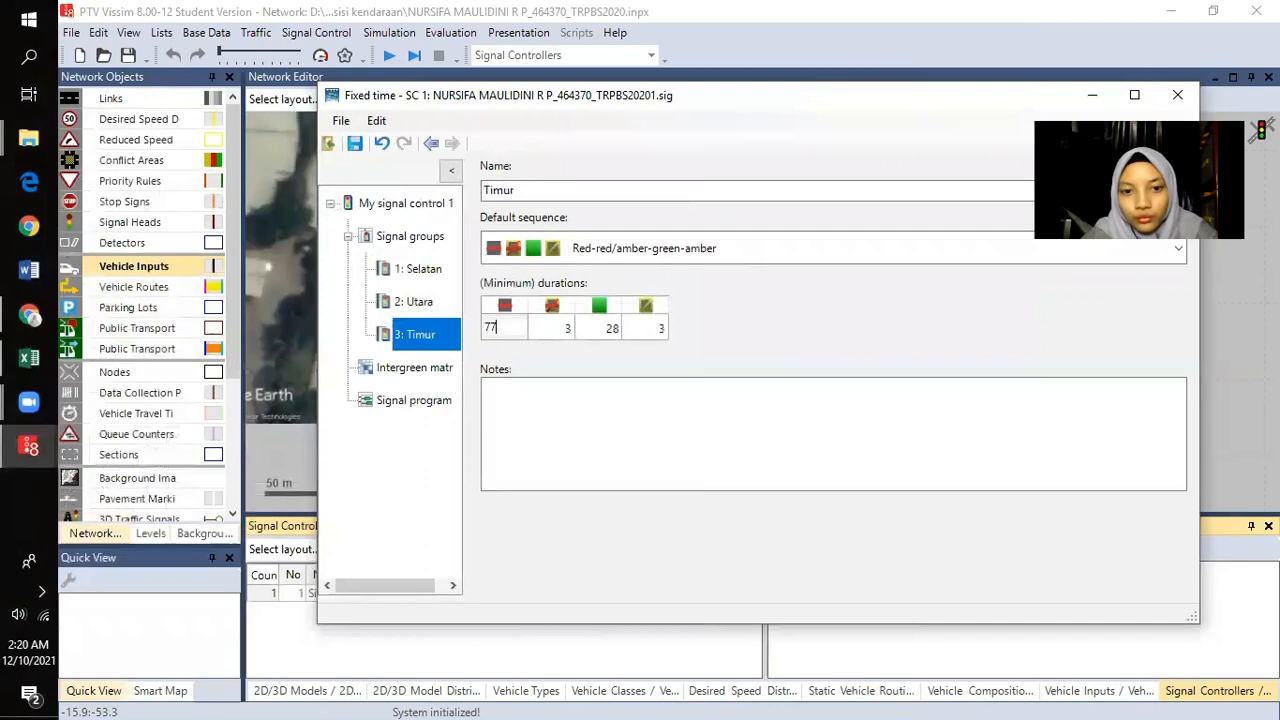
{"action": "left_click", "coordinate": [414, 301]}
{"action": "left_click", "coordinate": [417, 268]}
{"action": "left_click", "coordinate": [415, 334]}
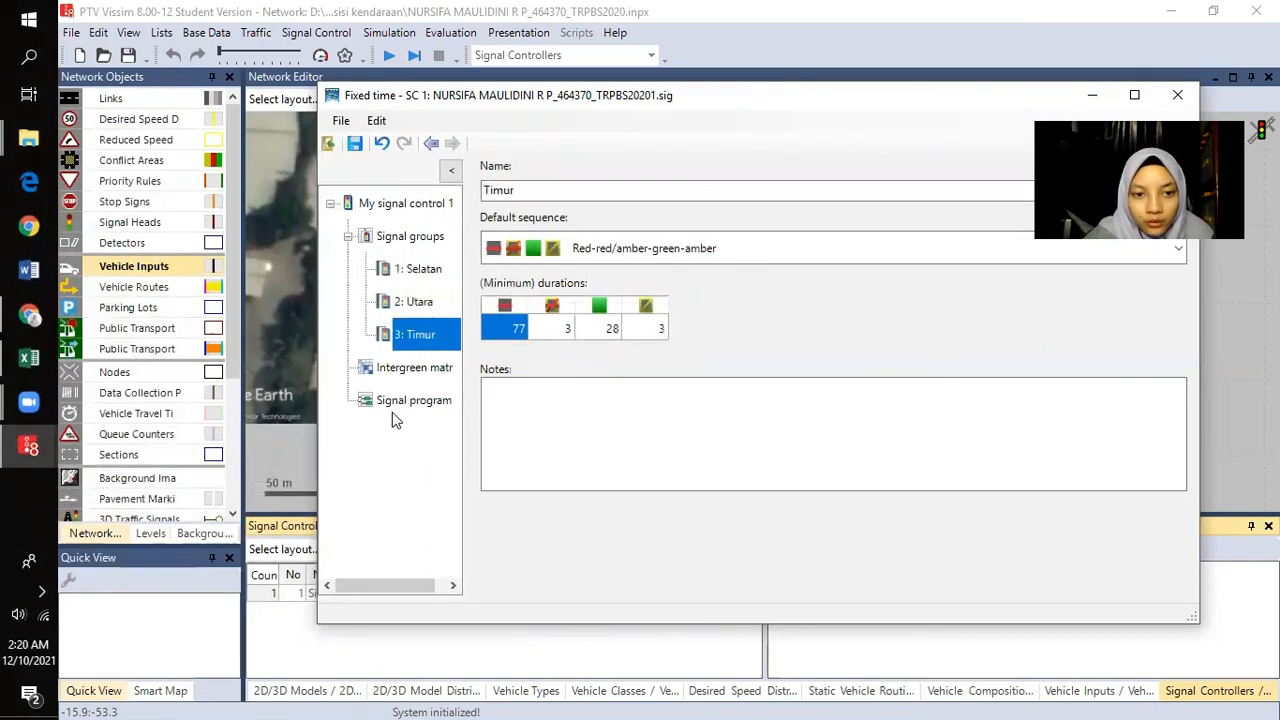
- Create a new signal program for the controller and open it for editing
{"action": "left_click", "coordinate": [418, 400]}
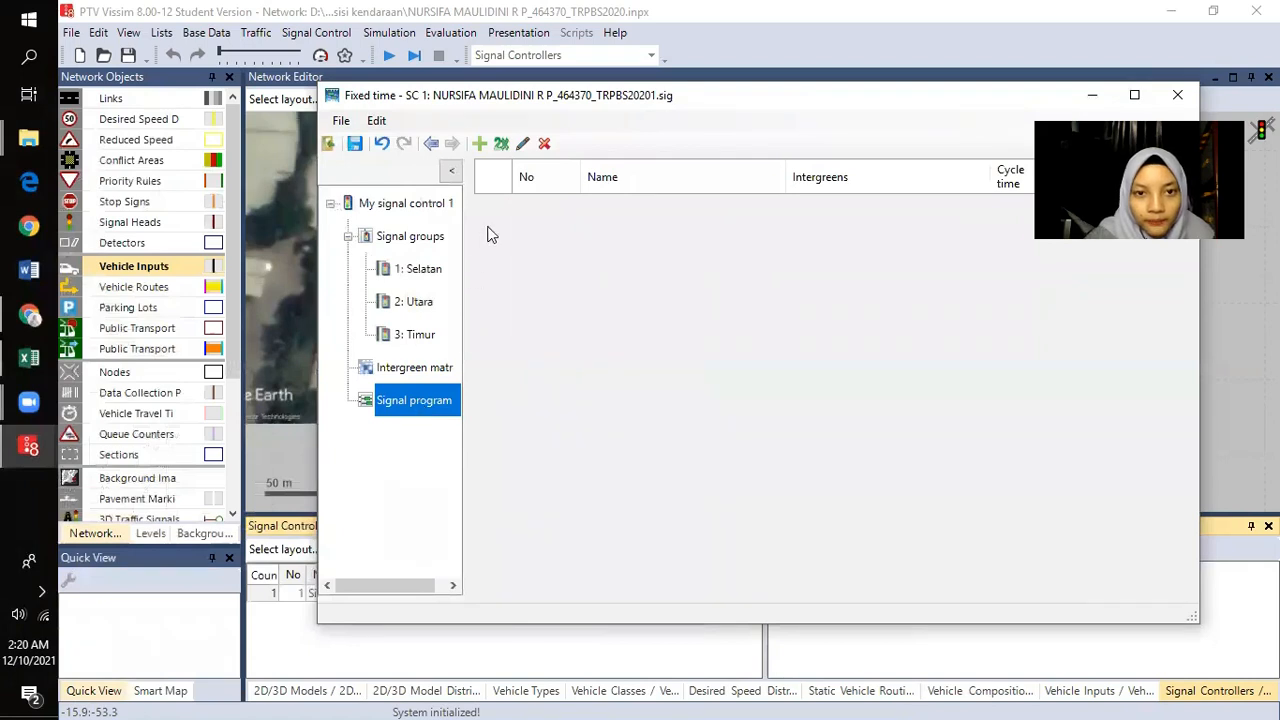
{"action": "left_click", "coordinate": [480, 143]}
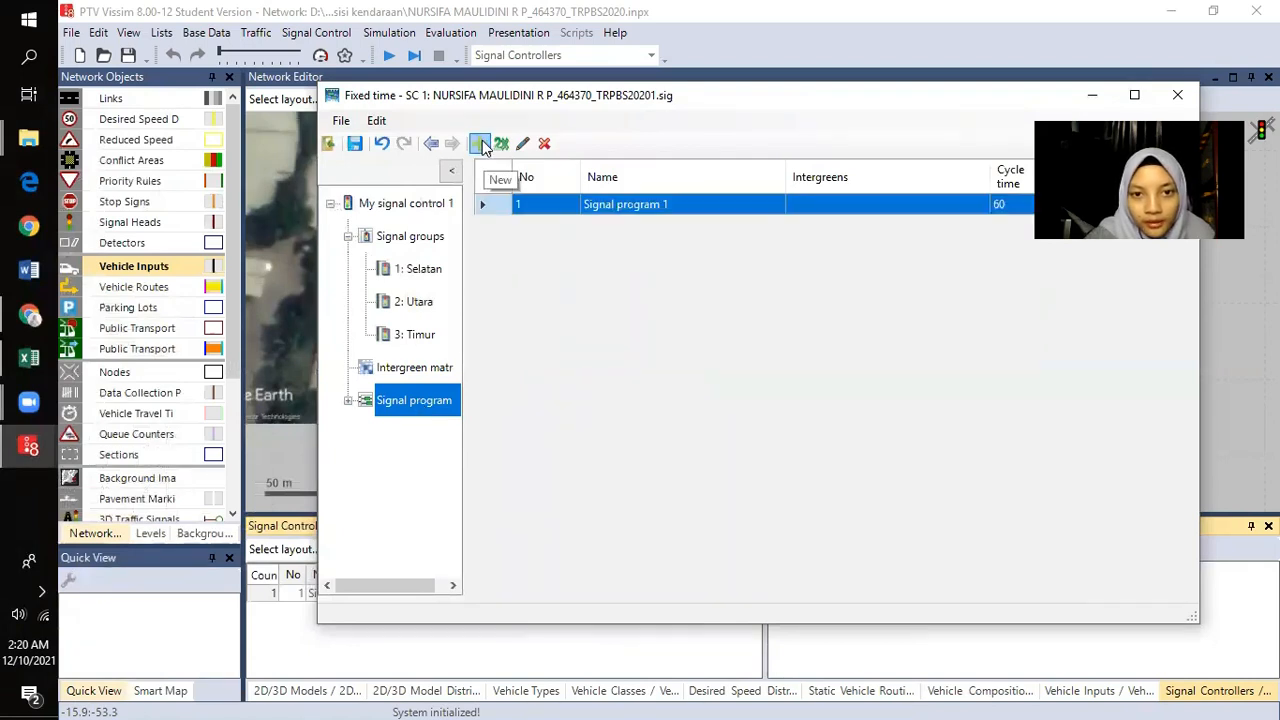
{"action": "left_click", "coordinate": [348, 401]}
{"action": "left_click", "coordinate": [412, 436]}
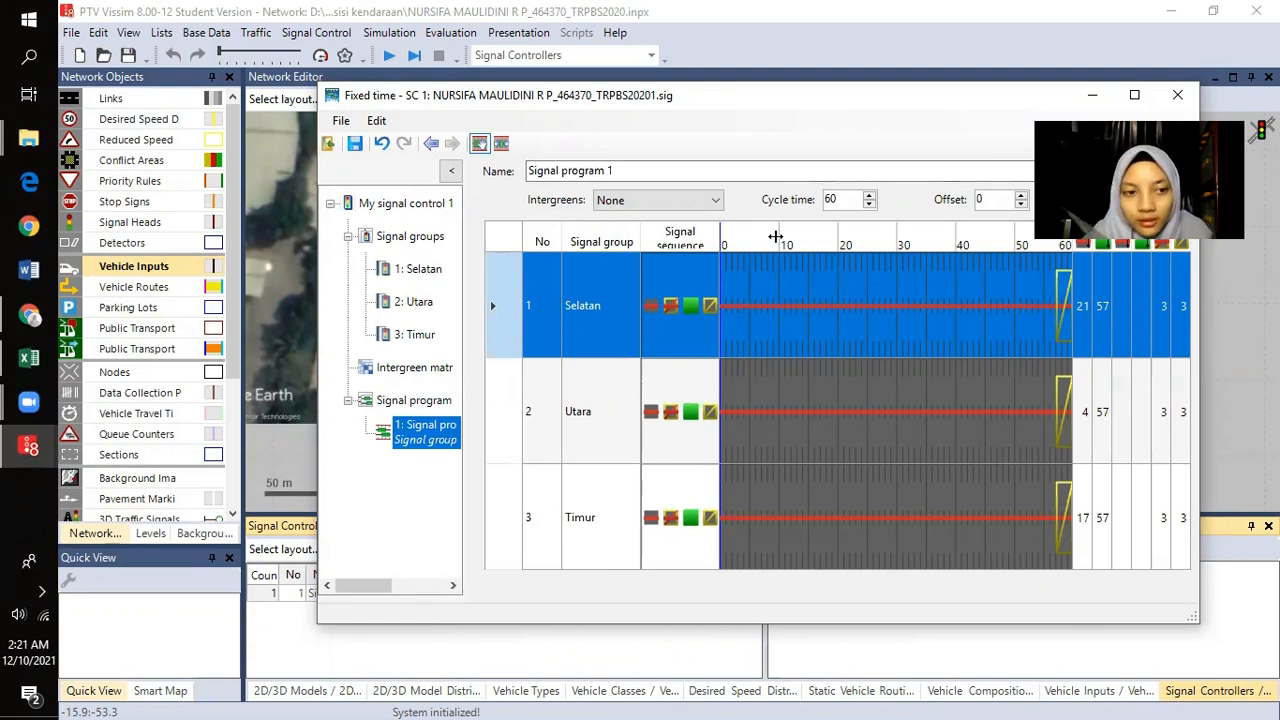
- Bring up the Excel timing sheet and narrow its window so the signal program's timeline shows beside it
{"action": "left_click", "coordinate": [27, 359]}
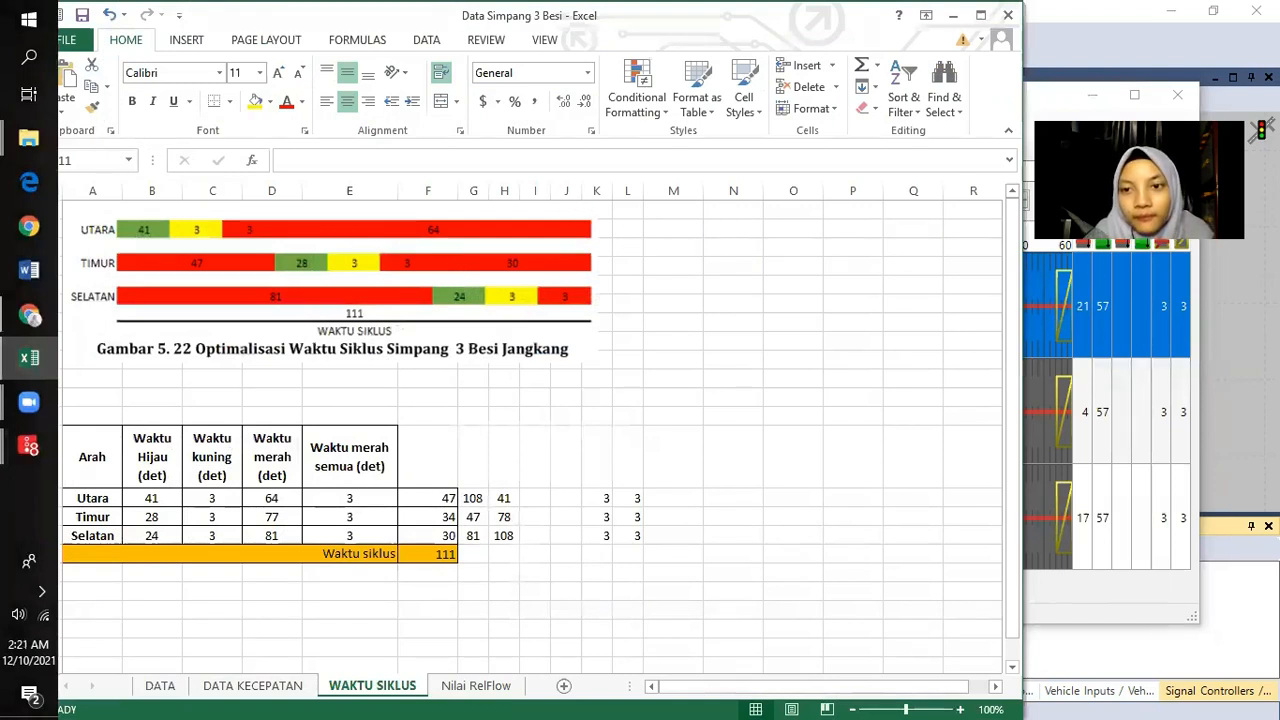
{"action": "left_click_drag", "start_coordinate": [1021, 232], "coordinate": [645, 235]}
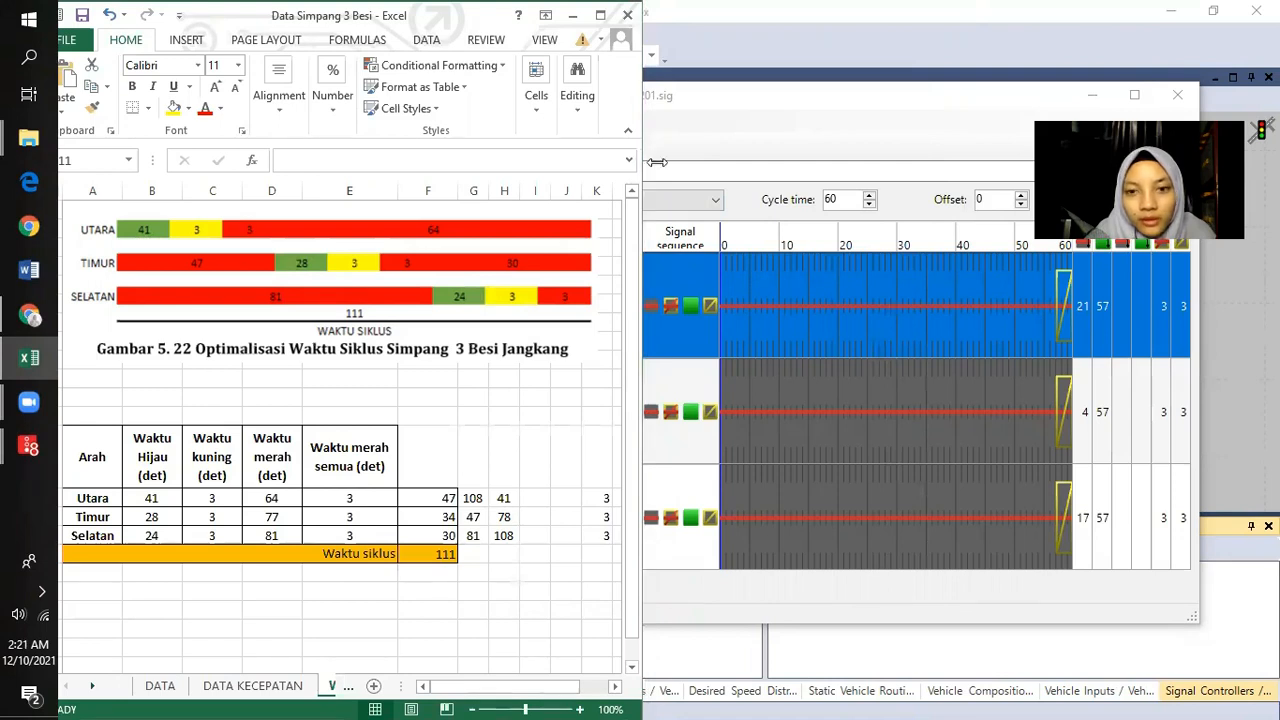
{"action": "left_click_drag", "start_coordinate": [644, 150], "coordinate": [657, 150]}
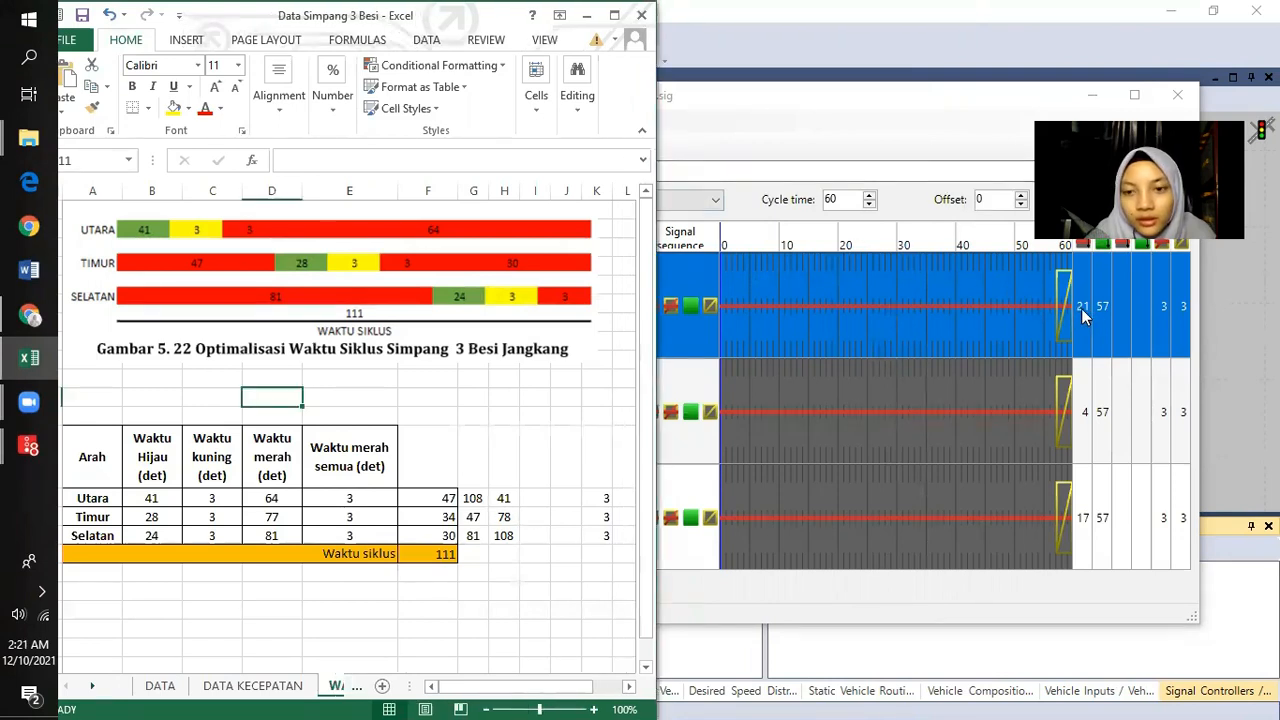
- Try to set the end of Selatan's red in the signal program to 81
{"action": "left_click", "coordinate": [1081, 310]}
{"action": "left_click", "coordinate": [1085, 308]}
{"action": "type", "text": "81"}
{"action": "key", "text": "Return"}
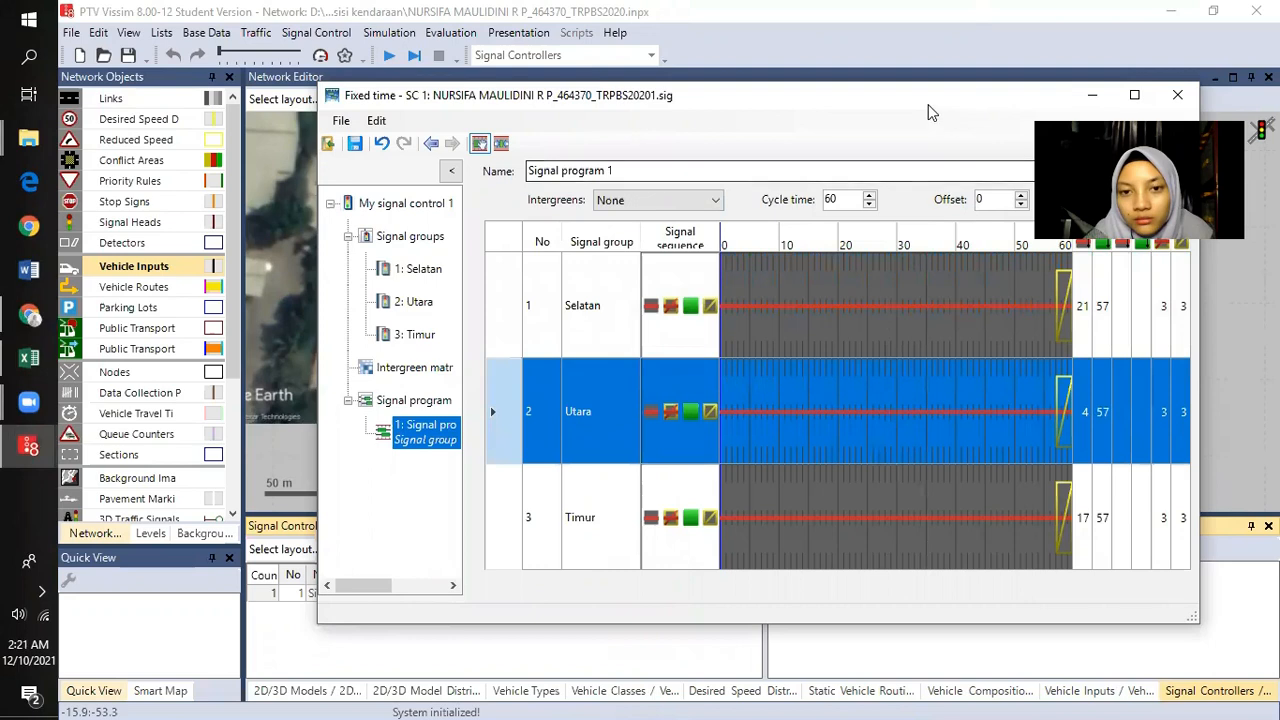
- Set the signal program's cycle time to 111
{"action": "left_click_drag", "start_coordinate": [917, 97], "coordinate": [869, 110]}
{"action": "double_click", "coordinate": [783, 212]}
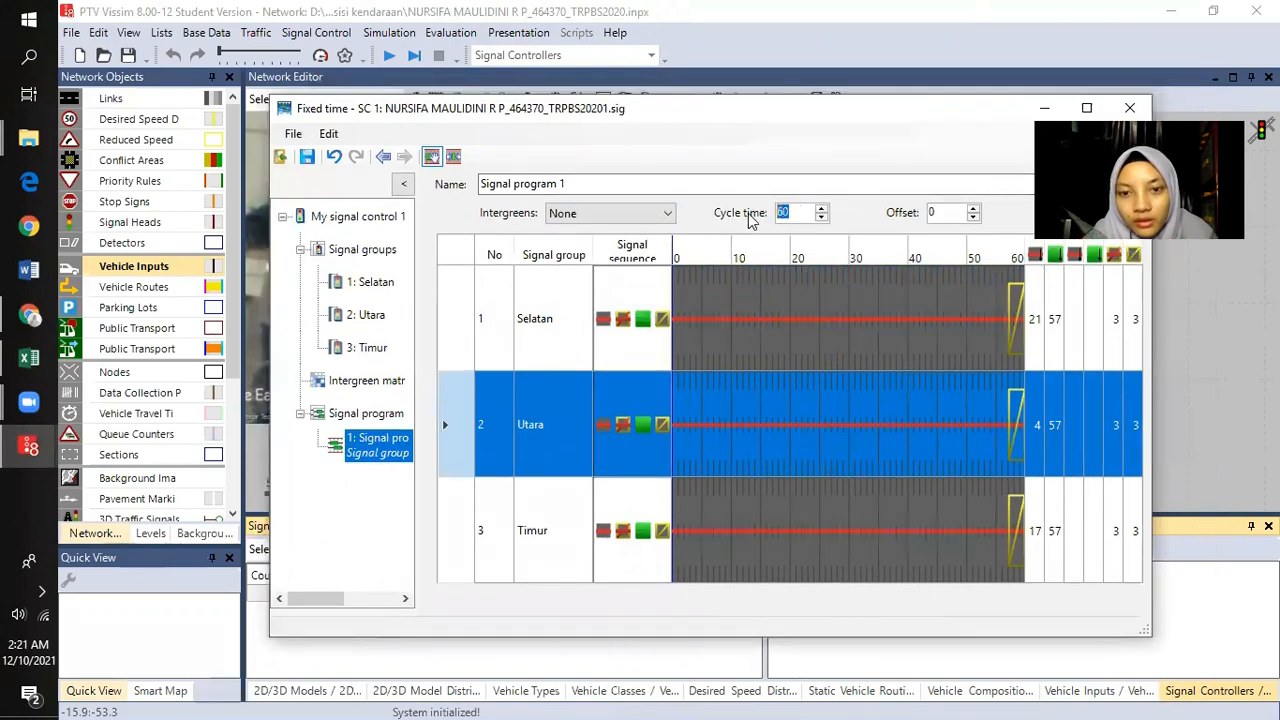
{"action": "type", "text": "111"}
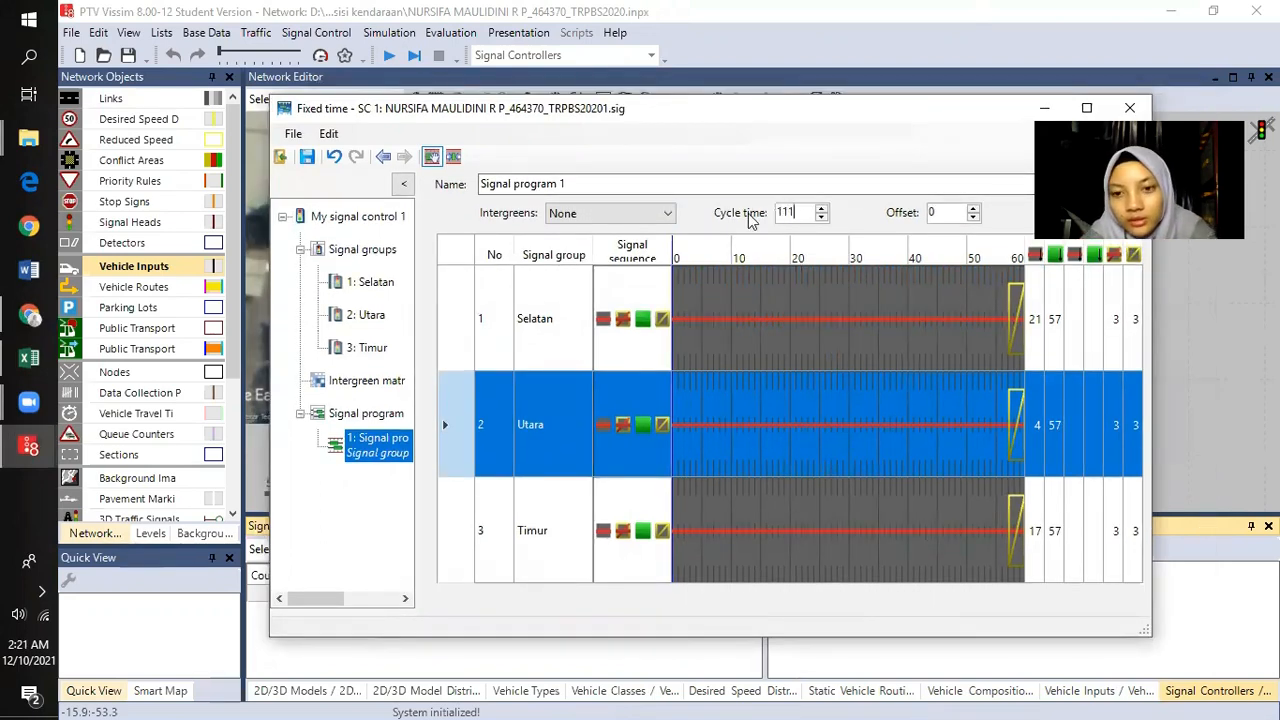
{"action": "key", "text": "Return"}
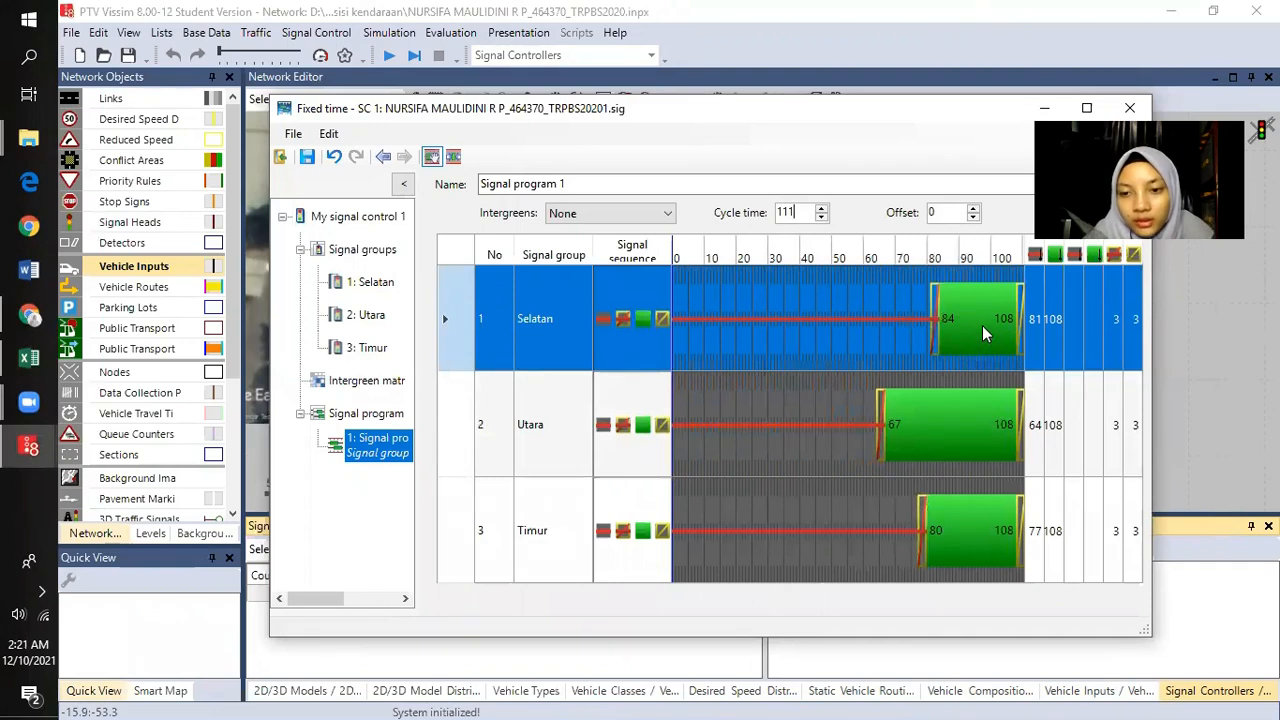
- Shift Selatan's green phase to run from second 81 to 105, comparing it with the Excel timing diagram
{"action": "left_click", "coordinate": [29, 357]}
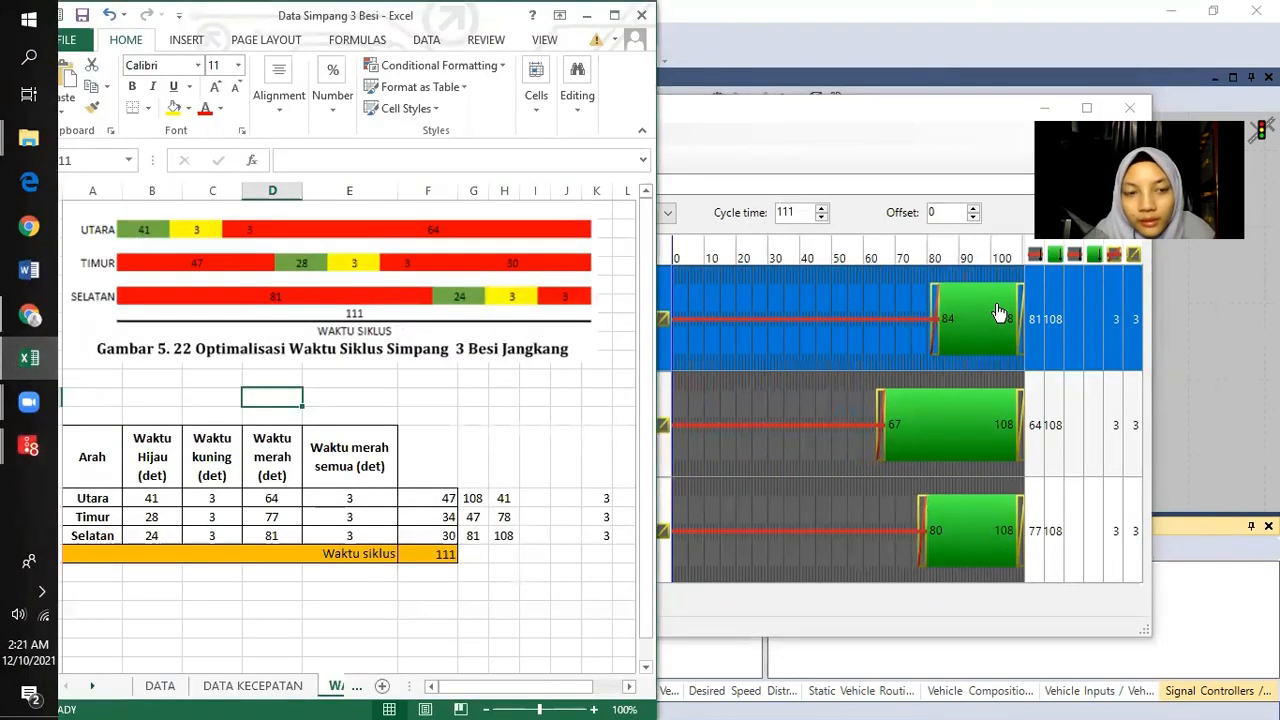
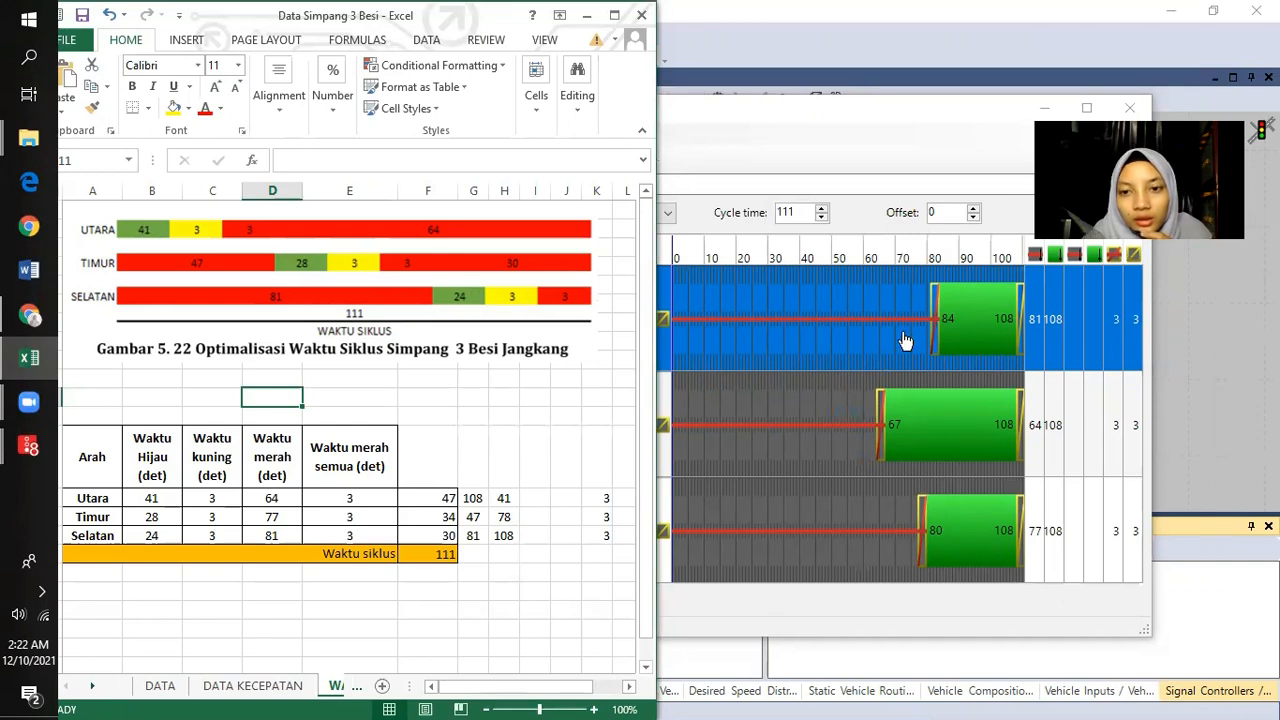
{"action": "left_click_drag", "start_coordinate": [976, 337], "coordinate": [966, 337]}
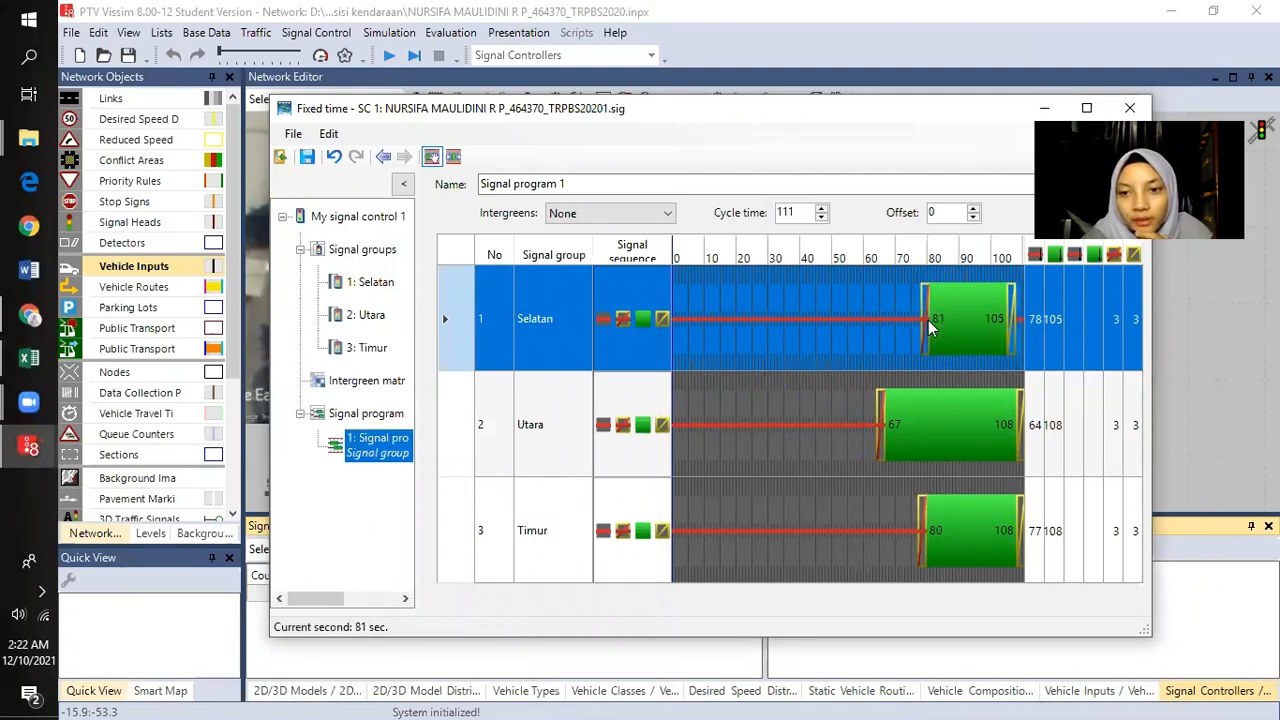
{"action": "left_click", "coordinate": [37, 370]}
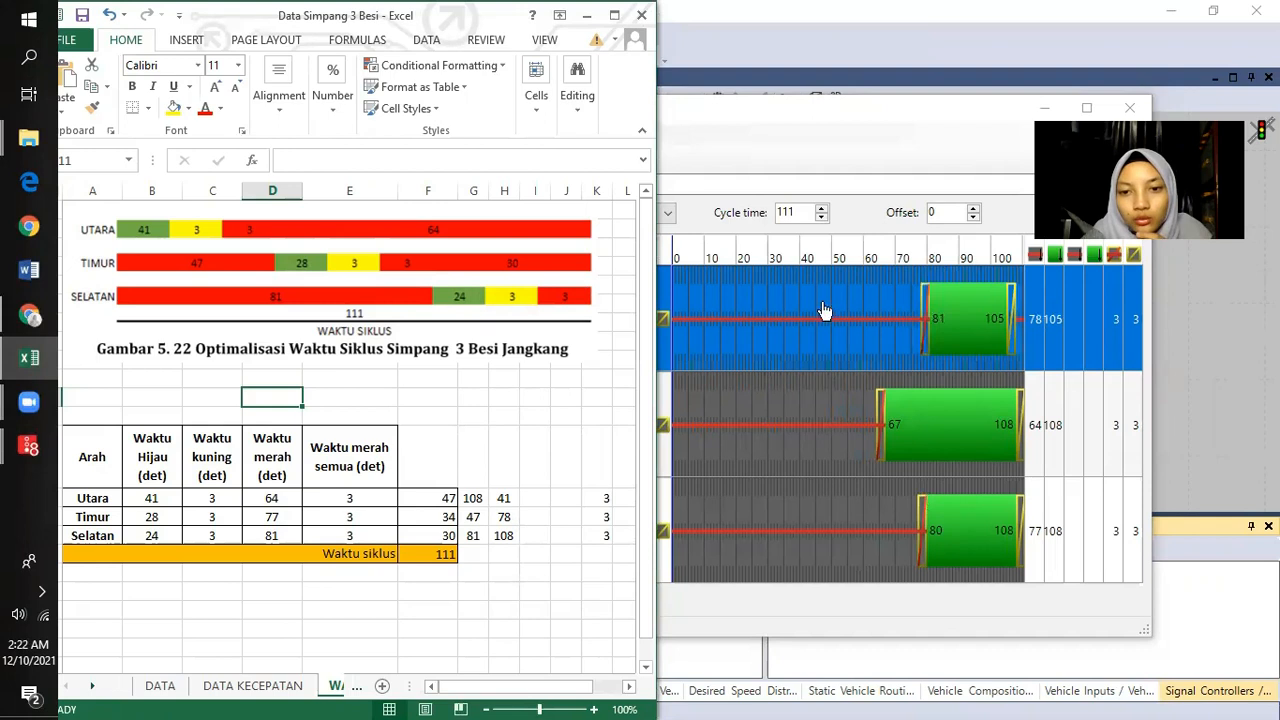
{"action": "left_click", "coordinate": [834, 136]}
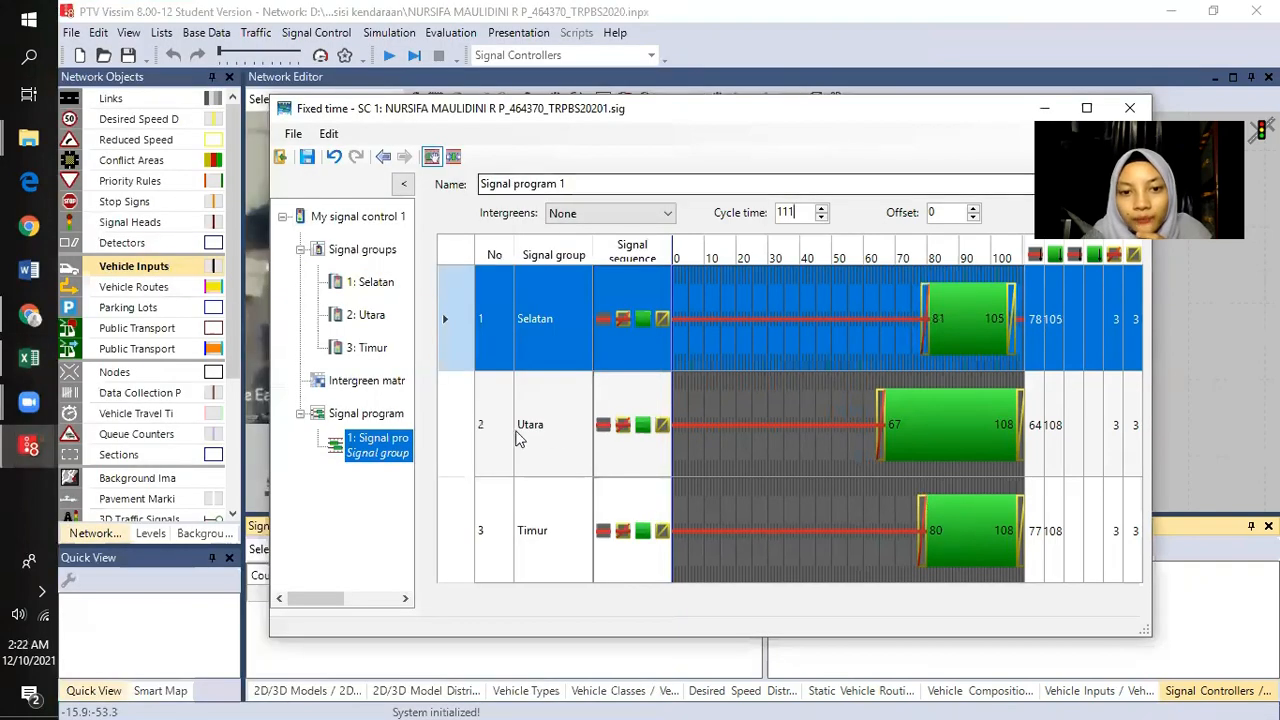
- Check Utara's timings in the workbook and set the end of Utara's green in the signal program to 41
{"action": "left_click", "coordinate": [907, 424]}
{"action": "left_click", "coordinate": [30, 357]}
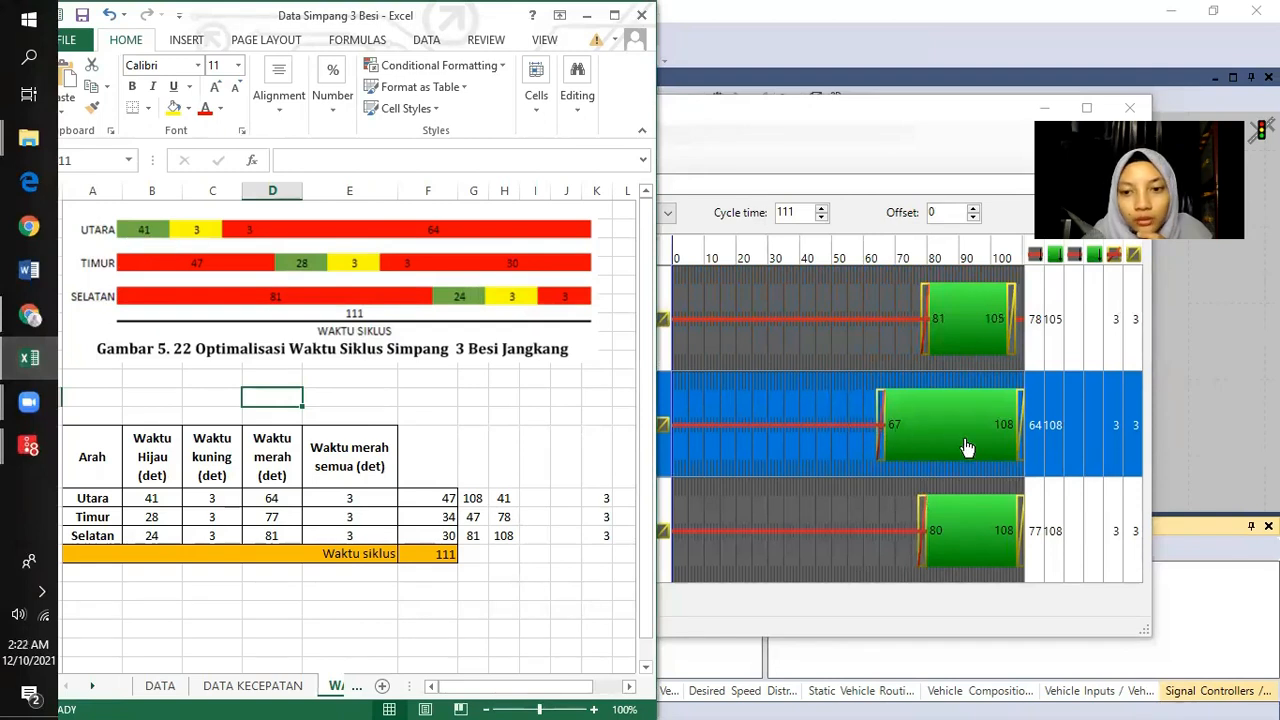
{"action": "left_click", "coordinate": [1036, 426]}
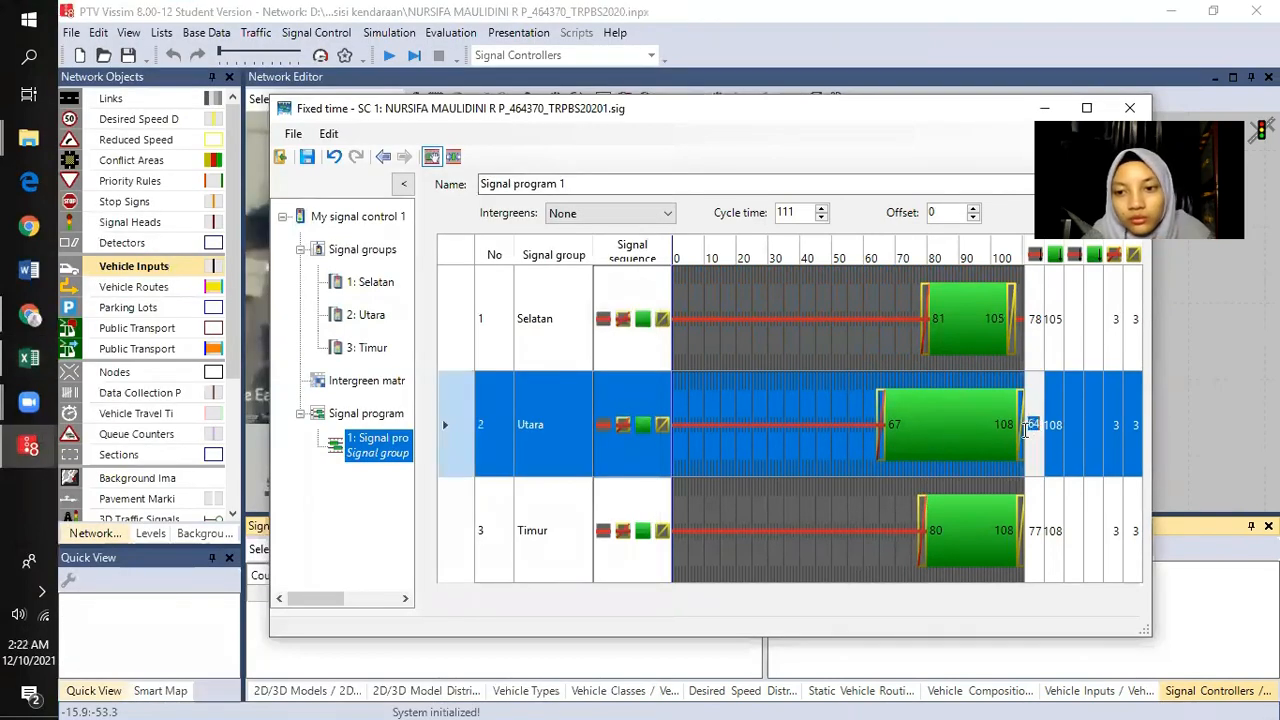
{"action": "left_click", "coordinate": [29, 357]}
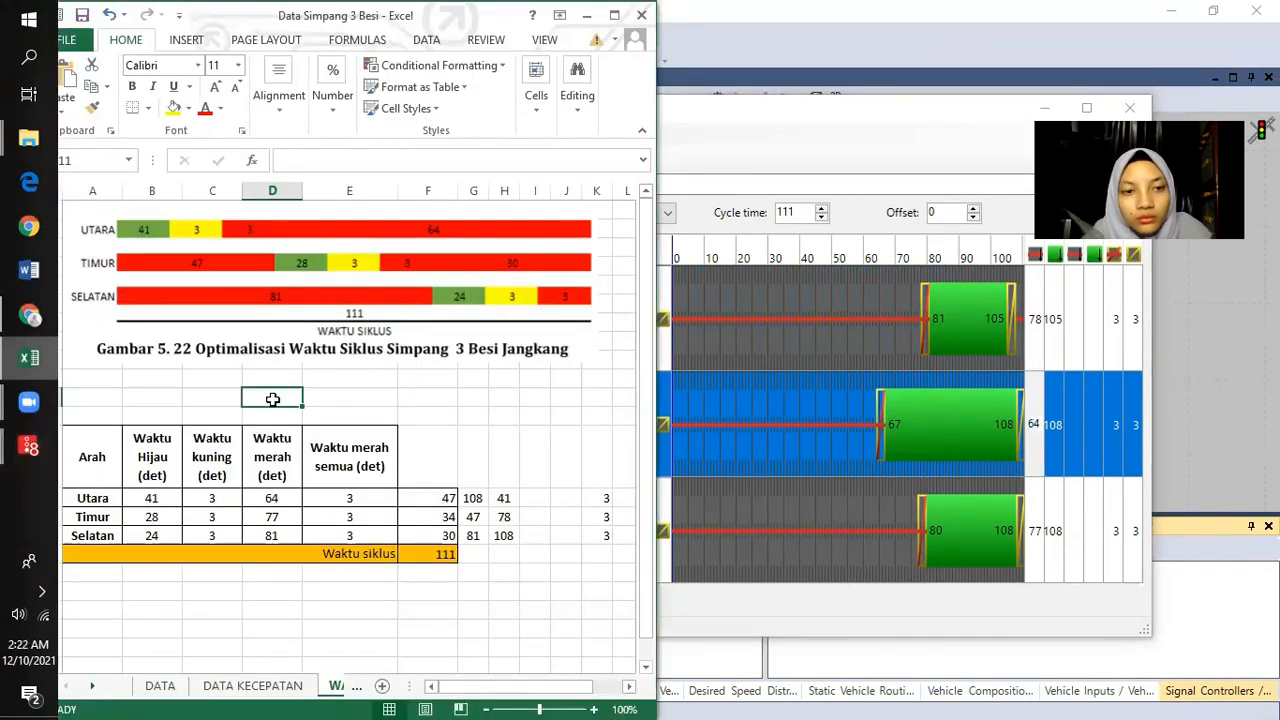
{"action": "left_click", "coordinate": [1051, 426]}
{"action": "left_click", "coordinate": [1053, 425]}
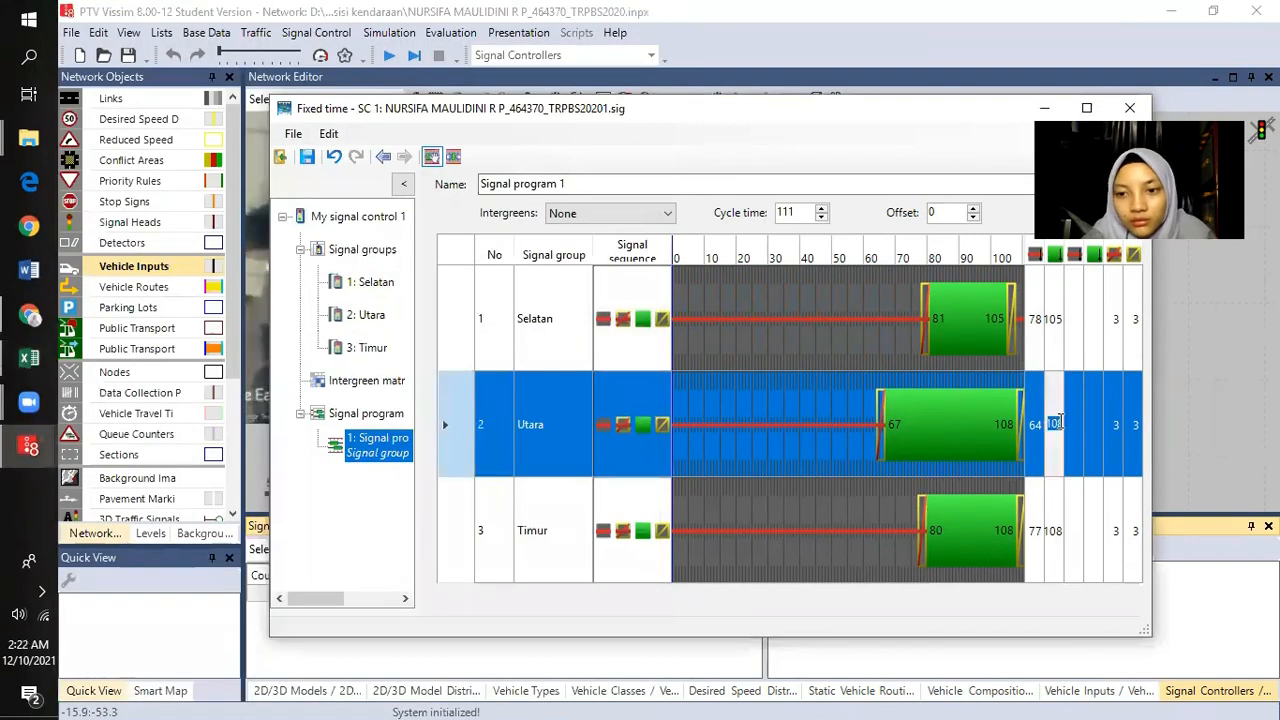
{"action": "type", "text": "41"}
{"action": "key", "text": "Return"}
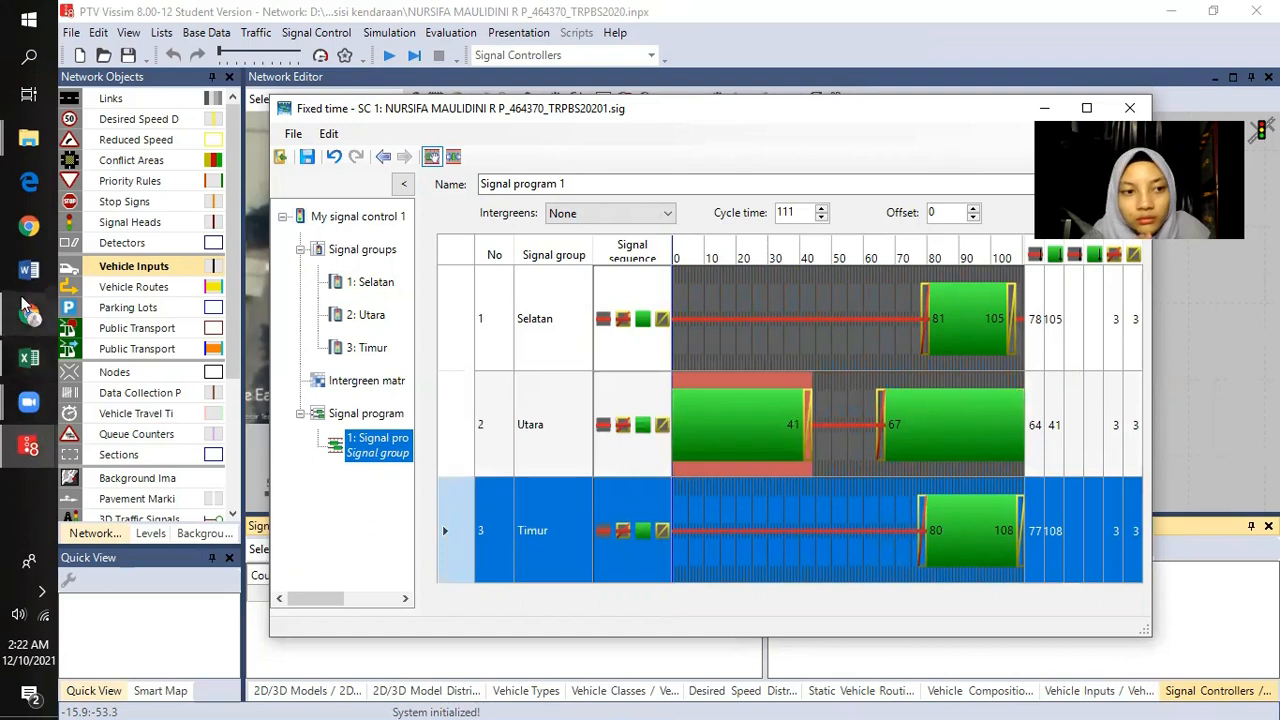
- Compare Utara's timings with the Excel timing diagram and try shifting Utara's green phase to start at second 9
{"action": "left_click", "coordinate": [29, 357]}
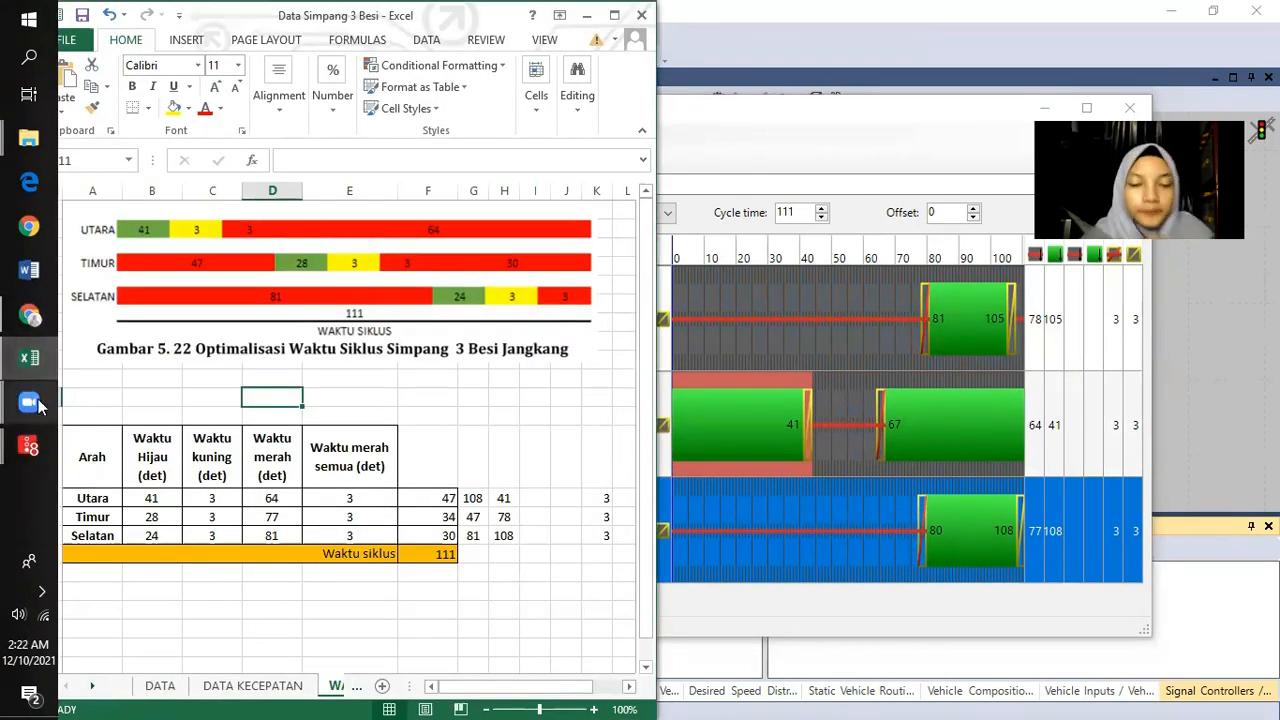
{"action": "mouse_move", "coordinate": [39, 376]}
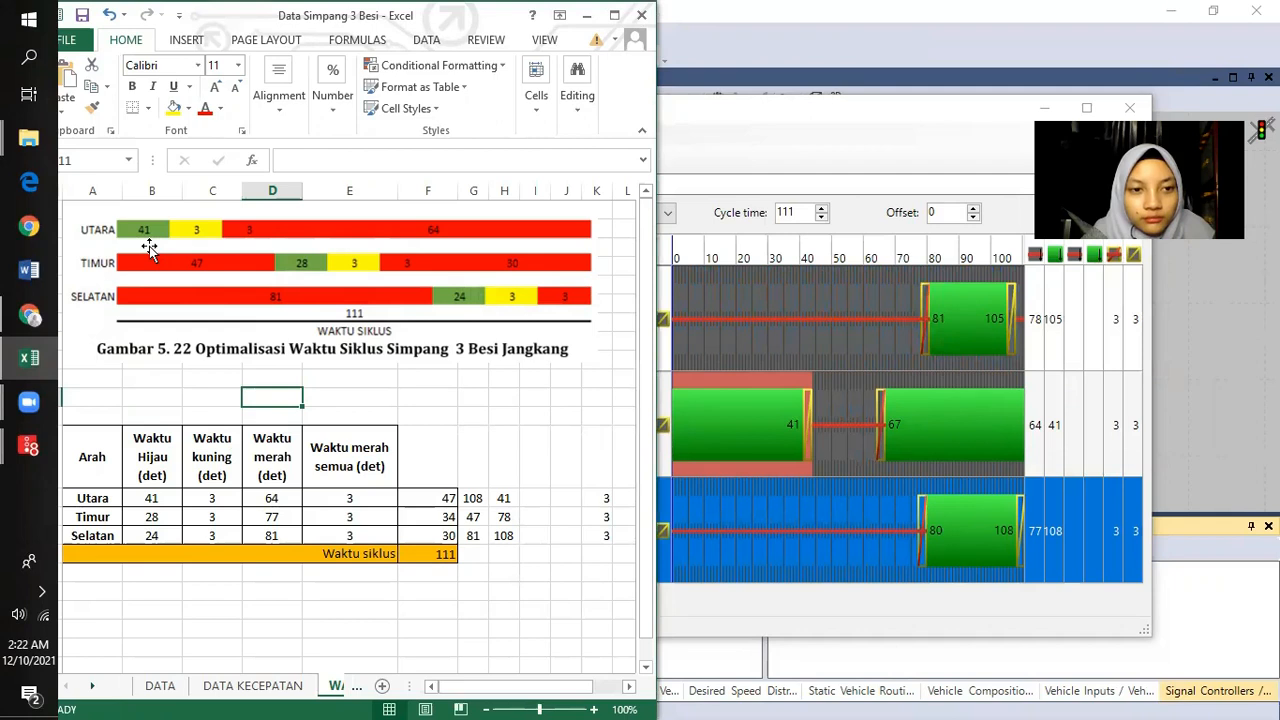
{"action": "left_click", "coordinate": [948, 421]}
{"action": "left_click_drag", "start_coordinate": [950, 424], "coordinate": [859, 418]}
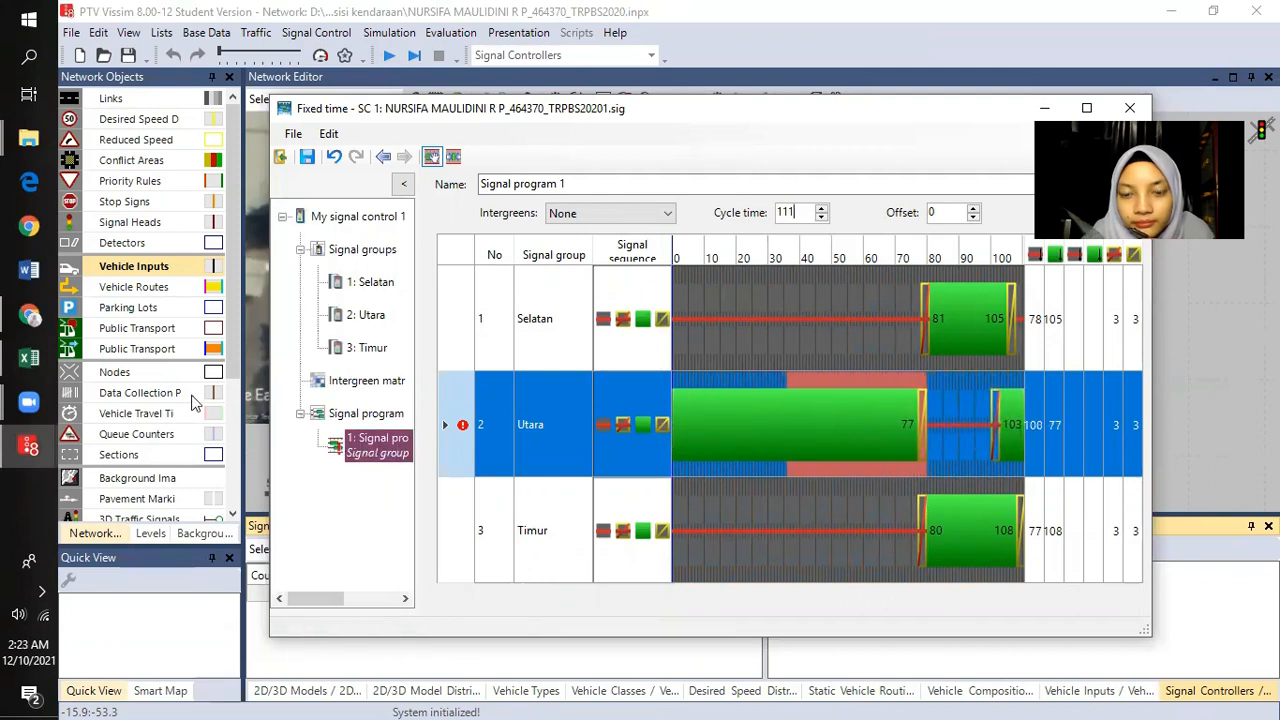
{"action": "left_click", "coordinate": [38, 360]}
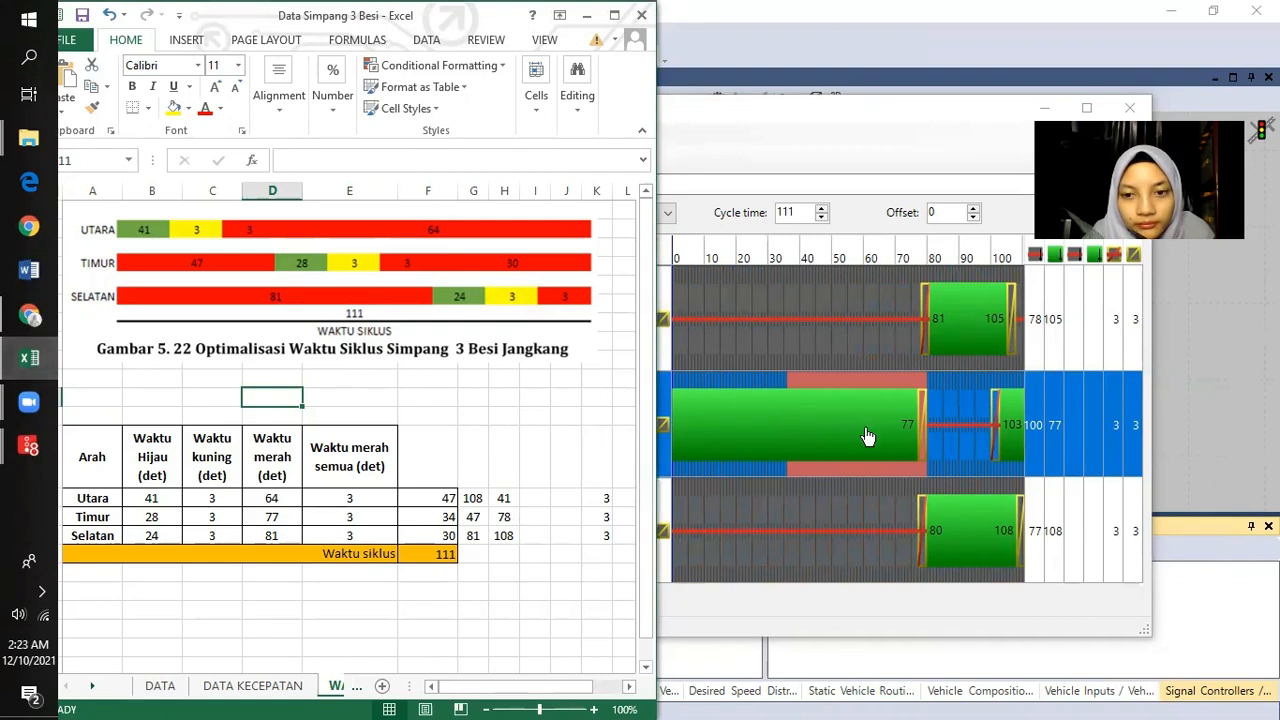
{"action": "left_click_drag", "start_coordinate": [888, 428], "coordinate": [760, 428]}
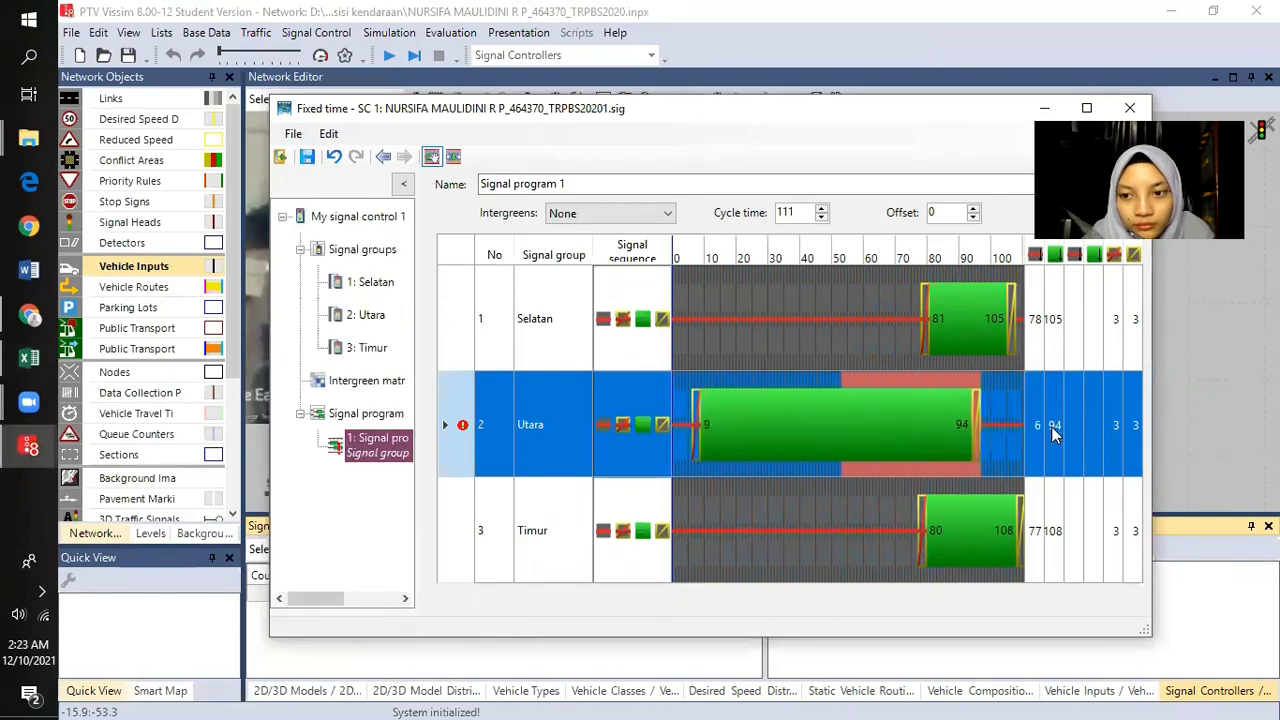
- Set the end of Utara's green in the signal program to 41
{"action": "double_click", "coordinate": [1051, 424]}
{"action": "type", "text": "41"}
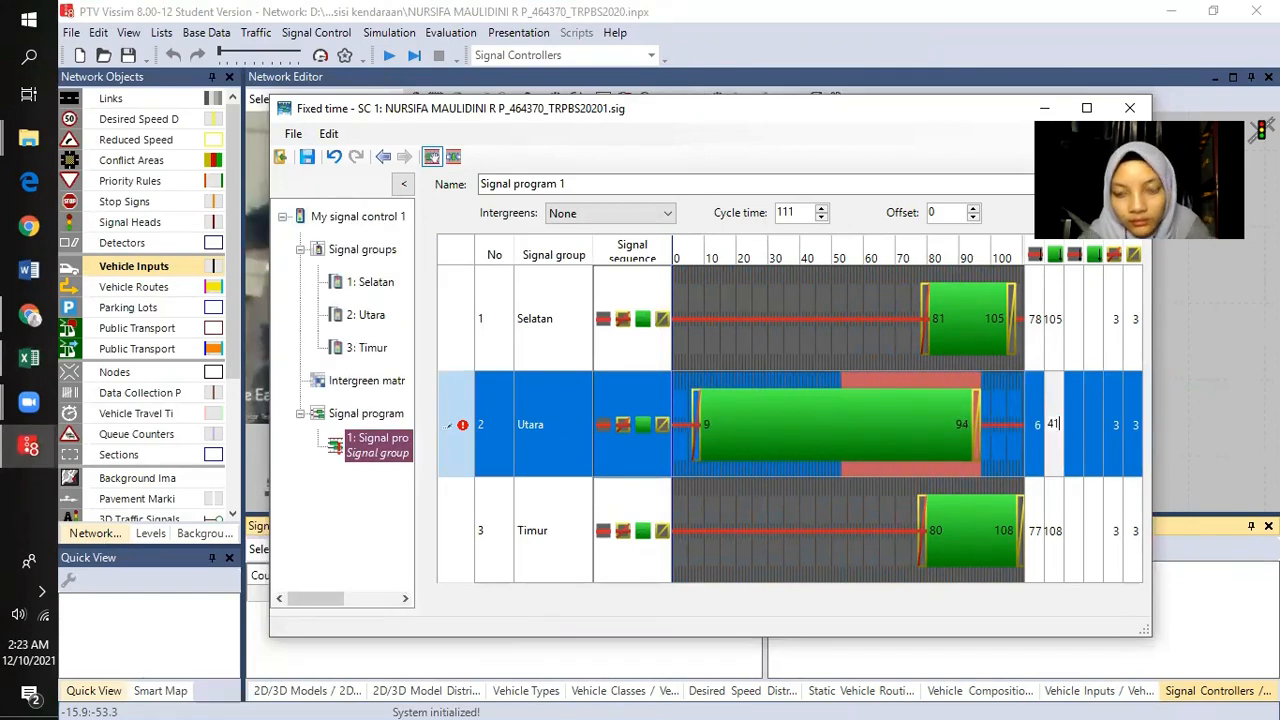
{"action": "key", "text": "Return"}
{"action": "mouse_move", "coordinate": [761, 429]}
{"action": "left_mouse_down"}
{"action": "mouse_move", "coordinate": [746, 434]}
{"action": "mouse_move", "coordinate": [774, 434]}
{"action": "left_mouse_up"}
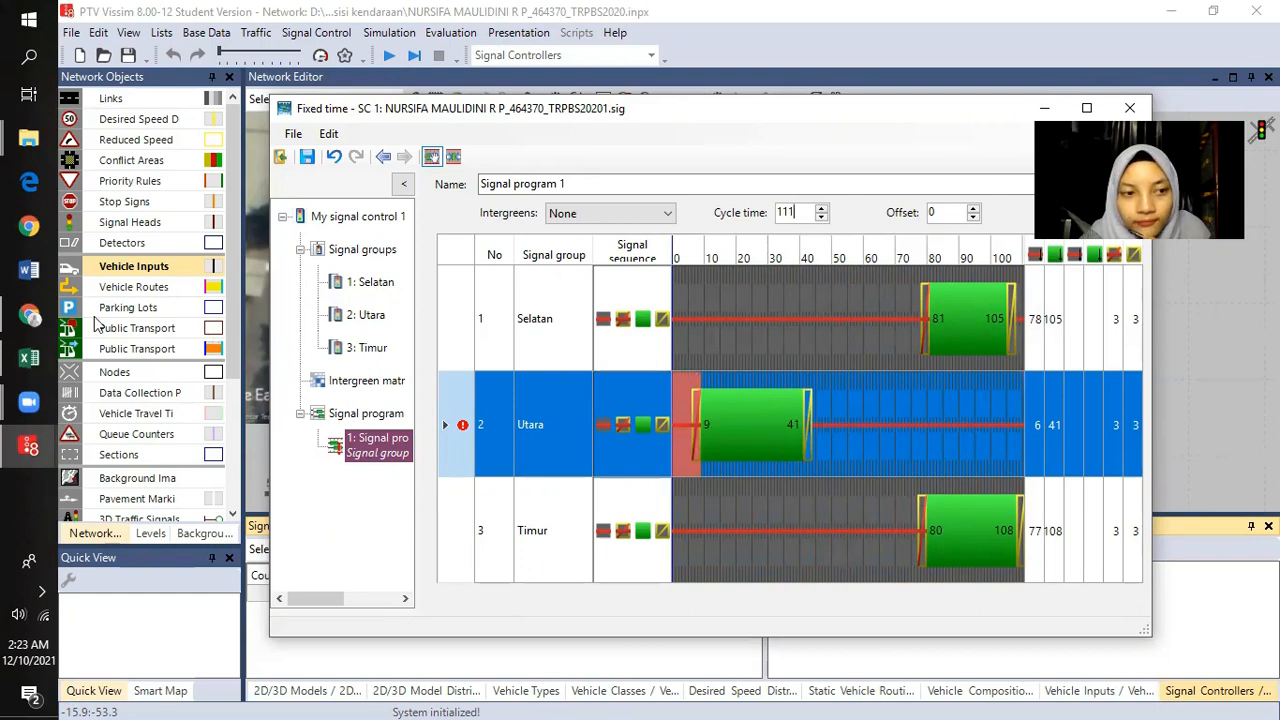
- Shift Utara's green phase to start at second 0 as in the Excel diagram and set its green end to 41
{"action": "left_click", "coordinate": [28, 357]}
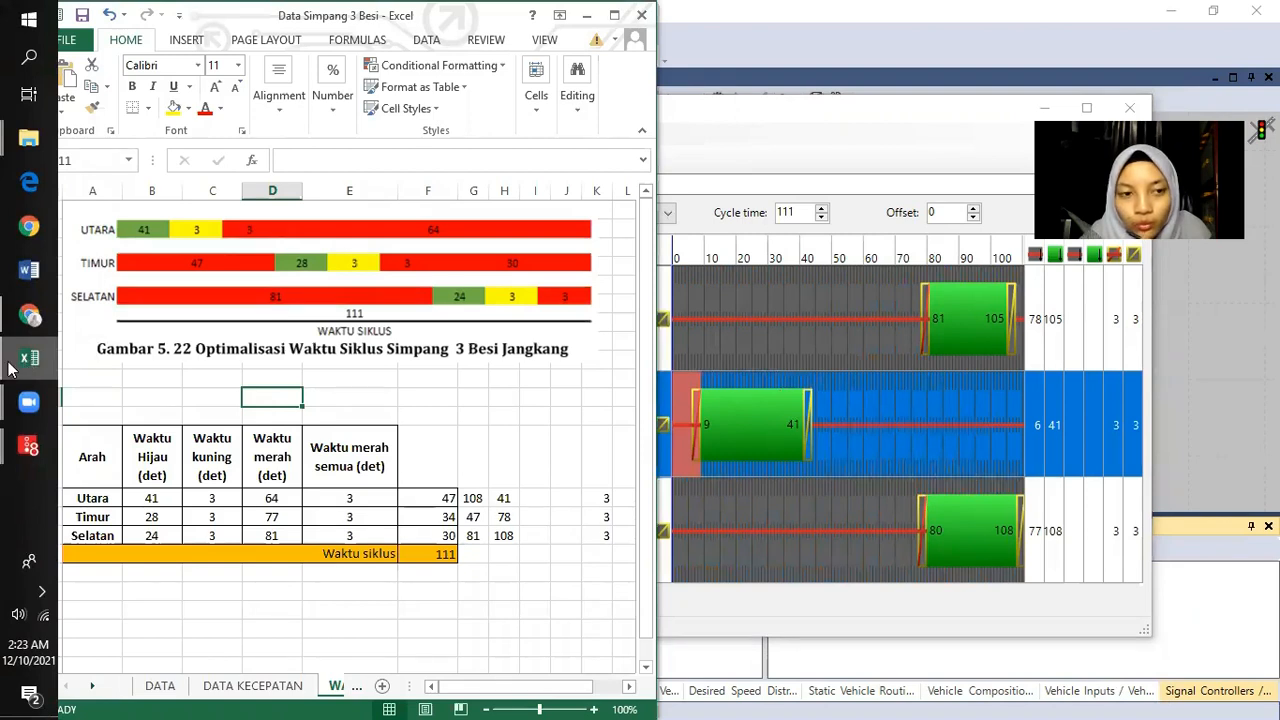
{"action": "left_click_drag", "start_coordinate": [748, 434], "coordinate": [721, 440]}
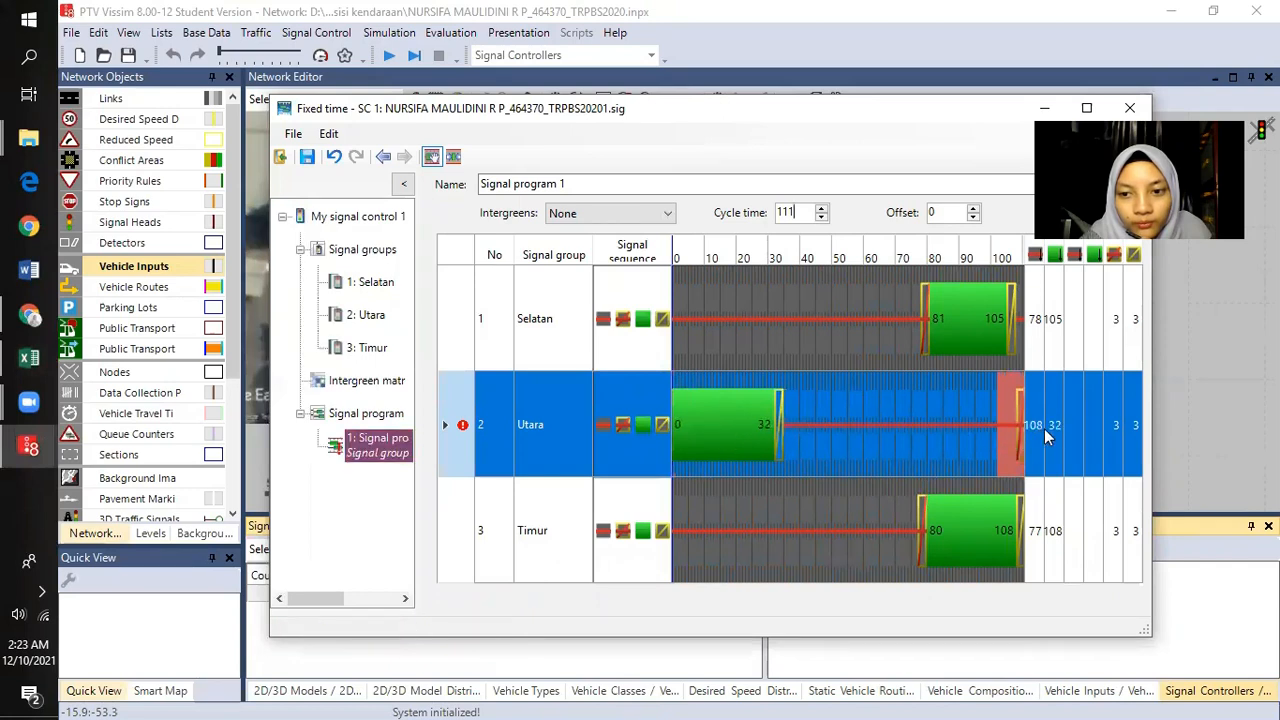
{"action": "double_click", "coordinate": [1063, 427]}
{"action": "type", "text": "41"}
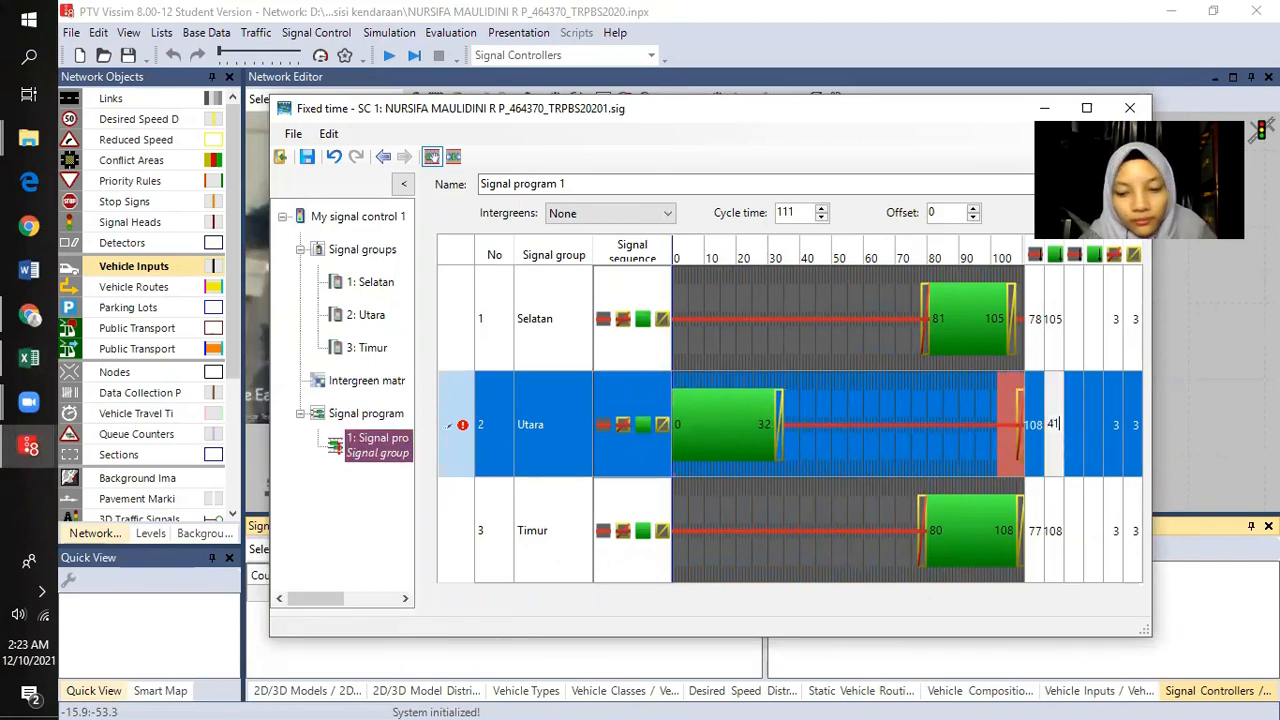
{"action": "key", "text": "Return"}
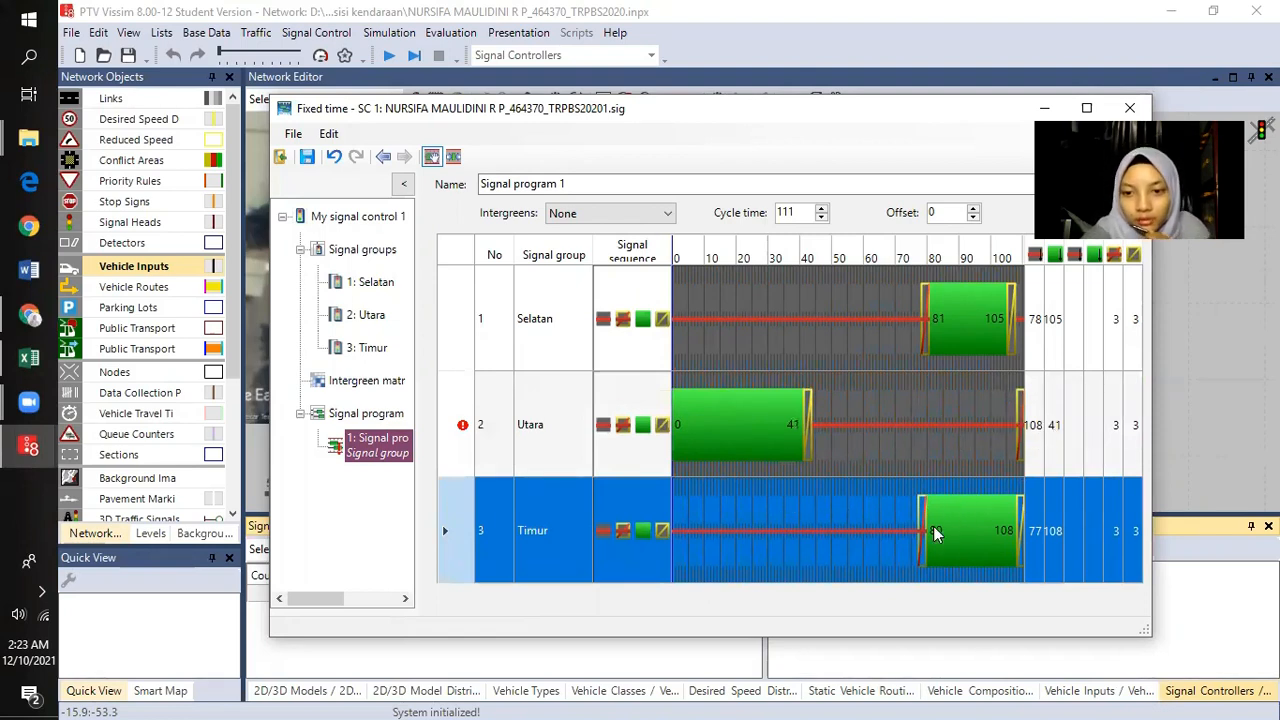
{"action": "left_click", "coordinate": [1035, 435]}
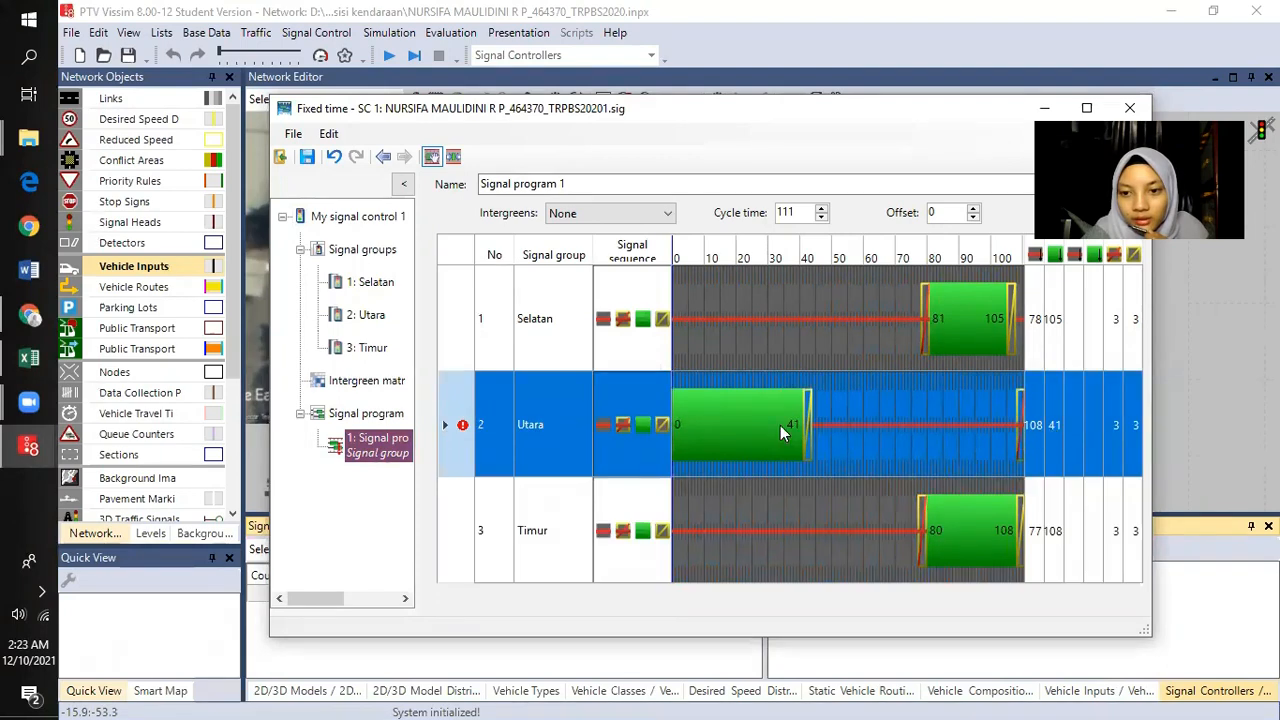
- Check Timur's timings in the workbook and enter 77 as the end of Timur's red in the signal program
{"action": "left_click", "coordinate": [968, 522]}
{"action": "left_click", "coordinate": [30, 365]}
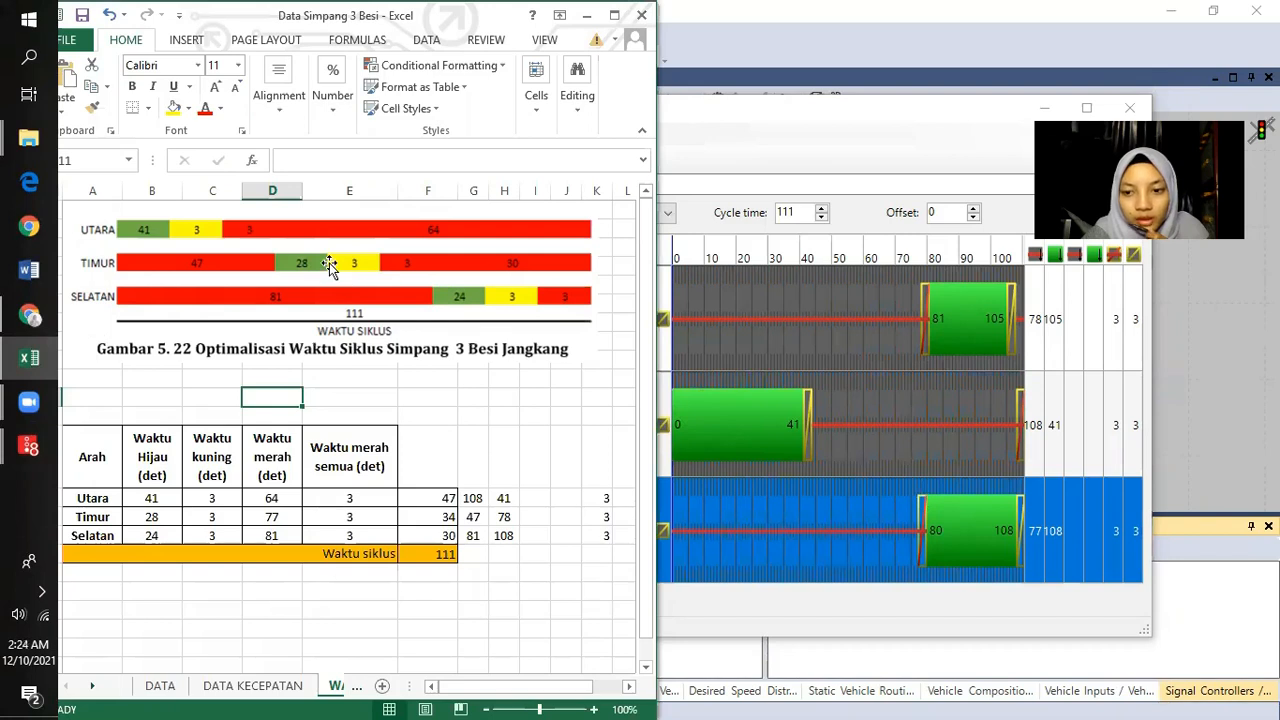
{"action": "left_click", "coordinate": [1035, 528]}
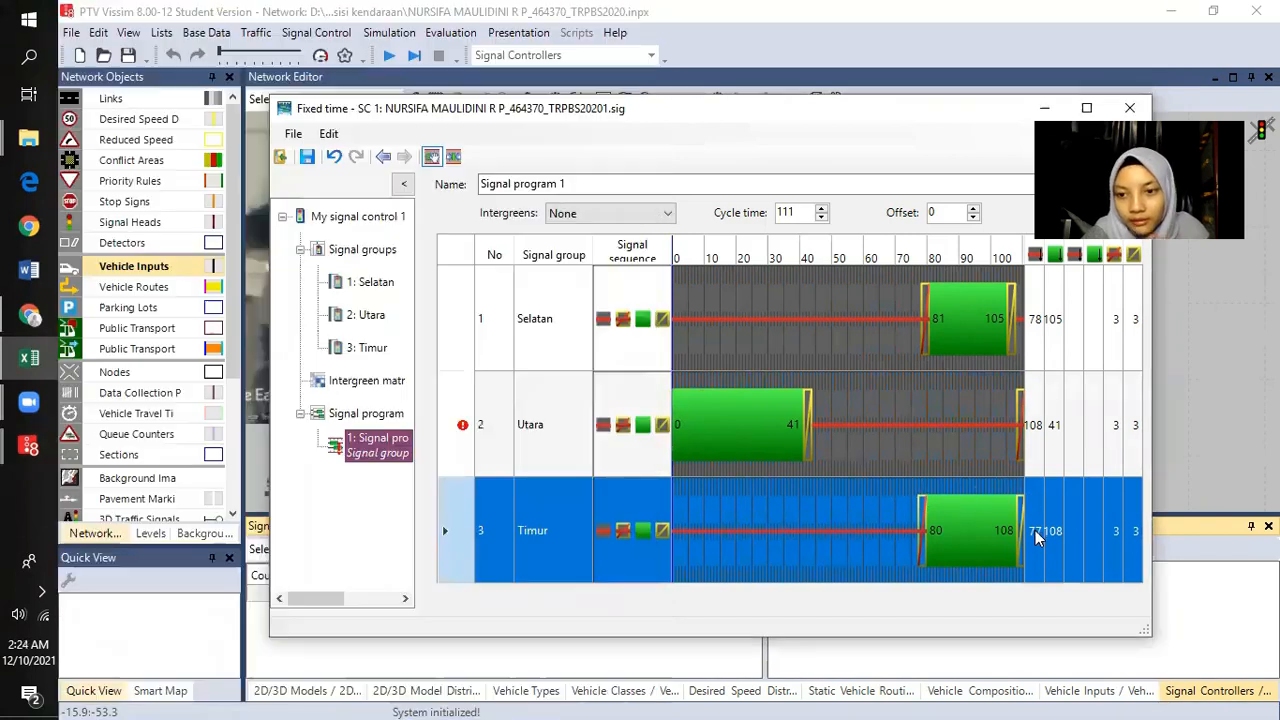
{"action": "left_click", "coordinate": [1040, 531]}
{"action": "type", "text": "77"}
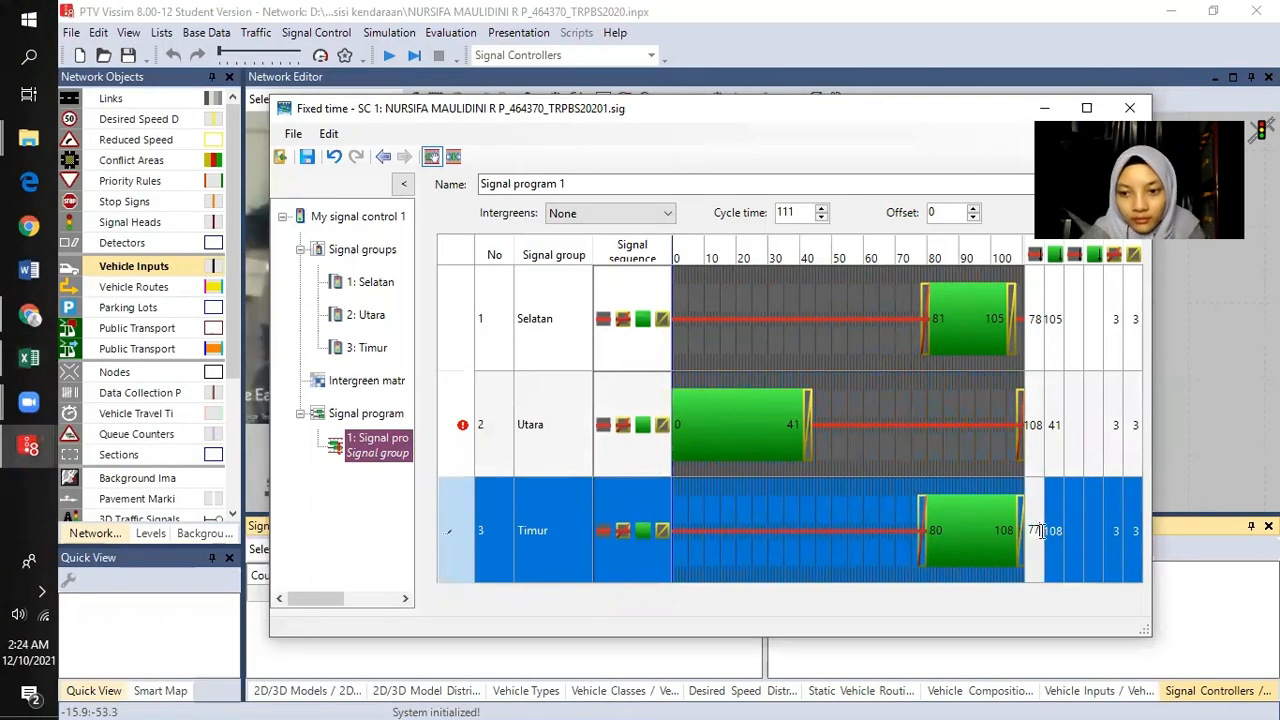
{"action": "left_click", "coordinate": [1055, 529]}
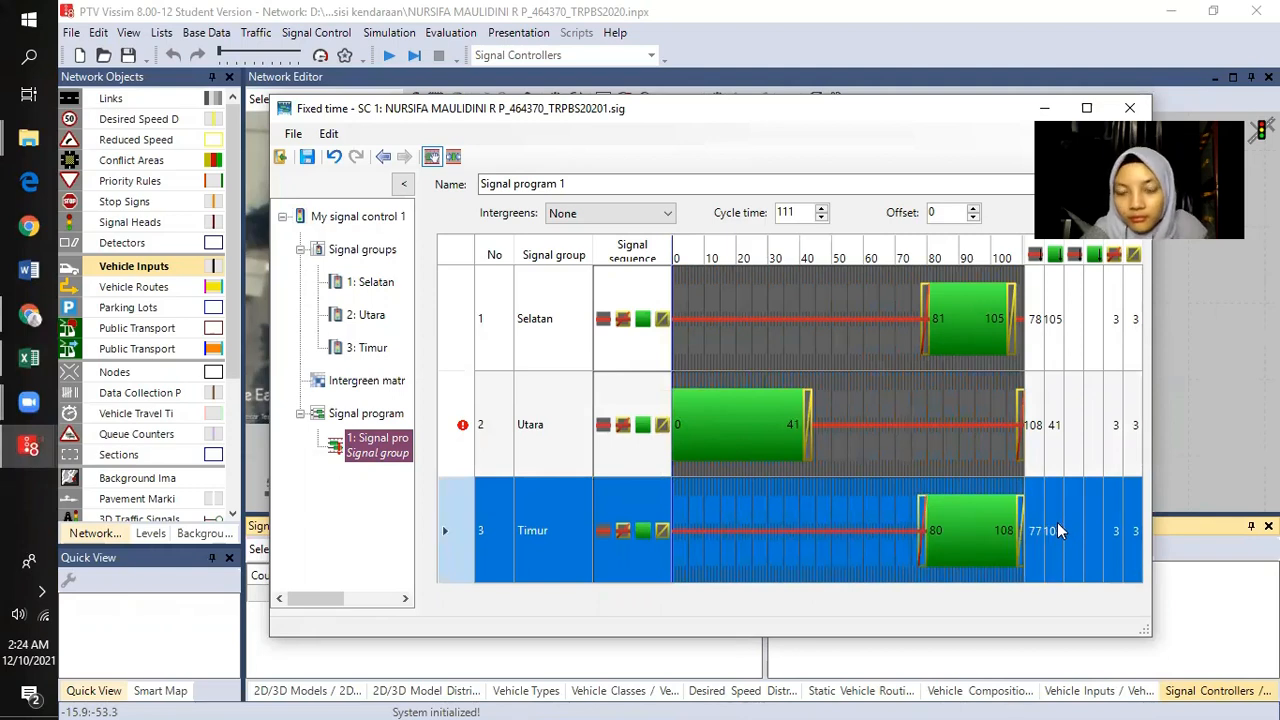
{"action": "left_click", "coordinate": [1057, 529]}
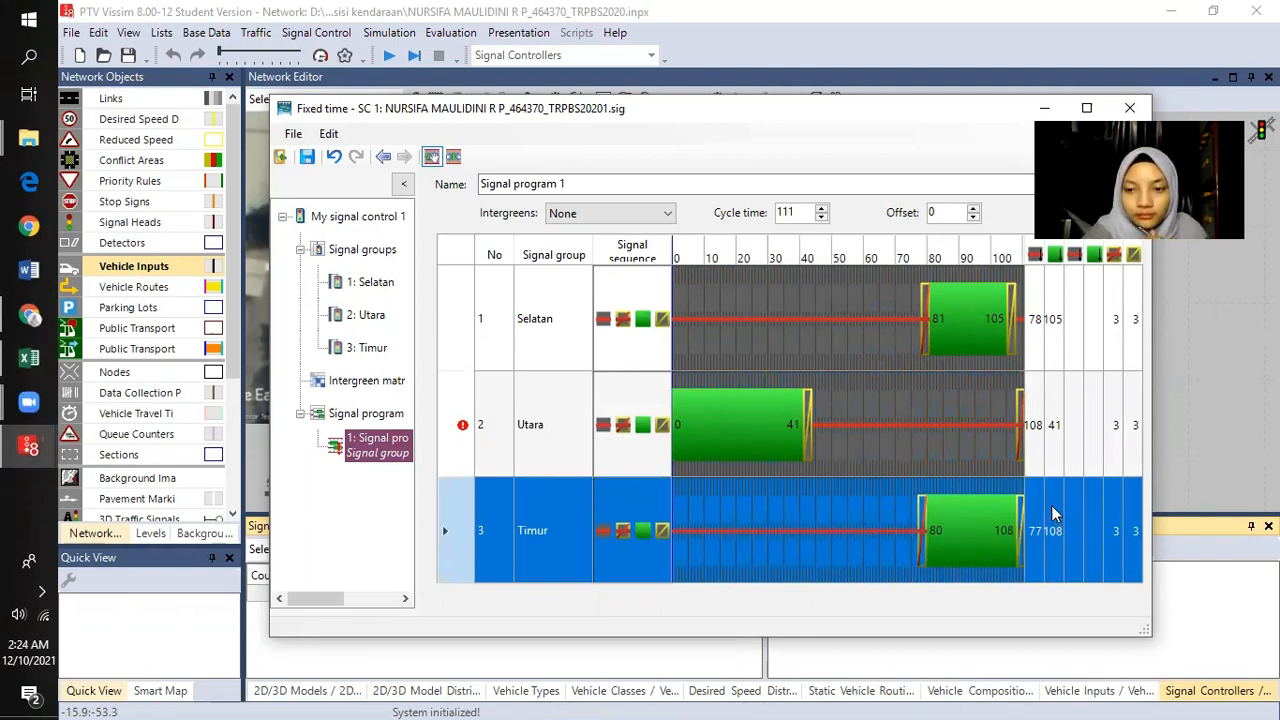
- Shift Timur's green phase to run from second 47 to 75, comparing the signal program with the Excel timing diagram
{"action": "left_click", "coordinate": [29, 357]}
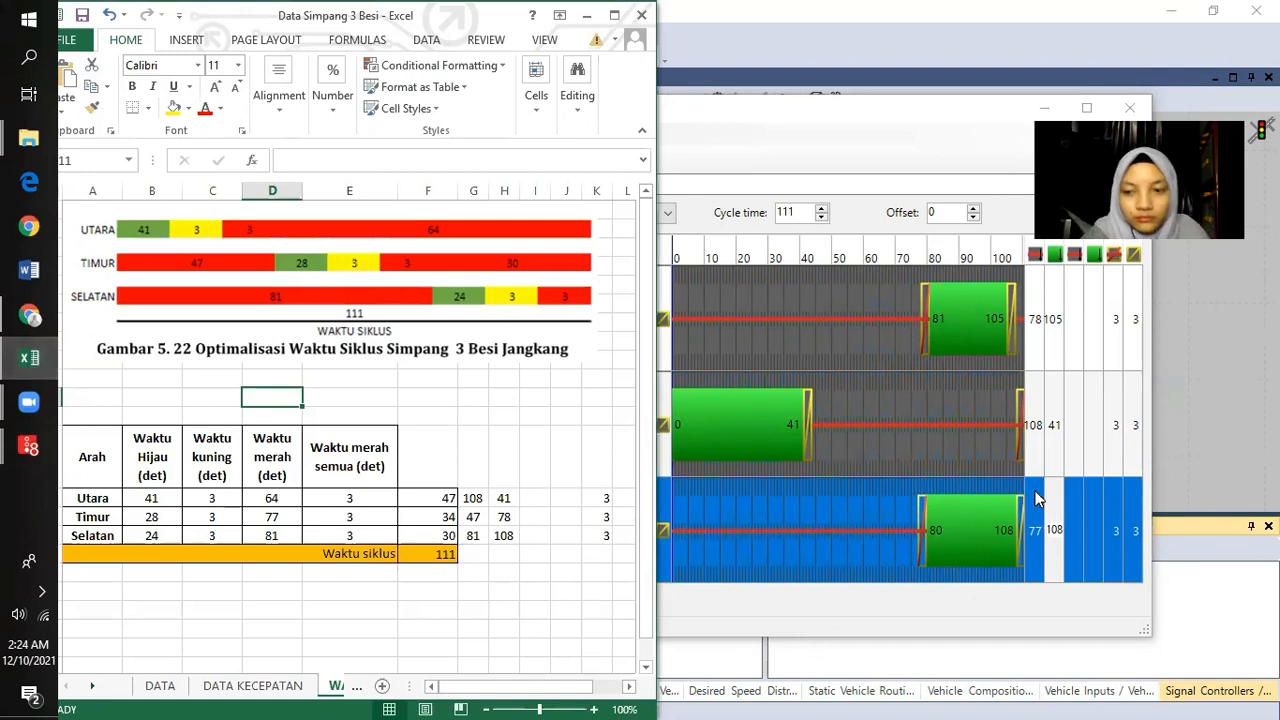
{"action": "left_click", "coordinate": [450, 592]}
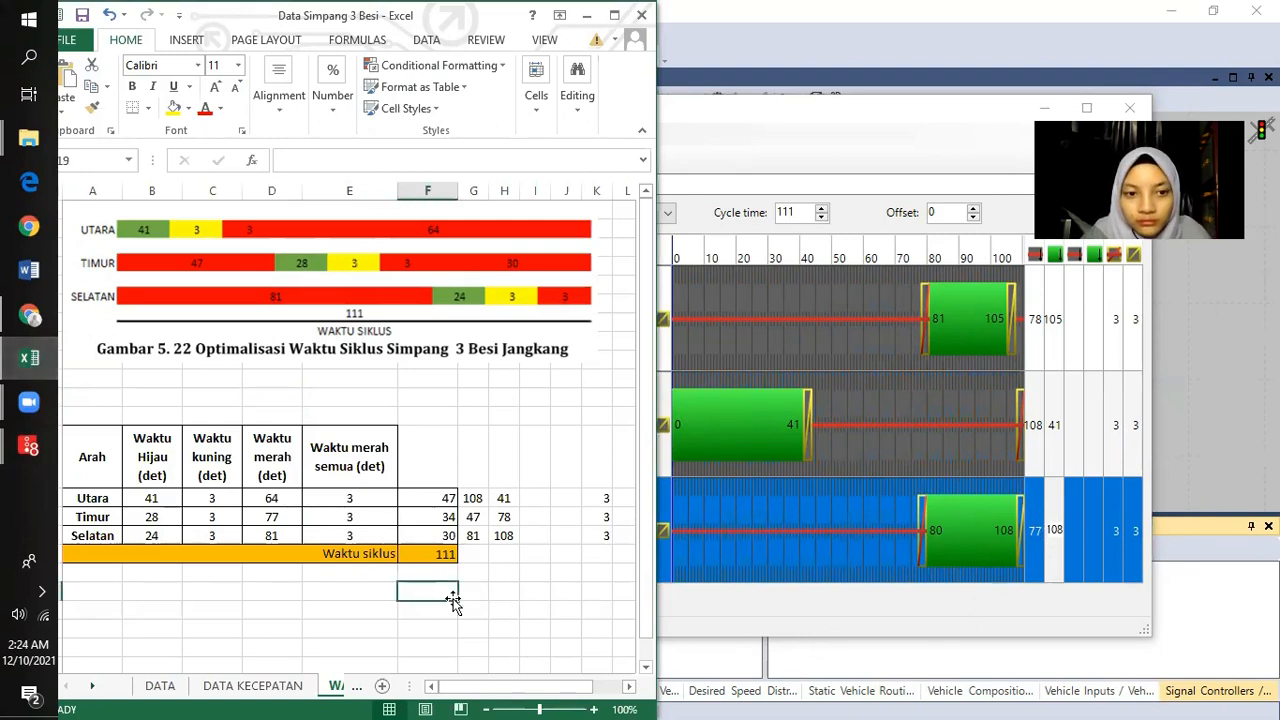
{"action": "left_click", "coordinate": [991, 537]}
{"action": "left_click", "coordinate": [26, 360]}
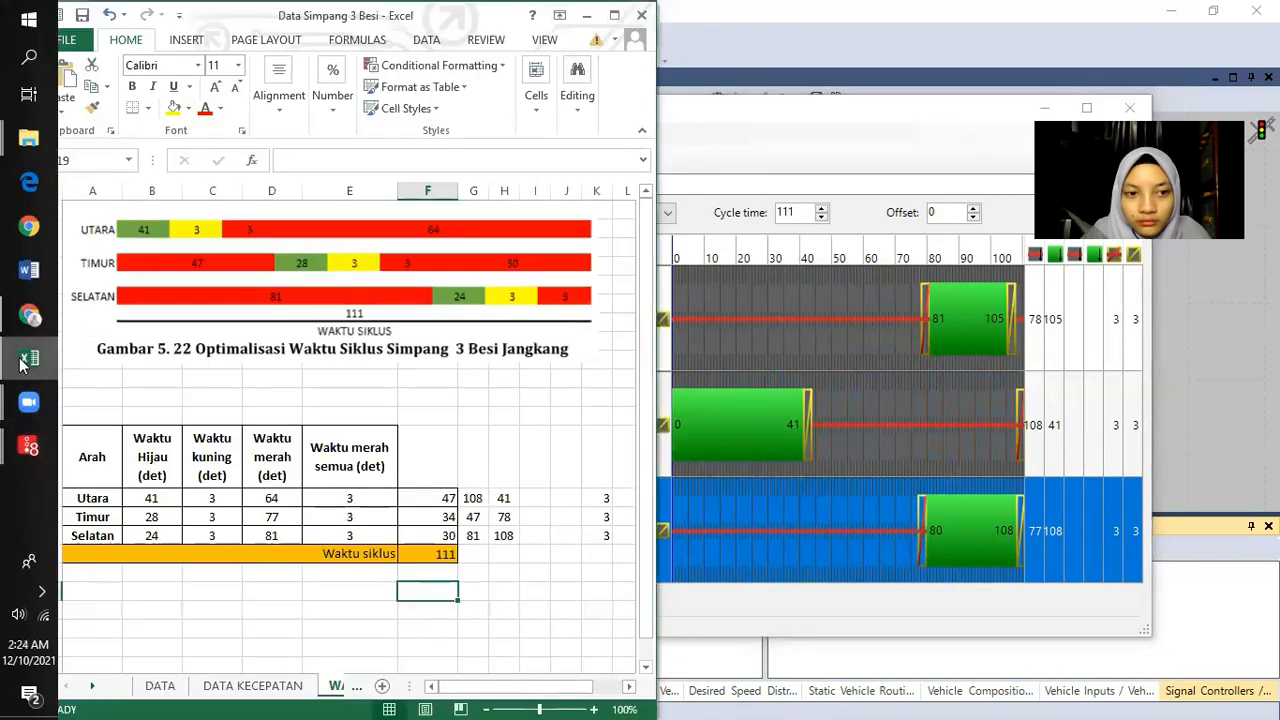
{"action": "left_click", "coordinate": [787, 521]}
{"action": "left_click_drag", "start_coordinate": [951, 542], "coordinate": [840, 541]}
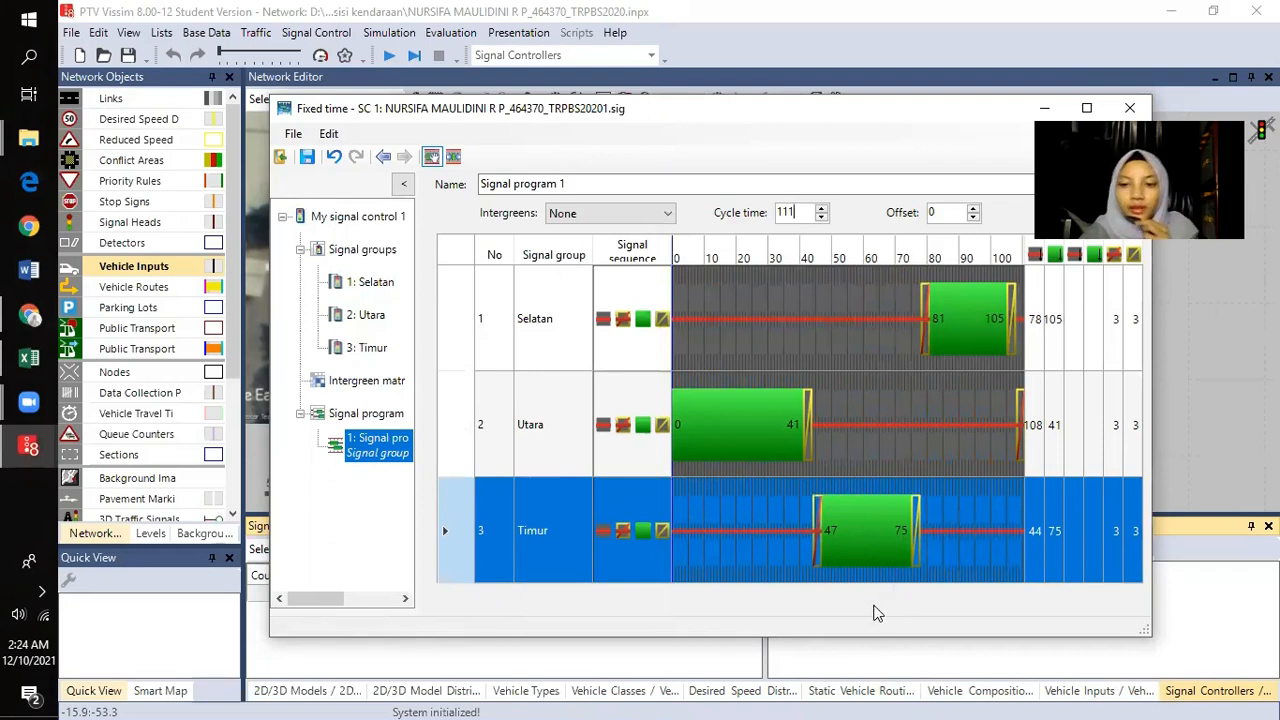
{"action": "left_click", "coordinate": [33, 370]}
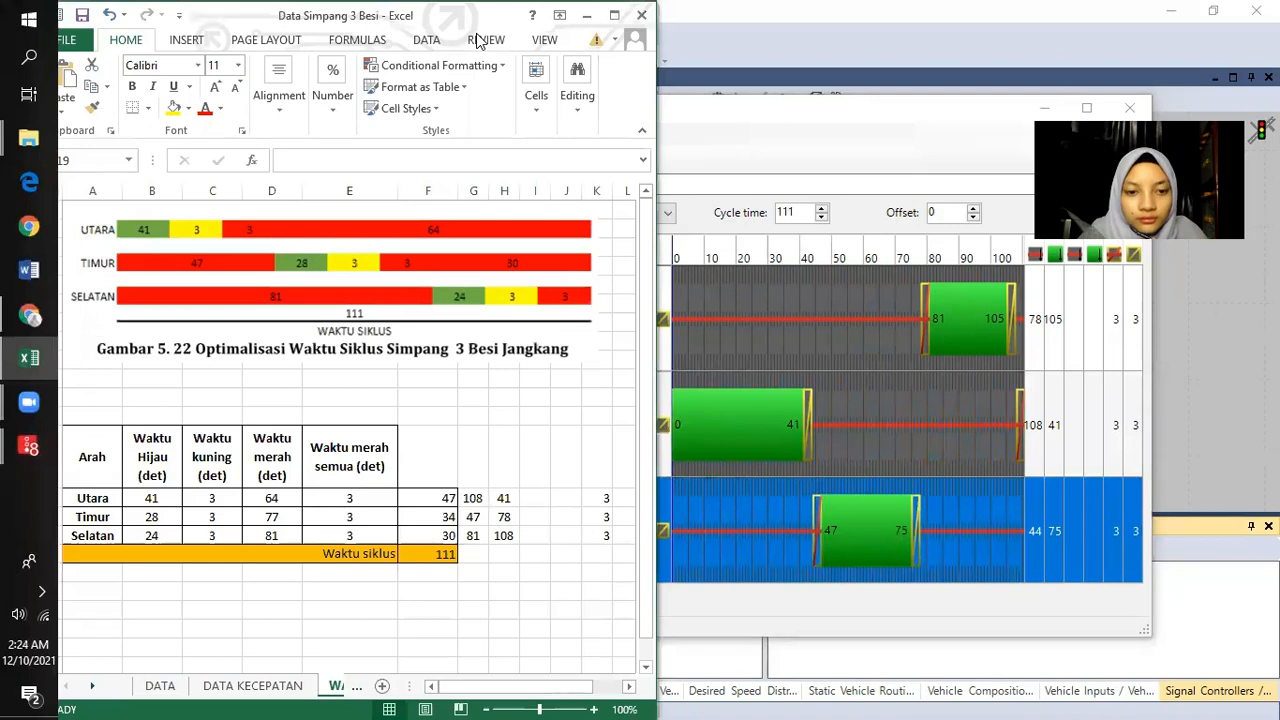
{"action": "left_click", "coordinate": [874, 118]}
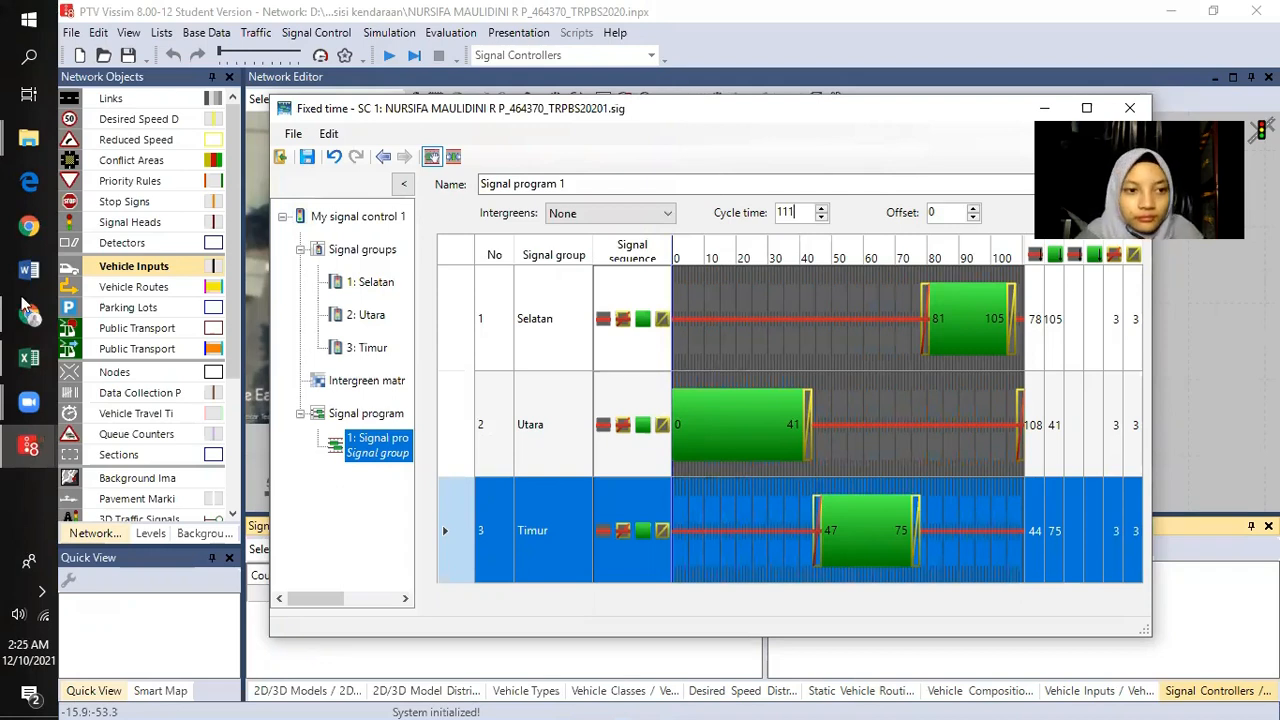
{"action": "left_click", "coordinate": [29, 357]}
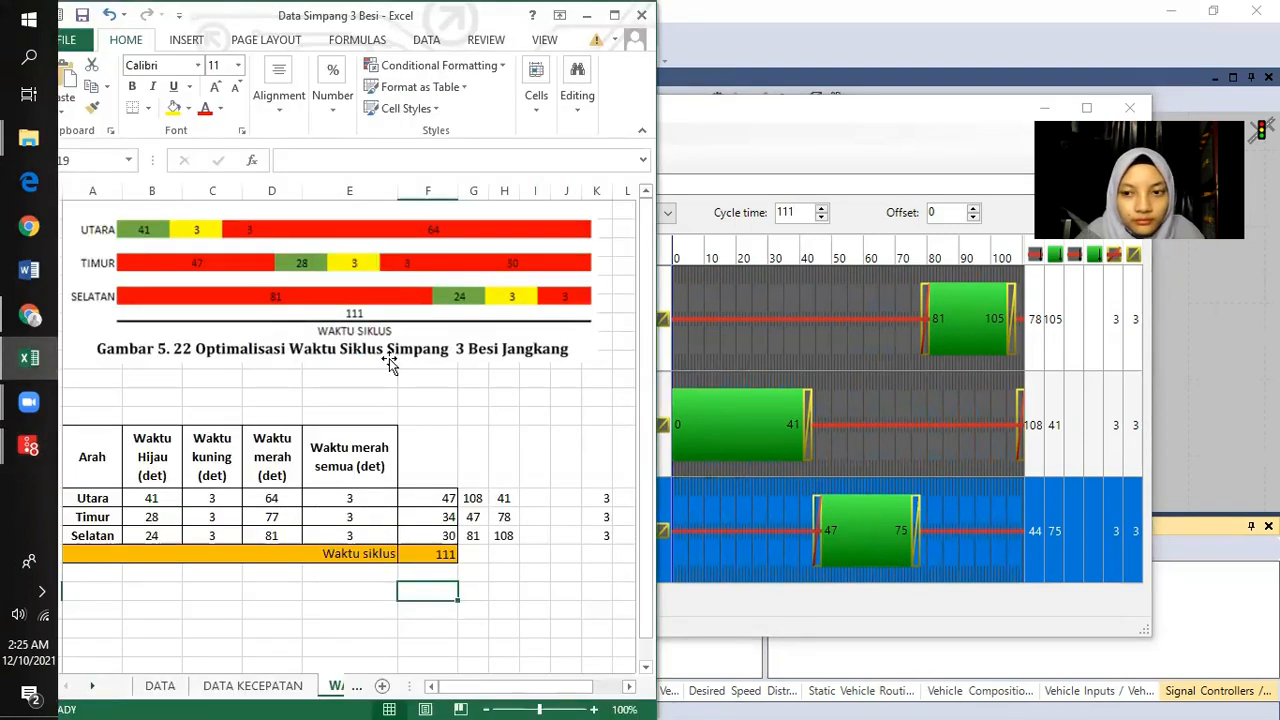
{"action": "left_click", "coordinate": [712, 118]}
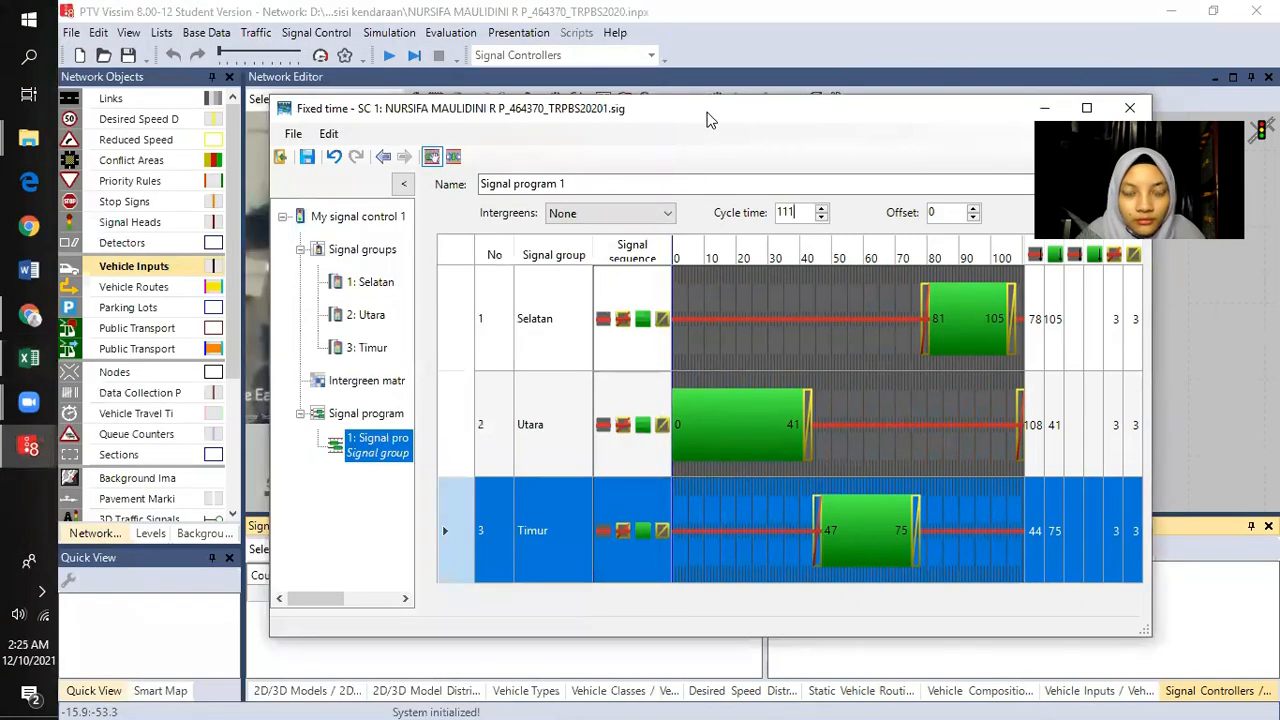
- Save the fixed-time signal program, close its editor and accept the signal controller's settings
{"action": "left_click", "coordinate": [309, 158]}
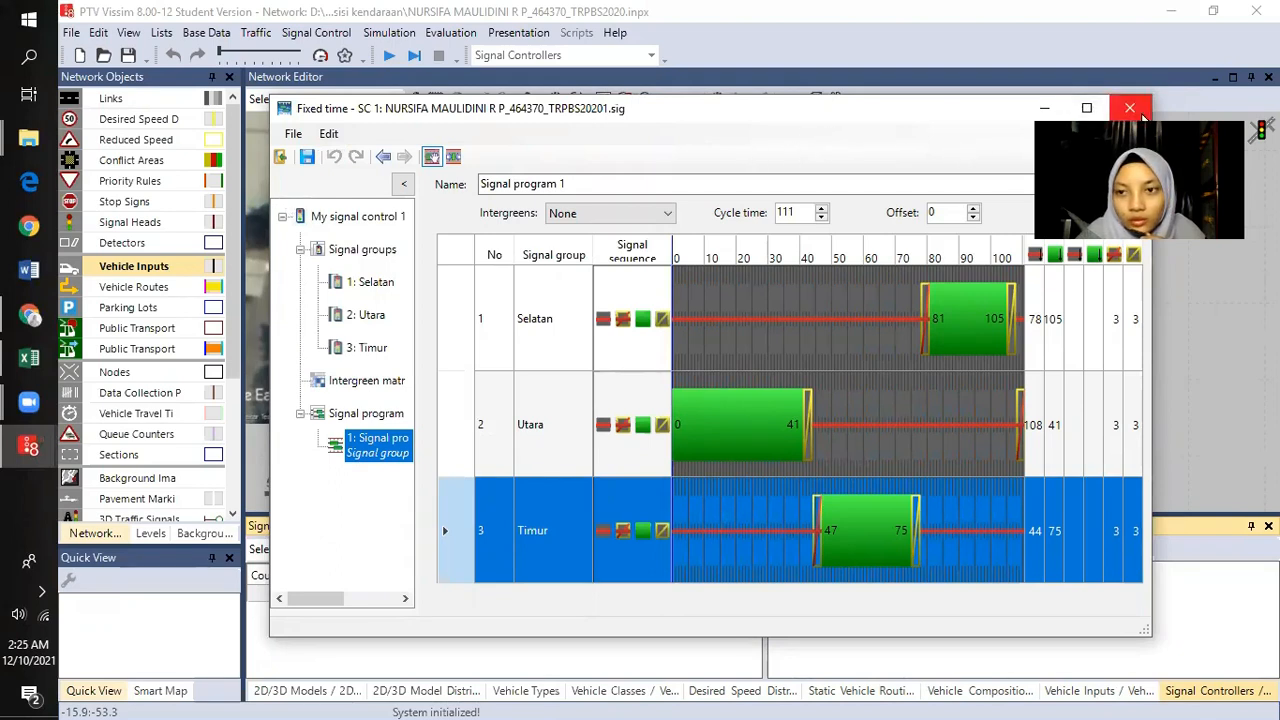
{"action": "left_click", "coordinate": [1130, 108]}
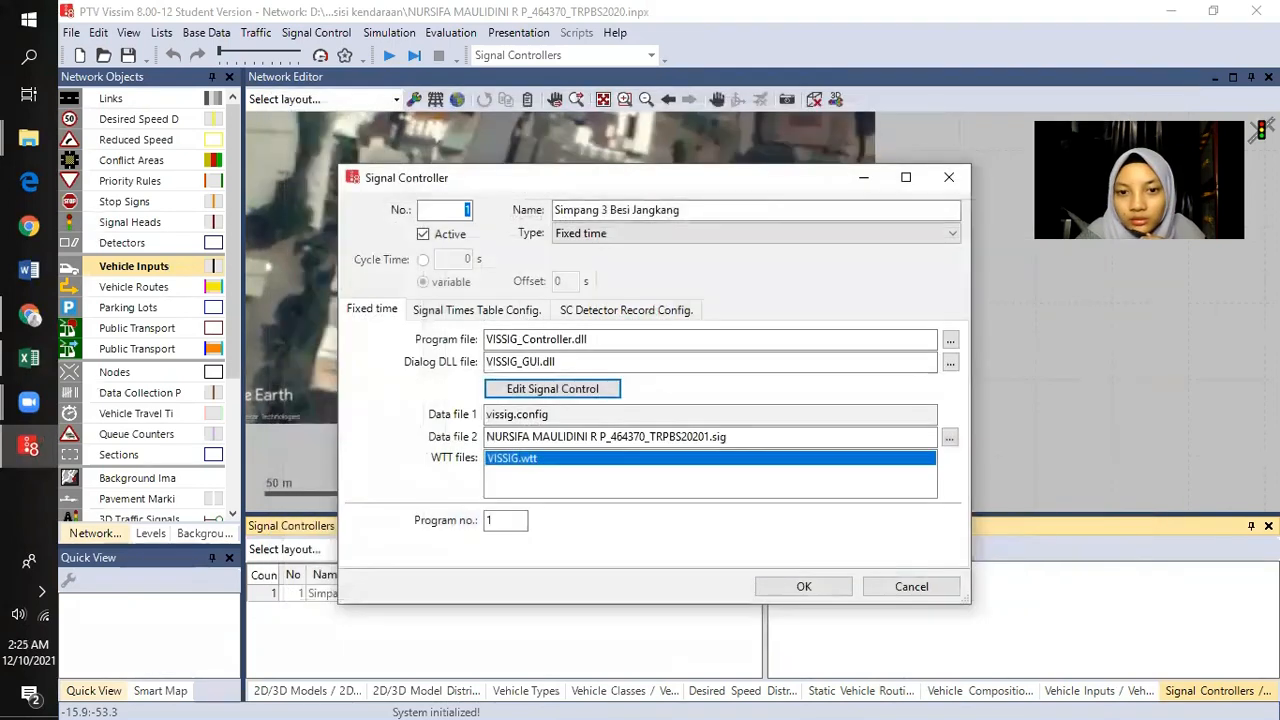
{"action": "left_click", "coordinate": [803, 586]}
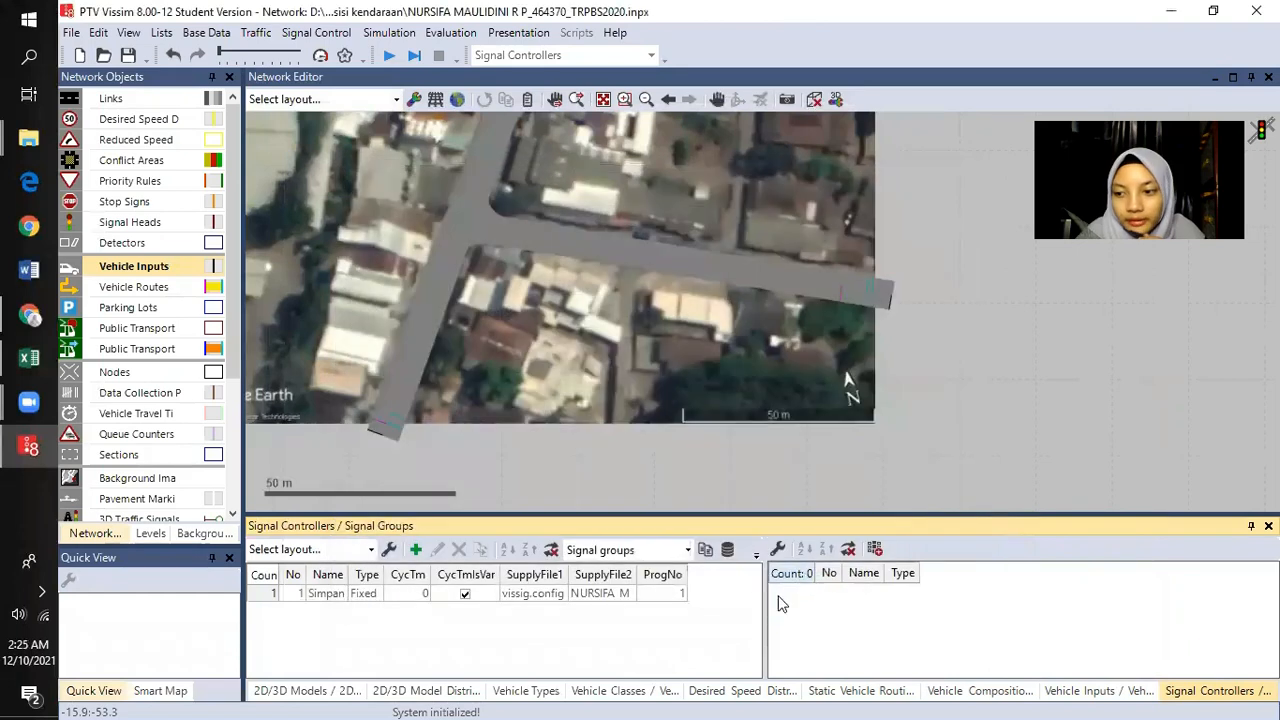
- Place a signal head across the southern approach link just before the junction, about 52 m along the link
{"action": "left_click_drag", "start_coordinate": [434, 455], "coordinate": [518, 454]}
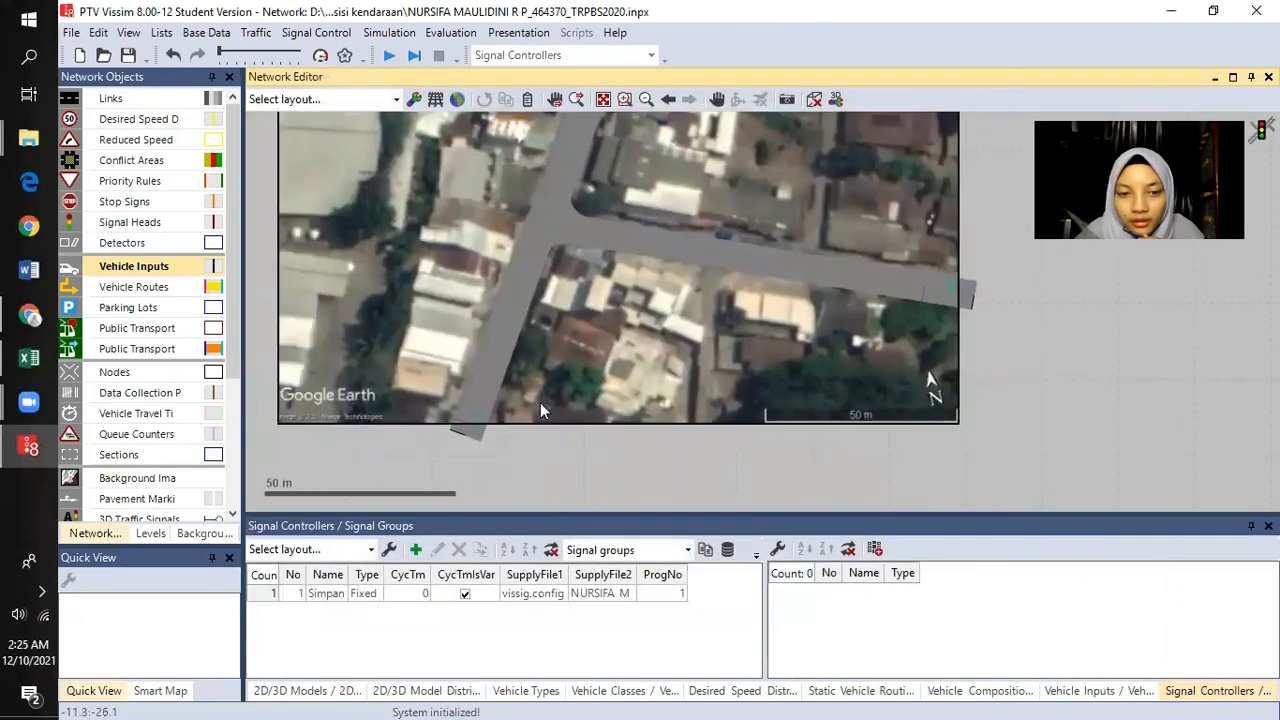
{"action": "left_click_drag", "start_coordinate": [540, 402], "coordinate": [541, 458]}
{"action": "left_click_drag", "start_coordinate": [481, 377], "coordinate": [484, 386]}
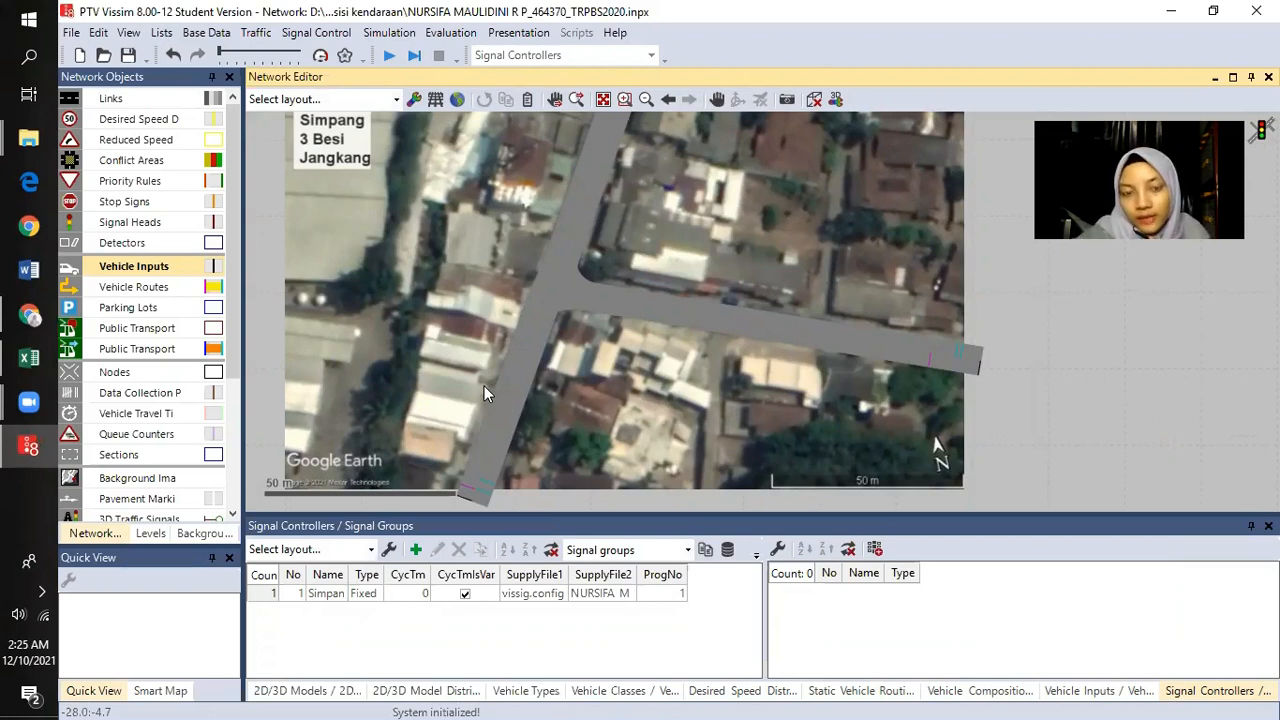
{"action": "left_click", "coordinate": [495, 459]}
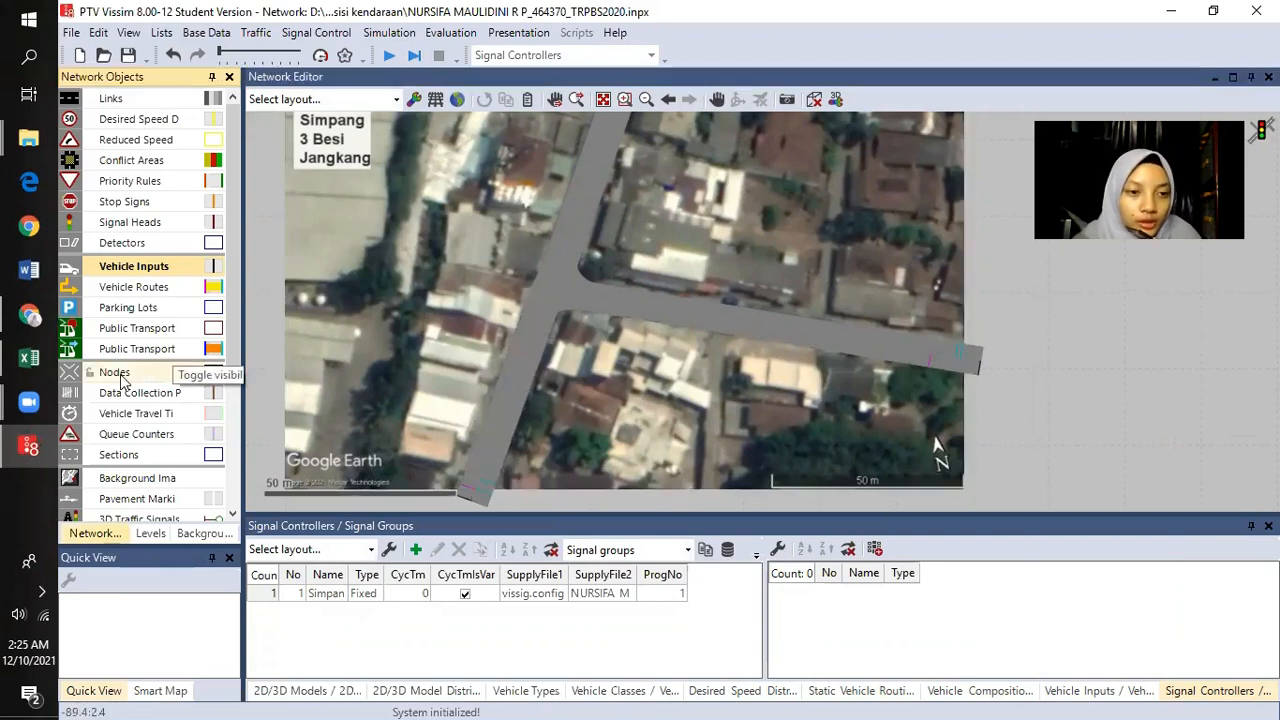
{"action": "left_click", "coordinate": [143, 226]}
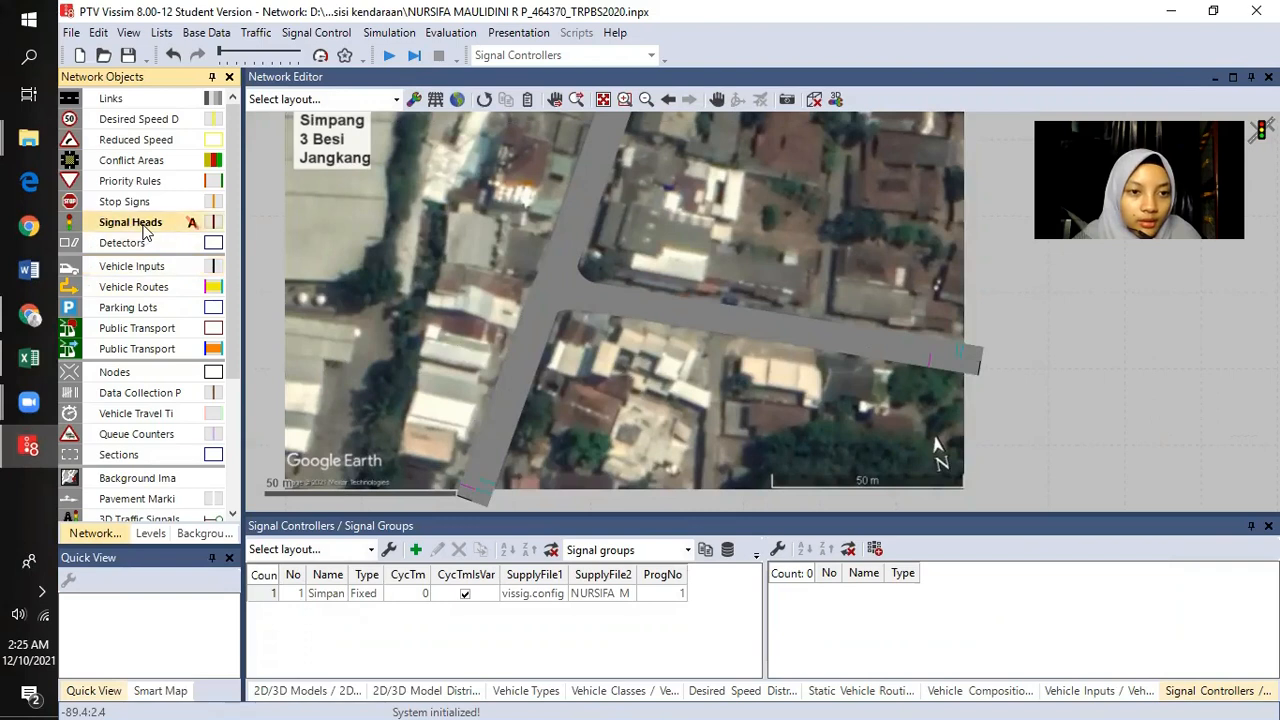
{"action": "left_click_drag", "start_coordinate": [477, 480], "coordinate": [600, 416]}
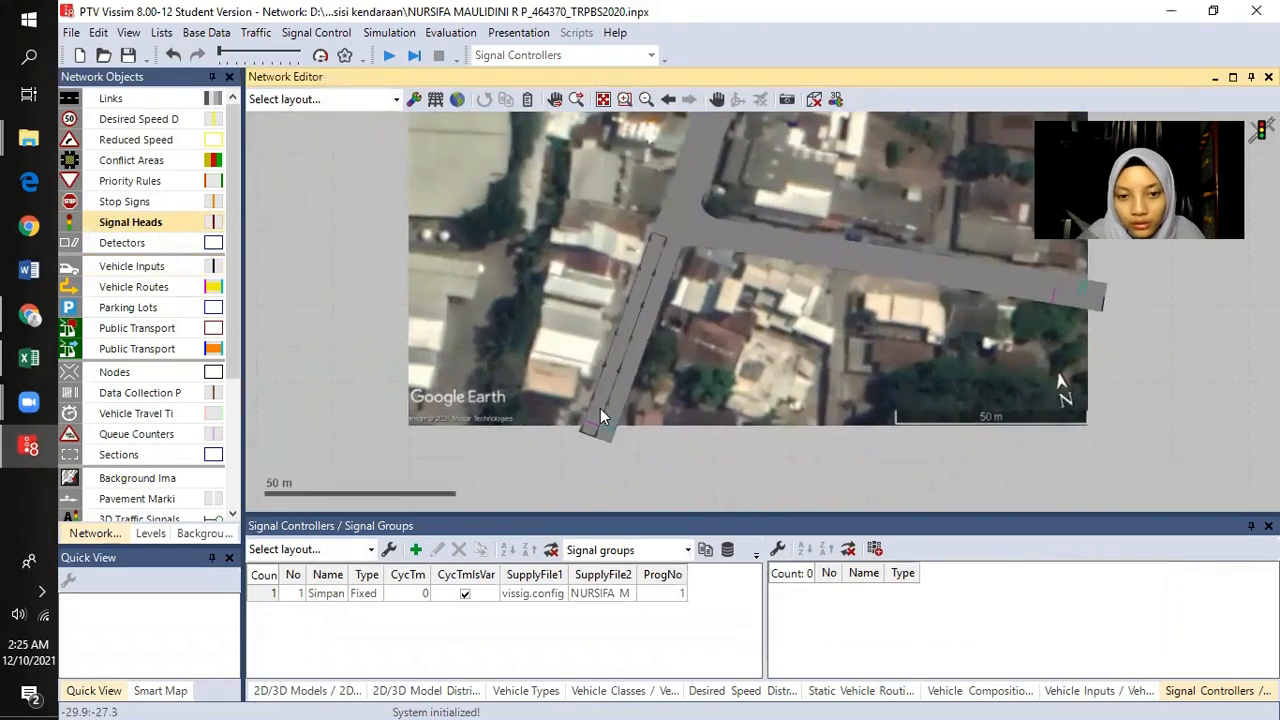
{"action": "scroll", "coordinate": [609, 380], "scroll_direction": "up", "scroll_amount": 1}
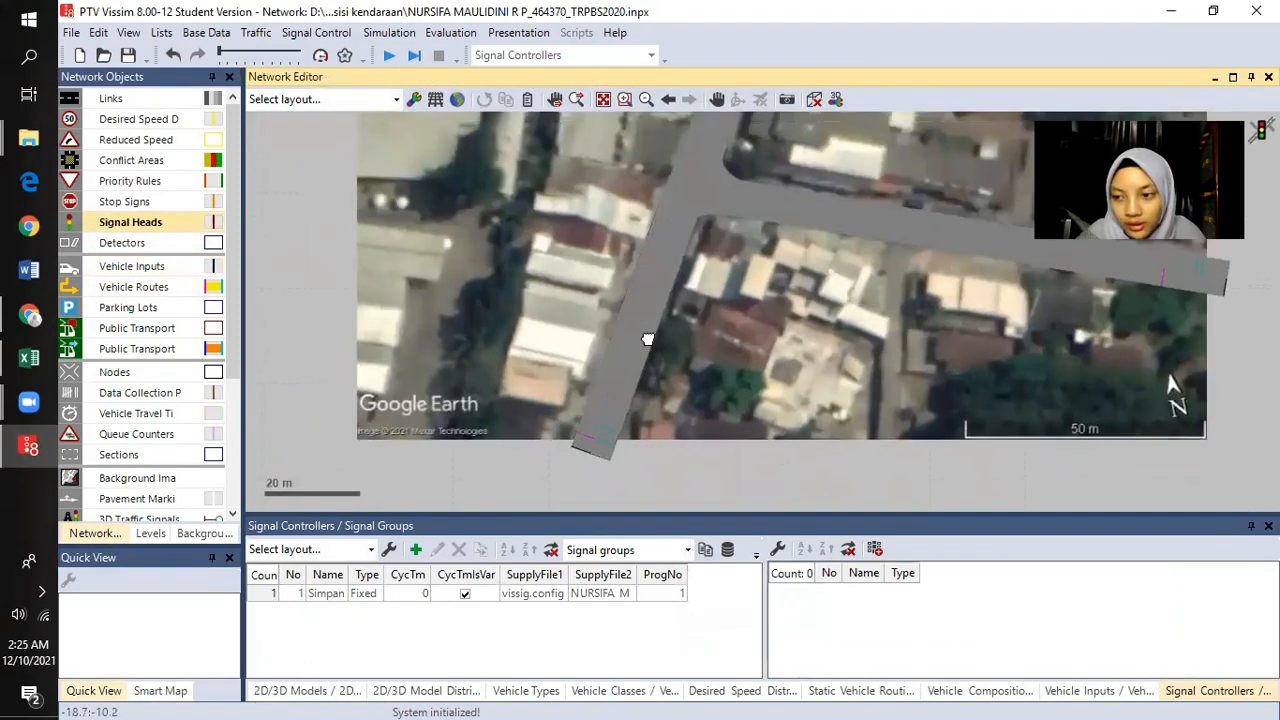
{"action": "left_click_drag", "start_coordinate": [648, 339], "coordinate": [638, 366]}
{"action": "left_click_drag", "start_coordinate": [634, 309], "coordinate": [634, 320]}
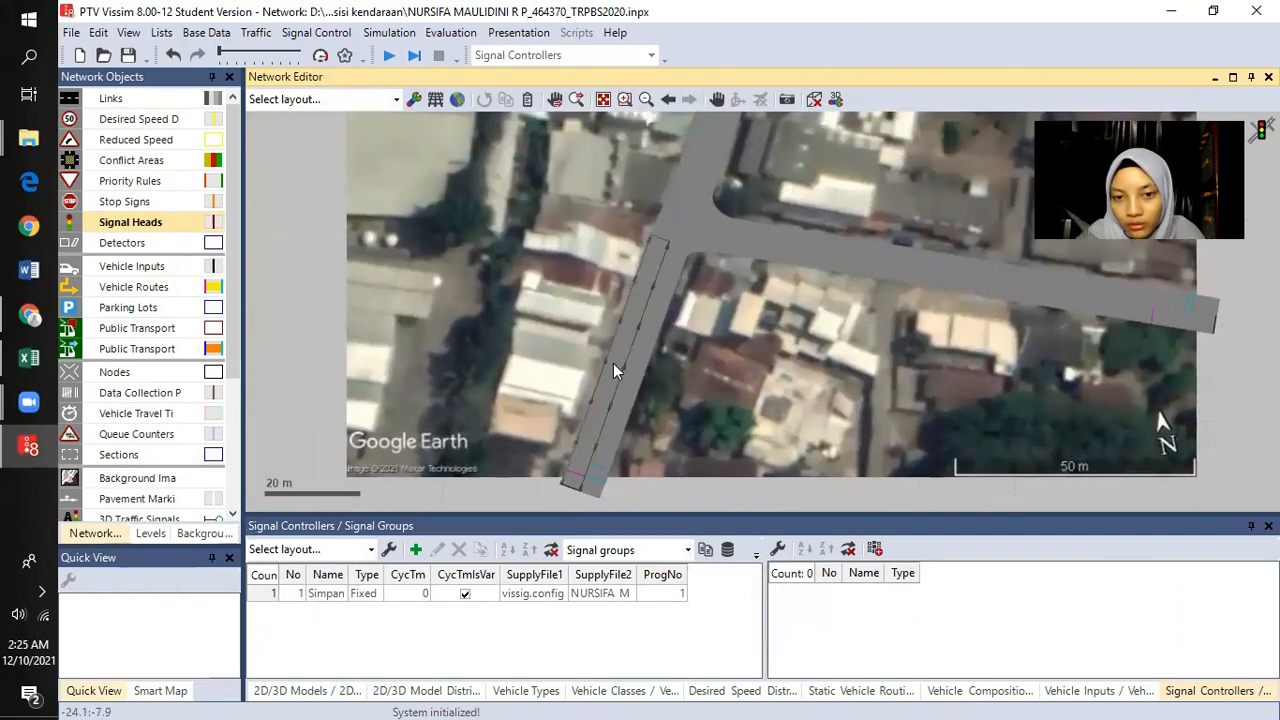
{"action": "left_click", "coordinate": [613, 365]}
{"action": "scroll", "coordinate": [631, 341], "scroll_direction": "up", "scroll_amount": 4}
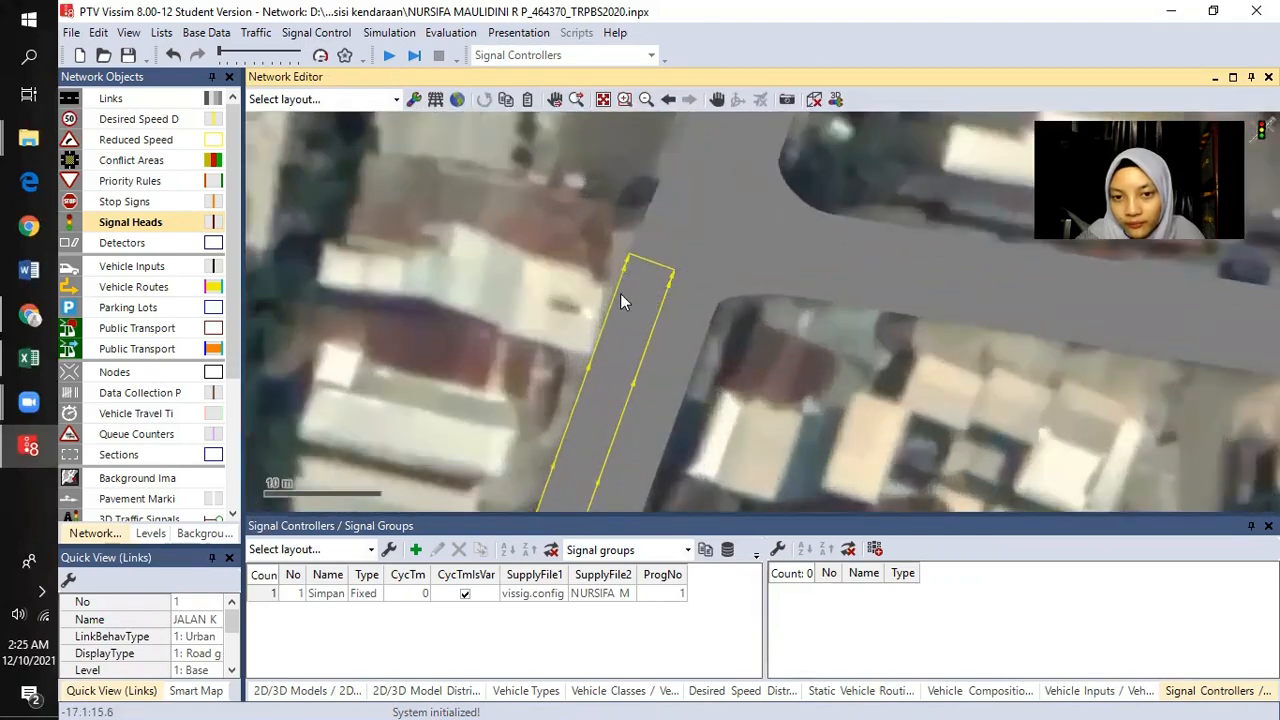
{"action": "right_click", "coordinate": [620, 293]}
{"action": "left_click", "coordinate": [645, 292]}
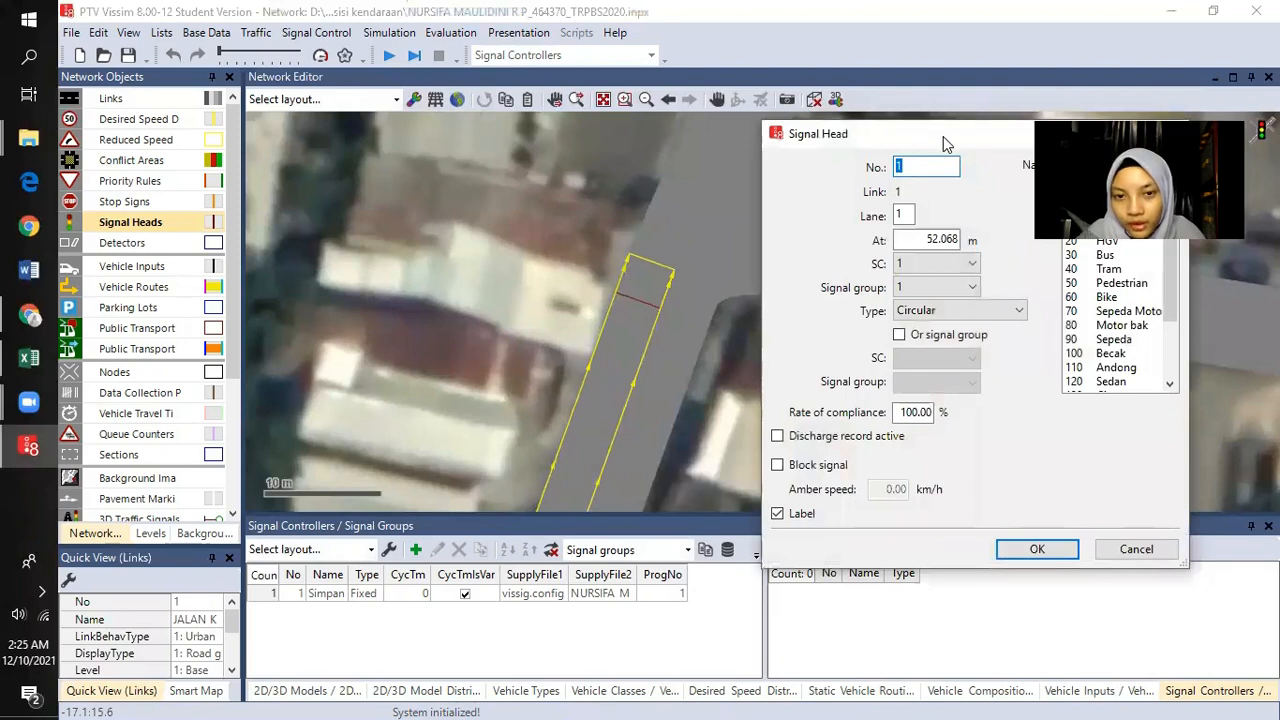
- Assign the southern approach's signal head to signal controller 1, signal group 1, and accept its settings
{"action": "left_click_drag", "start_coordinate": [950, 137], "coordinate": [677, 121]}
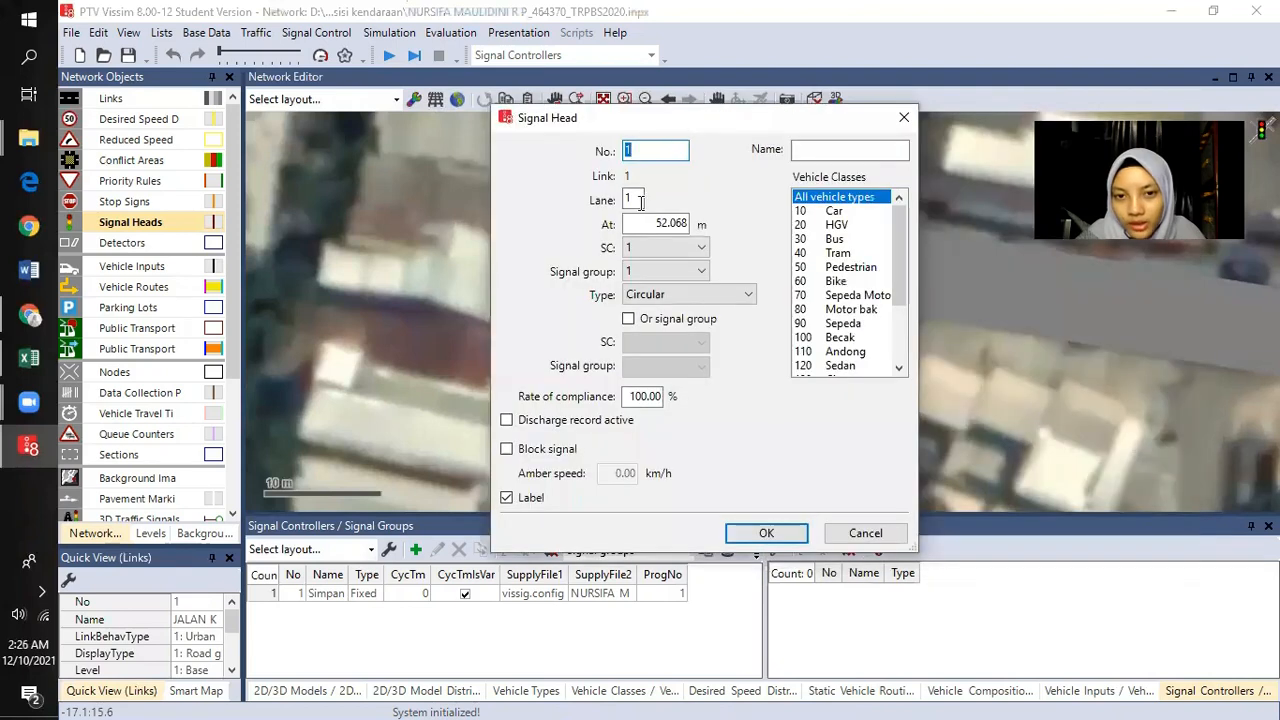
{"action": "left_click", "coordinate": [676, 248]}
{"action": "left_click", "coordinate": [660, 267]}
{"action": "left_click", "coordinate": [692, 274]}
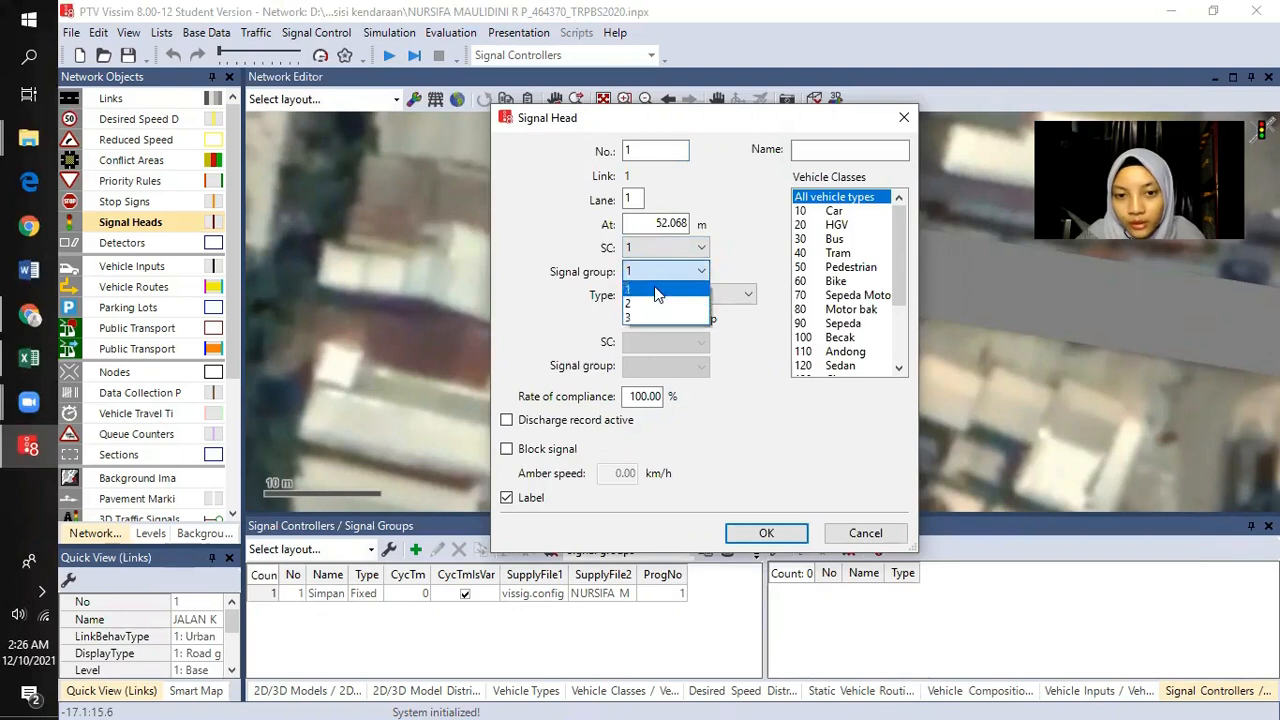
{"action": "left_click", "coordinate": [650, 291]}
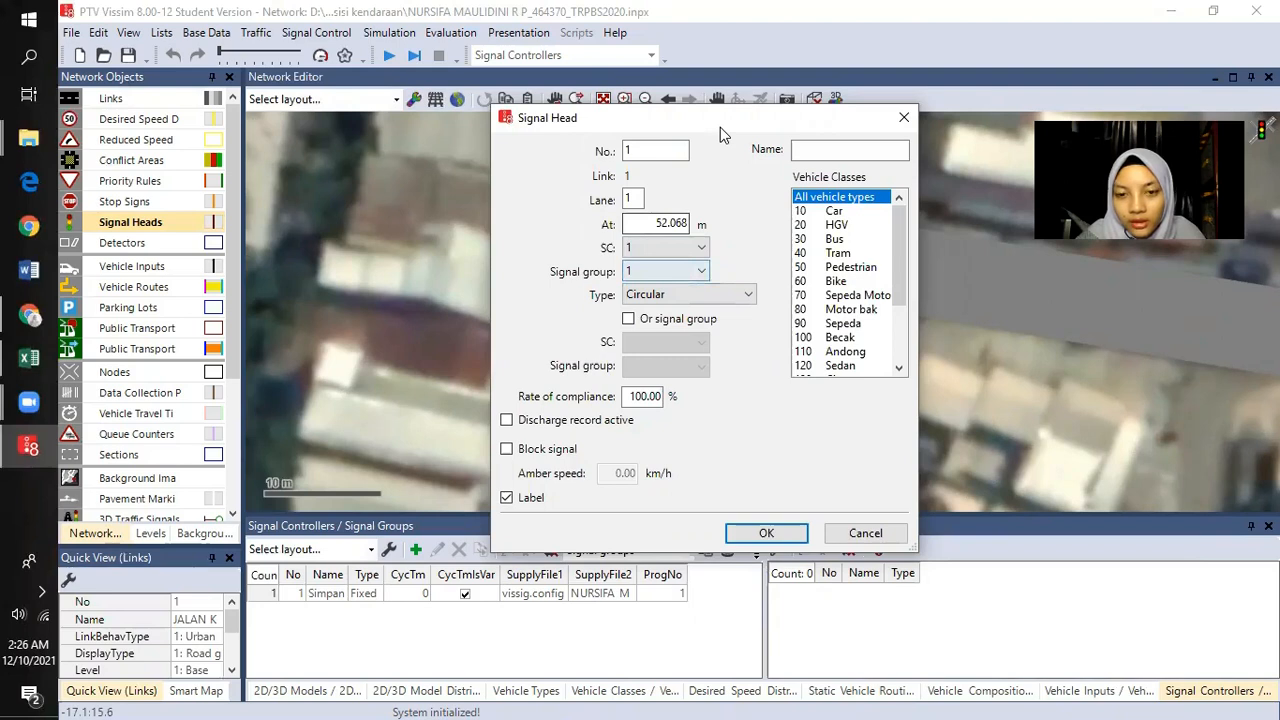
{"action": "mouse_move", "coordinate": [720, 127]}
{"action": "left_mouse_down"}
{"action": "mouse_move", "coordinate": [848, 123]}
{"action": "mouse_move", "coordinate": [714, 114]}
{"action": "left_mouse_up"}
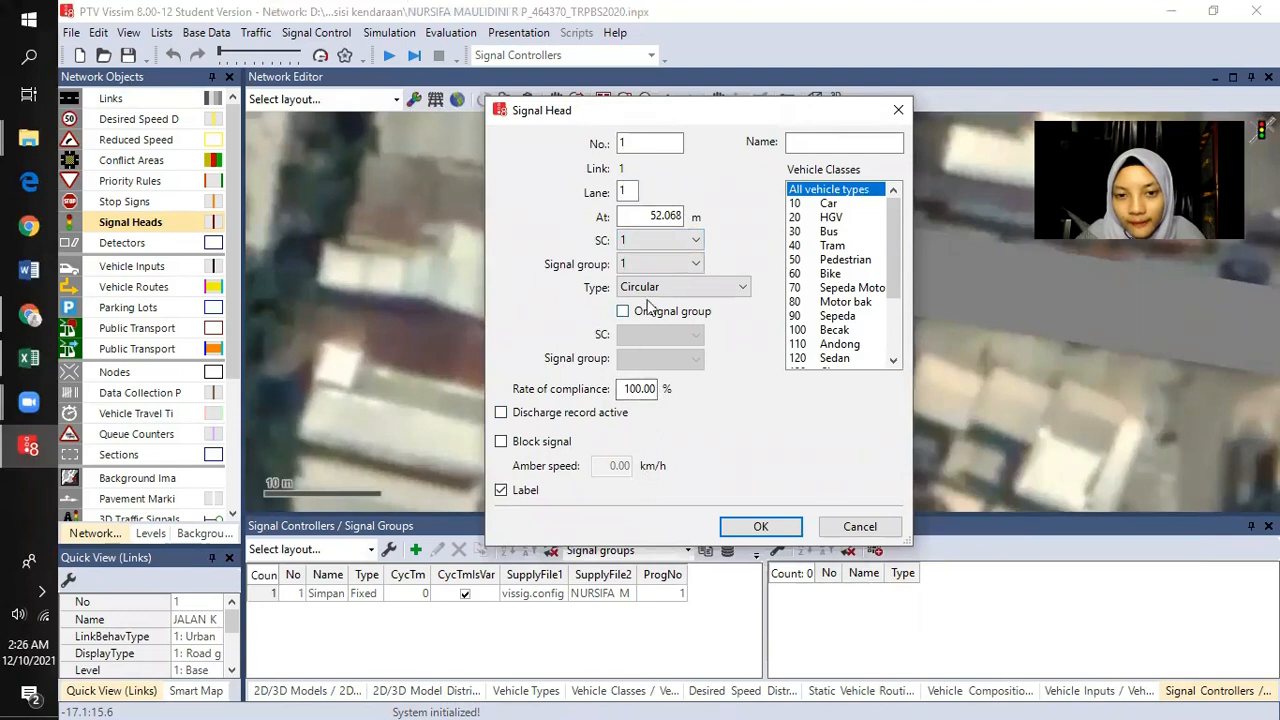
{"action": "left_click", "coordinate": [740, 527]}
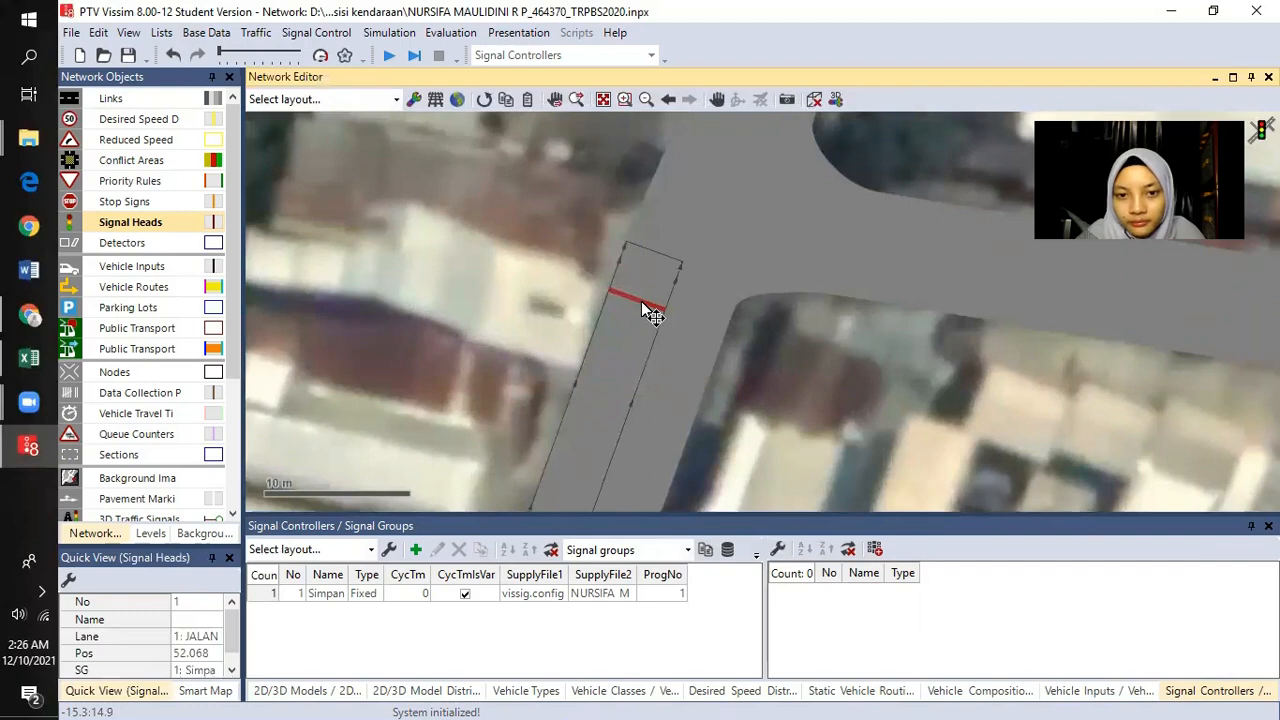
- Add a signal head in signal group 2 on the northern approach and move it to the junction end, about 56.6 m along the link
{"action": "scroll", "coordinate": [641, 301], "scroll_direction": "down", "scroll_amount": 5}
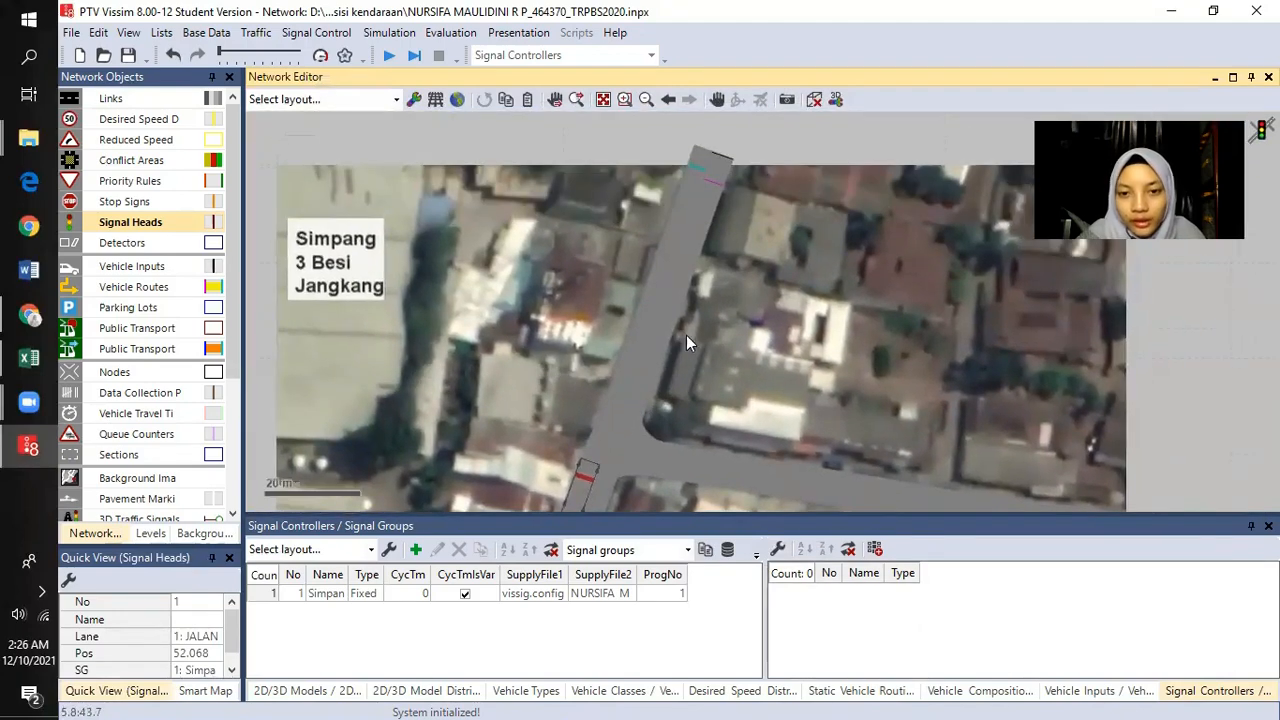
{"action": "left_click", "coordinate": [669, 308]}
{"action": "right_click", "coordinate": [669, 308]}
{"action": "left_click", "coordinate": [750, 298]}
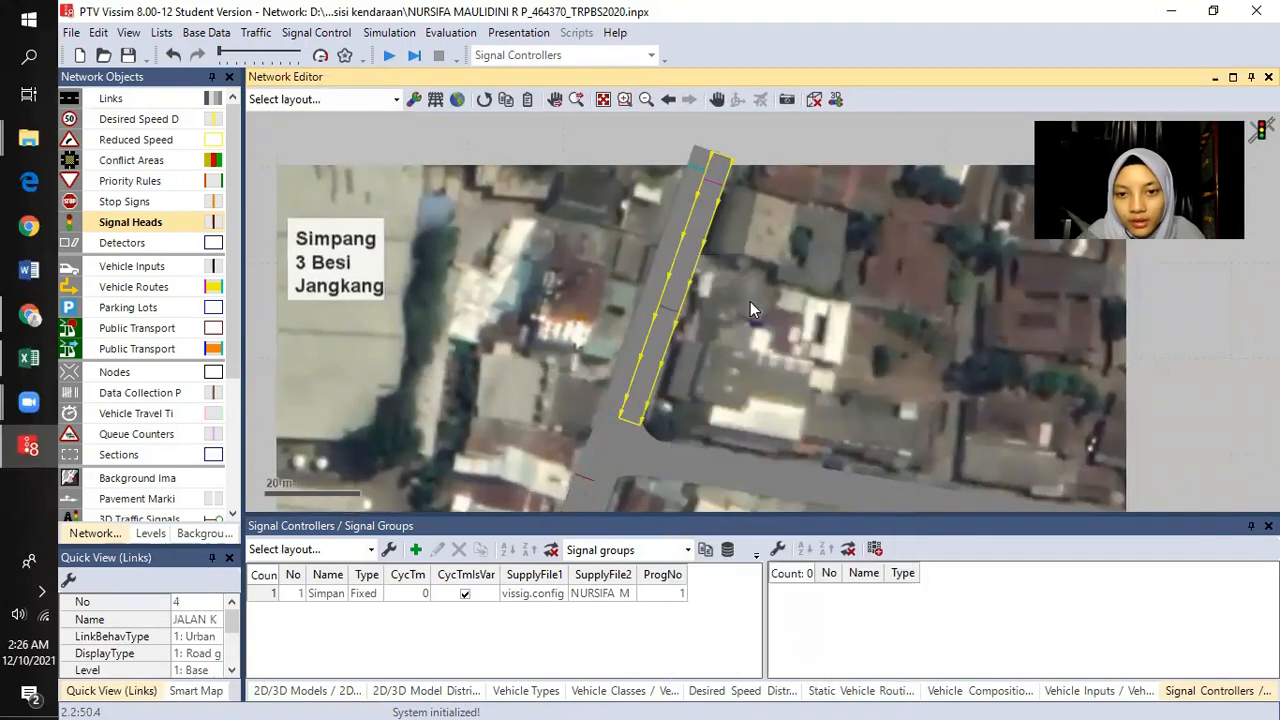
{"action": "left_click", "coordinate": [655, 262]}
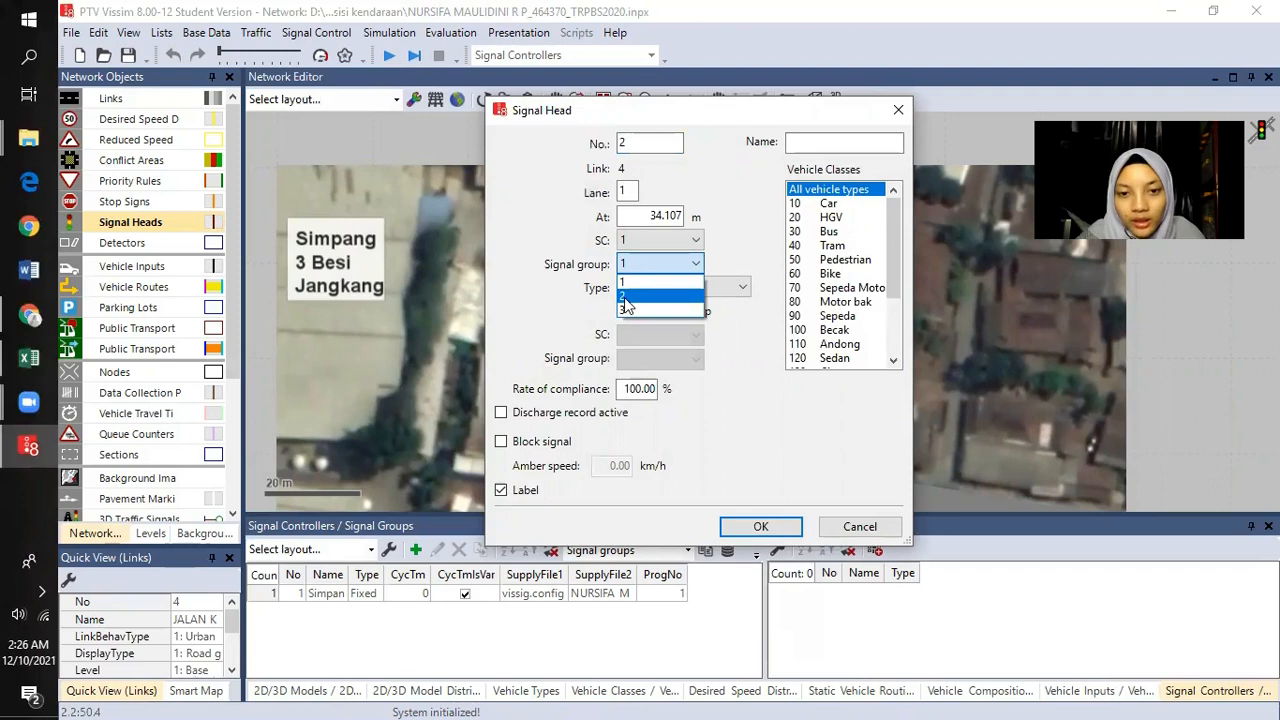
{"action": "left_click", "coordinate": [626, 298]}
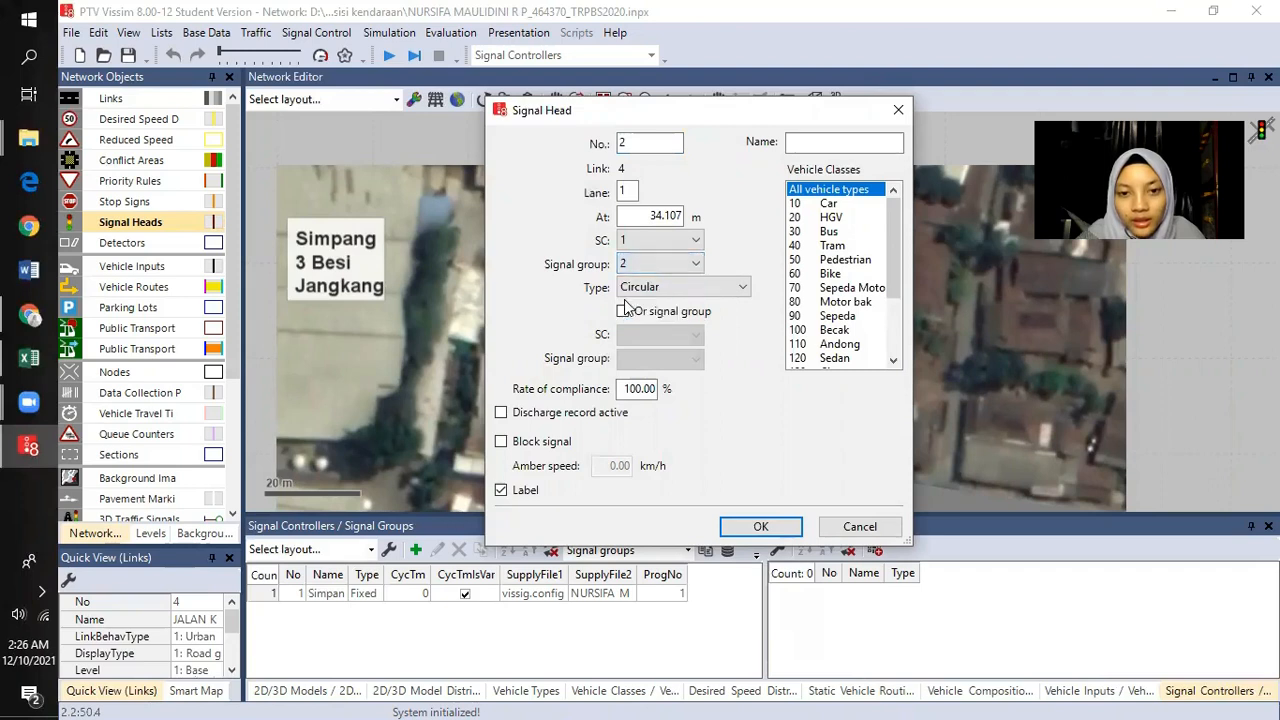
{"action": "left_click", "coordinate": [758, 527]}
{"action": "scroll", "coordinate": [664, 322], "scroll_direction": "up", "scroll_amount": 2}
{"action": "left_click_drag", "start_coordinate": [675, 316], "coordinate": [645, 447]}
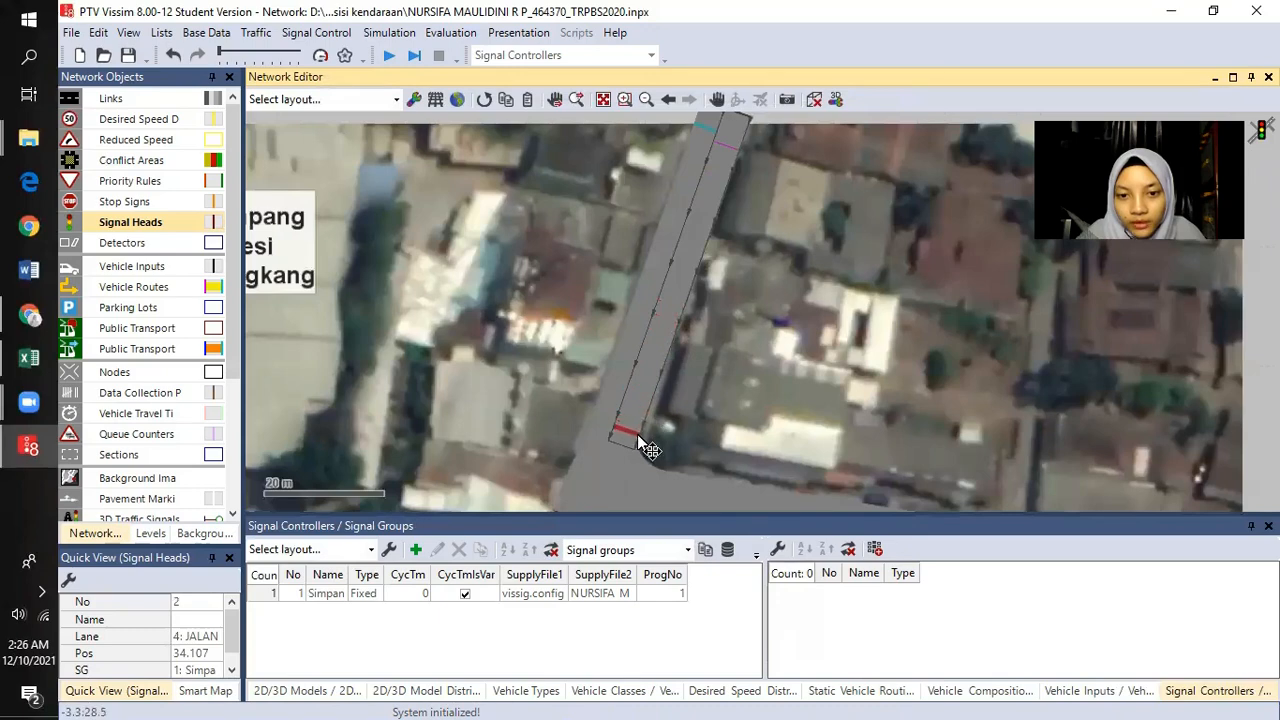
- Add a signal head in signal group 3 on the eastern approach and move it to the junction end, about 104.7 m along the link
{"action": "left_click_drag", "start_coordinate": [777, 501], "coordinate": [630, 273]}
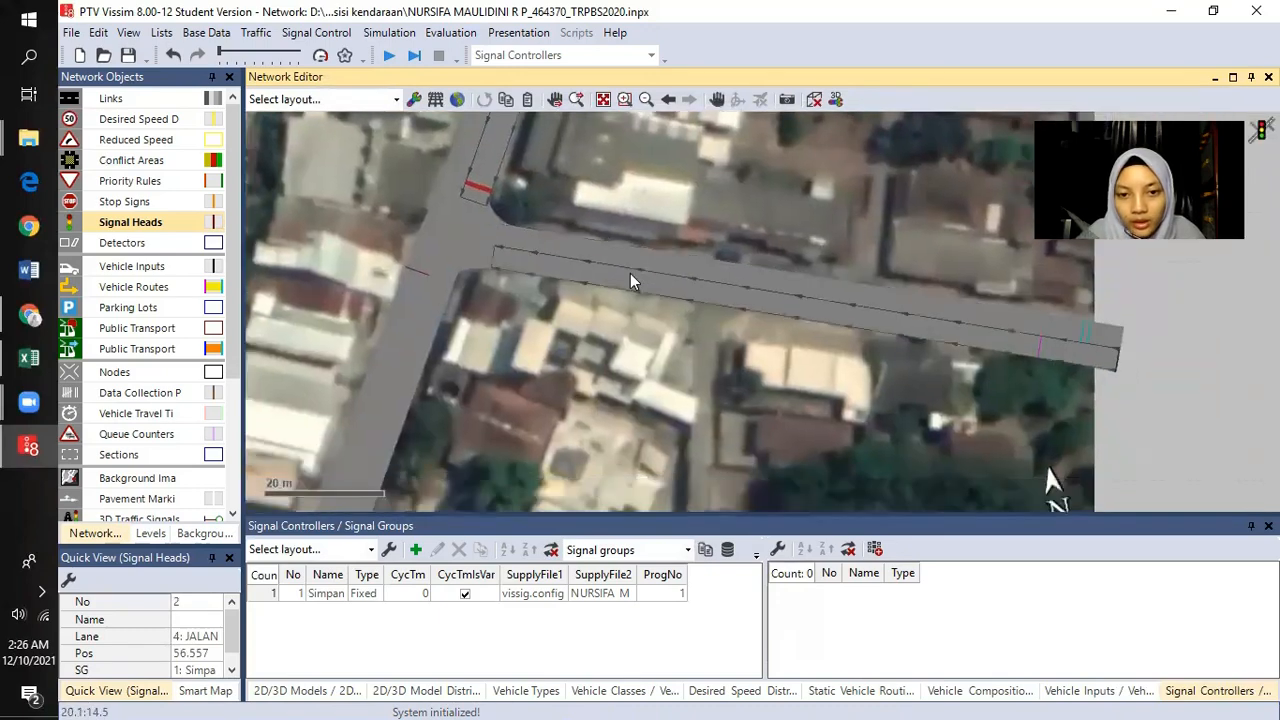
{"action": "right_click", "coordinate": [629, 273]}
{"action": "left_click", "coordinate": [665, 289]}
{"action": "left_click", "coordinate": [676, 266]}
{"action": "left_click", "coordinate": [655, 318]}
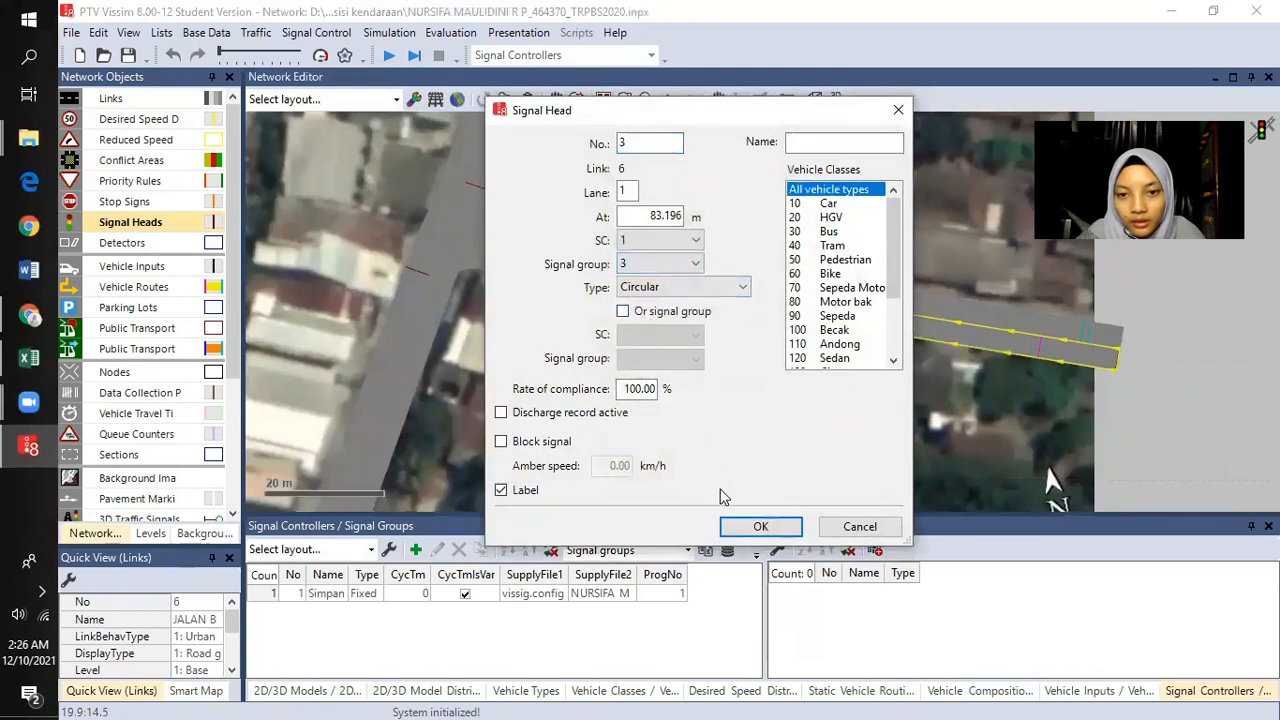
{"action": "left_click", "coordinate": [743, 533]}
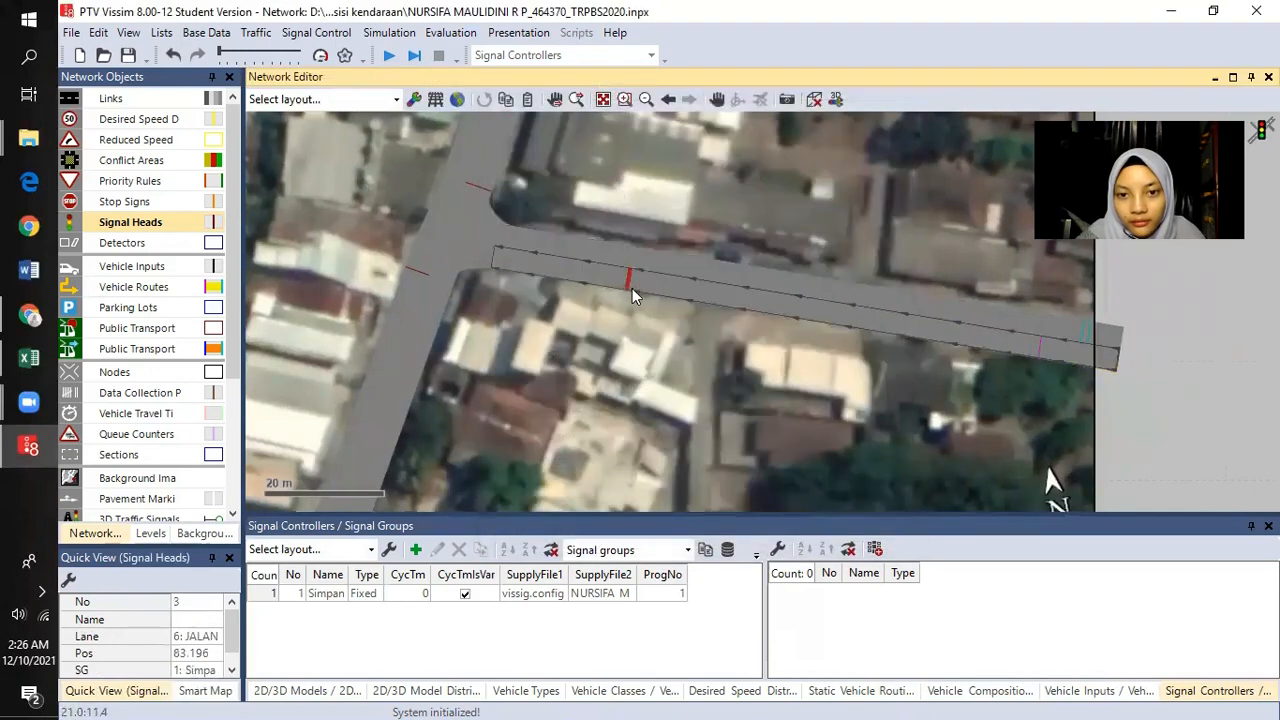
{"action": "left_click_drag", "start_coordinate": [629, 284], "coordinate": [502, 266]}
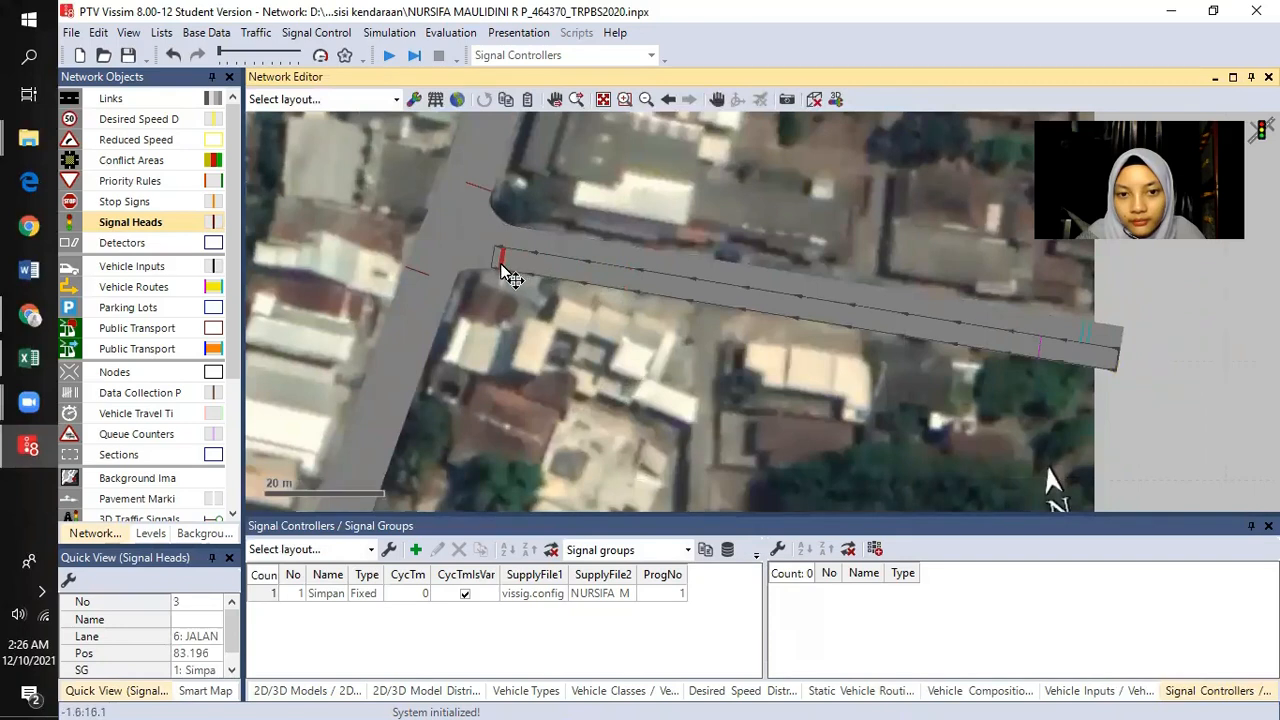
{"action": "left_click_drag", "start_coordinate": [492, 340], "coordinate": [545, 357]}
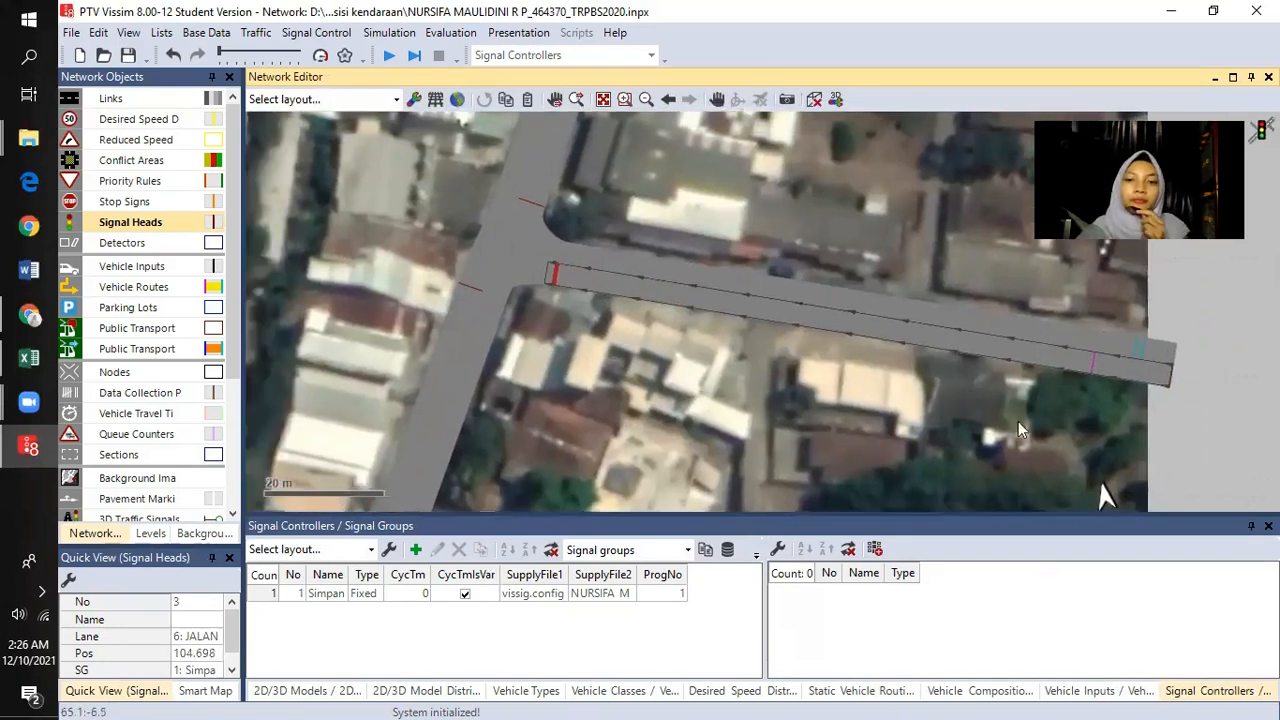
{"action": "left_click", "coordinate": [1220, 408]}
{"action": "left_click_drag", "start_coordinate": [1163, 400], "coordinate": [1123, 395]}
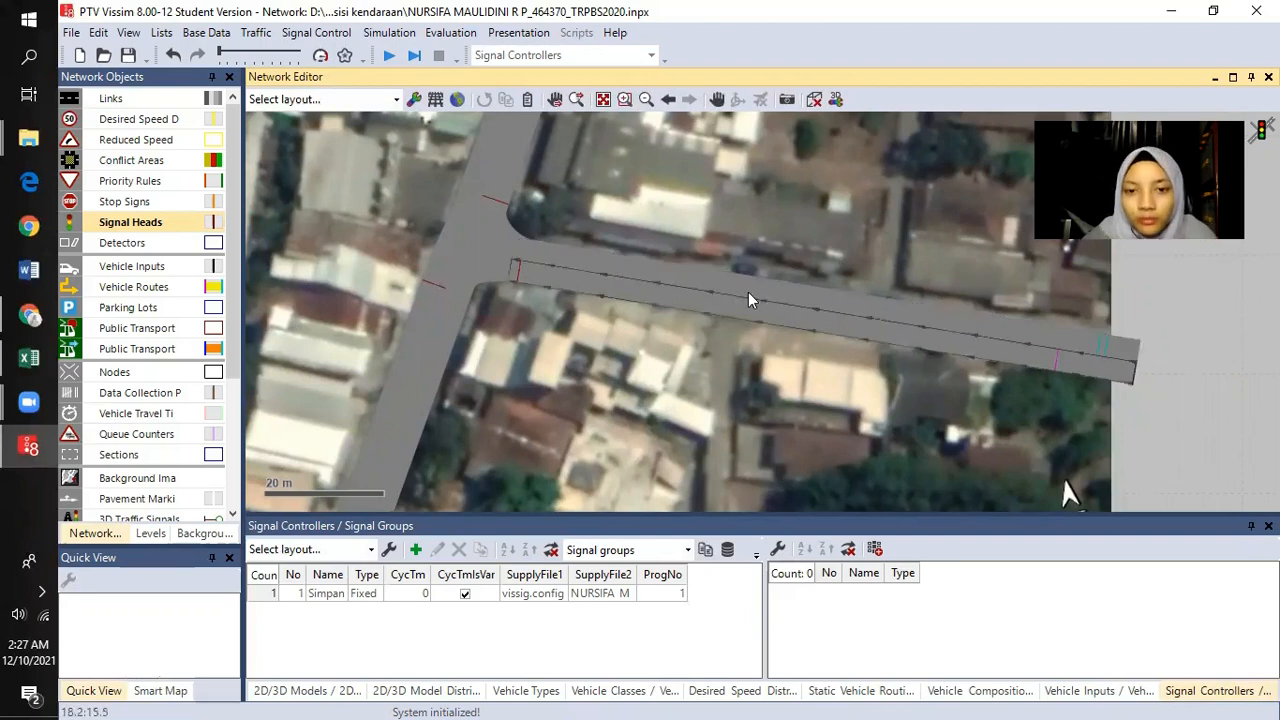
{"action": "left_click_drag", "start_coordinate": [860, 299], "coordinate": [832, 308]}
{"action": "scroll", "coordinate": [823, 340], "scroll_direction": "down", "scroll_amount": 1}
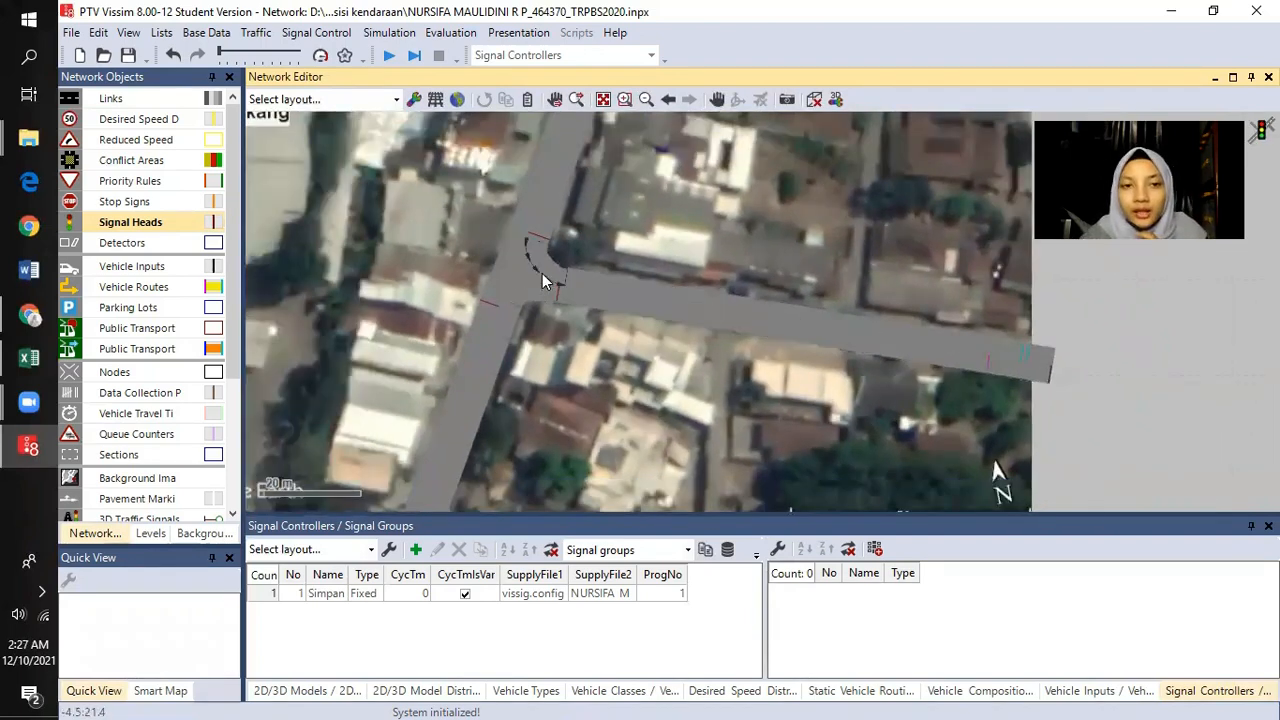
{"action": "left_click_drag", "start_coordinate": [542, 273], "coordinate": [489, 283]}
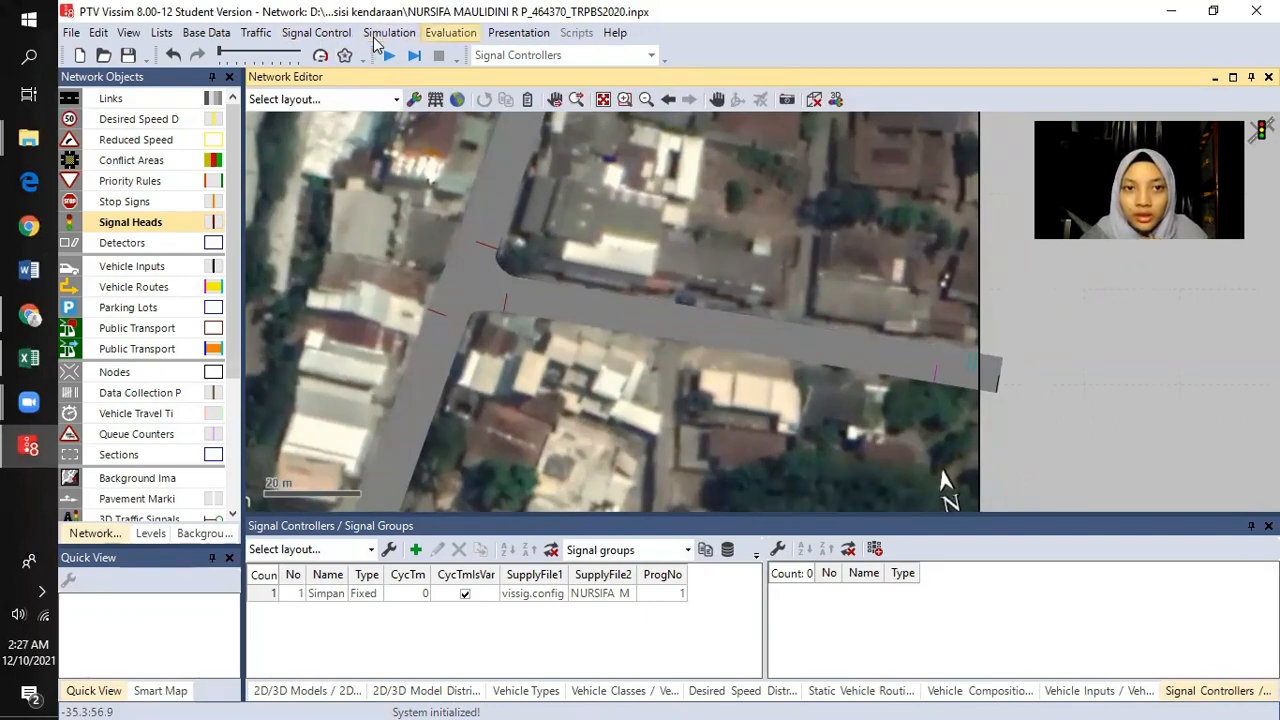
- Configure the evaluation to collect results for data collections, nodes and queue counters, and accept the settings
{"action": "left_click", "coordinate": [450, 33]}
{"action": "mouse_move", "coordinate": [389, 33]}
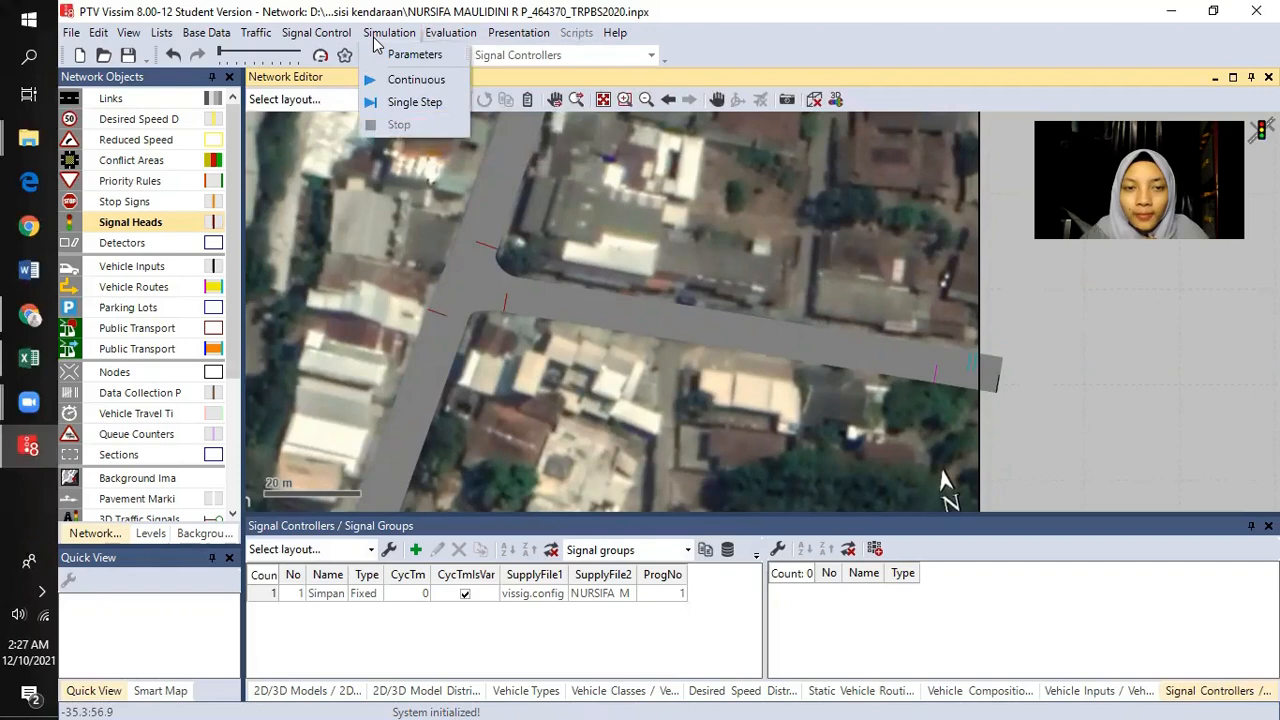
{"action": "left_click", "coordinate": [466, 52]}
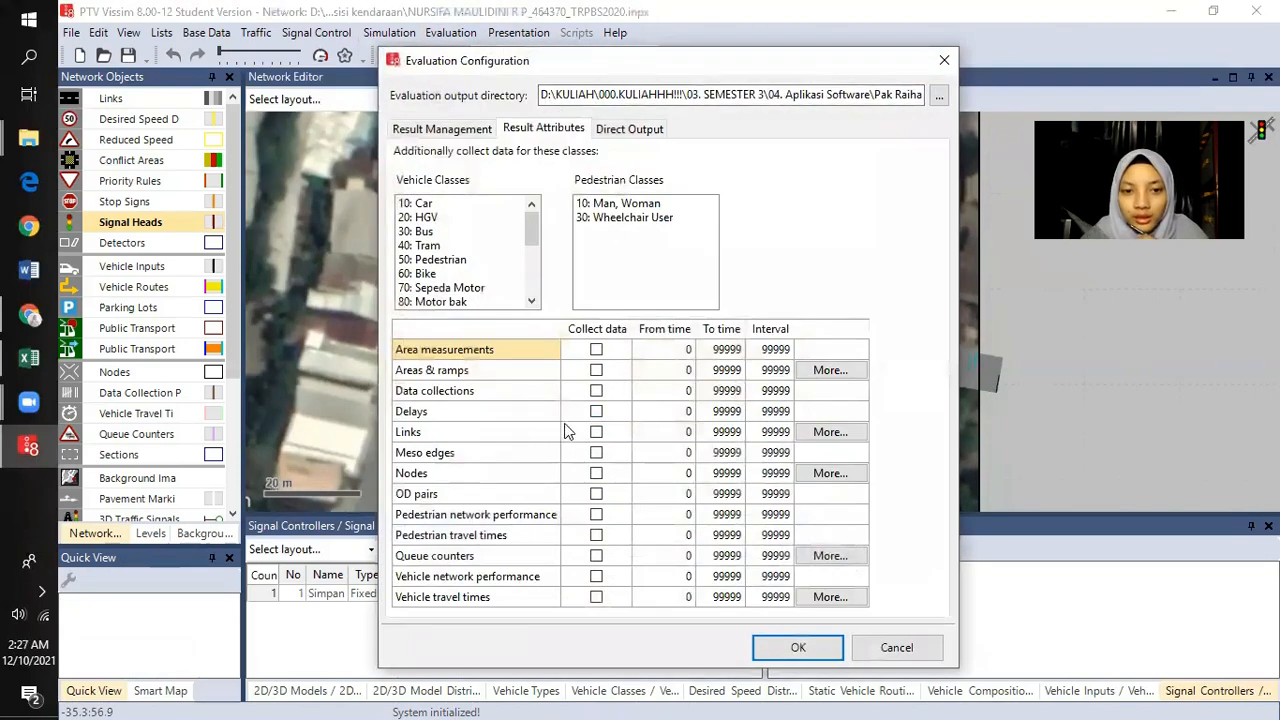
{"action": "left_click", "coordinate": [597, 391]}
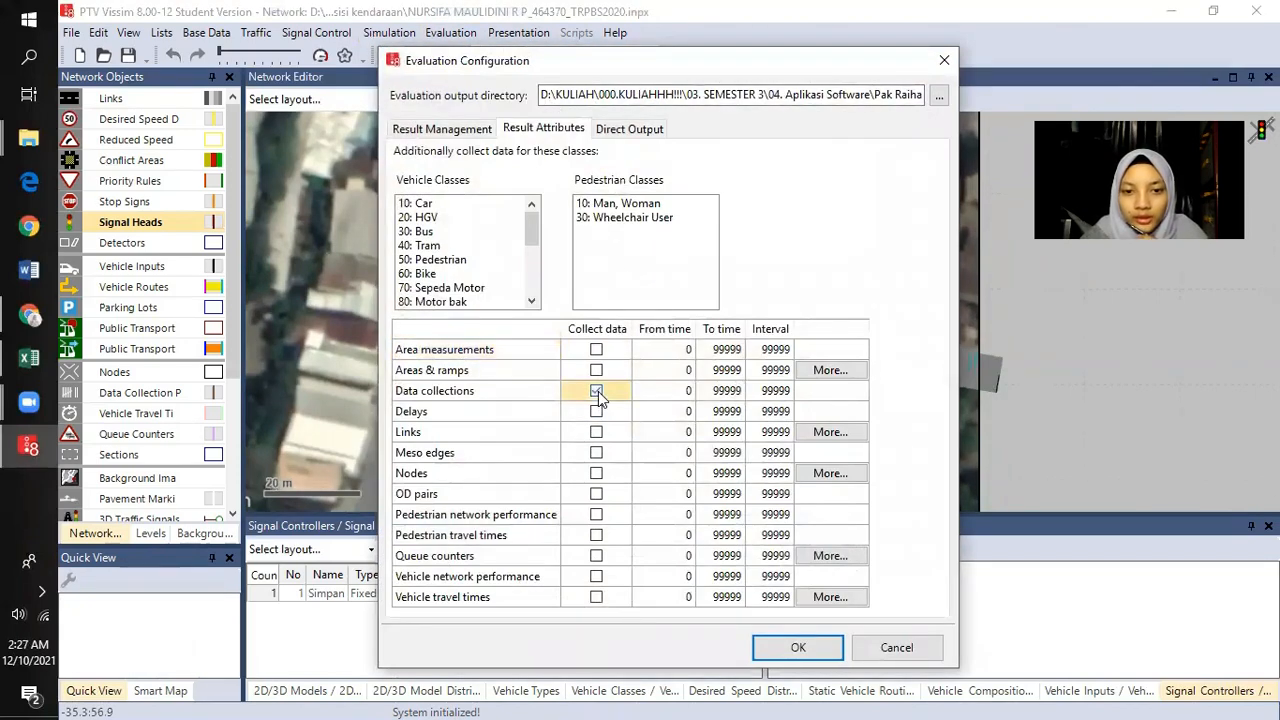
{"action": "left_click", "coordinate": [596, 473]}
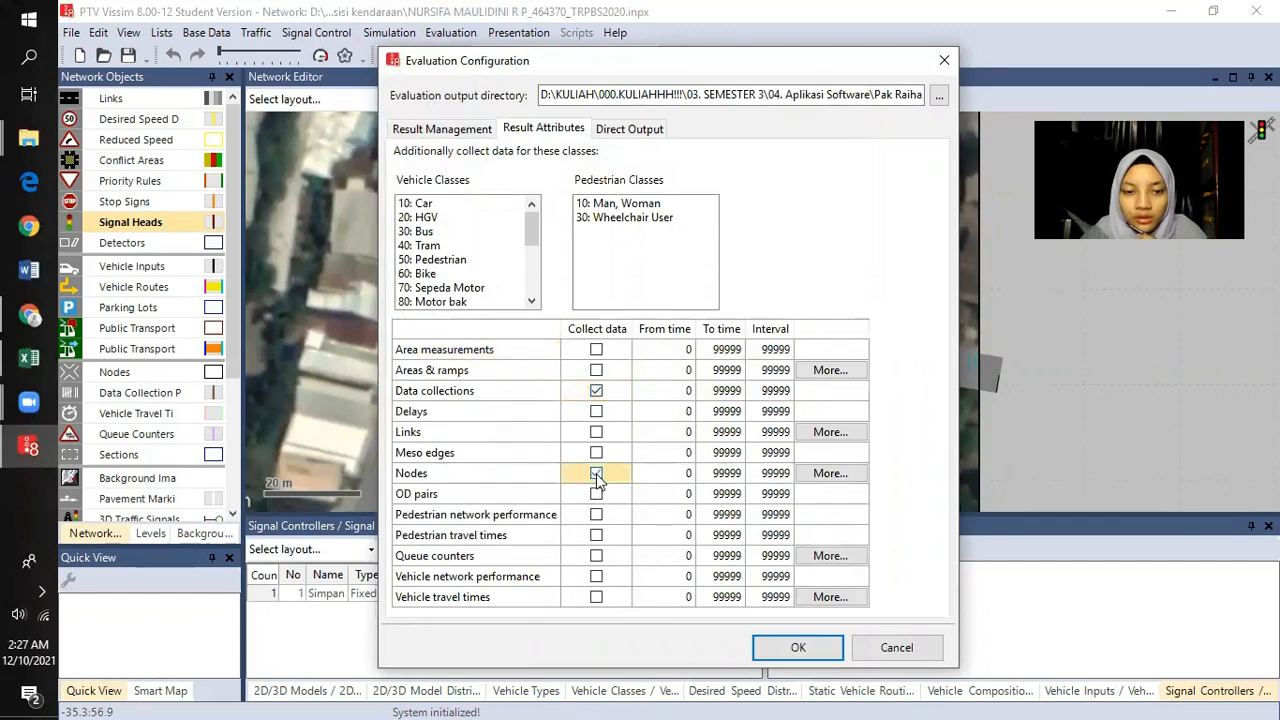
{"action": "left_click", "coordinate": [596, 557]}
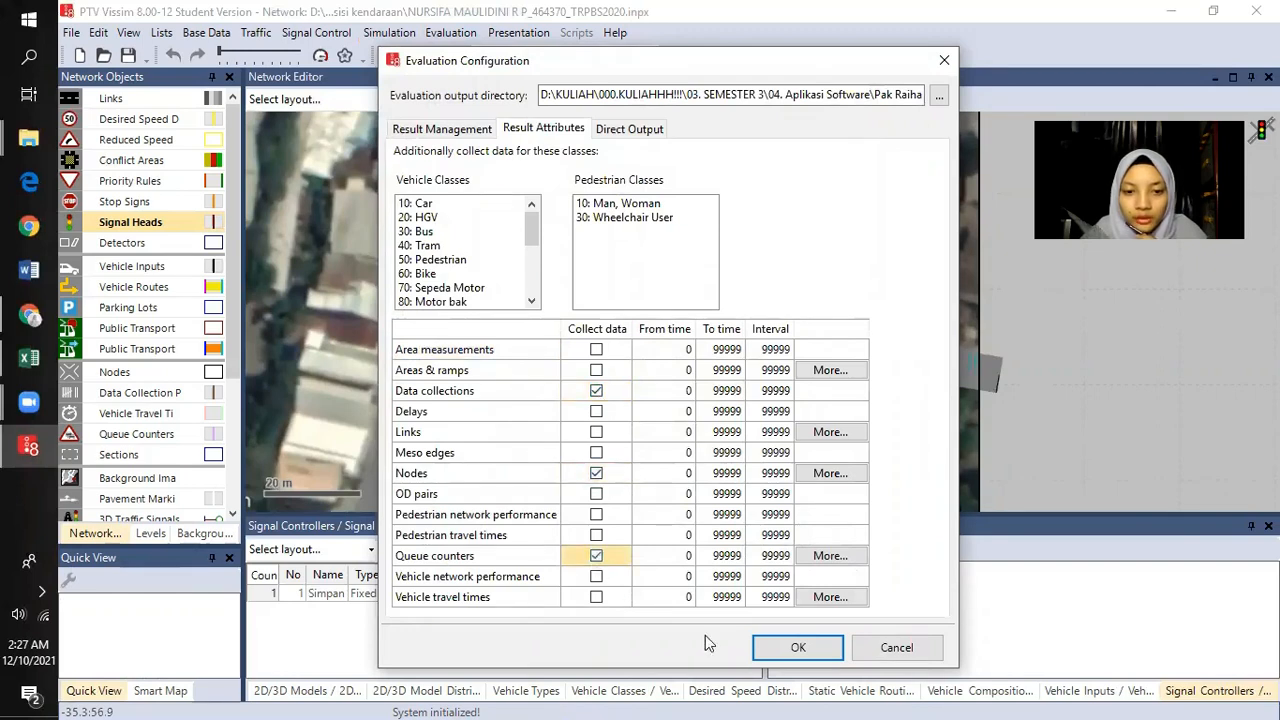
{"action": "left_click", "coordinate": [798, 648]}
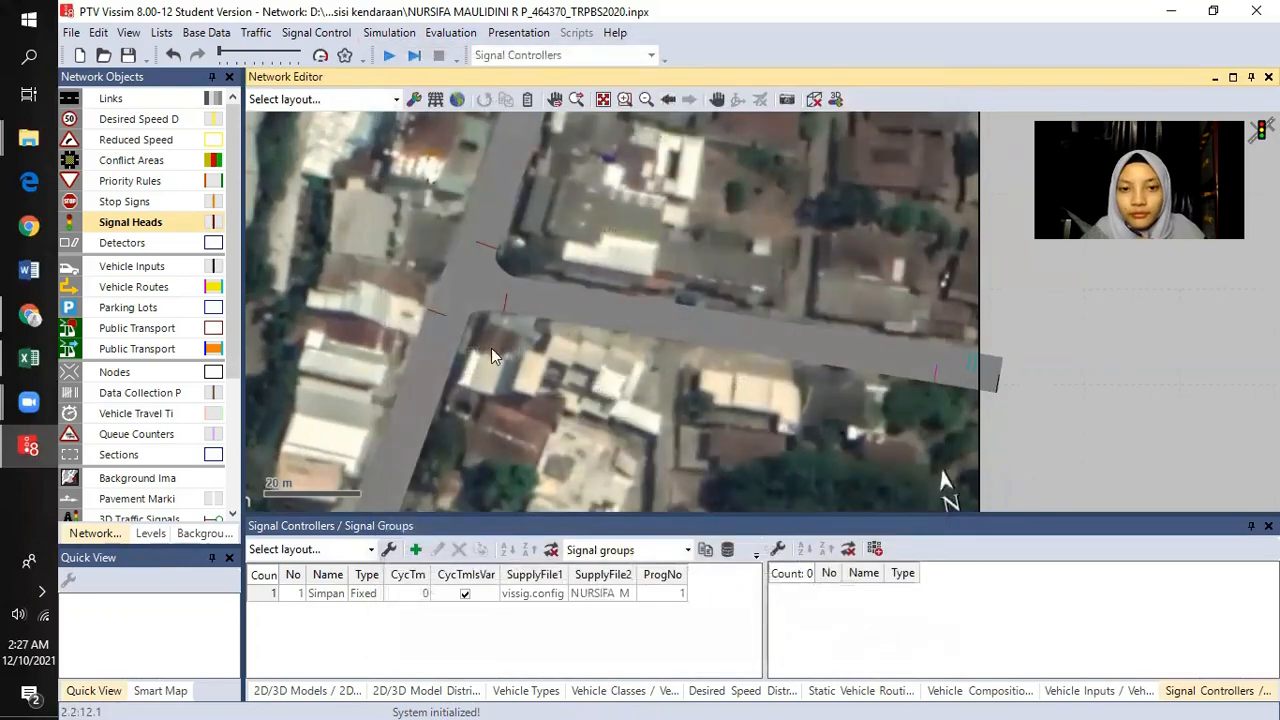
{"action": "scroll", "coordinate": [491, 348], "scroll_direction": "down", "scroll_amount": 3}
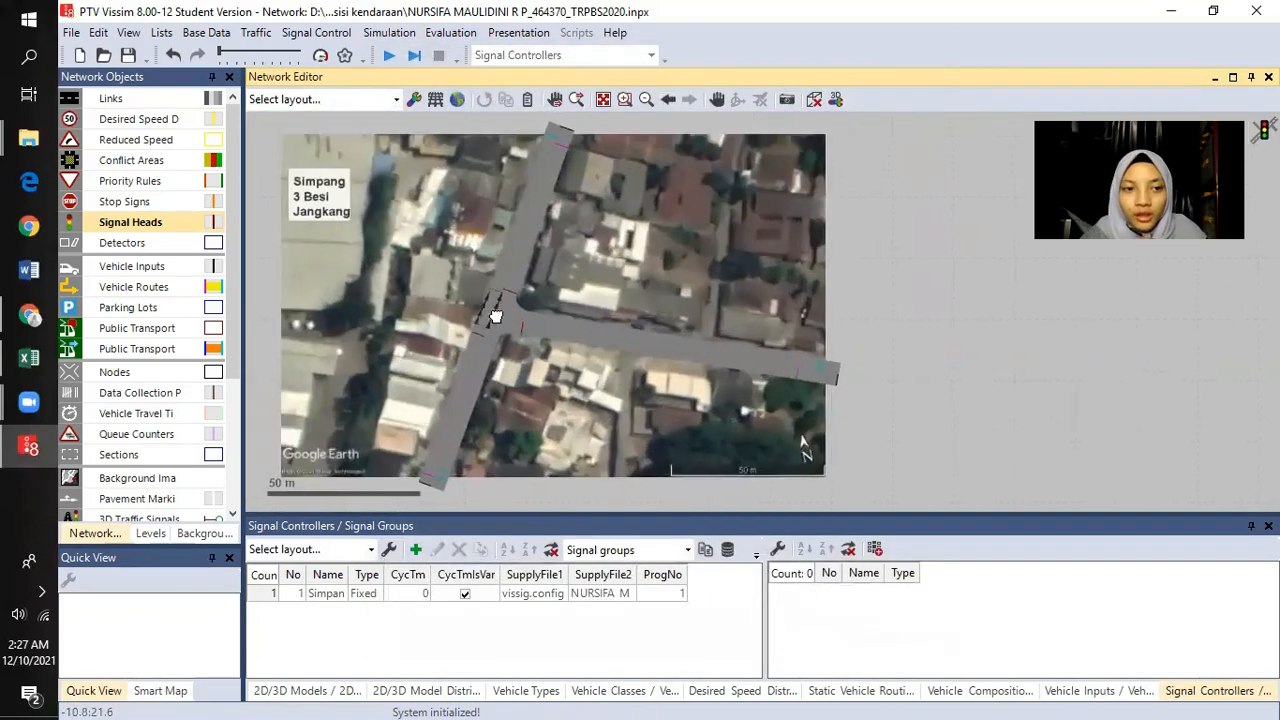
{"action": "left_click_drag", "start_coordinate": [494, 316], "coordinate": [519, 322]}
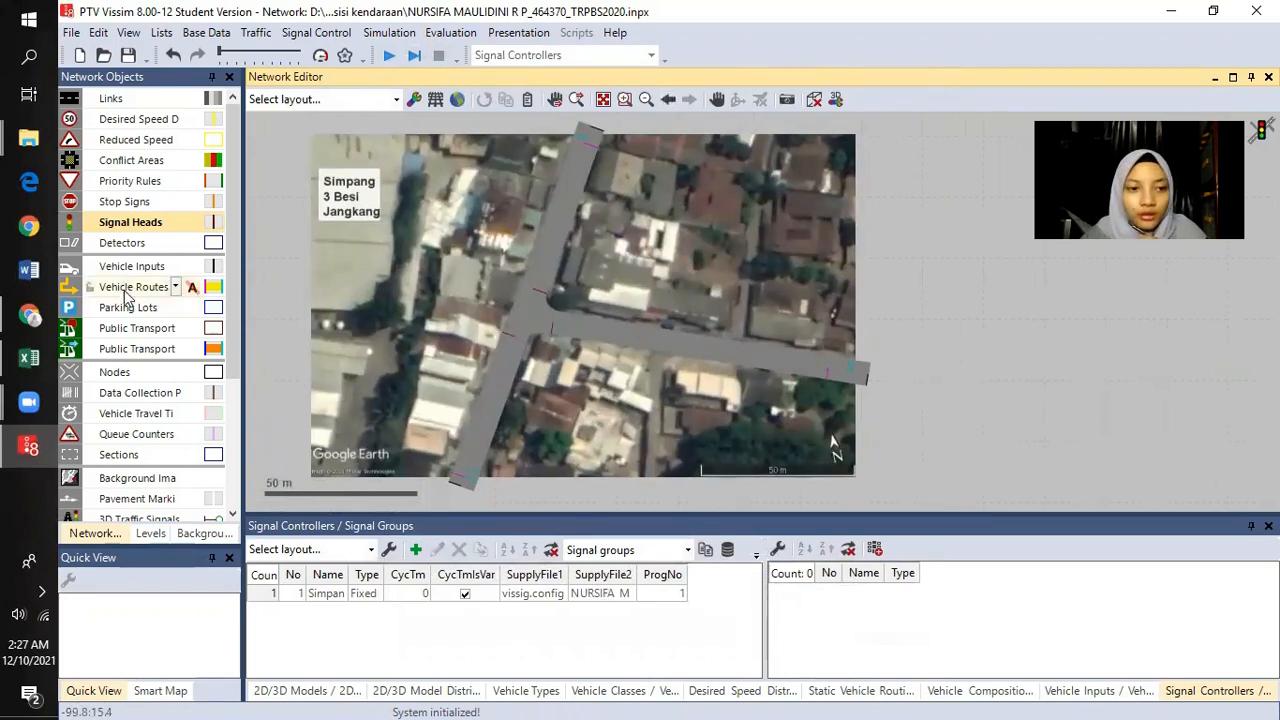
- Set queue counters as the object type to insert and review the collected results in the evaluation configuration
{"action": "left_click", "coordinate": [114, 438]}
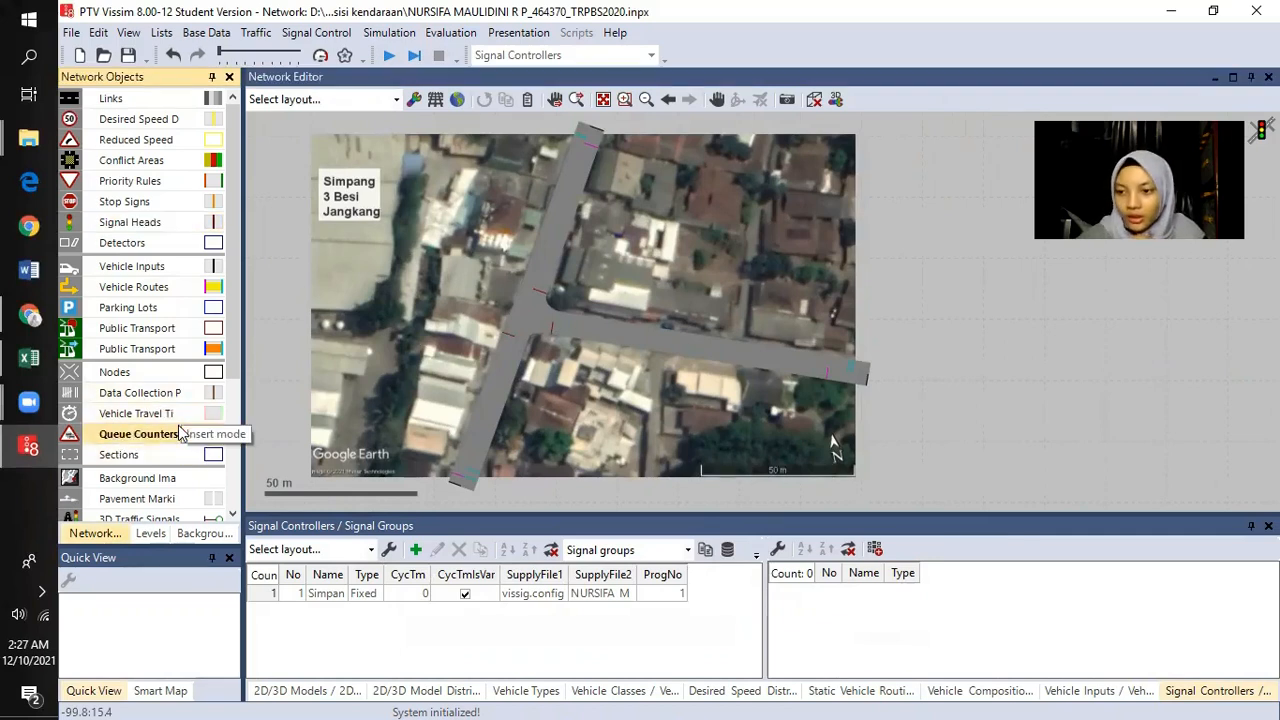
{"action": "left_click", "coordinate": [441, 34]}
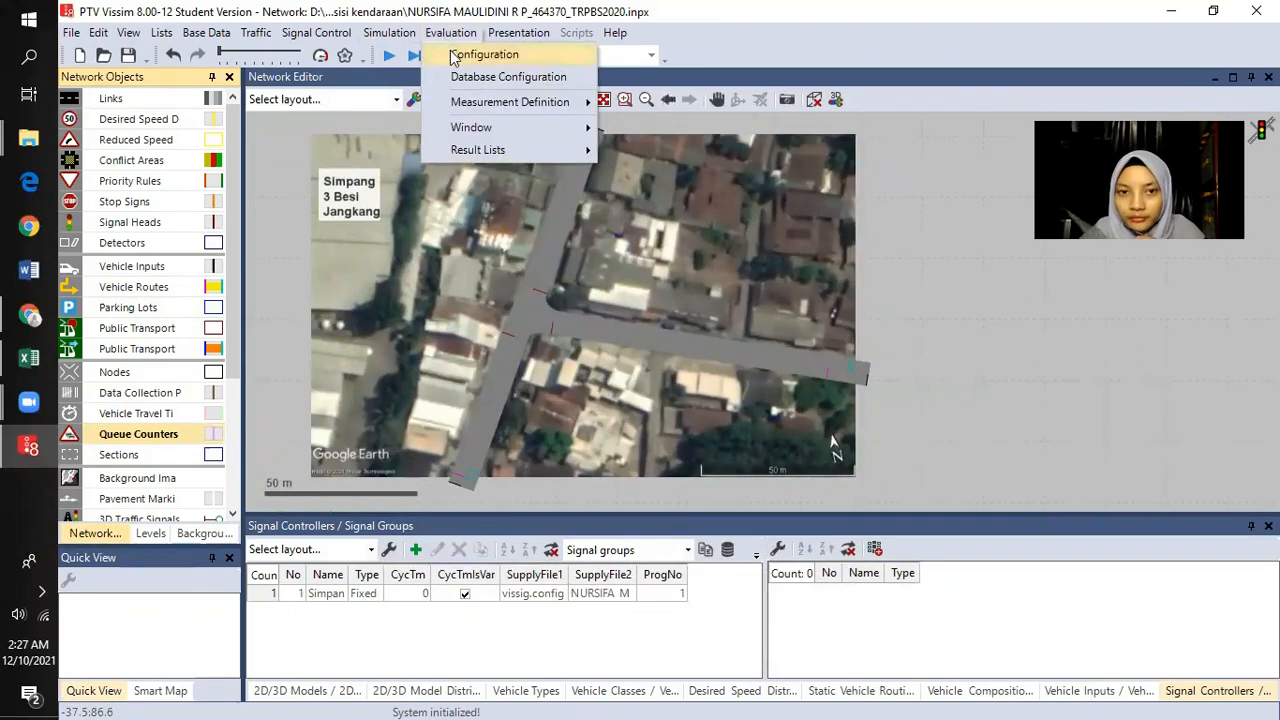
{"action": "left_click", "coordinate": [455, 54]}
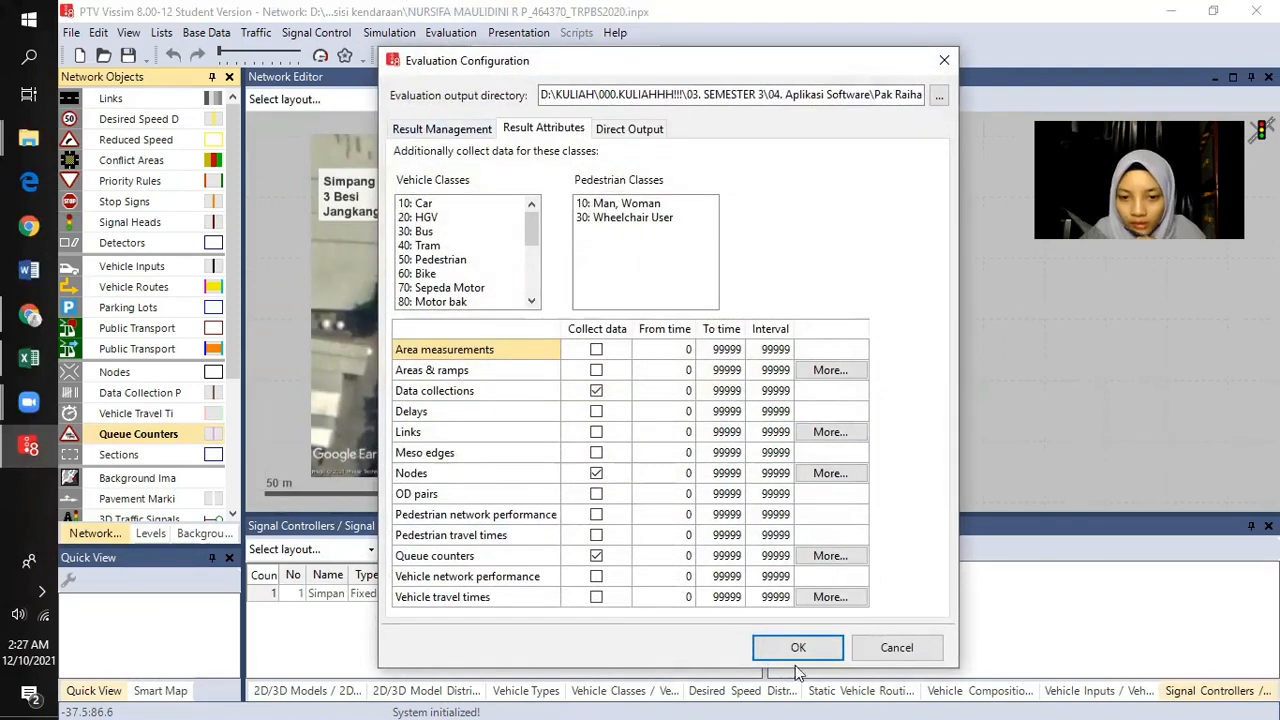
{"action": "left_click", "coordinate": [877, 650]}
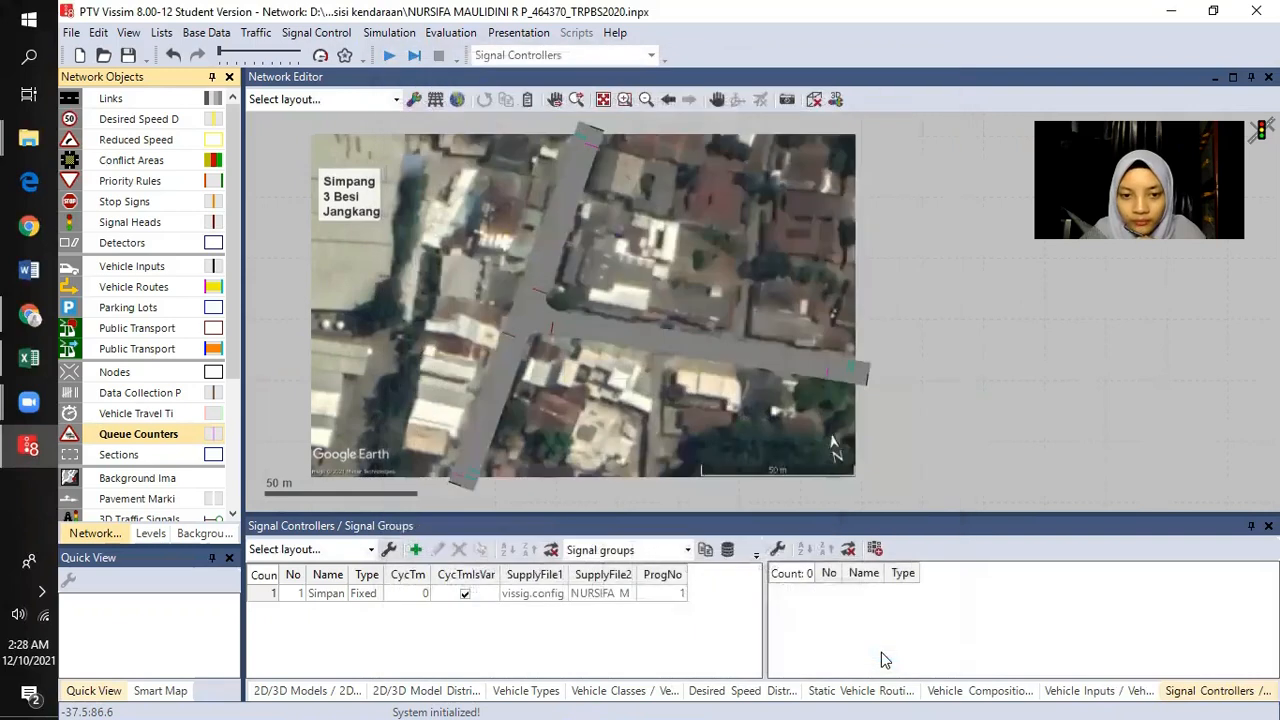
- Add a queue counter at the southern approach's signal head, about 52.1 m along JALAN KALIURANG SELATAN
{"action": "scroll", "coordinate": [521, 427], "scroll_direction": "down", "scroll_amount": 1}
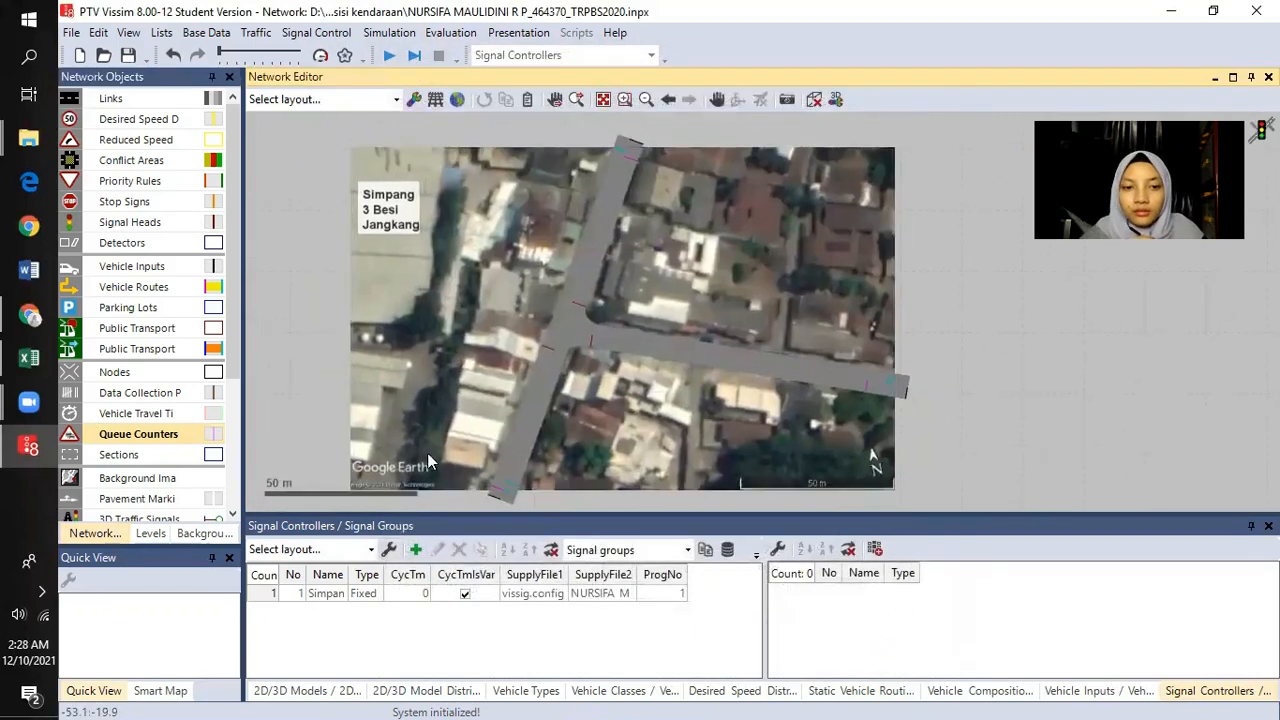
{"action": "scroll", "coordinate": [427, 451], "scroll_direction": "up", "scroll_amount": 1}
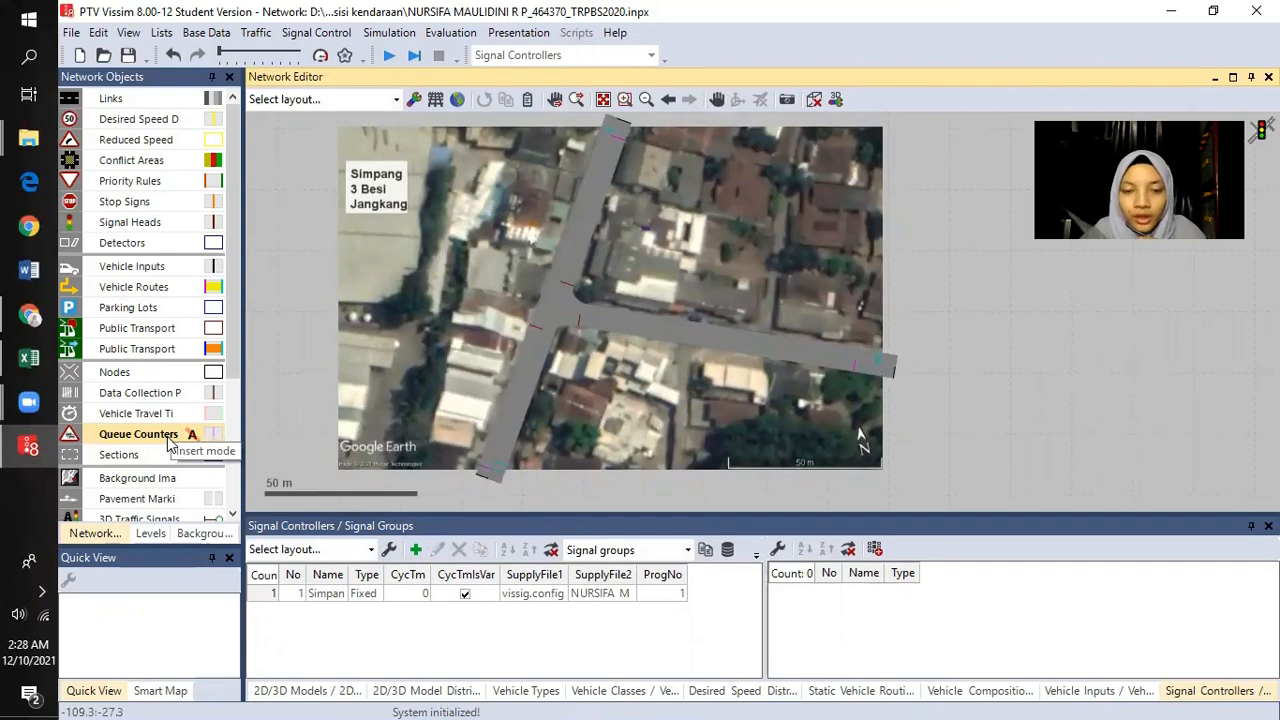
{"action": "scroll", "coordinate": [551, 400], "scroll_direction": "up", "scroll_amount": 1}
{"action": "scroll", "coordinate": [555, 389], "scroll_direction": "down", "scroll_amount": 1}
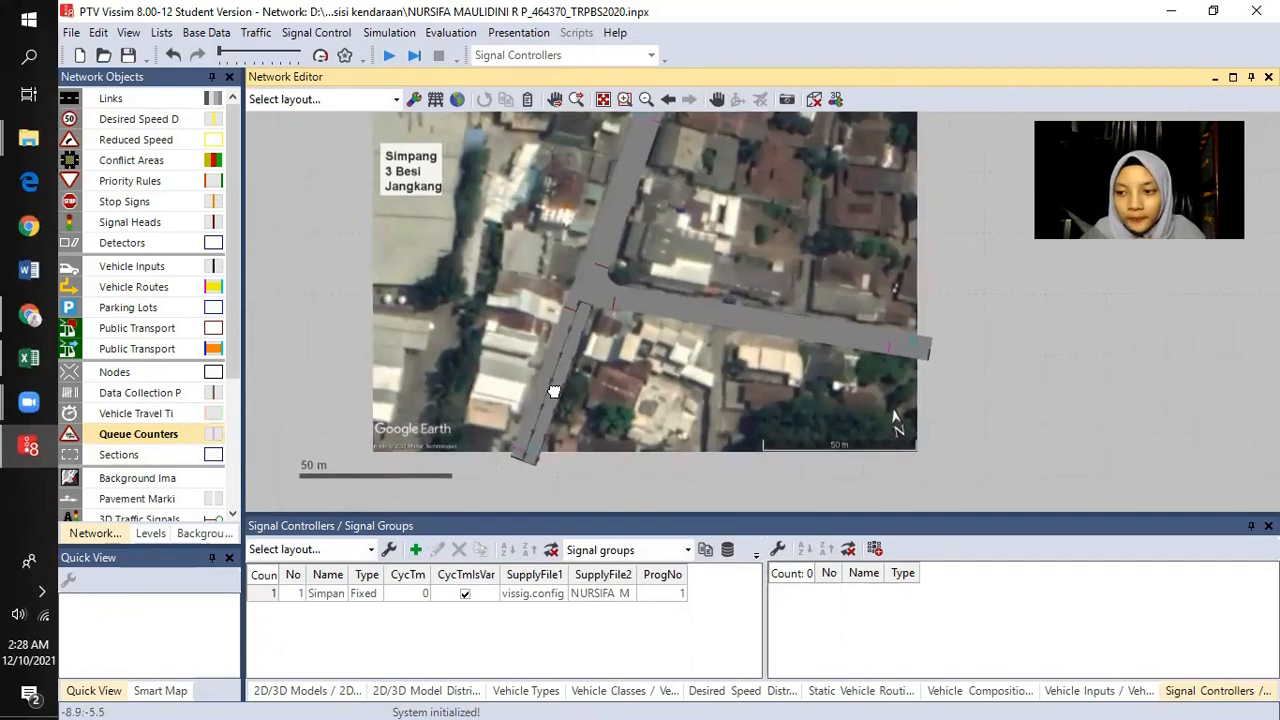
{"action": "scroll", "coordinate": [560, 330], "scroll_direction": "up", "scroll_amount": 6}
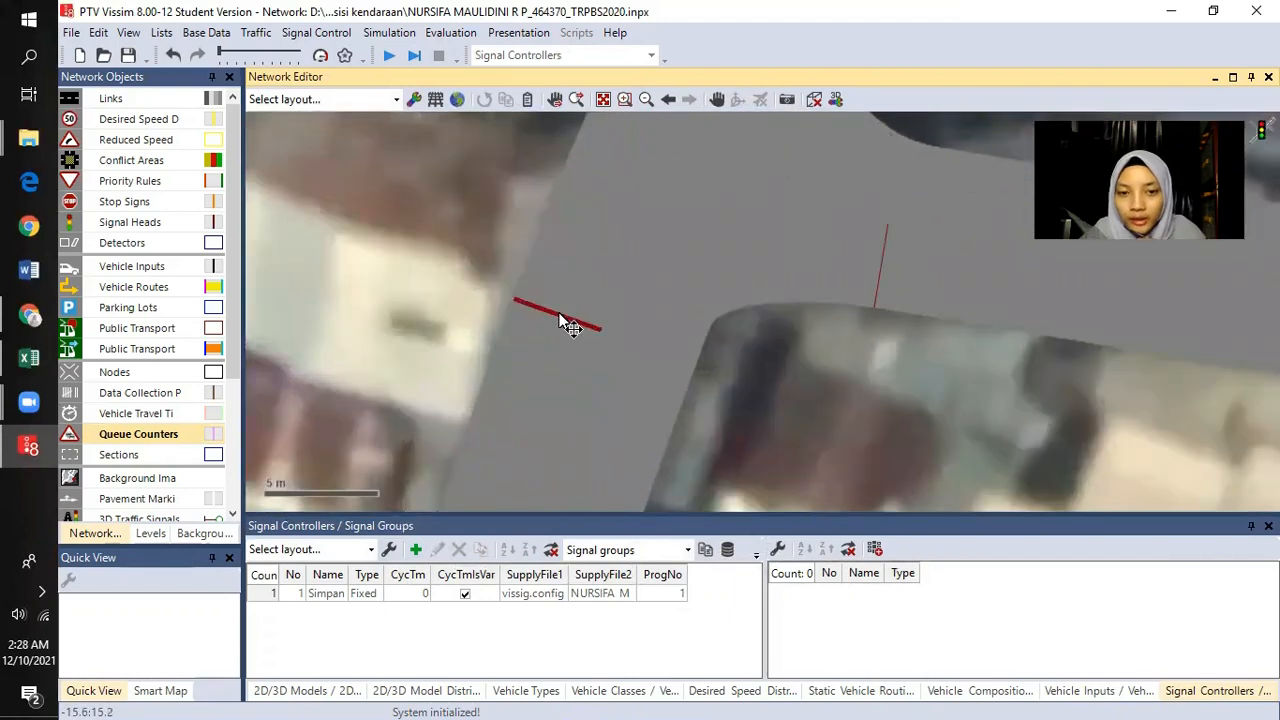
{"action": "left_click_drag", "start_coordinate": [594, 289], "coordinate": [585, 340]}
{"action": "scroll", "coordinate": [592, 318], "scroll_direction": "down", "scroll_amount": 1}
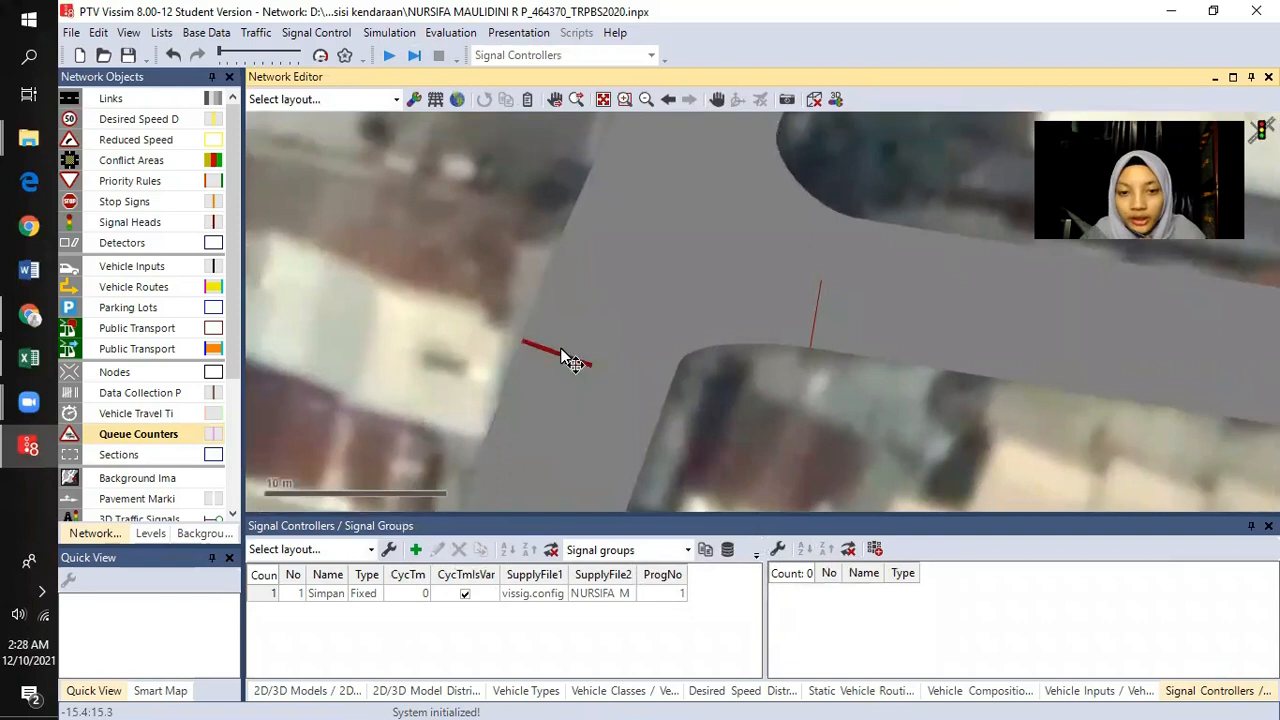
{"action": "left_click", "coordinate": [561, 356]}
{"action": "right_click", "coordinate": [561, 360]}
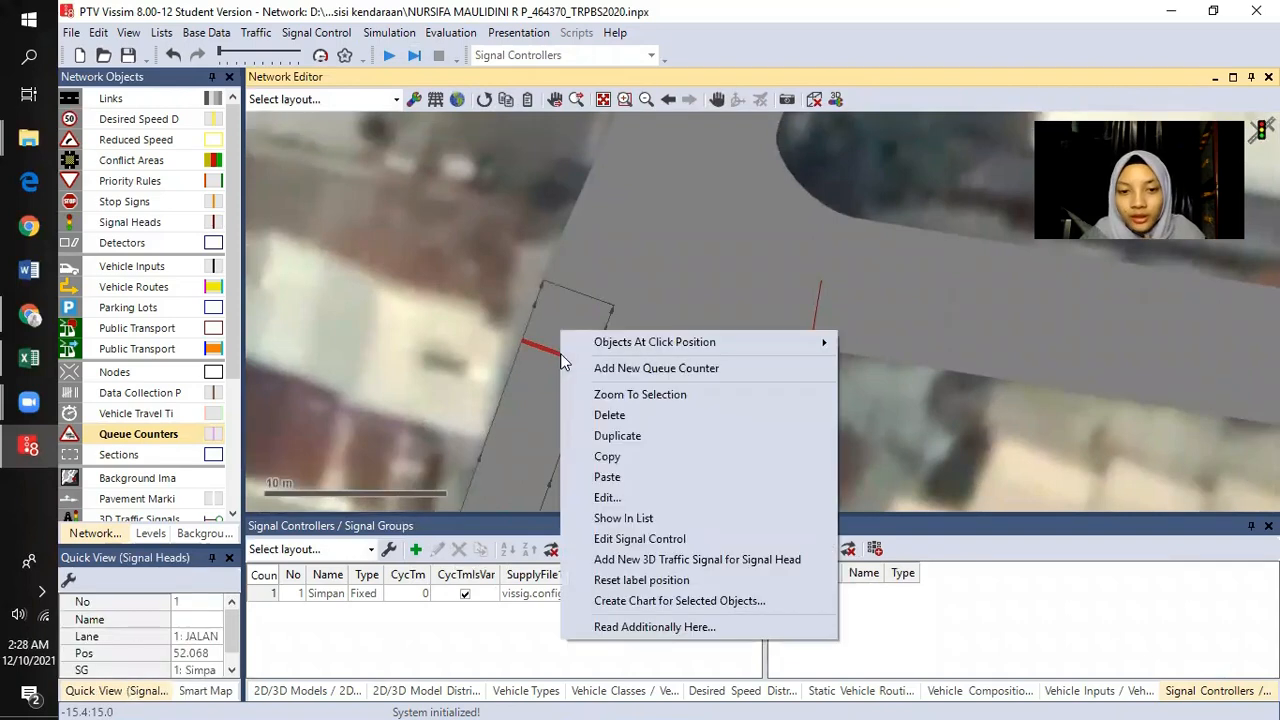
{"action": "left_click", "coordinate": [675, 370]}
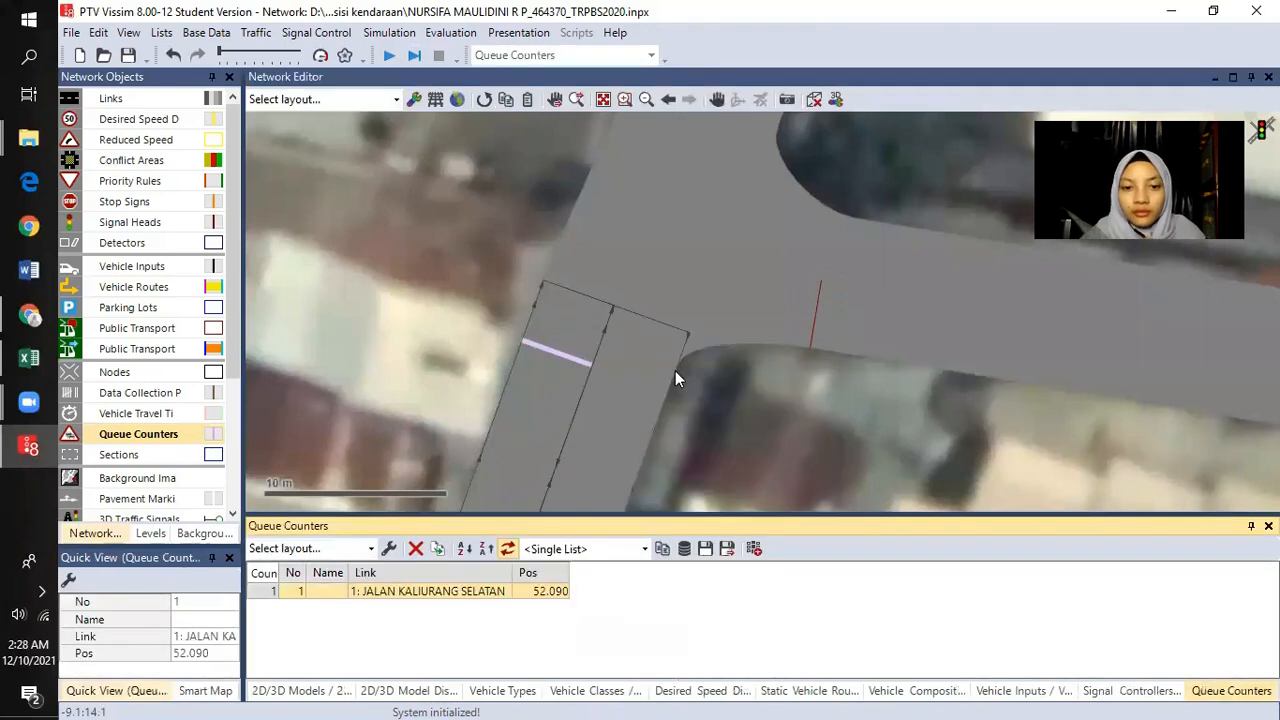
- Add a queue counter at the northern signal head, about 0.7 m along the UTARA - SELATAN connector
{"action": "left_click", "coordinate": [547, 366]}
{"action": "scroll", "coordinate": [628, 265], "scroll_direction": "down", "scroll_amount": 3}
{"action": "scroll", "coordinate": [566, 308], "scroll_direction": "up", "scroll_amount": 4}
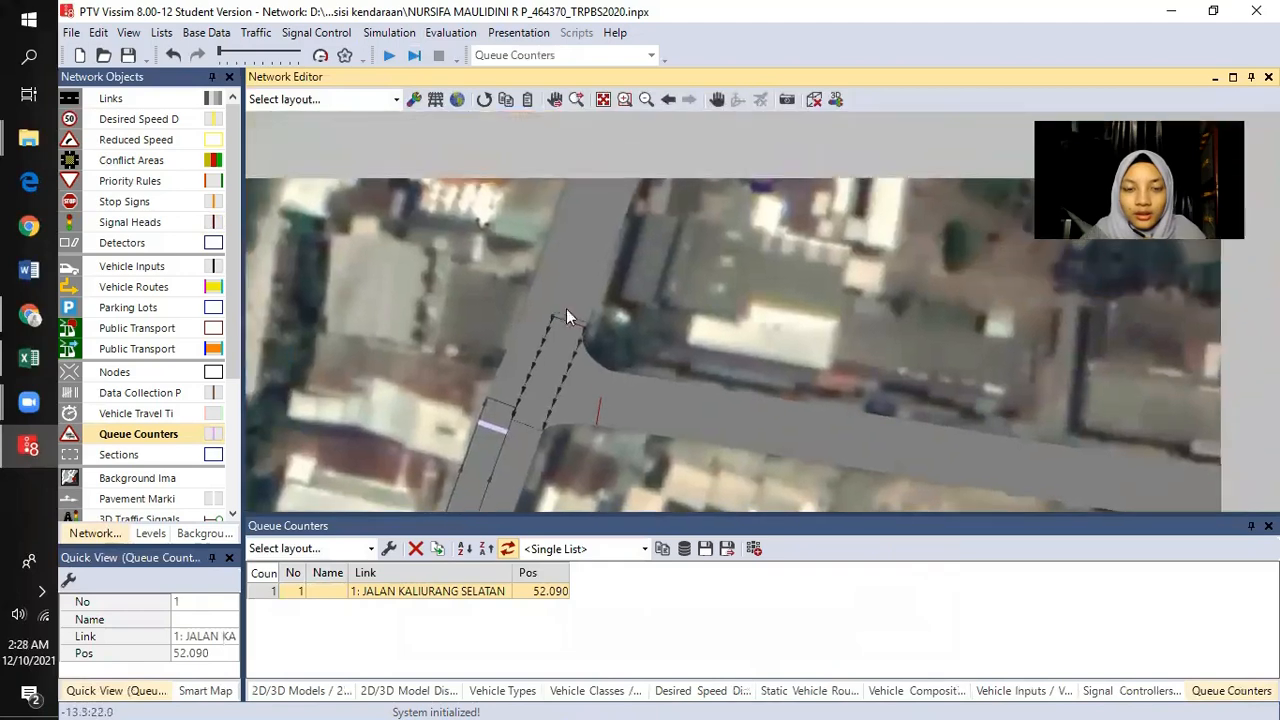
{"action": "scroll", "coordinate": [572, 328], "scroll_direction": "up", "scroll_amount": 2}
{"action": "right_click", "coordinate": [560, 325]}
{"action": "left_click", "coordinate": [596, 335]}
{"action": "scroll", "coordinate": [559, 299], "scroll_direction": "down", "scroll_amount": 3}
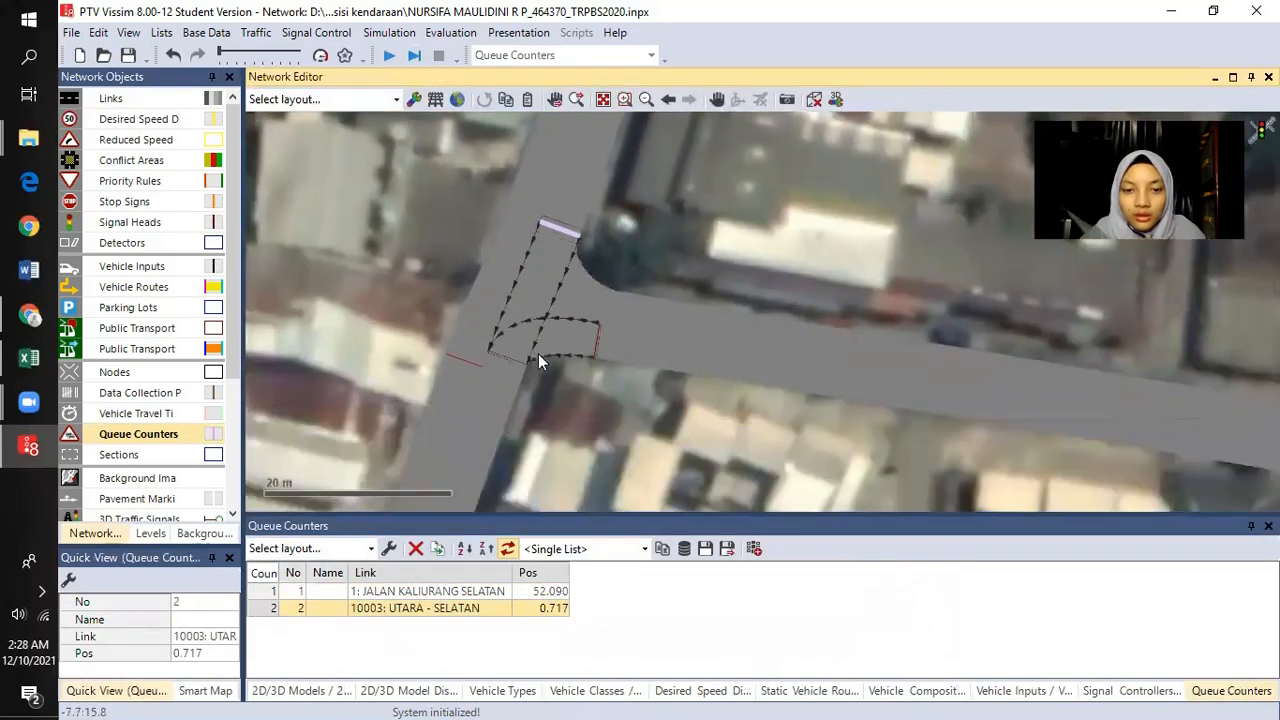
- Add a queue counter at the eastern signal head, about 0.1 m along the TIMUR - SELATAN connector, and clear the selection
{"action": "scroll", "coordinate": [538, 353], "scroll_direction": "up", "scroll_amount": 3}
{"action": "left_click", "coordinate": [651, 332]}
{"action": "right_click", "coordinate": [652, 331]}
{"action": "left_click", "coordinate": [663, 342]}
{"action": "scroll", "coordinate": [489, 432], "scroll_direction": "down", "scroll_amount": 3}
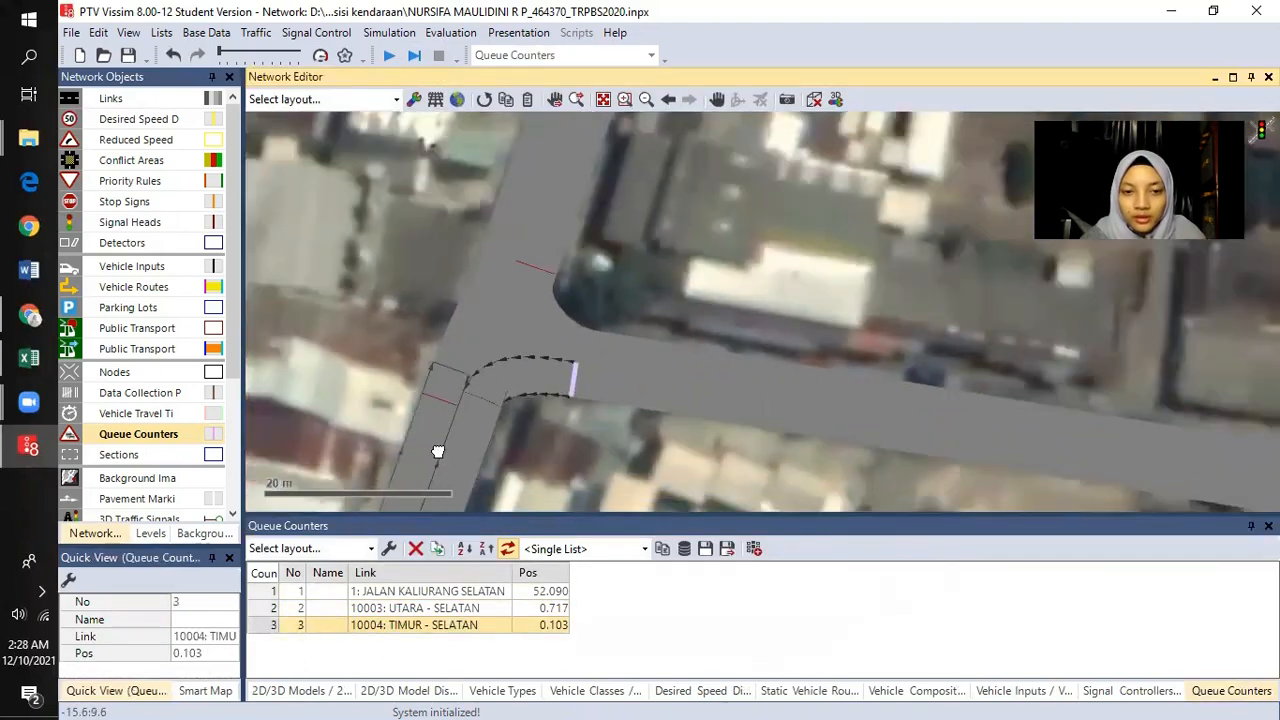
{"action": "scroll", "coordinate": [560, 400], "scroll_direction": "down", "scroll_amount": 5}
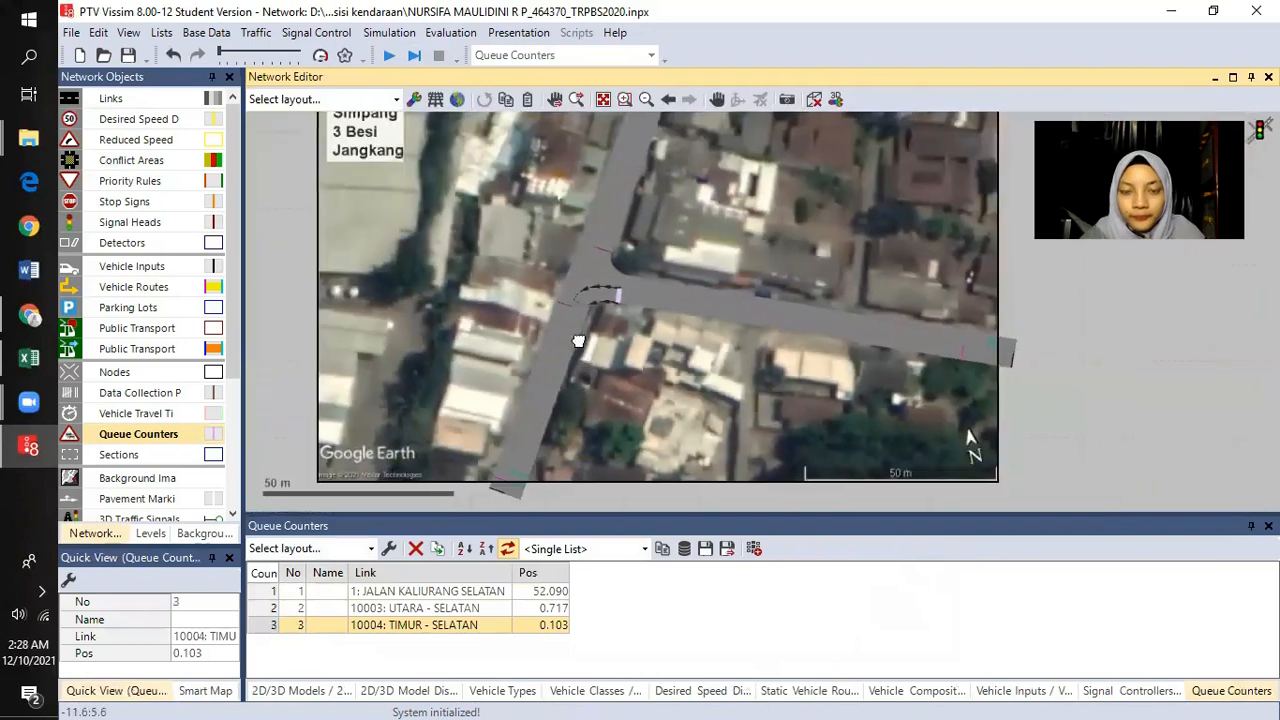
{"action": "left_click", "coordinate": [1166, 388]}
{"action": "scroll", "coordinate": [615, 333], "scroll_direction": "up", "scroll_amount": 1}
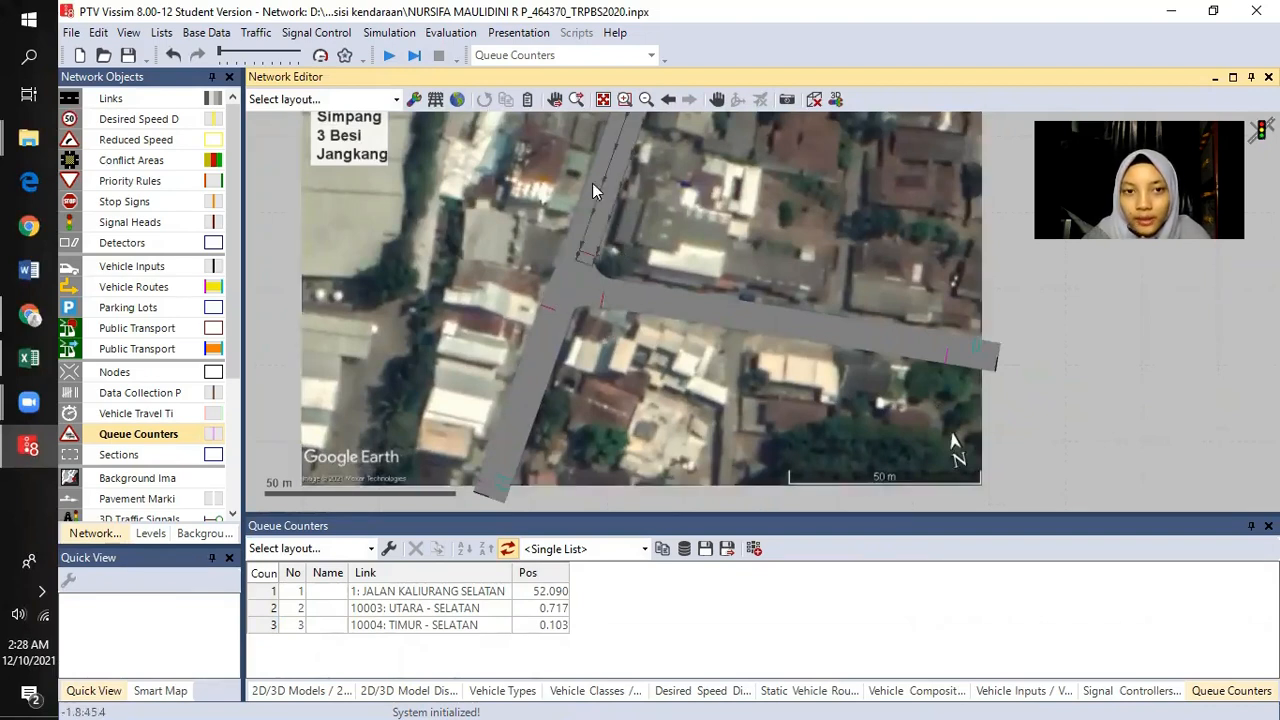
- Open the queue results list of the evaluation
{"action": "left_click", "coordinate": [435, 36]}
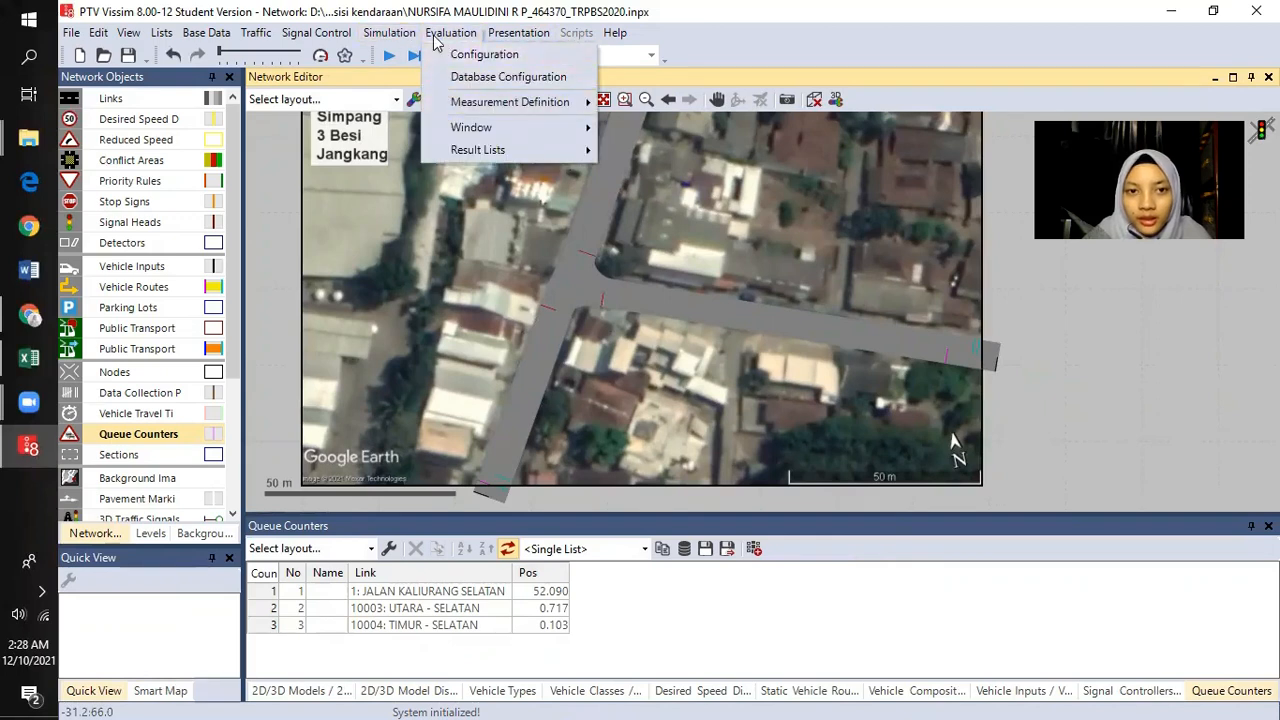
{"action": "mouse_move", "coordinate": [478, 152]}
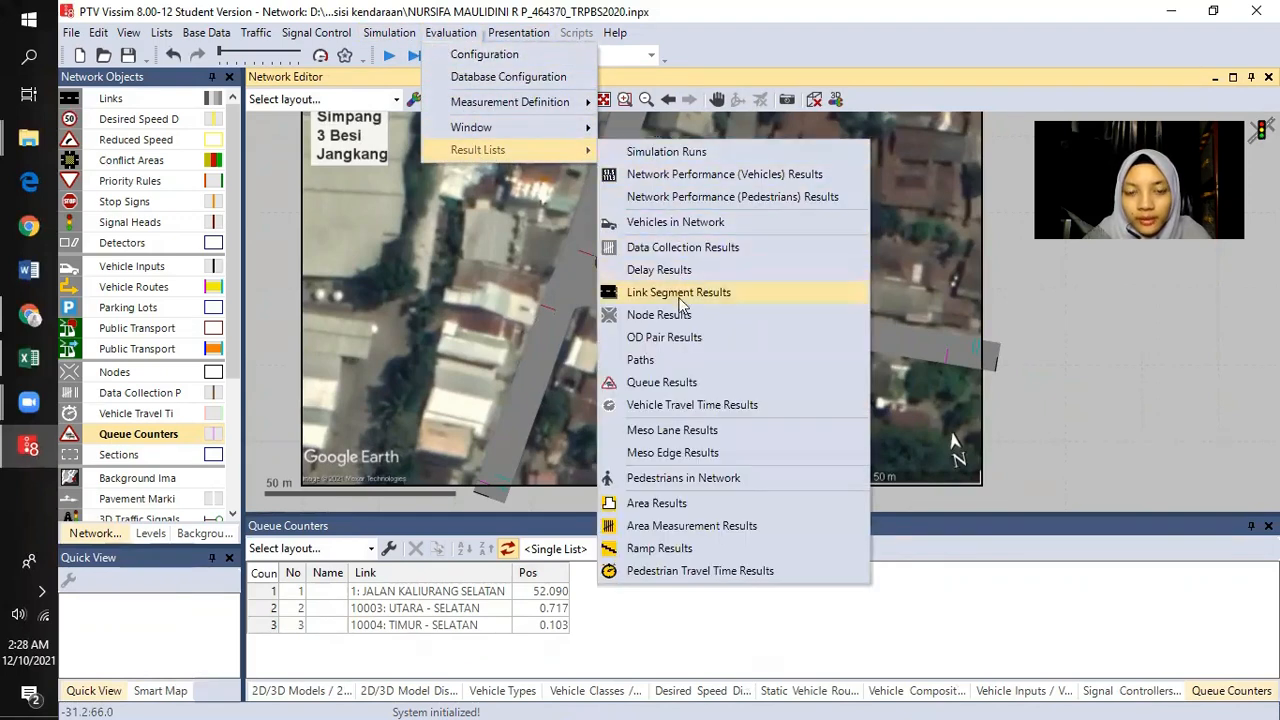
{"action": "left_click", "coordinate": [662, 384]}
{"action": "mouse_move", "coordinate": [729, 312]}
{"action": "left_mouse_down"}
{"action": "mouse_move", "coordinate": [712, 256]}
{"action": "mouse_move", "coordinate": [778, 232]}
{"action": "mouse_move", "coordinate": [750, 297]}
{"action": "mouse_move", "coordinate": [729, 310]}
{"action": "left_mouse_up"}
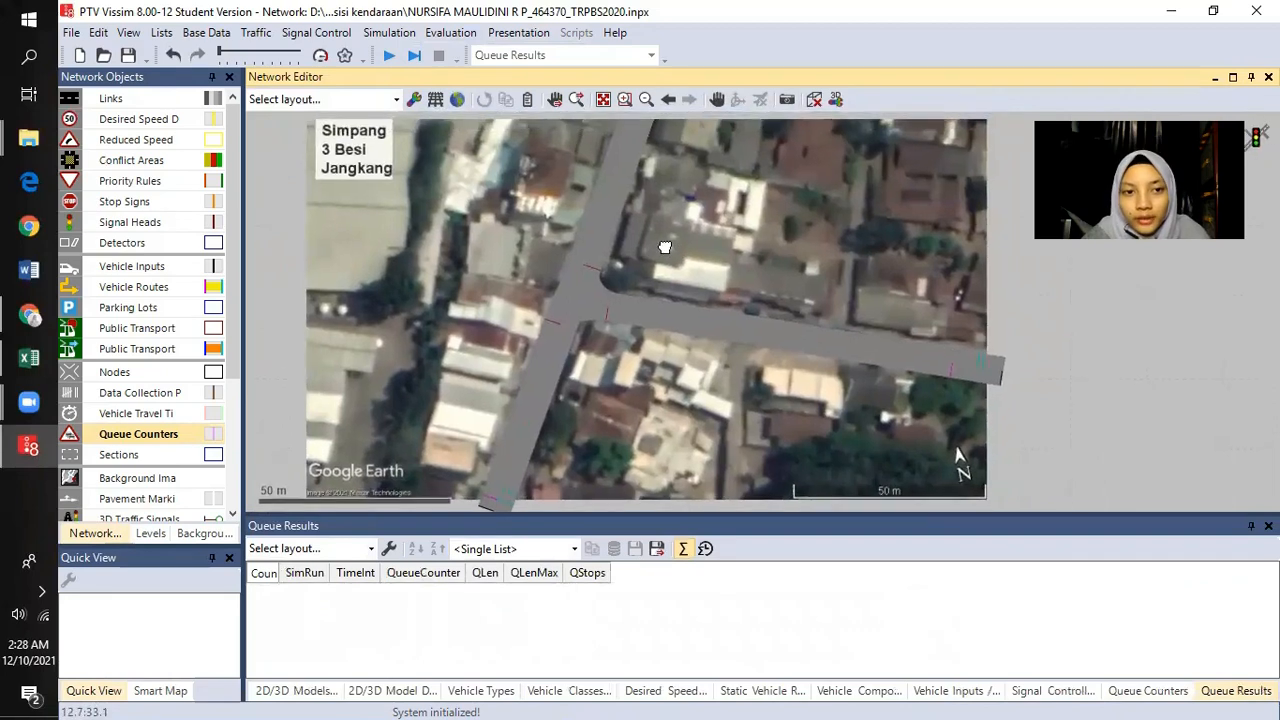
- Add a data collection point midway on the southern approach, about 28.4 m along JALAN KALIURANG SELATAN
{"action": "left_click", "coordinate": [138, 398]}
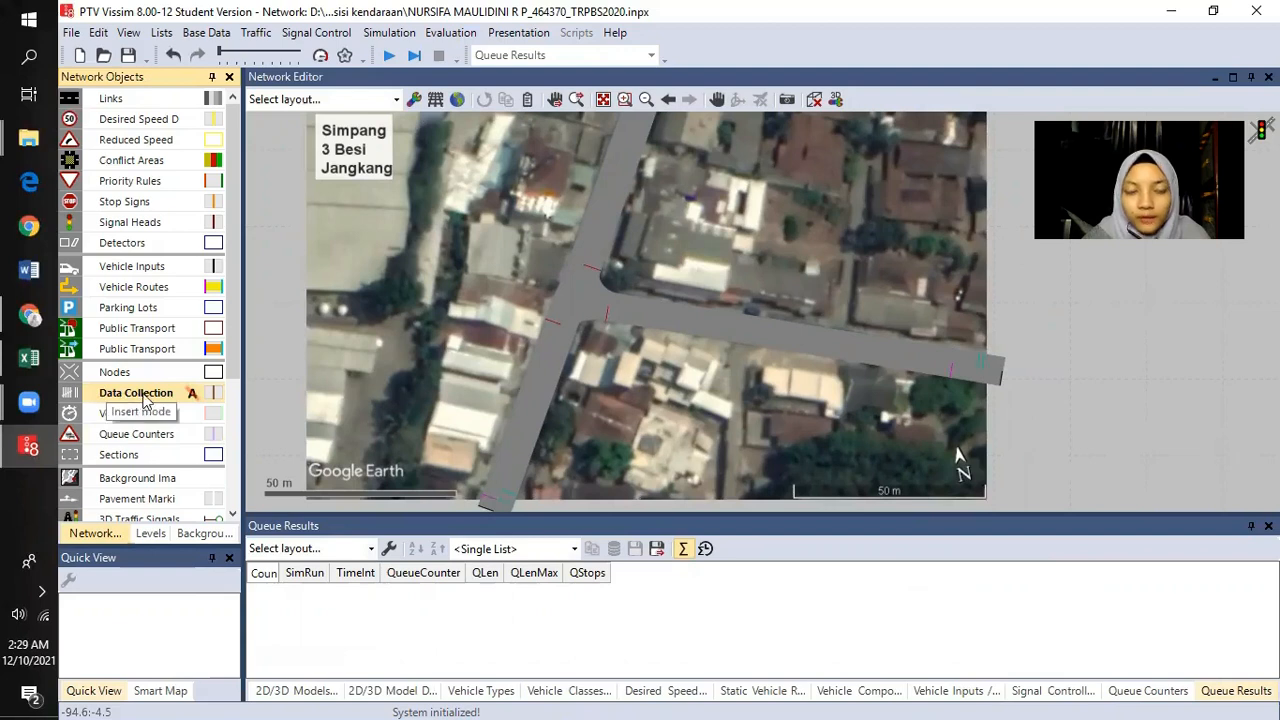
{"action": "scroll", "coordinate": [565, 350], "scroll_direction": "up", "scroll_amount": 3}
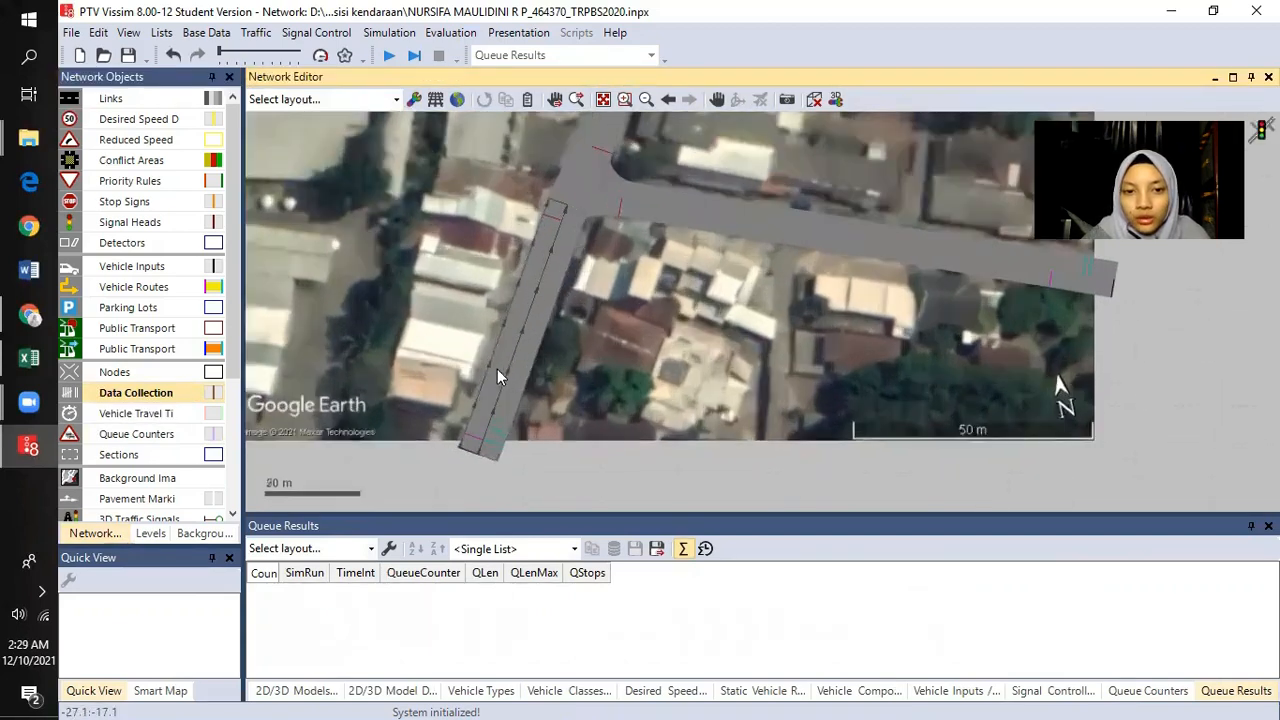
{"action": "left_click_drag", "start_coordinate": [497, 369], "coordinate": [543, 345]}
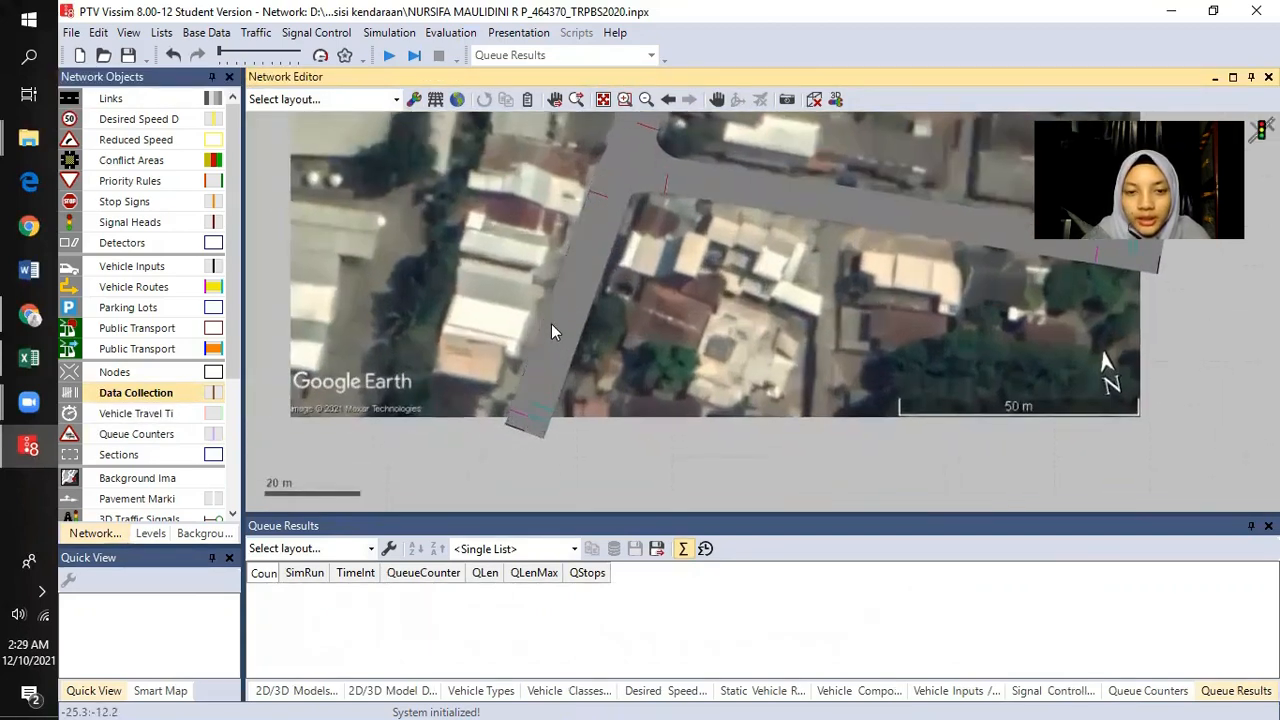
{"action": "left_click", "coordinate": [549, 334]}
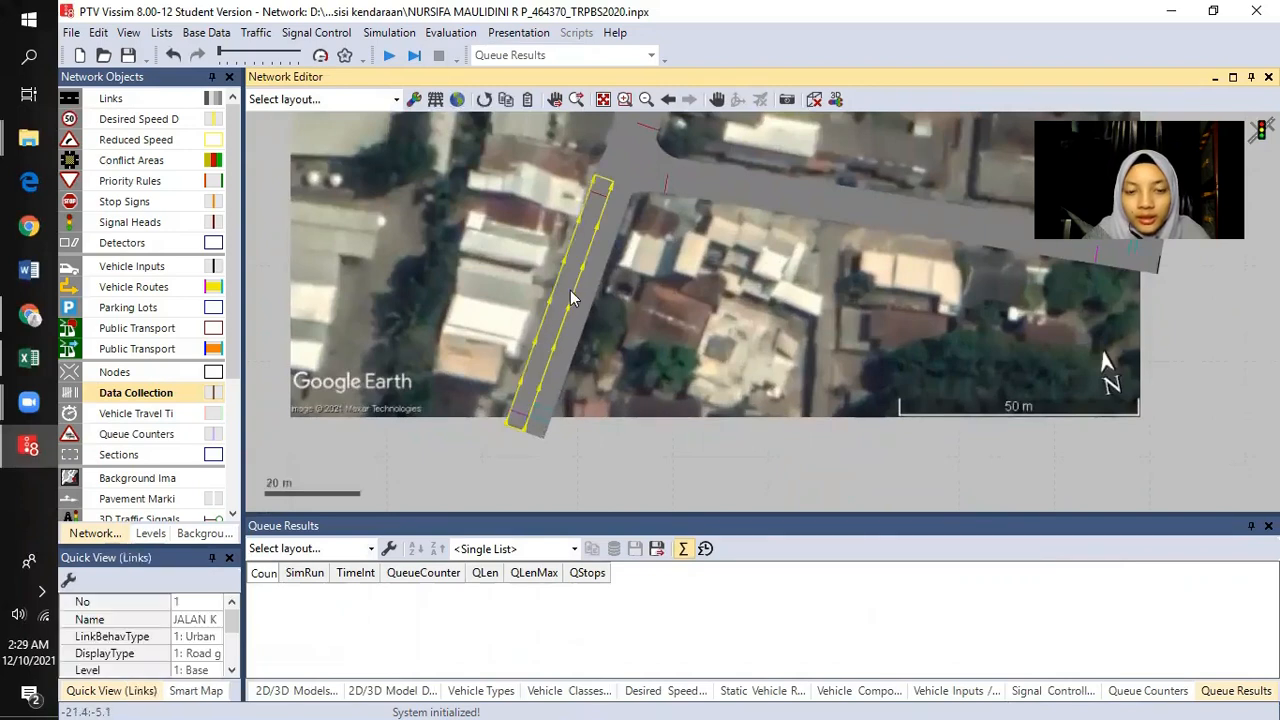
{"action": "scroll", "coordinate": [560, 330], "scroll_direction": "up", "scroll_amount": 2}
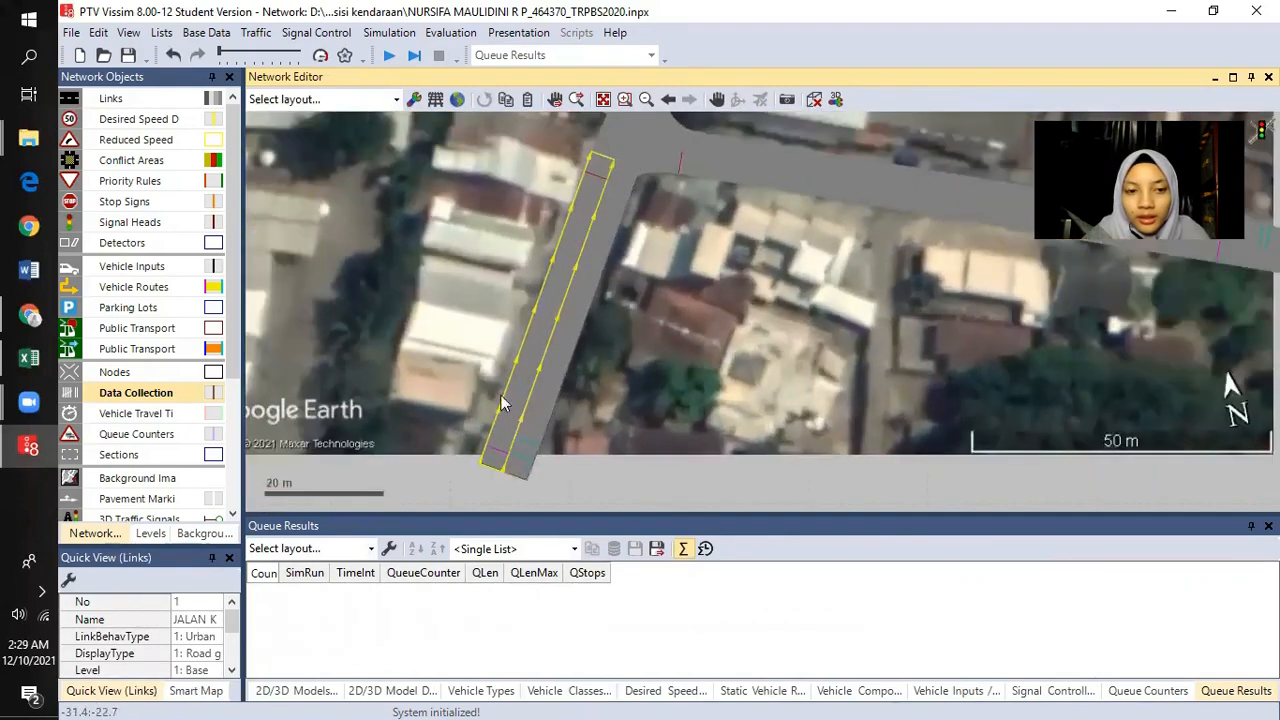
{"action": "left_click_drag", "start_coordinate": [632, 270], "coordinate": [626, 275]}
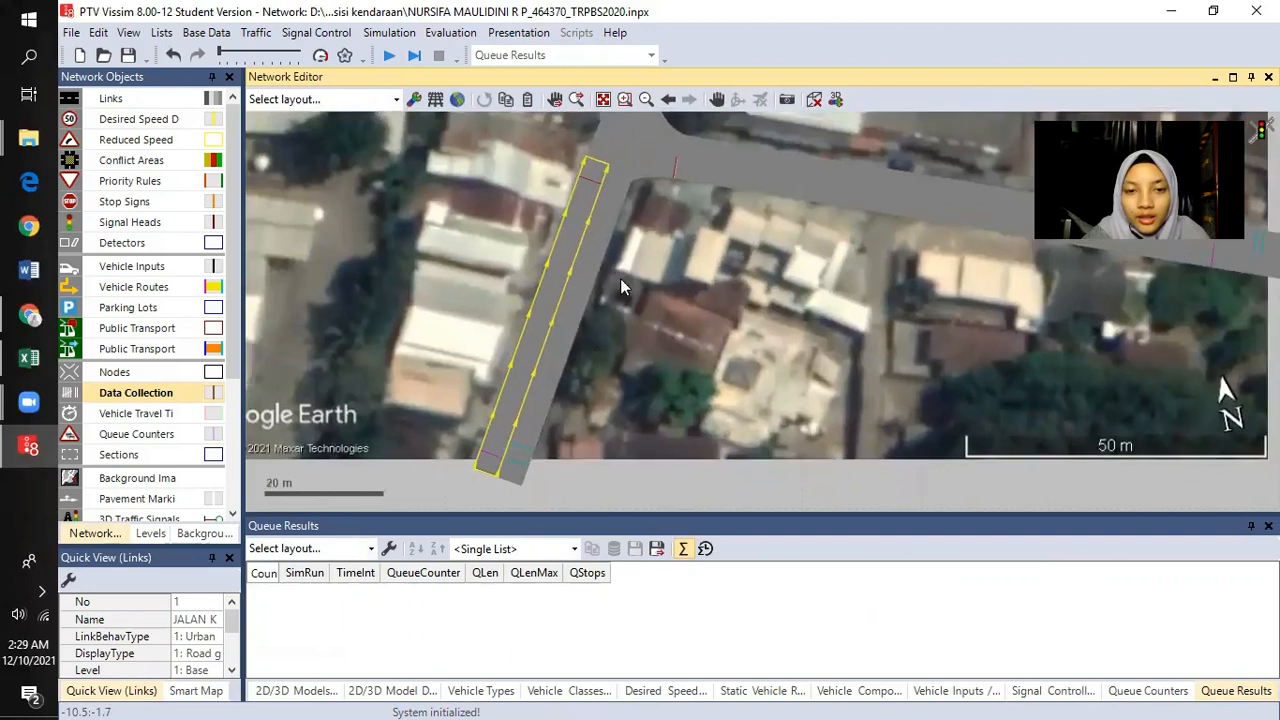
{"action": "right_click", "coordinate": [543, 316]}
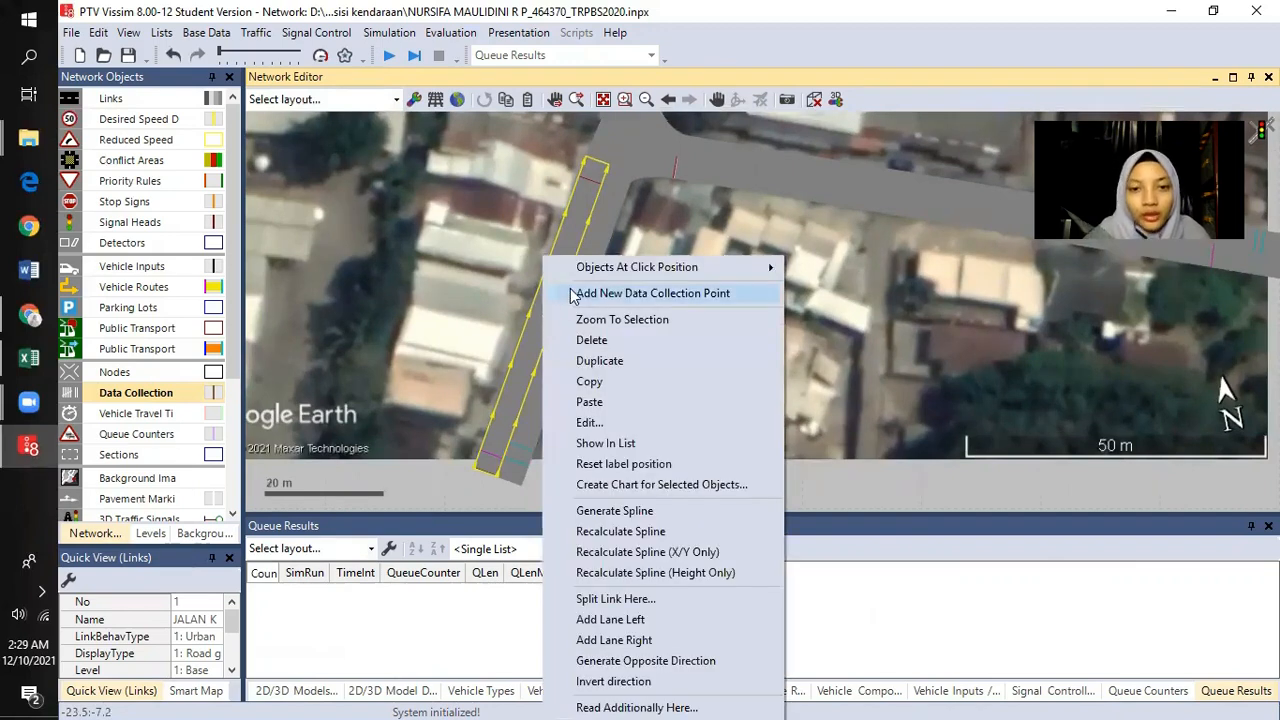
{"action": "left_click", "coordinate": [602, 291]}
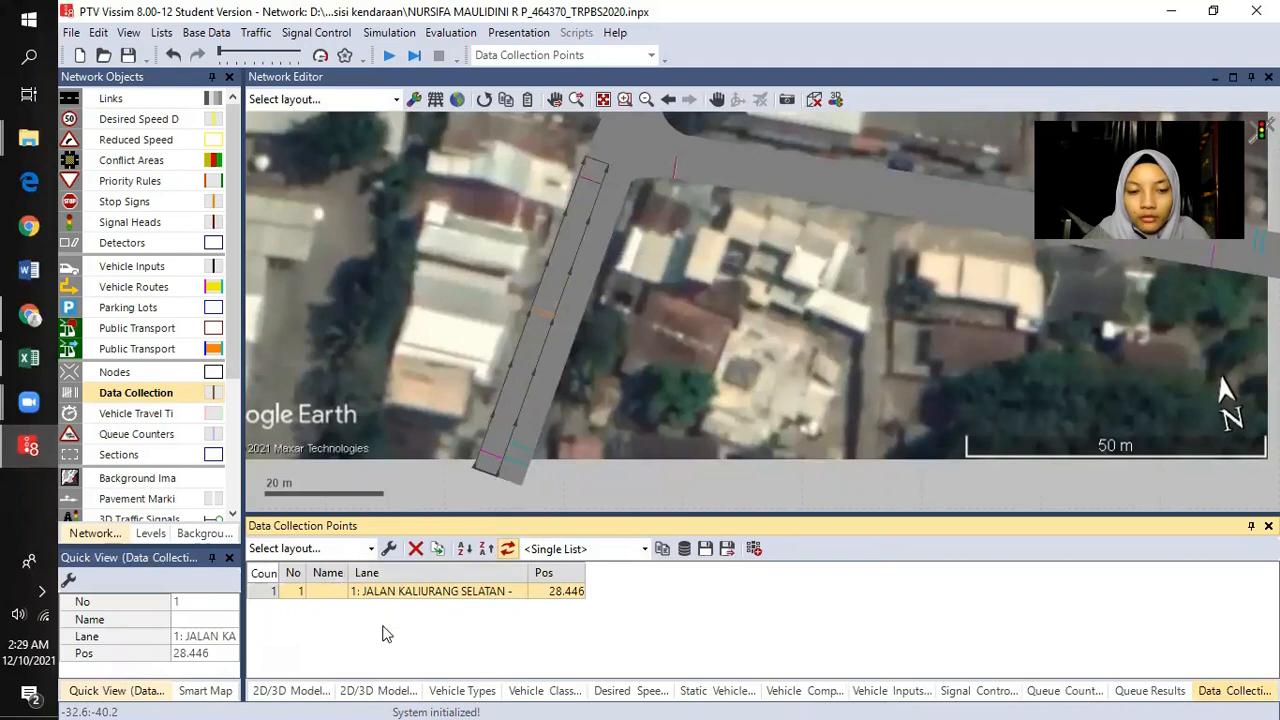
- Add a data collection point midway on the northern approach, about 31.4 m along JALAN KALIURANG UTARA
{"action": "scroll", "coordinate": [497, 337], "scroll_direction": "up", "scroll_amount": 5}
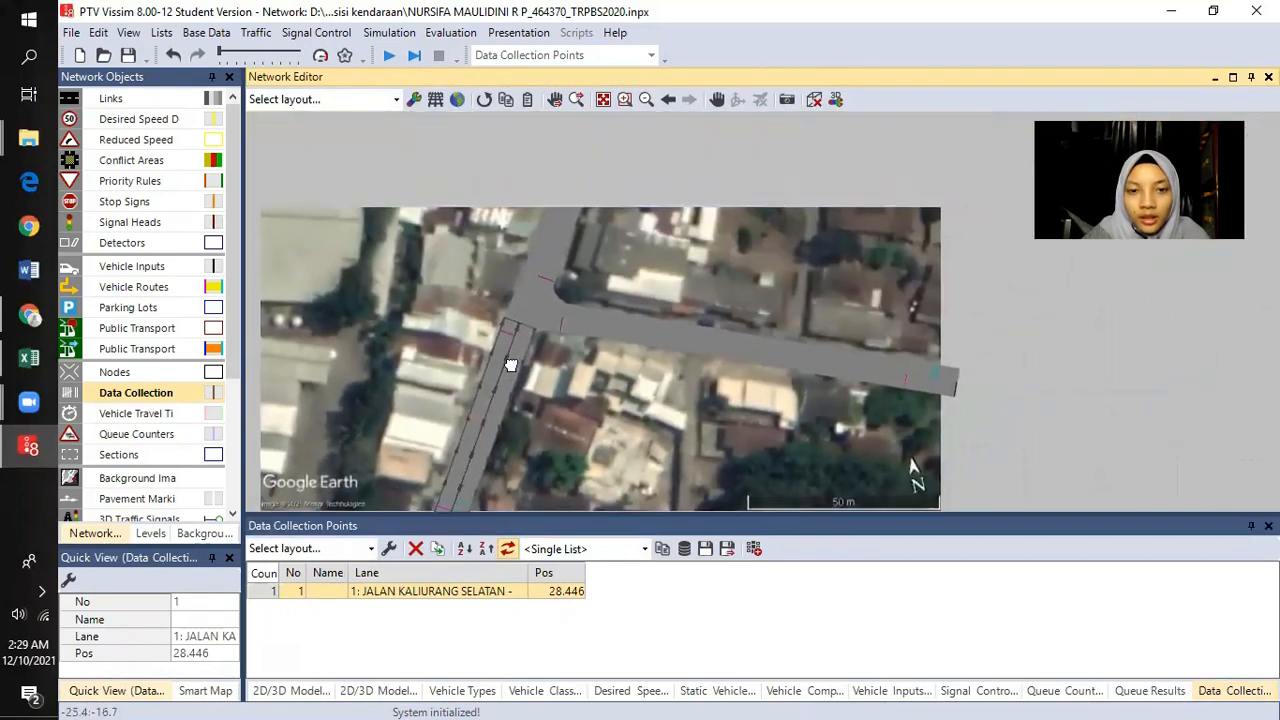
{"action": "left_click", "coordinate": [538, 272]}
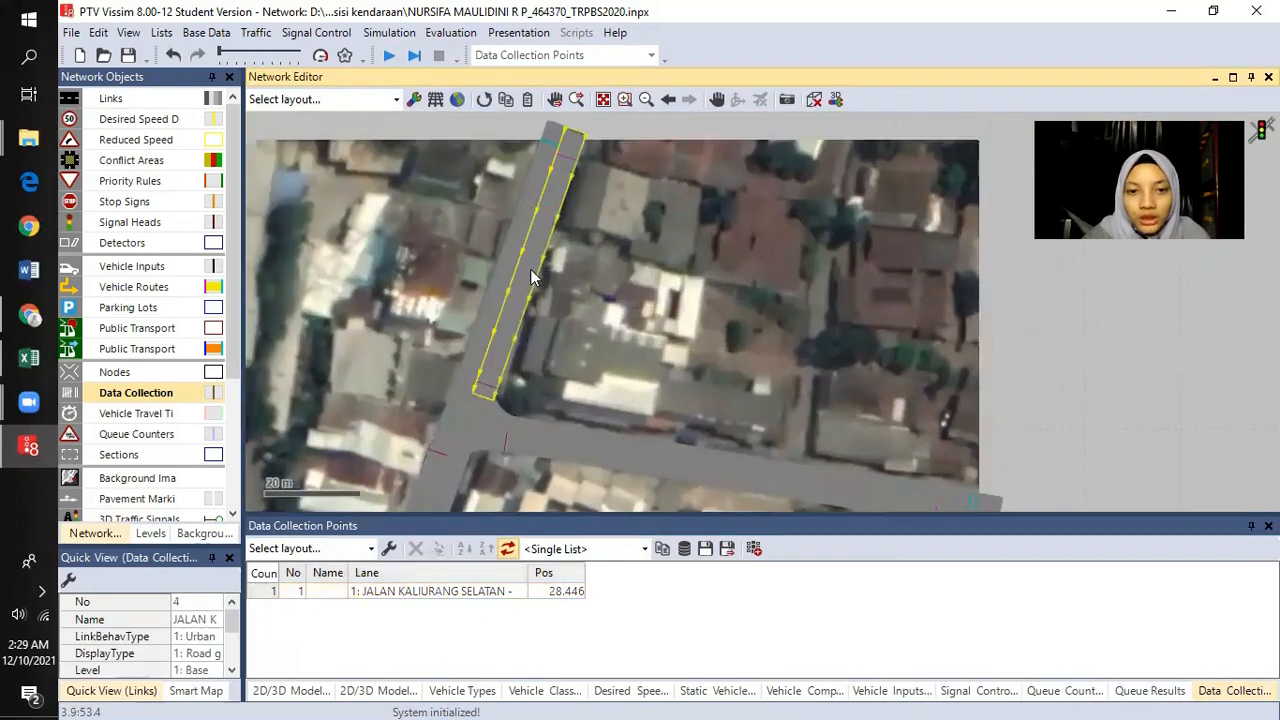
{"action": "right_click", "coordinate": [529, 271]}
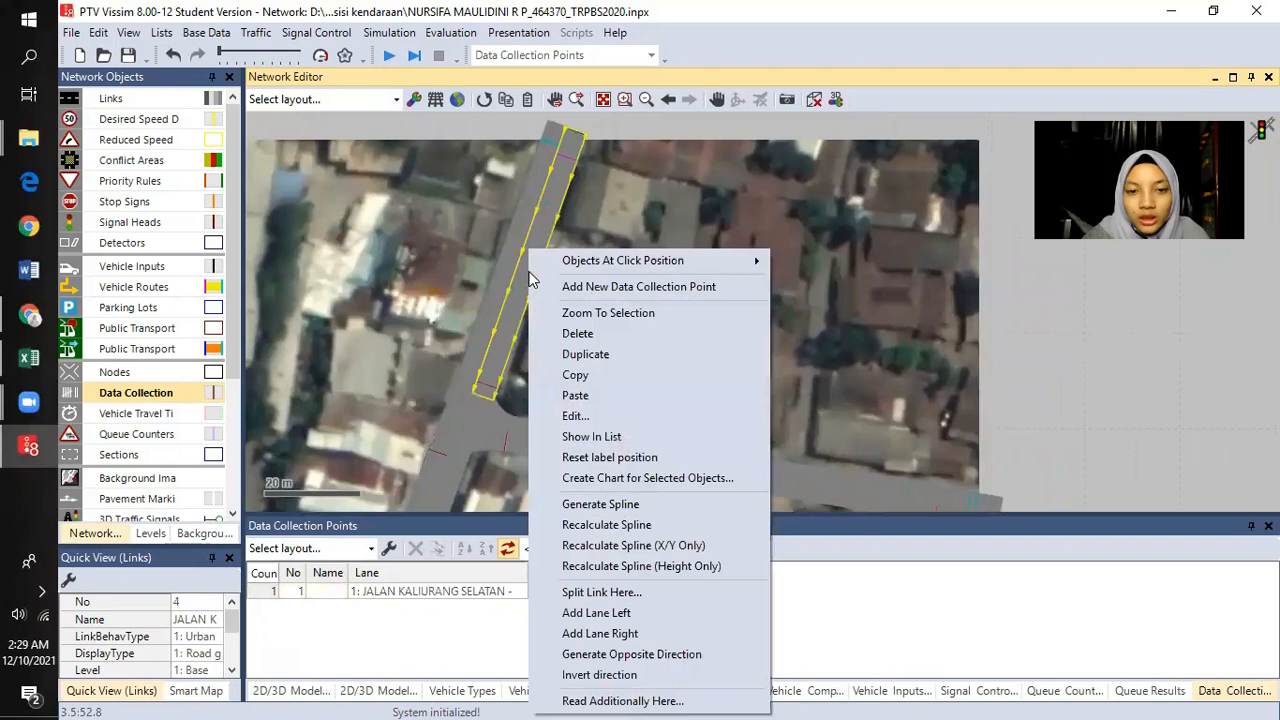
{"action": "left_click", "coordinate": [650, 286]}
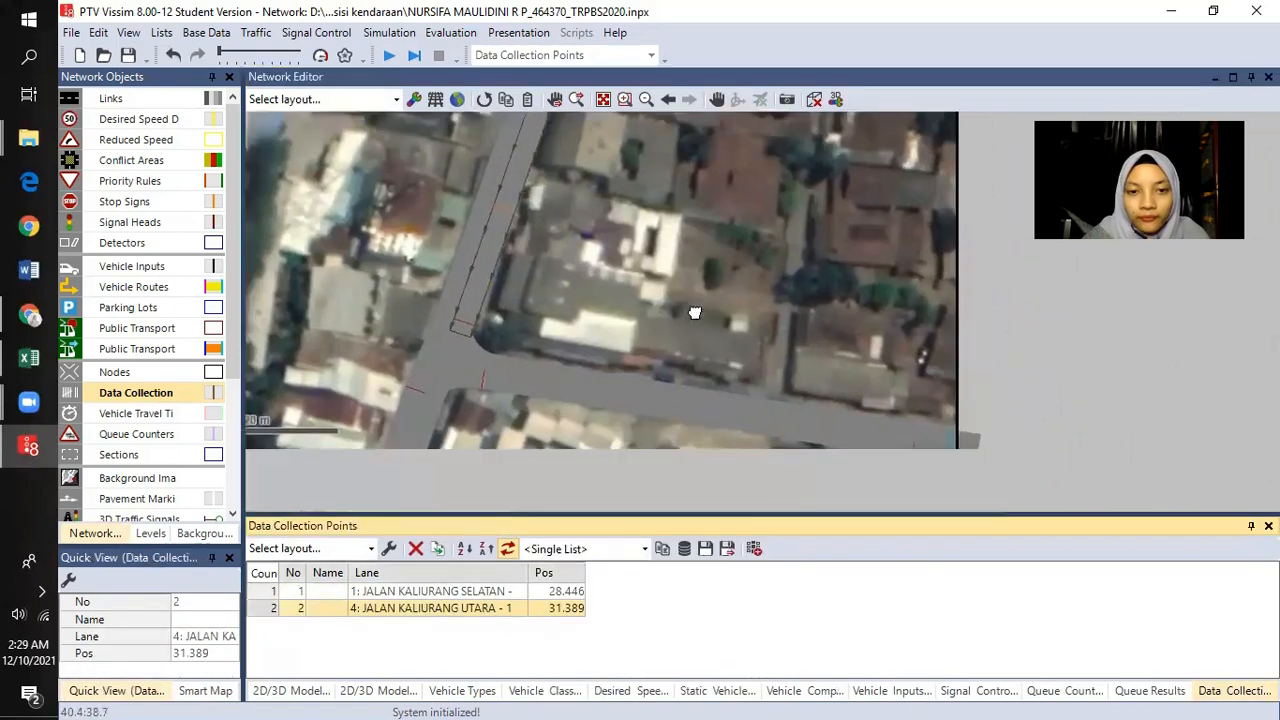
- Add a data collection point on the eastern approach, about 70.6 m along JALAN BESI JANGKANG
{"action": "left_click", "coordinate": [628, 355]}
{"action": "right_click", "coordinate": [628, 355]}
{"action": "left_click", "coordinate": [708, 291]}
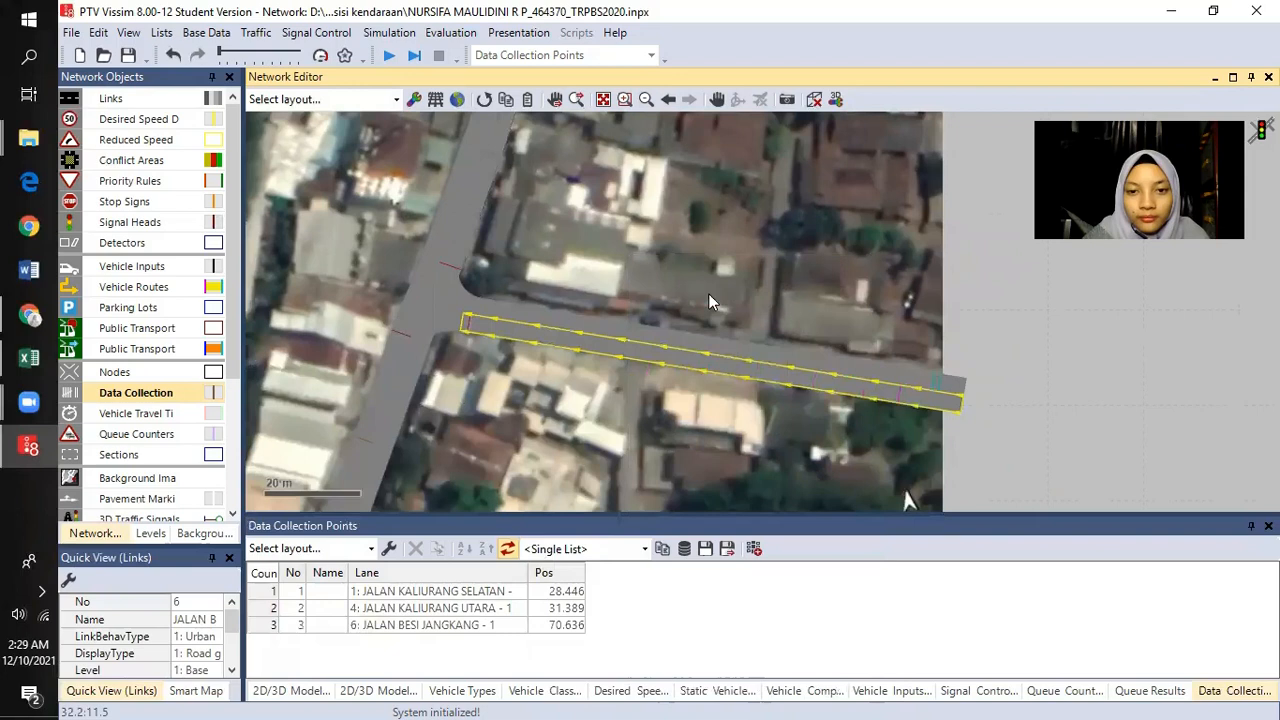
{"action": "scroll", "coordinate": [630, 330], "scroll_direction": "down", "scroll_amount": 1}
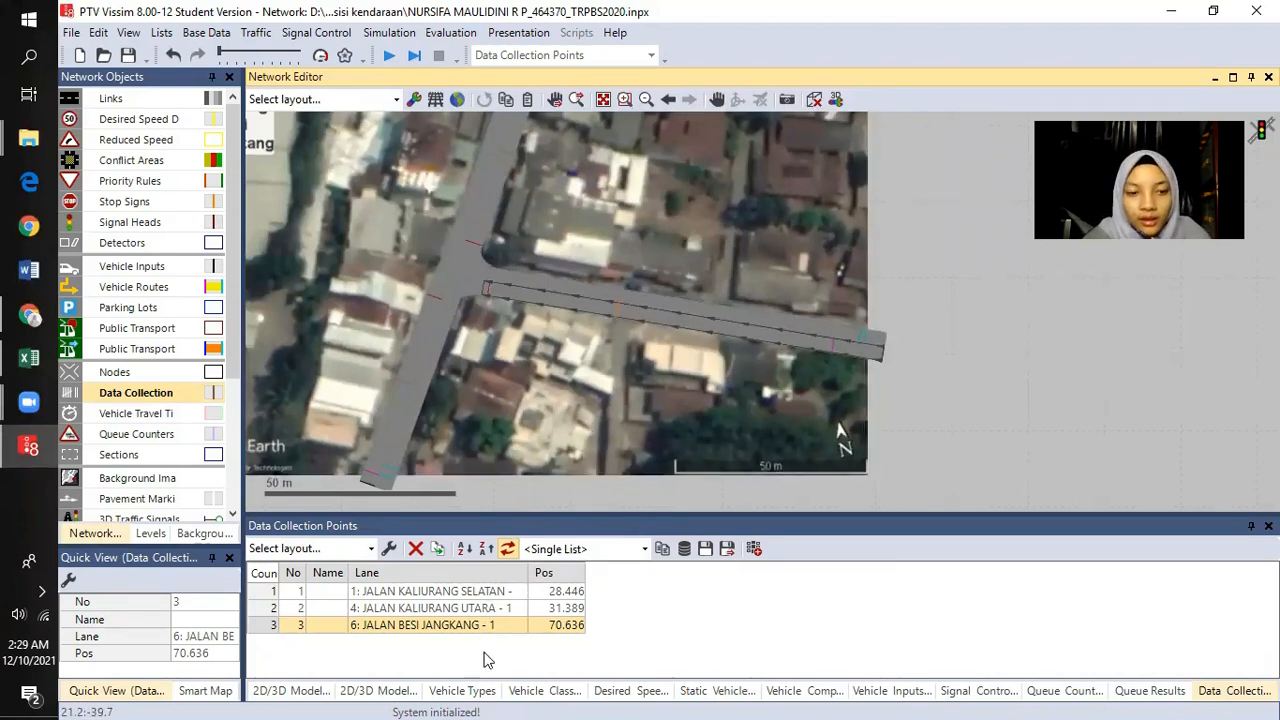
- Open the data collection results list of the evaluation
{"action": "left_click", "coordinate": [443, 36]}
{"action": "mouse_move", "coordinate": [485, 149]}
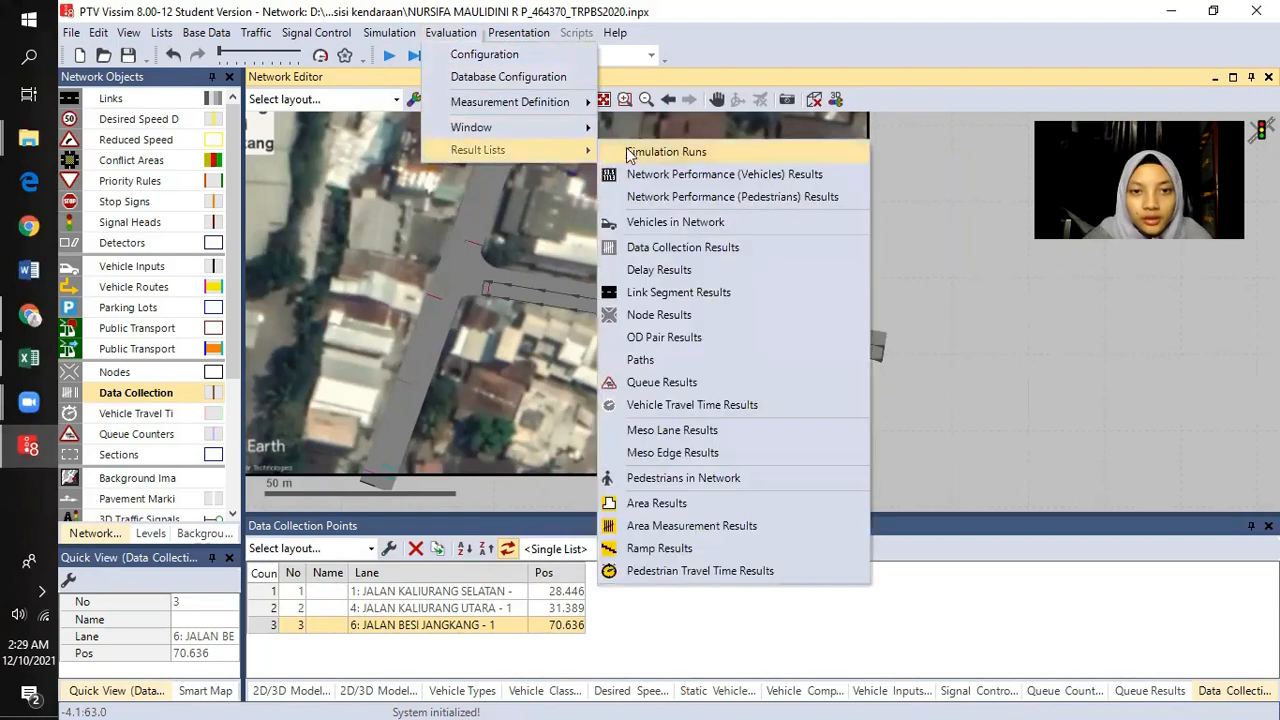
{"action": "left_click", "coordinate": [676, 252]}
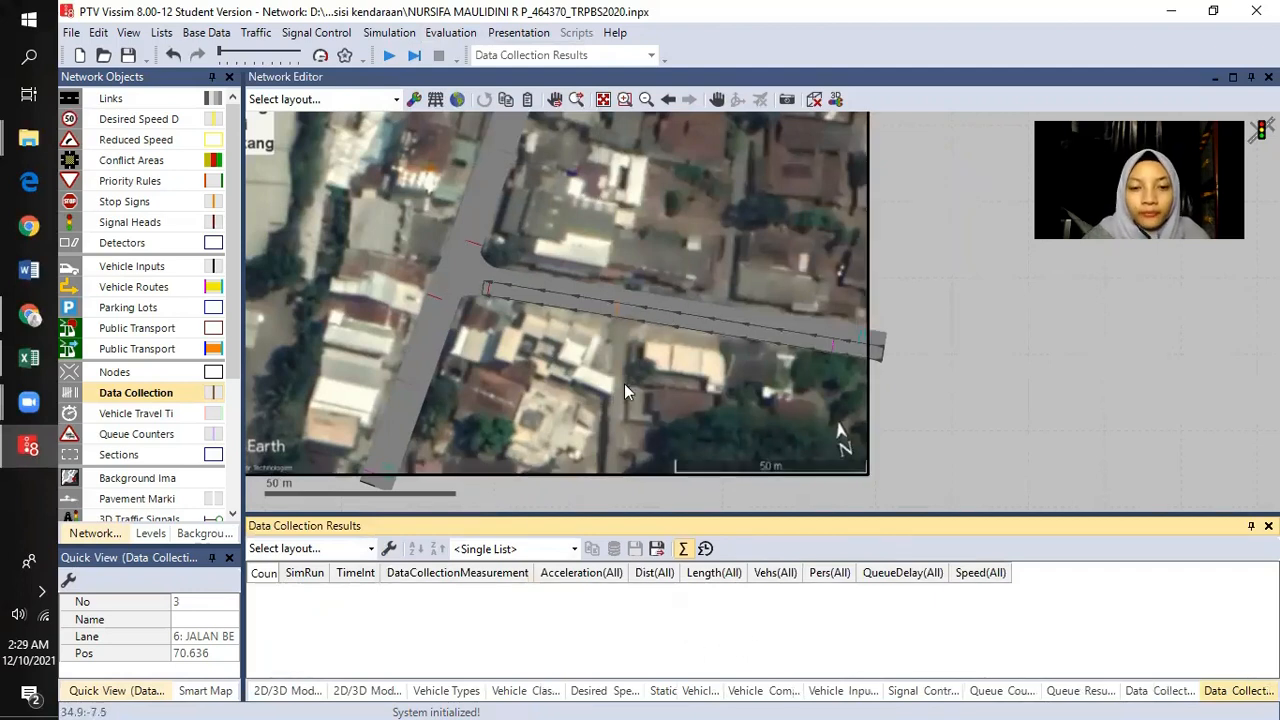
- Add a new node named "Simpang 3 Besi Jangkang" near the junction, used for evaluation and dynamic assignment
{"action": "left_click", "coordinate": [448, 400]}
{"action": "left_click_drag", "start_coordinate": [448, 392], "coordinate": [590, 399]}
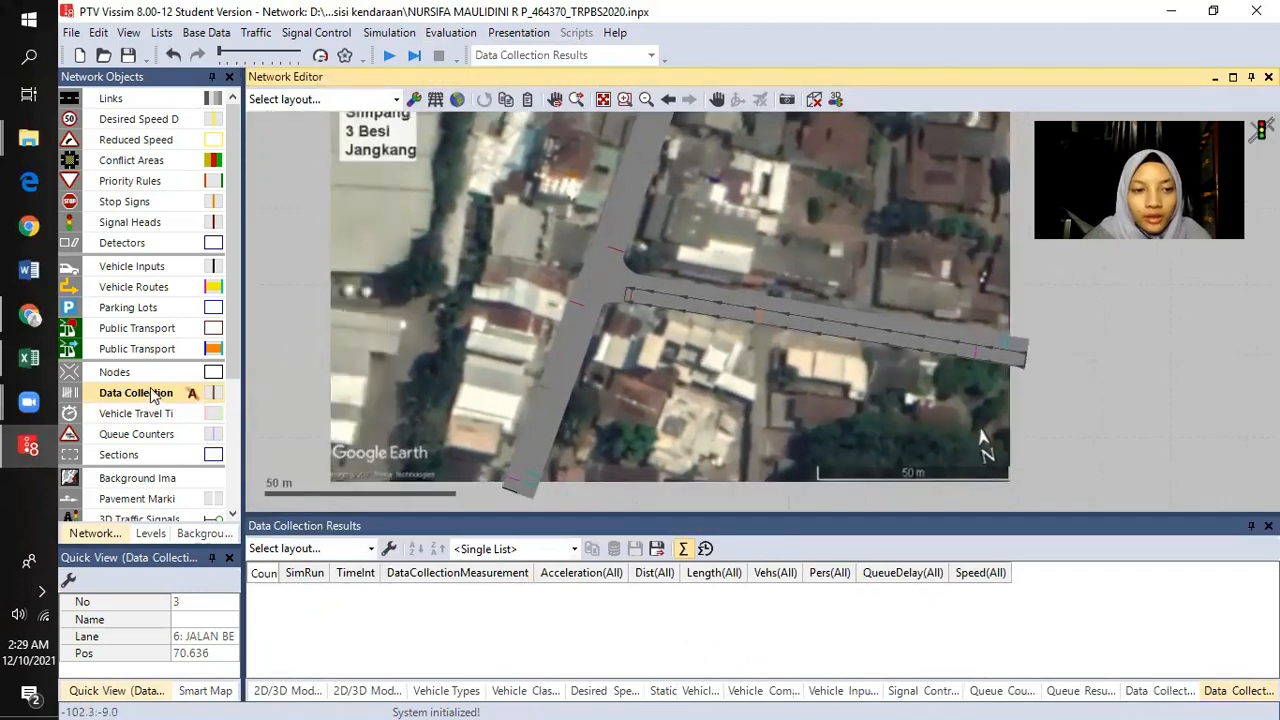
{"action": "left_click", "coordinate": [132, 378]}
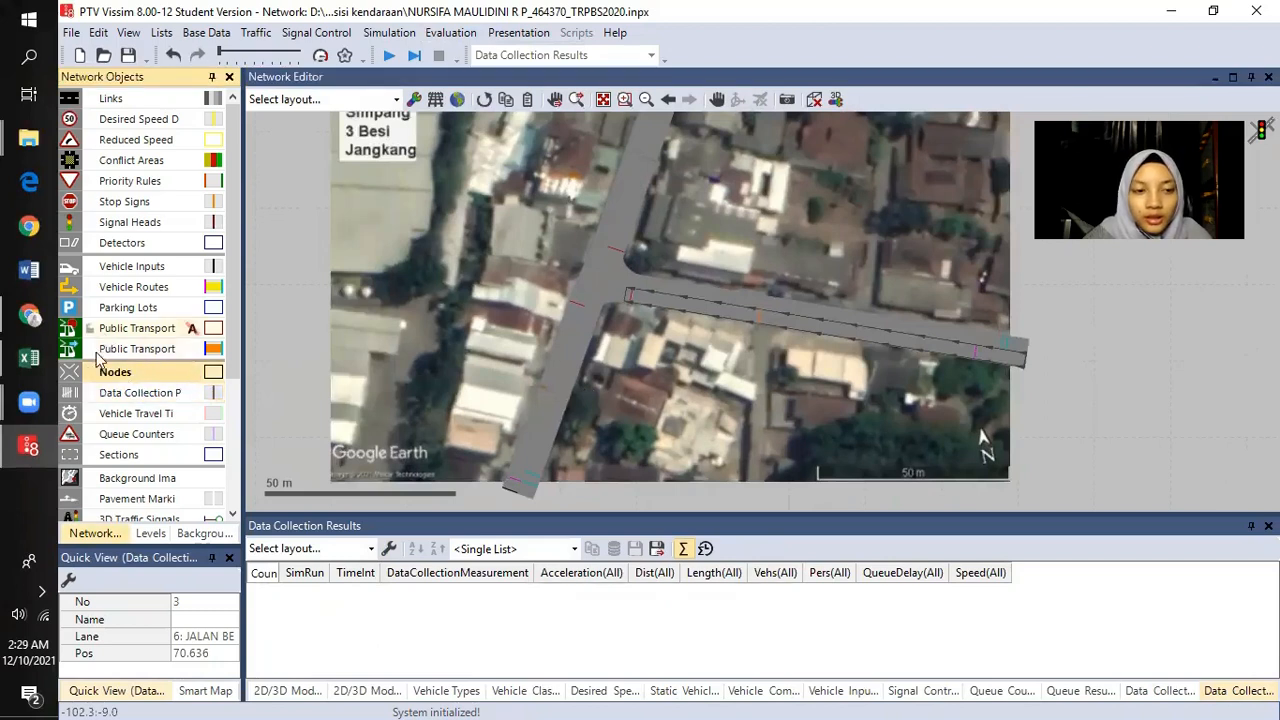
{"action": "left_click_drag", "start_coordinate": [715, 301], "coordinate": [708, 312]}
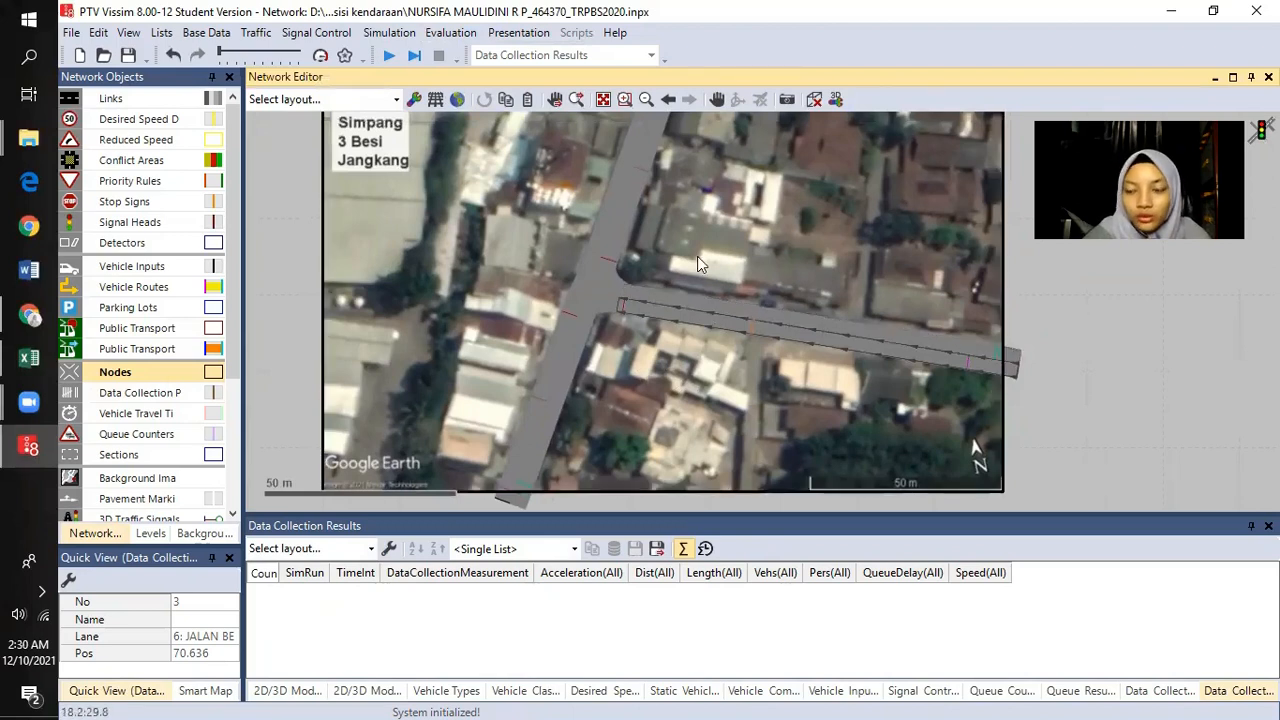
{"action": "left_click_drag", "start_coordinate": [718, 340], "coordinate": [706, 279]}
{"action": "right_click", "coordinate": [500, 225]}
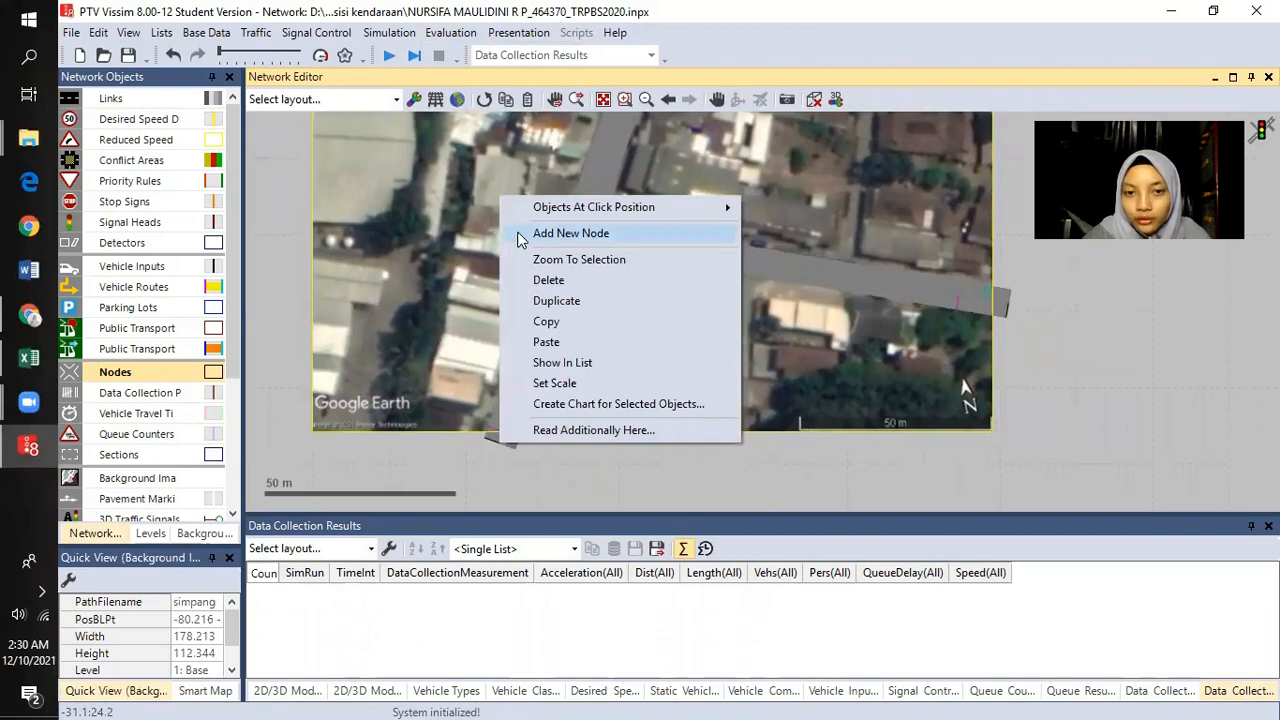
{"action": "left_click", "coordinate": [518, 236]}
{"action": "left_click", "coordinate": [510, 182]}
{"action": "type", "text": "Simpang 3 Besi Jangkang"}
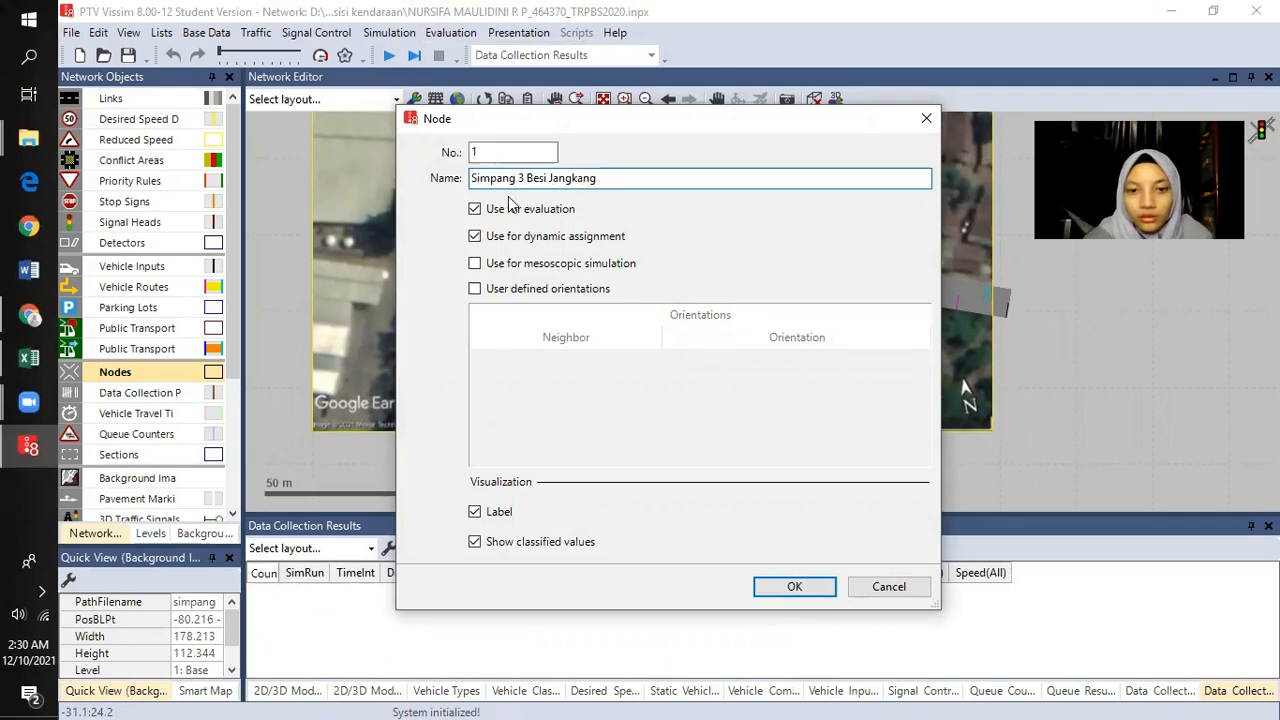
{"action": "left_click", "coordinate": [790, 588]}
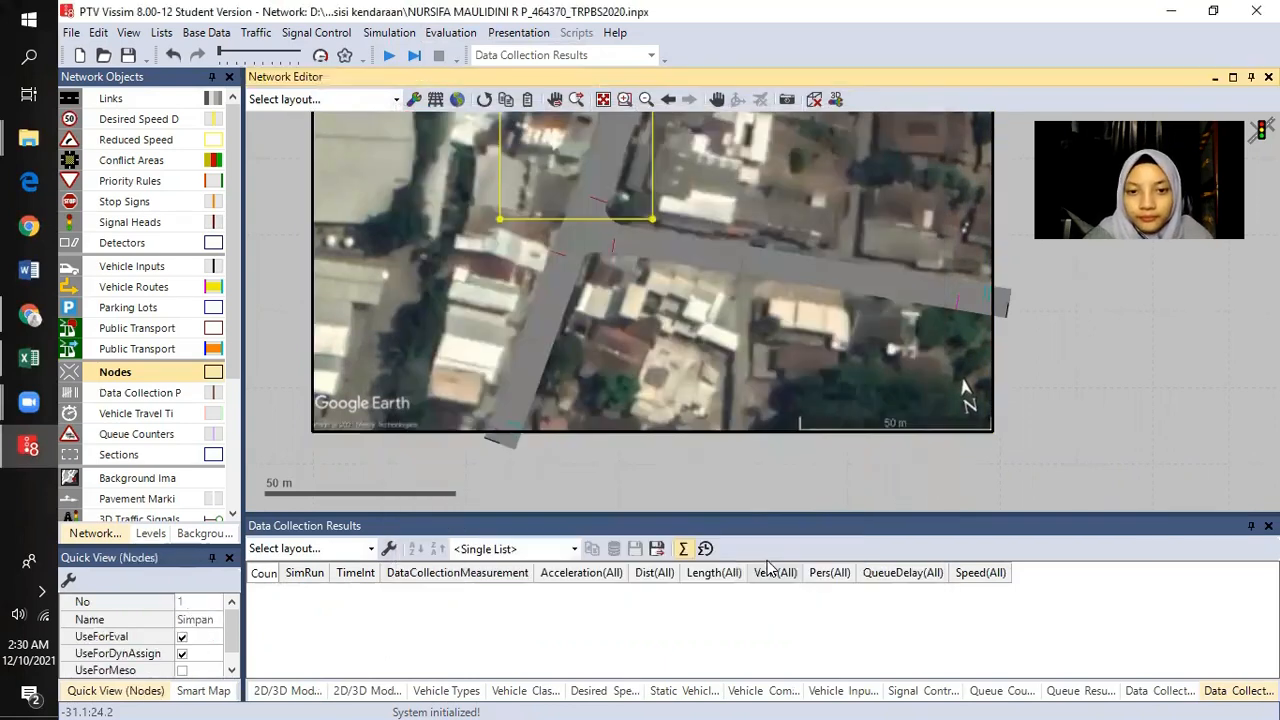
- Move the node polygon down onto the centre of the three-leg junction
{"action": "left_click_drag", "start_coordinate": [645, 267], "coordinate": [653, 386]}
{"action": "left_click_drag", "start_coordinate": [653, 312], "coordinate": [648, 326]}
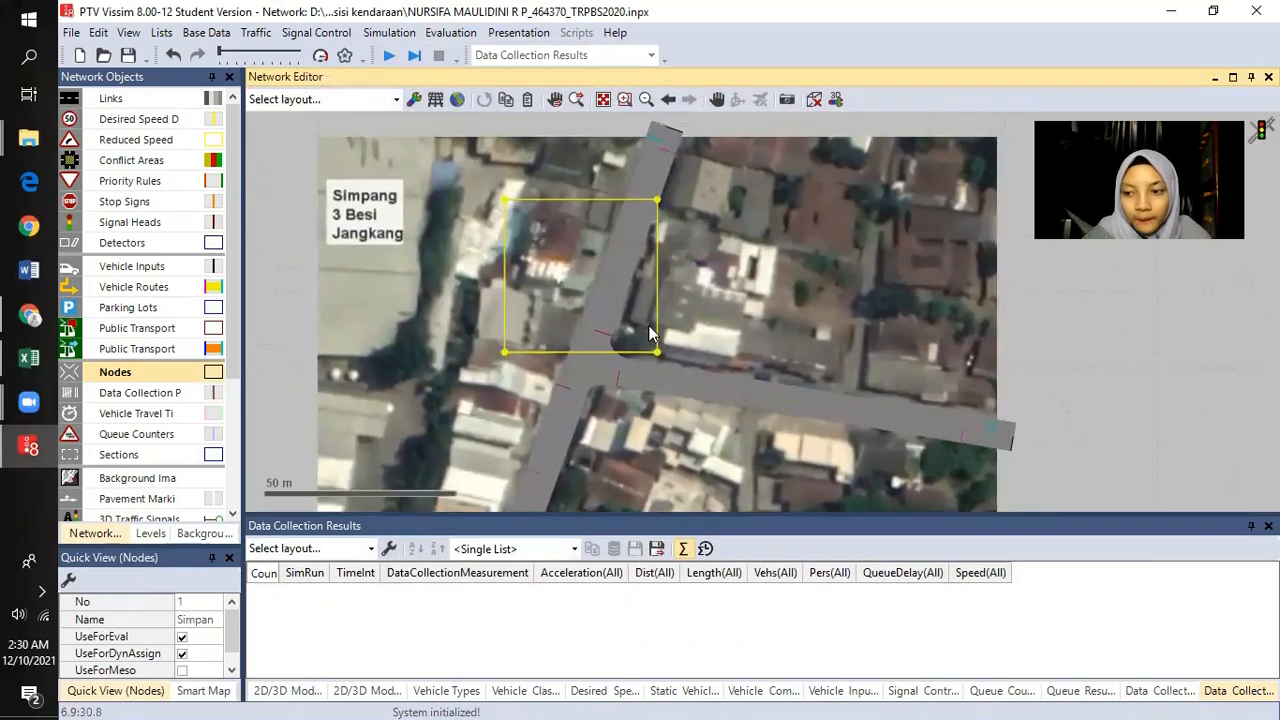
{"action": "left_click_drag", "start_coordinate": [574, 303], "coordinate": [587, 375]}
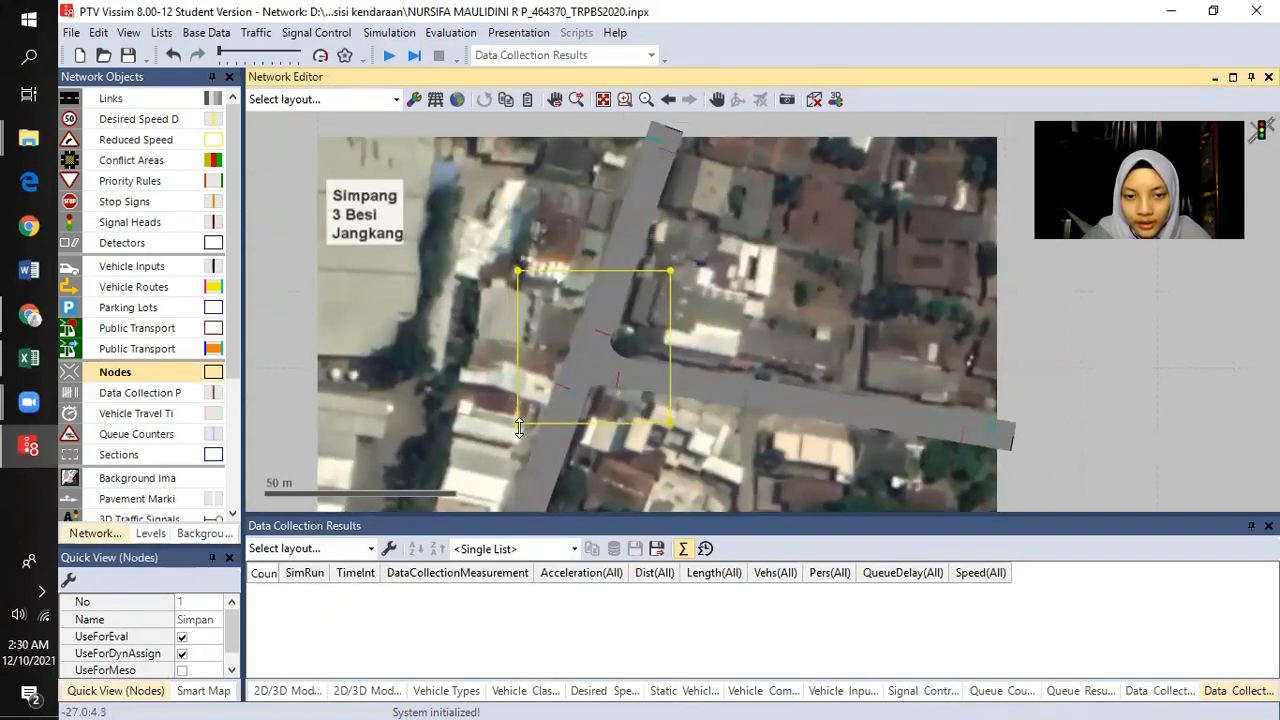
- Reshape the node polygon by its four corners so it aligns with the roads and encloses the junction with its signal heads
{"action": "left_click_drag", "start_coordinate": [518, 425], "coordinate": [479, 424]}
{"action": "left_click_drag", "start_coordinate": [671, 425], "coordinate": [651, 461]}
{"action": "left_click_drag", "start_coordinate": [670, 272], "coordinate": [709, 321]}
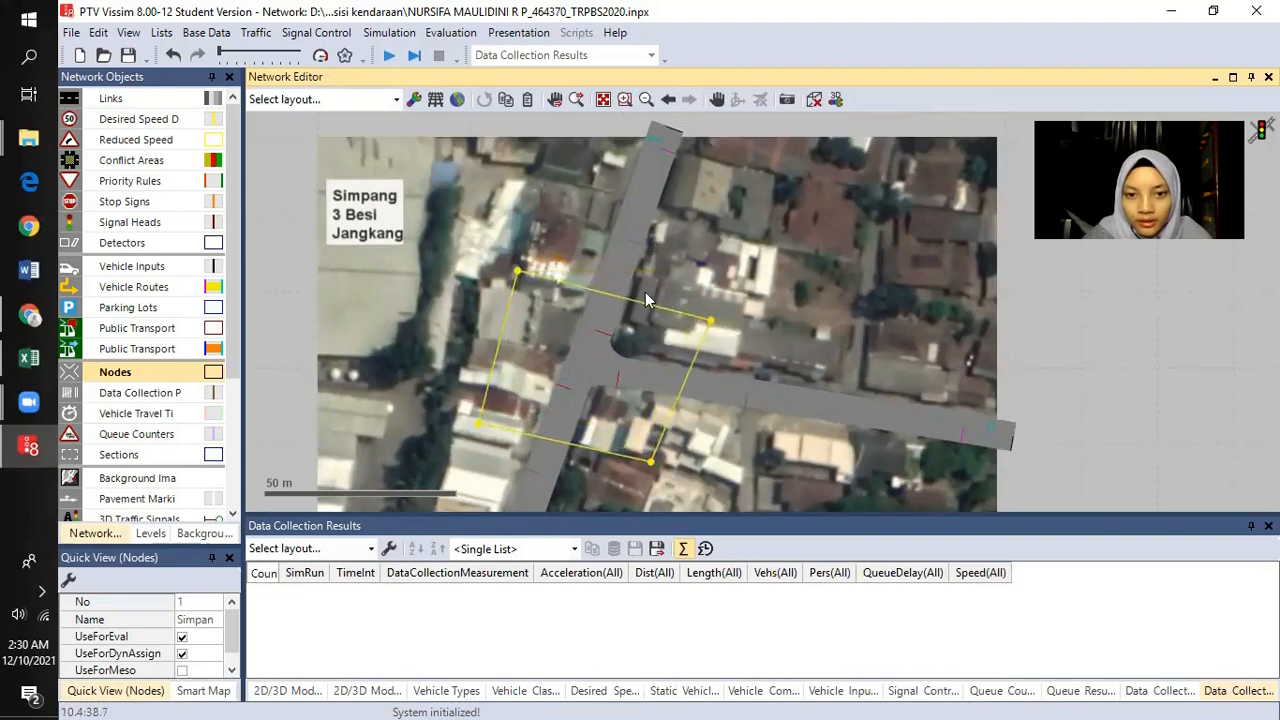
{"action": "left_click_drag", "start_coordinate": [518, 271], "coordinate": [548, 266]}
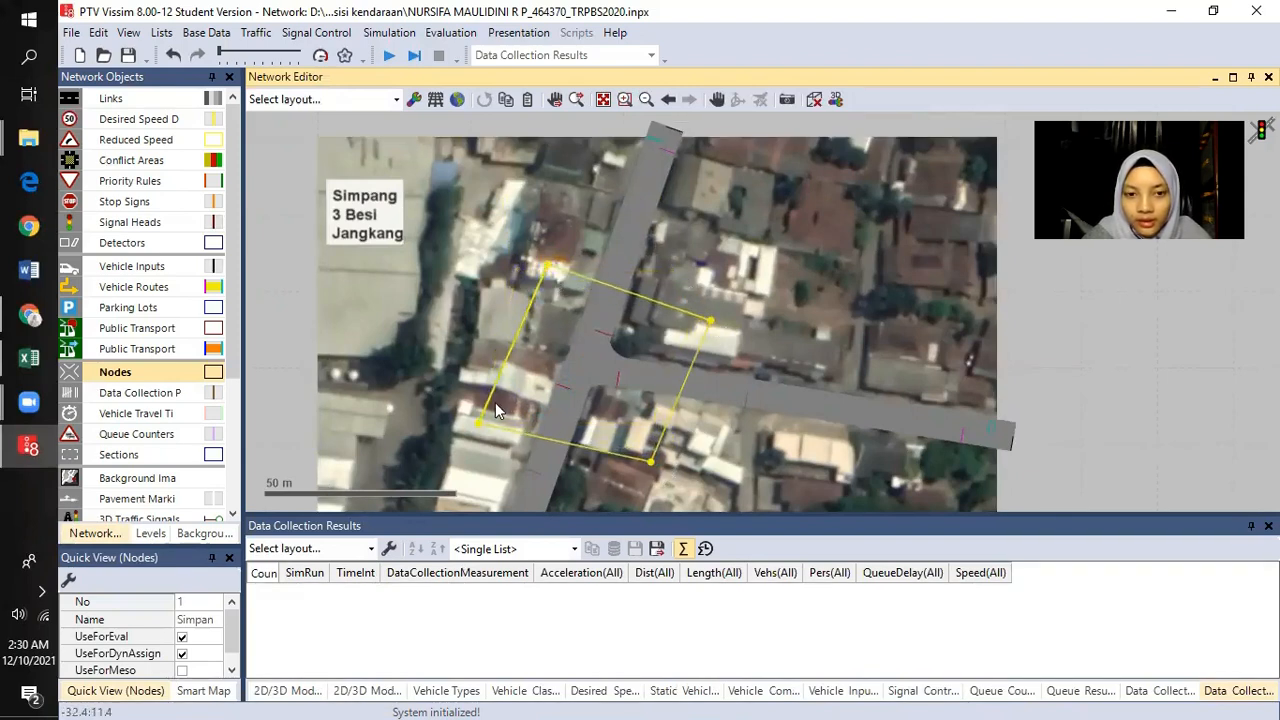
{"action": "left_click_drag", "start_coordinate": [480, 423], "coordinate": [485, 427]}
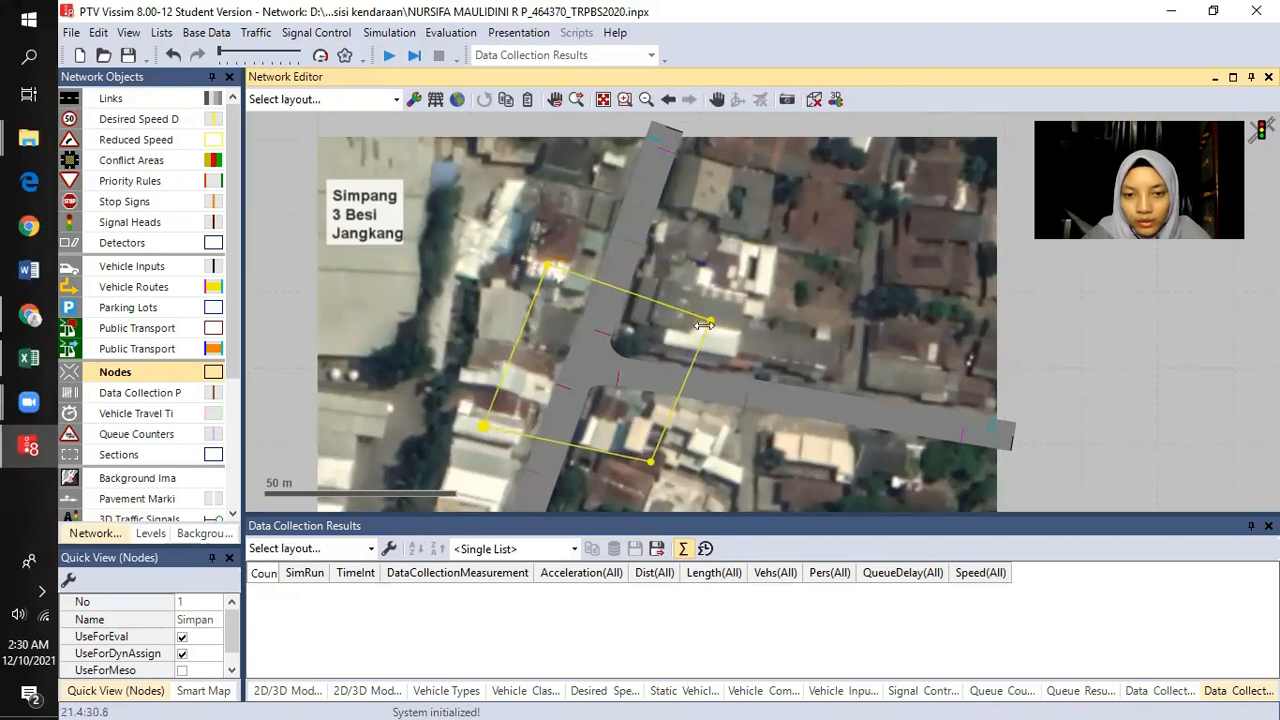
{"action": "left_click_drag", "start_coordinate": [711, 322], "coordinate": [703, 318]}
{"action": "left_click_drag", "start_coordinate": [1140, 400], "coordinate": [1070, 346]}
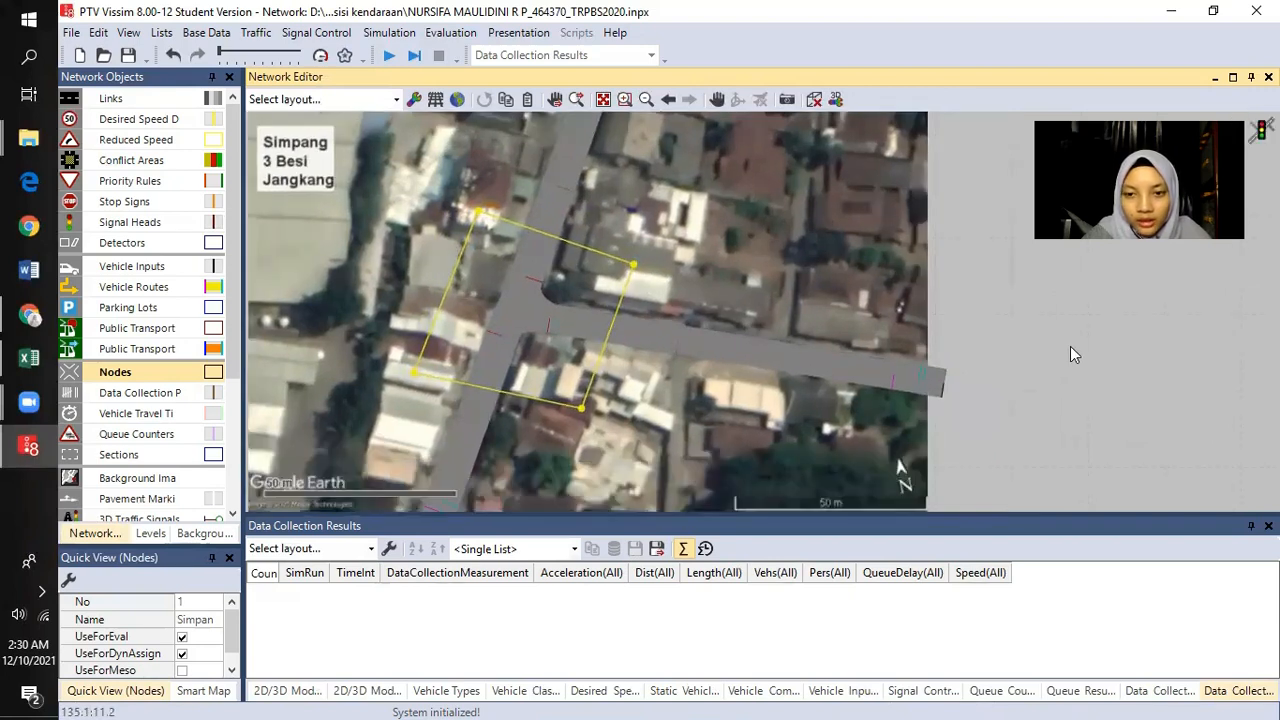
{"action": "left_click", "coordinate": [1058, 348]}
{"action": "left_click_drag", "start_coordinate": [624, 360], "coordinate": [632, 310]}
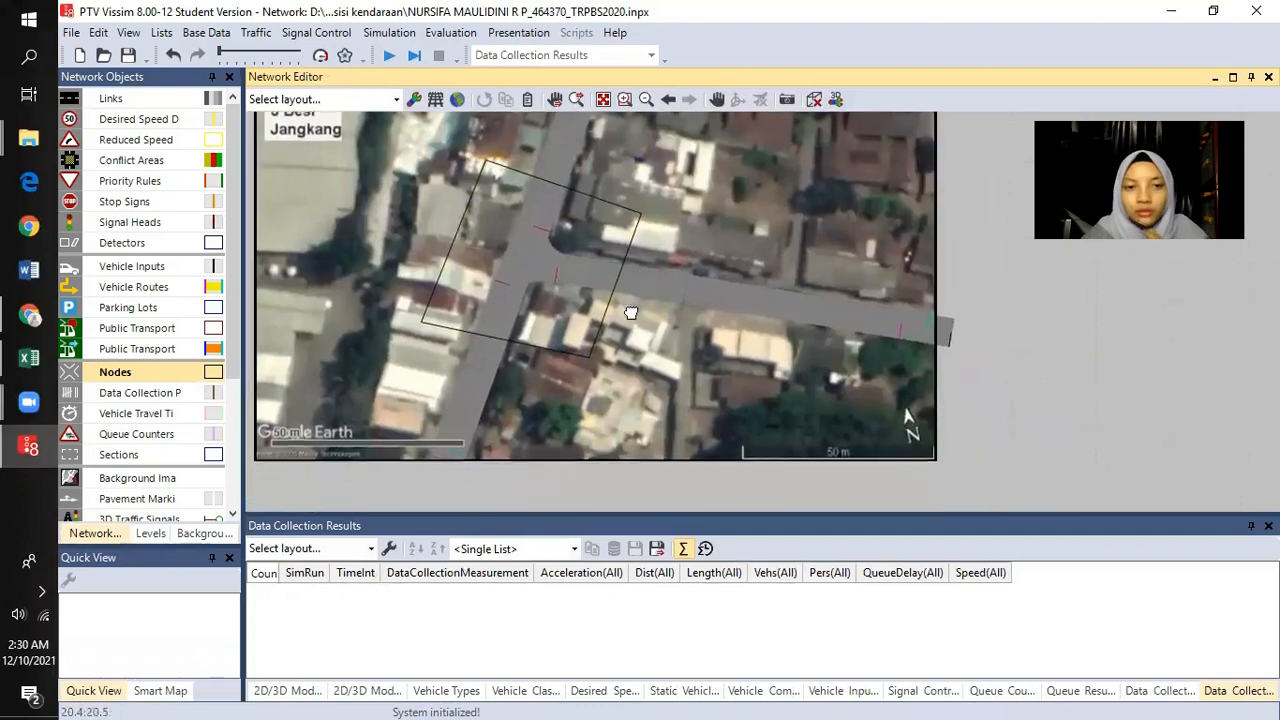
{"action": "left_click_drag", "start_coordinate": [606, 368], "coordinate": [605, 384]}
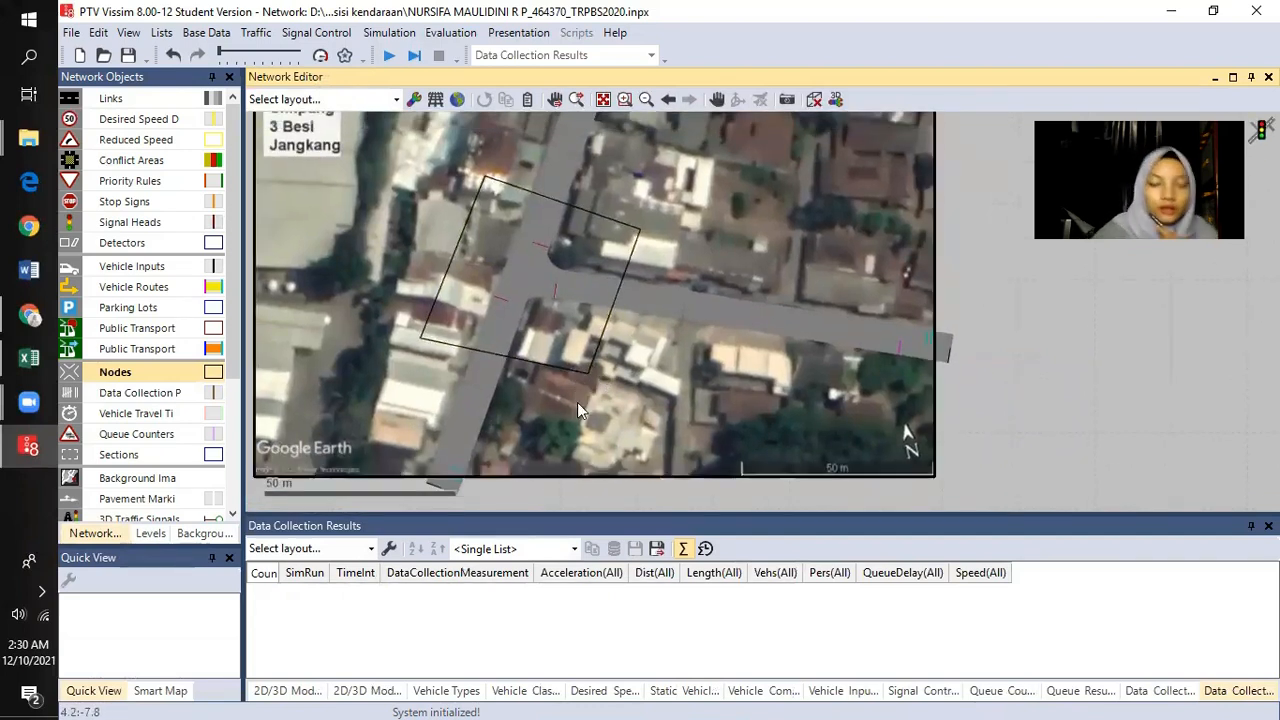
{"action": "scroll", "coordinate": [577, 411], "scroll_direction": "down", "scroll_amount": 1}
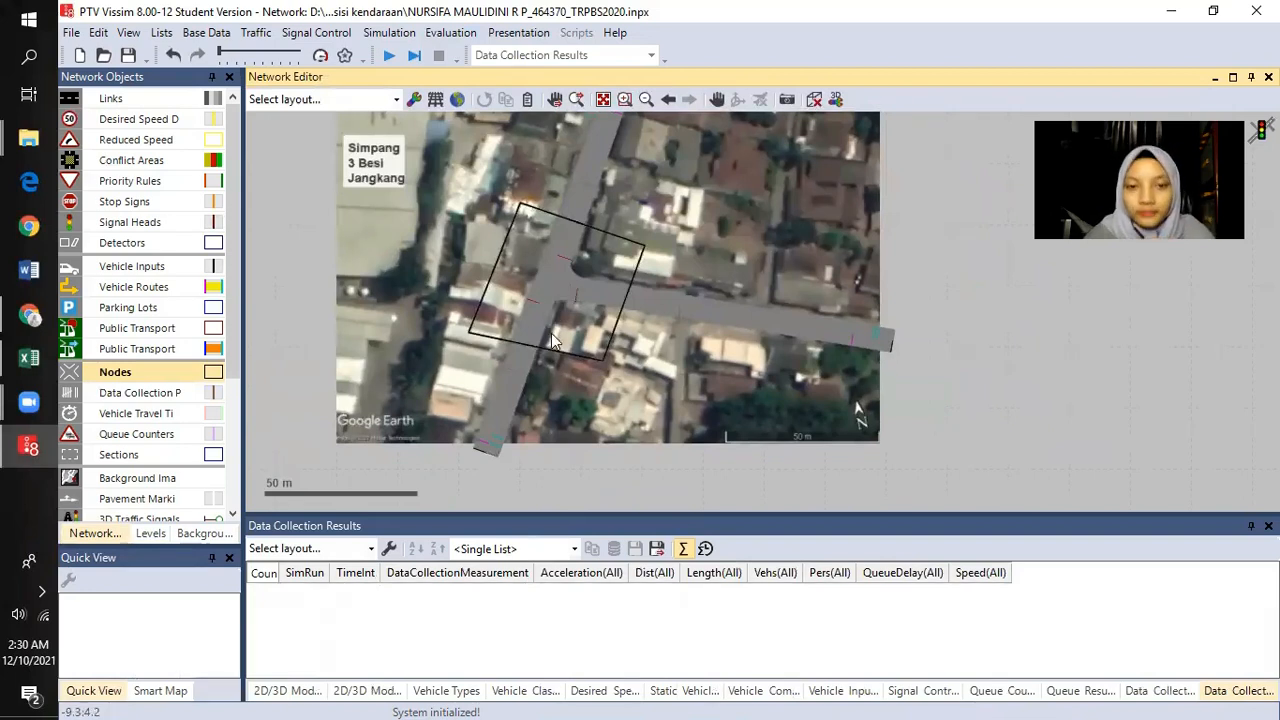
{"action": "left_click_drag", "start_coordinate": [538, 348], "coordinate": [547, 379]}
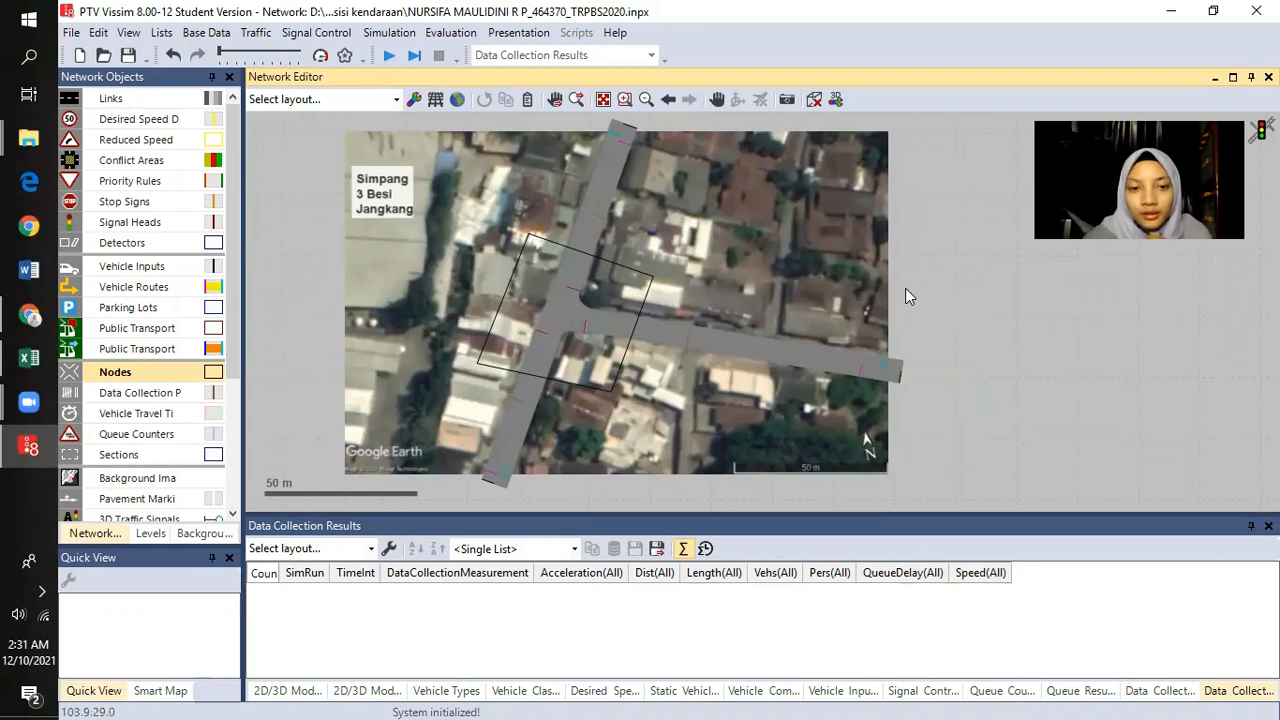
{"action": "left_click_drag", "start_coordinate": [624, 367], "coordinate": [650, 346]}
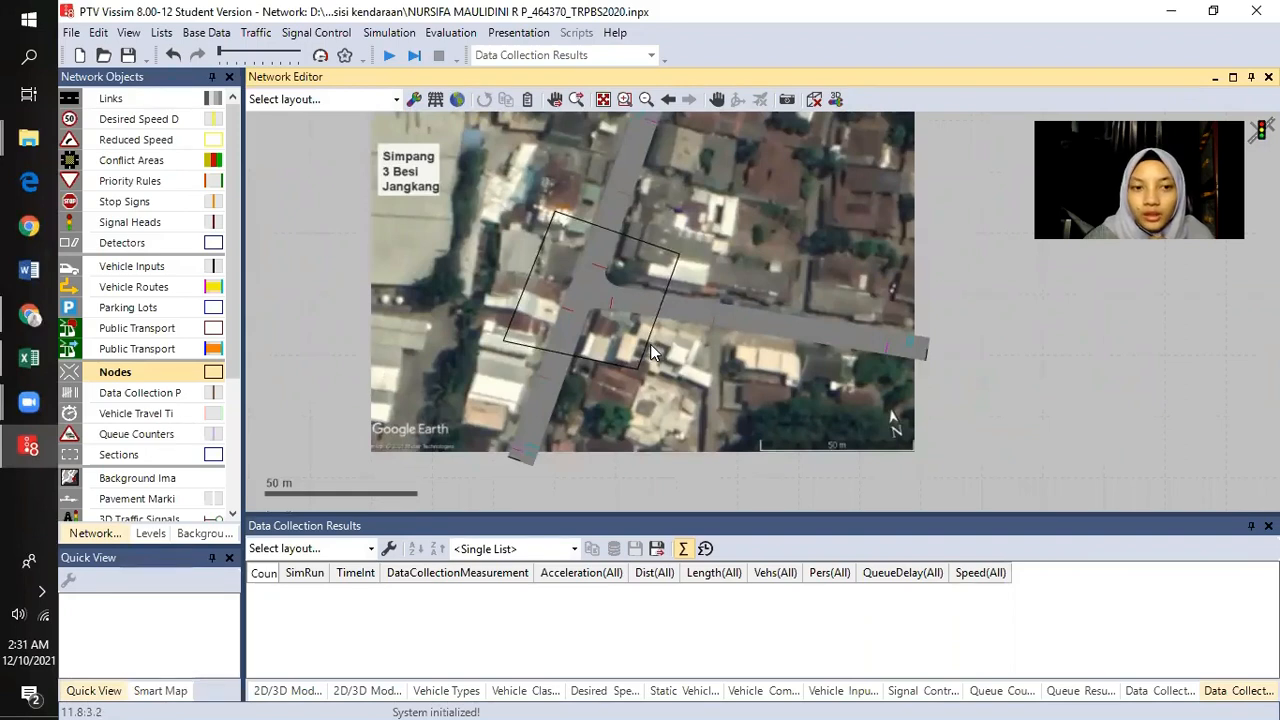
{"action": "left_click_drag", "start_coordinate": [650, 344], "coordinate": [593, 377]}
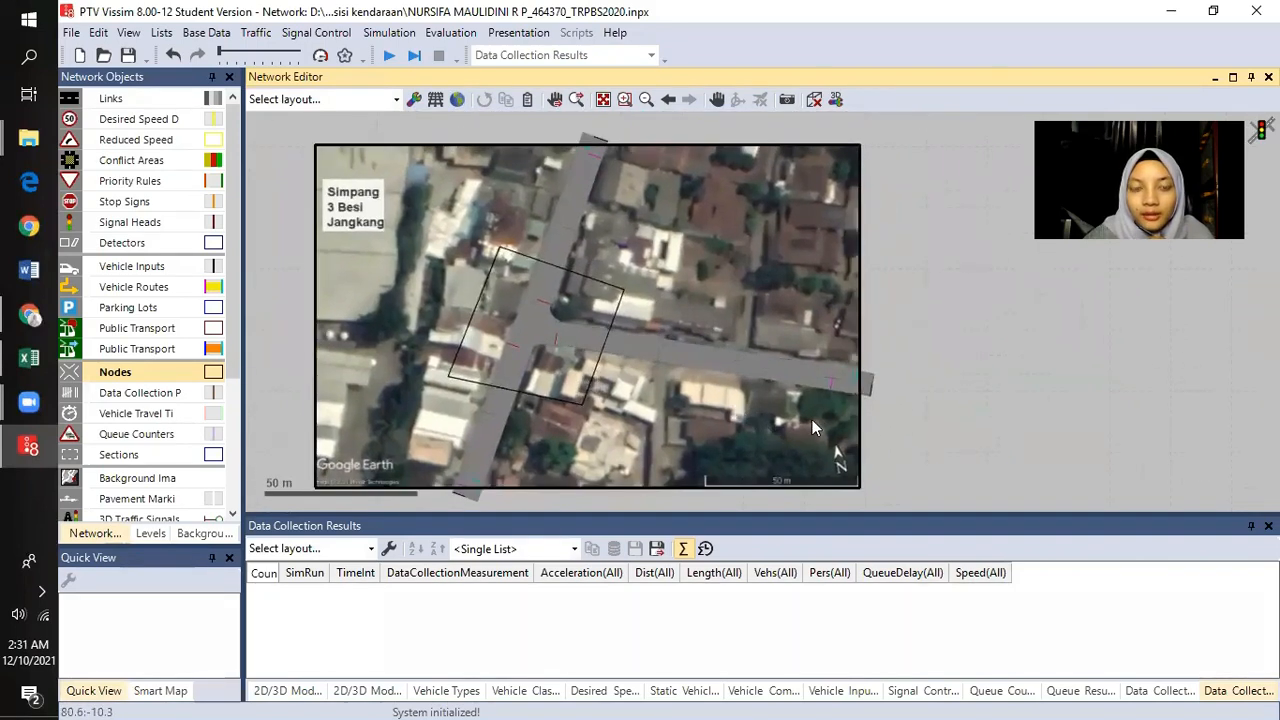
{"action": "left_click_drag", "start_coordinate": [812, 419], "coordinate": [849, 310]}
{"action": "left_click_drag", "start_coordinate": [571, 169], "coordinate": [557, 252]}
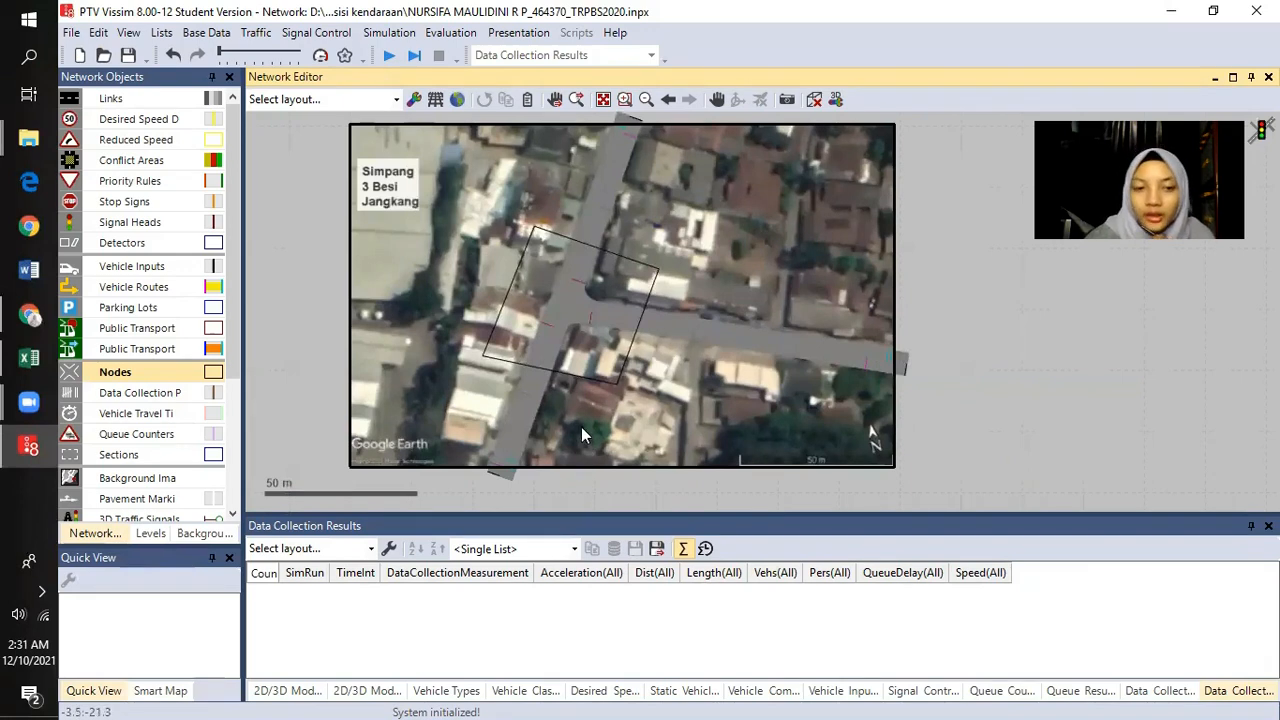
{"action": "left_click_drag", "start_coordinate": [581, 427], "coordinate": [581, 416]}
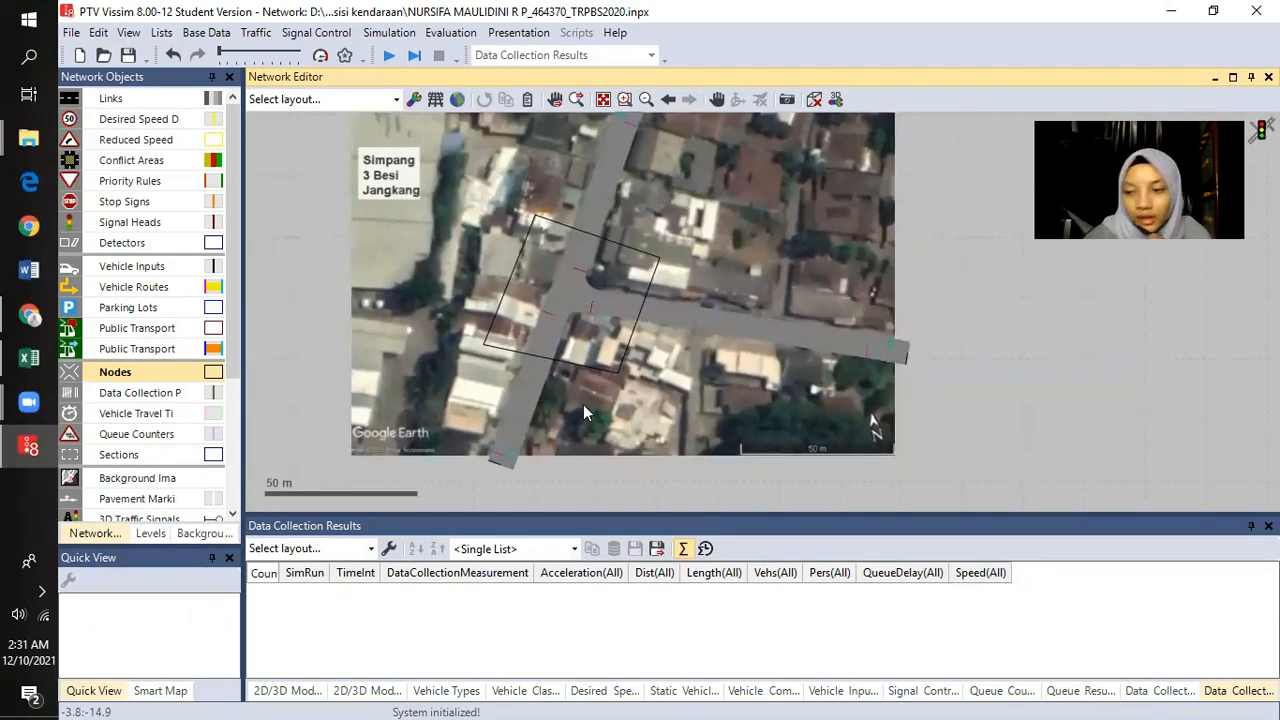
- Open the list of driving behaviors and open the Urban (motorized) behavior for editing
{"action": "left_click", "coordinate": [206, 32]}
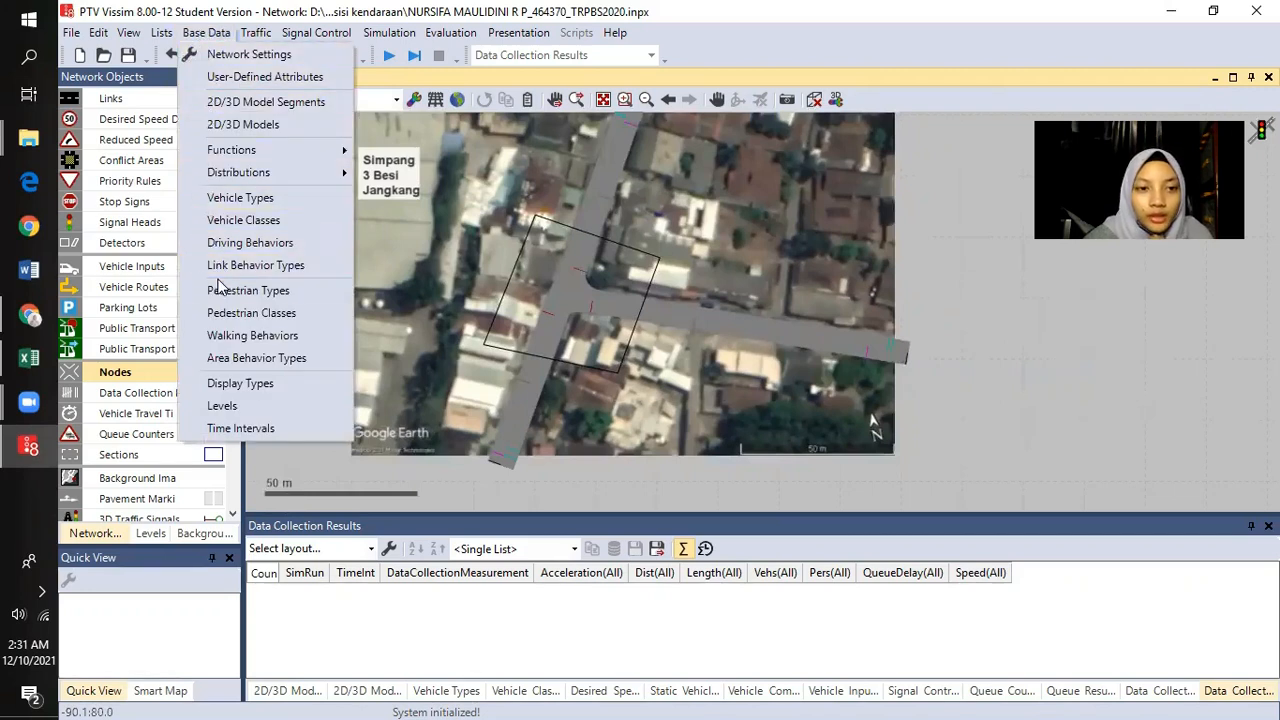
{"action": "left_click", "coordinate": [218, 243]}
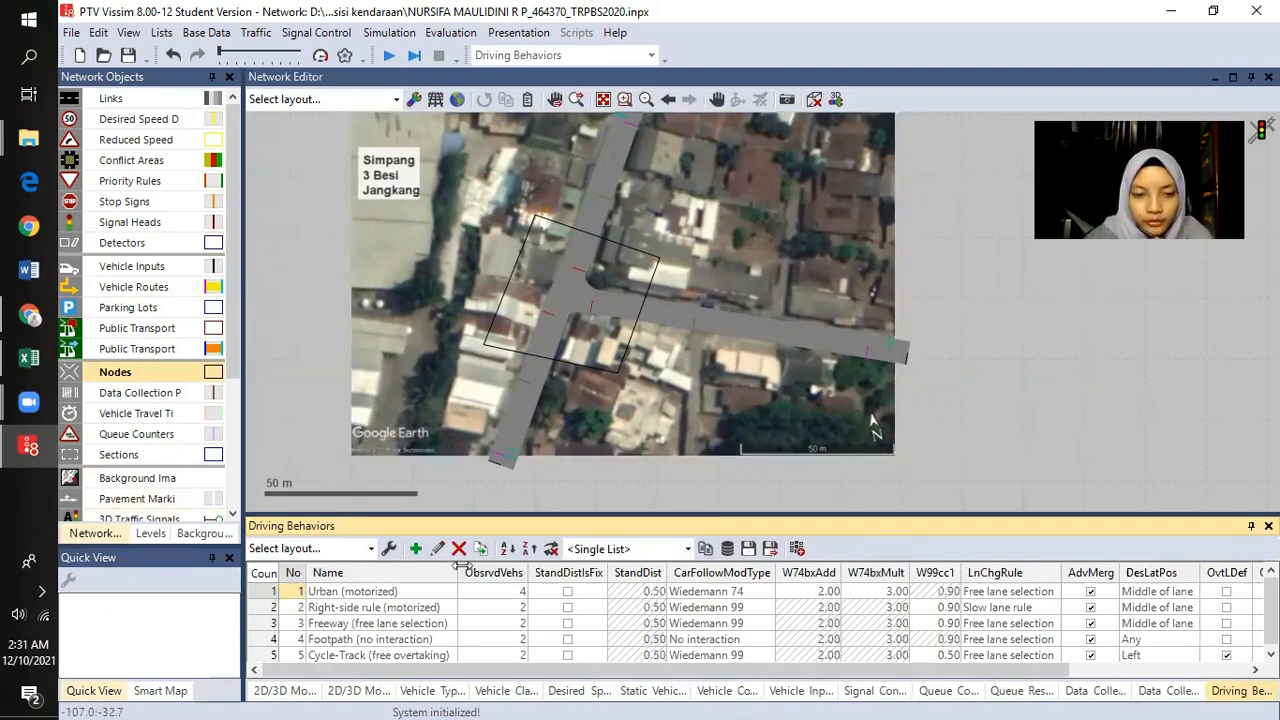
{"action": "left_click", "coordinate": [339, 593]}
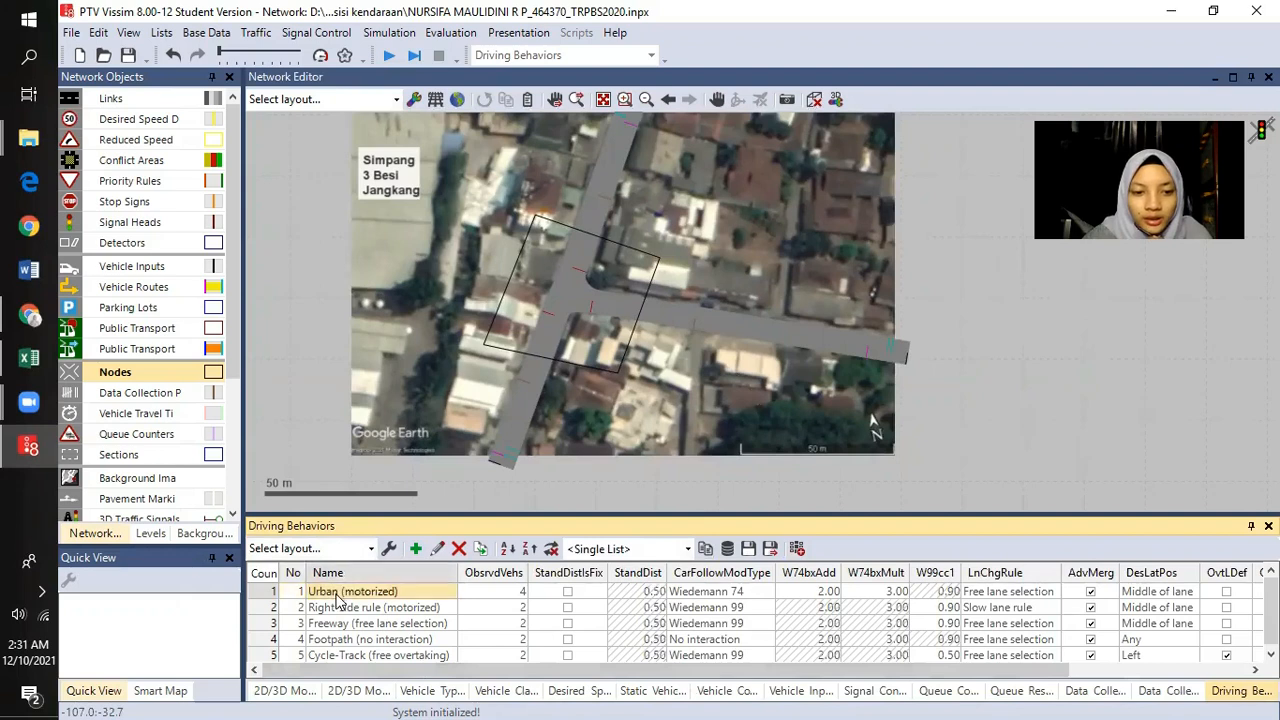
{"action": "left_click", "coordinate": [345, 593]}
{"action": "left_click", "coordinate": [421, 596]}
{"action": "left_click", "coordinate": [408, 609]}
{"action": "left_click", "coordinate": [395, 597]}
{"action": "right_click", "coordinate": [392, 598]}
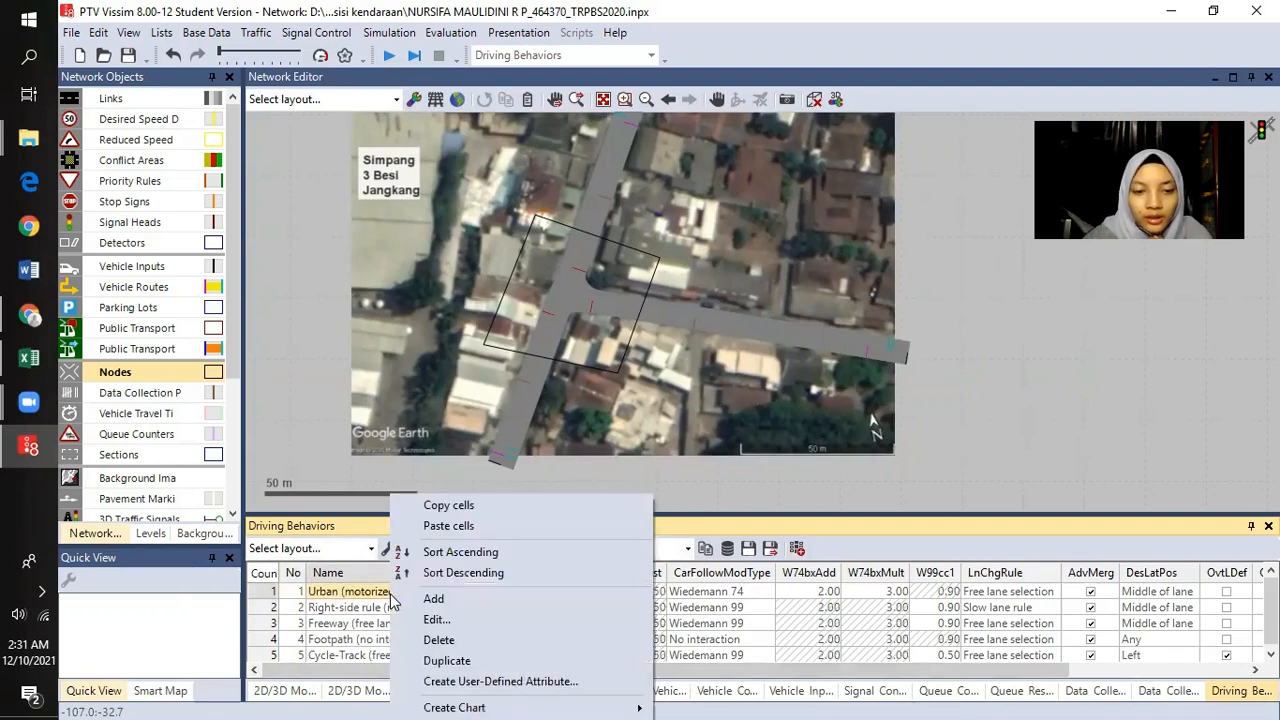
{"action": "left_click", "coordinate": [458, 628]}
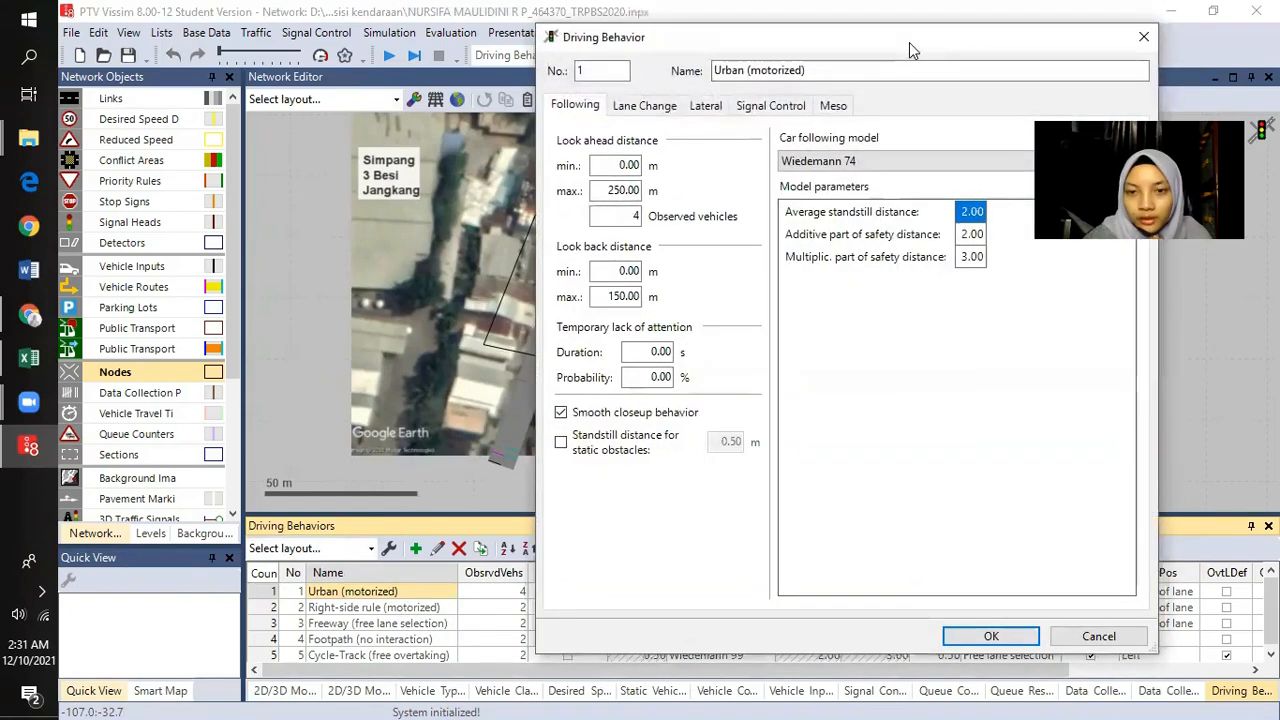
{"action": "left_click_drag", "start_coordinate": [909, 42], "coordinate": [731, 59]}
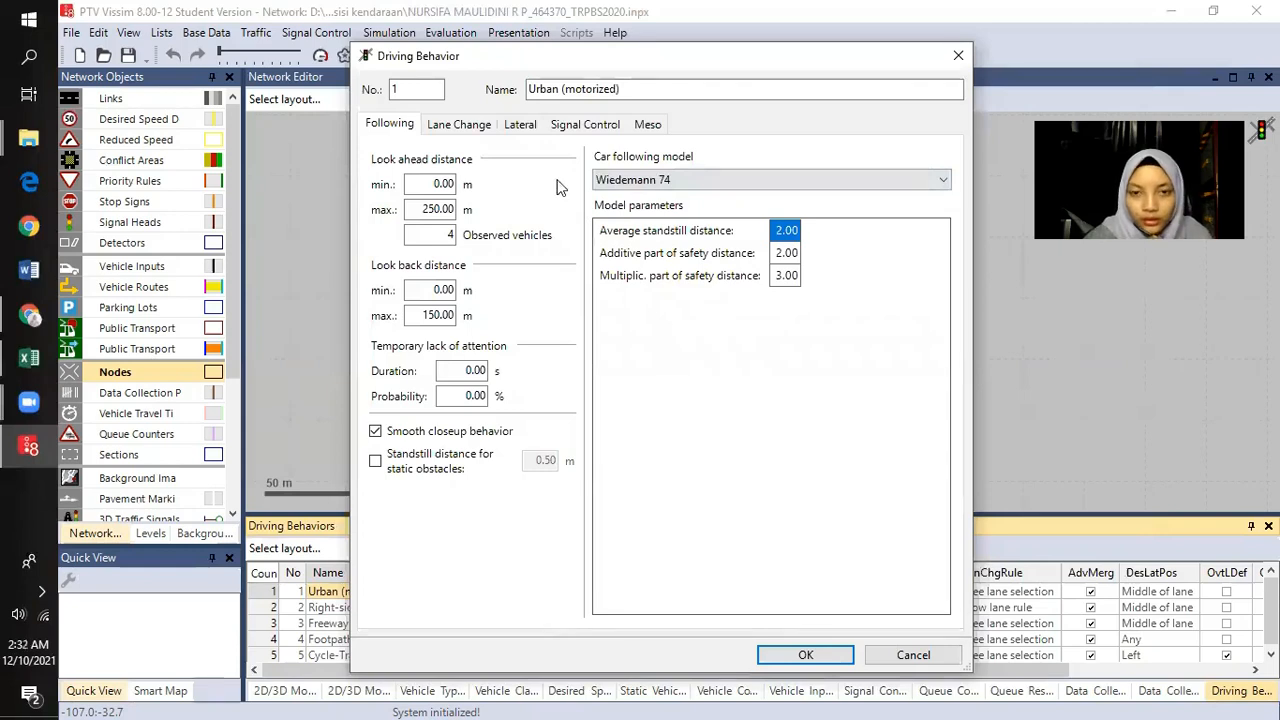
- Select the Wiedemann 74 car following model and set its average standstill distance, additive part and multiplicative part of safety distance to 1 each
{"action": "left_click", "coordinate": [680, 178]}
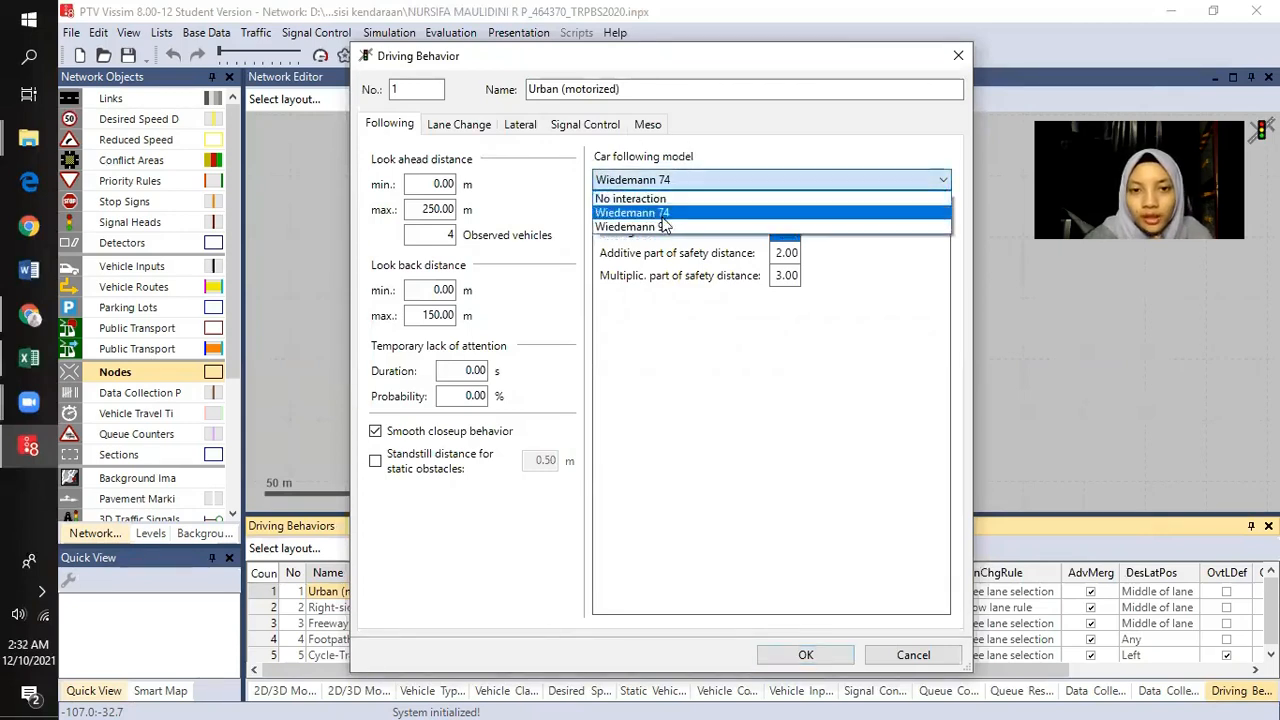
{"action": "left_click", "coordinate": [661, 214]}
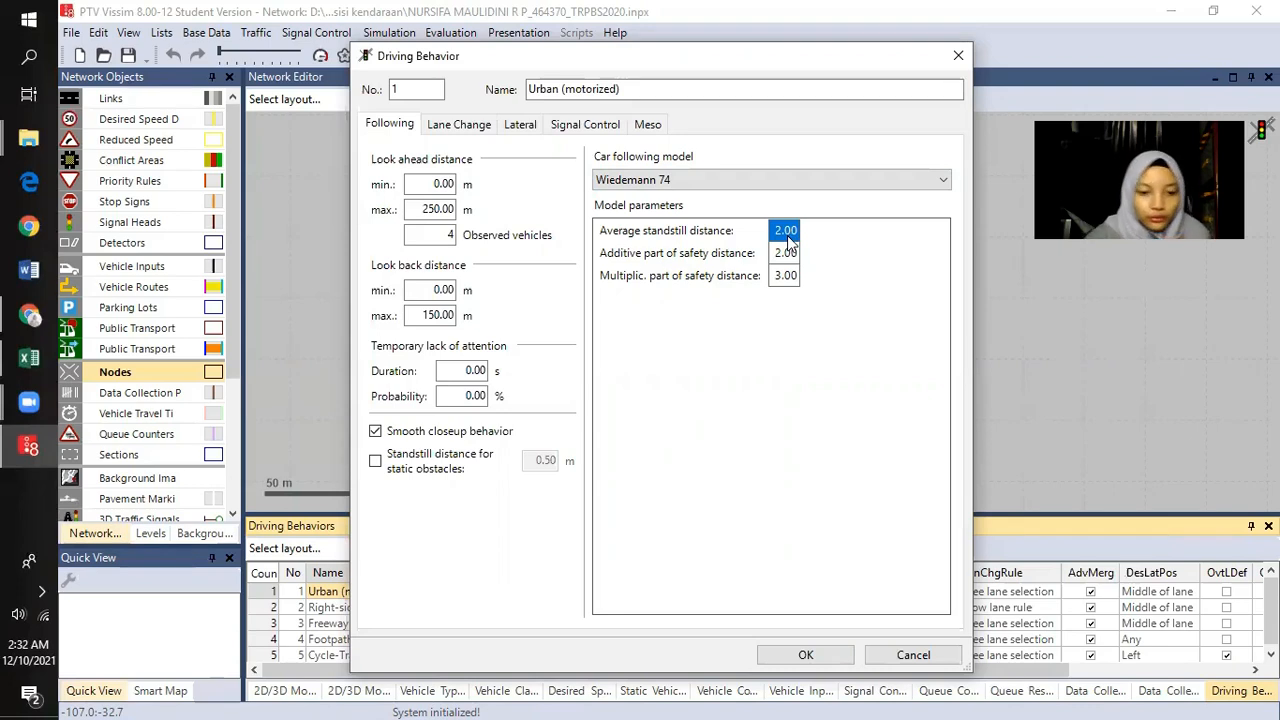
{"action": "left_click", "coordinate": [783, 232]}
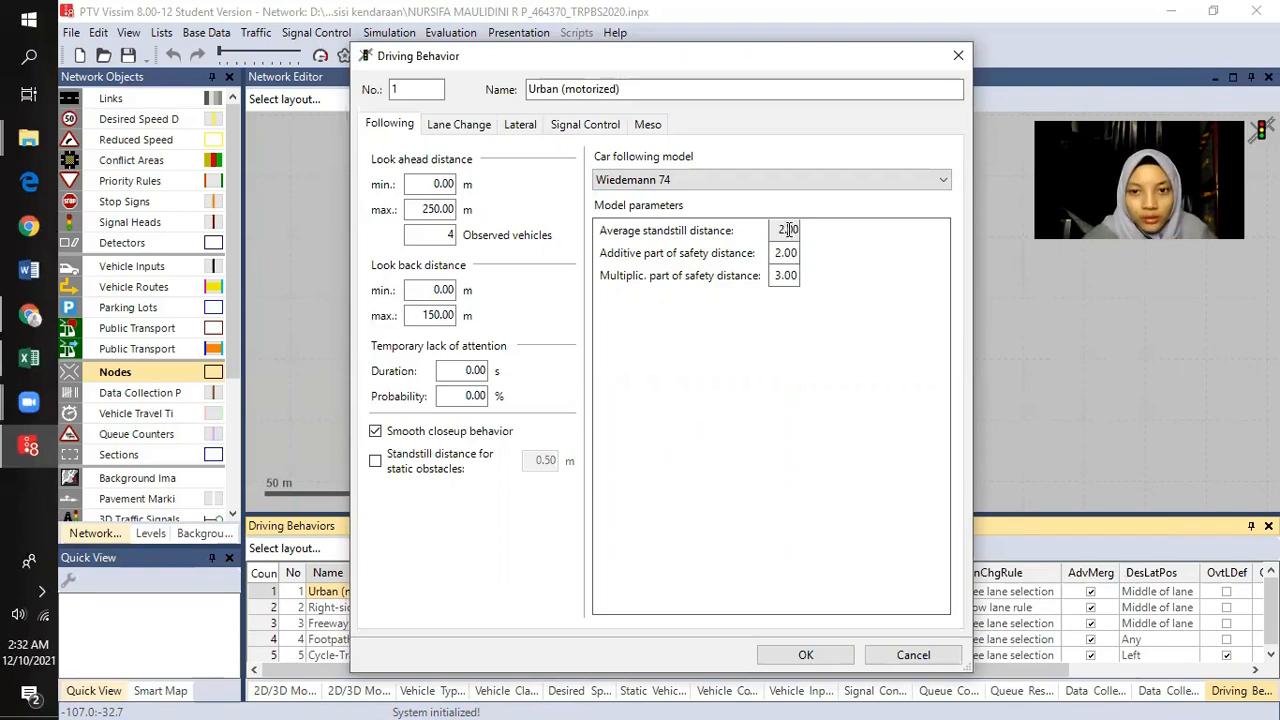
{"action": "type", "text": "1"}
{"action": "left_click", "coordinate": [788, 254]}
{"action": "type", "text": "1"}
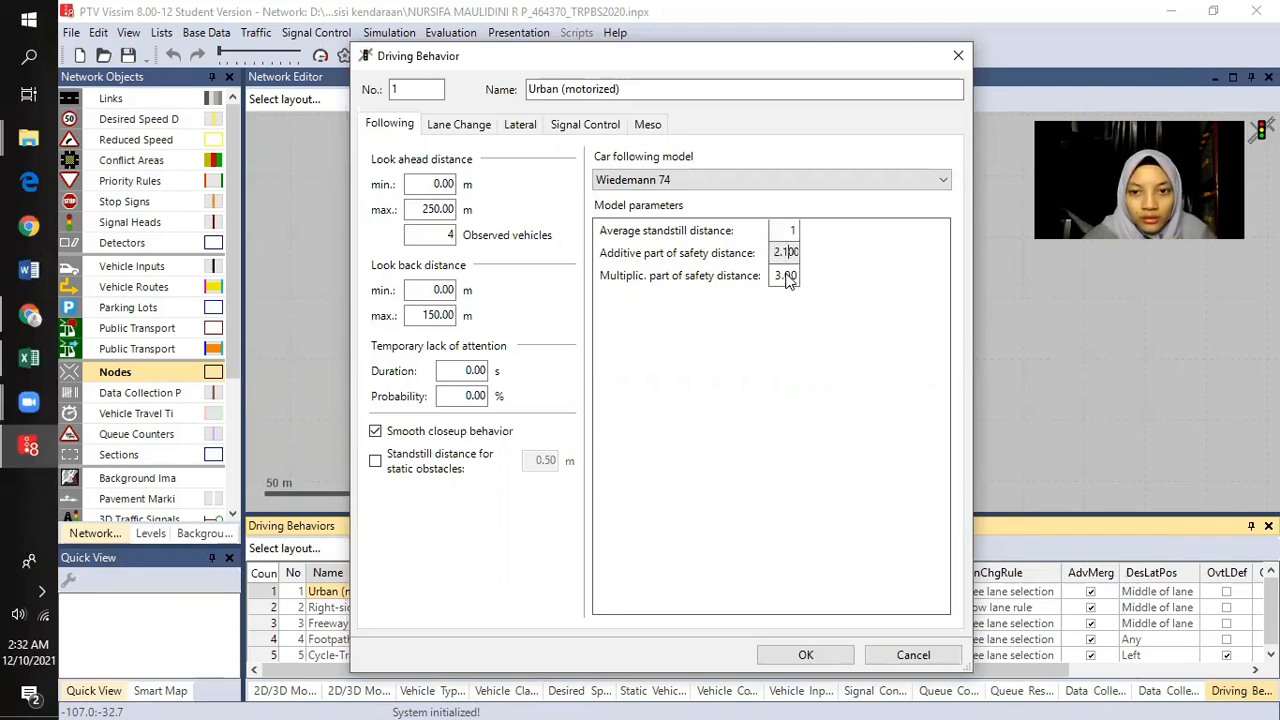
{"action": "left_click", "coordinate": [784, 276]}
{"action": "type", "text": "1"}
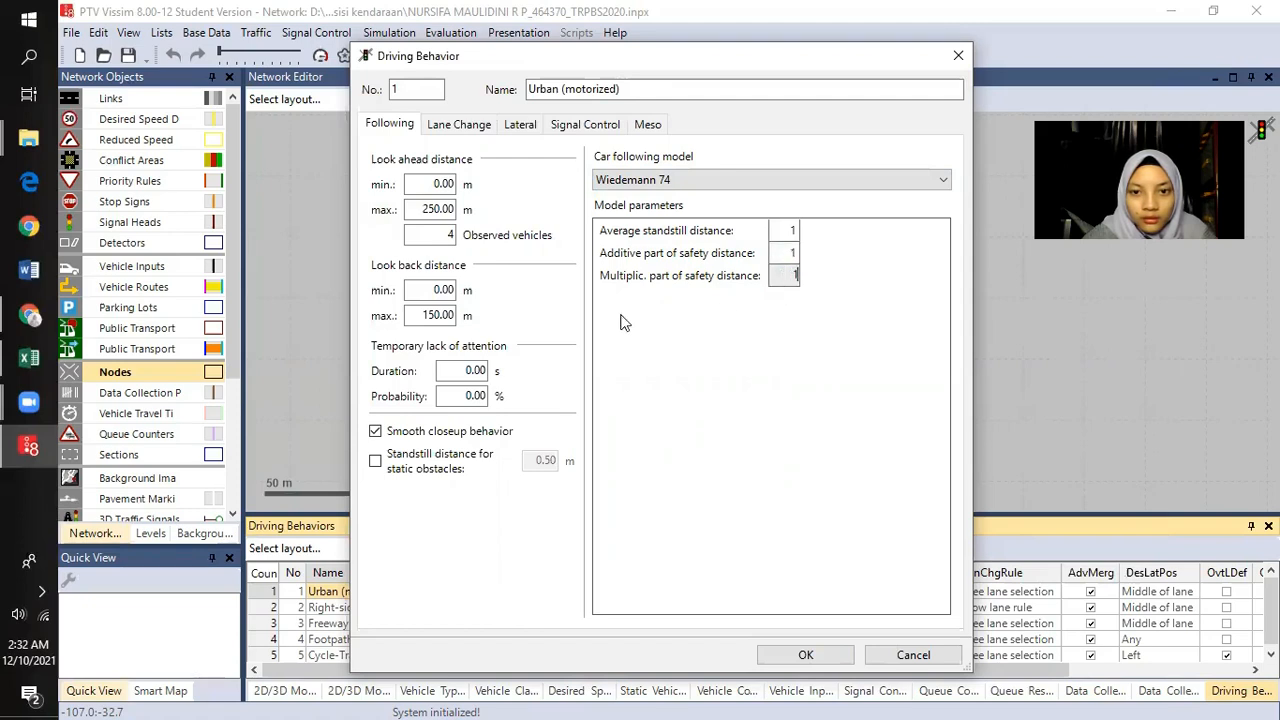
{"action": "left_click", "coordinate": [432, 234]}
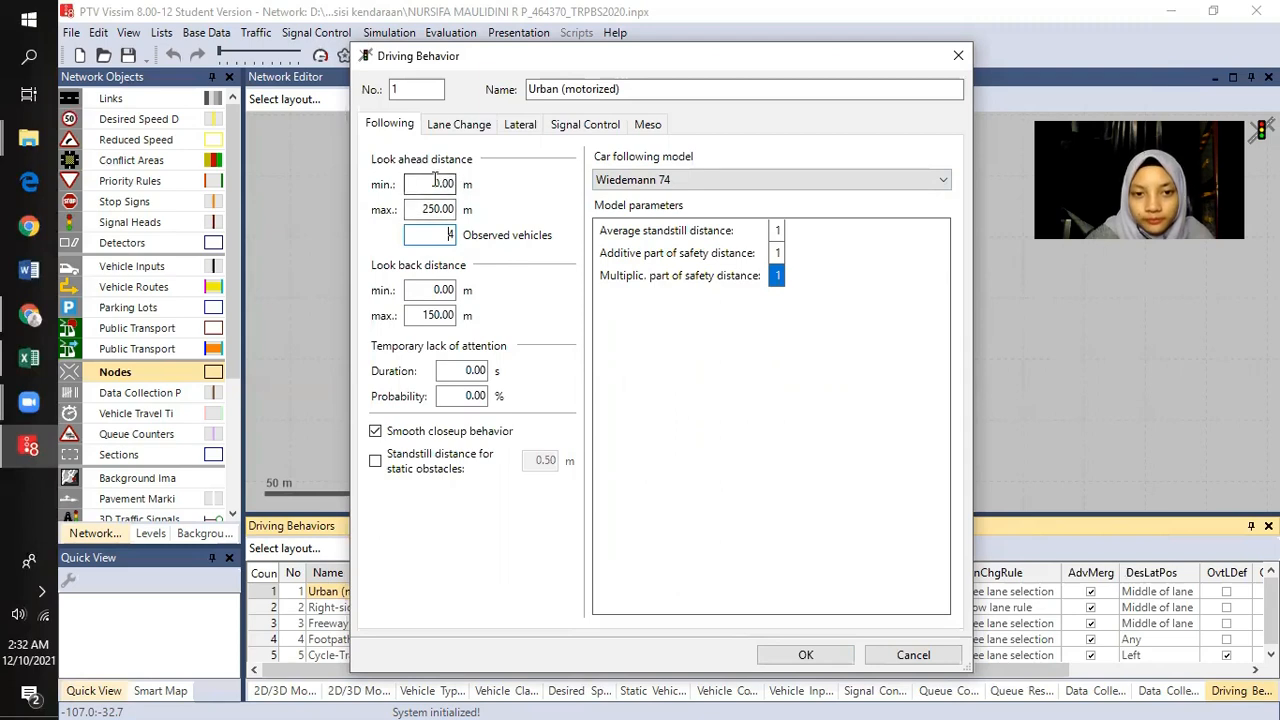
- Set the lateral desired position at free flow to Any and allow overtaking on the same lane on both left and right
{"action": "left_click", "coordinate": [520, 131]}
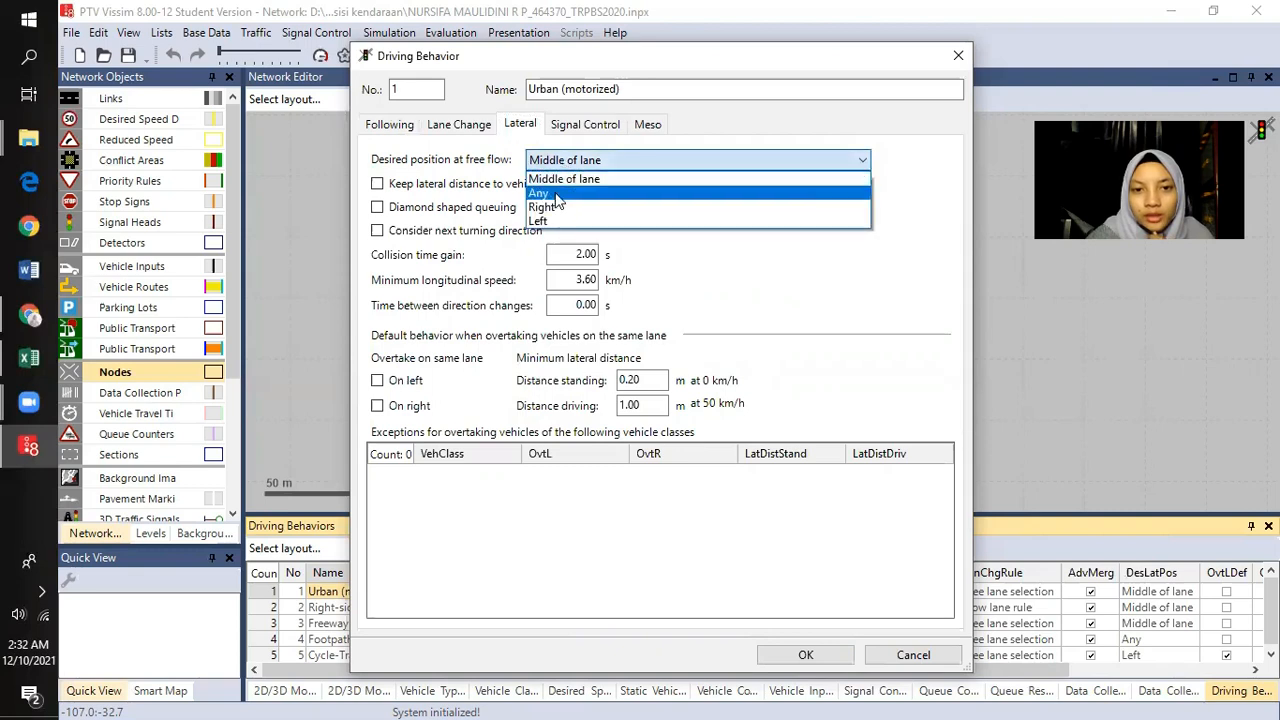
{"action": "left_click", "coordinate": [558, 193]}
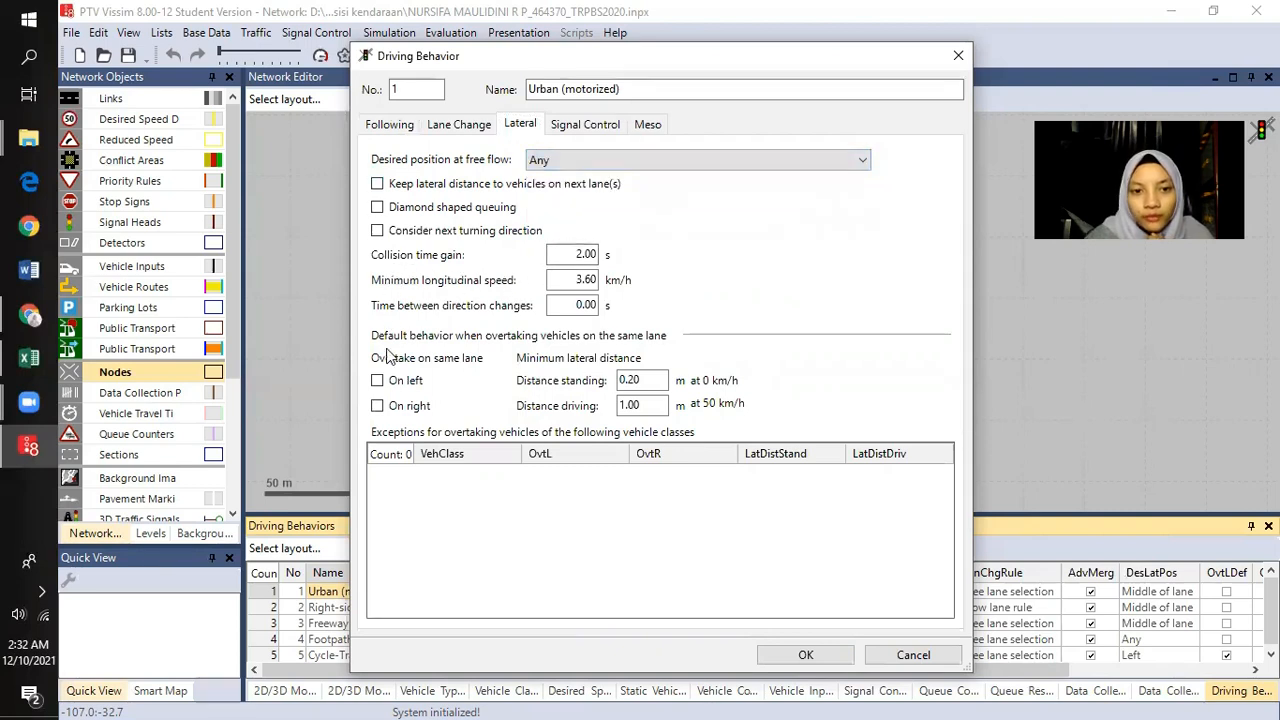
{"action": "left_click", "coordinate": [377, 381]}
{"action": "left_click", "coordinate": [377, 406]}
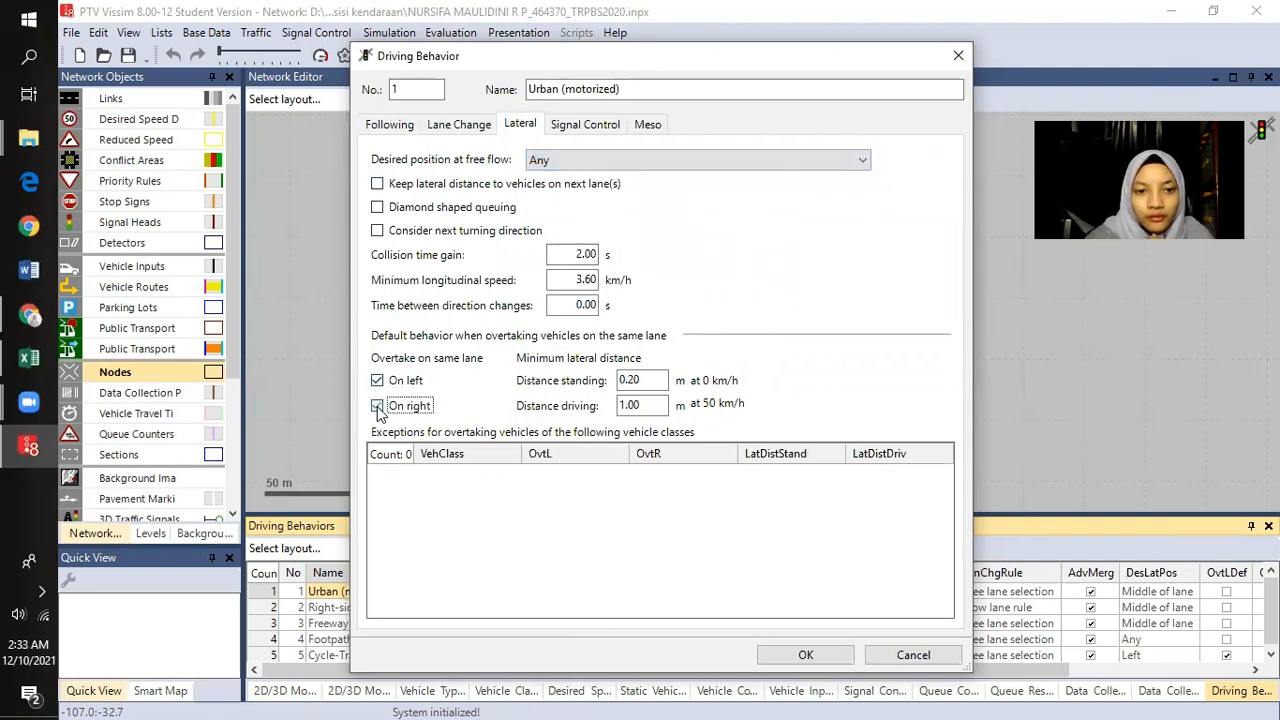
- Set the minimum lateral distance for same-lane overtaking to 0.1 m standing and 0.8 m driving, and save the Urban (motorized) behavior
{"action": "double_click", "coordinate": [635, 380]}
{"action": "type", "text": "0."}
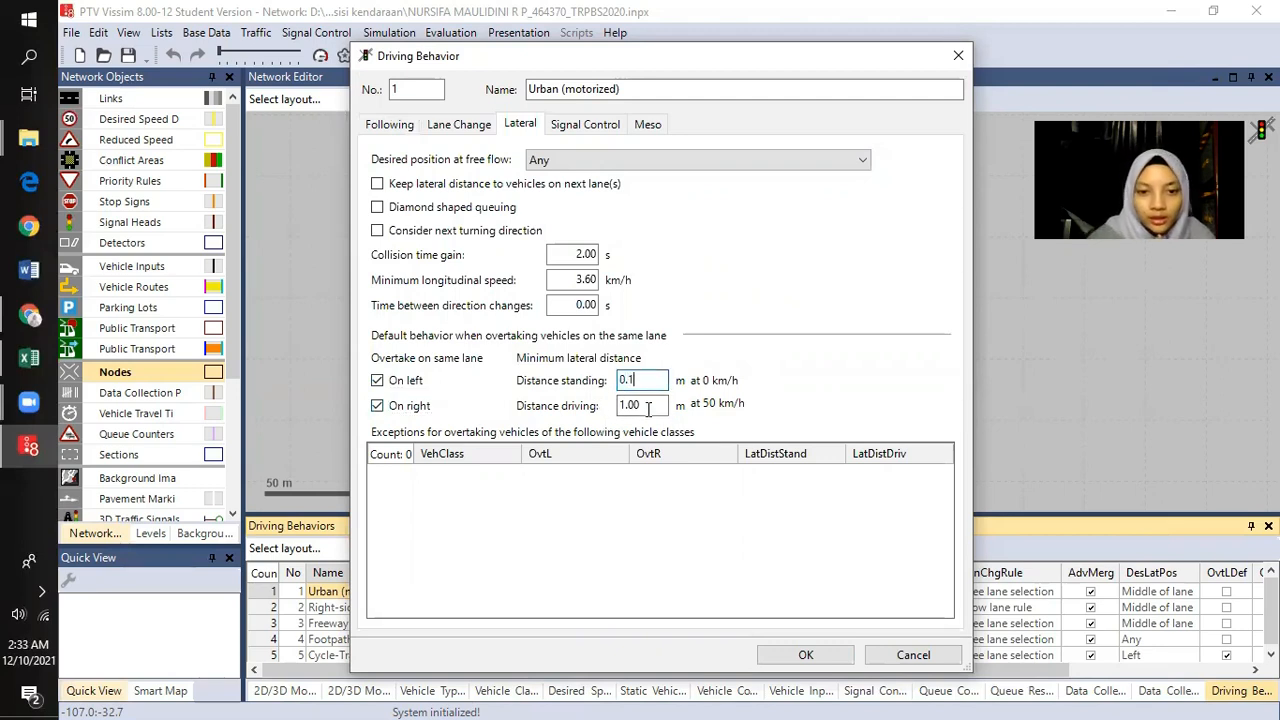
{"action": "double_click", "coordinate": [632, 405]}
{"action": "type", "text": "0."}
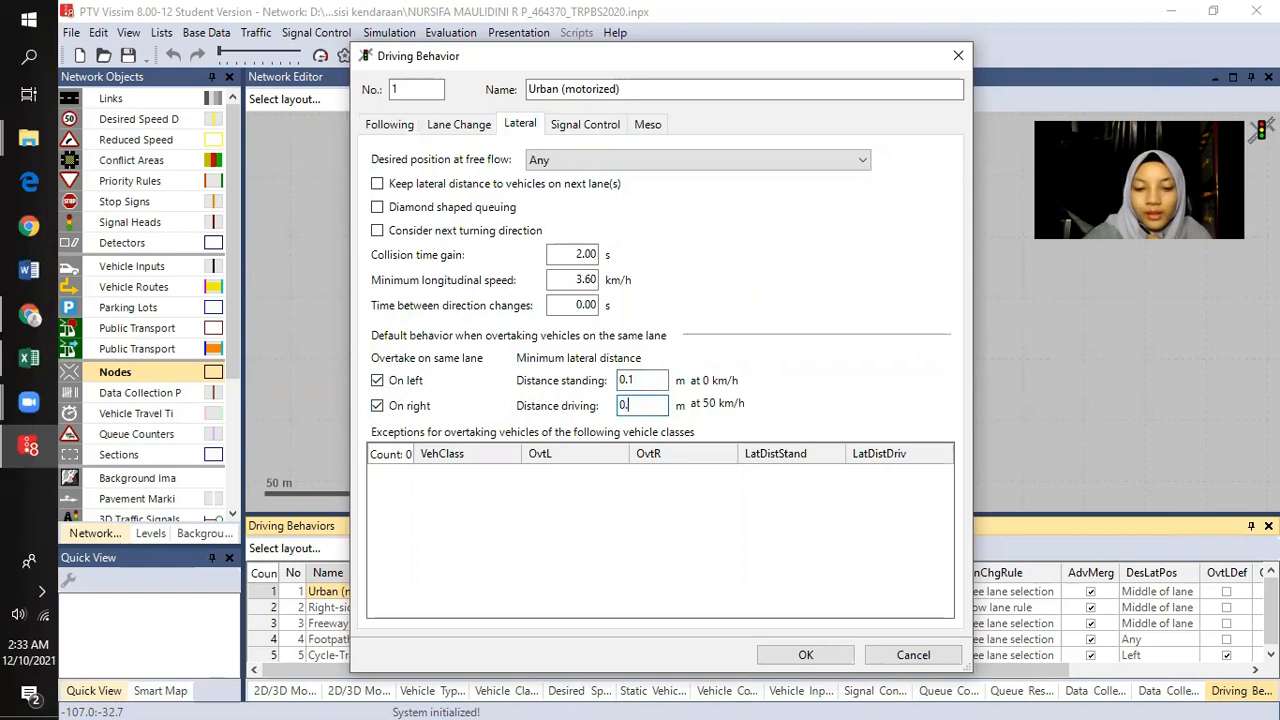
{"action": "type", "text": "8"}
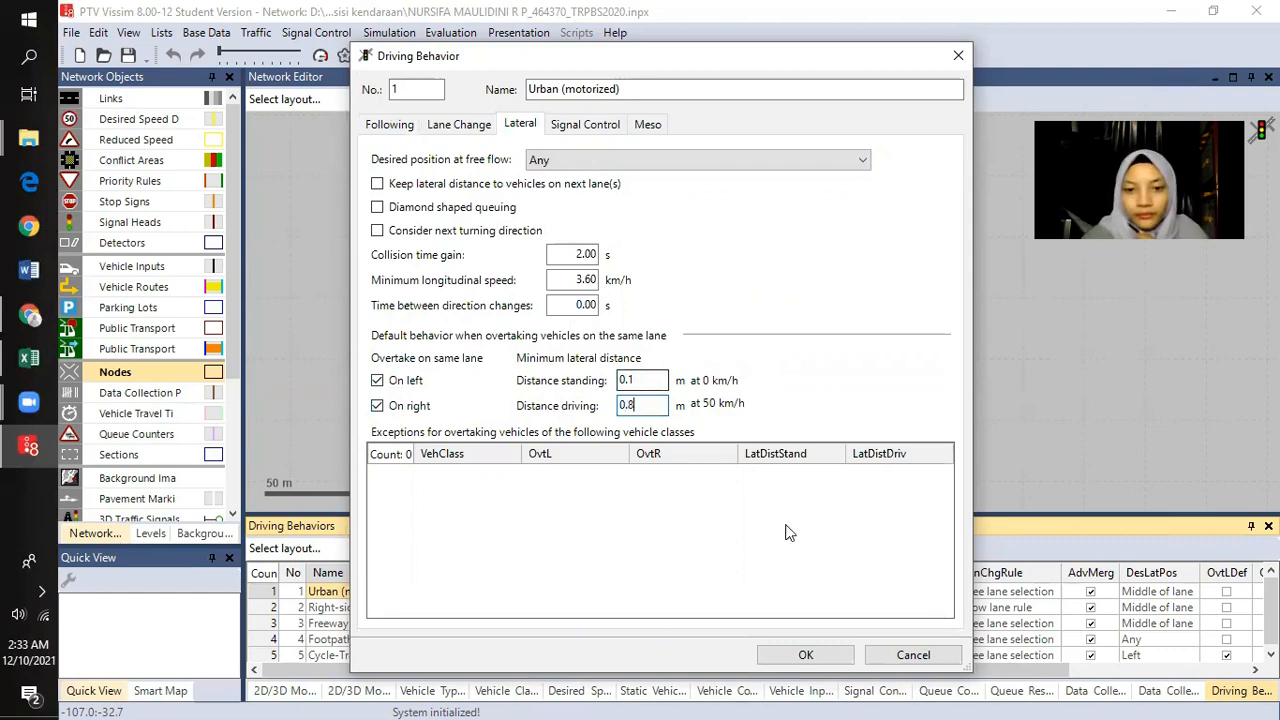
{"action": "left_click", "coordinate": [806, 655]}
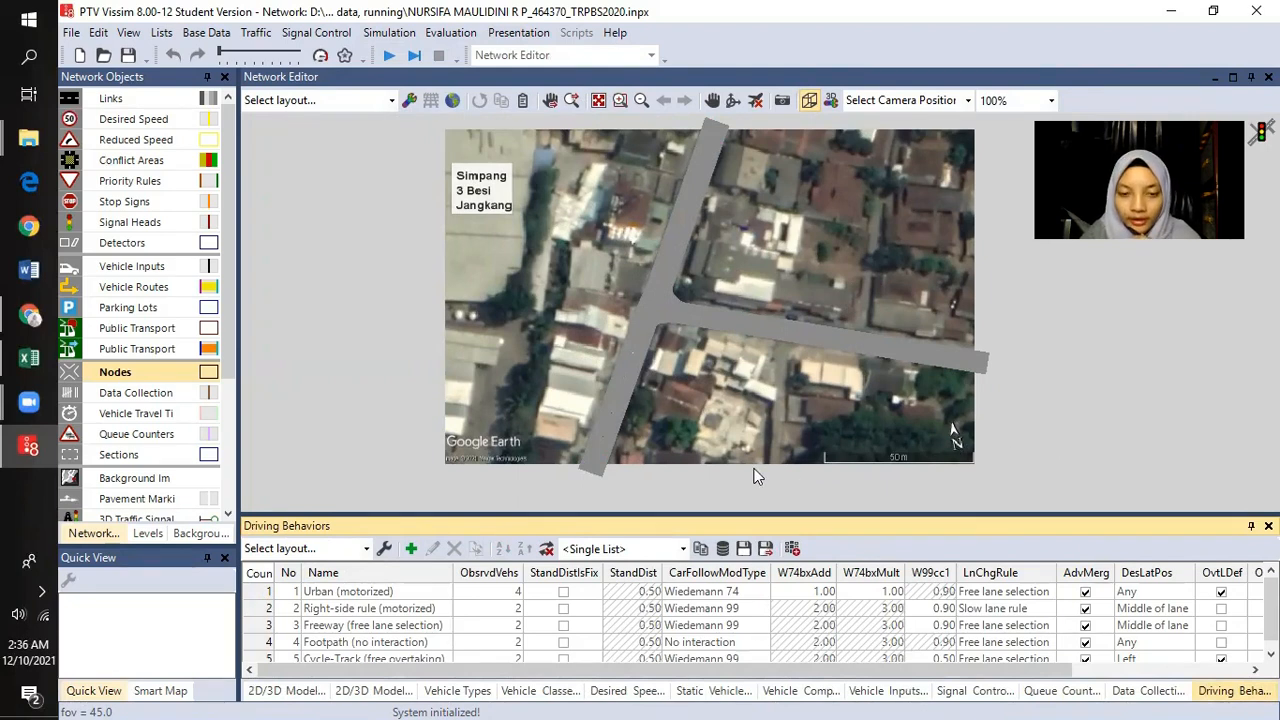
- Open the list of data collection measurements and review the name and collection point assigned to the first measurement, S
{"action": "left_click_drag", "start_coordinate": [350, 311], "coordinate": [331, 367]}
{"action": "left_click_drag", "start_coordinate": [1052, 411], "coordinate": [1025, 367]}
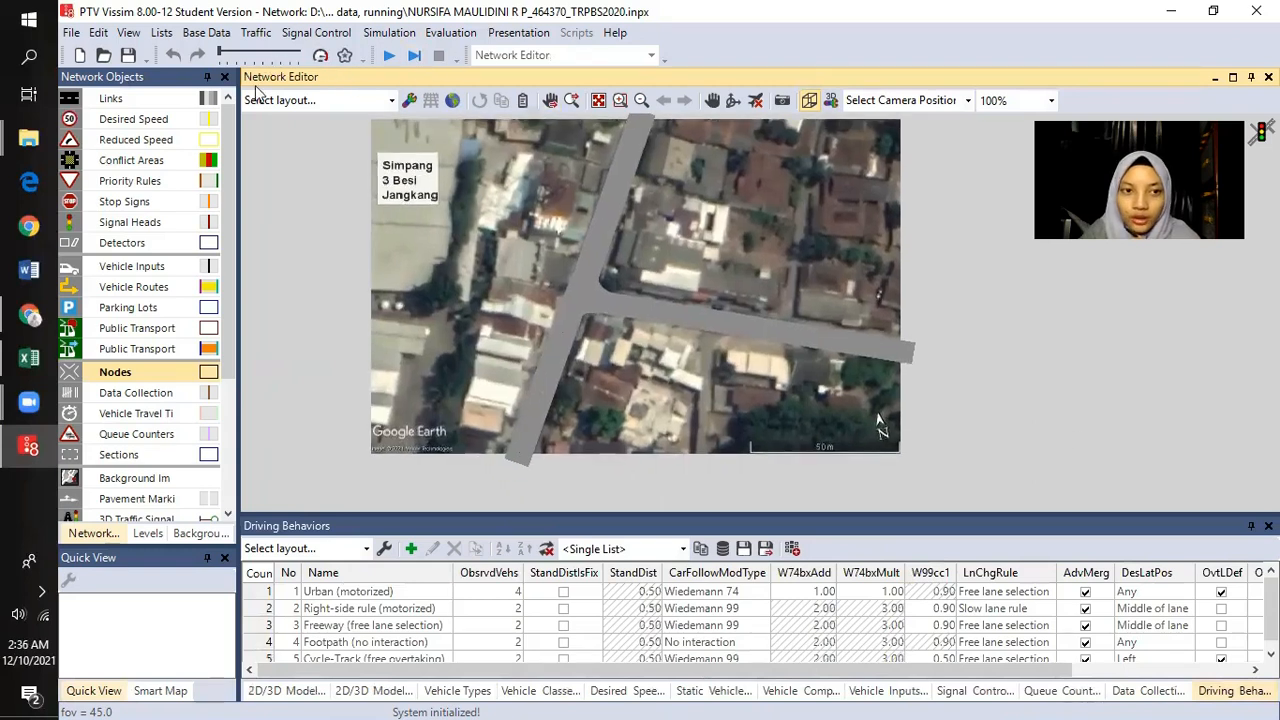
{"action": "left_click", "coordinate": [161, 33]}
{"action": "mouse_move", "coordinate": [195, 243]}
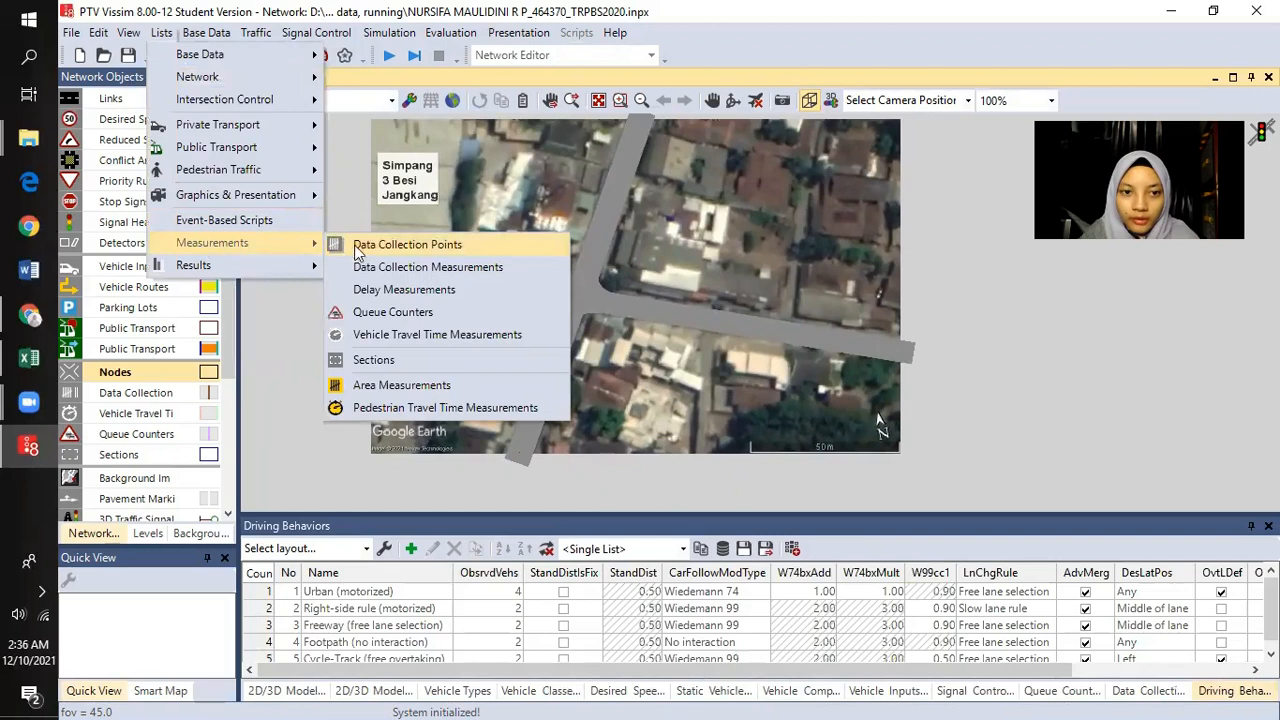
{"action": "left_click", "coordinate": [432, 270]}
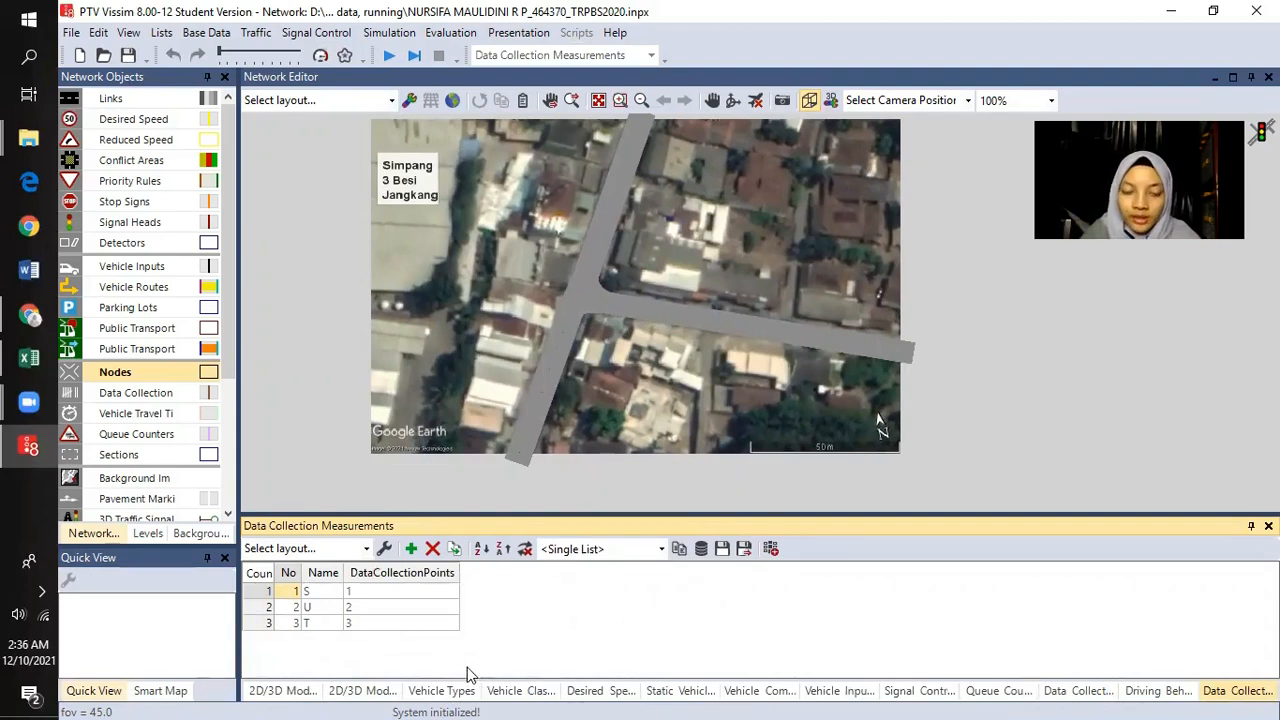
{"action": "left_click", "coordinate": [316, 592]}
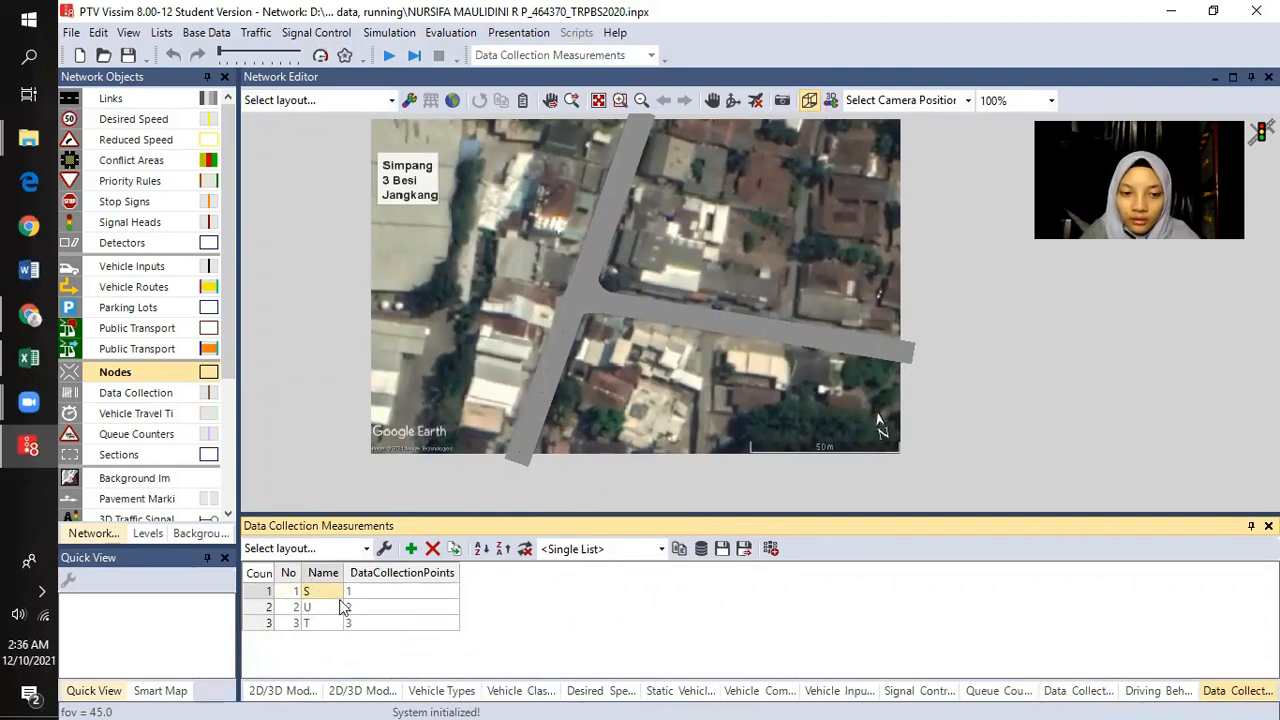
{"action": "left_click", "coordinate": [376, 593]}
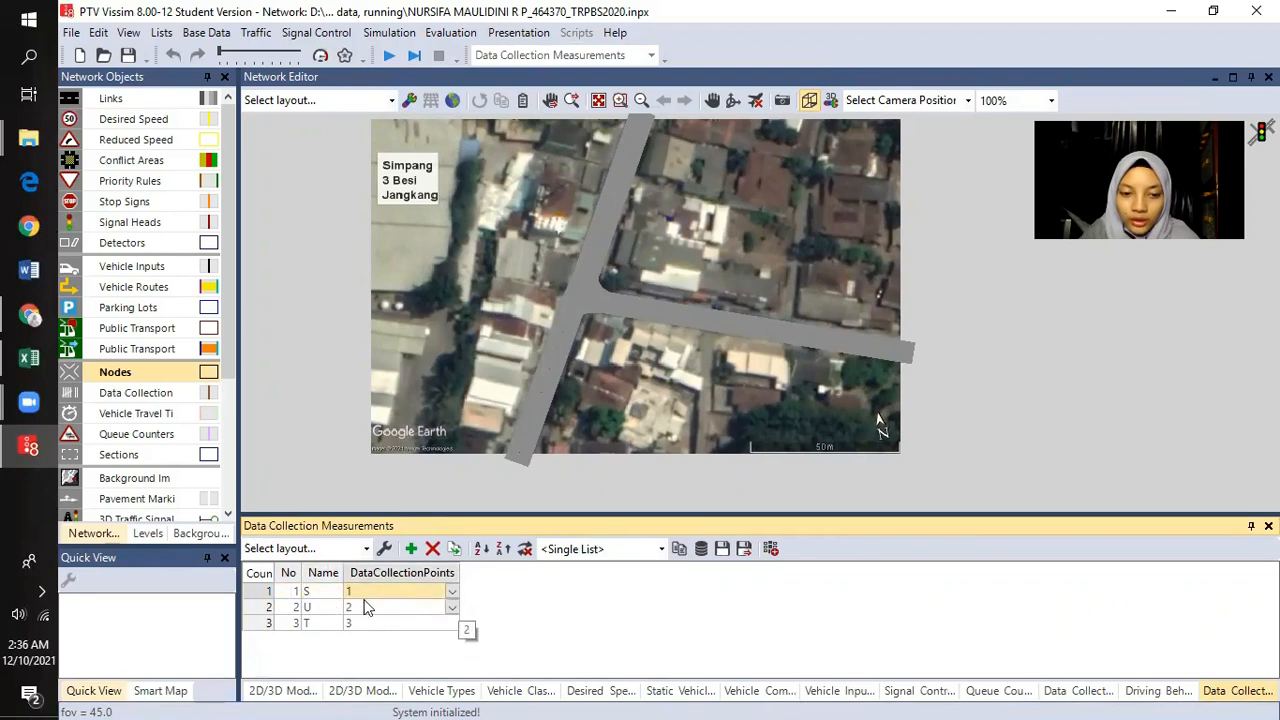
{"action": "left_click", "coordinate": [323, 595]}
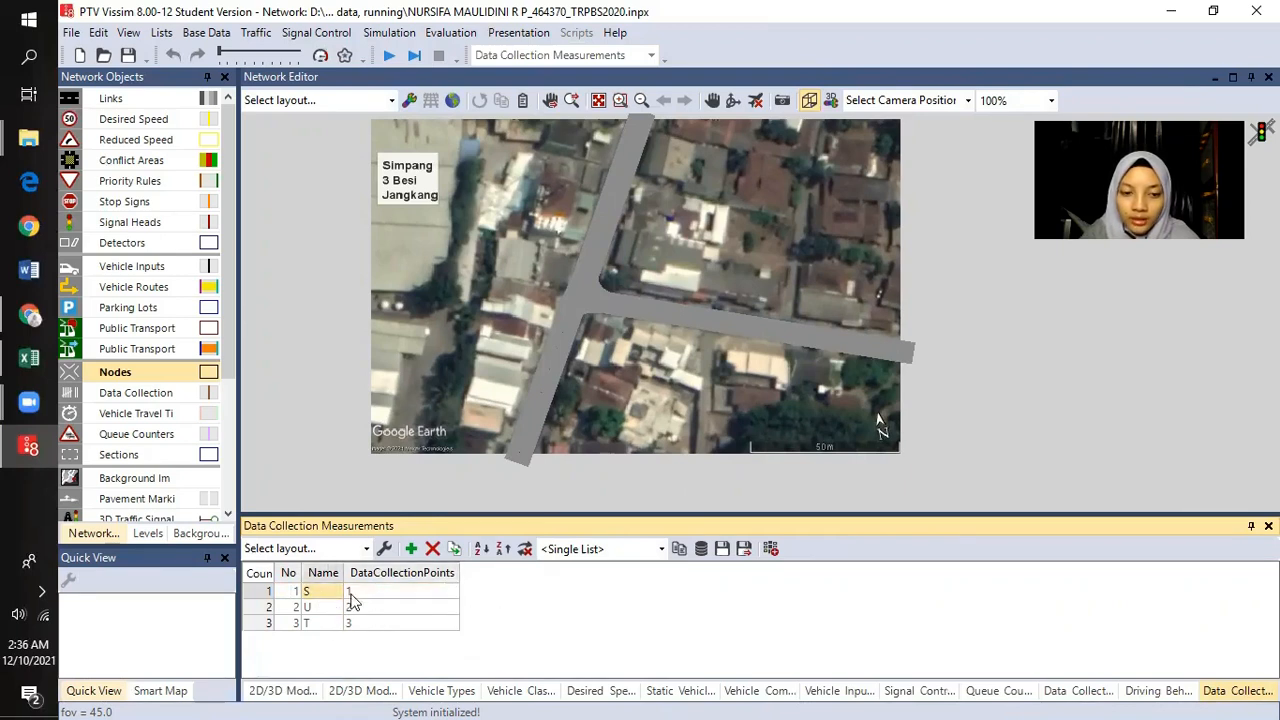
{"action": "left_click", "coordinate": [450, 597]}
{"action": "left_click", "coordinate": [450, 597]}
{"action": "left_click", "coordinate": [551, 600]}
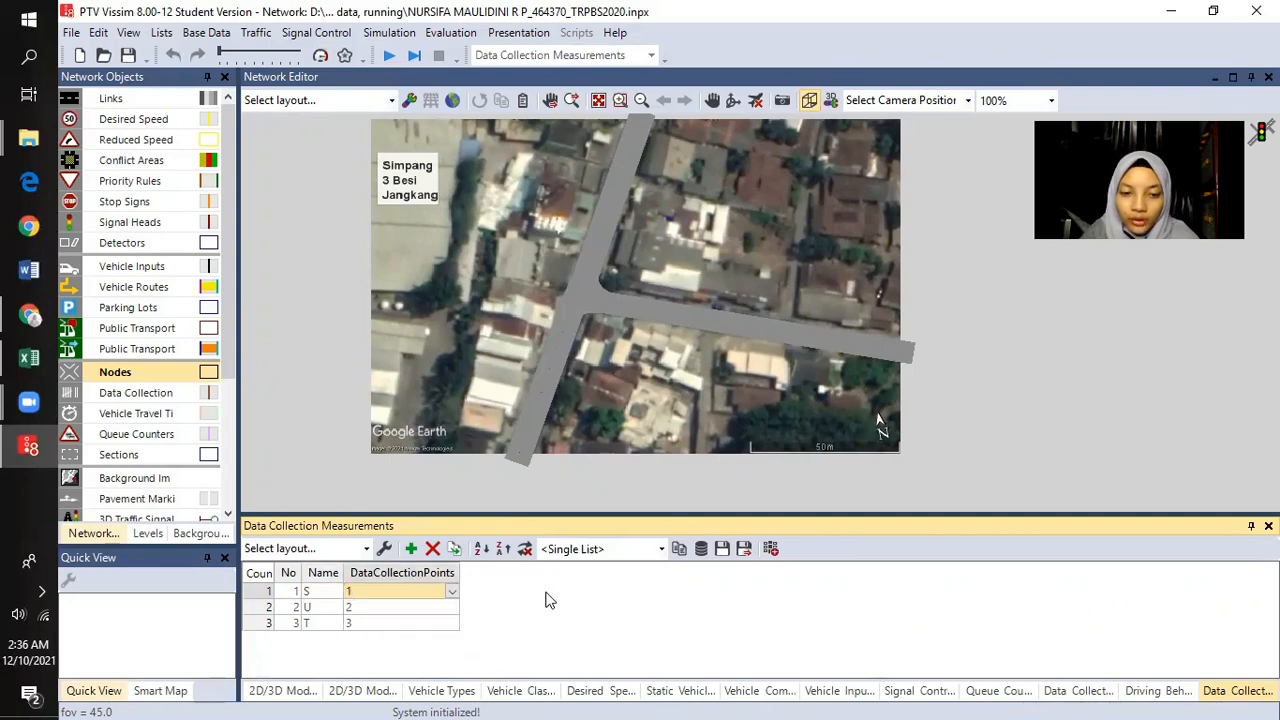
- Compare the lanes in the data collection points list with the point selected for measurement S
{"action": "left_click", "coordinate": [1048, 698]}
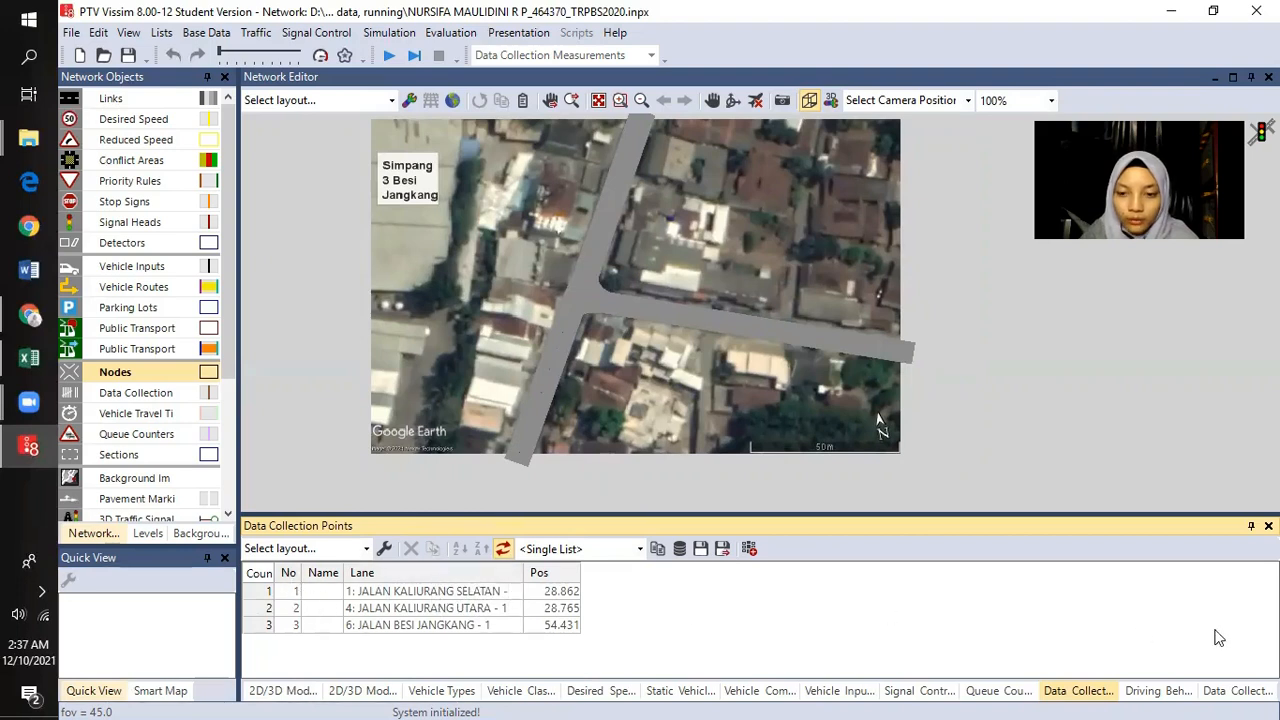
{"action": "left_click", "coordinate": [1214, 694]}
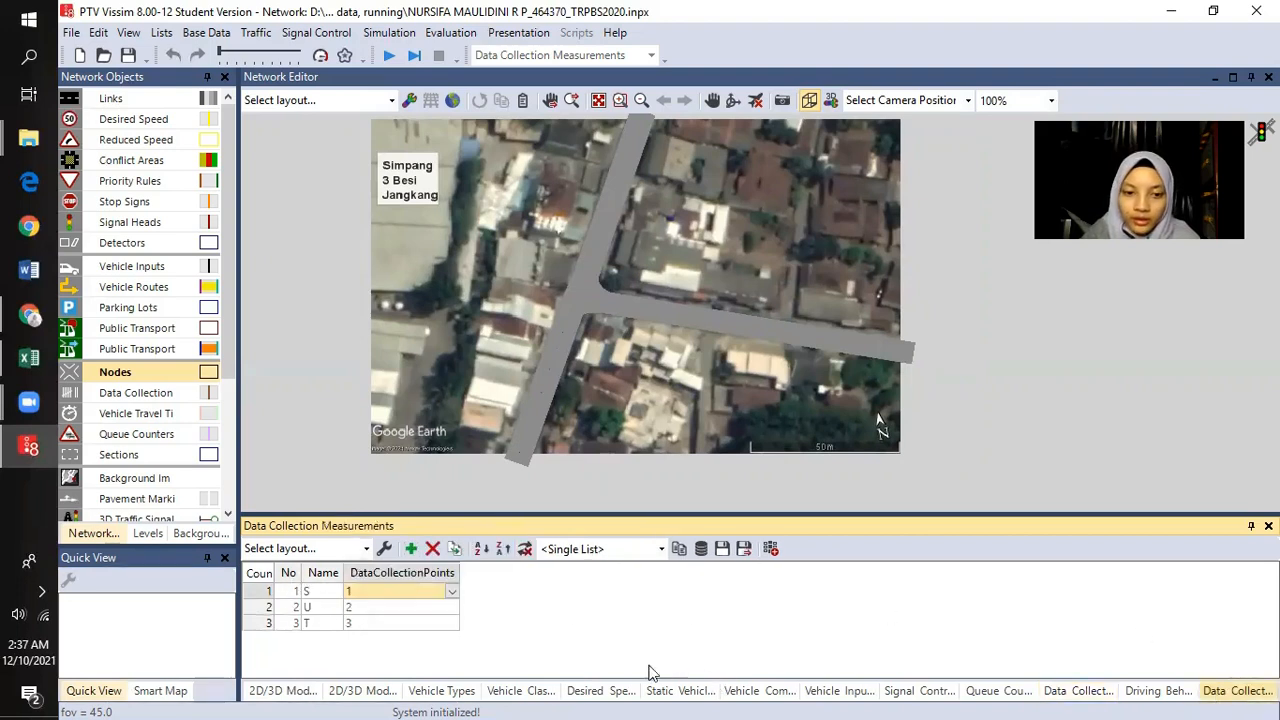
{"action": "left_click", "coordinate": [452, 592]}
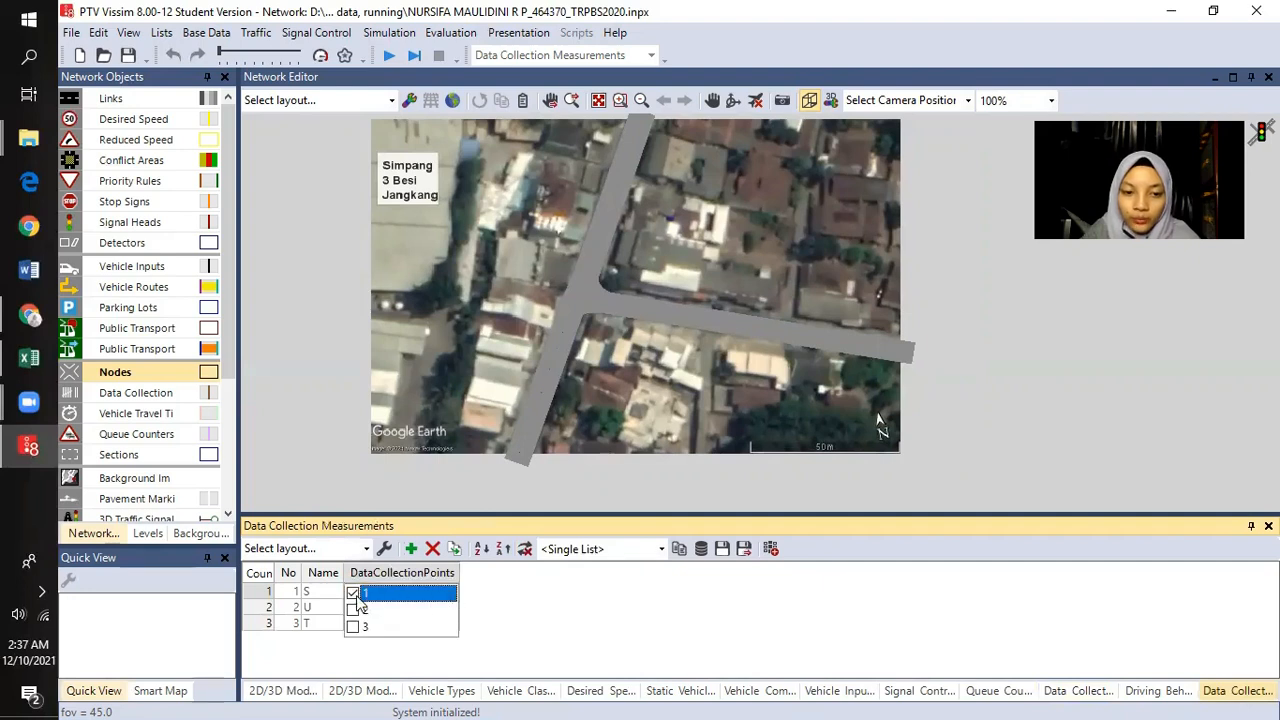
{"action": "left_click", "coordinate": [483, 599]}
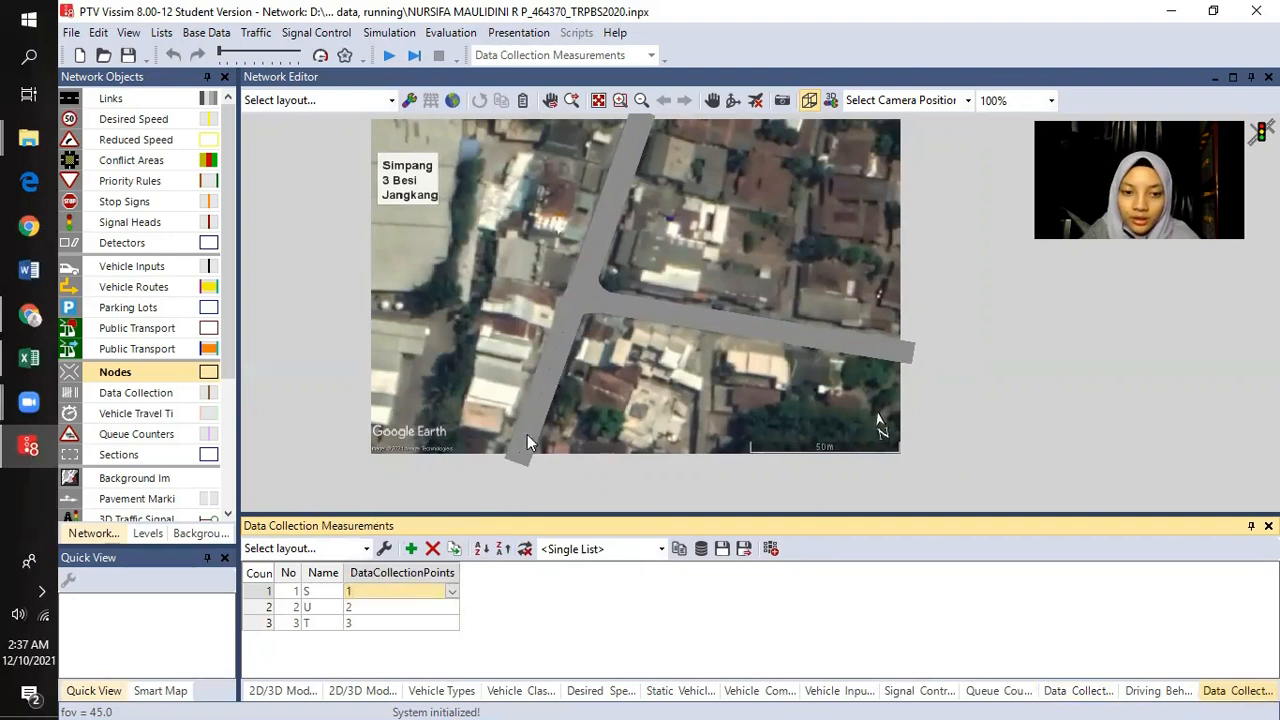
- Check the points assigned to measurements U and T against the data collection points list, and return to the driving behaviors list
{"action": "left_click", "coordinate": [314, 608]}
{"action": "left_click", "coordinate": [392, 607]}
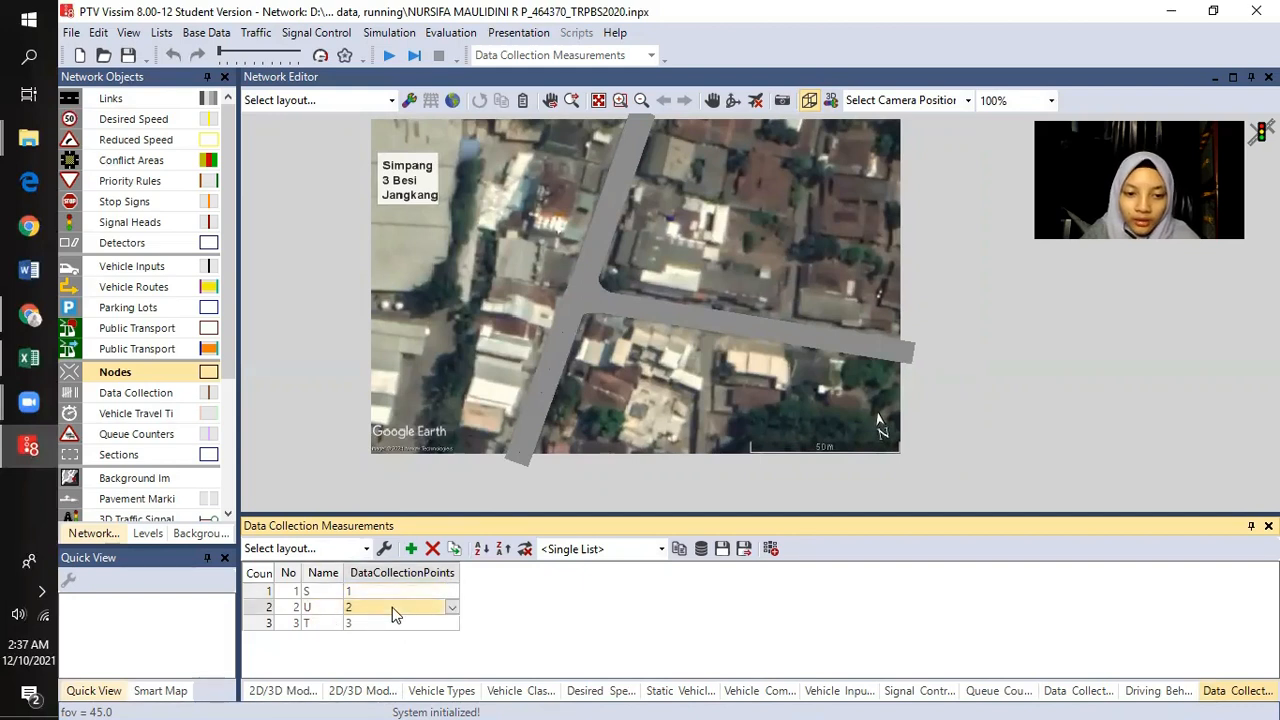
{"action": "left_click", "coordinate": [452, 609]}
{"action": "left_click", "coordinate": [484, 627]}
{"action": "left_click", "coordinate": [449, 621]}
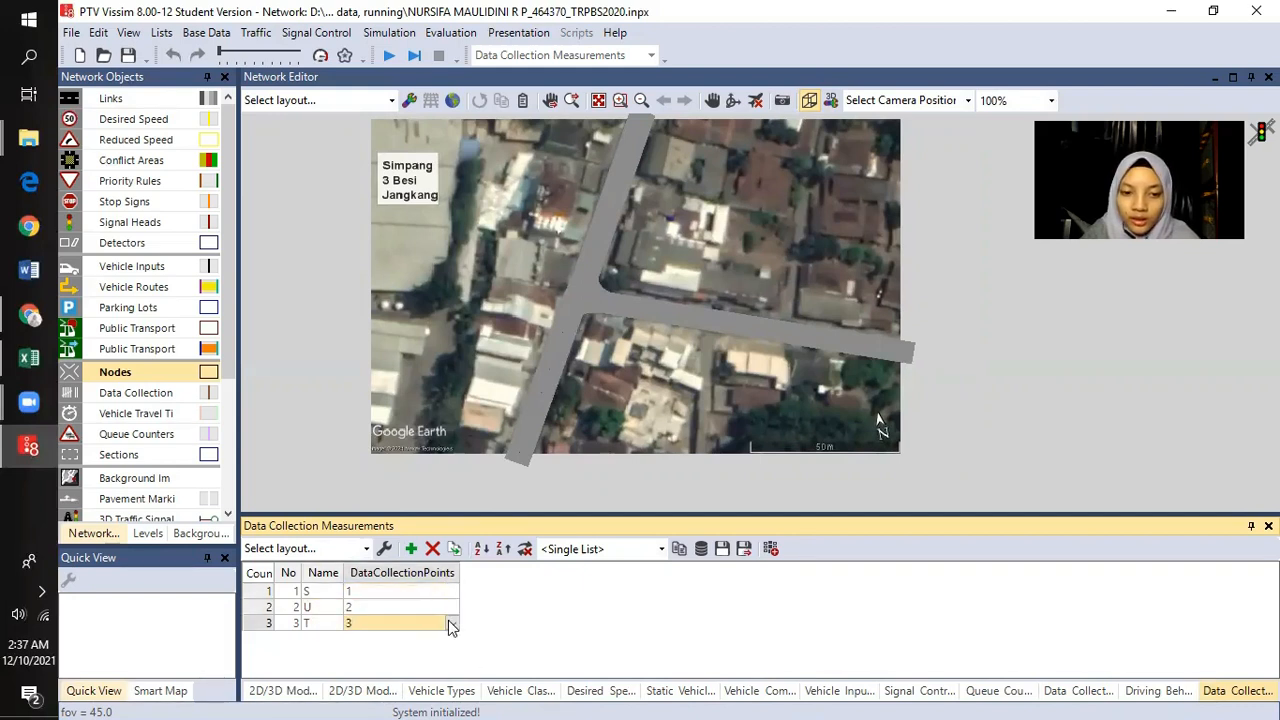
{"action": "left_click", "coordinate": [452, 624]}
{"action": "left_click", "coordinate": [575, 636]}
{"action": "left_click", "coordinate": [1085, 690]}
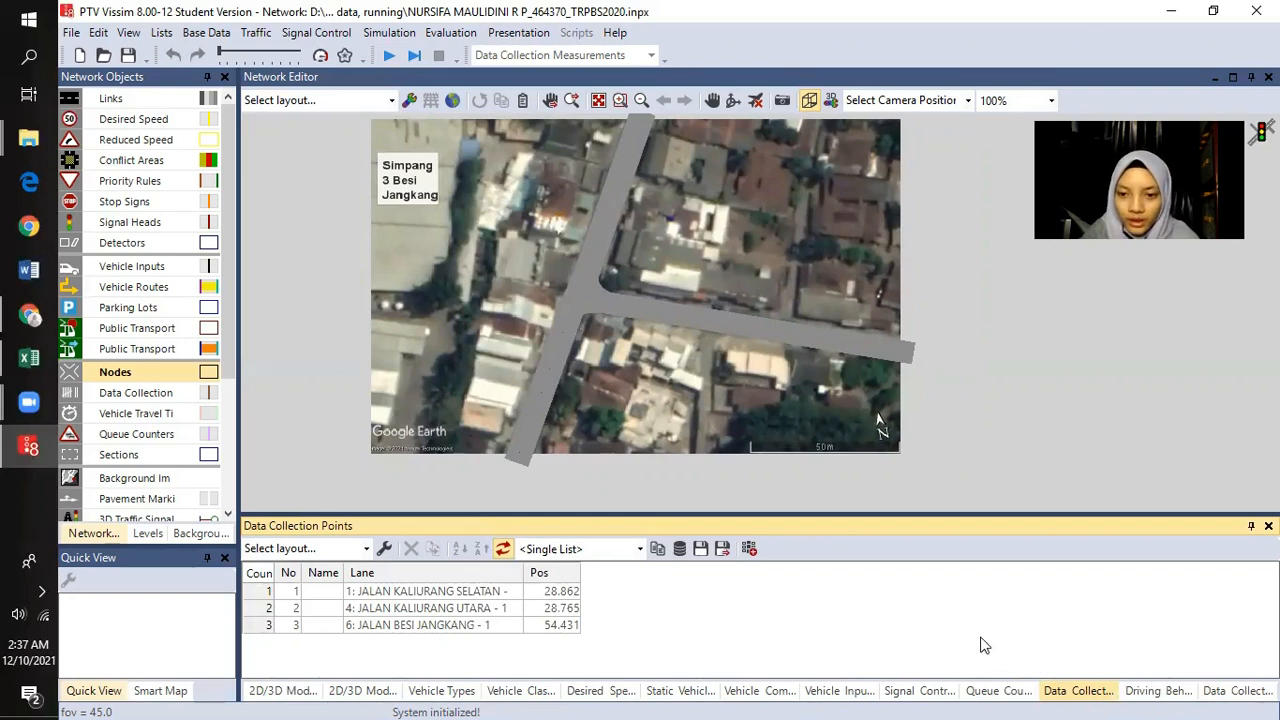
{"action": "left_click", "coordinate": [1217, 691]}
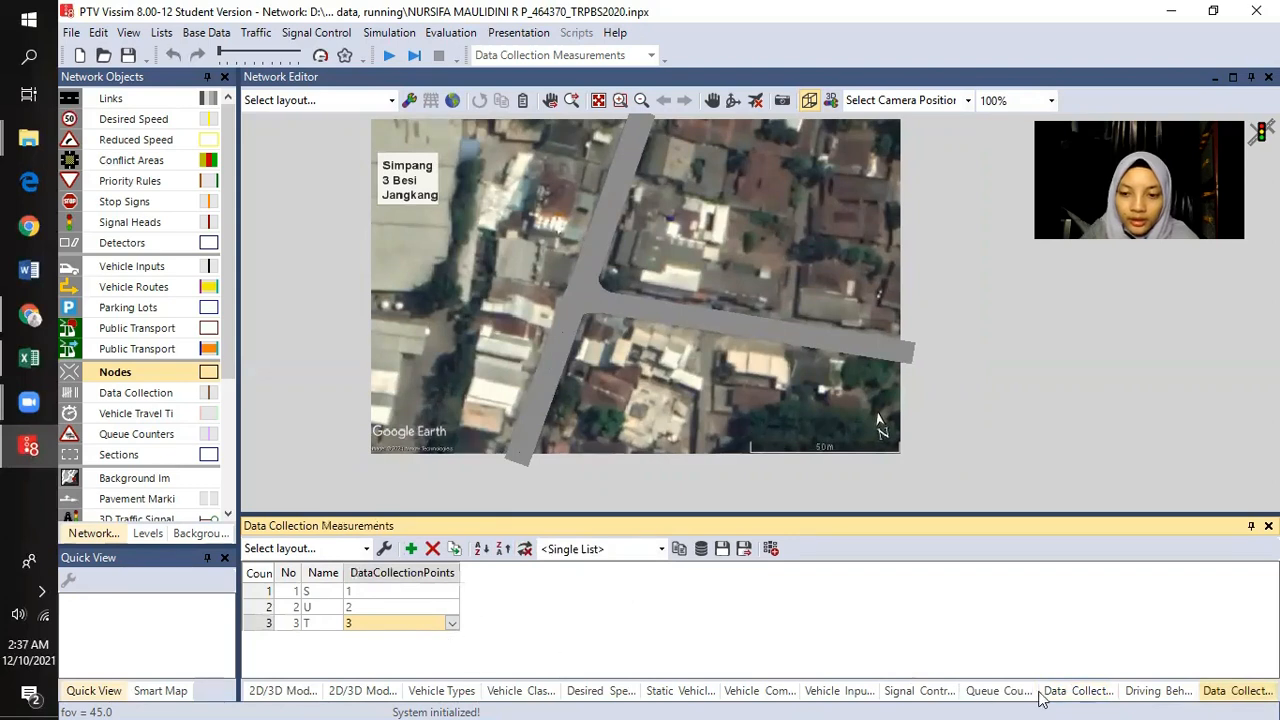
{"action": "left_click", "coordinate": [1158, 691]}
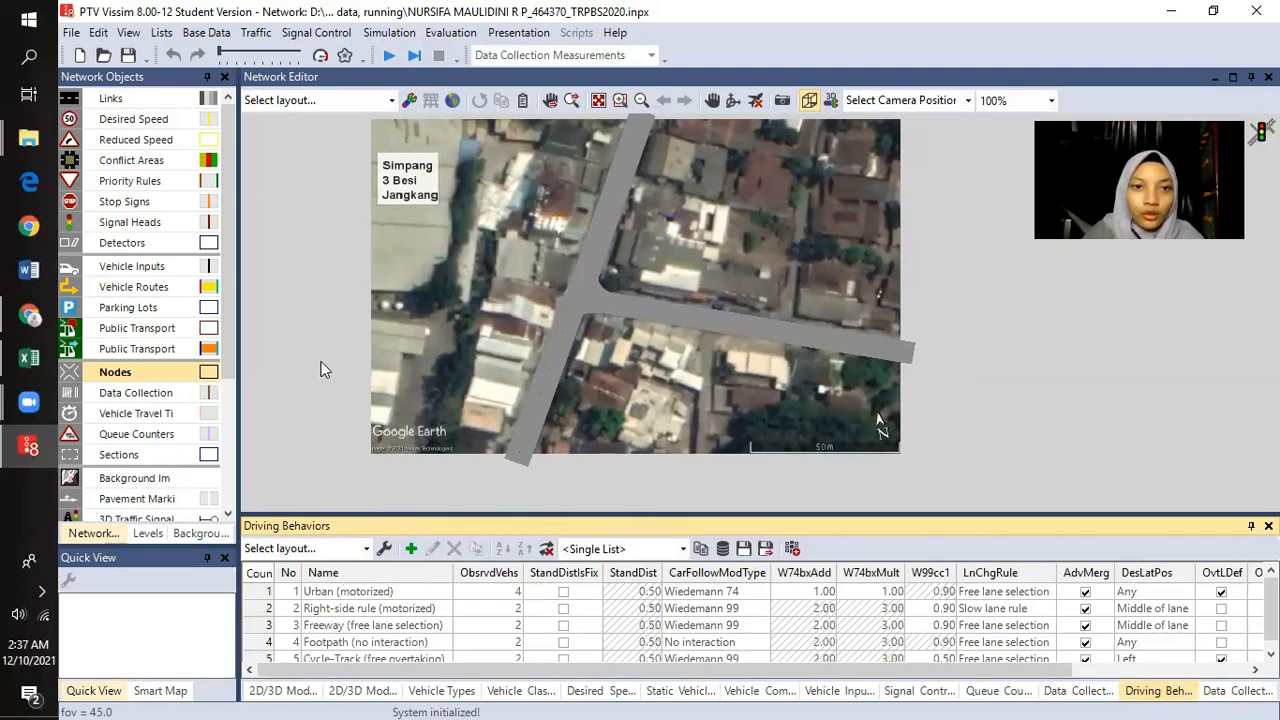
- Open the simulation parameters, review the period and number of runs, and accept the settings
{"action": "left_click", "coordinate": [381, 34]}
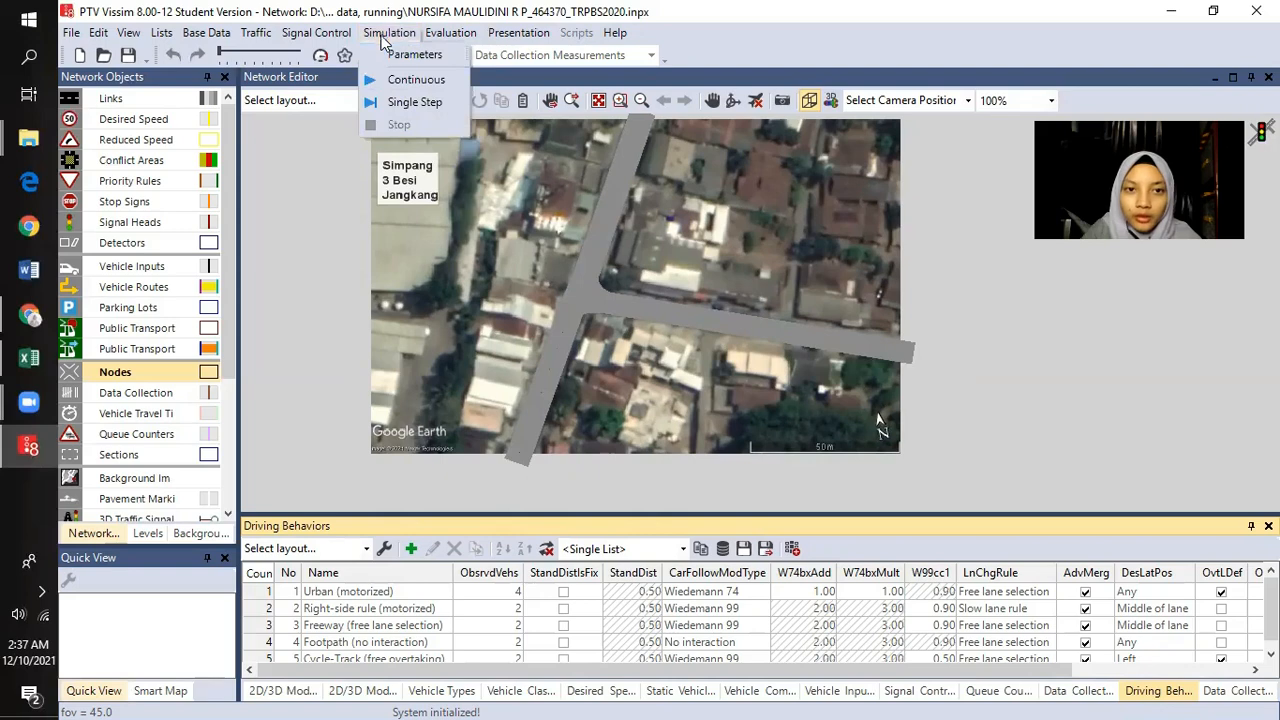
{"action": "left_click", "coordinate": [412, 55]}
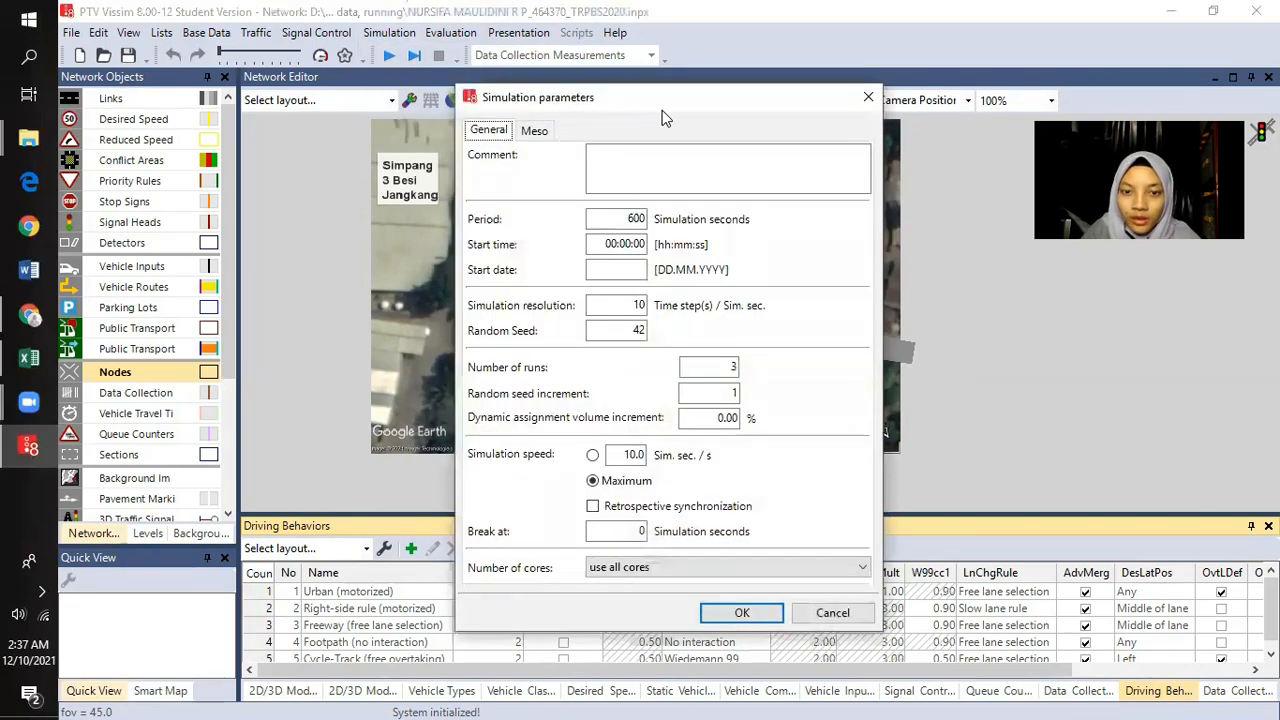
{"action": "left_click_drag", "start_coordinate": [661, 112], "coordinate": [720, 117]}
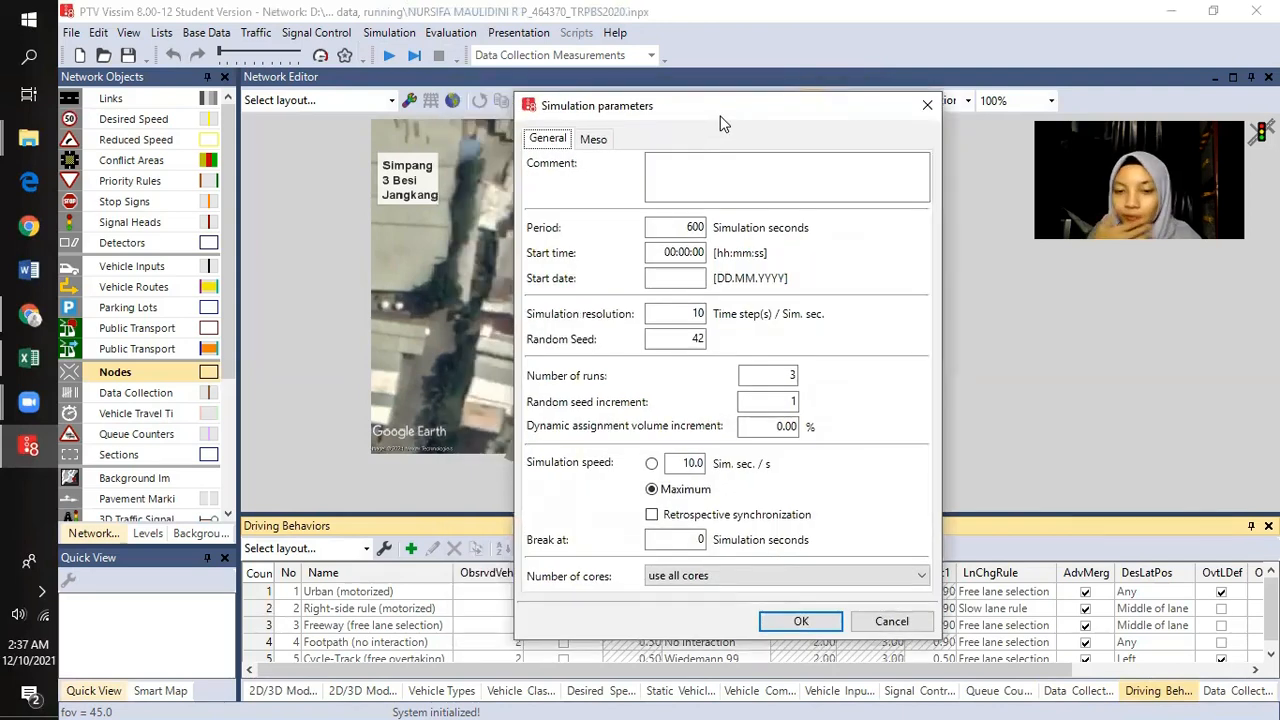
{"action": "double_click", "coordinate": [702, 227]}
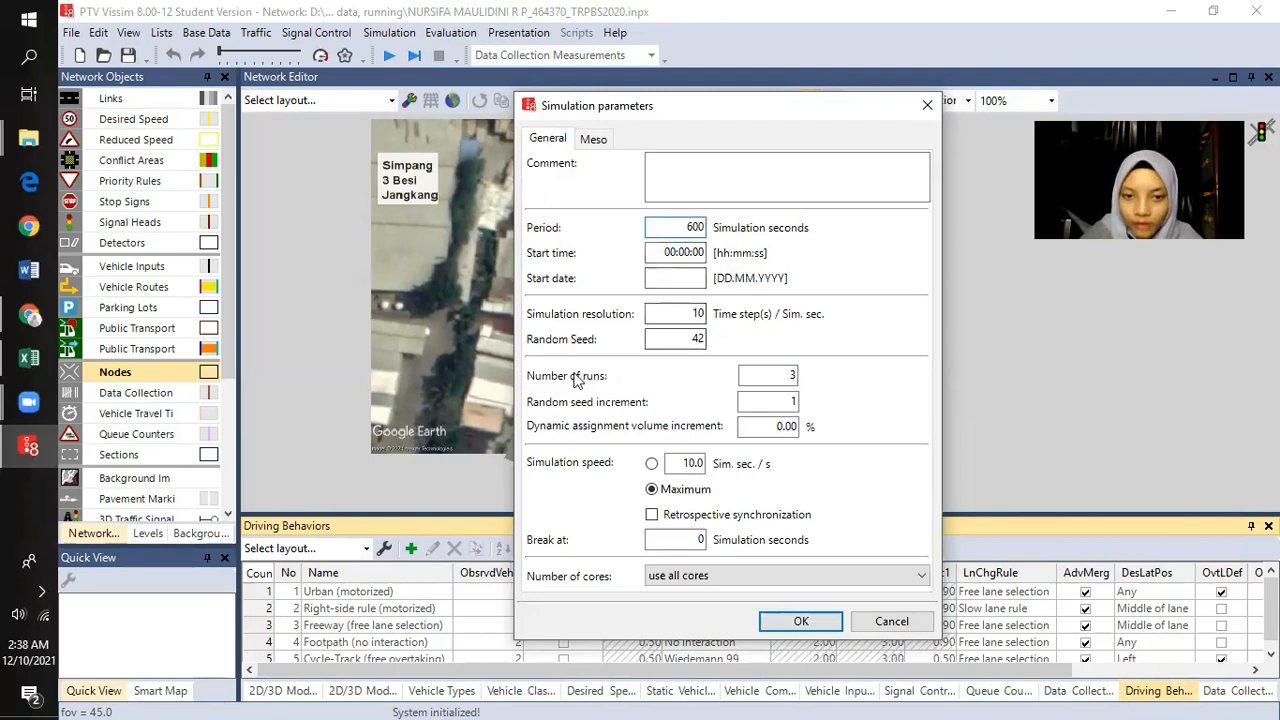
{"action": "left_click_drag", "start_coordinate": [785, 375], "coordinate": [822, 378]}
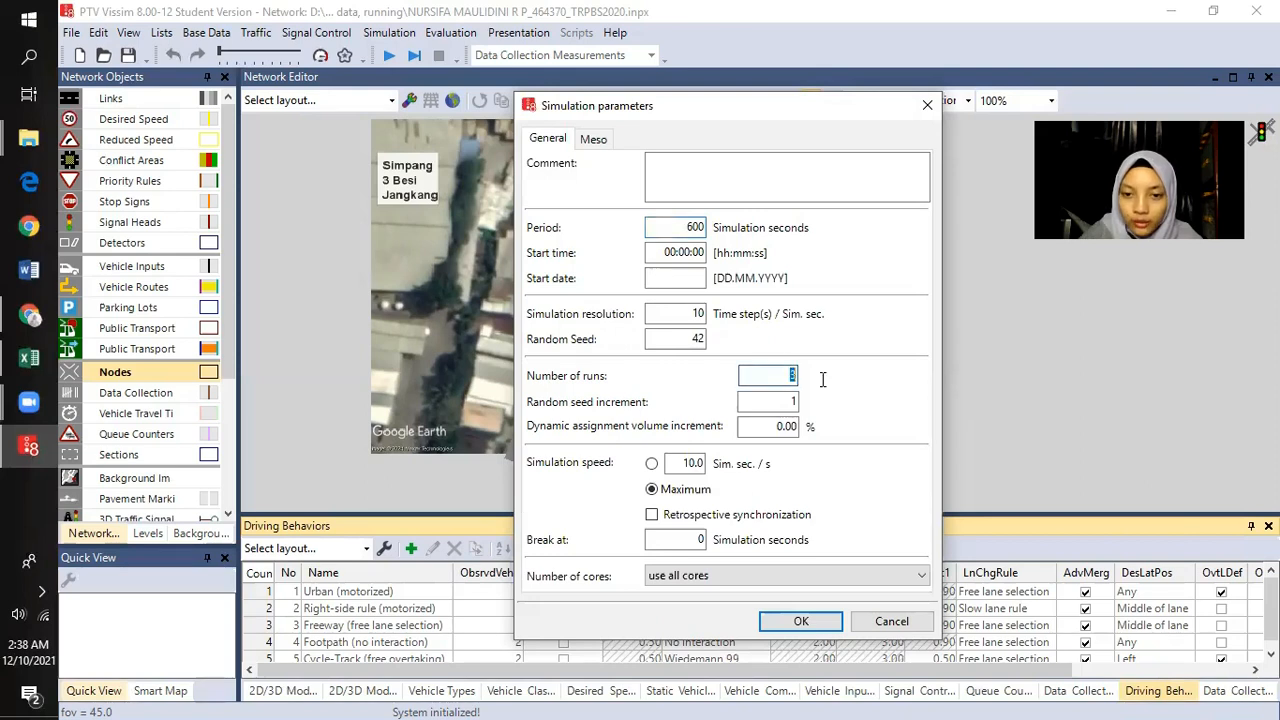
{"action": "double_click", "coordinate": [793, 375]}
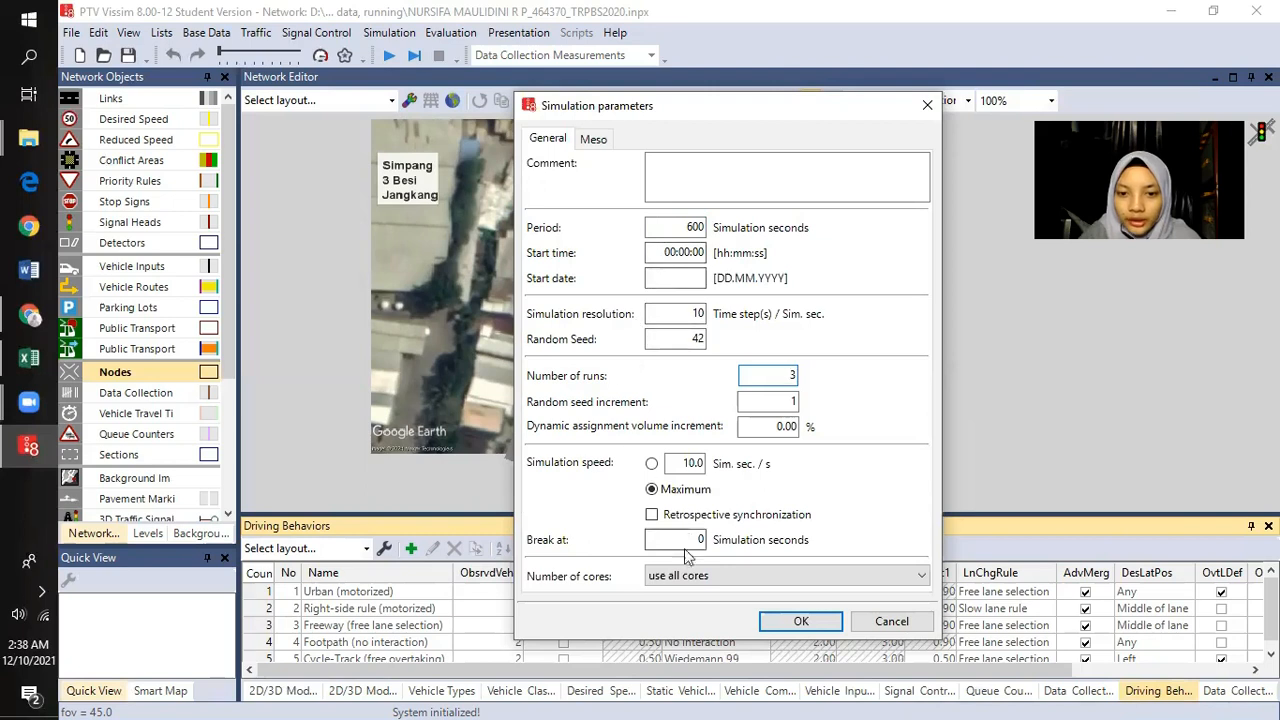
{"action": "left_click", "coordinate": [797, 621]}
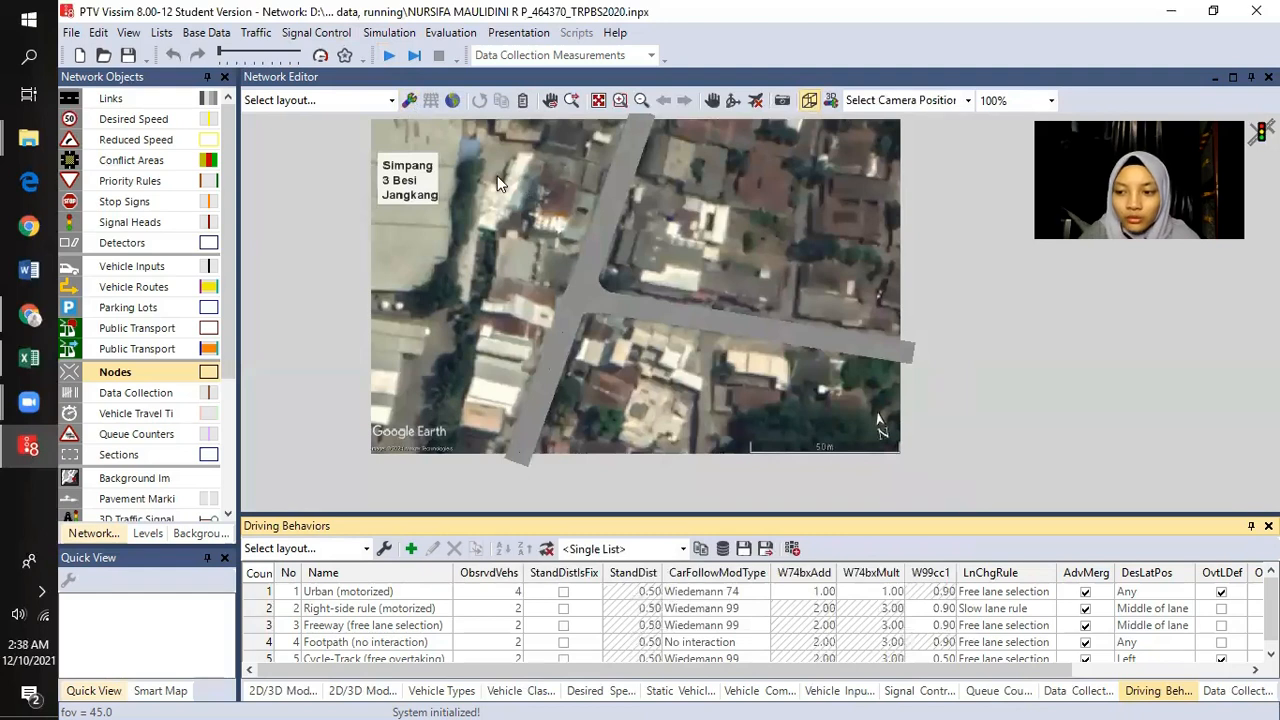
- Start the continuous simulation and increase the display update interval so the run advances faster
{"action": "left_click", "coordinate": [390, 57]}
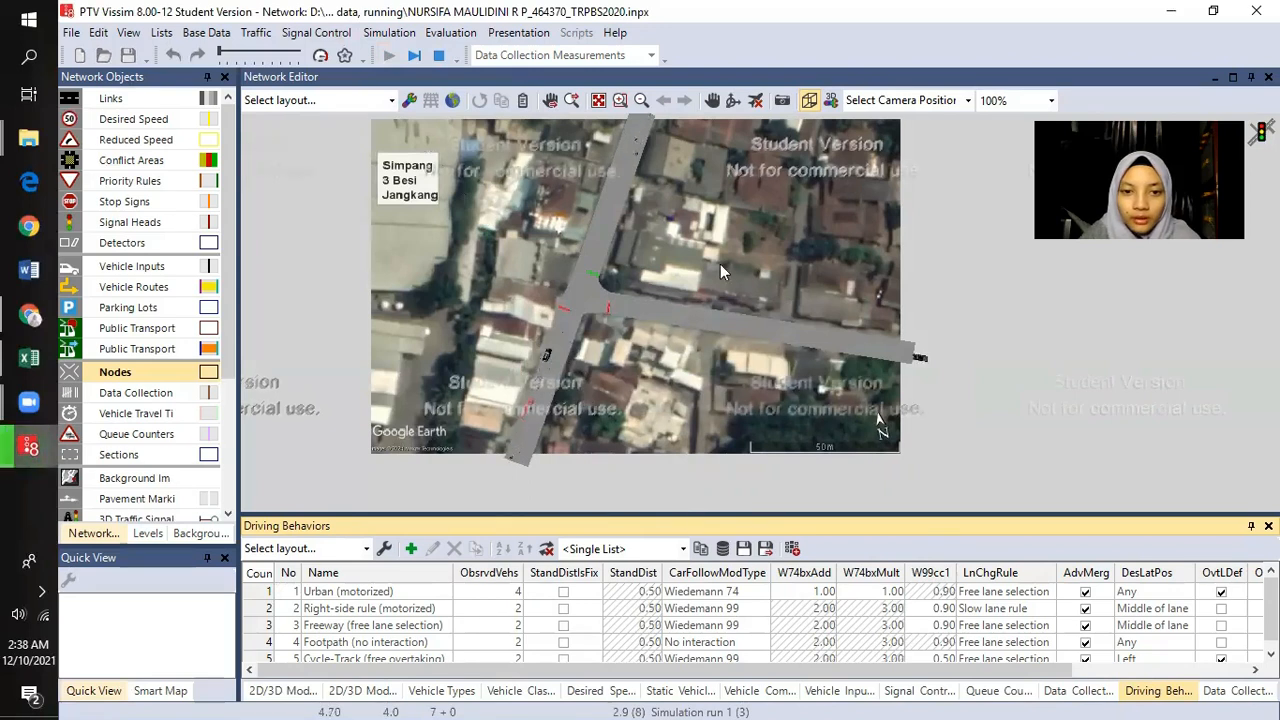
{"action": "scroll", "coordinate": [753, 323], "scroll_direction": "up", "scroll_amount": 3}
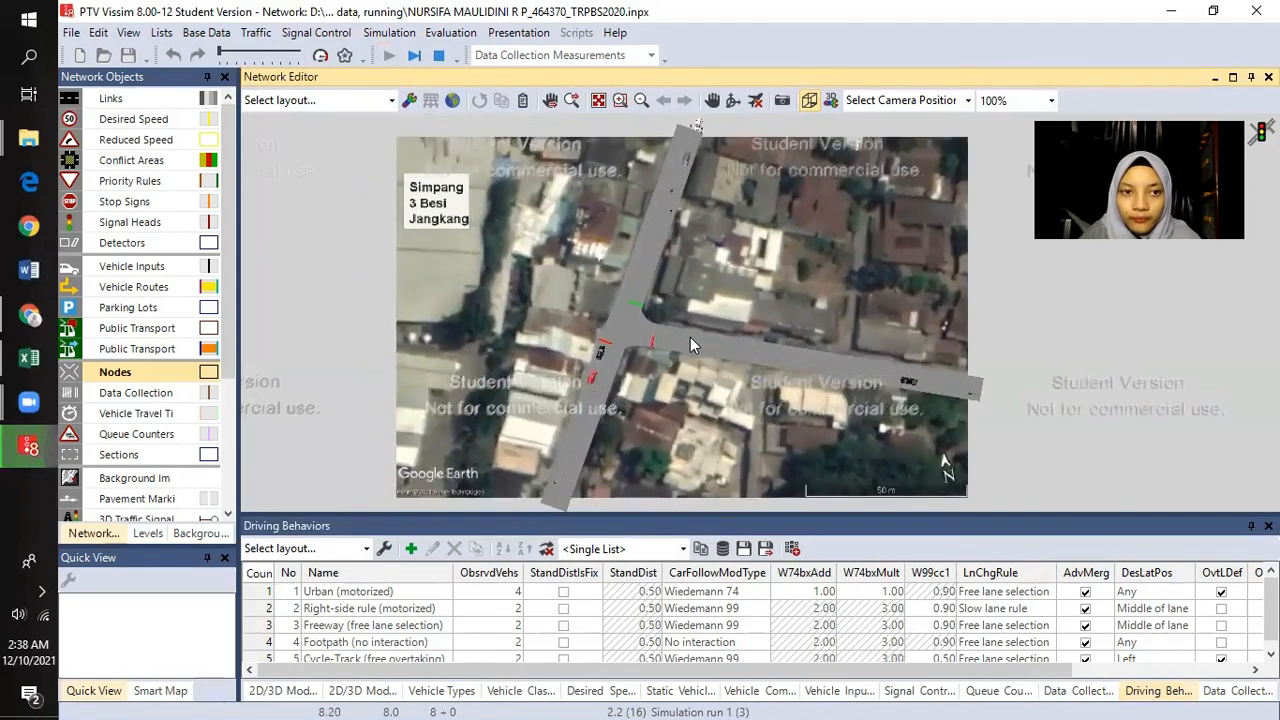
{"action": "left_click_drag", "start_coordinate": [352, 216], "coordinate": [362, 204]}
{"action": "left_click", "coordinate": [231, 52]}
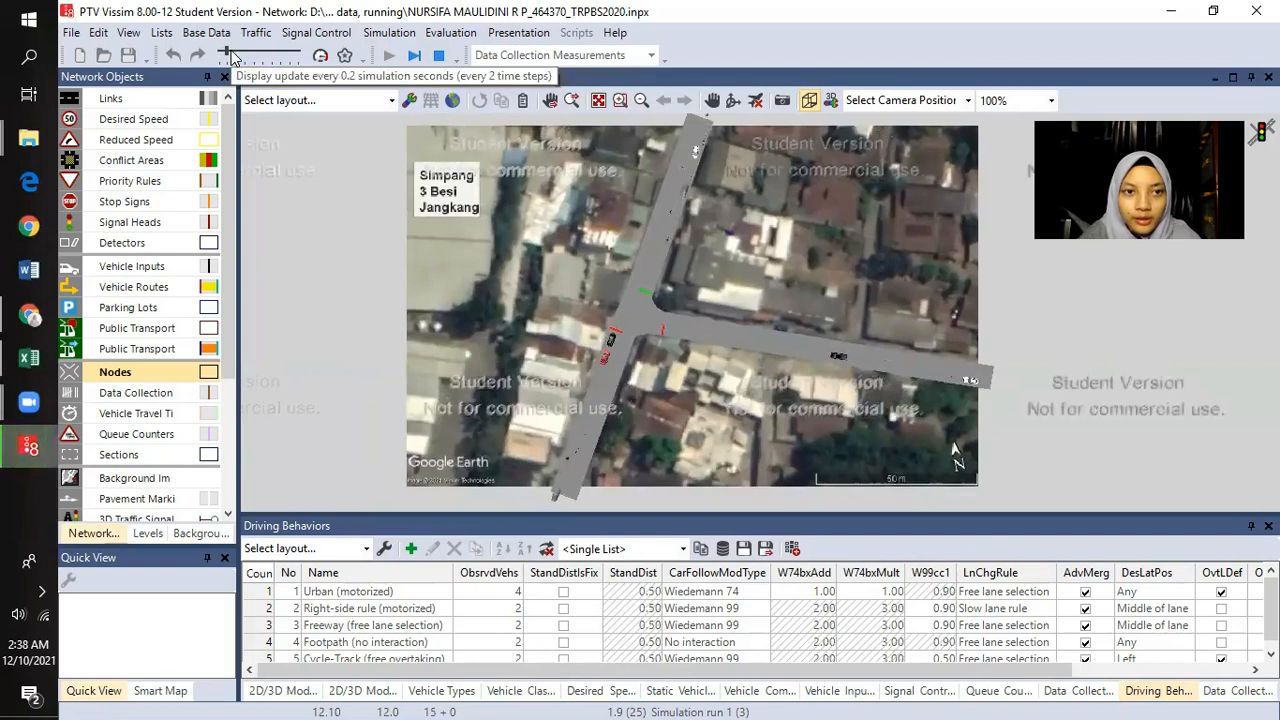
{"action": "left_click_drag", "start_coordinate": [231, 52], "coordinate": [237, 55]}
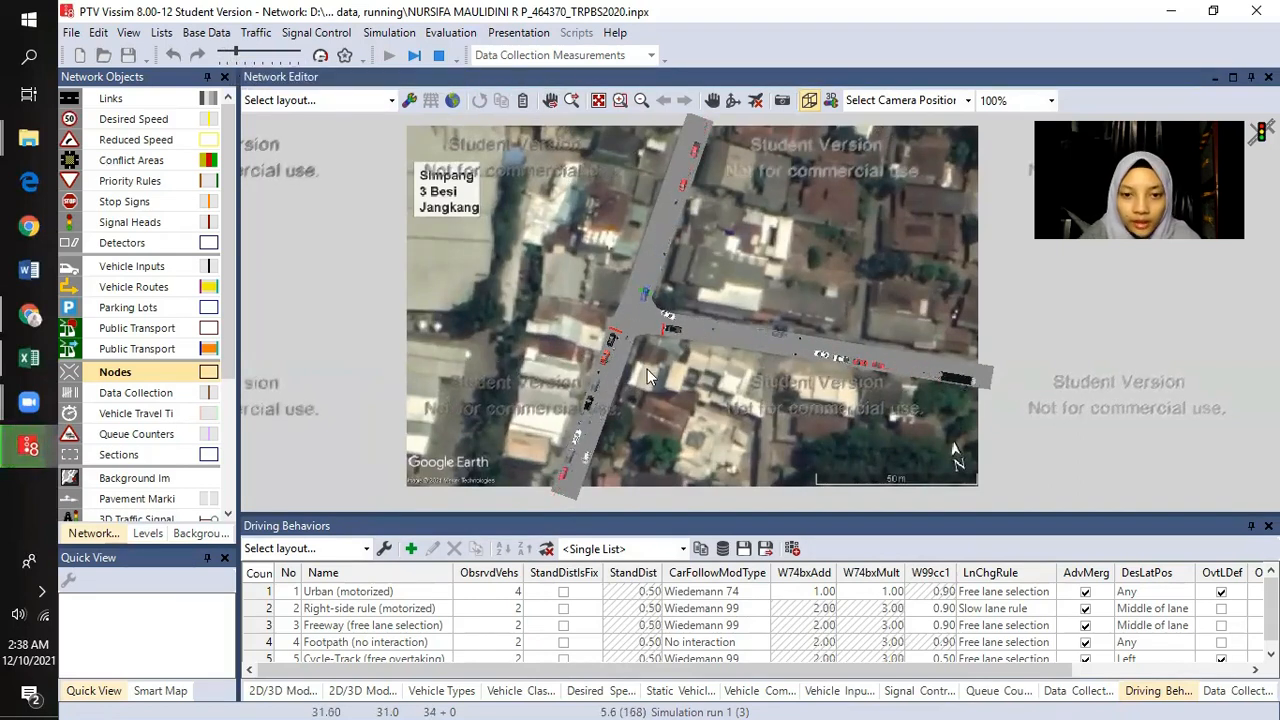
- Examine the vehicle movements and the queues behind the signal heads on the junction approaches during the simulation
{"action": "scroll", "coordinate": [647, 376], "scroll_direction": "up", "scroll_amount": 5}
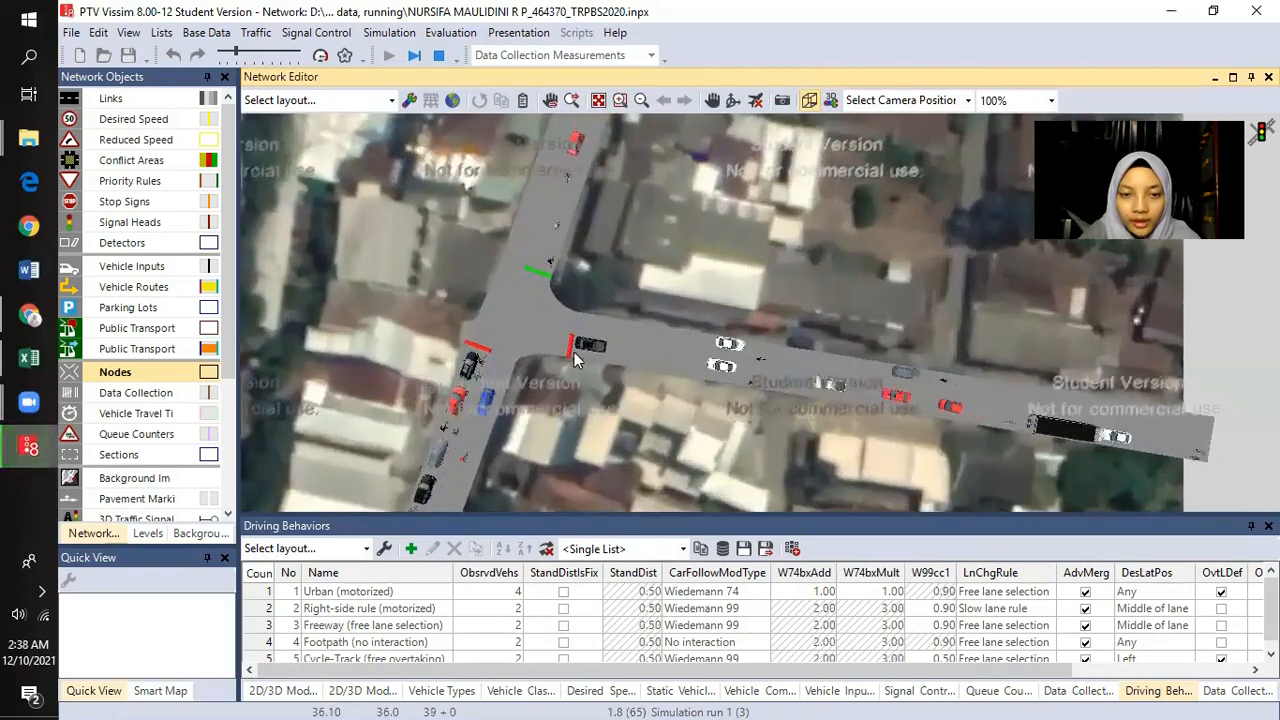
{"action": "left_click_drag", "start_coordinate": [575, 354], "coordinate": [817, 309]}
{"action": "left_click_drag", "start_coordinate": [741, 299], "coordinate": [689, 311]}
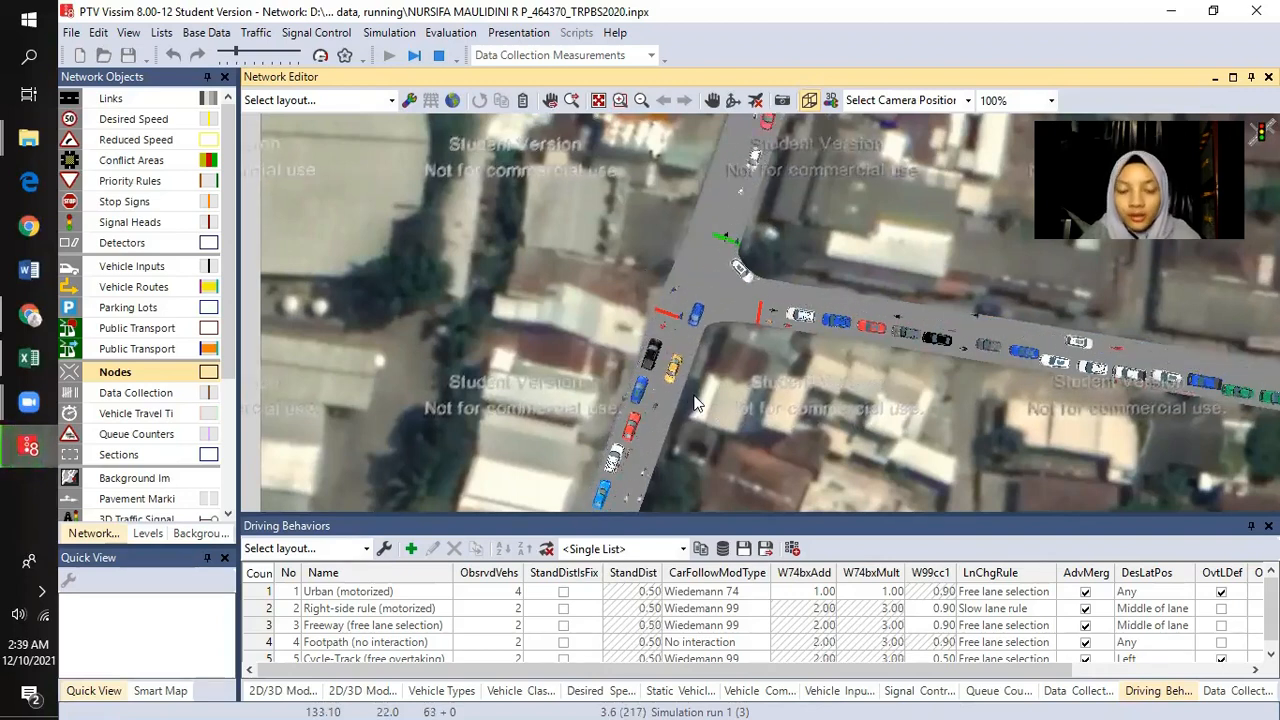
{"action": "left_click_drag", "start_coordinate": [713, 317], "coordinate": [680, 355]}
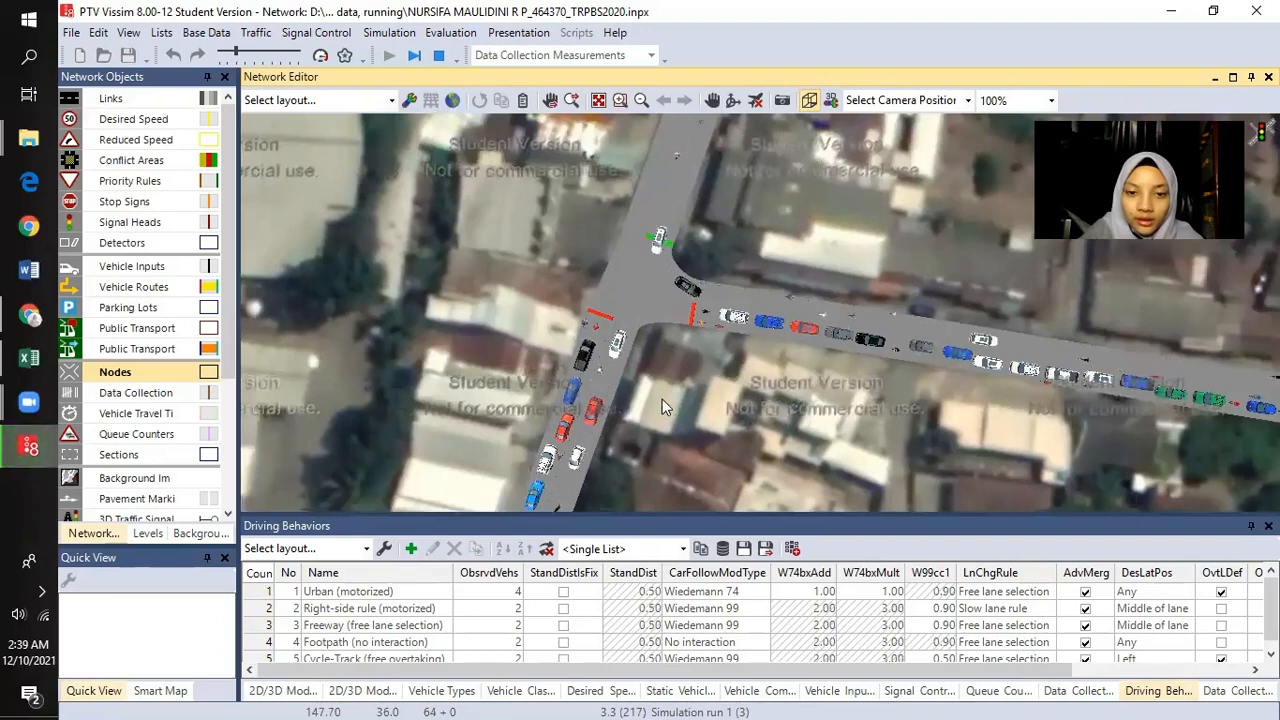
{"action": "scroll", "coordinate": [662, 399], "scroll_direction": "down", "scroll_amount": 3}
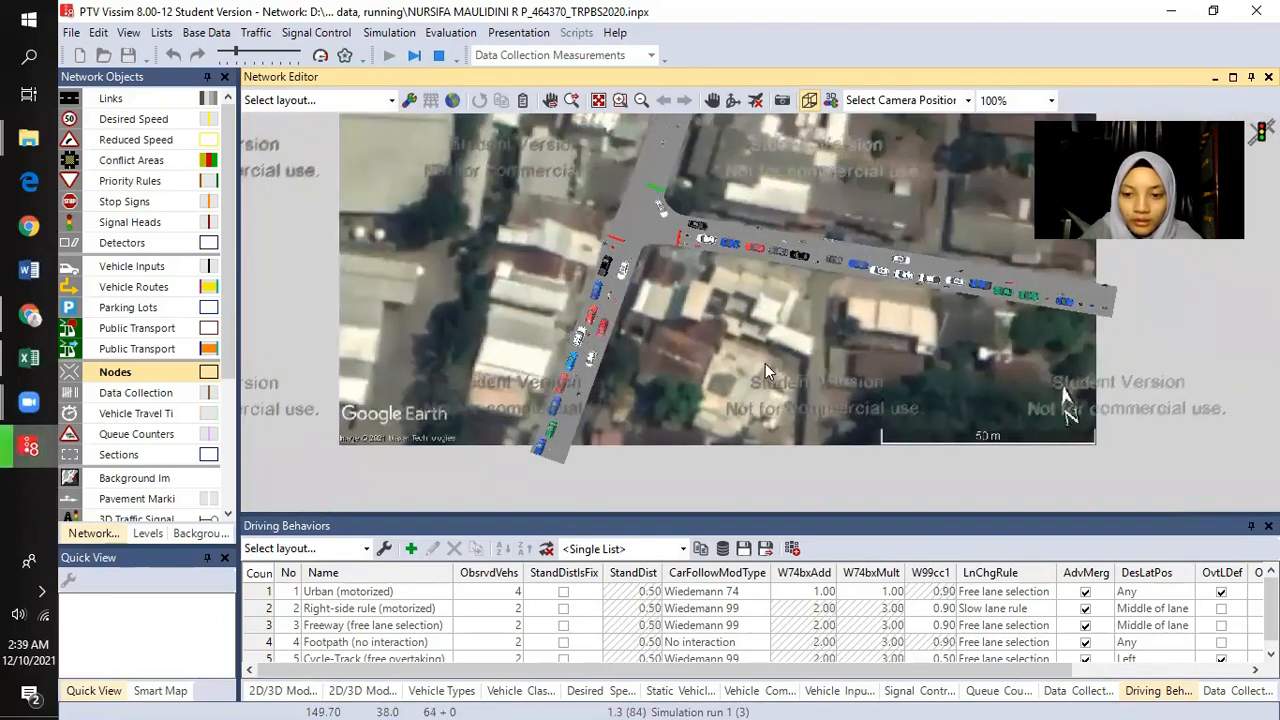
- Open the Data Collection Results list during the simulation and review the values for measurements S, U and T across the runs
{"action": "left_click_drag", "start_coordinate": [765, 363], "coordinate": [757, 363]}
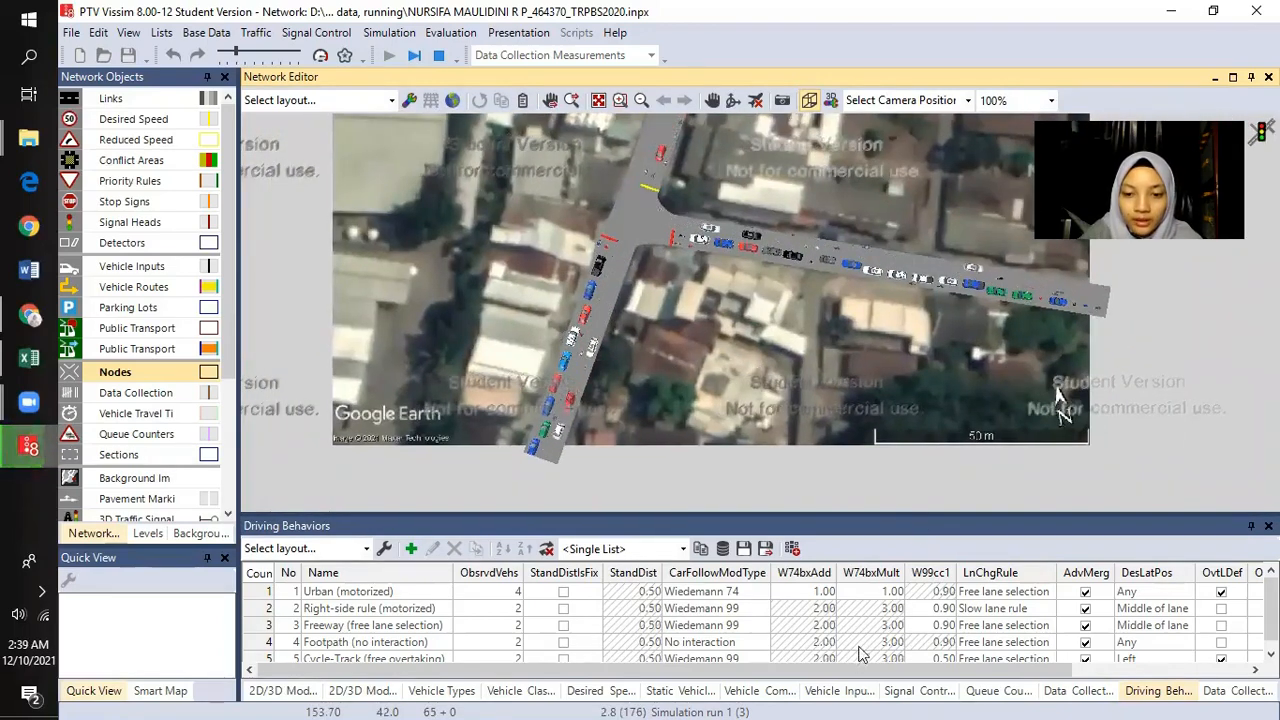
{"action": "left_click_drag", "start_coordinate": [882, 680], "coordinate": [812, 681]}
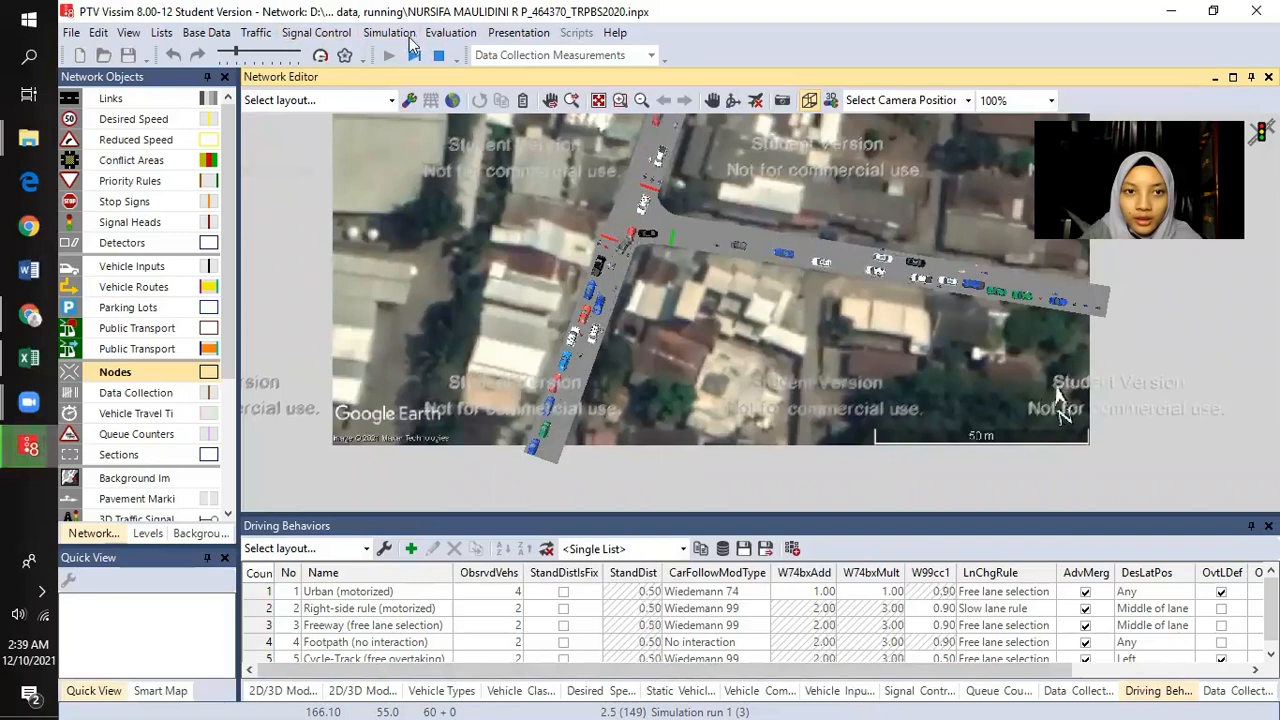
{"action": "left_click", "coordinate": [403, 34]}
{"action": "mouse_move", "coordinate": [450, 33]}
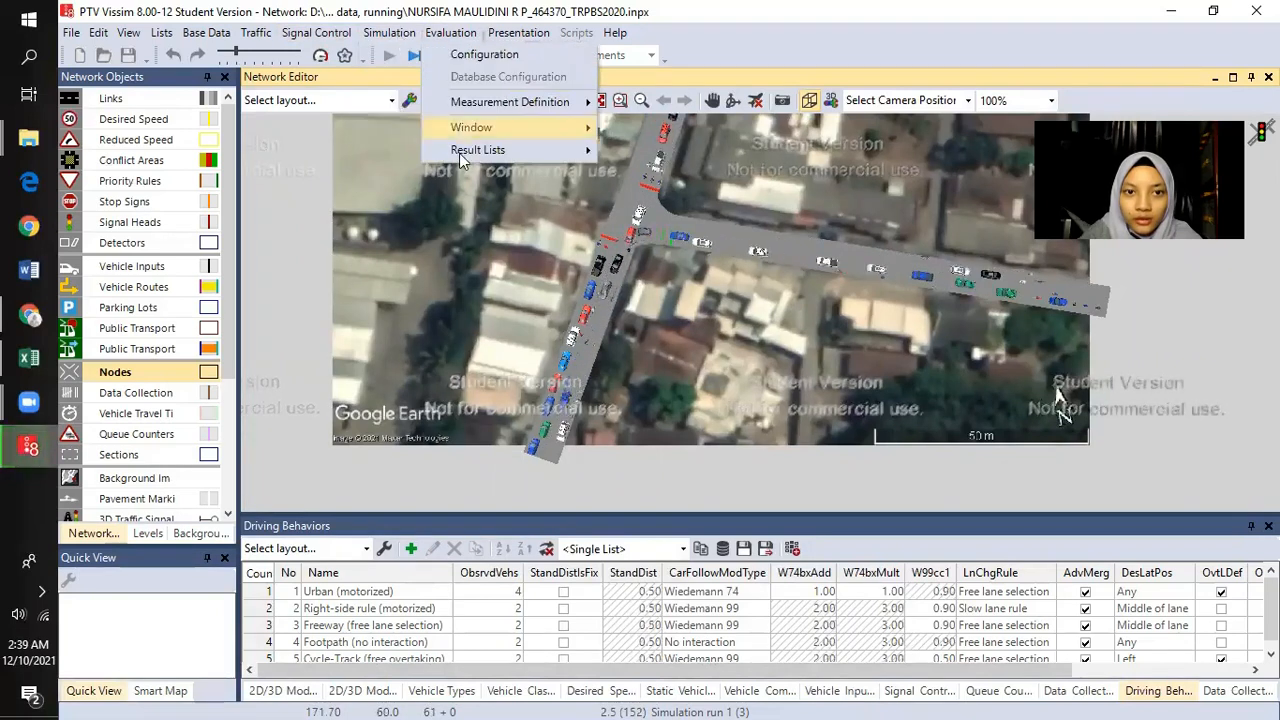
{"action": "mouse_move", "coordinate": [474, 149]}
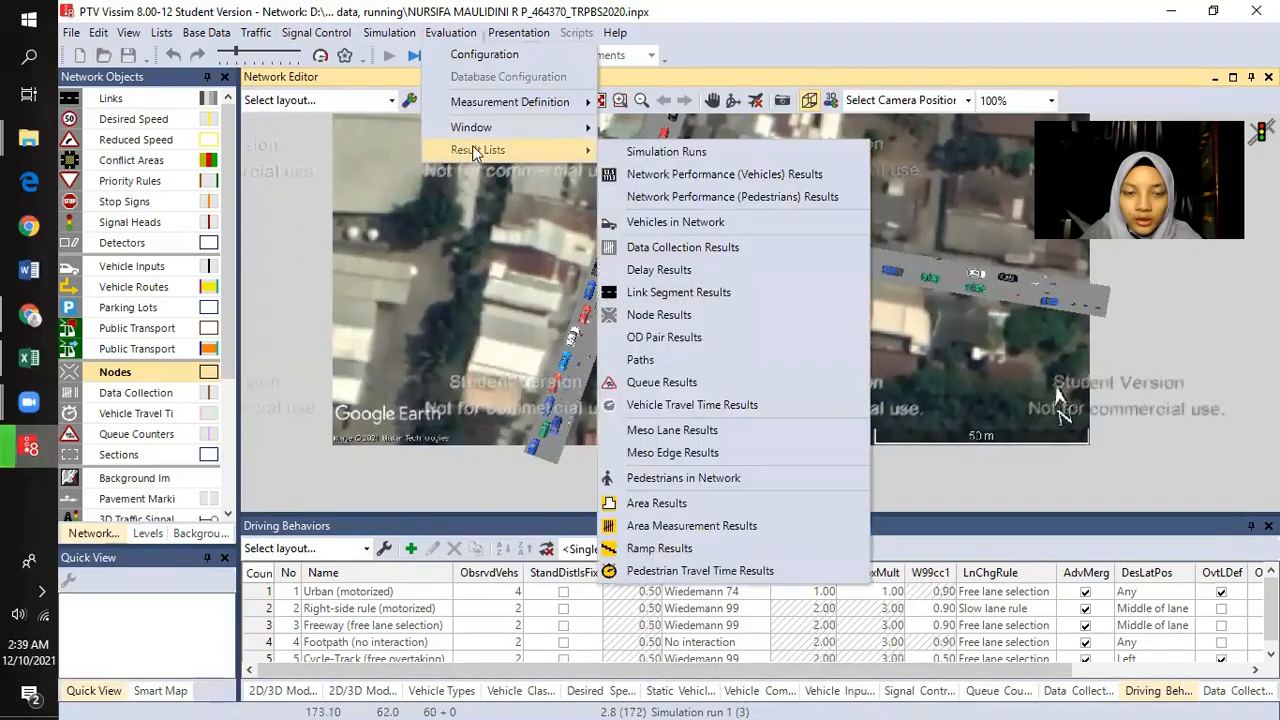
{"action": "left_click", "coordinate": [655, 251]}
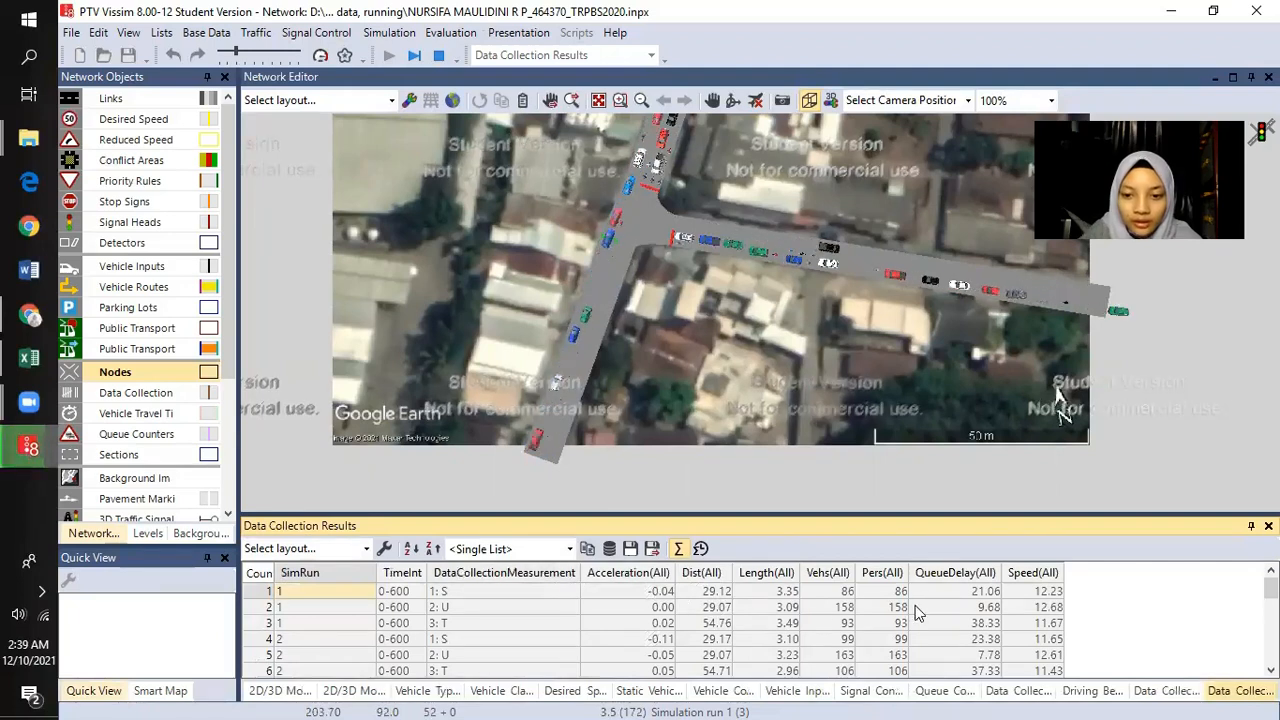
{"action": "scroll", "coordinate": [915, 615], "scroll_direction": "down", "scroll_amount": 2}
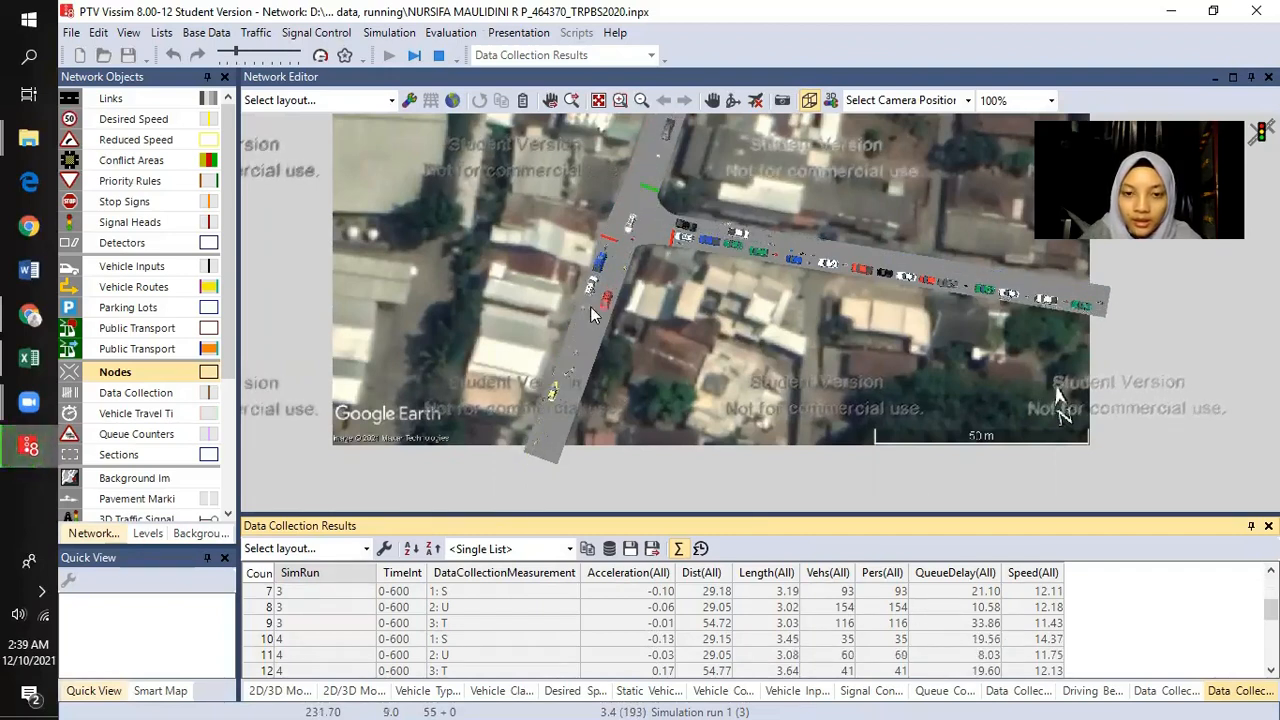
{"action": "left_click_drag", "start_coordinate": [609, 213], "coordinate": [608, 240]}
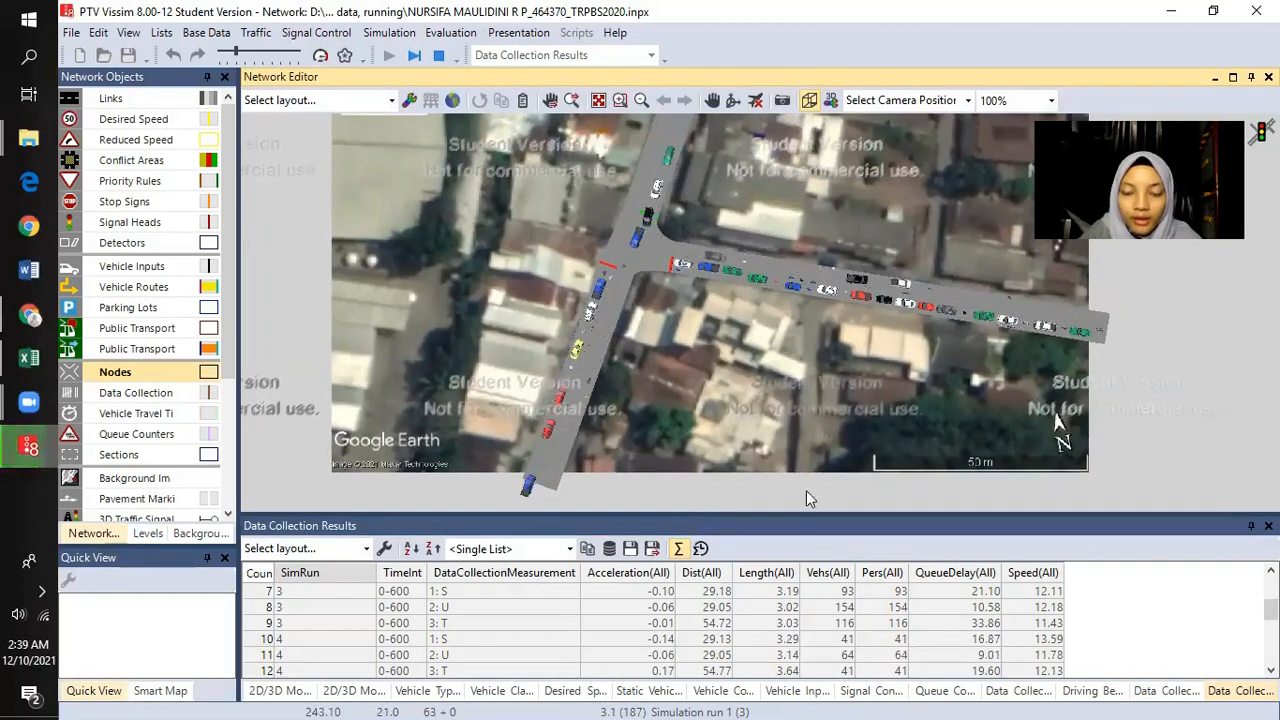
{"action": "left_click", "coordinate": [1099, 591]}
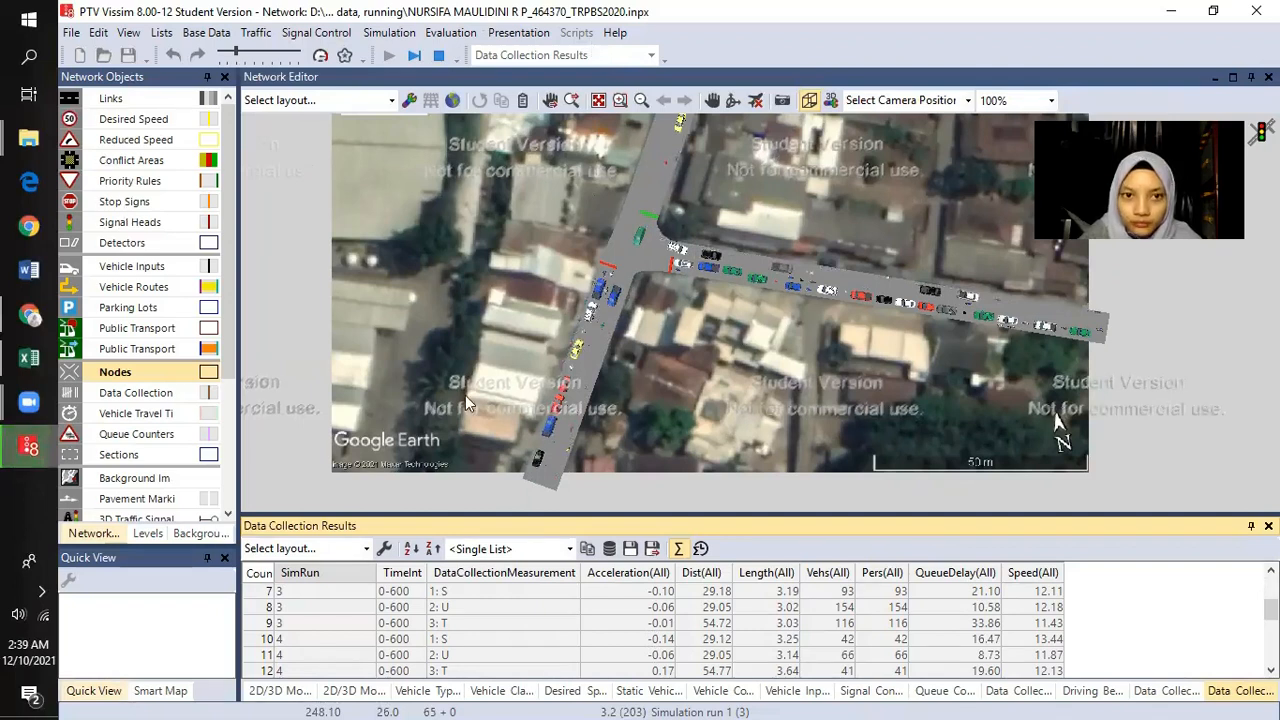
- Open the Queue Results list and review the queue lengths and stops of counters S, U and T, including the averages
{"action": "left_click", "coordinate": [450, 34]}
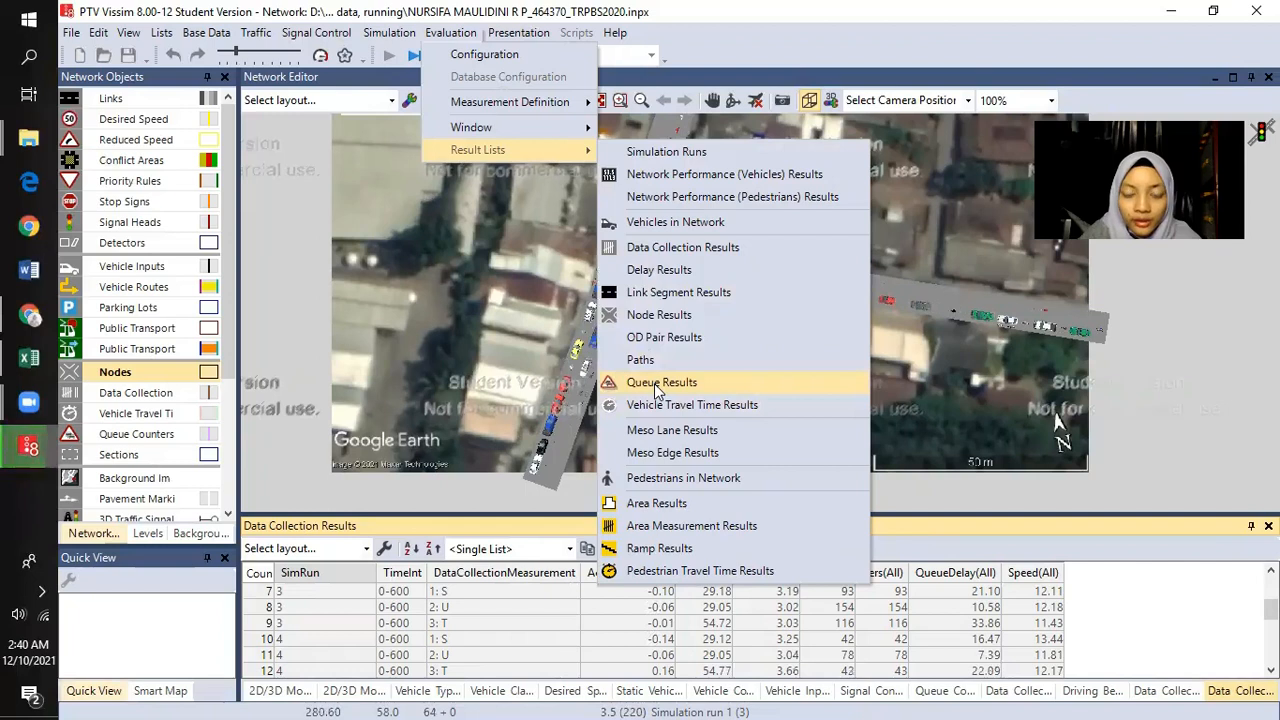
{"action": "left_click", "coordinate": [655, 387]}
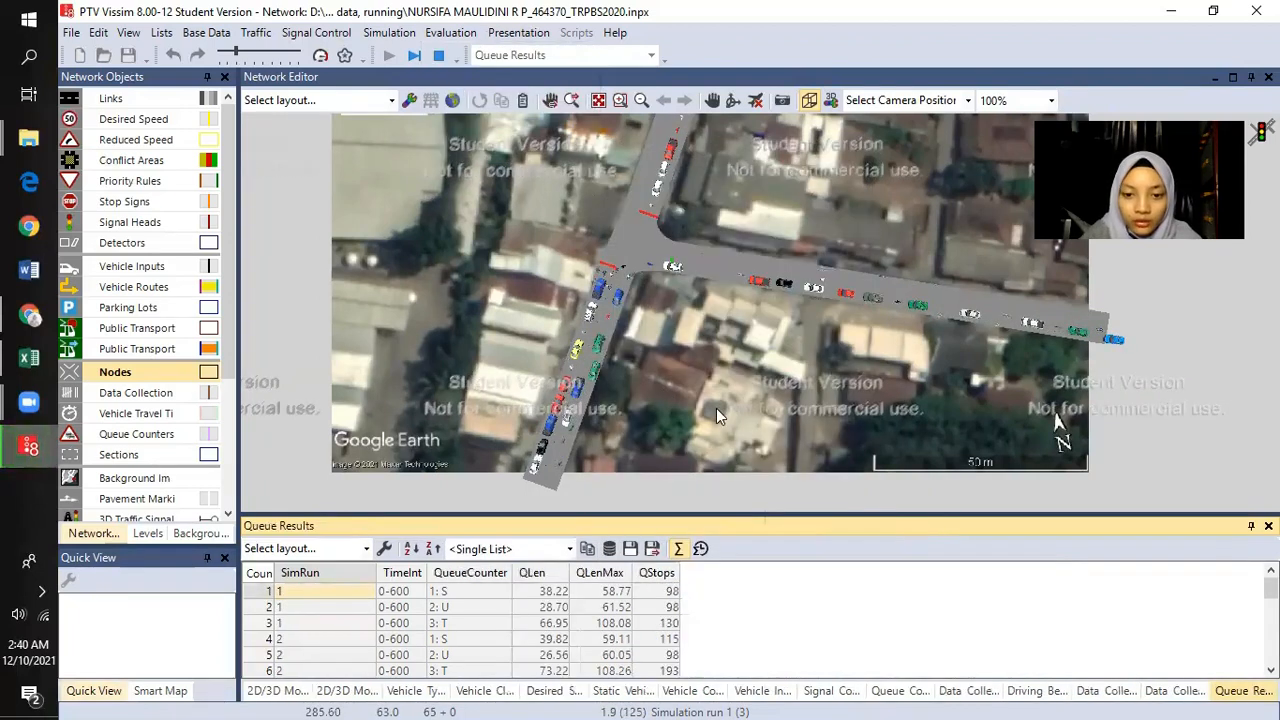
{"action": "scroll", "coordinate": [430, 645], "scroll_direction": "down", "scroll_amount": 1}
{"action": "scroll", "coordinate": [500, 635], "scroll_direction": "down", "scroll_amount": 1}
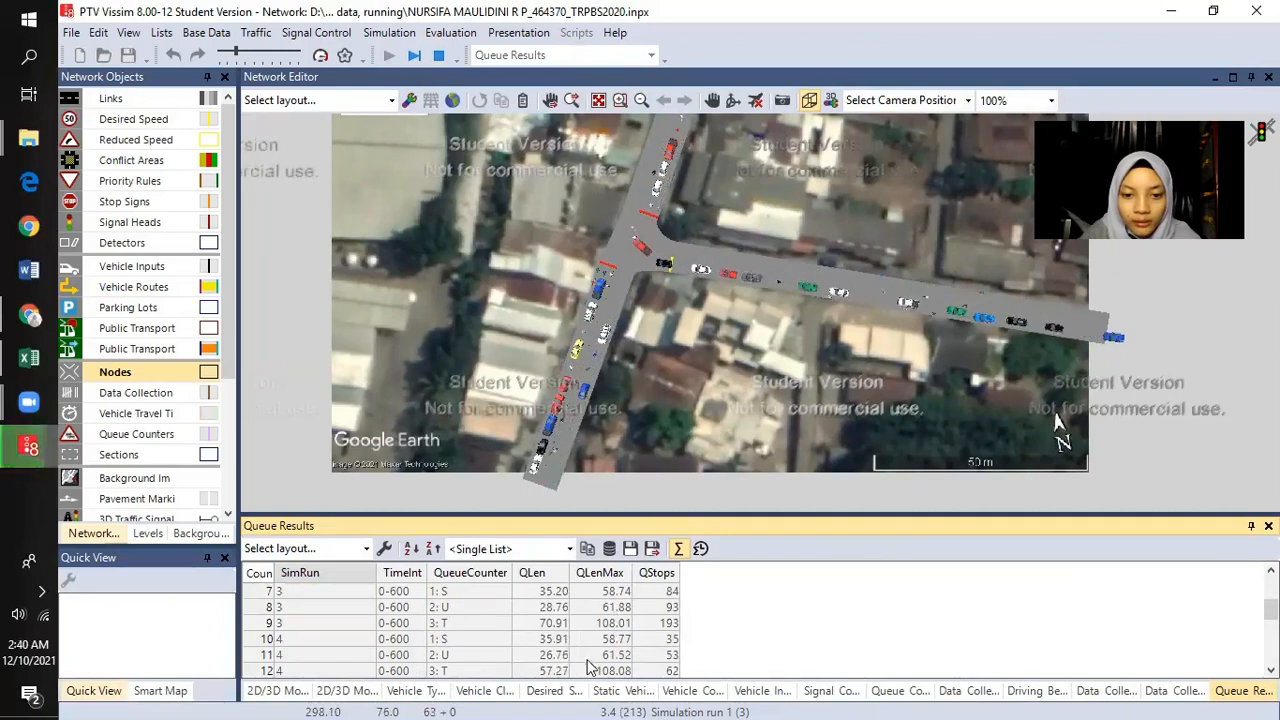
{"action": "scroll", "coordinate": [562, 614], "scroll_direction": "down", "scroll_amount": 1}
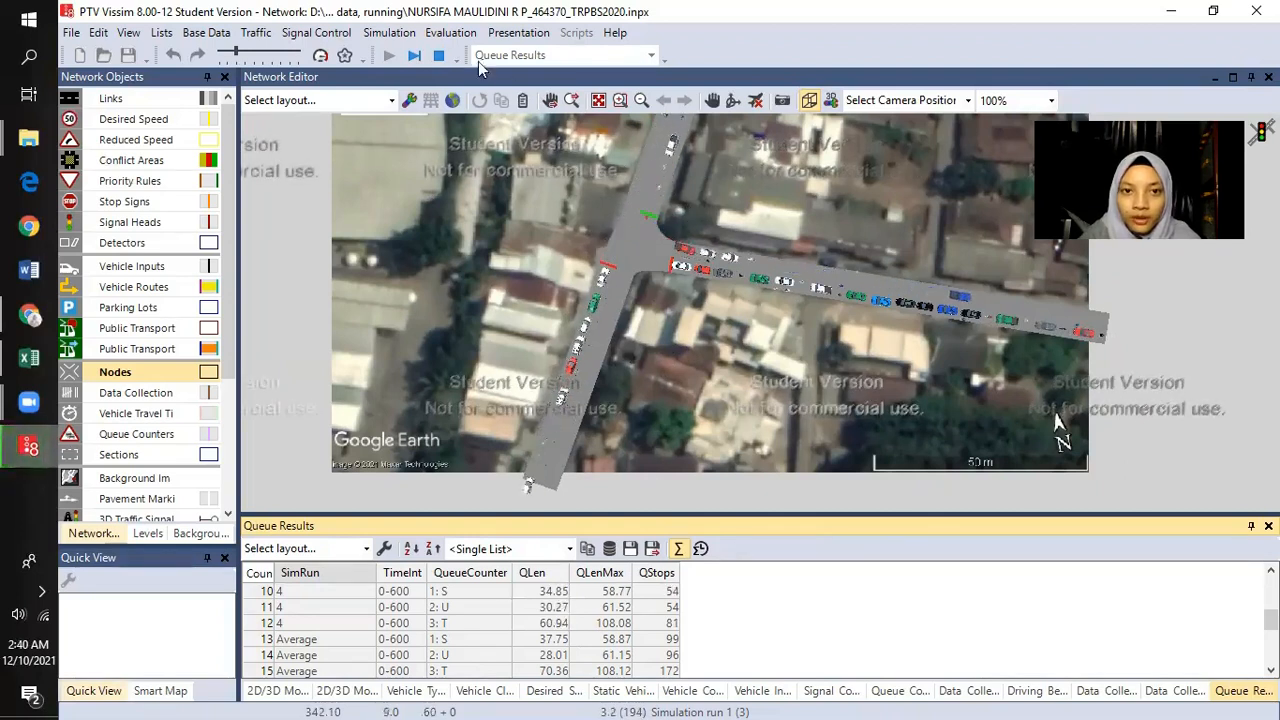
- Open the Node Results list for the queue and delay values per movement, and look closer at the running traffic at the junction
{"action": "left_click", "coordinate": [450, 32]}
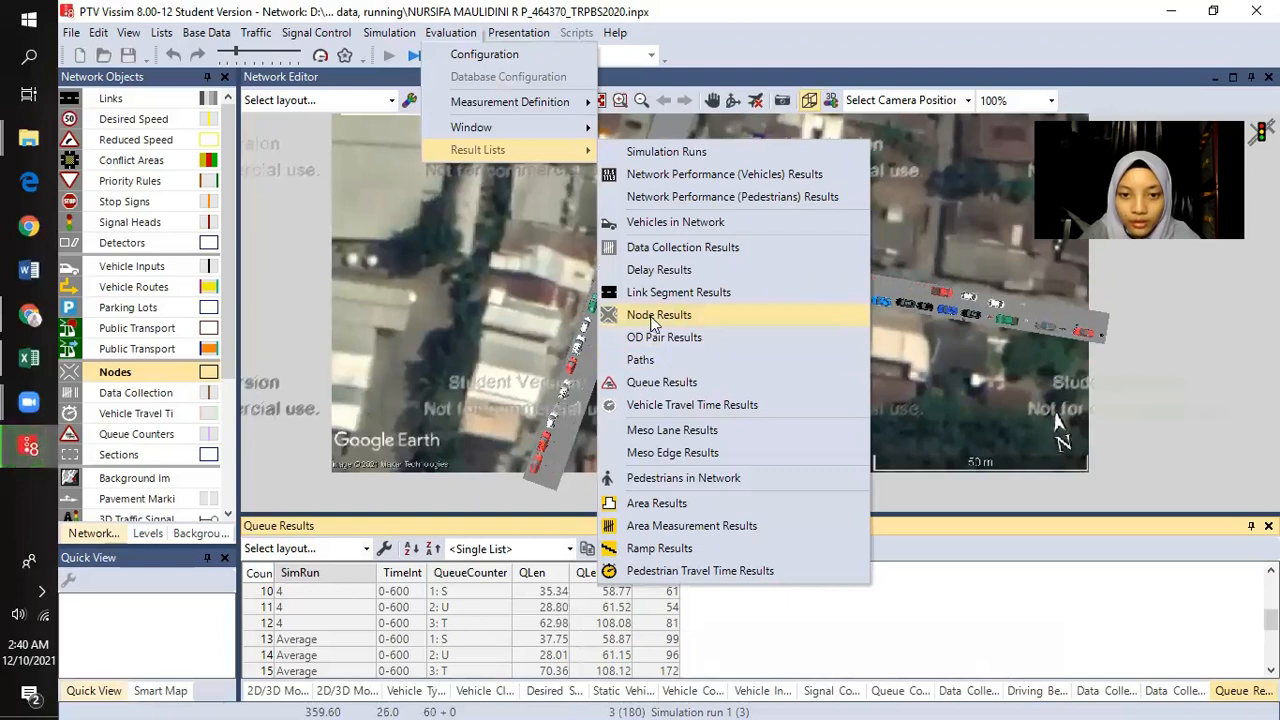
{"action": "left_click", "coordinate": [665, 318]}
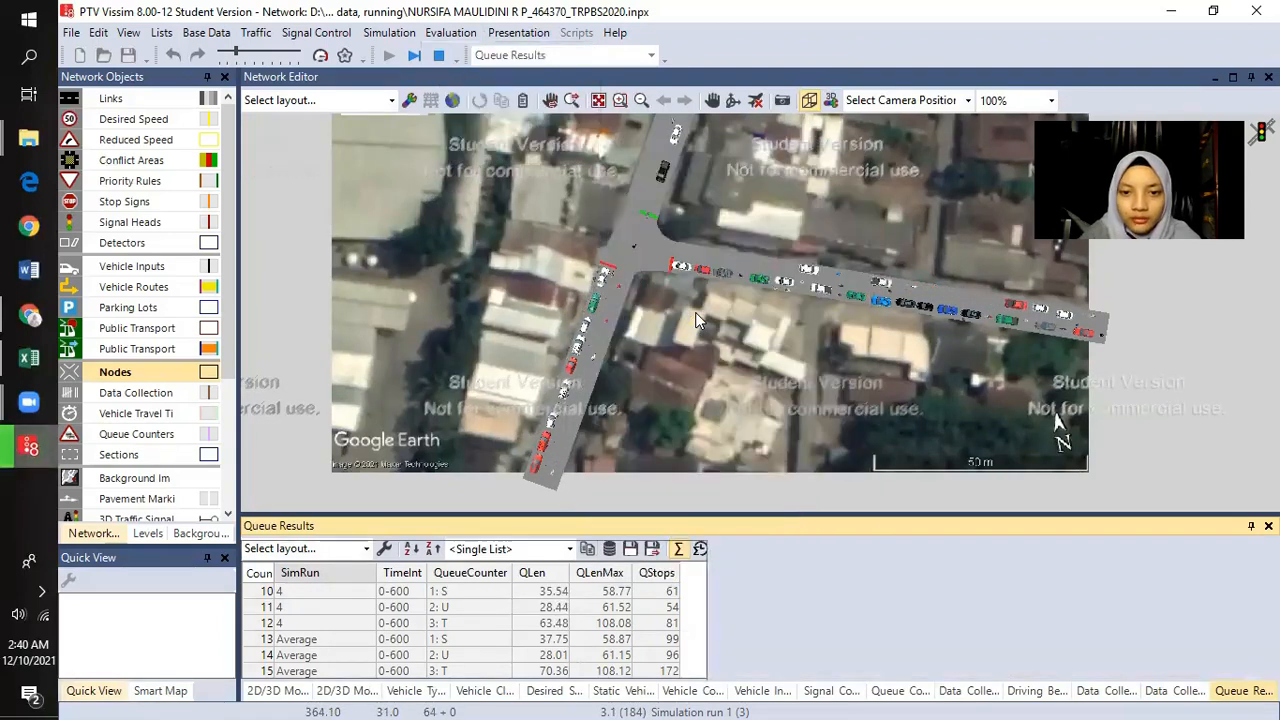
{"action": "left_click_drag", "start_coordinate": [659, 673], "coordinate": [727, 688]}
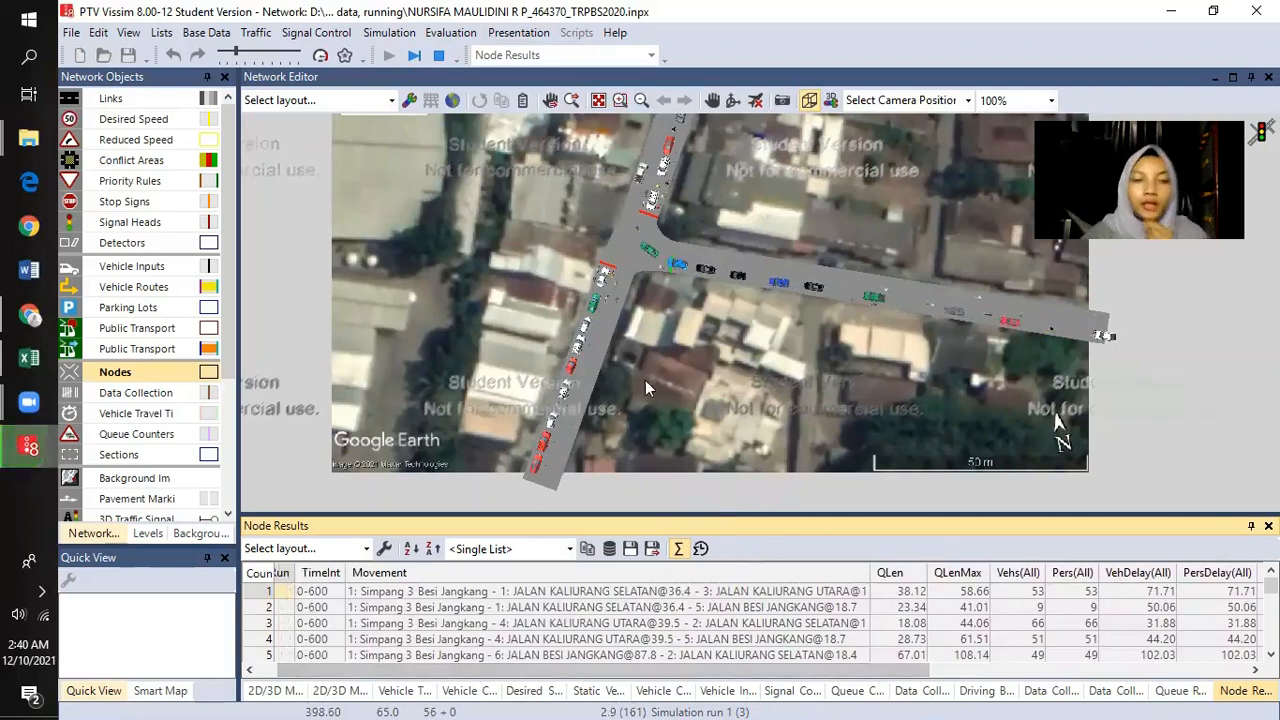
{"action": "left_click_drag", "start_coordinate": [697, 314], "coordinate": [656, 299]}
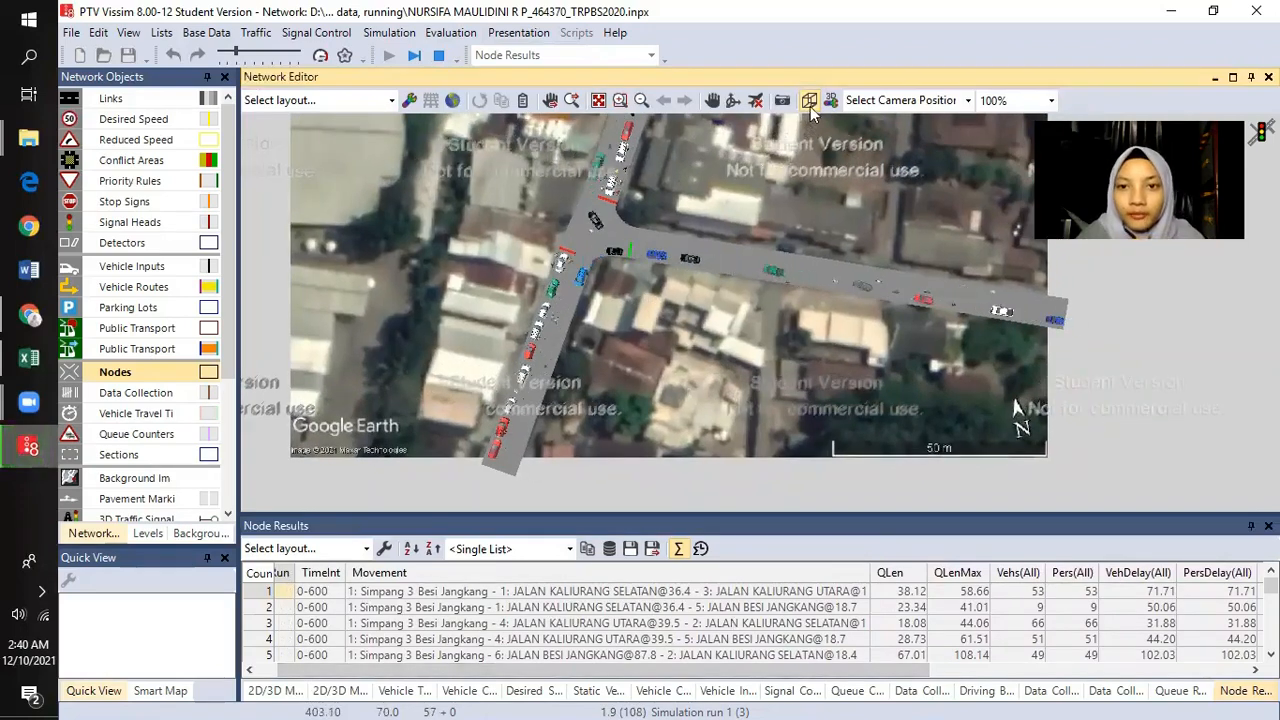
{"action": "scroll", "coordinate": [677, 326], "scroll_direction": "up", "scroll_amount": 2}
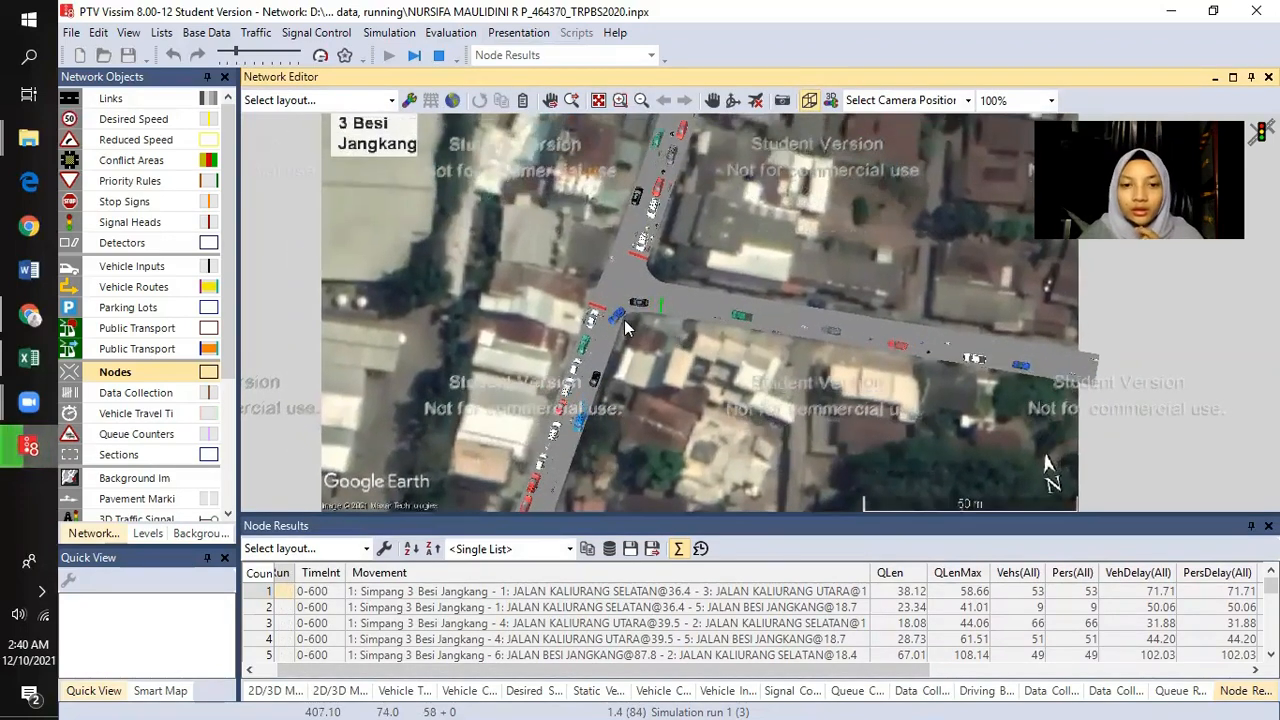
{"action": "left_click_drag", "start_coordinate": [635, 351], "coordinate": [647, 356]}
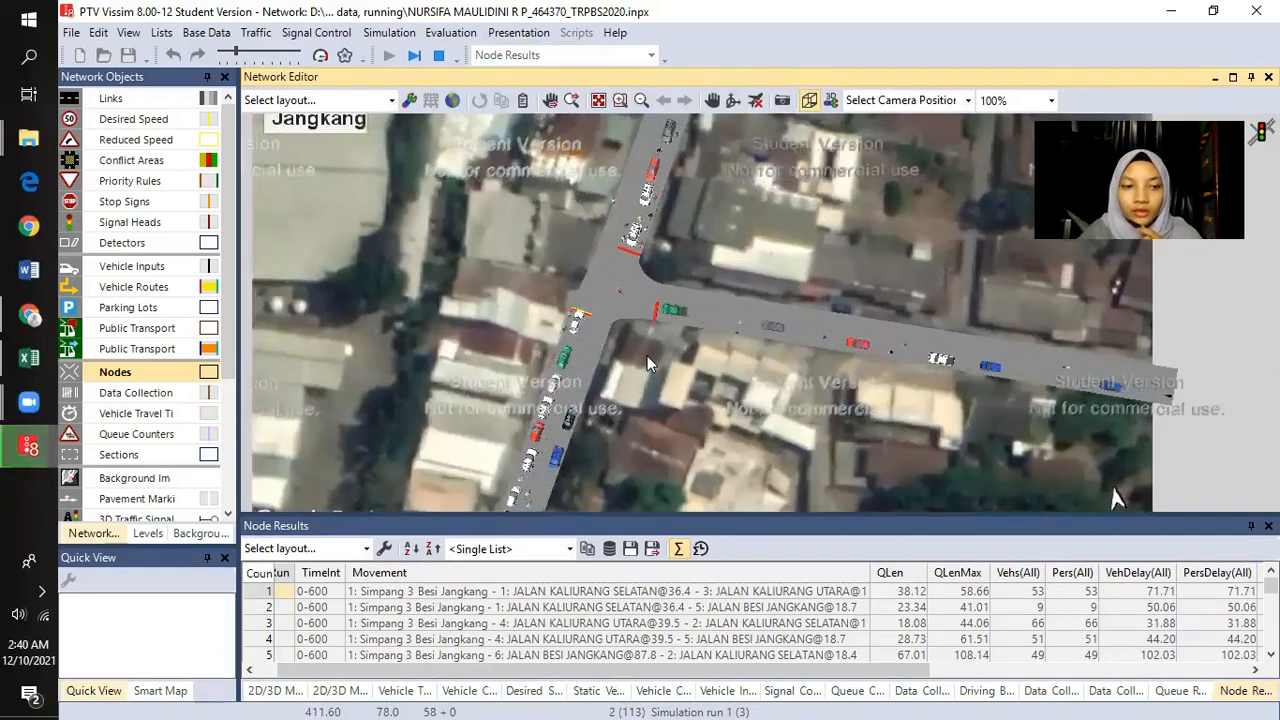